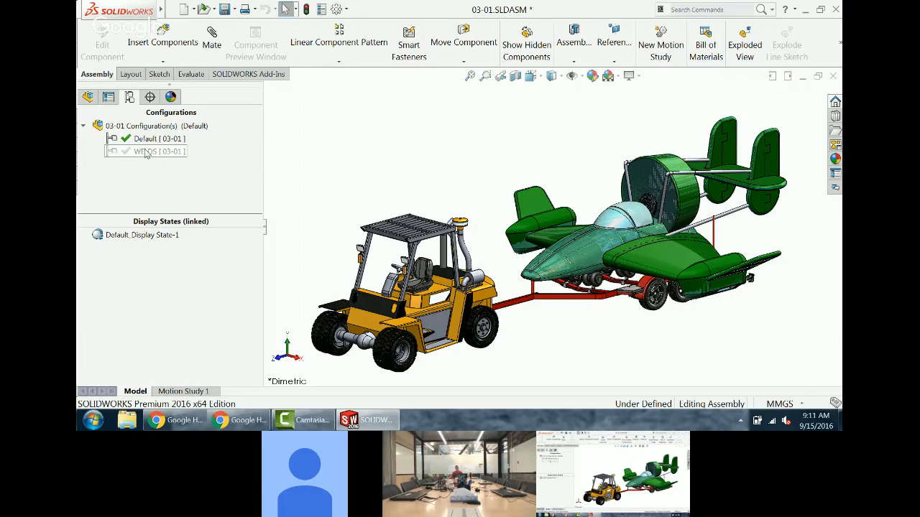
# Step: Activate the WELDS configuration and examine the welded canopy frame of the towing vehicle up close
pyautogui.doubleClick(146, 152)
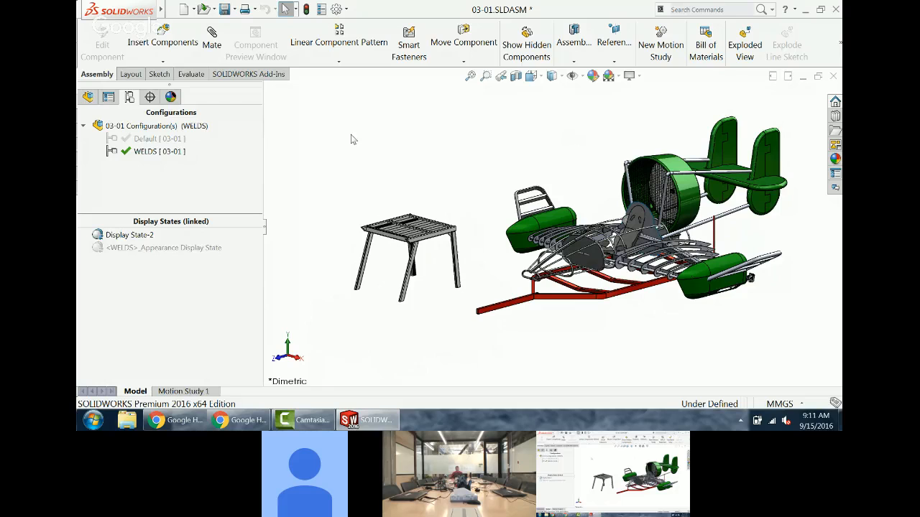
pyautogui.moveTo(494, 255)
pyautogui.mouseDown(button='middle')
pyautogui.moveTo(508, 219)
pyautogui.moveTo(489, 249)
pyautogui.mouseUp(button='middle')
pyautogui.scroll(-8, 421, 246)
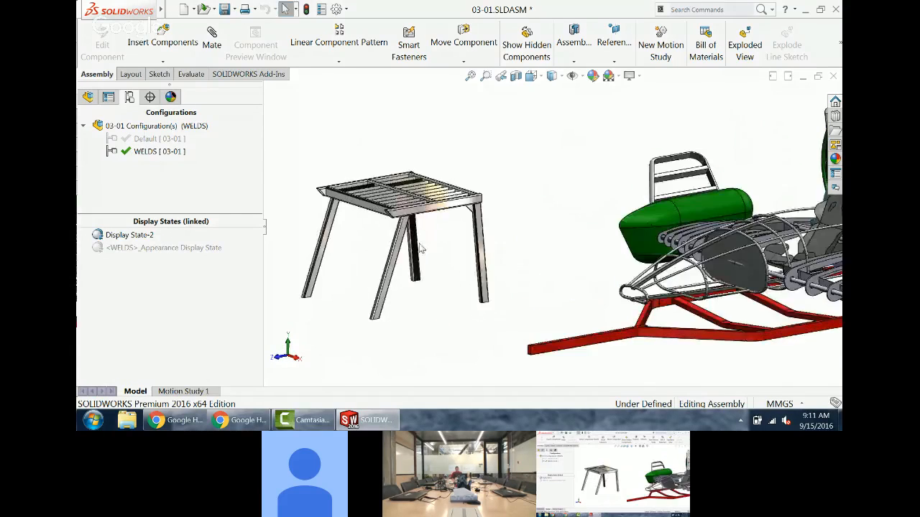
pyautogui.scroll(2, 423, 237)
pyautogui.moveTo(423, 238); pyautogui.dragTo(435, 265, button='middle')
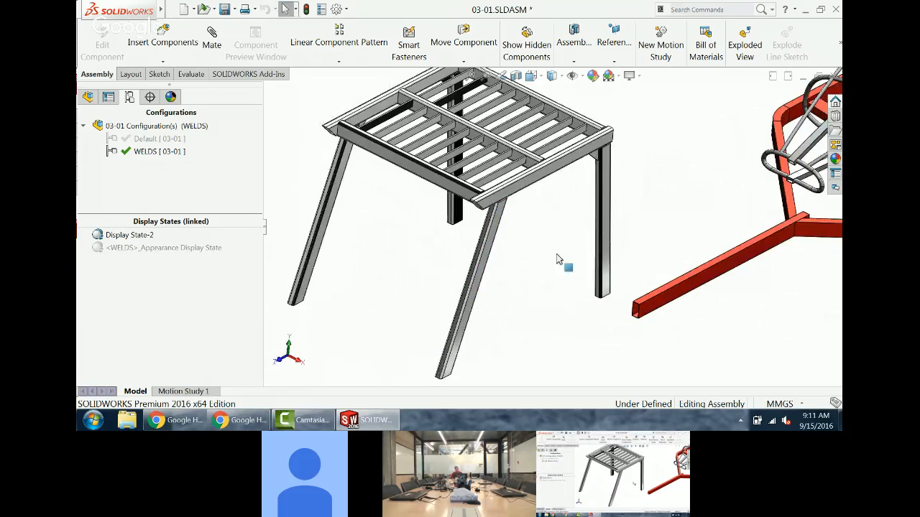
pyautogui.scroll(2, 558, 260)
pyautogui.scroll(5, 636, 256)
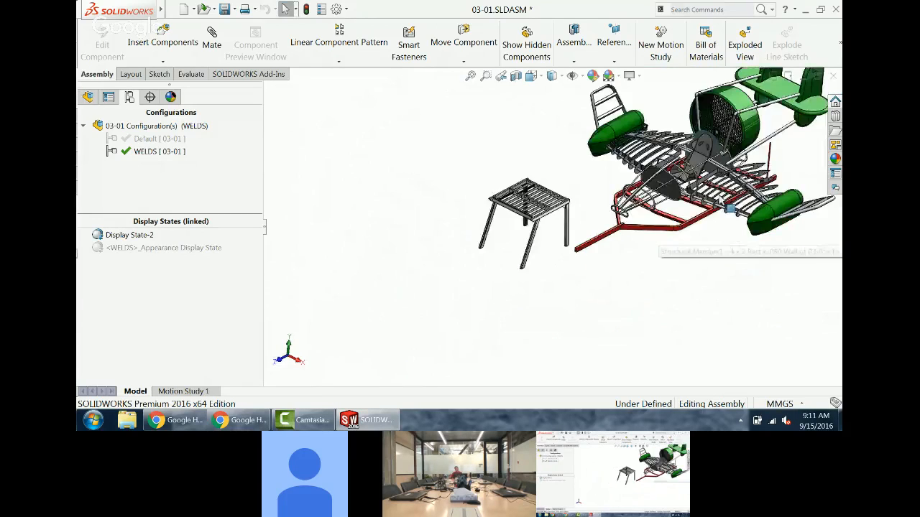
# Step: Examine the aircraft and red trailer frames from several angles, and switch back to the Default configuration
pyautogui.moveTo(725, 192); pyautogui.dragTo(728, 123, button='middle')
pyautogui.scroll(-5, 709, 182)
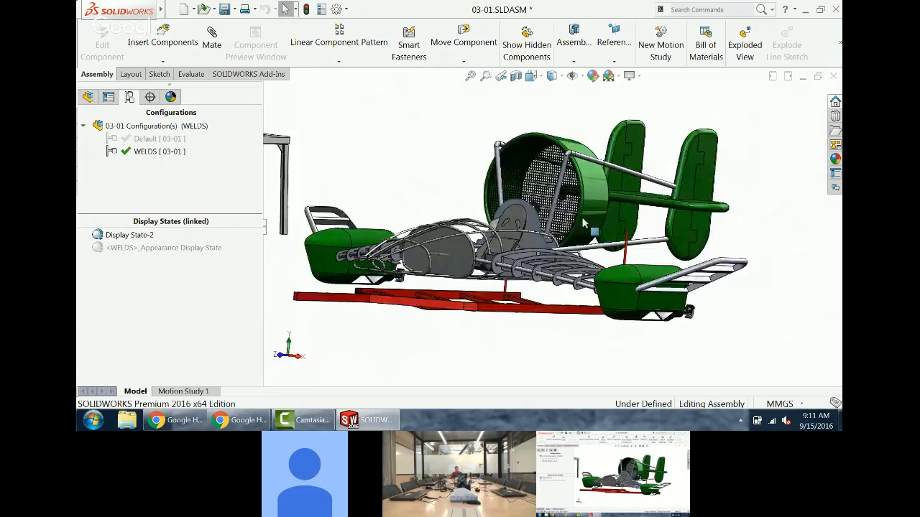
pyautogui.moveTo(584, 224); pyautogui.dragTo(568, 196, button='middle')
pyautogui.scroll(3, 539, 260)
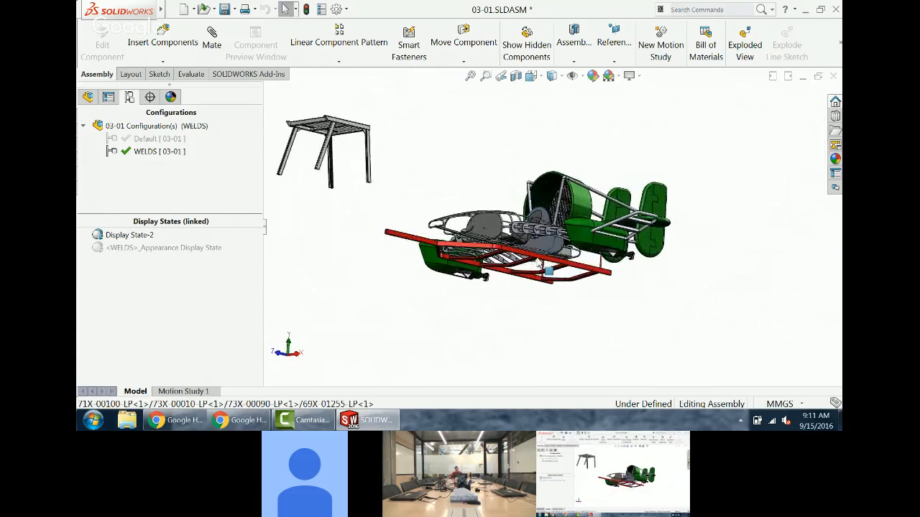
pyautogui.moveTo(453, 191); pyautogui.dragTo(454, 156, button='middle')
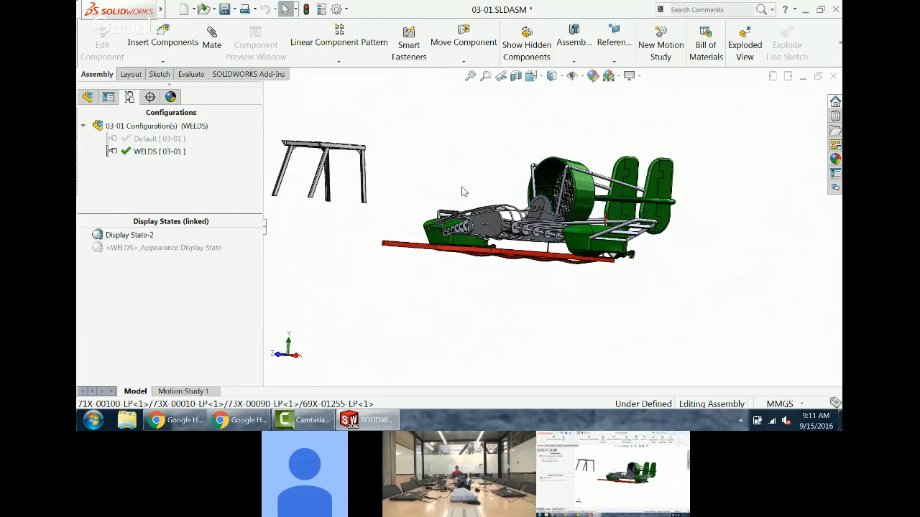
pyautogui.moveTo(462, 191); pyautogui.dragTo(457, 243, button='middle')
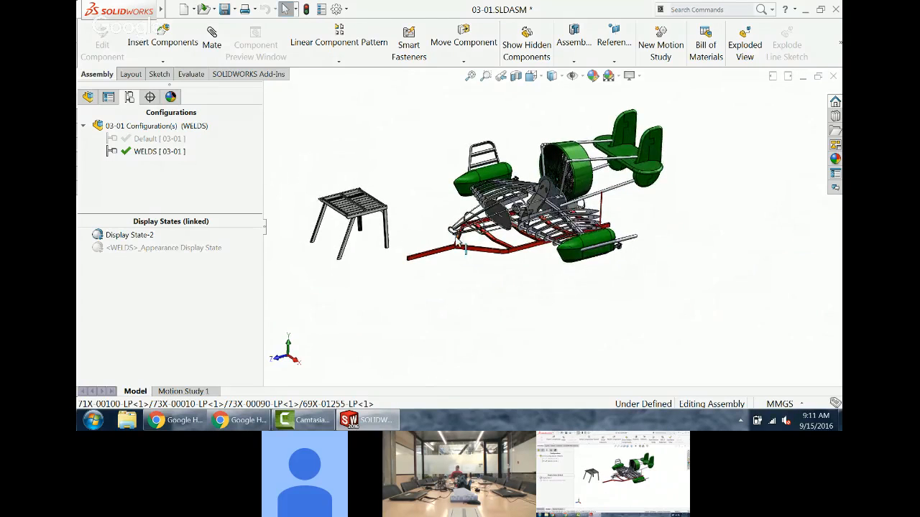
pyautogui.doubleClick(164, 138)
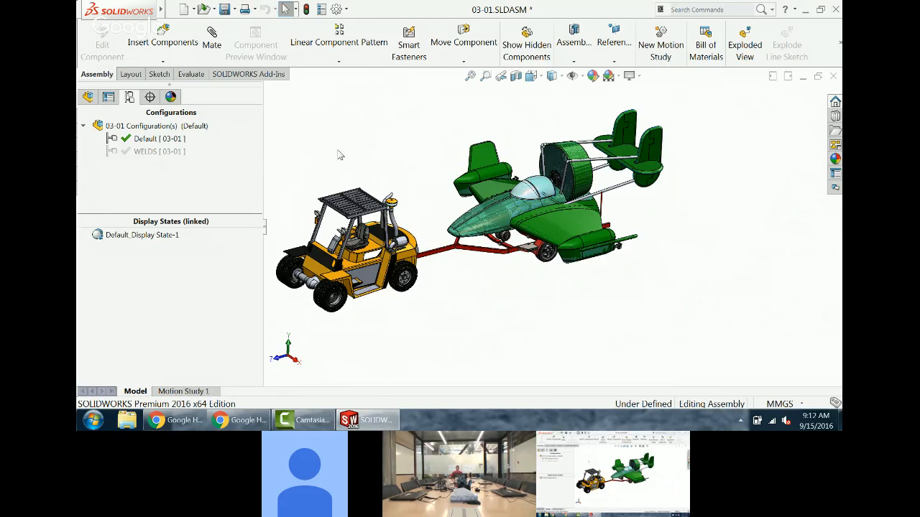
pyautogui.scroll(-2, 339, 155)
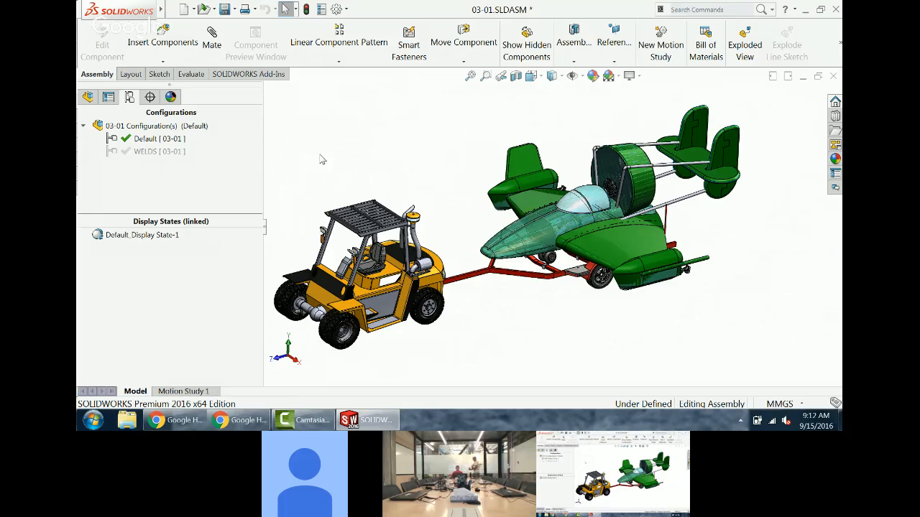
# Step: Show the WELDS configuration again to inspect the canopy and aircraft frames, and return to the Default configuration
pyautogui.doubleClick(169, 155)
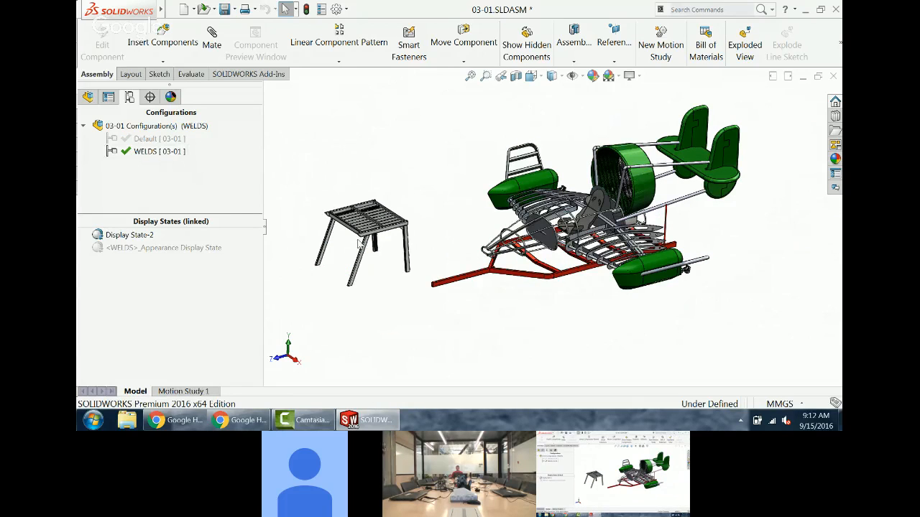
pyautogui.scroll(-3, 343, 258)
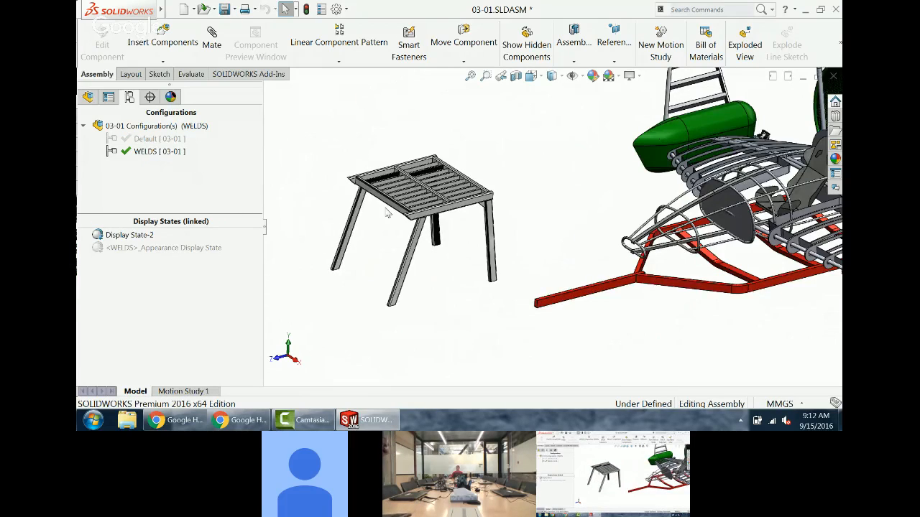
pyautogui.scroll(-3, 386, 214)
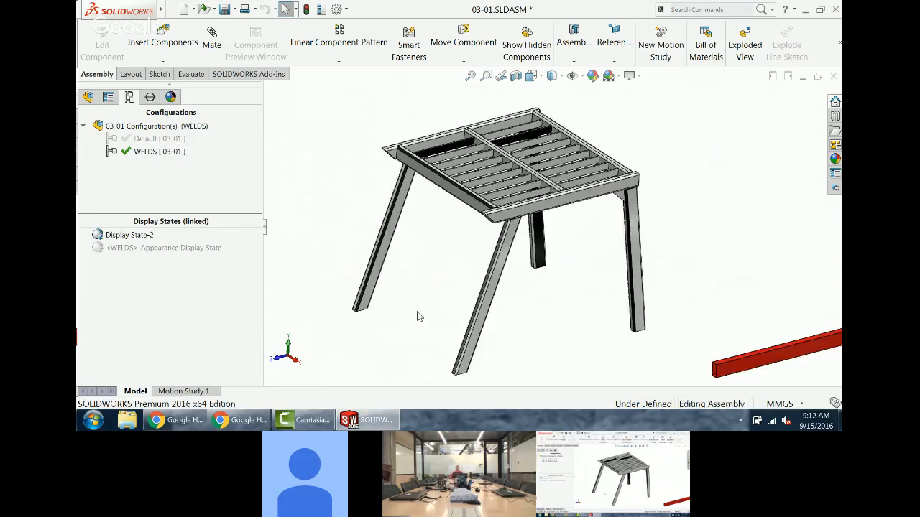
pyautogui.scroll(5, 745, 277)
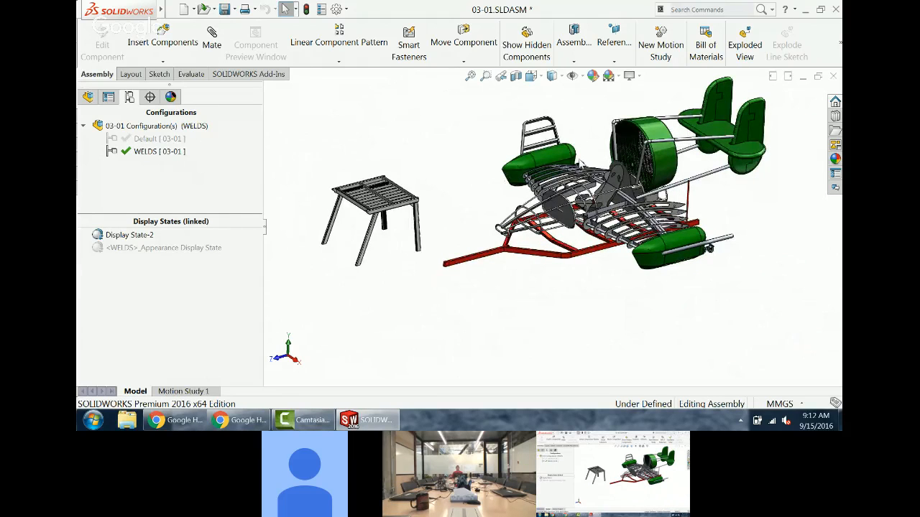
pyautogui.moveTo(493, 179)
pyautogui.mouseDown(button='middle')
pyautogui.moveTo(493, 137)
pyautogui.moveTo(485, 191)
pyautogui.moveTo(500, 190)
pyautogui.mouseUp(button='middle')
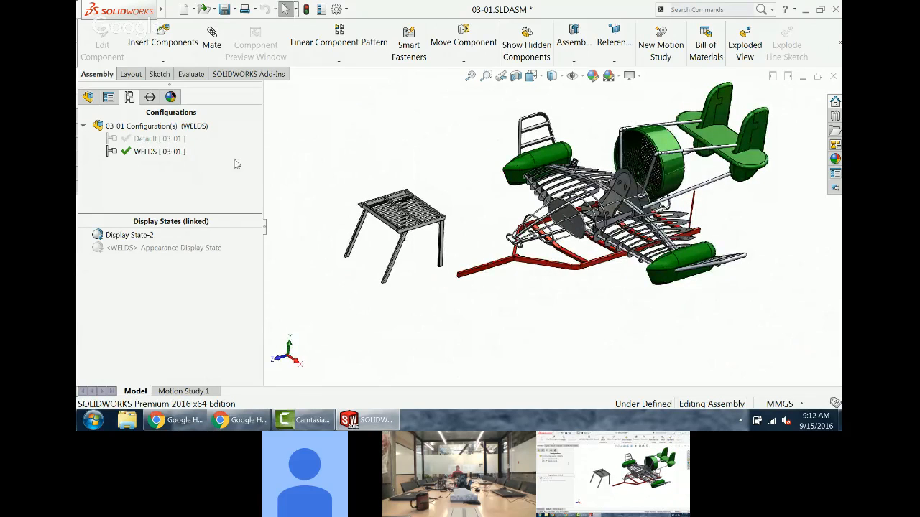
pyautogui.doubleClick(181, 138)
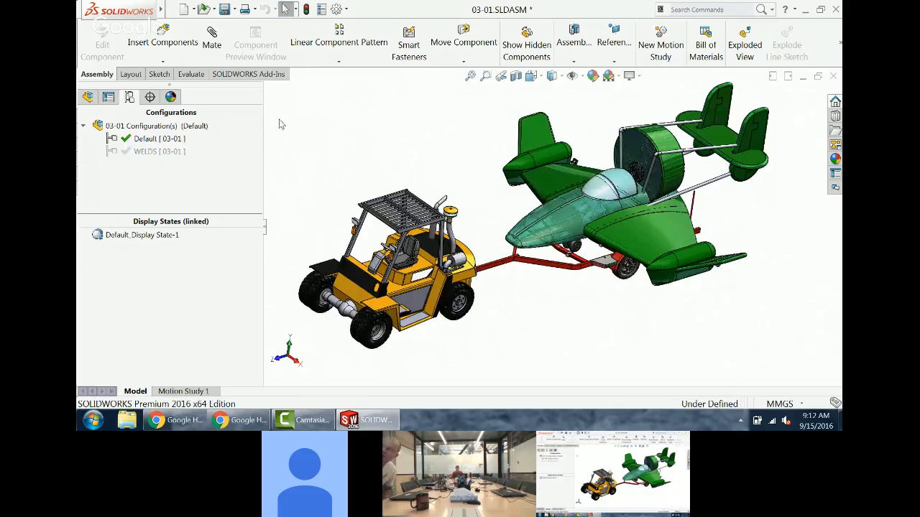
# Step: Start opening an existing document and look through the Desktop folder for the drawing files
pyautogui.click(195, 10)
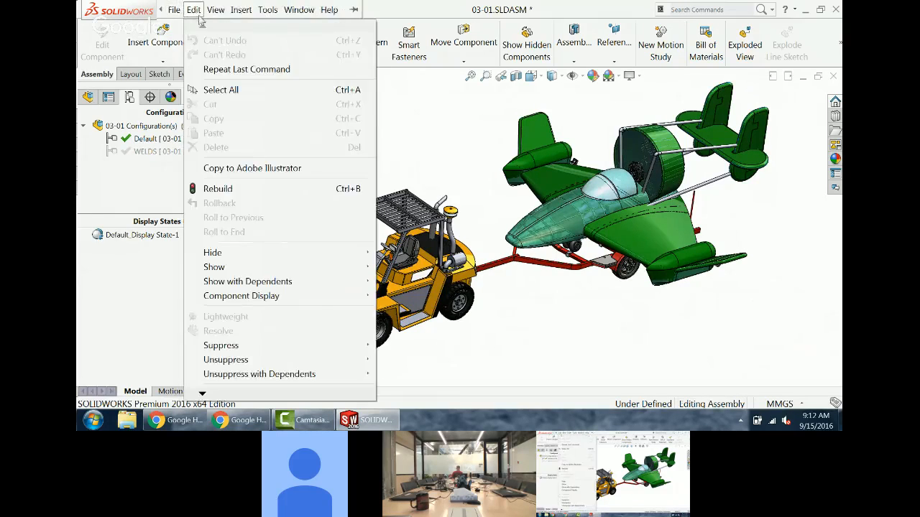
pyautogui.click(201, 17)
pyautogui.click(205, 10)
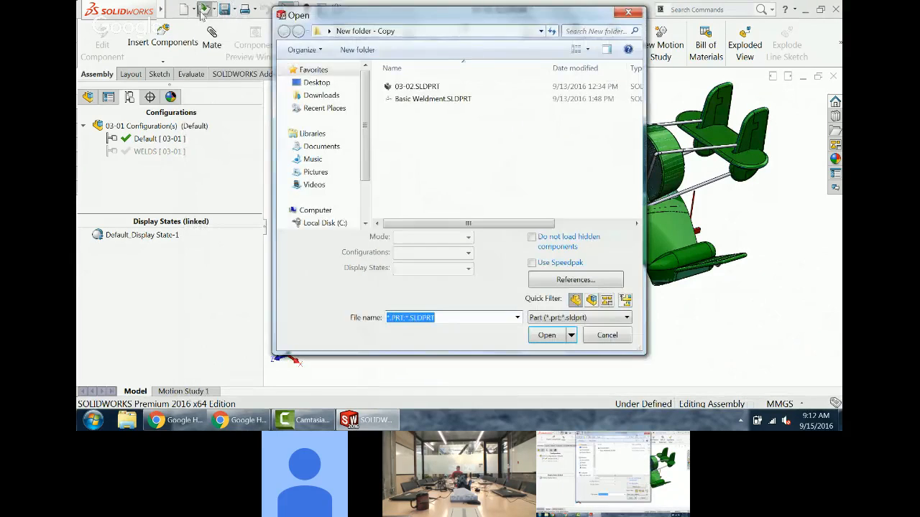
pyautogui.click(316, 82)
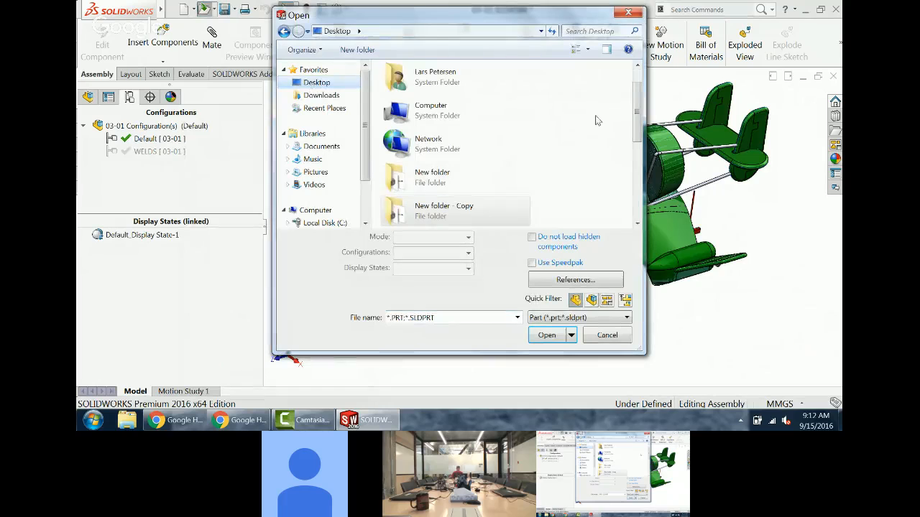
pyautogui.scroll(-4, 627, 97)
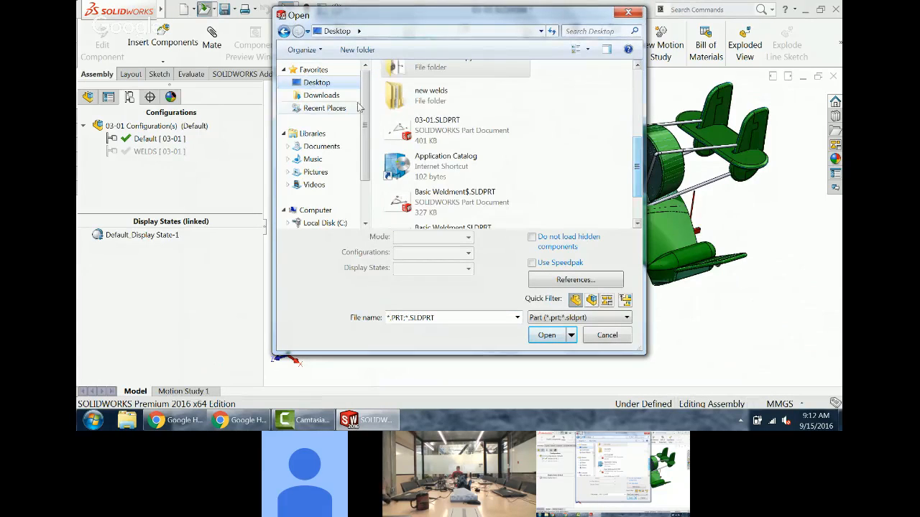
pyautogui.moveTo(638, 153); pyautogui.dragTo(638, 120)
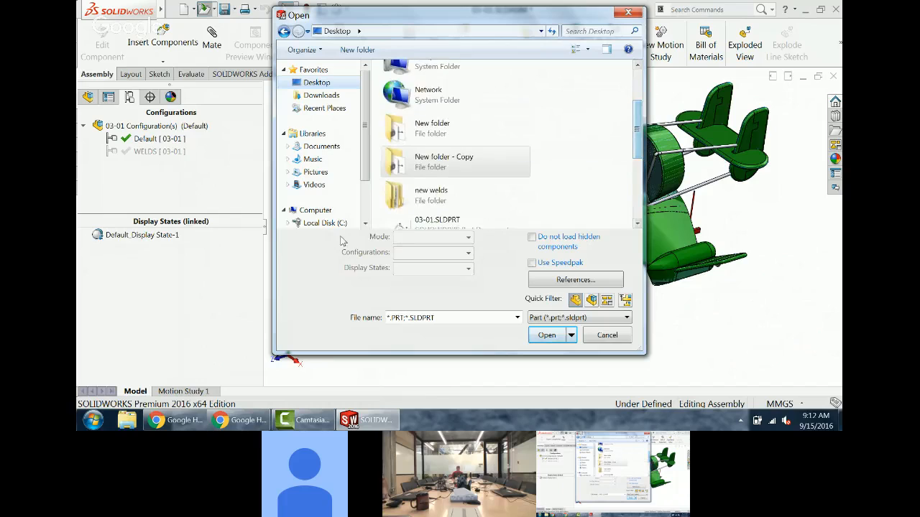
# Step: Include drawings in the file filter and open 03-02.SLDDRW from the Gear folder in C:\_TRAINING\Weldments\Instructor Files
pyautogui.click(325, 223)
pyautogui.doubleClick(406, 87)
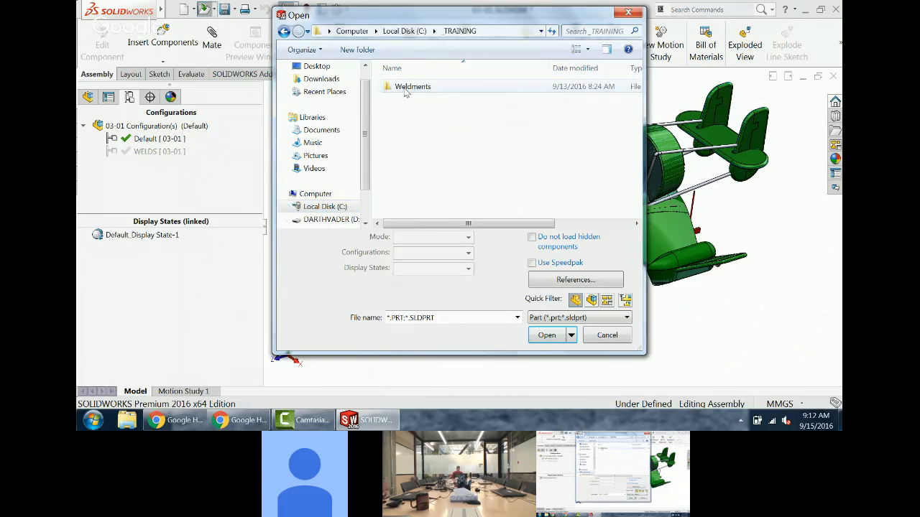
pyautogui.doubleClick(407, 87)
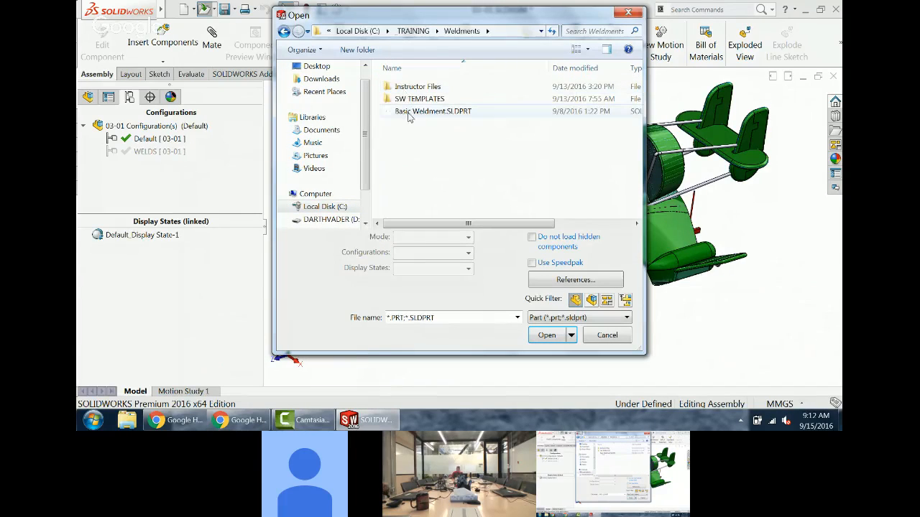
pyautogui.doubleClick(414, 86)
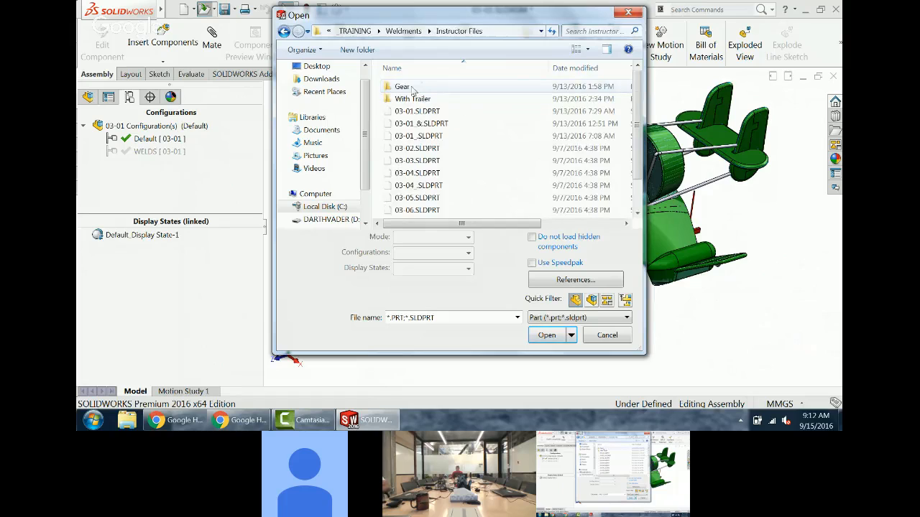
pyautogui.doubleClick(404, 87)
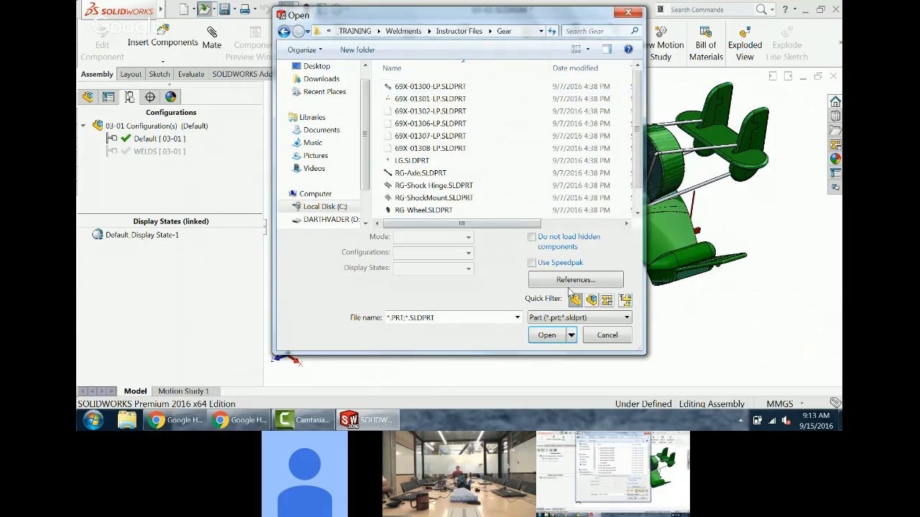
pyautogui.click(605, 302)
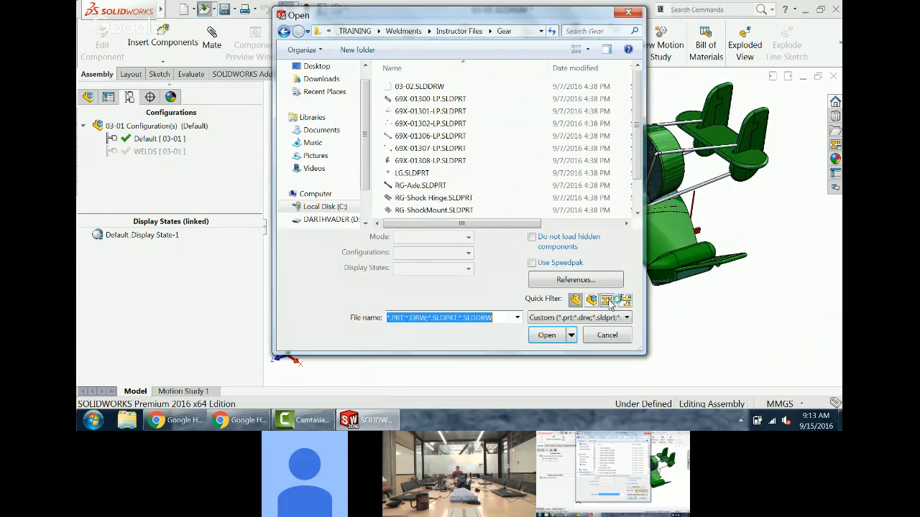
pyautogui.doubleClick(422, 87)
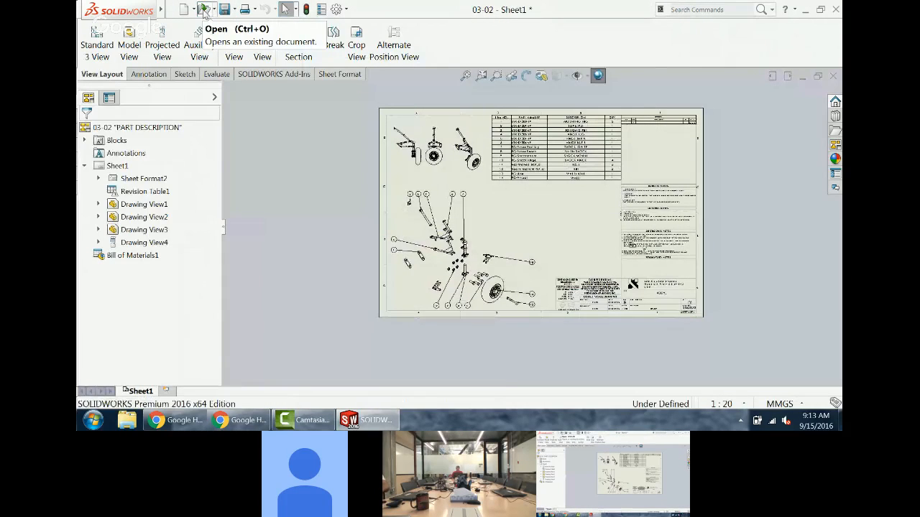
# Step: Filter the Instructor Files folder to drawings only, open 03-01_.SLDDRW and dismiss the warning
pyautogui.click(204, 8)
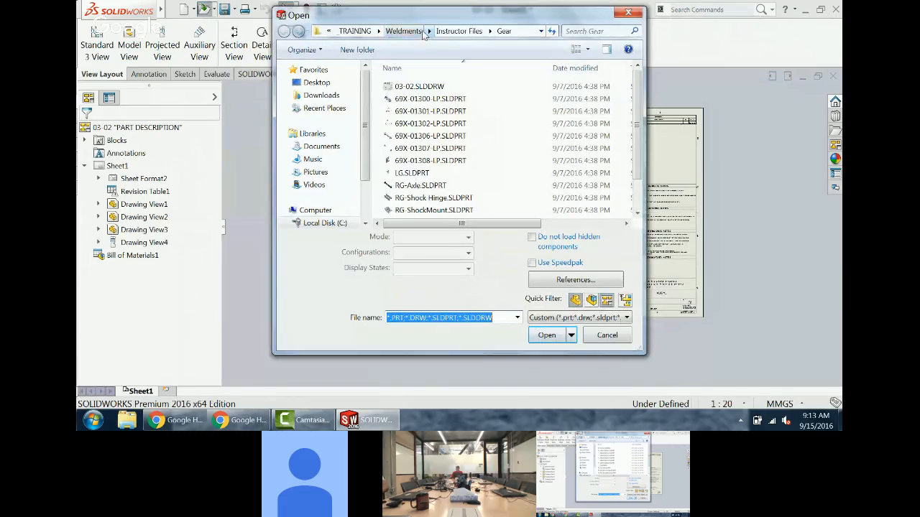
pyautogui.click(456, 31)
pyautogui.click(607, 300)
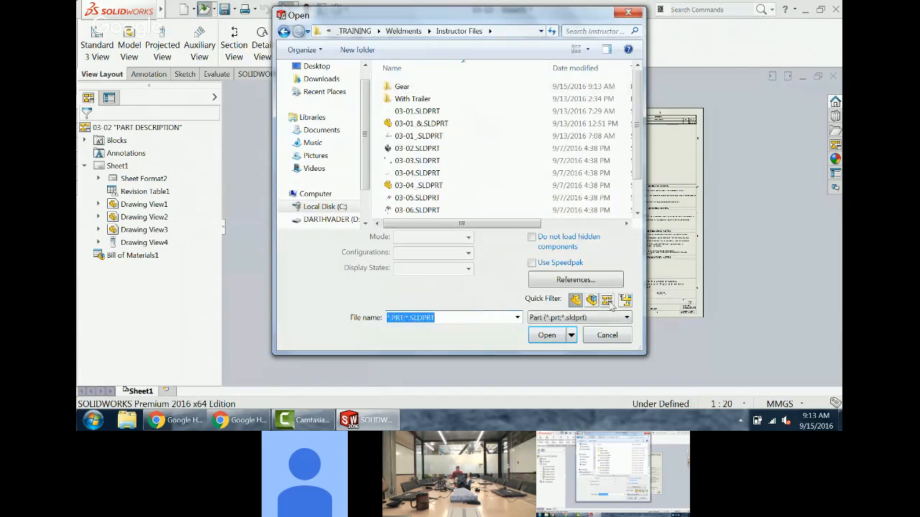
pyautogui.click(606, 300)
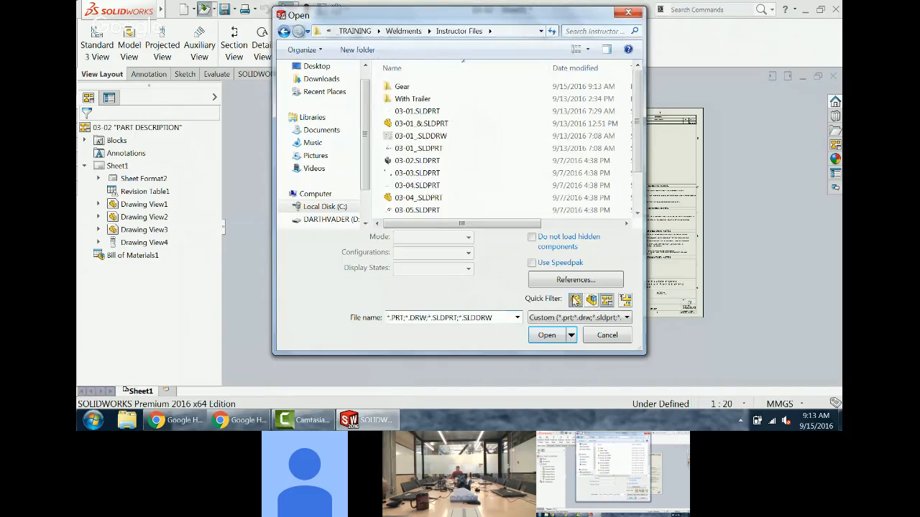
pyautogui.click(576, 300)
pyautogui.doubleClick(422, 111)
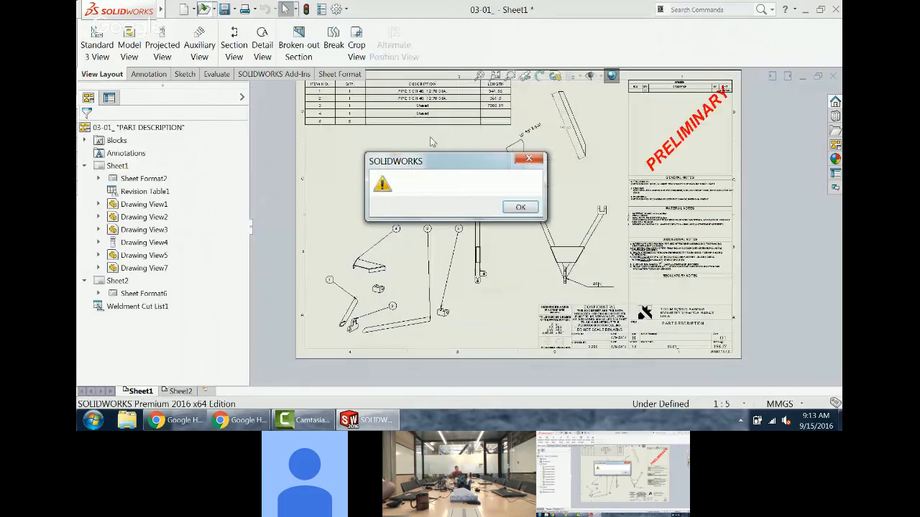
pyautogui.click(522, 209)
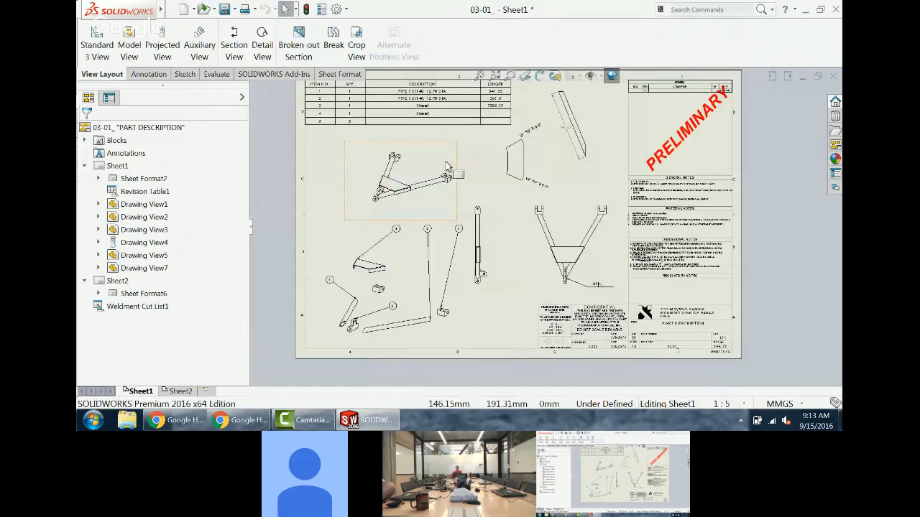
# Step: Arrange the 03-02 and 03-01_ drawings side by side and fit each sheet to its window
pyautogui.click(788, 77)
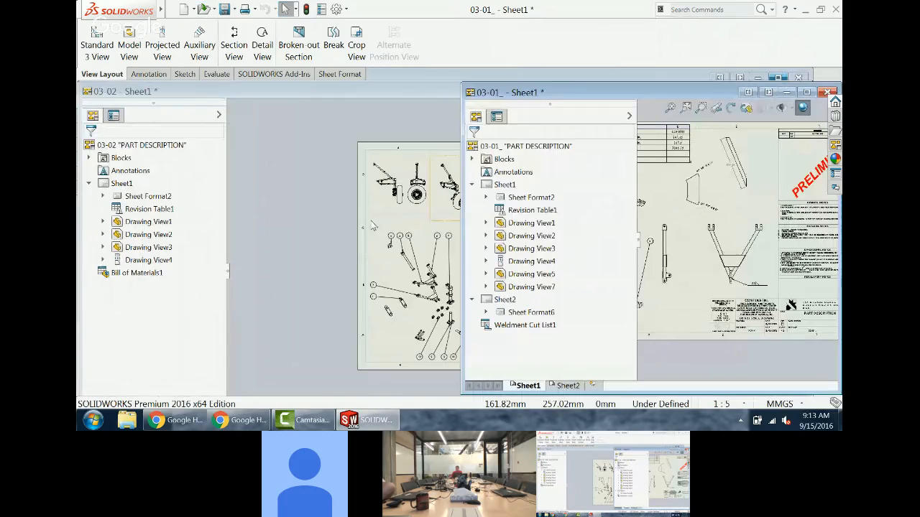
pyautogui.click(314, 135)
pyautogui.click(720, 92)
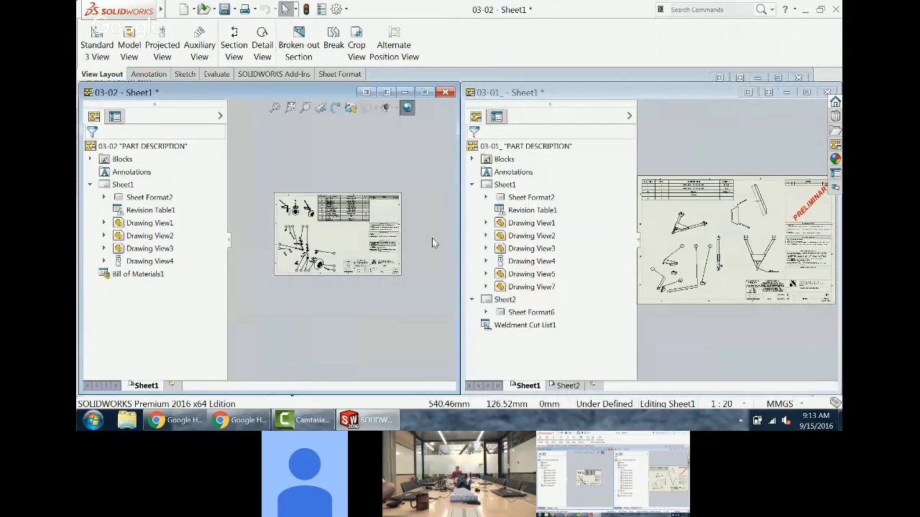
pyautogui.press('f')
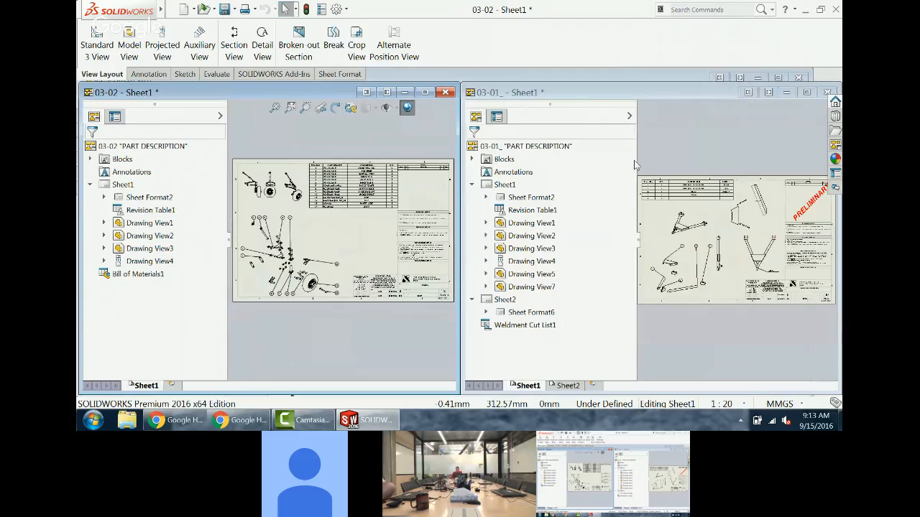
# Step: Narrow the feature tree panes of both drawings and examine the views and parts table on the 03-02 sheet
pyautogui.moveTo(636, 160); pyautogui.dragTo(575, 171)
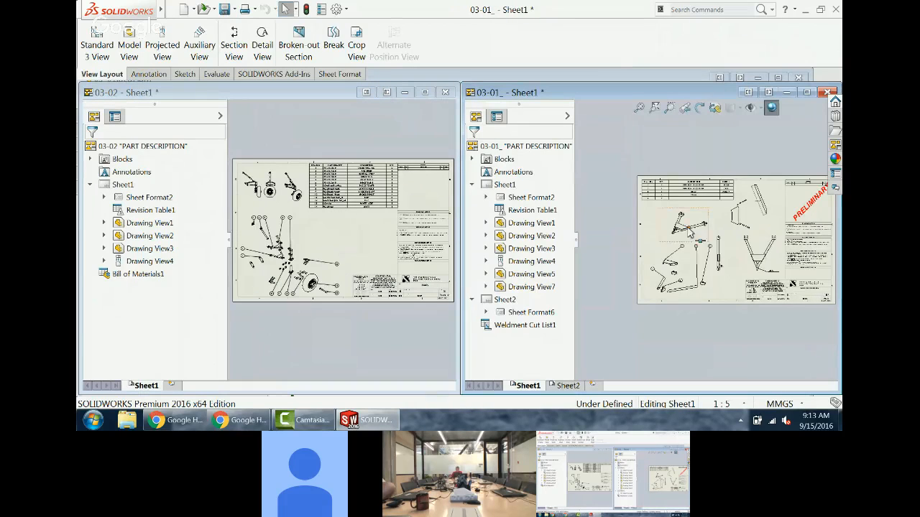
pyautogui.scroll(-5, 740, 259)
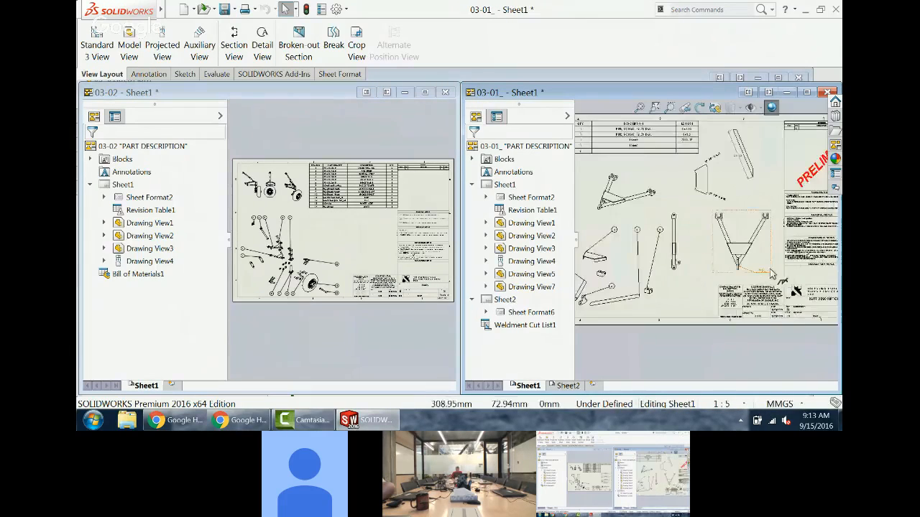
pyautogui.scroll(5, 771, 274)
pyautogui.click(344, 204)
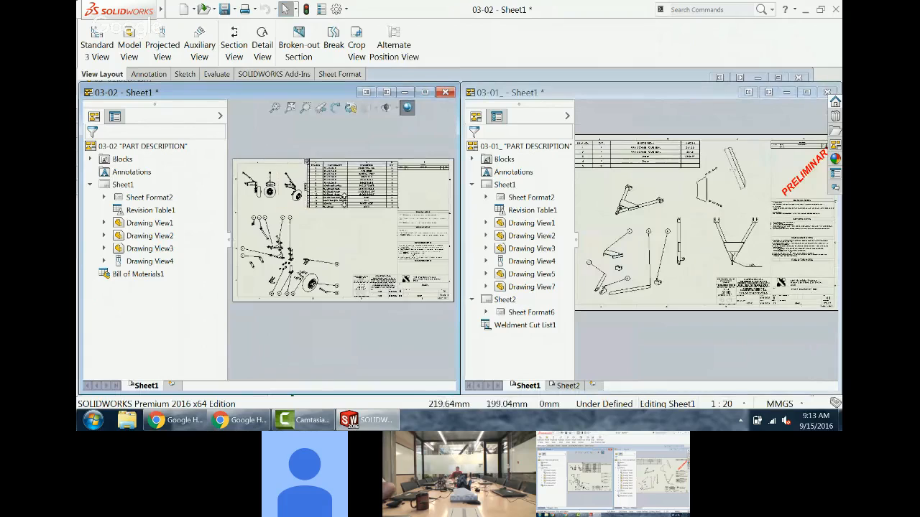
pyautogui.scroll(-3, 345, 203)
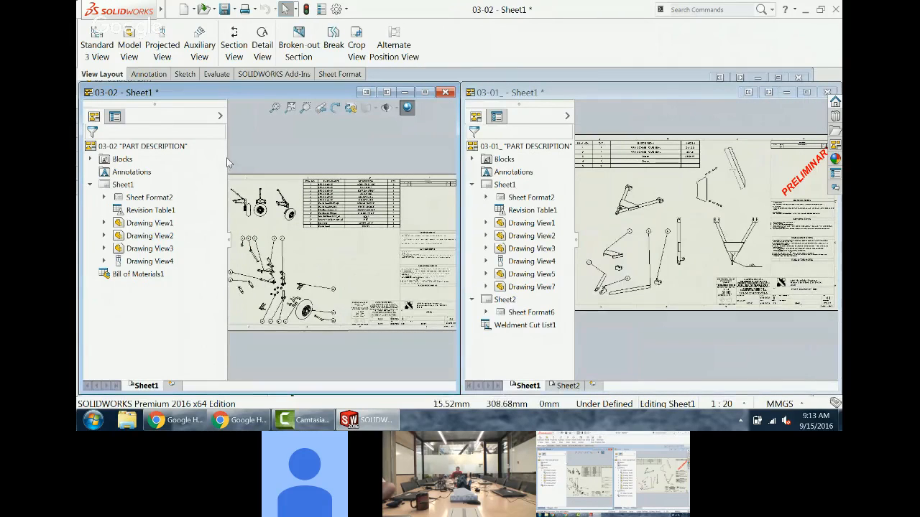
pyautogui.moveTo(227, 162); pyautogui.dragTo(206, 163)
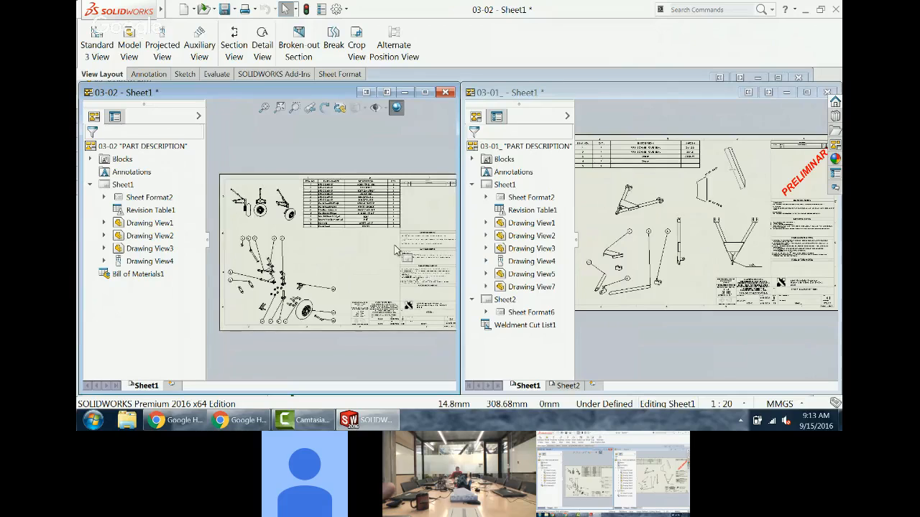
pyautogui.scroll(-1, 396, 250)
pyautogui.scroll(2, 386, 248)
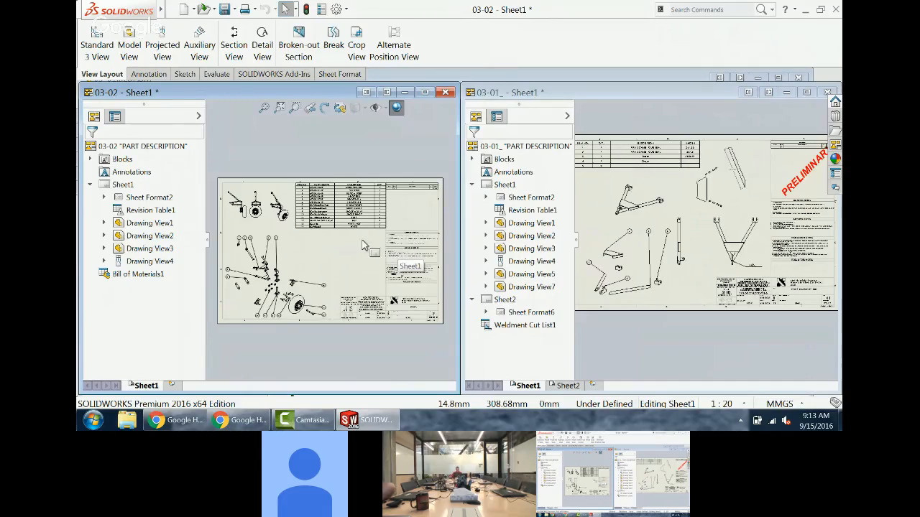
pyautogui.scroll(-2, 329, 205)
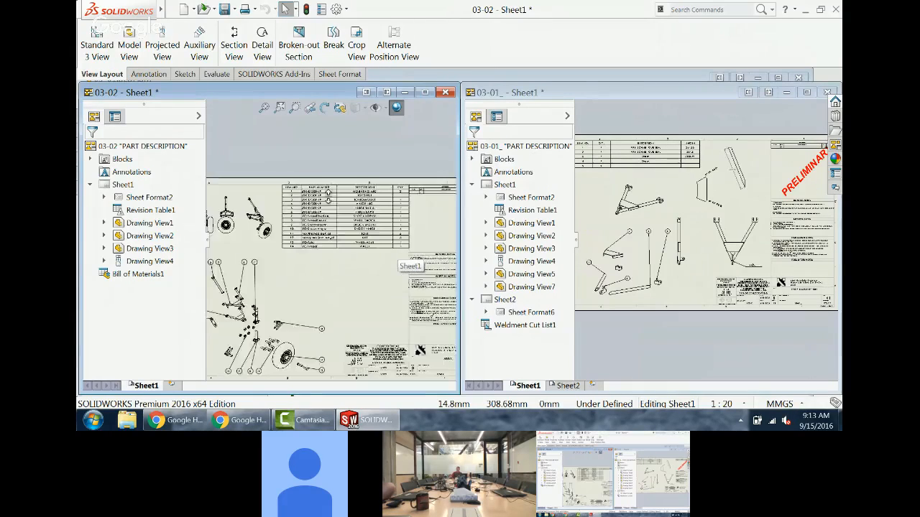
# Step: Examine the weldment cut list table and its length column on Sheet1 of the 03-01_ drawing
pyautogui.click(670, 205)
pyautogui.scroll(-3, 668, 207)
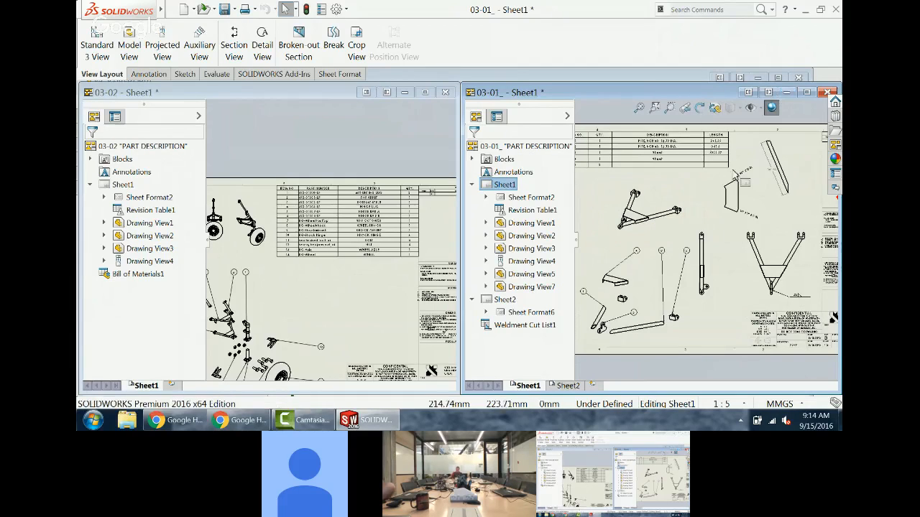
pyautogui.scroll(-3, 712, 180)
pyautogui.scroll(-3, 713, 182)
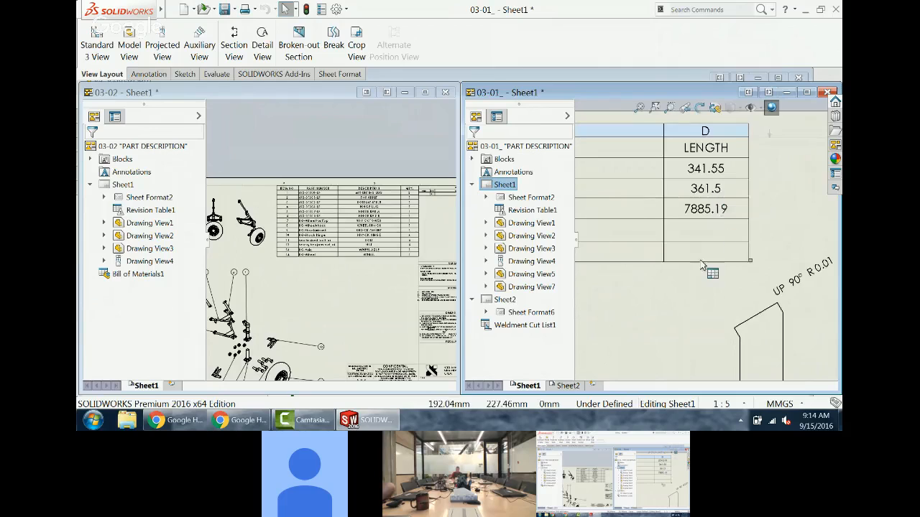
pyautogui.scroll(3, 704, 244)
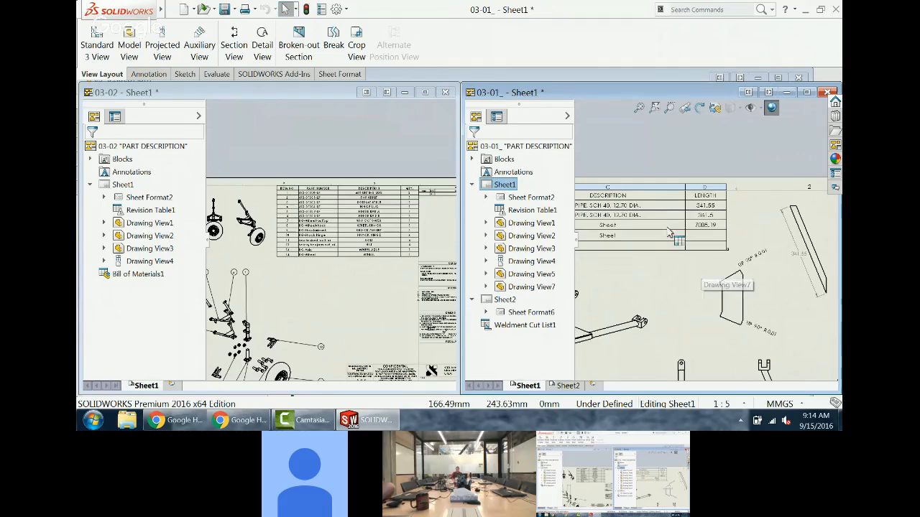
pyautogui.click(628, 251)
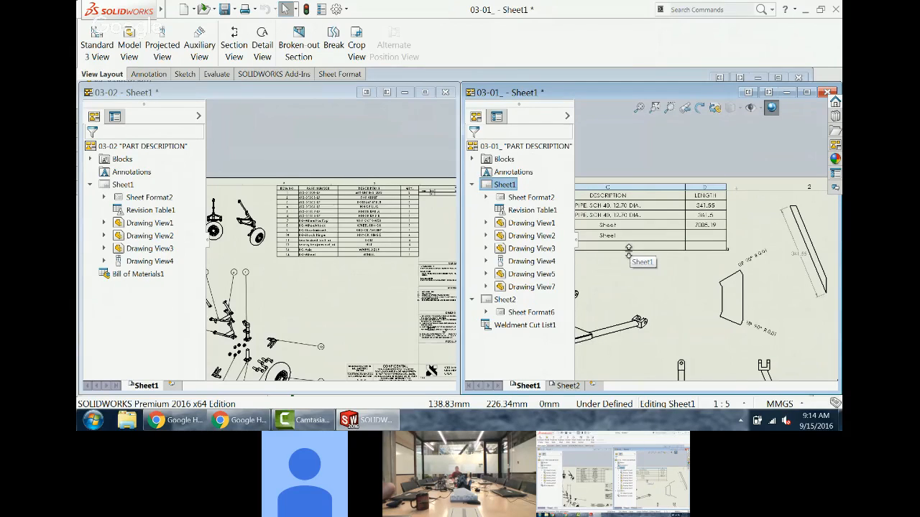
pyautogui.scroll(5, 633, 262)
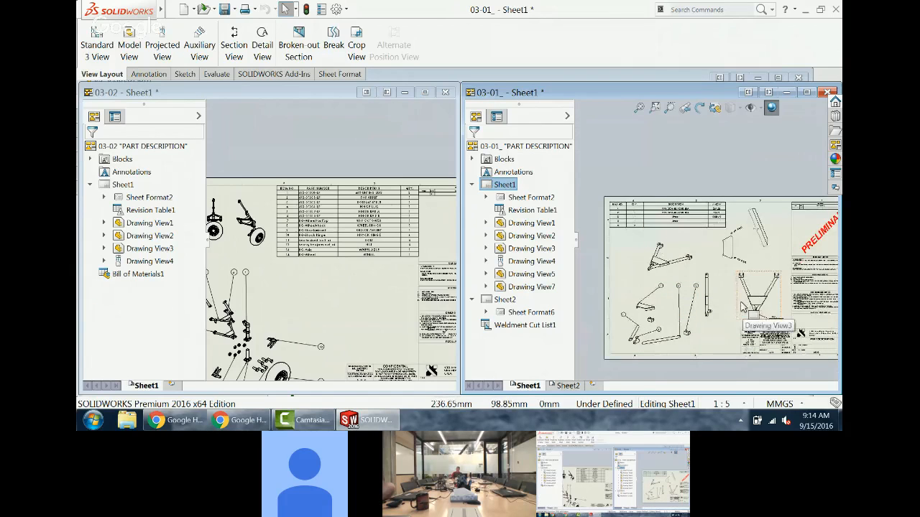
# Step: Maximize the 03-02 drawing and change its bill of materials type to Indented, accepting the loss of manually edited cells
pyautogui.click(424, 92)
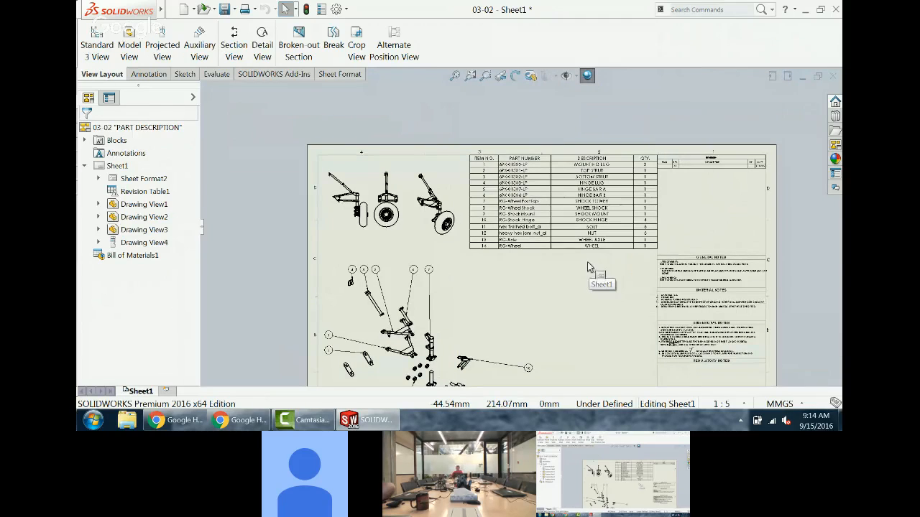
pyautogui.scroll(3, 560, 323)
pyautogui.scroll(-3, 538, 329)
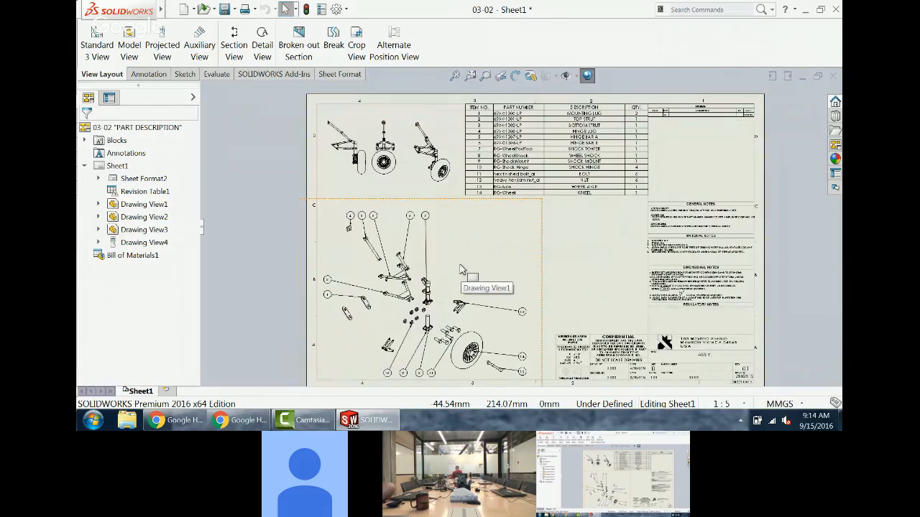
pyautogui.click(477, 107)
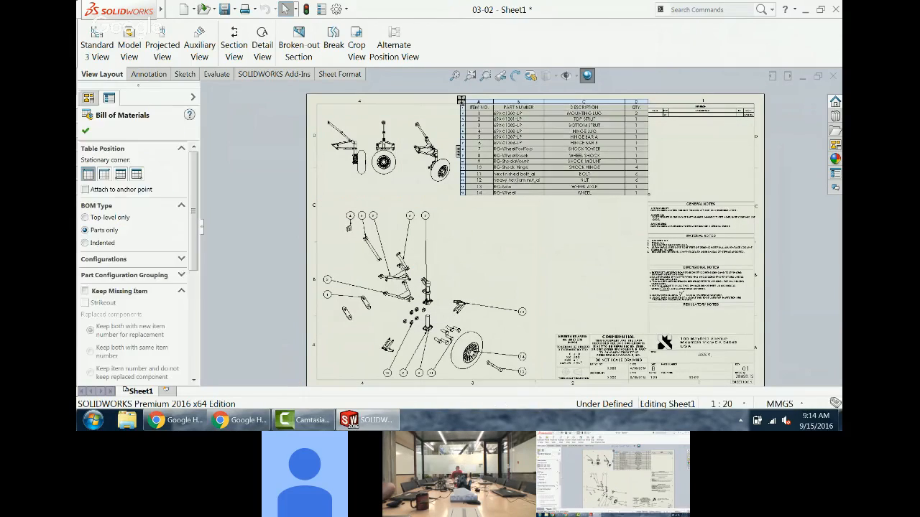
pyautogui.click(85, 243)
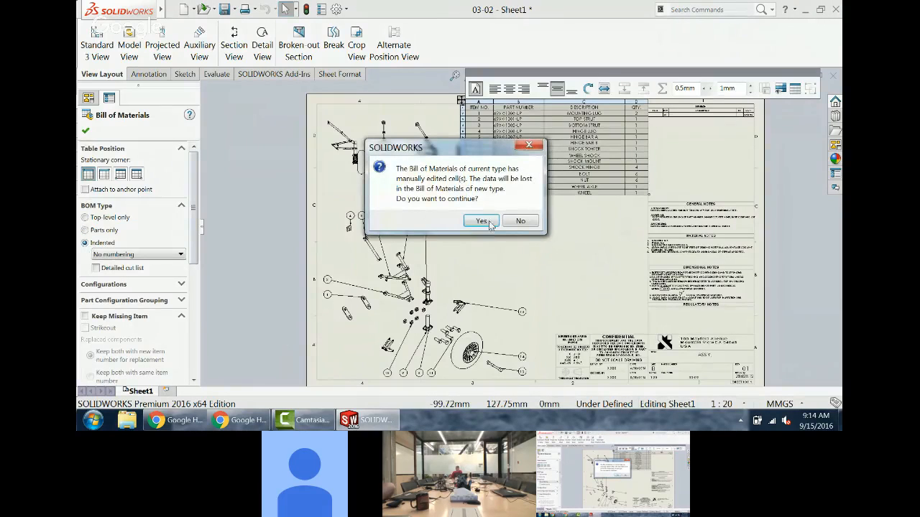
pyautogui.click(481, 222)
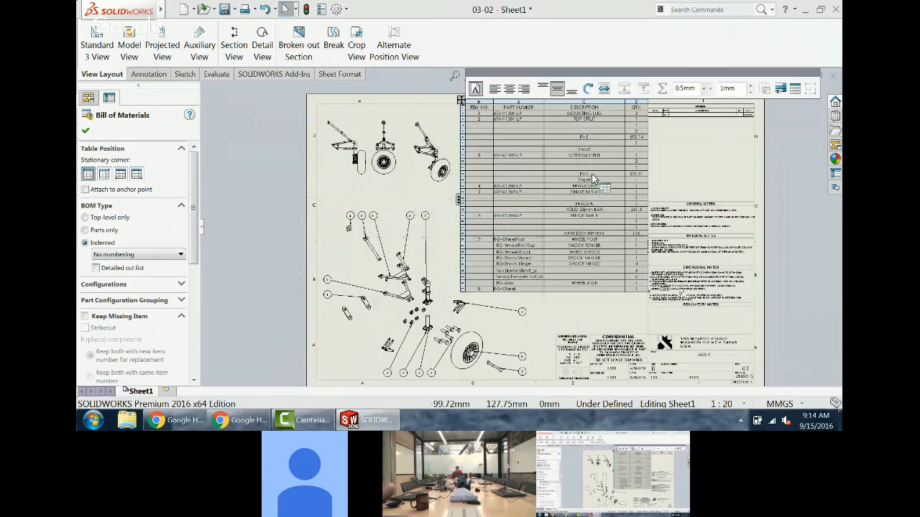
# Step: Examine the P0.5 pipe rows and their lengths under the top and bottom struts in the bill of materials
pyautogui.scroll(-4, 606, 205)
pyautogui.scroll(-1, 606, 205)
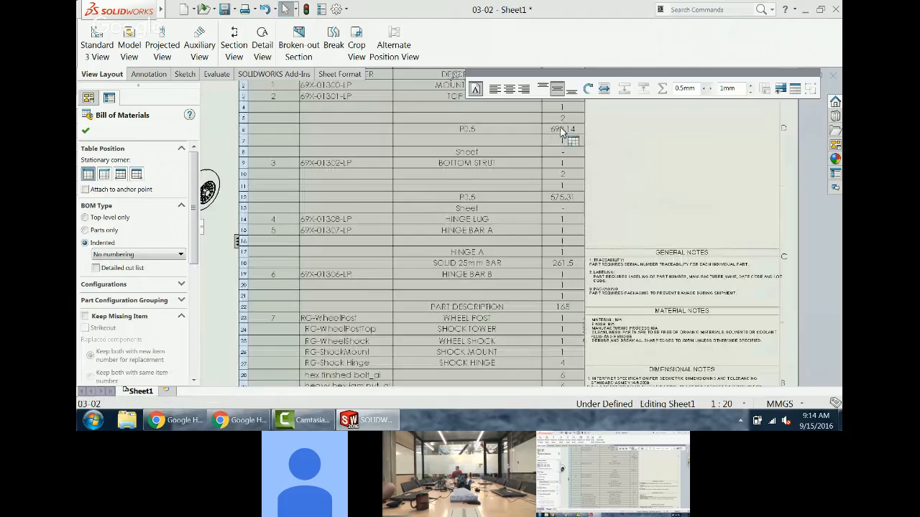
pyautogui.click(561, 129)
pyautogui.click(497, 136)
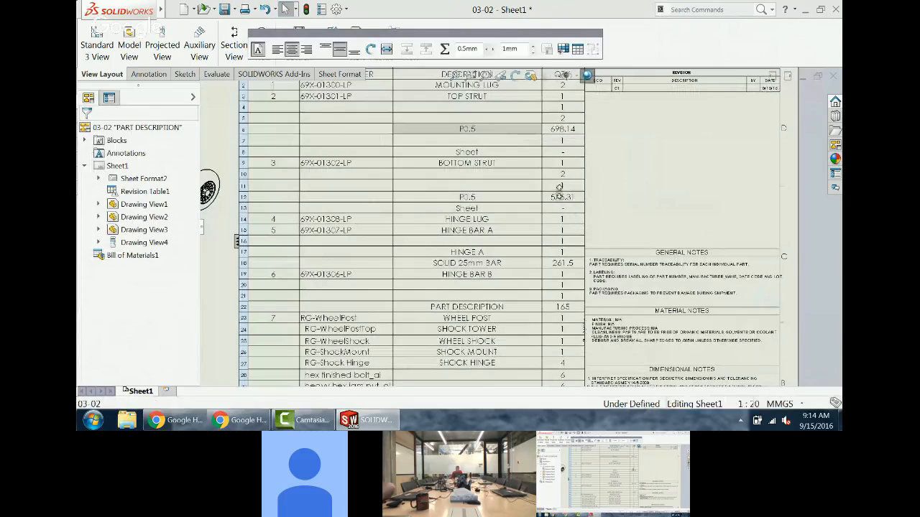
pyautogui.click(562, 197)
pyautogui.click(522, 196)
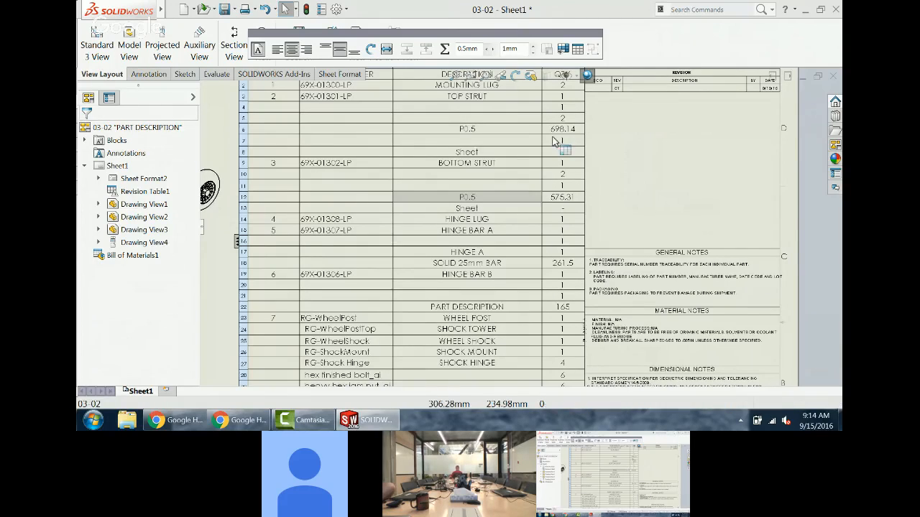
# Step: Open the 03-02 assembly from the exploded view on the drawing sheet
pyautogui.click(457, 76)
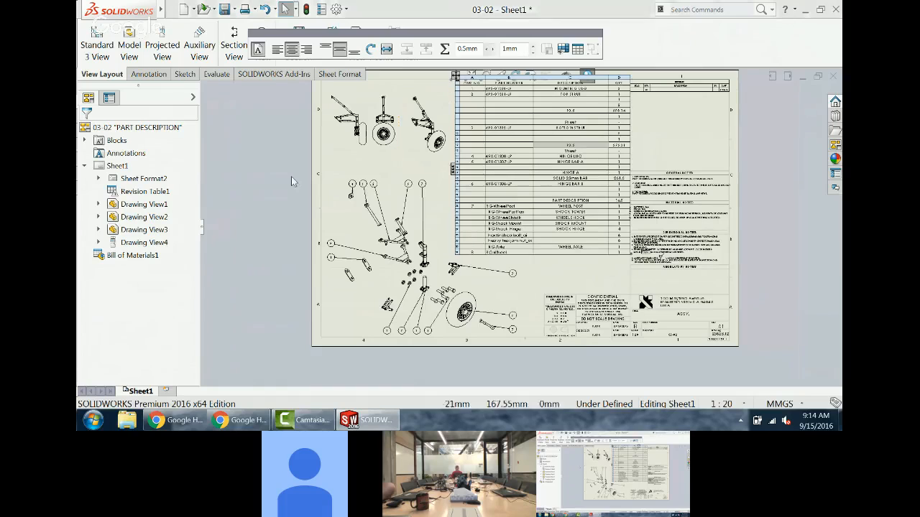
pyautogui.rightClick(324, 178)
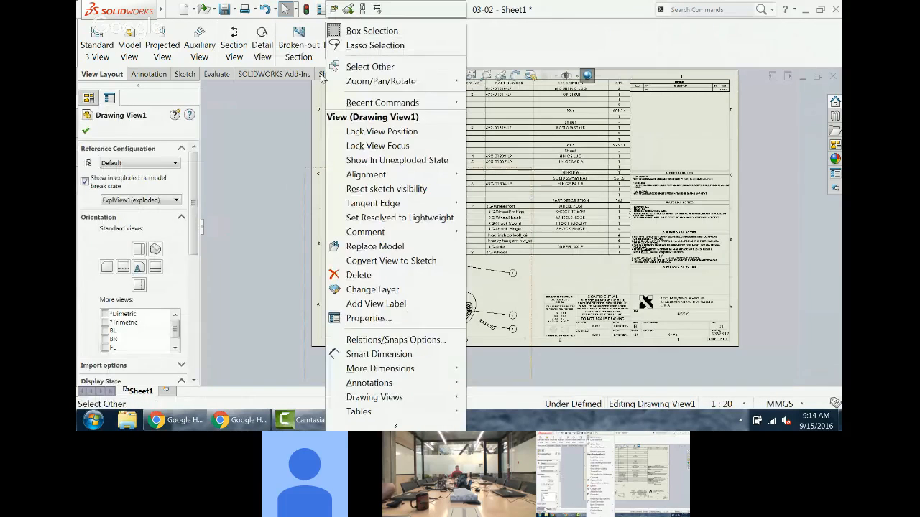
pyautogui.click(305, 238)
pyautogui.click(348, 226)
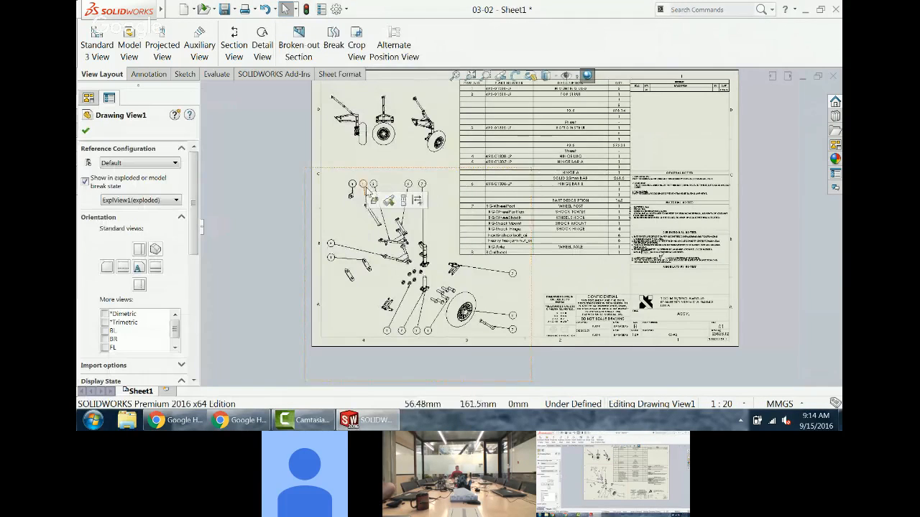
pyautogui.click(374, 199)
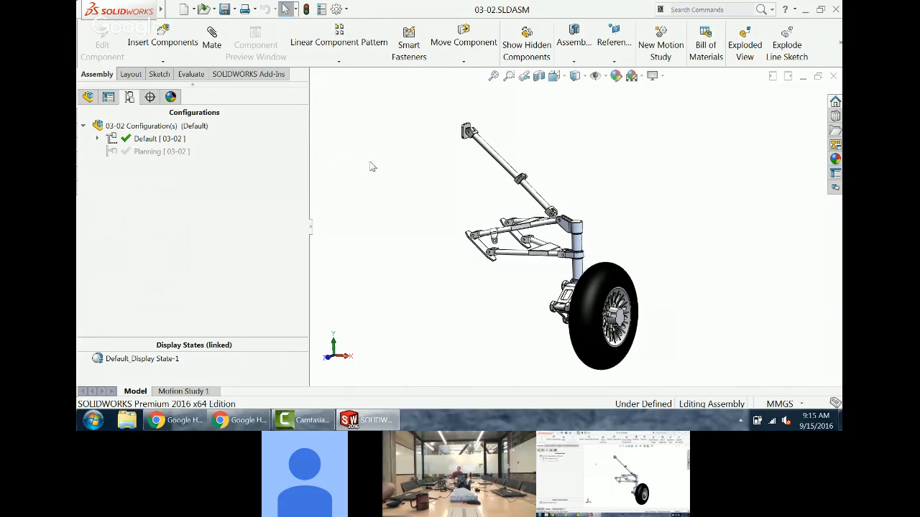
# Step: Try moving the long diagonal tube in the assembly and open the top strut part 69X-01301-LP in its own window
pyautogui.moveTo(510, 164); pyautogui.dragTo(467, 177)
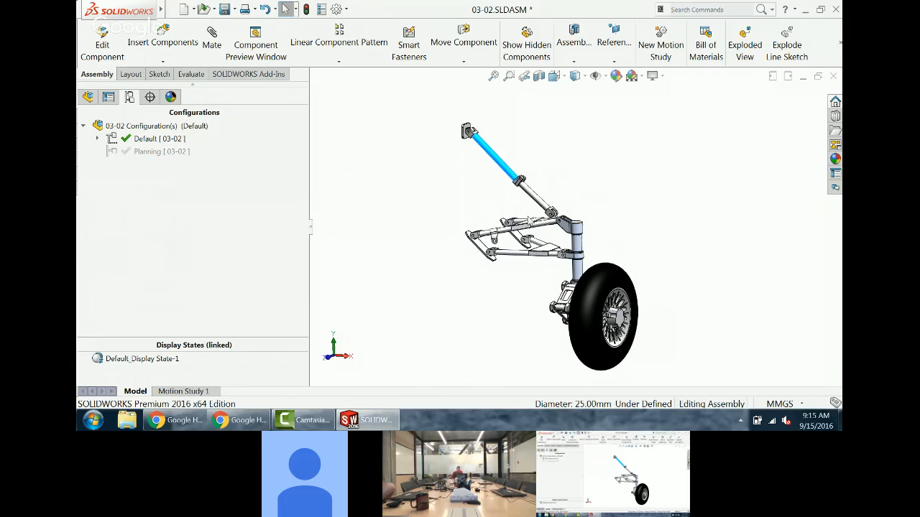
pyautogui.rightClick(539, 228)
pyautogui.click(573, 59)
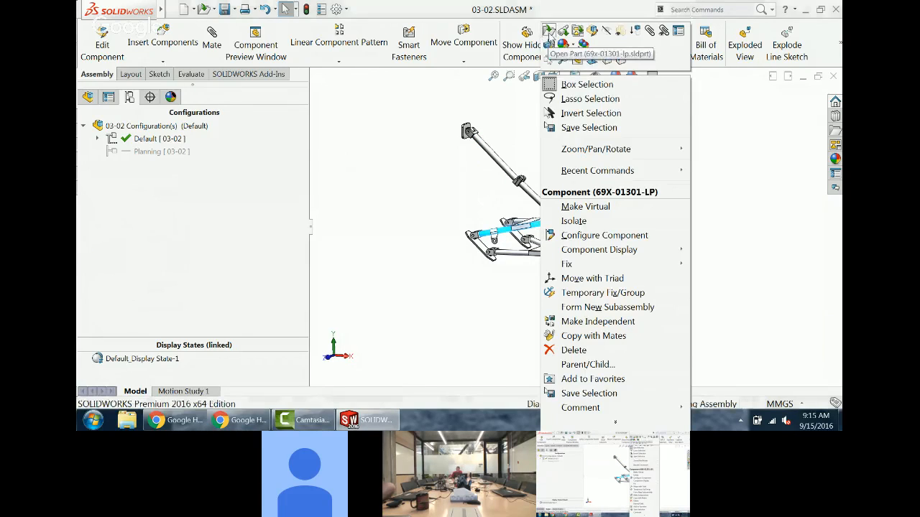
pyautogui.scroll(2, 431, 191)
pyautogui.scroll(-2, 456, 236)
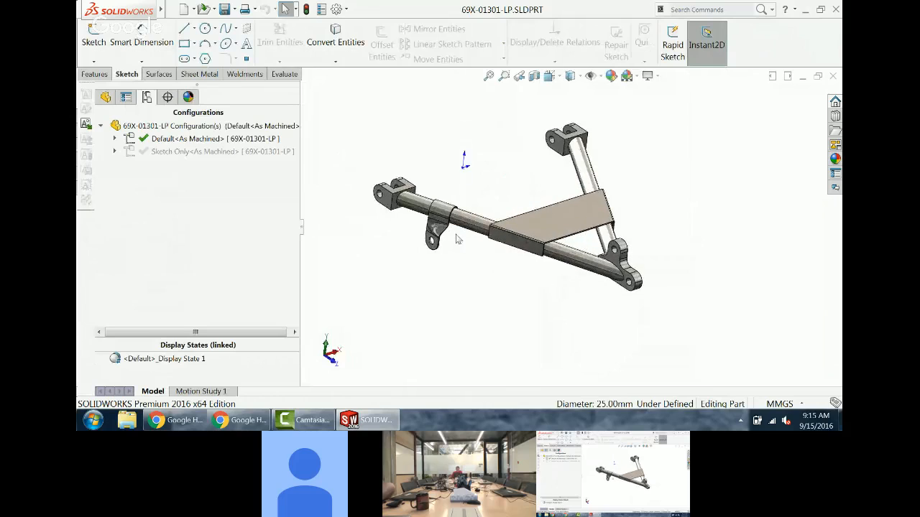
# Step: Expand the cut list in the part's feature tree and highlight each item from Cut-List-Item1 through Sheet<6> on the model
pyautogui.click(105, 96)
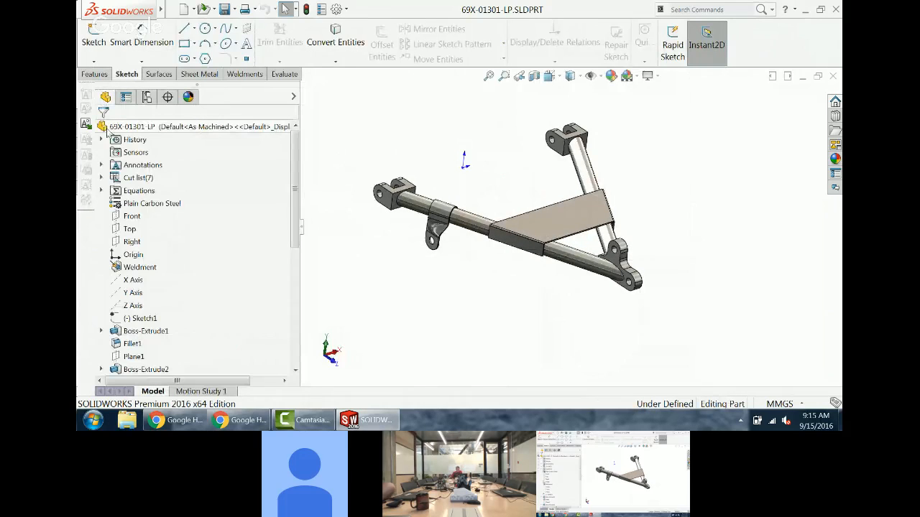
pyautogui.click(100, 178)
pyautogui.click(154, 191)
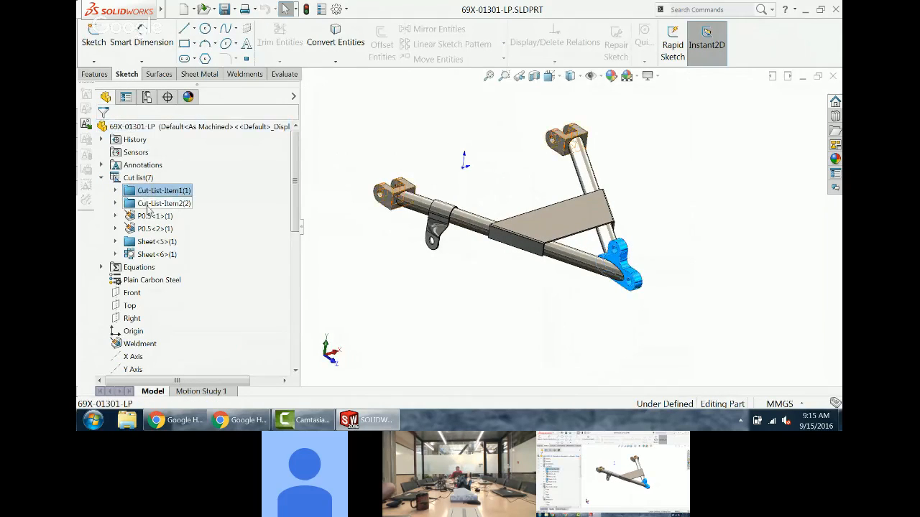
pyautogui.click(151, 204)
pyautogui.click(154, 216)
pyautogui.click(154, 228)
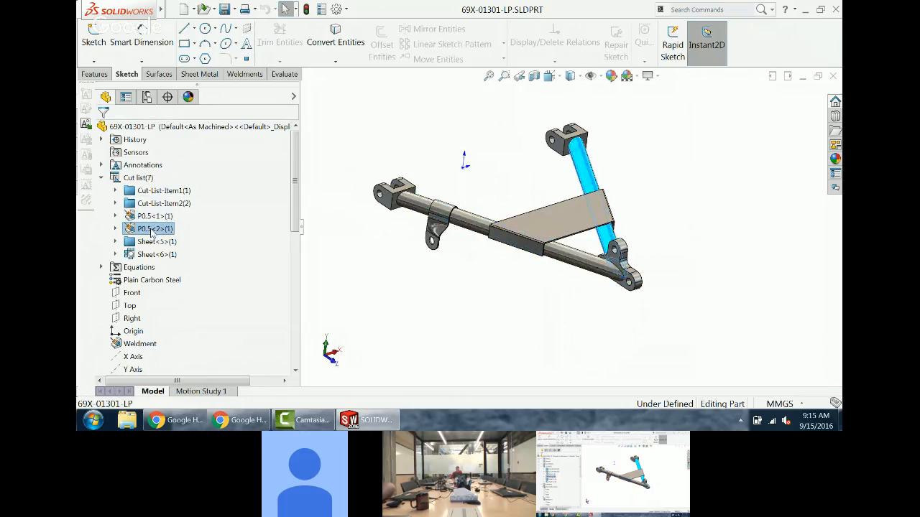
pyautogui.click(156, 243)
pyautogui.click(157, 255)
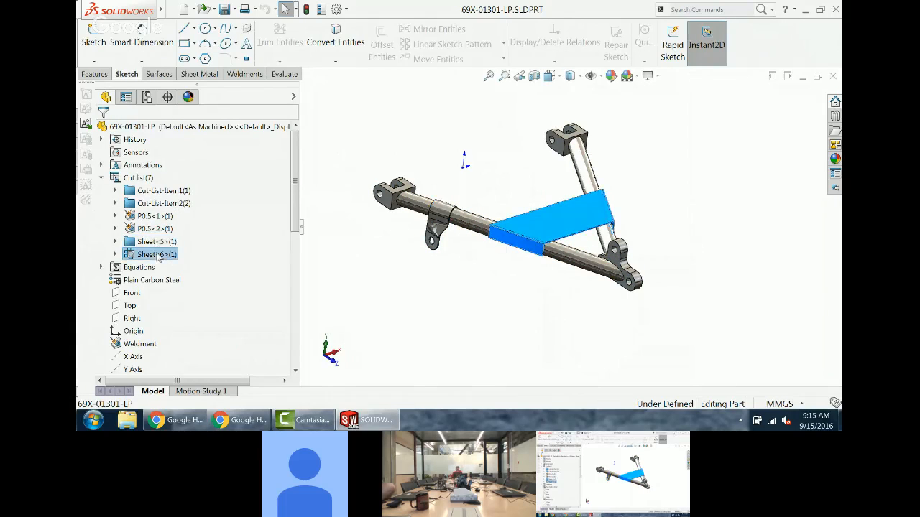
# Step: Flatten the bent sheet metal plate between the tubes to view its flat pattern, and return to the folded part
pyautogui.moveTo(626, 375); pyautogui.dragTo(602, 331, button='middle')
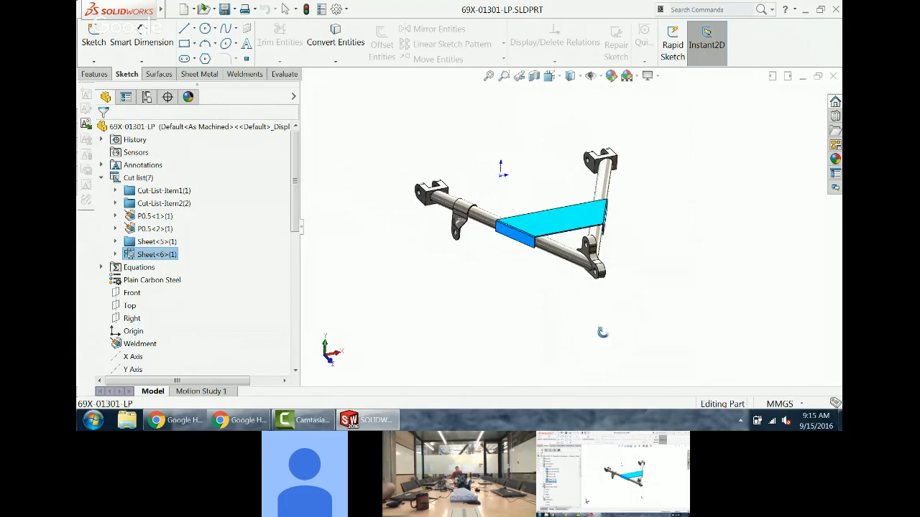
pyautogui.click(554, 227)
pyautogui.click(199, 74)
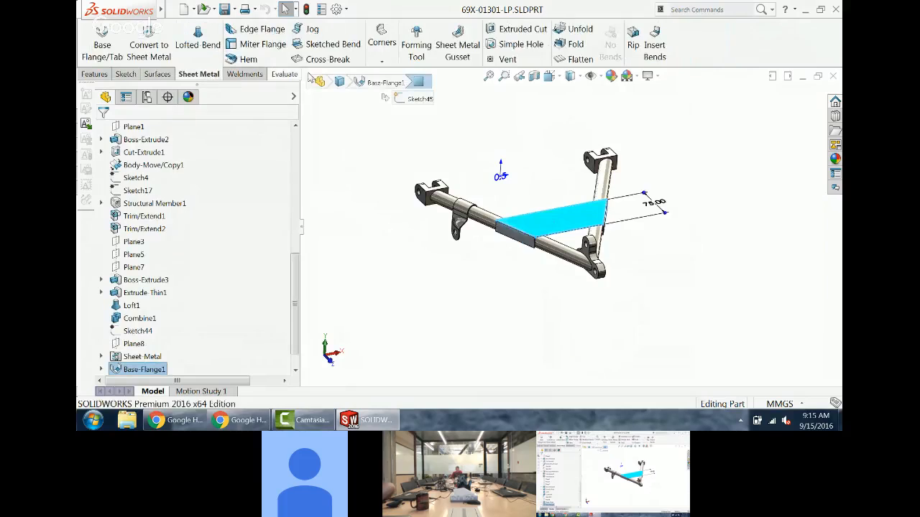
pyautogui.click(575, 59)
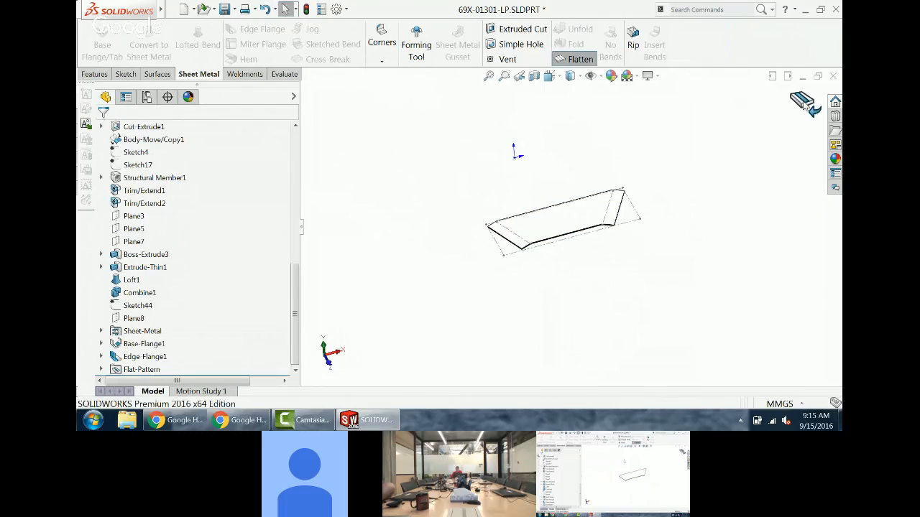
pyautogui.moveTo(684, 196); pyautogui.dragTo(692, 166, button='middle')
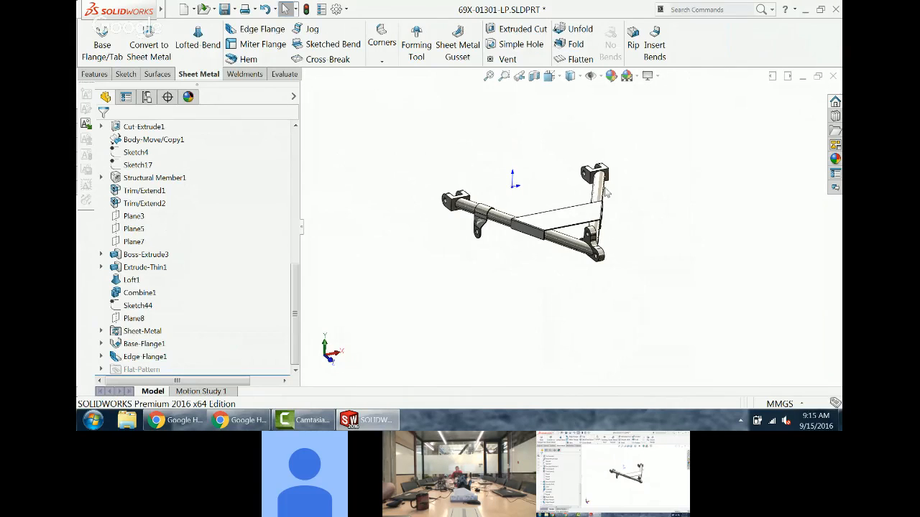
# Step: Close the strut part without saving, discard its changes in the 03-02 assembly, and rebuild the assembly
pyautogui.click(609, 197)
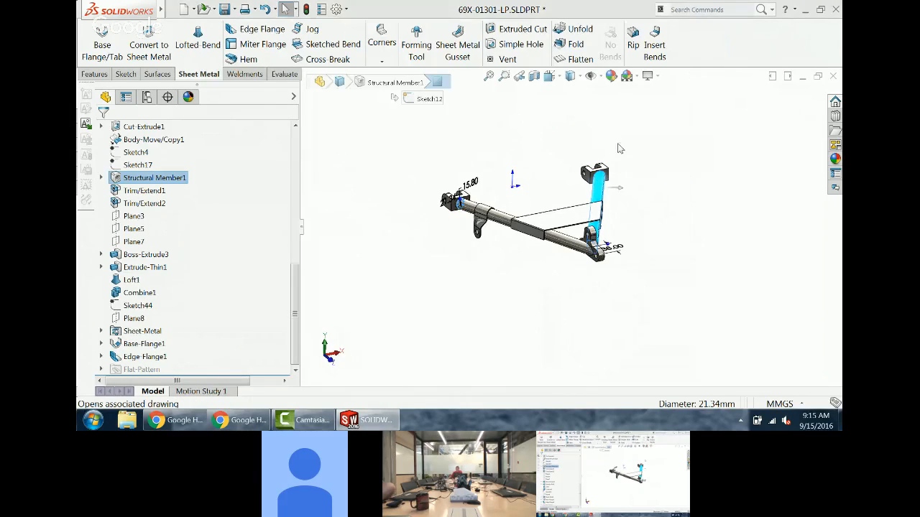
pyautogui.click(632, 12)
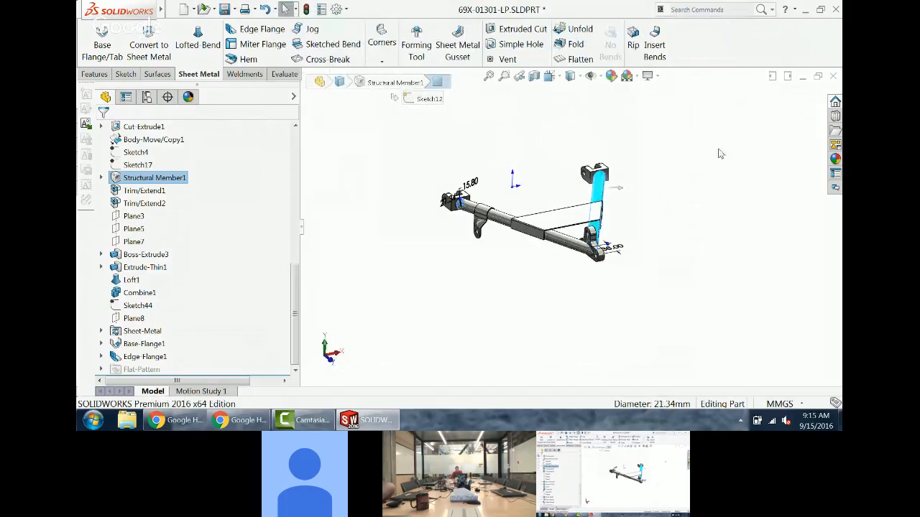
pyautogui.click(833, 76)
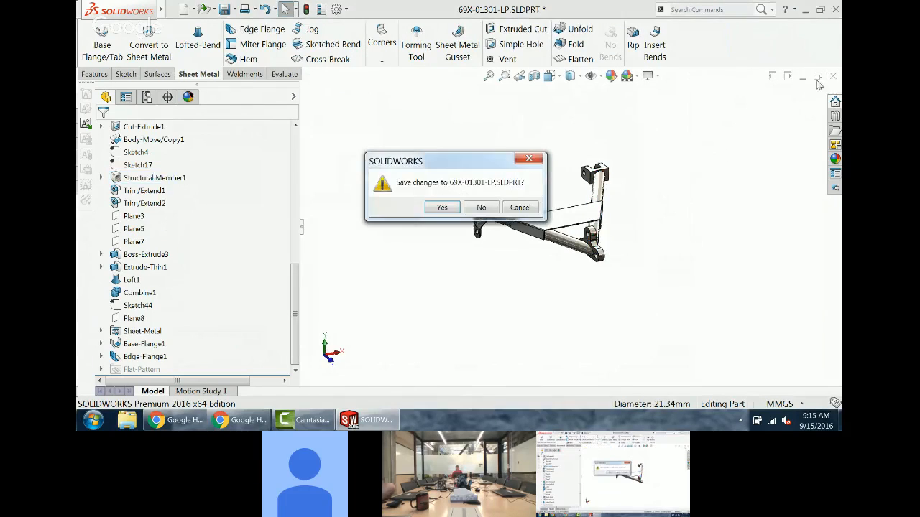
pyautogui.click(481, 207)
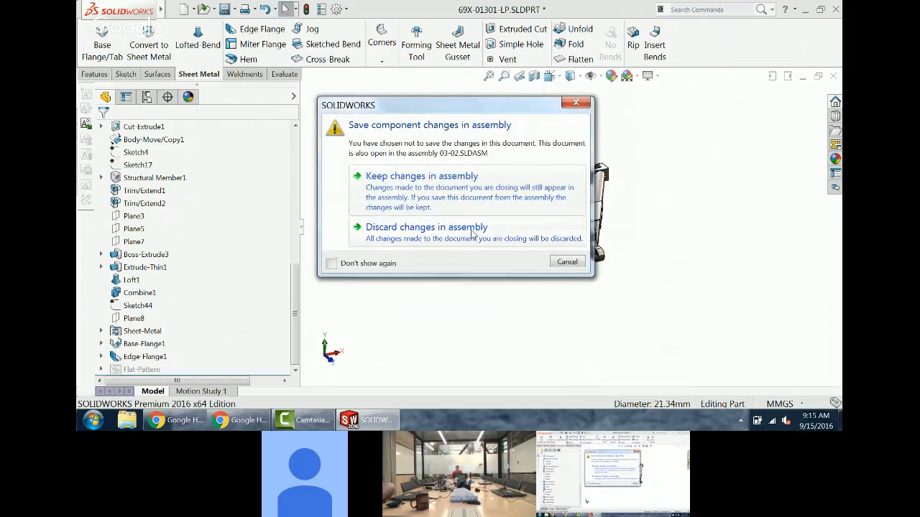
pyautogui.click(471, 231)
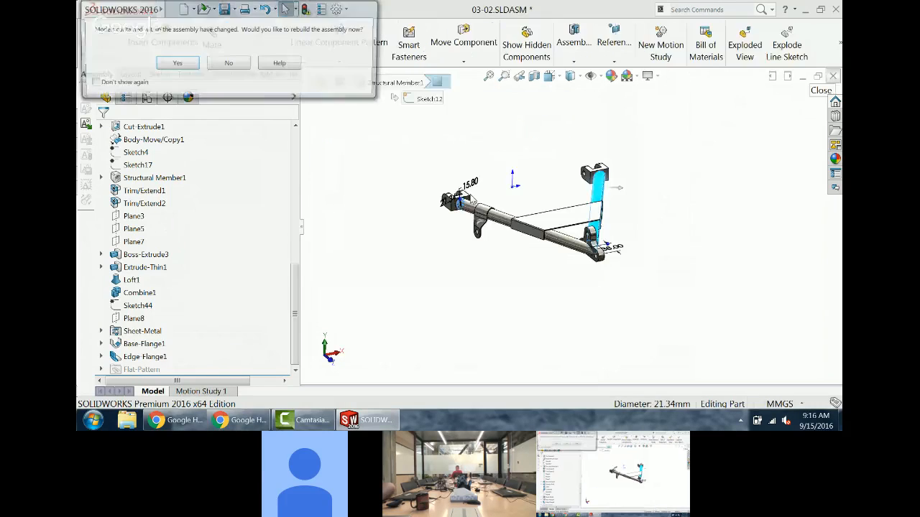
pyautogui.click(171, 66)
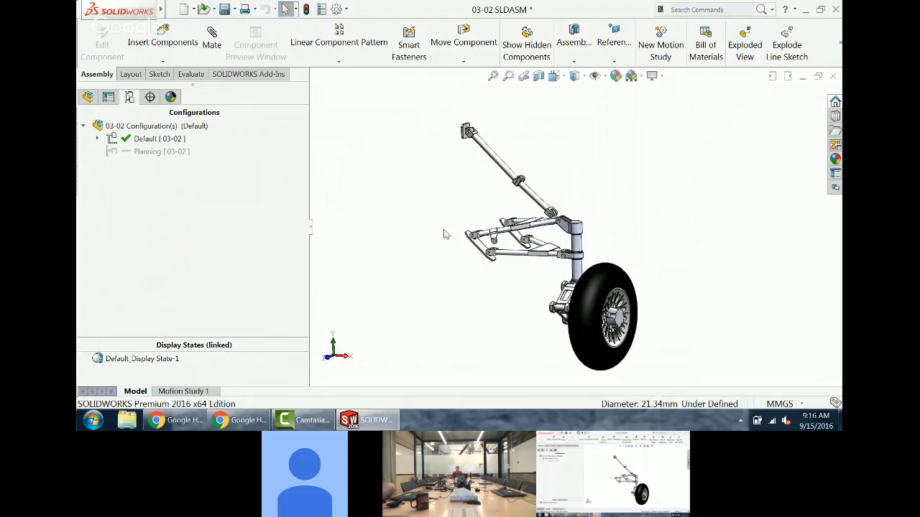
# Step: Open the LG layout part from the 03-02 assembly's component tree in its own window
pyautogui.click(87, 98)
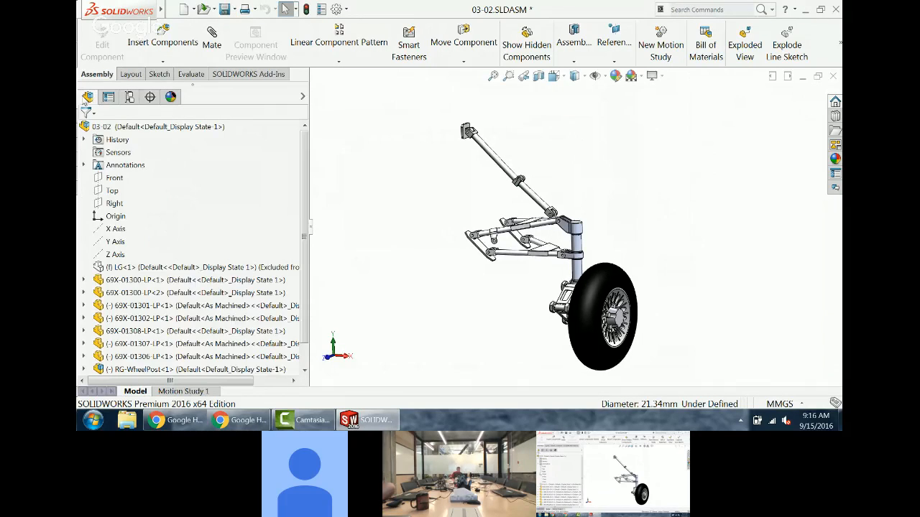
pyautogui.click(213, 269)
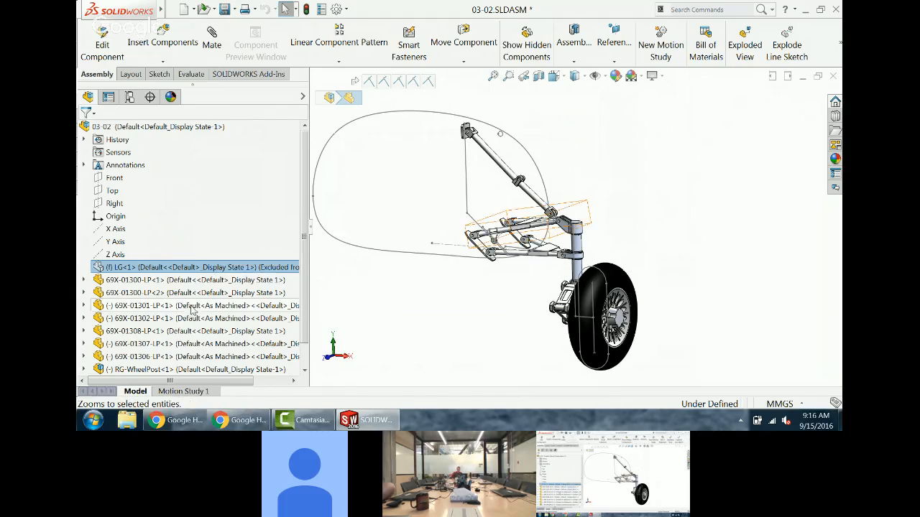
pyautogui.click(253, 267)
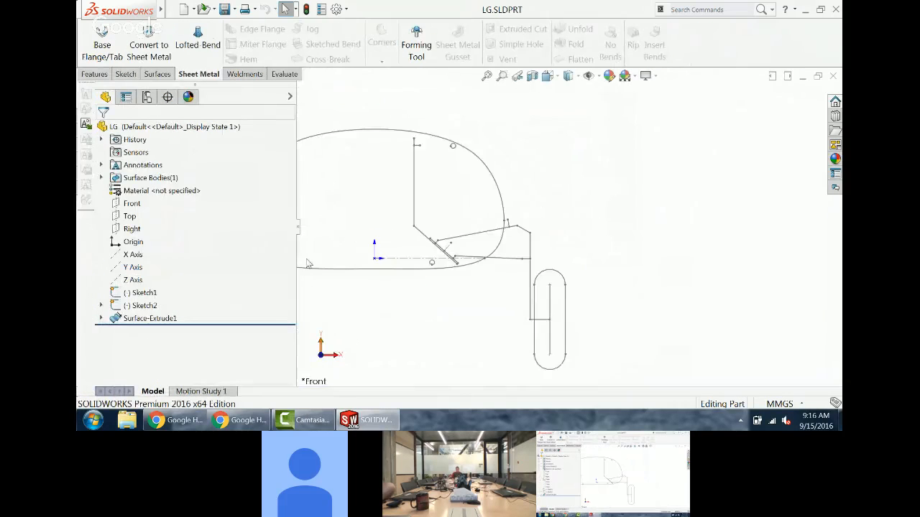
pyautogui.scroll(2, 399, 267)
pyautogui.scroll(-1, 399, 268)
pyautogui.scroll(-1, 397, 265)
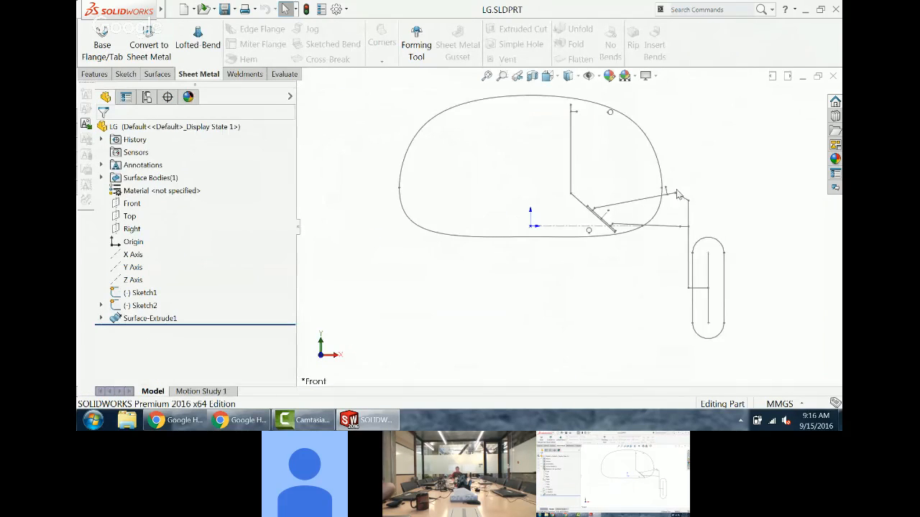
# Step: Move the upper joint of the landing gear linkage slightly and open Sketch2 for editing
pyautogui.moveTo(688, 205)
pyautogui.mouseDown()
pyautogui.moveTo(611, 128)
pyautogui.moveTo(666, 153)
pyautogui.moveTo(633, 216)
pyautogui.moveTo(633, 154)
pyautogui.moveTo(656, 161)
pyautogui.moveTo(688, 203)
pyautogui.mouseUp()
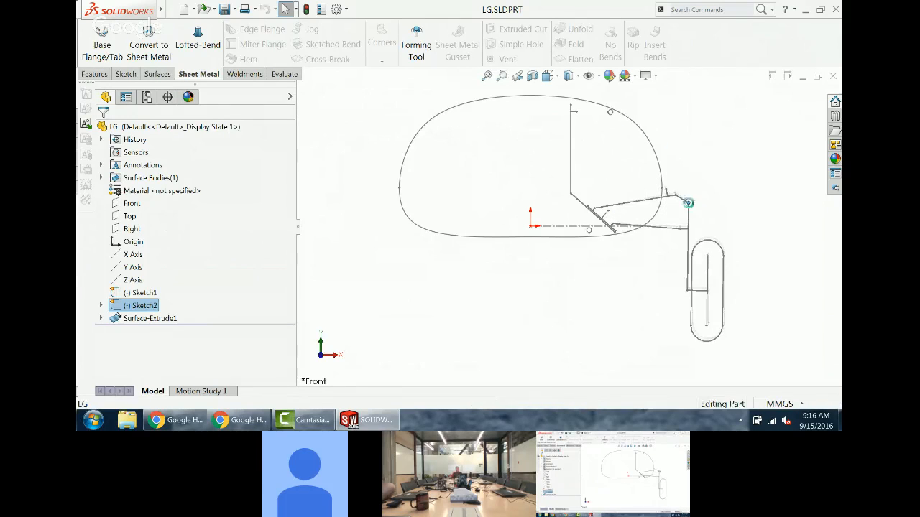
pyautogui.click(131, 308)
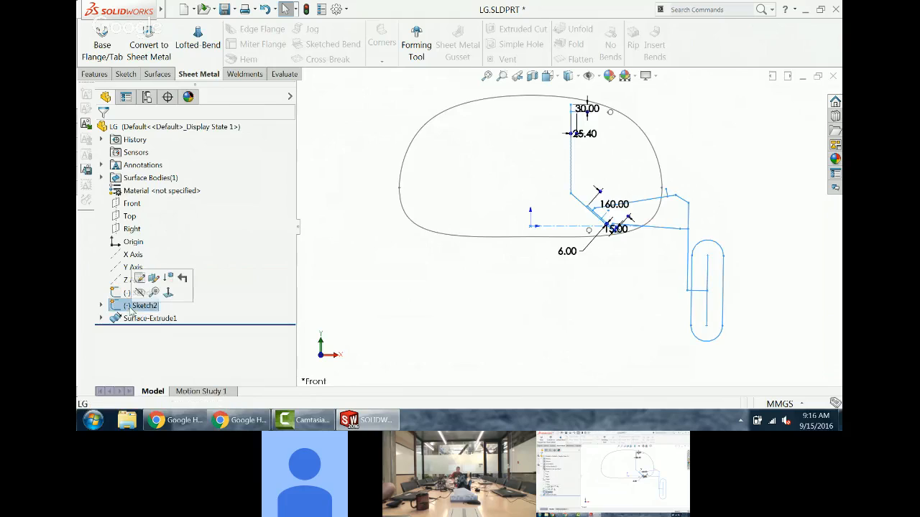
pyautogui.click(140, 279)
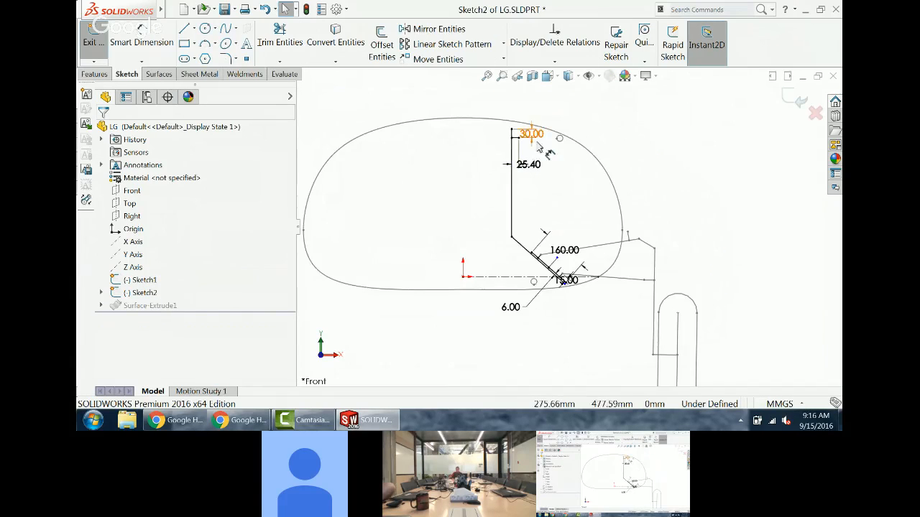
# Step: Highlight Block1-1, Block2-1 and Block3-1 of Sketch2 in the sketch and test how the upper link block moves
pyautogui.click(100, 294)
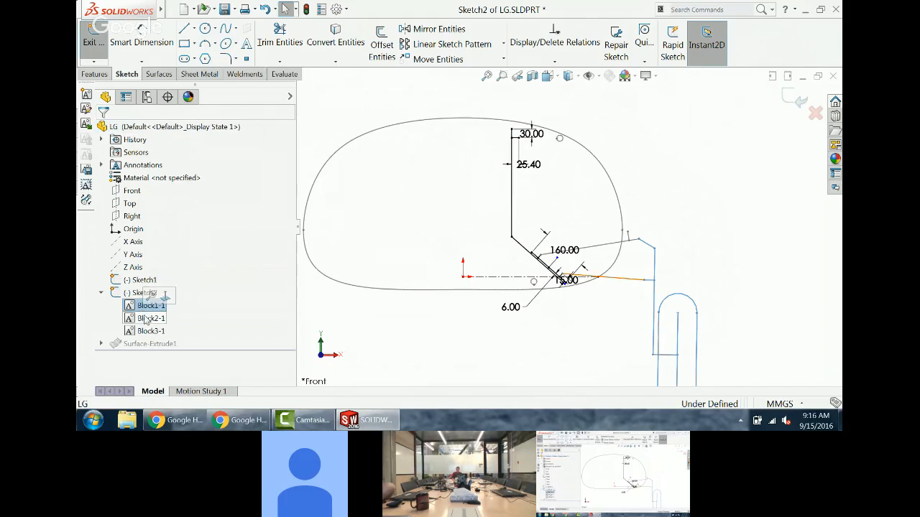
pyautogui.click(147, 318)
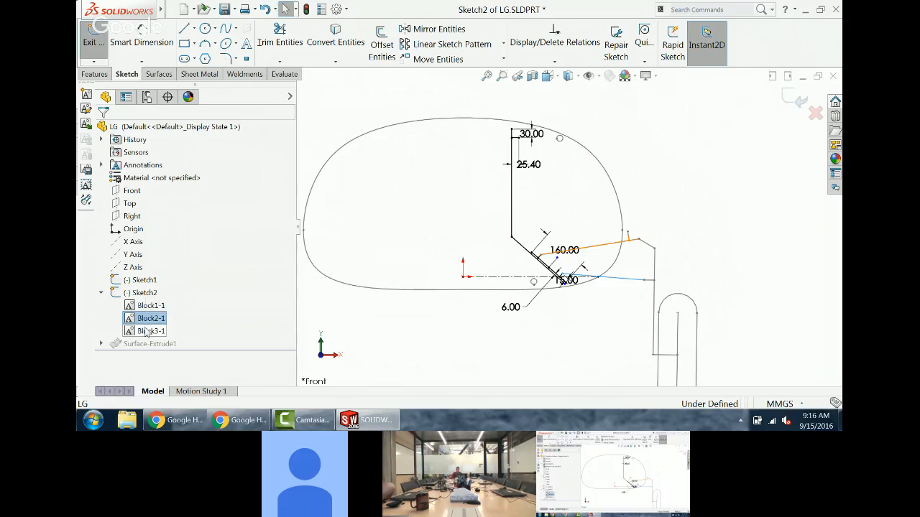
pyautogui.click(147, 330)
pyautogui.moveTo(638, 245)
pyautogui.mouseDown()
pyautogui.moveTo(598, 181)
pyautogui.moveTo(572, 174)
pyautogui.moveTo(649, 253)
pyautogui.mouseUp()
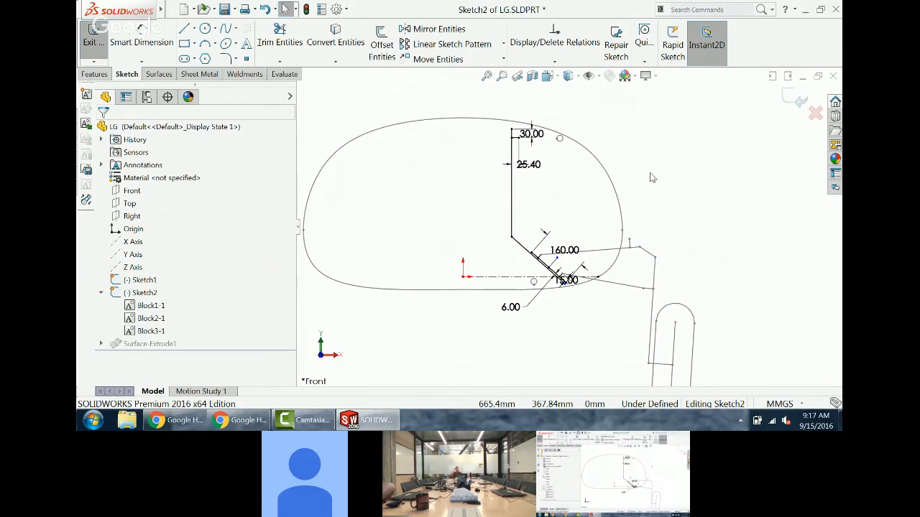
# Step: Sketch an L beside the fuselage outline: a vertical line about 243 mm long with a foot about 48 mm long toward the fuselage
pyautogui.click(184, 28)
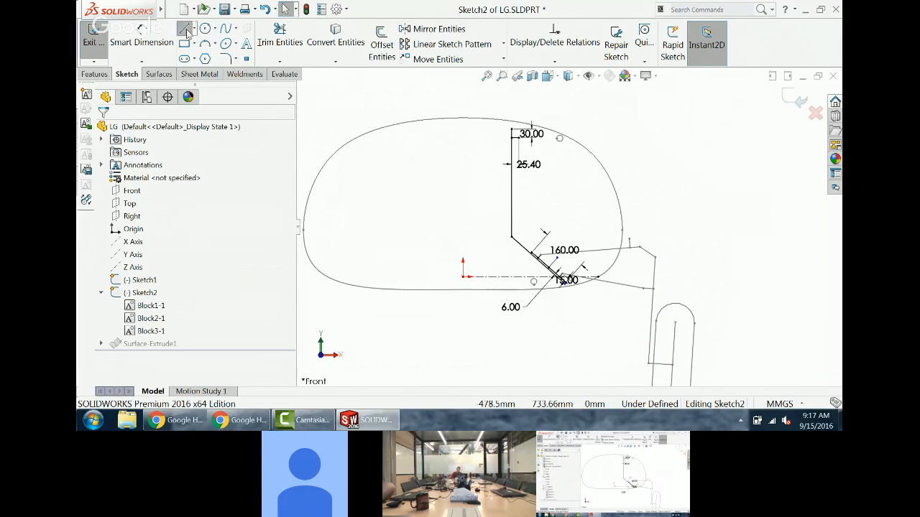
pyautogui.click(669, 116)
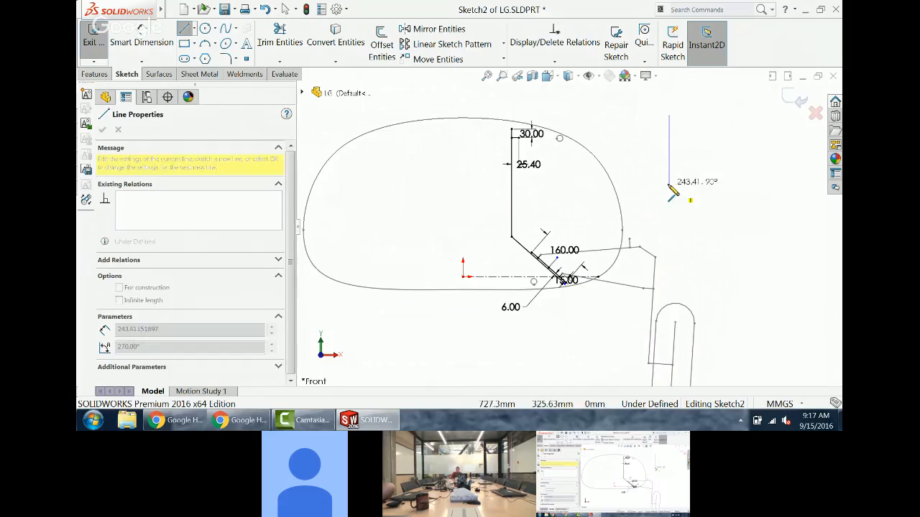
pyautogui.click(669, 185)
pyautogui.click(655, 185)
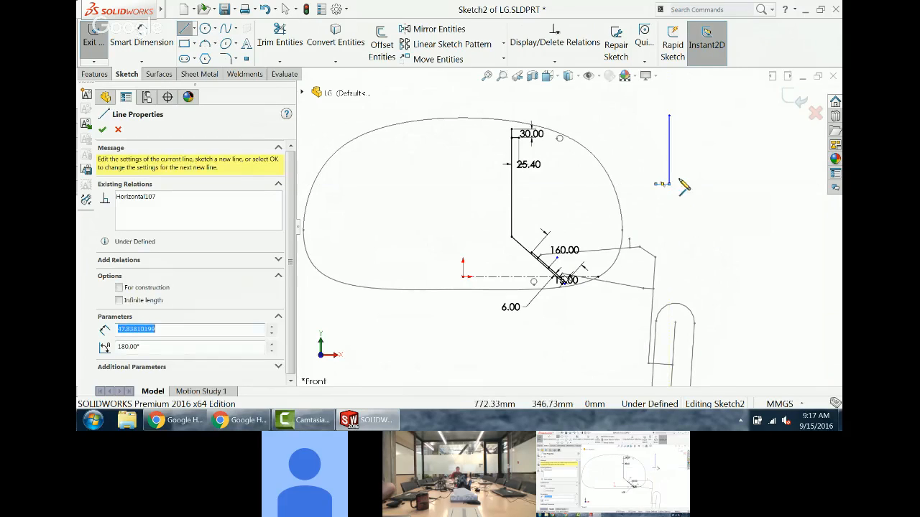
# Step: Sketch a second L farther from the fuselage: a vertical line about 398 mm long with a foot about 53 mm long pointing outward
pyautogui.click(722, 116)
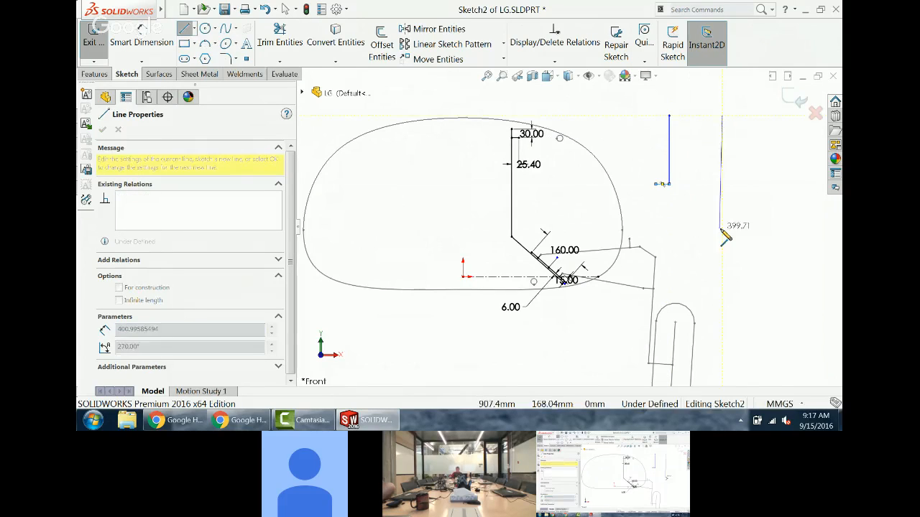
pyautogui.click(722, 231)
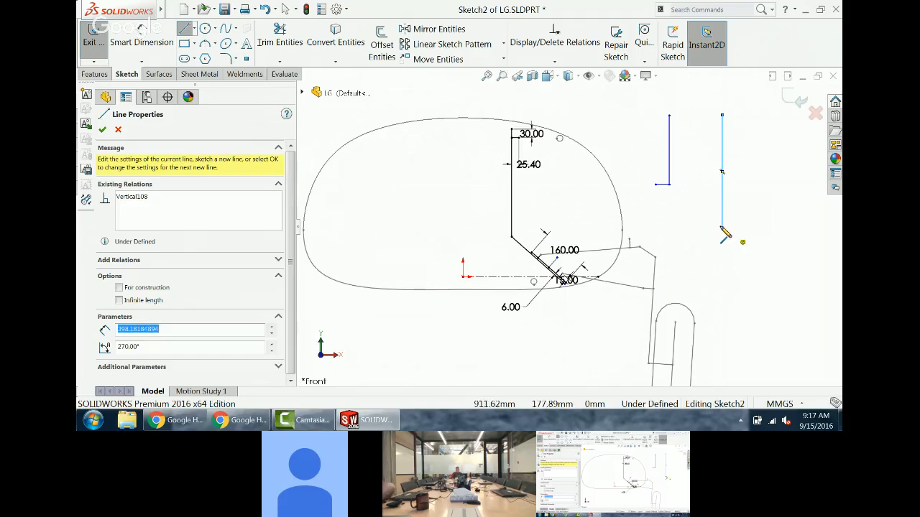
pyautogui.click(738, 227)
pyautogui.press('Escape')
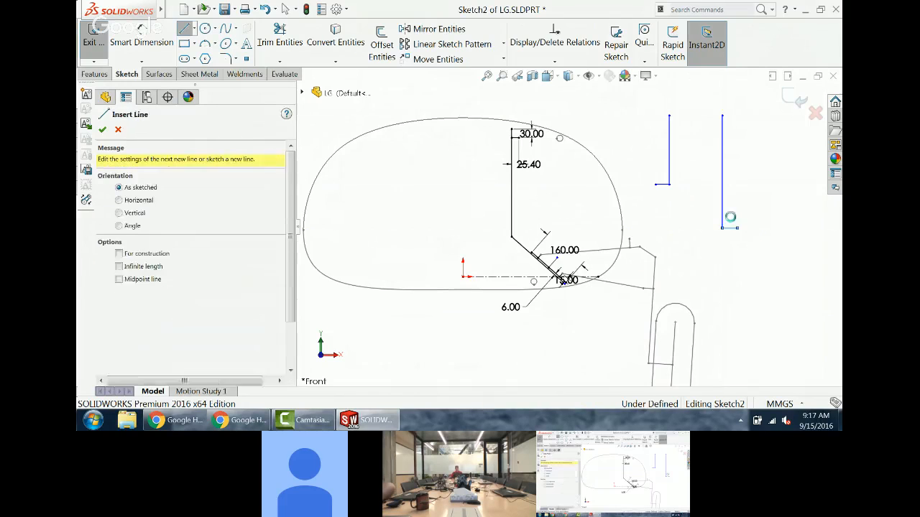
pyautogui.press('Escape')
# Step: Dimension the outer L with a vertical line of 299 mm and a foot of 18.5 mm
pyautogui.moveTo(693, 230); pyautogui.dragTo(696, 194, button='right')
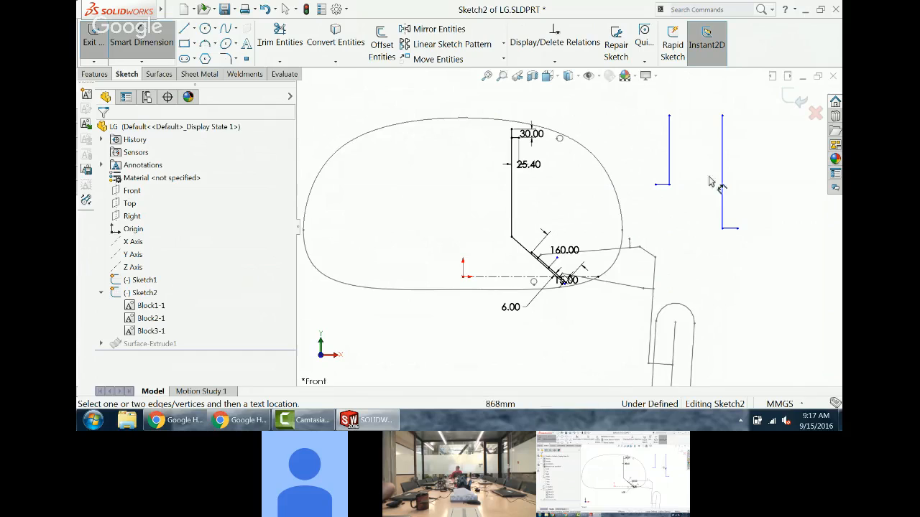
pyautogui.click(722, 180)
pyautogui.click(718, 186)
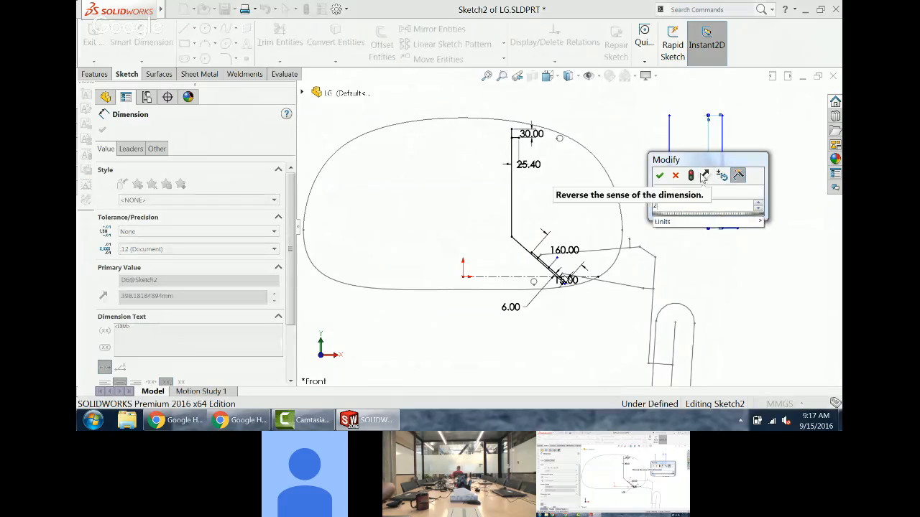
pyautogui.press('Return')
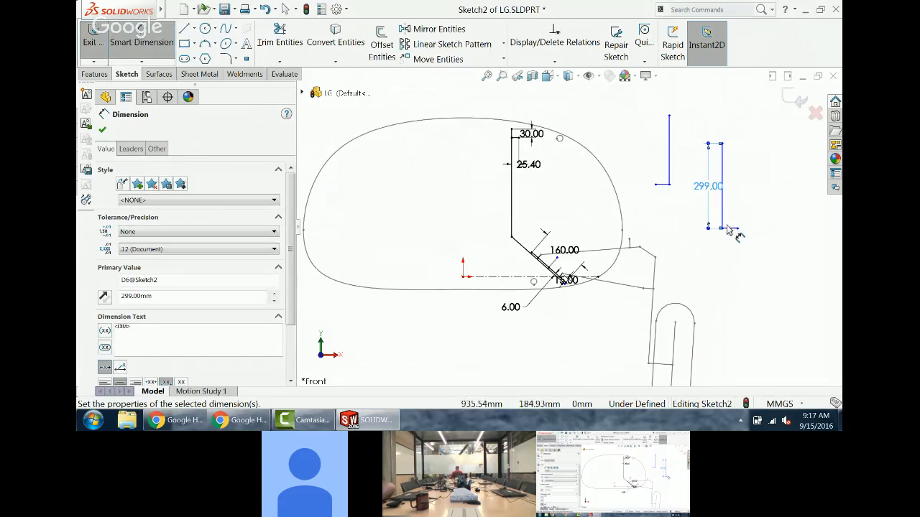
pyautogui.click(730, 228)
pyautogui.click(731, 277)
pyautogui.write('18.5')
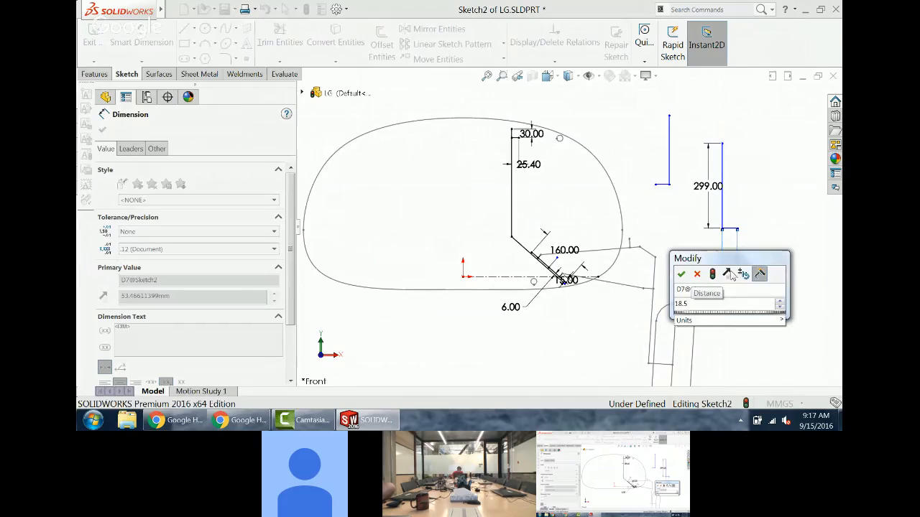
pyautogui.press('Return')
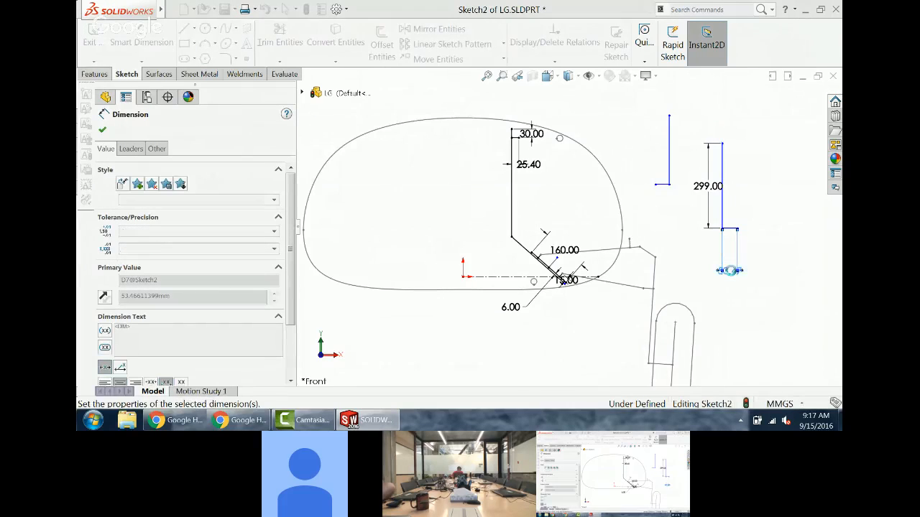
# Step: Dimension the L nearer the fuselage with a vertical line of 202.5 mm and a foot of 18.5 mm
pyautogui.click(669, 167)
pyautogui.click(650, 151)
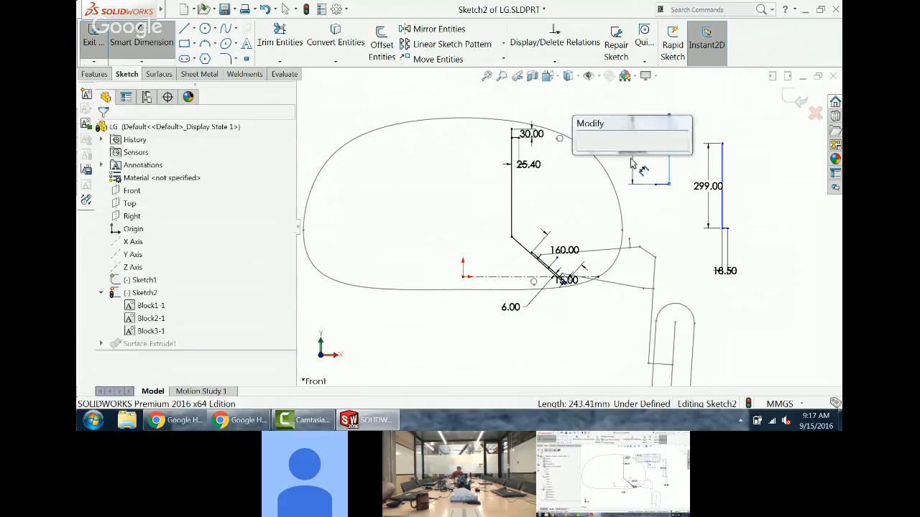
pyautogui.write('202.5')
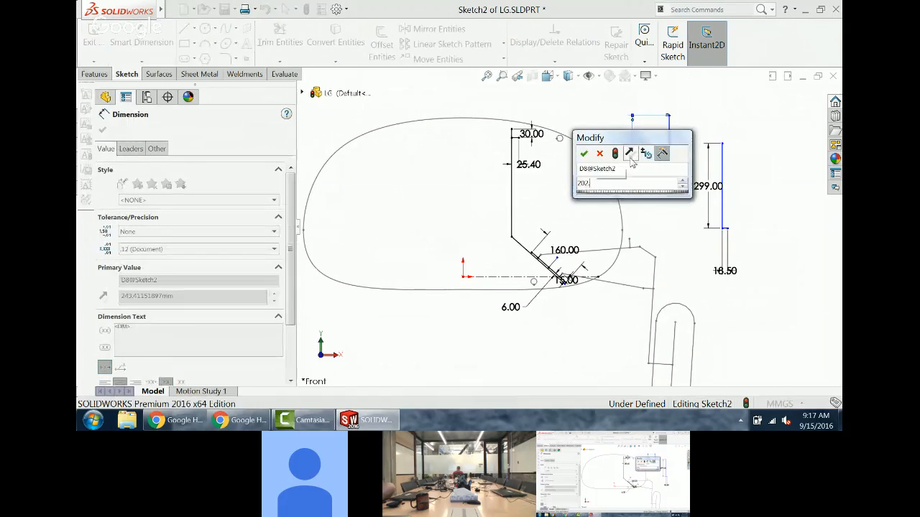
pyautogui.press('Return')
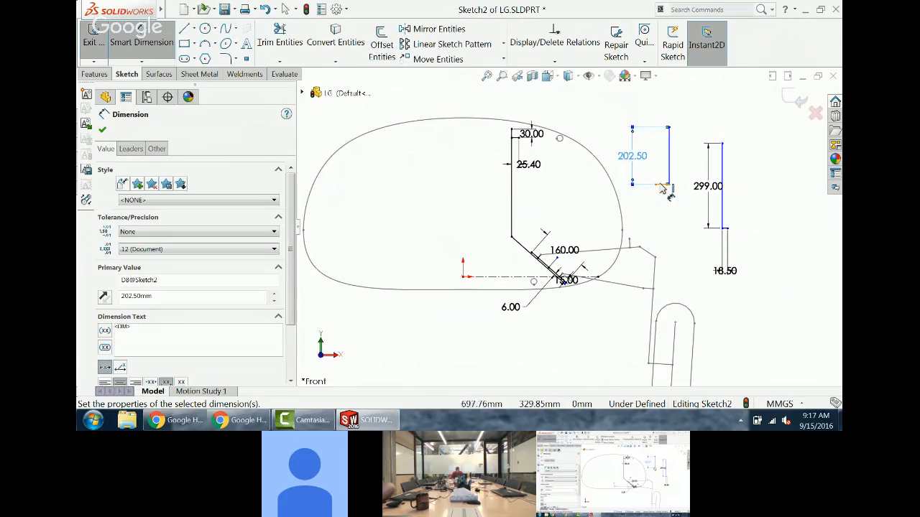
pyautogui.click(662, 185)
pyautogui.click(674, 220)
pyautogui.write('18.5')
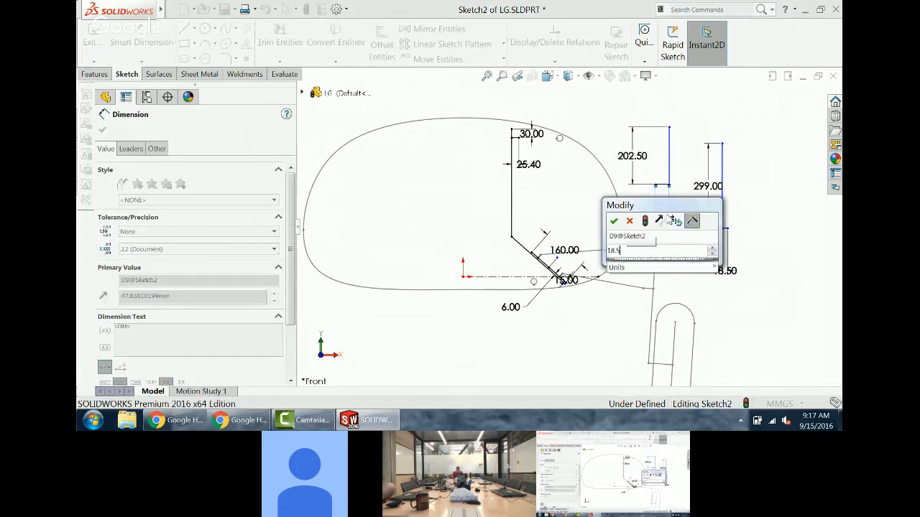
pyautogui.press('Return')
pyautogui.press('Escape')
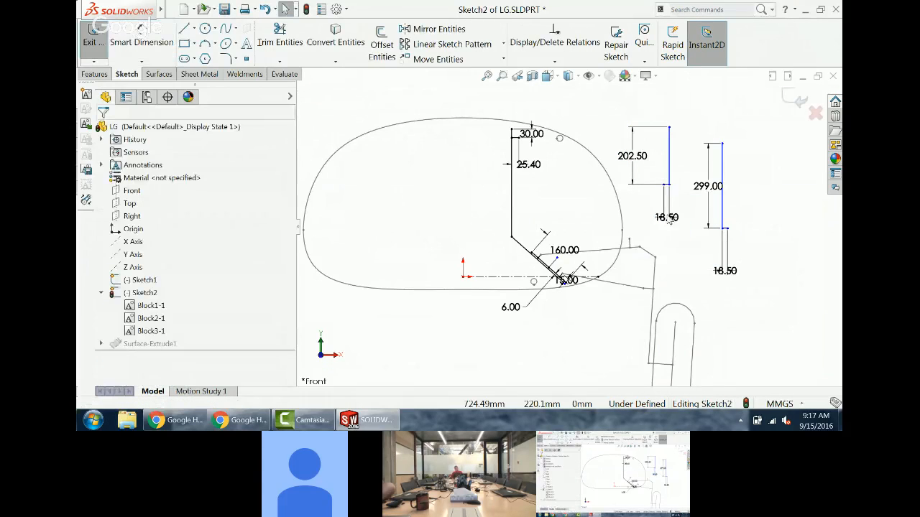
# Step: Make a block from the two lines of the 299 mm L
pyautogui.moveTo(695, 126); pyautogui.dragTo(760, 293)
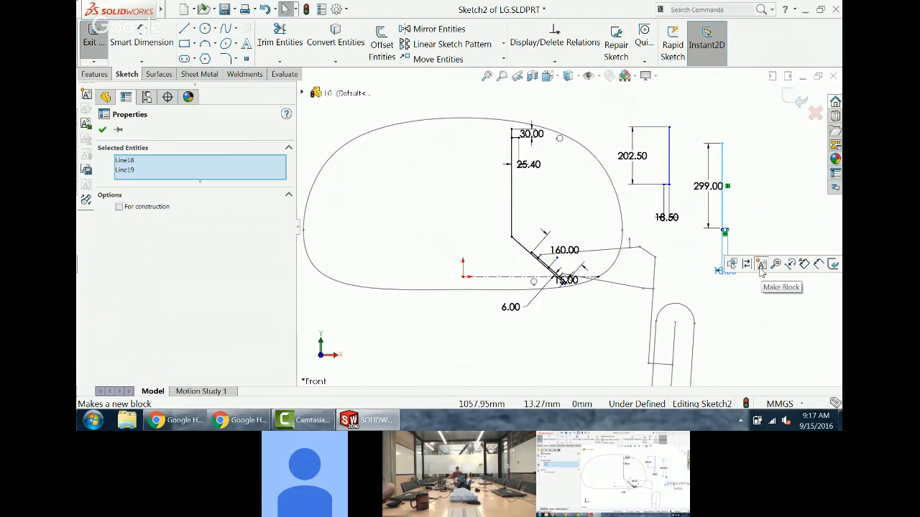
pyautogui.click(761, 266)
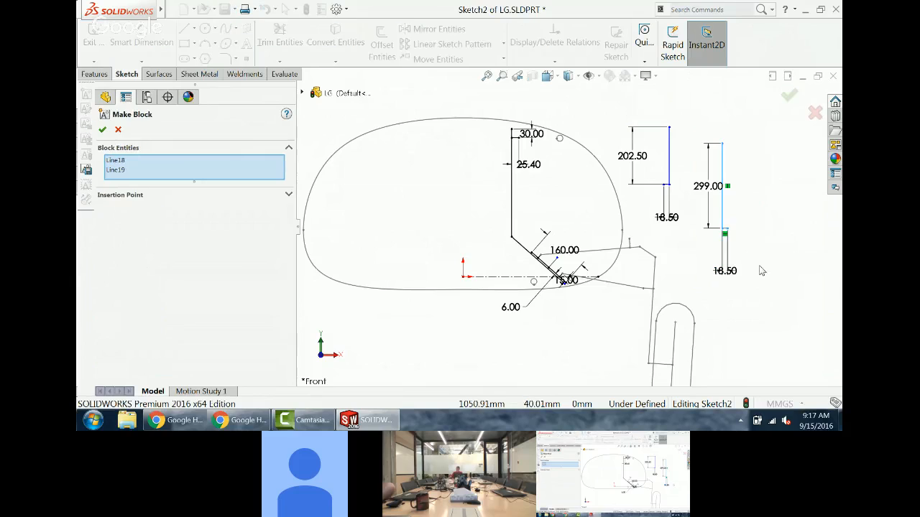
pyautogui.click(102, 130)
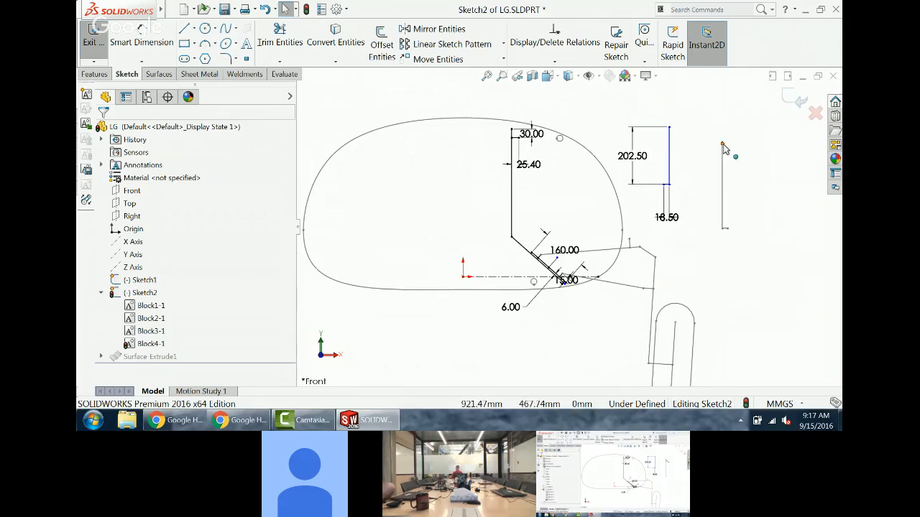
# Step: Move the 299 mm L block farther from the fuselage, open it for editing to view its dimensions, and return to the sketch
pyautogui.moveTo(723, 143); pyautogui.dragTo(748, 121)
pyautogui.click(688, 104)
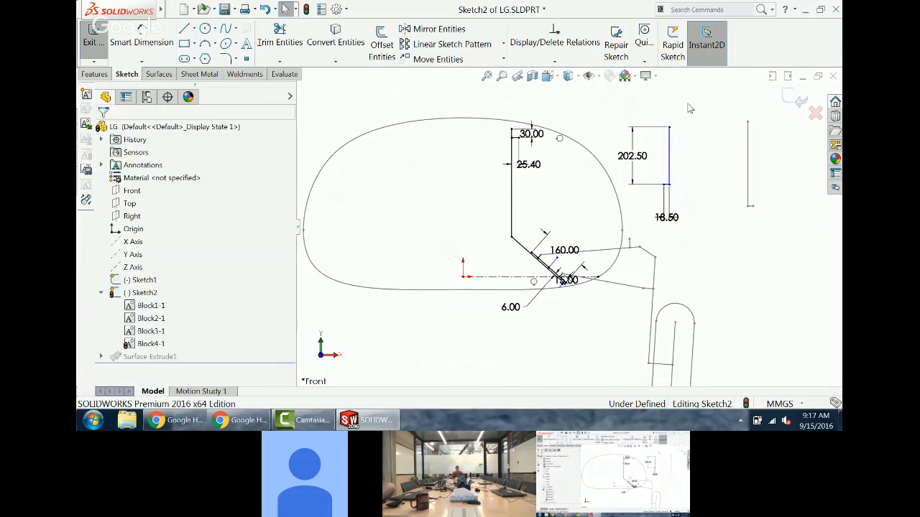
pyautogui.rightClick(748, 166)
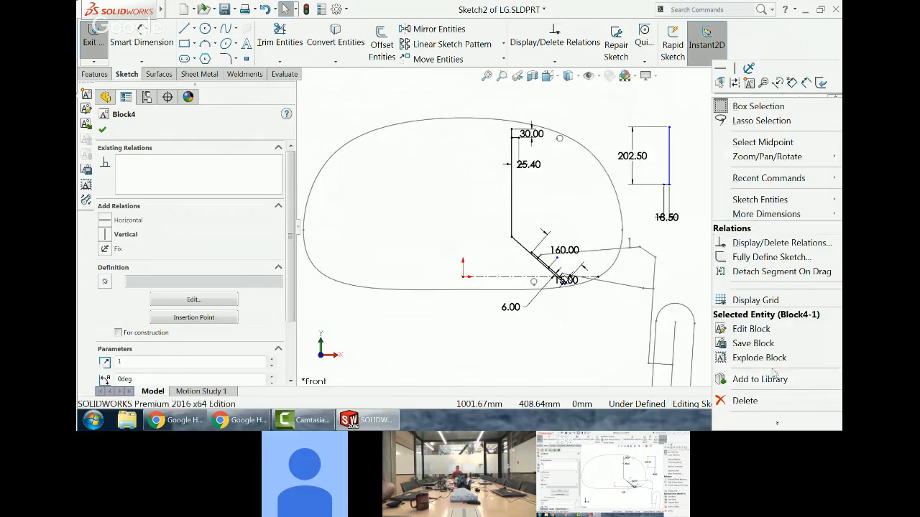
pyautogui.click(766, 332)
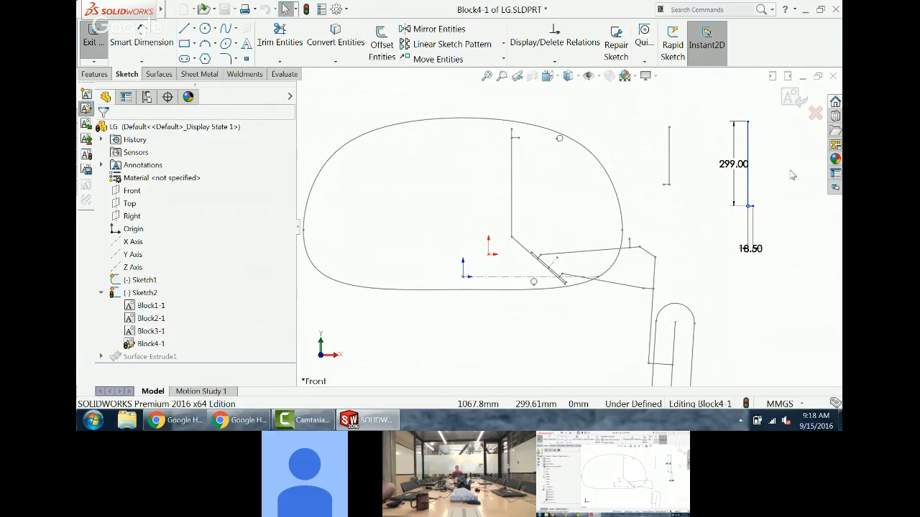
pyautogui.click(790, 97)
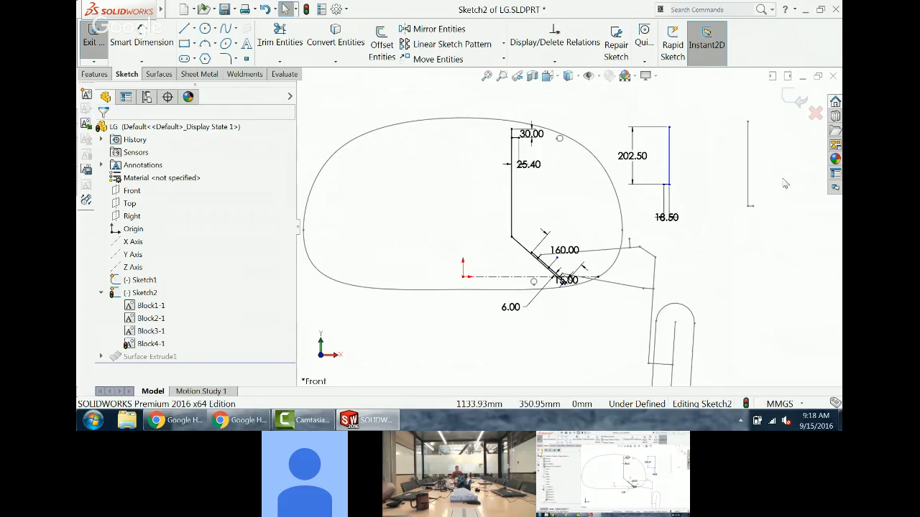
# Step: Attach the upper end of the 299 mm L block to the end of the 25.40 mm line and swing the block outward
pyautogui.moveTo(750, 127); pyautogui.dragTo(519, 140)
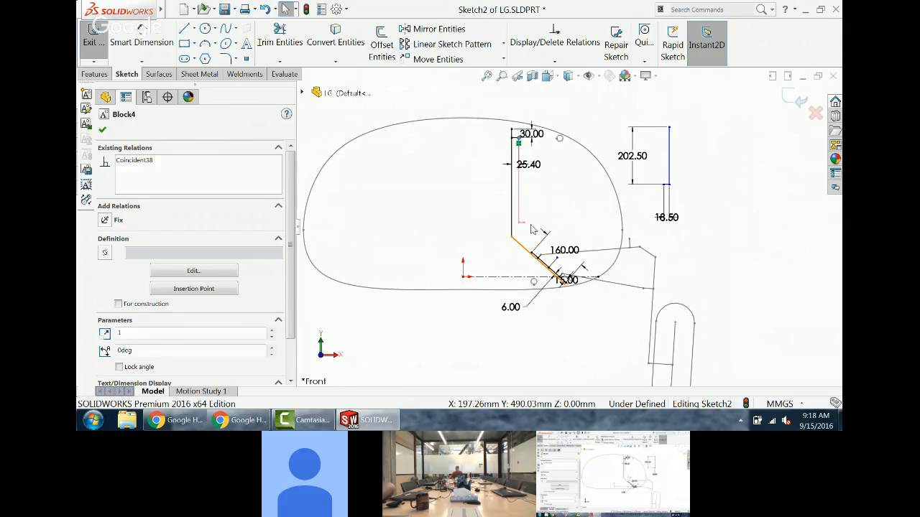
pyautogui.moveTo(524, 223); pyautogui.dragTo(583, 193)
pyautogui.click(744, 222)
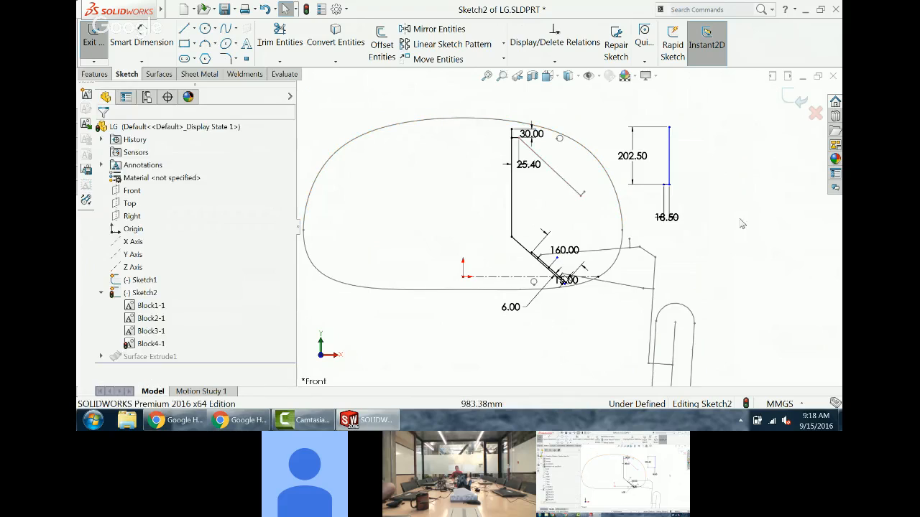
# Step: Make a block from the two lines of the 202.5 mm L
pyautogui.moveTo(613, 98); pyautogui.dragTo(702, 226)
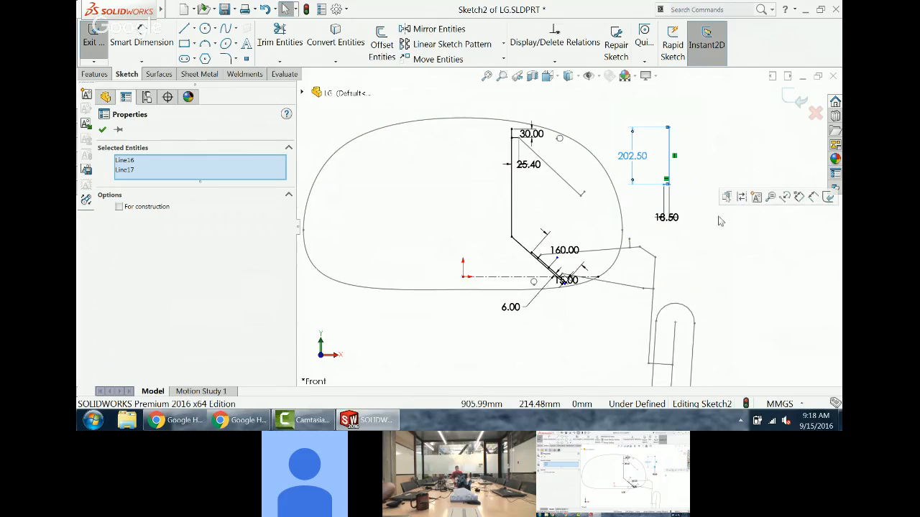
pyautogui.click(757, 198)
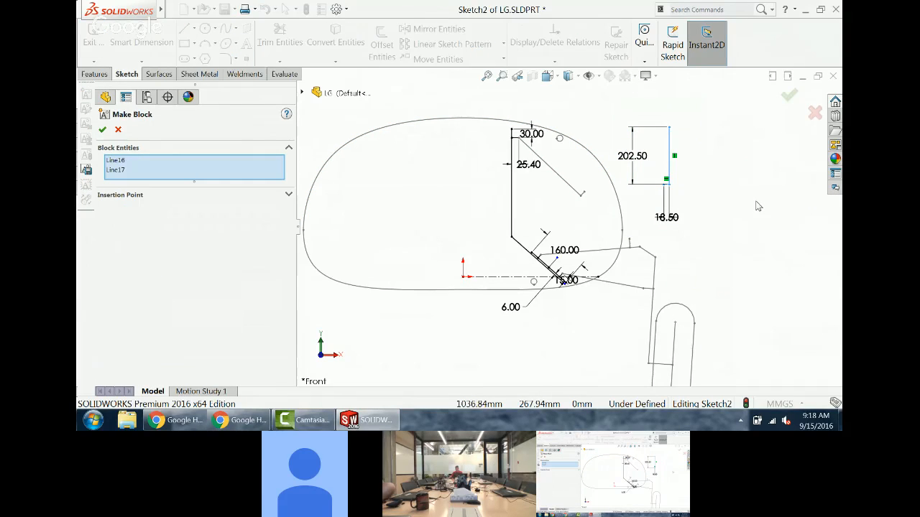
pyautogui.click(102, 130)
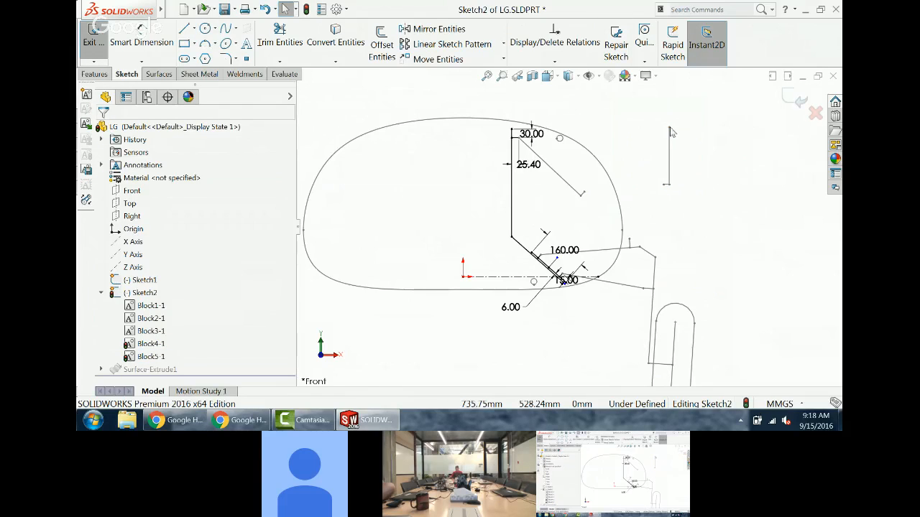
# Step: Attach the upper end of the 202.5 mm L block to the upper link's short tab and swing the block toward the fuselage
pyautogui.moveTo(669, 128); pyautogui.dragTo(629, 242)
pyautogui.moveTo(623, 295); pyautogui.dragTo(585, 212)
pyautogui.moveTo(624, 296); pyautogui.dragTo(581, 244)
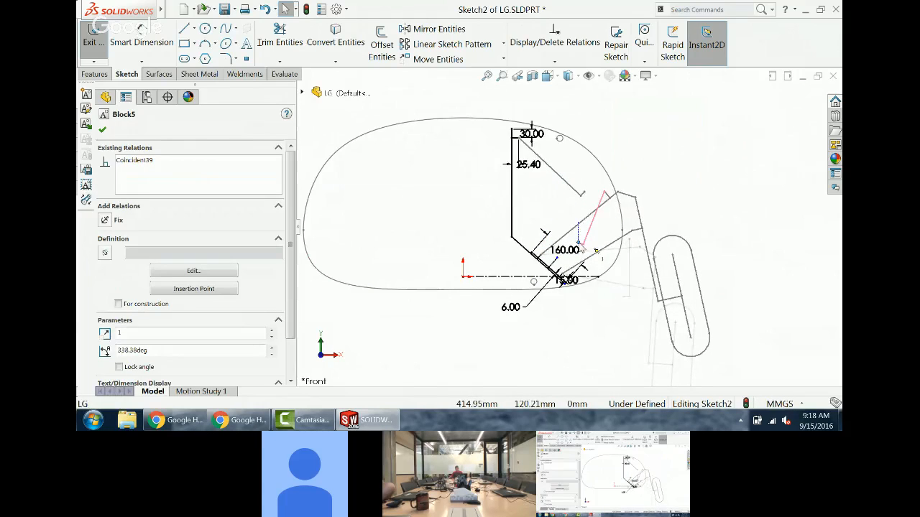
pyautogui.click(669, 179)
# Step: Reposition the landing gear and make the foot endpoints of the two L blocks coincident
pyautogui.moveTo(635, 203); pyautogui.dragTo(604, 299)
pyautogui.moveTo(595, 244); pyautogui.dragTo(527, 233)
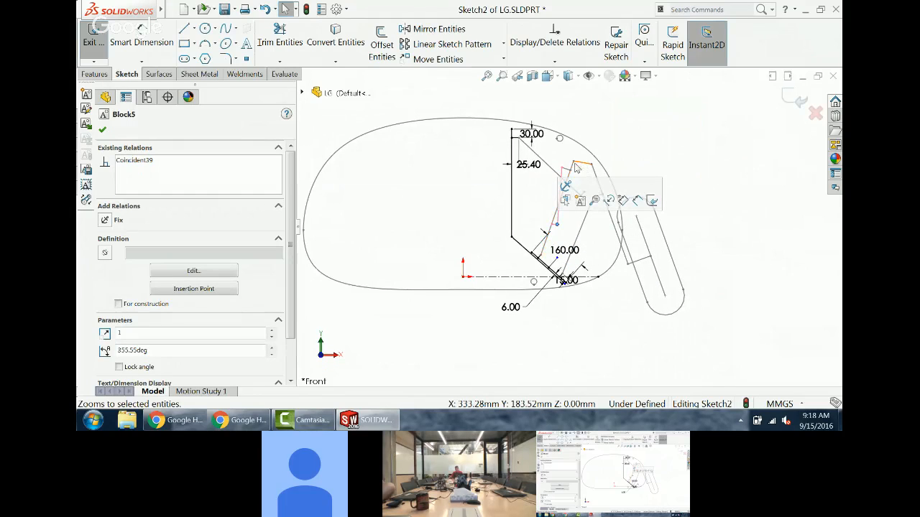
pyautogui.moveTo(573, 161); pyautogui.dragTo(623, 199)
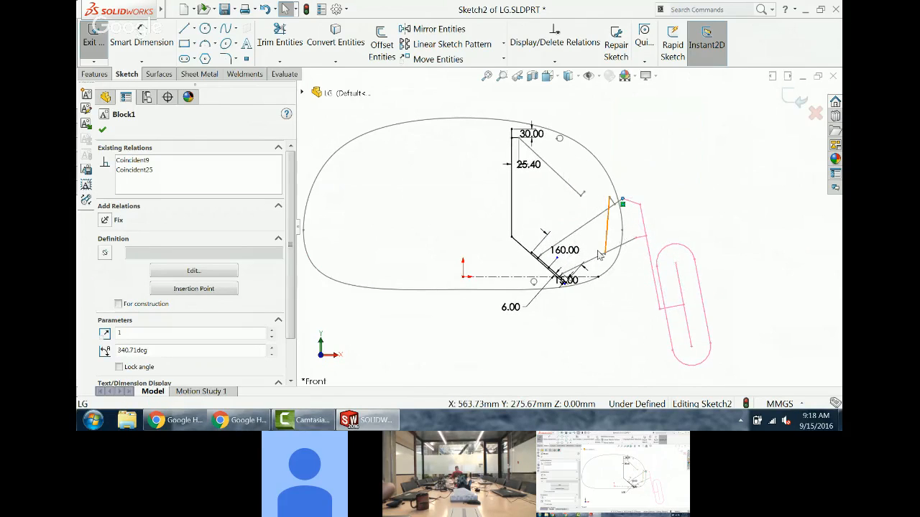
pyautogui.click(599, 255)
pyautogui.moveTo(598, 255); pyautogui.dragTo(598, 219)
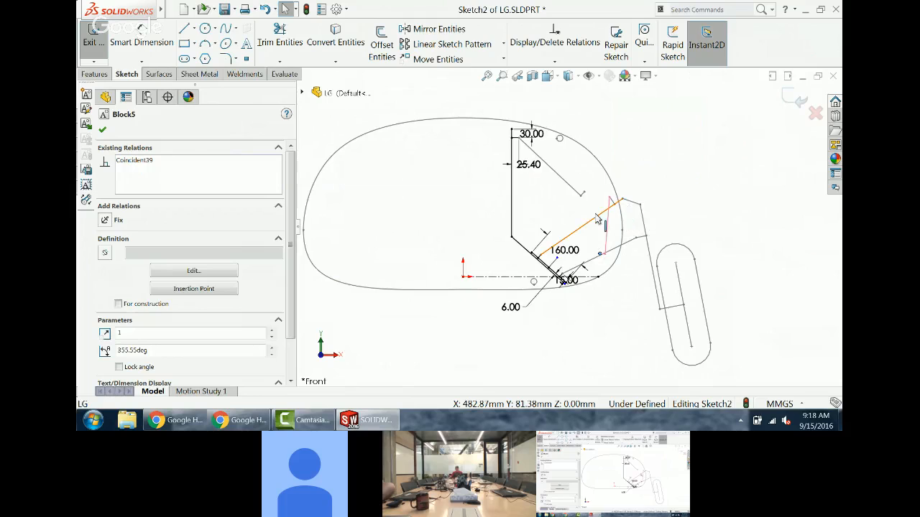
pyautogui.keyDown('ctrl'); pyautogui.click(583, 192); pyautogui.keyUp('ctrl')
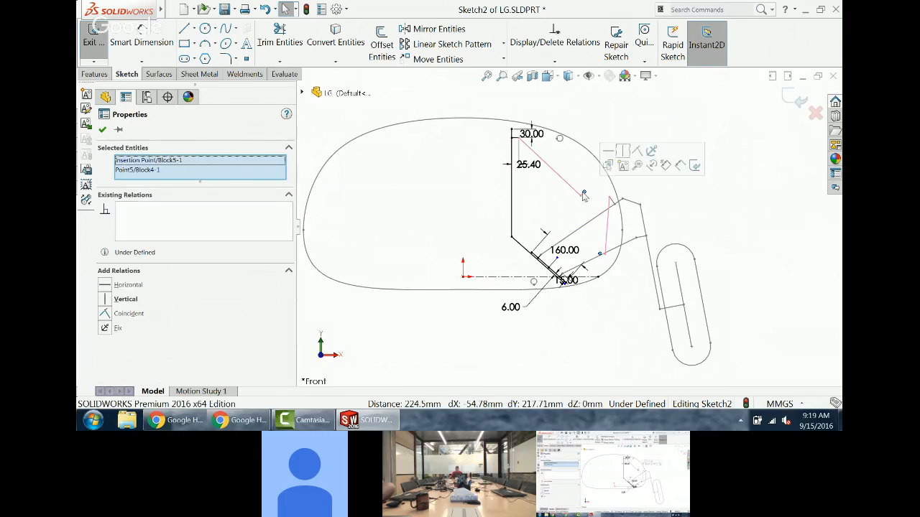
pyautogui.click(637, 153)
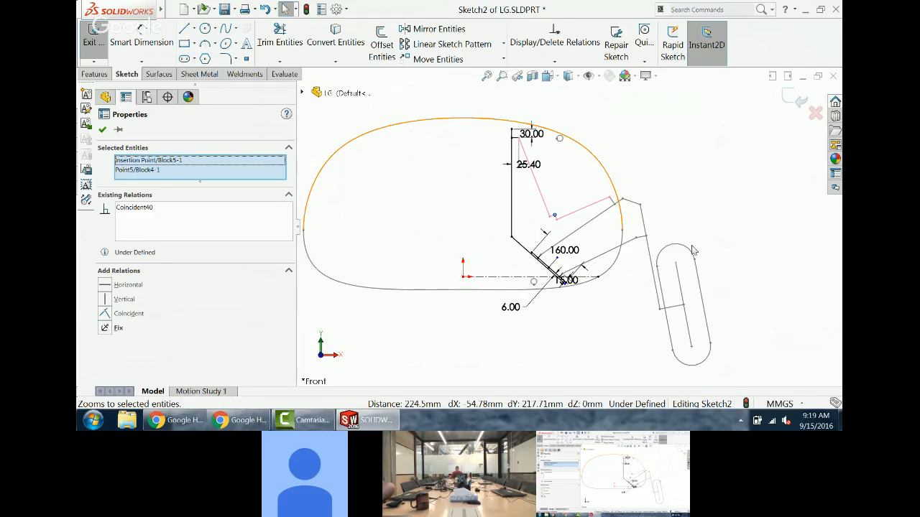
pyautogui.click(710, 210)
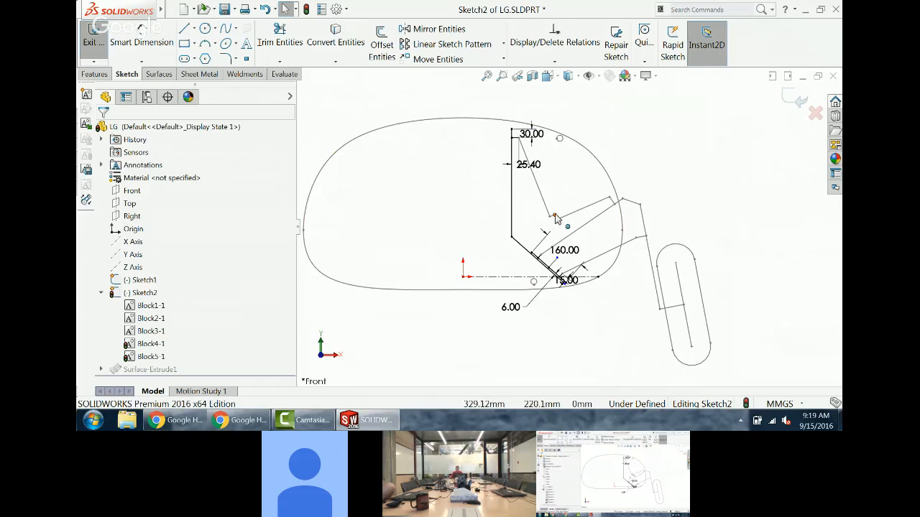
# Step: Swing the connected linkage inward and back outward to check how the two L blocks fold with the landing gear
pyautogui.moveTo(583, 209); pyautogui.dragTo(541, 209)
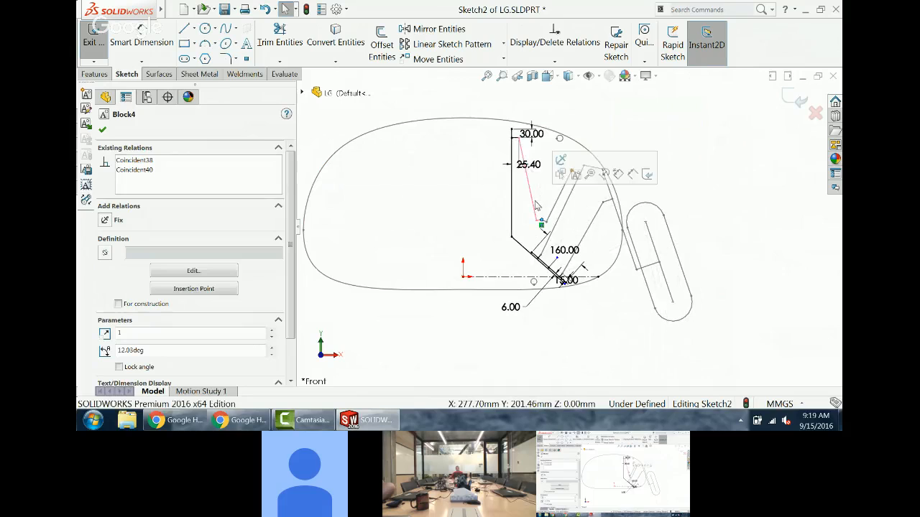
pyautogui.click(724, 192)
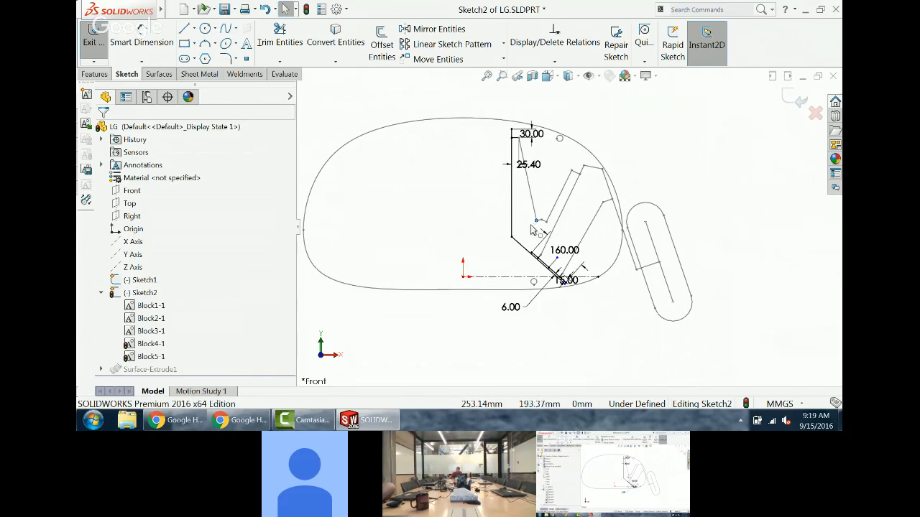
pyautogui.moveTo(533, 230); pyautogui.dragTo(588, 146)
pyautogui.click(583, 149)
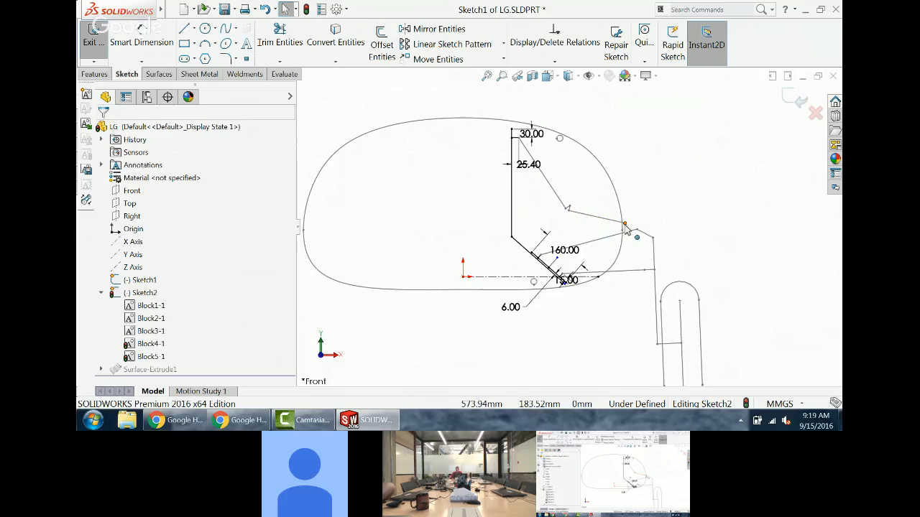
pyautogui.moveTo(625, 228)
pyautogui.mouseDown()
pyautogui.moveTo(587, 162)
pyautogui.moveTo(536, 152)
pyautogui.moveTo(579, 164)
pyautogui.moveTo(628, 199)
pyautogui.moveTo(598, 199)
pyautogui.moveTo(630, 194)
pyautogui.moveTo(643, 228)
pyautogui.mouseUp()
pyautogui.click(641, 139)
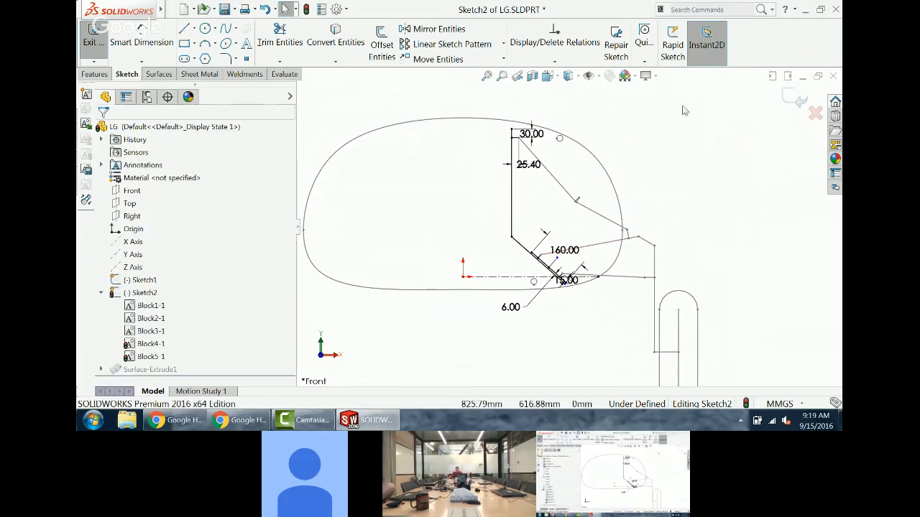
# Step: Exit the layout sketch and examine the LG part's sketches and reference surfaces from an angled view
pyautogui.click(798, 101)
pyautogui.scroll(5, 665, 198)
pyautogui.moveTo(640, 232)
pyautogui.mouseDown(button='middle')
pyautogui.moveTo(581, 269)
pyautogui.moveTo(595, 258)
pyautogui.mouseUp(button='middle')
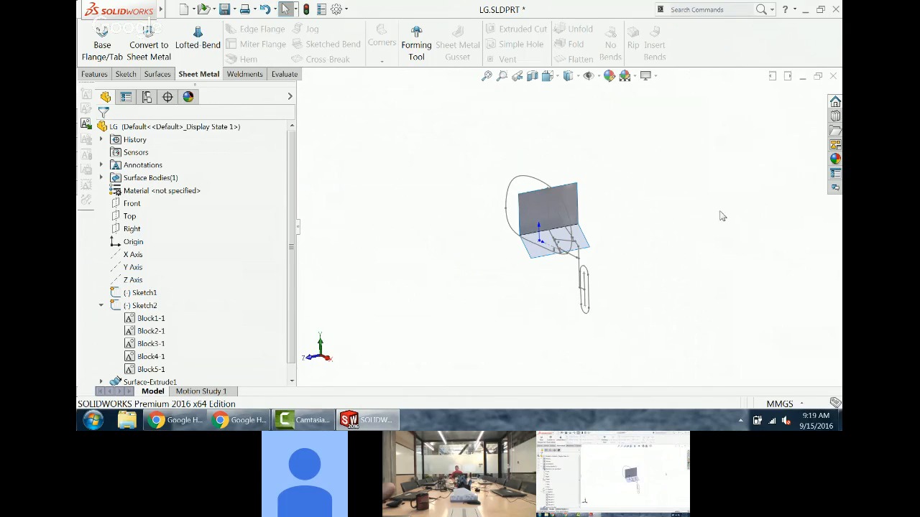
pyautogui.press('f')
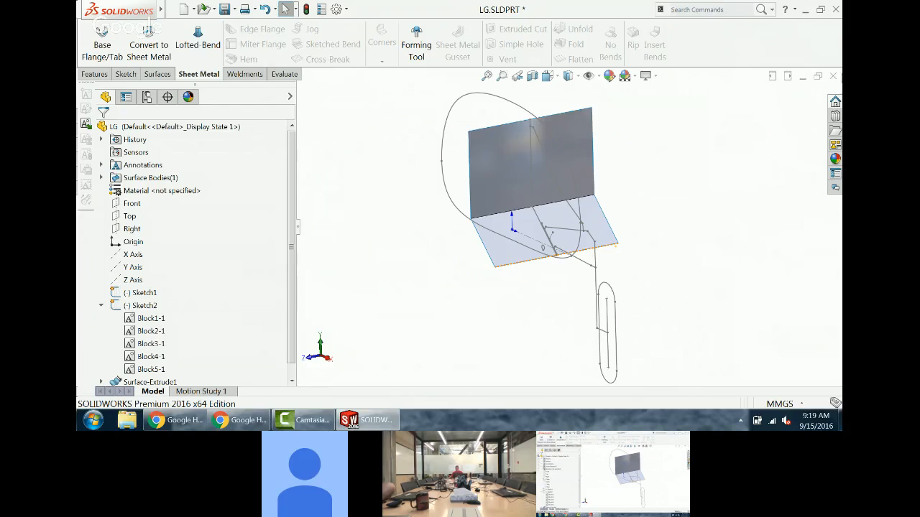
# Step: Close the LG part without saving and discard its changes in the assembly
pyautogui.click(834, 77)
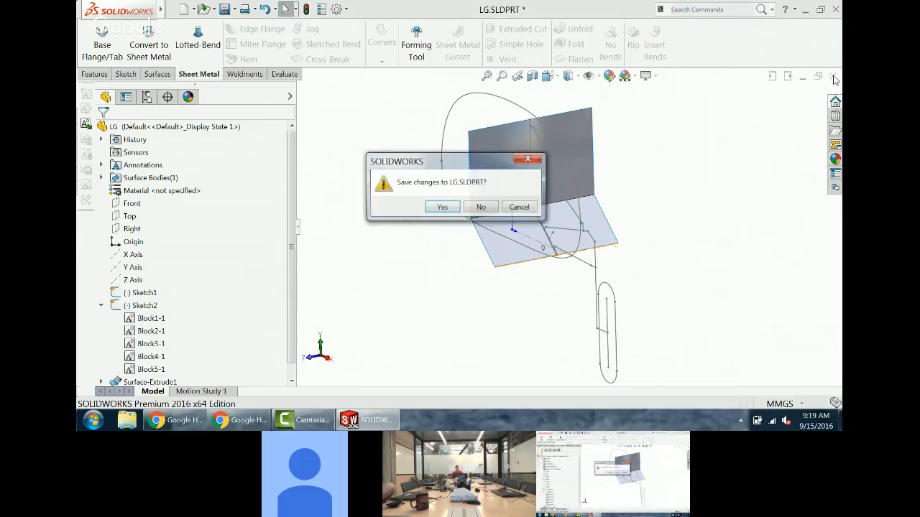
pyautogui.click(492, 208)
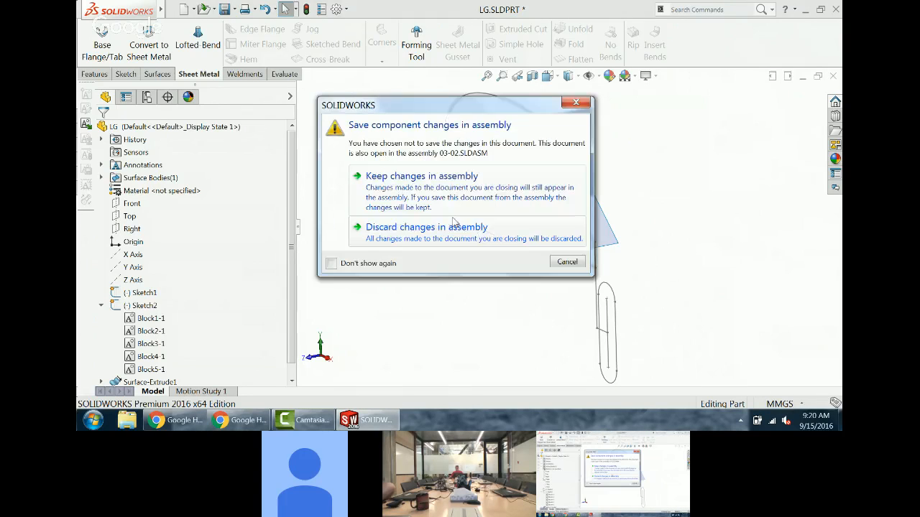
pyautogui.click(457, 228)
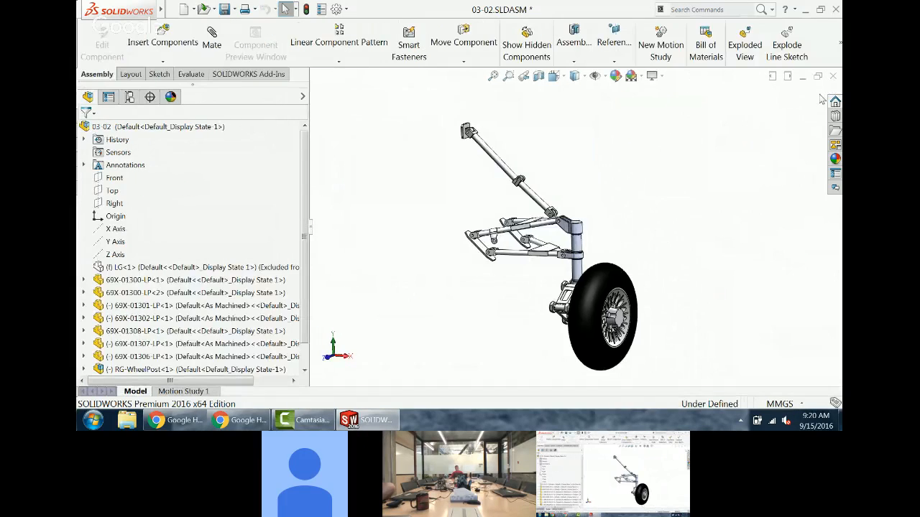
# Step: Close the 03-02 and 03-01 assemblies and their drawings without saving the changes
pyautogui.click(834, 76)
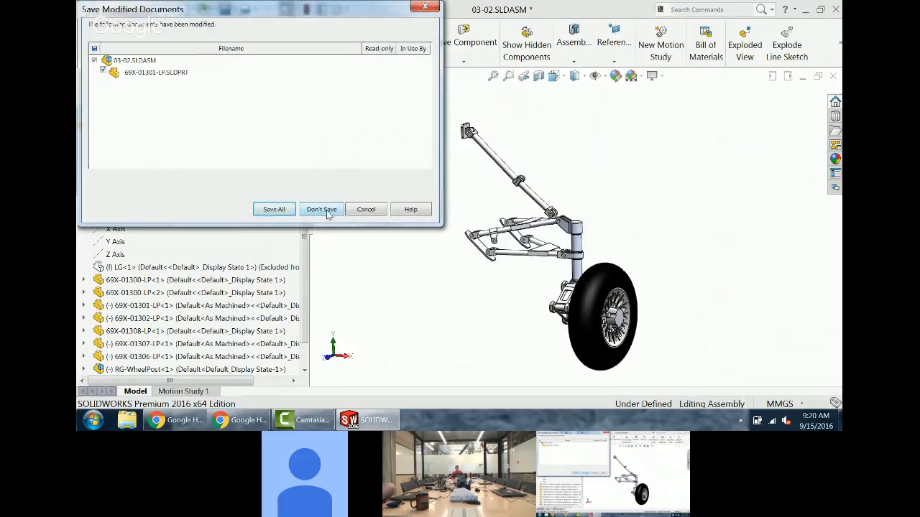
pyautogui.click(327, 212)
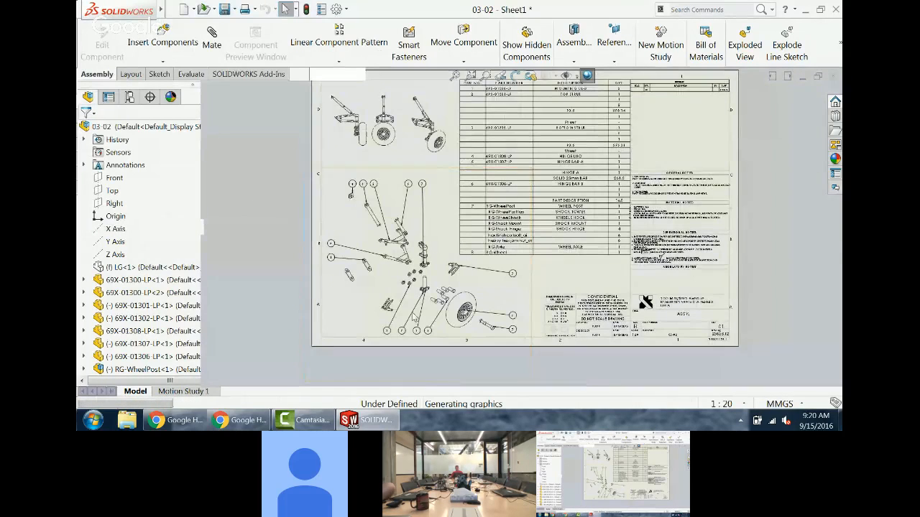
pyautogui.click(833, 76)
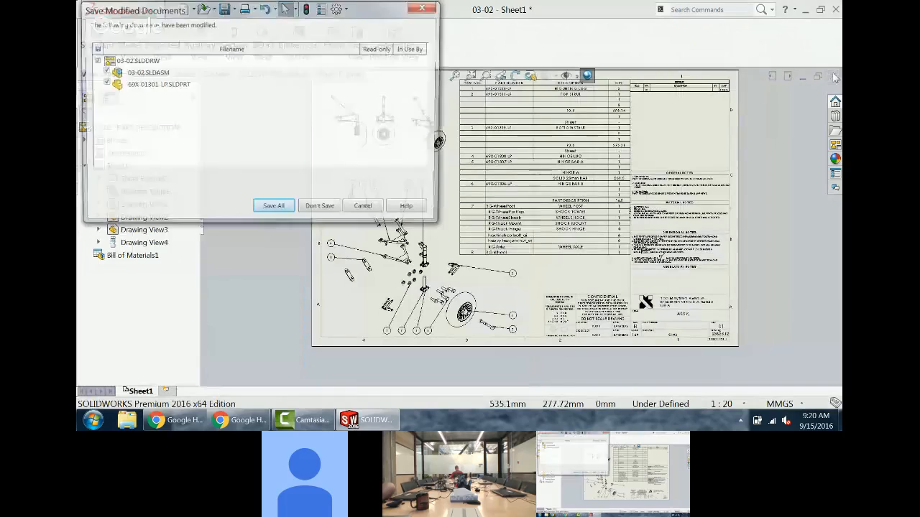
pyautogui.click(322, 210)
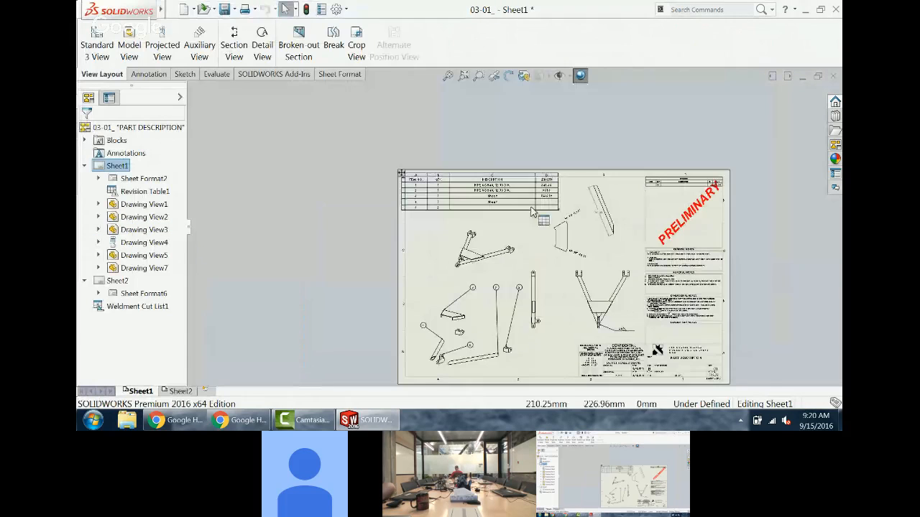
pyautogui.click(835, 76)
pyautogui.click(425, 214)
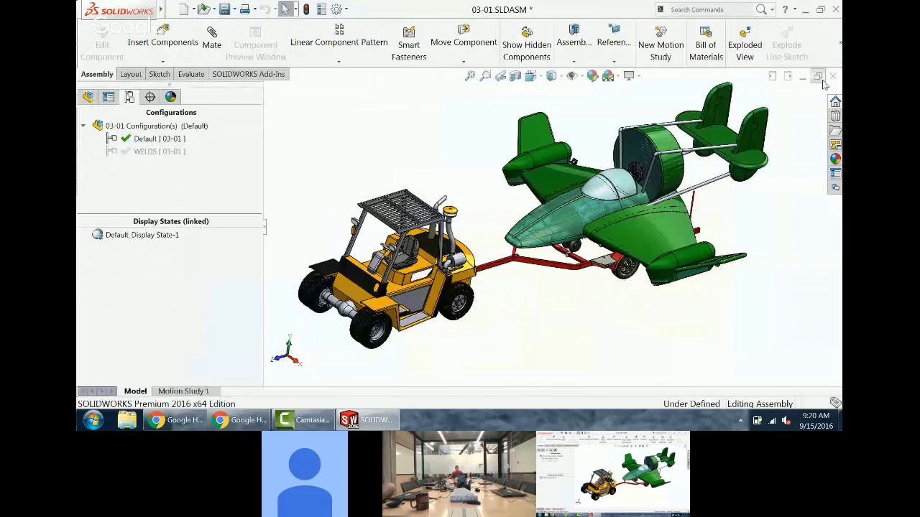
pyautogui.click(833, 77)
pyautogui.click(320, 210)
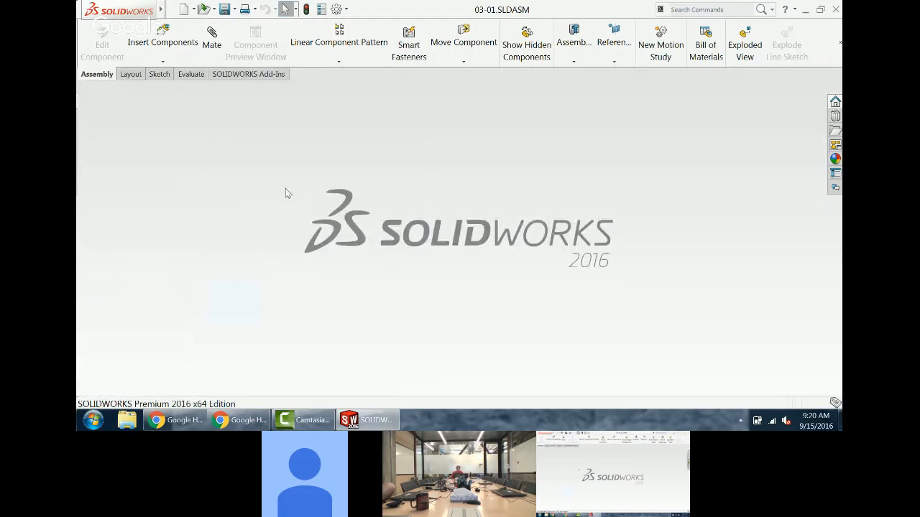
# Step: Open the part Basic Weldment.SLDPRT from New folder on the Desktop, including part files in the file filter
pyautogui.click(202, 10)
pyautogui.click(315, 83)
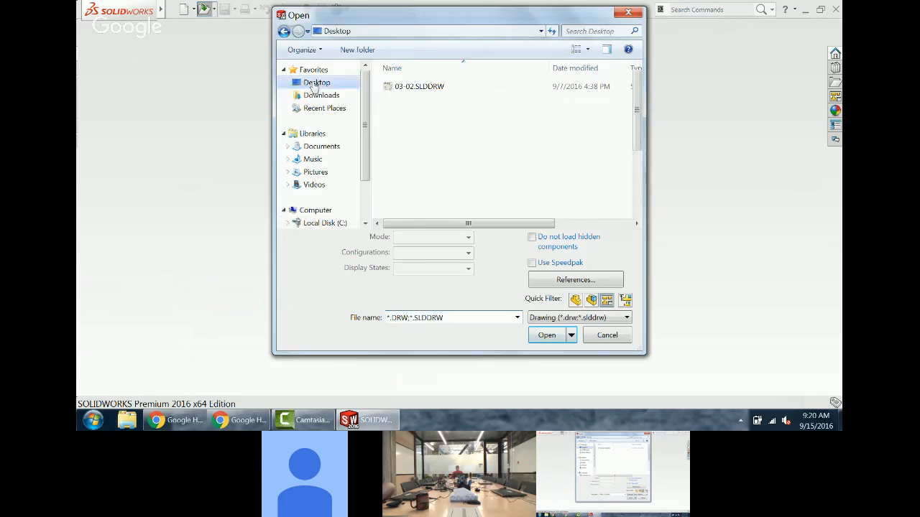
pyautogui.moveTo(638, 110); pyautogui.dragTo(639, 163)
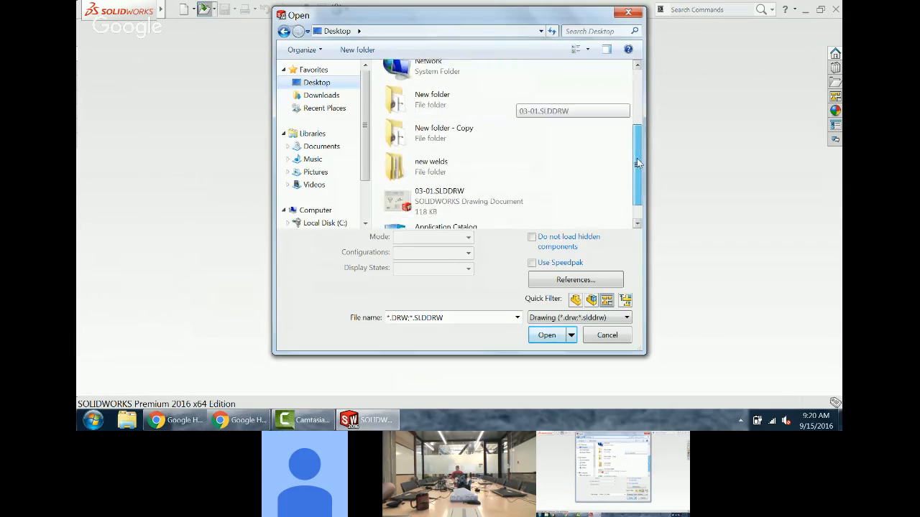
pyautogui.doubleClick(440, 109)
pyautogui.click(575, 300)
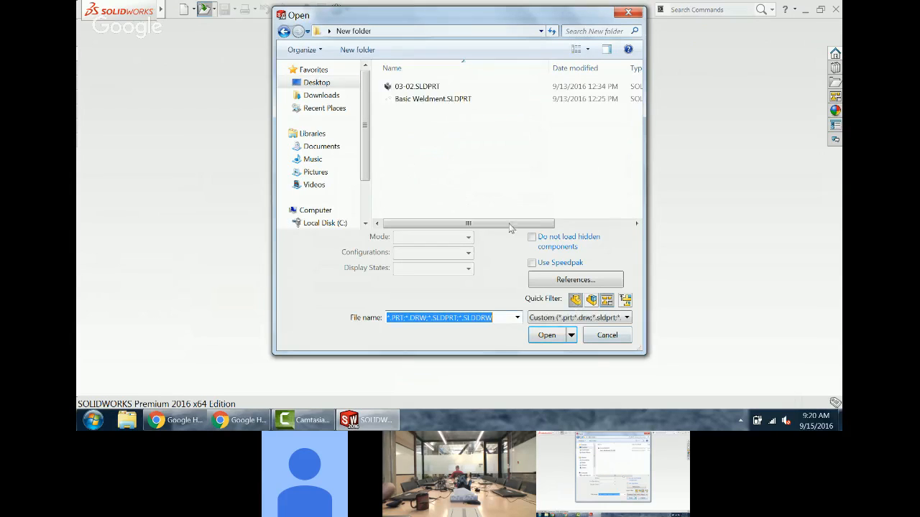
pyautogui.click(428, 106)
pyautogui.doubleClick(427, 106)
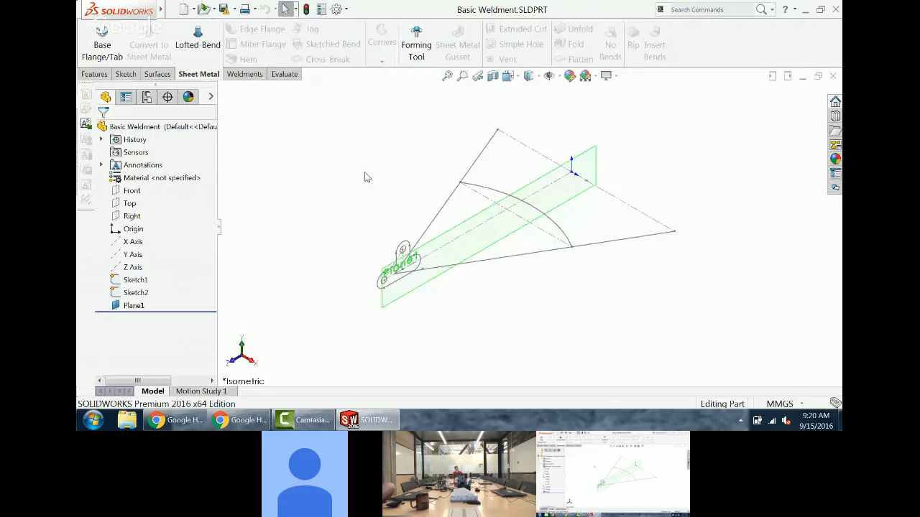
# Step: Examine the geometry and dimensions of Sketch1 and Sketch2 in the Basic Weldment part
pyautogui.moveTo(364, 177); pyautogui.dragTo(517, 194, button='middle')
pyautogui.scroll(-2, 446, 200)
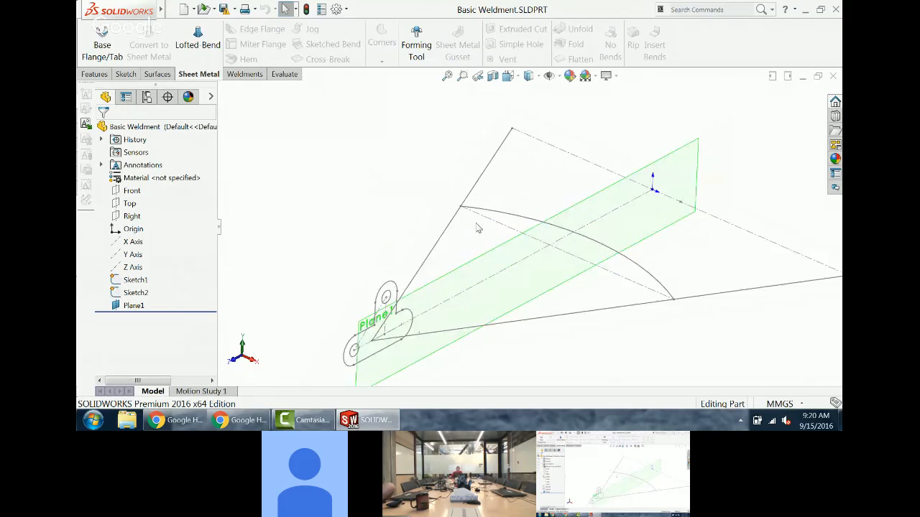
pyautogui.scroll(2, 692, 306)
pyautogui.scroll(-1, 690, 307)
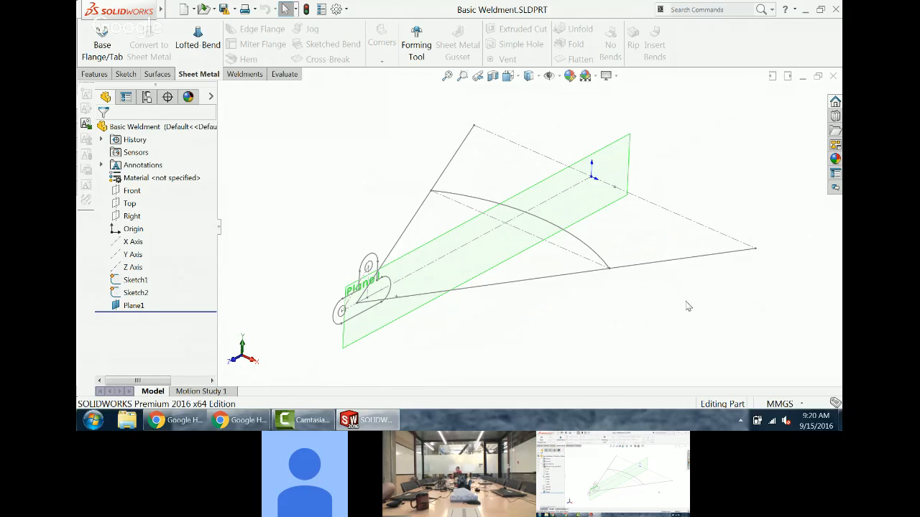
pyautogui.click(124, 285)
pyautogui.click(161, 266)
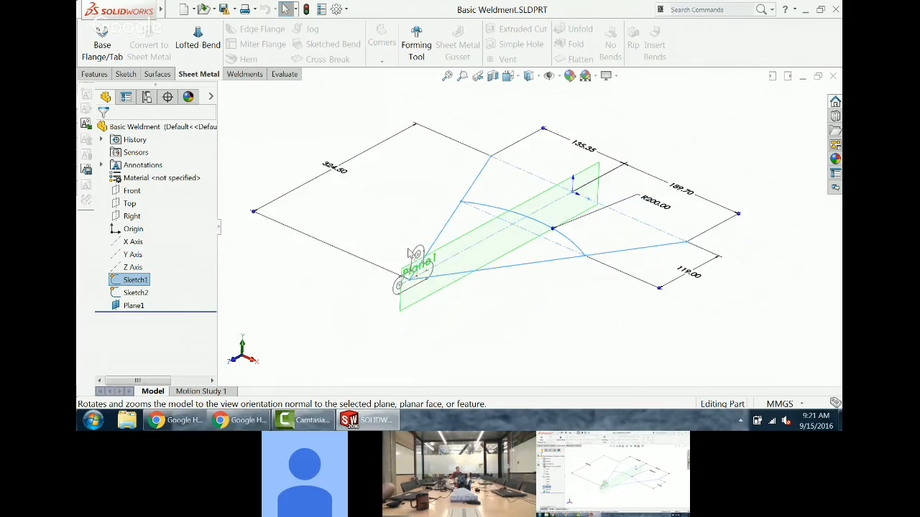
pyautogui.click(134, 293)
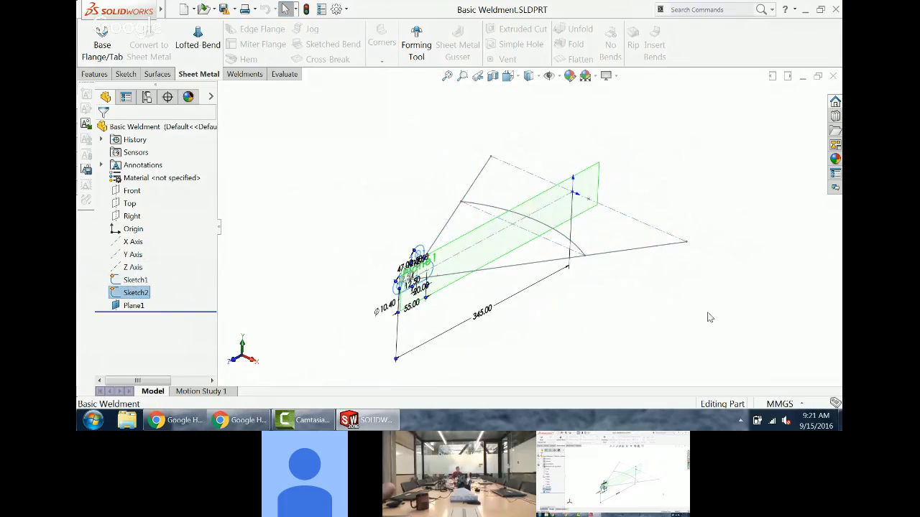
pyautogui.scroll(-3, 410, 267)
pyautogui.scroll(-3, 452, 283)
pyautogui.scroll(6, 669, 231)
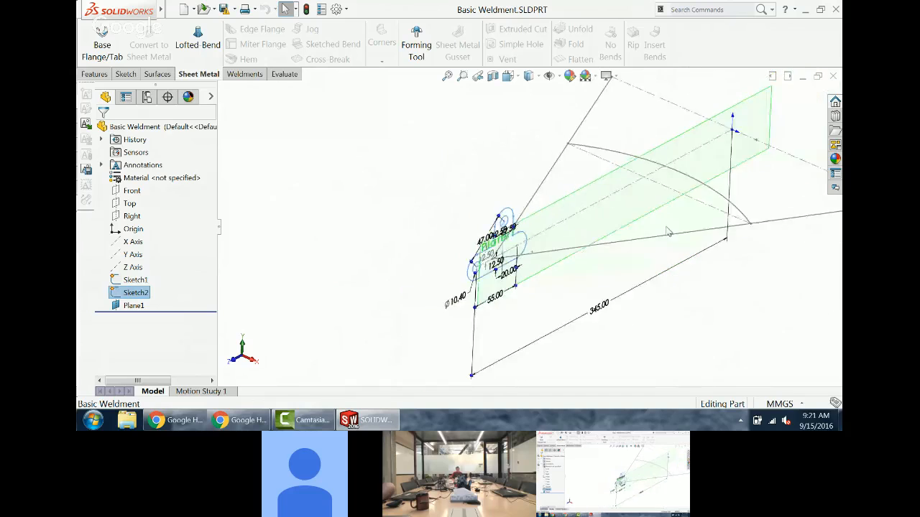
pyautogui.scroll(-2, 684, 201)
pyautogui.click(133, 281)
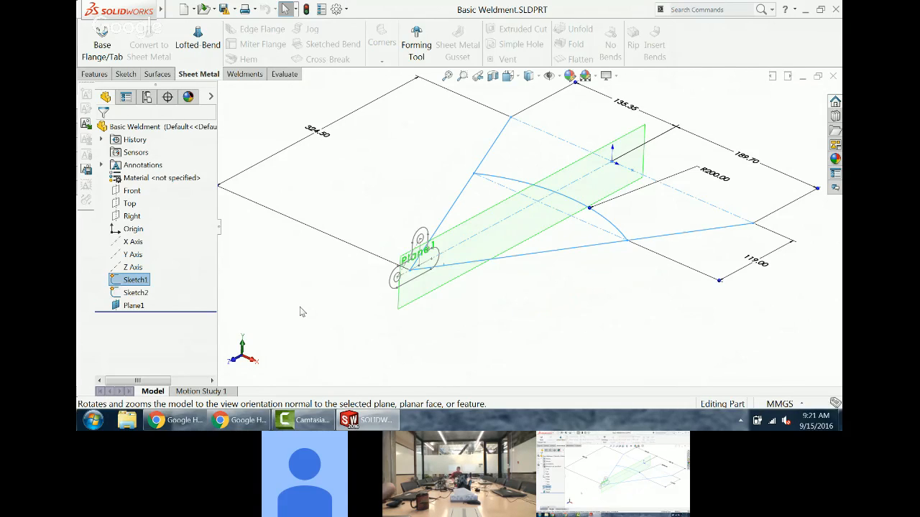
# Step: Hide Sketch2 in the Basic Weldment part
pyautogui.click(140, 292)
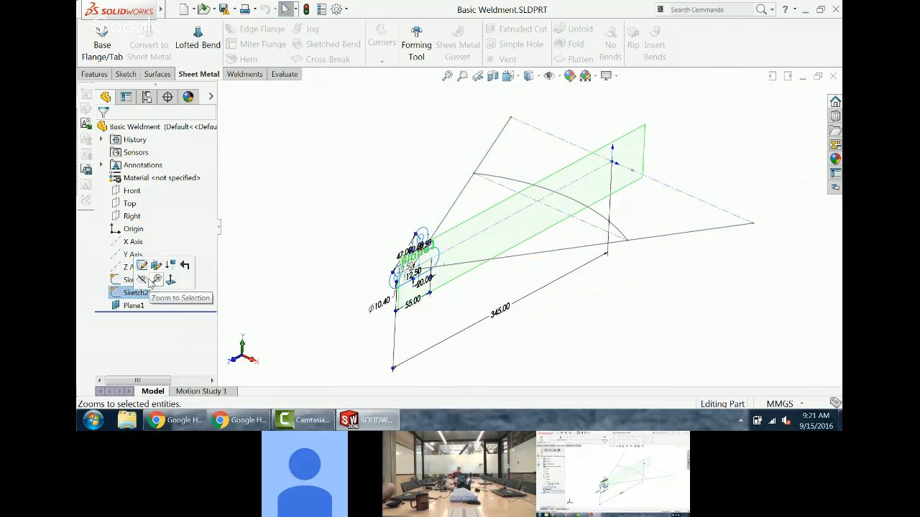
pyautogui.click(142, 280)
pyautogui.click(133, 306)
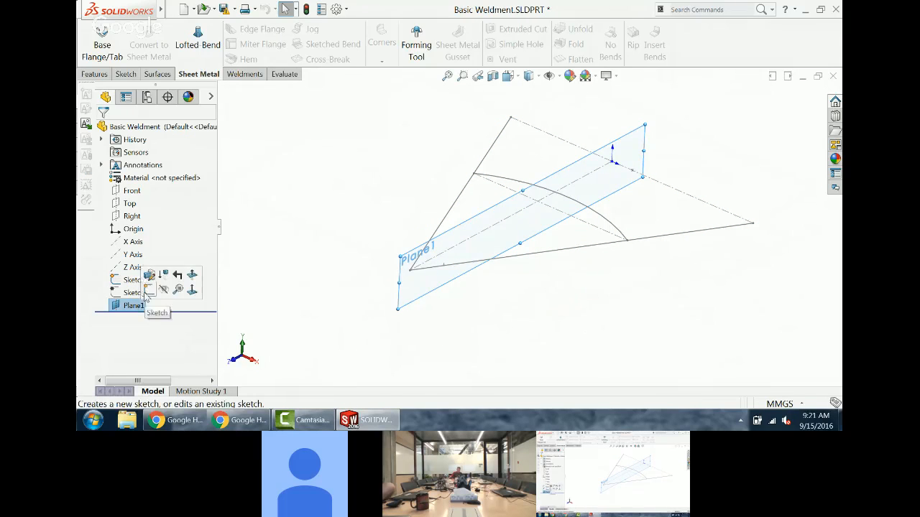
pyautogui.click(146, 291)
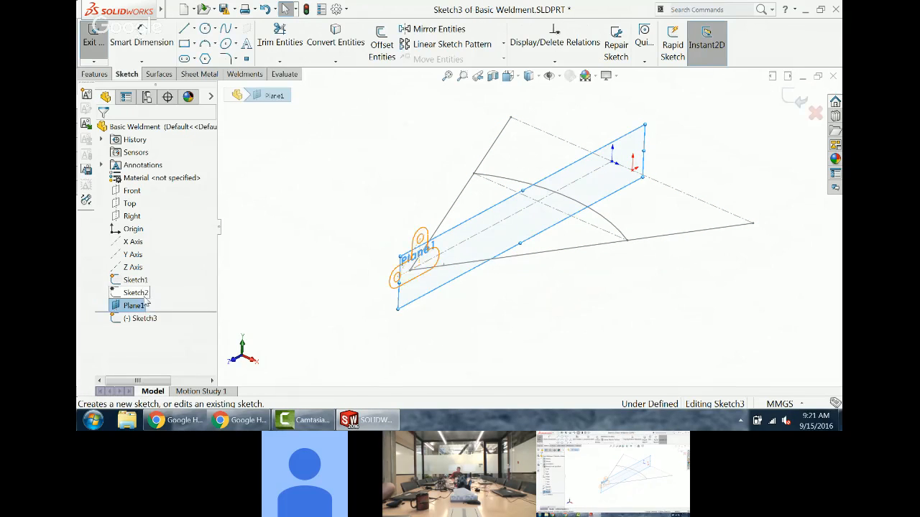
pyautogui.click(815, 114)
pyautogui.click(483, 220)
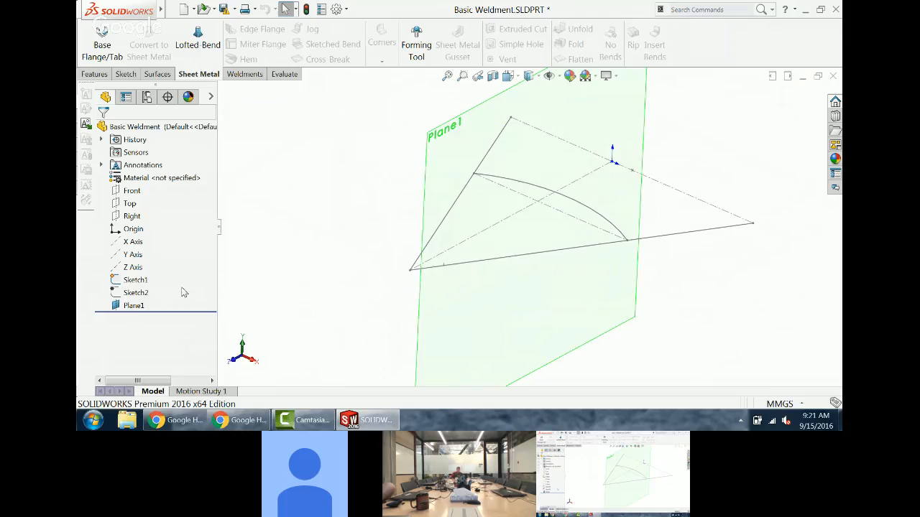
# Step: Hide Plane1 and review the dimensions of Sketch1
pyautogui.click(133, 306)
pyautogui.click(159, 291)
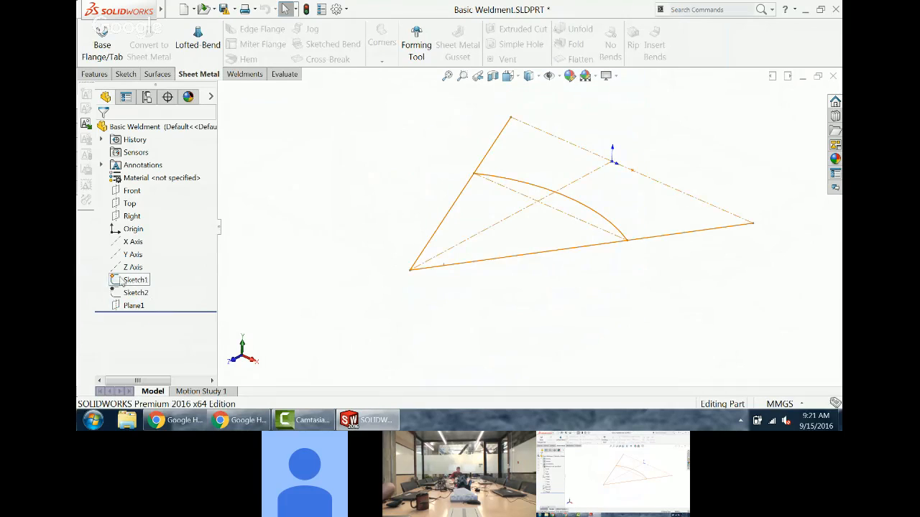
pyautogui.click(122, 281)
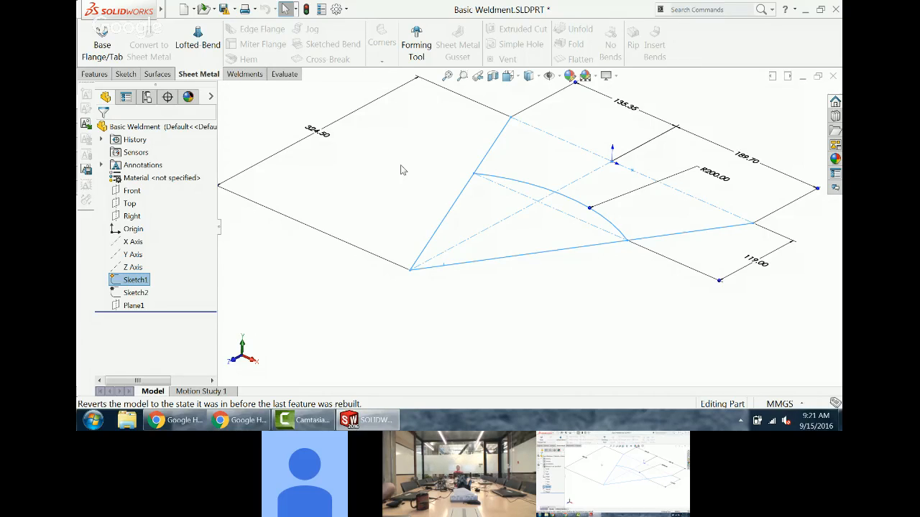
pyautogui.click(423, 171)
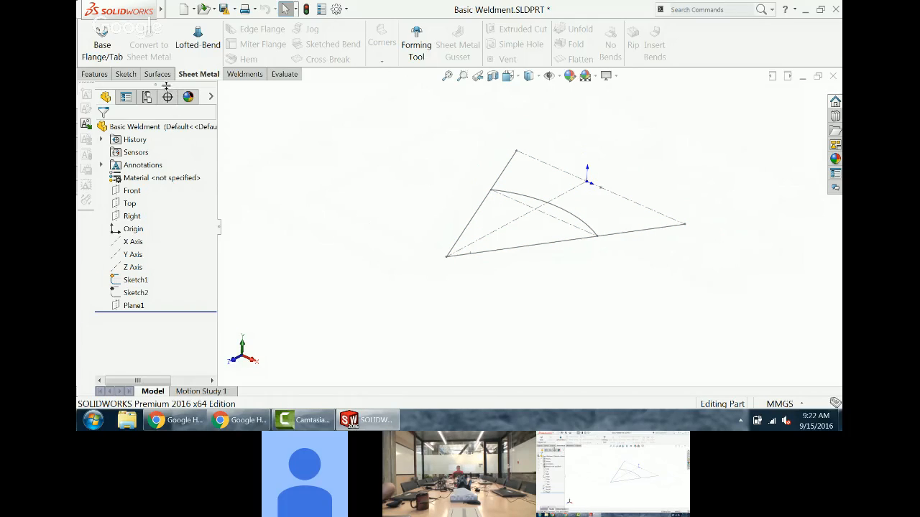
# Step: Undock the vertical toolbar beside the feature tree and close it
pyautogui.click(93, 74)
pyautogui.moveTo(87, 90); pyautogui.dragTo(250, 100)
pyautogui.click(233, 96)
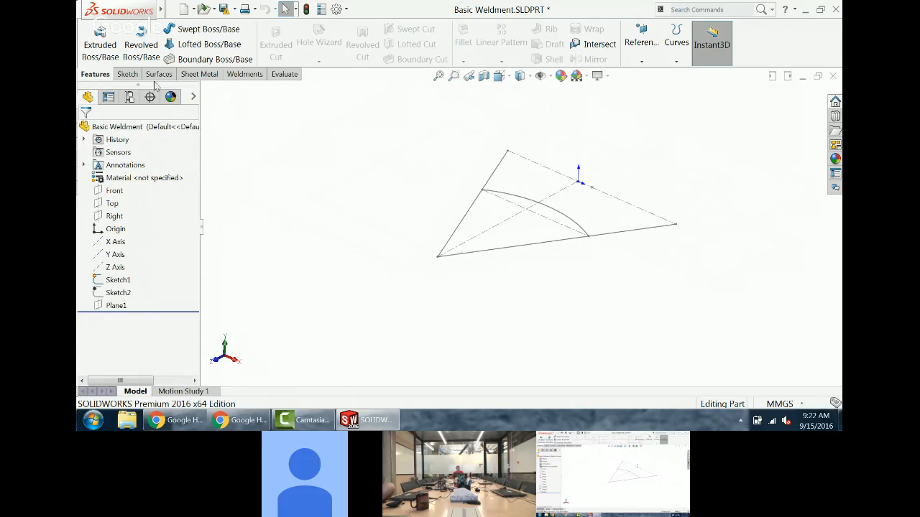
# Step: Remove the Surfaces and Sheet Metal command sets from the CommandManager
pyautogui.click(128, 75)
pyautogui.click(158, 77)
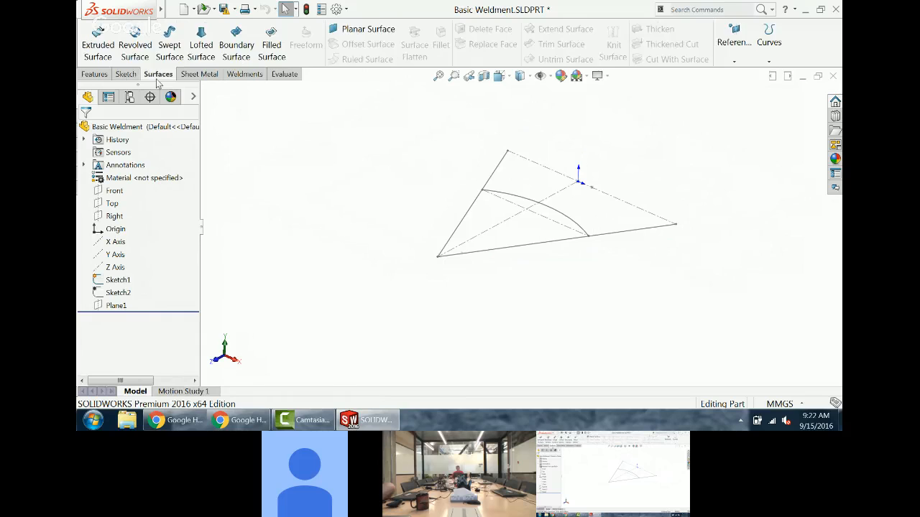
pyautogui.rightClick(159, 78)
pyautogui.click(186, 116)
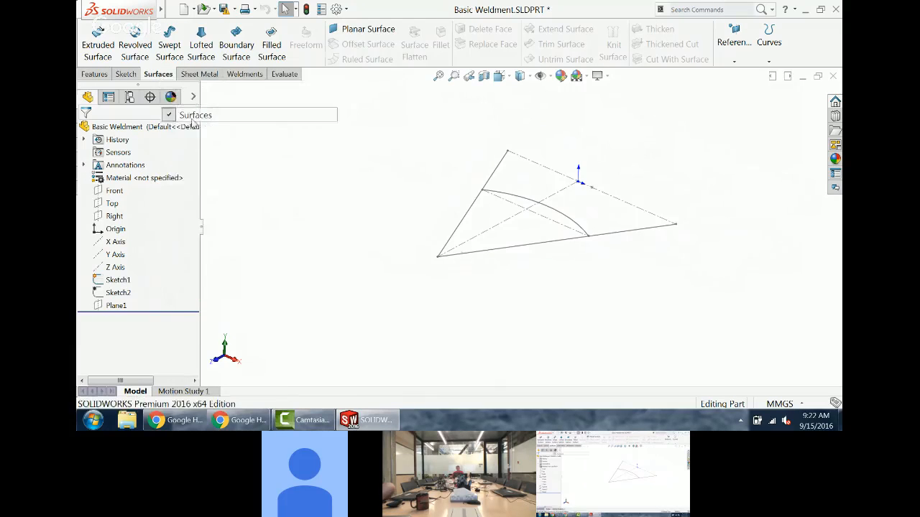
pyautogui.rightClick(171, 77)
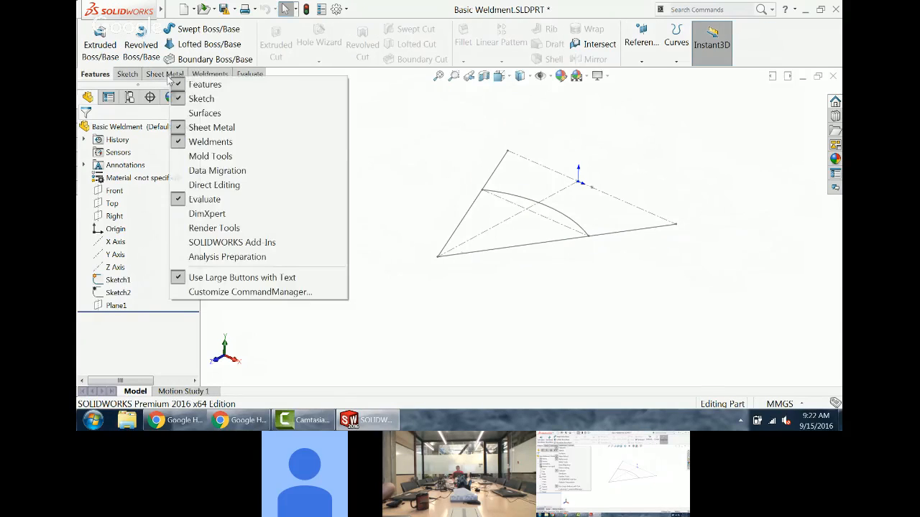
pyautogui.click(205, 127)
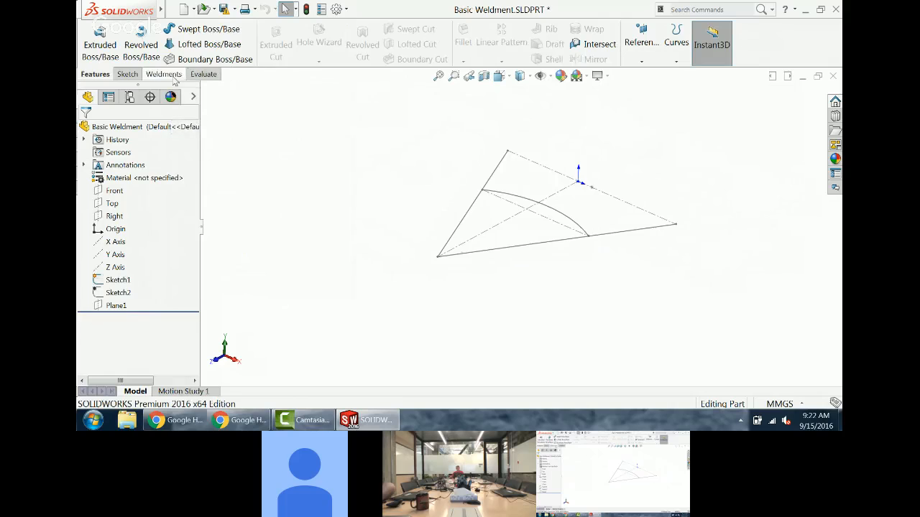
# Step: Hide the Weldments command set in the CommandManager and turn it back on
pyautogui.rightClick(173, 79)
pyautogui.click(206, 142)
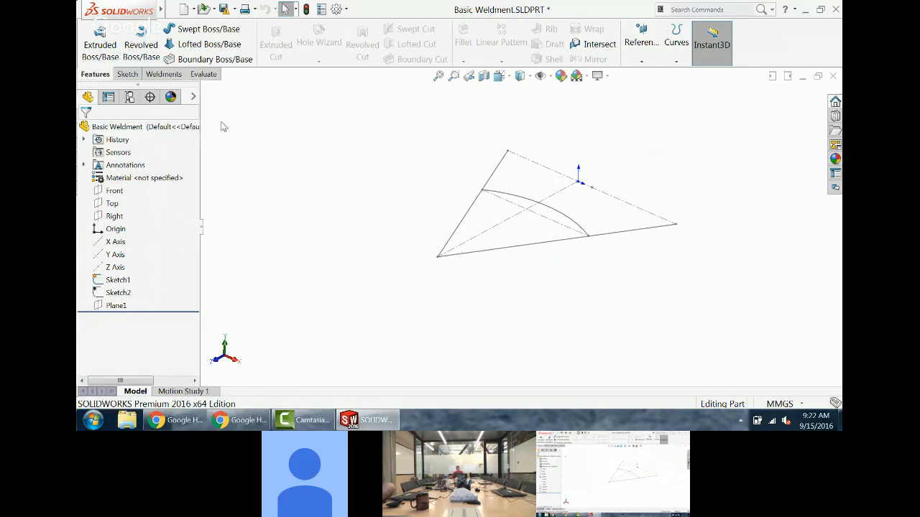
pyautogui.rightClick(159, 76)
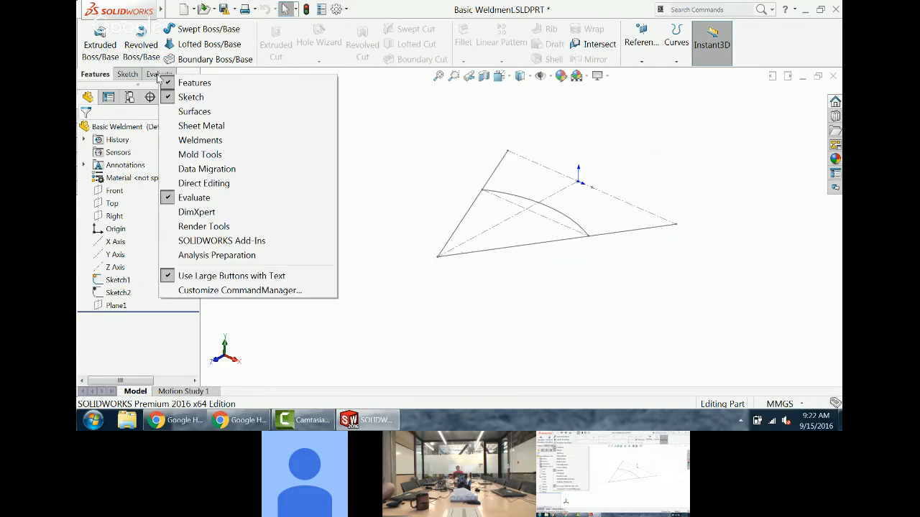
pyautogui.click(192, 142)
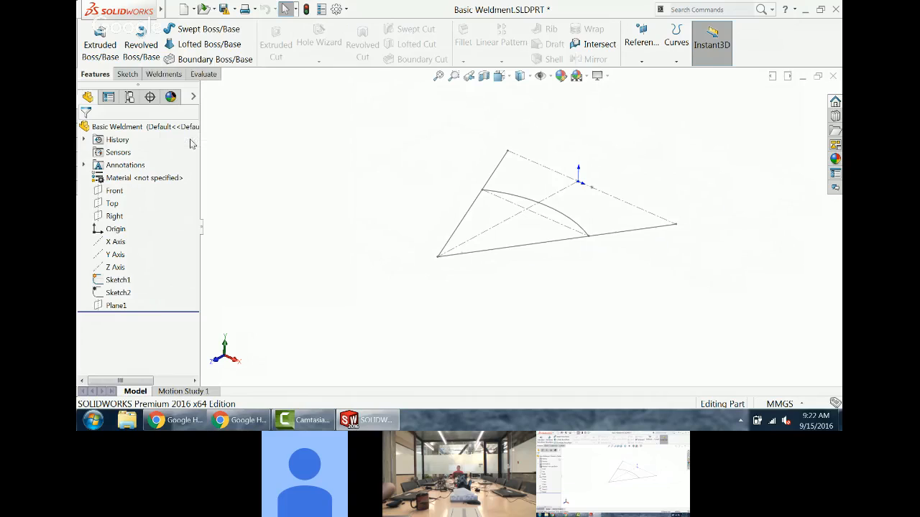
# Step: Start a Structural Member, review the profile types offered for the ansi inch standard, and cancel the command
pyautogui.click(164, 74)
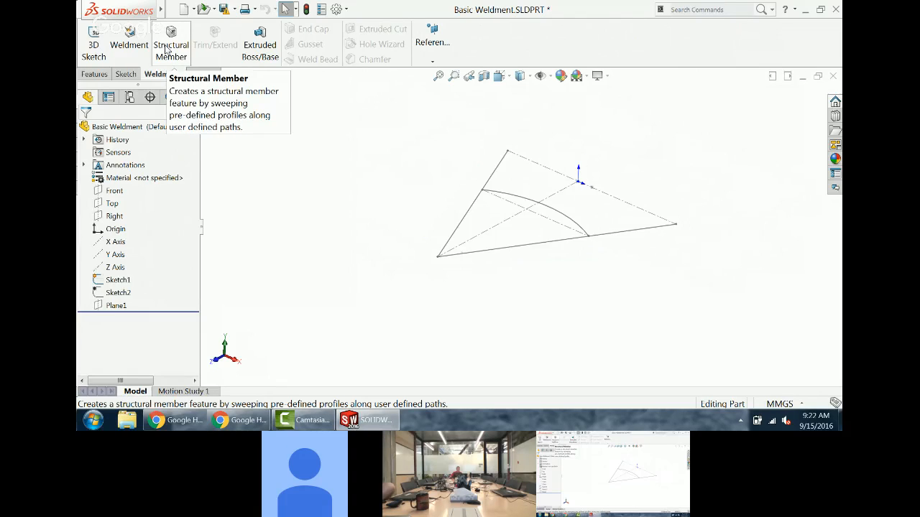
pyautogui.click(166, 49)
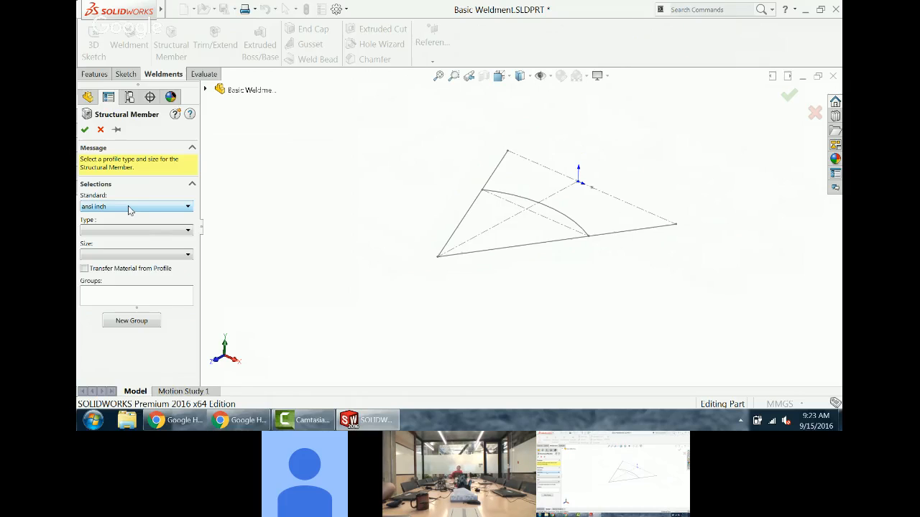
pyautogui.click(143, 230)
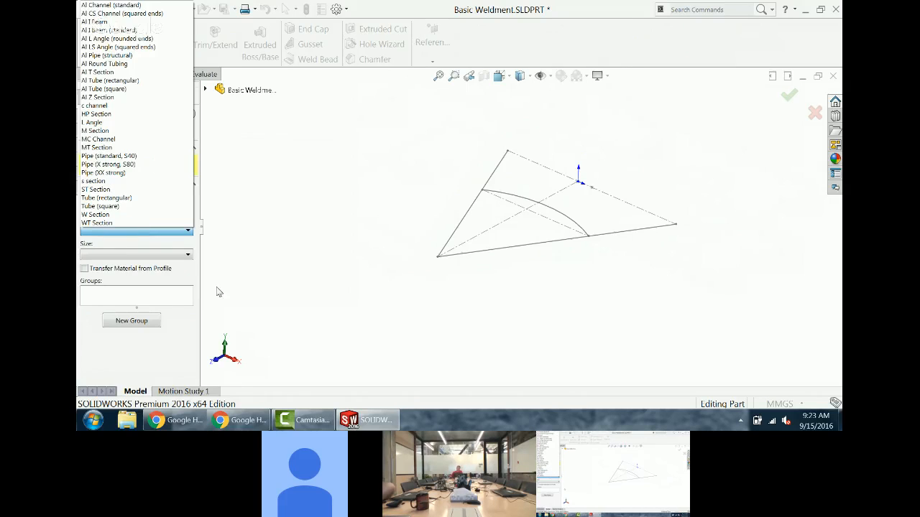
pyautogui.click(212, 267)
pyautogui.click(172, 206)
pyautogui.click(167, 208)
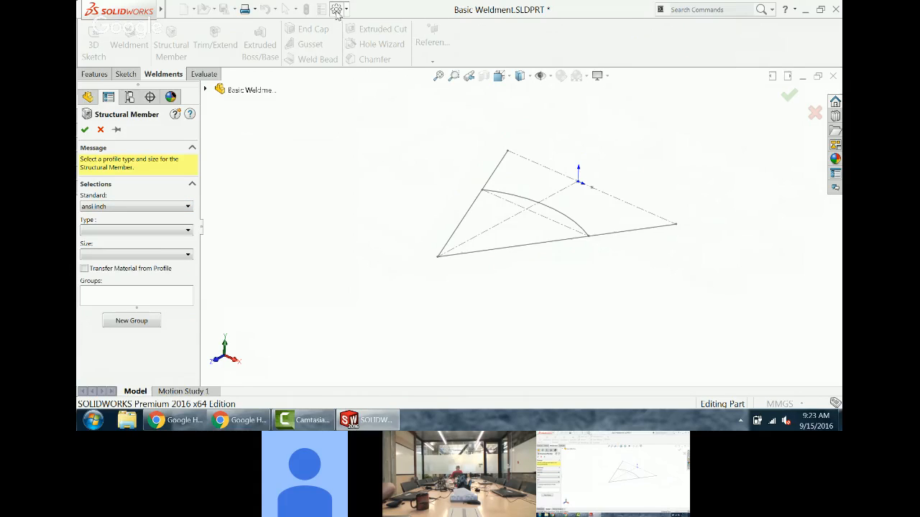
pyautogui.click(101, 129)
# Step: Display the folders for Weldment Profiles in the File Locations section of the system options
pyautogui.click(336, 9)
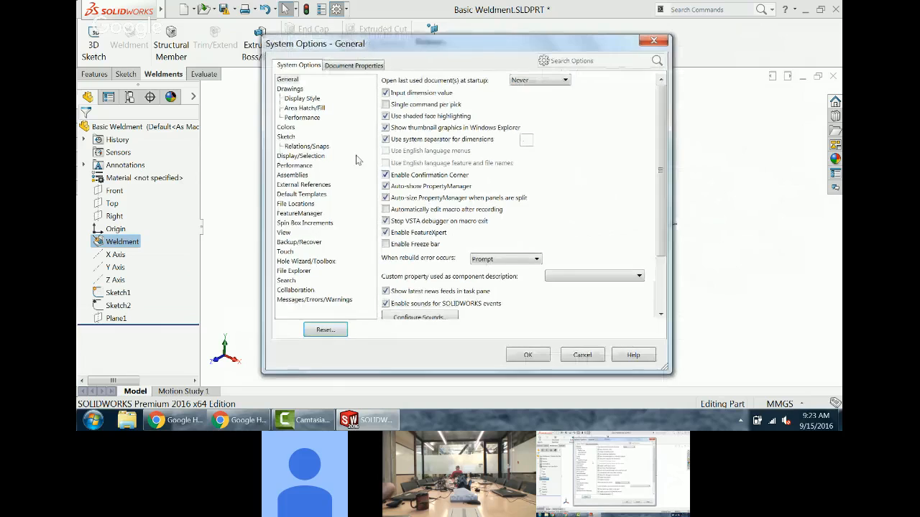
pyautogui.click(353, 66)
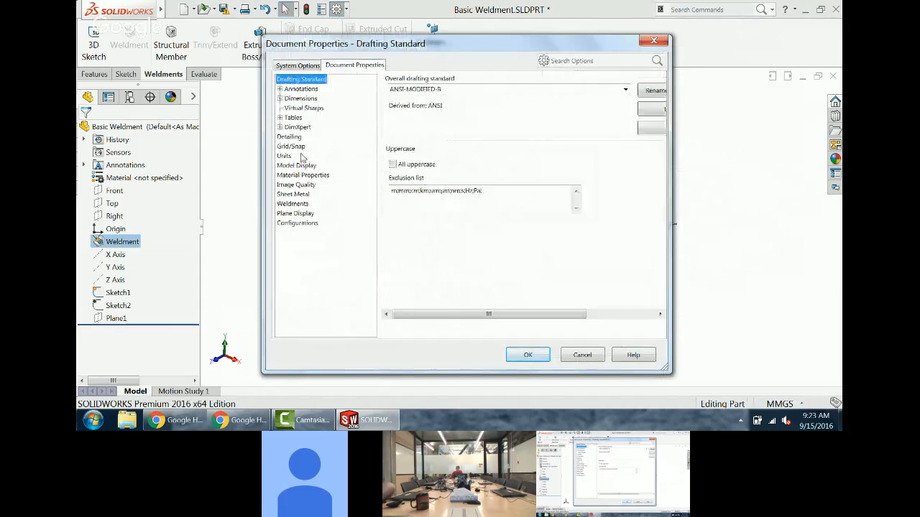
pyautogui.click(299, 65)
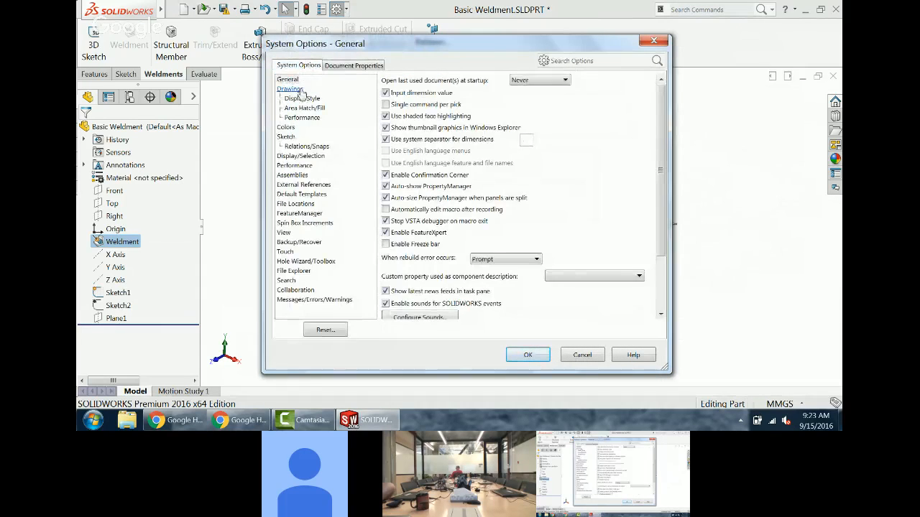
pyautogui.click(302, 204)
pyautogui.click(474, 91)
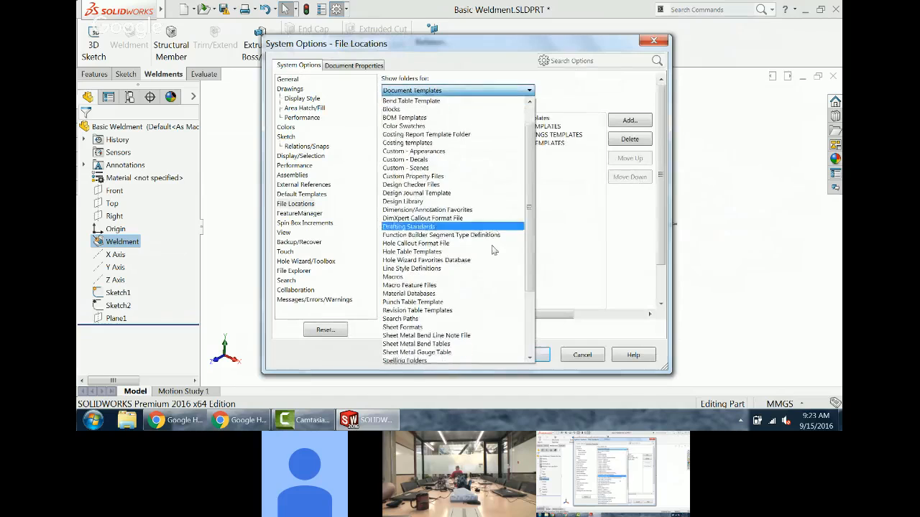
pyautogui.click(465, 337)
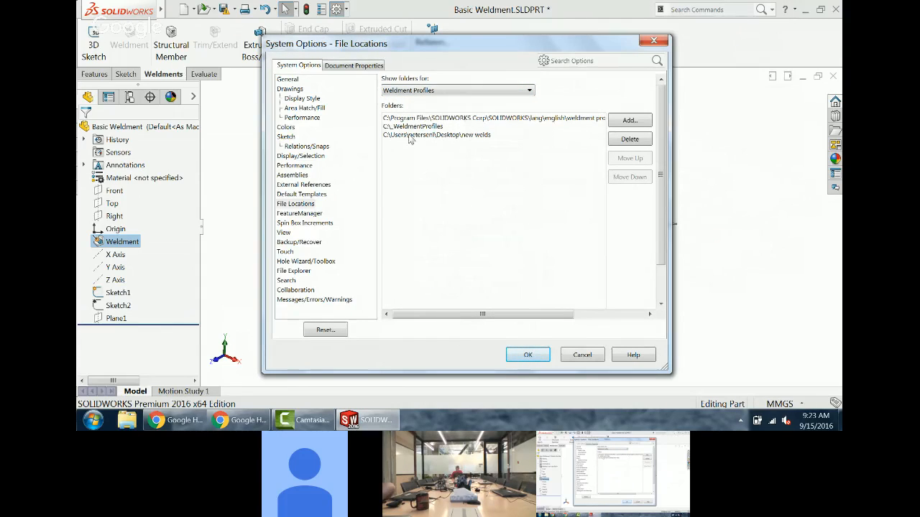
# Step: Delete the C:\_WeldmentProfiles and Desktop new welds folders from the weldment profile locations and accept the options
pyautogui.click(435, 127)
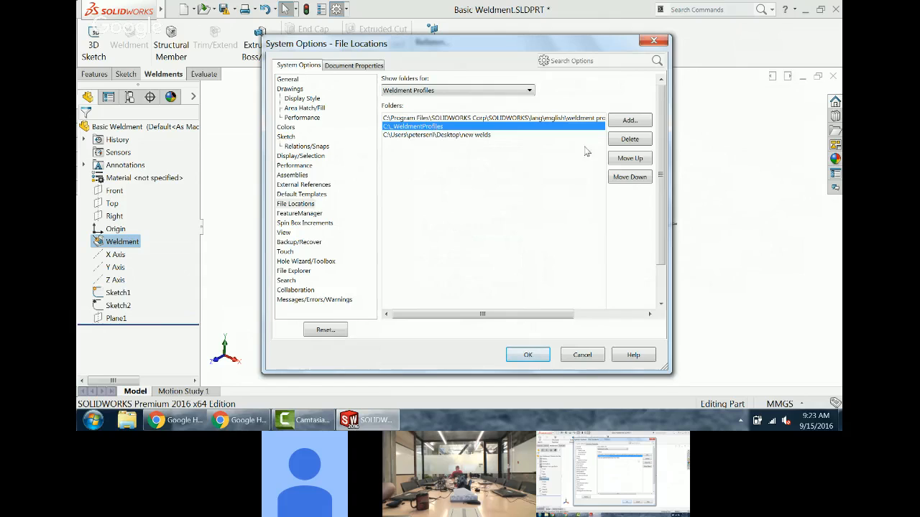
pyautogui.click(629, 139)
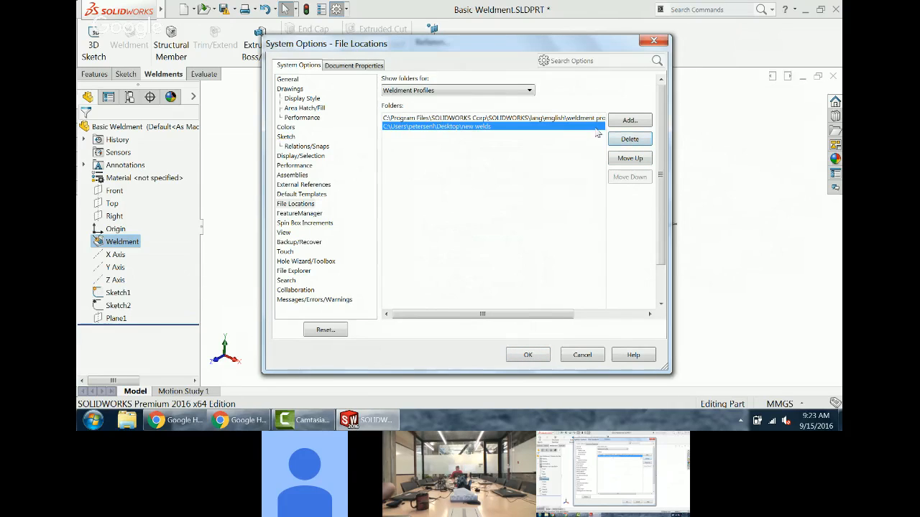
pyautogui.click(626, 140)
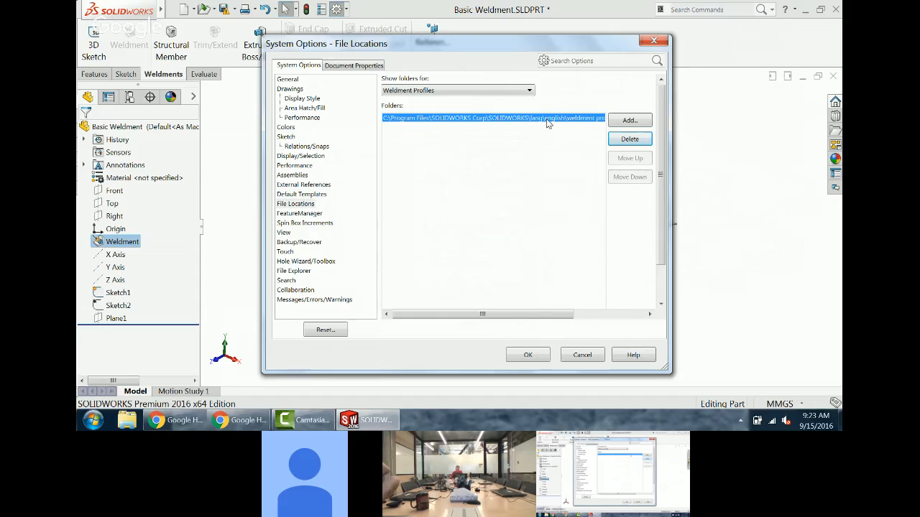
pyautogui.click(538, 360)
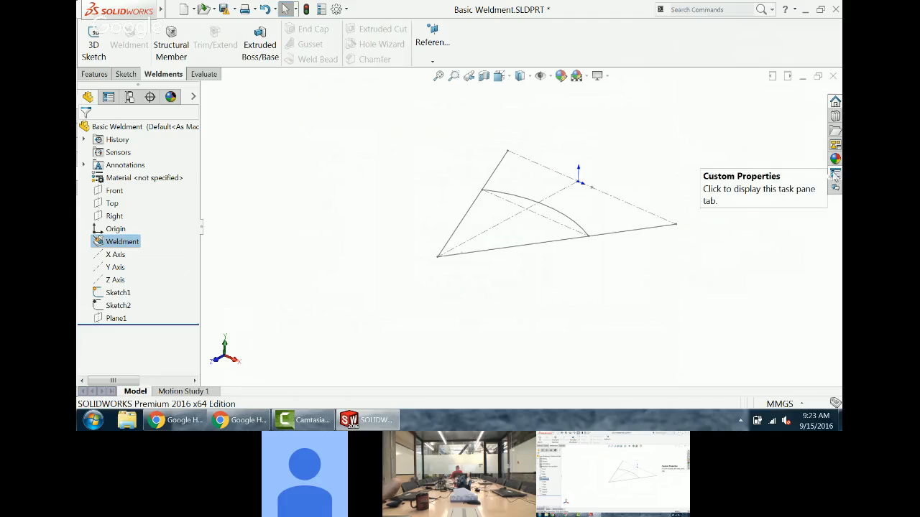
# Step: Show the Weldments folder of the SOLIDWORKS Content in the Design Library
pyautogui.click(832, 119)
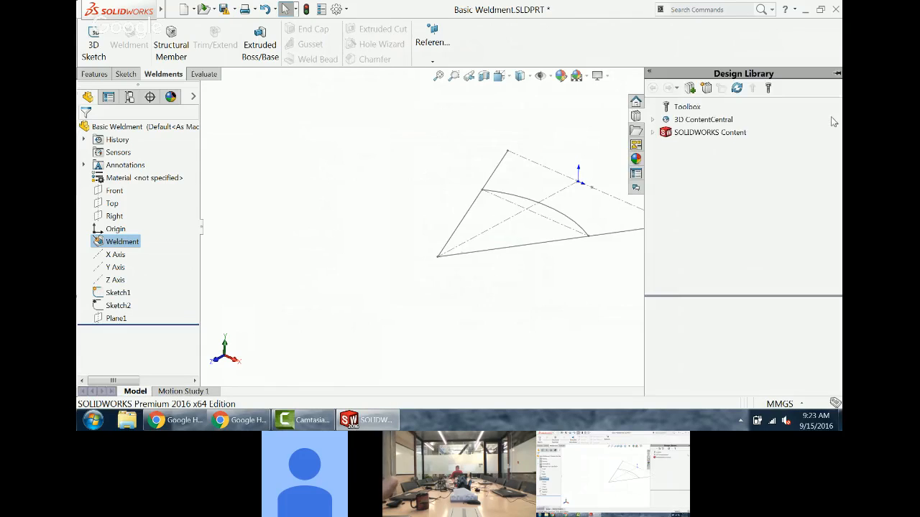
pyautogui.click(652, 133)
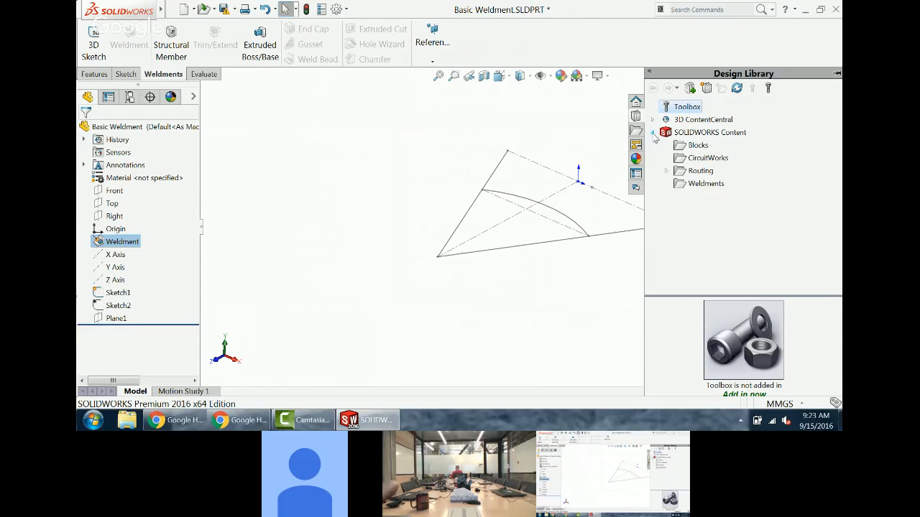
pyautogui.click(702, 185)
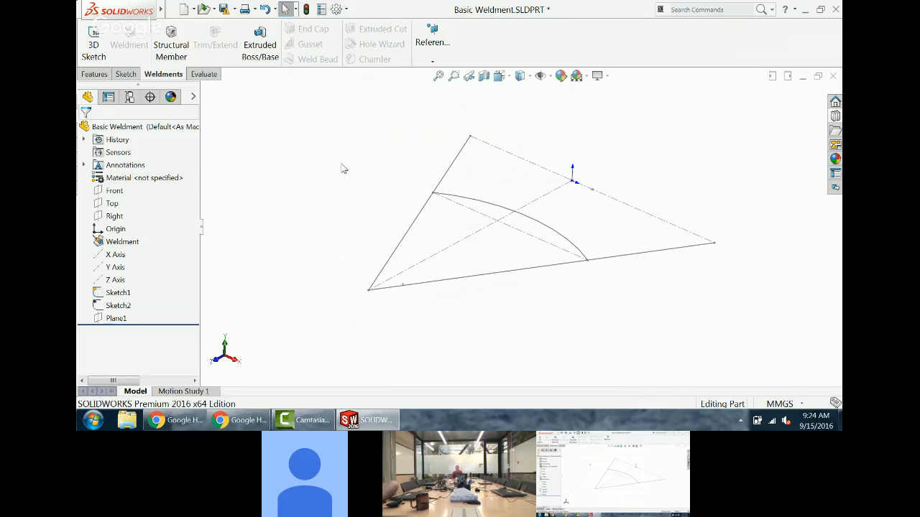
# Step: Start a Structural Member and set the profile to standard ansi inch, type pipe, size 0.5 sch 40
pyautogui.click(171, 39)
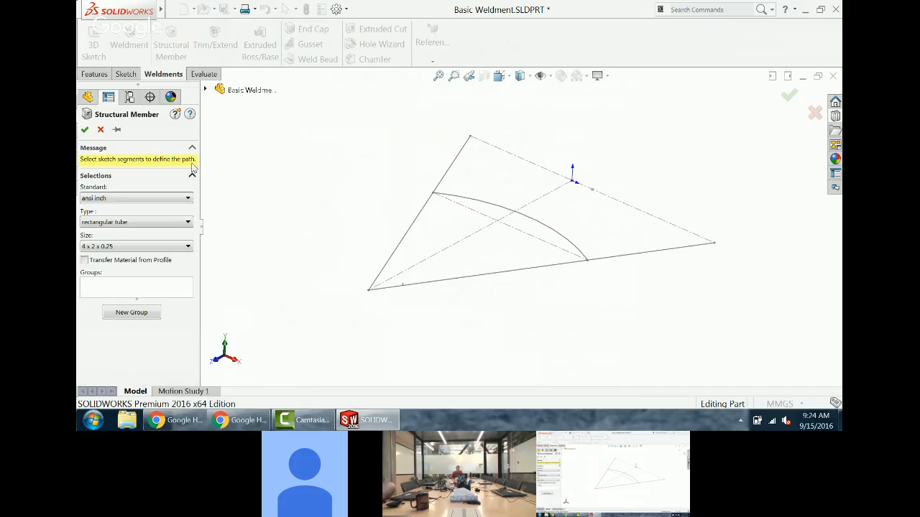
pyautogui.click(176, 199)
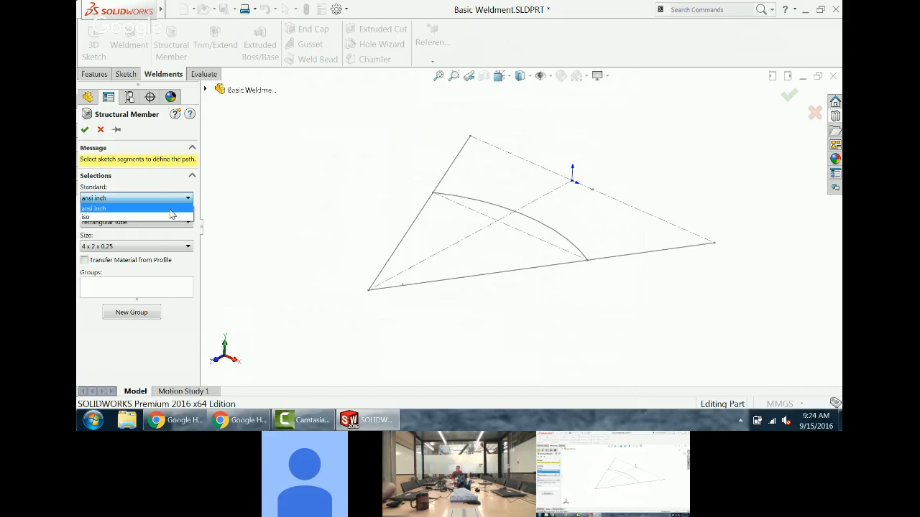
pyautogui.click(173, 216)
pyautogui.click(173, 198)
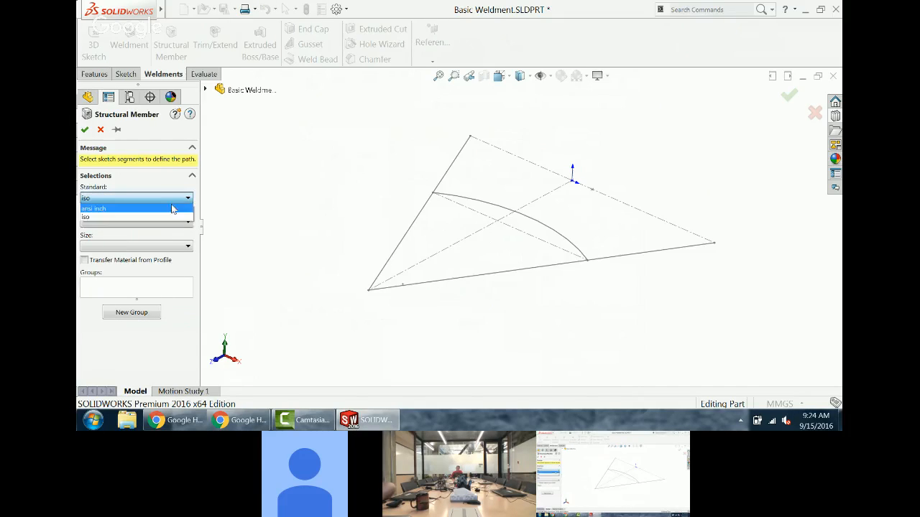
pyautogui.click(173, 209)
pyautogui.click(173, 223)
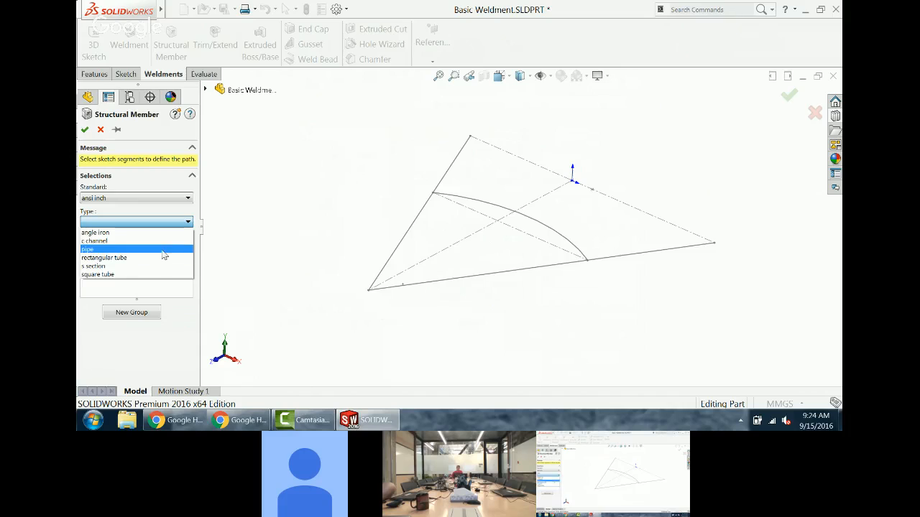
pyautogui.click(164, 249)
pyautogui.click(165, 247)
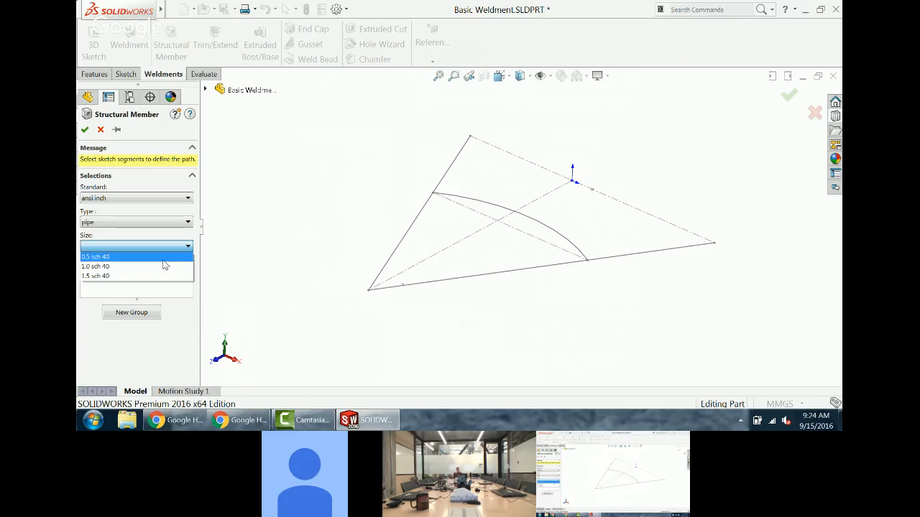
pyautogui.click(164, 257)
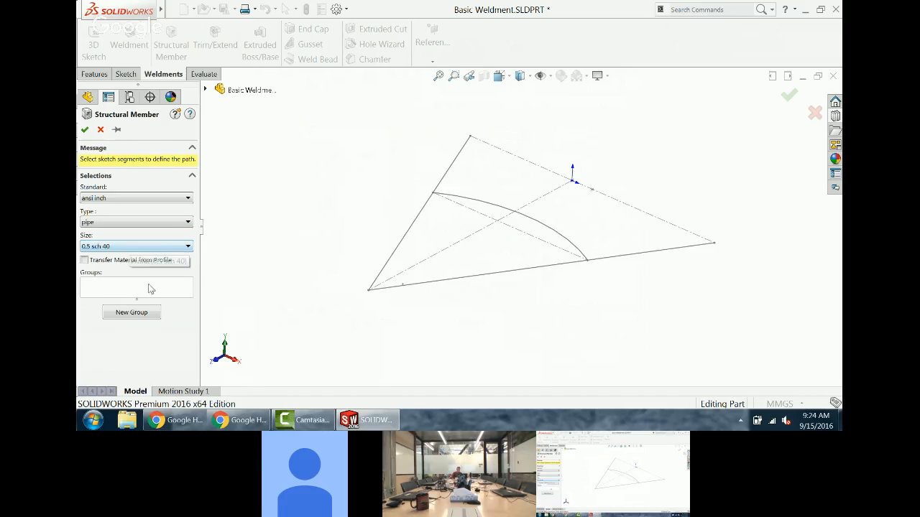
# Step: Add the layout sketch's straight line that meets the arc's left end as the first path segment and inspect the pipe preview
pyautogui.click(465, 146)
pyautogui.scroll(-3, 473, 148)
pyautogui.scroll(-2, 476, 151)
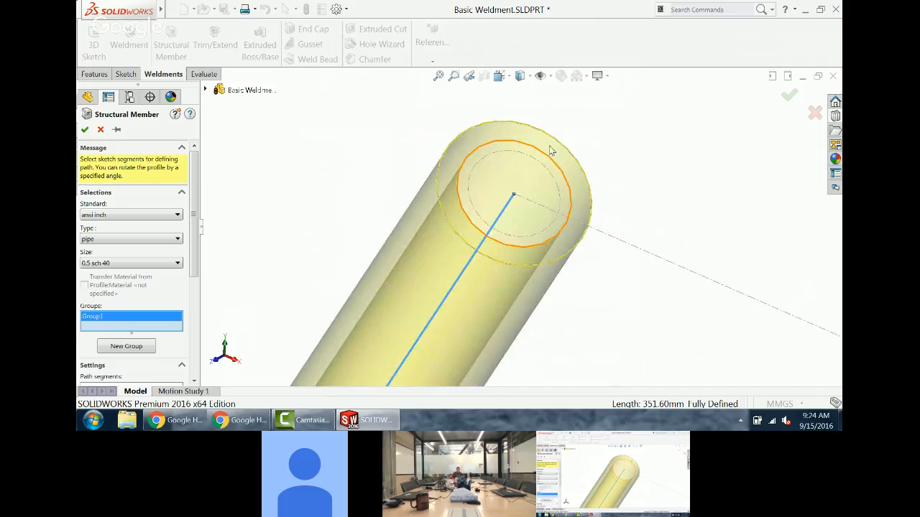
pyautogui.scroll(5, 533, 241)
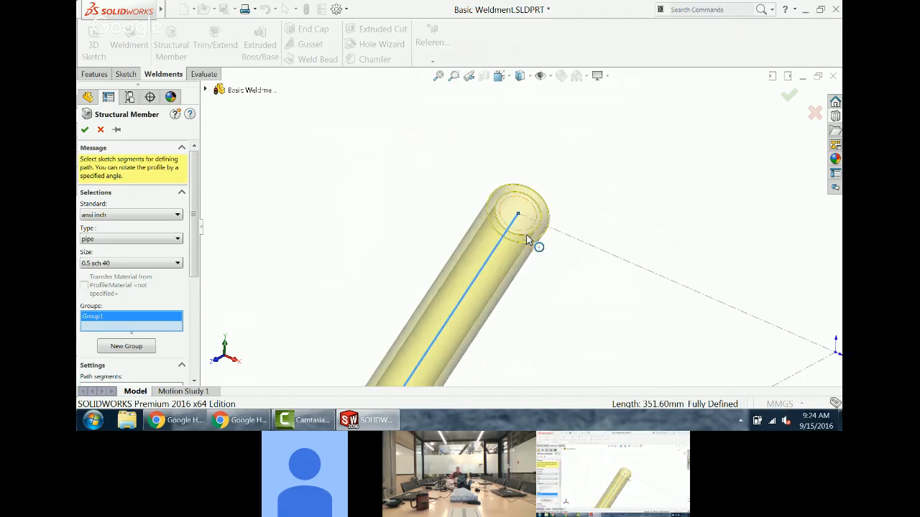
pyautogui.moveTo(468, 363); pyautogui.dragTo(488, 296, button='middle')
pyautogui.scroll(-3, 487, 296)
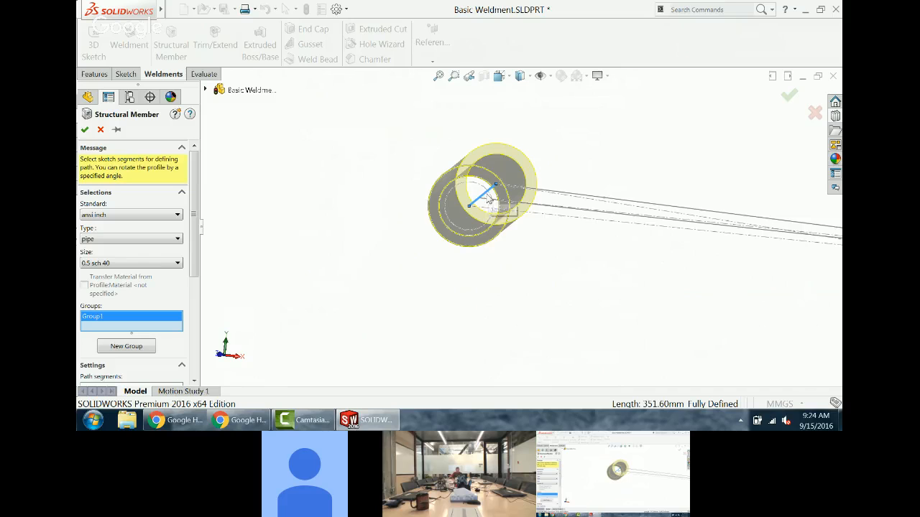
pyautogui.scroll(1, 530, 184)
pyautogui.moveTo(532, 182); pyautogui.dragTo(551, 200, button='middle')
pyautogui.scroll(3, 553, 203)
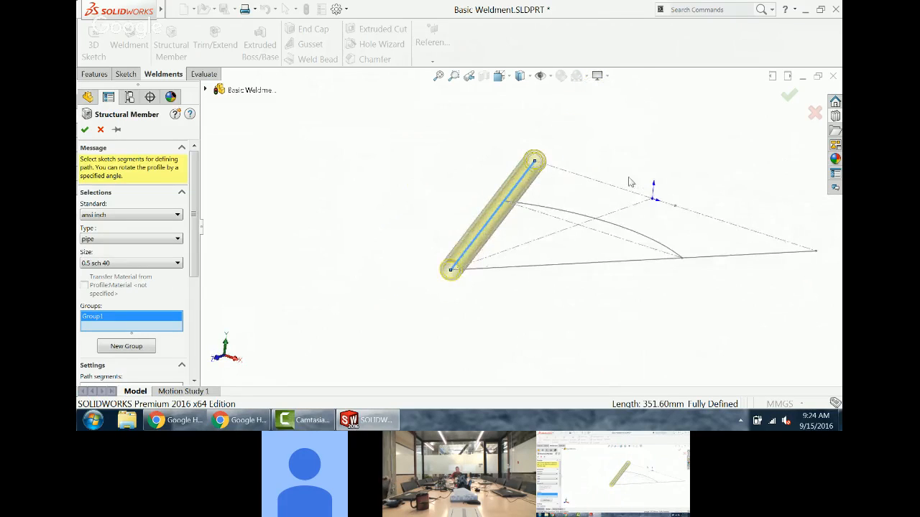
pyautogui.scroll(-1, 629, 183)
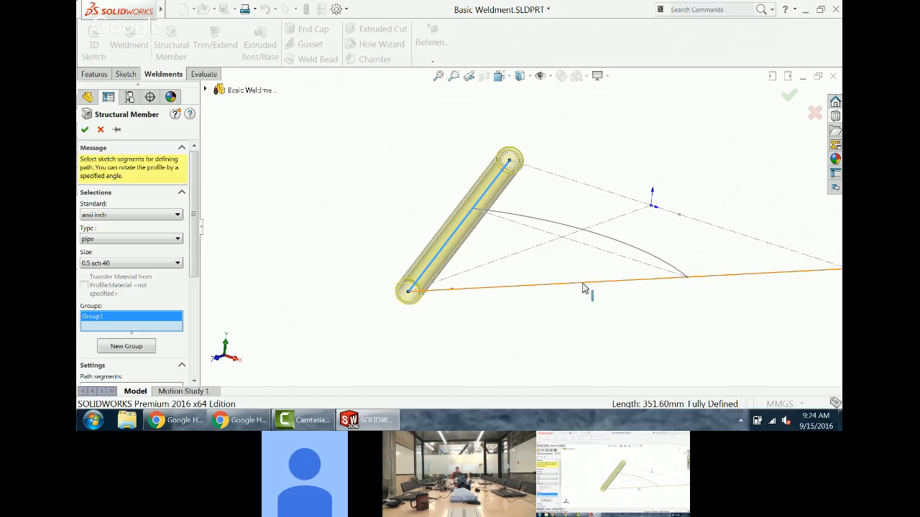
# Step: Add the adjoining straight sketch line to the same group and examine the mitered corner between the two pipes
pyautogui.click(583, 288)
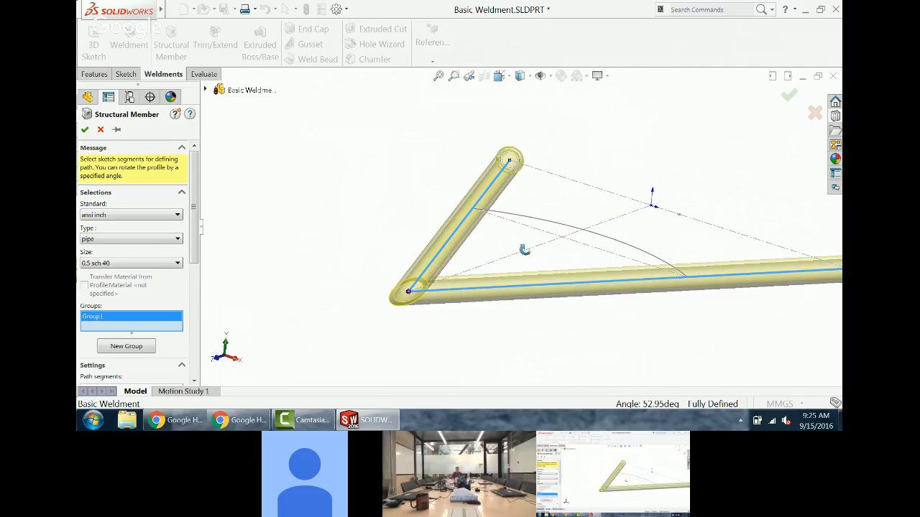
pyautogui.moveTo(524, 249); pyautogui.dragTo(524, 287, button='middle')
pyautogui.scroll(-3, 453, 350)
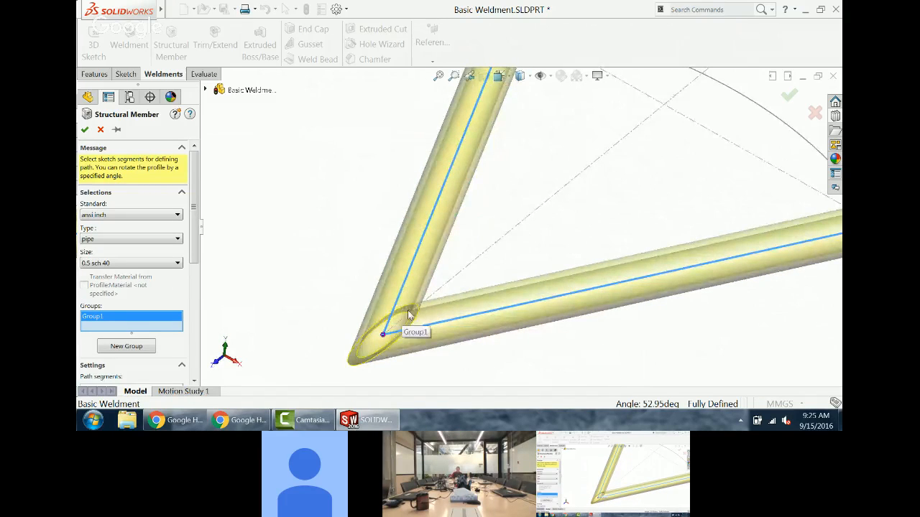
pyautogui.scroll(5, 482, 251)
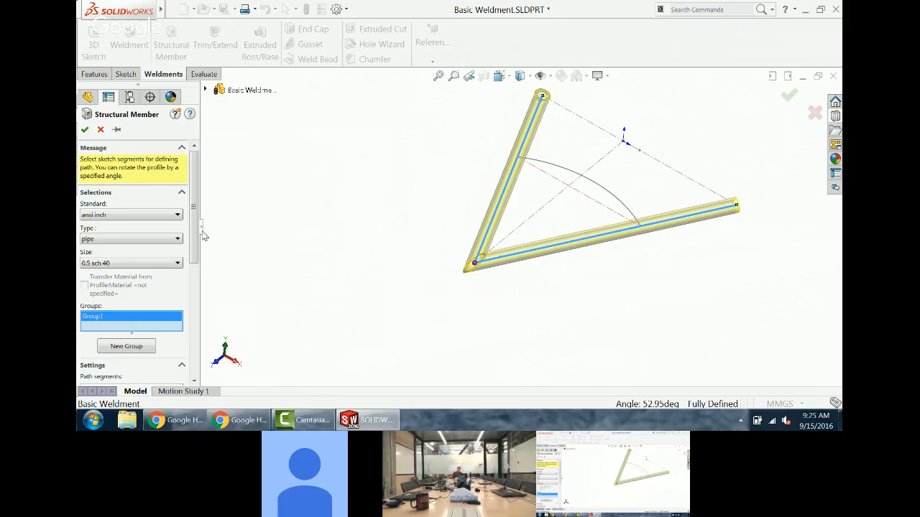
# Step: Try both end butt corner treatments where the two pipes meet, and restore the end miter
pyautogui.moveTo(194, 237); pyautogui.dragTo(192, 328)
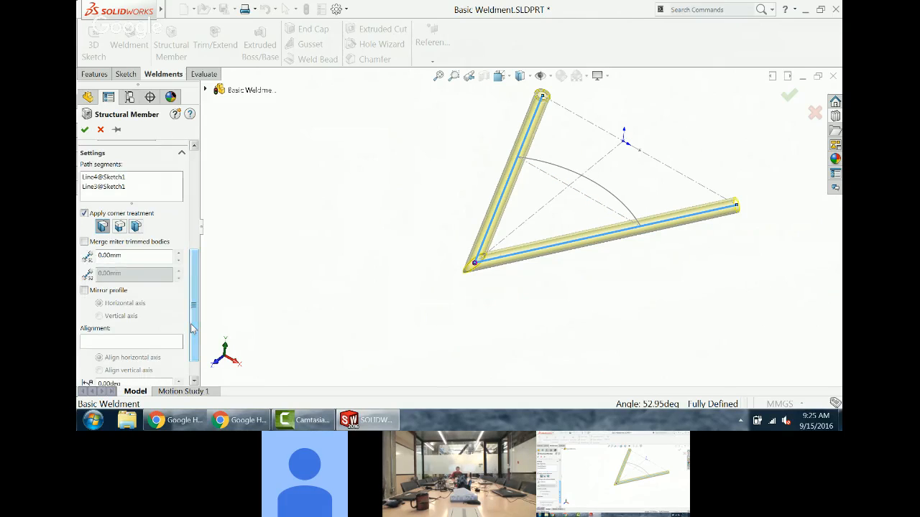
pyautogui.click(119, 226)
pyautogui.scroll(-3, 504, 266)
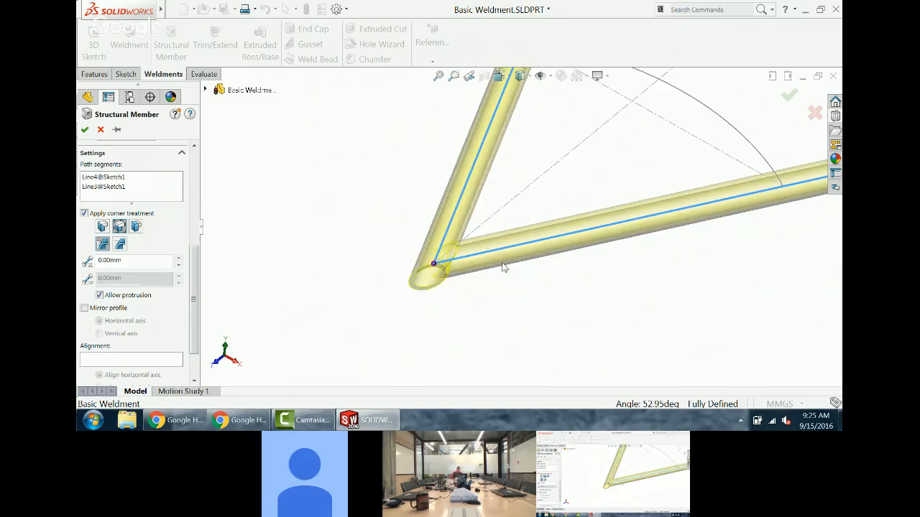
pyautogui.scroll(-1, 504, 267)
pyautogui.click(136, 226)
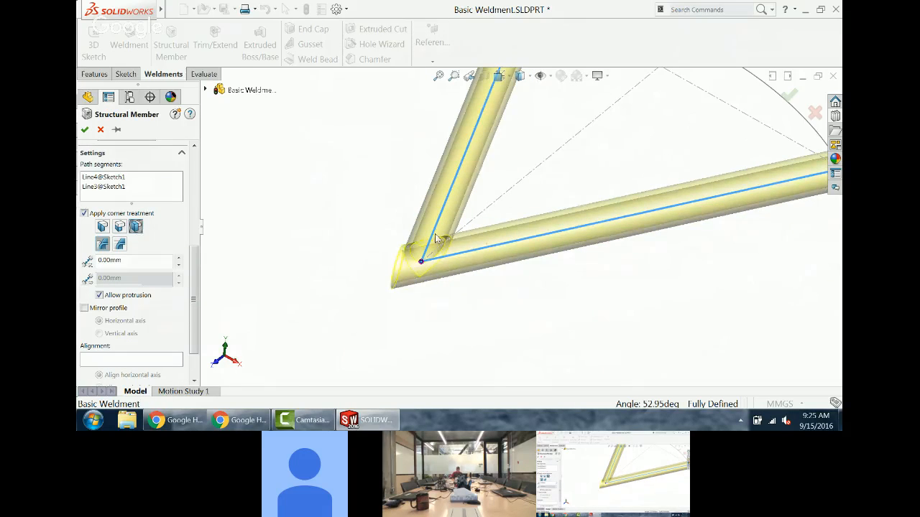
pyautogui.scroll(-2, 435, 237)
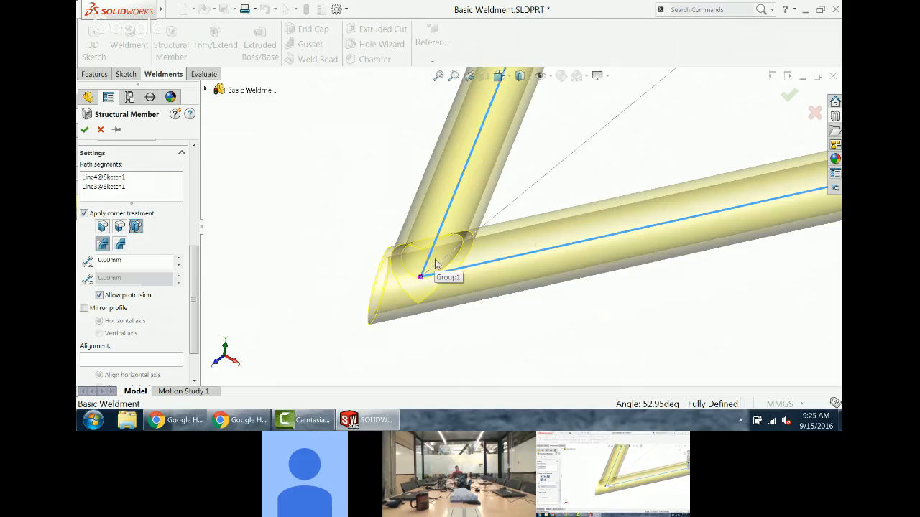
pyautogui.click(102, 227)
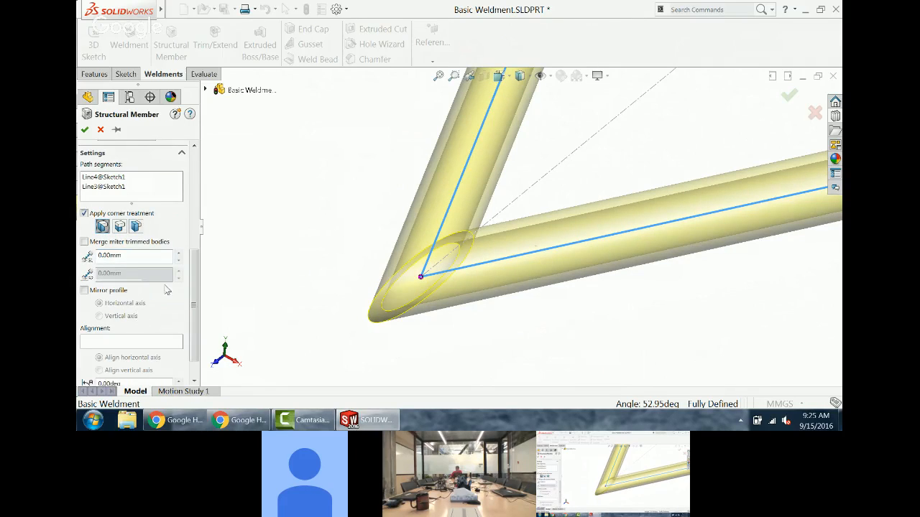
# Step: Set the gap between the connected segments in the group to 2 mm and inspect the mitered corner
pyautogui.click(147, 257)
pyautogui.write('2')
pyautogui.press('Return')
pyautogui.moveTo(392, 225); pyautogui.dragTo(406, 251, button='middle')
pyautogui.scroll(5, 691, 270)
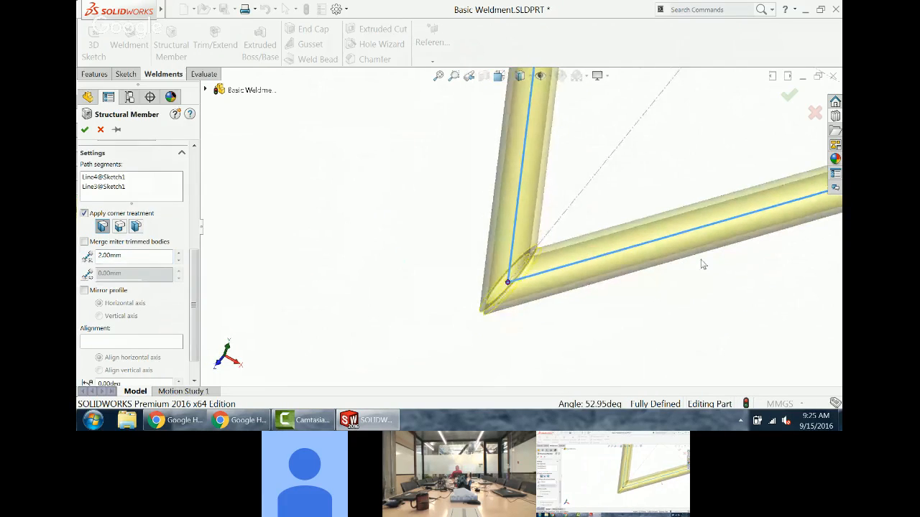
pyautogui.scroll(1, 703, 116)
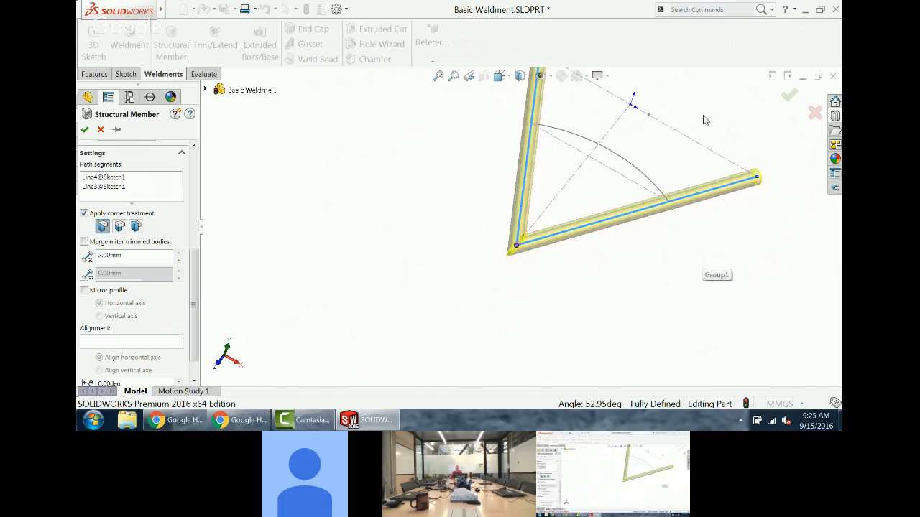
pyautogui.scroll(1, 700, 119)
pyautogui.scroll(2, 672, 133)
pyautogui.scroll(-1, 656, 135)
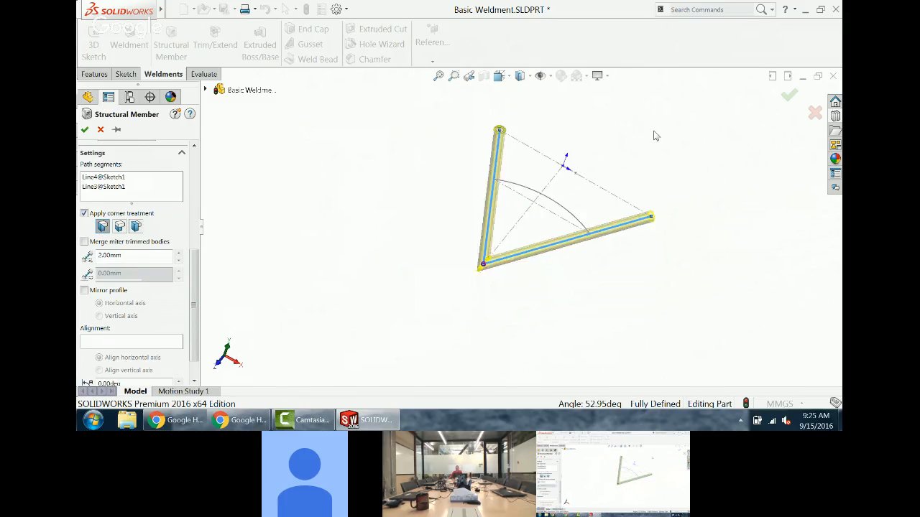
pyautogui.scroll(-2, 651, 144)
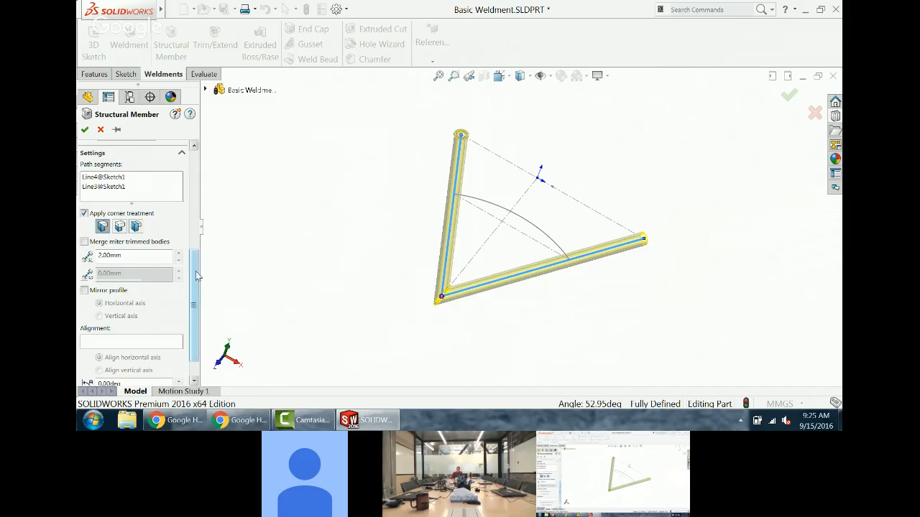
# Step: Add a new group with the sketch arc as its path segment and accept the structural member
pyautogui.moveTo(197, 276); pyautogui.dragTo(207, 214)
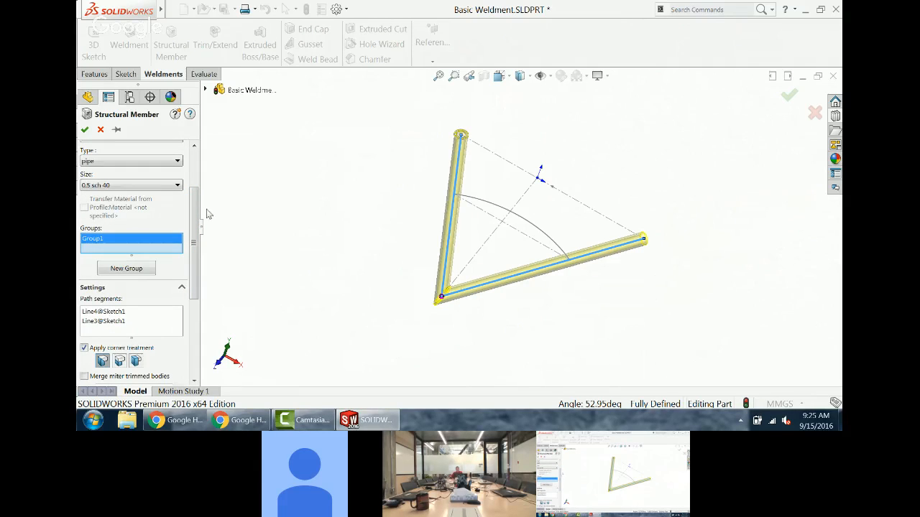
pyautogui.click(135, 271)
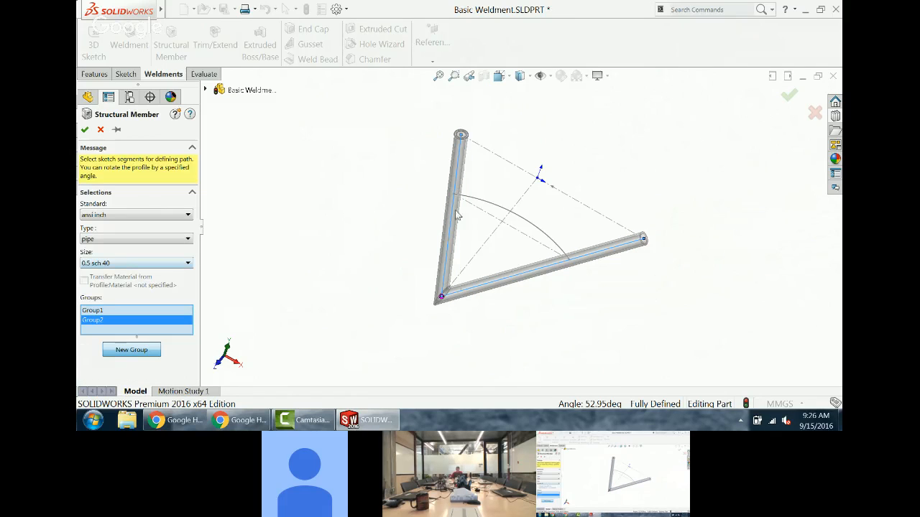
pyautogui.click(480, 207)
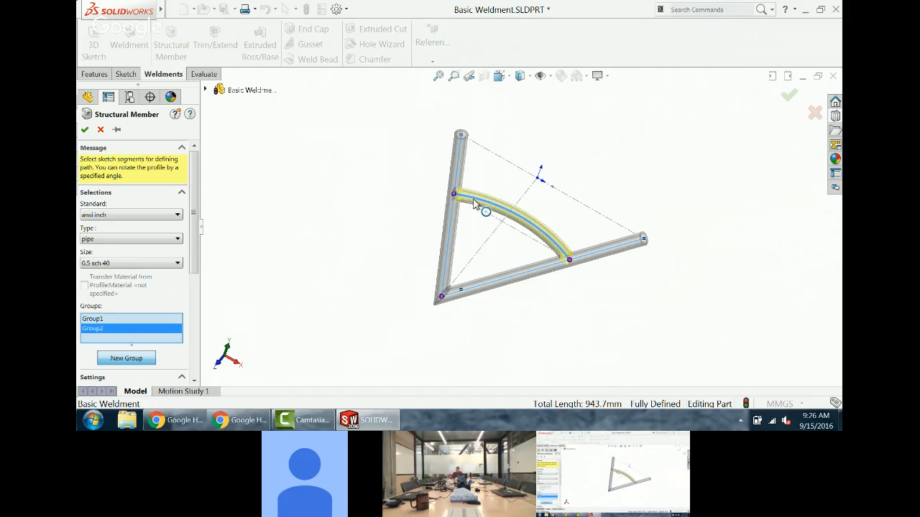
pyautogui.scroll(5, 475, 204)
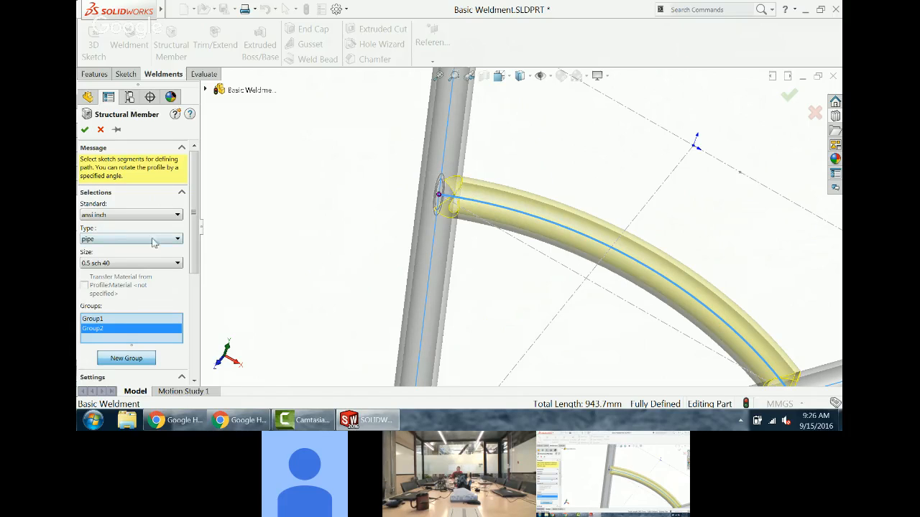
pyautogui.moveTo(462, 188); pyautogui.dragTo(460, 134, button='middle')
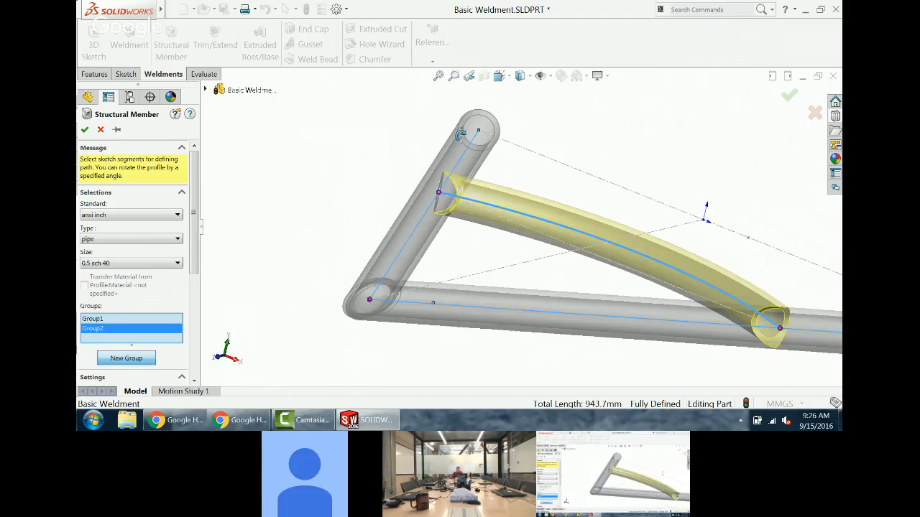
pyautogui.click(84, 130)
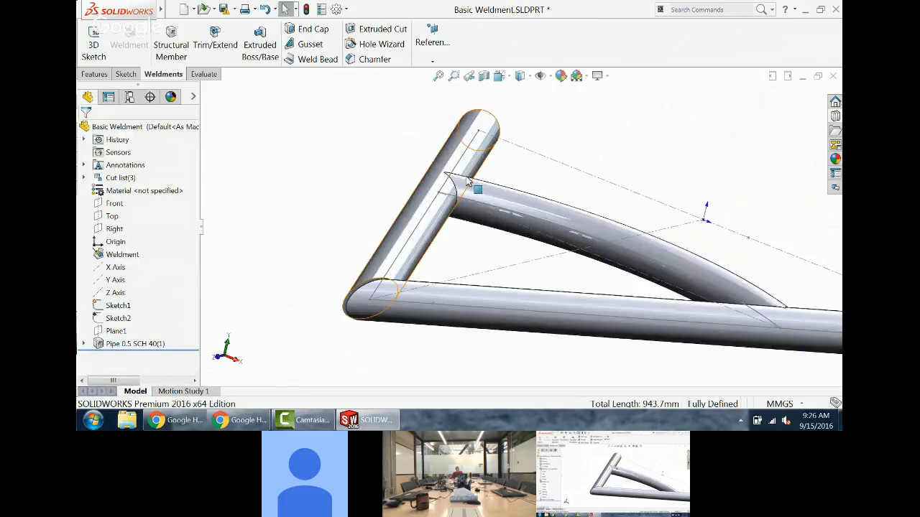
# Step: Inspect where the curved pipe meets the straight pipe and isolate the curved pipe body
pyautogui.scroll(-5, 467, 185)
pyautogui.click(474, 213)
pyautogui.scroll(-2, 471, 216)
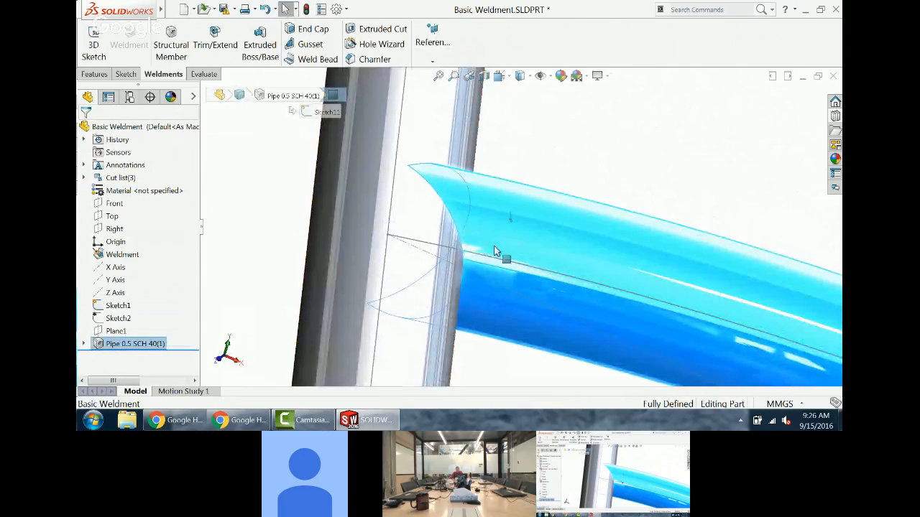
pyautogui.scroll(5, 495, 252)
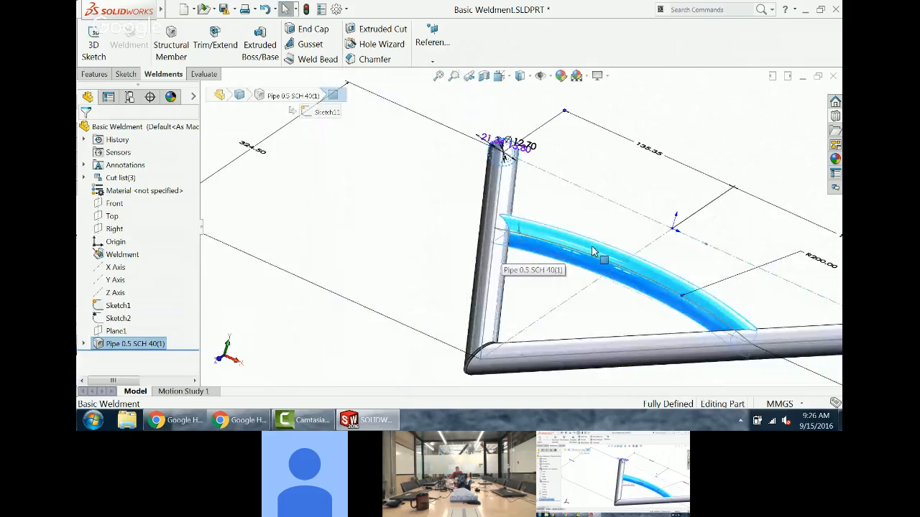
pyautogui.rightClick(593, 251)
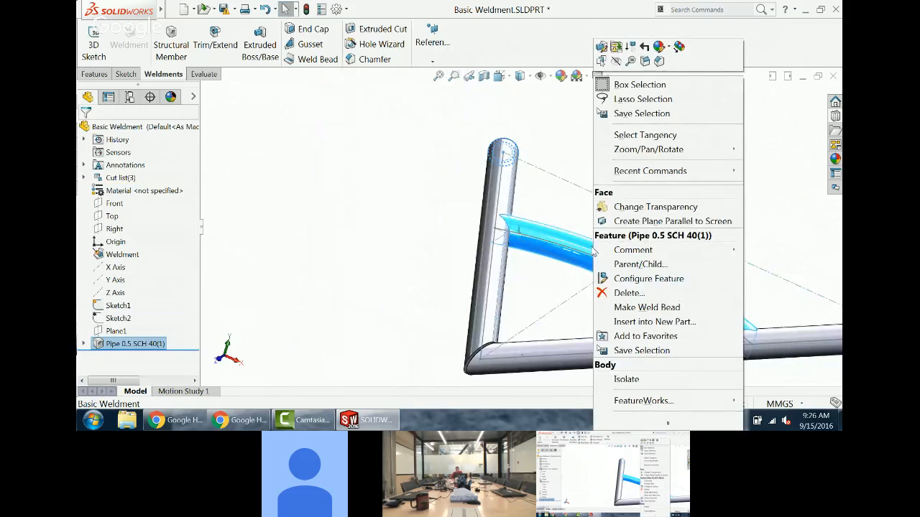
pyautogui.click(626, 378)
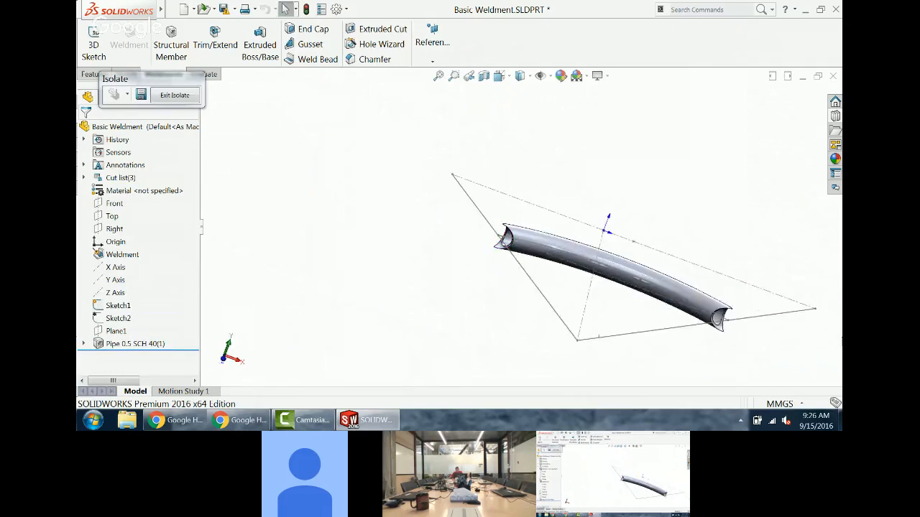
# Step: Examine the trimmed ends of the isolated curved pipe and exit the isolated view
pyautogui.scroll(-8, 726, 182)
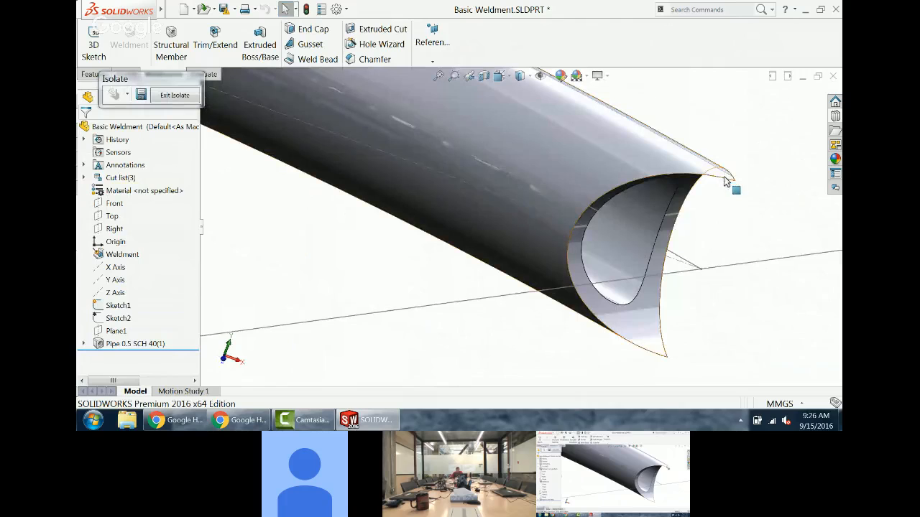
pyautogui.scroll(4, 717, 204)
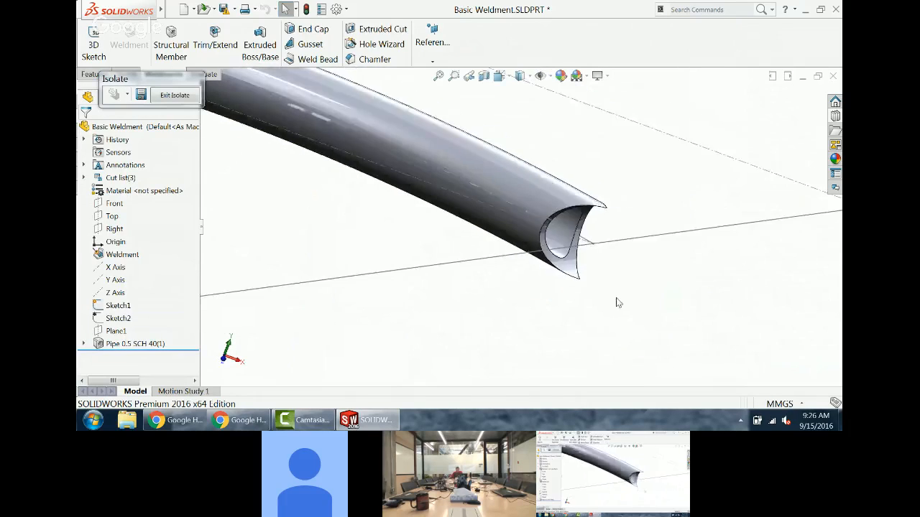
pyautogui.scroll(6, 616, 299)
pyautogui.moveTo(420, 237); pyautogui.dragTo(401, 244, button='middle')
pyautogui.scroll(1, 419, 199)
pyautogui.scroll(-2, 420, 198)
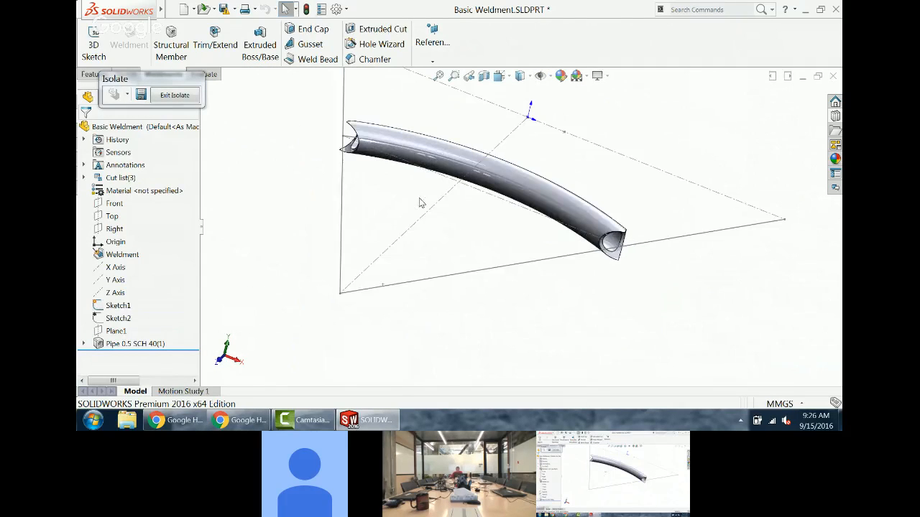
pyautogui.scroll(1, 424, 198)
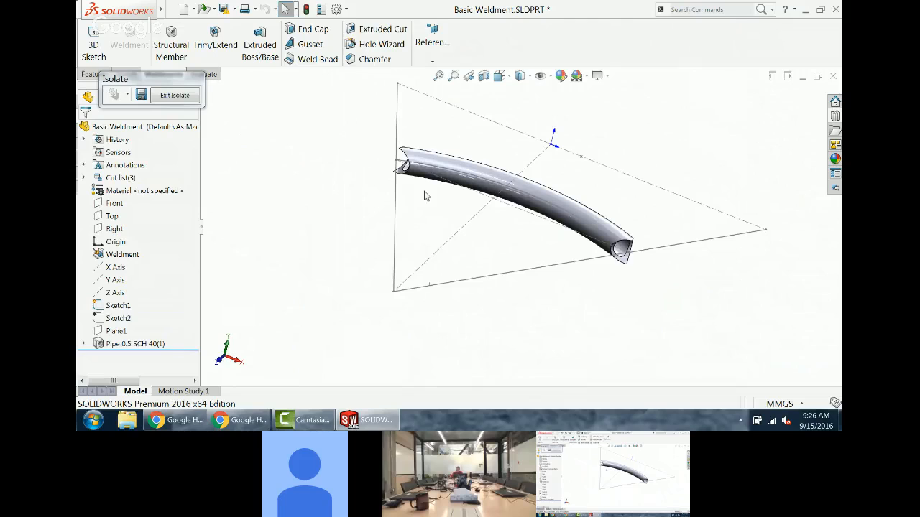
pyautogui.click(175, 95)
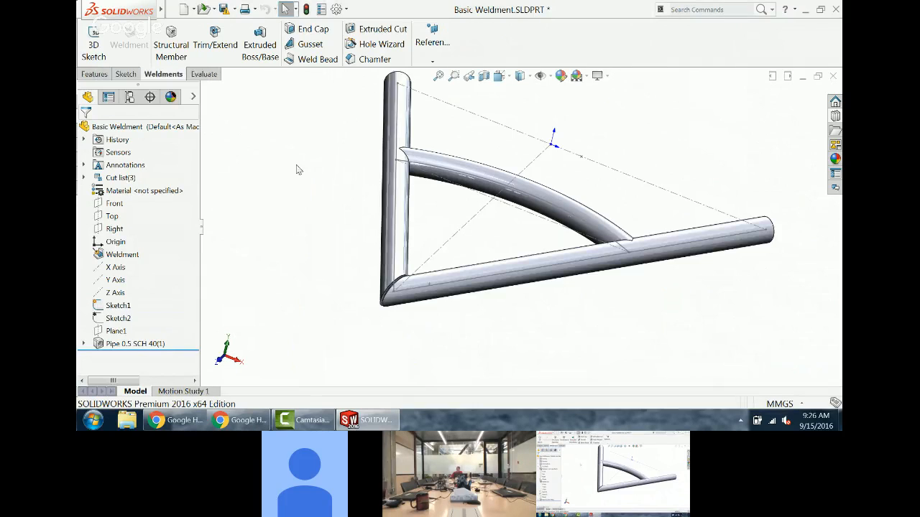
# Step: Edit the pipe structural member, set Group2's gap between different group segments to 2 mm, and inspect the curved pipe's joints
pyautogui.click(129, 343)
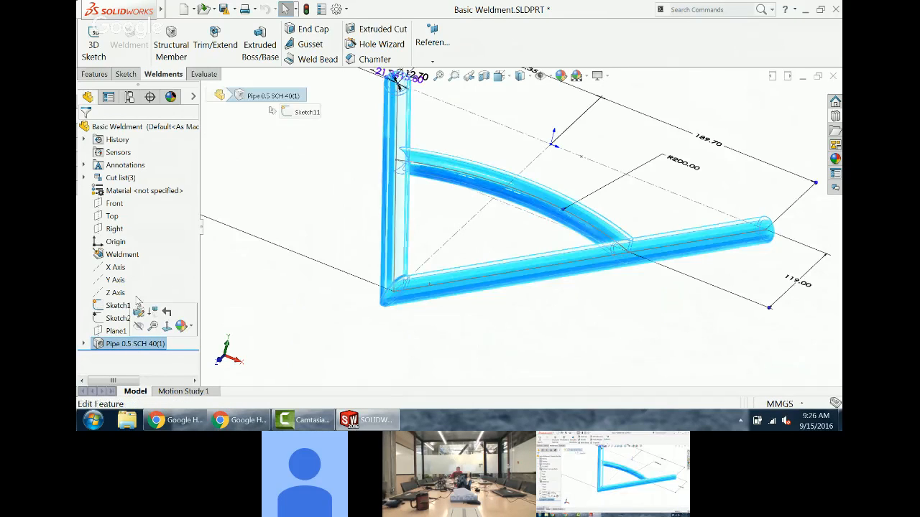
pyautogui.click(139, 312)
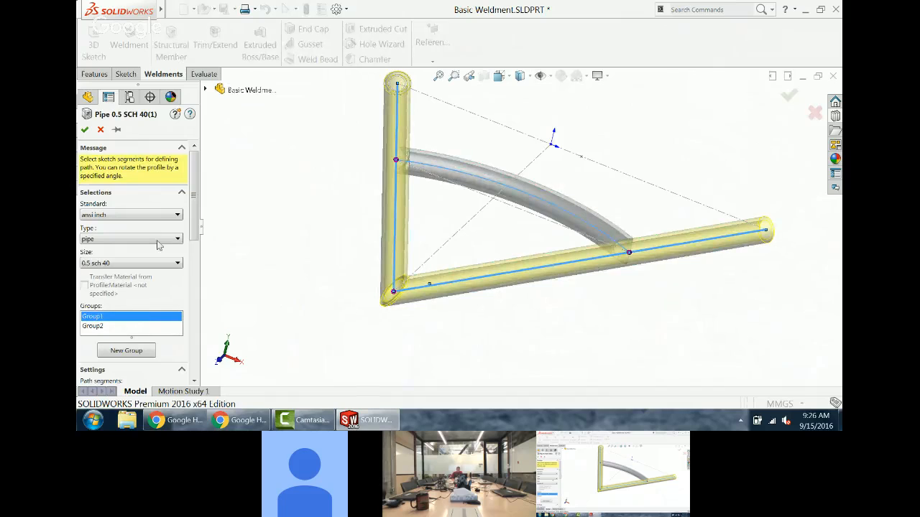
pyautogui.scroll(-3, 150, 257)
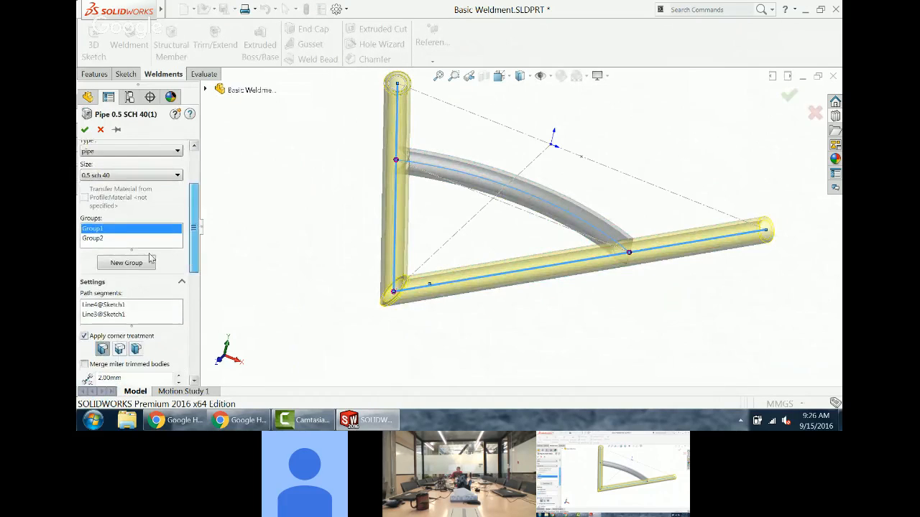
pyautogui.click(94, 238)
pyautogui.moveTo(196, 214); pyautogui.dragTo(196, 279)
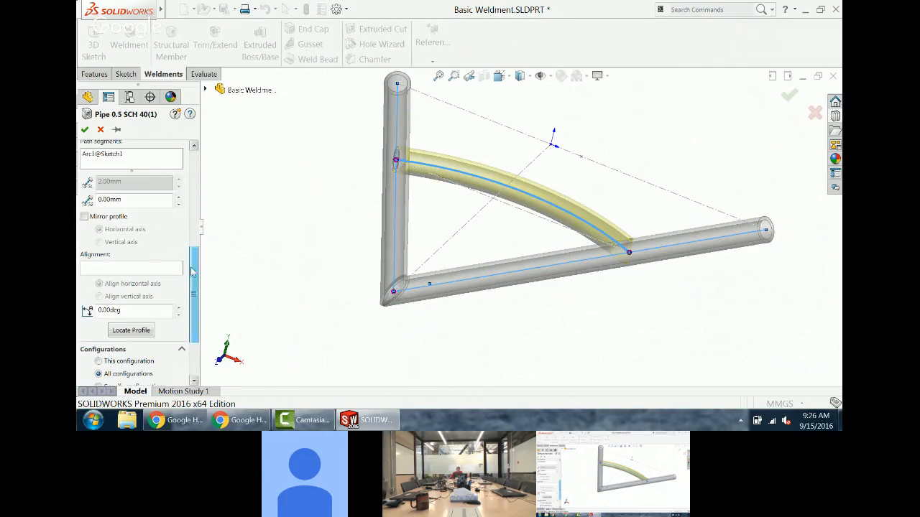
pyautogui.doubleClick(126, 200)
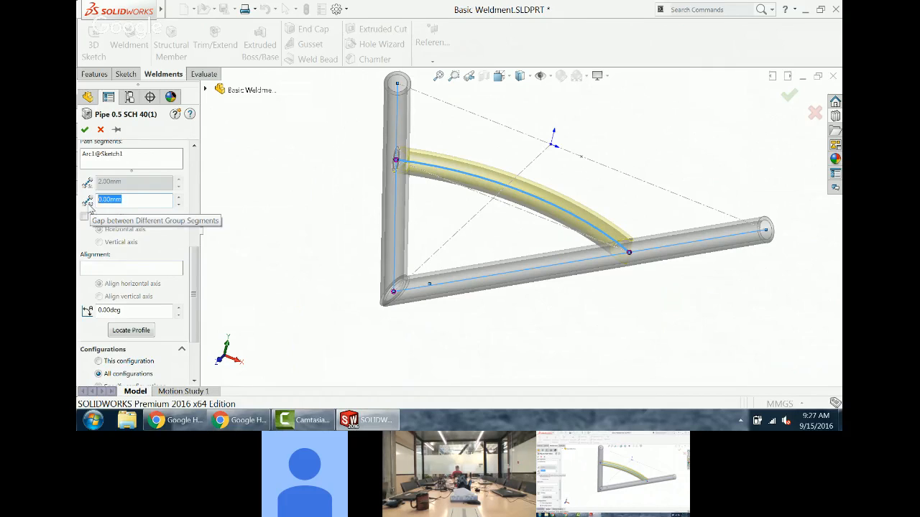
pyautogui.write('2')
pyautogui.press('Return')
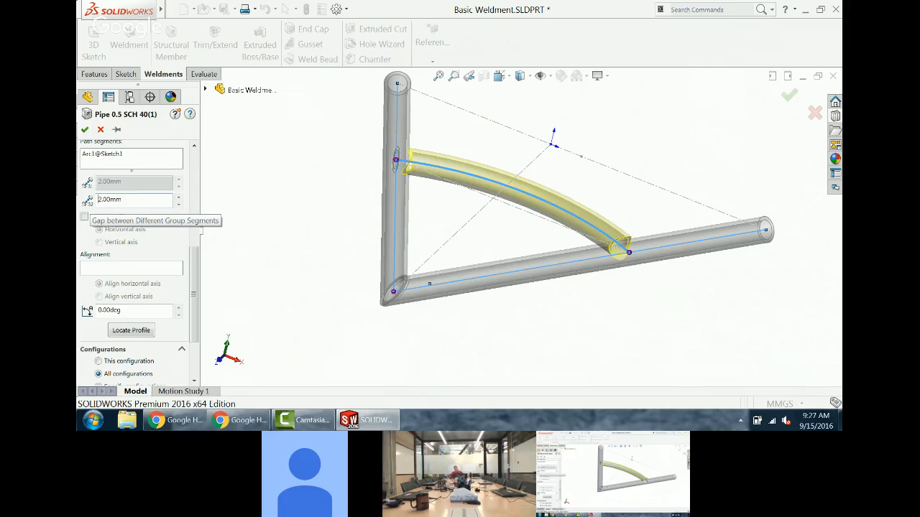
pyautogui.click(84, 130)
pyautogui.moveTo(341, 193); pyautogui.dragTo(495, 199, button='middle')
pyautogui.scroll(-3, 455, 194)
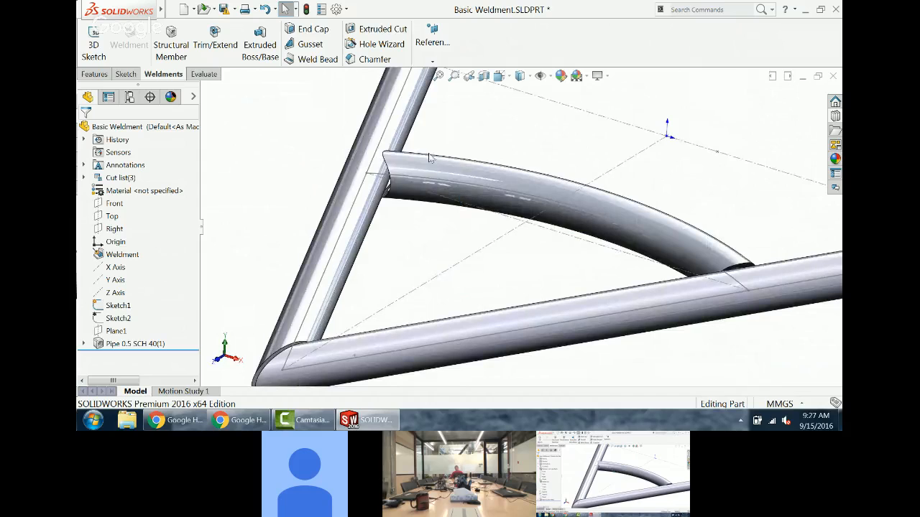
pyautogui.scroll(3, 454, 194)
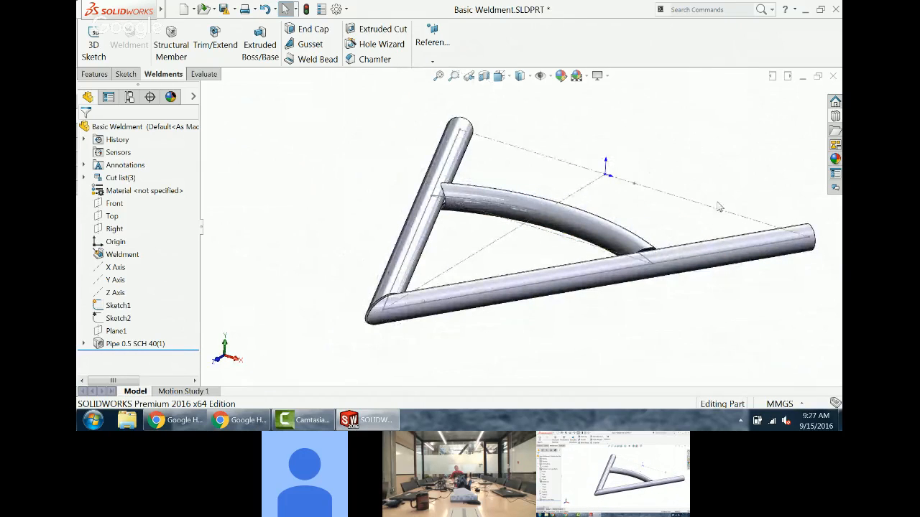
pyautogui.scroll(1, 755, 224)
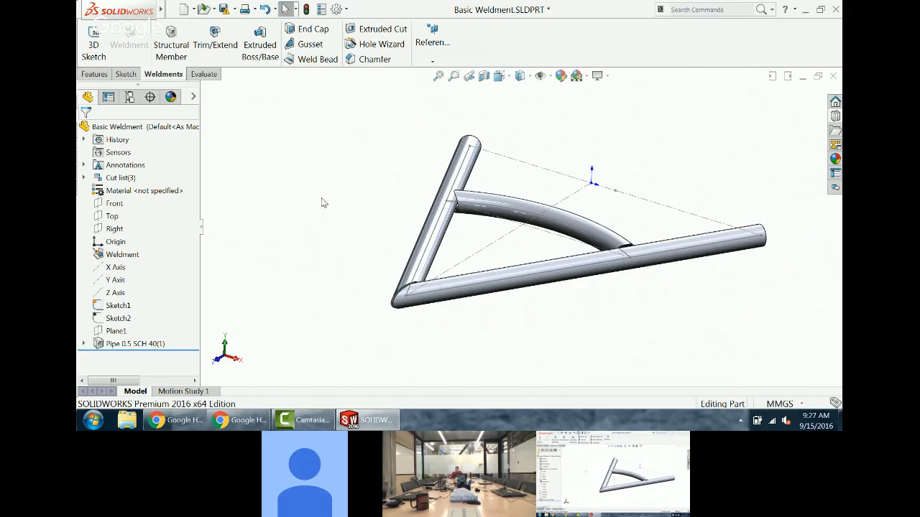
# Step: Extrude Sketch2 at the mitered pipe corner as a 10 mm Mid Plane boss without merging the result
pyautogui.click(101, 318)
pyautogui.moveTo(425, 235); pyautogui.dragTo(402, 230, button='middle')
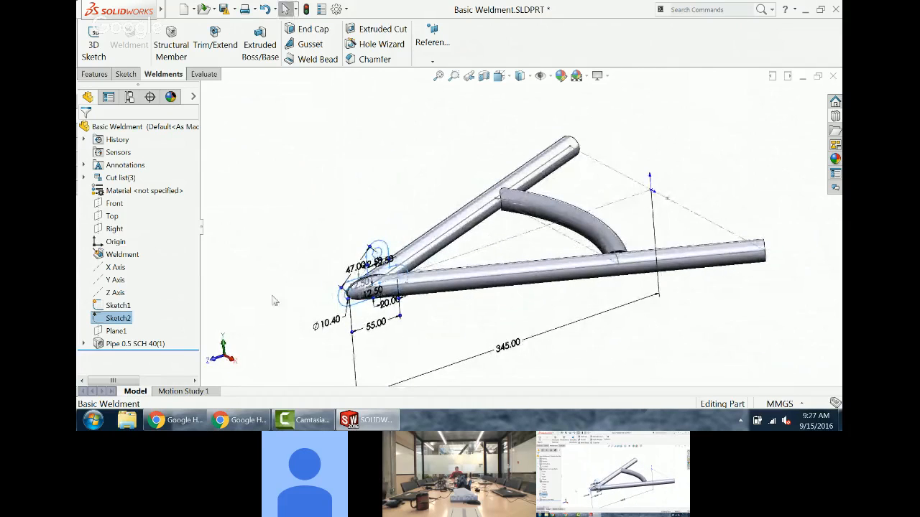
pyautogui.click(97, 74)
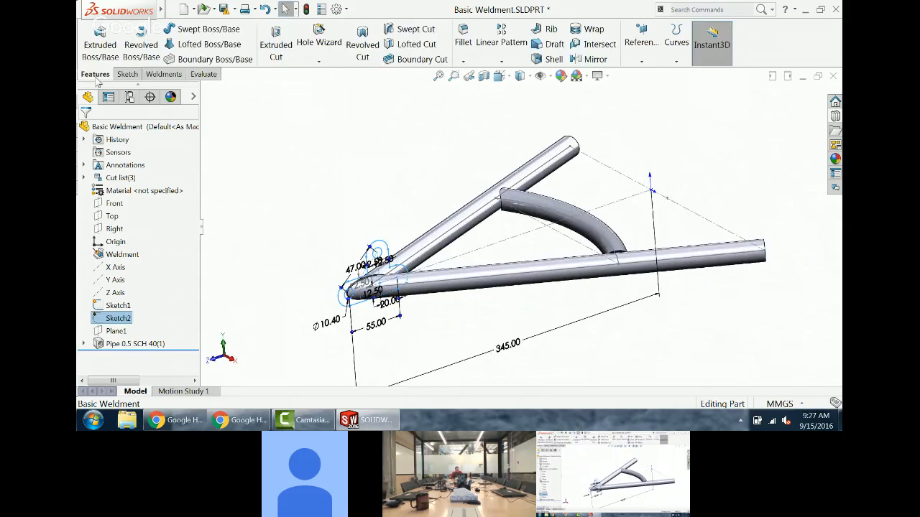
pyautogui.click(104, 47)
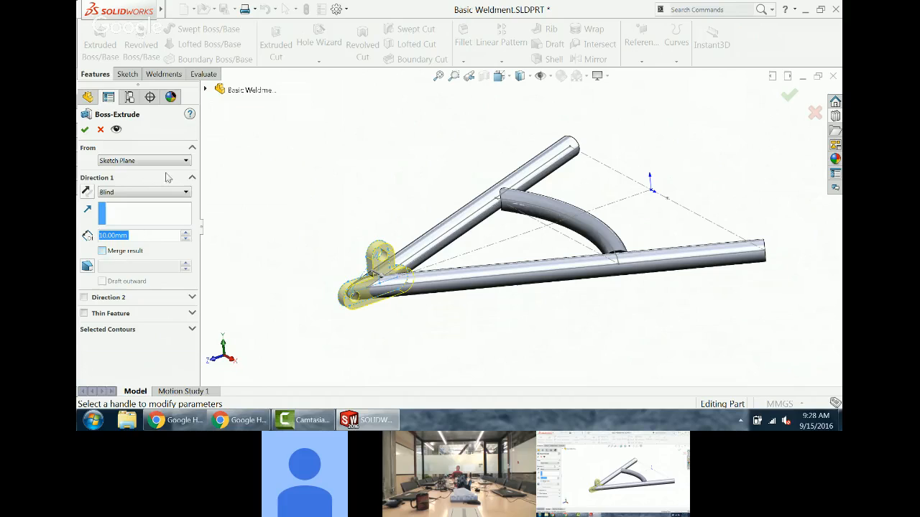
pyautogui.click(206, 90)
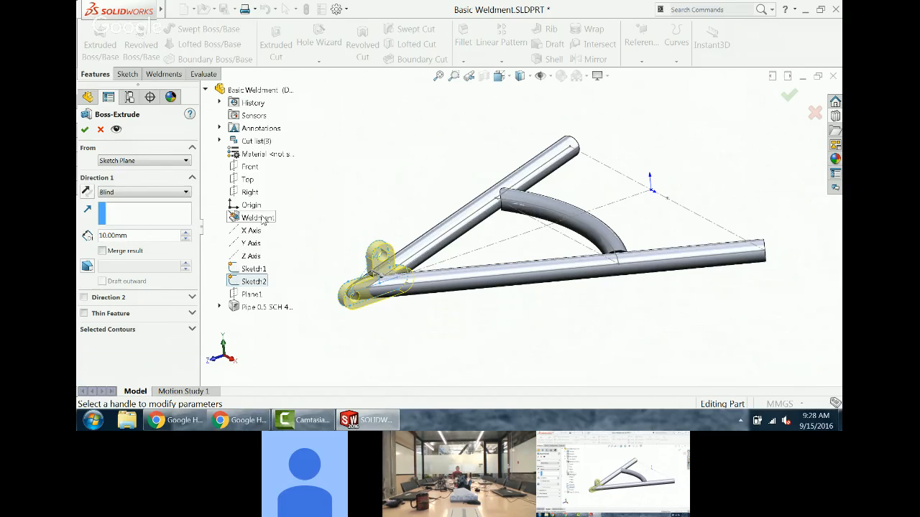
pyautogui.click(220, 141)
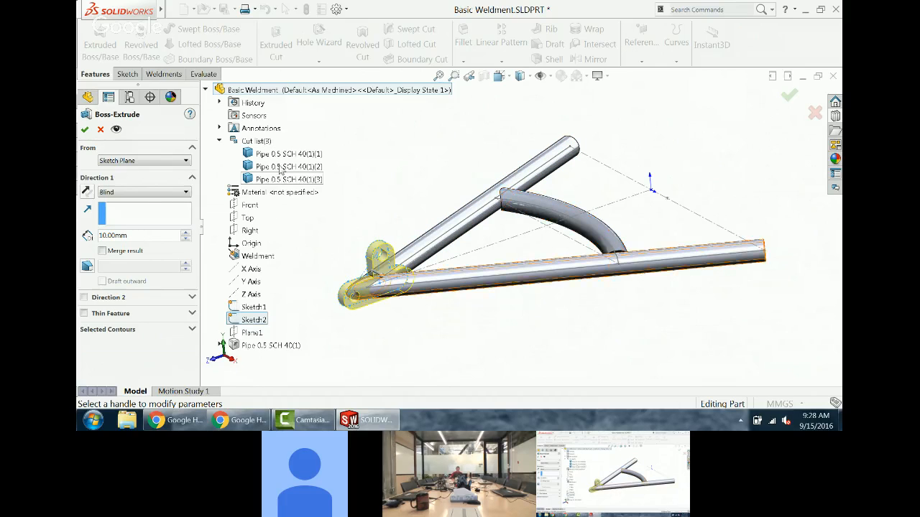
pyautogui.click(219, 141)
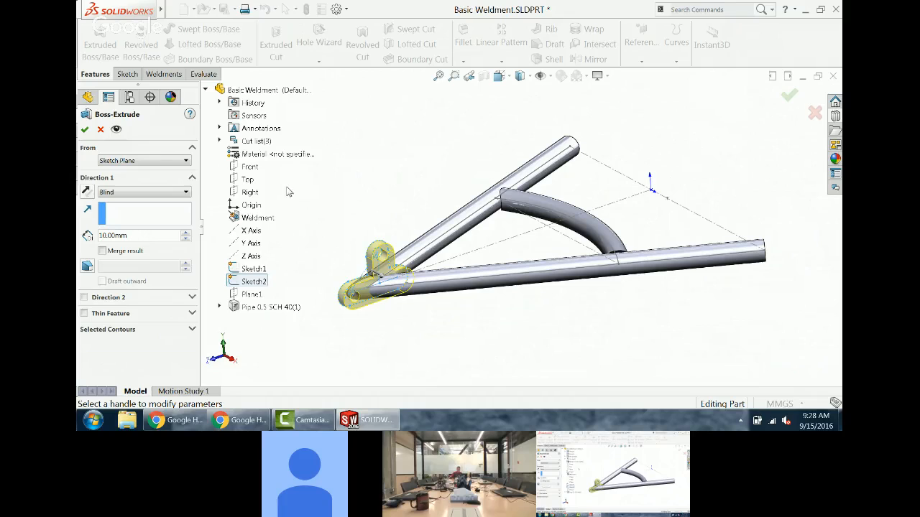
pyautogui.rightClick(402, 127)
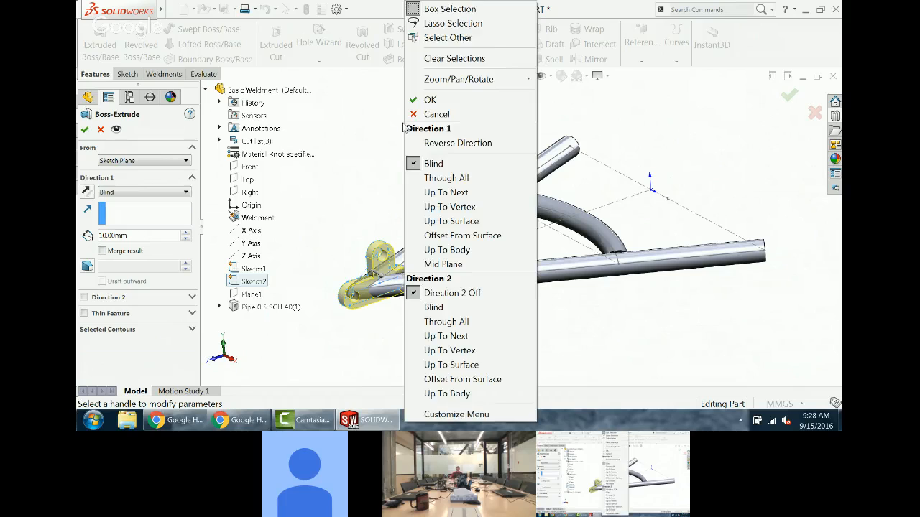
pyautogui.click(466, 269)
pyautogui.moveTo(467, 268); pyautogui.dragTo(486, 271, button='middle')
pyautogui.rightClick(475, 258)
# Step: Examine how the extruded bracket meets the two straight pipes at the corner
pyautogui.scroll(-5, 464, 283)
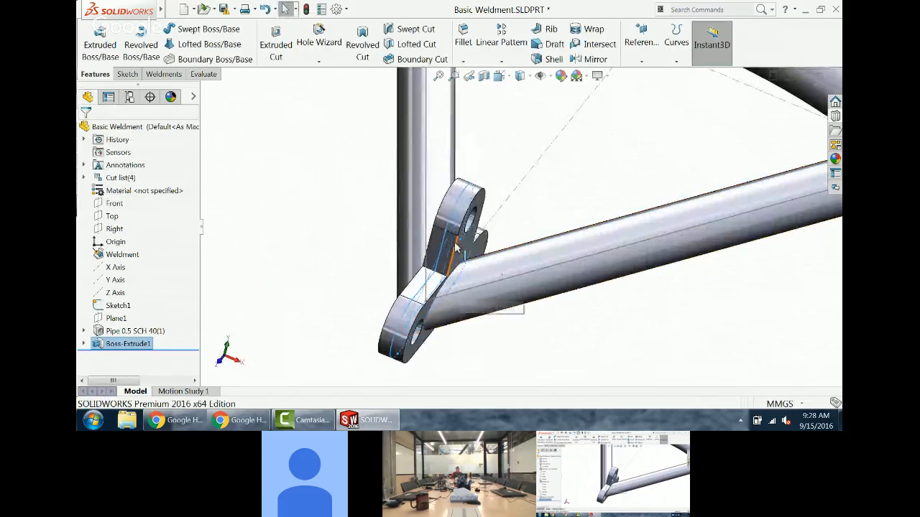
pyautogui.click(463, 263)
pyautogui.scroll(-5, 475, 259)
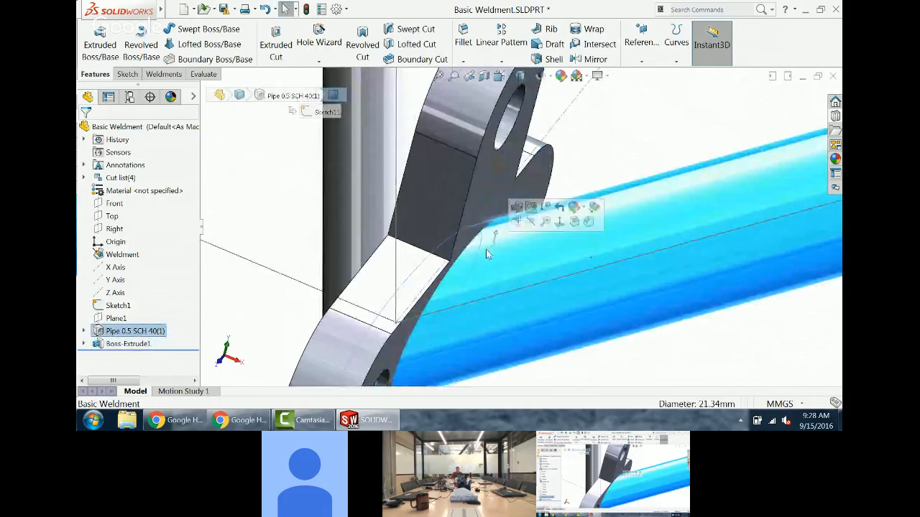
pyautogui.moveTo(486, 249); pyautogui.dragTo(487, 164, button='middle')
pyautogui.click(439, 184)
pyautogui.scroll(5, 444, 187)
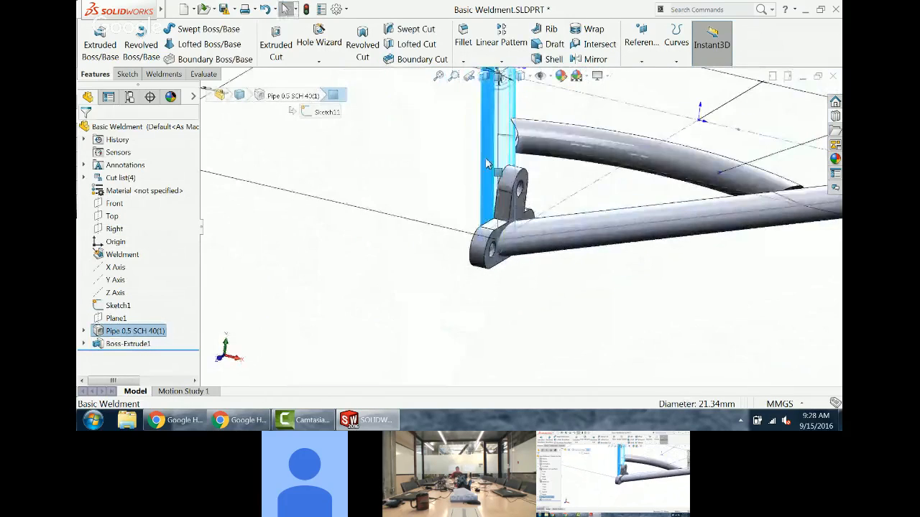
pyautogui.scroll(5, 487, 164)
pyautogui.scroll(-3, 492, 161)
pyautogui.click(404, 203)
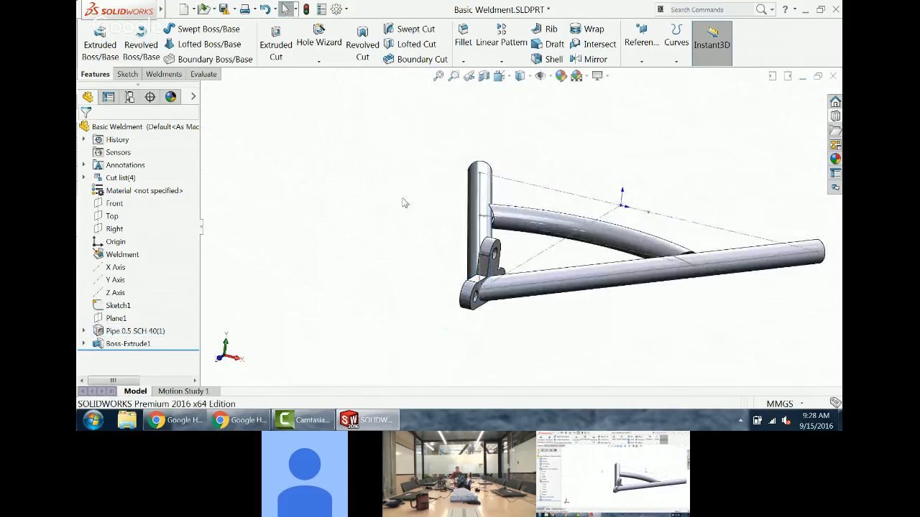
pyautogui.moveTo(763, 244); pyautogui.dragTo(733, 234, button='middle')
pyautogui.scroll(-3, 733, 233)
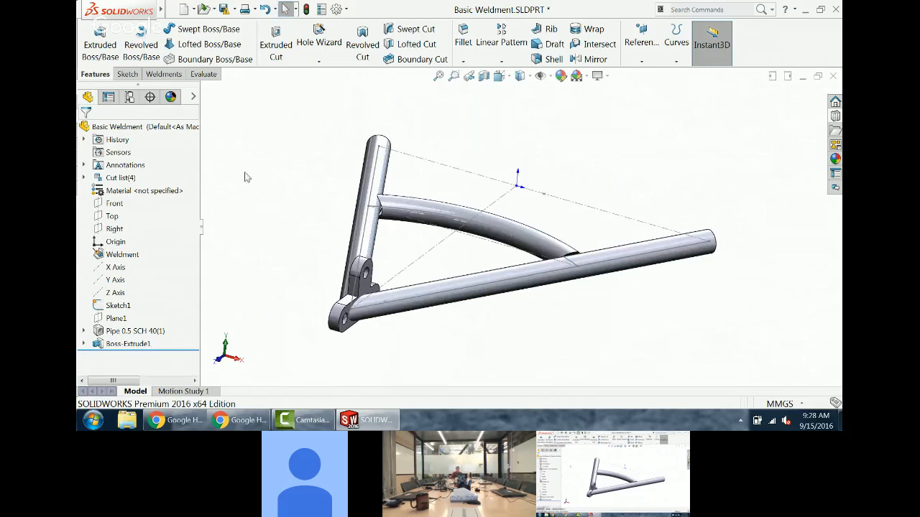
# Step: Expand the extrusion and the cut list, and turn on automatic updating for the cut list
pyautogui.click(84, 344)
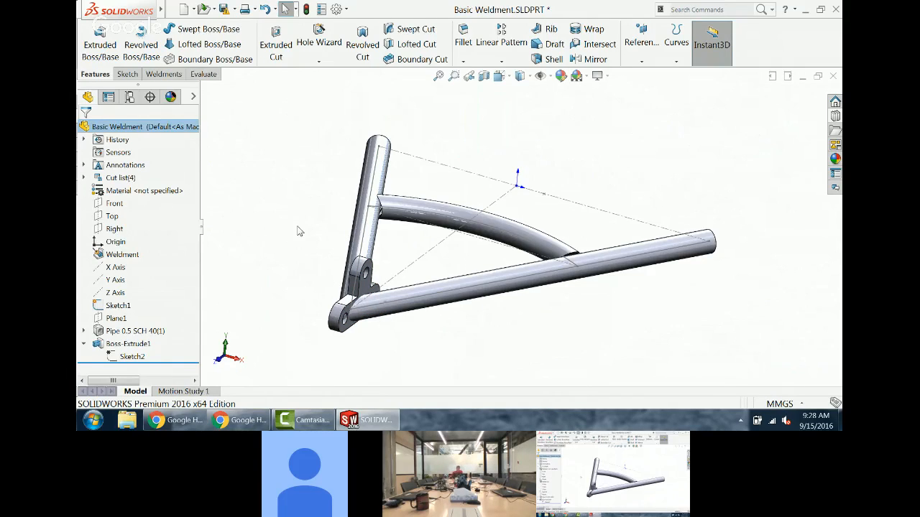
pyautogui.click(84, 177)
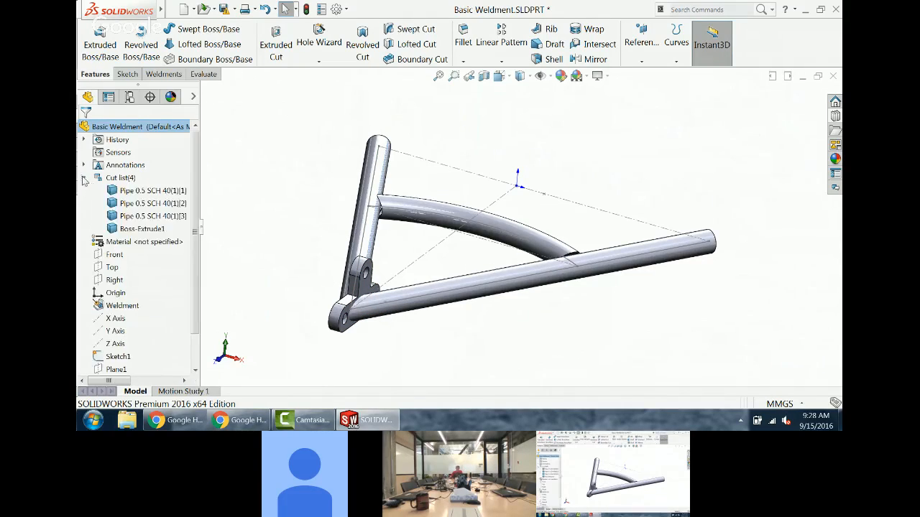
pyautogui.rightClick(121, 178)
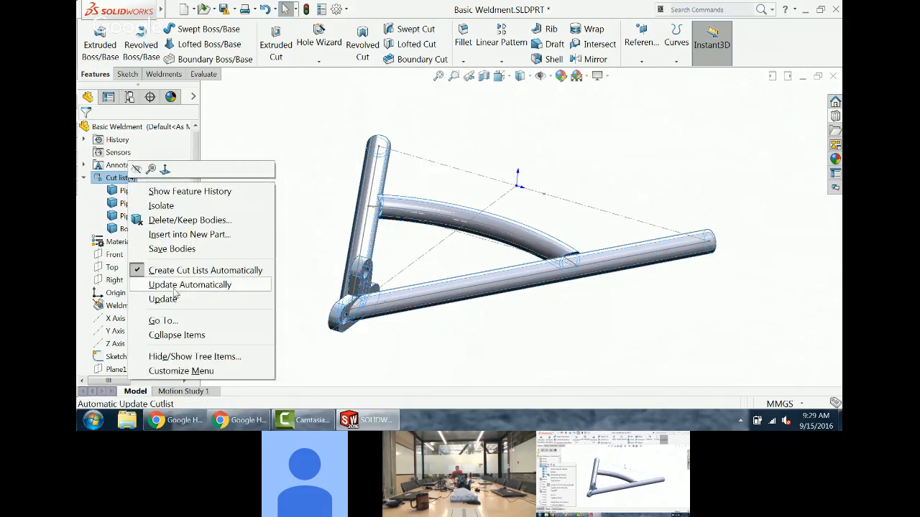
pyautogui.click(172, 296)
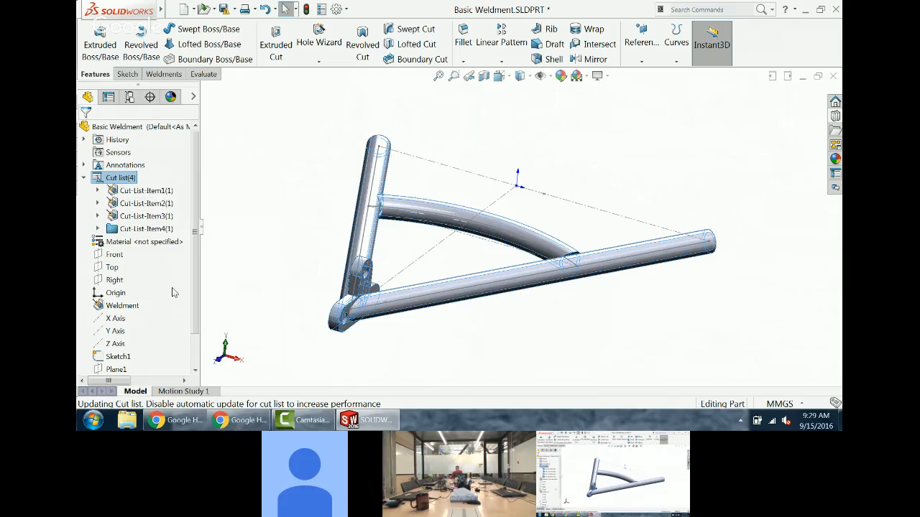
pyautogui.click(240, 228)
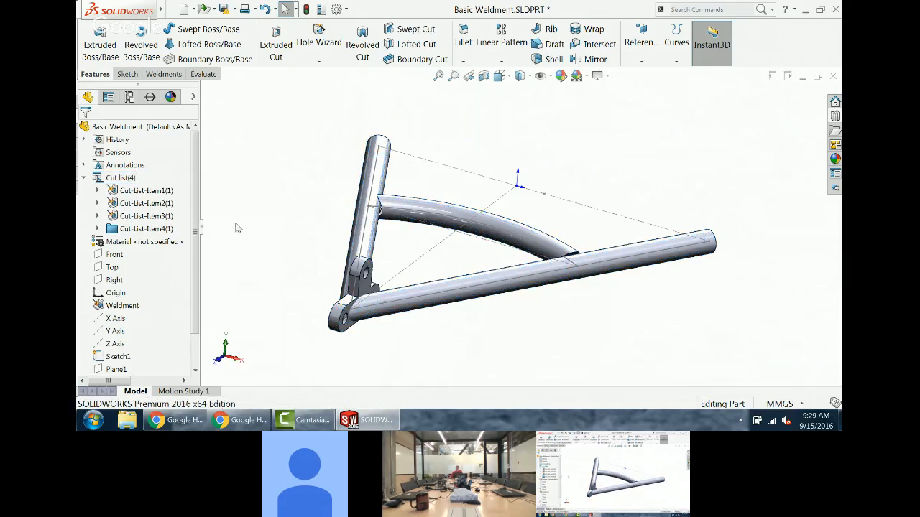
# Step: Examine which body of the frame each of the four cut-list items represents, including the extruded bracket
pyautogui.click(161, 194)
pyautogui.click(162, 205)
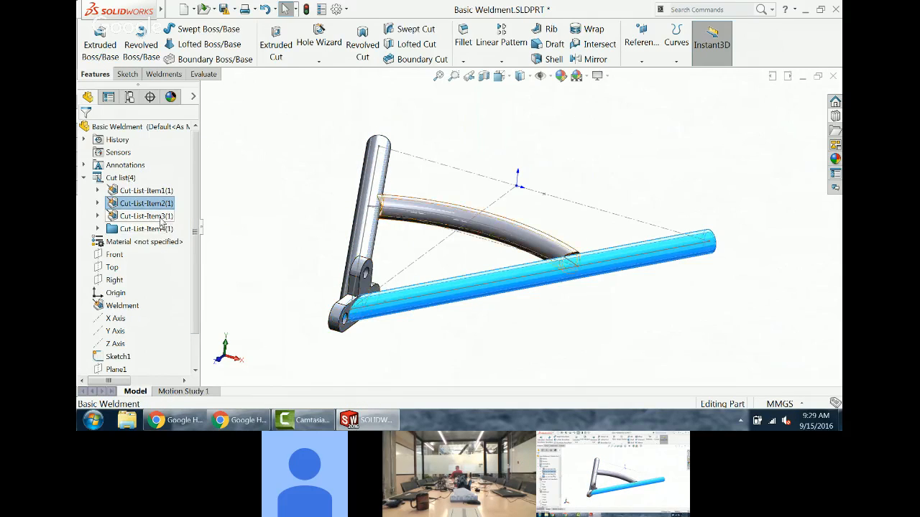
pyautogui.click(159, 217)
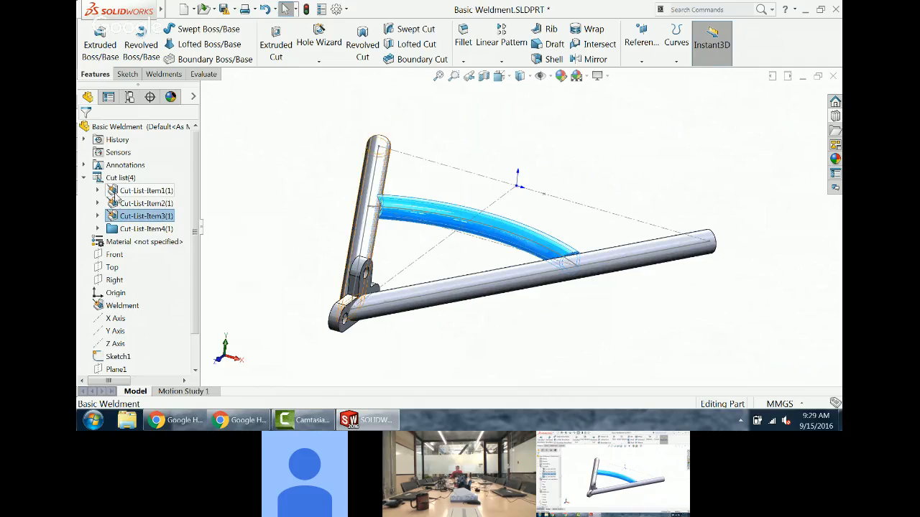
pyautogui.click(111, 204)
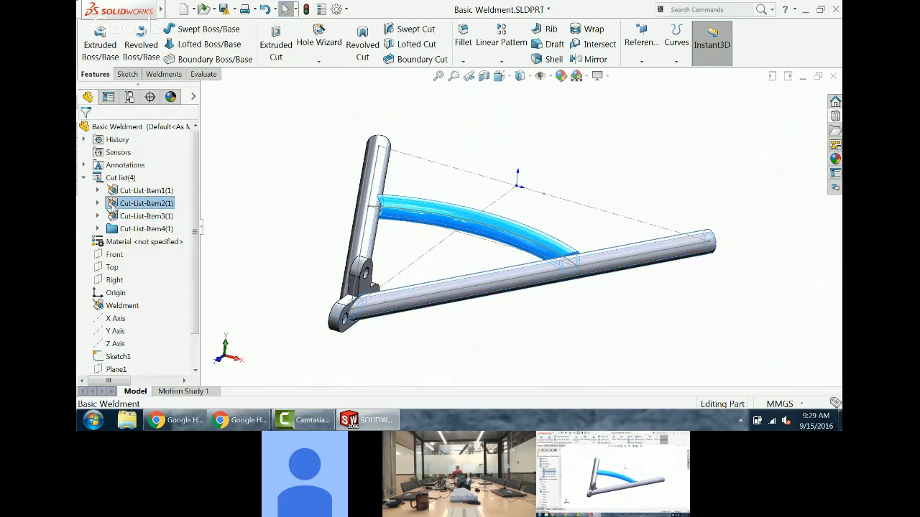
pyautogui.click(113, 192)
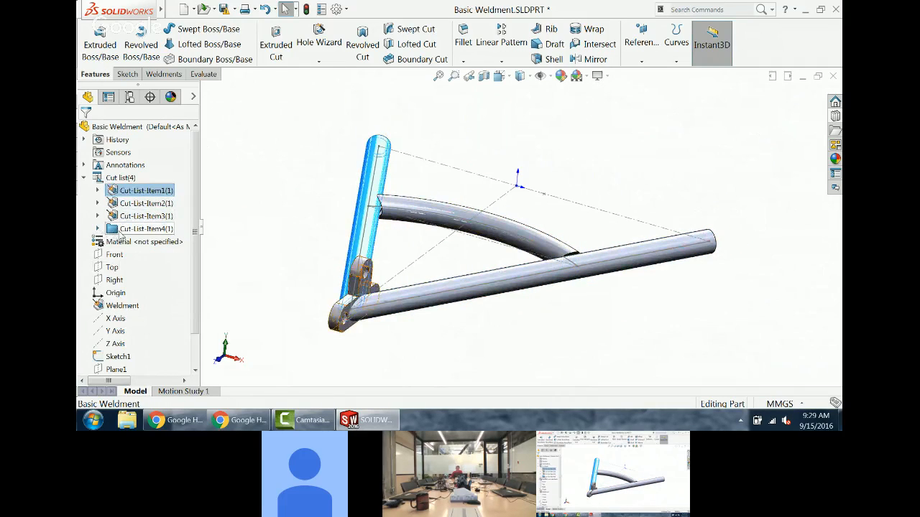
pyautogui.click(122, 230)
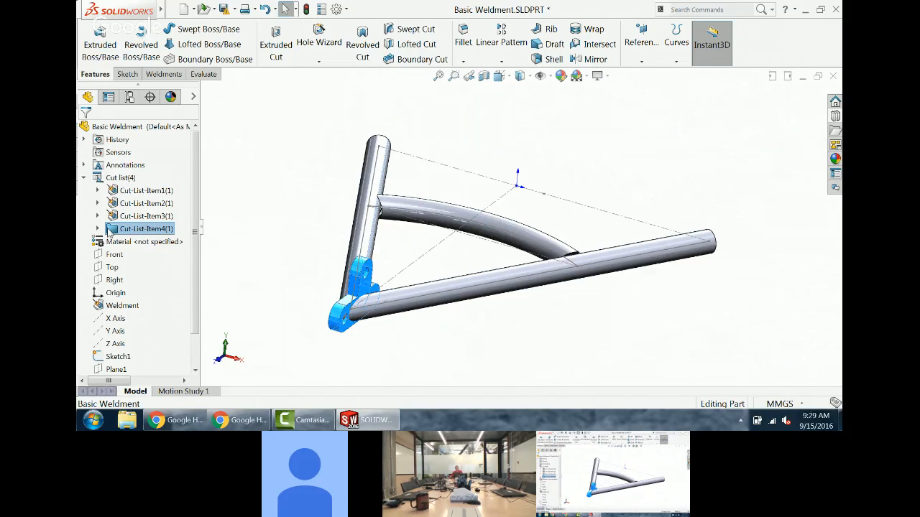
pyautogui.click(237, 172)
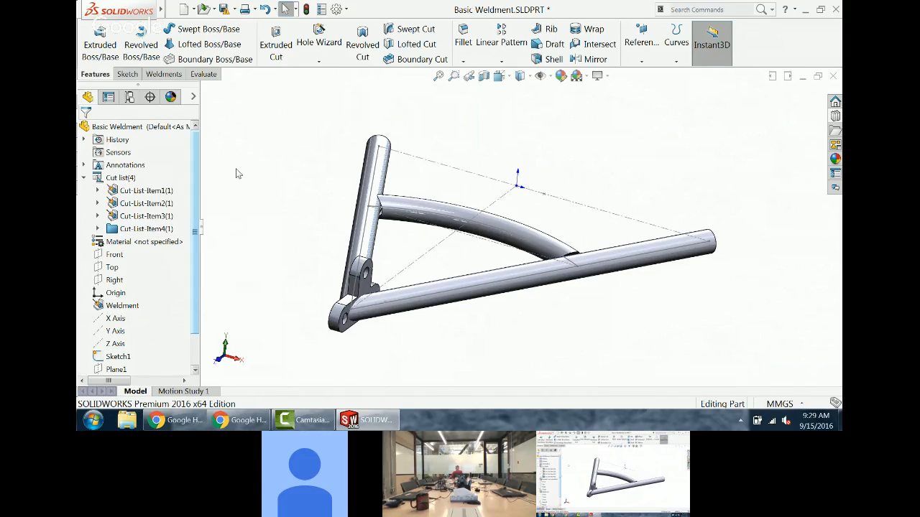
# Step: Find the Insert Part command and choose 03-02.SLDPRT as the part to insert into the weldment
pyautogui.click(726, 10)
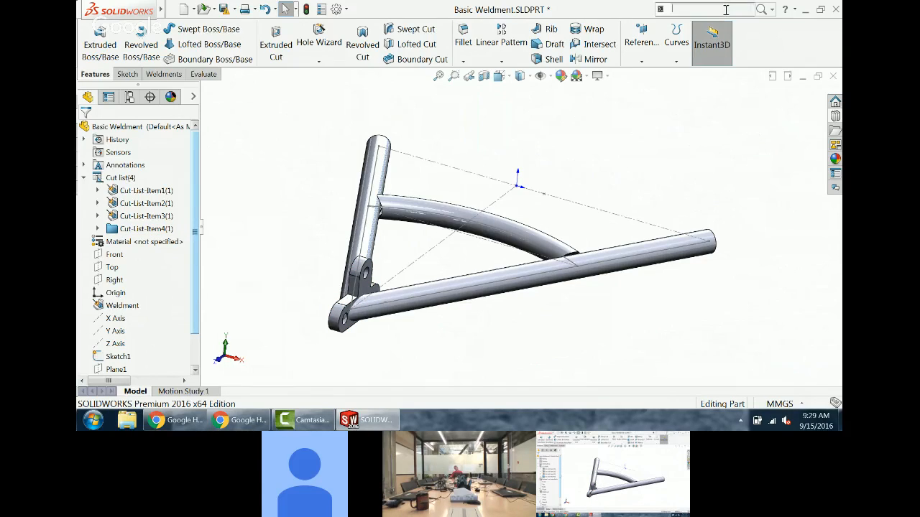
pyautogui.write('insert')
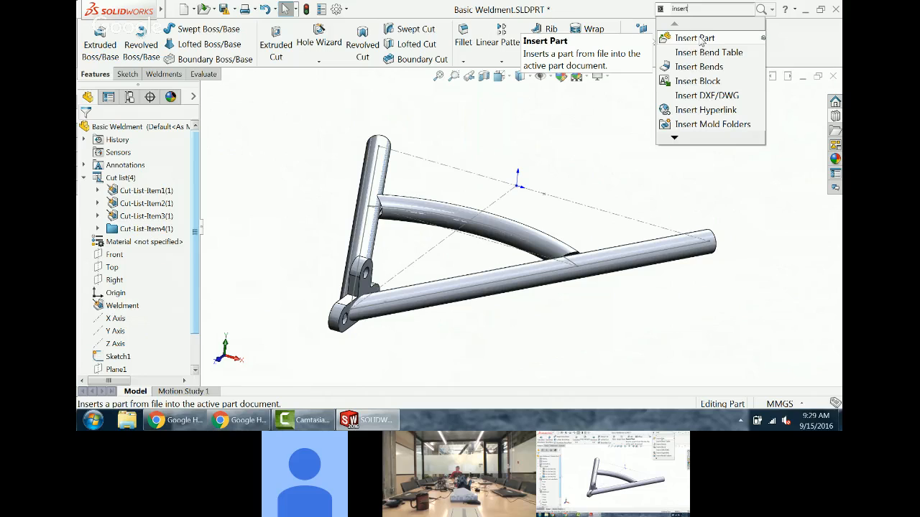
pyautogui.click(701, 41)
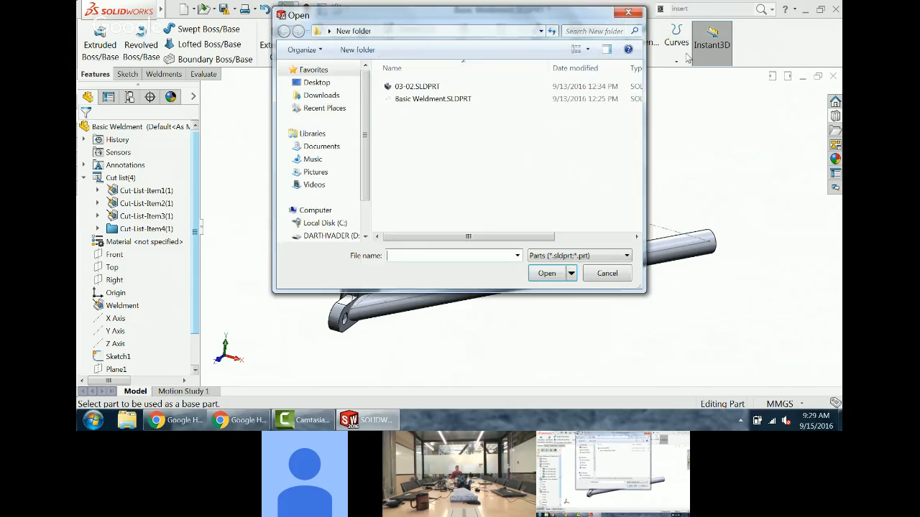
pyautogui.click(422, 87)
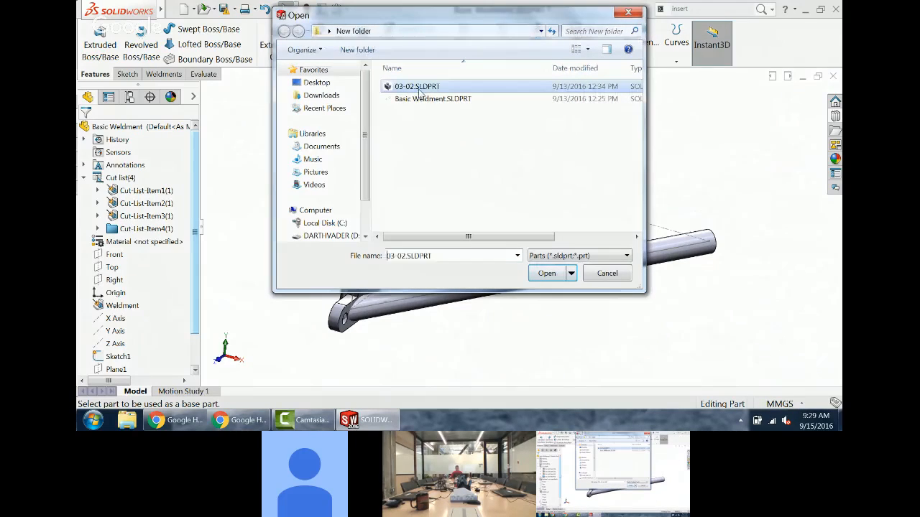
pyautogui.click(546, 273)
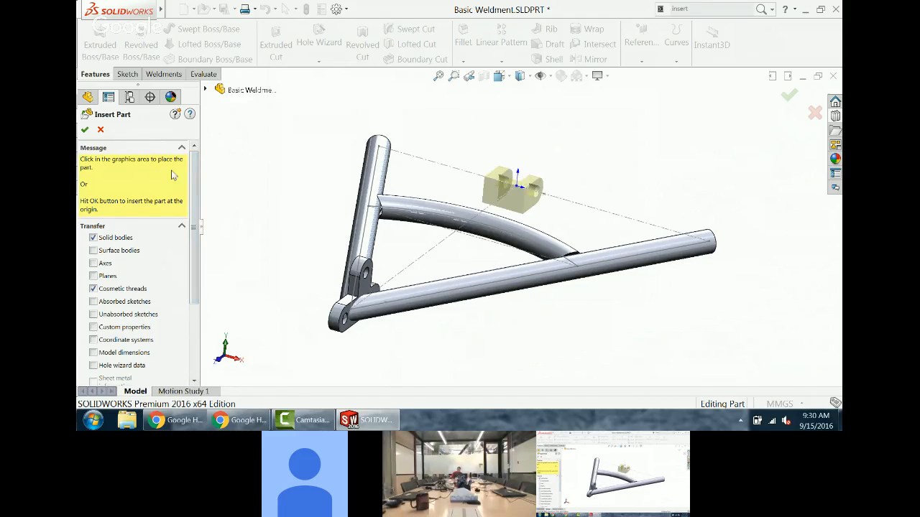
# Step: Insert the part at the origin without cosmetic threads, with its link to the original broken and Move/Copy locating kept on
pyautogui.scroll(-2, 137, 209)
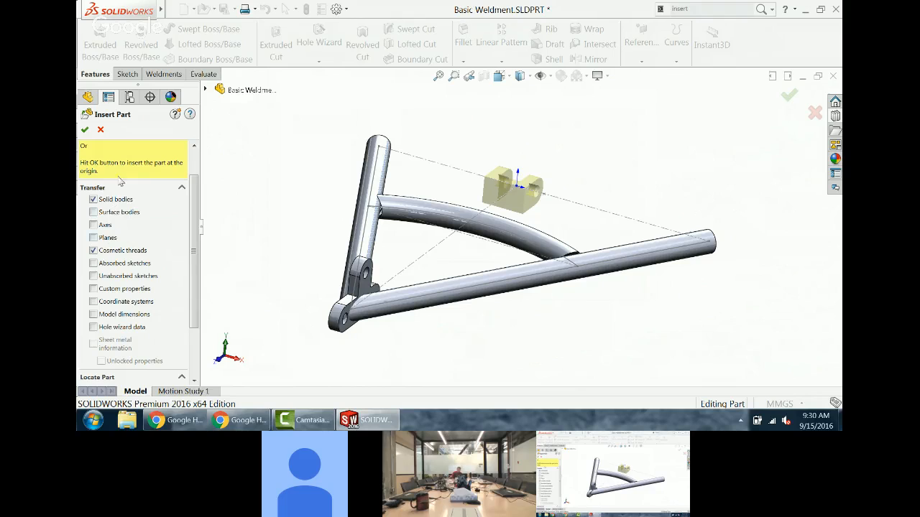
pyautogui.click(93, 250)
pyautogui.scroll(-3, 190, 191)
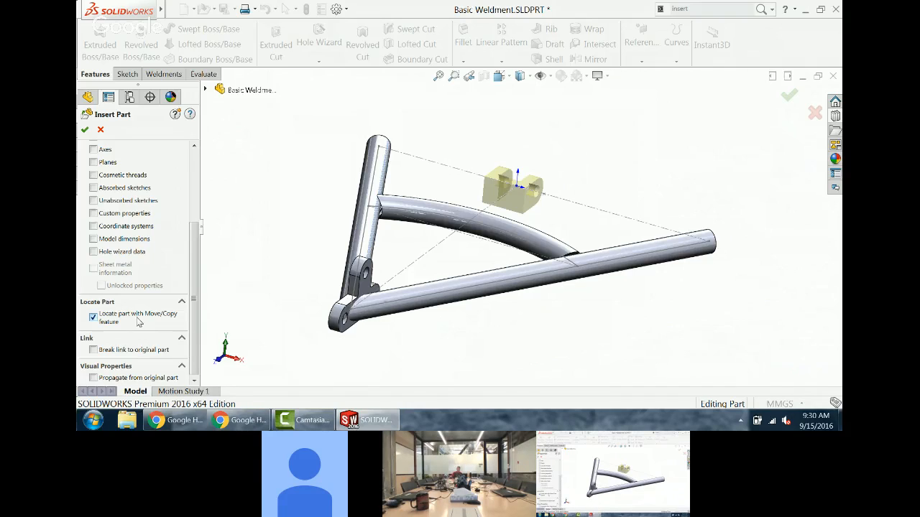
pyautogui.click(93, 350)
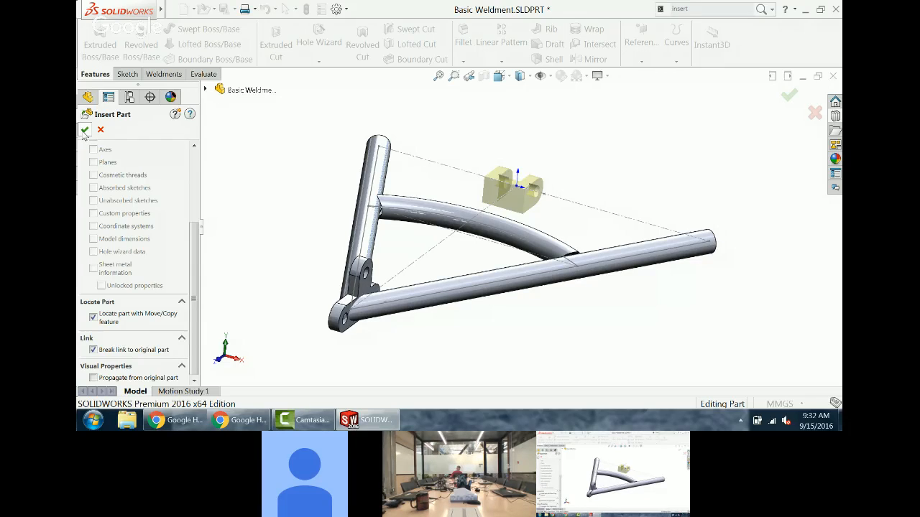
pyautogui.click(84, 130)
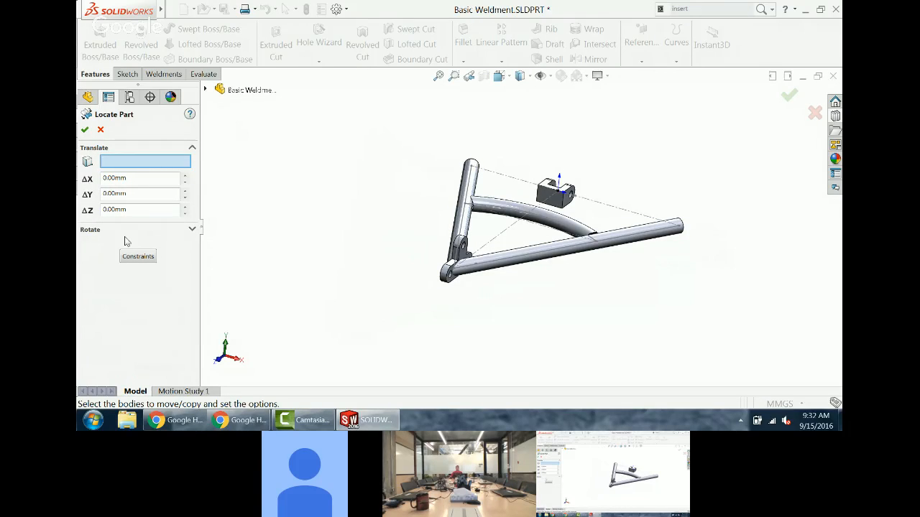
# Step: Look through the mate constraint settings for locating the inserted part and return to the translate and rotate settings
pyautogui.click(135, 257)
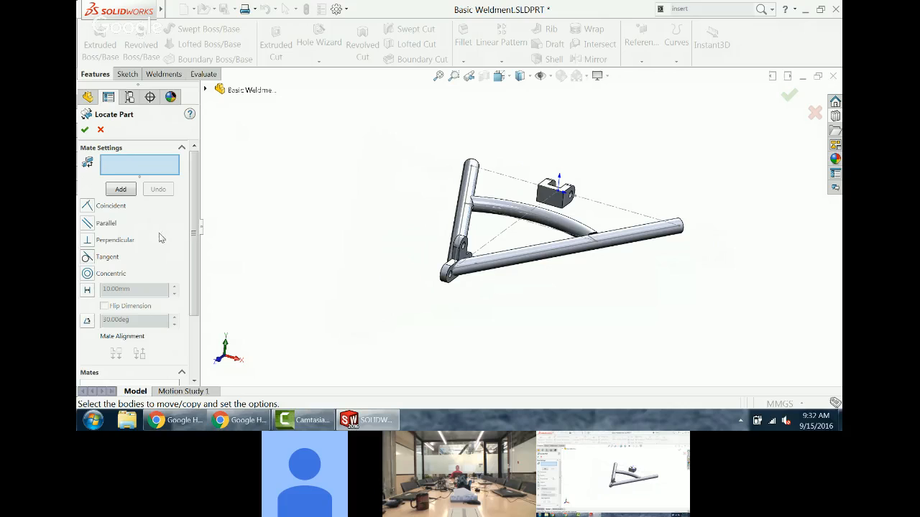
pyautogui.scroll(-3, 188, 232)
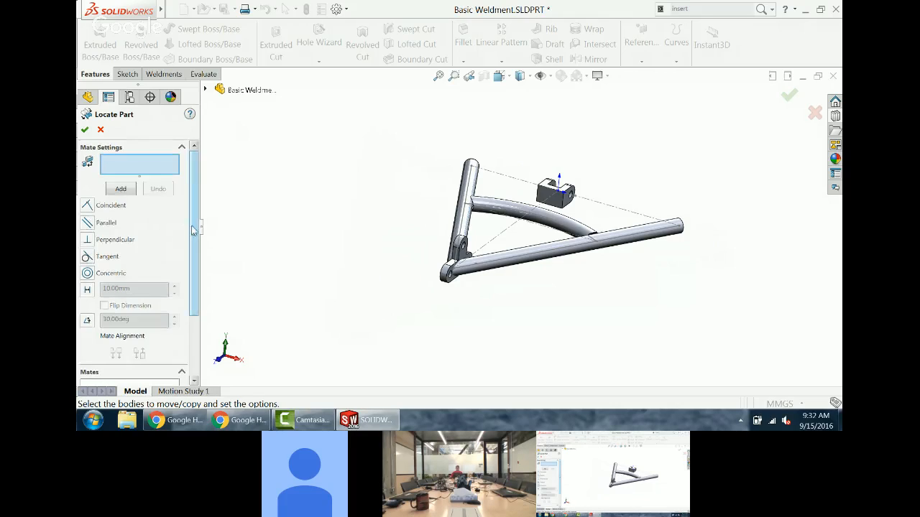
pyautogui.click(134, 375)
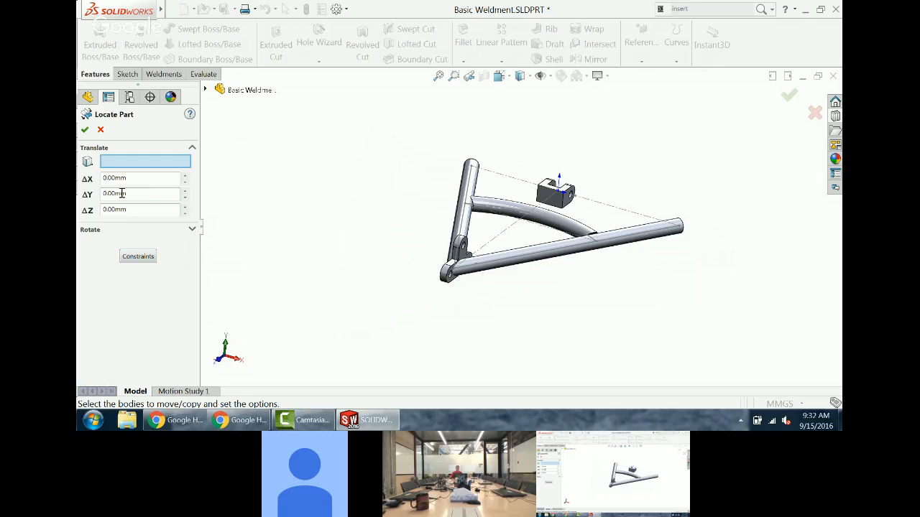
pyautogui.click(179, 230)
pyautogui.click(119, 223)
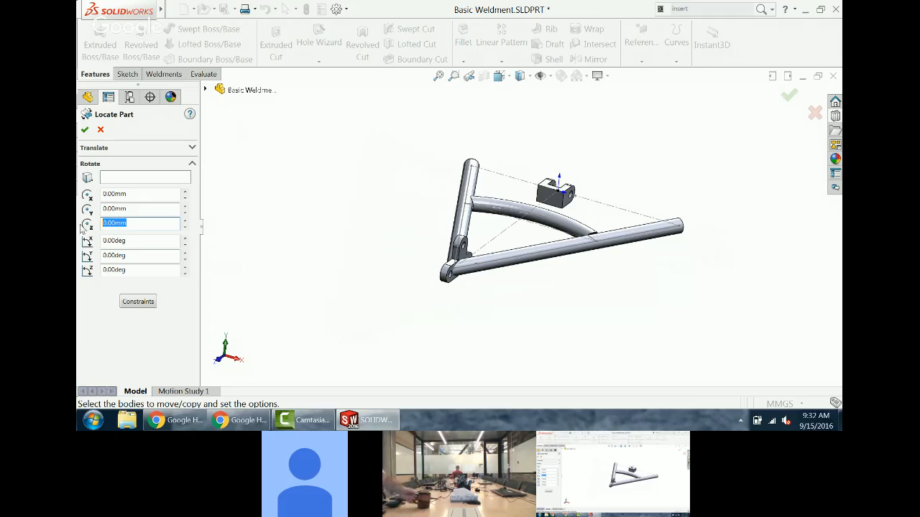
pyautogui.write('90')
pyautogui.press('Return')
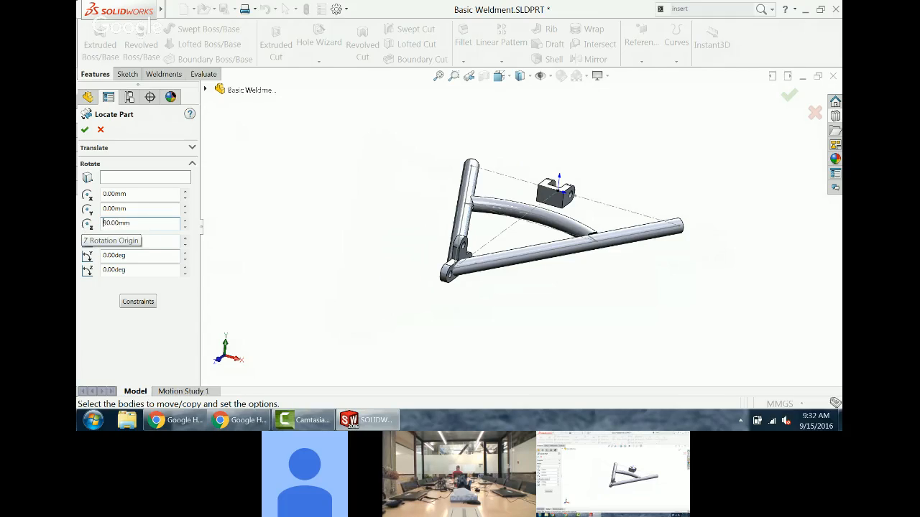
pyautogui.click(166, 228)
pyautogui.write('0')
# Step: Try rotating the inserted part about the Z axis in increments up to 27 degrees
pyautogui.click(185, 267)
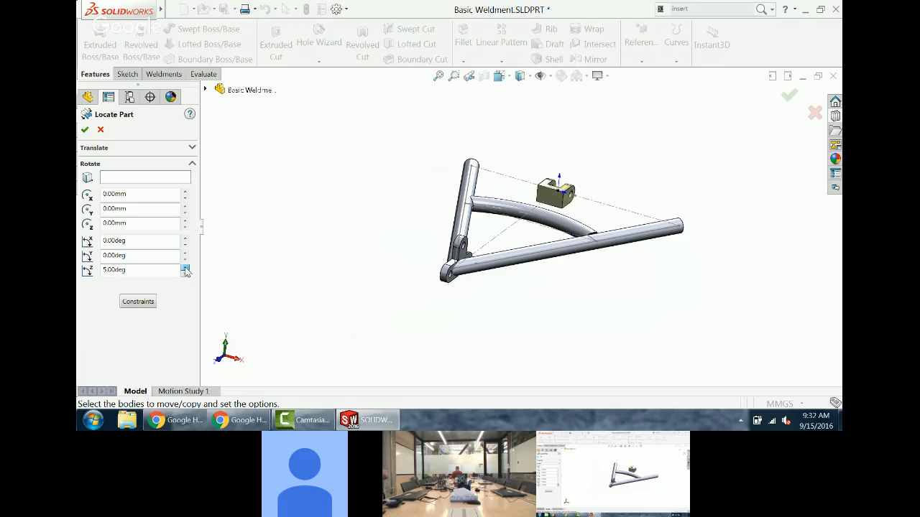
pyautogui.click(185, 267)
pyautogui.scroll(-5, 559, 229)
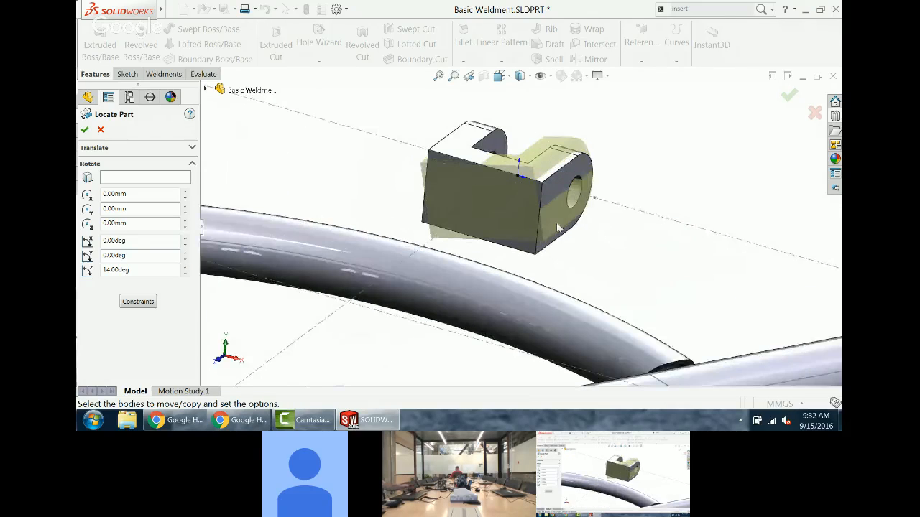
pyautogui.click(184, 268)
pyautogui.click(185, 268)
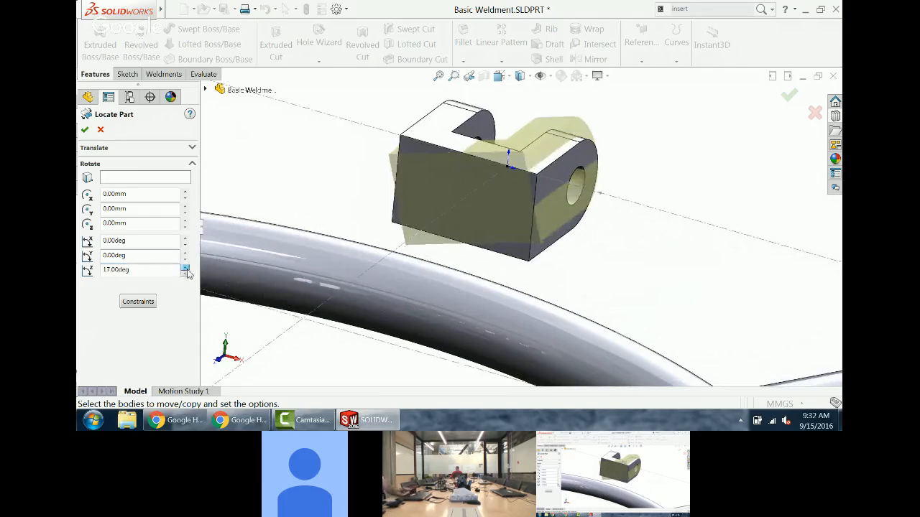
pyautogui.click(185, 268)
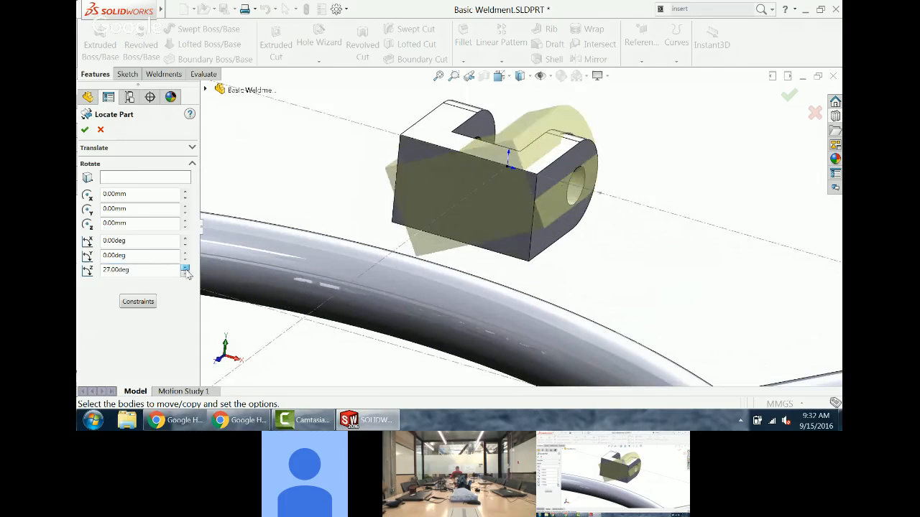
# Step: Translate the inserted part -125 mm in X onto the end of the straight pipe and accept its location
pyautogui.click(102, 148)
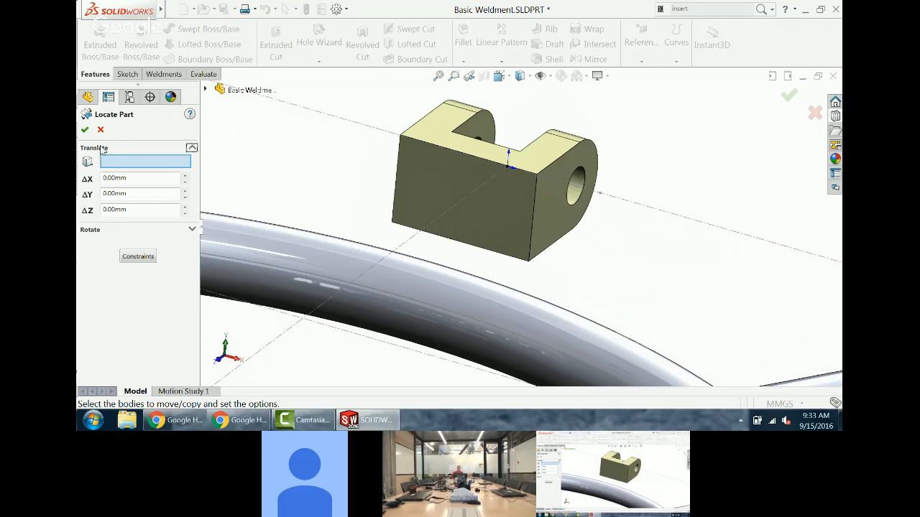
pyautogui.scroll(2, 373, 289)
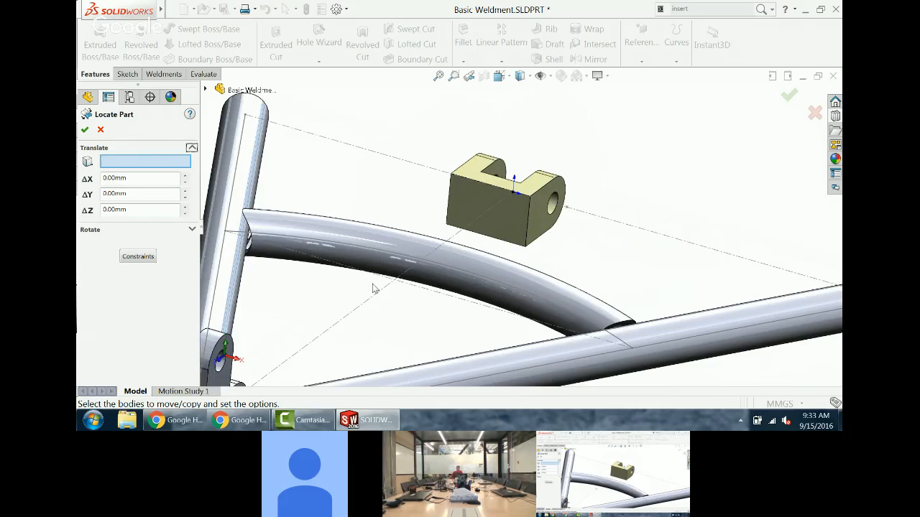
pyautogui.scroll(1, 373, 288)
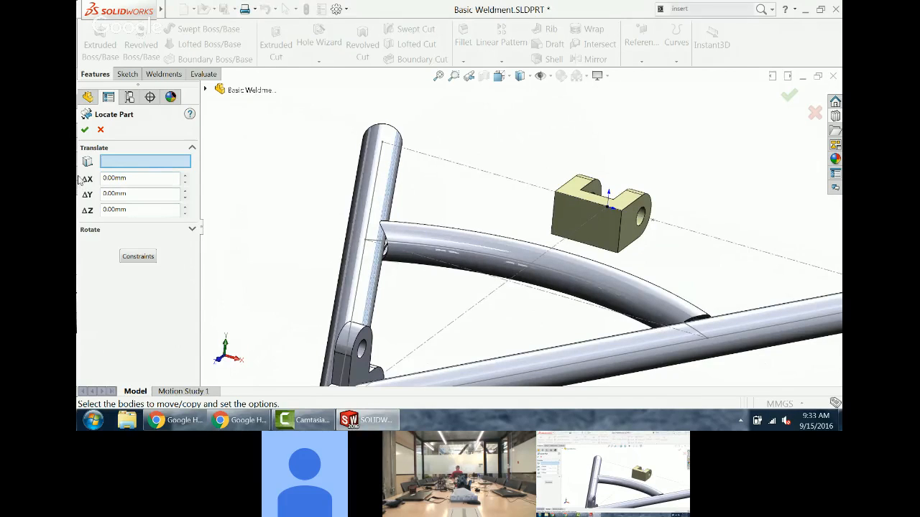
pyautogui.click(141, 177)
pyautogui.write('125')
pyautogui.press('Return')
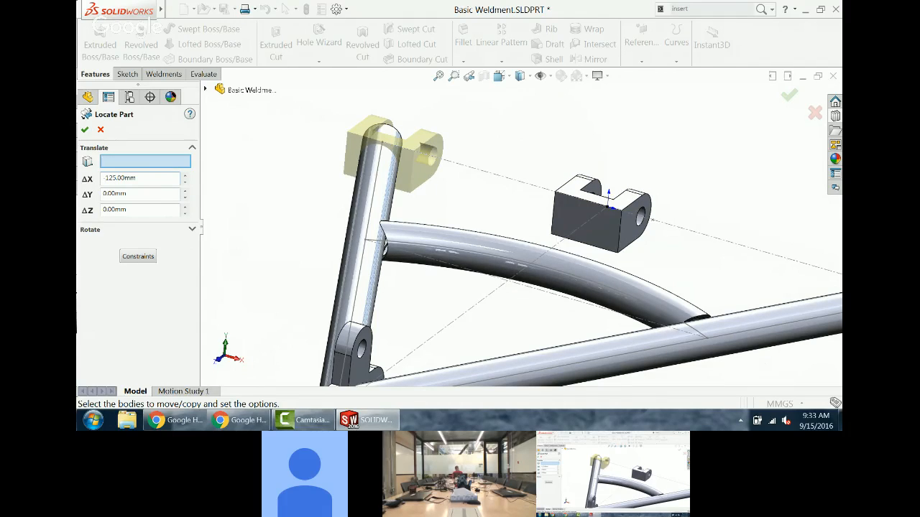
pyautogui.click(84, 130)
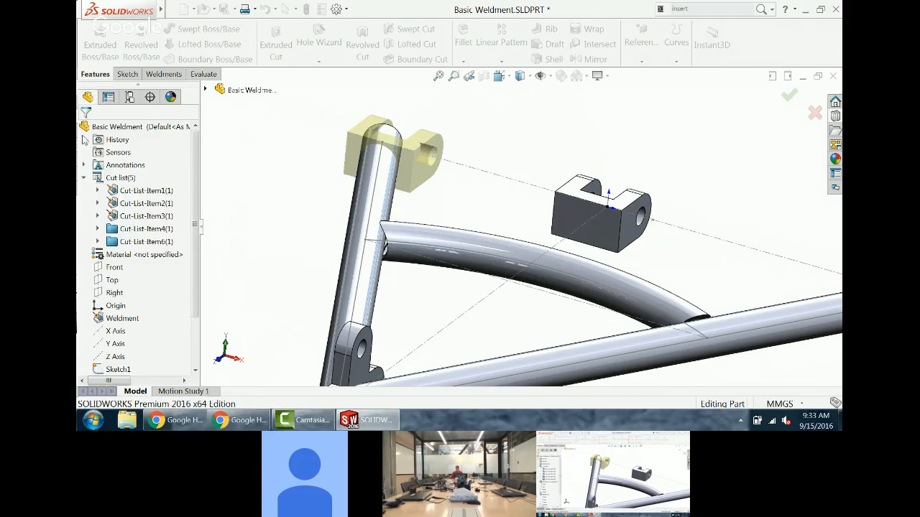
# Step: Review the External References system options and the choices for loading referenced documents, and leave without saving changes
pyautogui.click(337, 10)
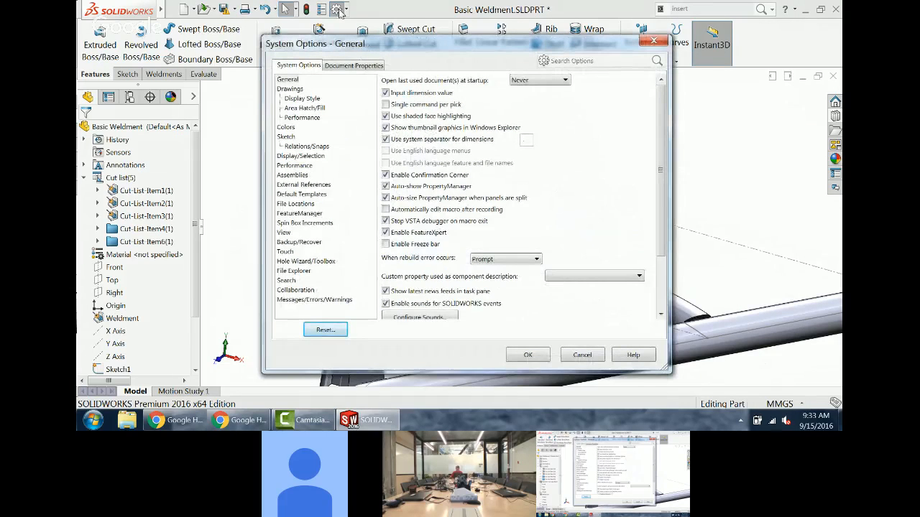
pyautogui.click(304, 184)
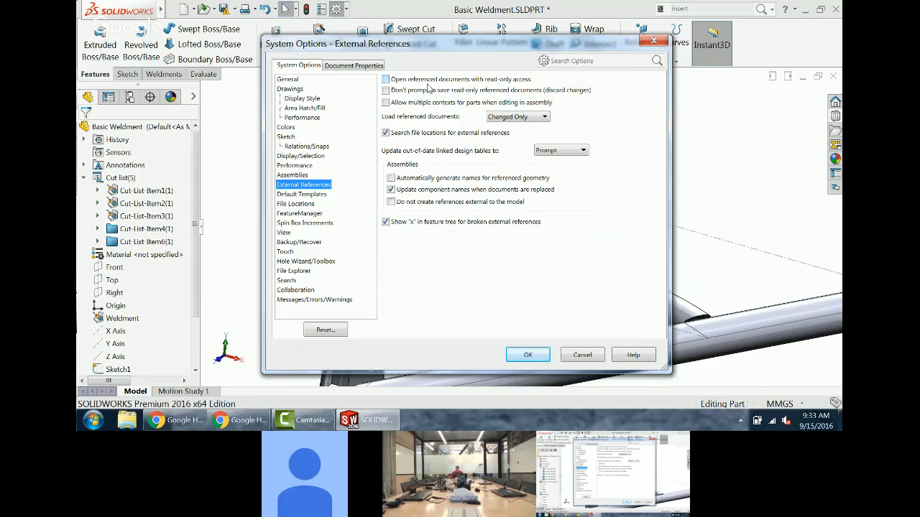
pyautogui.click(508, 117)
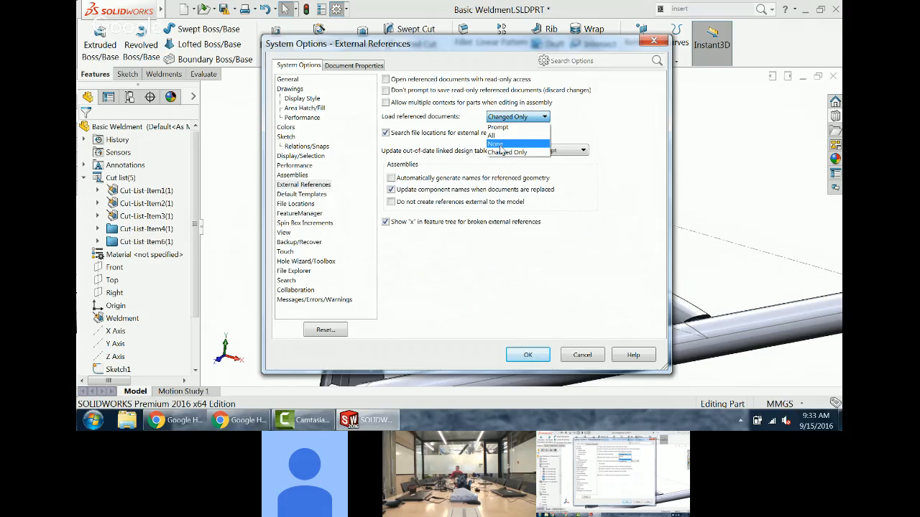
pyautogui.click(576, 125)
pyautogui.click(654, 40)
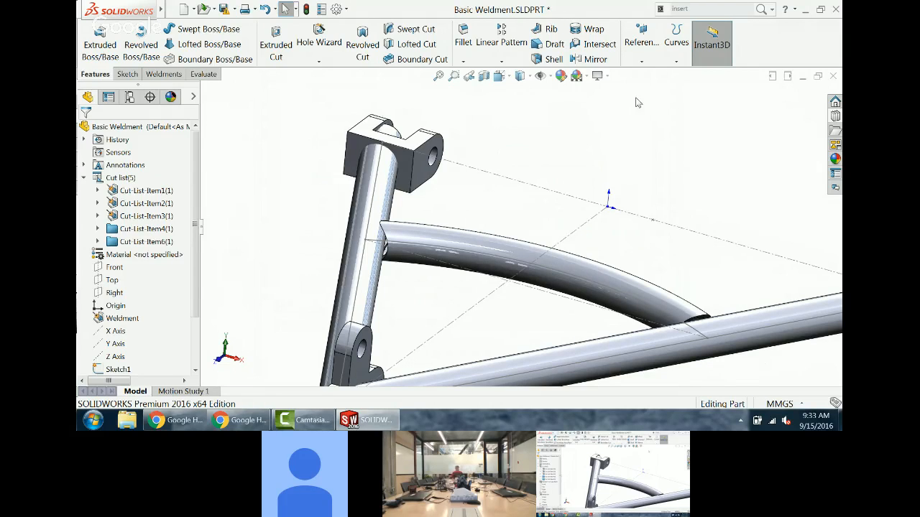
# Step: Mirror the inserted 03-02 bracket body about Plane1 onto the end of the other straight pipe
pyautogui.press('f')
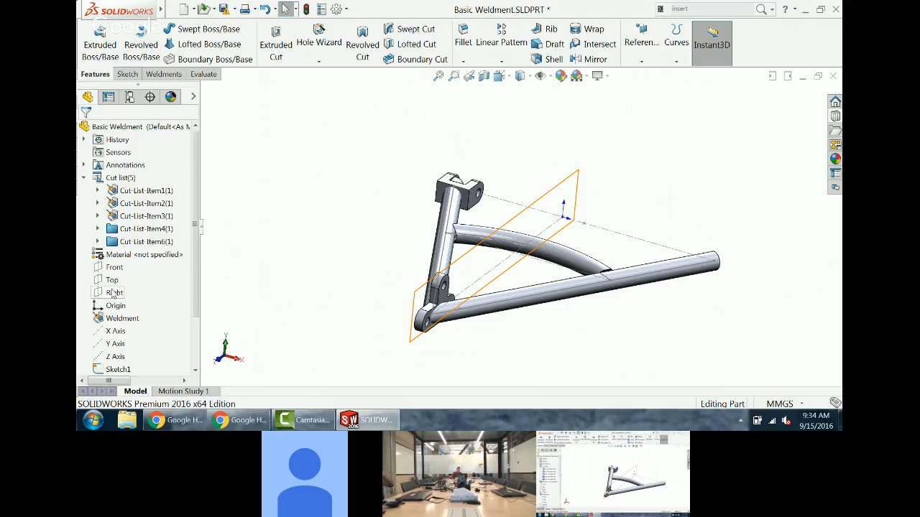
pyautogui.scroll(-2, 187, 338)
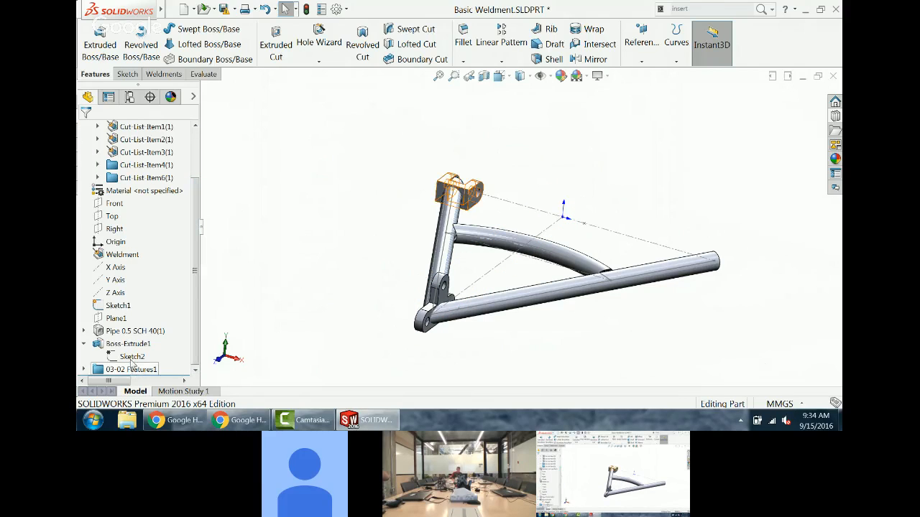
pyautogui.click(117, 318)
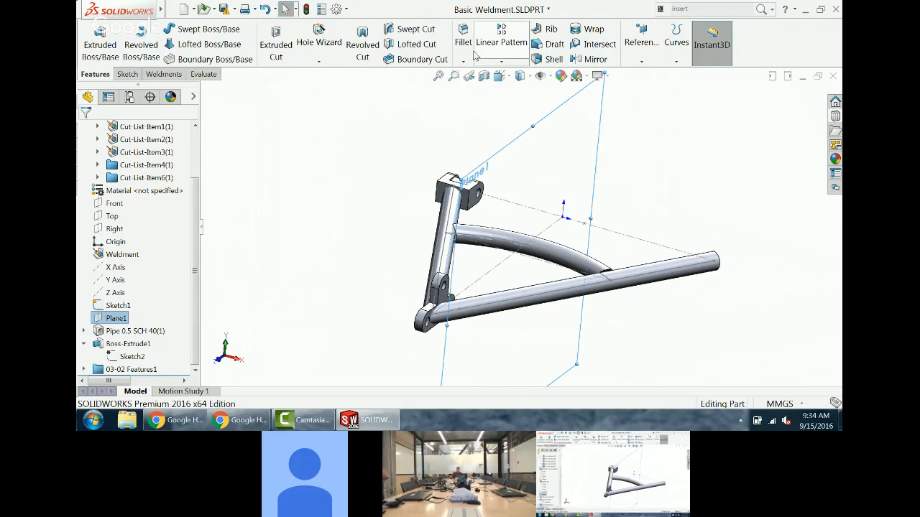
pyautogui.click(588, 59)
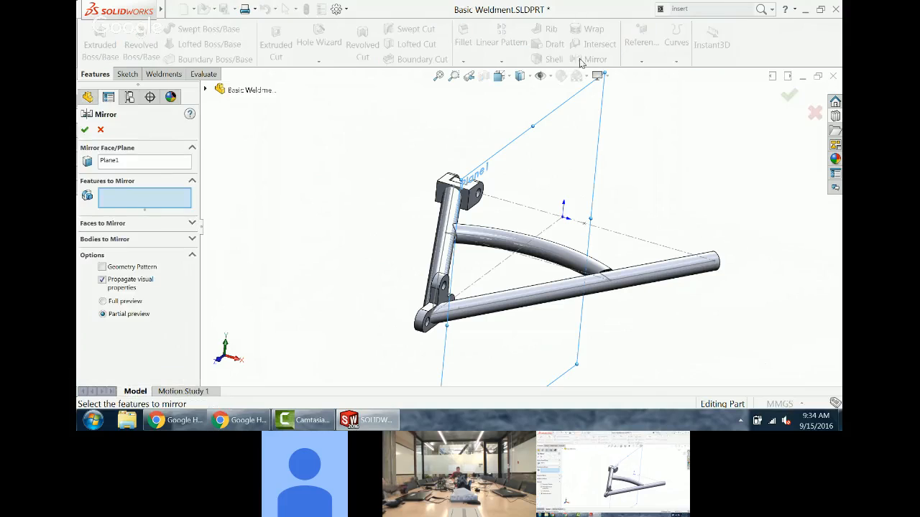
pyautogui.click(155, 243)
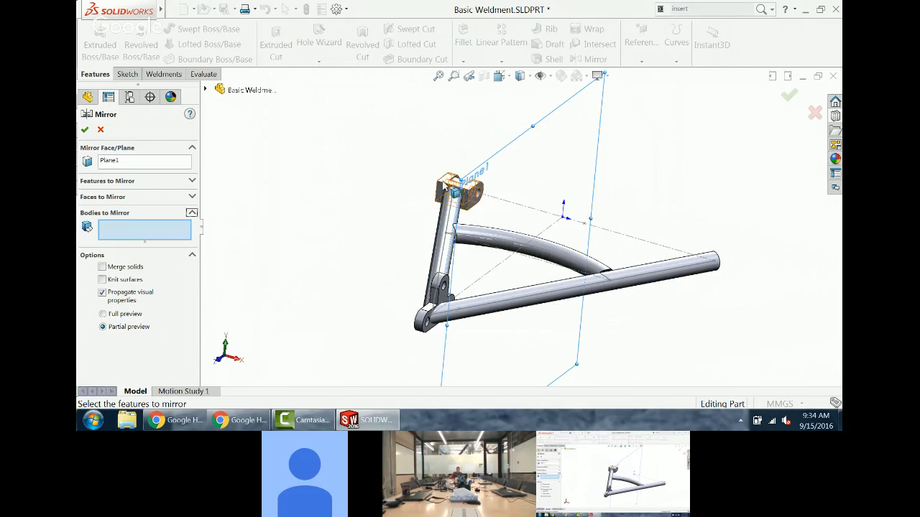
pyautogui.click(456, 188)
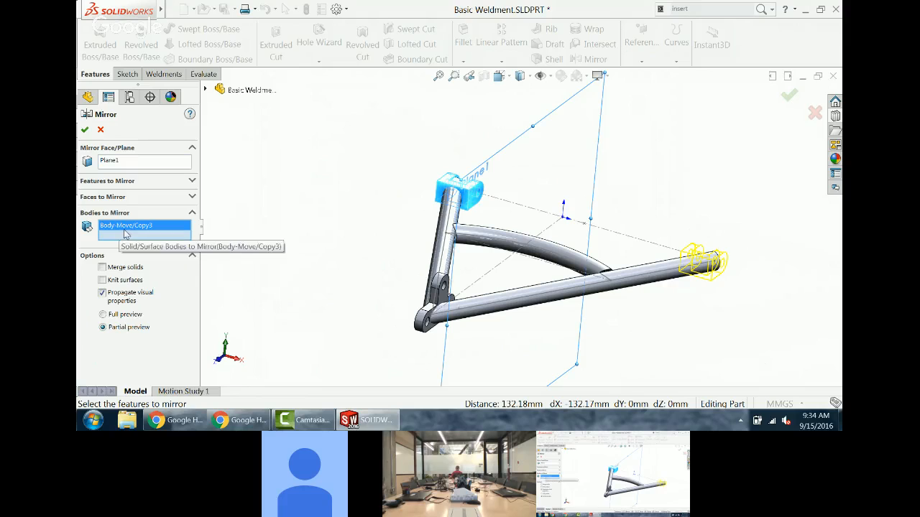
pyautogui.click(86, 131)
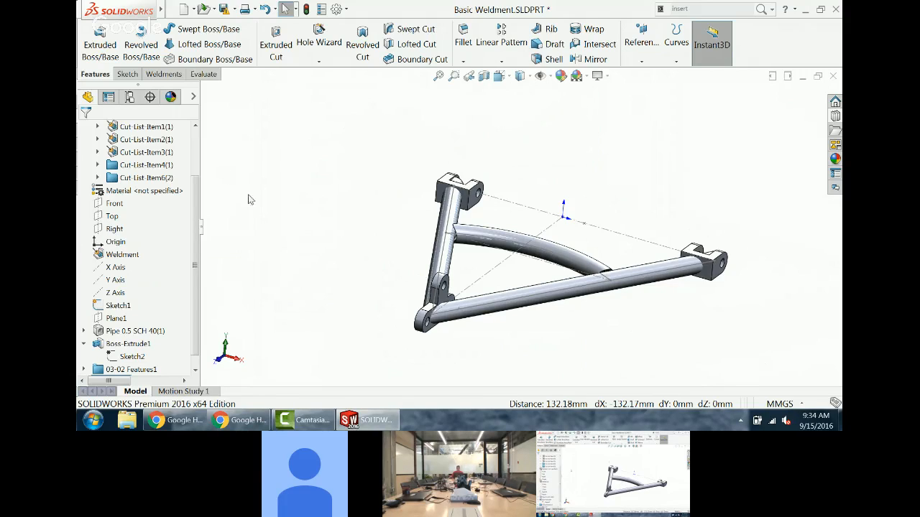
# Step: Highlight the bodies grouped under Cut-List-Item6 in the model
pyautogui.scroll(1, 166, 180)
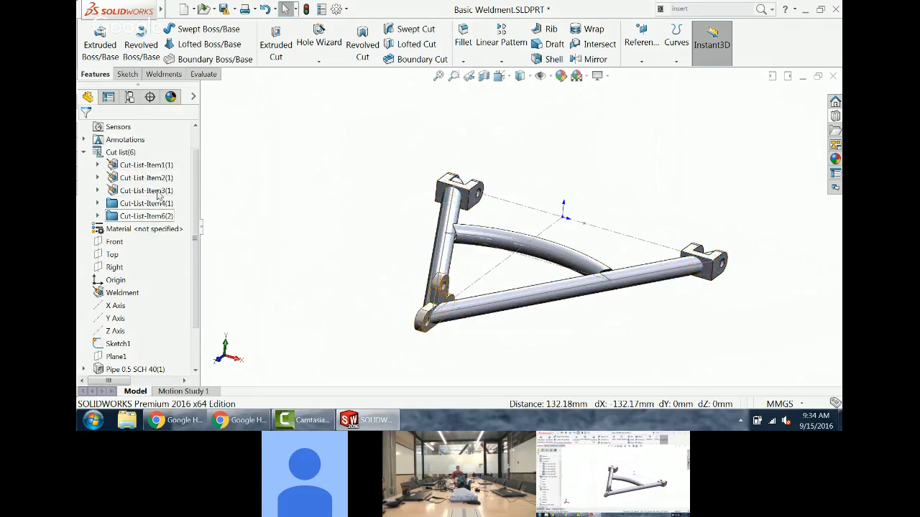
pyautogui.click(167, 217)
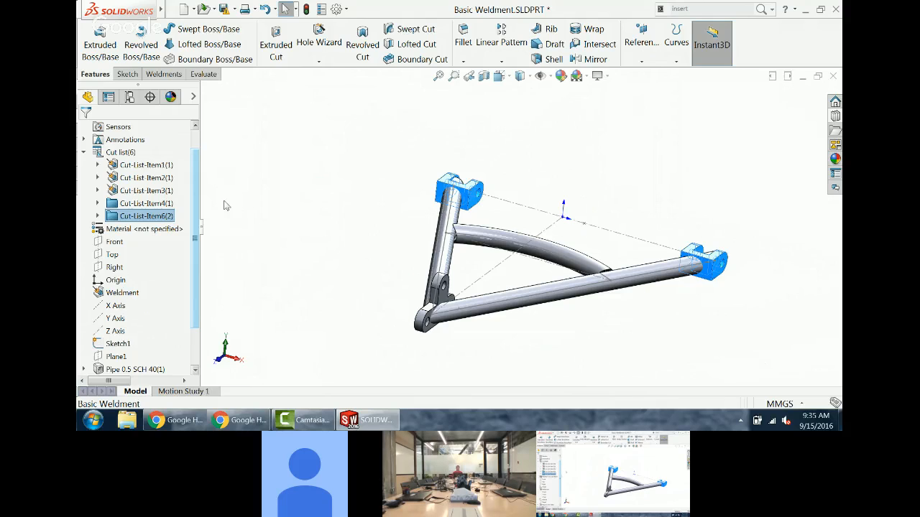
pyautogui.click(278, 199)
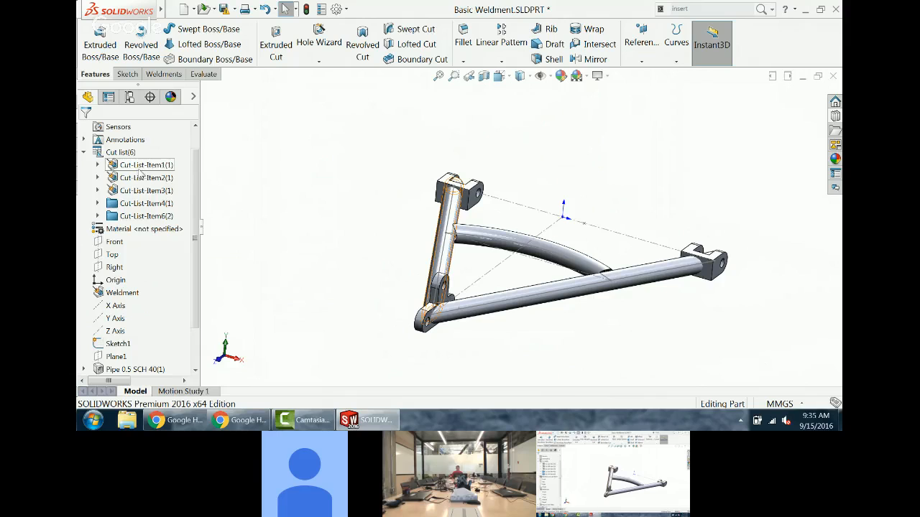
# Step: Review the cut-list properties of the three pipe items, Cut-List-Item1 to Cut-List-Item3, and leave without changes
pyautogui.rightClick(141, 169)
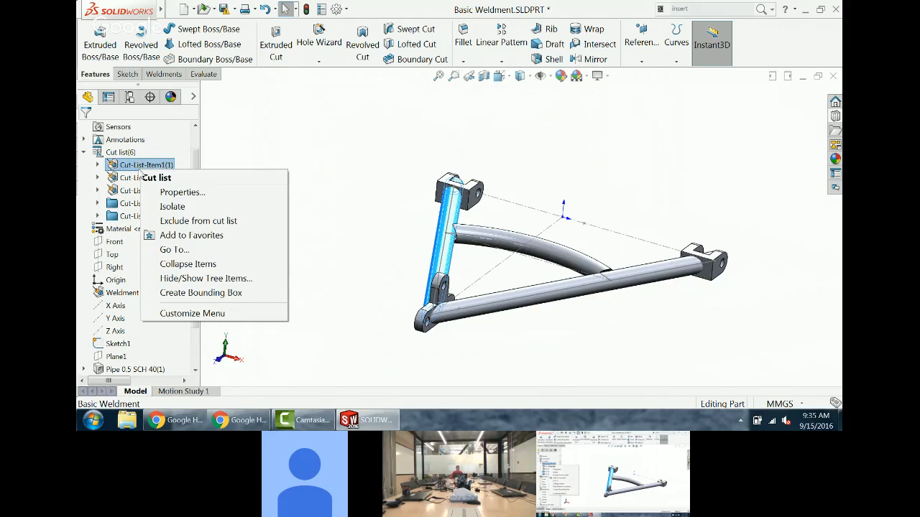
pyautogui.click(199, 193)
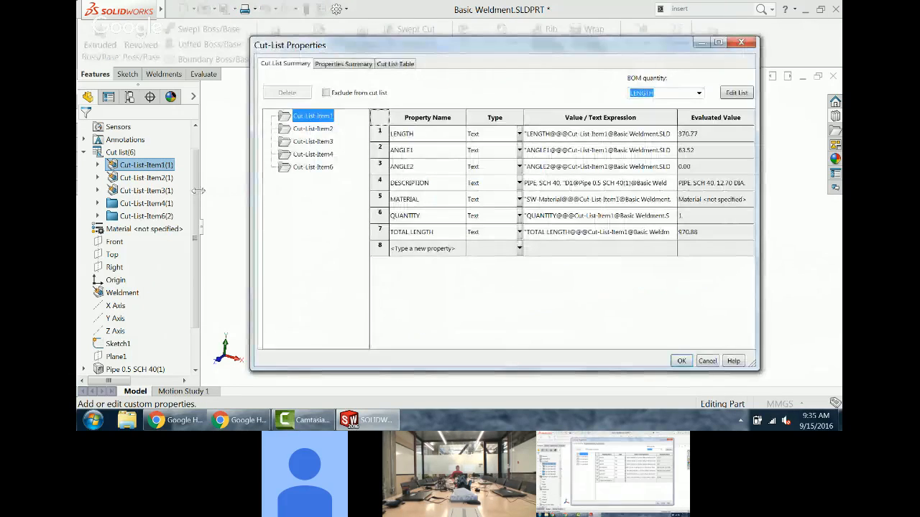
pyautogui.click(313, 128)
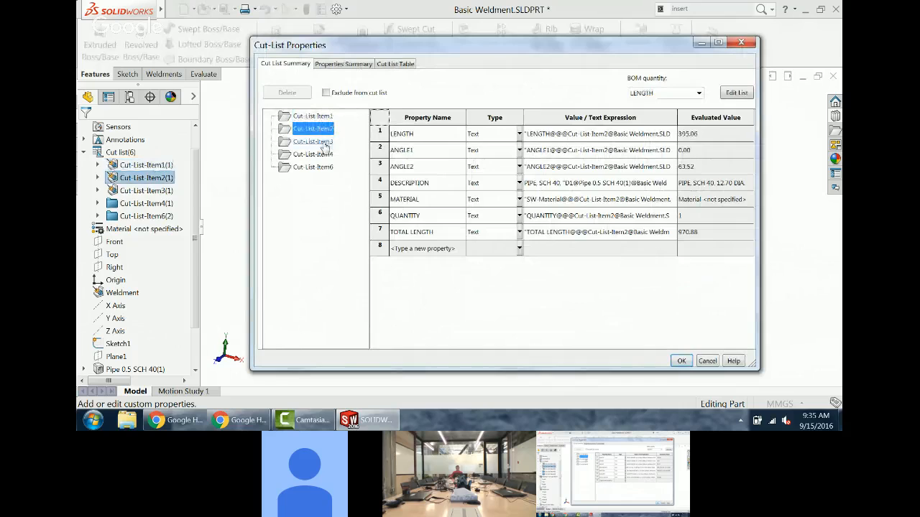
pyautogui.click(313, 142)
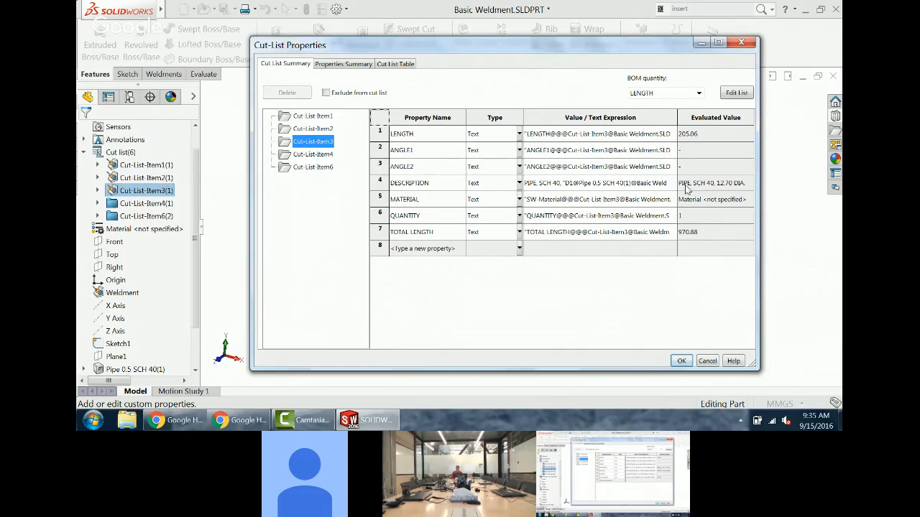
pyautogui.press('Up')
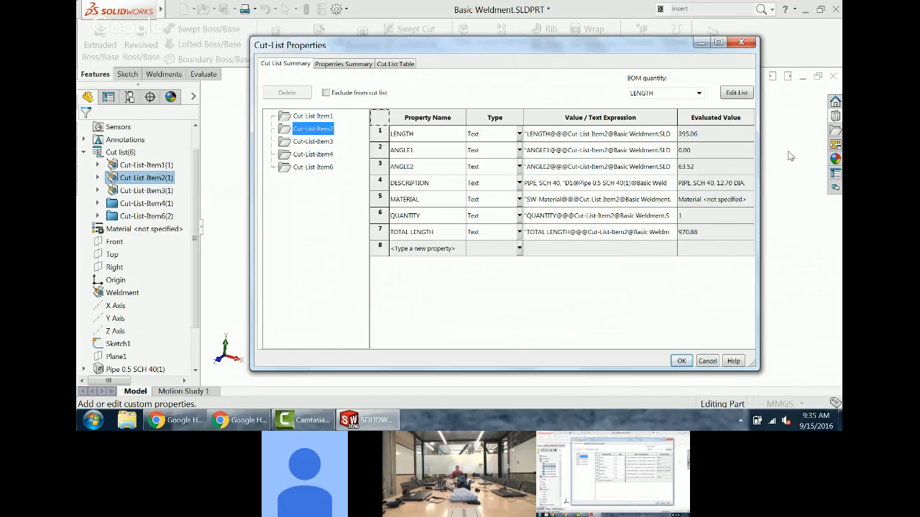
pyautogui.press('Up')
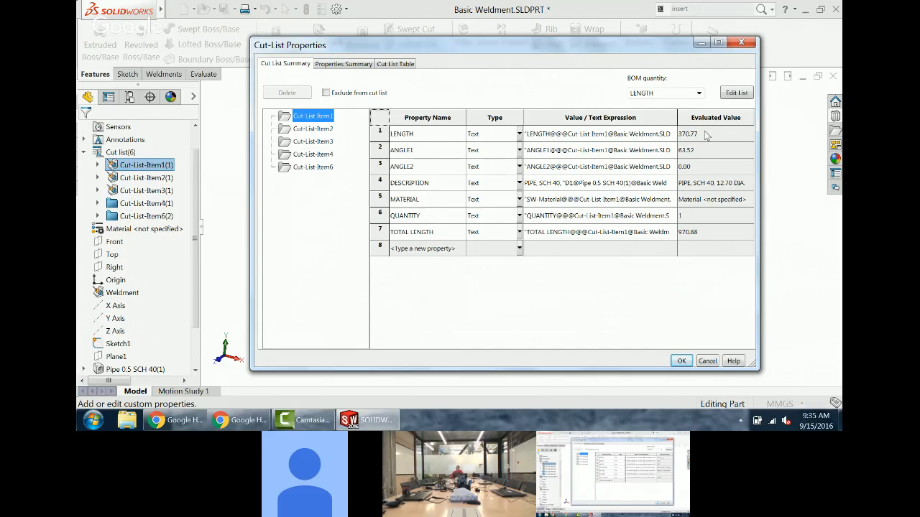
pyautogui.click(740, 43)
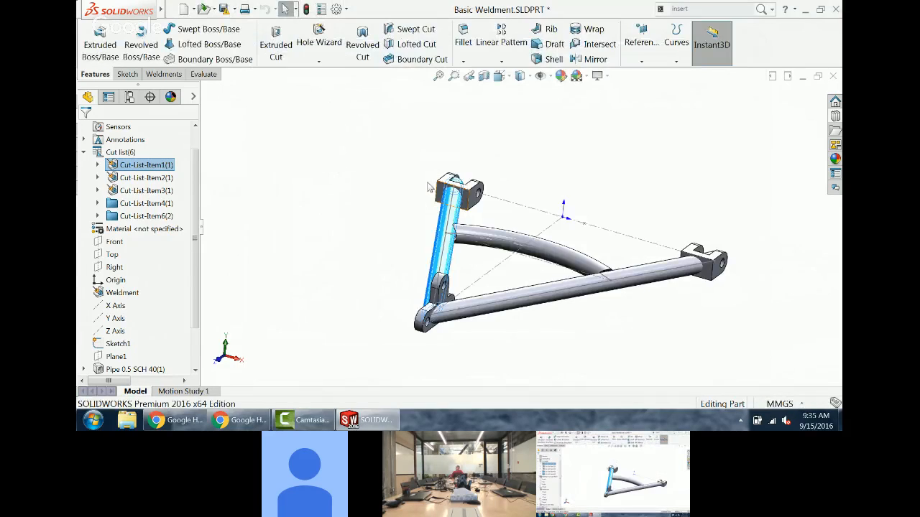
pyautogui.click(403, 188)
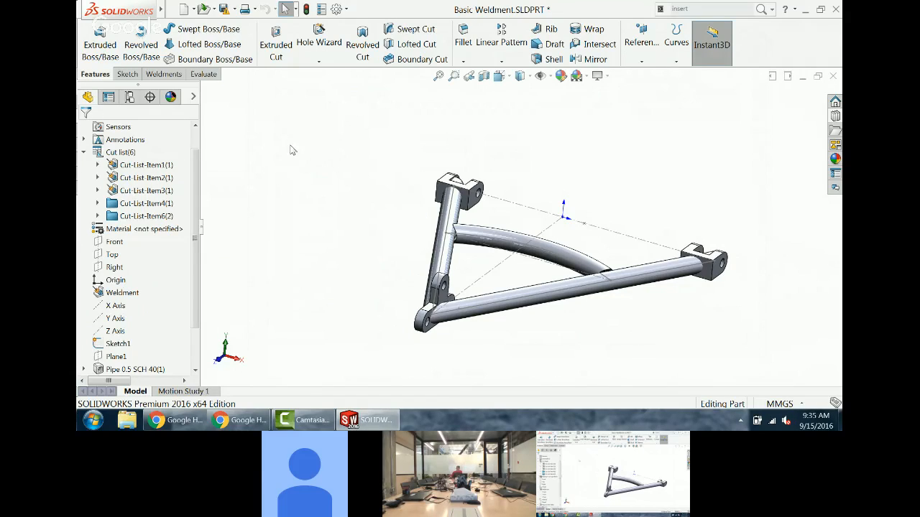
# Step: Set up a Trim/Extend of the two straight pipes with a face/plane boundary on the inserted bracket's pipe-side face
pyautogui.click(165, 75)
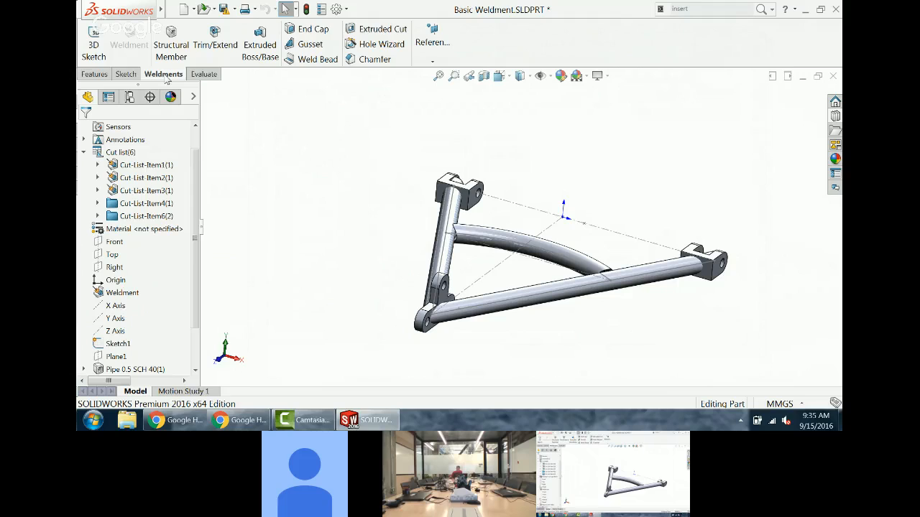
pyautogui.click(217, 38)
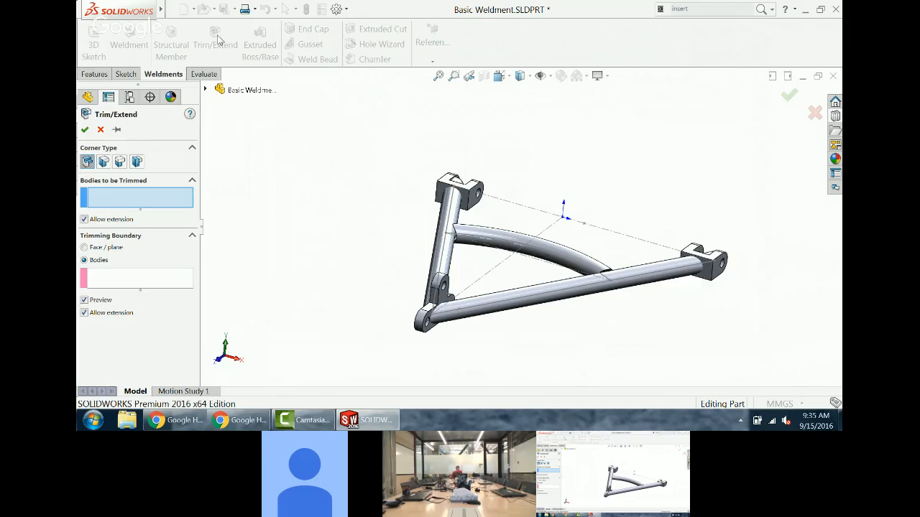
pyautogui.click(449, 251)
pyautogui.click(483, 305)
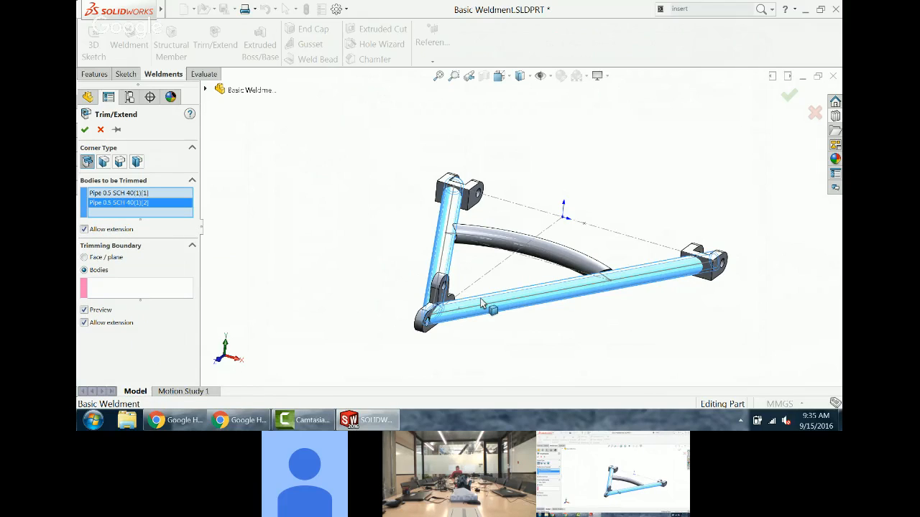
pyautogui.click(108, 291)
pyautogui.click(92, 258)
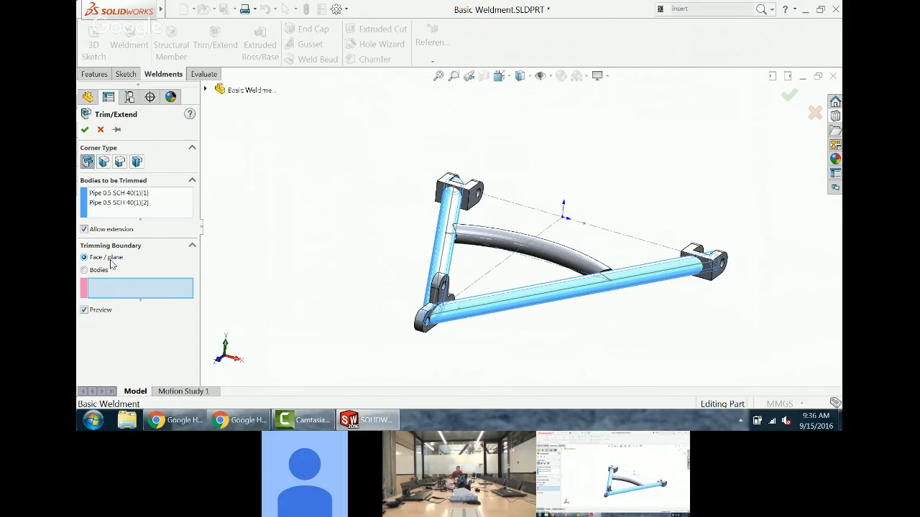
pyautogui.click(465, 202)
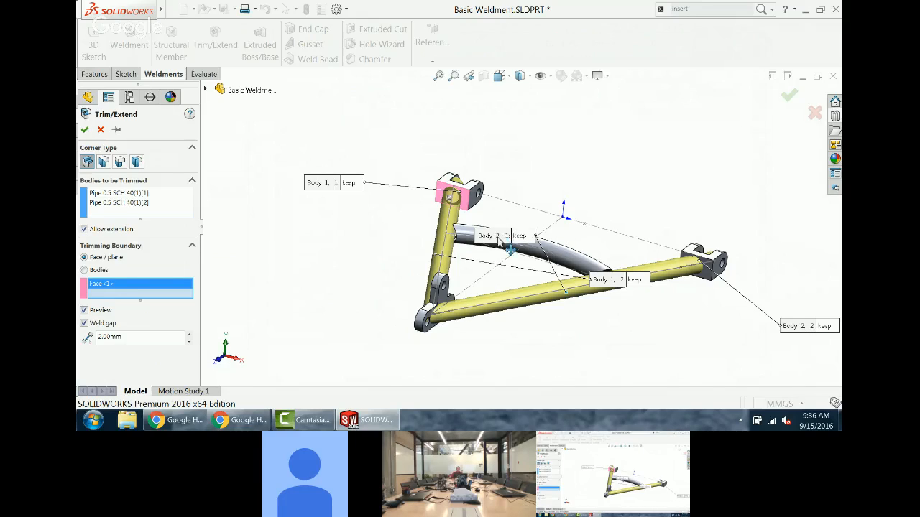
# Step: Discard both pipe end pieces inside the brackets, keep the main lengths, and apply the trim with a 2.00 mm weld gap
pyautogui.moveTo(507, 247); pyautogui.dragTo(619, 337)
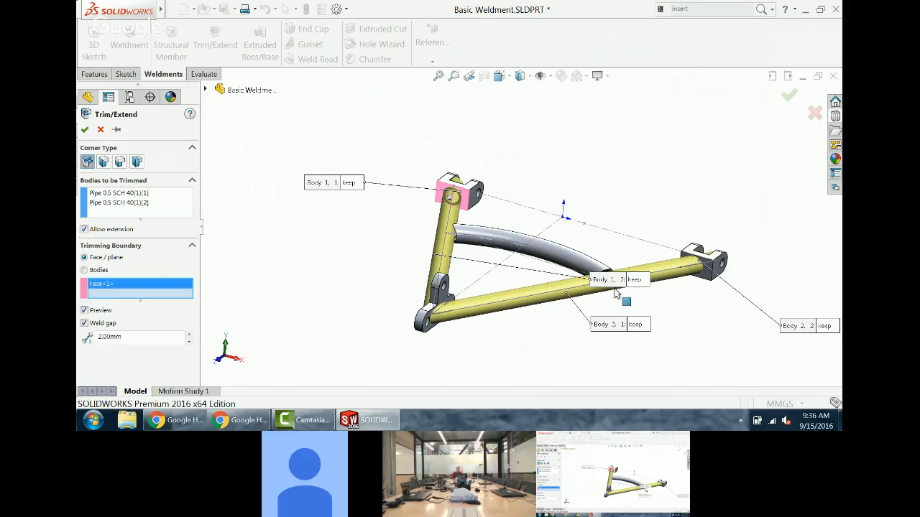
pyautogui.moveTo(626, 289); pyautogui.dragTo(338, 275)
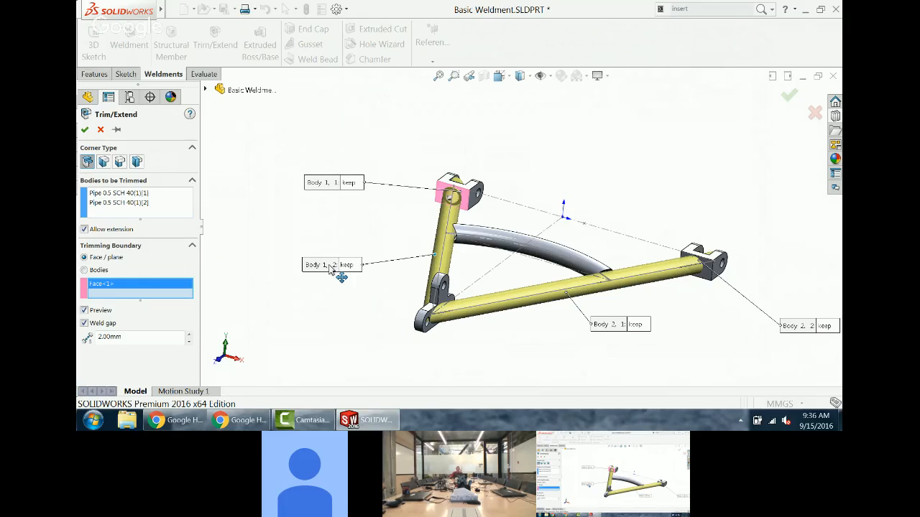
pyautogui.click(353, 183)
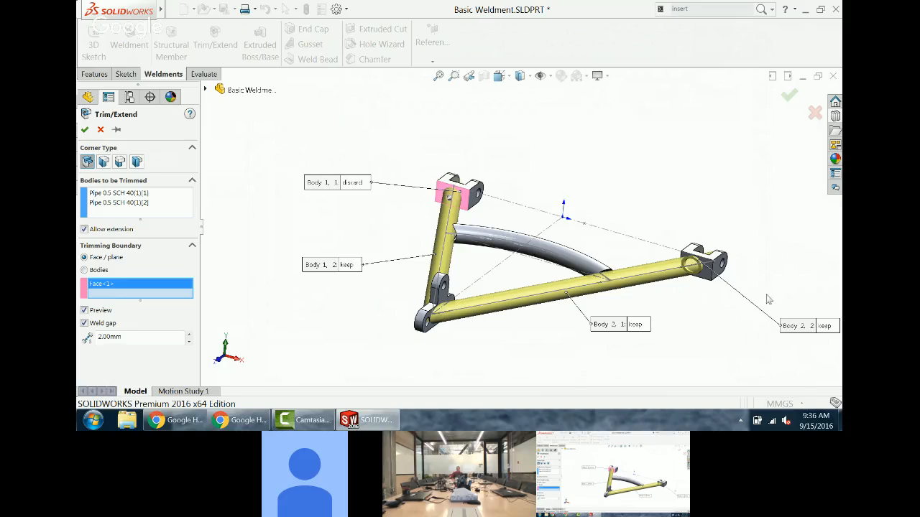
pyautogui.click(824, 325)
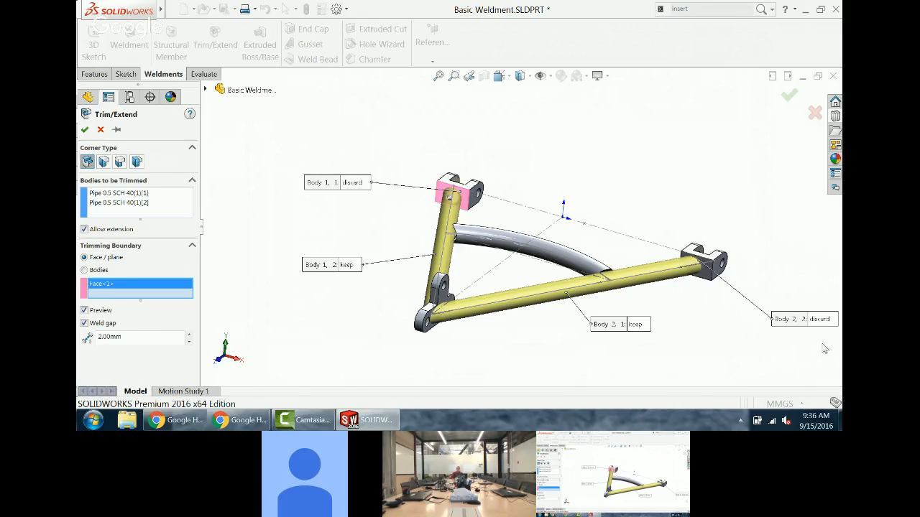
pyautogui.click(831, 320)
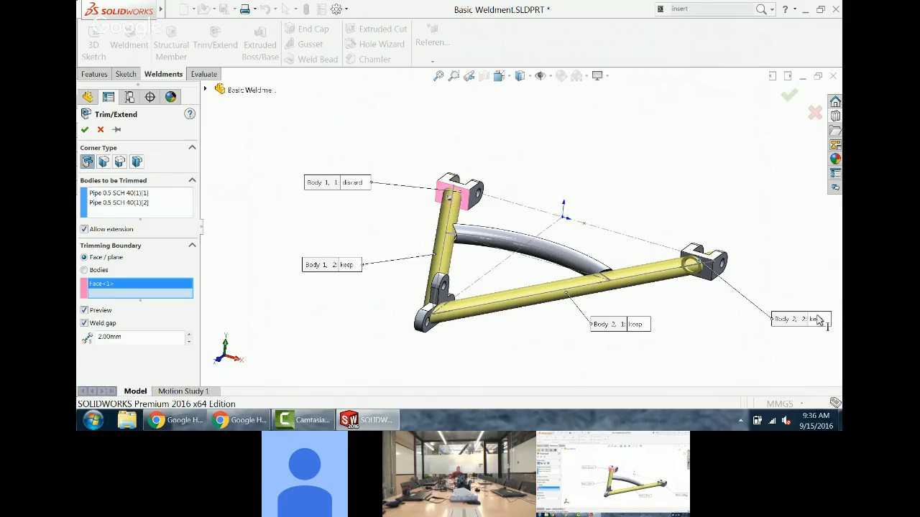
pyautogui.click(819, 320)
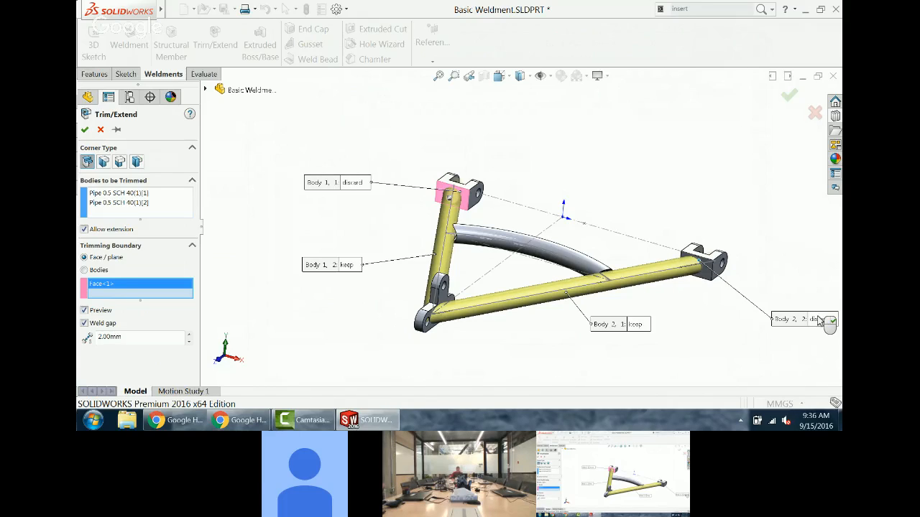
pyautogui.click(84, 129)
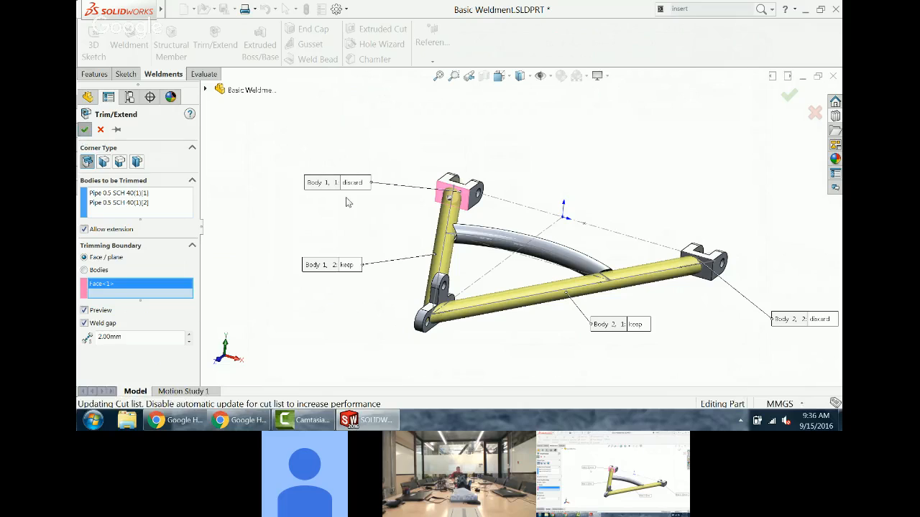
# Step: Inspect the trimmed pipe end where it meets the inserted bracket
pyautogui.moveTo(453, 210); pyautogui.dragTo(470, 278, button='middle')
pyautogui.scroll(-5, 508, 124)
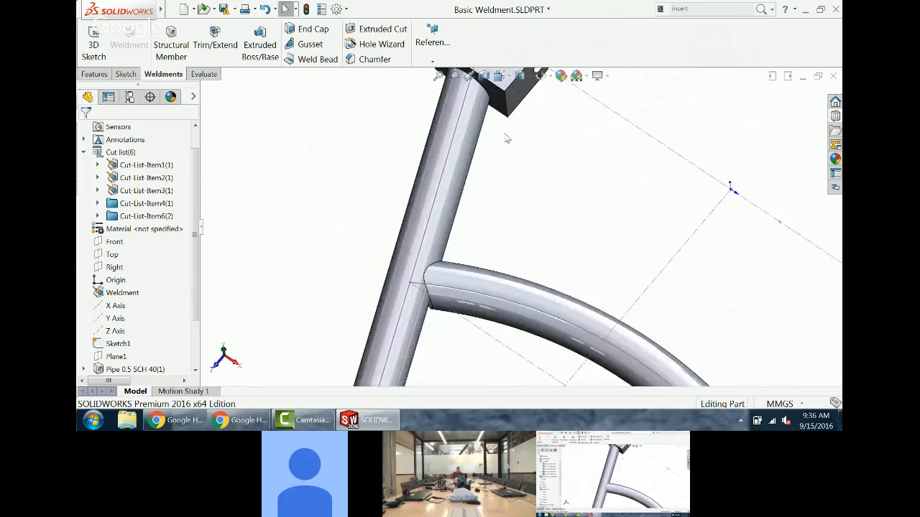
pyautogui.moveTo(508, 113); pyautogui.dragTo(499, 168, button='middle')
pyautogui.scroll(3, 499, 162)
pyautogui.scroll(-1, 503, 124)
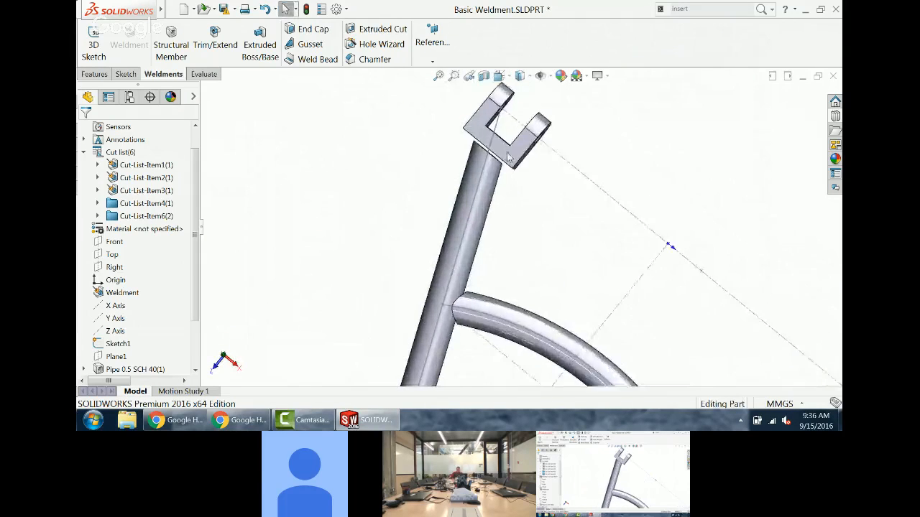
pyautogui.scroll(7, 544, 261)
pyautogui.moveTo(544, 301); pyautogui.dragTo(503, 208, button='middle')
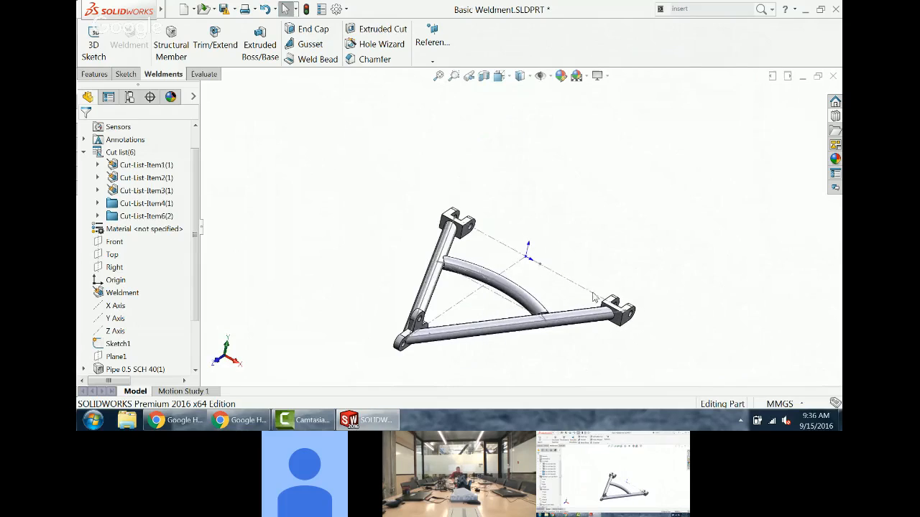
# Step: Set up a Trim/Extend of the two straight pipes with a face/plane boundary on one side face of the bracket at the frame's apex
pyautogui.click(213, 46)
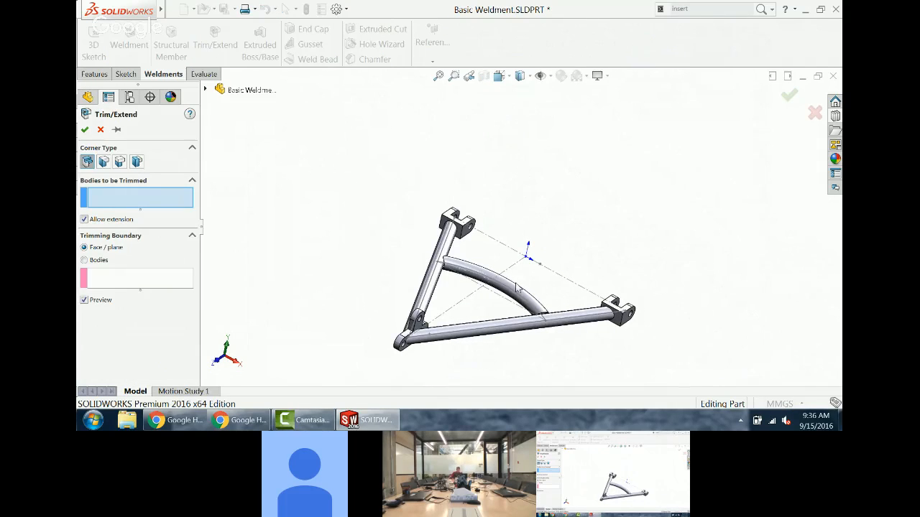
pyautogui.click(437, 288)
pyautogui.click(480, 332)
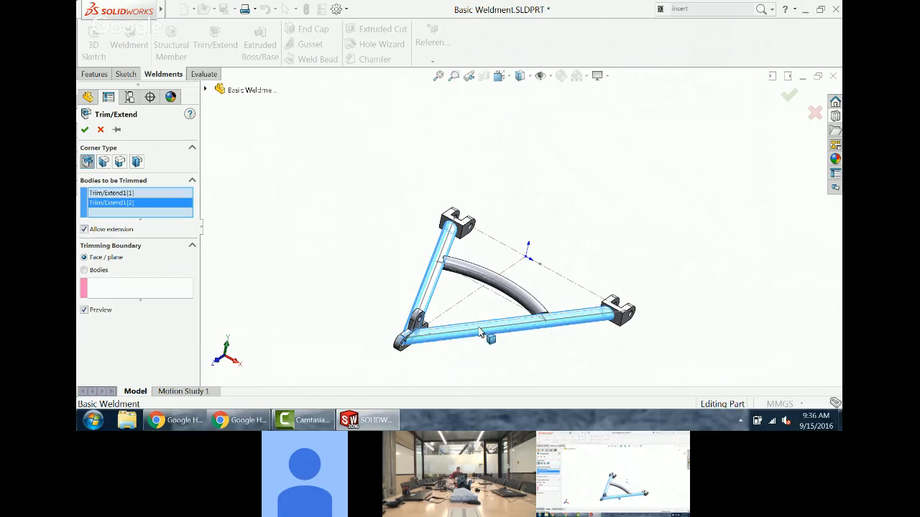
pyautogui.click(128, 287)
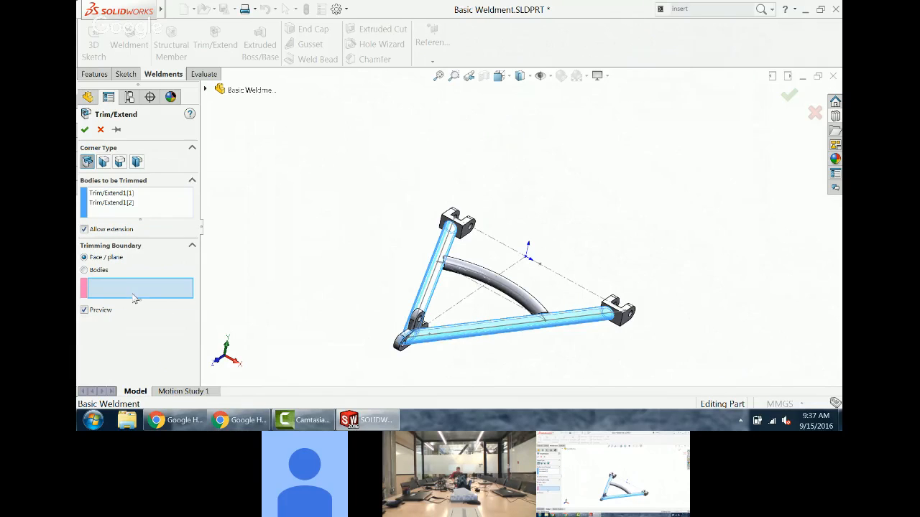
pyautogui.click(441, 335)
pyautogui.scroll(-5, 437, 316)
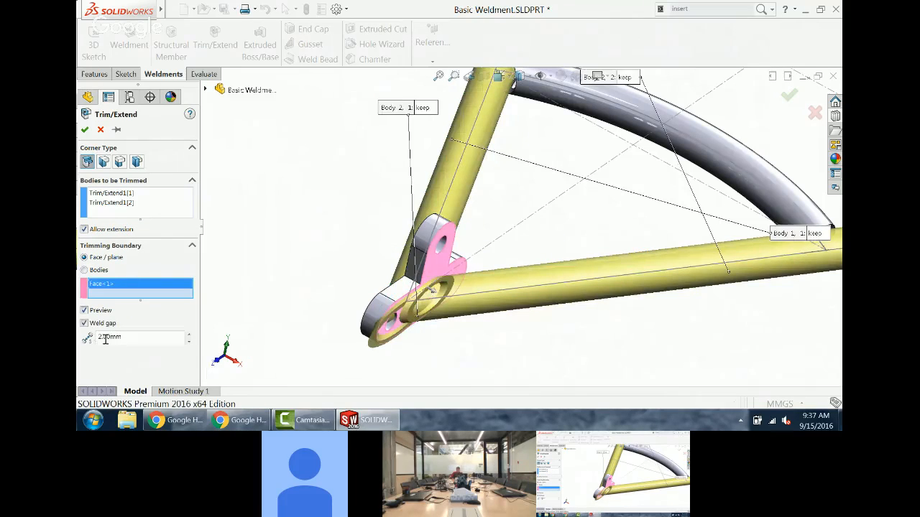
pyautogui.doubleClick(106, 338)
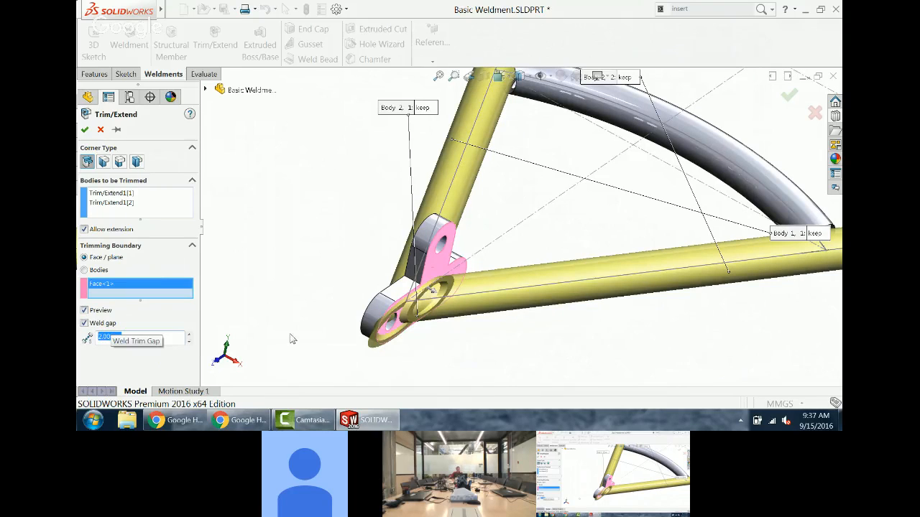
# Step: Add the opposite side face of the apex bracket as the second trimming boundary
pyautogui.scroll(-3, 446, 304)
pyautogui.scroll(3, 457, 304)
pyautogui.moveTo(458, 304); pyautogui.dragTo(484, 264, button='middle')
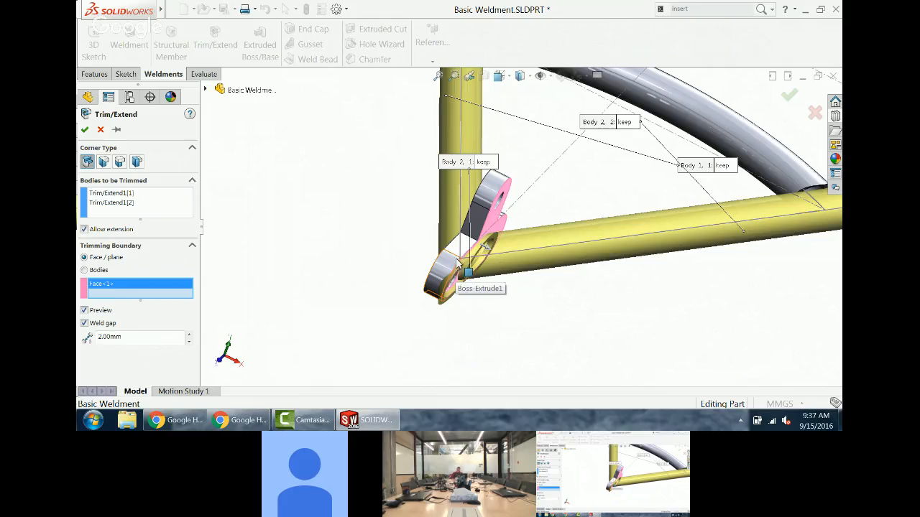
pyautogui.moveTo(457, 264); pyautogui.dragTo(435, 200, button='middle')
pyautogui.click(452, 209)
# Step: Spread out the body callouts, discard both pipe end pieces at the apex bracket, and apply the trim with a 2.00 mm weld gap
pyautogui.scroll(3, 436, 200)
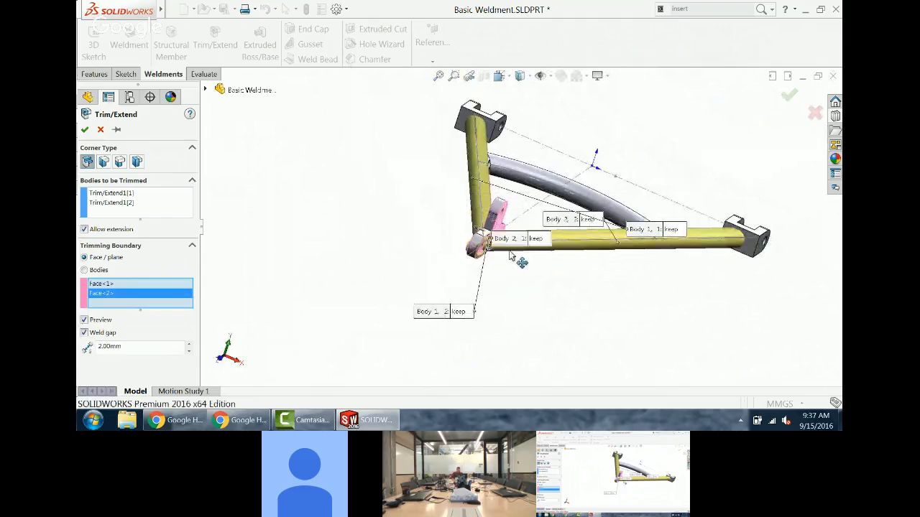
pyautogui.moveTo(511, 255); pyautogui.dragTo(532, 355)
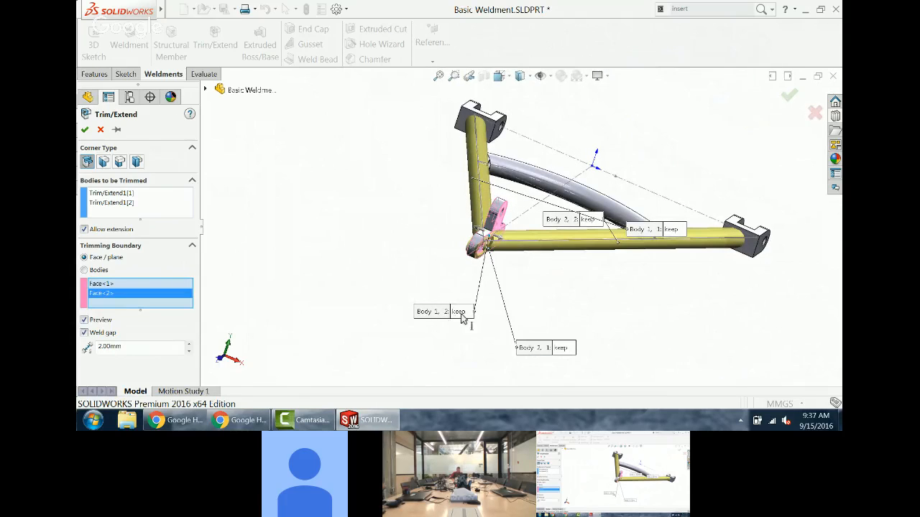
pyautogui.moveTo(462, 318); pyautogui.dragTo(370, 246)
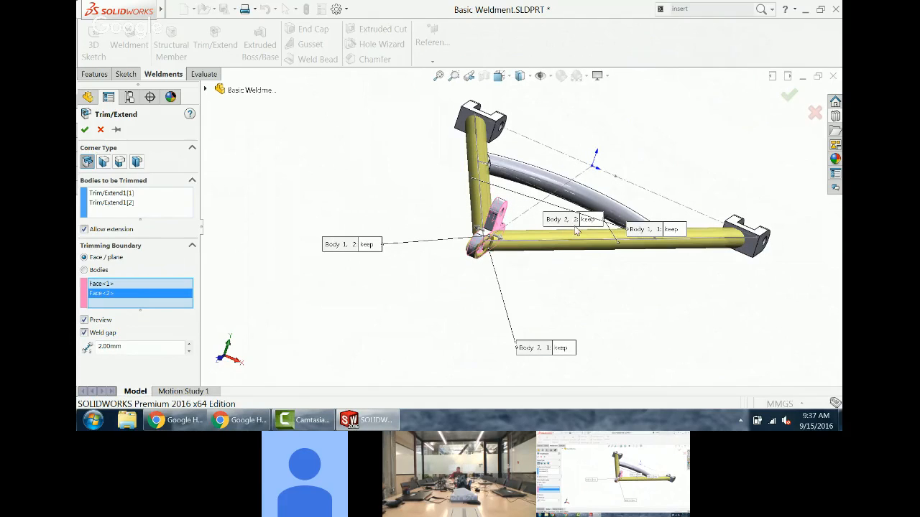
pyautogui.moveTo(575, 230); pyautogui.dragTo(651, 311)
pyautogui.moveTo(657, 234); pyautogui.dragTo(379, 178)
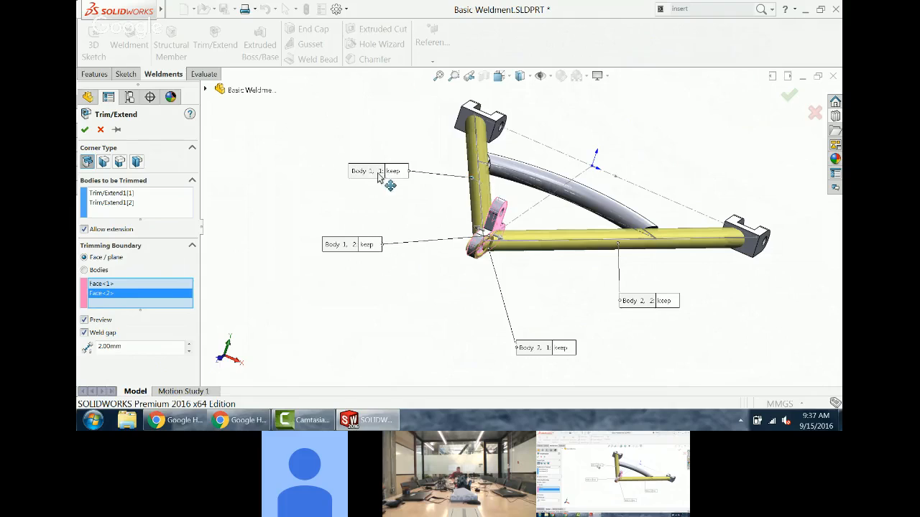
pyautogui.click(561, 348)
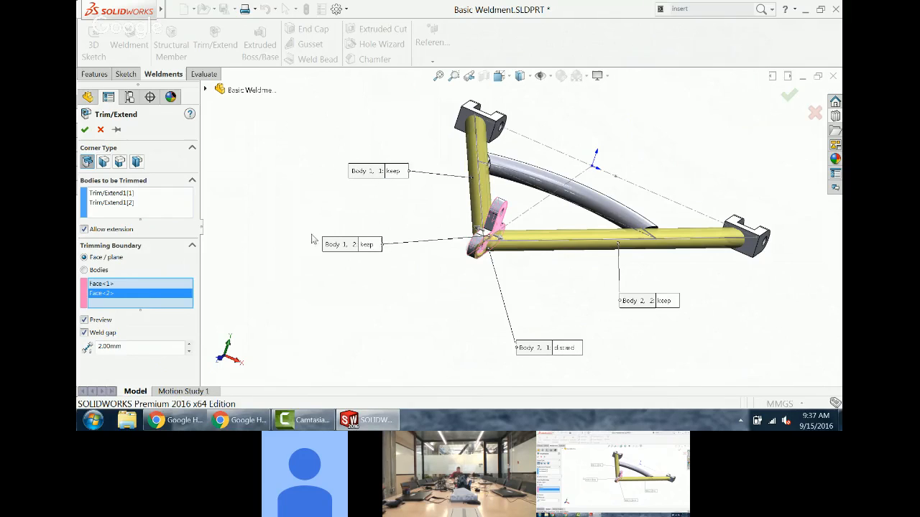
pyautogui.click(377, 249)
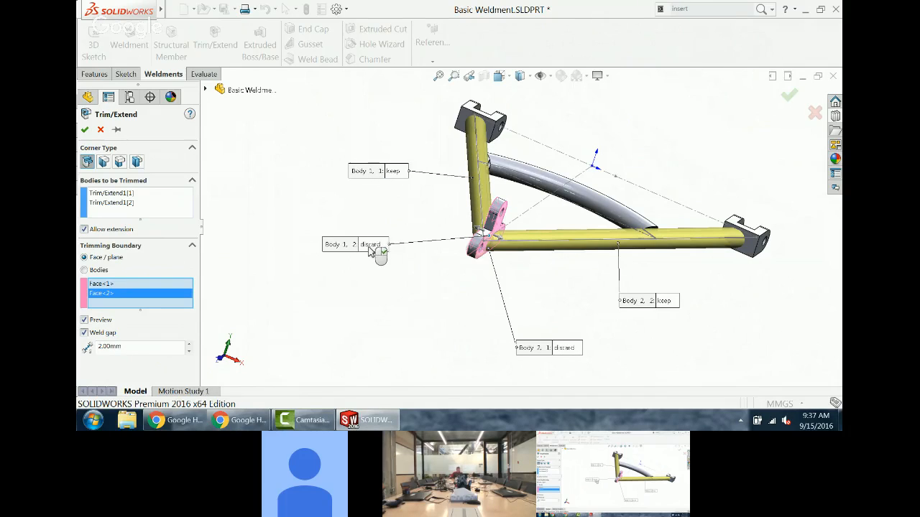
pyautogui.click(84, 130)
# Step: Review the length and end angles of Cut-List-Item1 in its cut-list properties and leave without changes
pyautogui.moveTo(345, 205); pyautogui.dragTo(525, 177, button='middle')
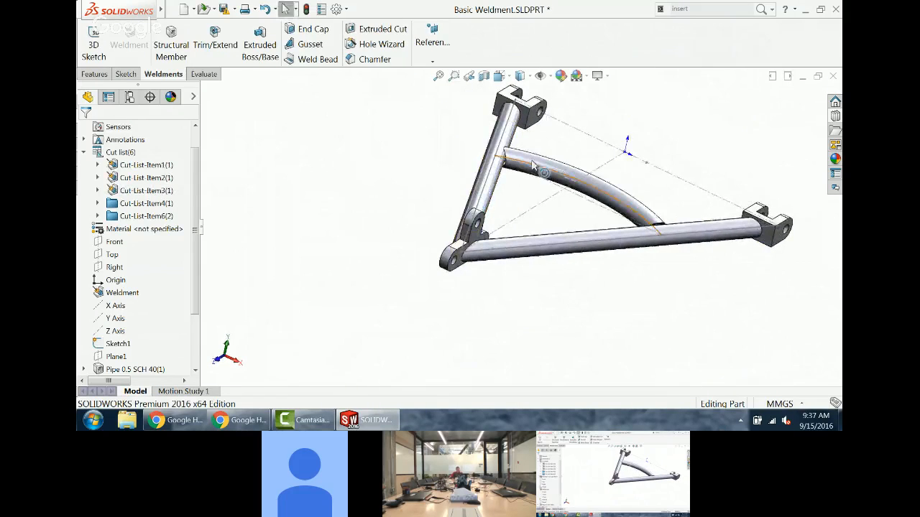
pyautogui.scroll(-1, 552, 149)
pyautogui.scroll(1, 553, 150)
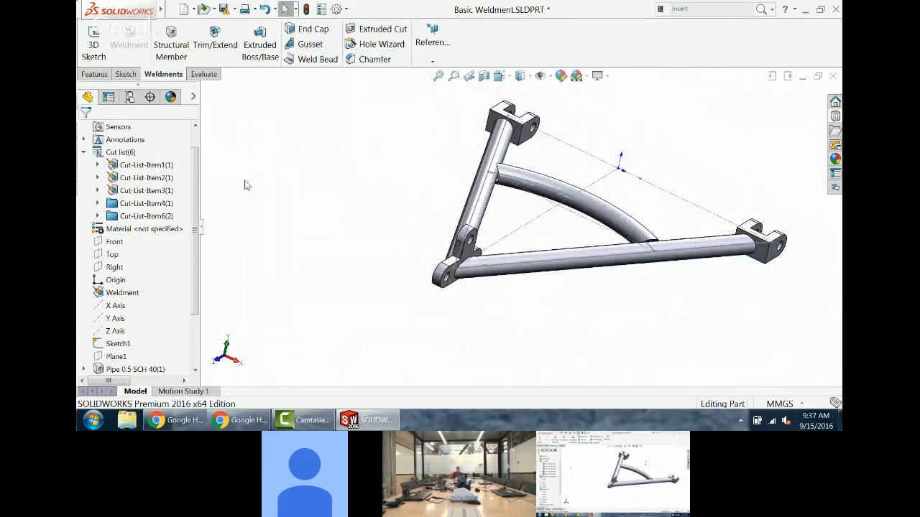
pyautogui.rightClick(166, 171)
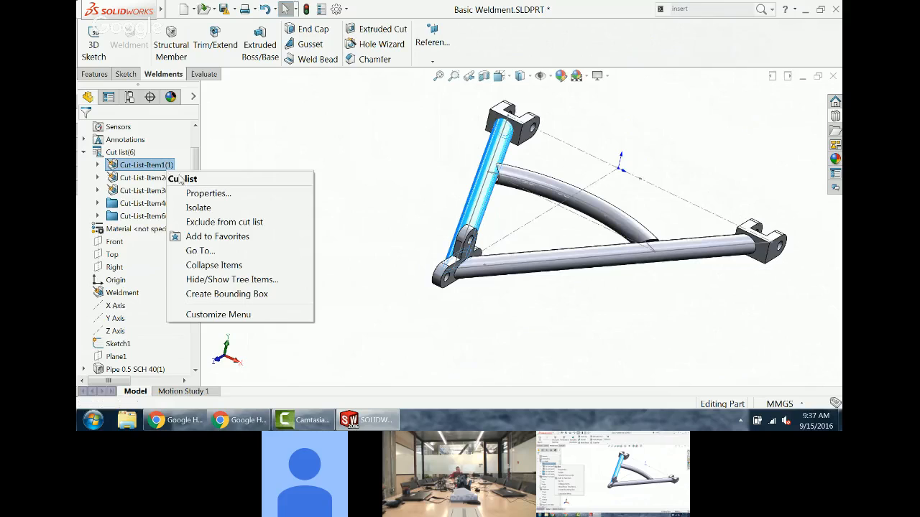
pyautogui.click(195, 194)
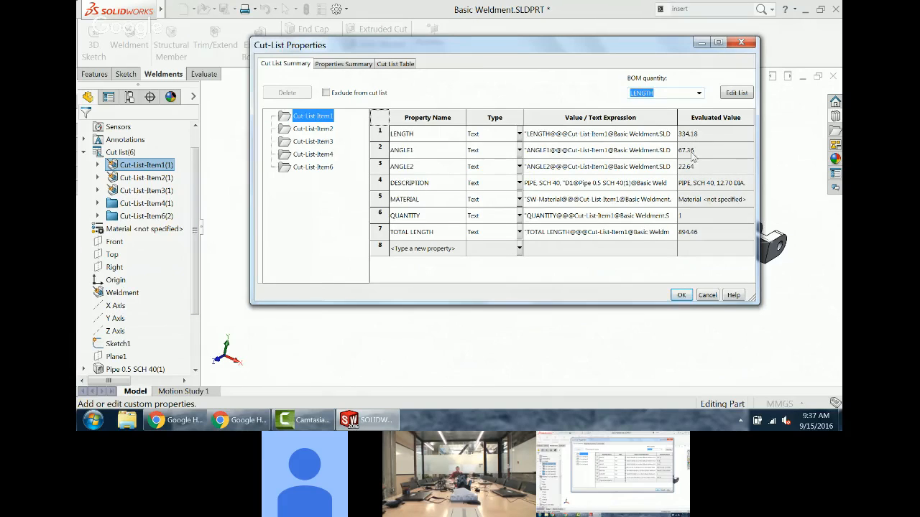
pyautogui.click(704, 150)
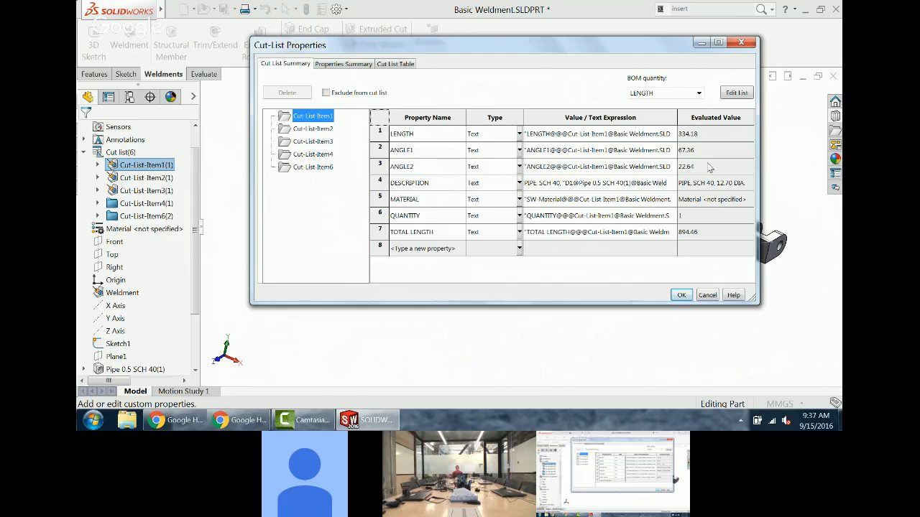
pyautogui.click(706, 295)
pyautogui.moveTo(400, 186); pyautogui.dragTo(429, 160, button='right')
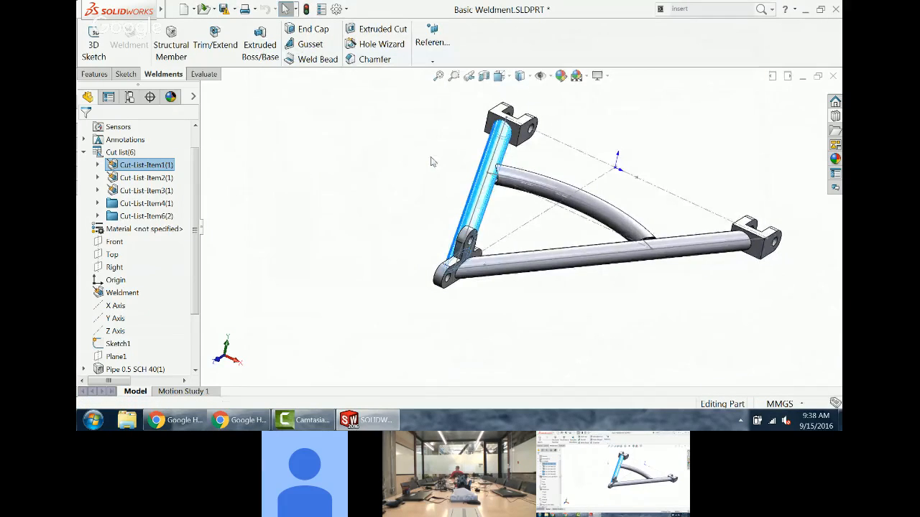
# Step: Highlight Cut-List-Item2, Item3, Item4 and Item6 in turn to identify their bodies in the frame, and clear the selection
pyautogui.click(124, 181)
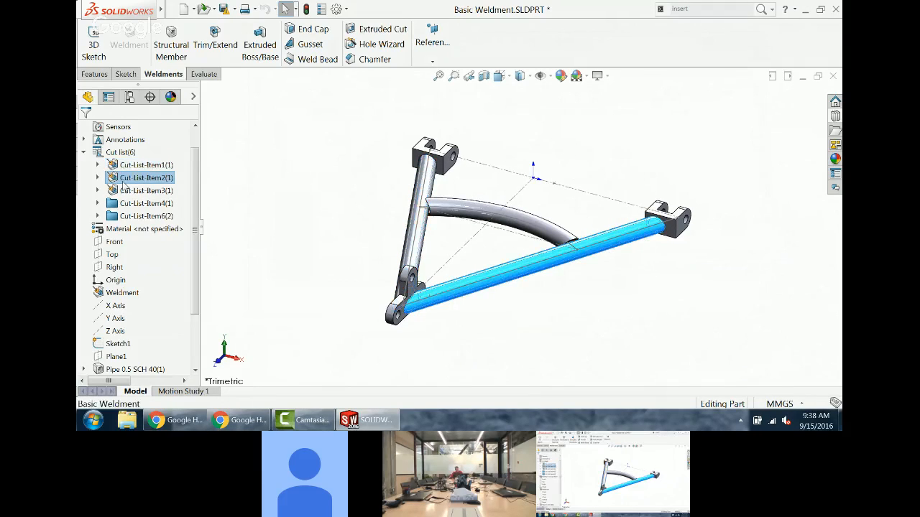
pyautogui.click(127, 193)
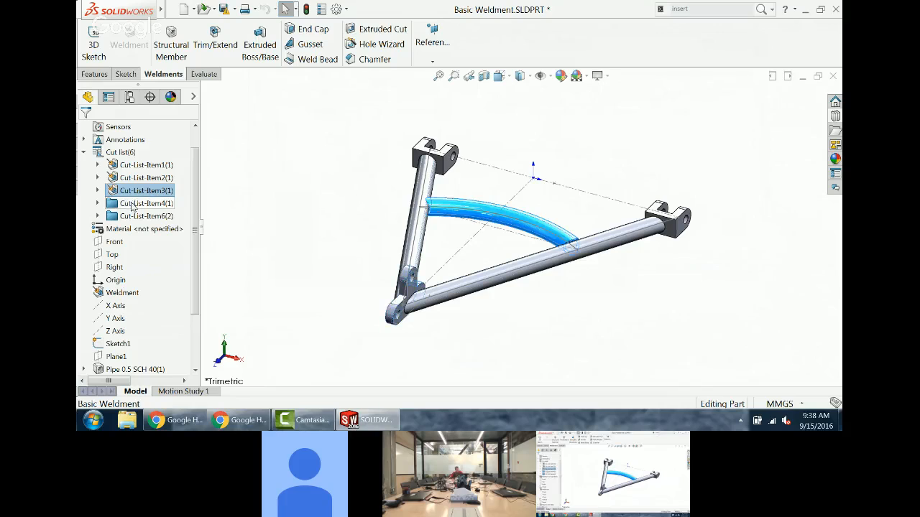
pyautogui.click(134, 204)
pyautogui.click(140, 217)
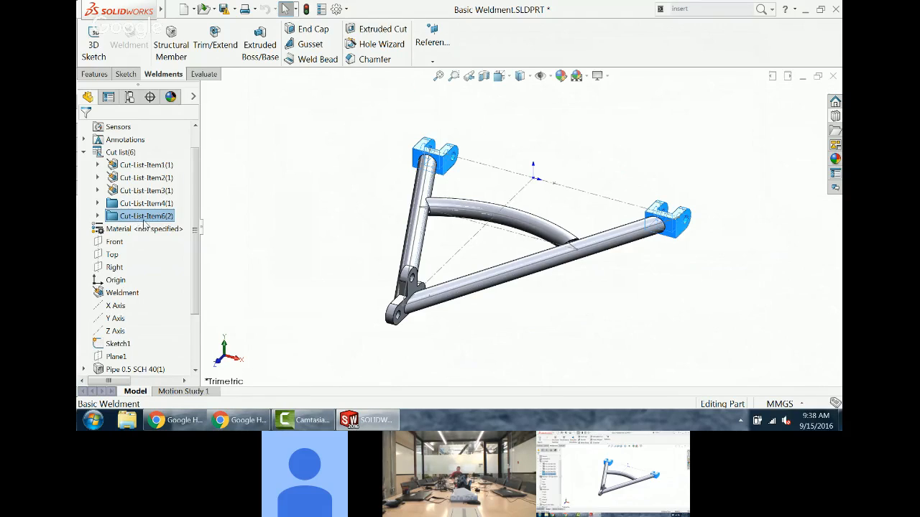
pyautogui.click(238, 199)
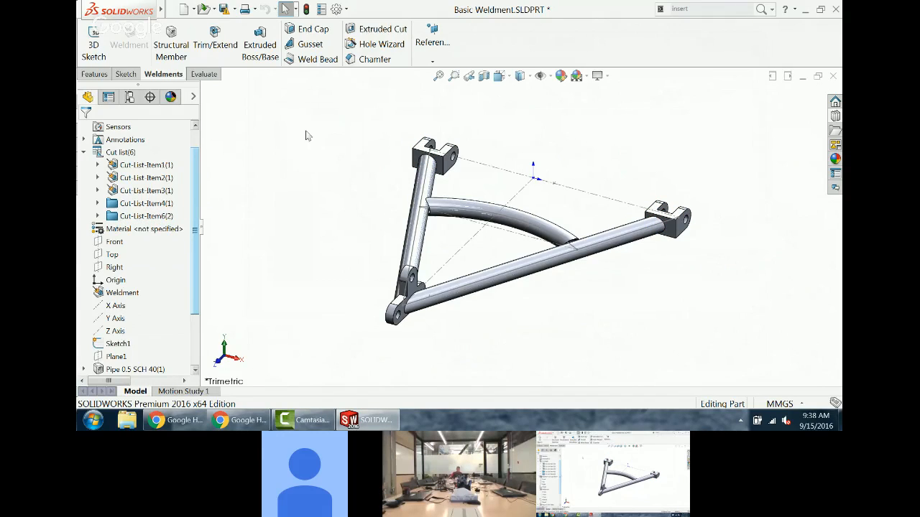
# Step: Create a reference plane tangent to the outer face of one straight pipe and parallel to the Top plane
pyautogui.press('s')
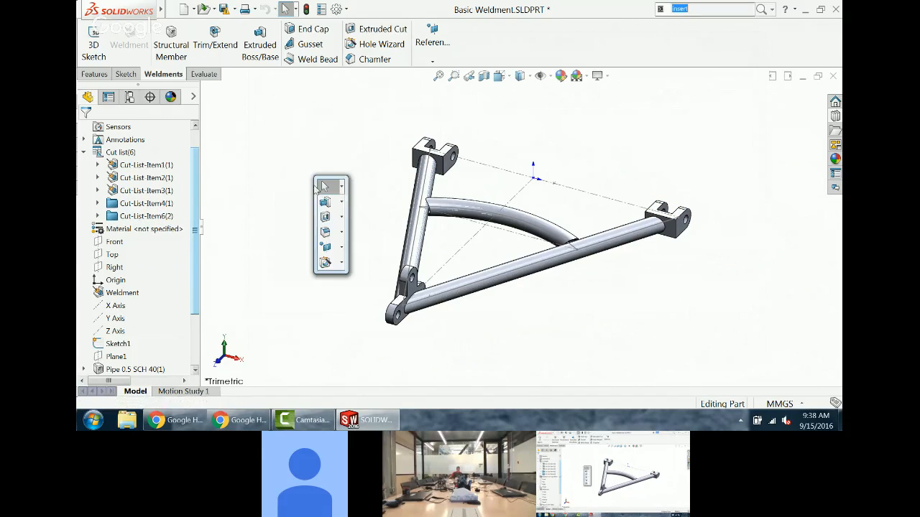
pyautogui.click(342, 248)
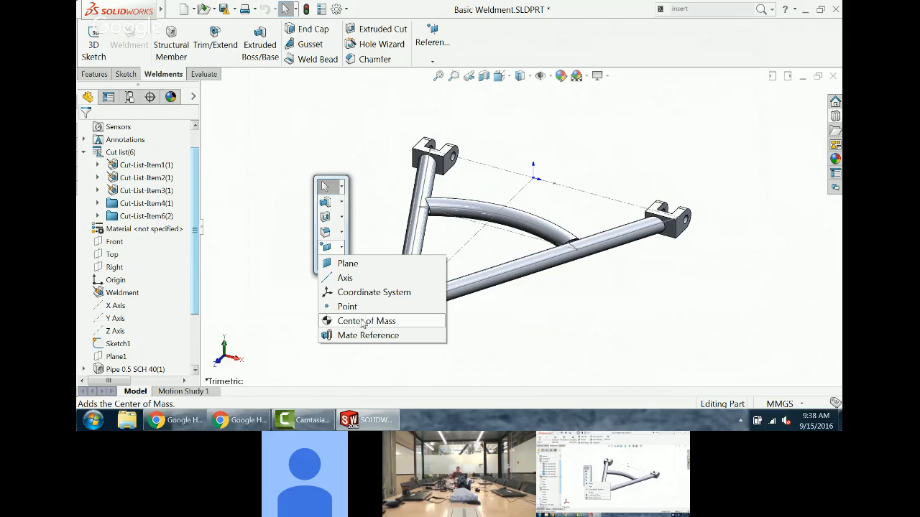
pyautogui.click(348, 263)
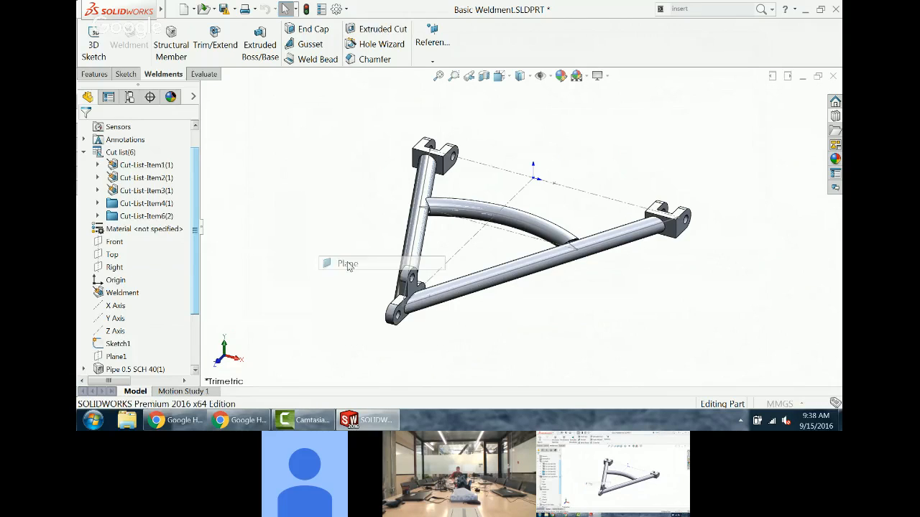
pyautogui.click(424, 219)
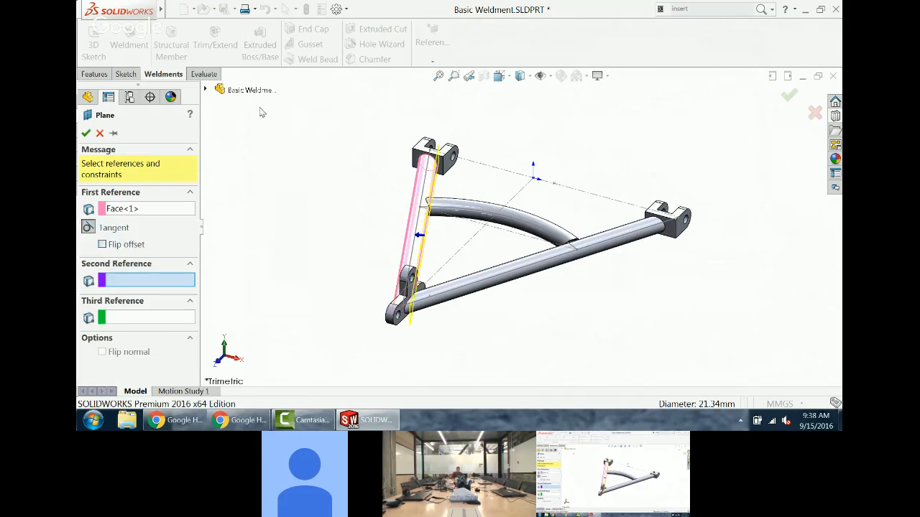
pyautogui.click(206, 91)
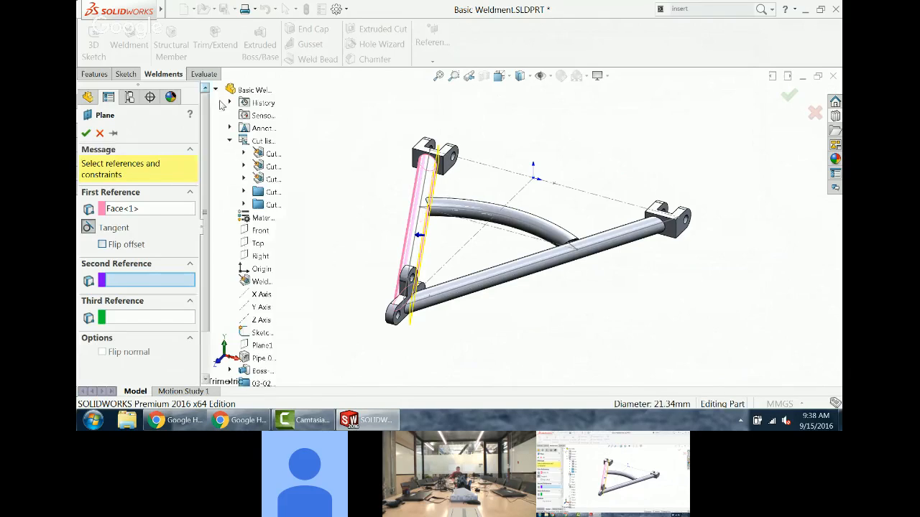
pyautogui.click(260, 245)
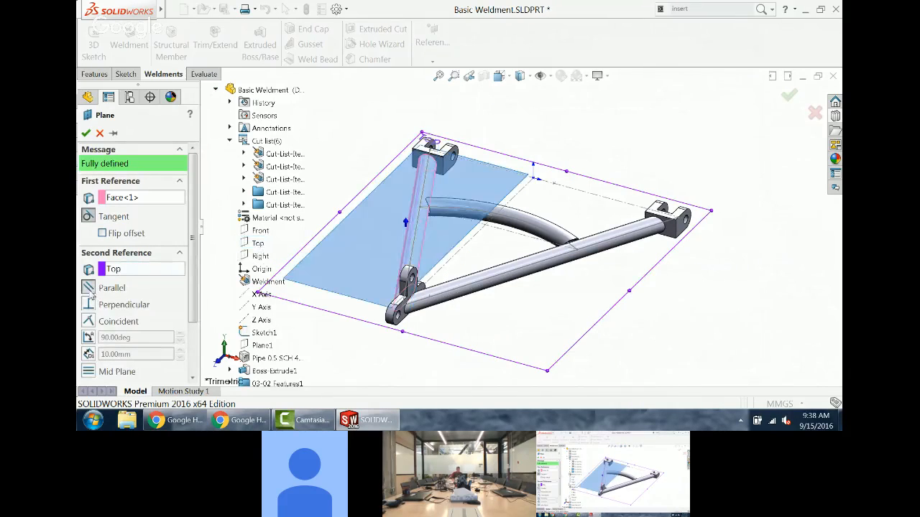
pyautogui.click(86, 134)
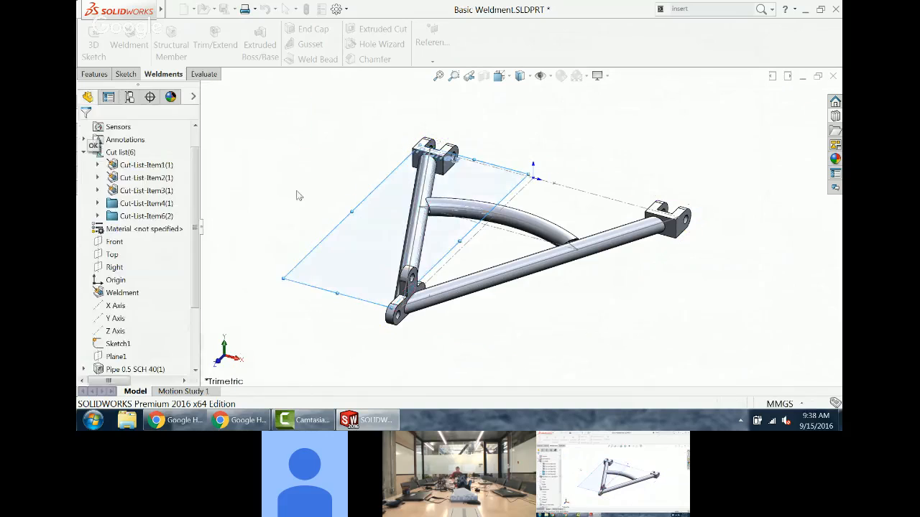
# Step: Sketch two horizontal lines across both pipes on the tangent plane, about 252 mm and about 174 mm long, and shift both slightly toward the curved pipe
pyautogui.moveTo(613, 295)
pyautogui.mouseDown(button='middle')
pyautogui.moveTo(633, 232)
pyautogui.moveTo(608, 281)
pyautogui.mouseUp(button='middle')
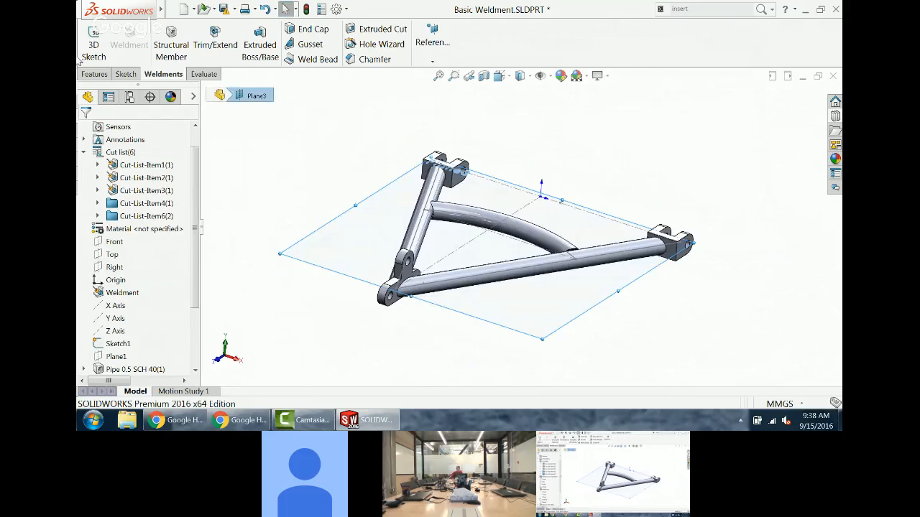
pyautogui.click(126, 74)
pyautogui.click(95, 44)
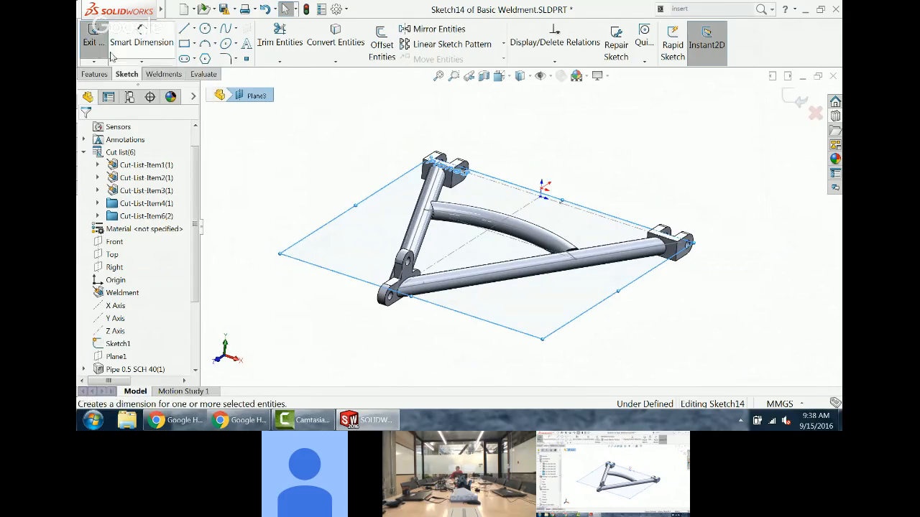
pyautogui.moveTo(378, 139); pyautogui.dragTo(380, 191, button='middle')
pyautogui.hotkey('ctrl', '8')
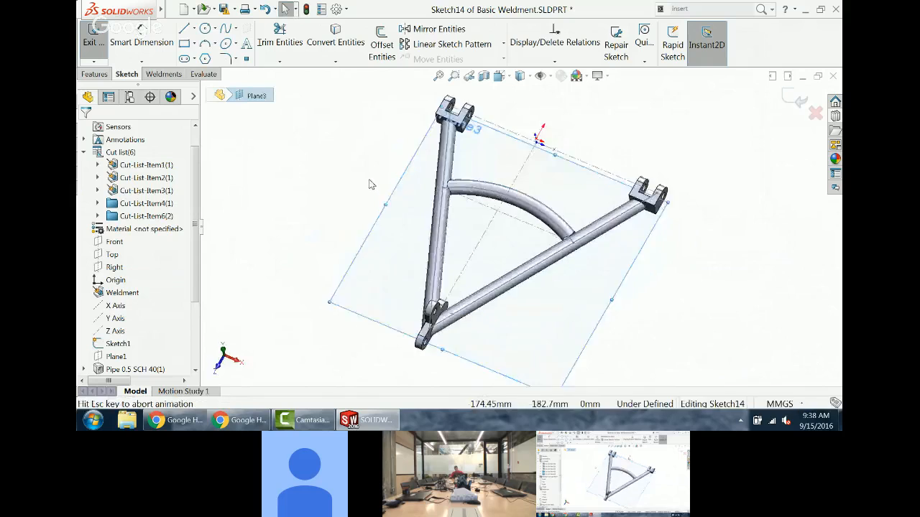
pyautogui.click(185, 30)
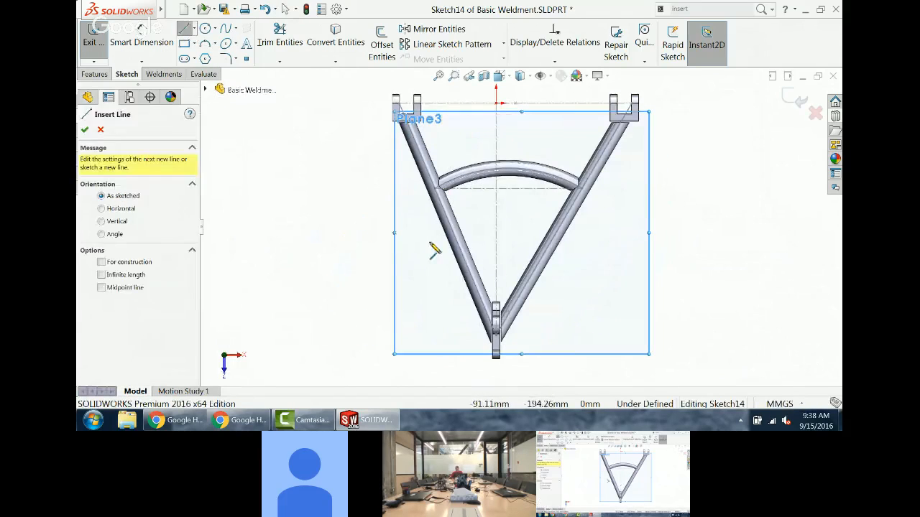
pyautogui.moveTo(414, 229); pyautogui.dragTo(594, 228)
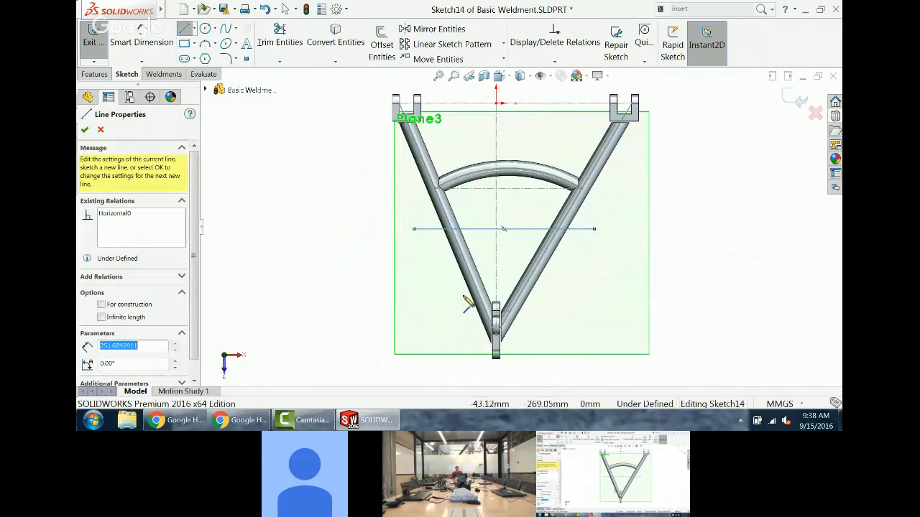
pyautogui.moveTo(441, 287); pyautogui.dragTo(566, 288)
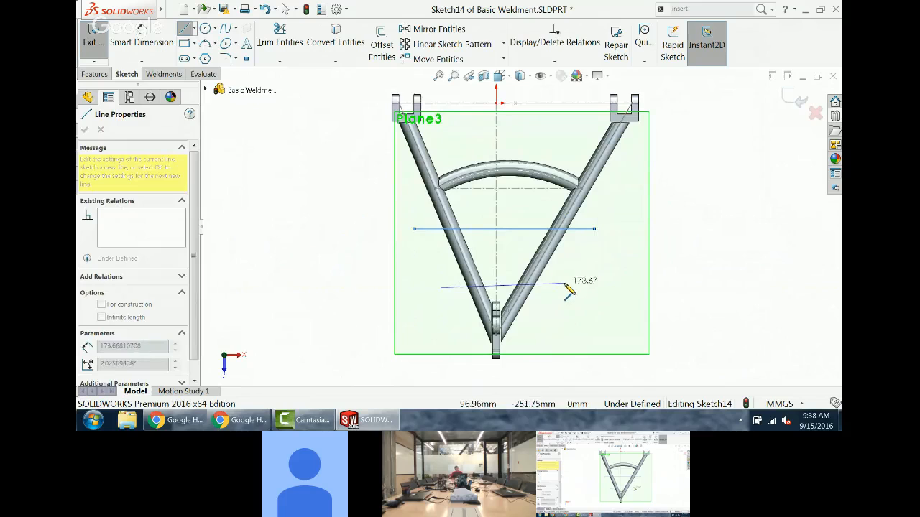
pyautogui.press('Escape')
pyautogui.moveTo(533, 232)
pyautogui.mouseDown()
pyautogui.moveTo(534, 199)
pyautogui.moveTo(535, 225)
pyautogui.mouseUp()
pyautogui.moveTo(540, 289)
pyautogui.mouseDown()
pyautogui.moveTo(545, 270)
pyautogui.moveTo(543, 285)
pyautogui.mouseUp()
# Step: Convert the outer silhouette edges of the two straight pipes into sketch lines
pyautogui.click(549, 266)
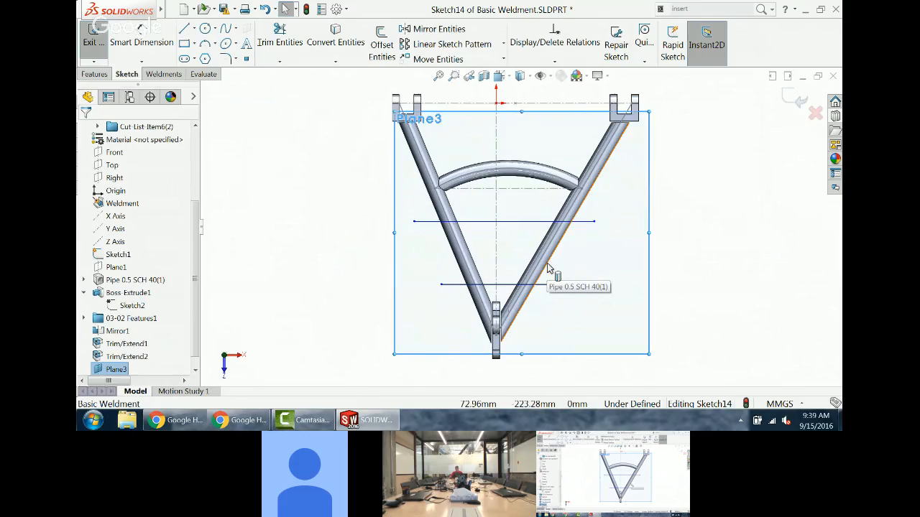
pyautogui.click(548, 268)
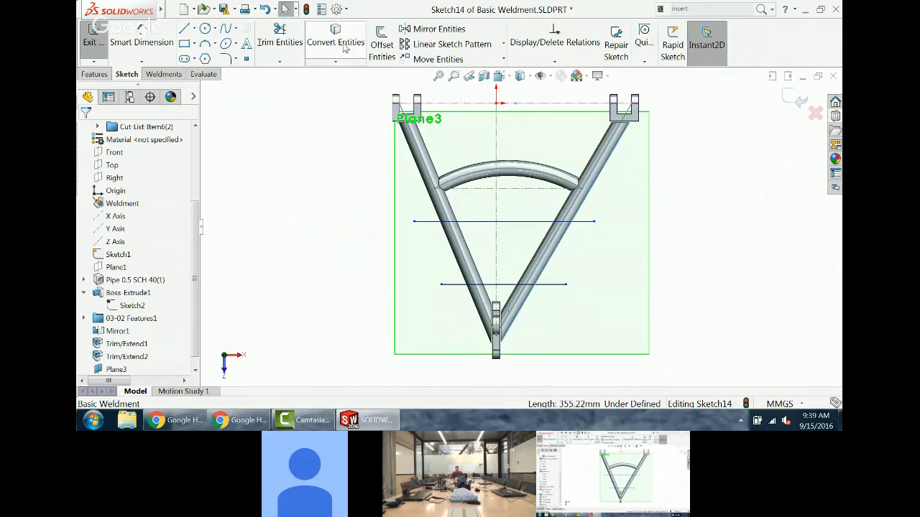
pyautogui.click(449, 248)
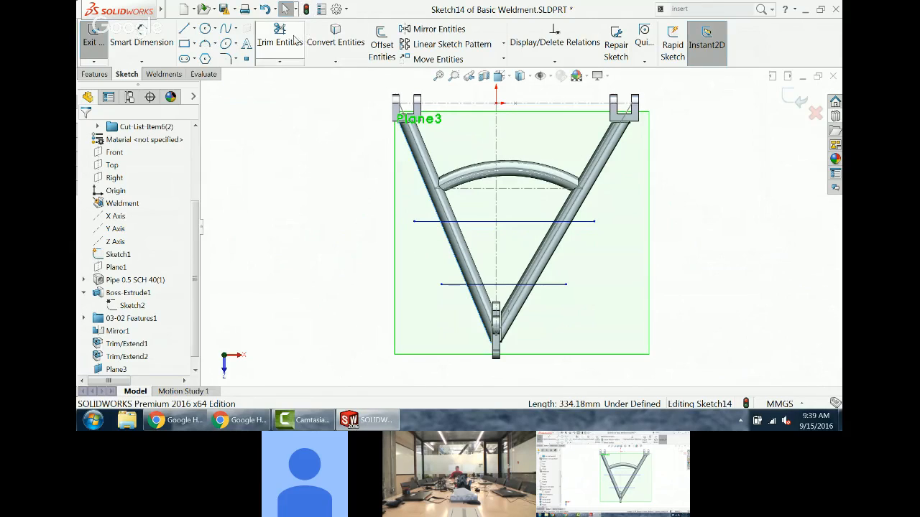
pyautogui.click(327, 42)
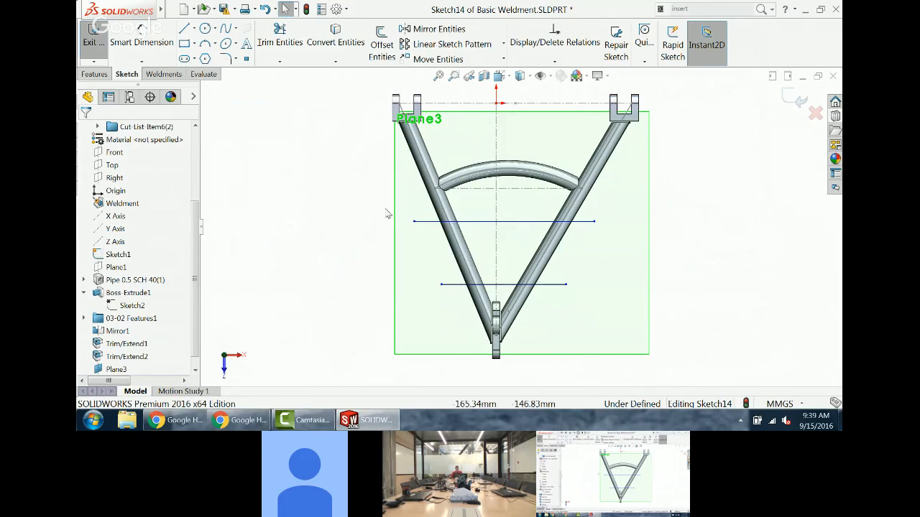
pyautogui.moveTo(406, 200); pyautogui.dragTo(546, 403, button='middle')
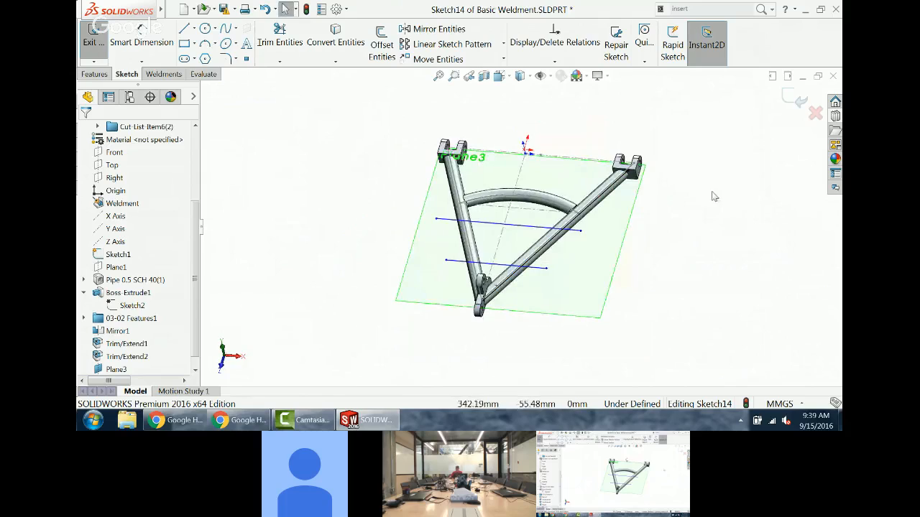
pyautogui.moveTo(717, 194); pyautogui.dragTo(695, 216, button='right')
pyautogui.moveTo(538, 283)
pyautogui.mouseDown()
pyautogui.moveTo(587, 226)
pyautogui.moveTo(553, 195)
pyautogui.moveTo(435, 188)
pyautogui.moveTo(459, 224)
pyautogui.mouseUp()
pyautogui.hotkey('ctrl', 'z')
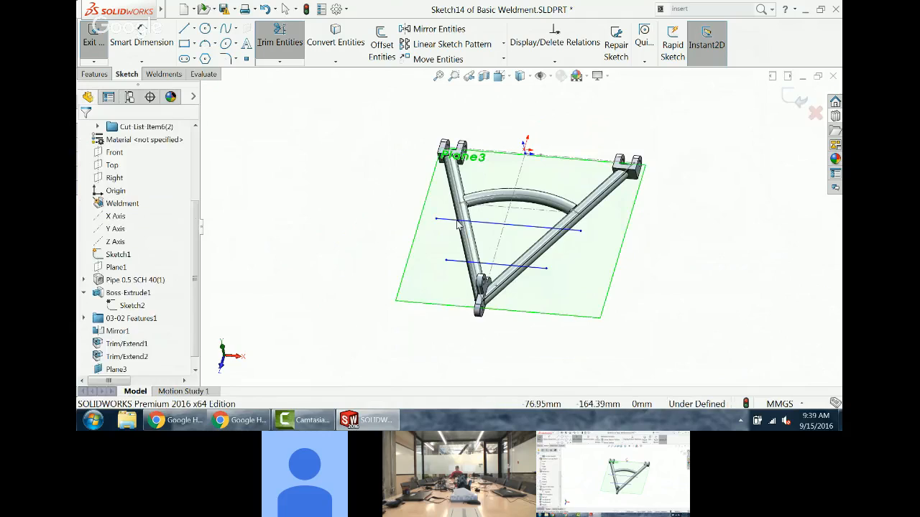
# Step: Power-trim the overhanging line ends and the excess pipe edge lines to leave a closed four-sided profile spanning the two straight pipes
pyautogui.moveTo(766, 224); pyautogui.dragTo(740, 198, button='right')
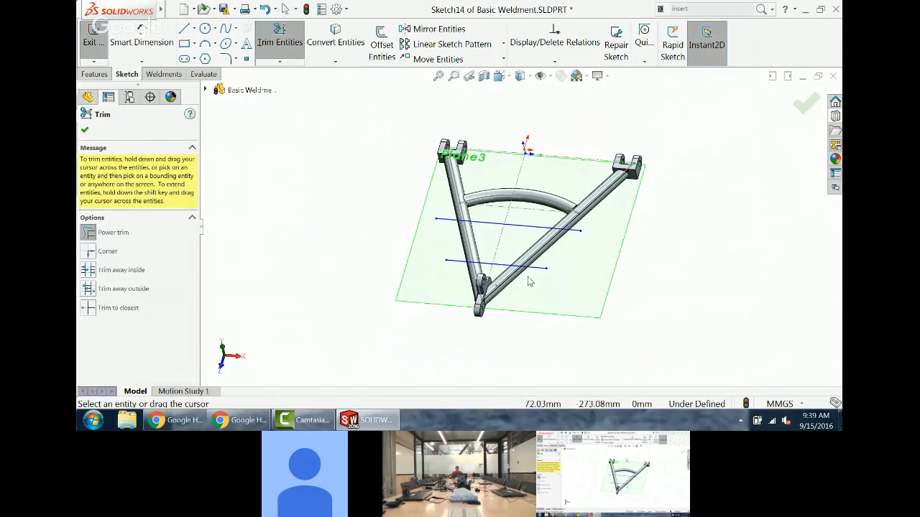
pyautogui.moveTo(544, 259)
pyautogui.mouseDown()
pyautogui.moveTo(579, 220)
pyautogui.moveTo(533, 189)
pyautogui.moveTo(440, 178)
pyautogui.moveTo(456, 263)
pyautogui.moveTo(478, 280)
pyautogui.moveTo(518, 286)
pyautogui.mouseUp()
pyautogui.moveTo(525, 287); pyautogui.dragTo(514, 132, button='middle')
pyautogui.scroll(-7, 523, 215)
pyautogui.scroll(2, 526, 256)
pyautogui.moveTo(525, 270); pyautogui.dragTo(503, 229, button='middle')
pyautogui.scroll(3, 503, 216)
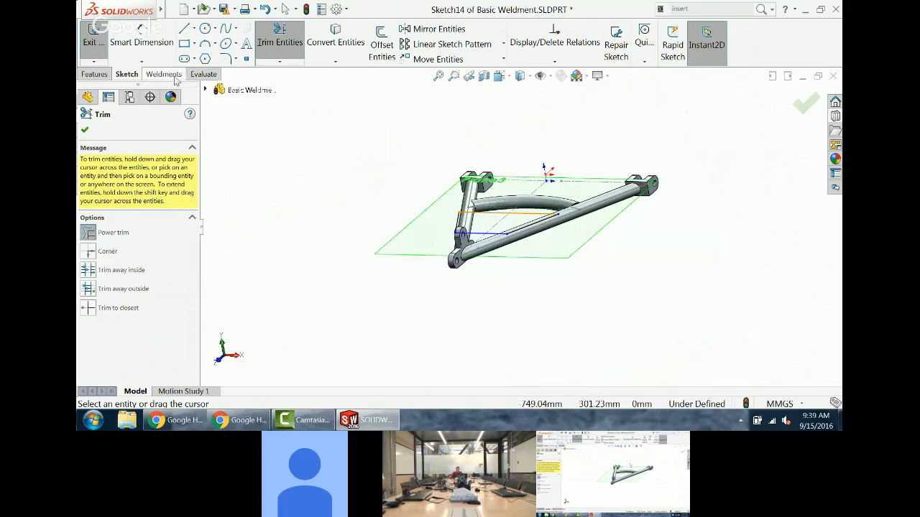
pyautogui.click(88, 131)
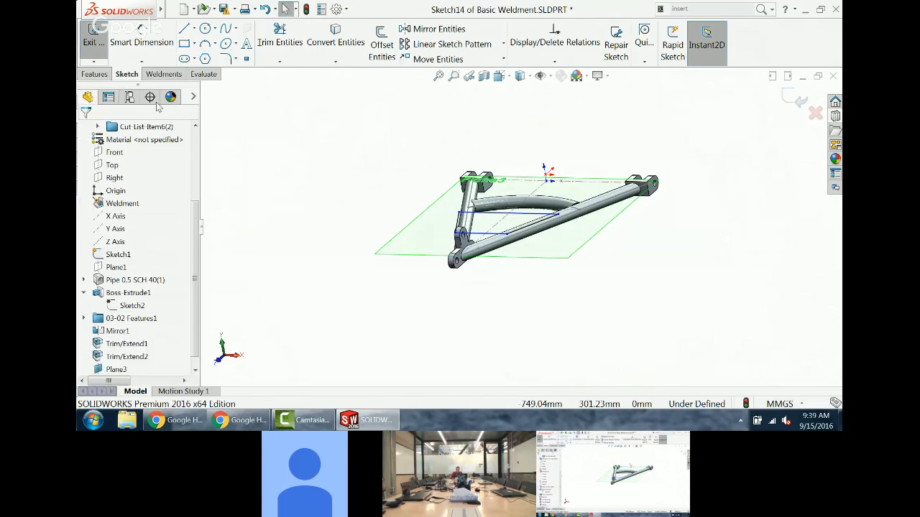
# Step: Make the Sheet Metal tools available and switch to them
pyautogui.rightClick(173, 78)
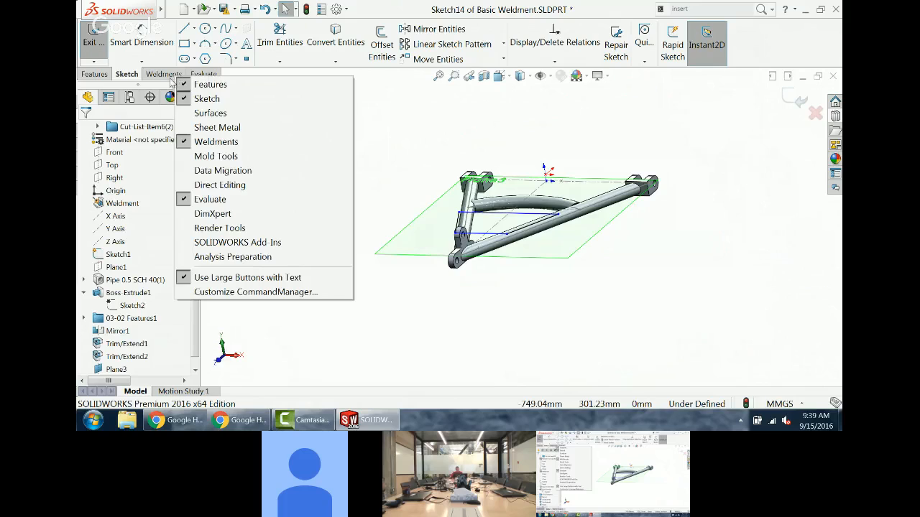
pyautogui.click(210, 127)
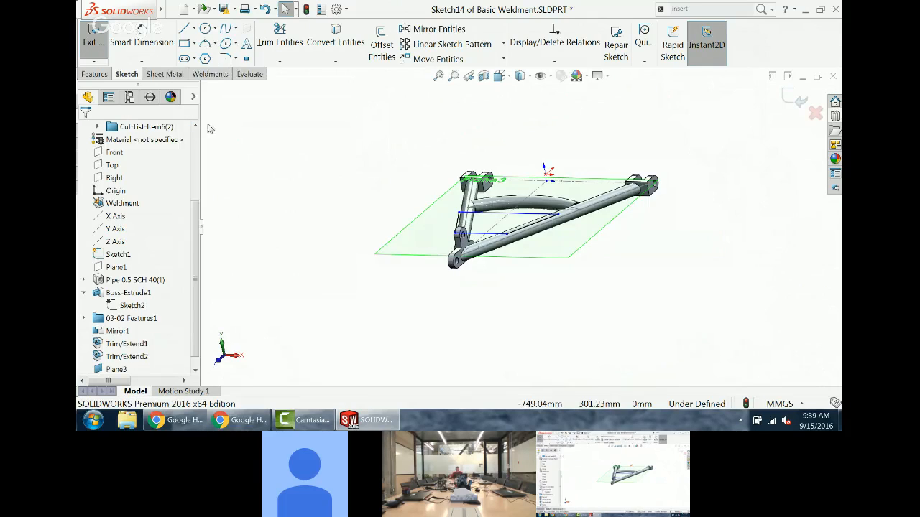
pyautogui.click(166, 74)
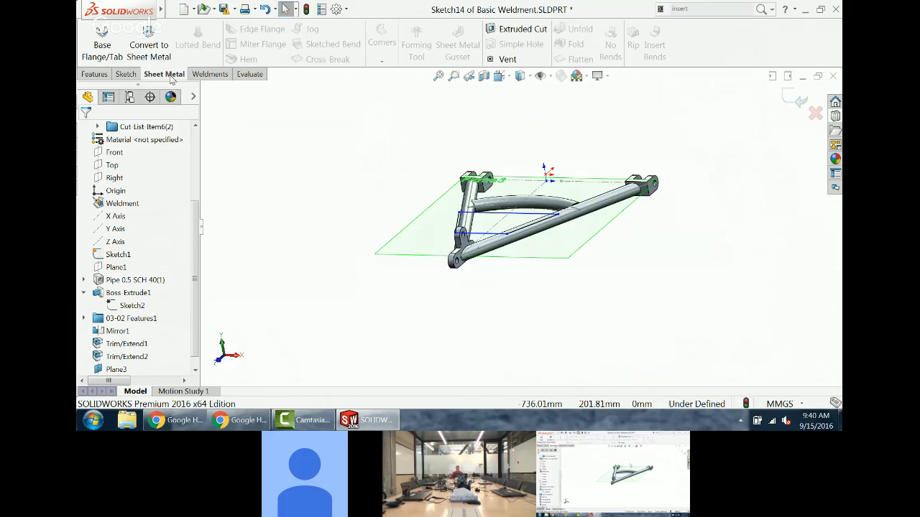
# Step: Create a 1.66 mm thick base flange from the four-sided profile with its direction reversed
pyautogui.click(103, 57)
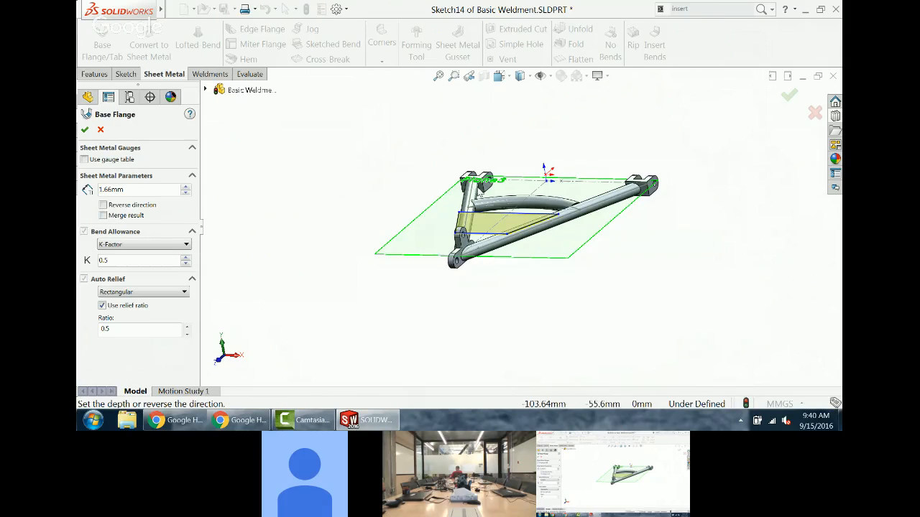
pyautogui.scroll(-5, 496, 231)
pyautogui.scroll(-3, 505, 263)
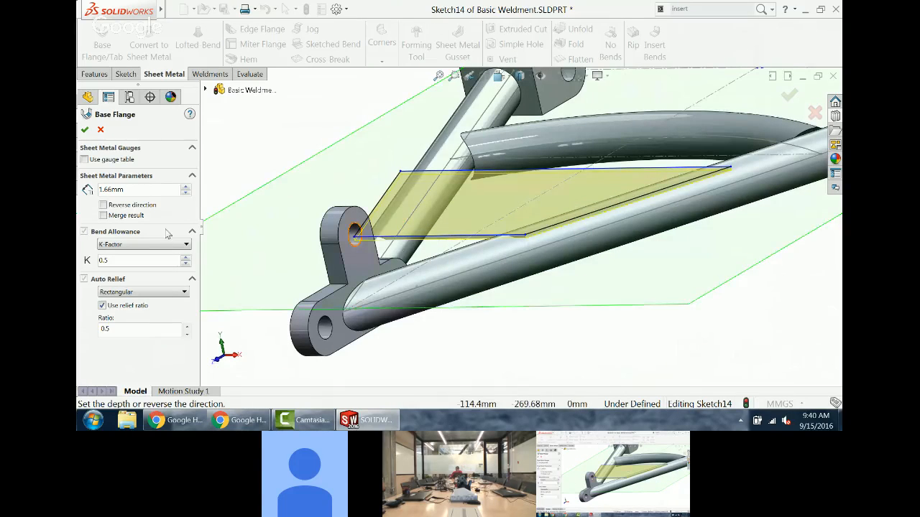
pyautogui.click(103, 206)
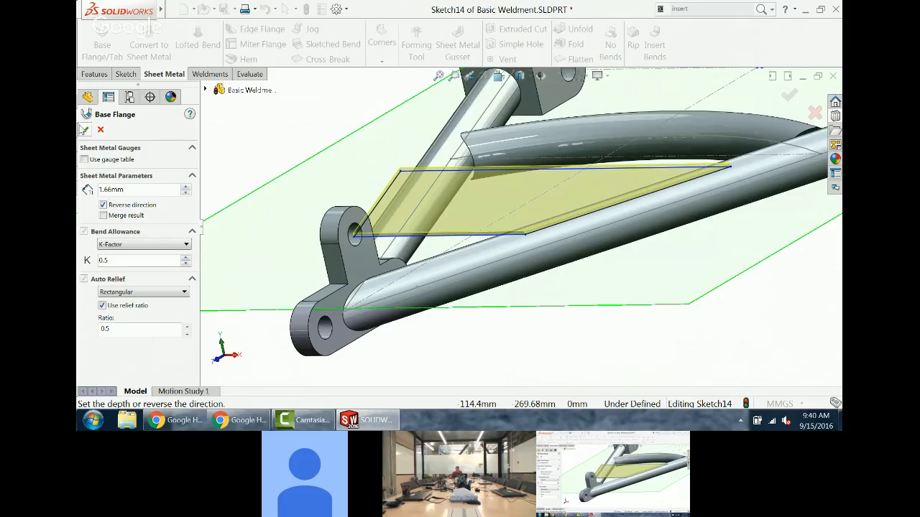
pyautogui.click(84, 130)
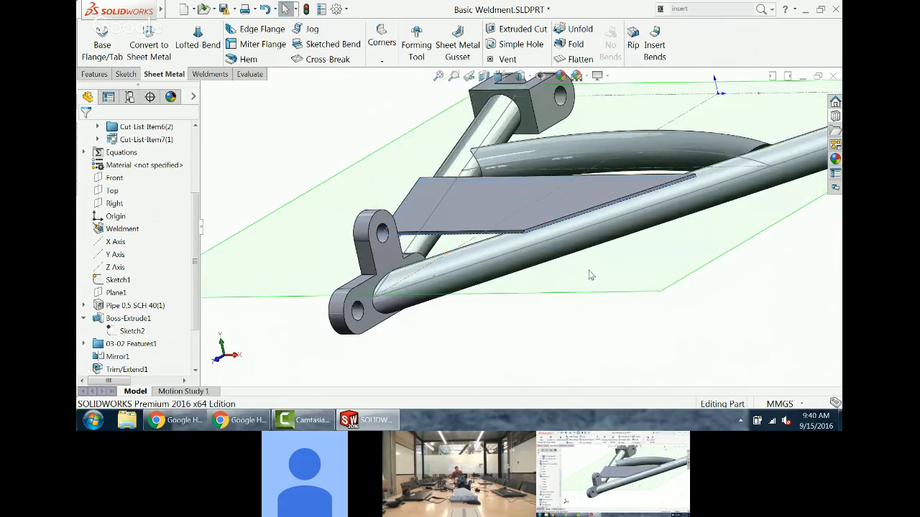
# Step: Start an edge flange along the sheet's two slanted edges, pointing down at 90 degrees, with a flange length of 25 mm
pyautogui.moveTo(591, 275); pyautogui.dragTo(608, 263, button='middle')
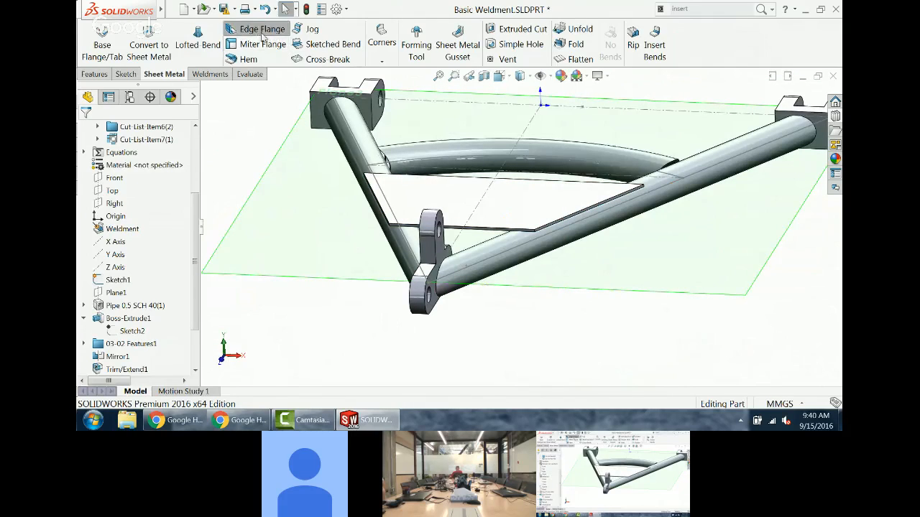
pyautogui.click(259, 28)
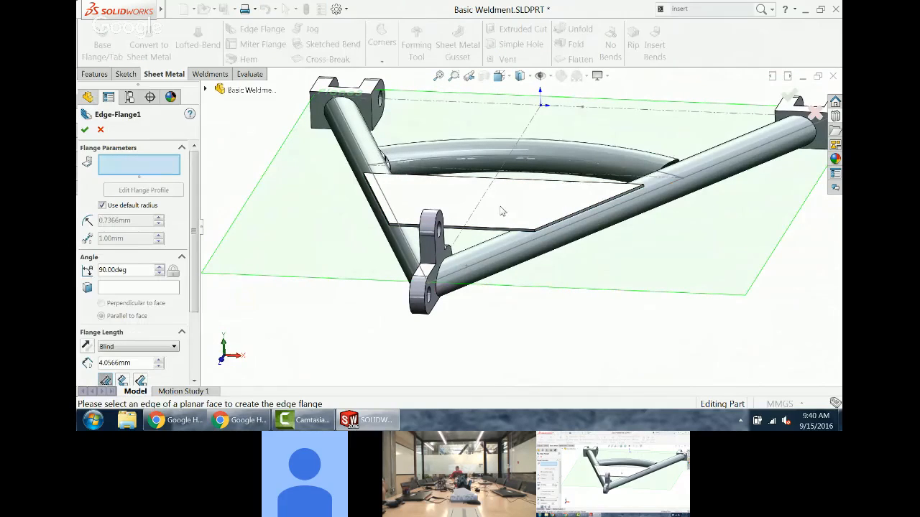
pyautogui.click(565, 222)
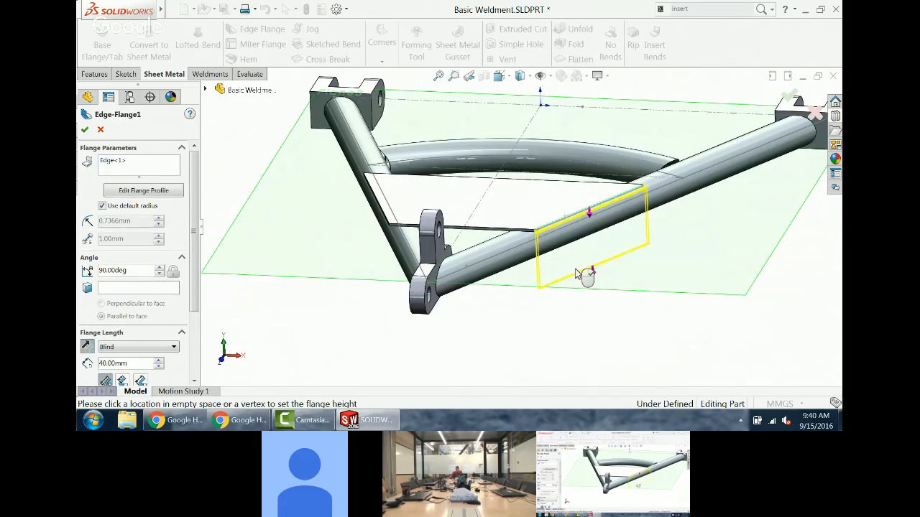
pyautogui.click(381, 219)
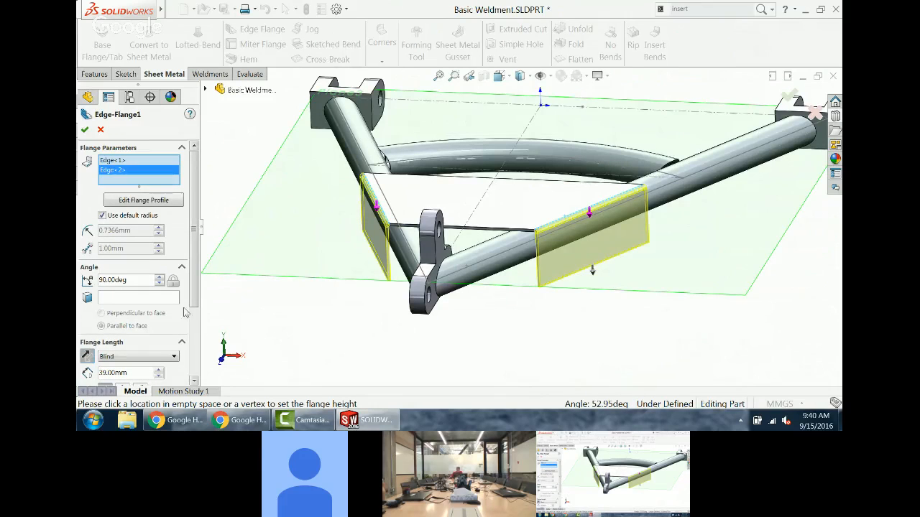
pyautogui.click(141, 371)
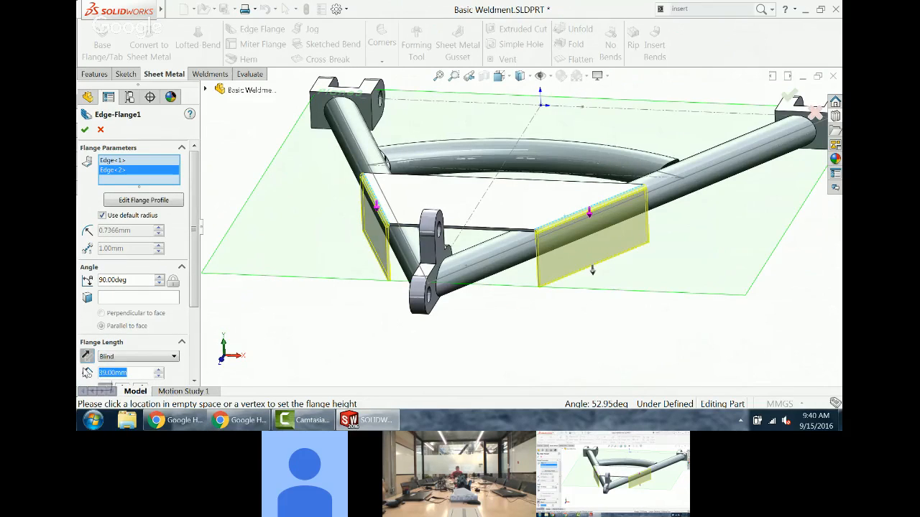
pyautogui.write('25')
pyautogui.press('Return')
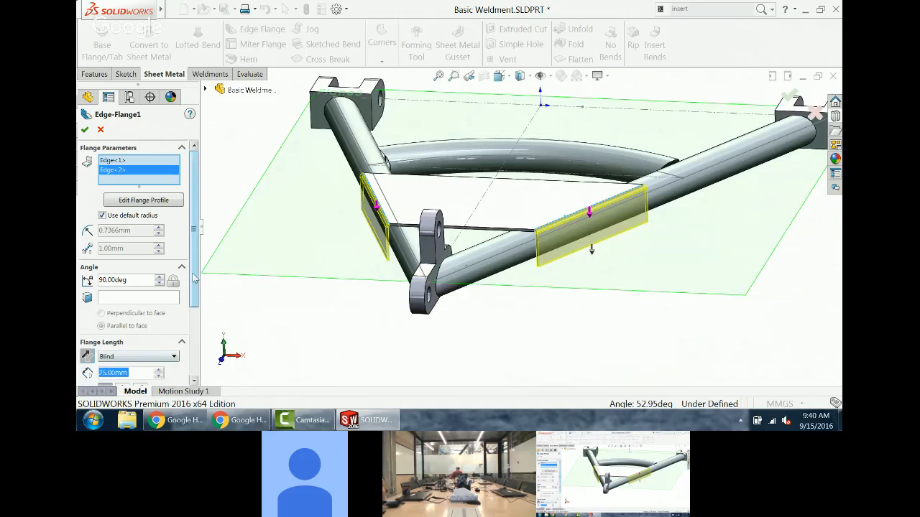
# Step: Try the Material Inside and Material Outside flange positions, choose Bend Outside, and create the edge flanges
pyautogui.moveTo(194, 279); pyautogui.dragTo(194, 347)
pyautogui.click(104, 318)
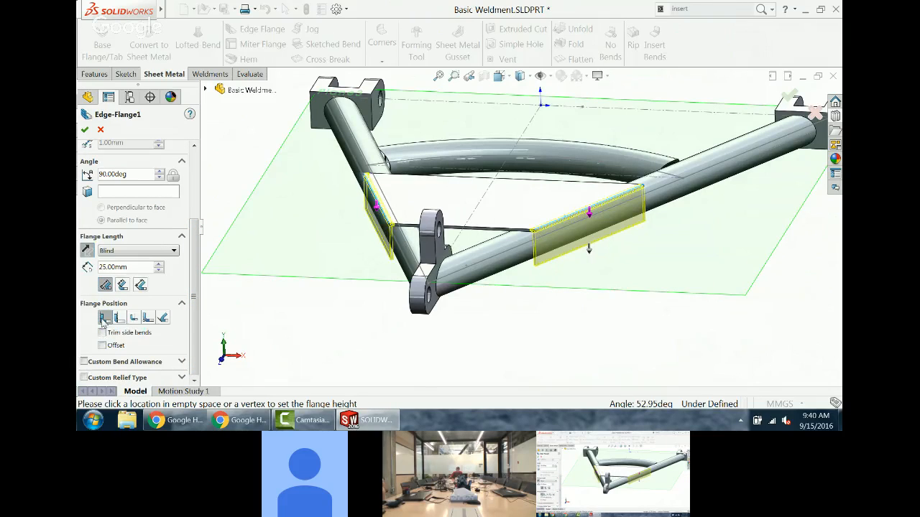
pyautogui.click(120, 318)
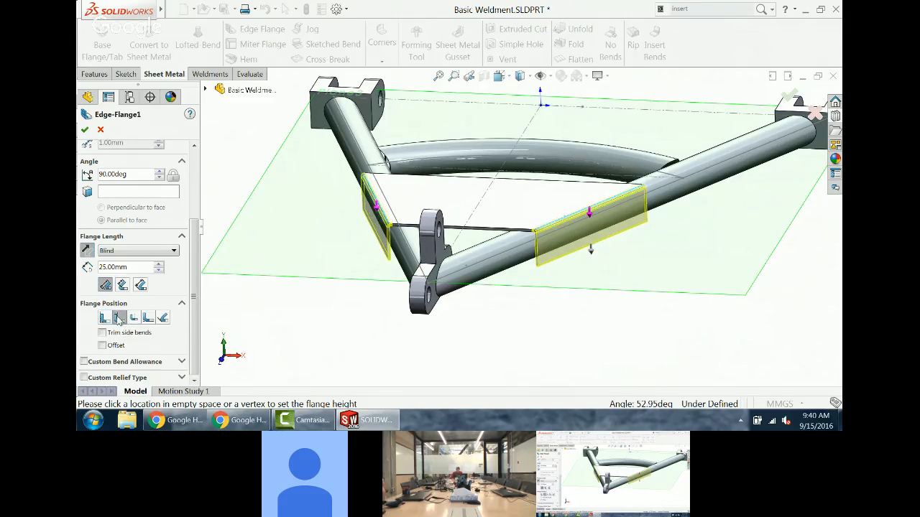
pyautogui.click(134, 319)
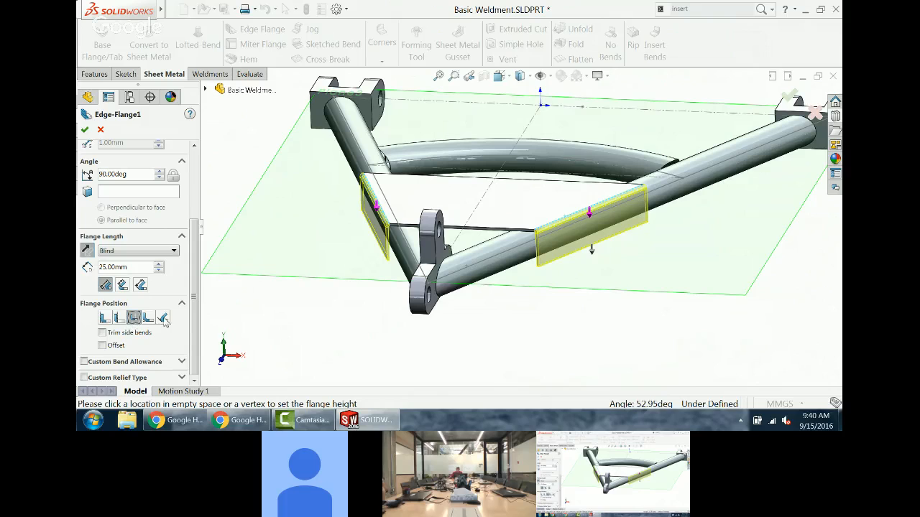
pyautogui.moveTo(318, 298)
pyautogui.mouseDown(button='middle')
pyautogui.moveTo(304, 259)
pyautogui.moveTo(311, 288)
pyautogui.mouseUp(button='middle')
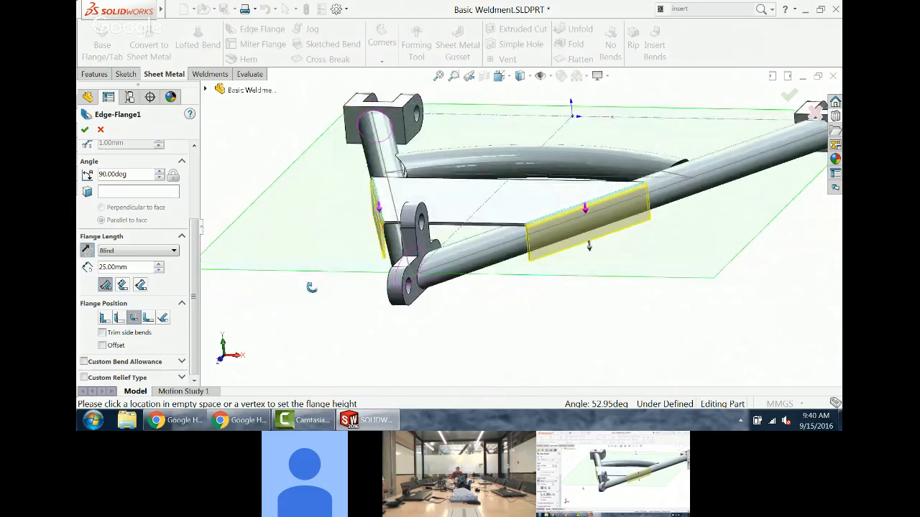
pyautogui.press('f')
pyautogui.click(86, 131)
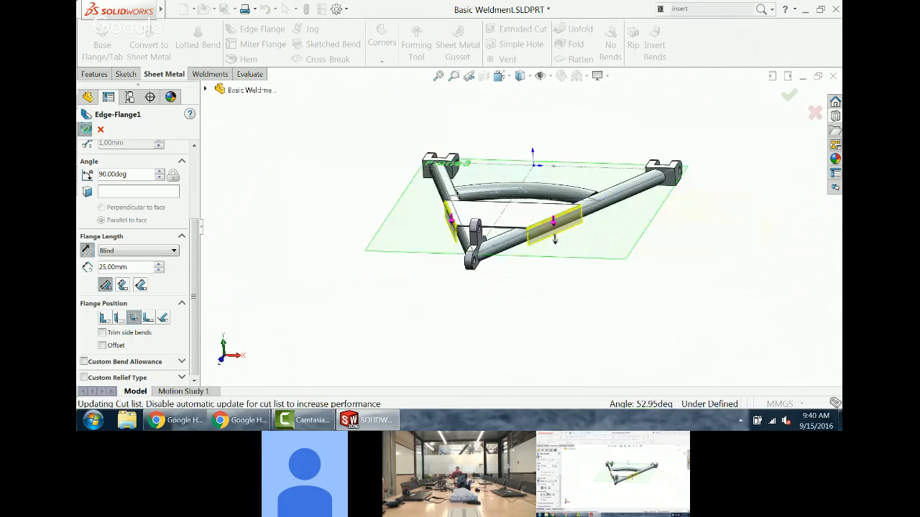
# Step: Save the Basic Weldment part, accepting its conversion from the older file version to the current one
pyautogui.moveTo(362, 151); pyautogui.dragTo(360, 197, button='middle')
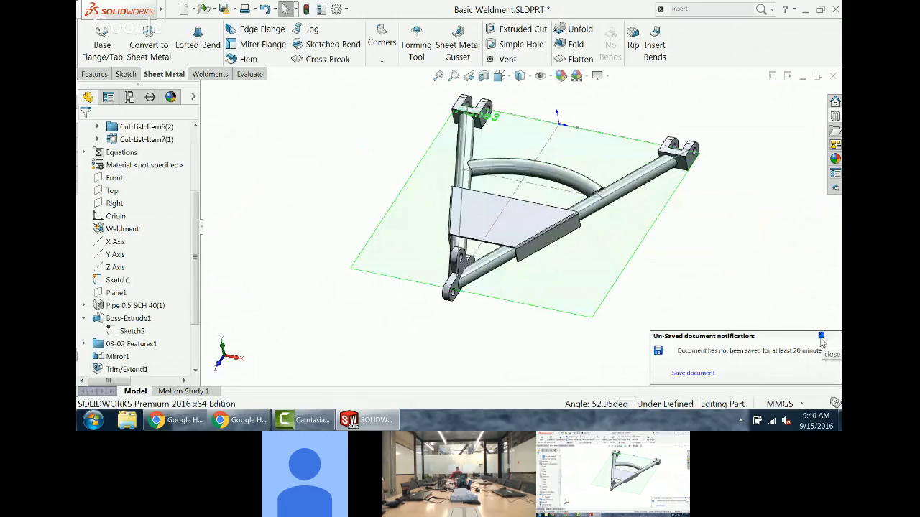
pyautogui.click(702, 373)
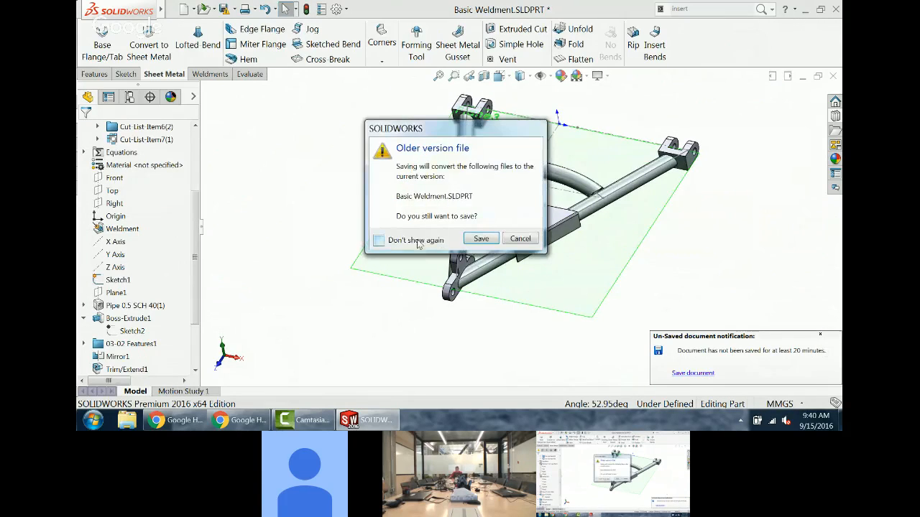
pyautogui.click(480, 239)
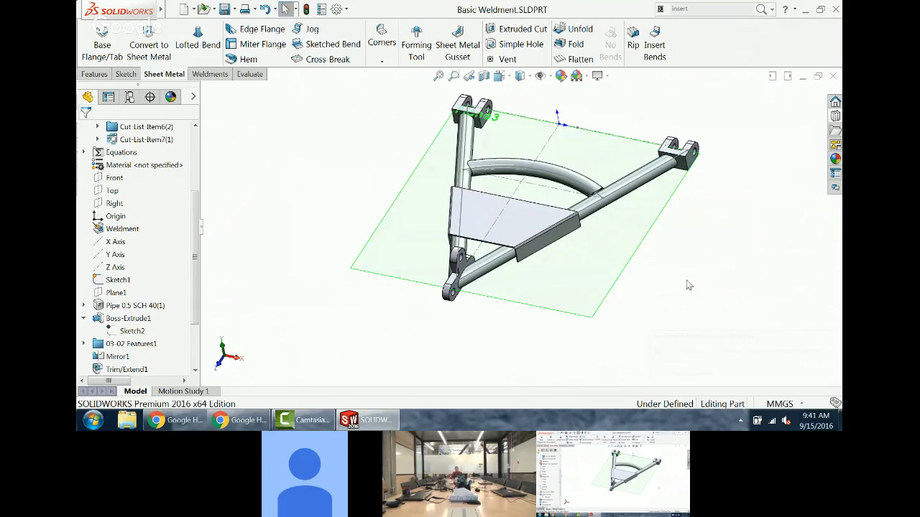
# Step: Examine which bodies the weldment's cut list items represent, from Cut-List-Item1 through Cut-List-Item7
pyautogui.moveTo(683, 280)
pyautogui.mouseDown(button='middle')
pyautogui.moveTo(686, 253)
pyautogui.moveTo(665, 275)
pyautogui.moveTo(682, 278)
pyautogui.mouseUp(button='middle')
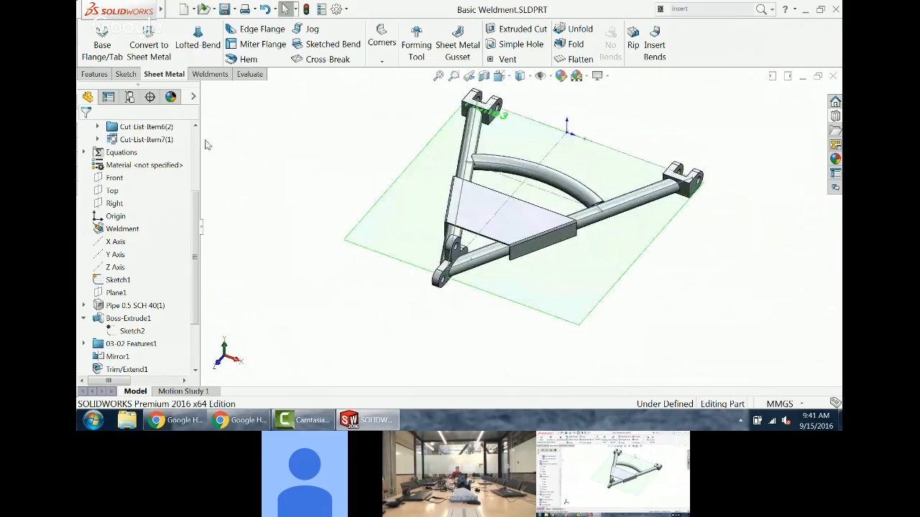
pyautogui.moveTo(194, 243); pyautogui.dragTo(194, 179)
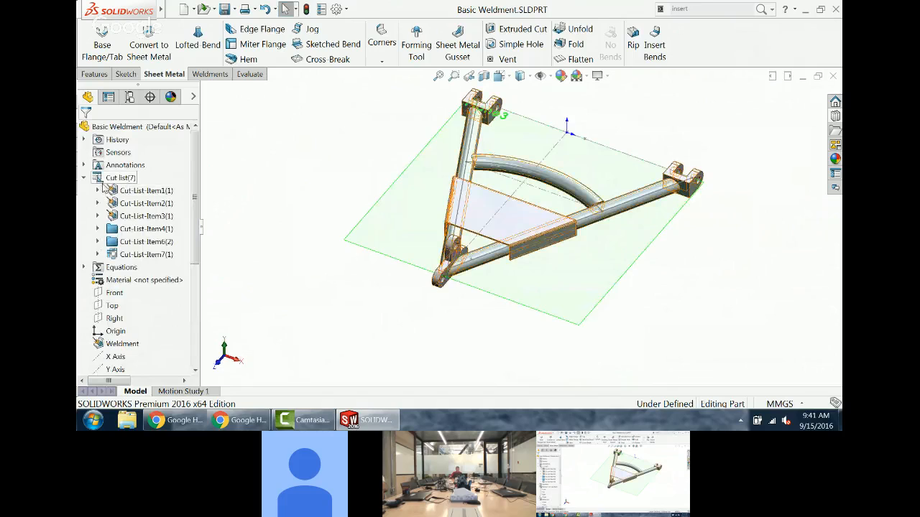
pyautogui.click(138, 190)
pyautogui.click(141, 203)
pyautogui.click(144, 215)
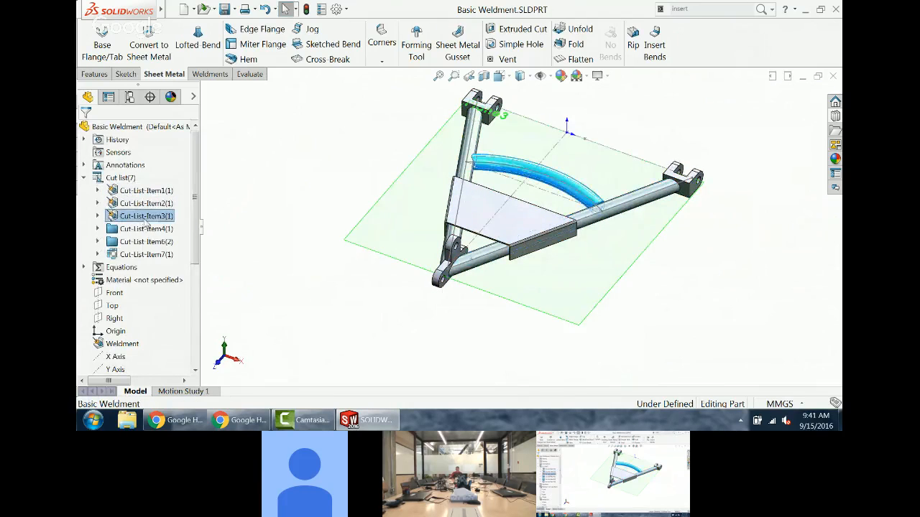
pyautogui.click(146, 228)
pyautogui.click(148, 243)
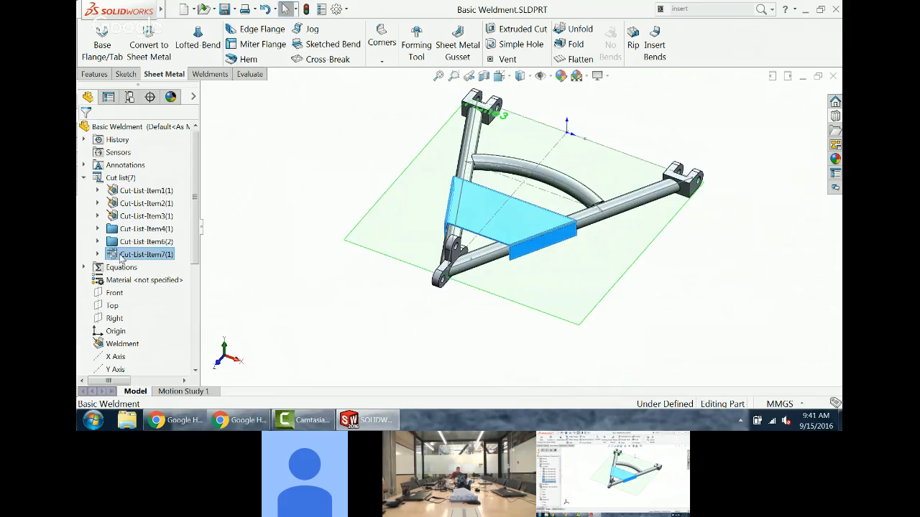
pyautogui.scroll(-2, 429, 146)
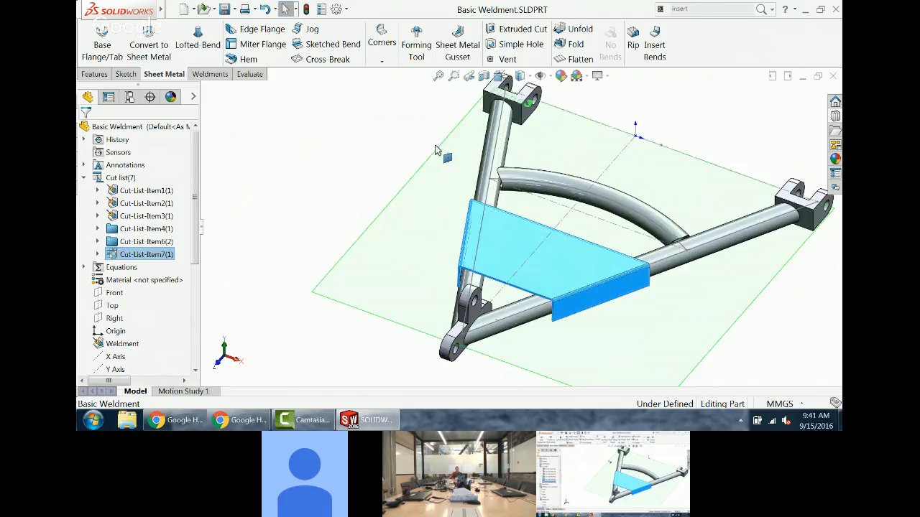
pyautogui.click(312, 143)
# Step: Flatten the sheet metal plate to inspect its flat pattern, and return it to the folded state
pyautogui.click(575, 272)
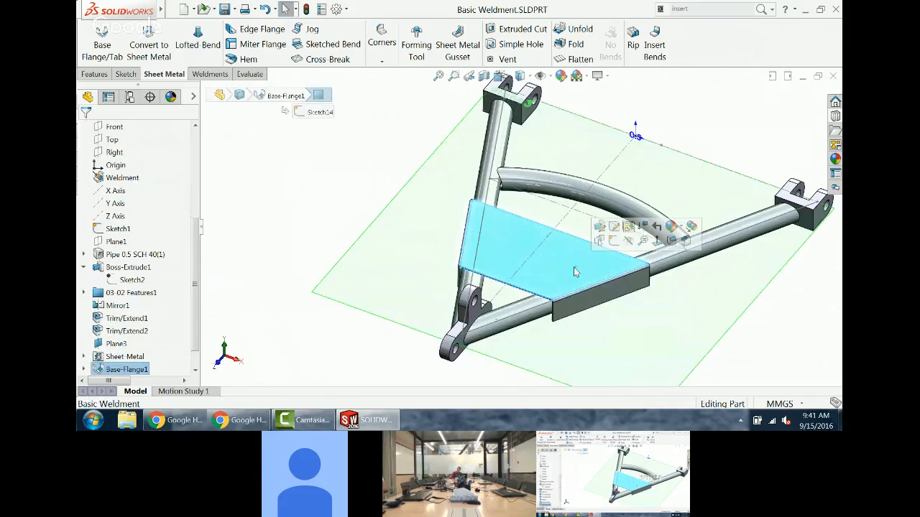
pyautogui.click(582, 59)
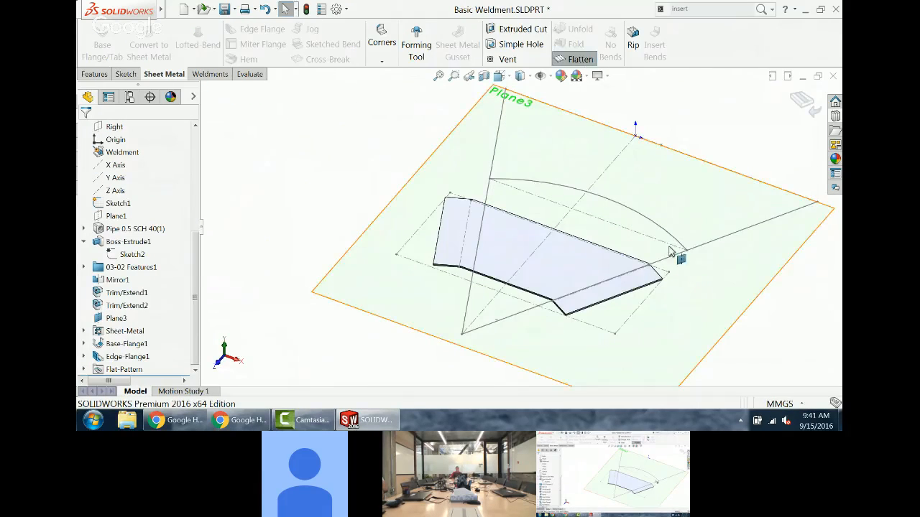
pyautogui.moveTo(674, 179); pyautogui.dragTo(661, 230, button='middle')
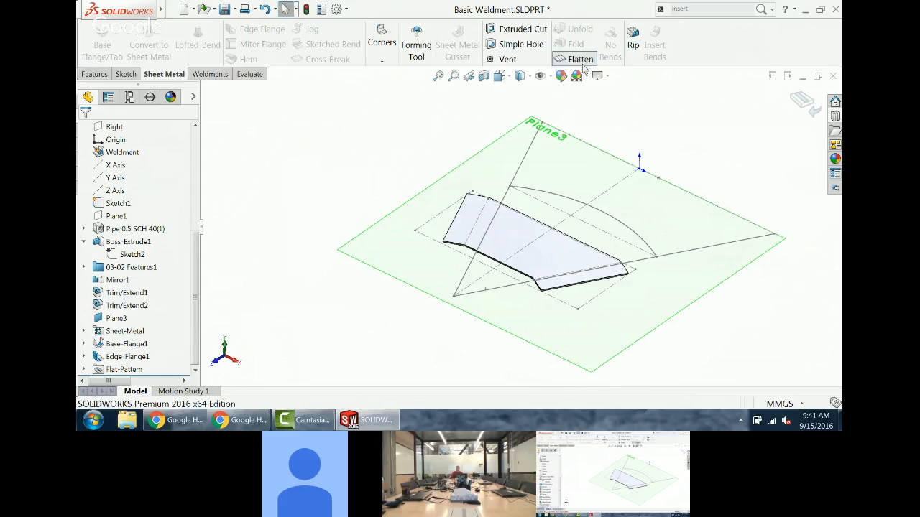
pyautogui.click(575, 59)
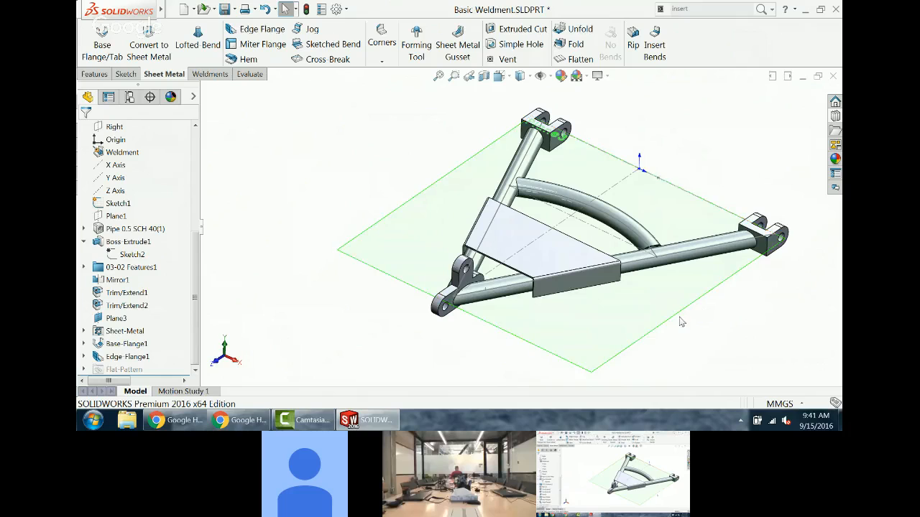
# Step: Hide Plane3 and Sketch1 so only the weldment bodies are displayed
pyautogui.click(698, 307)
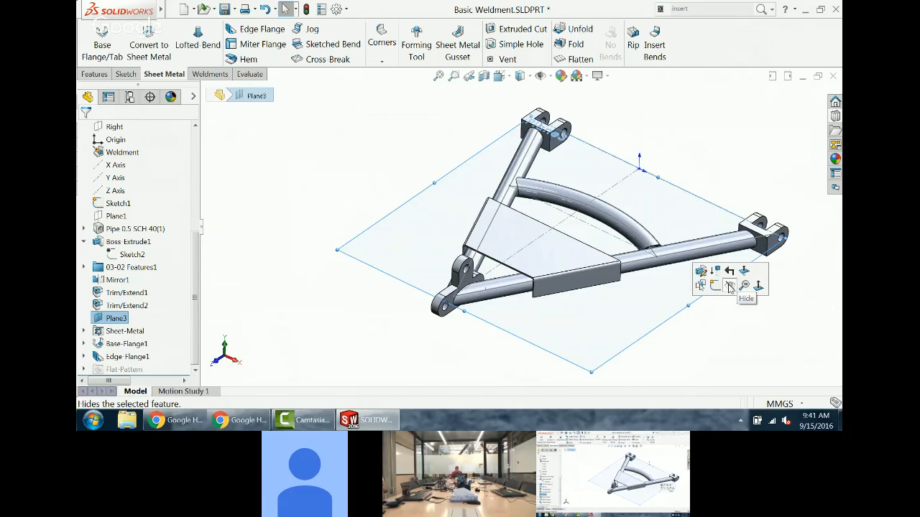
pyautogui.click(730, 286)
pyautogui.click(627, 183)
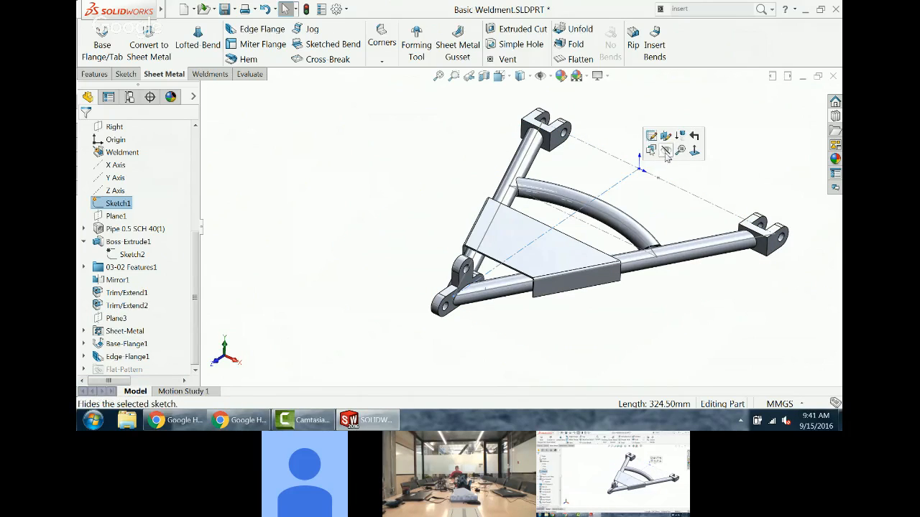
pyautogui.click(665, 153)
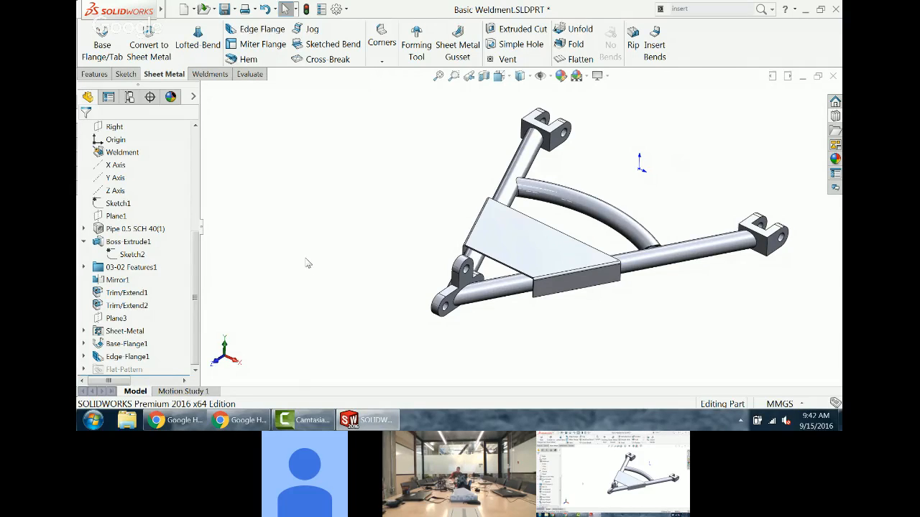
# Step: Show the part's configurations and expand the Default<As Machined> configuration to examine its derived configuration
pyautogui.moveTo(305, 259); pyautogui.dragTo(334, 232, button='right')
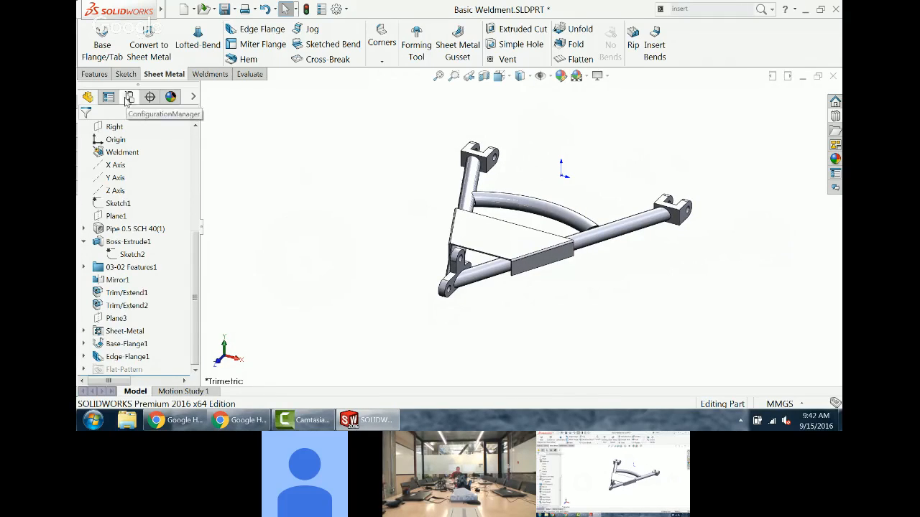
pyautogui.click(129, 99)
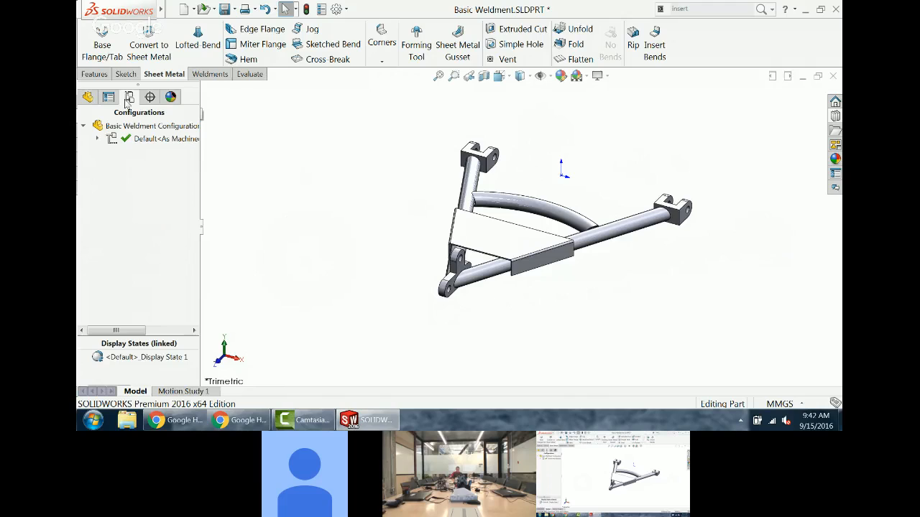
pyautogui.click(97, 139)
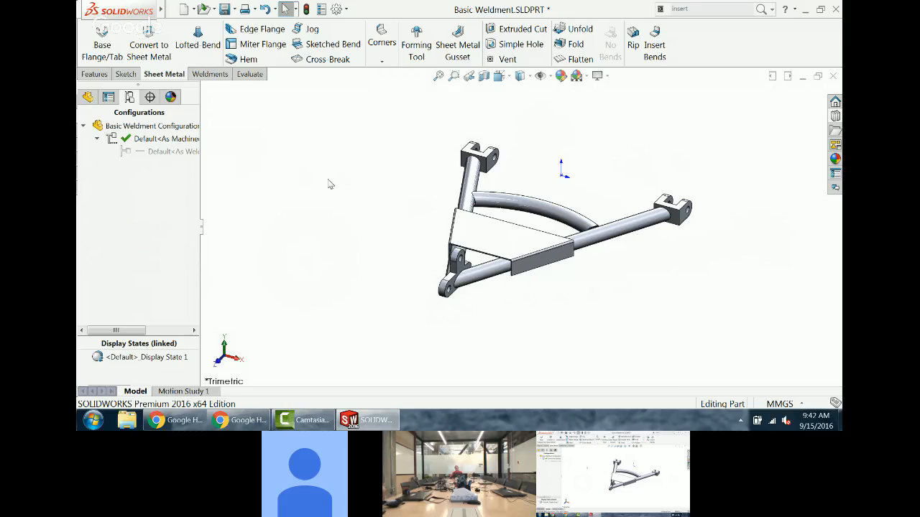
# Step: Review the Weldments document properties for cut lists and derived configurations, and accept them without changes
pyautogui.click(336, 9)
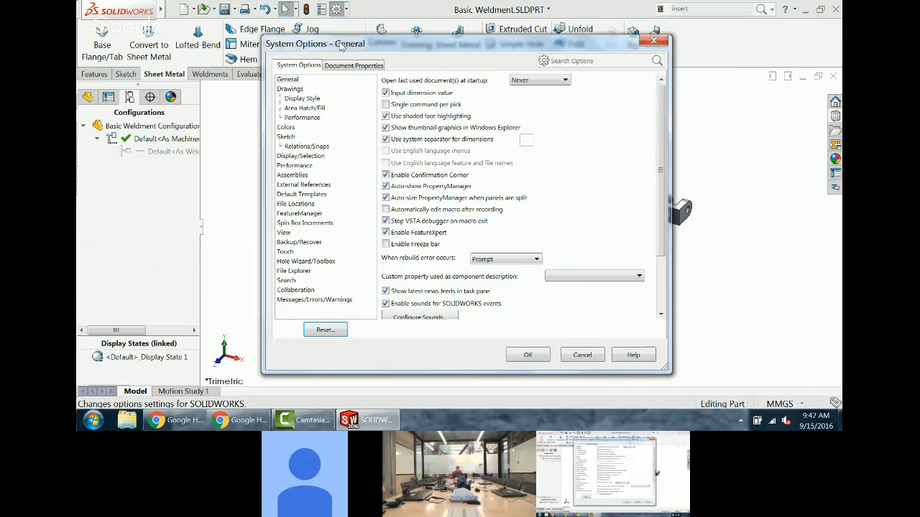
pyautogui.click(352, 65)
pyautogui.click(292, 204)
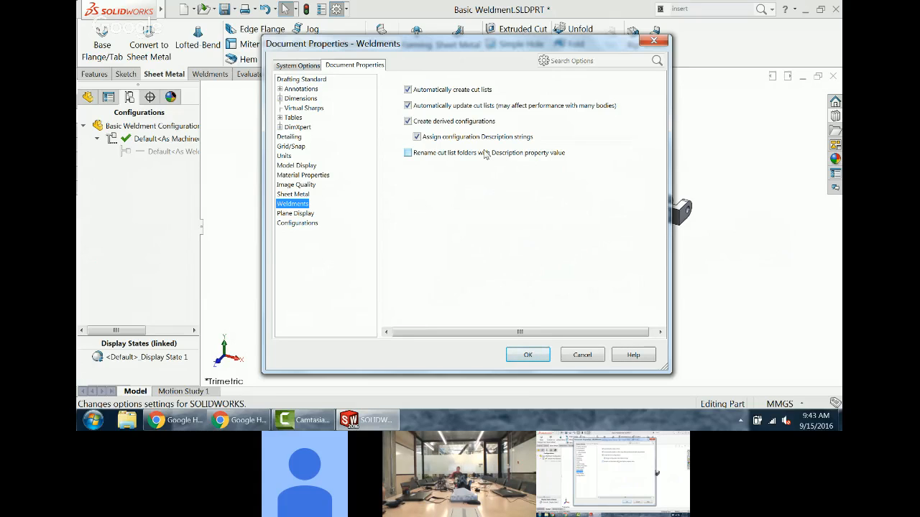
pyautogui.click(529, 355)
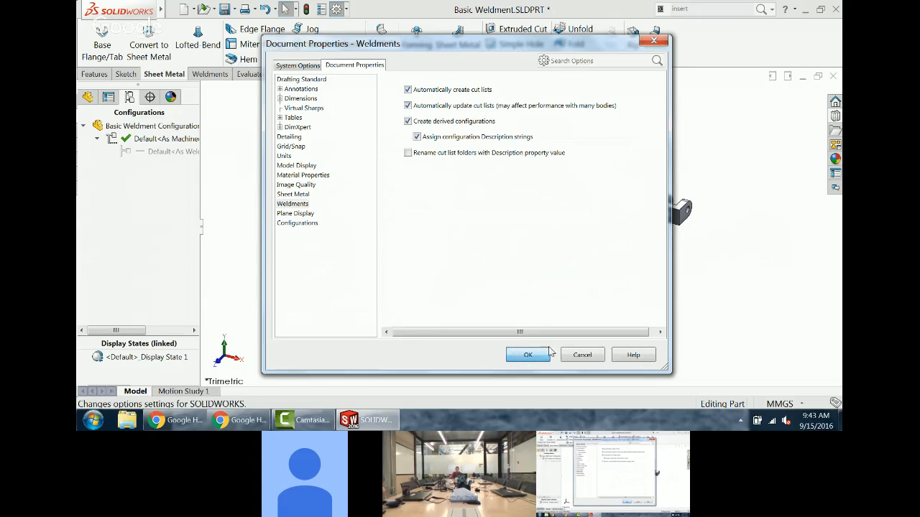
pyautogui.click(536, 355)
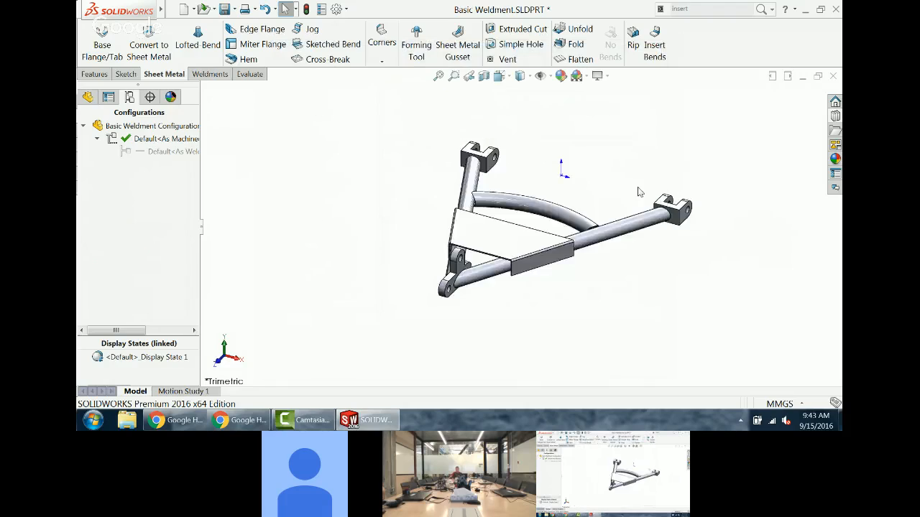
# Step: Create a new exploded view in the Default<As Machined> configuration and move the sheet metal plate upward along Y
pyautogui.scroll(-3, 639, 192)
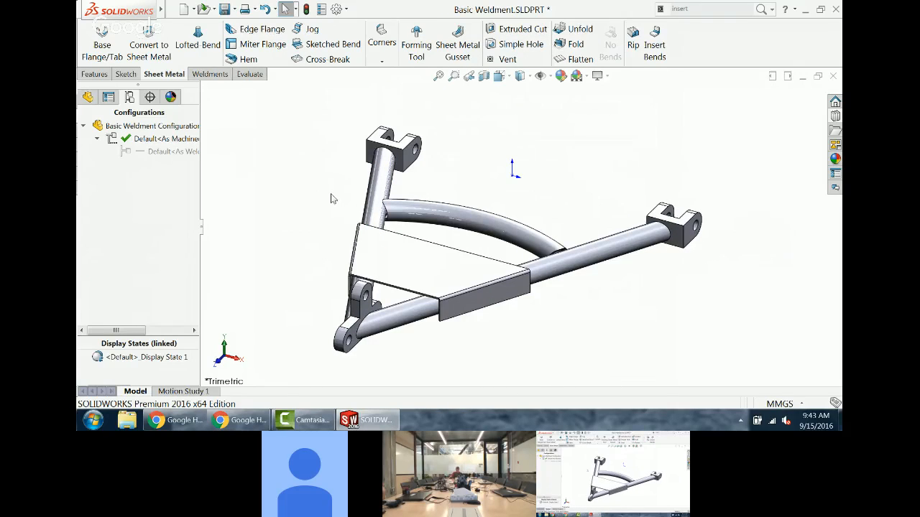
pyautogui.rightClick(148, 138)
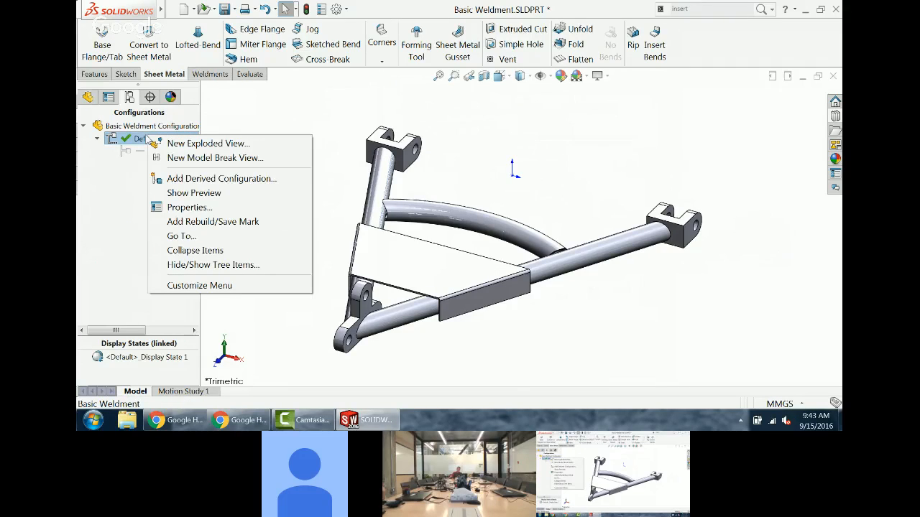
pyautogui.click(194, 144)
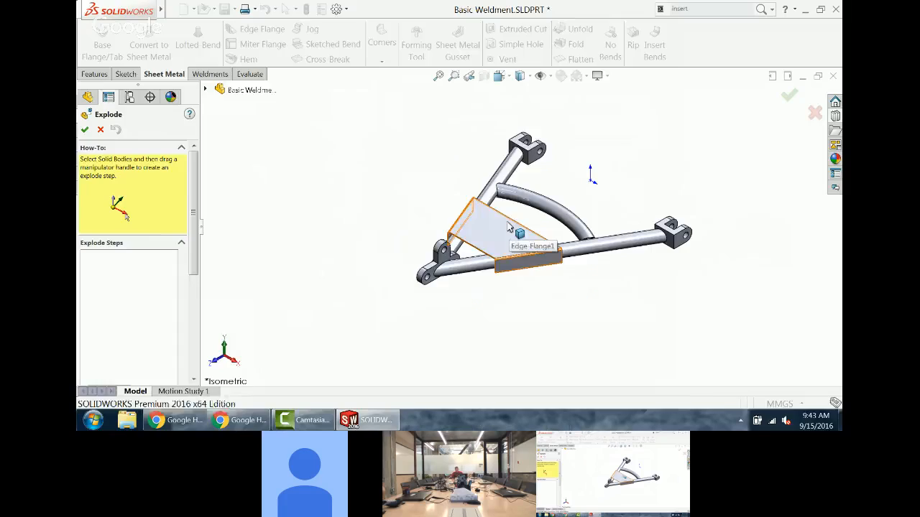
pyautogui.click(509, 233)
pyautogui.moveTo(521, 248); pyautogui.dragTo(542, 116)
# Step: Explode the two clevis brackets together and the curved tube separately, moving them away from the frame along Z
pyautogui.click(670, 231)
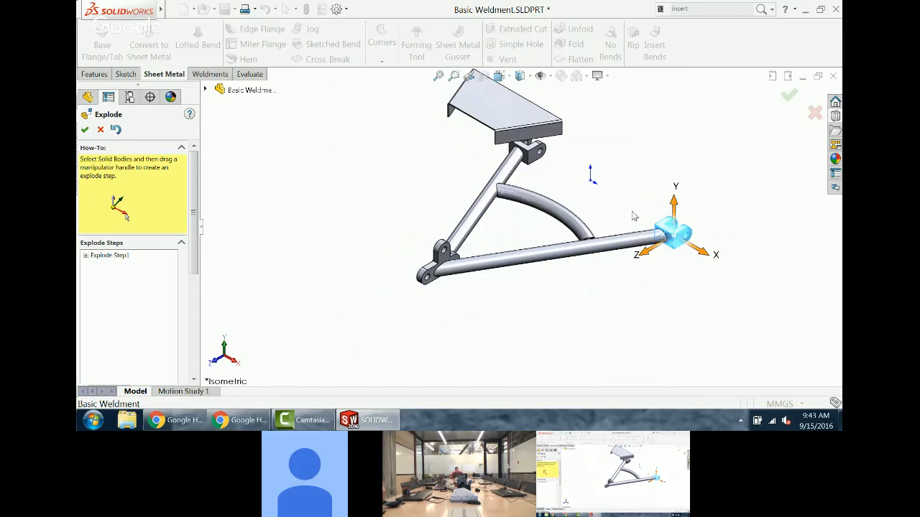
pyautogui.click(538, 151)
pyautogui.moveTo(503, 163); pyautogui.dragTo(649, 112)
pyautogui.click(580, 230)
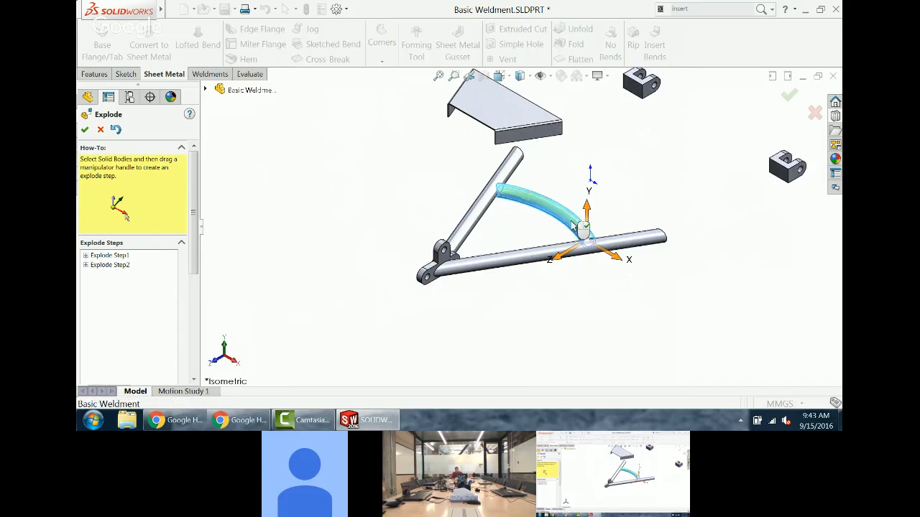
pyautogui.moveTo(558, 259); pyautogui.dragTo(633, 215)
# Step: Explode the two straight pipes in opposite directions along X and finish the exploded view
pyautogui.click(536, 259)
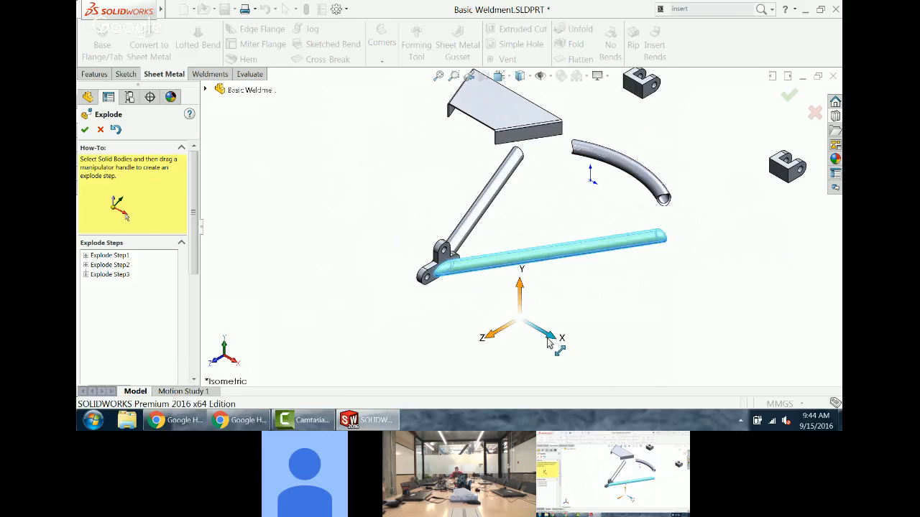
pyautogui.moveTo(559, 347); pyautogui.dragTo(608, 384)
pyautogui.click(496, 205)
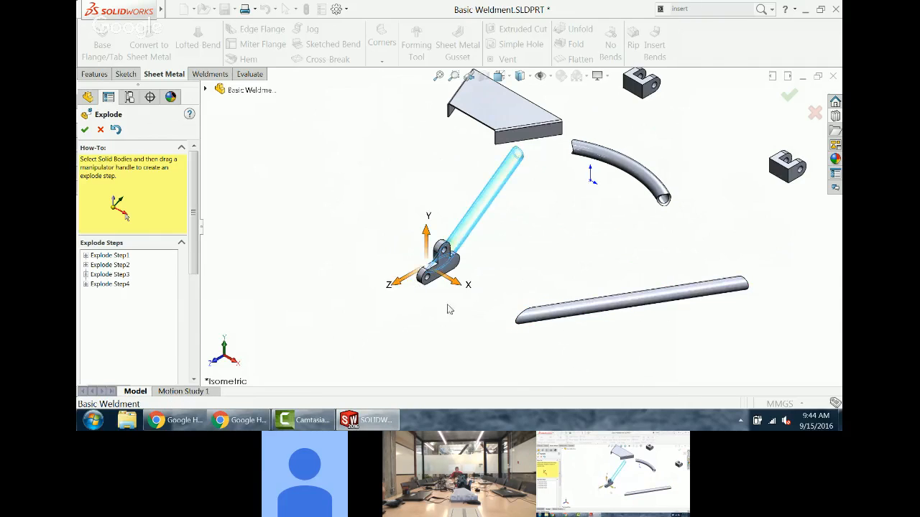
pyautogui.moveTo(460, 290); pyautogui.dragTo(393, 244)
pyautogui.scroll(-3, 687, 170)
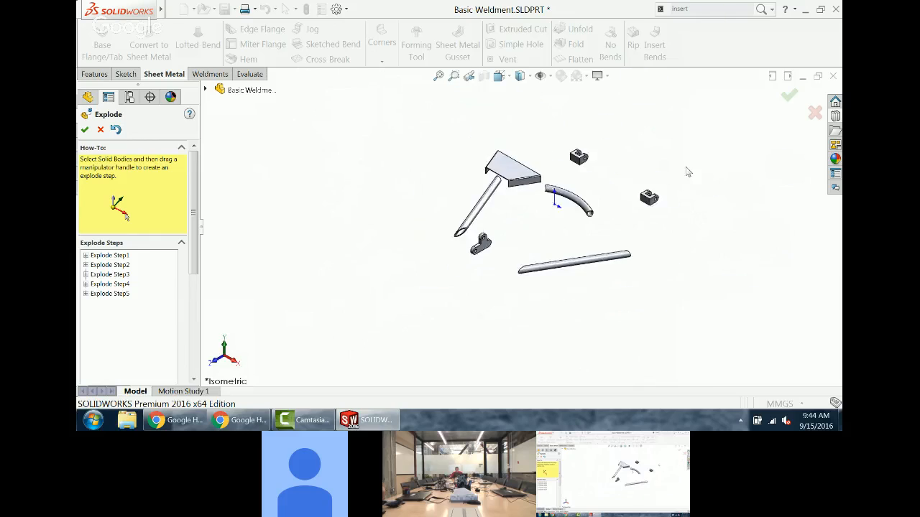
pyautogui.scroll(2, 582, 223)
pyautogui.click(84, 129)
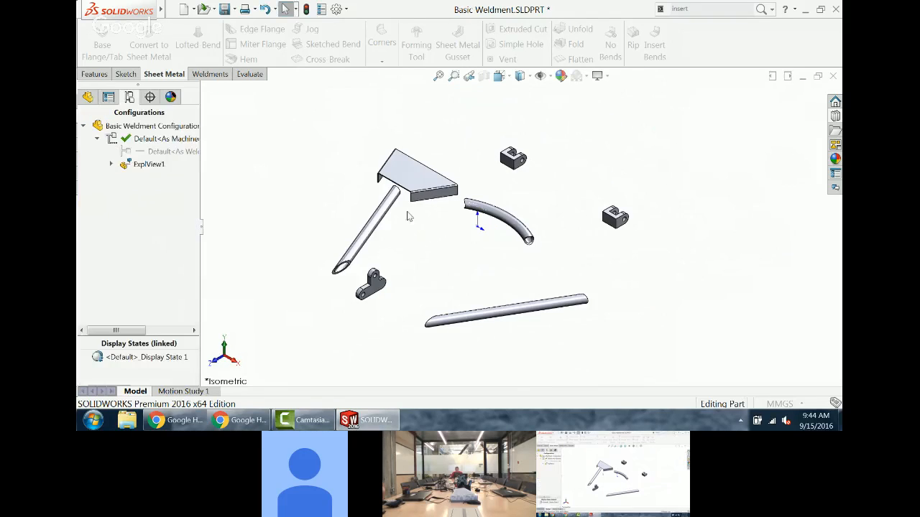
# Step: Toggle ExplView1 between collapsed and exploded to check it, leaving the weldment collapsed
pyautogui.click(155, 167)
pyautogui.doubleClick(156, 167)
pyautogui.doubleClick(157, 167)
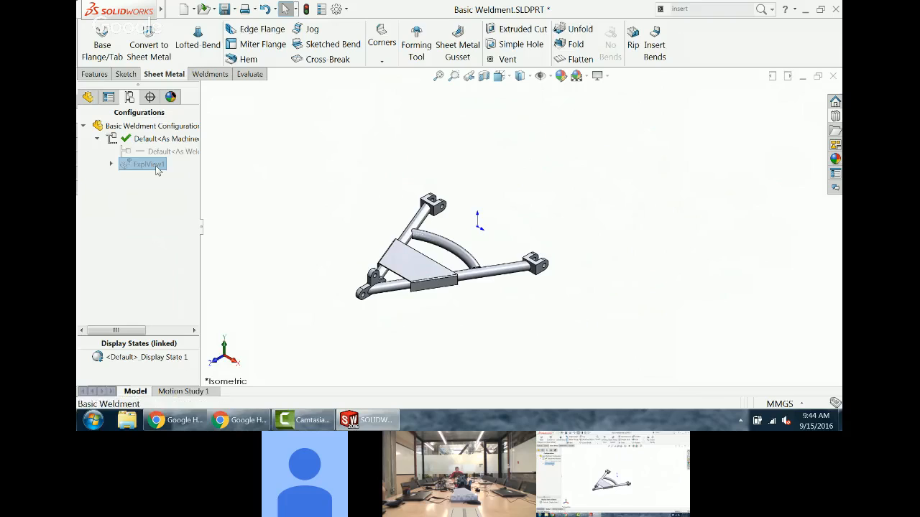
pyautogui.doubleClick(157, 167)
pyautogui.rightClick(156, 167)
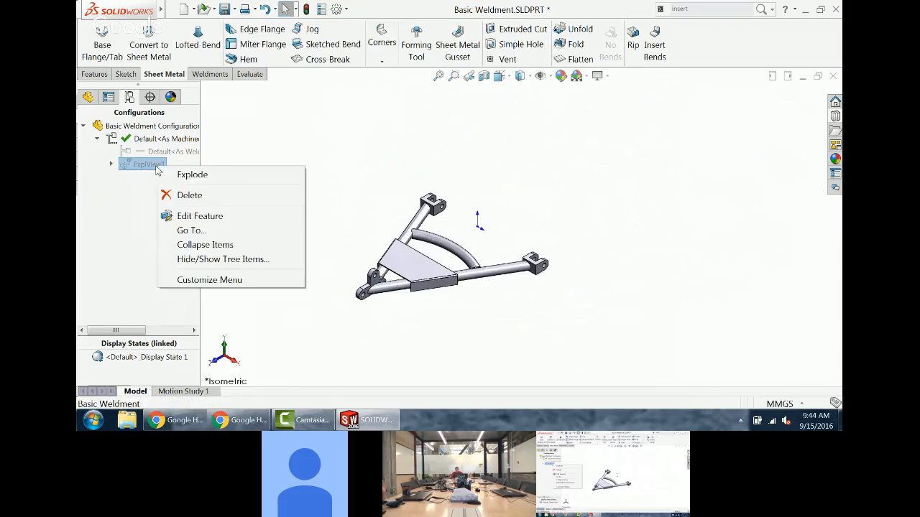
pyautogui.click(172, 175)
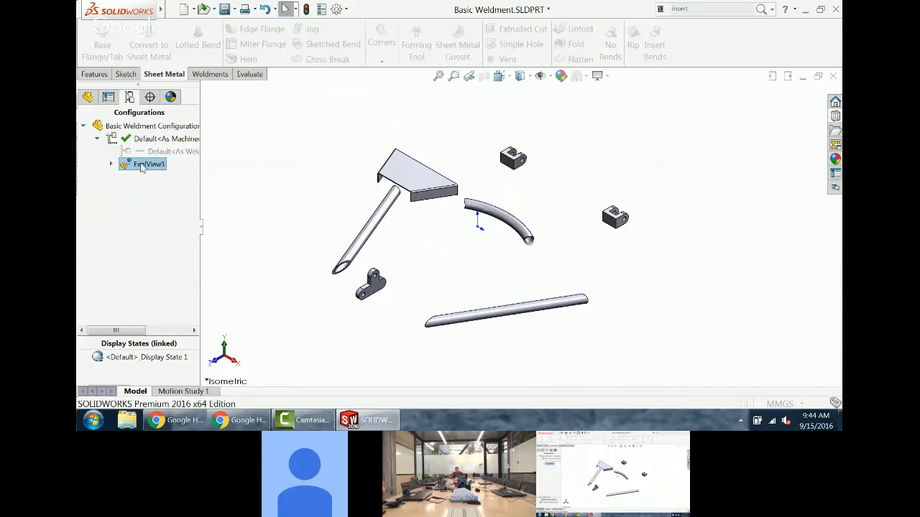
pyautogui.rightClick(144, 166)
pyautogui.click(164, 171)
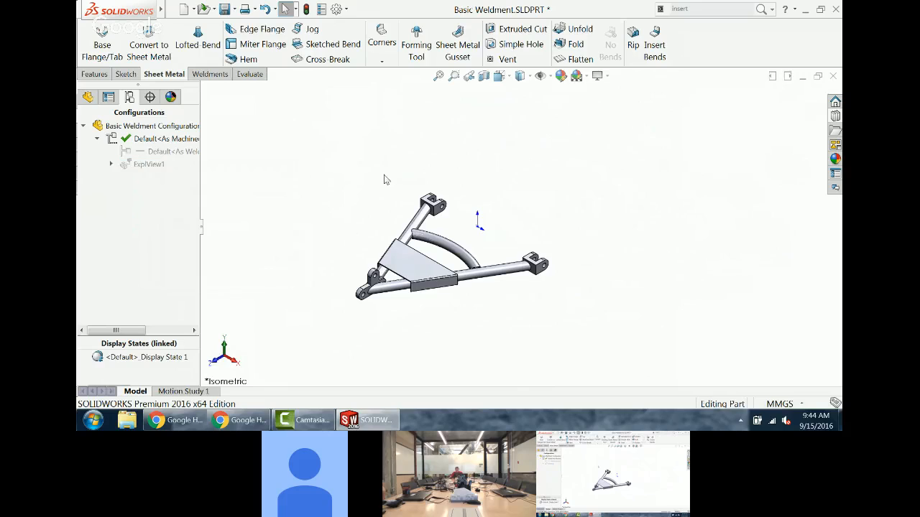
# Step: Open the cut-list properties from the feature tree and examine the three pipe entries, Cut-List-Item1 to Cut-List-Item3
pyautogui.scroll(-1, 383, 230)
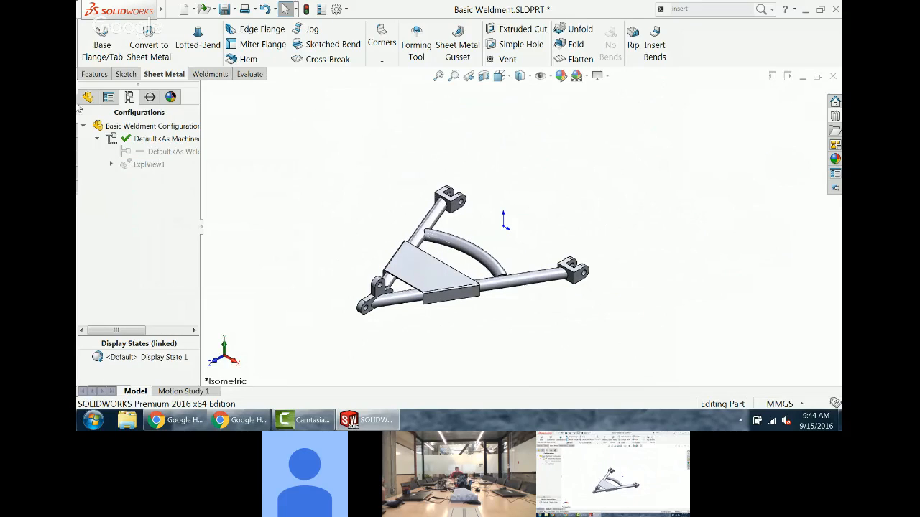
pyautogui.click(88, 97)
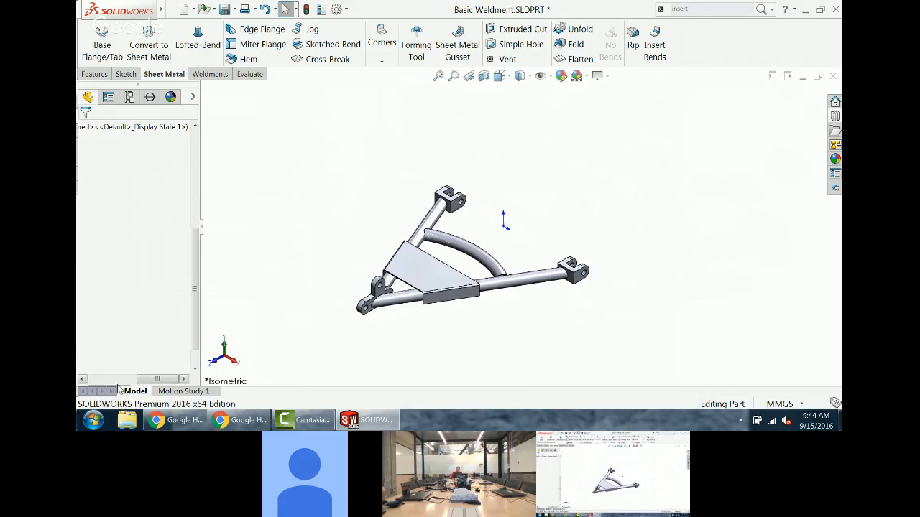
pyautogui.moveTo(150, 381); pyautogui.dragTo(100, 381)
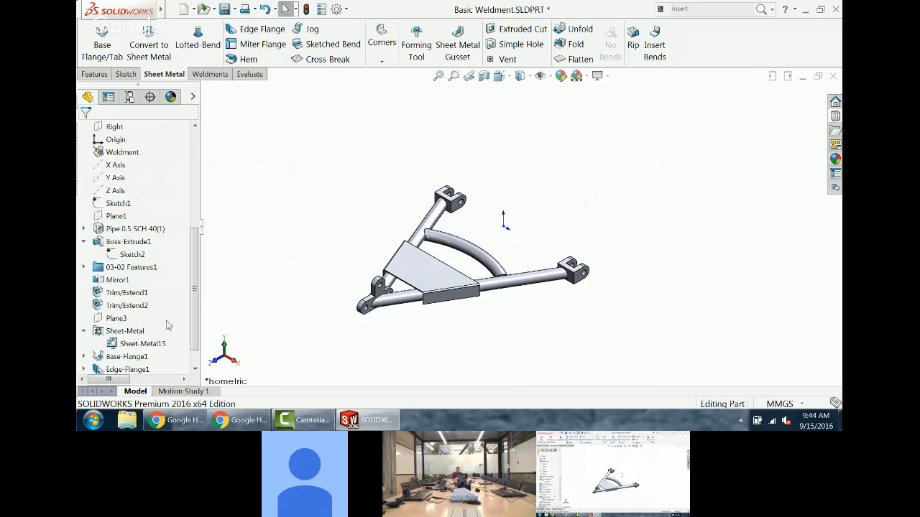
pyautogui.moveTo(193, 290); pyautogui.dragTo(192, 183)
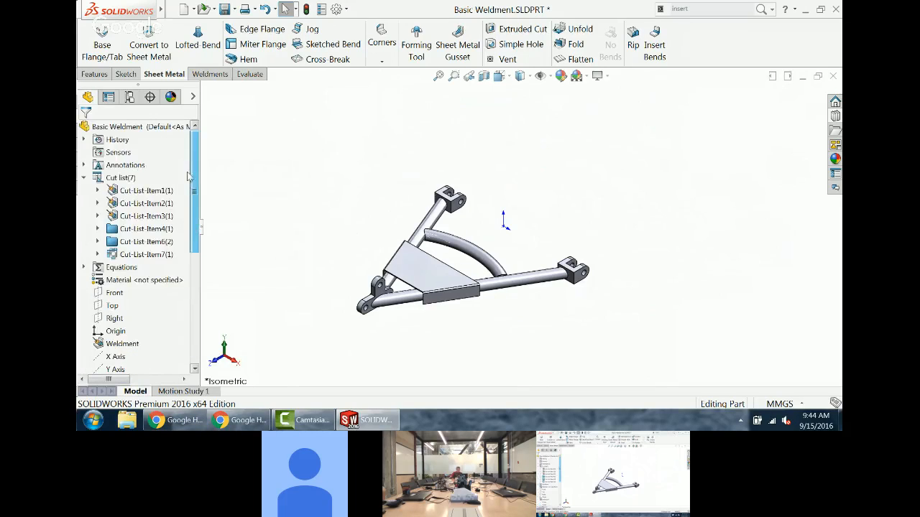
pyautogui.rightClick(153, 194)
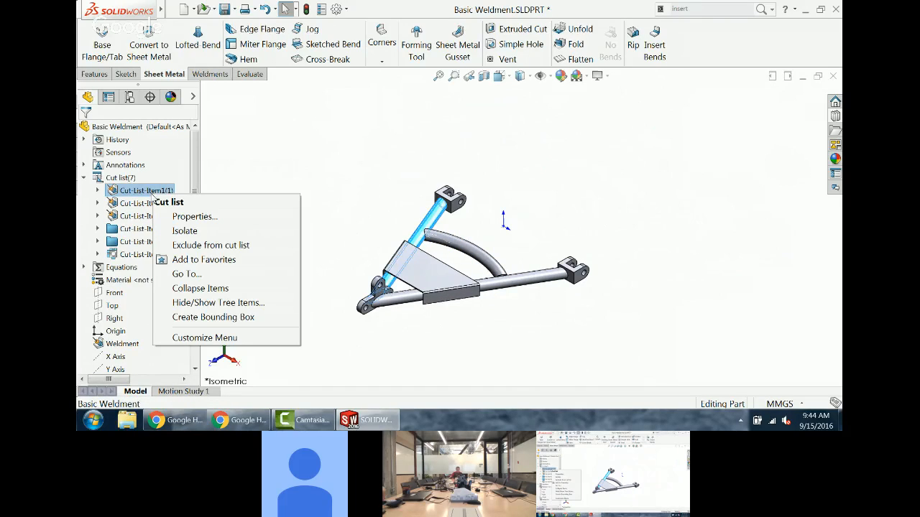
pyautogui.click(207, 225)
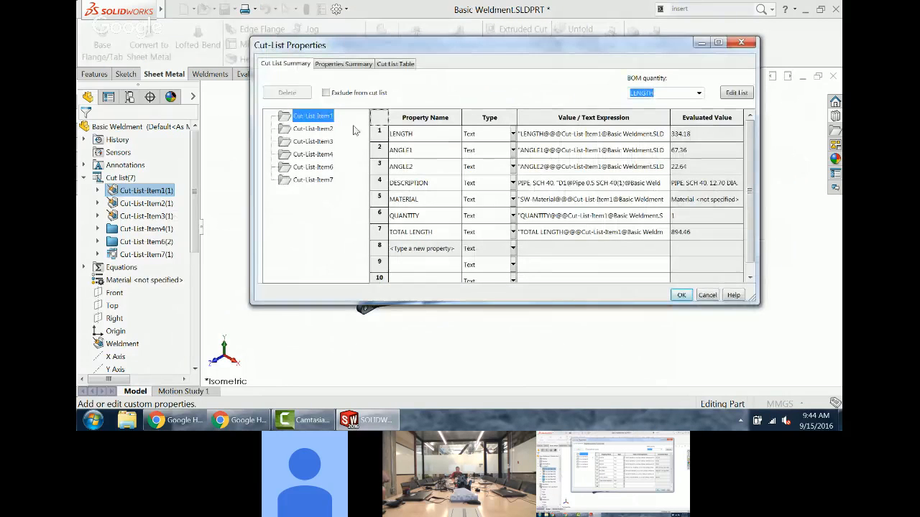
pyautogui.click(313, 129)
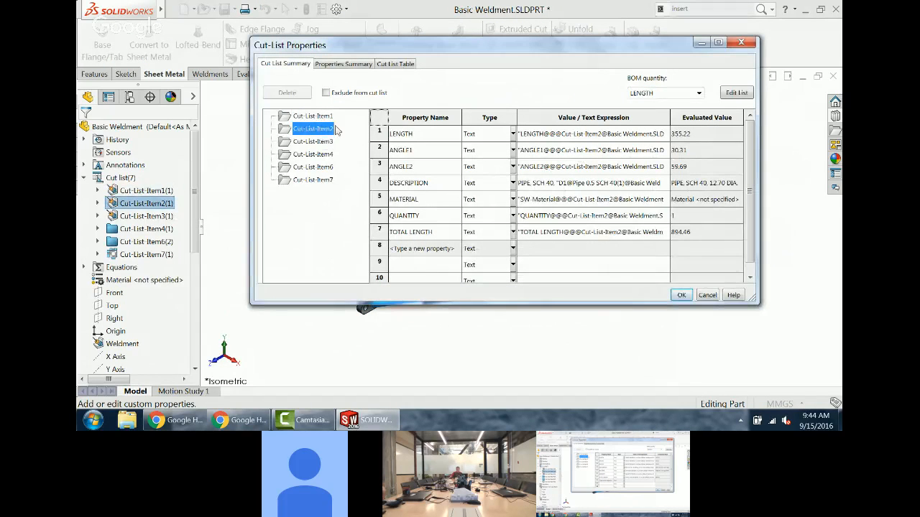
pyautogui.click(313, 142)
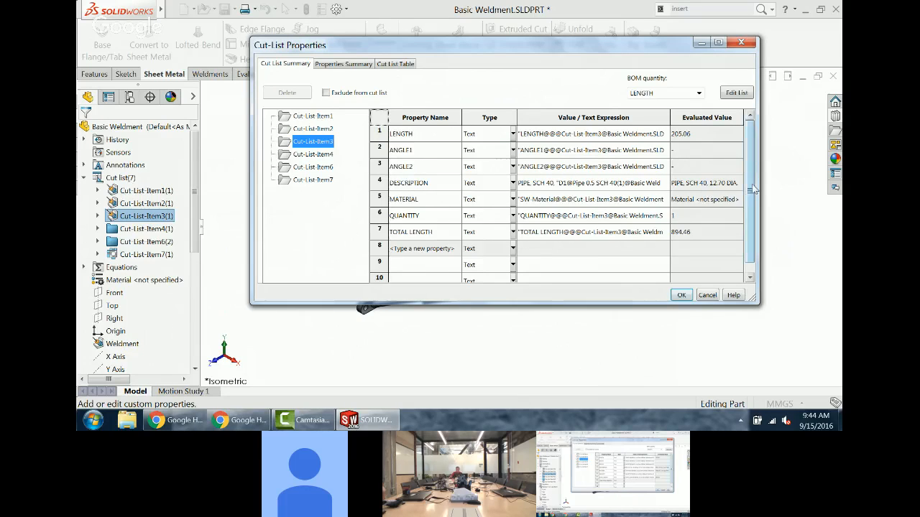
# Step: Review the properties of the sheet metal Cut-List-Item7 and the bracket items Cut-List-Item4 and Cut-List-Item6, and close the properties
pyautogui.click(310, 180)
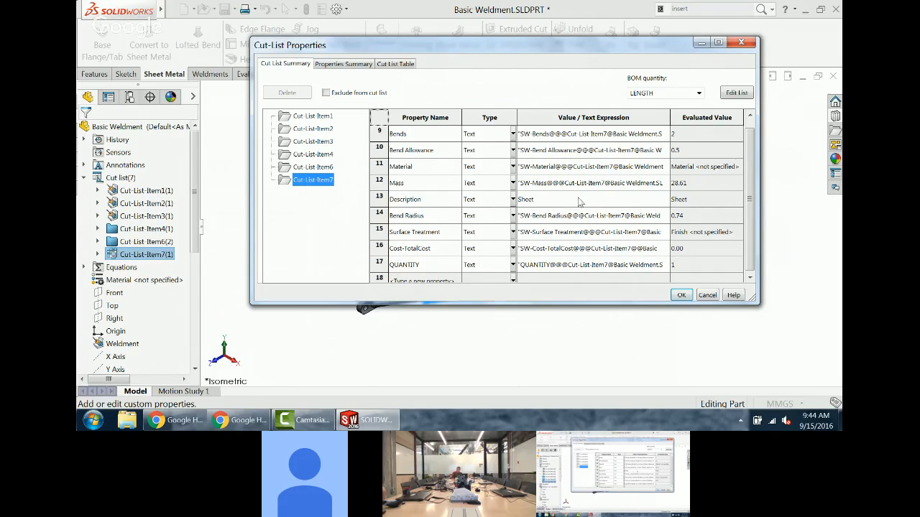
pyautogui.click(312, 154)
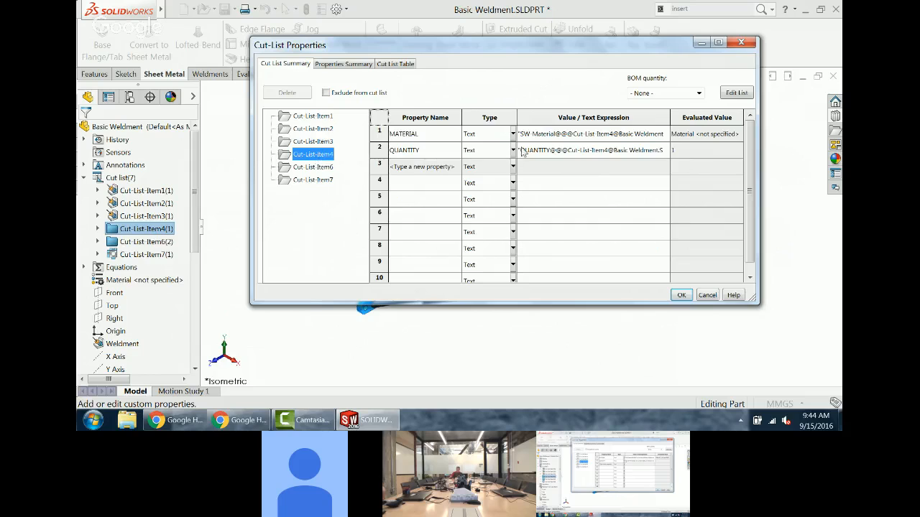
pyautogui.click(322, 168)
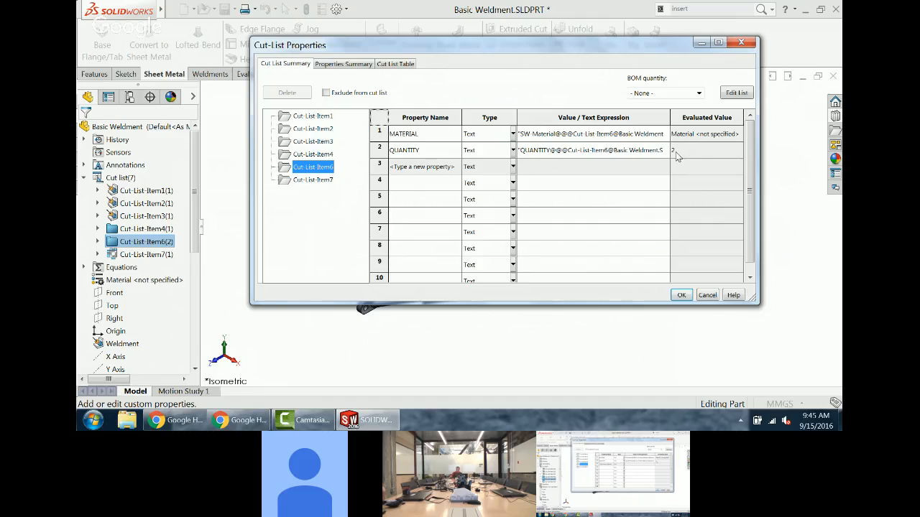
pyautogui.click(684, 297)
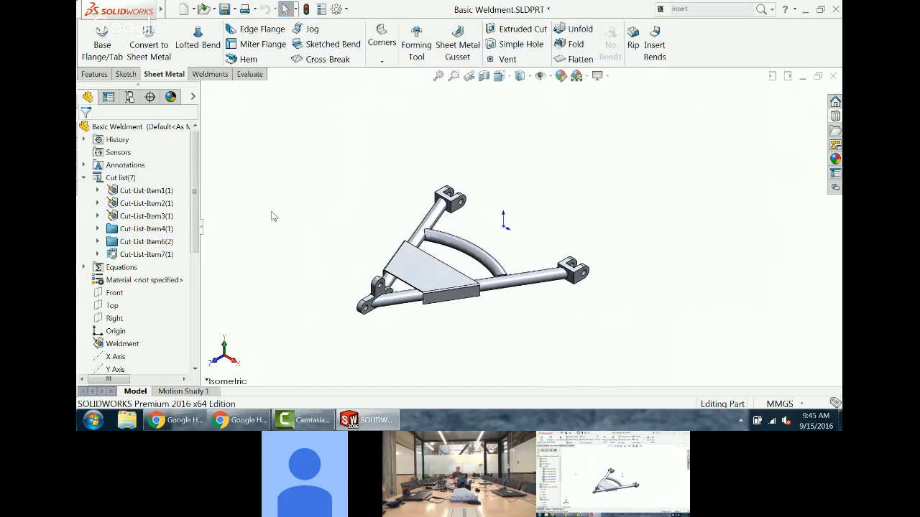
# Step: Assign Plain Carbon Steel as the material of the whole weldment part
pyautogui.rightClick(151, 281)
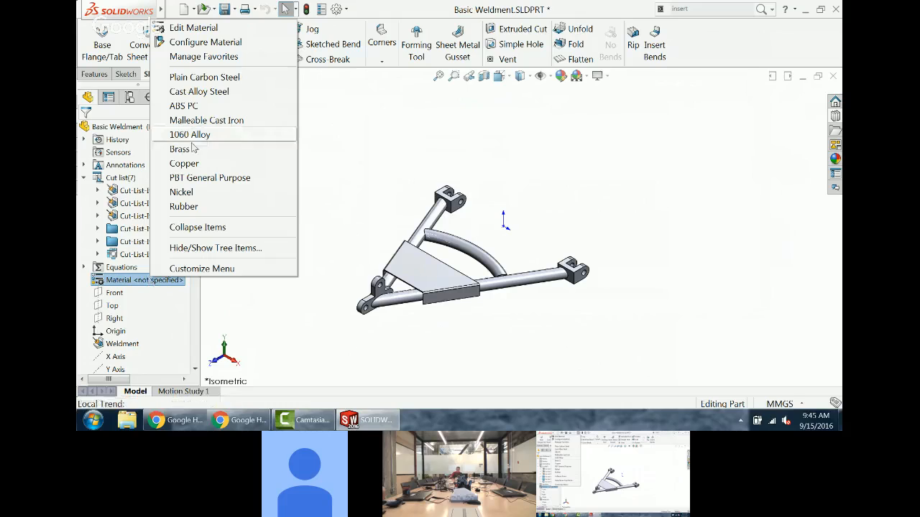
pyautogui.click(202, 77)
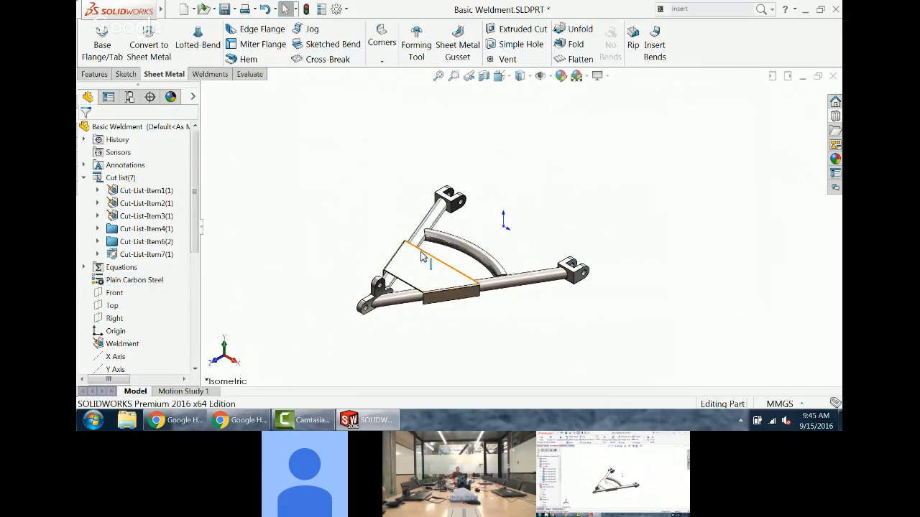
pyautogui.scroll(-3, 422, 257)
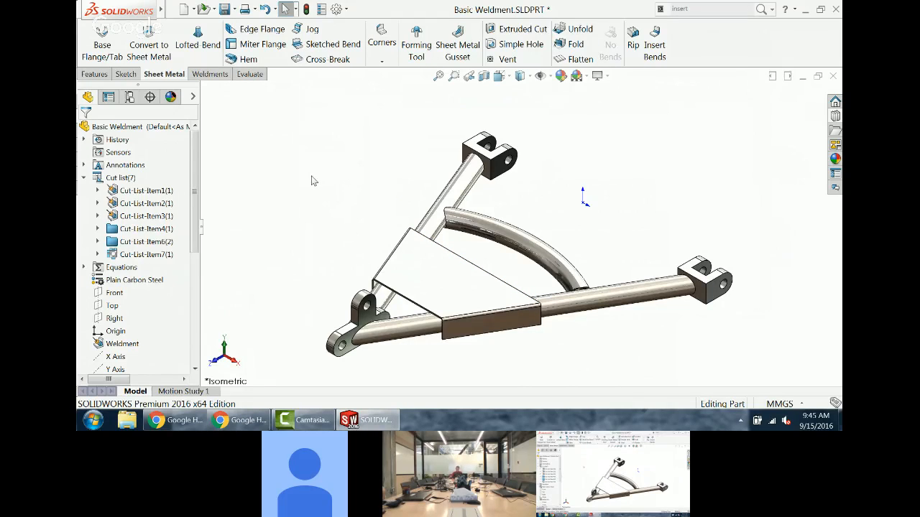
# Step: Reopen the cut-list properties and check the material entry of every cut-list item, including a look at the properties summary
pyautogui.rightClick(132, 192)
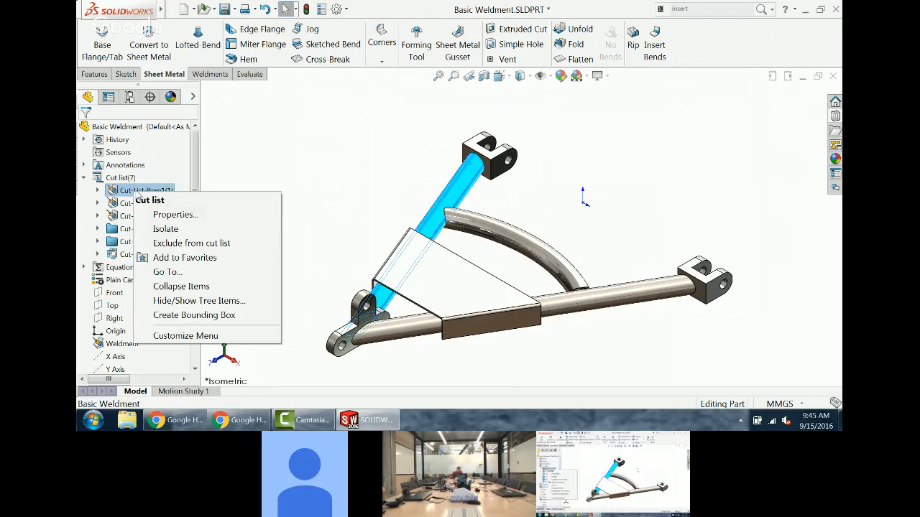
pyautogui.click(178, 213)
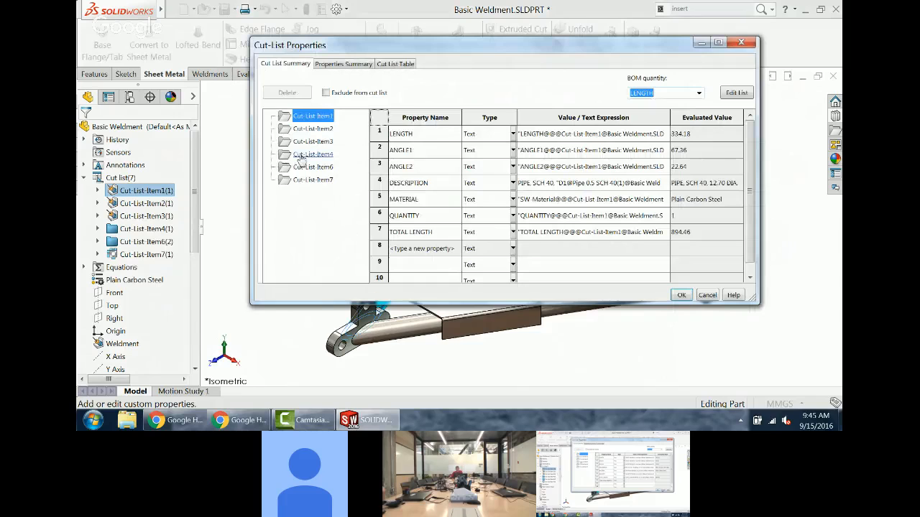
pyautogui.click(310, 129)
pyautogui.click(312, 142)
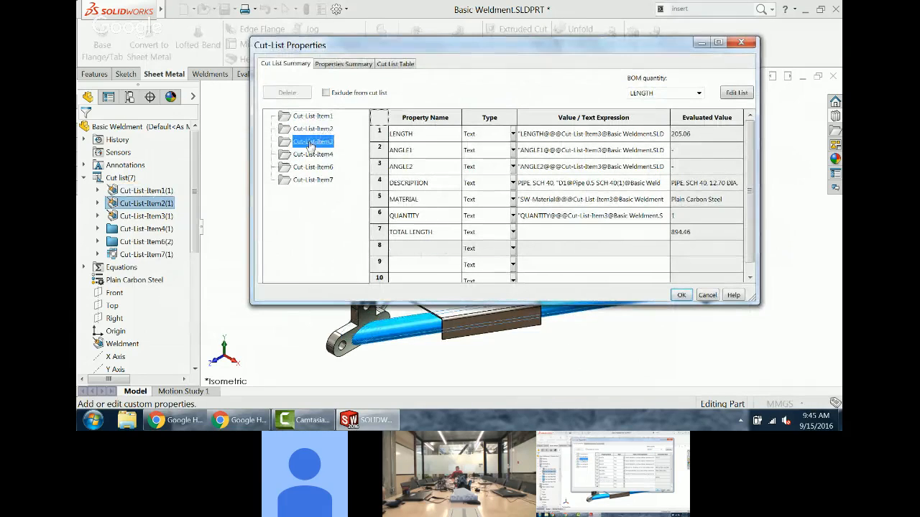
pyautogui.click(313, 154)
pyautogui.click(314, 167)
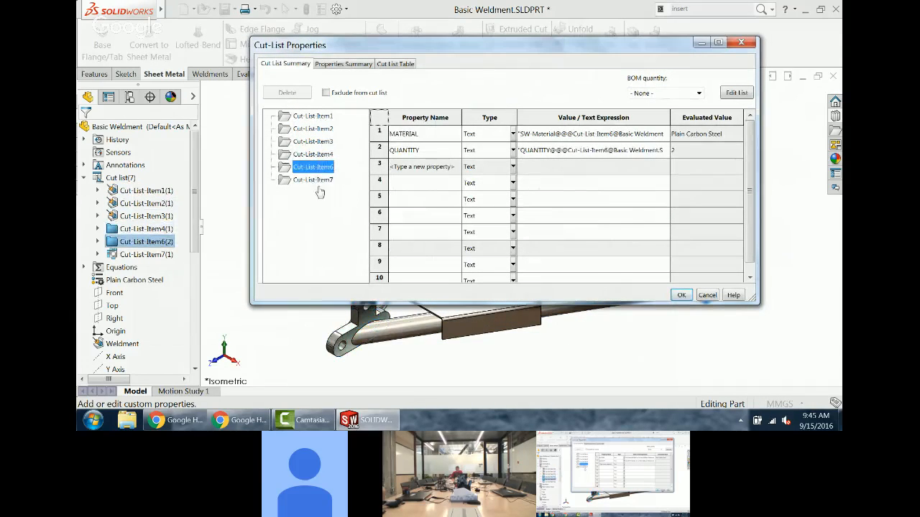
pyautogui.click(313, 180)
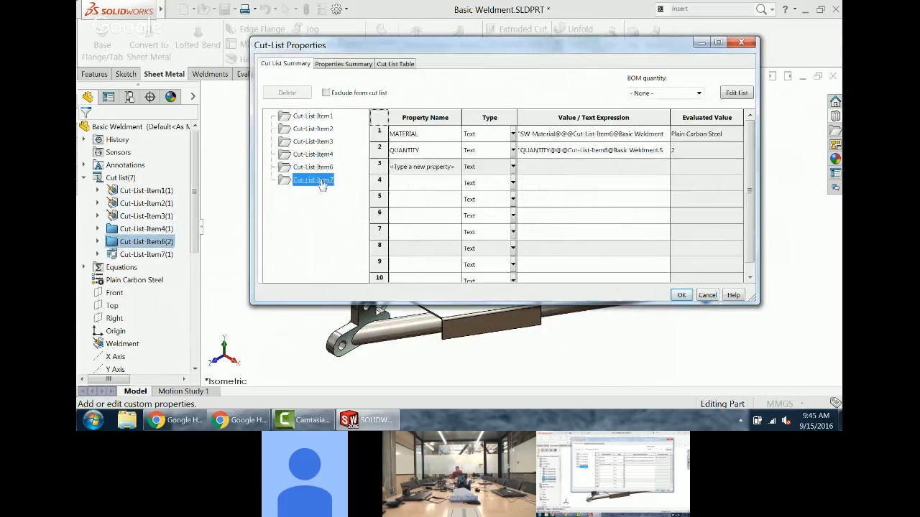
pyautogui.click(359, 66)
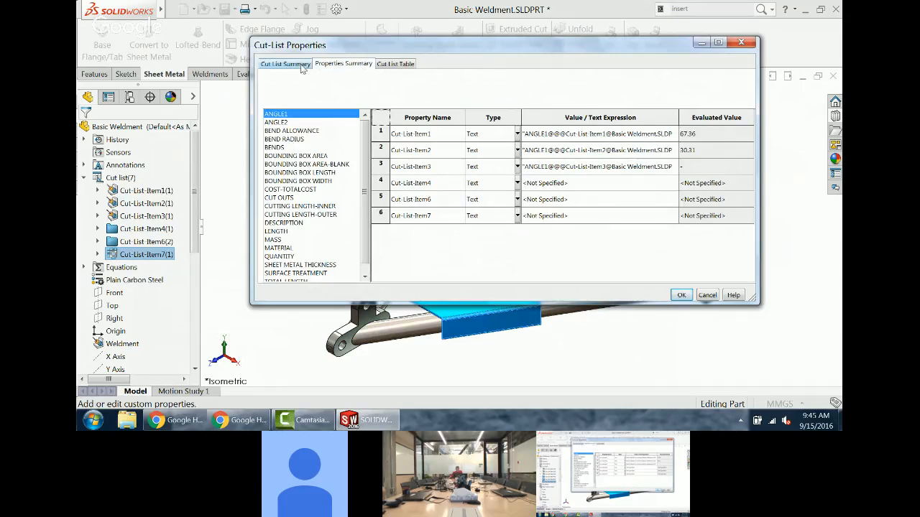
pyautogui.click(301, 67)
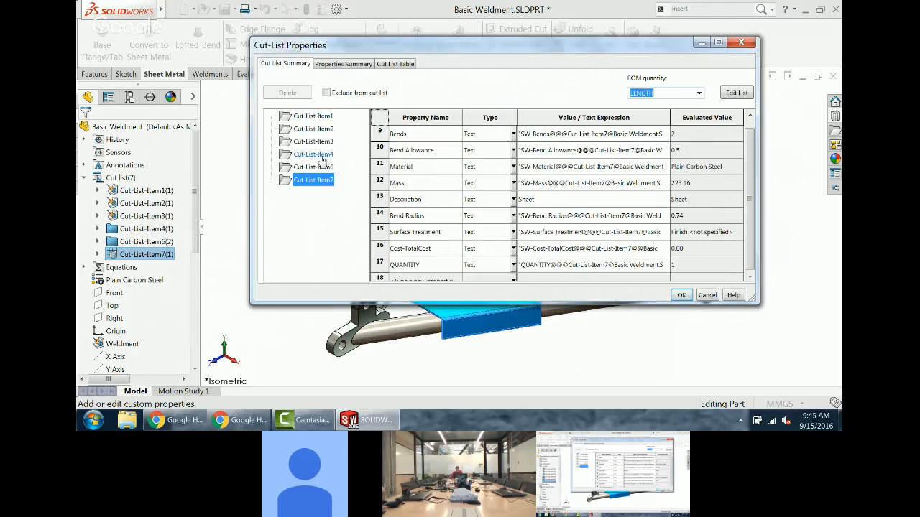
# Step: In the properties summary, override the MATERIAL value of Cut-List-Item7 with the text "aluminum"
pyautogui.click(344, 65)
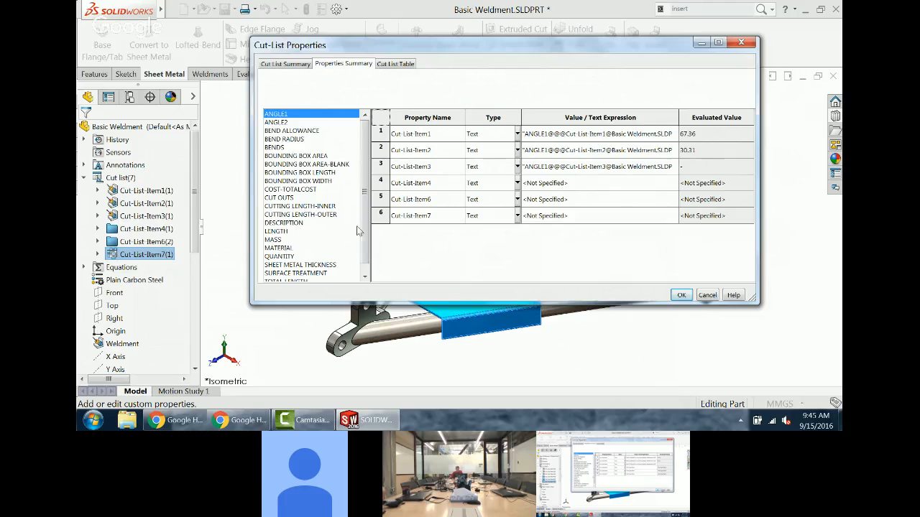
pyautogui.click(287, 248)
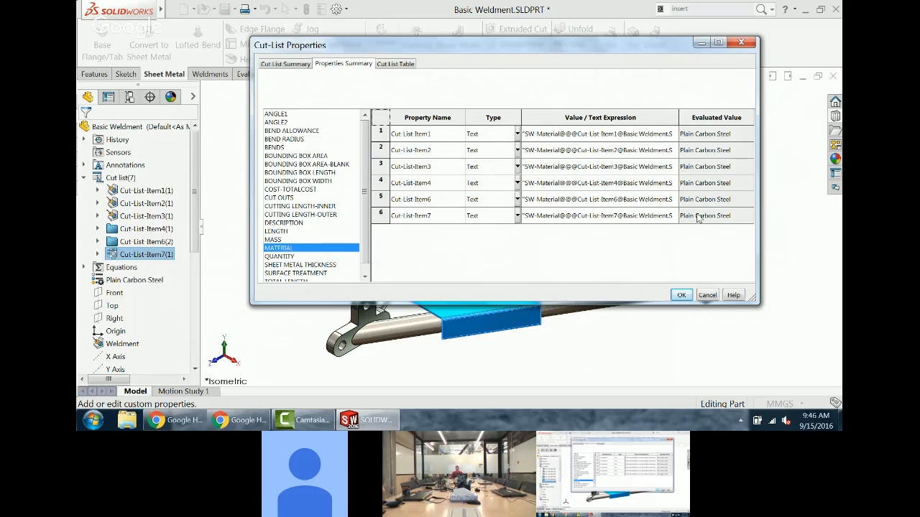
pyautogui.click(593, 218)
pyautogui.moveTo(523, 219); pyautogui.dragTo(811, 227)
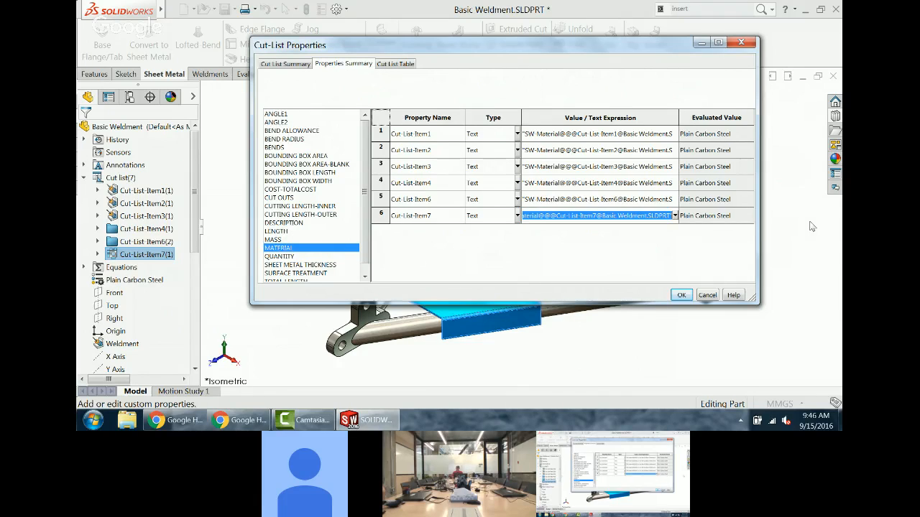
pyautogui.write('aluminum')
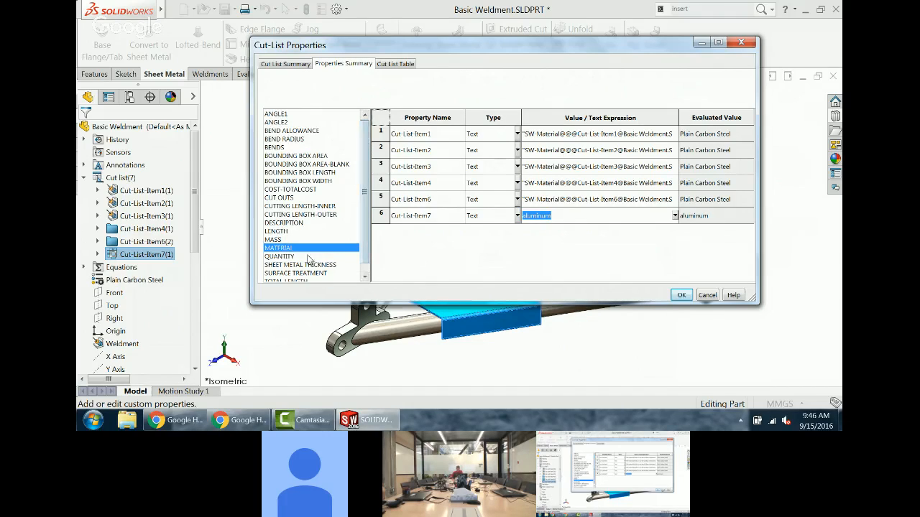
# Step: Set the DESCRIPTION of Cut-List-Item7 to SHEET METAL and that of Cut-List-Item6 to MACHINED LUG
pyautogui.click(287, 223)
pyautogui.click(559, 216)
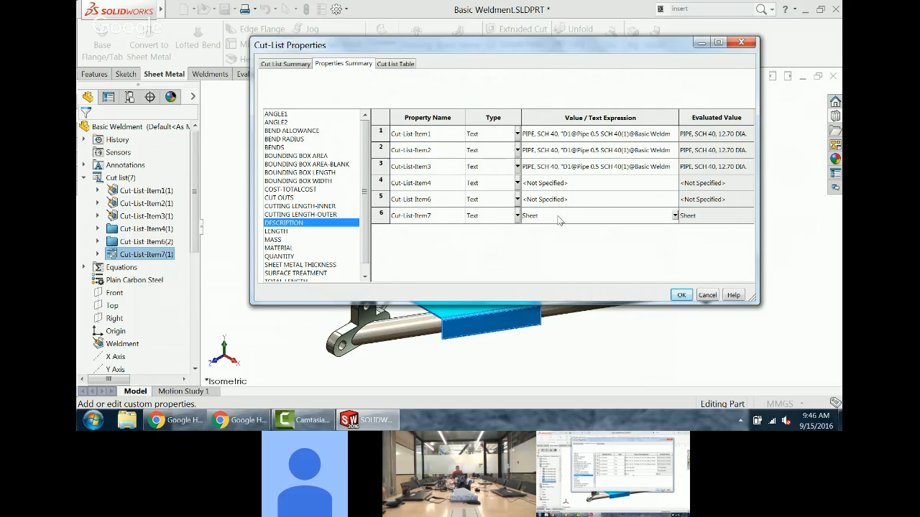
pyautogui.write('SHEET METAL')
pyautogui.click(568, 200)
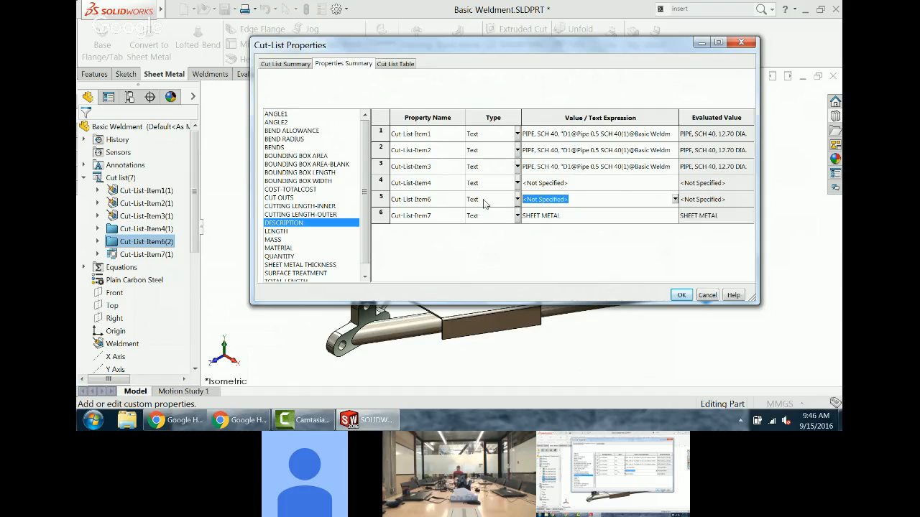
pyautogui.write('MA')
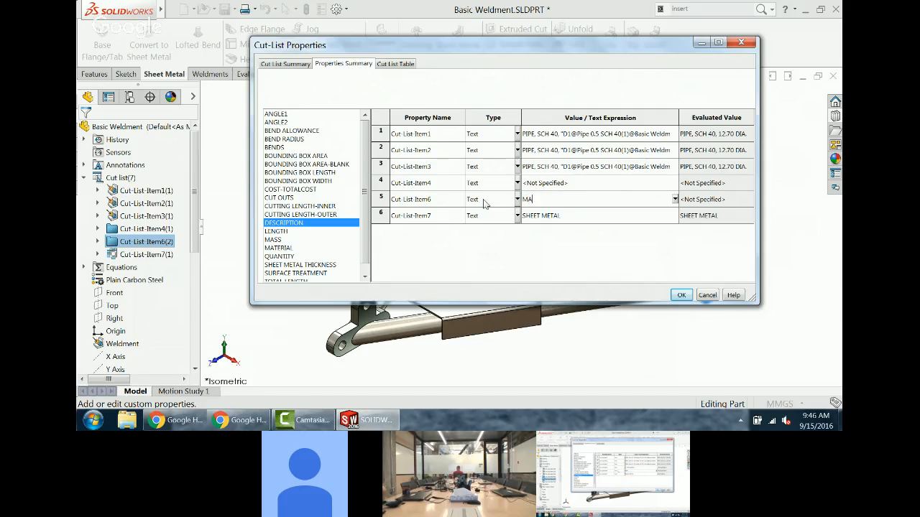
pyautogui.write('CHINED LUG')
# Step: Set the DESCRIPTION of Cut-List-Item4 to STEEL PLATE and apply the cut-list property changes
pyautogui.click(576, 184)
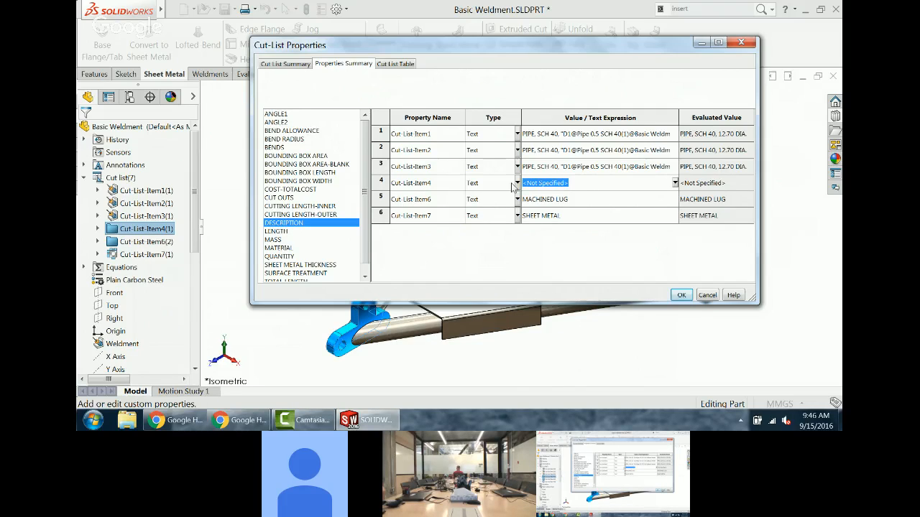
pyautogui.write('PLATE')
pyautogui.write(' STEEL')
pyautogui.press('BackSpace')
pyautogui.press('BackSpace')
pyautogui.press('BackSpace')
pyautogui.press('BackSpace')
pyautogui.press('BackSpace')
pyautogui.press('BackSpace')
pyautogui.press('BackSpace')
pyautogui.press('BackSpace')
pyautogui.press('BackSpace')
pyautogui.press('BackSpace')
pyautogui.write('STEEL PLATE')
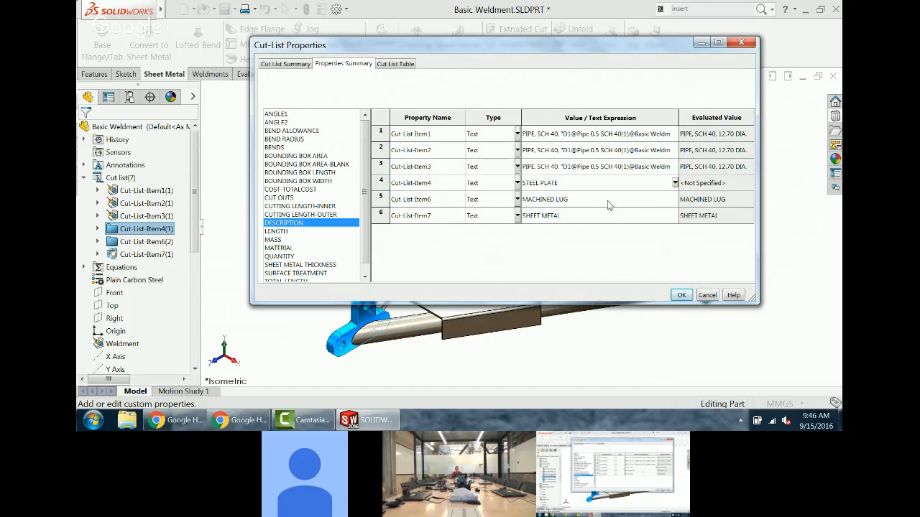
pyautogui.click(682, 295)
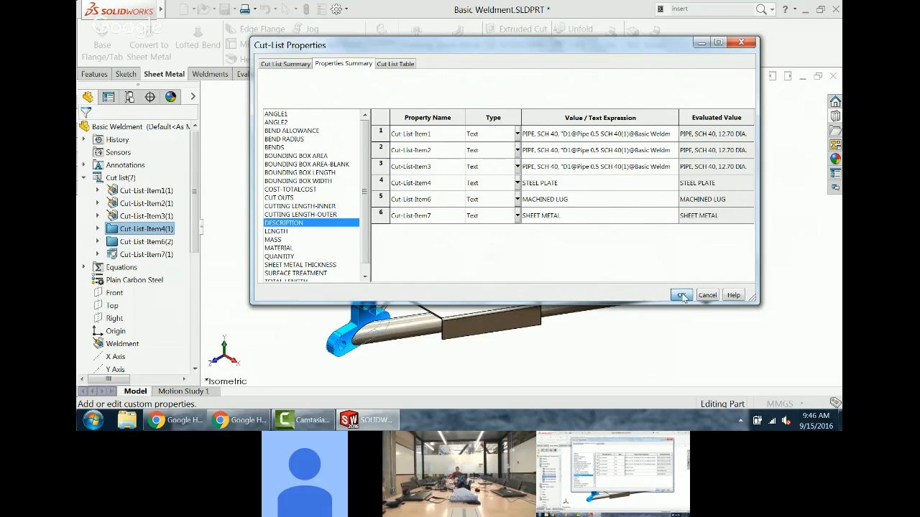
# Step: Reopen the cut-list properties and check the DESCRIPTION values of all items in the properties summary
pyautogui.rightClick(143, 192)
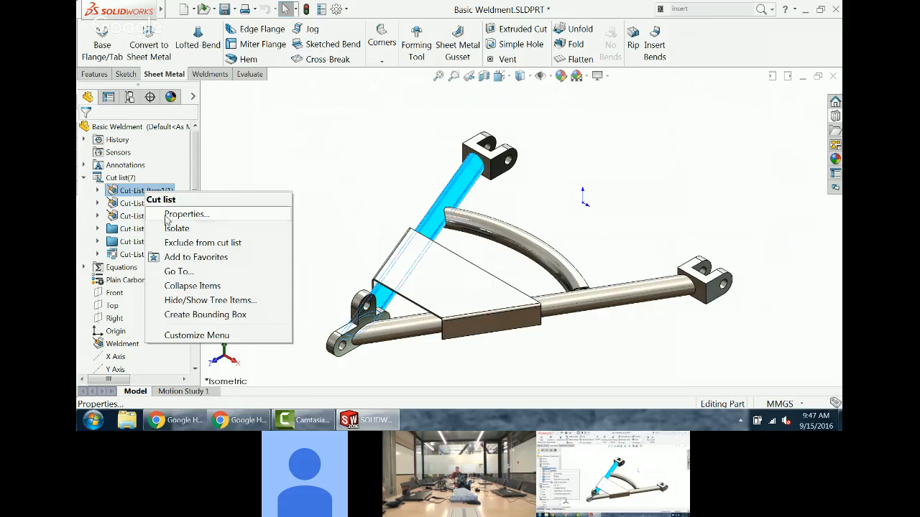
pyautogui.click(172, 214)
pyautogui.click(343, 63)
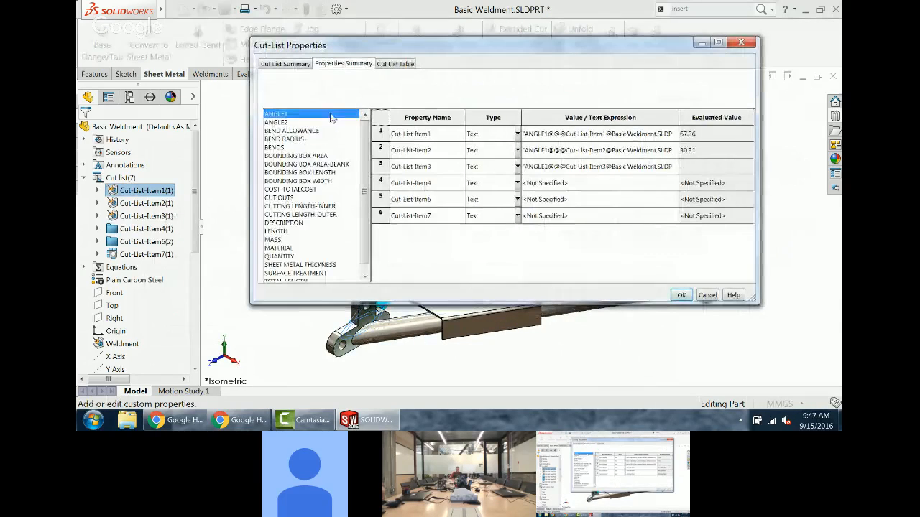
pyautogui.click(295, 223)
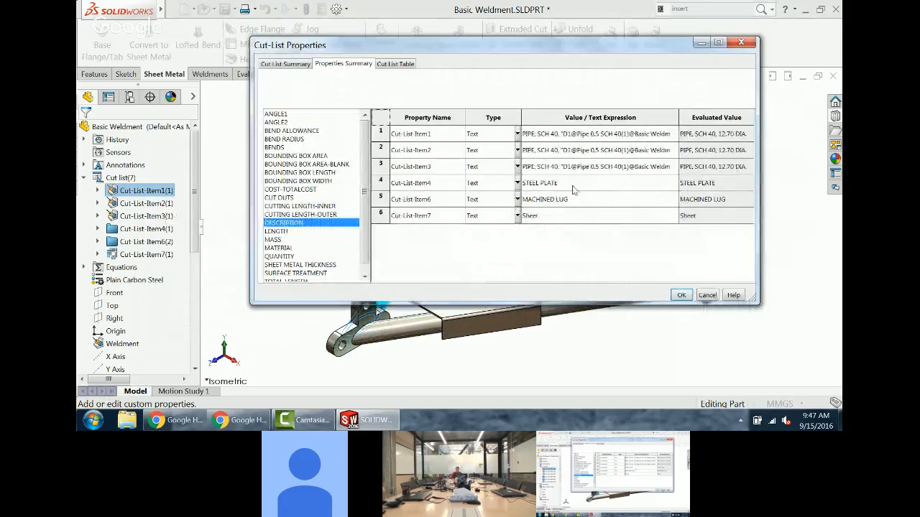
# Step: Check the DESCRIPTION entries of the sheet metal, steel plate and machined lug items in the properties summary
pyautogui.click(557, 215)
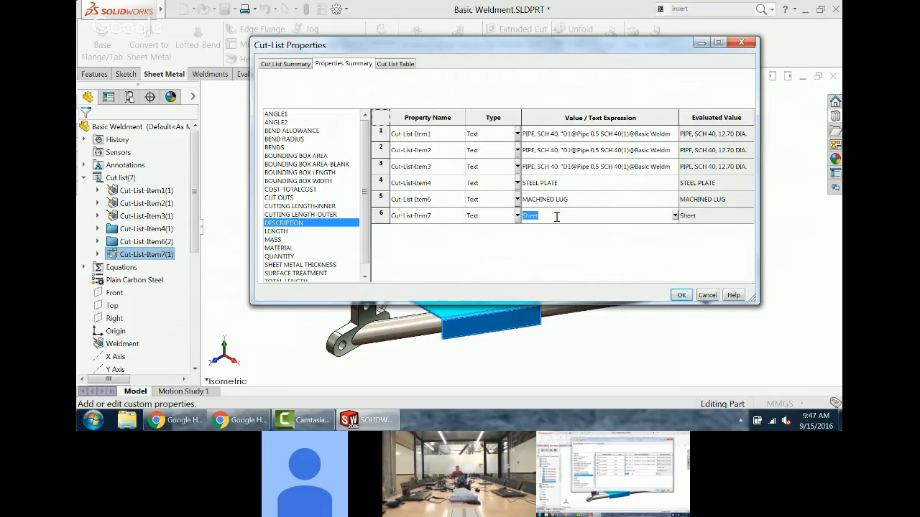
pyautogui.click(591, 199)
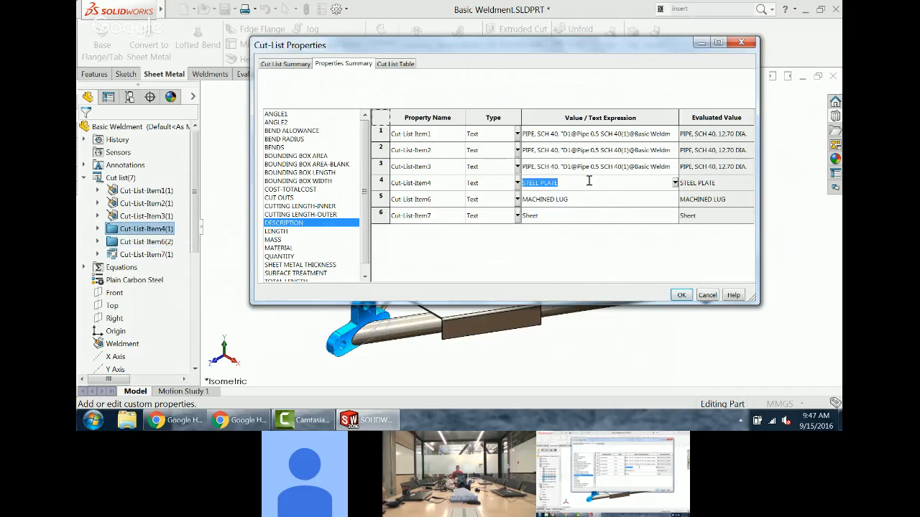
pyautogui.click(289, 65)
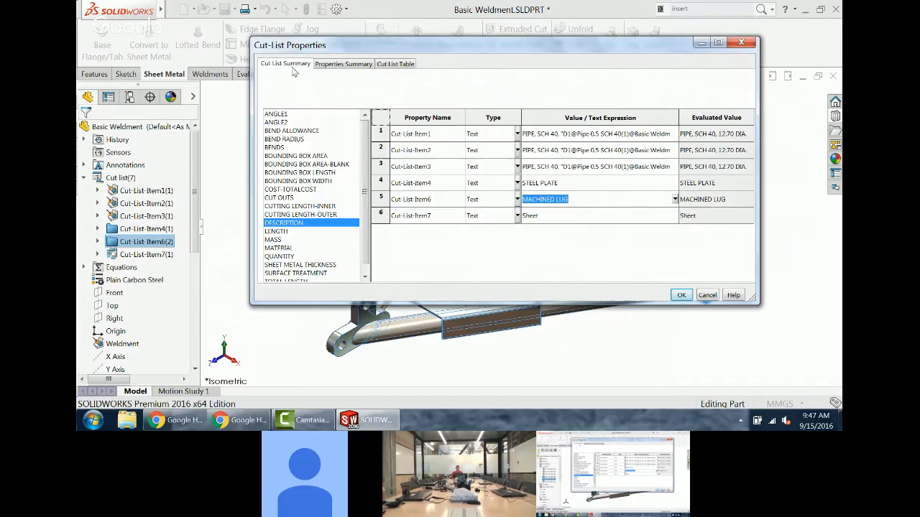
pyautogui.click(335, 65)
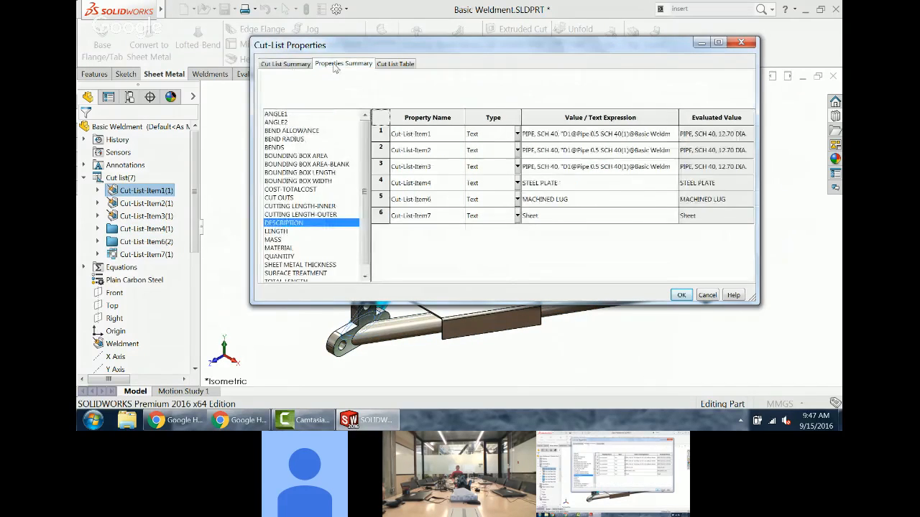
# Step: Load the table template cut list.sldwldtbt for the cut list table and accept the cut-list properties
pyautogui.click(396, 65)
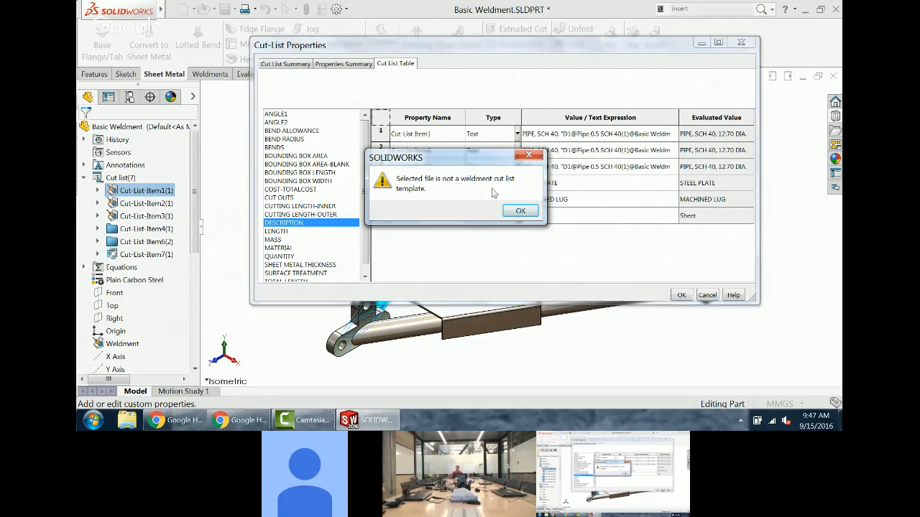
pyautogui.click(520, 211)
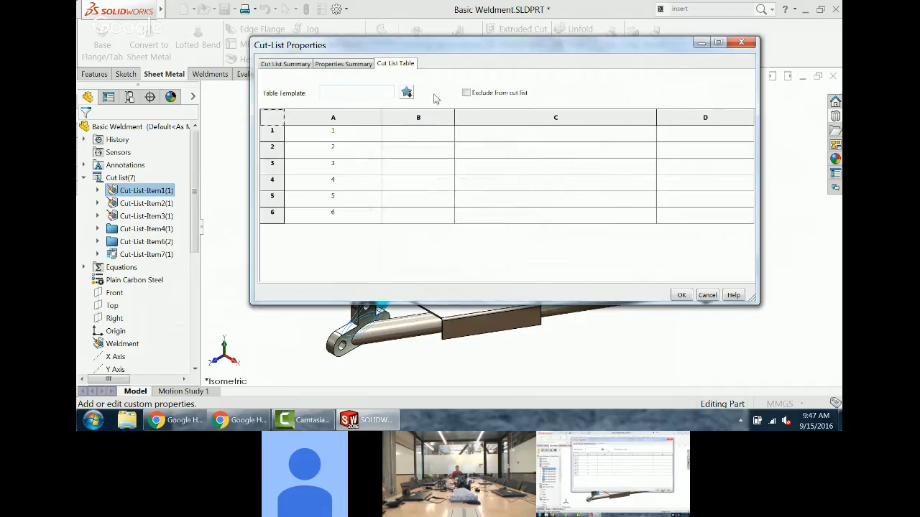
pyautogui.click(406, 92)
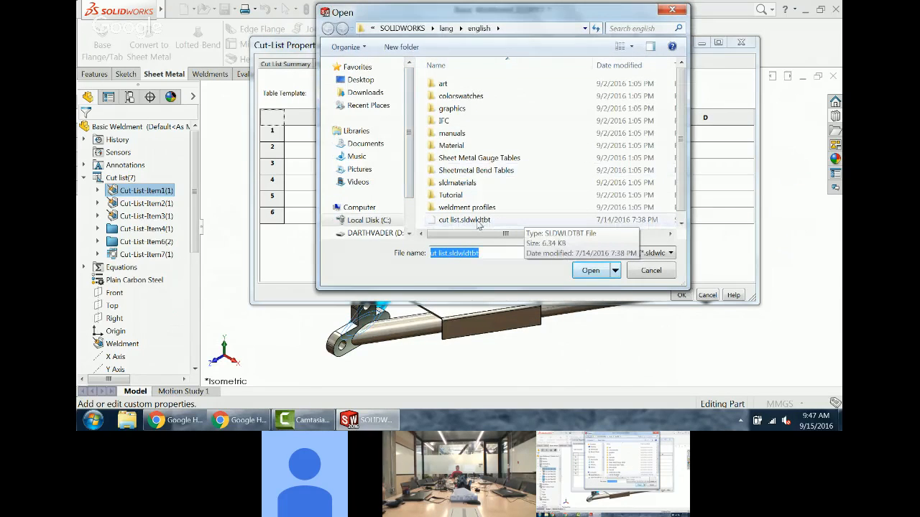
pyautogui.click(478, 222)
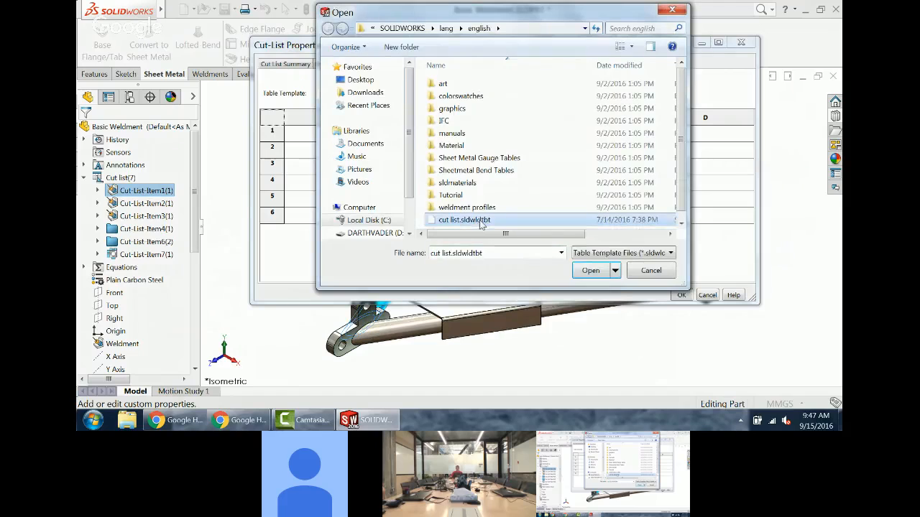
pyautogui.click(590, 271)
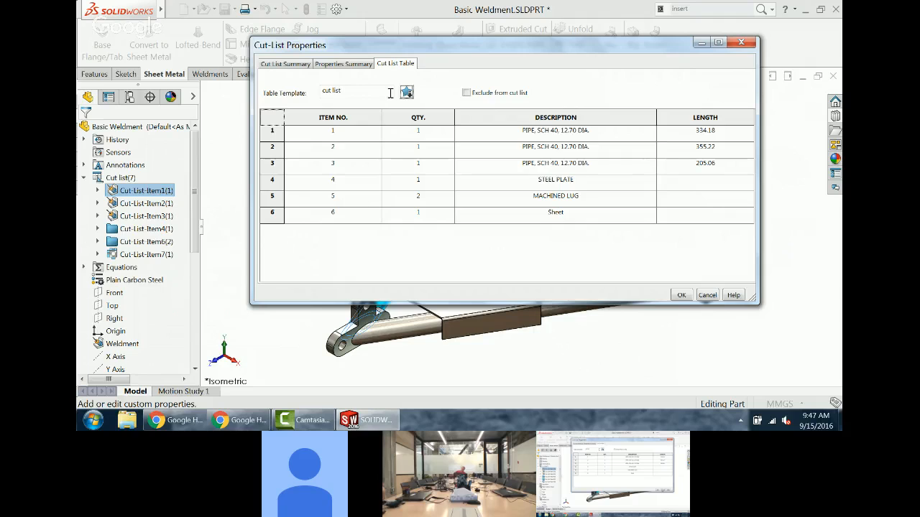
pyautogui.click(680, 295)
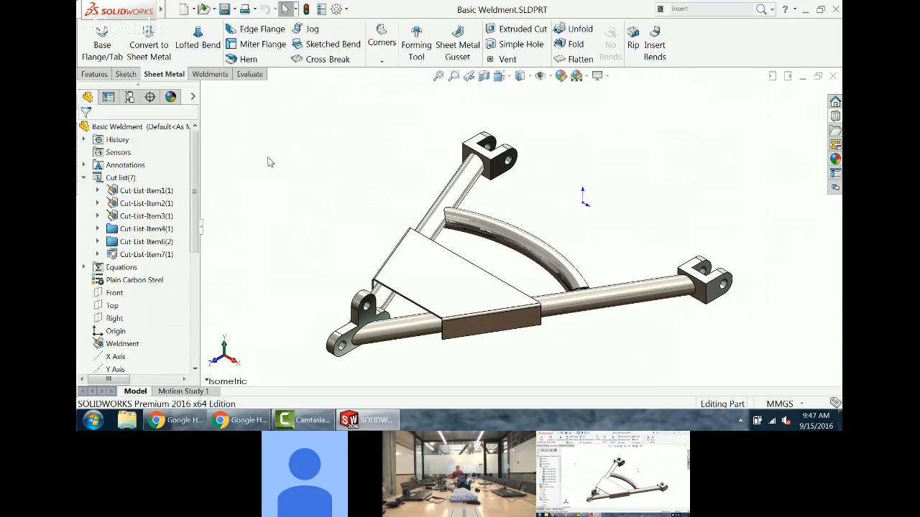
# Step: Create a drawing from the part using the Daedalus B PART MM drawing template
pyautogui.click(193, 13)
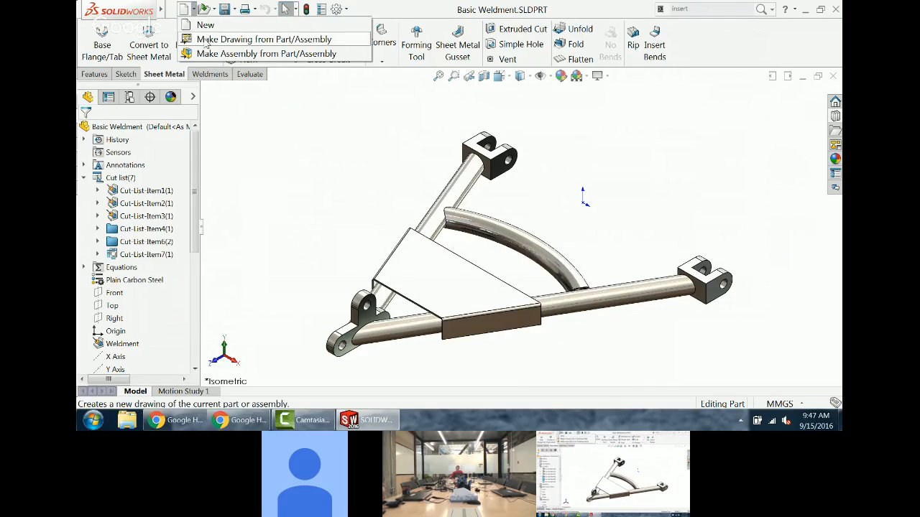
pyautogui.click(230, 37)
pyautogui.click(376, 104)
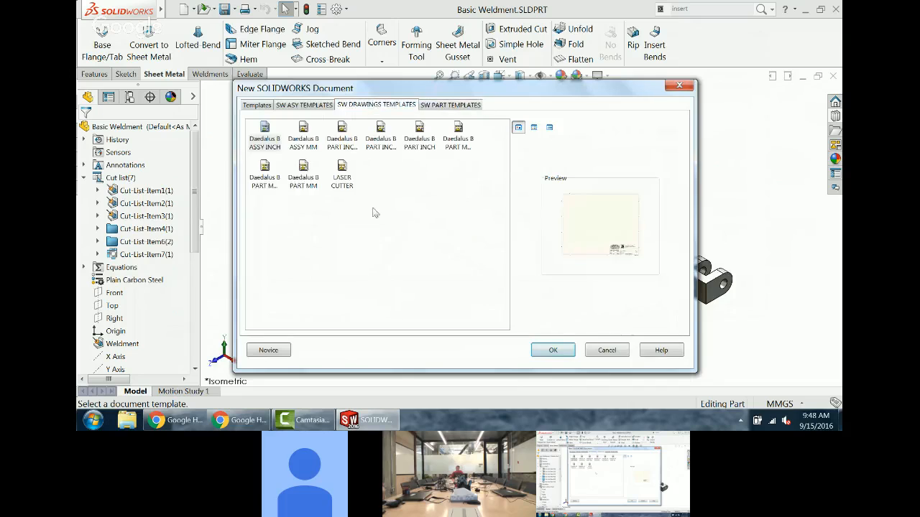
pyautogui.doubleClick(302, 173)
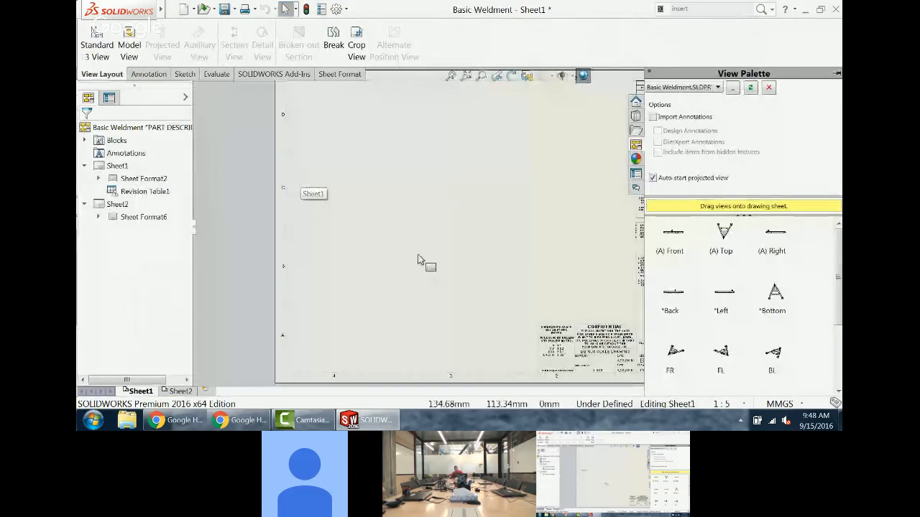
# Step: Place an isometric view beside the title block on Sheet1 and an isometric exploded view directly above it
pyautogui.moveTo(835, 280); pyautogui.dragTo(836, 342)
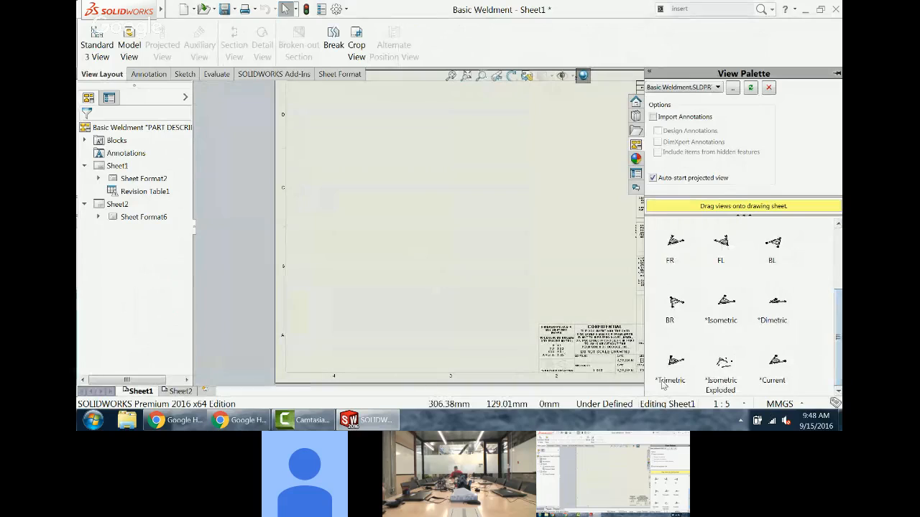
pyautogui.moveTo(731, 308)
pyautogui.mouseDown()
pyautogui.moveTo(545, 252)
pyautogui.moveTo(528, 280)
pyautogui.mouseUp()
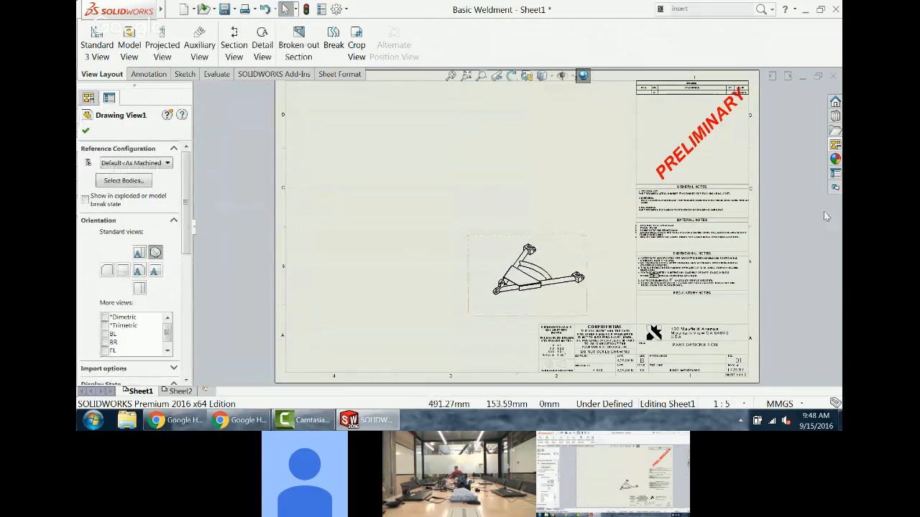
pyautogui.click(835, 145)
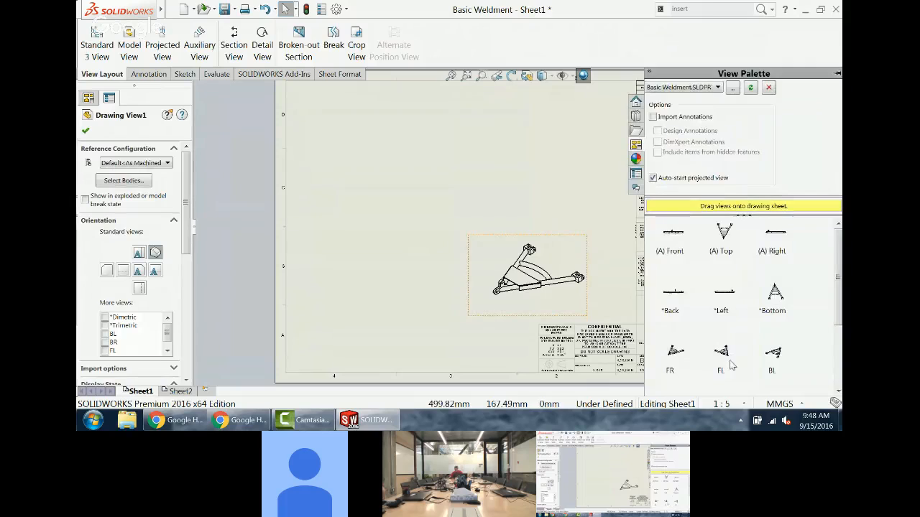
pyautogui.scroll(-5, 812, 364)
pyautogui.moveTo(720, 368)
pyautogui.mouseDown()
pyautogui.moveTo(703, 281)
pyautogui.moveTo(496, 144)
pyautogui.moveTo(381, 176)
pyautogui.mouseUp()
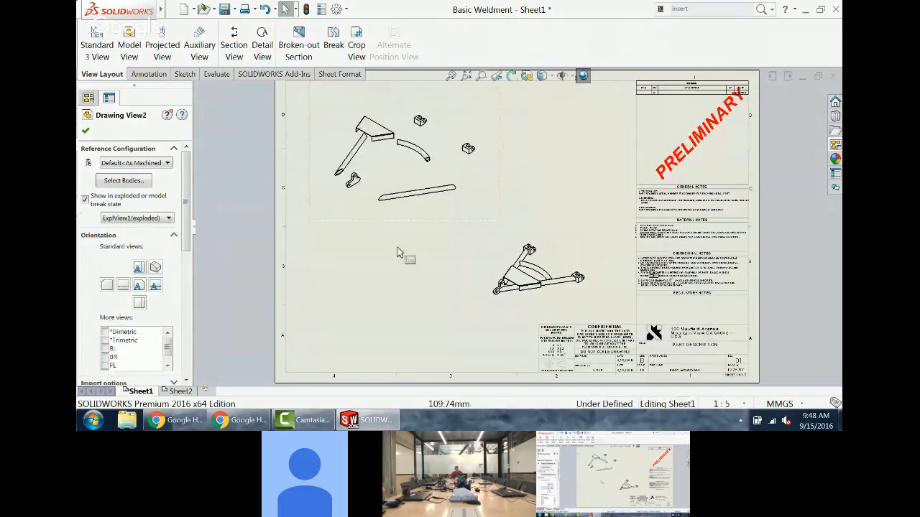
pyautogui.moveTo(407, 239)
pyautogui.mouseDown()
pyautogui.moveTo(557, 227)
pyautogui.moveTo(542, 239)
pyautogui.mouseUp()
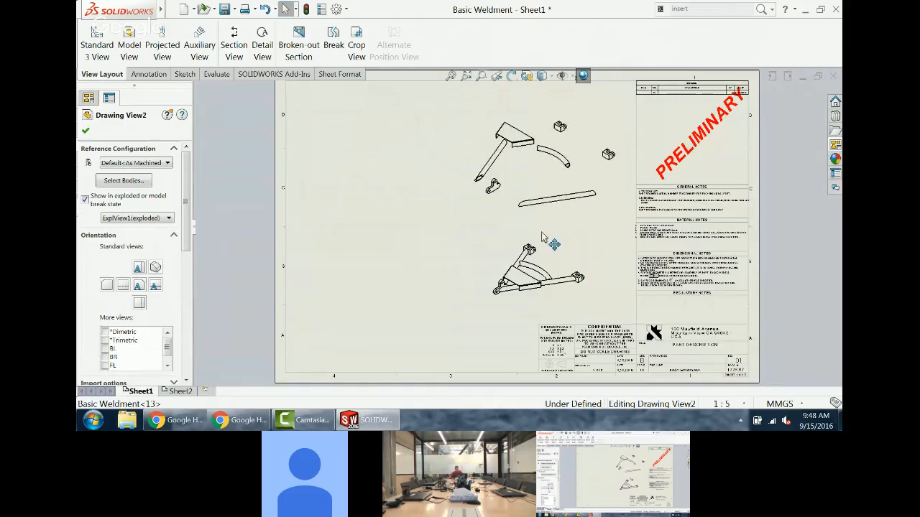
# Step: Set the exploded view's display style to Shaded With Edges
pyautogui.click(552, 81)
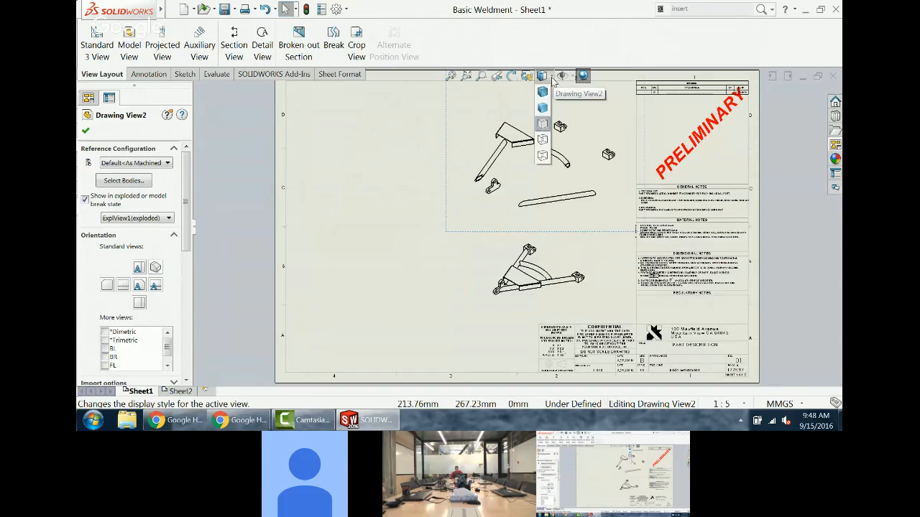
pyautogui.click(544, 92)
pyautogui.click(353, 257)
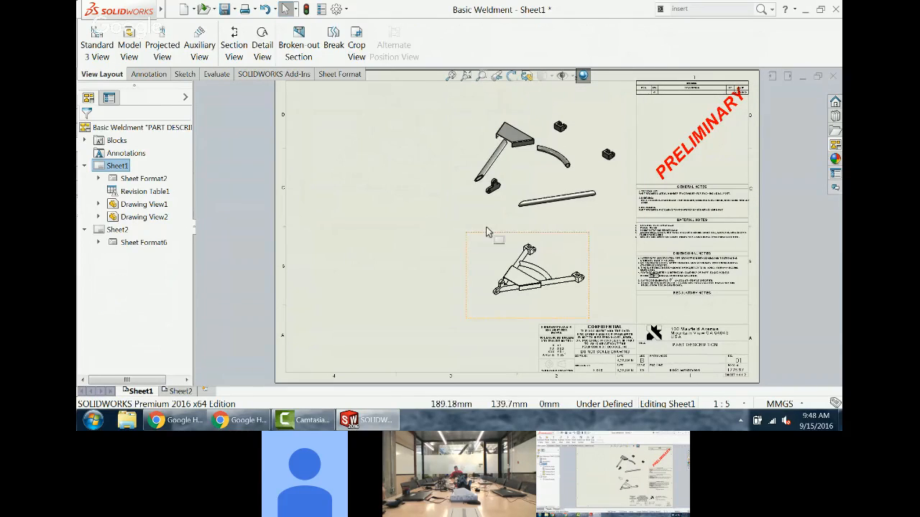
# Step: Place the Top view to the left of the collapsed isometric view without adding any projected views
pyautogui.click(834, 145)
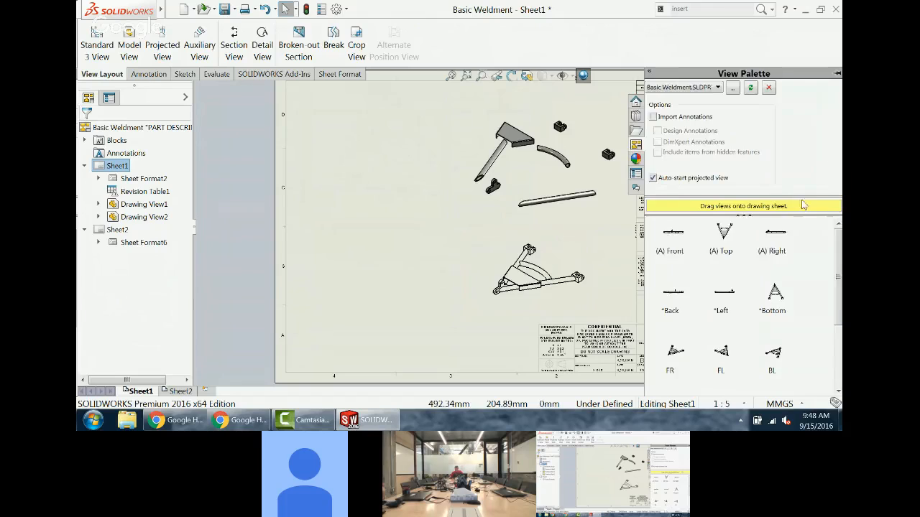
pyautogui.moveTo(730, 233); pyautogui.dragTo(434, 289)
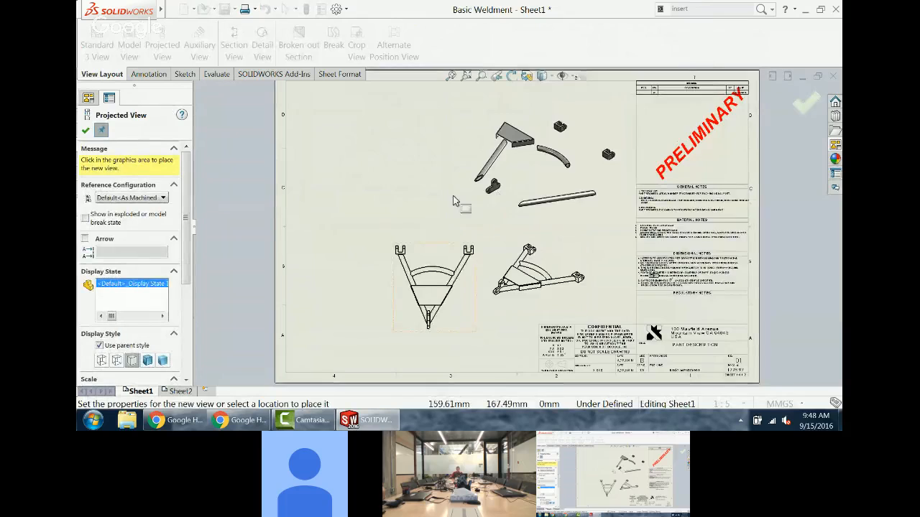
pyautogui.scroll(-2, 460, 201)
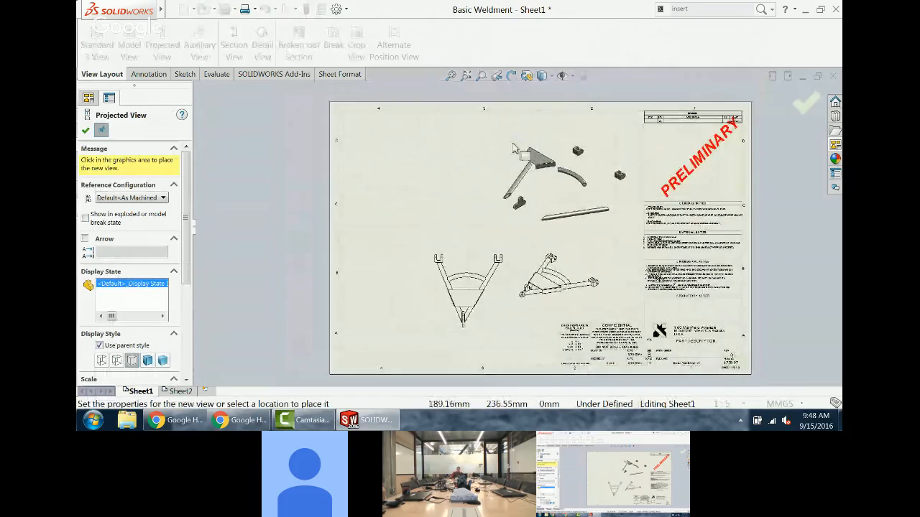
pyautogui.press('Escape')
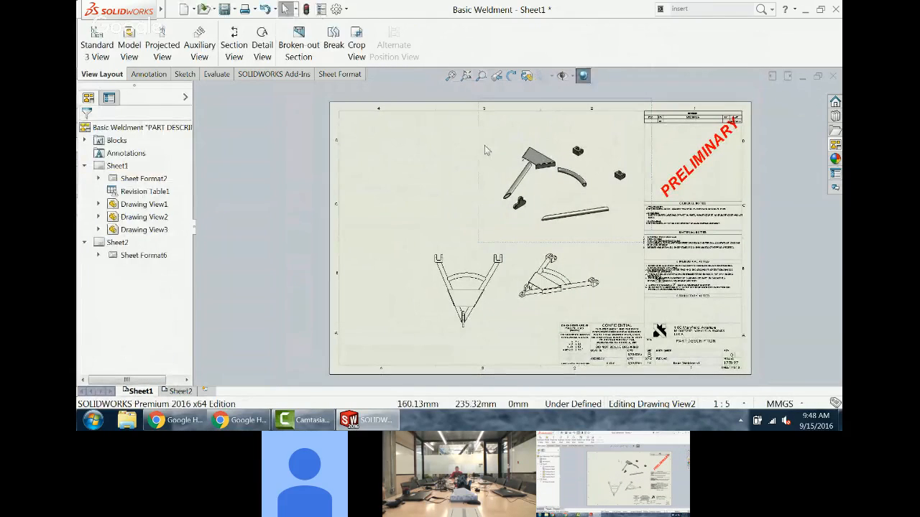
# Step: Insert a Weldment Cut List table for the exploded view at the upper-left corner of the sheet border
pyautogui.rightClick(485, 149)
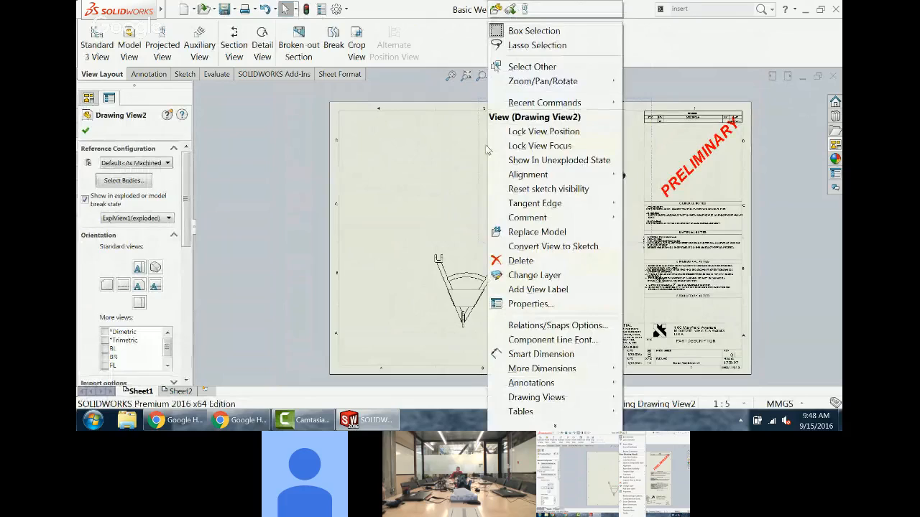
pyautogui.moveTo(562, 412)
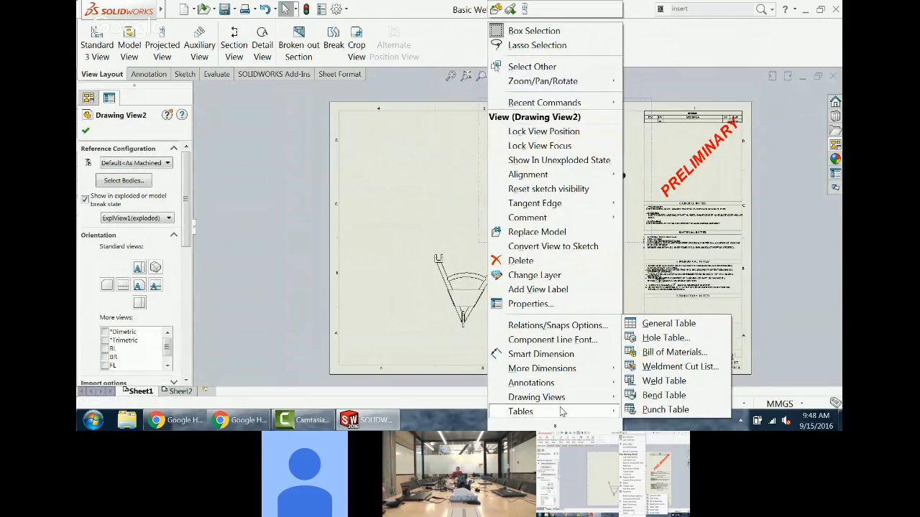
pyautogui.click(661, 367)
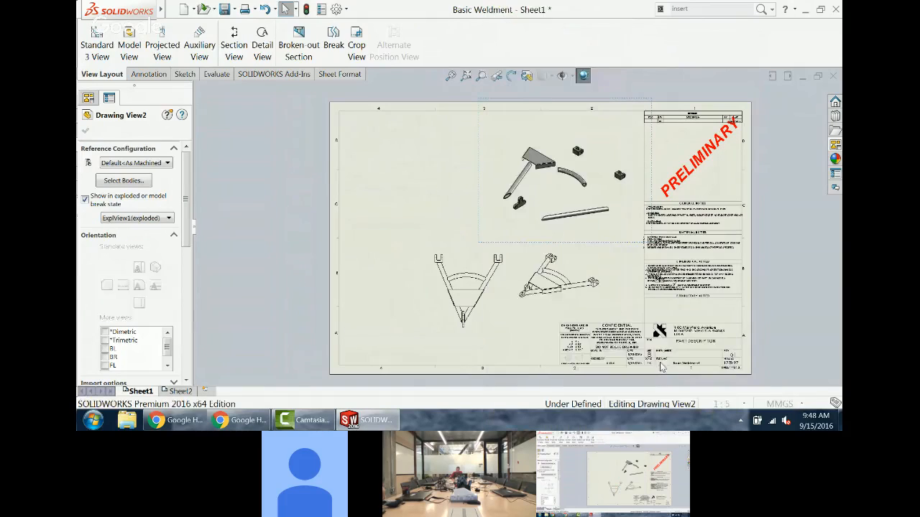
pyautogui.click(85, 131)
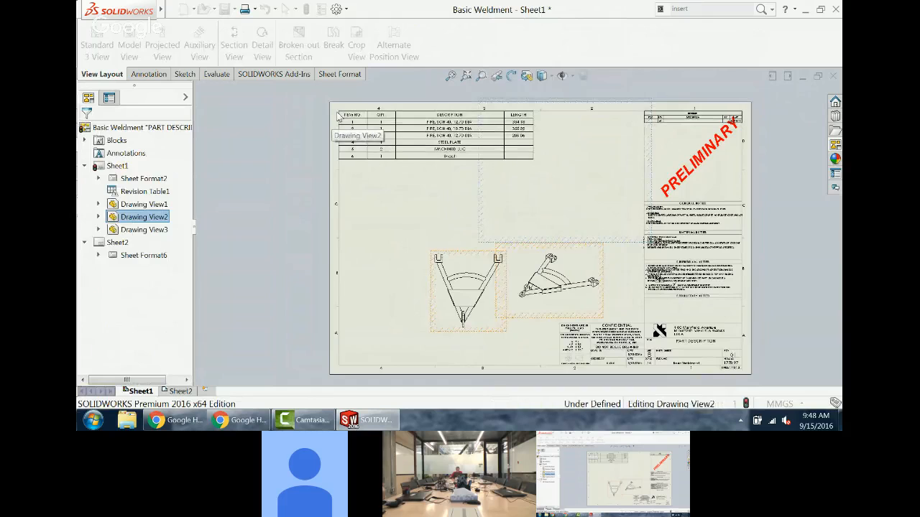
pyautogui.click(338, 115)
# Step: Narrow the DESCRIPTION column of the weldment cut list so the table clears the exploded view
pyautogui.scroll(2, 446, 194)
pyautogui.scroll(2, 507, 107)
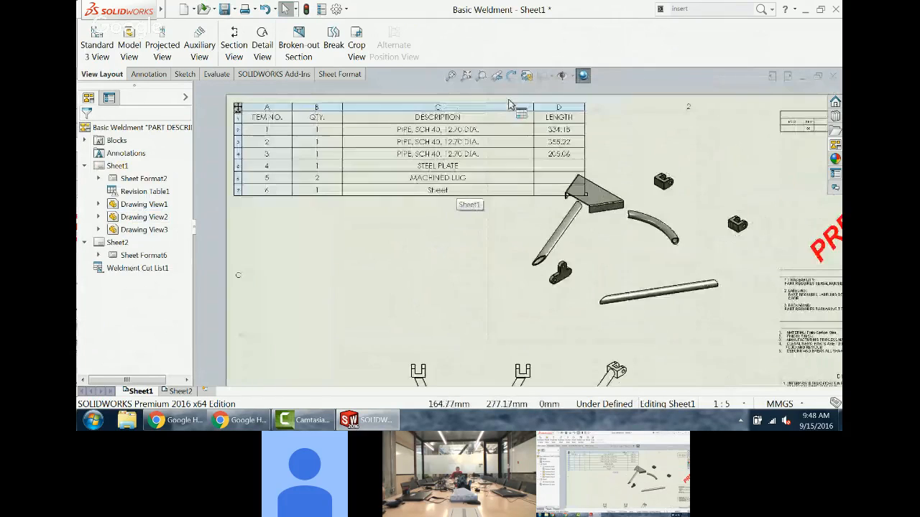
pyautogui.moveTo(533, 107); pyautogui.dragTo(465, 107)
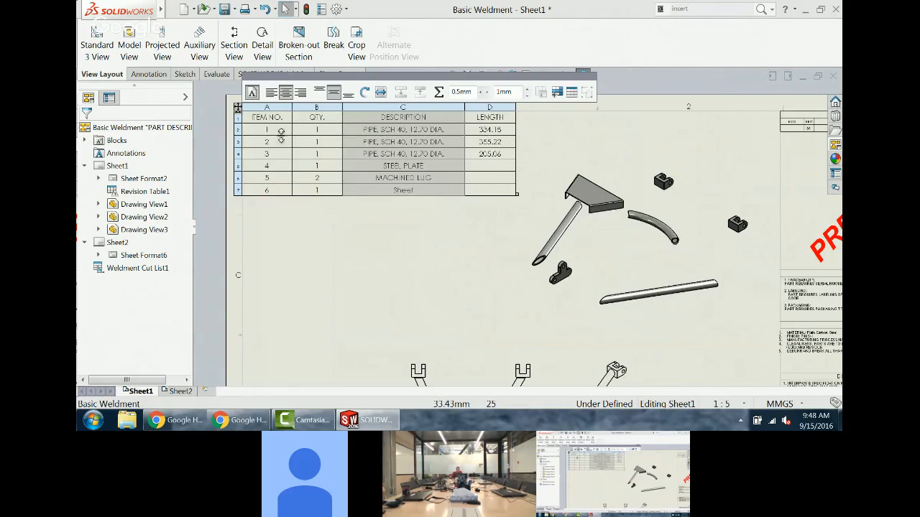
pyautogui.click(296, 239)
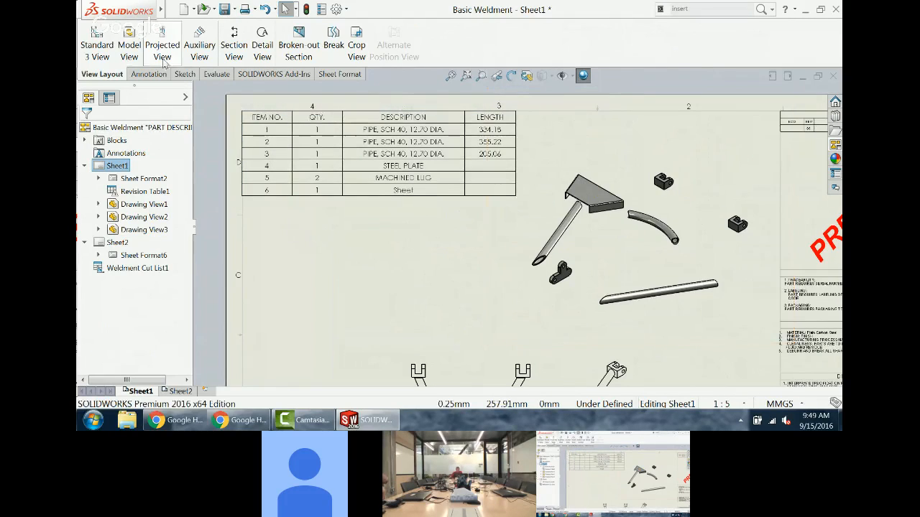
# Step: Attach circular balloons to the sheet metal piece and the upper clevis lug in the exploded view, then select the lug's balloon
pyautogui.click(148, 74)
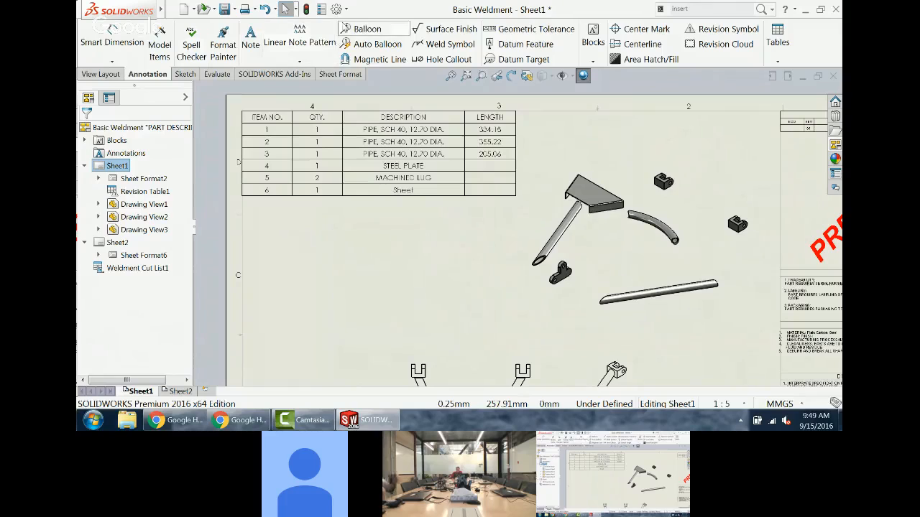
pyautogui.click(363, 29)
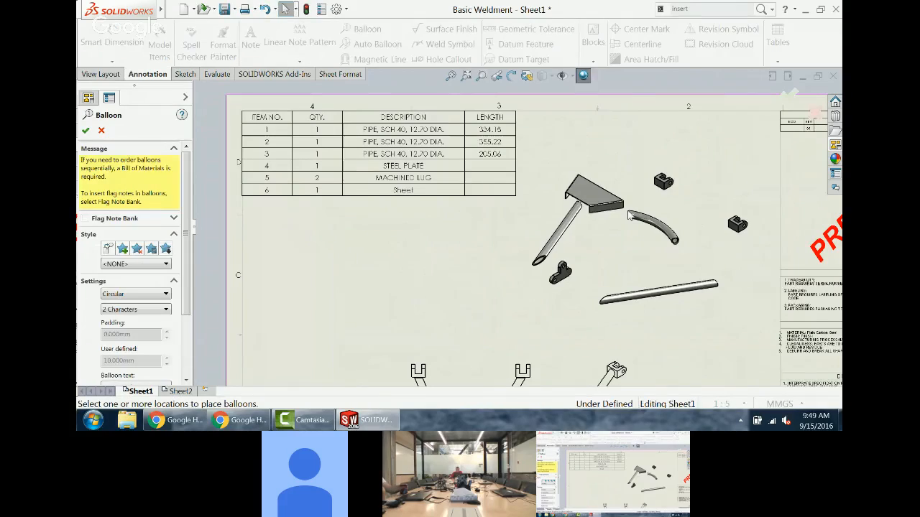
pyautogui.click(599, 188)
pyautogui.click(631, 129)
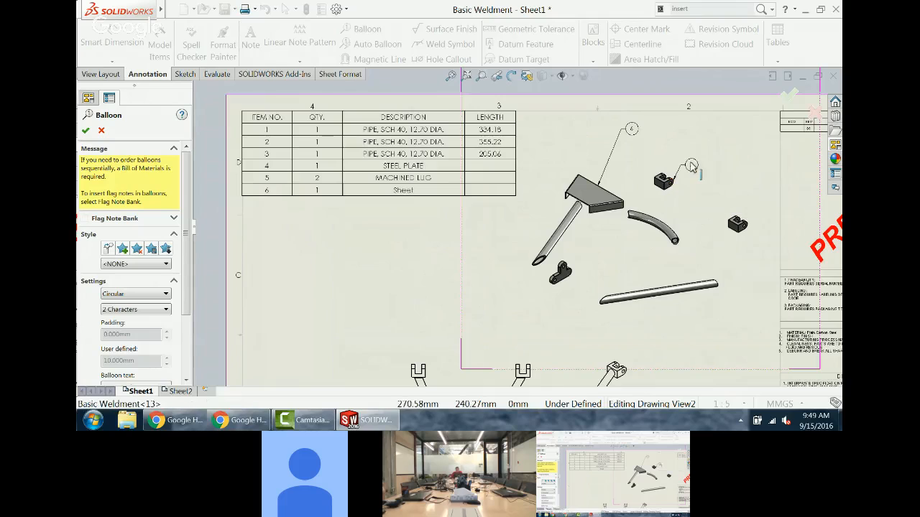
pyautogui.click(707, 138)
pyautogui.press('Escape')
pyautogui.click(707, 138)
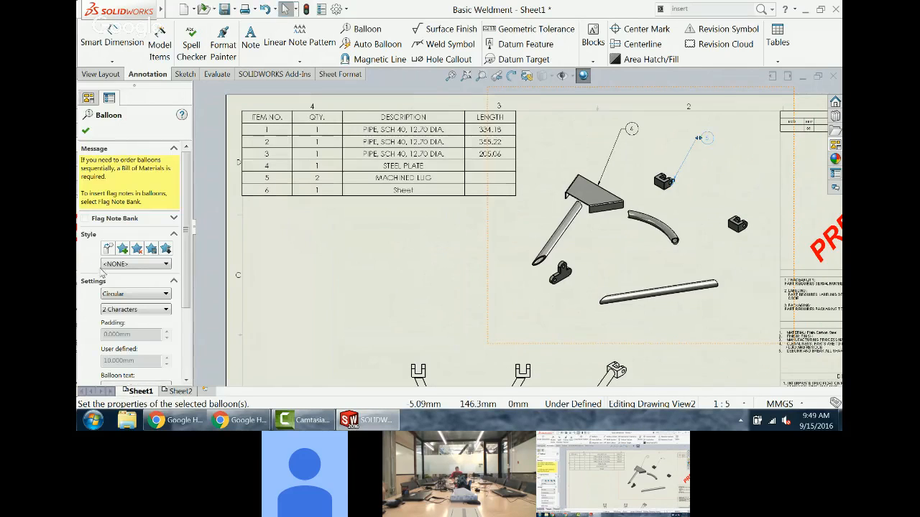
# Step: Turn on the quantity display for the selected lug balloon and accept the balloon's settings
pyautogui.scroll(-3, 142, 319)
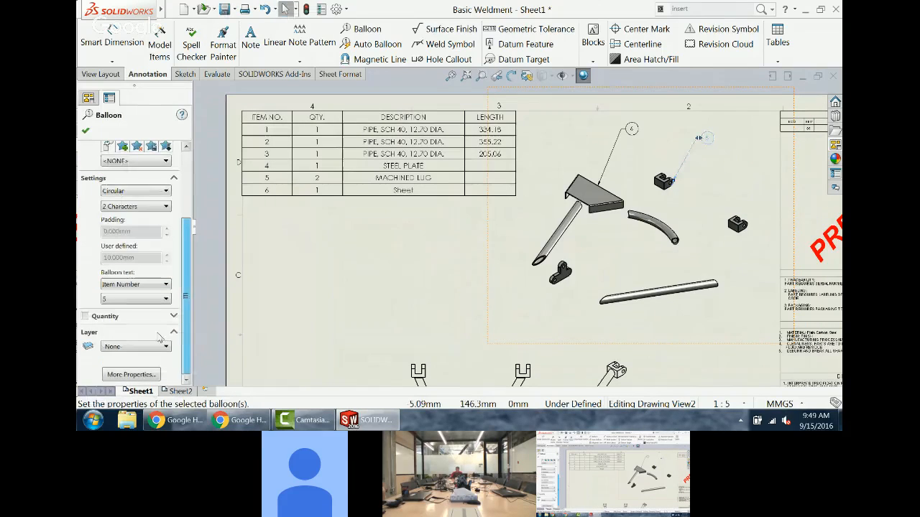
pyautogui.click(85, 316)
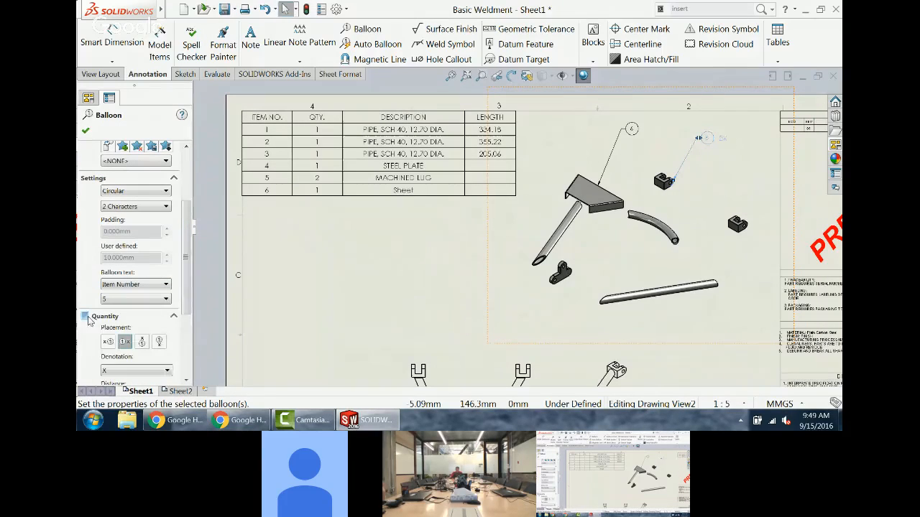
pyautogui.click(86, 132)
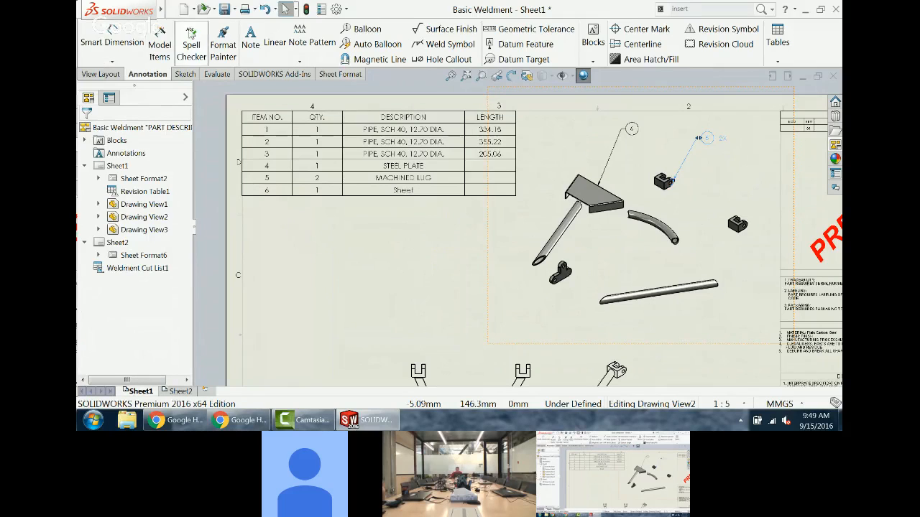
pyautogui.click(431, 274)
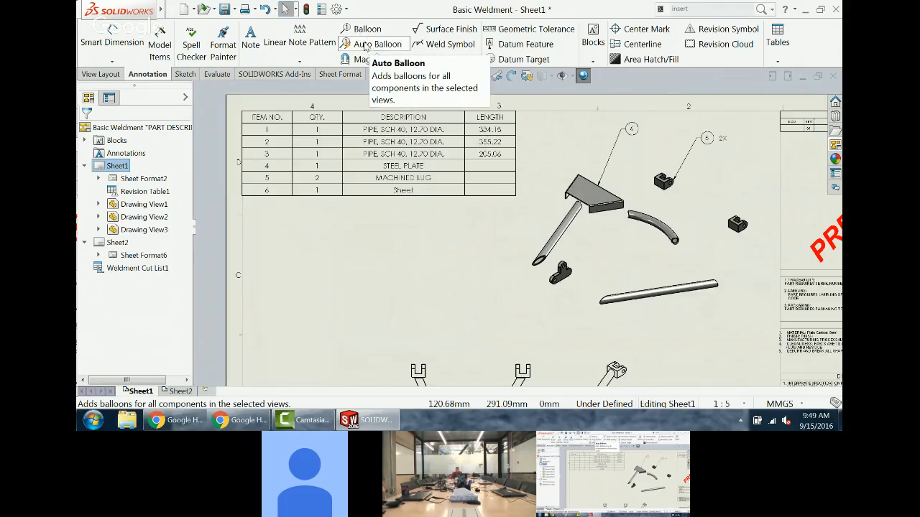
# Step: Auto-balloon the remaining bodies of the exploded view in a square layout, ignoring multiple instances and inserting magnetic lines
pyautogui.click(365, 46)
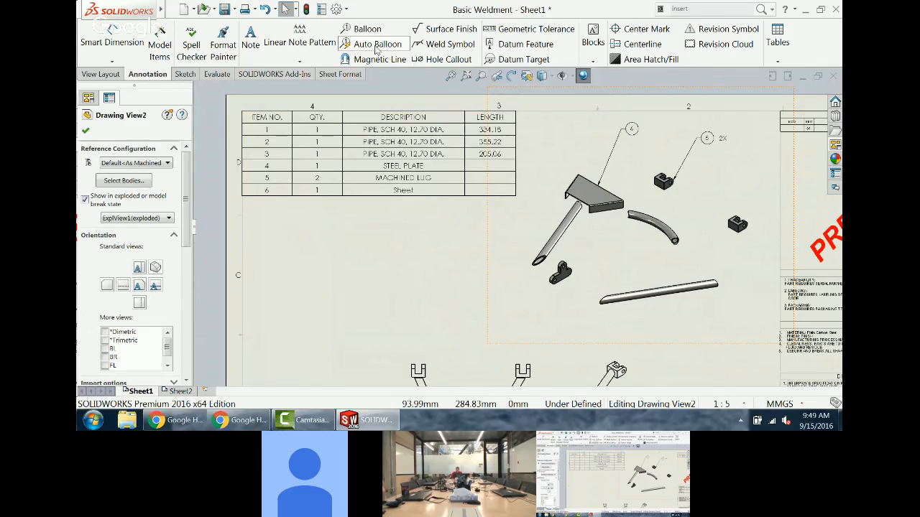
pyautogui.click(375, 47)
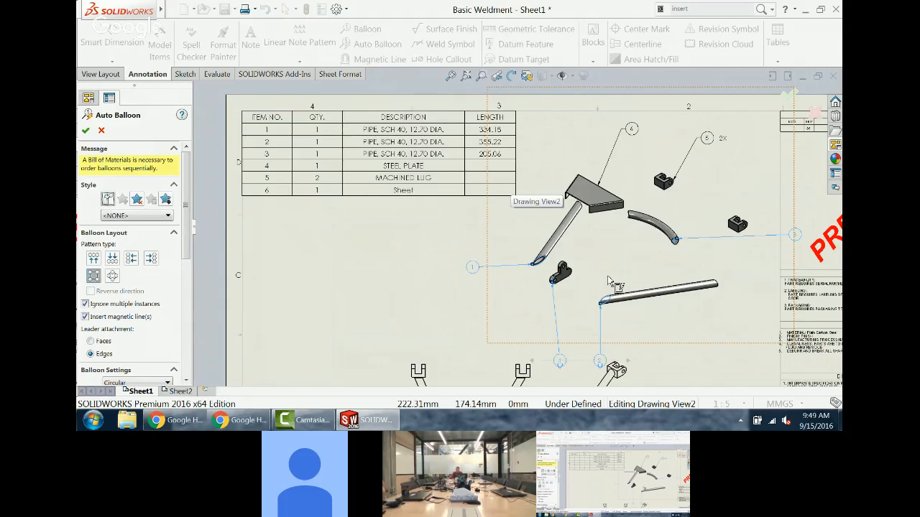
pyautogui.click(85, 132)
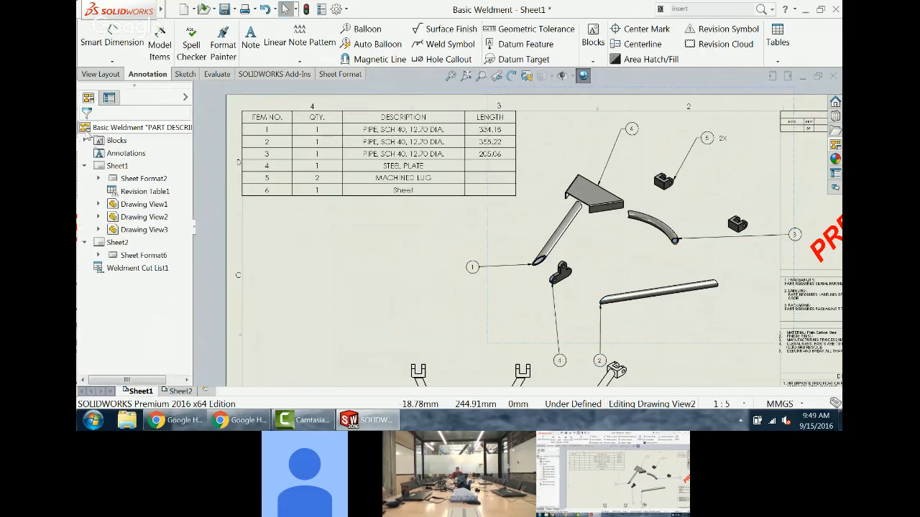
# Step: Angle the magnetic line below the exploded view through balloons 1, 4 and 2, and move balloon 3 closer to the curved pipe
pyautogui.click(583, 366)
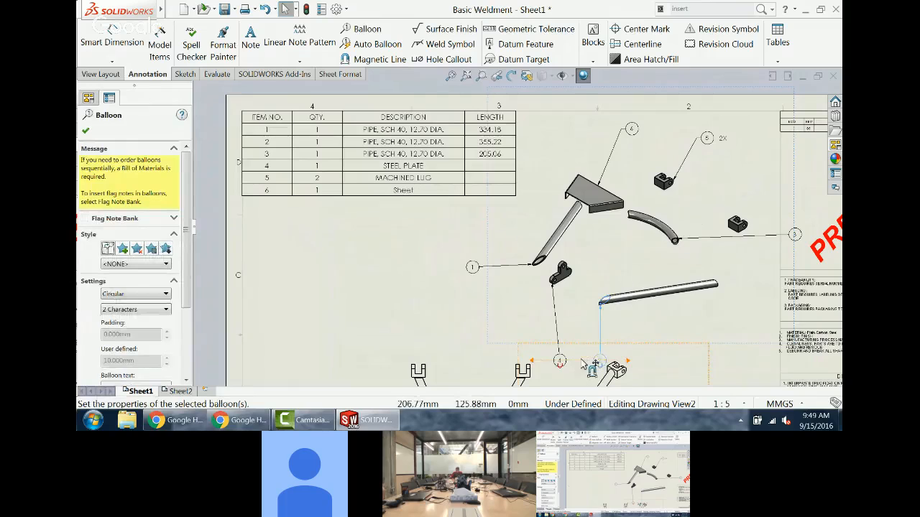
pyautogui.moveTo(584, 367); pyautogui.dragTo(476, 284)
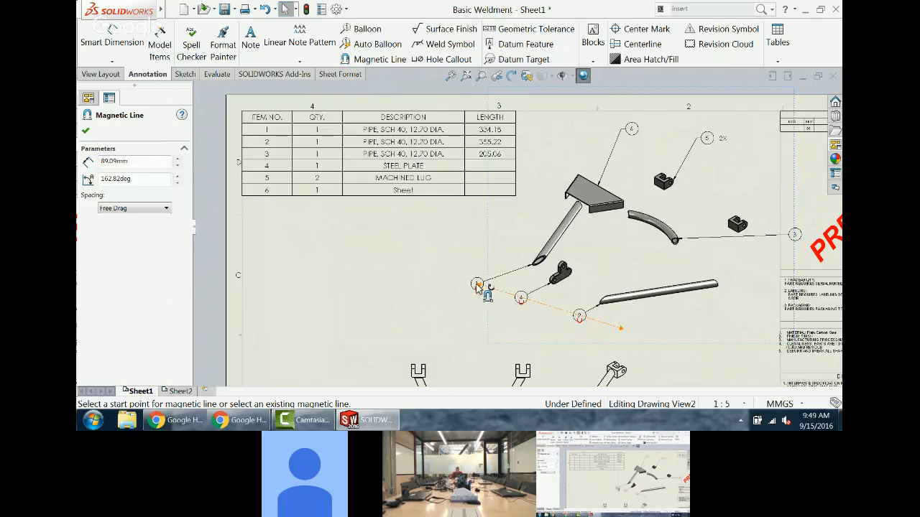
pyautogui.moveTo(795, 238); pyautogui.dragTo(747, 263)
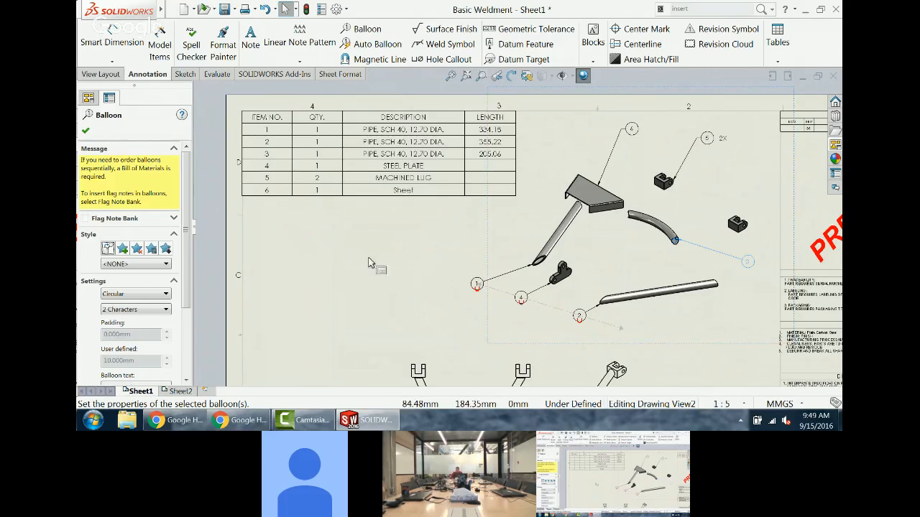
pyautogui.click(88, 133)
# Step: Move the collapsed isometric view slightly right and up, farther from the Top view
pyautogui.scroll(4, 413, 253)
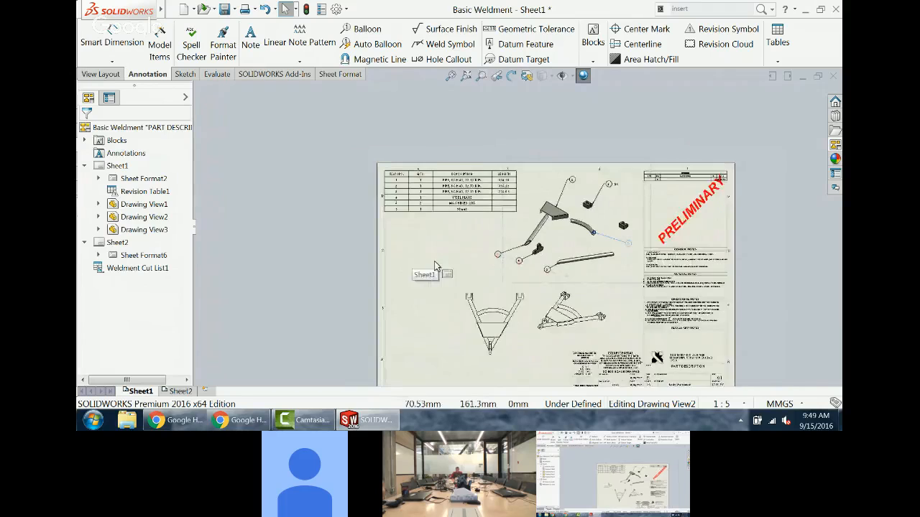
pyautogui.scroll(-1, 434, 262)
pyautogui.click(286, 223)
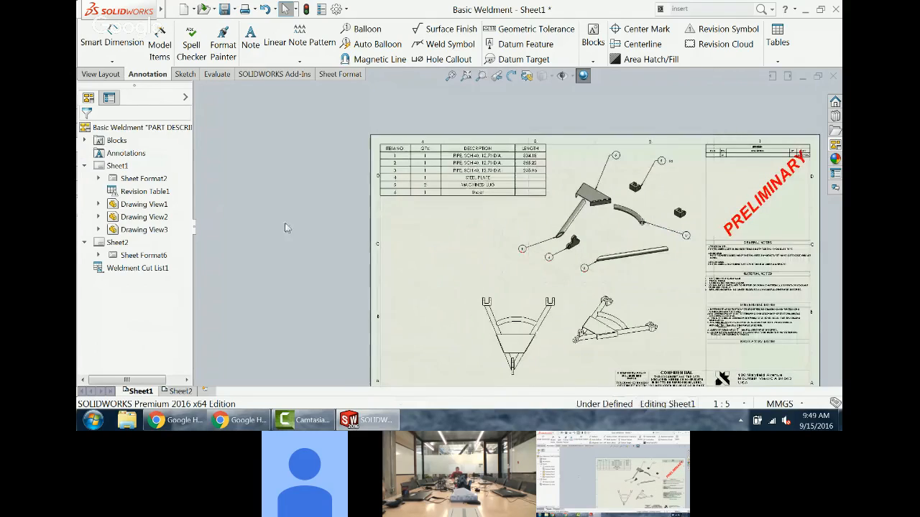
pyautogui.click(451, 75)
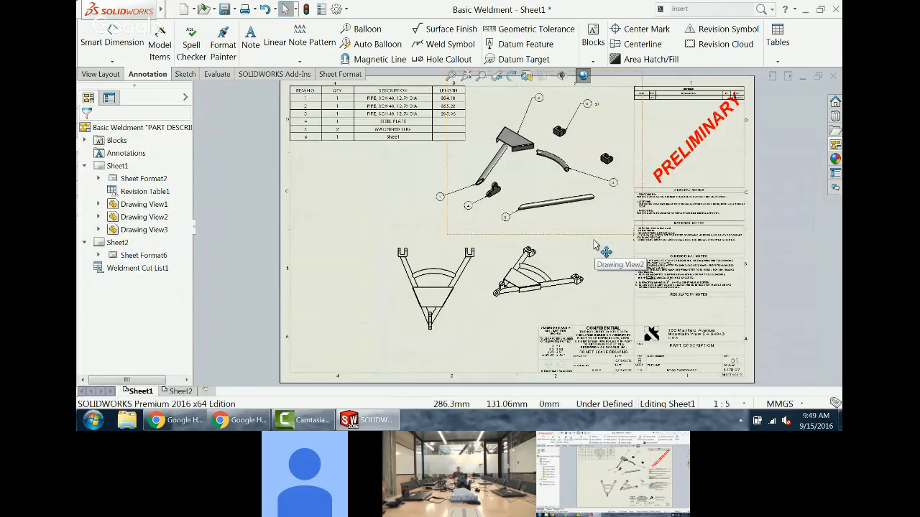
pyautogui.scroll(-2, 548, 276)
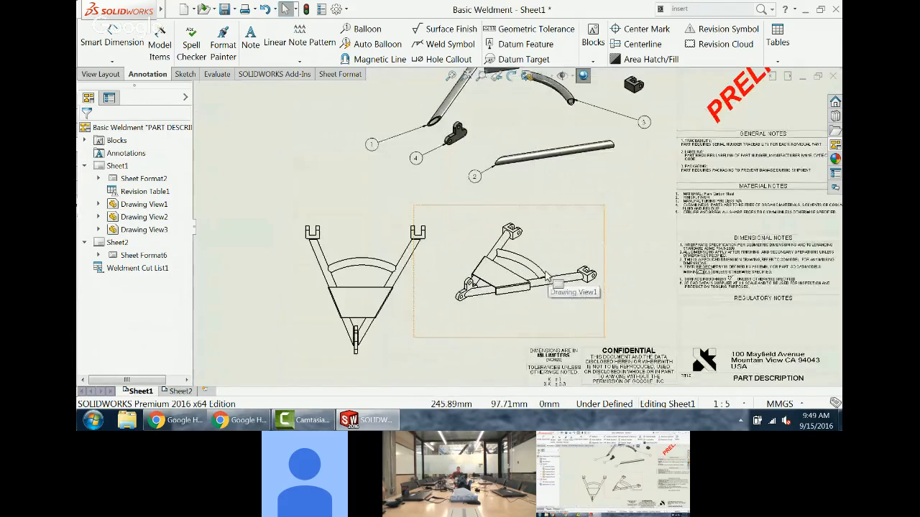
pyautogui.scroll(-2, 548, 276)
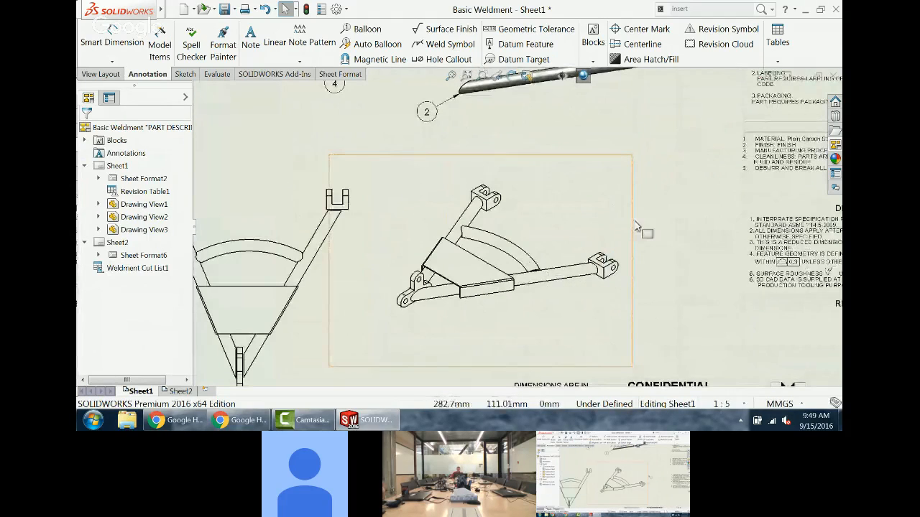
pyautogui.moveTo(631, 225); pyautogui.dragTo(693, 209)
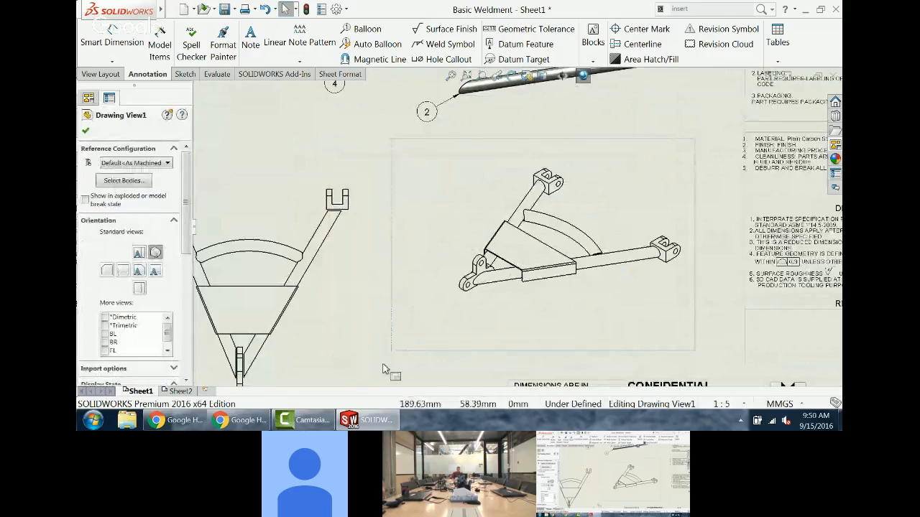
pyautogui.click(402, 373)
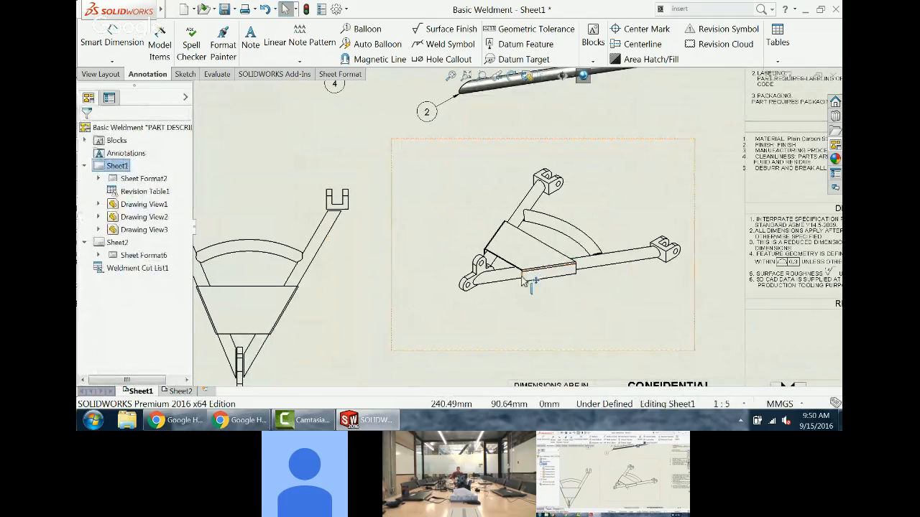
# Step: Create an arrow-side fillet weld symbol of size 3 with the tail text ALL AROUND on the short flange edge in the isometric view
pyautogui.click(523, 280)
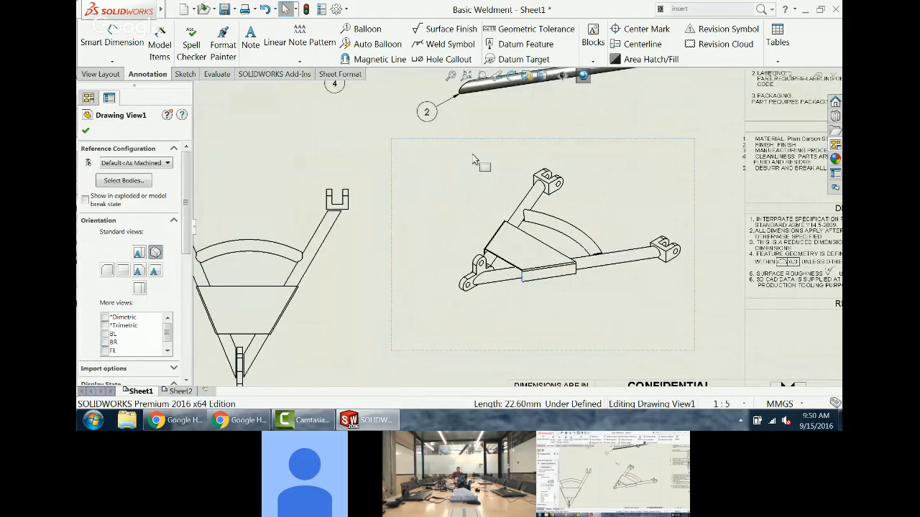
pyautogui.click(443, 44)
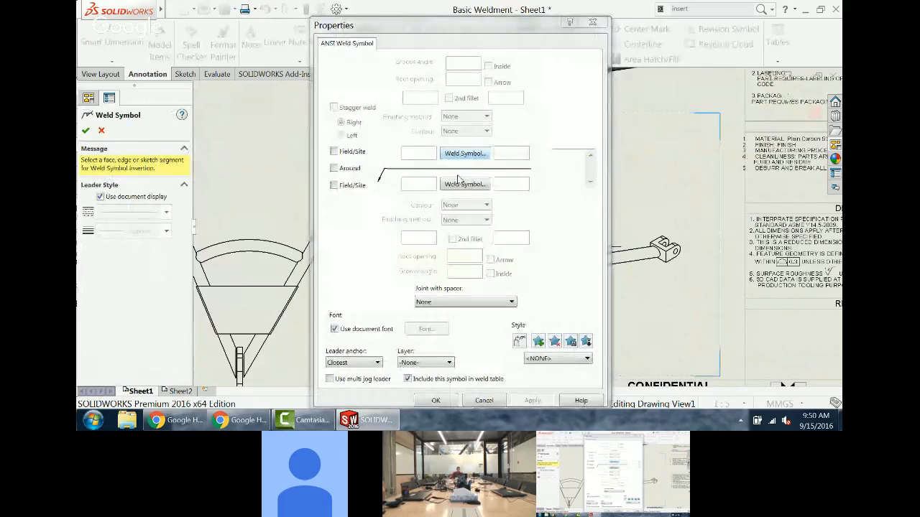
pyautogui.click(460, 184)
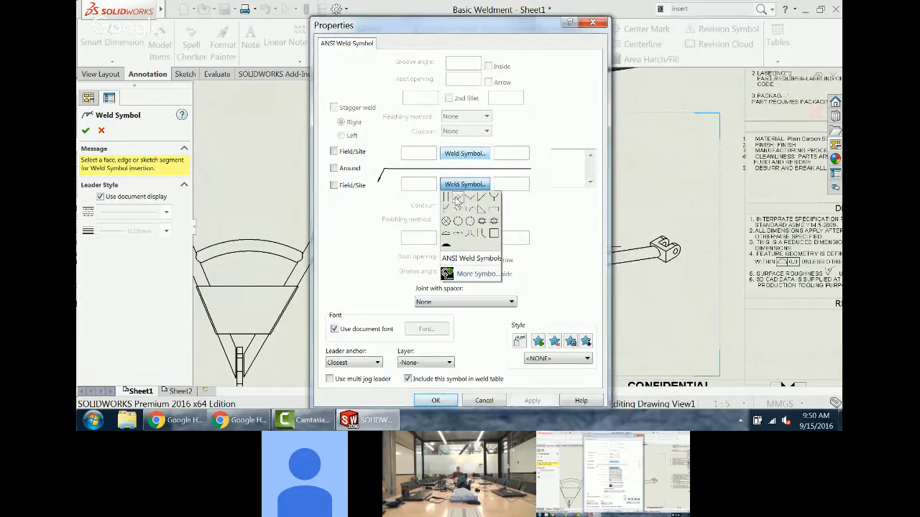
pyautogui.click(480, 209)
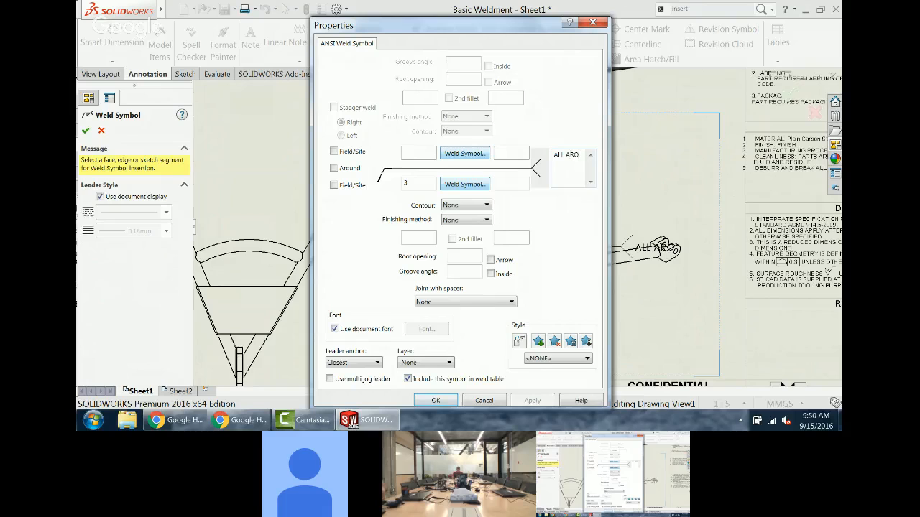
pyautogui.click(436, 406)
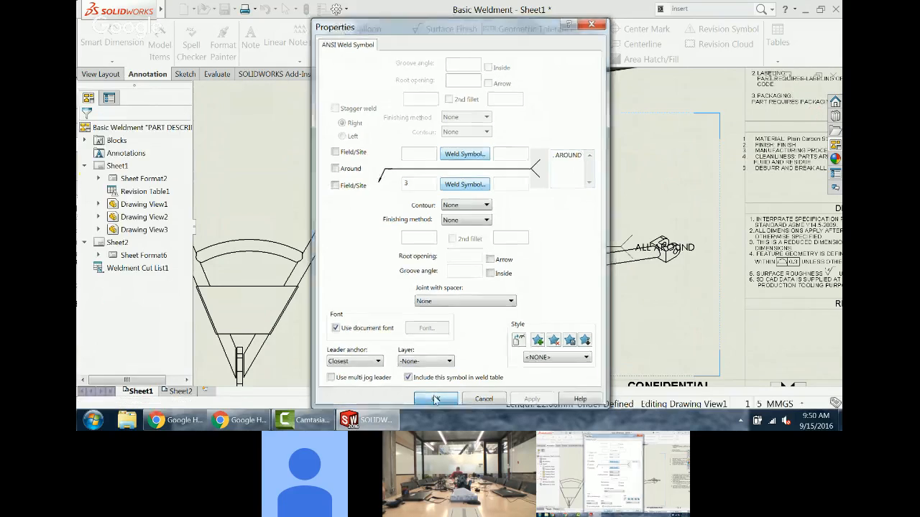
# Step: Place the weld symbol below the isometric view and reattach its arrow to the flange's lower edge
pyautogui.moveTo(628, 249); pyautogui.dragTo(642, 331)
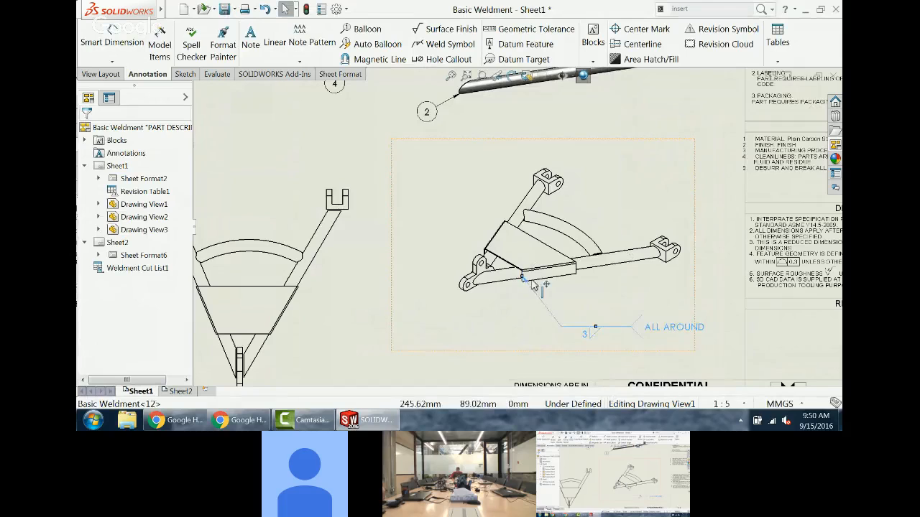
pyautogui.moveTo(522, 280); pyautogui.dragTo(554, 283)
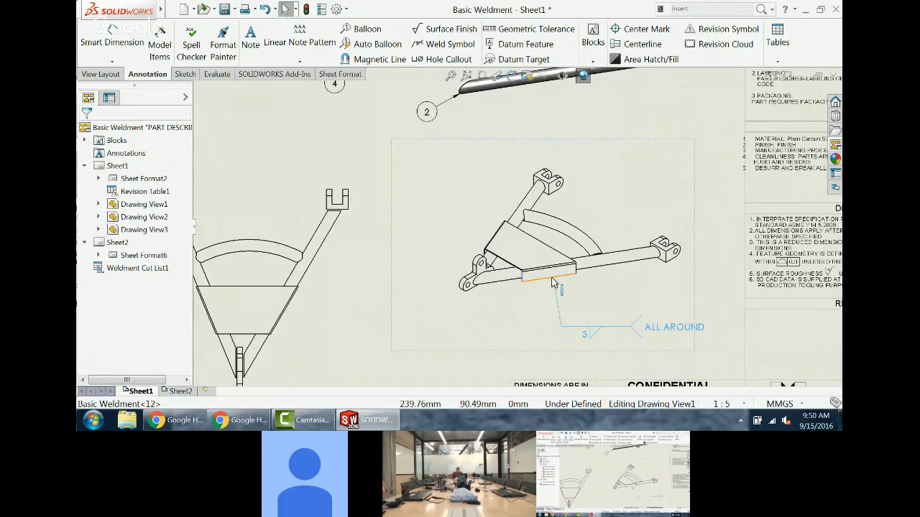
pyautogui.click(536, 316)
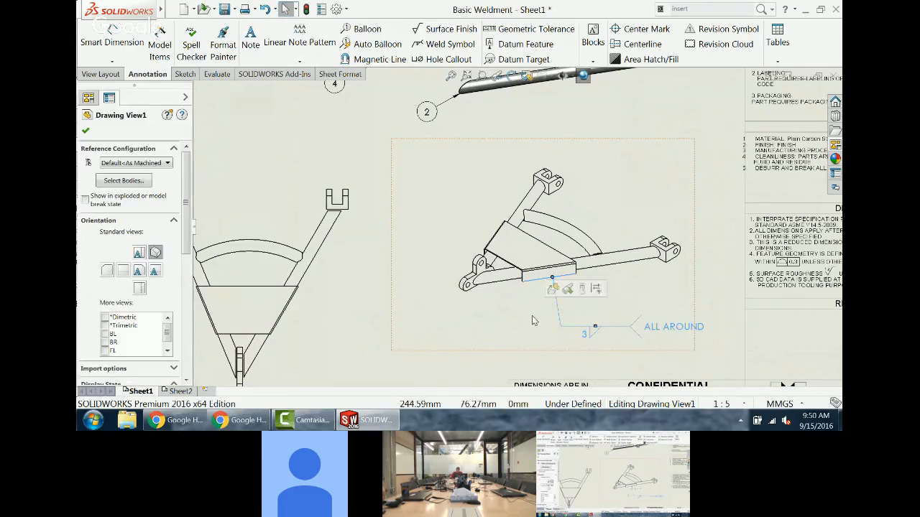
# Step: Replace the weld symbol's tail text with the Around option and move the symbol closer to the flange
pyautogui.doubleClick(591, 335)
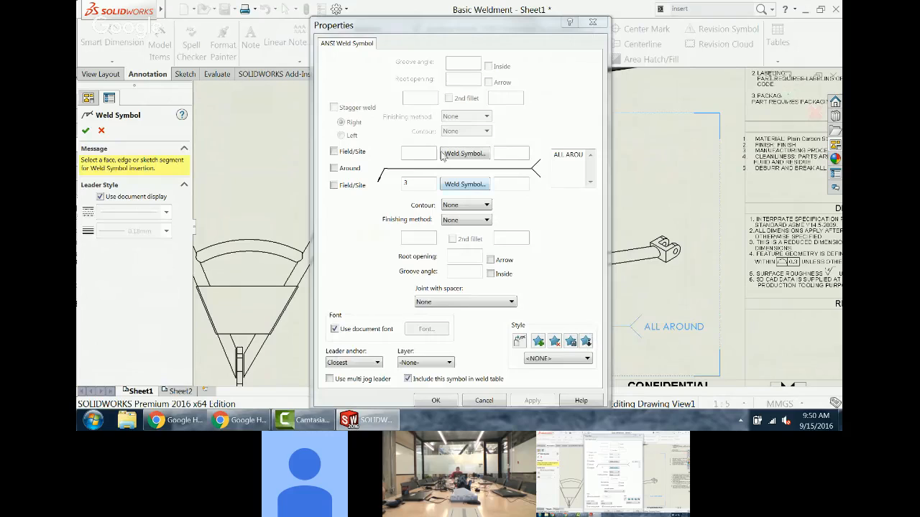
pyautogui.click(469, 154)
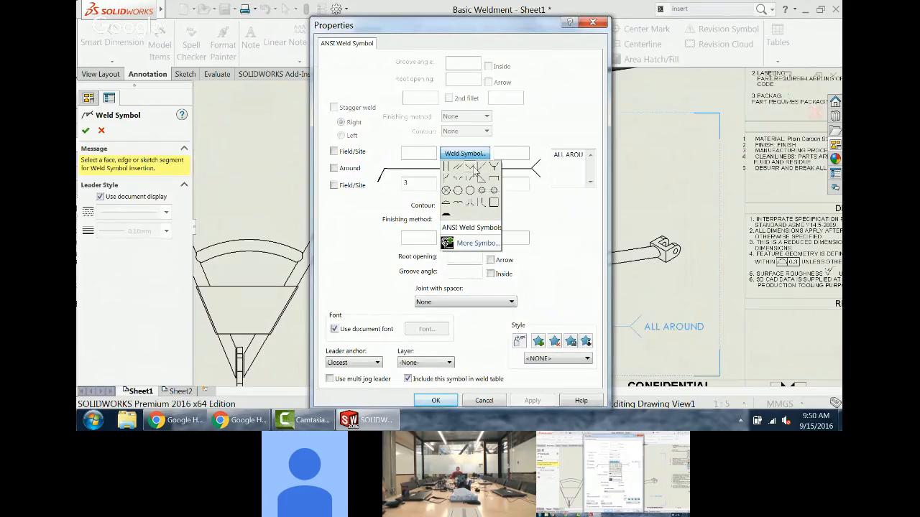
pyautogui.click(342, 176)
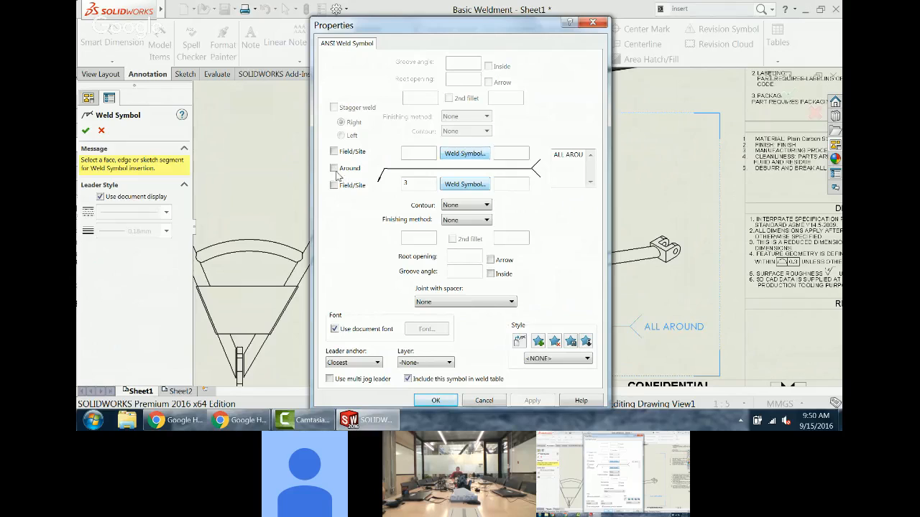
pyautogui.click(333, 168)
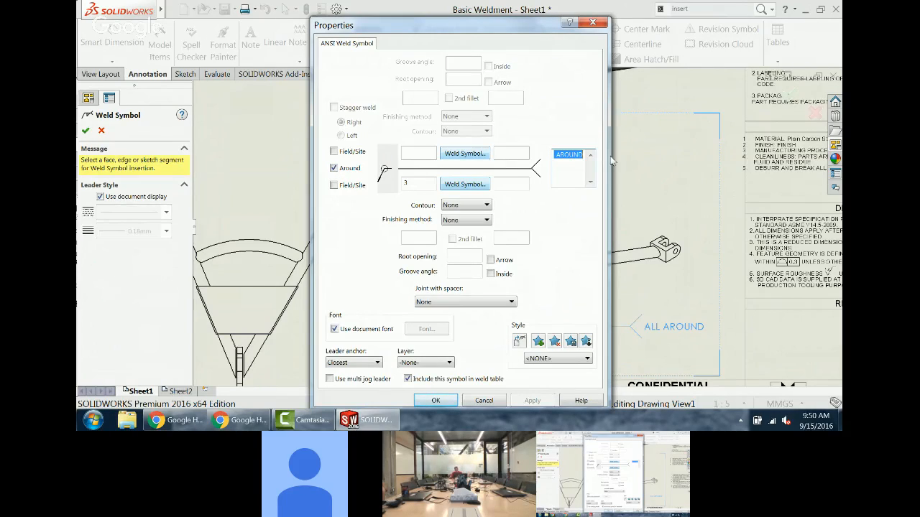
pyautogui.press('Delete')
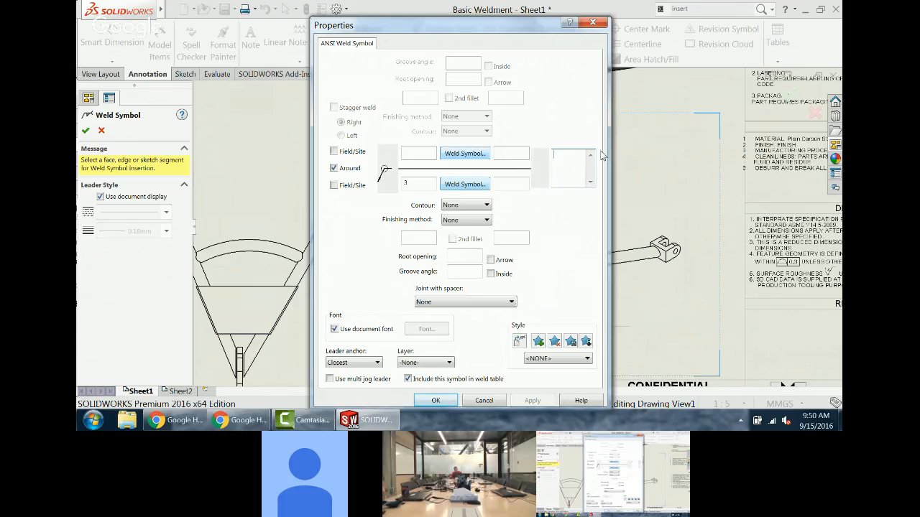
pyautogui.click(445, 401)
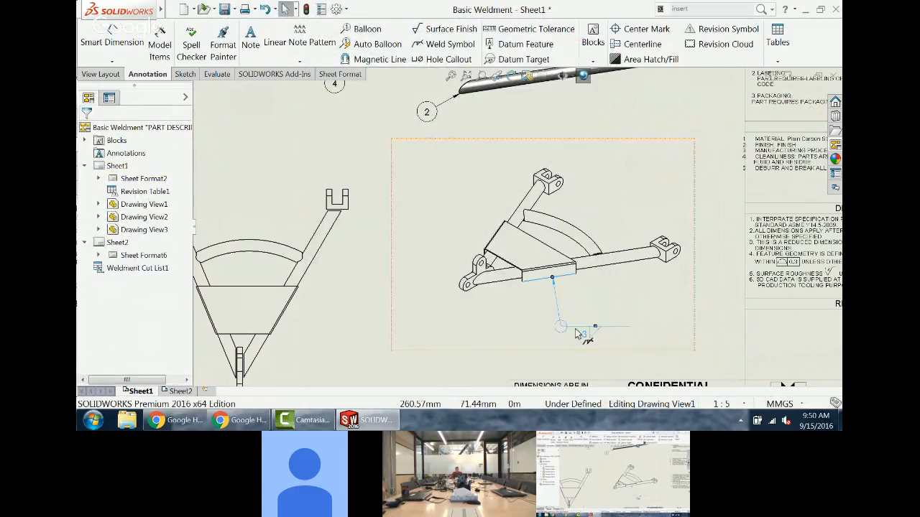
pyautogui.click(576, 313)
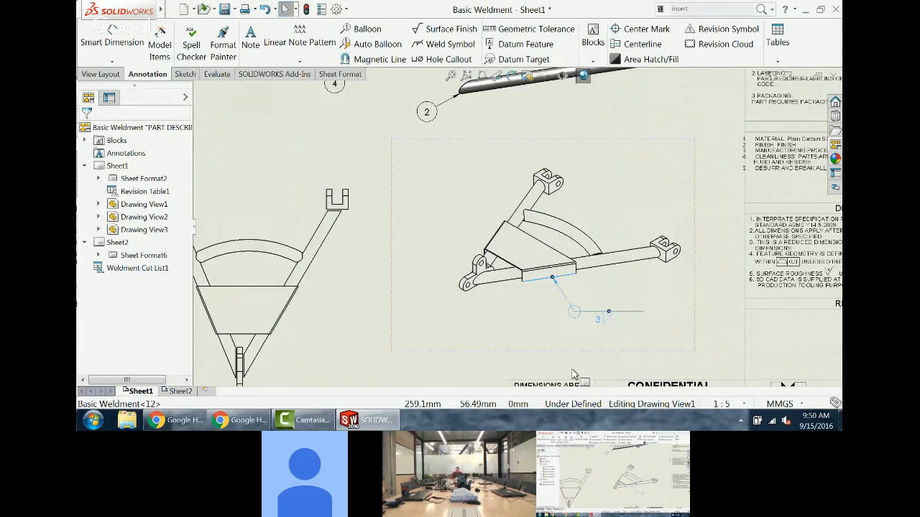
# Step: Open the Basic Weldment part from the collapsed isometric drawing view
pyautogui.click(398, 209)
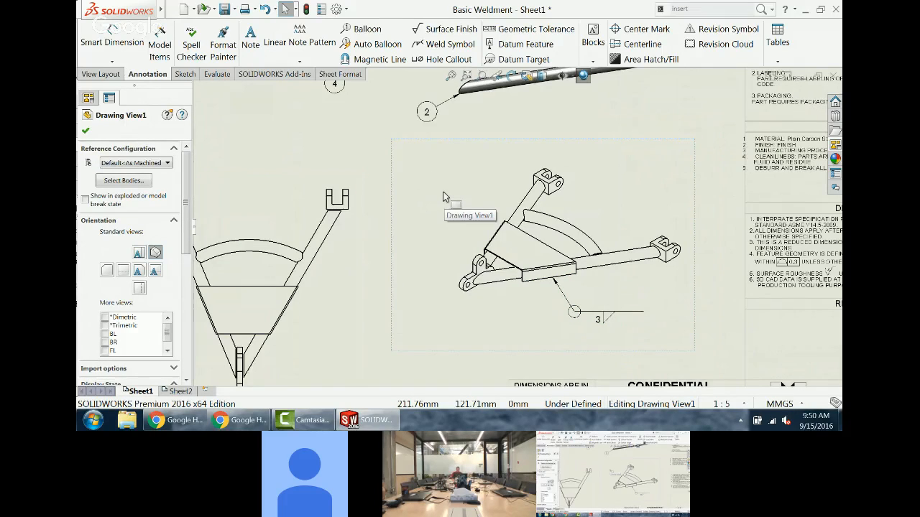
pyautogui.rightClick(444, 197)
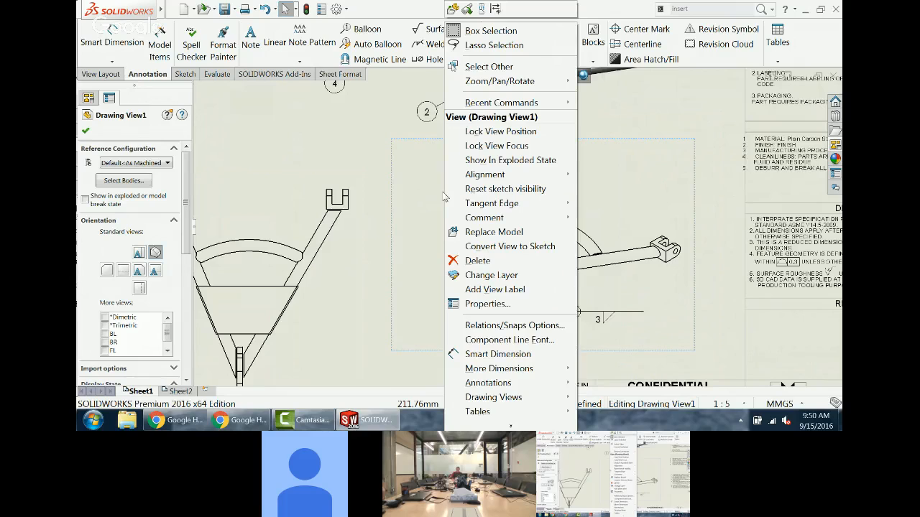
pyautogui.click(453, 10)
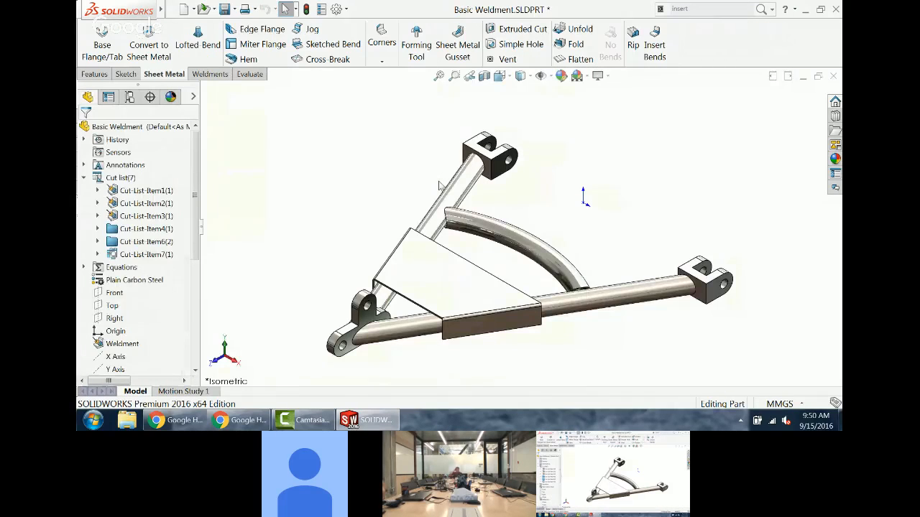
# Step: Search the weldment part's commands for fillet and check the description of the Fillet Bead command
pyautogui.click(207, 76)
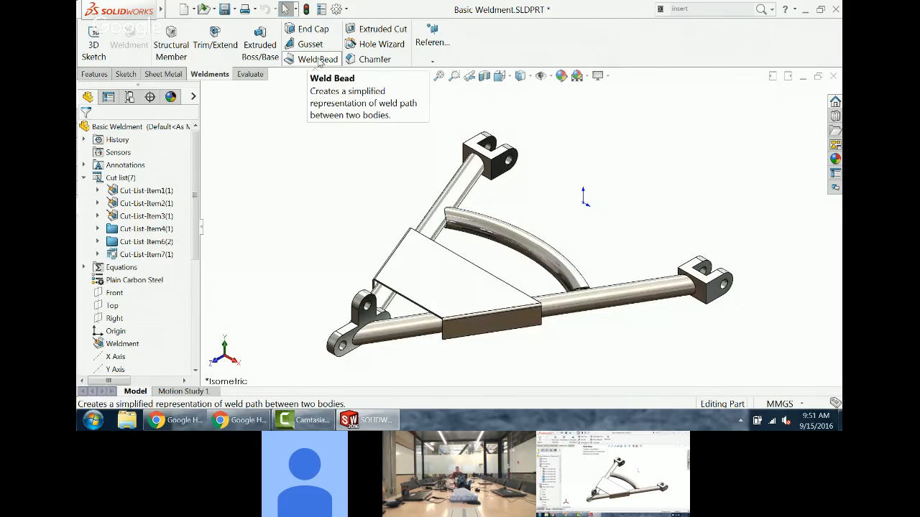
pyautogui.click(703, 10)
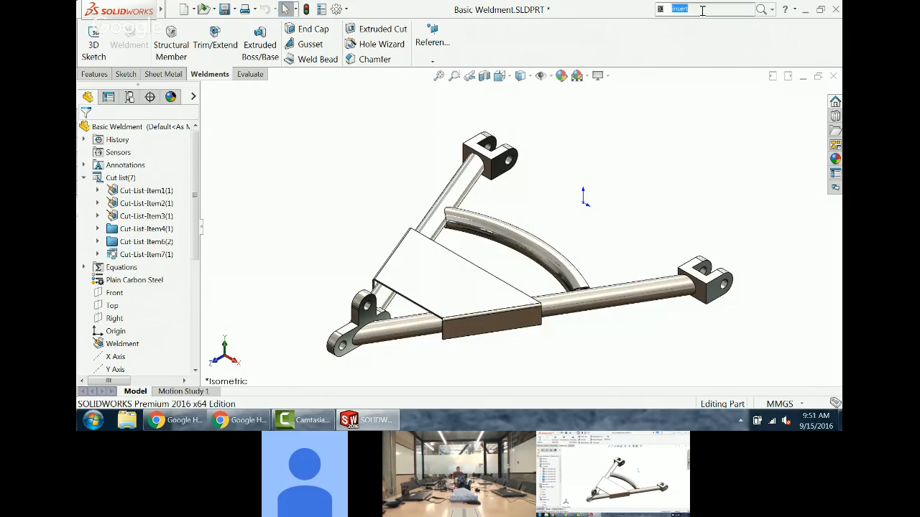
pyautogui.write('fillet')
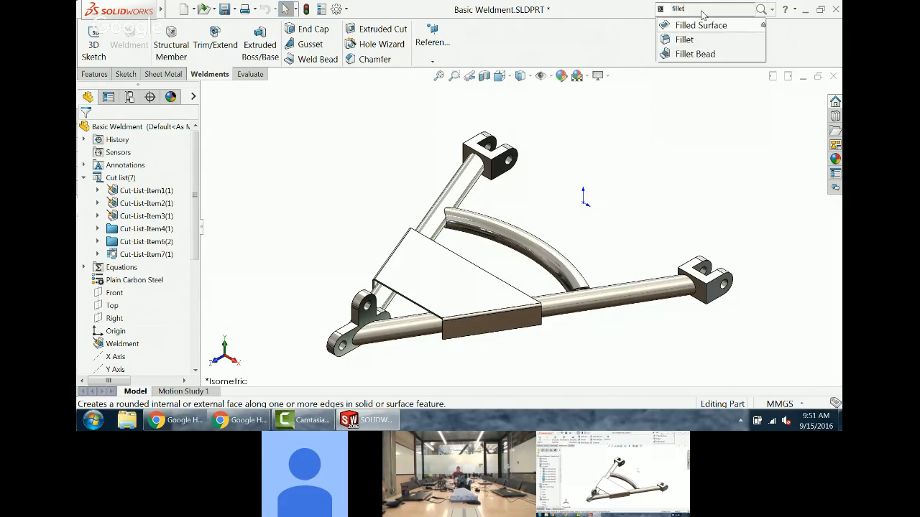
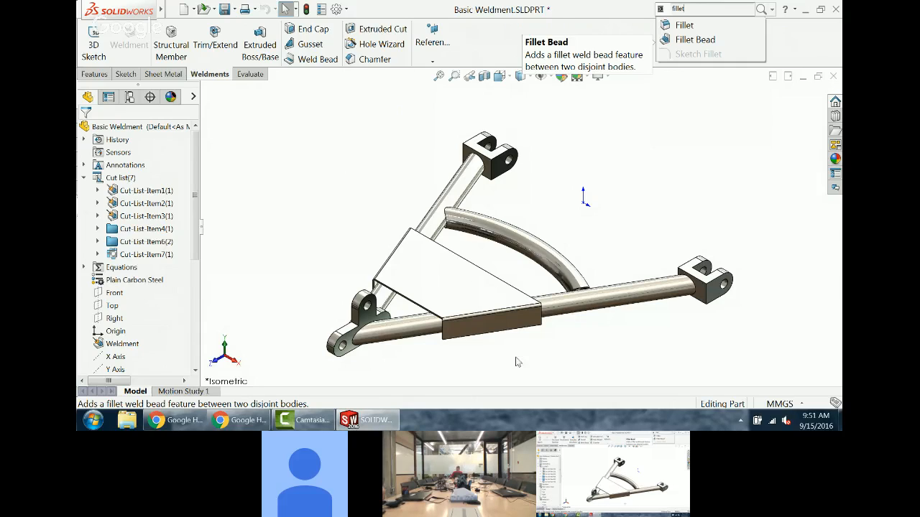
pyautogui.click(624, 162)
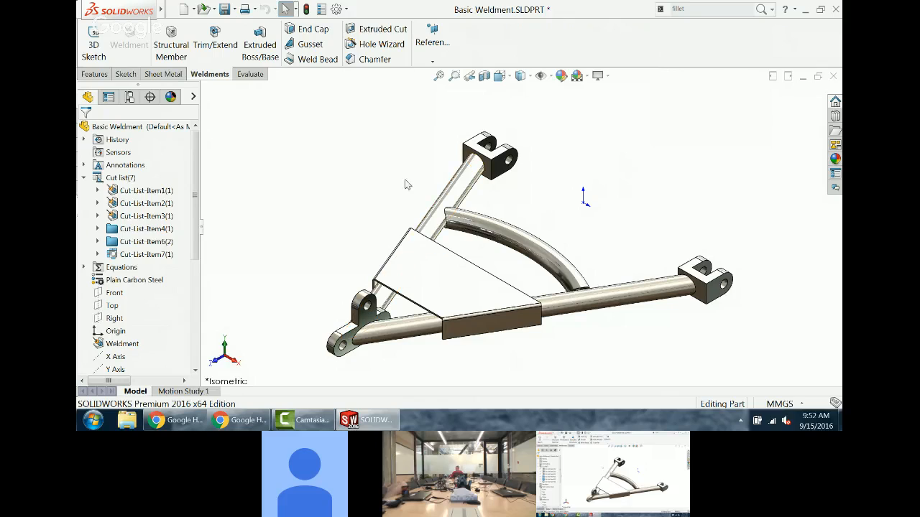
# Step: Add a 3 mm weld bead between the rear clevis face and the end of its pipe
pyautogui.moveTo(389, 178)
pyautogui.mouseDown(button='middle')
pyautogui.moveTo(394, 169)
pyautogui.moveTo(385, 172)
pyautogui.mouseUp(button='middle')
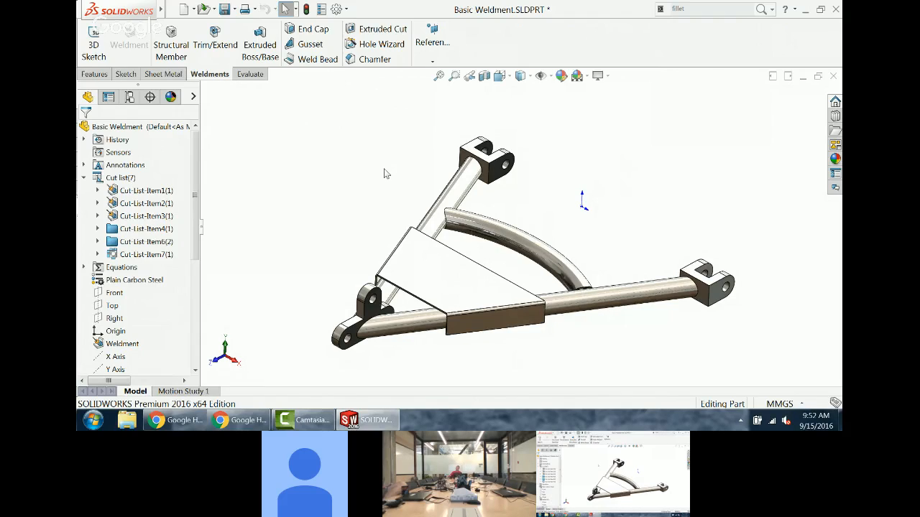
pyautogui.click(314, 59)
pyautogui.scroll(-5, 496, 171)
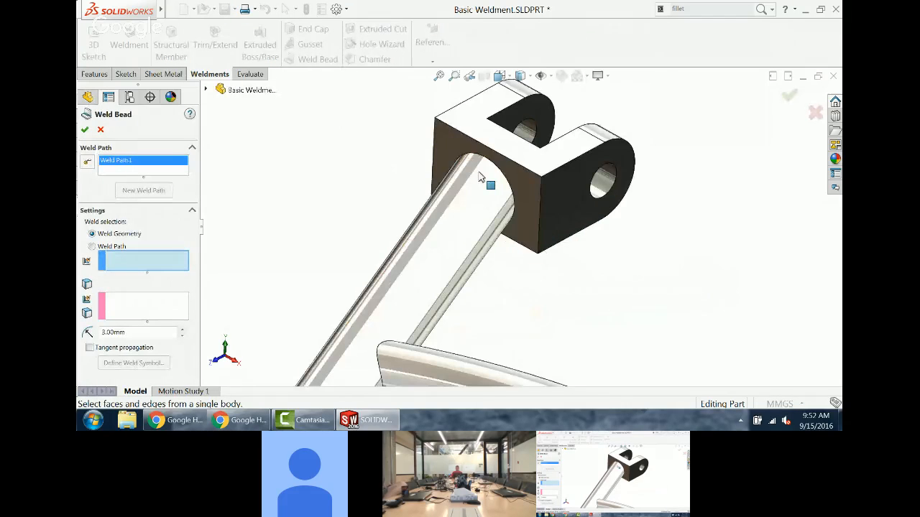
pyautogui.click(530, 189)
pyautogui.click(484, 207)
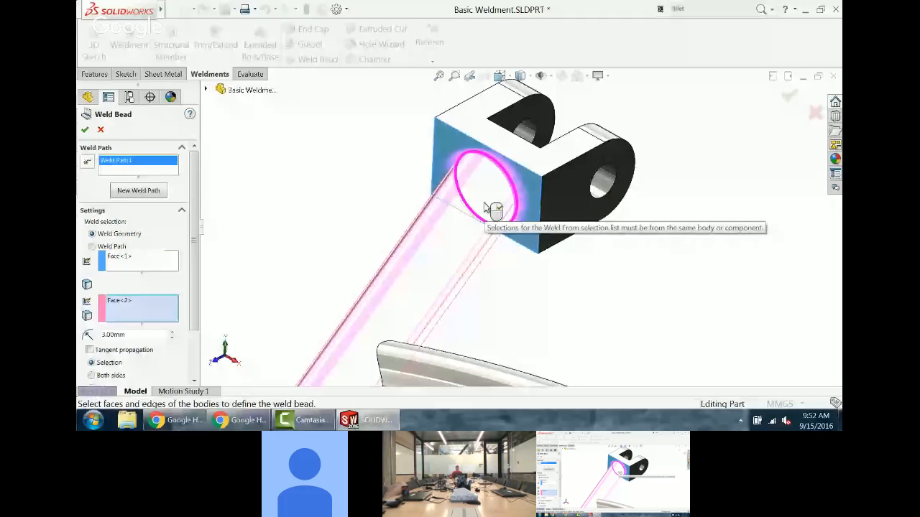
pyautogui.click(86, 129)
# Step: Examine the bead geometry and its weld symbol around the pipe joint at the rear clevis
pyautogui.moveTo(565, 249); pyautogui.dragTo(616, 173, button='middle')
pyautogui.scroll(-2, 497, 189)
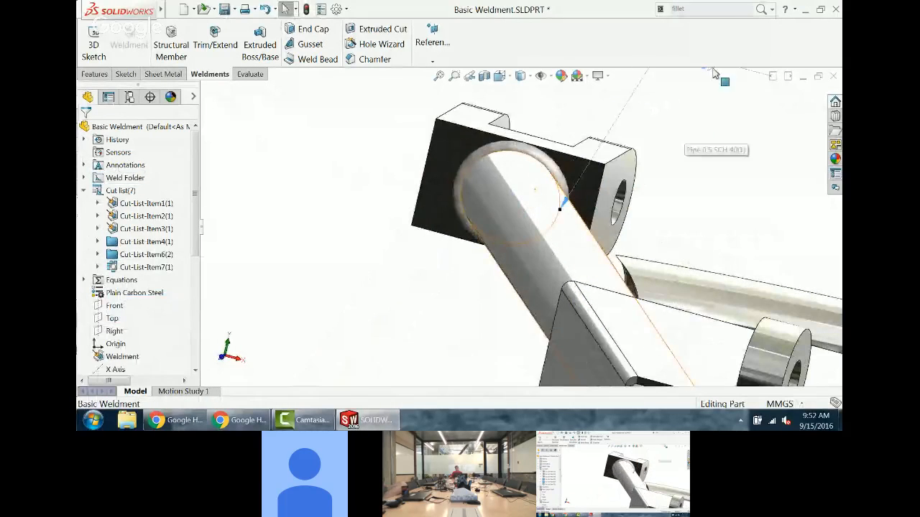
pyautogui.scroll(2, 683, 126)
pyautogui.moveTo(683, 127); pyautogui.dragTo(597, 171, button='middle')
pyautogui.scroll(-2, 494, 268)
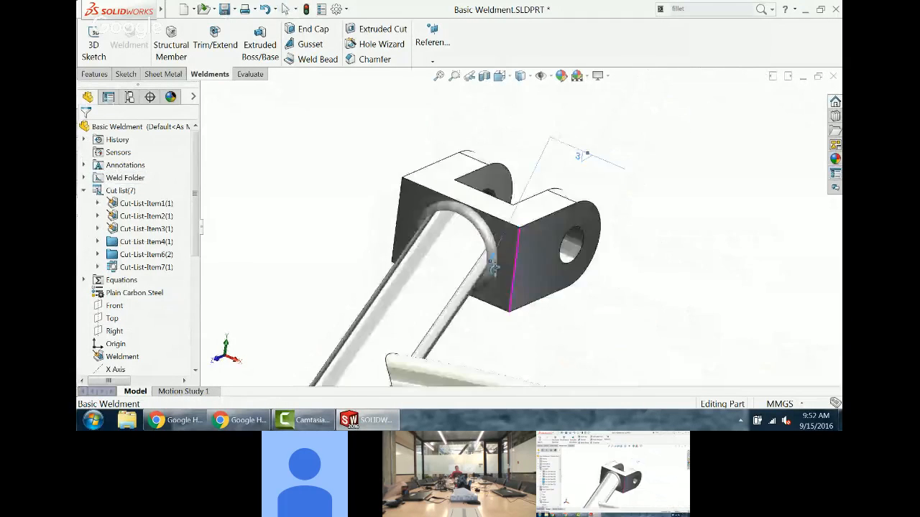
pyautogui.scroll(-3, 494, 267)
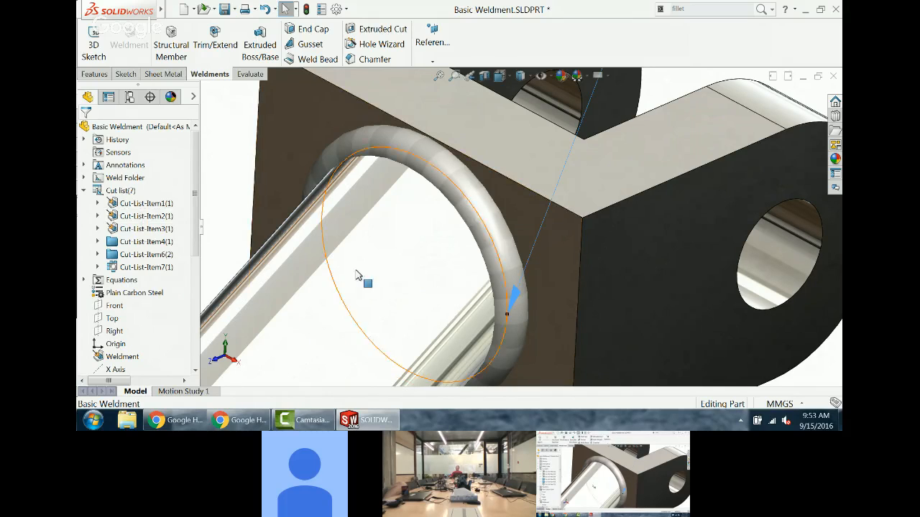
# Step: Add a 3 mm weld bead between the front pipe's outer face and the clevis at its far end
pyautogui.scroll(10, 578, 321)
pyautogui.scroll(-10, 639, 318)
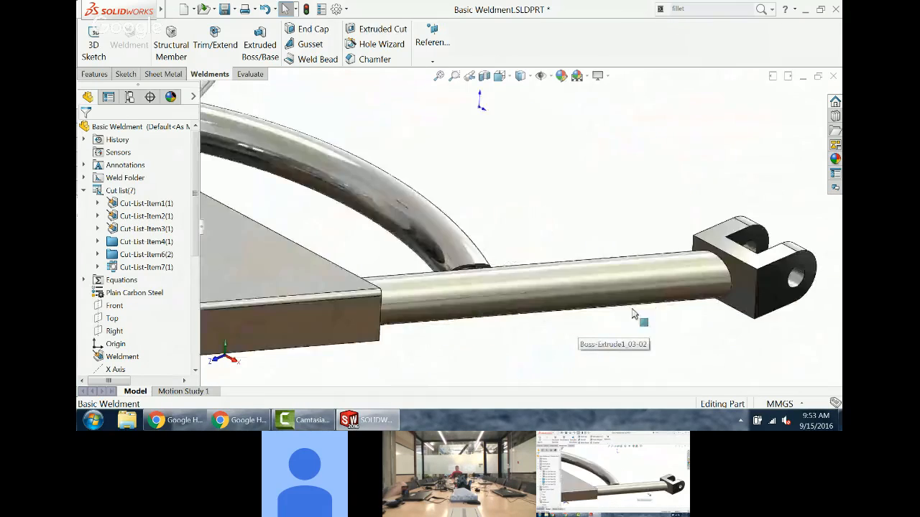
pyautogui.click(699, 254)
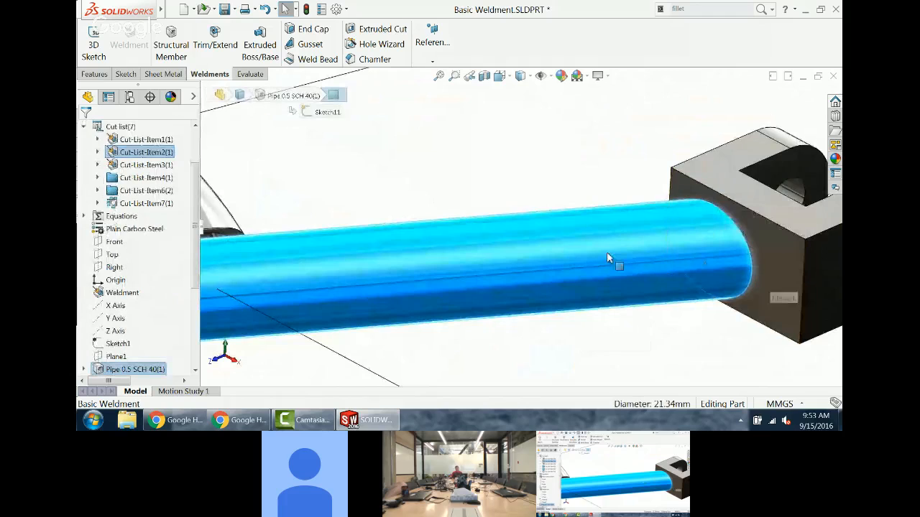
pyautogui.click(317, 59)
pyautogui.click(773, 255)
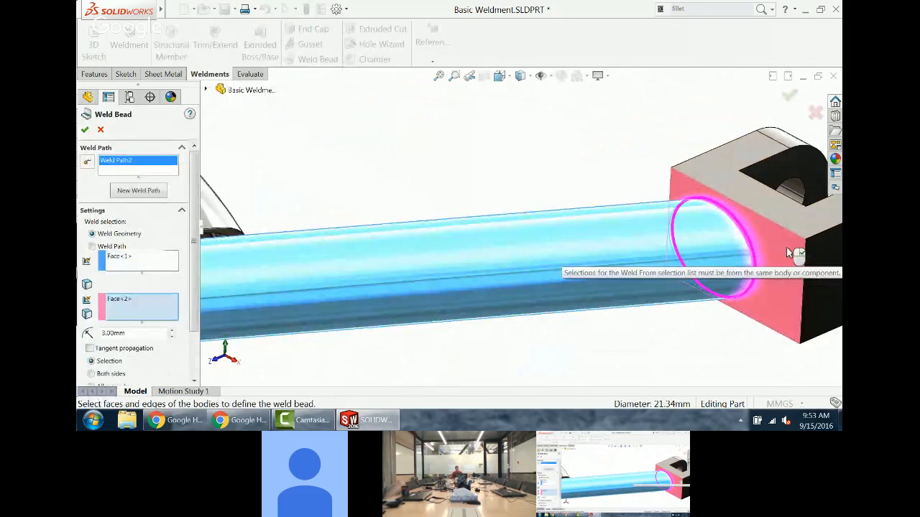
pyautogui.click(85, 130)
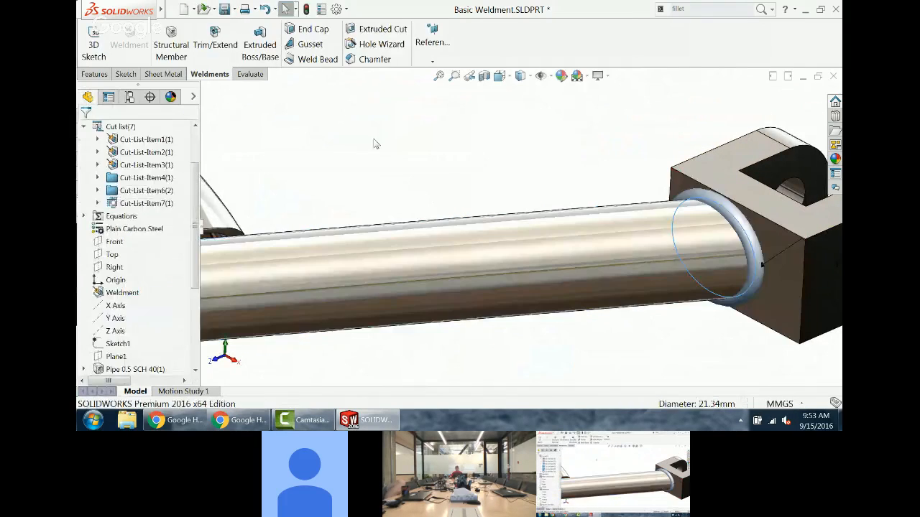
# Step: Add a 3 mm weld bead where the curved cross tube meets the rear pipe
pyautogui.scroll(6, 413, 186)
pyautogui.scroll(5, 424, 246)
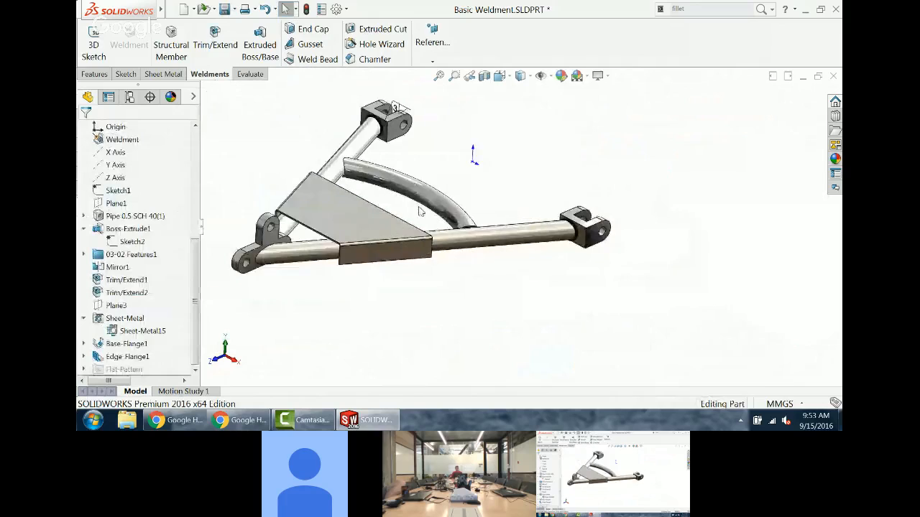
pyautogui.moveTo(421, 208); pyautogui.dragTo(457, 137, button='middle')
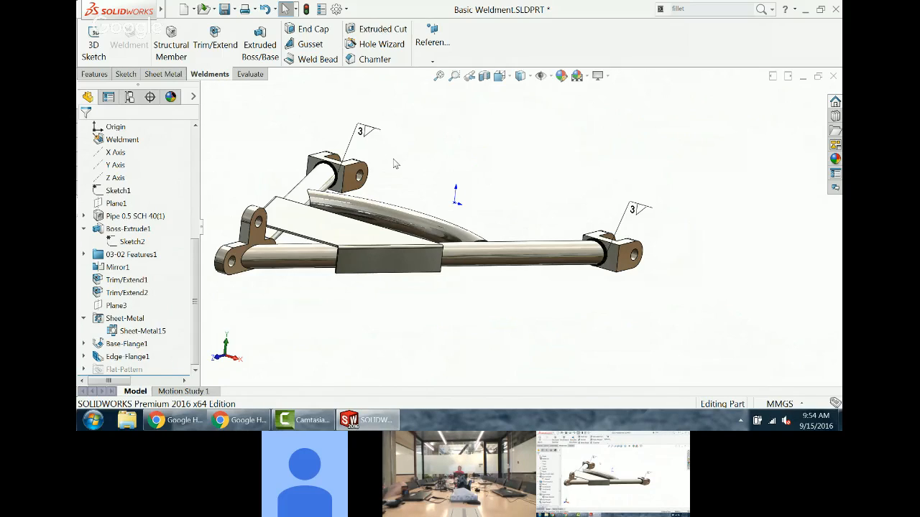
pyautogui.moveTo(415, 185); pyautogui.dragTo(438, 200, button='middle')
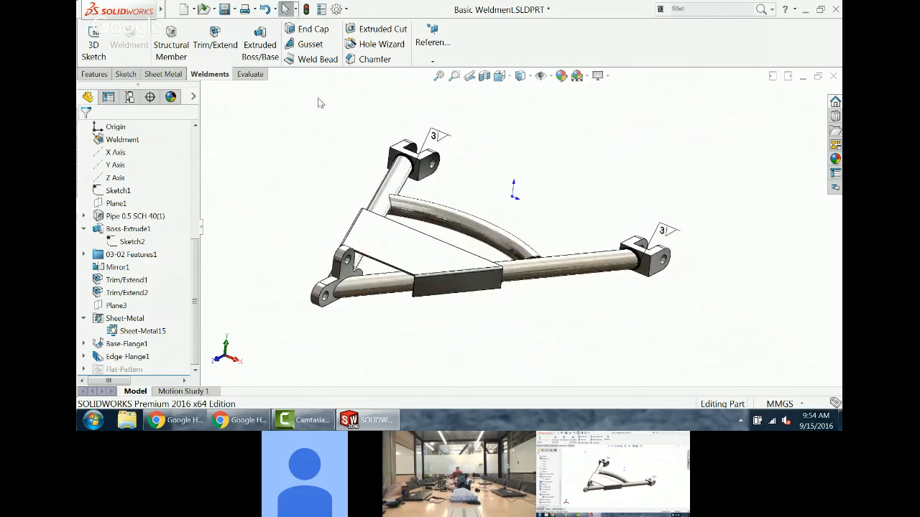
pyautogui.click(321, 59)
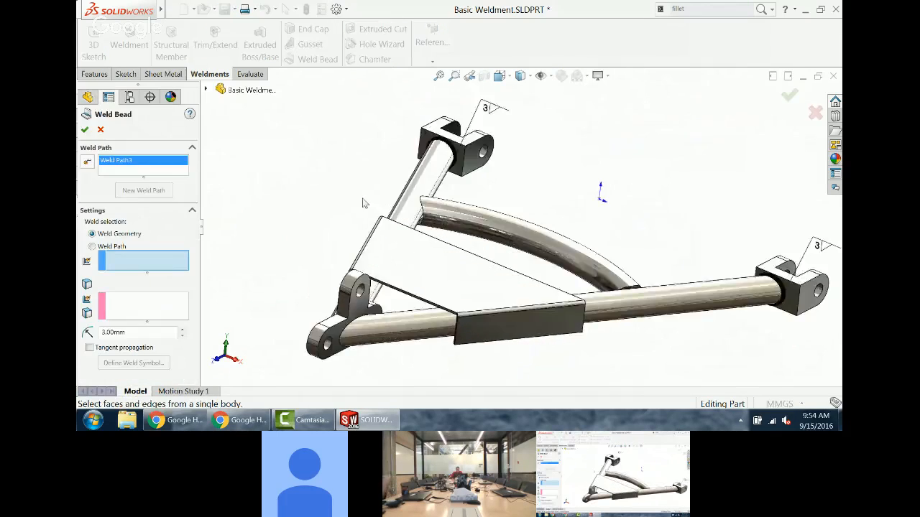
pyautogui.scroll(-3, 560, 228)
pyautogui.click(560, 229)
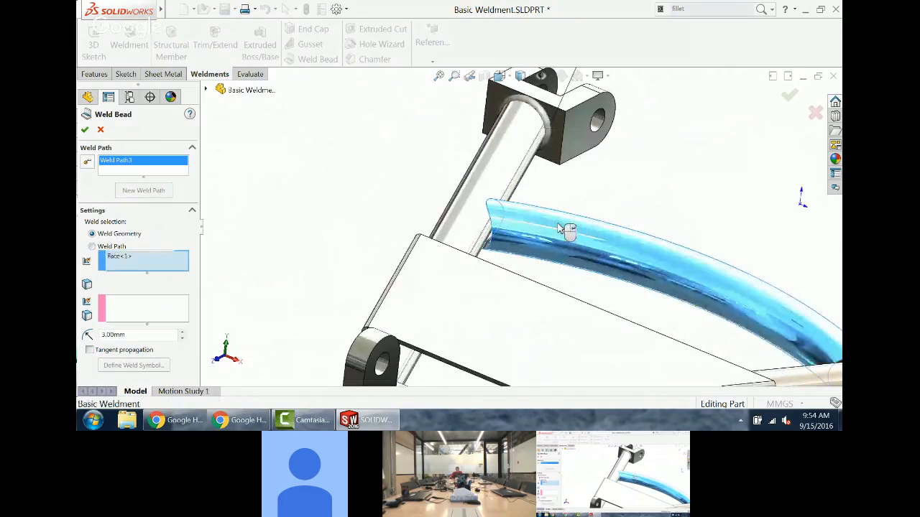
pyautogui.click(477, 232)
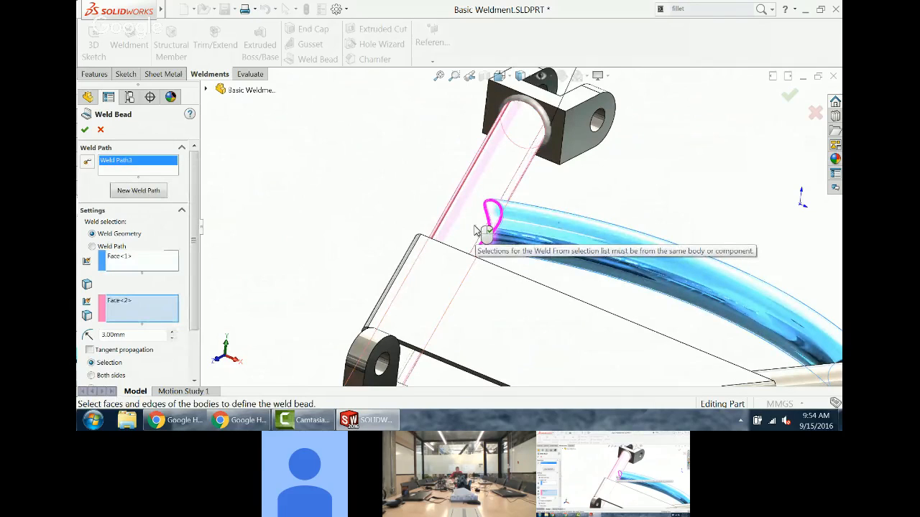
pyautogui.rightClick(474, 230)
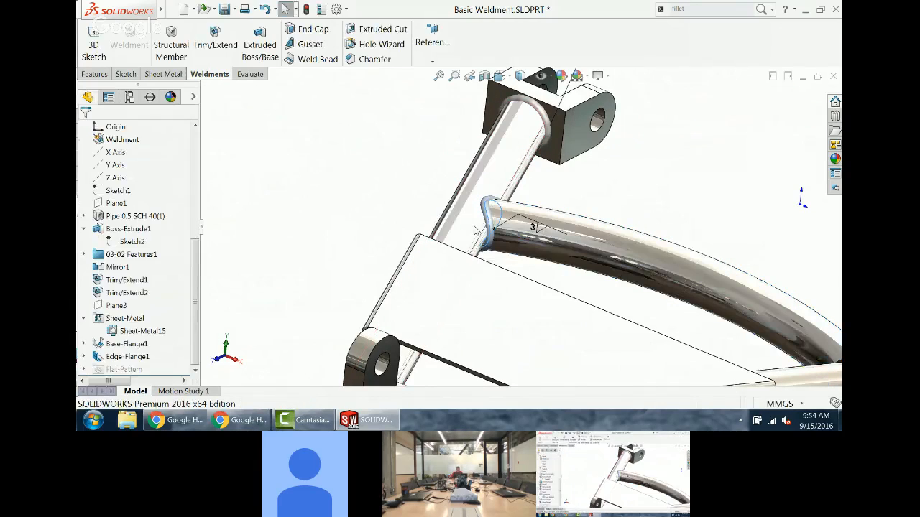
# Step: Add a 3 mm weld bead where the other end of the curved tube meets the front pipe
pyautogui.press('Return')
pyautogui.scroll(4, 722, 368)
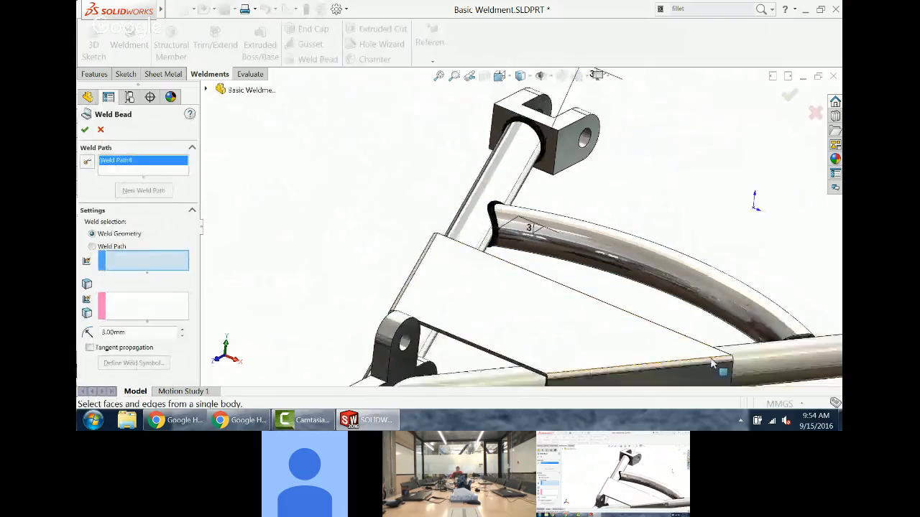
pyautogui.scroll(-3, 669, 301)
pyautogui.click(494, 217)
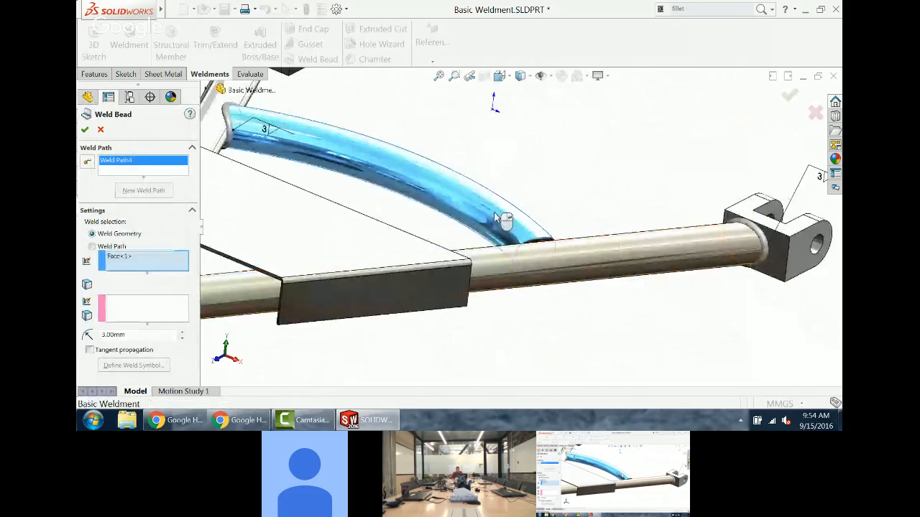
pyautogui.click(616, 258)
pyautogui.rightClick(609, 257)
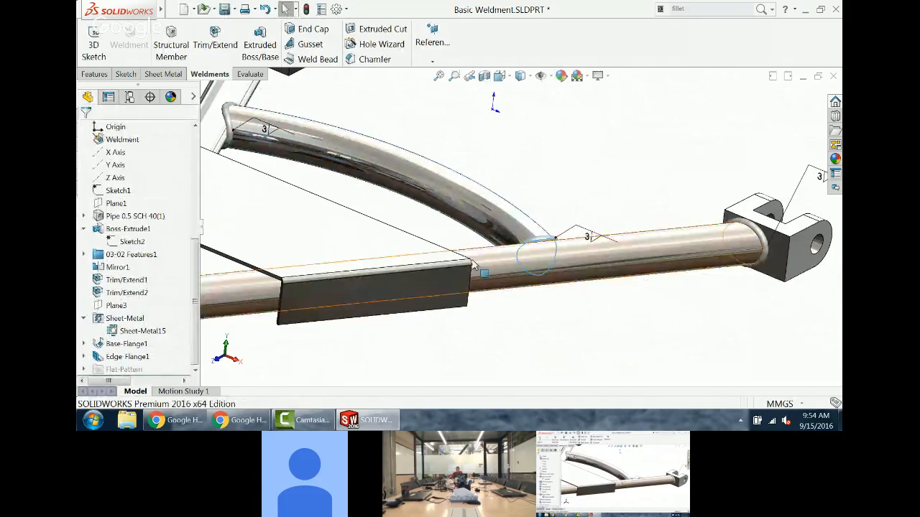
# Step: Add a 3 mm weld bead between the front pipe and the face of the two-lug bracket
pyautogui.moveTo(610, 257); pyautogui.dragTo(396, 268, button='middle')
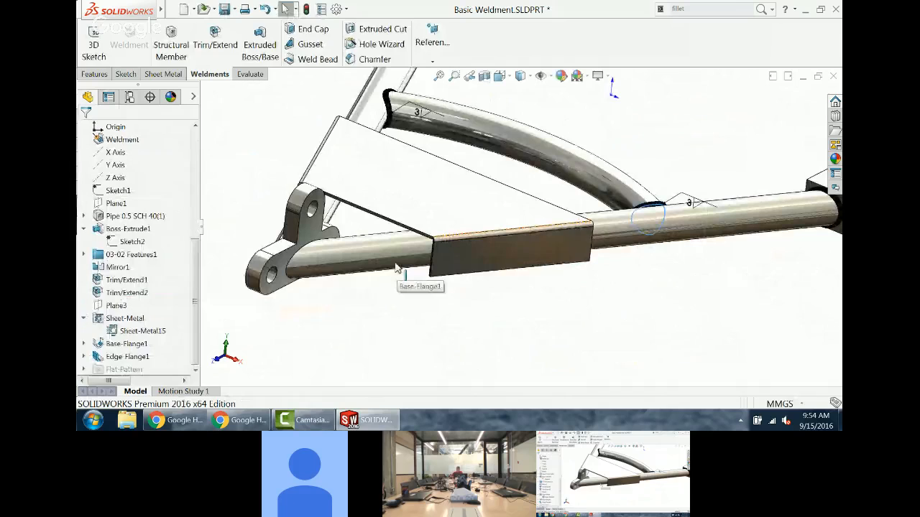
pyautogui.press('Return')
pyautogui.click(321, 265)
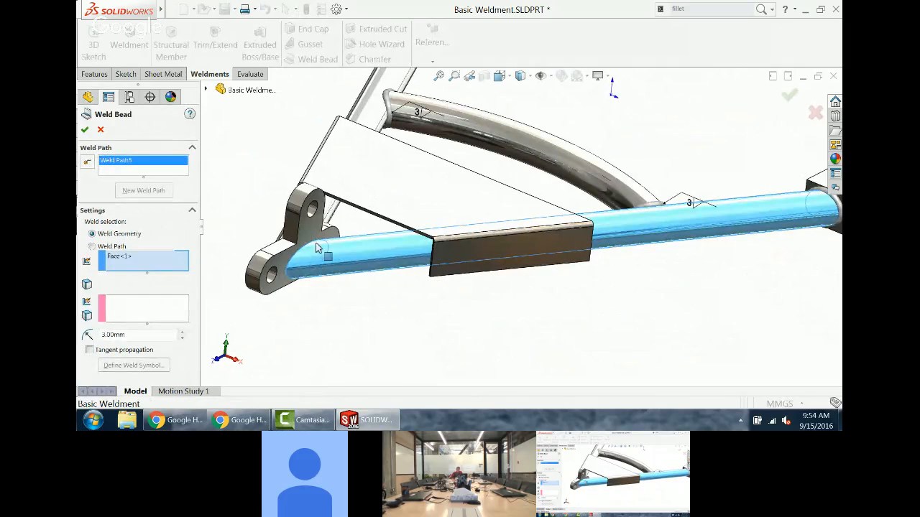
pyautogui.click(311, 237)
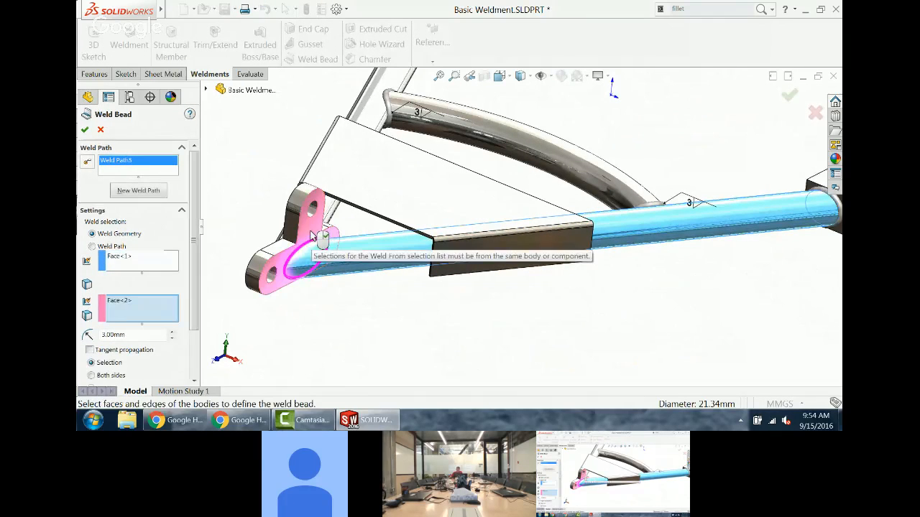
pyautogui.rightClick(310, 237)
# Step: Add a 3 mm weld bead between the two-lug bracket and the remaining pipe on its opposite side
pyautogui.moveTo(314, 237); pyautogui.dragTo(425, 268, button='middle')
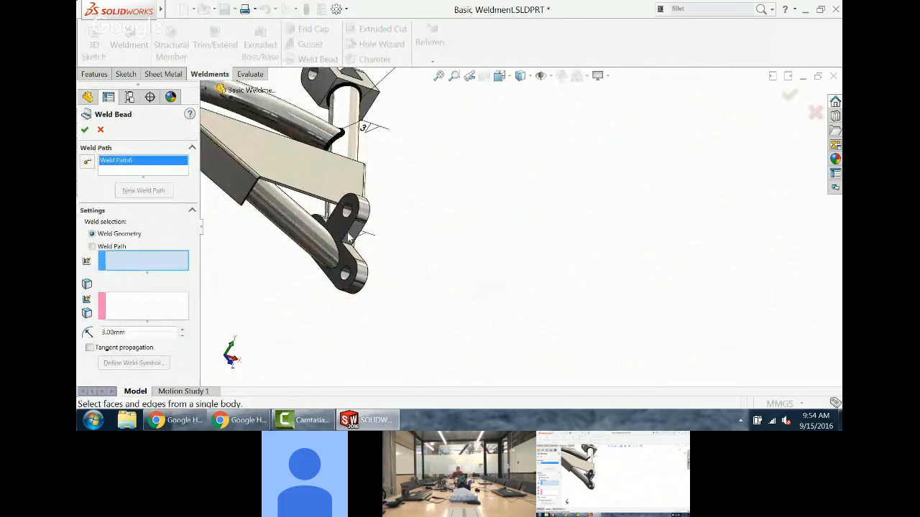
pyautogui.click(348, 237)
pyautogui.click(313, 232)
pyautogui.press('Return')
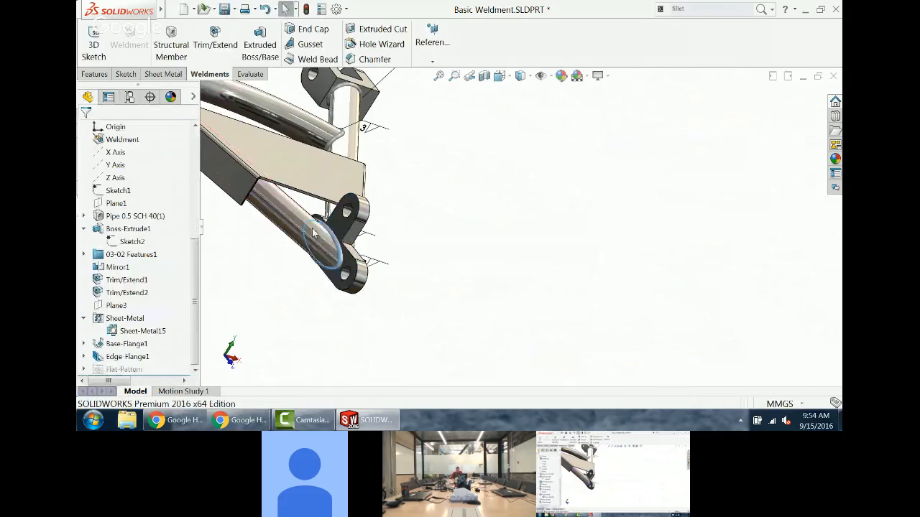
# Step: Fit the whole weldment in view and save the part
pyautogui.press('f')
pyautogui.moveTo(356, 209)
pyautogui.mouseDown(button='middle')
pyautogui.moveTo(554, 174)
pyautogui.moveTo(535, 170)
pyautogui.mouseUp(button='middle')
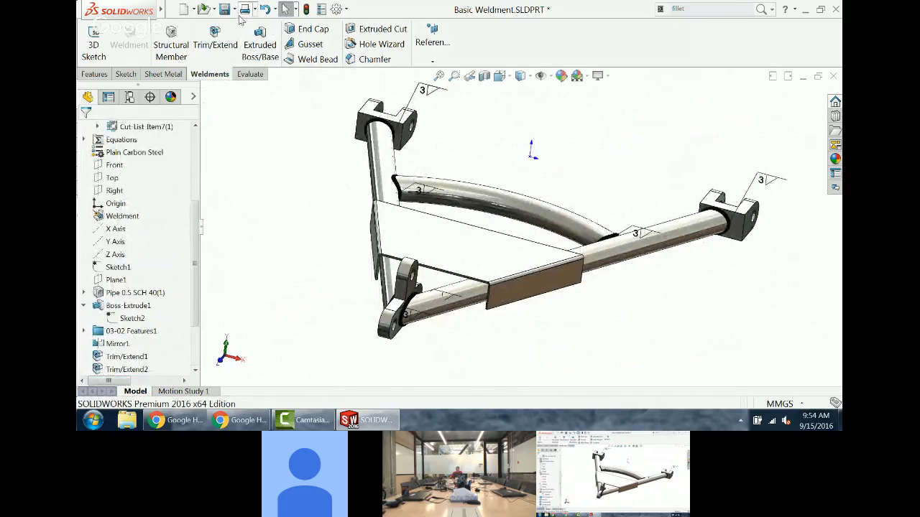
pyautogui.click(224, 12)
pyautogui.click(501, 176)
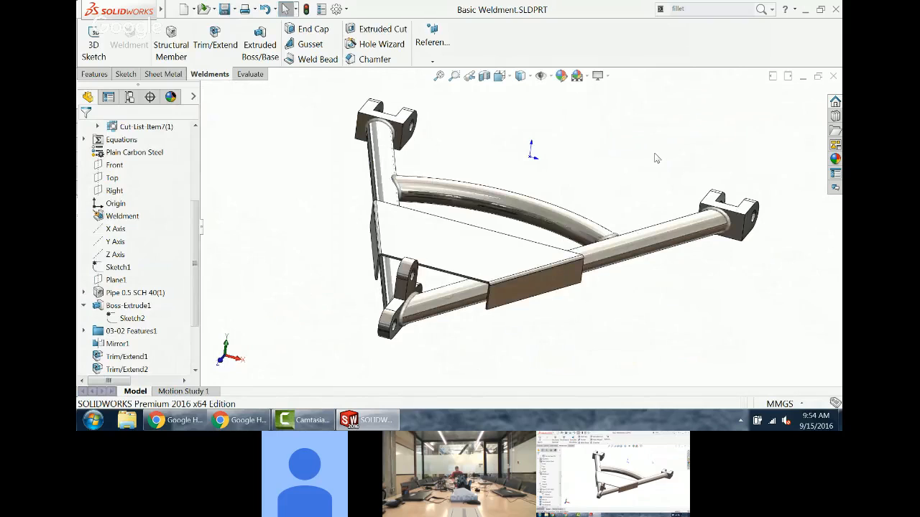
# Step: Switch back to the Basic Weldment drawing and inspect the isometric view on Sheet1
pyautogui.hotkey('ctrl', 'Tab')
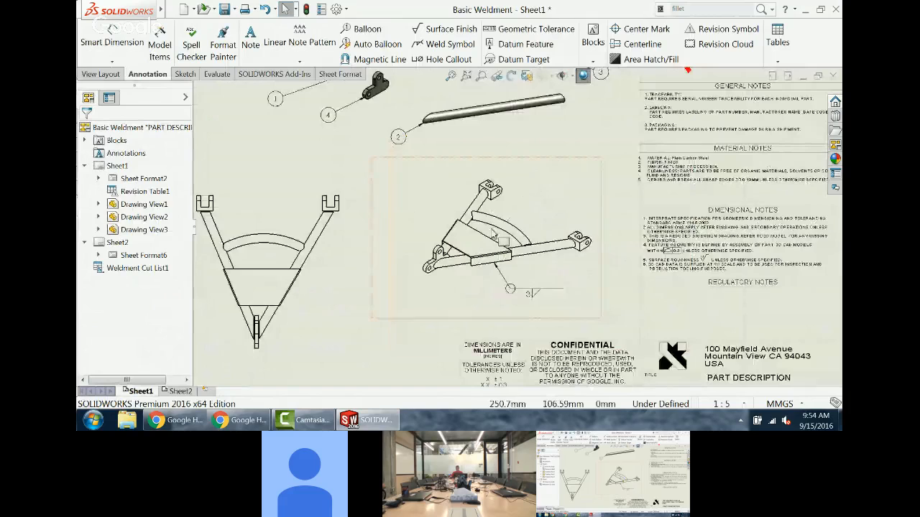
pyautogui.scroll(-3, 604, 259)
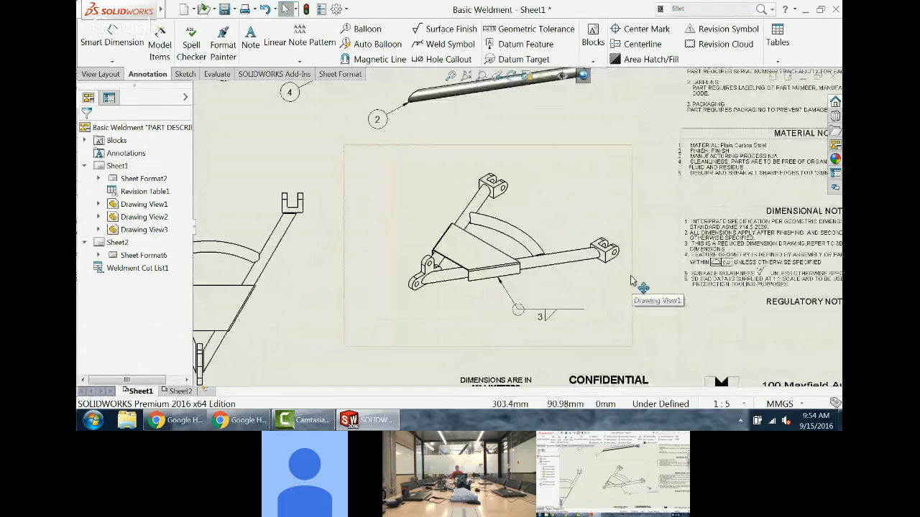
pyautogui.scroll(2, 618, 282)
pyautogui.scroll(-1, 601, 274)
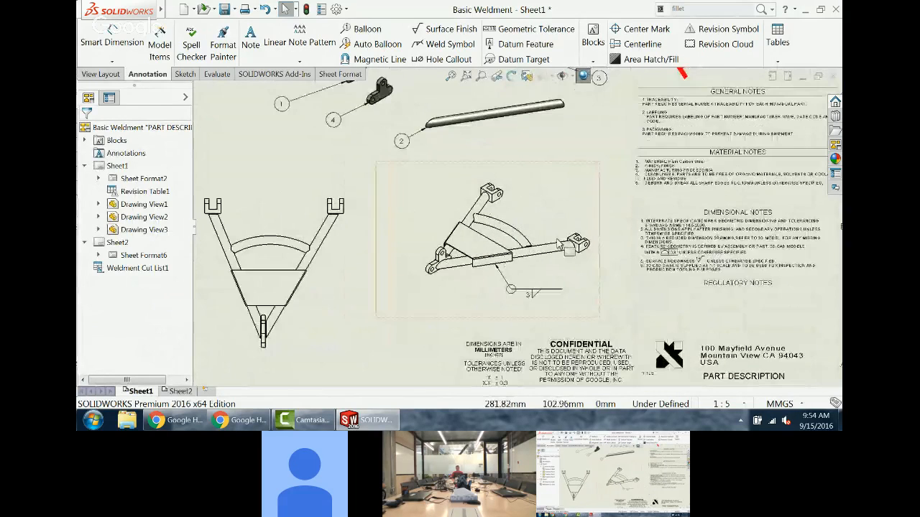
# Step: Insert all annotation types from the entire model into the isometric view using Model Items
pyautogui.click(540, 194)
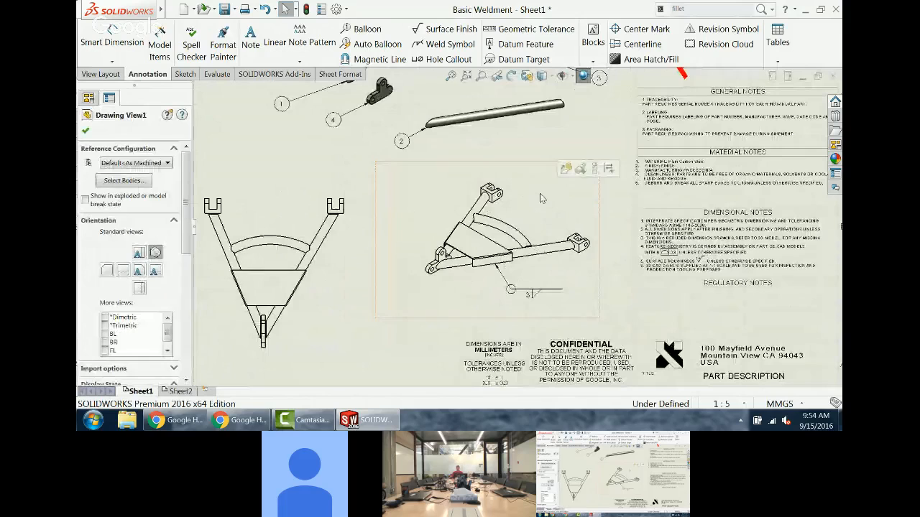
pyautogui.click(159, 42)
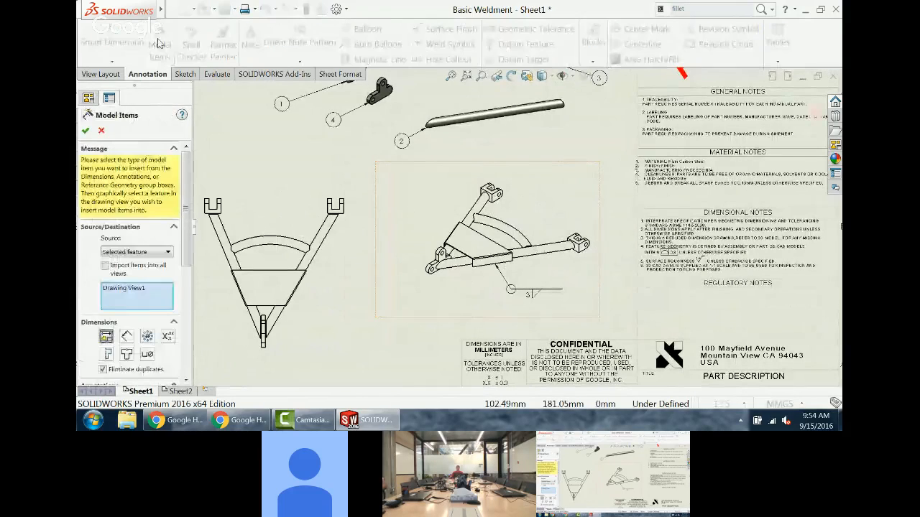
pyautogui.scroll(-3, 173, 291)
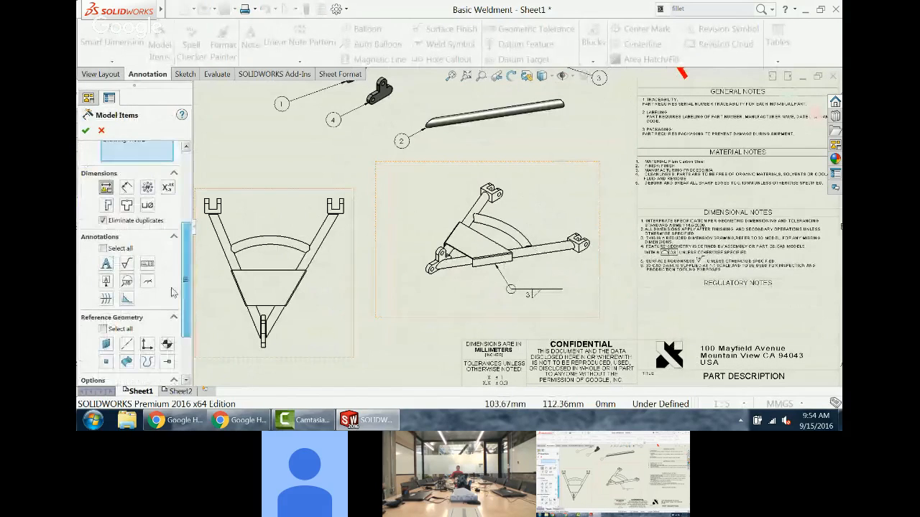
pyautogui.click(103, 248)
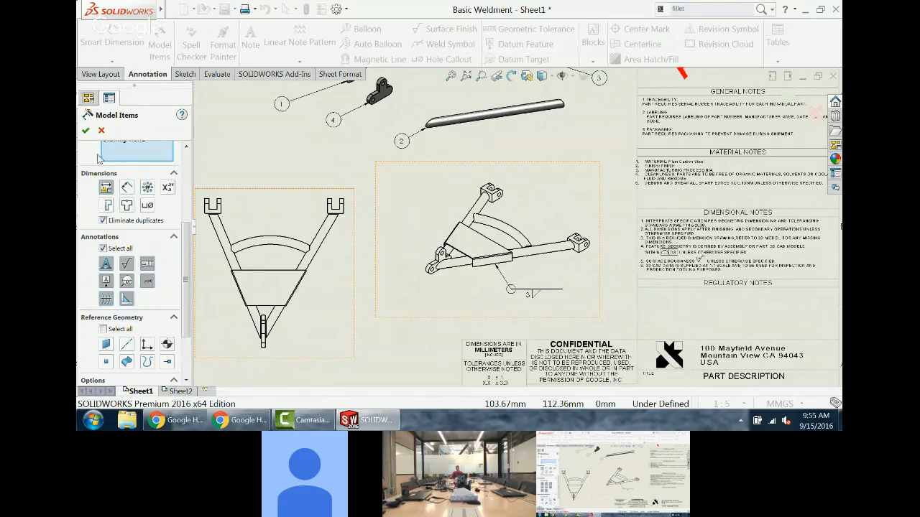
pyautogui.click(85, 131)
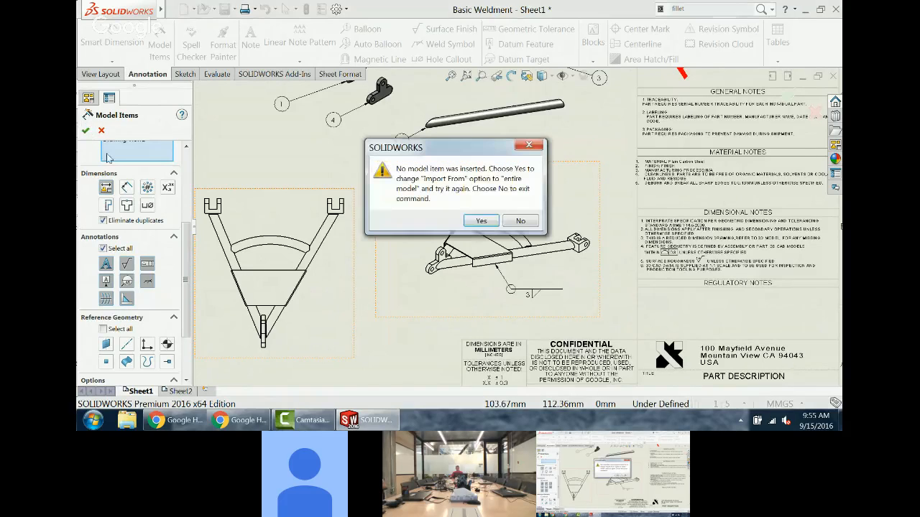
pyautogui.click(481, 221)
pyautogui.scroll(-5, 509, 200)
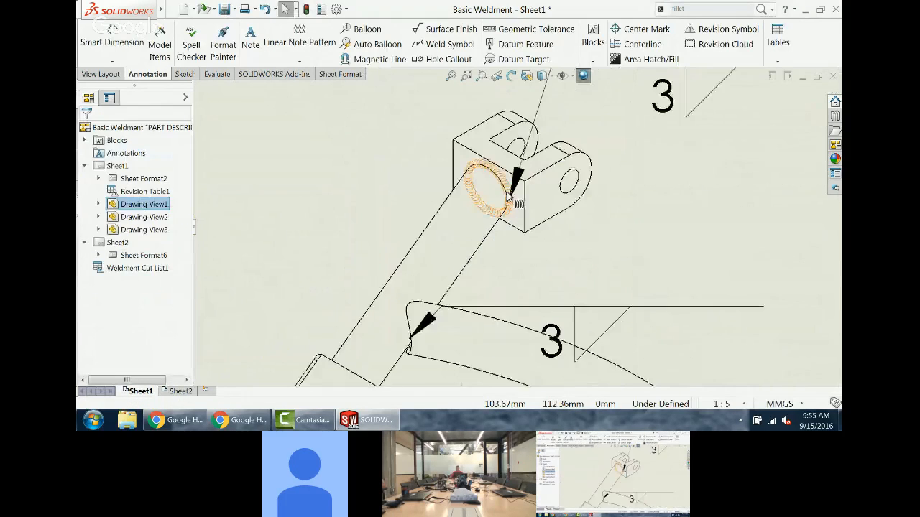
# Step: Move the weld symbol of the uppermost lug higher, clear of the isometric view's geometry
pyautogui.scroll(6, 509, 201)
pyautogui.click(606, 207)
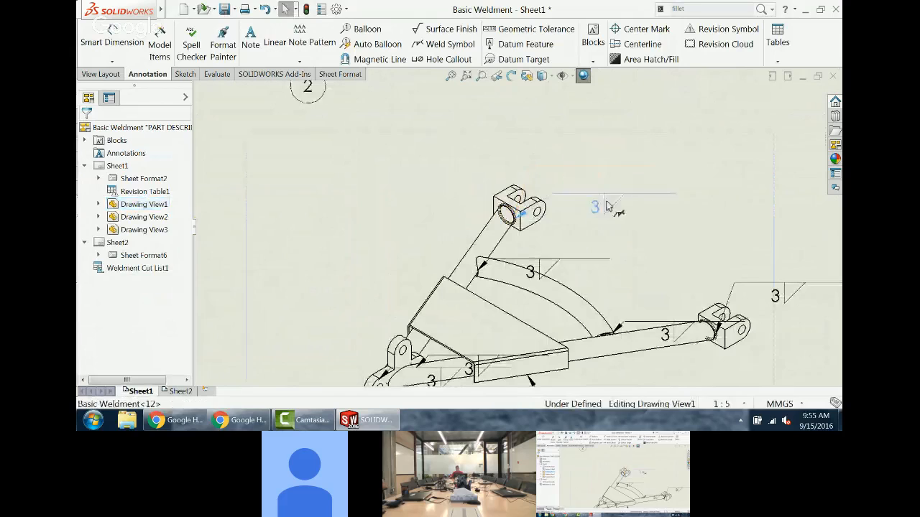
pyautogui.moveTo(606, 207); pyautogui.dragTo(607, 185)
pyautogui.scroll(-2, 595, 201)
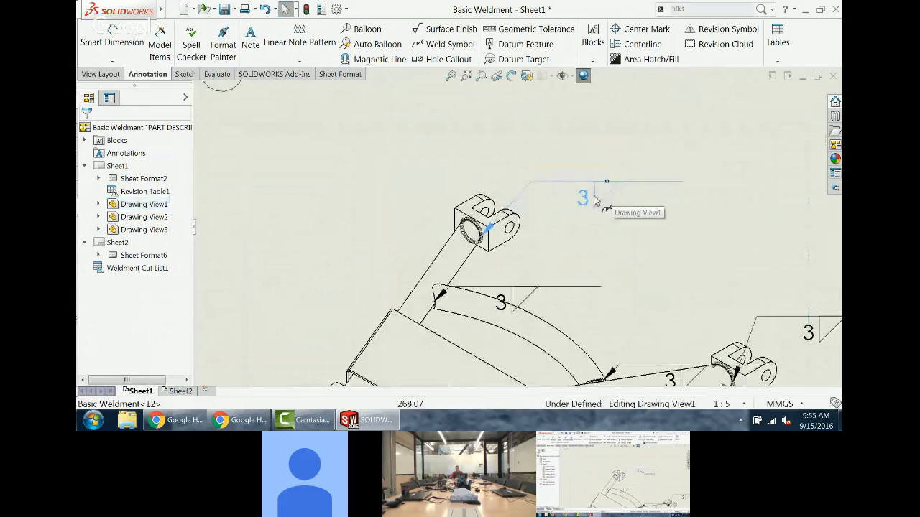
# Step: Open the properties of the uppermost lug's weld symbol, review the available weld symbol types, and close without changes
pyautogui.doubleClick(585, 196)
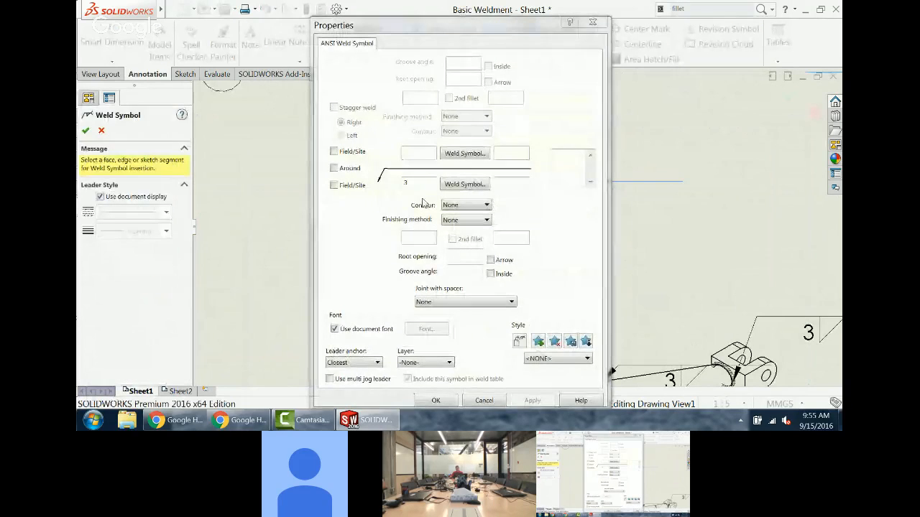
pyautogui.click(464, 184)
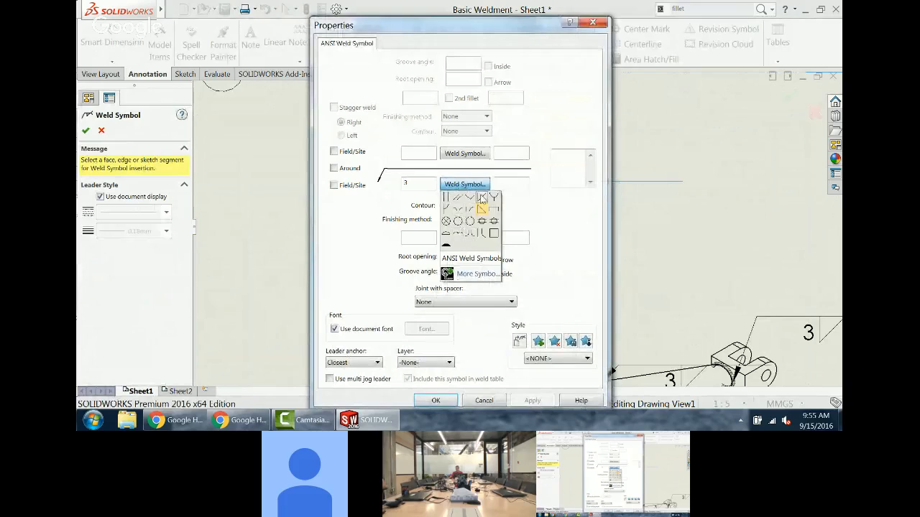
pyautogui.click(577, 252)
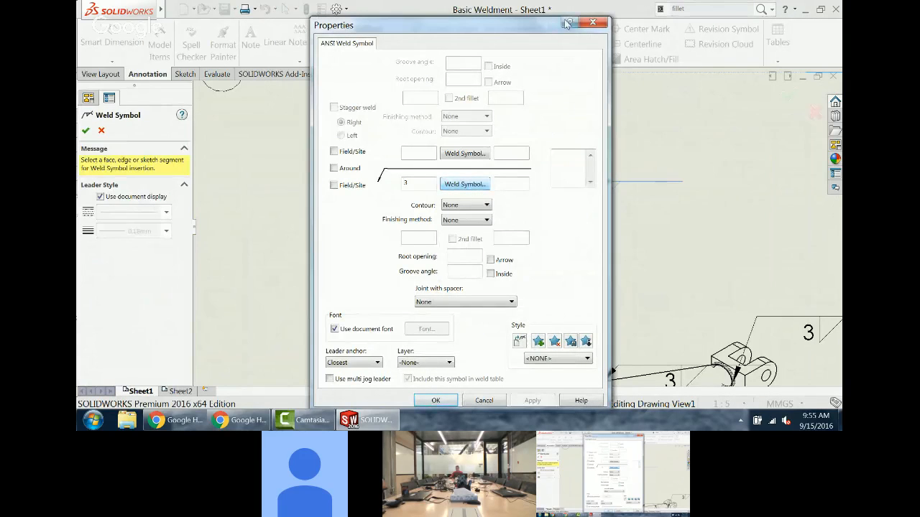
pyautogui.click(594, 24)
# Step: Spread the imported 3 mm weld symbols around the isometric view so their text and leaders clear the geometry
pyautogui.scroll(-5, 742, 284)
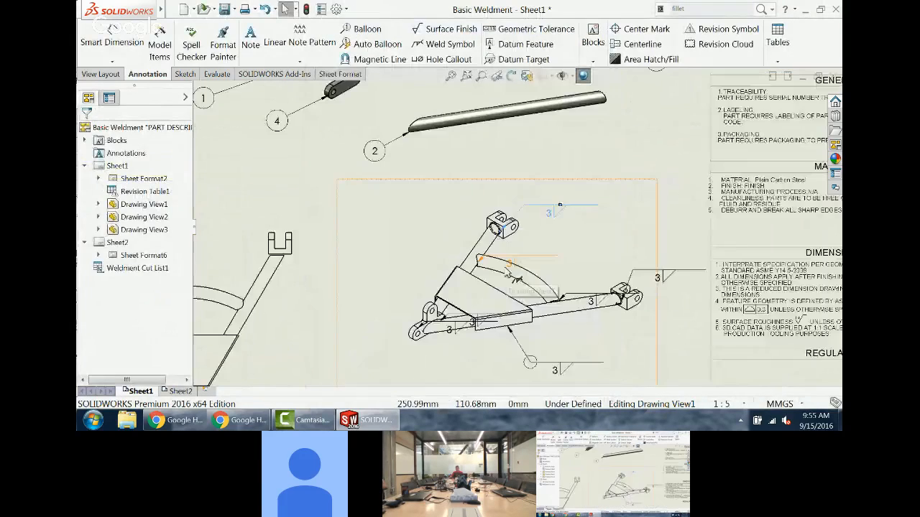
pyautogui.moveTo(522, 205); pyautogui.dragTo(435, 186)
pyautogui.moveTo(483, 252); pyautogui.dragTo(383, 257)
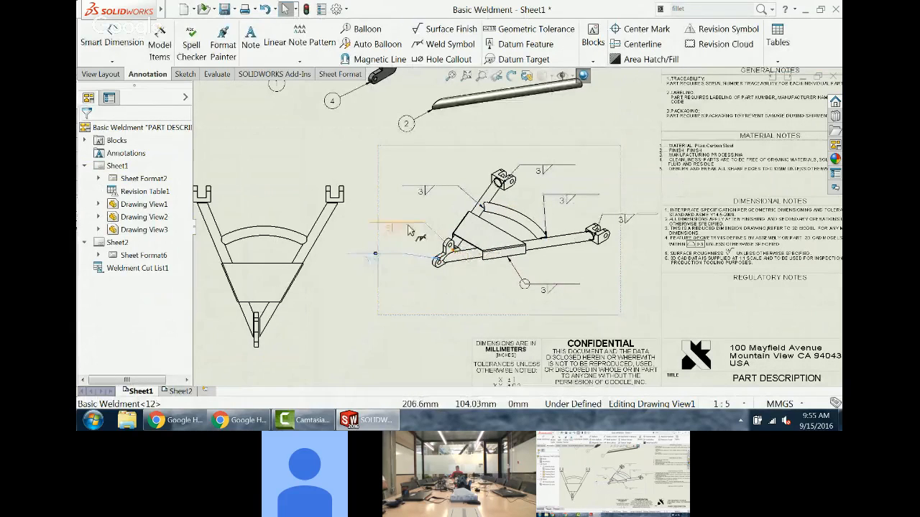
pyautogui.moveTo(407, 224); pyautogui.dragTo(486, 288)
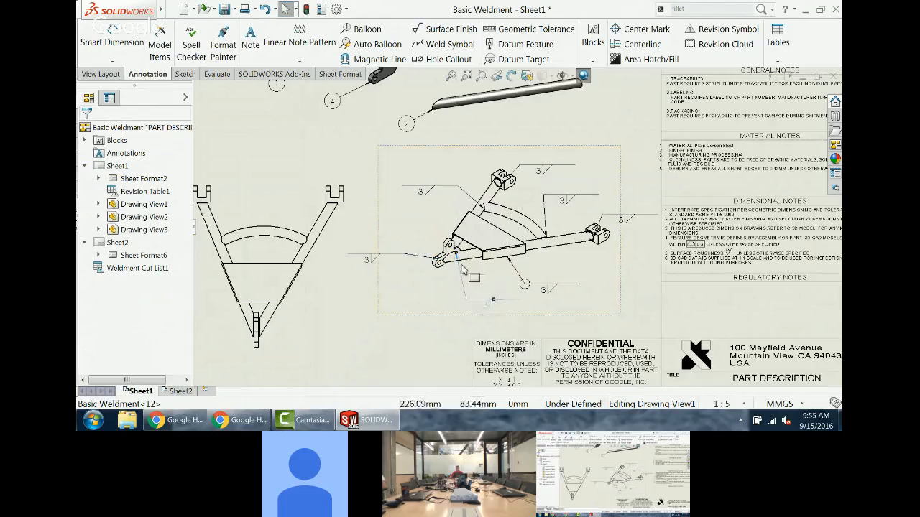
pyautogui.scroll(2, 459, 268)
pyautogui.scroll(-2, 442, 183)
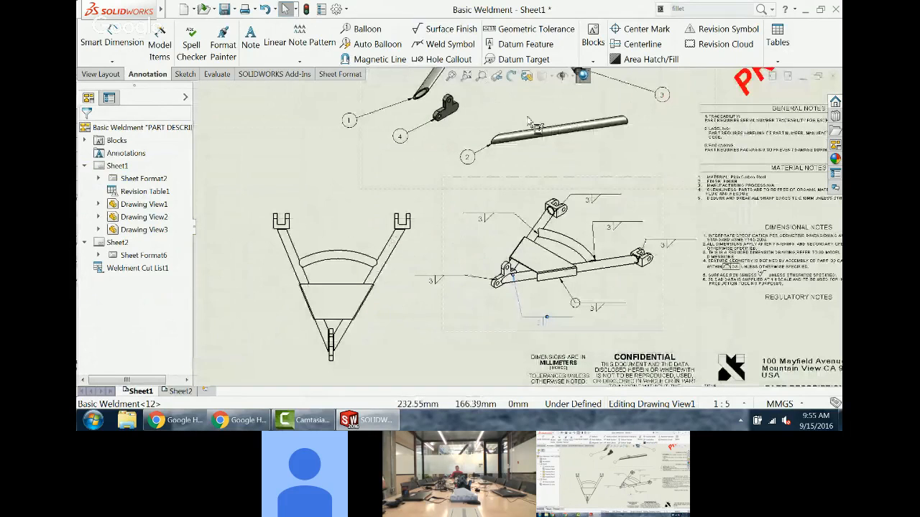
pyautogui.scroll(2, 528, 120)
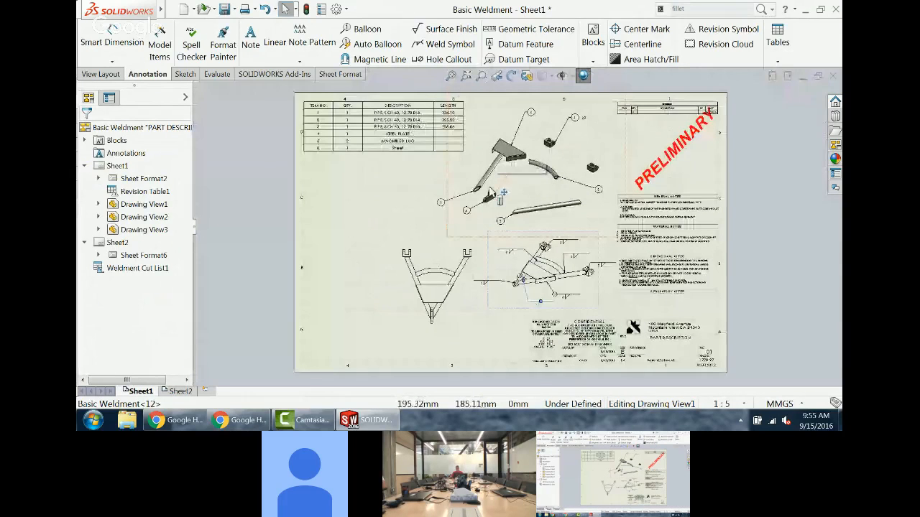
pyautogui.click(364, 209)
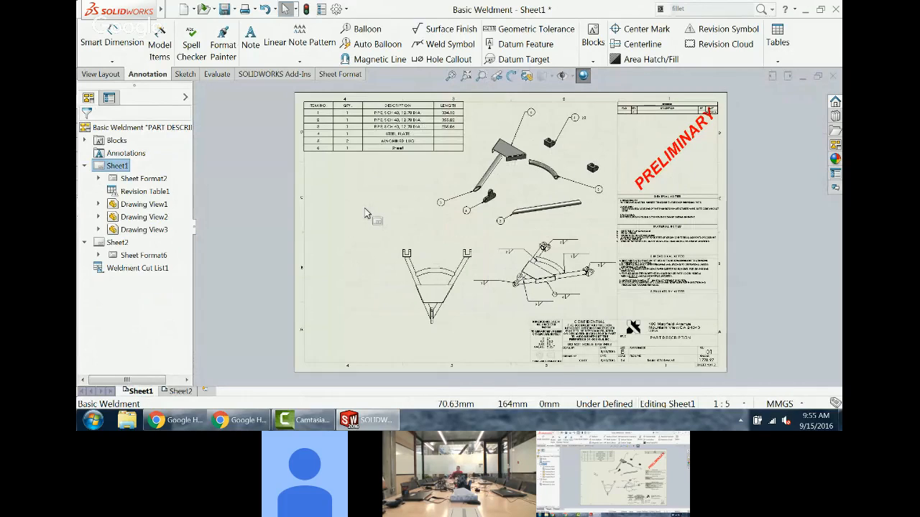
# Step: Start a model view of the Basic Weldment and limit it to the single straight pipe body Trim/Extend2[1]
pyautogui.click(204, 133)
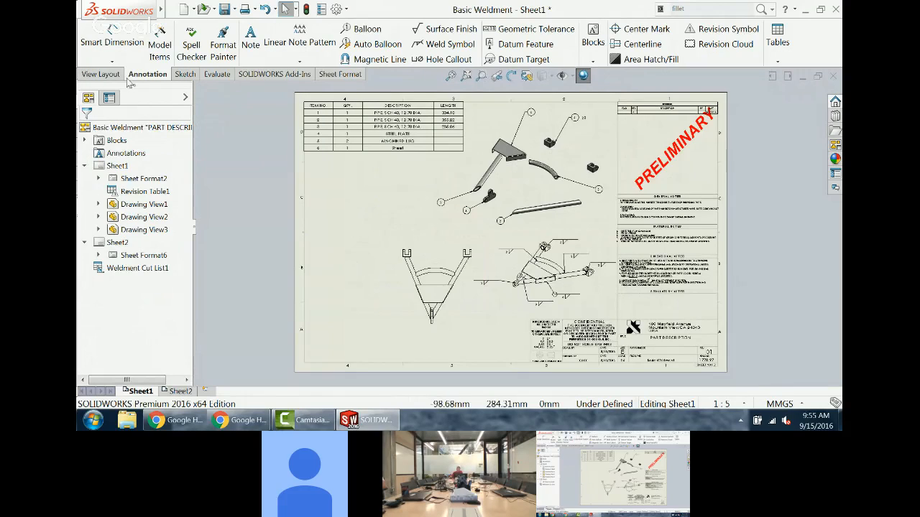
pyautogui.click(101, 74)
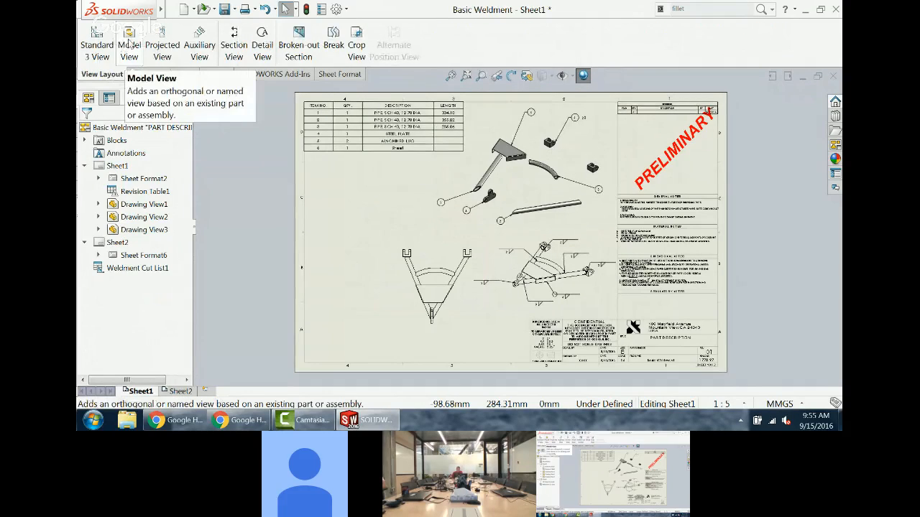
pyautogui.click(129, 43)
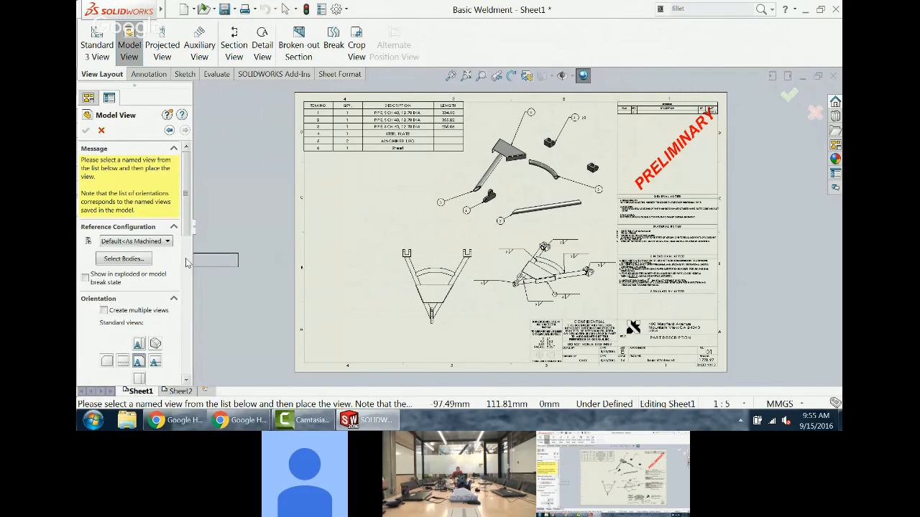
pyautogui.click(122, 259)
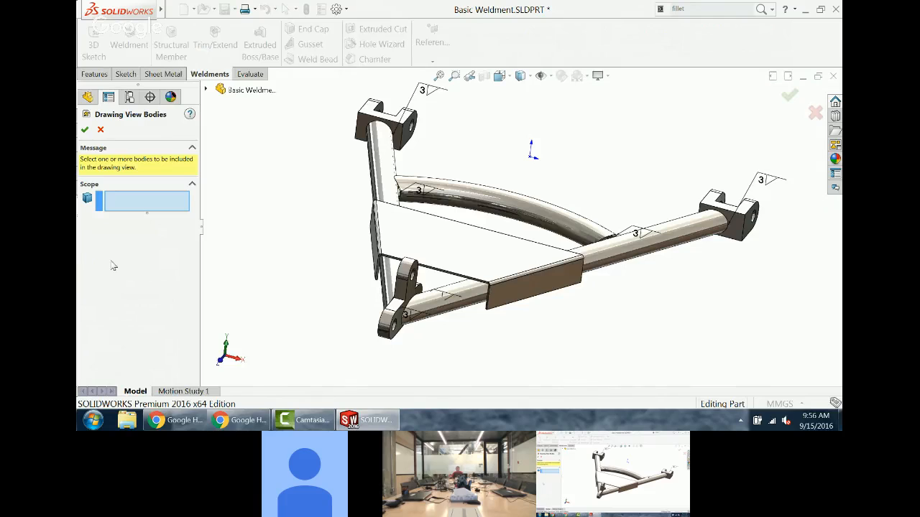
pyautogui.click(373, 174)
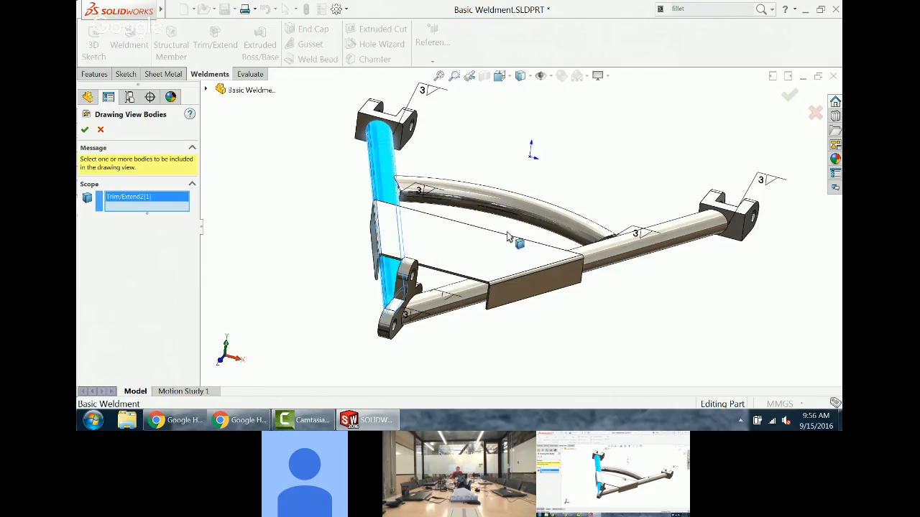
pyautogui.click(603, 252)
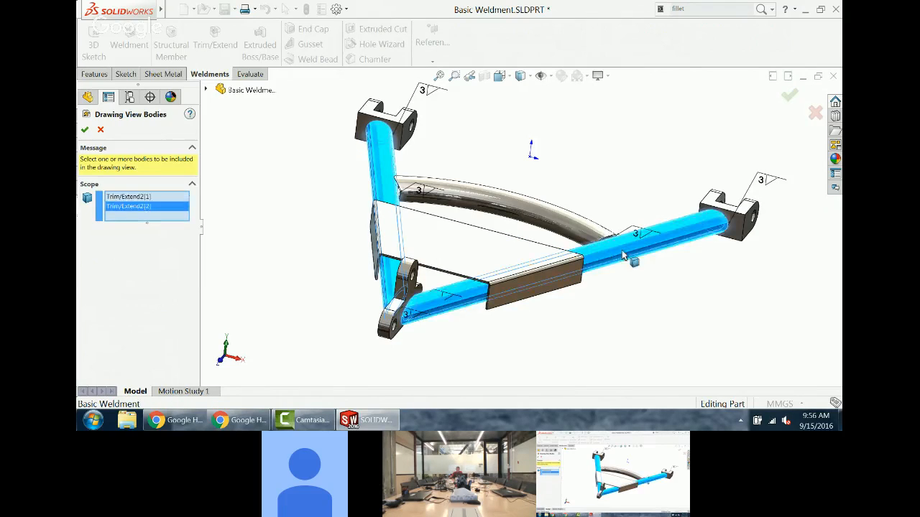
pyautogui.click(602, 252)
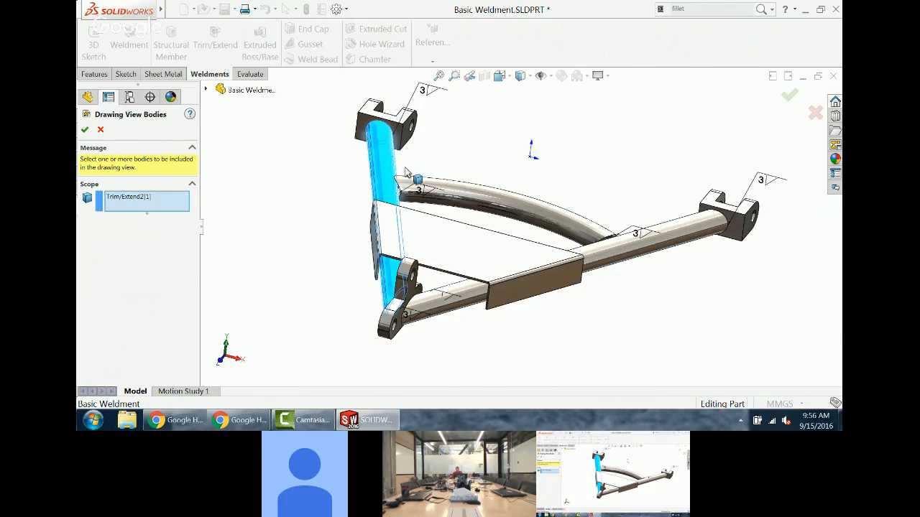
pyautogui.click(84, 131)
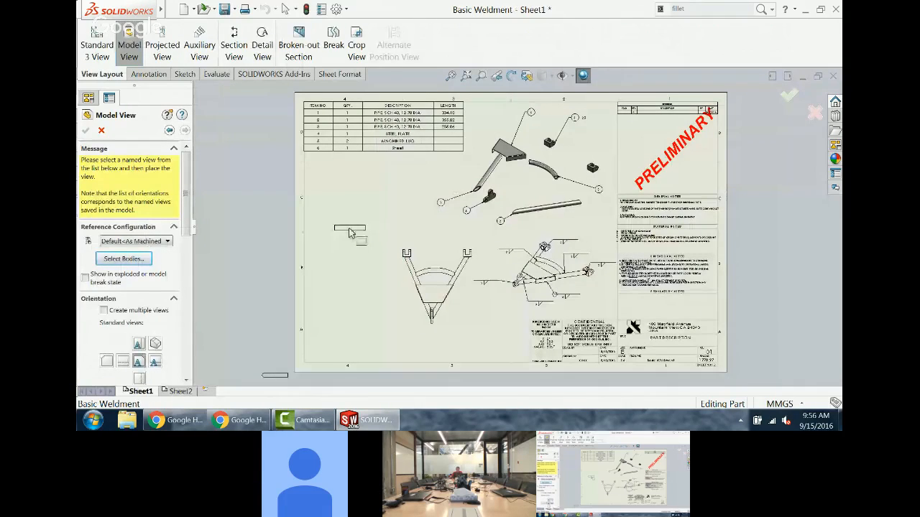
# Step: Place the pipe view in the empty area beneath the cut list with a projected view above it, and reposition both
pyautogui.click(349, 232)
pyautogui.scroll(-4, 345, 230)
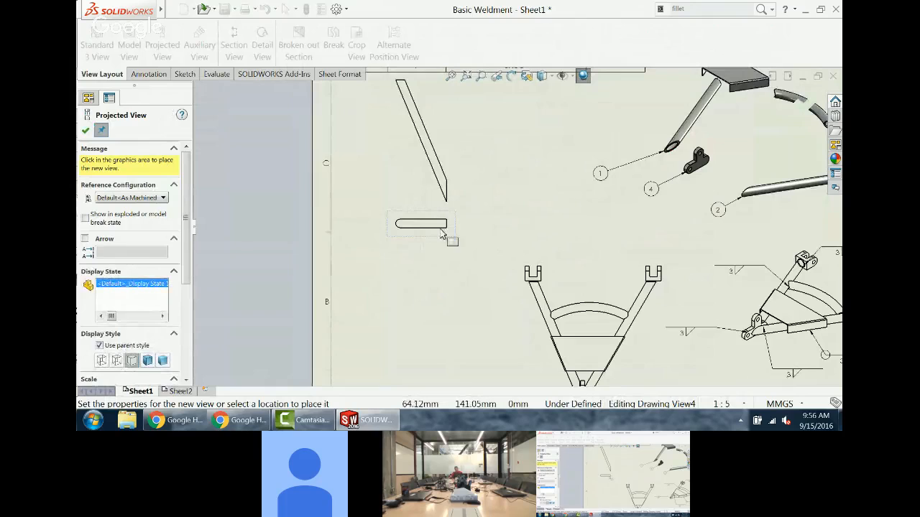
pyautogui.press('Escape')
pyautogui.moveTo(462, 238)
pyautogui.mouseDown()
pyautogui.moveTo(455, 271)
pyautogui.moveTo(424, 281)
pyautogui.mouseUp()
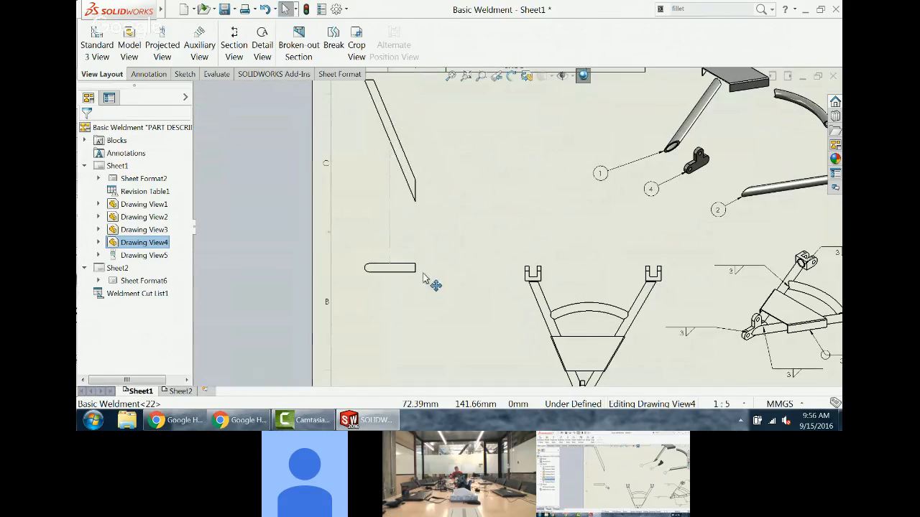
pyautogui.scroll(2, 503, 205)
pyautogui.scroll(-4, 495, 191)
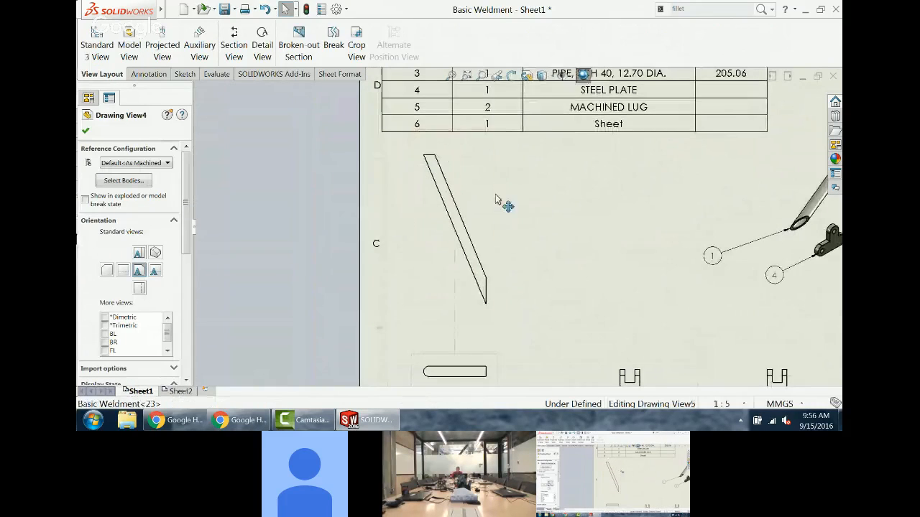
pyautogui.moveTo(496, 200); pyautogui.dragTo(503, 218)
pyautogui.click(238, 181)
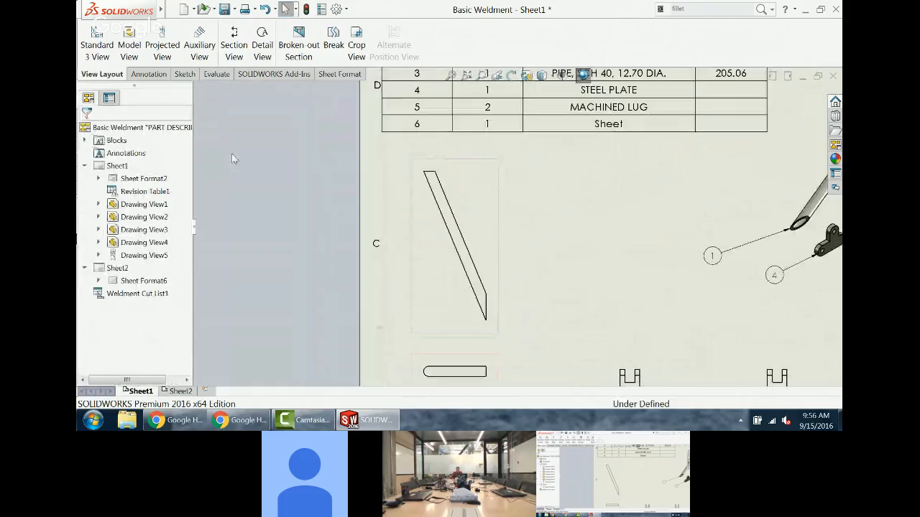
# Step: Dimension the length of the straight pipe's long slanted edge in its single-body view
pyautogui.click(153, 74)
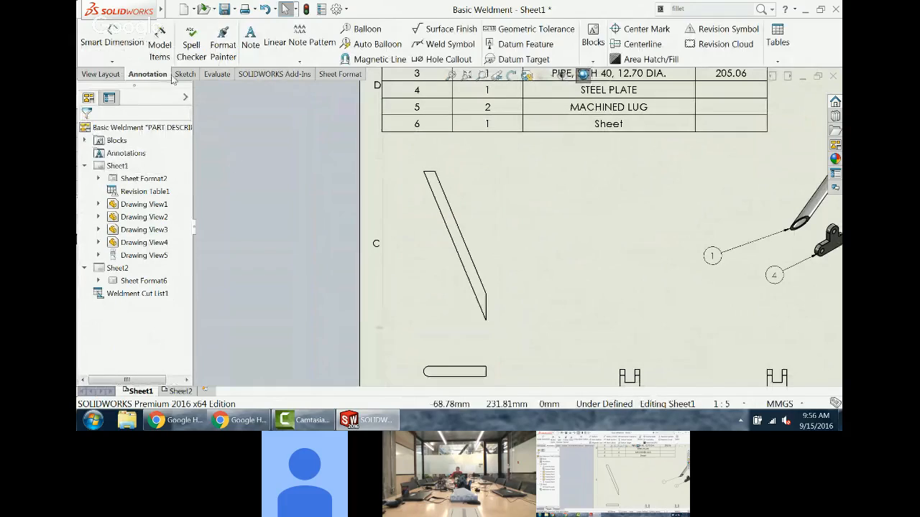
pyautogui.click(442, 223)
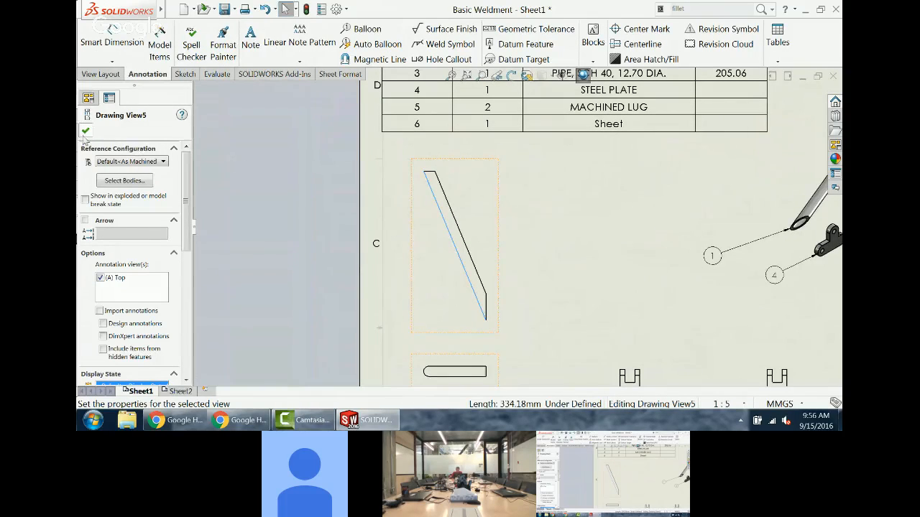
pyautogui.click(112, 36)
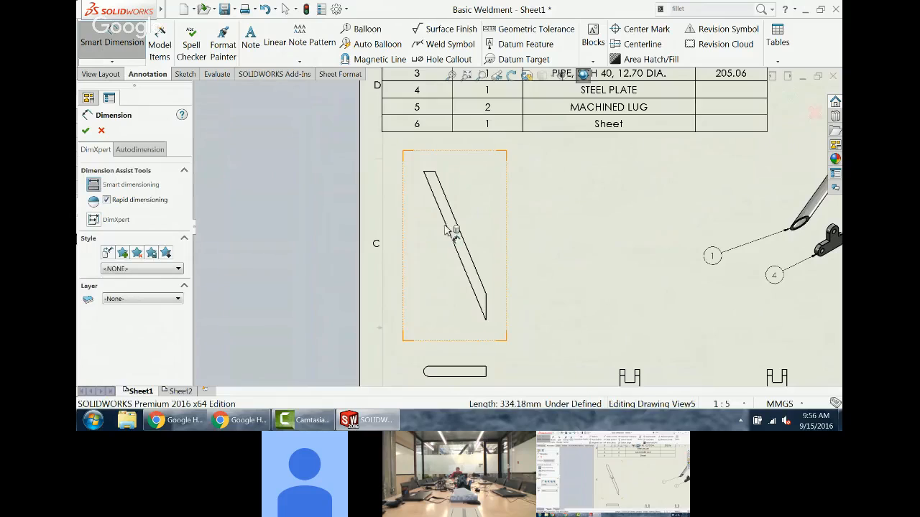
pyautogui.click(444, 237)
pyautogui.click(430, 262)
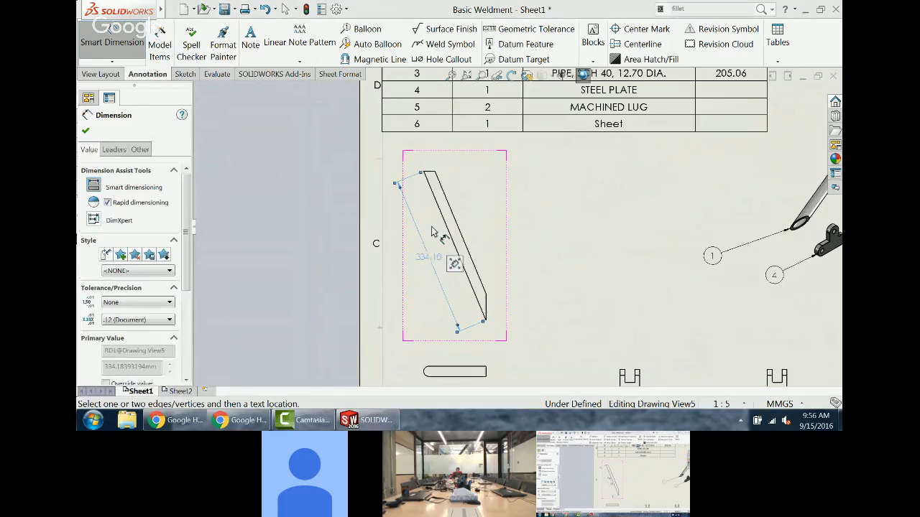
# Step: Add an angular dimension between the pipe's long slanted edge and its upper end cut
pyautogui.scroll(-3, 402, 151)
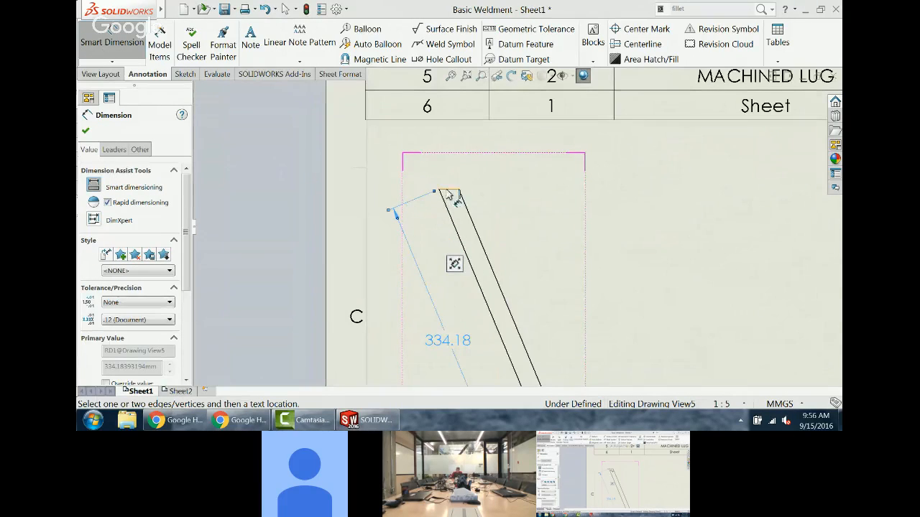
pyautogui.click(447, 195)
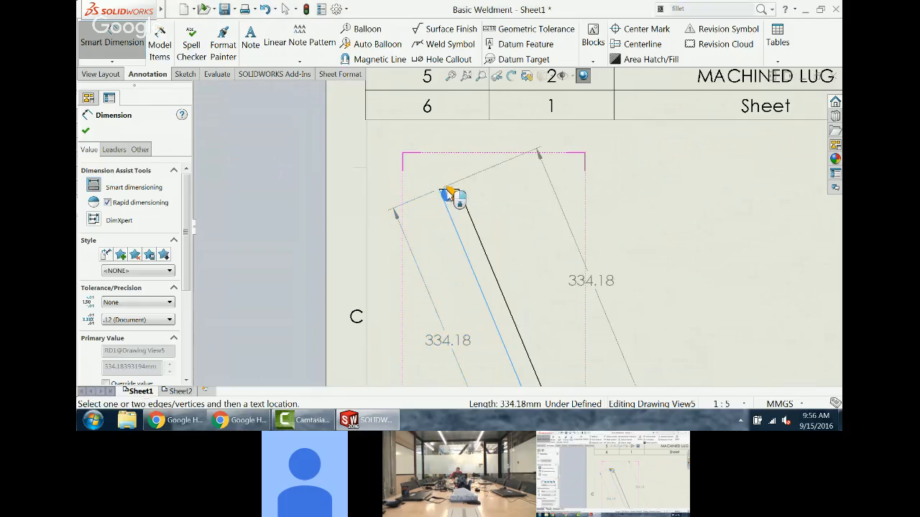
pyautogui.scroll(-4, 460, 200)
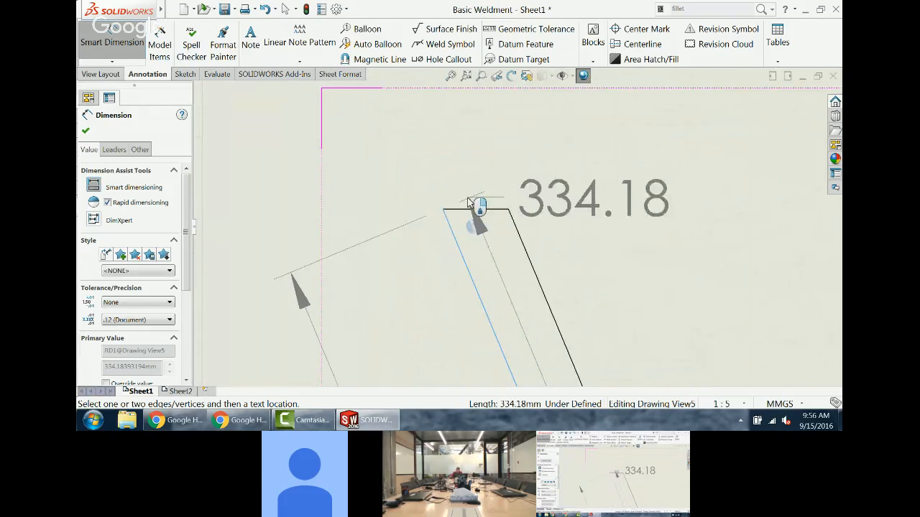
pyautogui.click(494, 211)
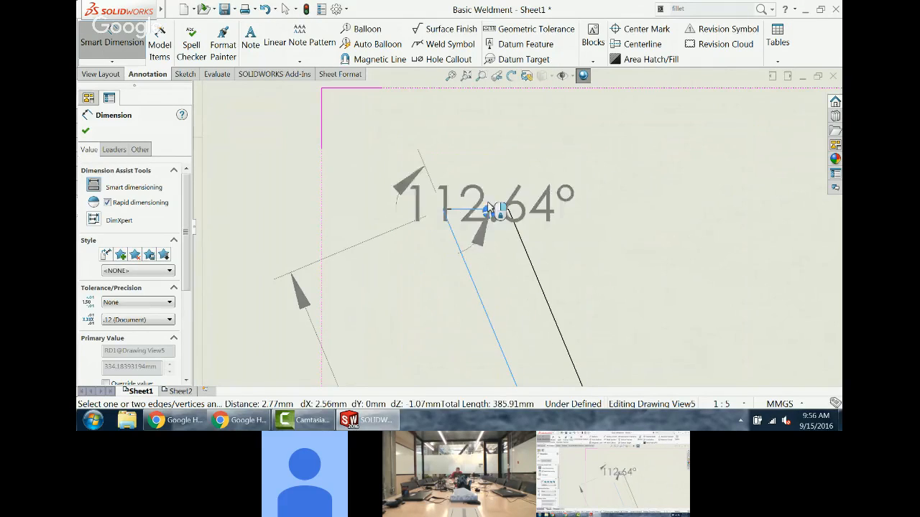
pyautogui.scroll(5, 546, 180)
pyautogui.click(539, 188)
pyautogui.scroll(5, 536, 208)
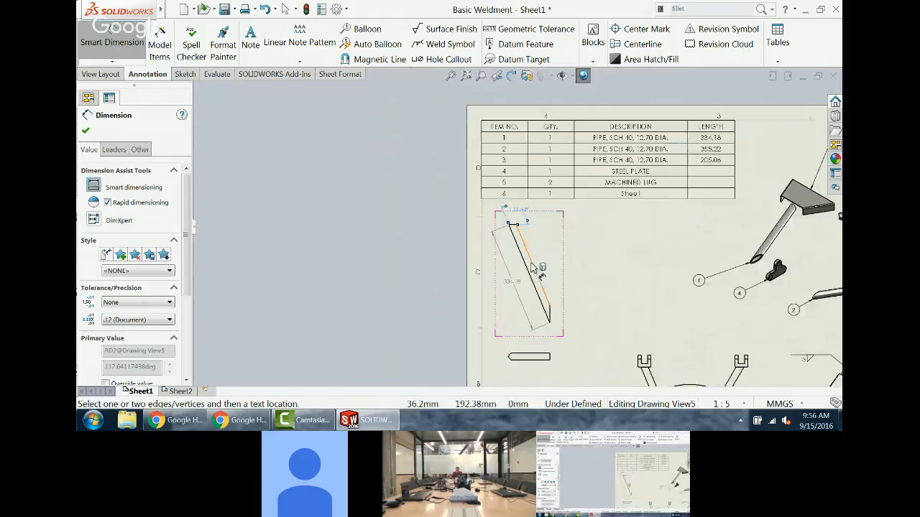
# Step: Add an angular dimension between the pipe's long slanted edge and its vertical lower end cut, placing it outside the pipe
pyautogui.scroll(-3, 544, 330)
pyautogui.scroll(-3, 544, 214)
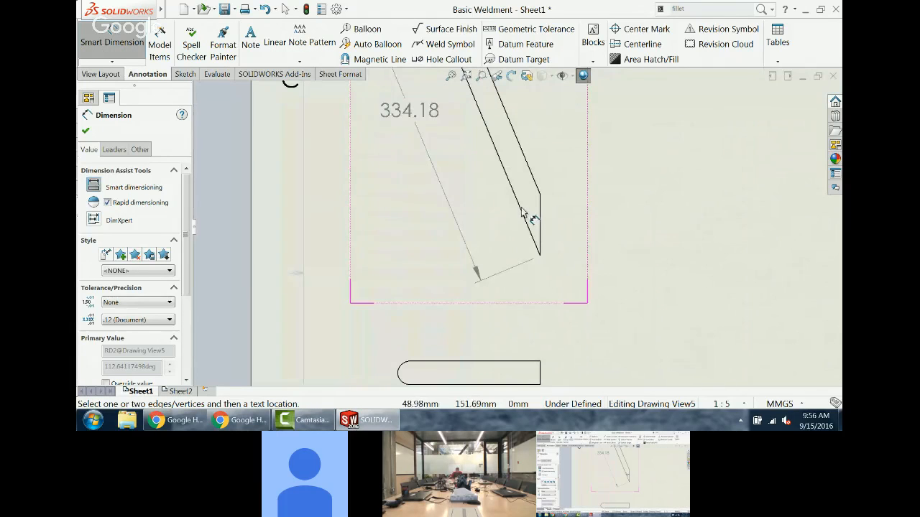
pyautogui.click(523, 211)
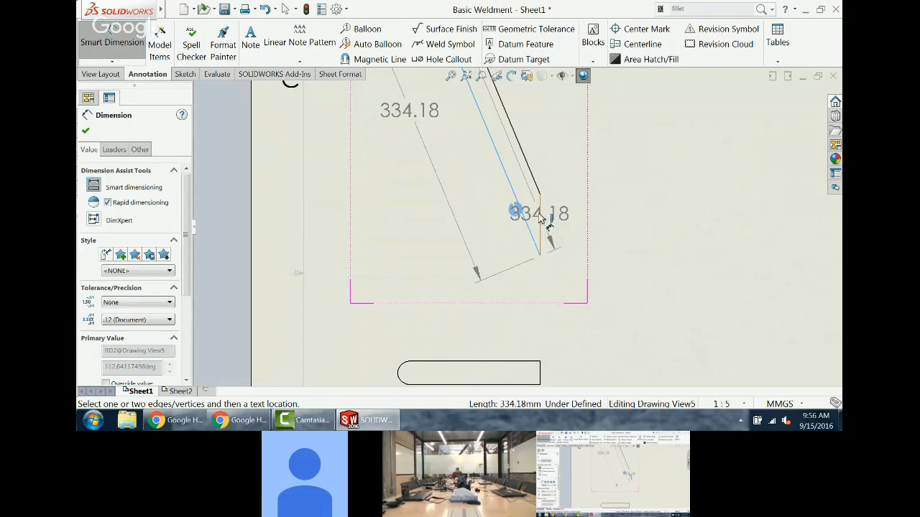
pyautogui.click(540, 218)
pyautogui.click(623, 229)
pyautogui.scroll(3, 607, 241)
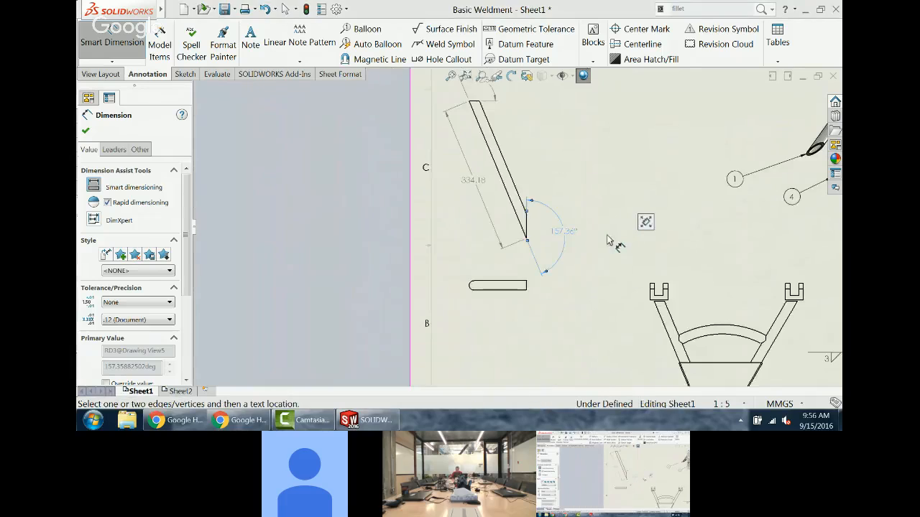
pyautogui.scroll(2, 608, 241)
pyautogui.press('Escape')
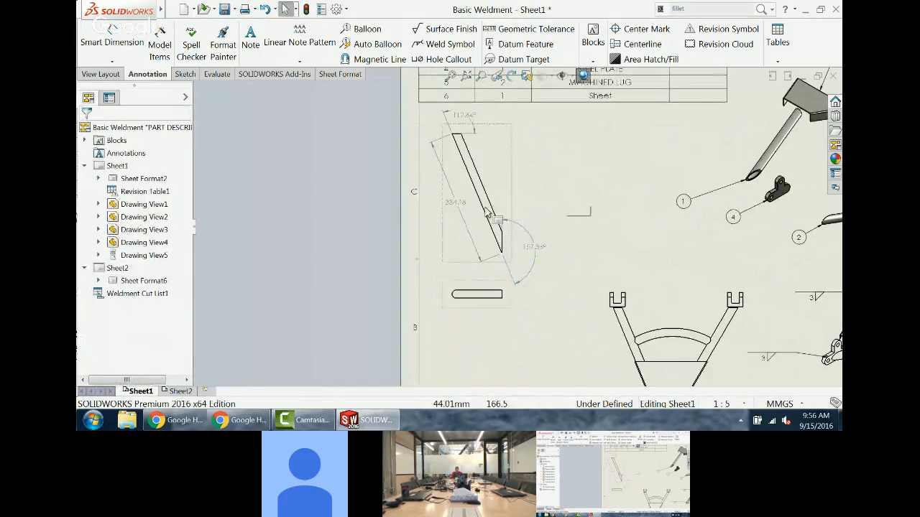
# Step: Start another model view of the Basic Weldment and limit it to the sheet metal body Edge-Flange1
pyautogui.click(102, 74)
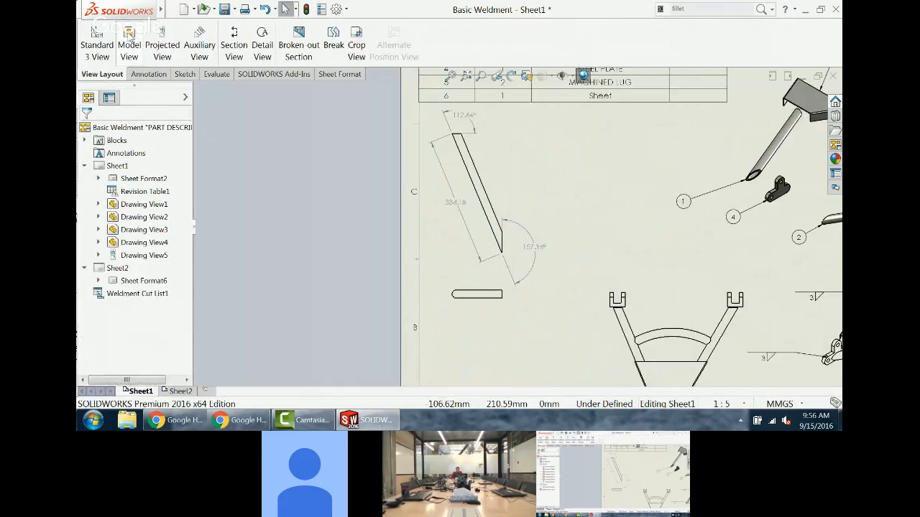
pyautogui.click(128, 36)
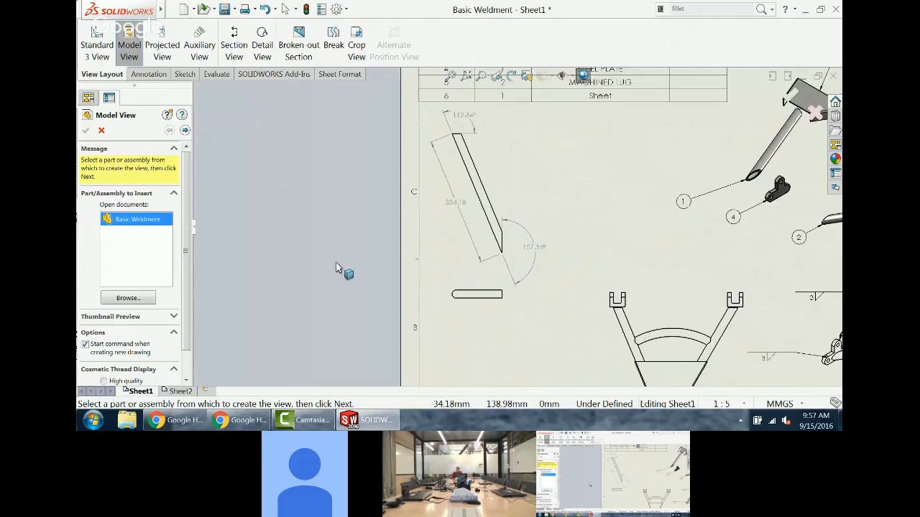
pyautogui.click(185, 130)
pyautogui.click(125, 258)
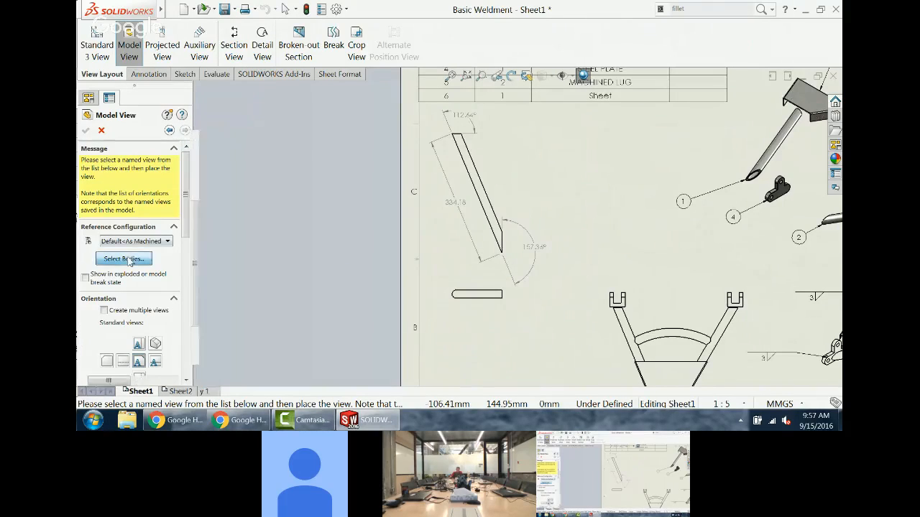
pyautogui.click(431, 239)
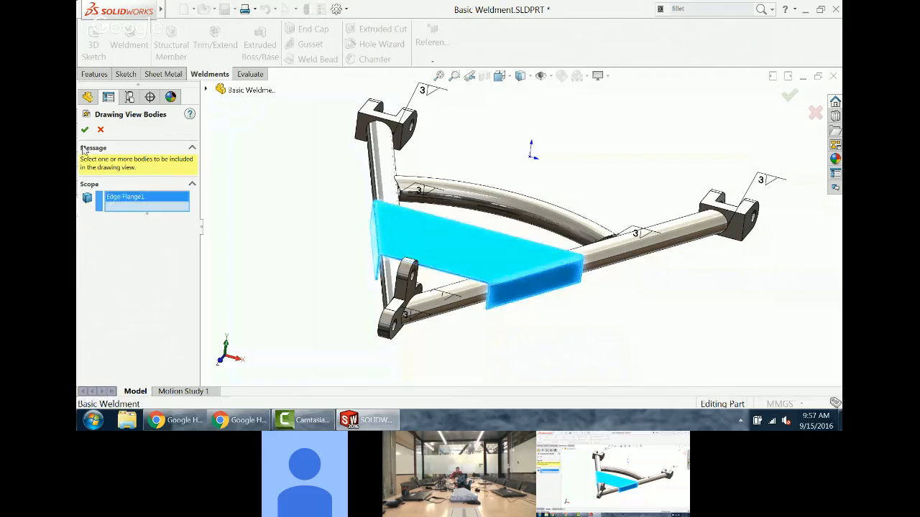
pyautogui.click(84, 129)
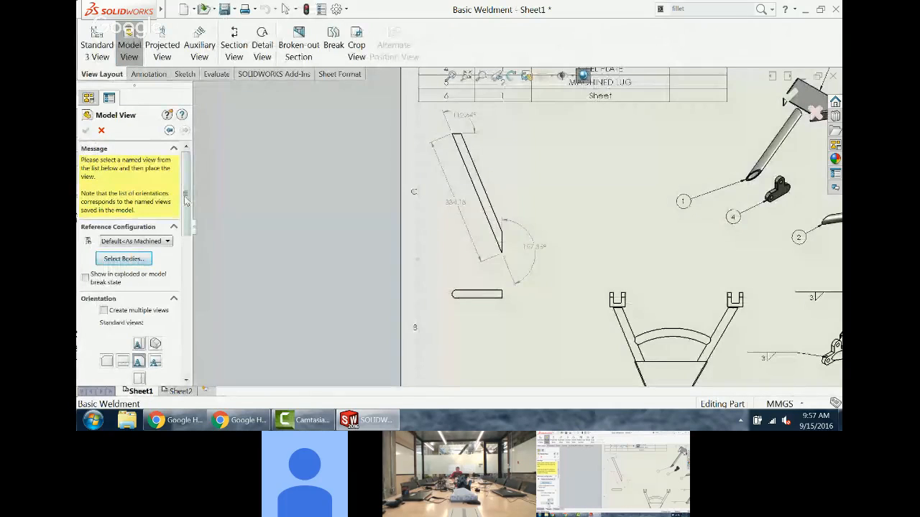
# Step: Use the Flat pattern orientation and place the view between the pipe and exploded views, with a projected edge view beside it
pyautogui.scroll(-3, 185, 197)
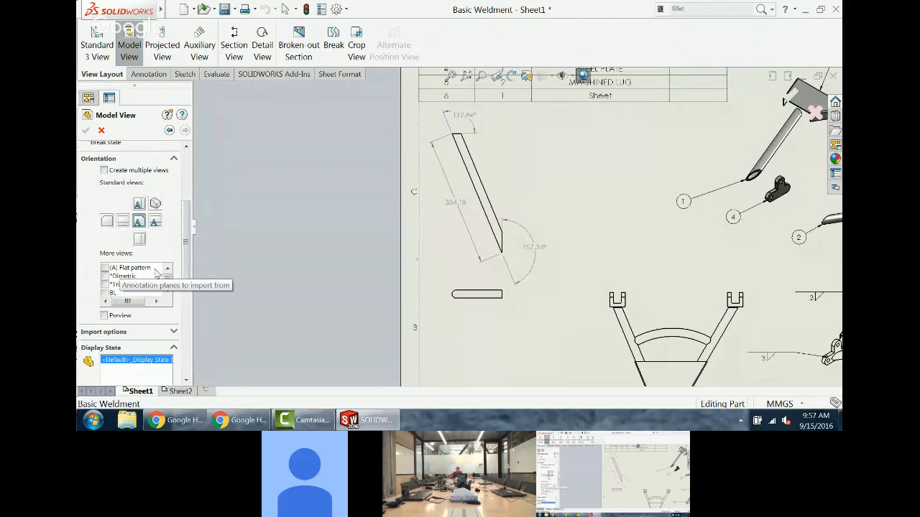
pyautogui.click(105, 269)
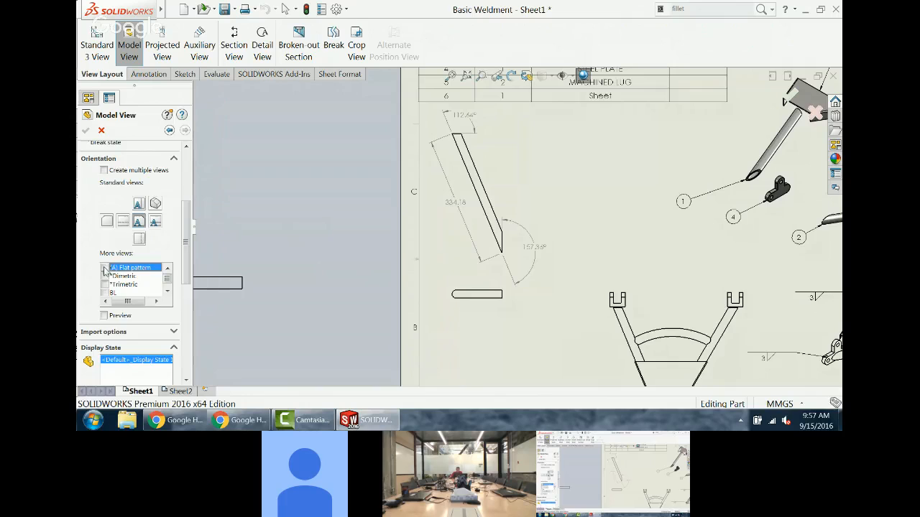
pyautogui.click(105, 268)
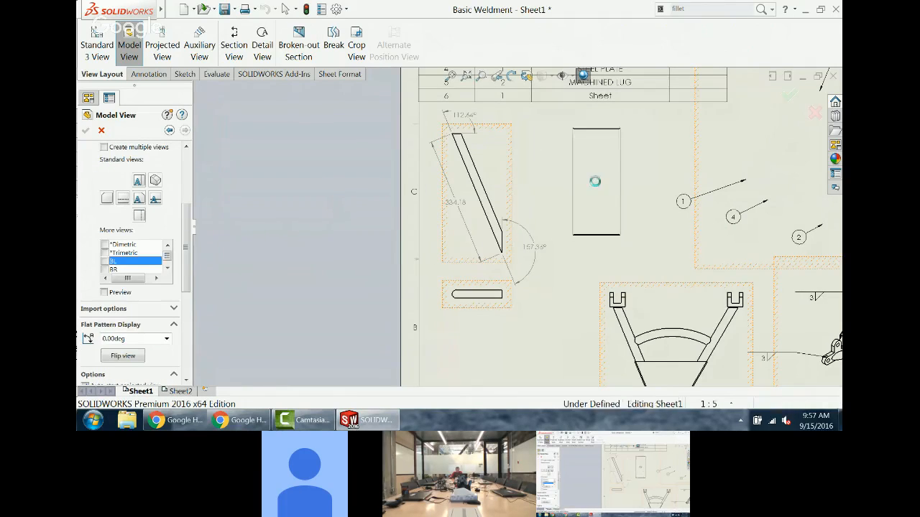
pyautogui.click(595, 181)
pyautogui.scroll(-3, 609, 209)
pyautogui.scroll(3, 609, 209)
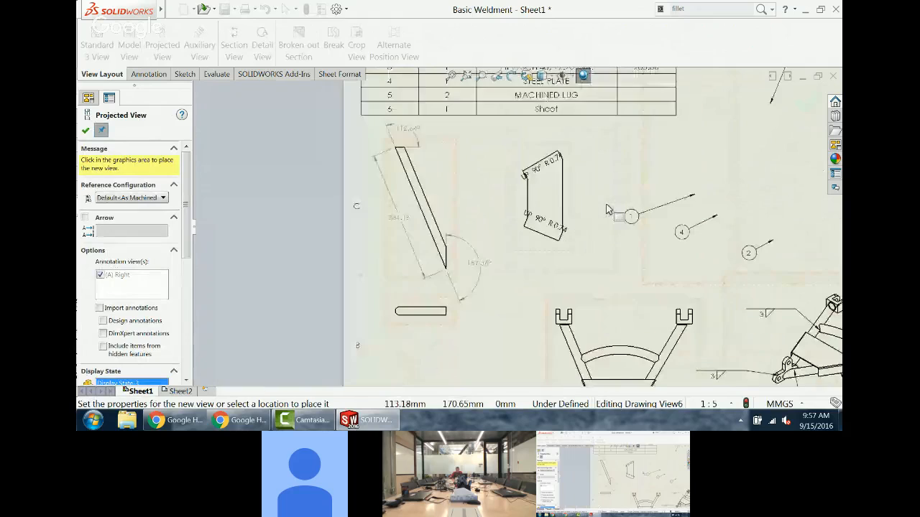
pyautogui.scroll(-1, 607, 209)
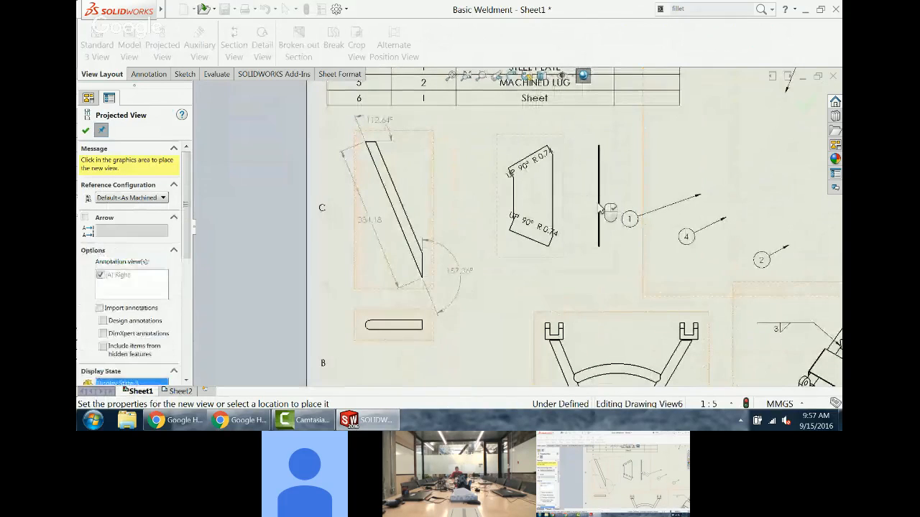
pyautogui.scroll(3, 587, 209)
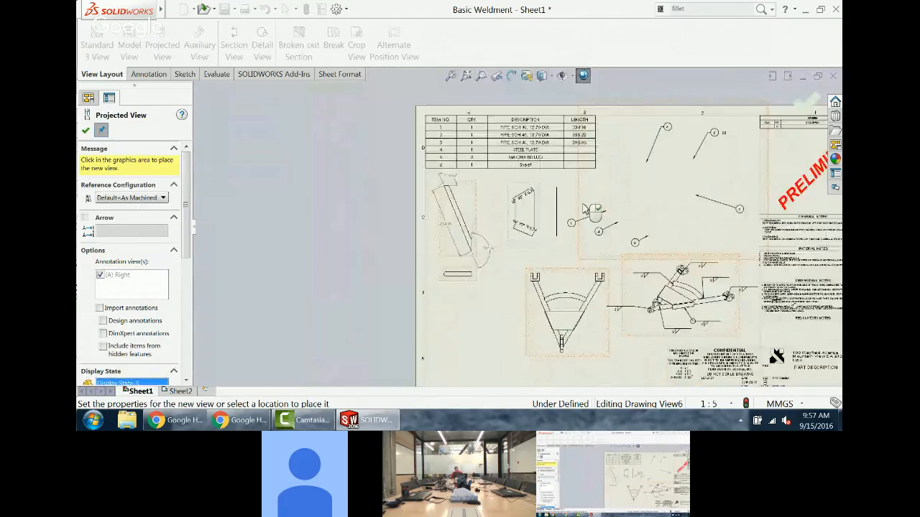
pyautogui.scroll(-1, 585, 208)
pyautogui.press('Escape')
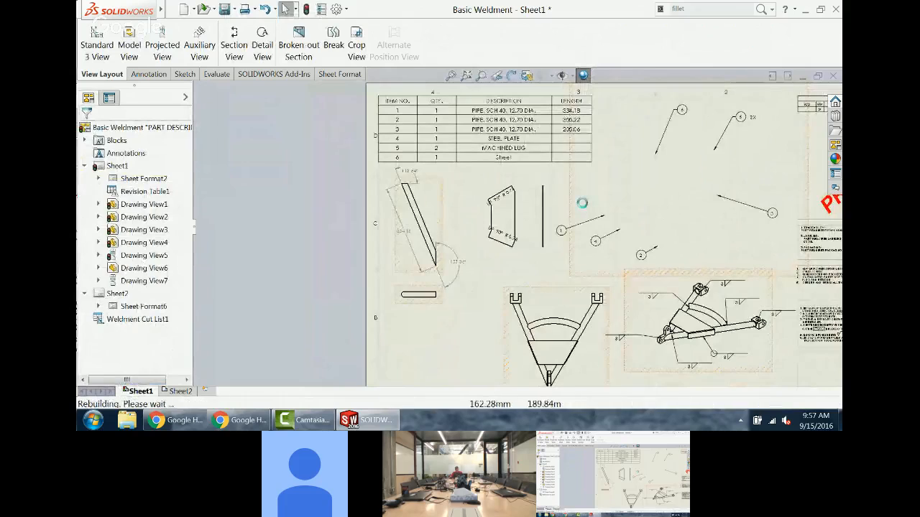
# Step: Add an angular dimension between the upper and lower slanted edges of the flat pattern
pyautogui.scroll(-3, 582, 209)
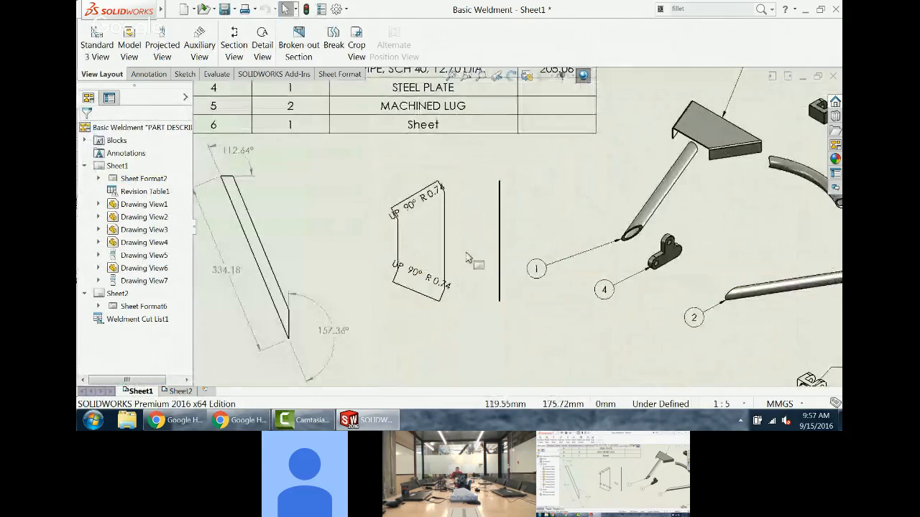
pyautogui.scroll(-2, 463, 260)
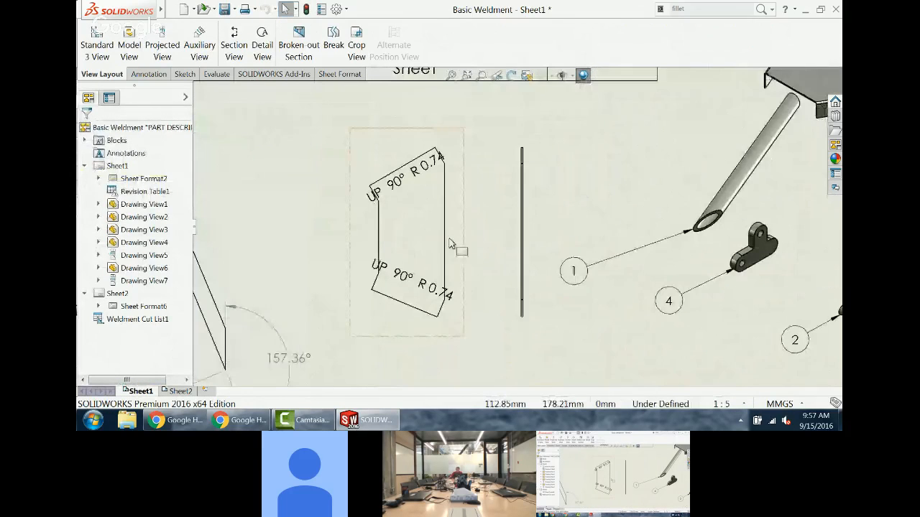
pyautogui.click(146, 74)
pyautogui.click(111, 38)
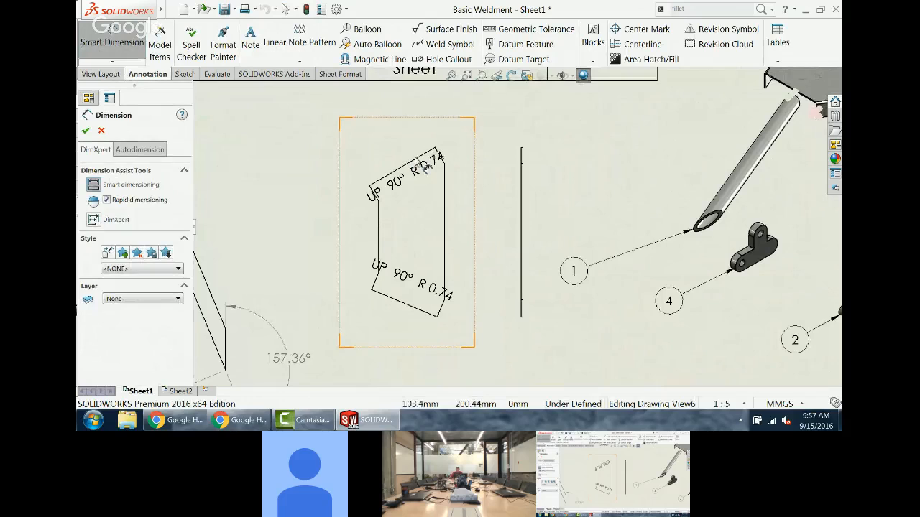
pyautogui.click(406, 309)
pyautogui.click(399, 178)
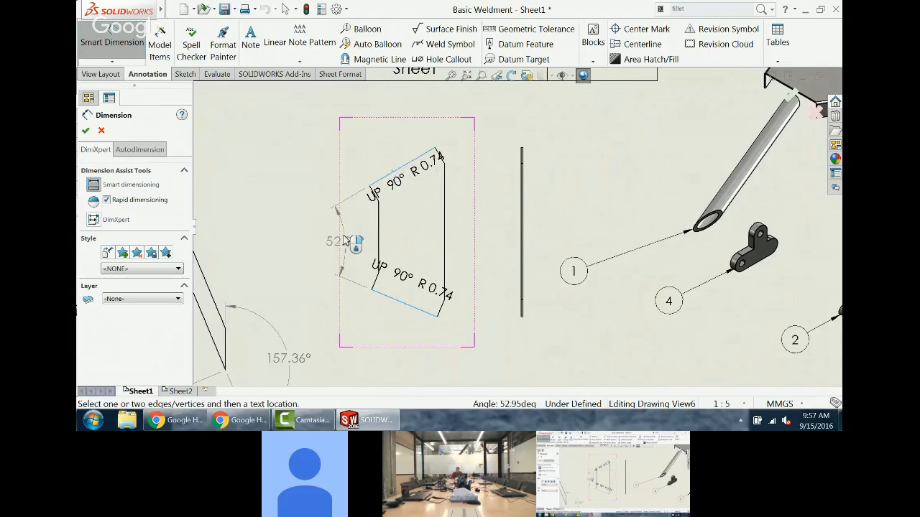
pyautogui.click(344, 244)
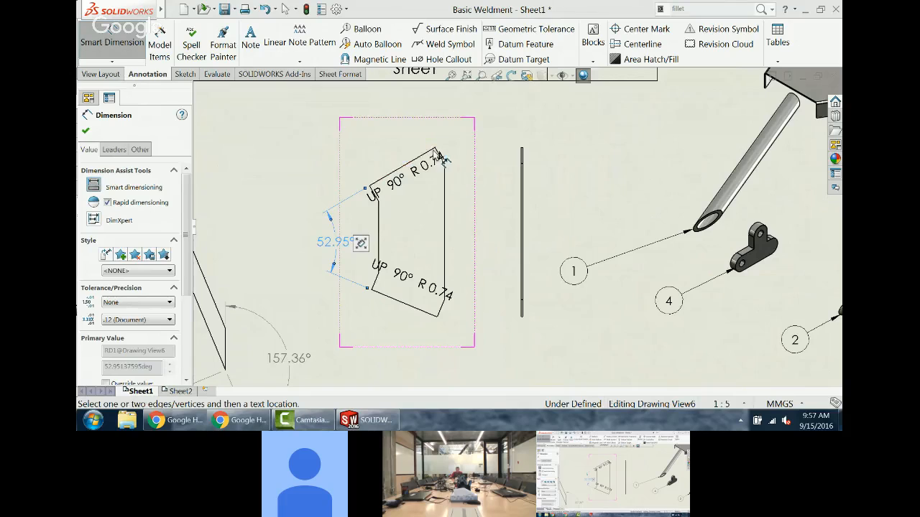
# Step: Add a vertical dimension between the flat pattern's uppermost and lowermost corners, and show the whole sheet
pyautogui.click(436, 150)
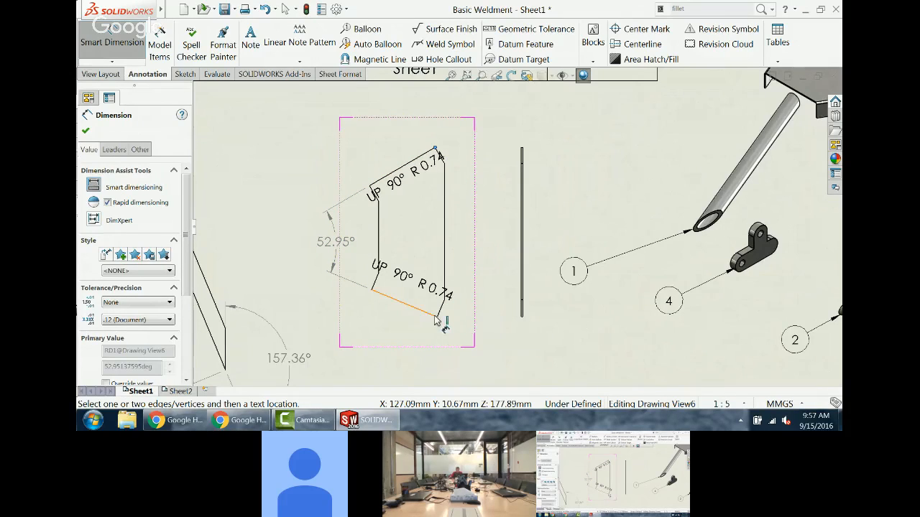
pyautogui.click(438, 317)
pyautogui.click(486, 233)
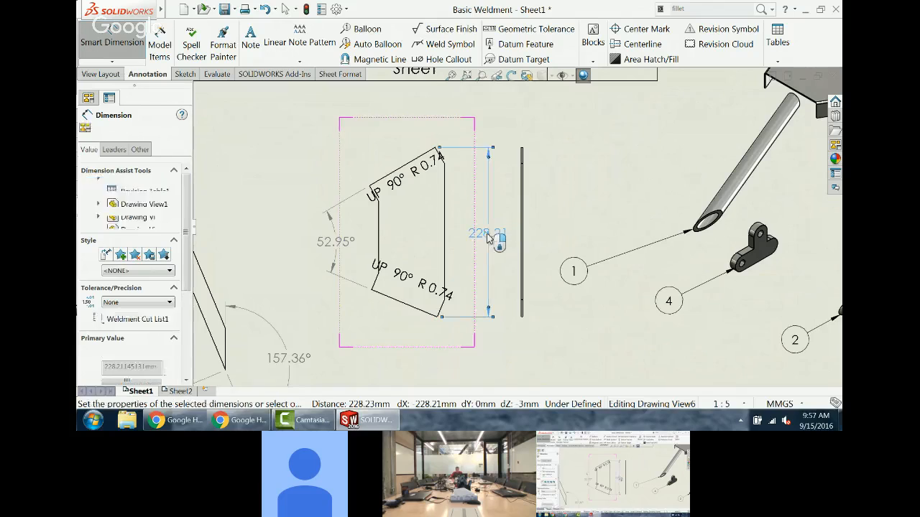
pyautogui.press('Escape')
pyautogui.scroll(-5, 503, 273)
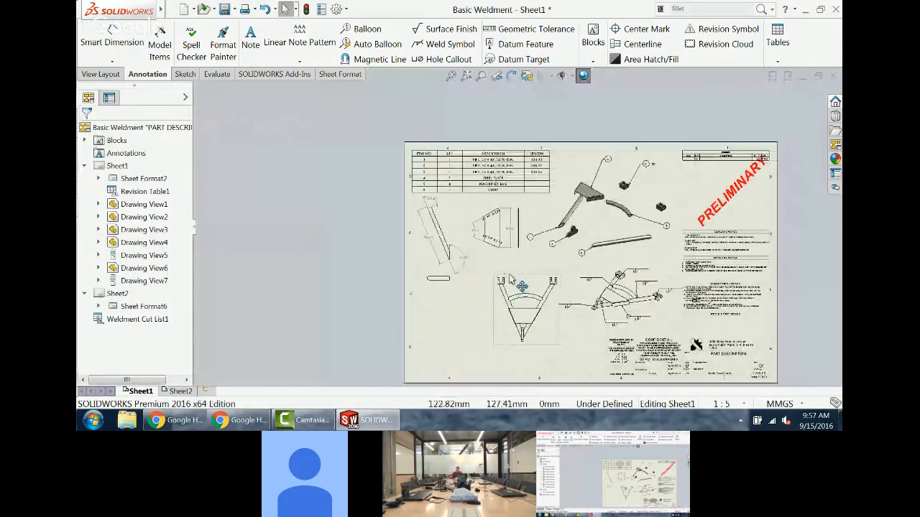
pyautogui.scroll(1, 522, 281)
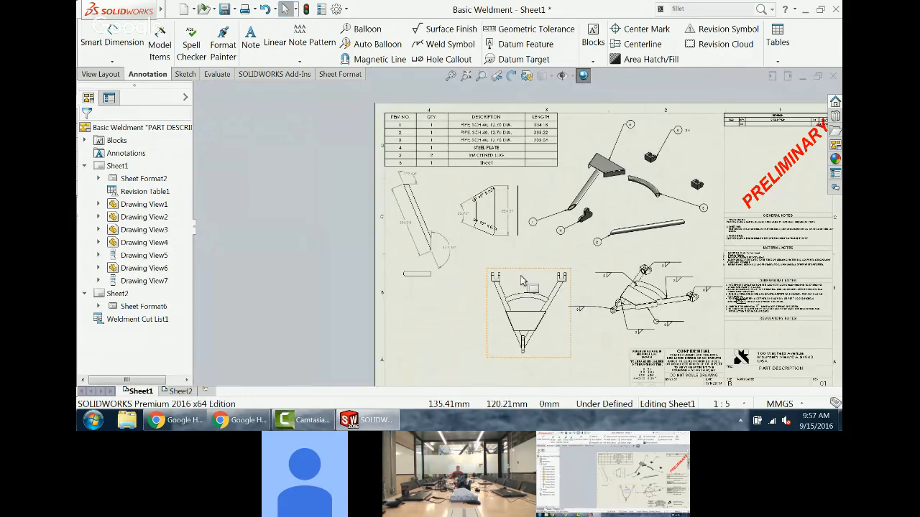
pyautogui.click(450, 75)
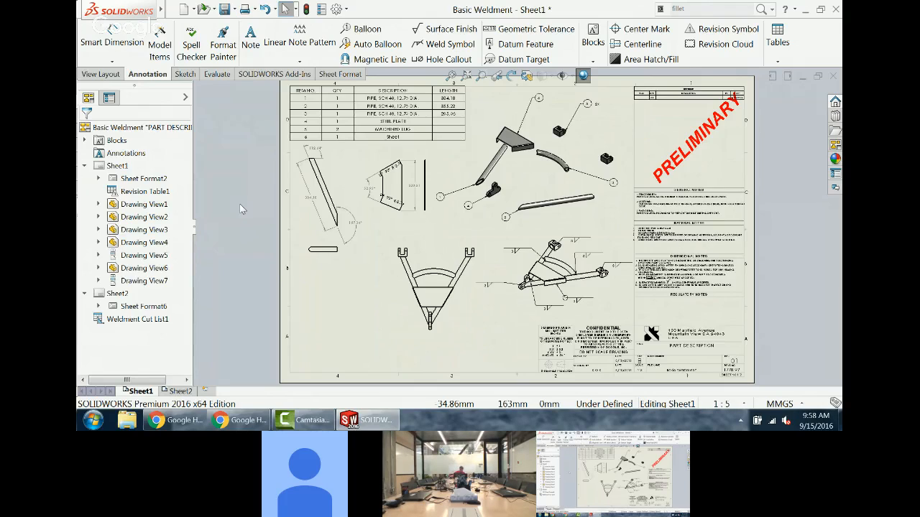
# Step: Close the Basic Weldment drawing and its part without saving the changes
pyautogui.click(831, 77)
pyautogui.click(329, 208)
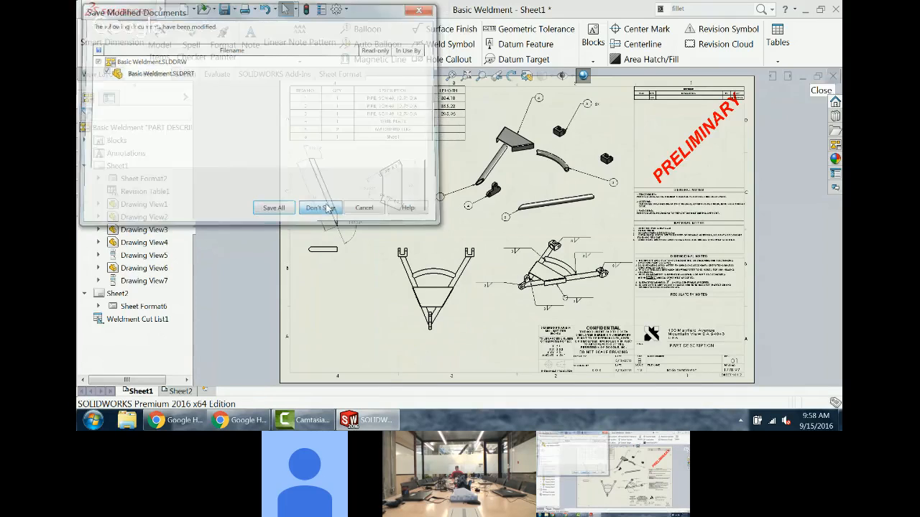
pyautogui.click(833, 77)
pyautogui.click(424, 216)
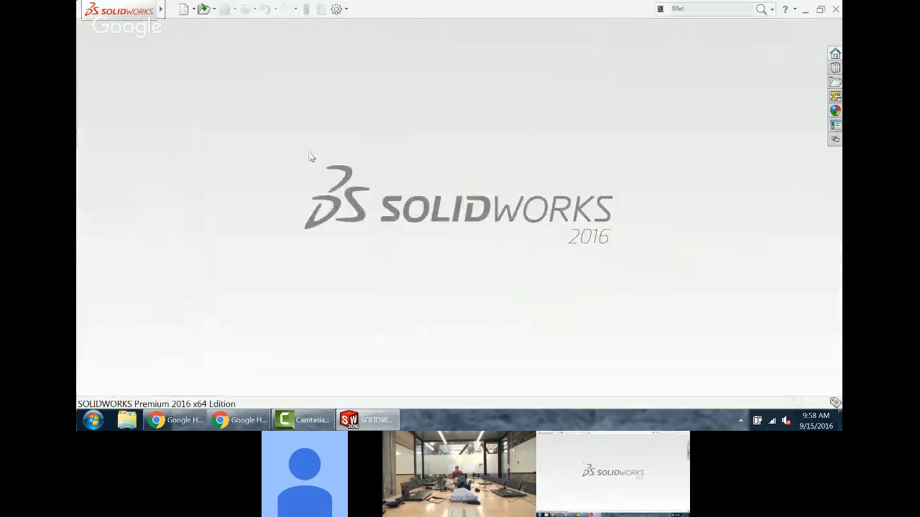
# Step: Open the part 03-03.SLDPRT from the _TRAINING\Weldments\Instructor Files folder on Local Disk (C:)
pyautogui.click(204, 10)
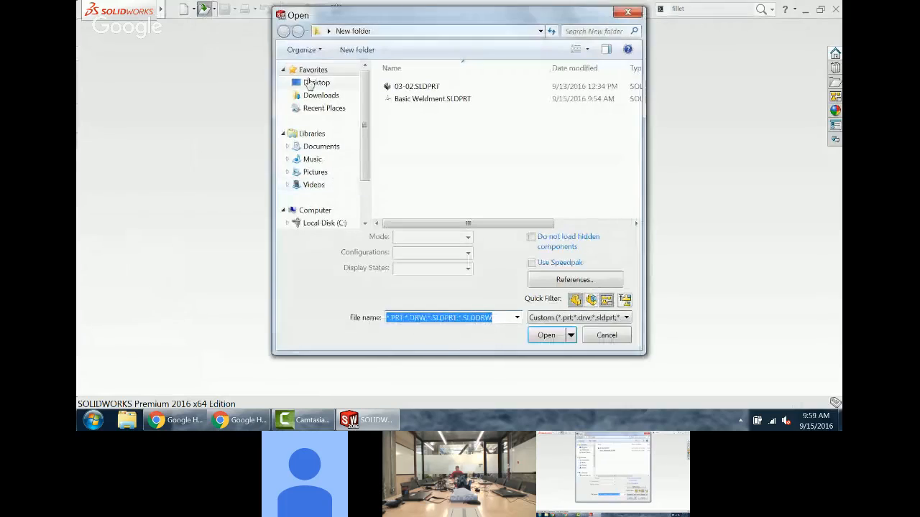
pyautogui.click(325, 223)
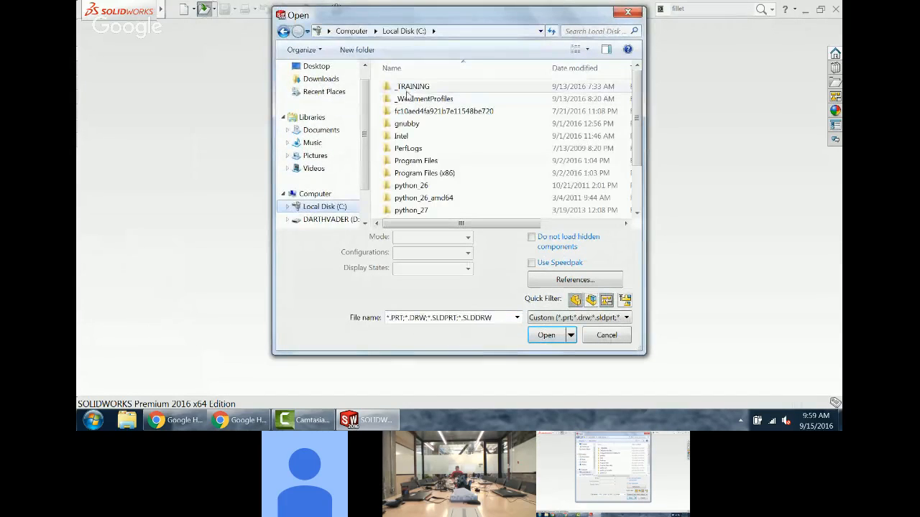
pyautogui.doubleClick(408, 92)
pyautogui.doubleClick(411, 88)
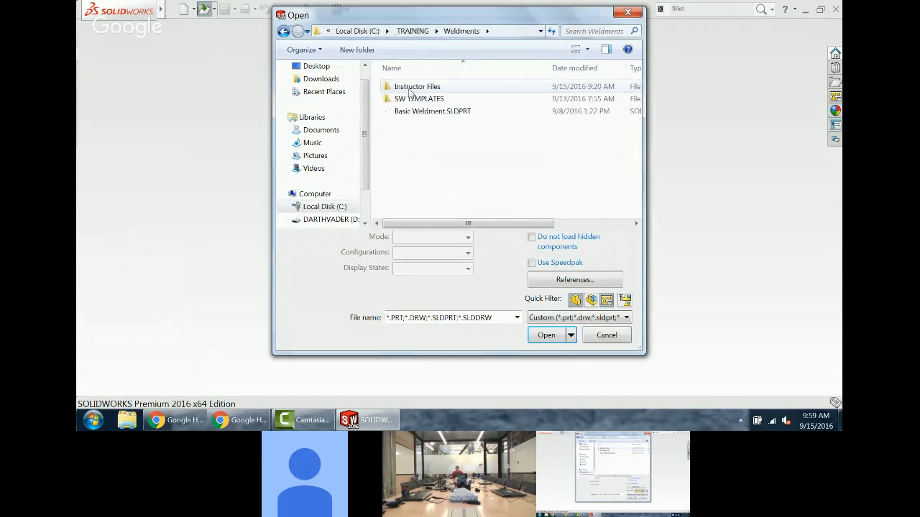
pyautogui.doubleClick(413, 88)
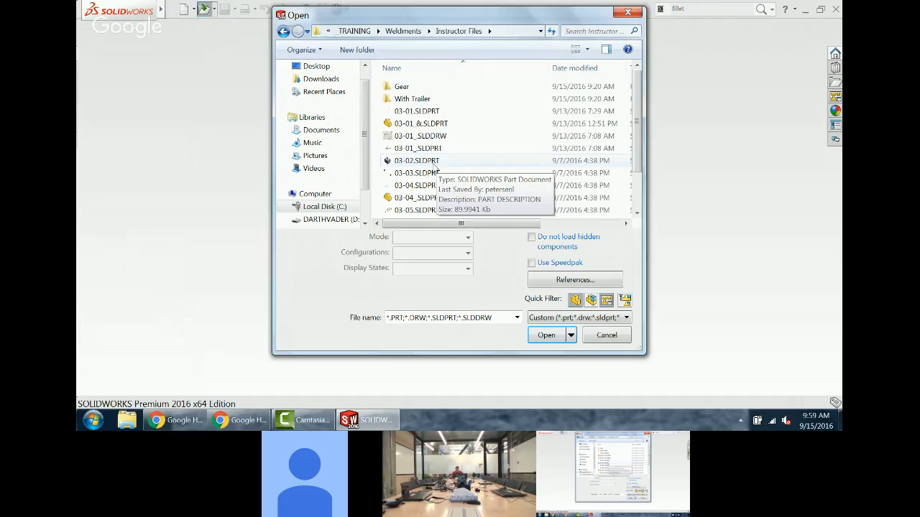
pyautogui.click(439, 174)
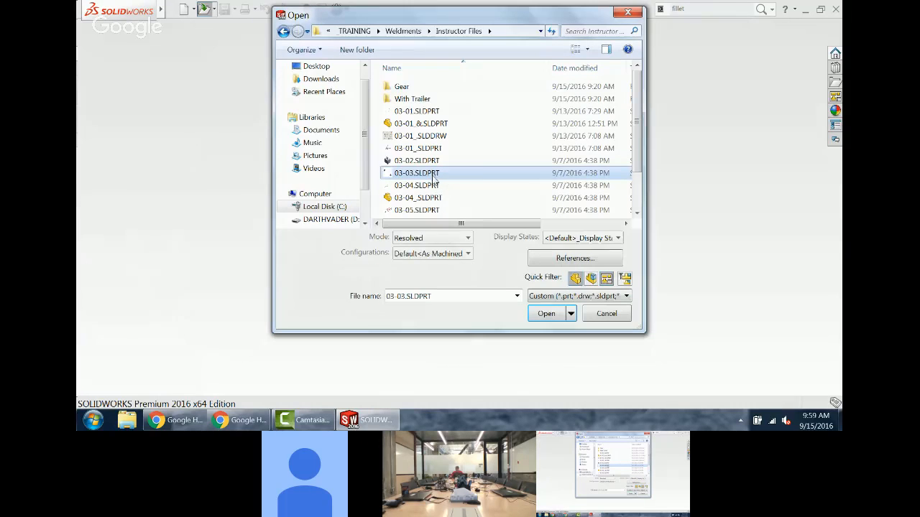
pyautogui.click(545, 313)
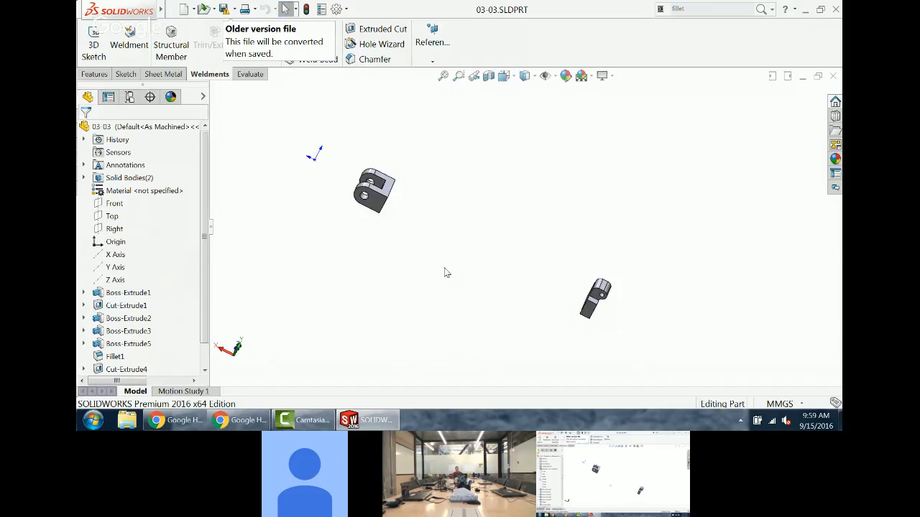
# Step: Examine the two separate lug bodies from several angles and check the part's solid bodies list
pyautogui.moveTo(447, 273); pyautogui.dragTo(428, 273, button='middle')
pyautogui.scroll(-6, 435, 198)
pyautogui.scroll(8, 475, 227)
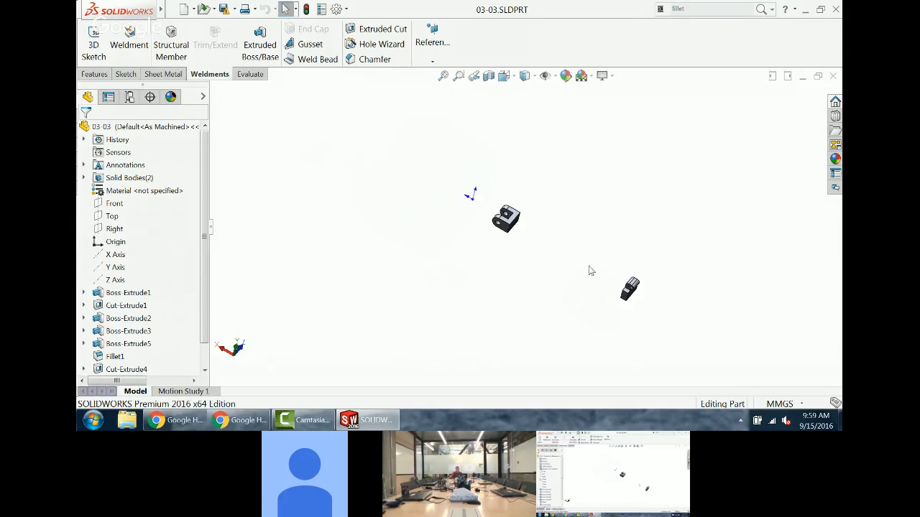
pyautogui.scroll(-4, 602, 286)
pyautogui.moveTo(638, 279); pyautogui.dragTo(652, 260, button='middle')
pyautogui.scroll(-6, 637, 260)
pyautogui.scroll(6, 573, 260)
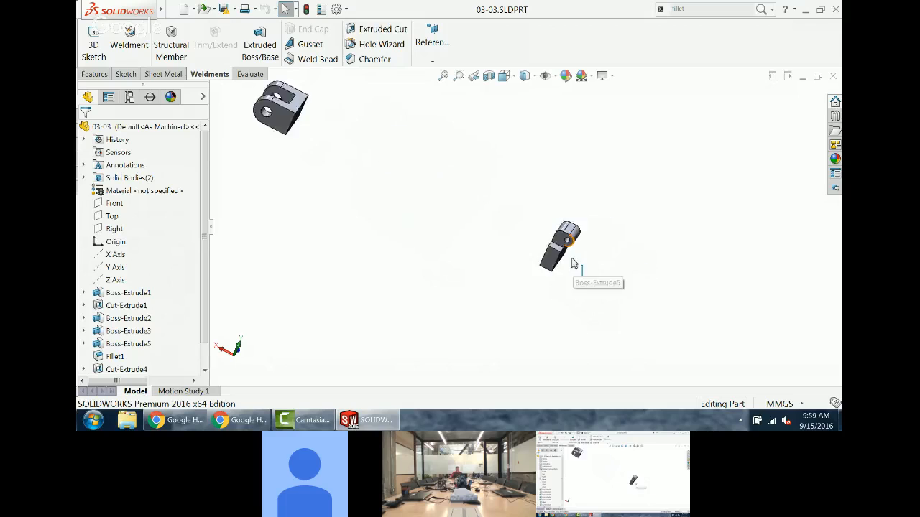
pyautogui.scroll(1, 482, 161)
pyautogui.scroll(-1, 482, 161)
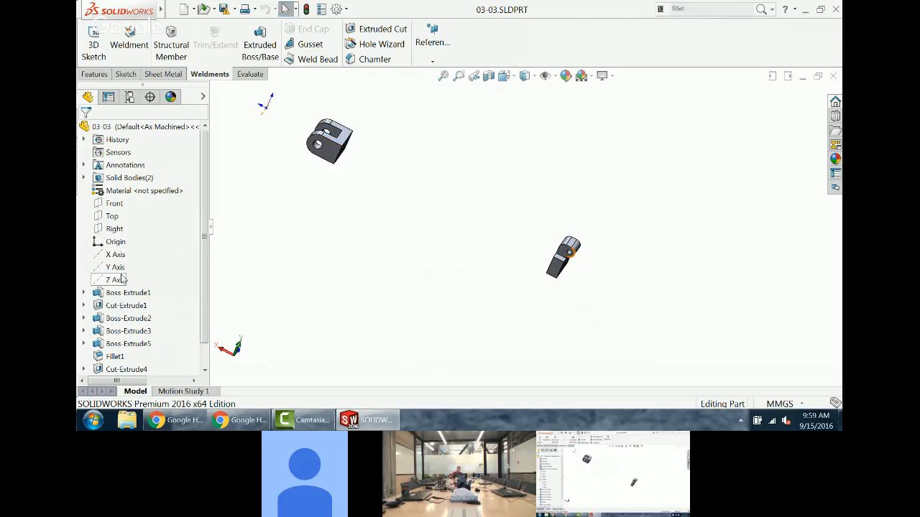
pyautogui.click(85, 179)
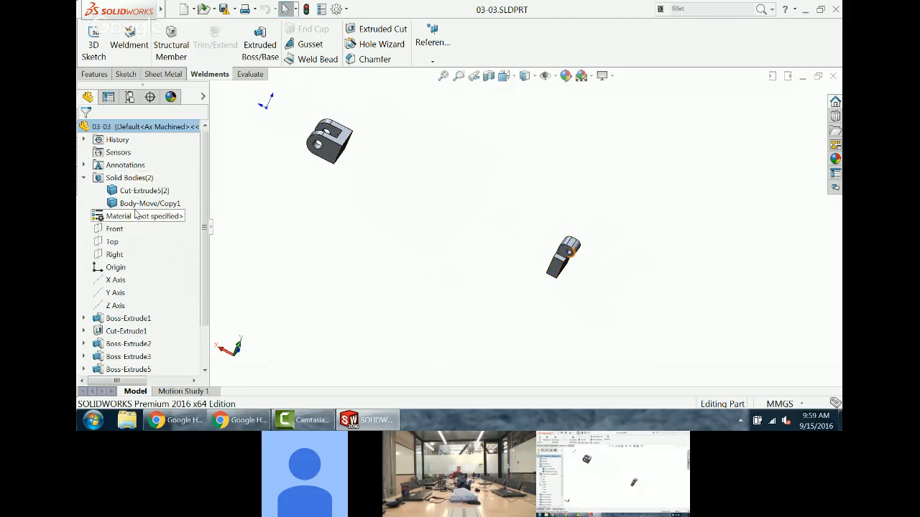
pyautogui.click(84, 179)
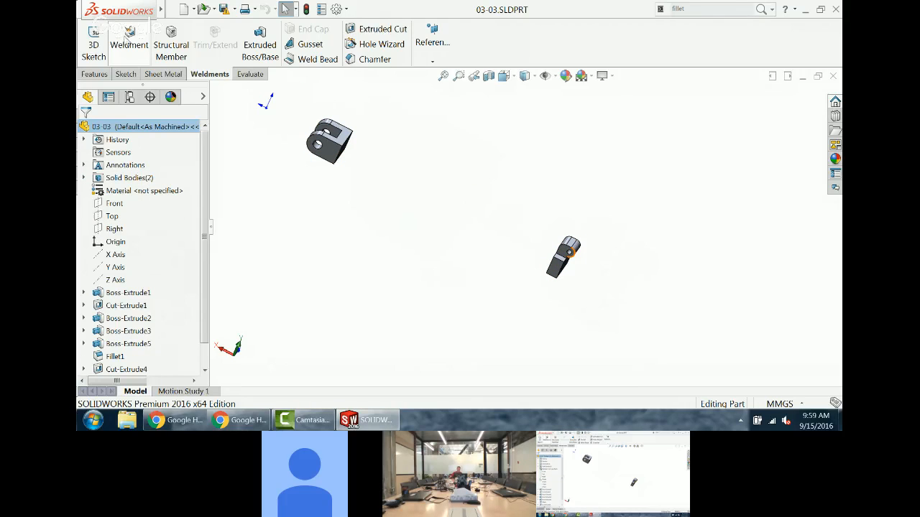
# Step: Turn the part into a weldment and check the items in its cut list
pyautogui.click(130, 41)
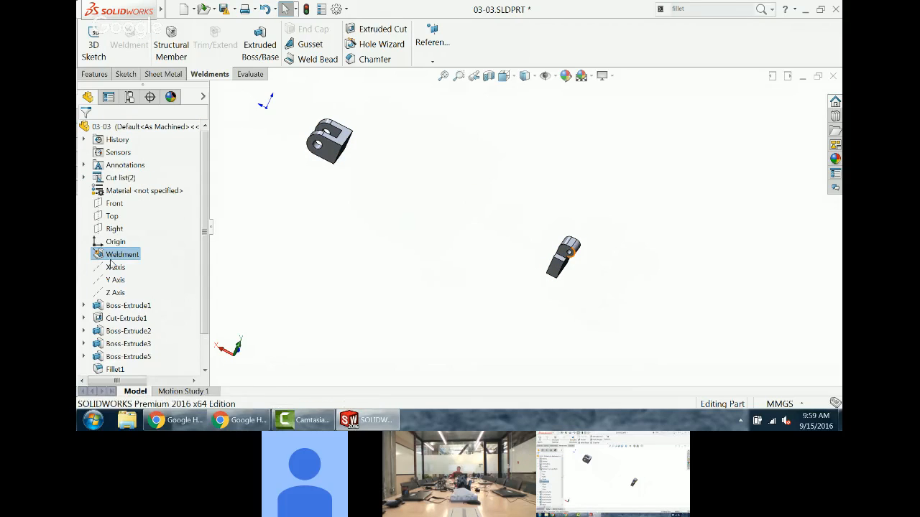
pyautogui.click(84, 178)
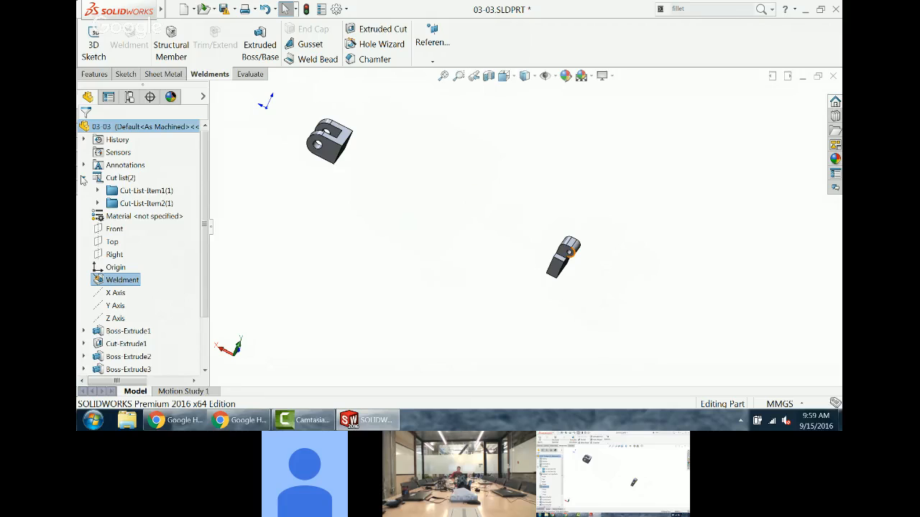
pyautogui.click(83, 179)
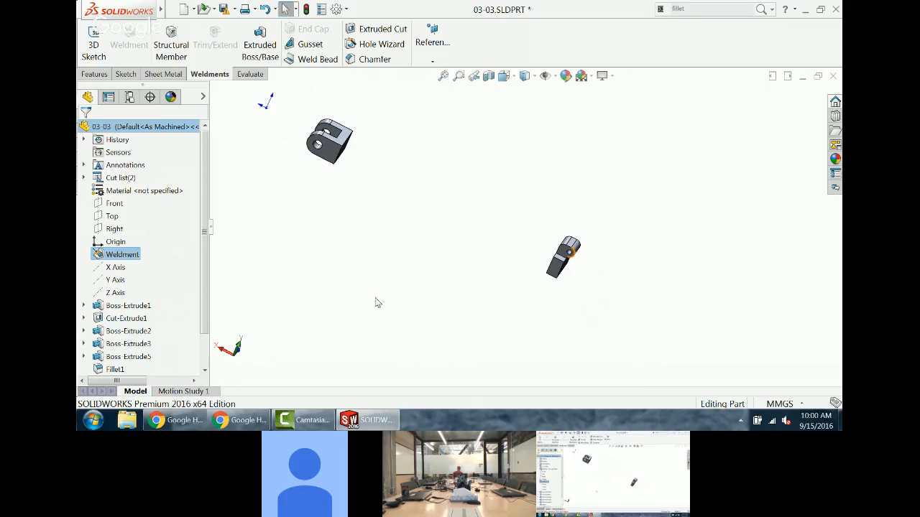
# Step: Sketch a horizontal line on the Front plane from the forked lug's flat face towards the narrow lug, level with the origin
pyautogui.moveTo(446, 251); pyautogui.dragTo(388, 189, button='middle')
pyautogui.click(112, 205)
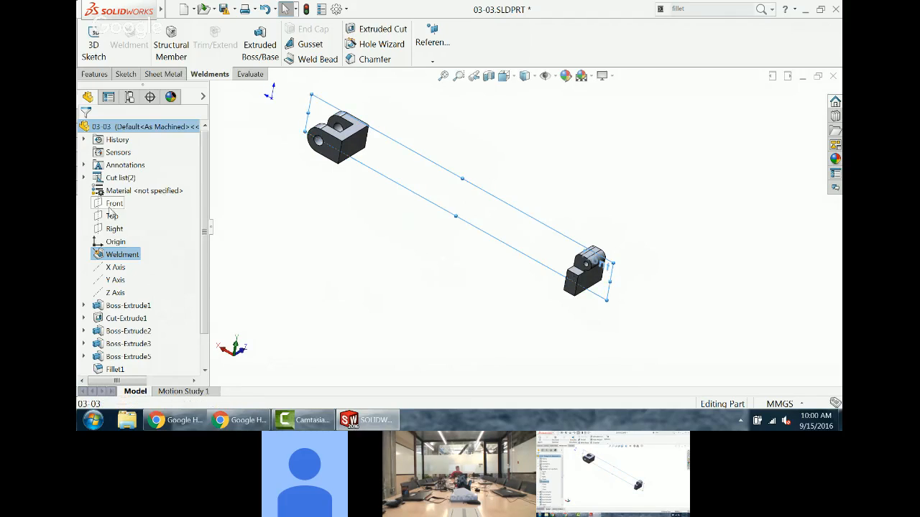
pyautogui.click(119, 194)
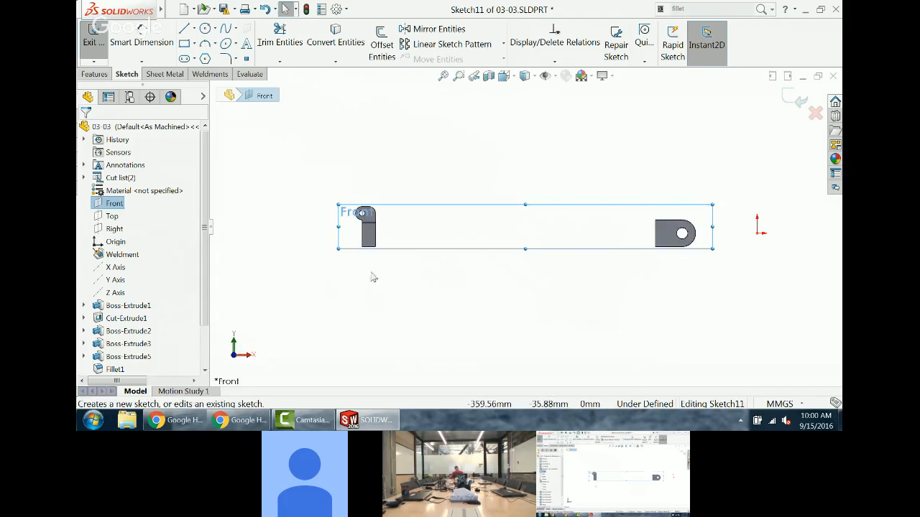
pyautogui.click(174, 10)
pyautogui.click(392, 113)
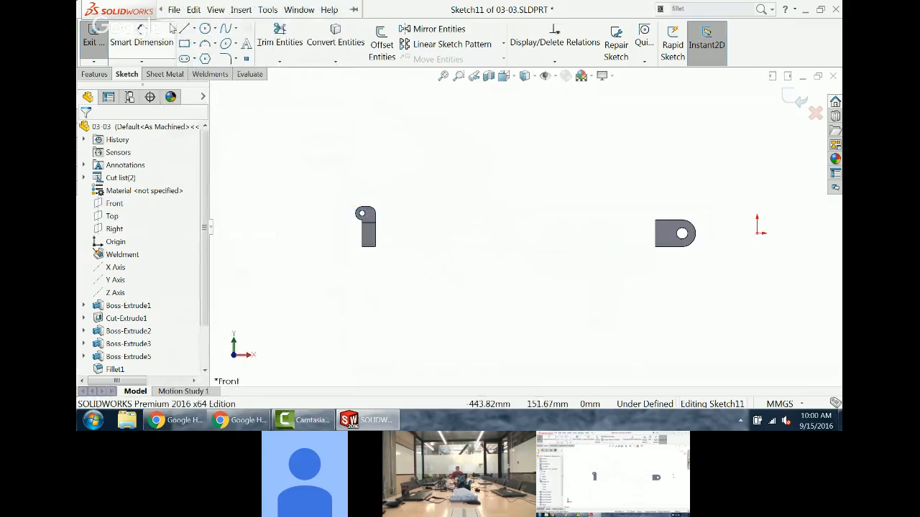
pyautogui.click(185, 30)
pyautogui.click(659, 234)
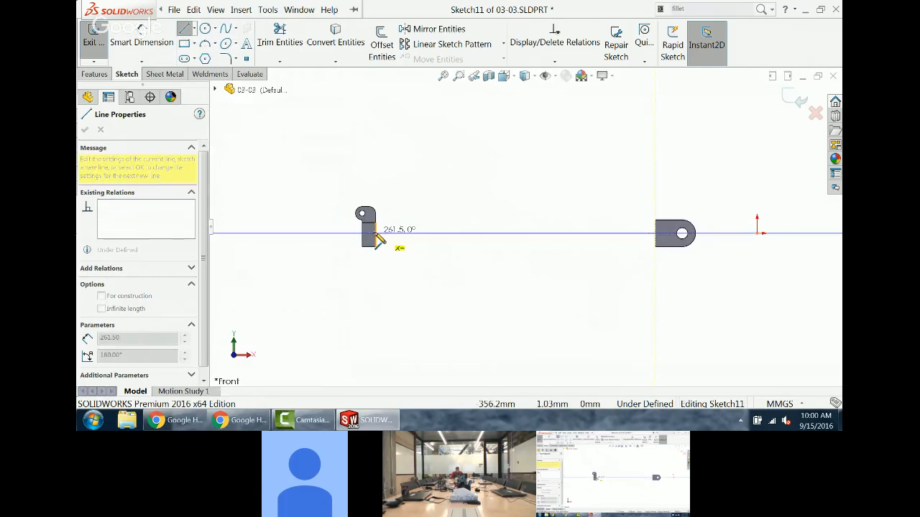
pyautogui.click(383, 235)
pyautogui.press('Escape')
# Step: Extend the line's free end to the narrow lug's facing vertical edge and exit the sketch
pyautogui.scroll(4, 383, 235)
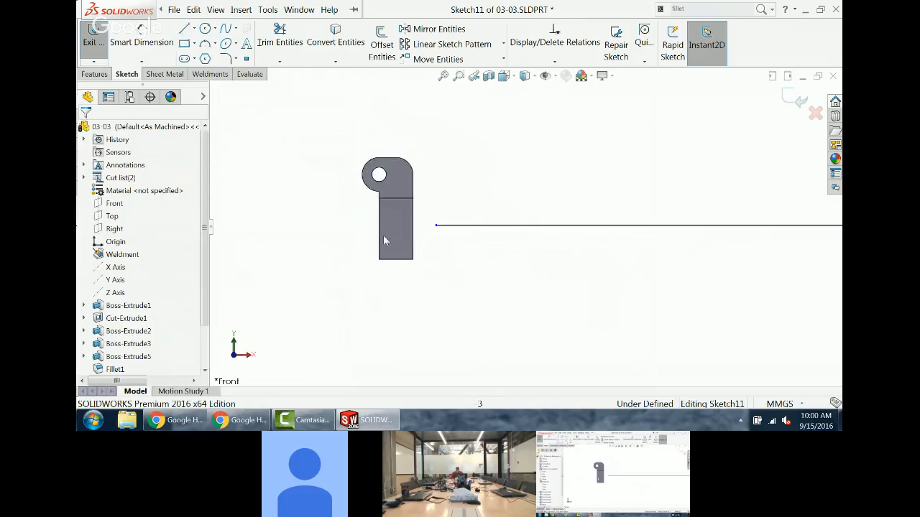
pyautogui.moveTo(436, 227); pyautogui.dragTo(414, 227)
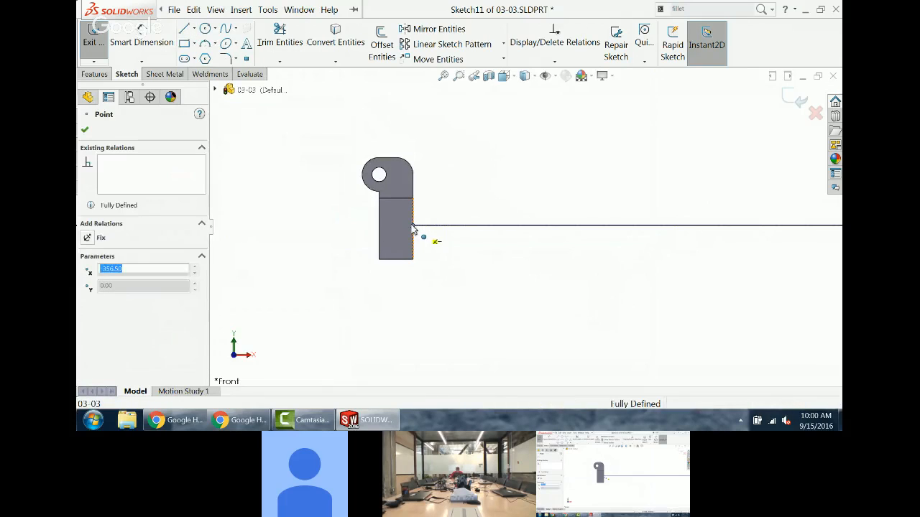
pyautogui.press('Escape')
pyautogui.scroll(-3, 610, 225)
pyautogui.moveTo(610, 226)
pyautogui.mouseDown(button='middle')
pyautogui.moveTo(684, 245)
pyautogui.moveTo(743, 332)
pyautogui.mouseUp(button='middle')
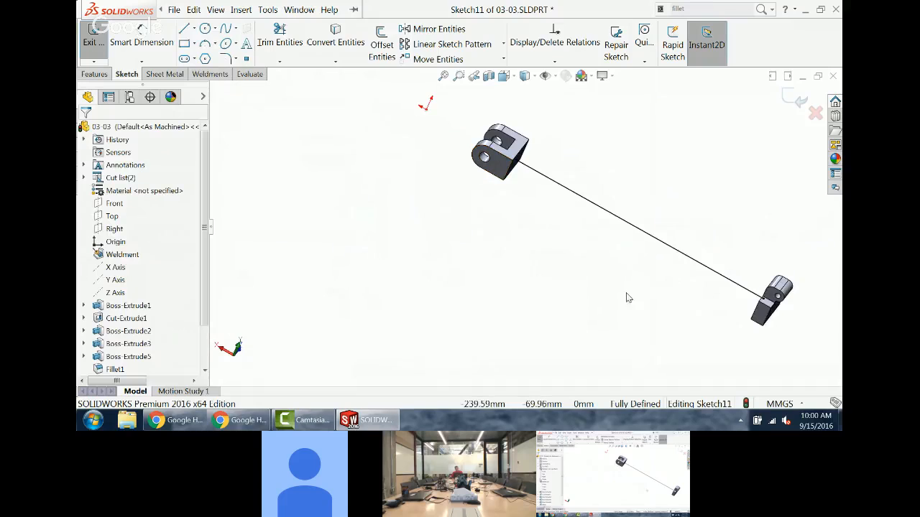
pyautogui.click(210, 74)
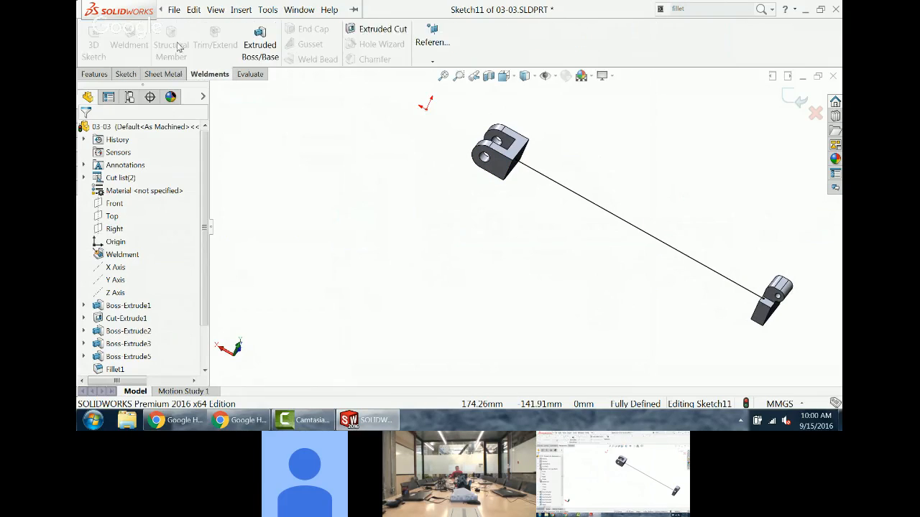
pyautogui.click(796, 101)
pyautogui.click(171, 44)
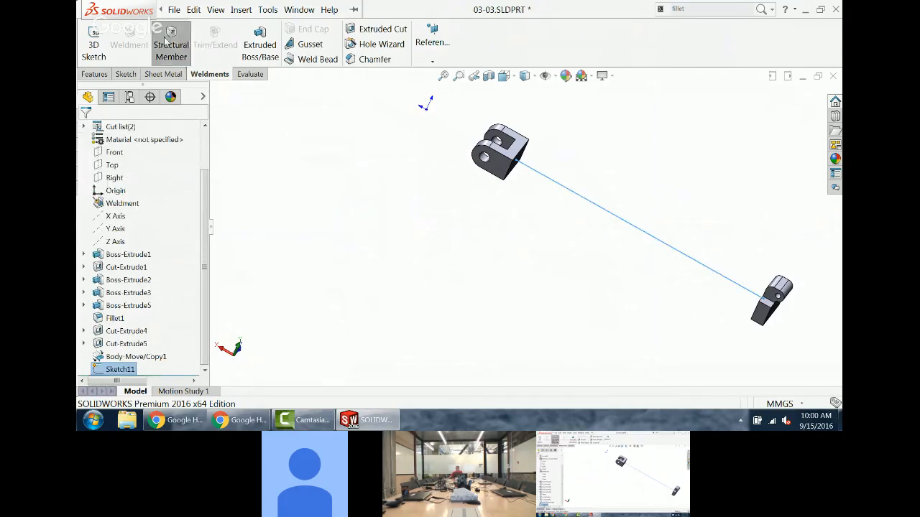
pyautogui.click(160, 201)
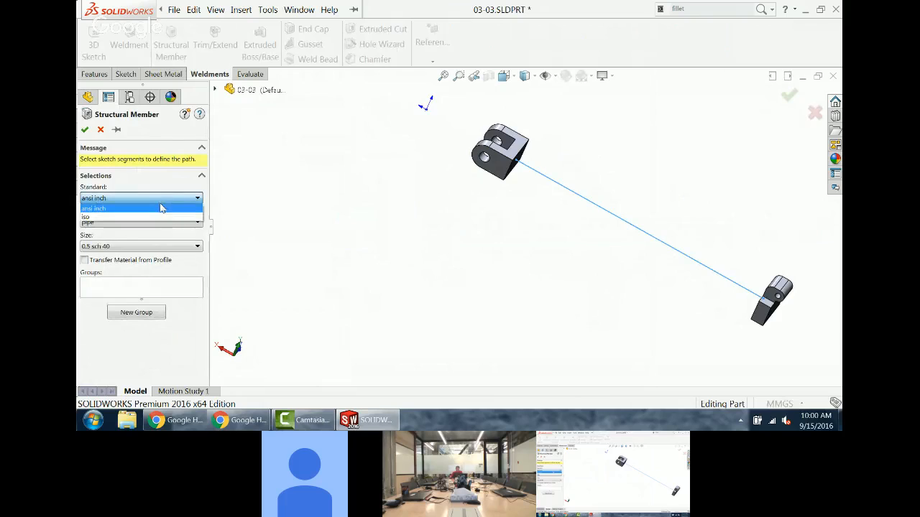
pyautogui.click(160, 207)
pyautogui.click(160, 218)
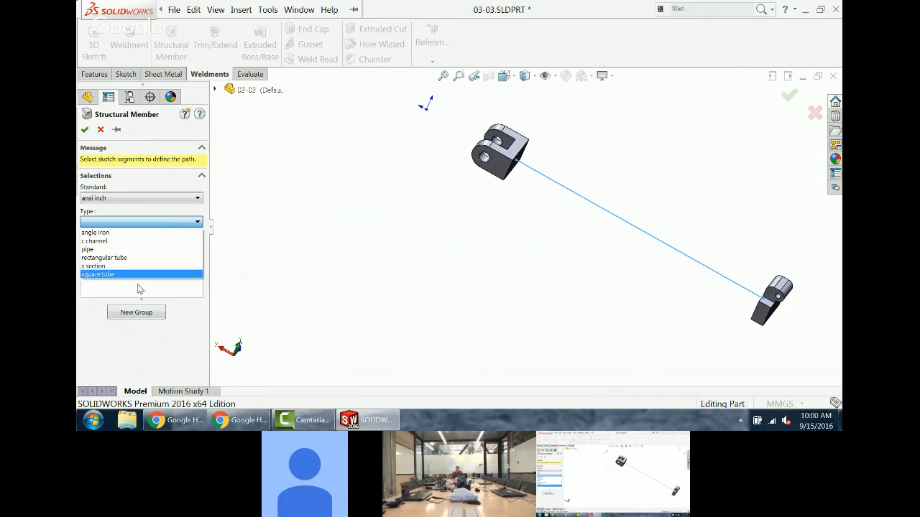
pyautogui.click(280, 199)
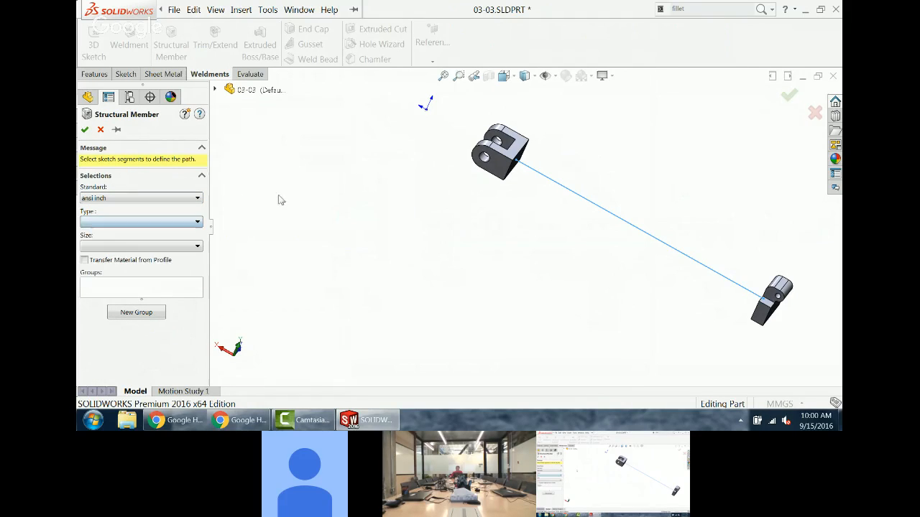
pyautogui.click(100, 130)
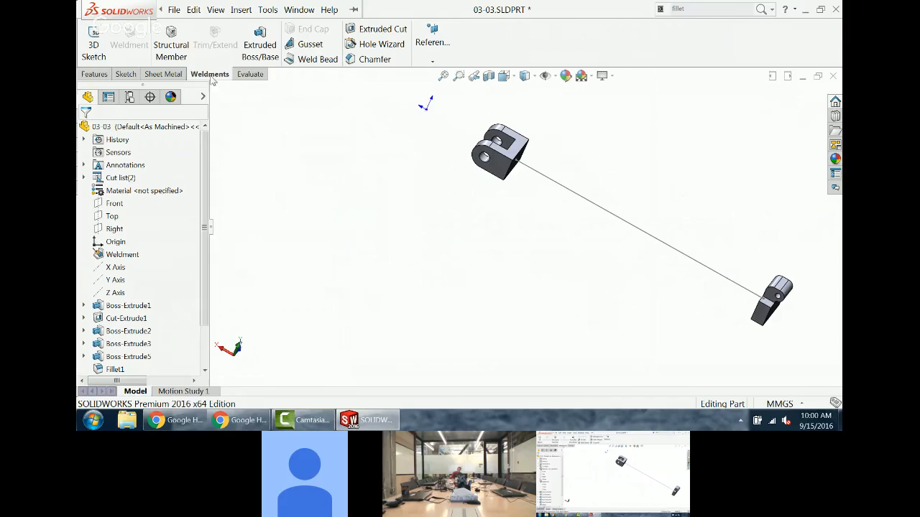
# Step: Create a new part from the Google Part MM template
pyautogui.click(174, 10)
pyautogui.click(188, 27)
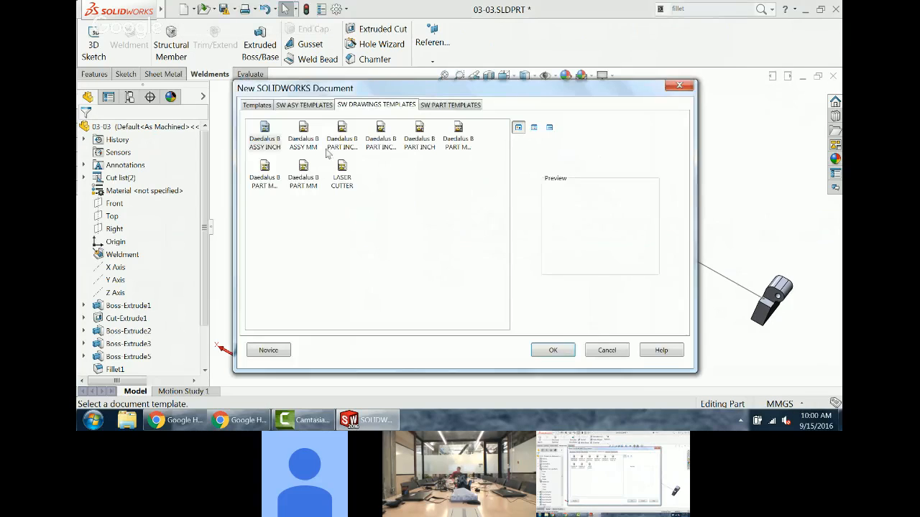
pyautogui.click(442, 108)
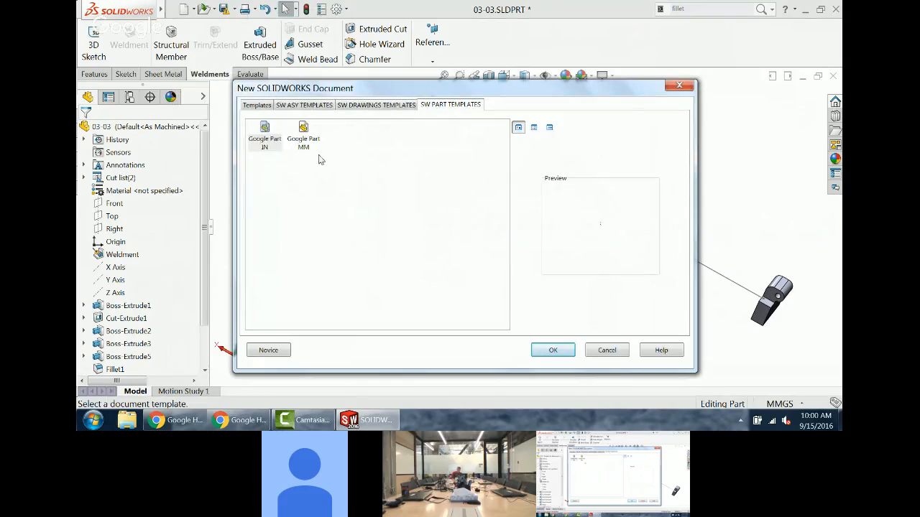
pyautogui.doubleClick(302, 139)
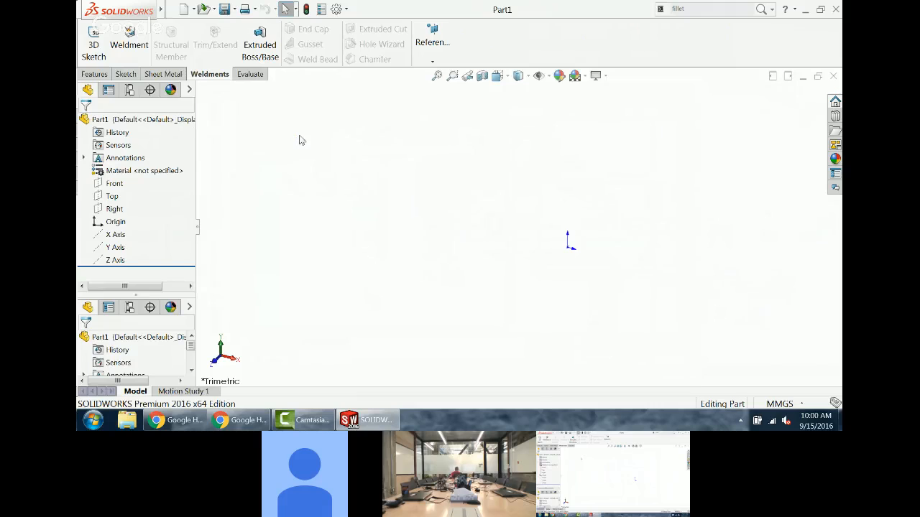
# Step: Sketch a circle about 60 mm in diameter on the Front plane, centred on the origin
pyautogui.click(114, 184)
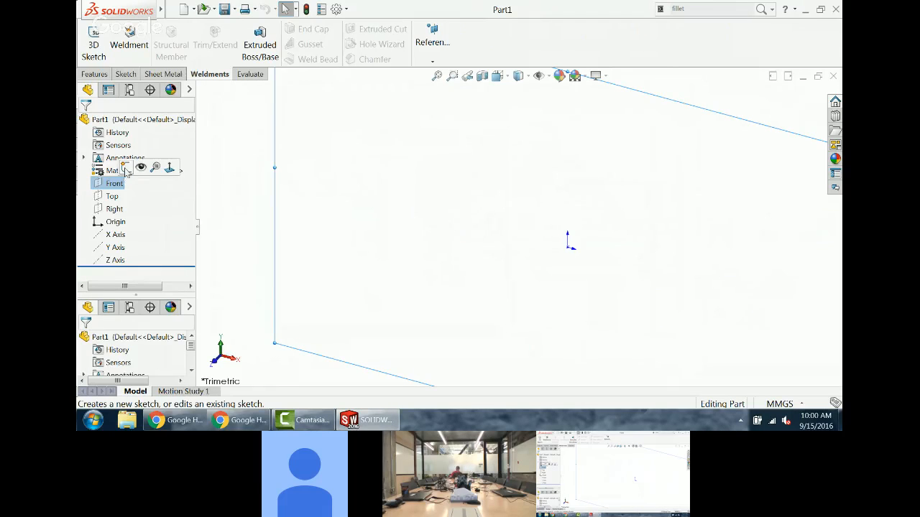
pyautogui.click(125, 168)
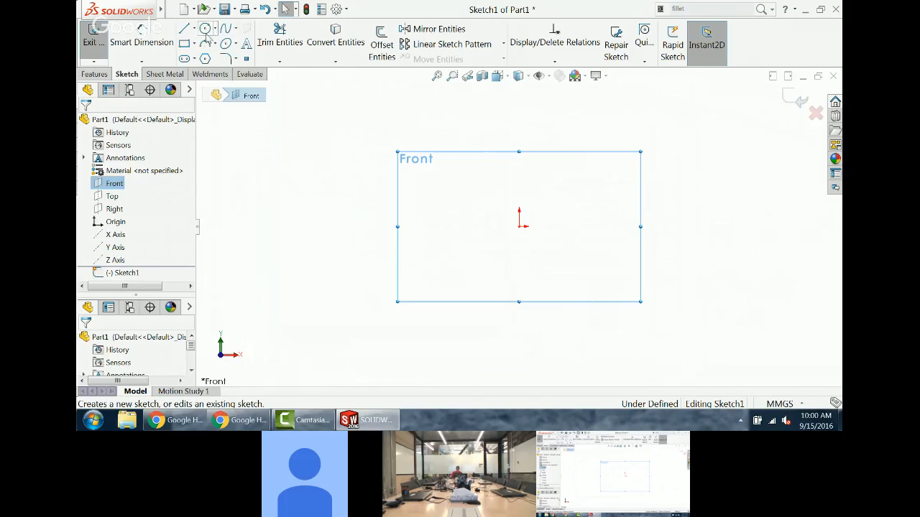
pyautogui.click(205, 30)
pyautogui.click(519, 225)
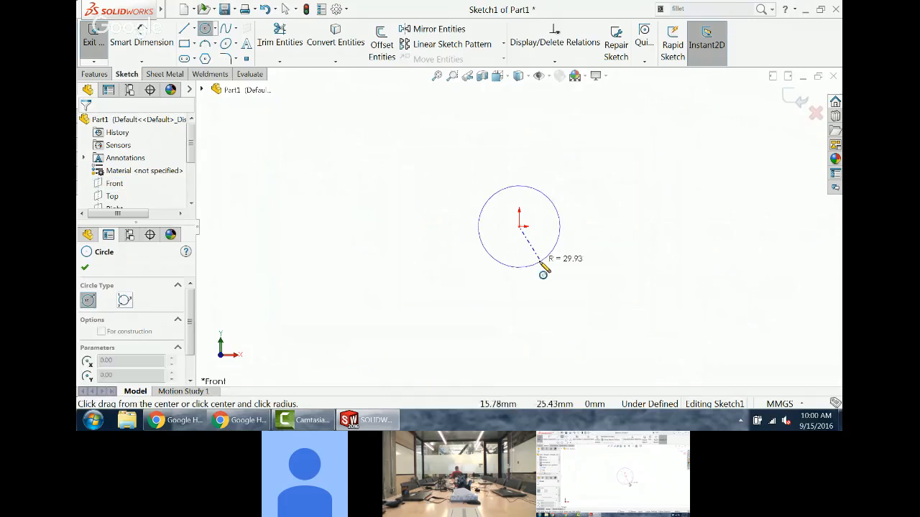
pyautogui.click(540, 263)
pyautogui.press('Escape')
# Step: Dimension the circle's diameter and set it to 25 mm
pyautogui.moveTo(614, 201); pyautogui.dragTo(615, 167, button='right')
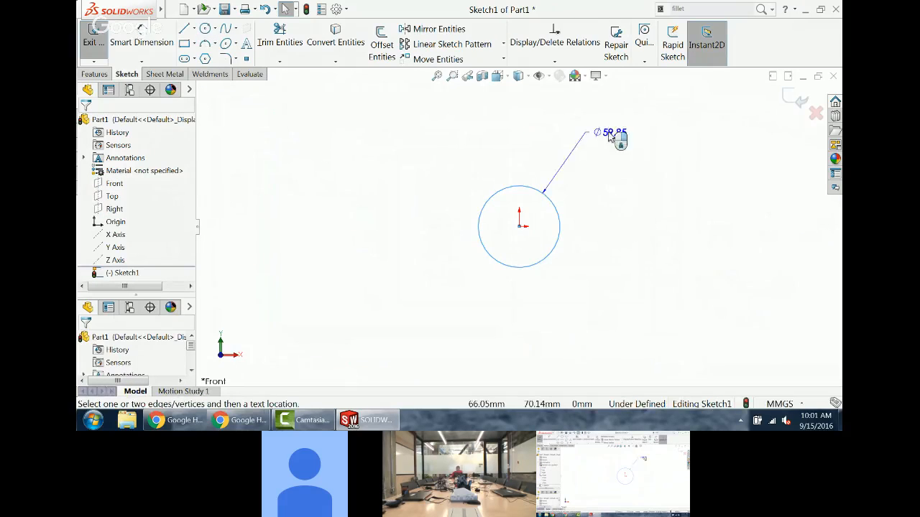
pyautogui.click(595, 161)
pyautogui.write('2')
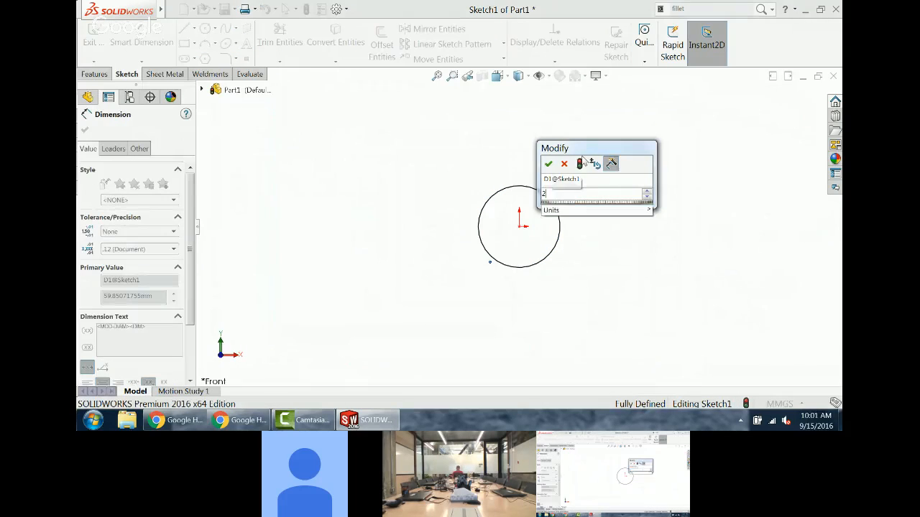
pyautogui.write('5')
pyautogui.press('Return')
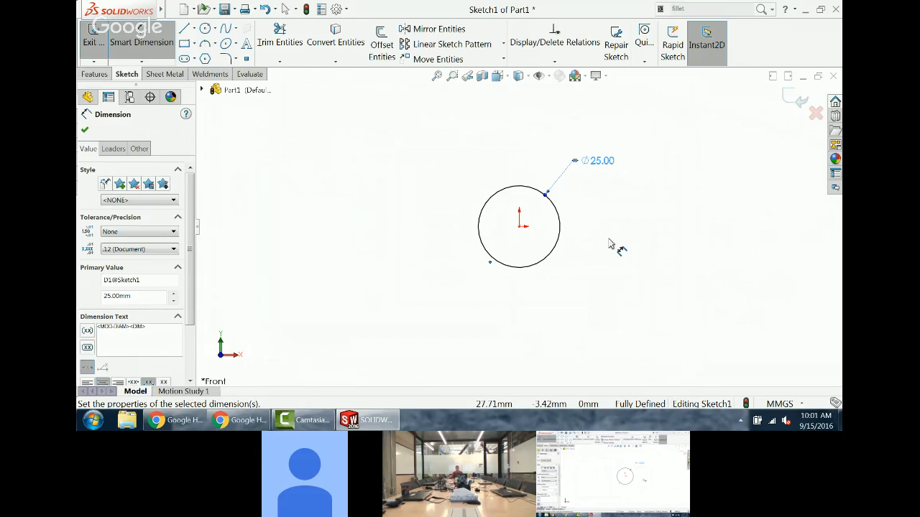
pyautogui.press('Escape')
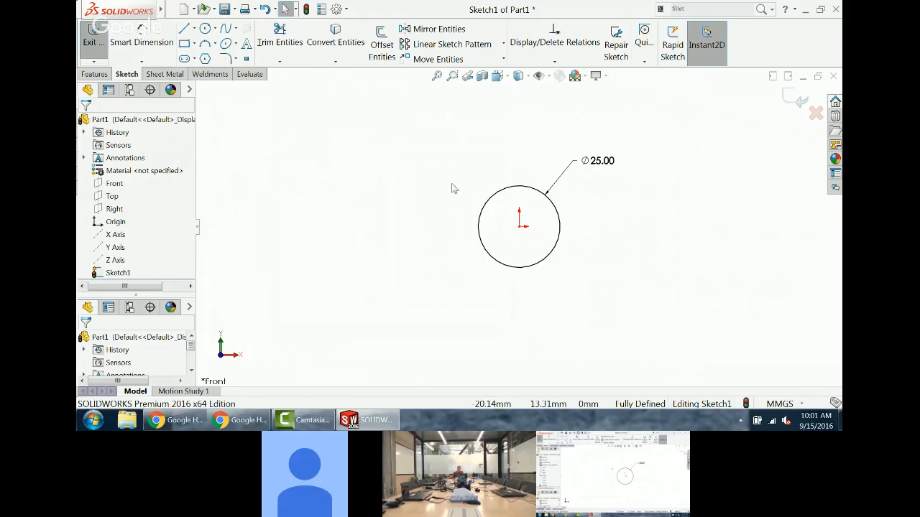
# Step: Place sketch points on the circle's four quadrants
pyautogui.click(246, 59)
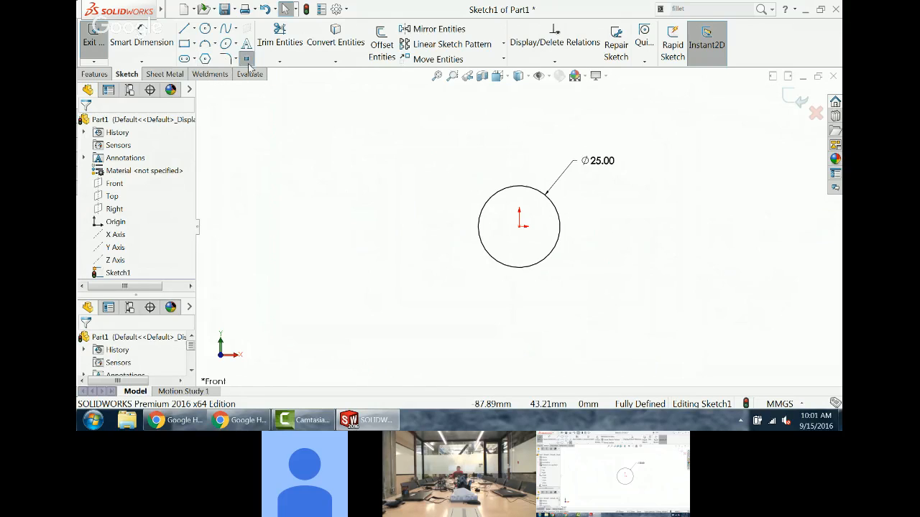
pyautogui.click(519, 186)
pyautogui.click(559, 227)
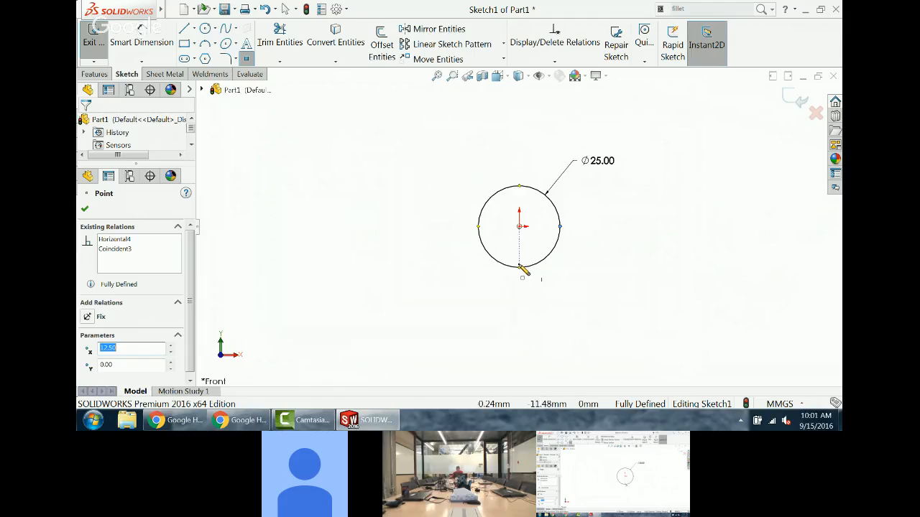
pyautogui.click(519, 267)
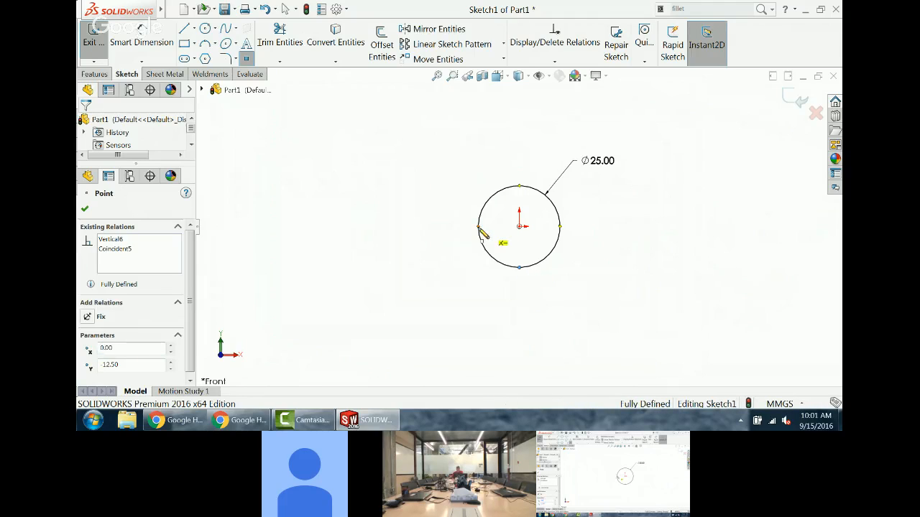
pyautogui.click(479, 227)
pyautogui.press('Escape')
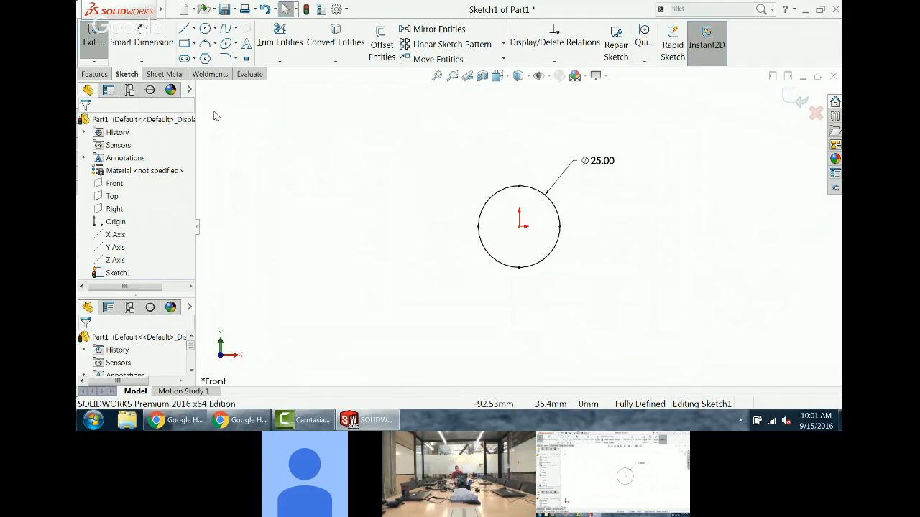
# Step: Sketch a corner rectangle enclosing the circle, and dismiss the help window
pyautogui.click(185, 43)
pyautogui.click(453, 164)
pyautogui.click(584, 281)
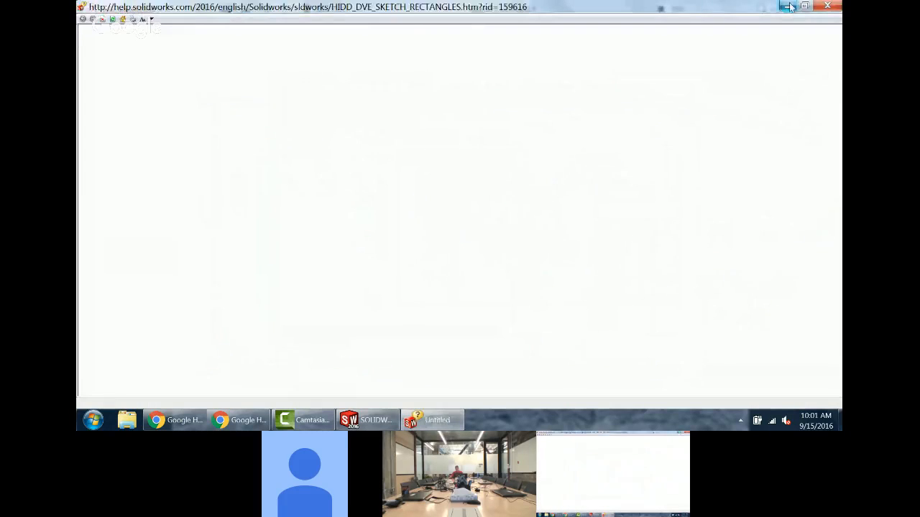
pyautogui.click(788, 6)
pyautogui.press('Escape')
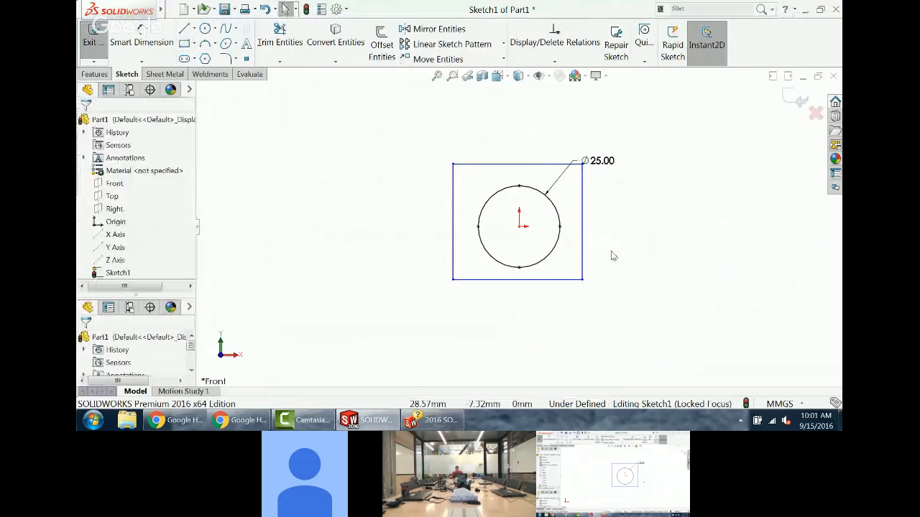
# Step: Make all four sides of the rectangle tangent to the circle
pyautogui.keyDown('ctrl'); pyautogui.click(553, 220); pyautogui.keyUp('ctrl')
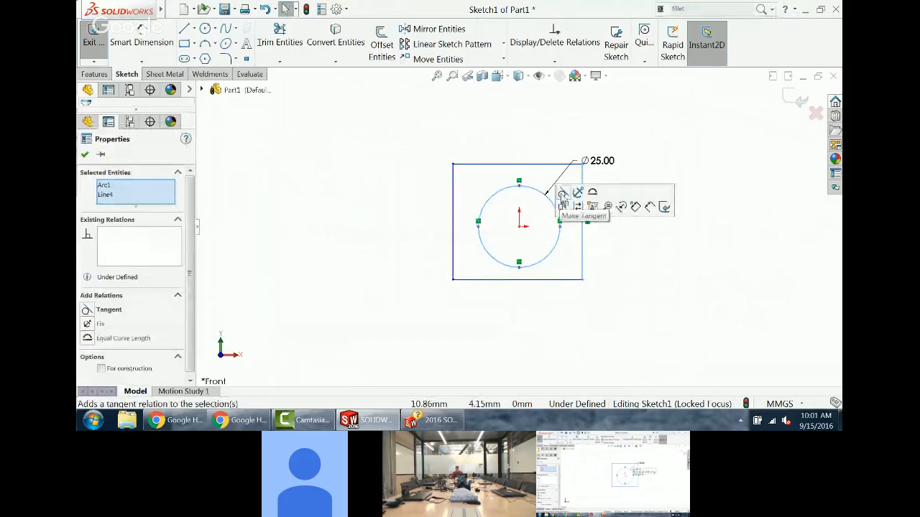
pyautogui.click(563, 193)
pyautogui.click(561, 302)
pyautogui.click(537, 260)
pyautogui.keyDown('ctrl'); pyautogui.click(533, 280); pyautogui.keyUp('ctrl')
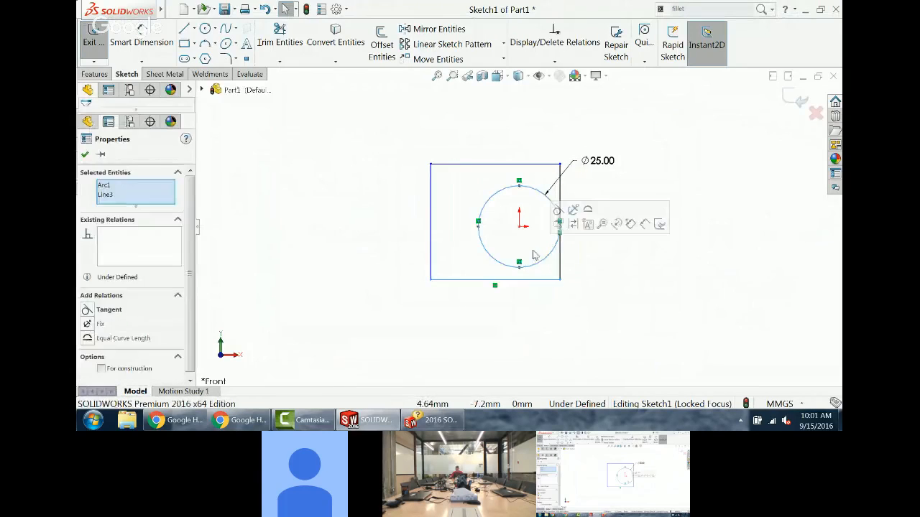
pyautogui.click(576, 216)
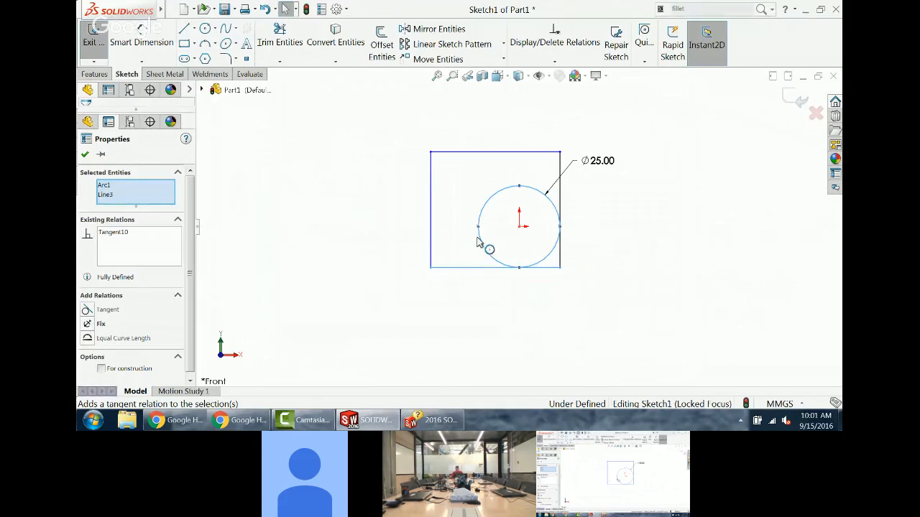
pyautogui.moveTo(498, 211); pyautogui.dragTo(431, 136)
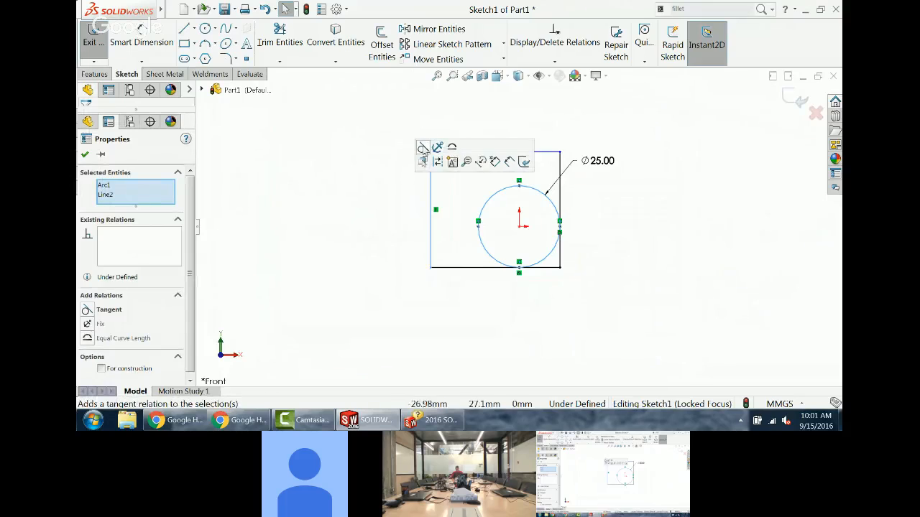
pyautogui.click(423, 147)
pyautogui.moveTo(509, 210); pyautogui.dragTo(494, 144)
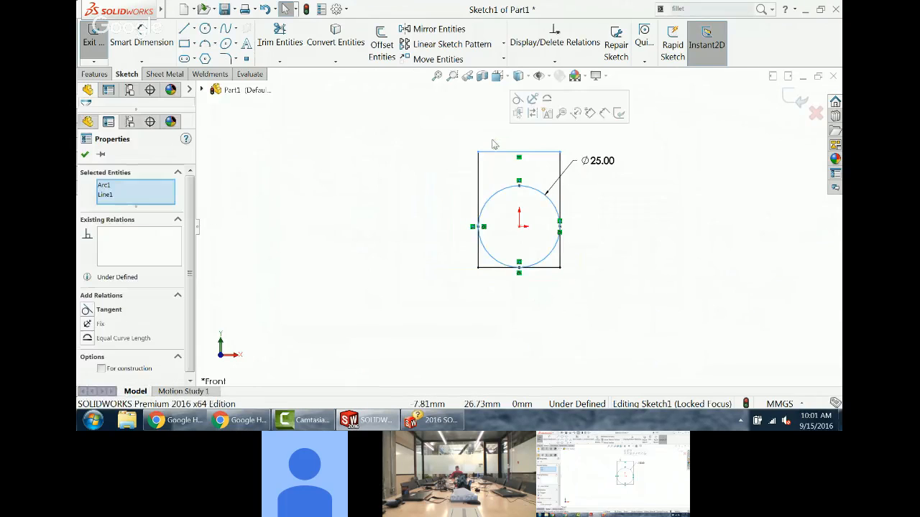
pyautogui.click(516, 100)
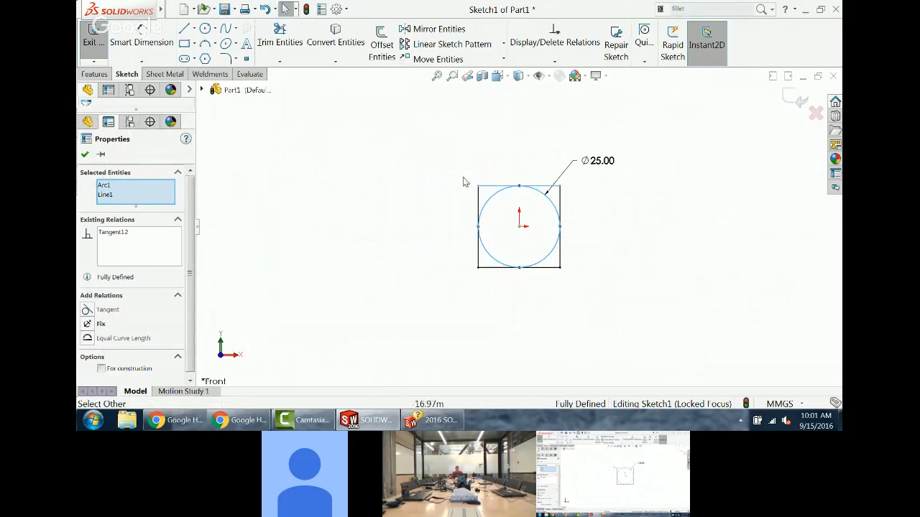
pyautogui.click(464, 180)
# Step: Select the chain of four lines around the circle and convert them to construction geometry
pyautogui.rightClick(496, 190)
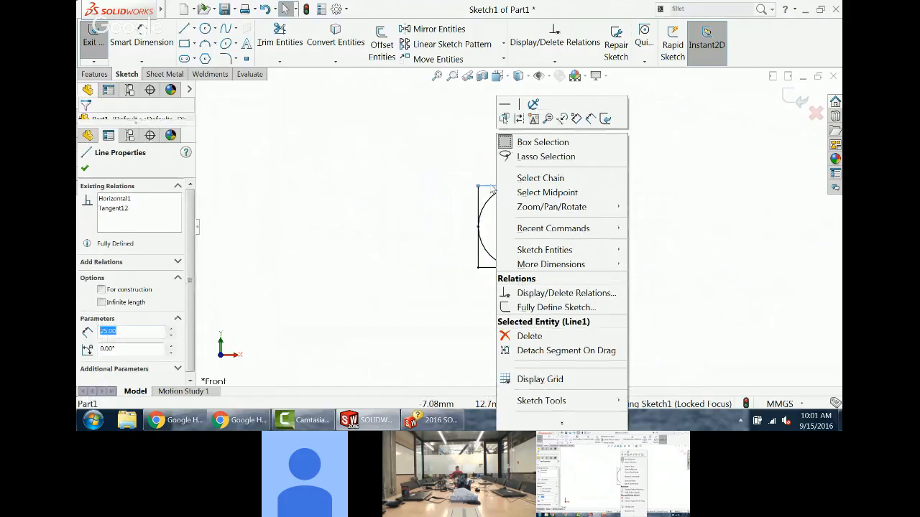
pyautogui.click(540, 178)
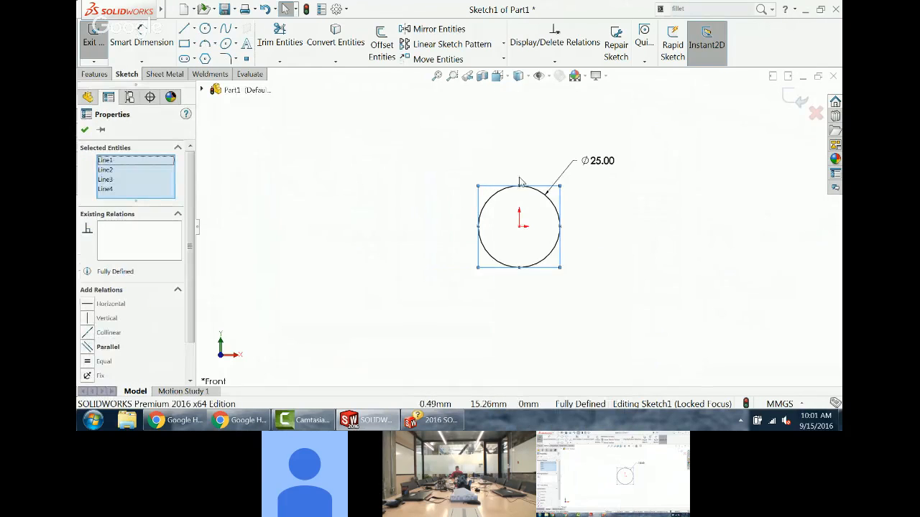
pyautogui.scroll(-2, 191, 228)
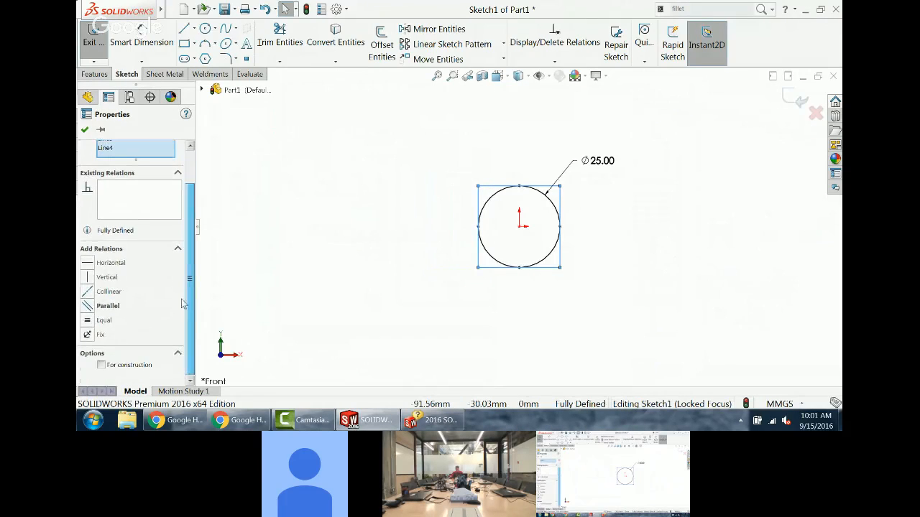
pyautogui.click(119, 367)
pyautogui.click(84, 130)
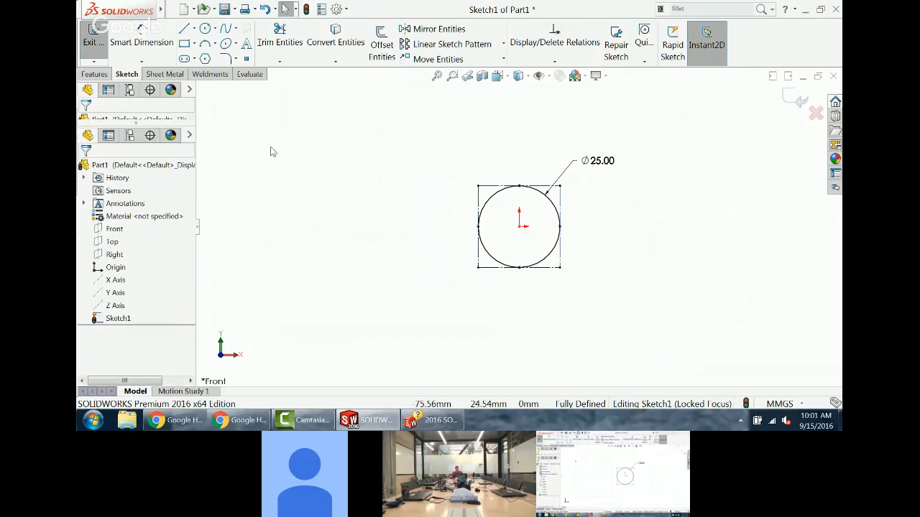
# Step: Examine the construction square's two upper corner points and exit the profile sketch
pyautogui.scroll(-4, 503, 202)
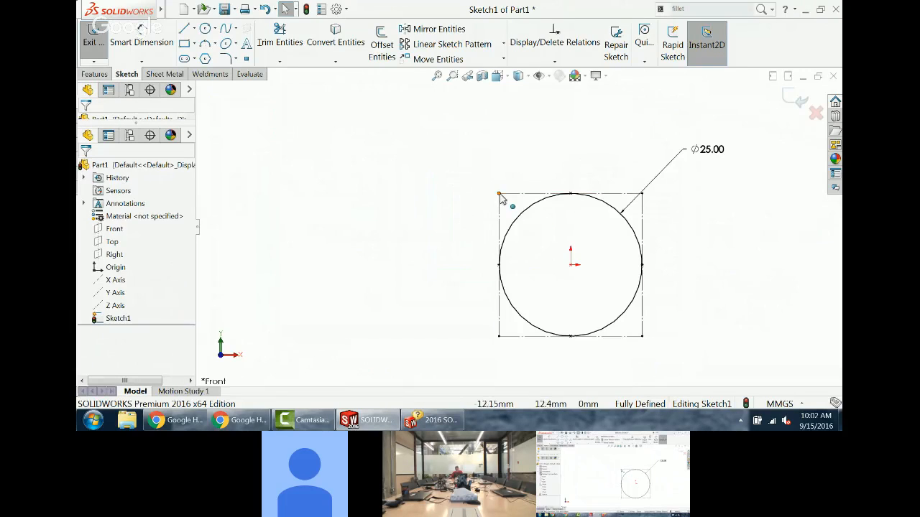
pyautogui.click(500, 195)
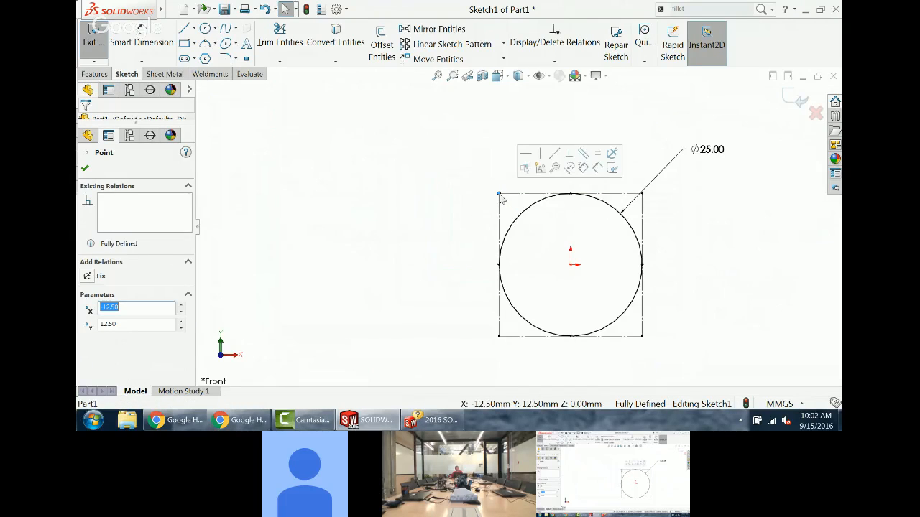
pyautogui.click(642, 195)
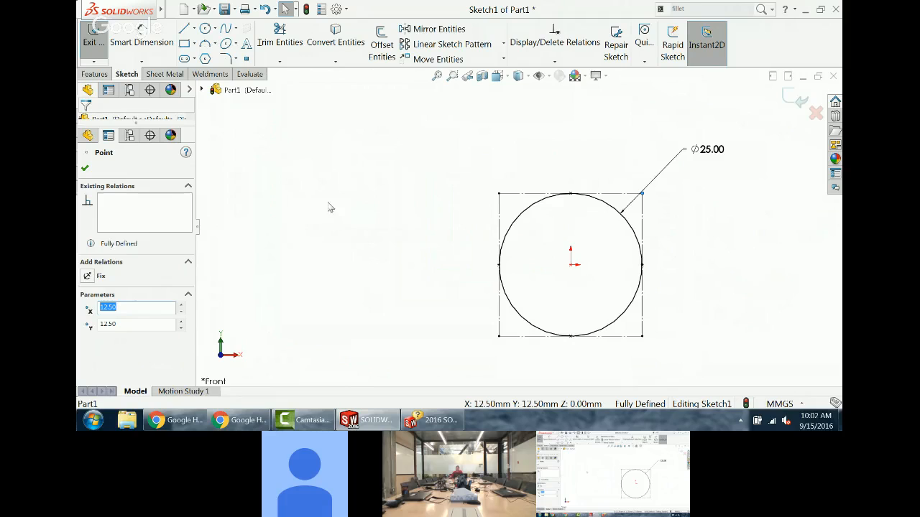
pyautogui.moveTo(328, 208)
pyautogui.mouseDown(button='middle')
pyautogui.moveTo(349, 199)
pyautogui.moveTo(390, 226)
pyautogui.moveTo(388, 235)
pyautogui.mouseUp(button='middle')
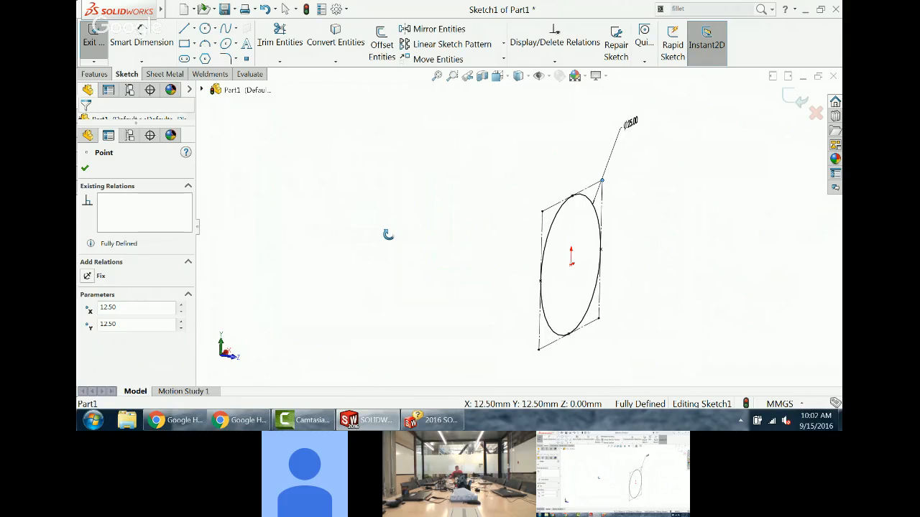
pyautogui.click(797, 101)
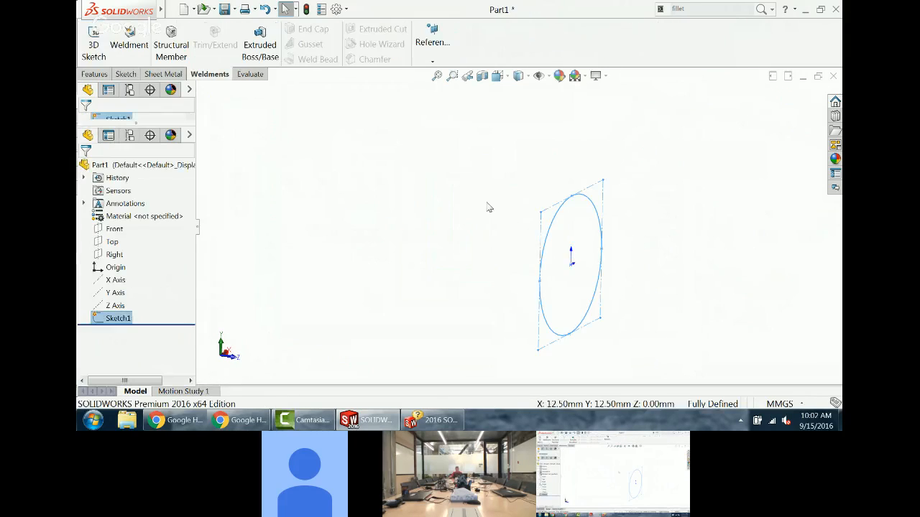
pyautogui.moveTo(442, 204); pyautogui.dragTo(427, 195, button='middle')
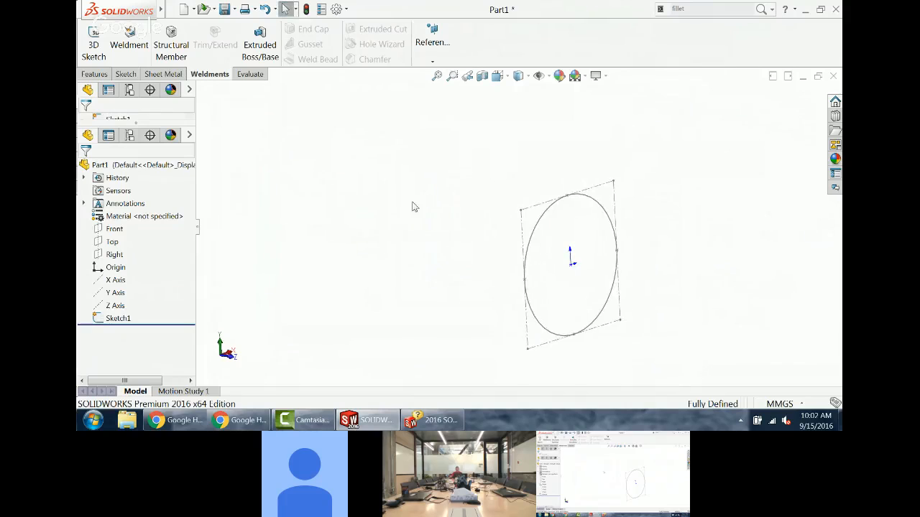
pyautogui.click(231, 354)
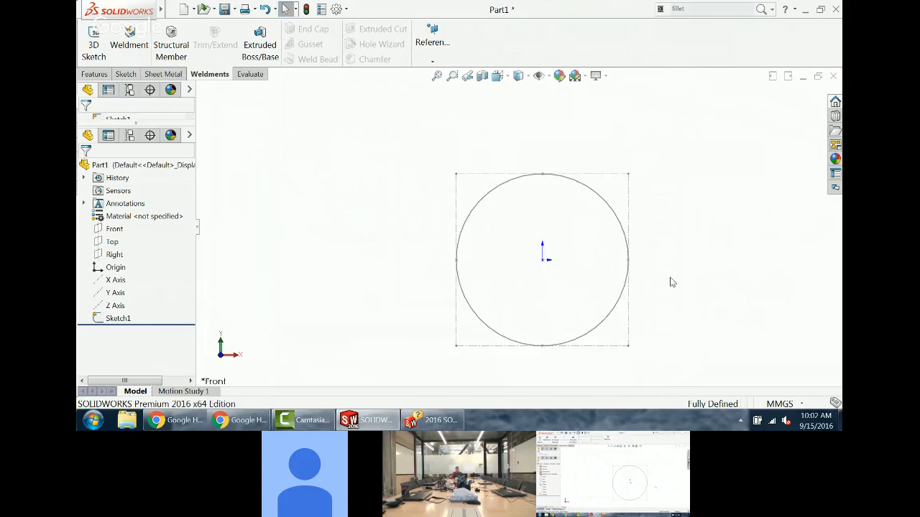
pyautogui.scroll(-2, 665, 282)
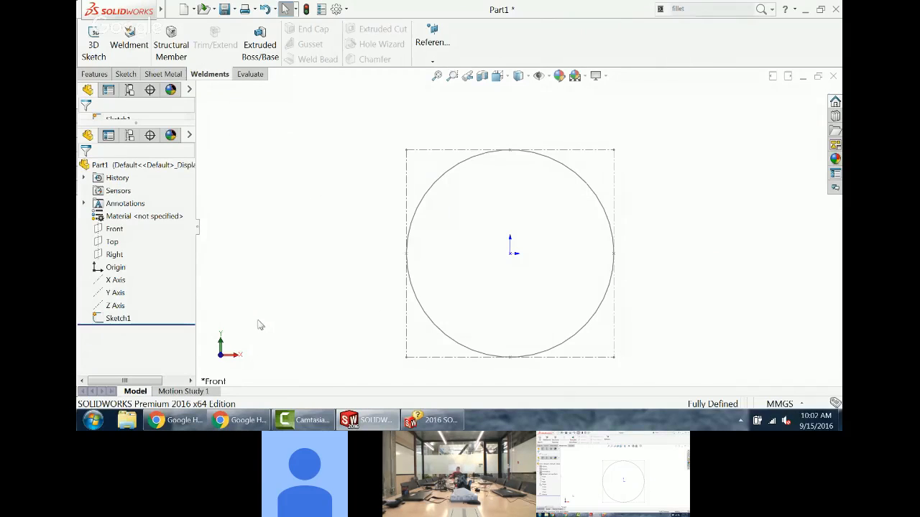
# Step: Select the profile sketch and start saving the part as a new file of type Lib Feat Part (*.sldlfp)
pyautogui.click(118, 318)
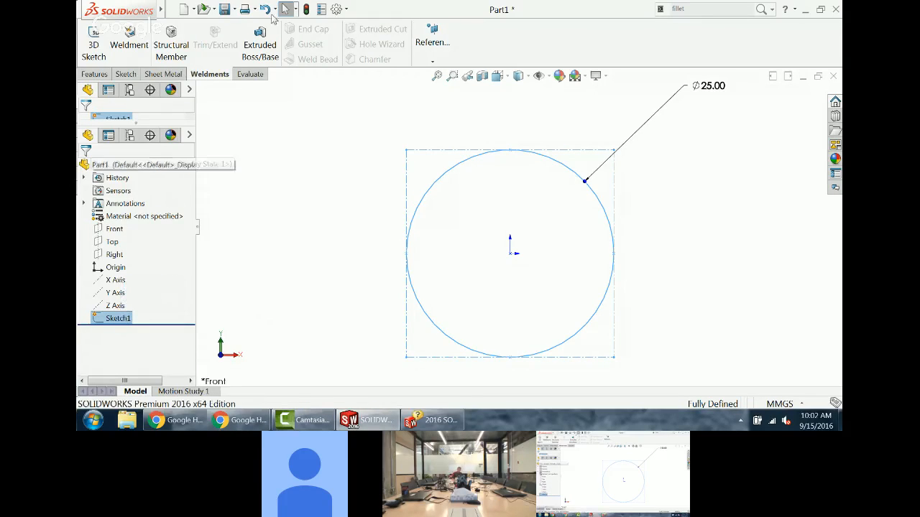
pyautogui.click(233, 10)
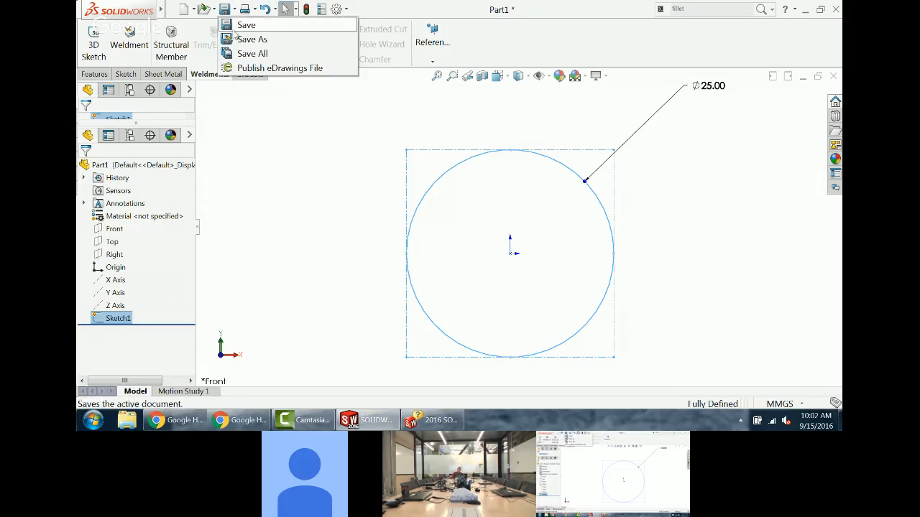
pyautogui.click(244, 39)
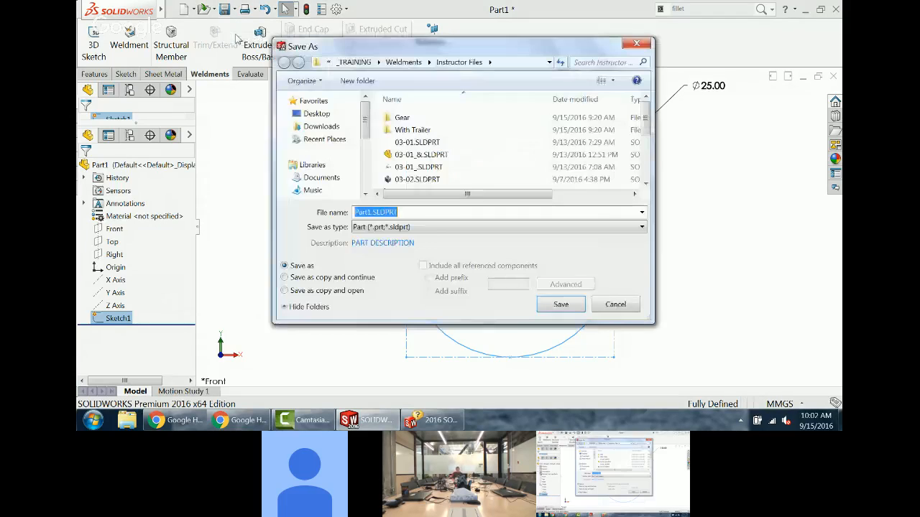
pyautogui.click(399, 227)
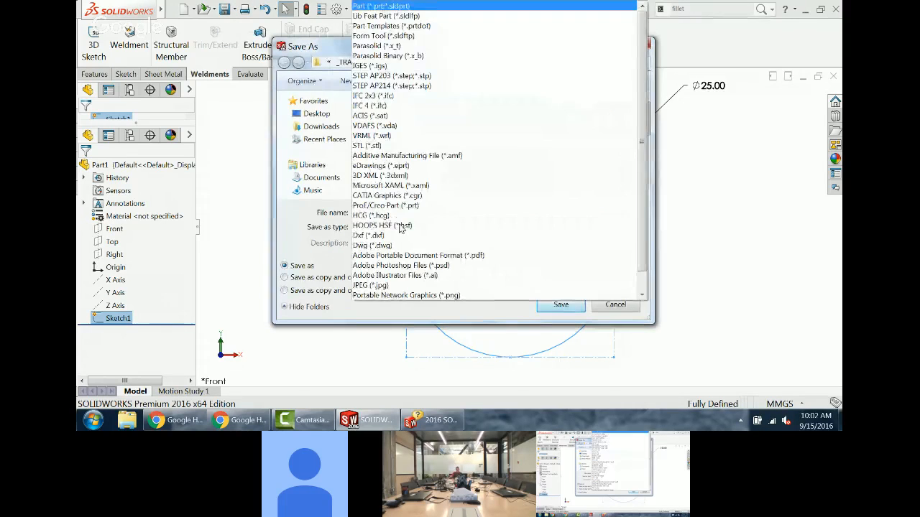
pyautogui.click(394, 16)
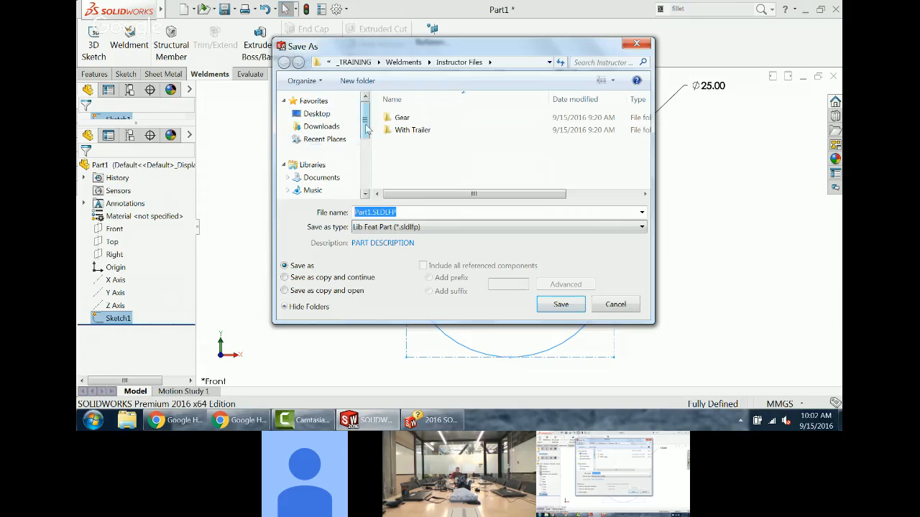
# Step: Save the profile as 25D in C:\_WeldmentProfiles\Custom\Shafts, accept the simplified library feature part, and close the file
pyautogui.scroll(-3, 337, 144)
pyautogui.click(325, 161)
pyautogui.doubleClick(416, 131)
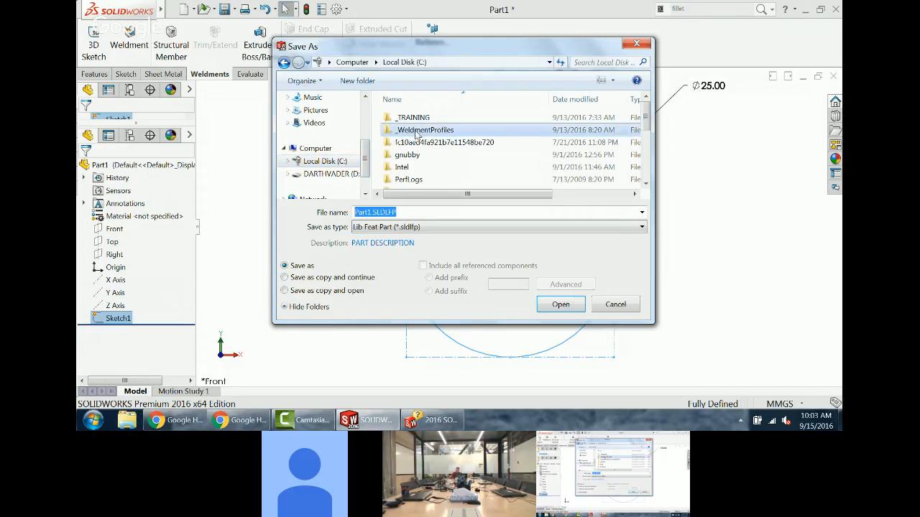
pyautogui.doubleClick(412, 118)
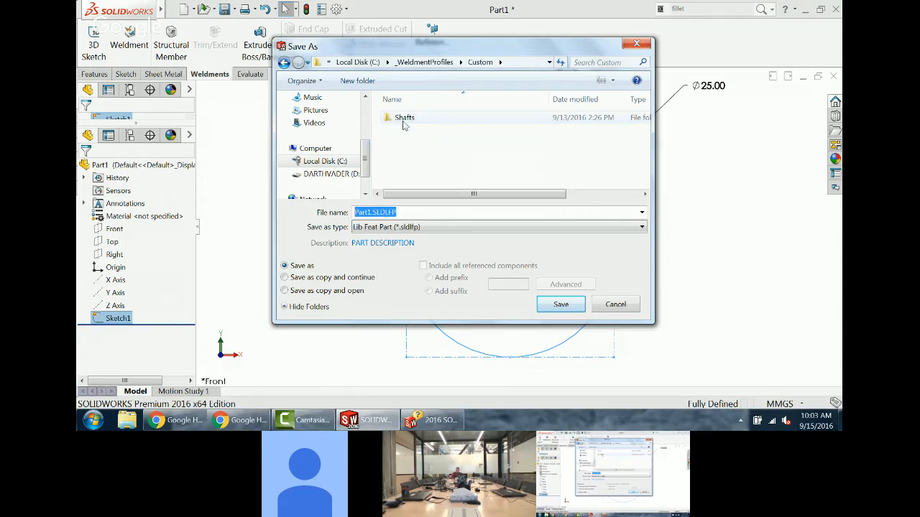
pyautogui.doubleClick(405, 123)
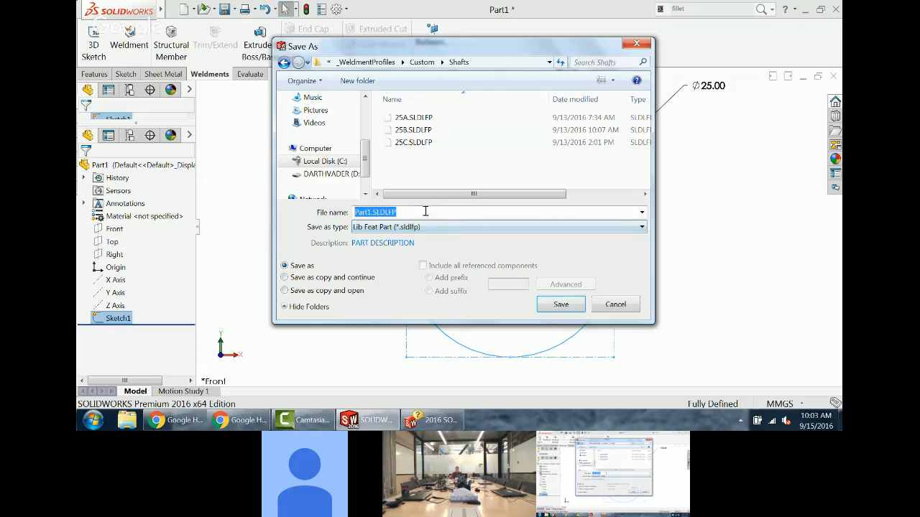
pyautogui.write('25')
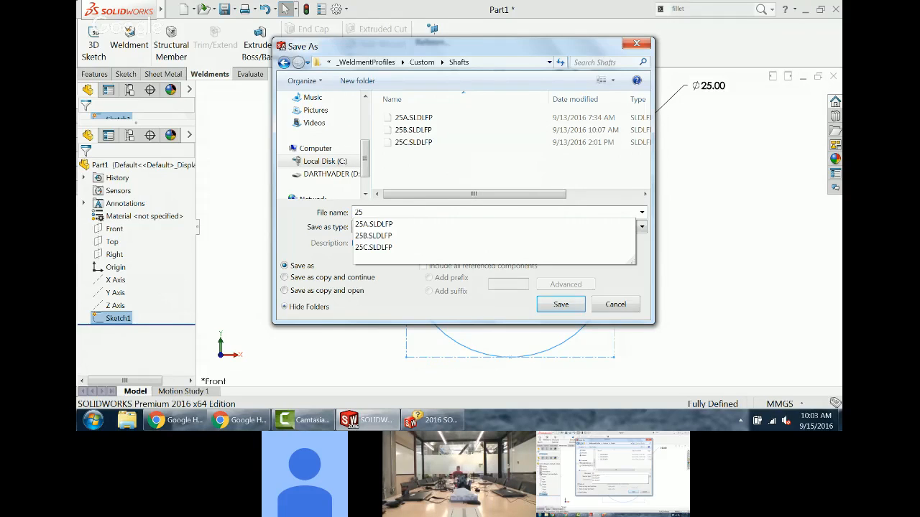
pyautogui.write('D')
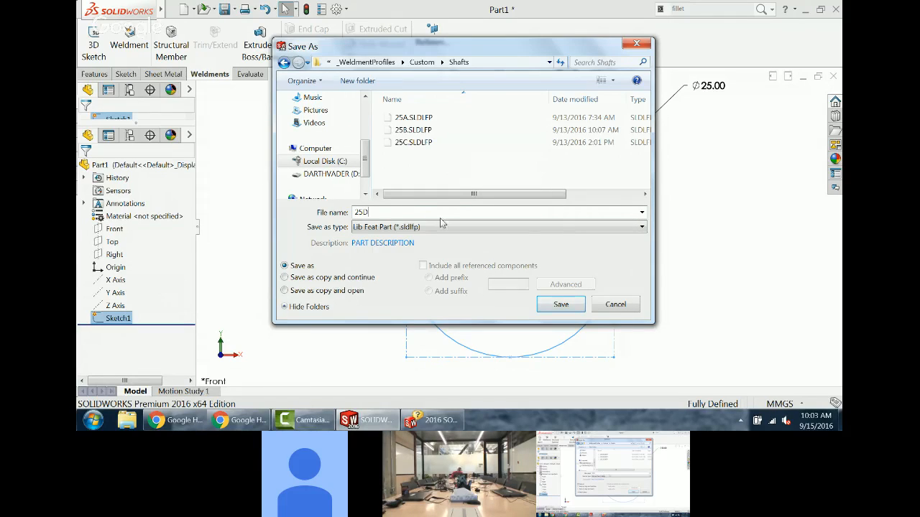
pyautogui.click(561, 305)
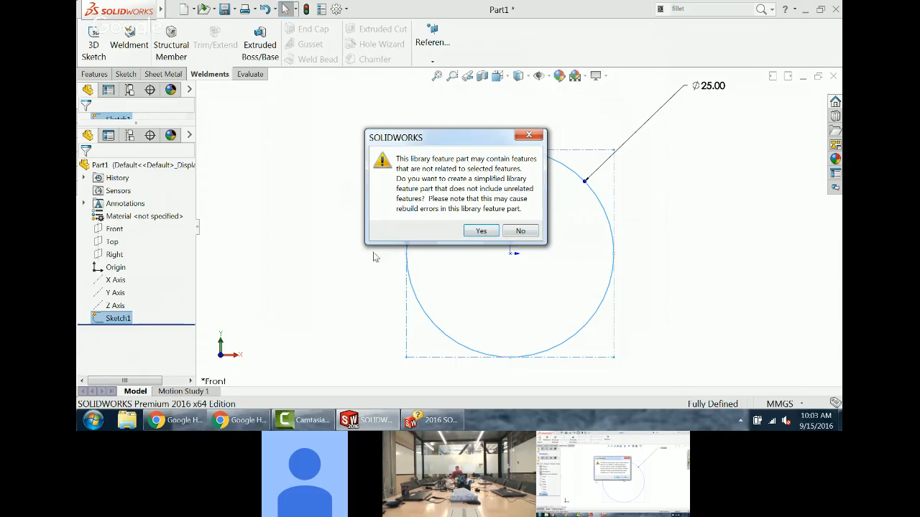
pyautogui.click(481, 230)
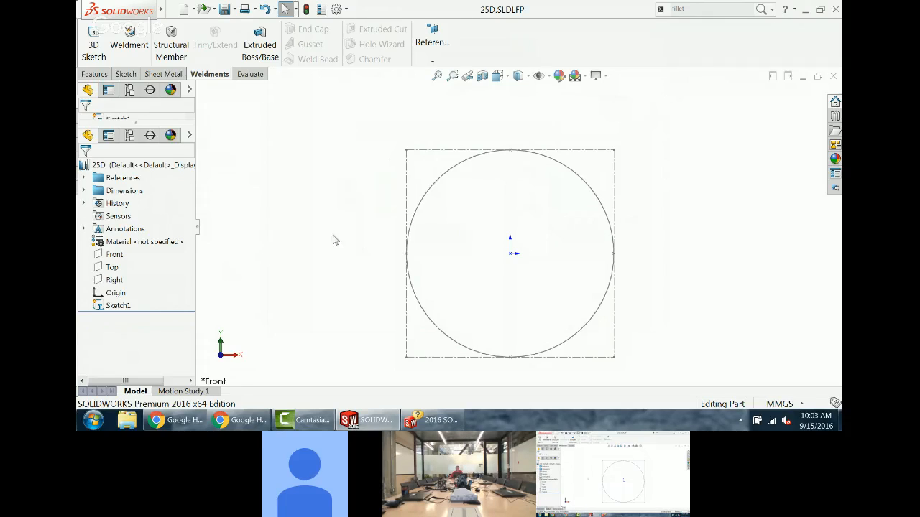
pyautogui.click(832, 76)
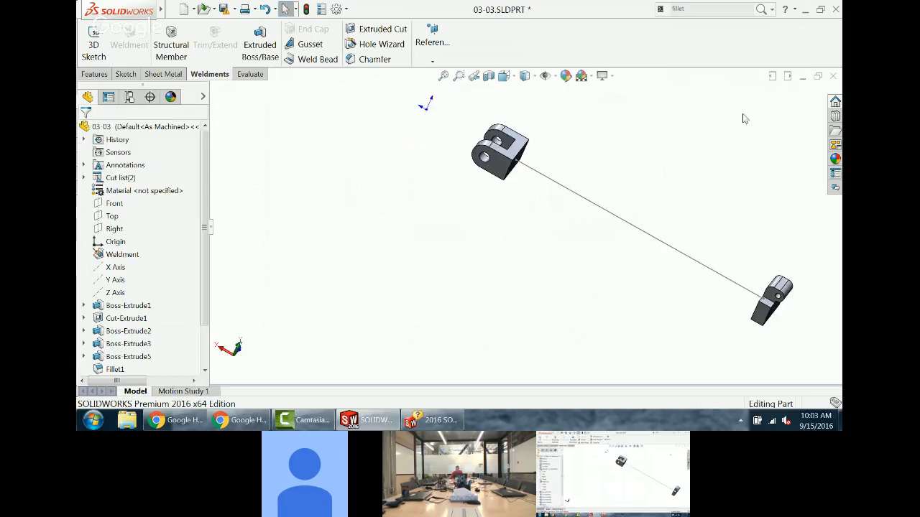
# Step: In the system options for file locations of part 03-03, show the folders for Weldment Profiles
pyautogui.moveTo(405, 211); pyautogui.dragTo(382, 174, button='middle')
pyautogui.scroll(-1, 645, 186)
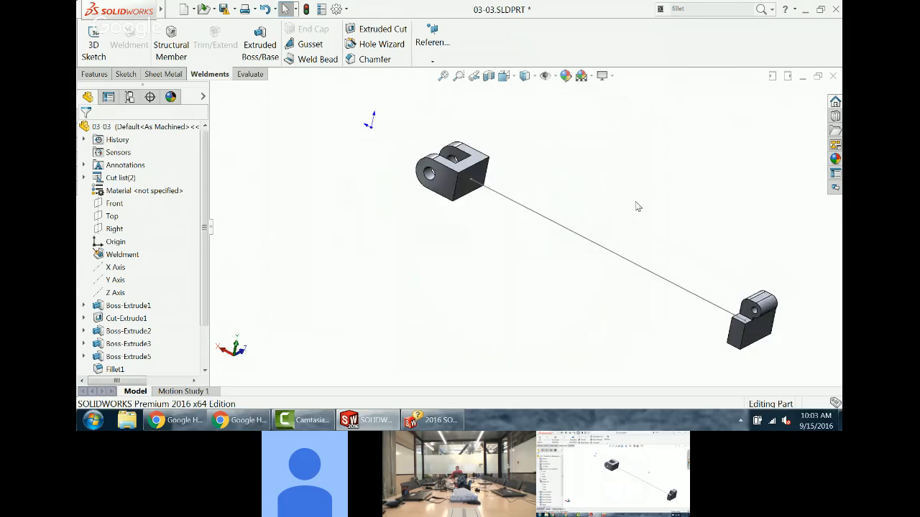
pyautogui.click(335, 10)
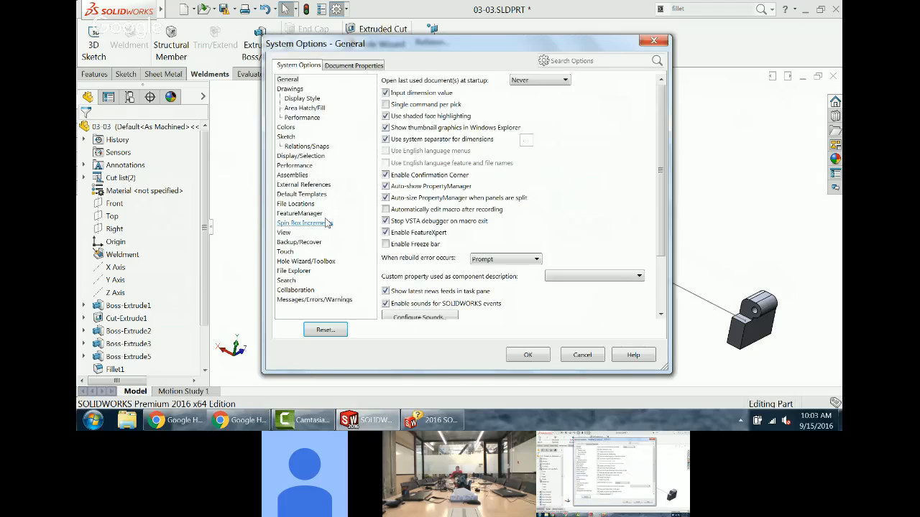
pyautogui.click(295, 204)
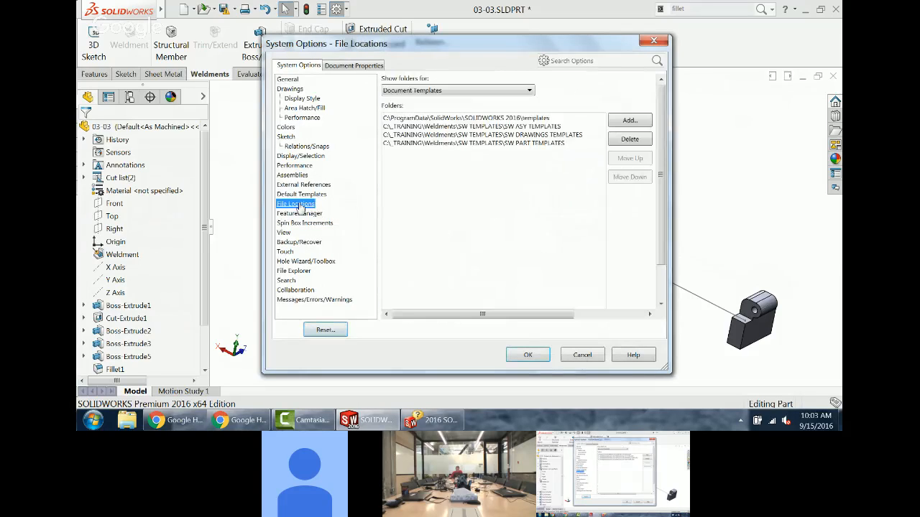
pyautogui.click(443, 91)
pyautogui.scroll(-3, 446, 294)
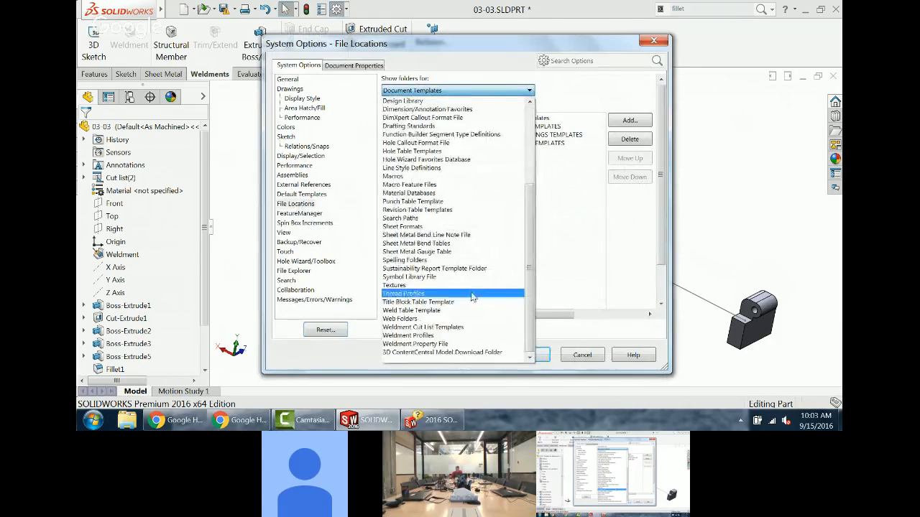
pyautogui.click(449, 336)
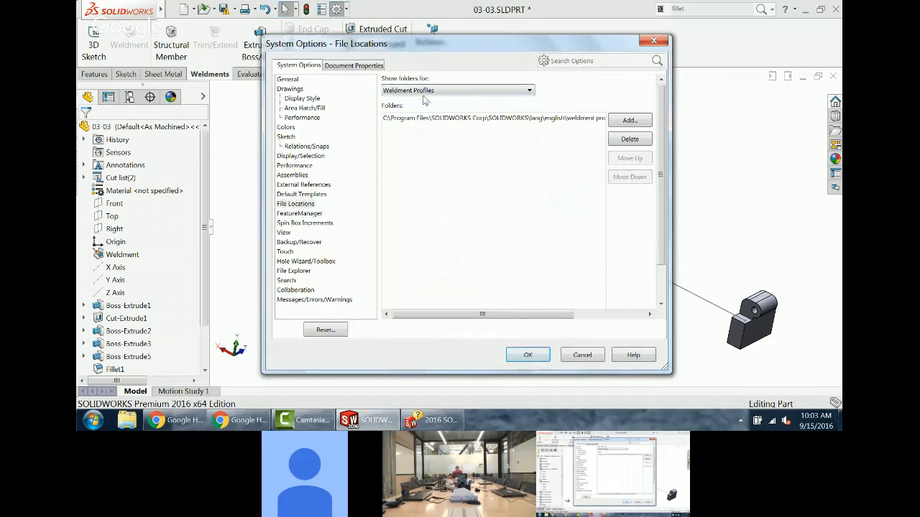
# Step: Add the C:\_WeldmentProfiles folder to the weldment profile locations, and apply the options with the search path change accepted
pyautogui.click(628, 121)
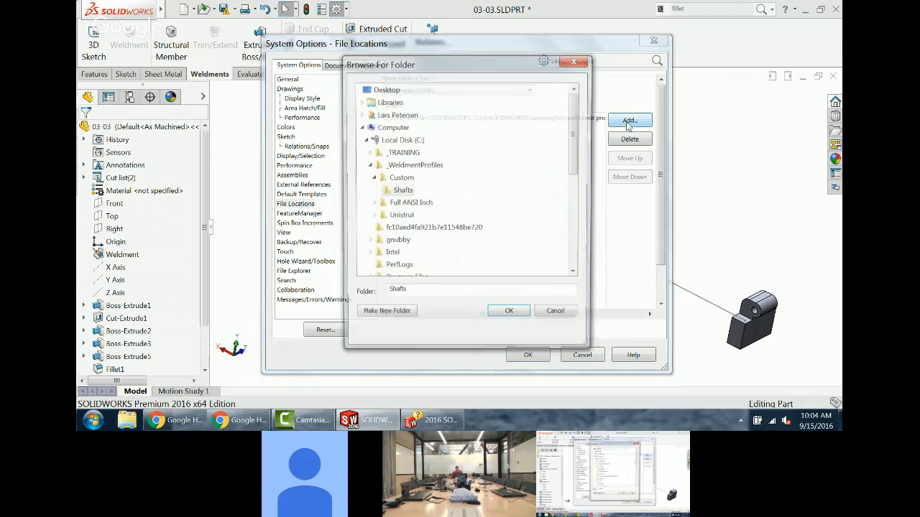
pyautogui.click(375, 166)
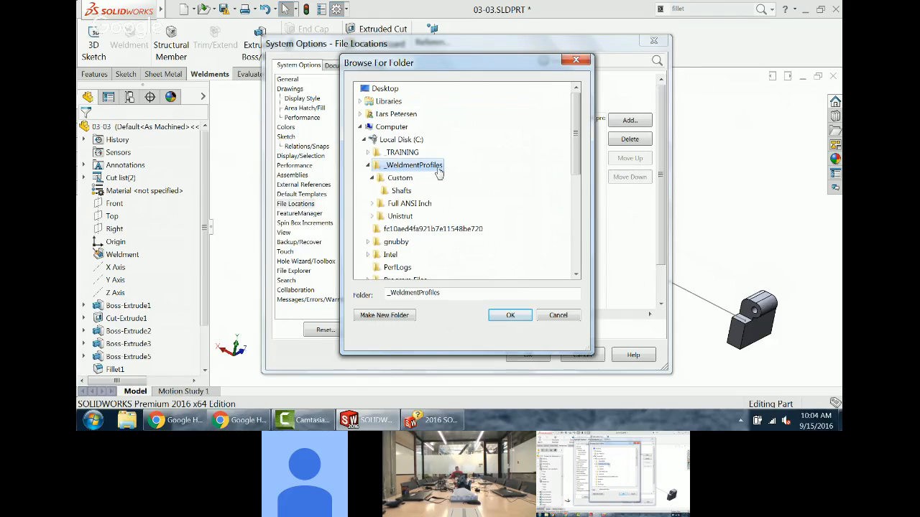
pyautogui.click(372, 177)
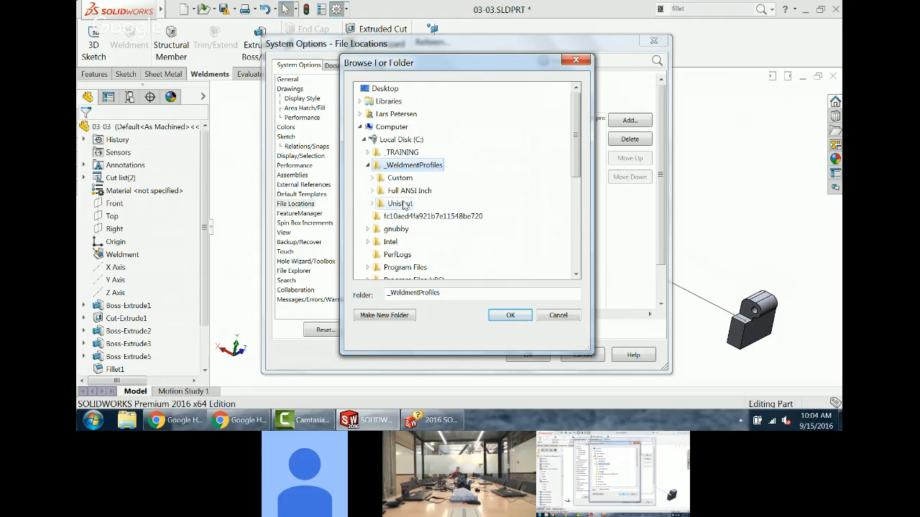
pyautogui.click(372, 178)
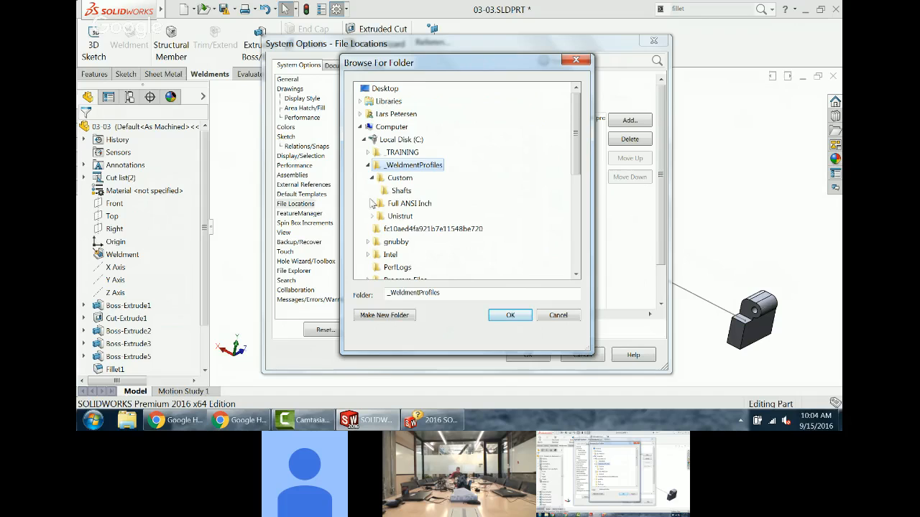
pyautogui.click(373, 203)
pyautogui.click(372, 88)
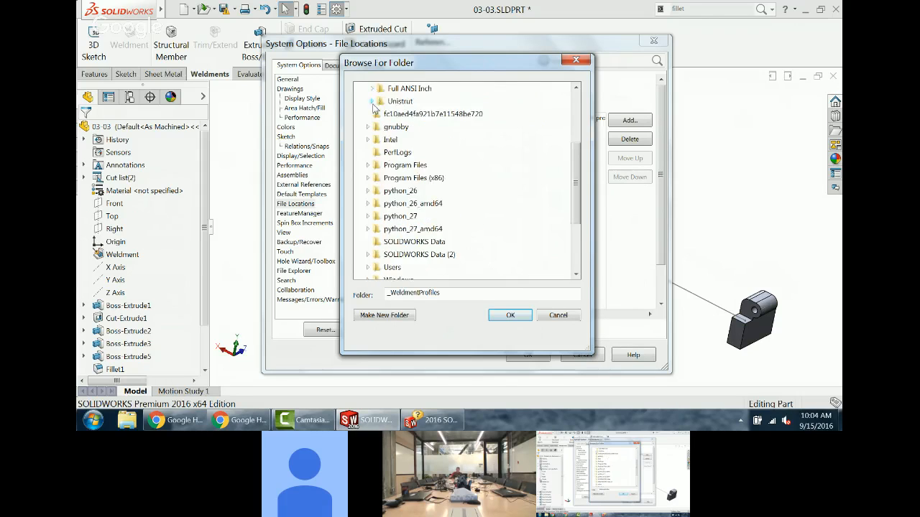
pyautogui.scroll(2, 373, 122)
pyautogui.click(372, 140)
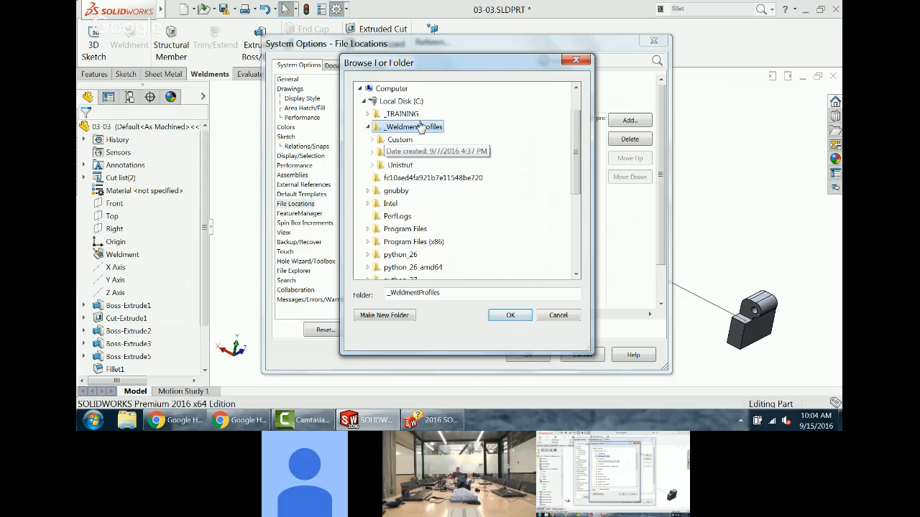
pyautogui.click(373, 140)
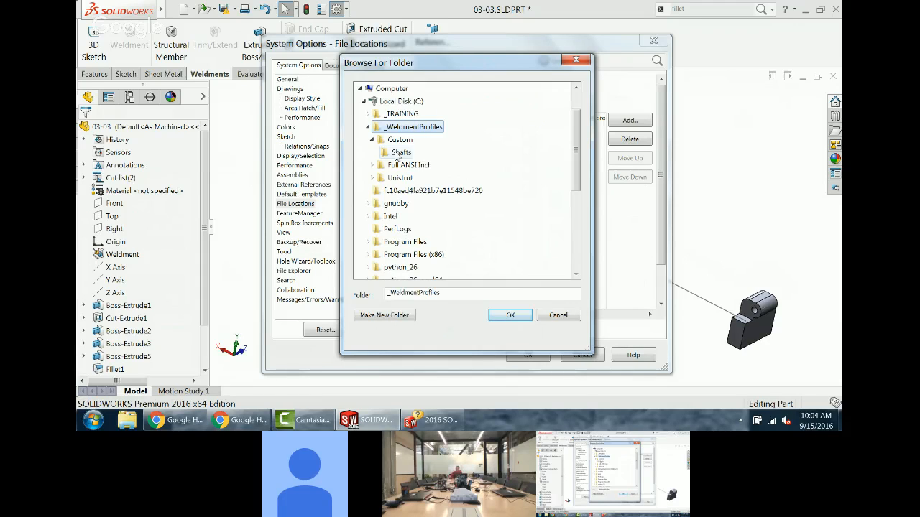
pyautogui.click(516, 318)
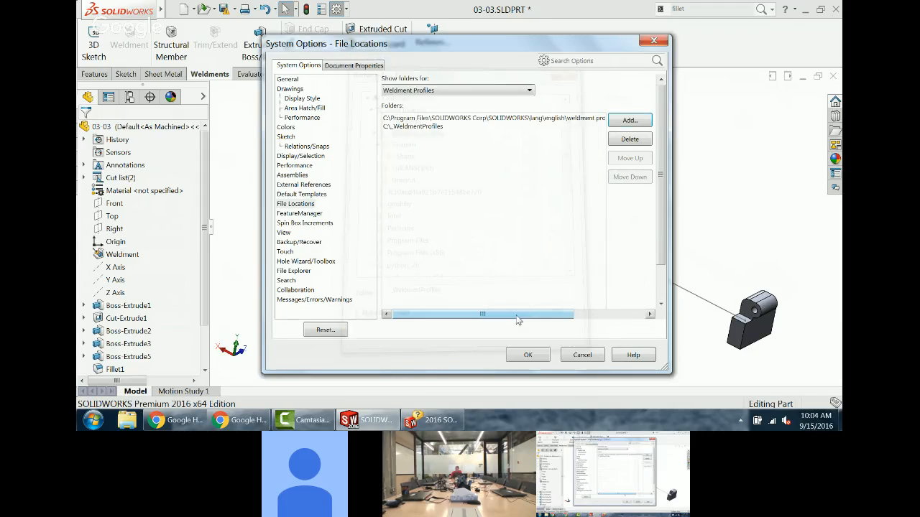
pyautogui.click(534, 361)
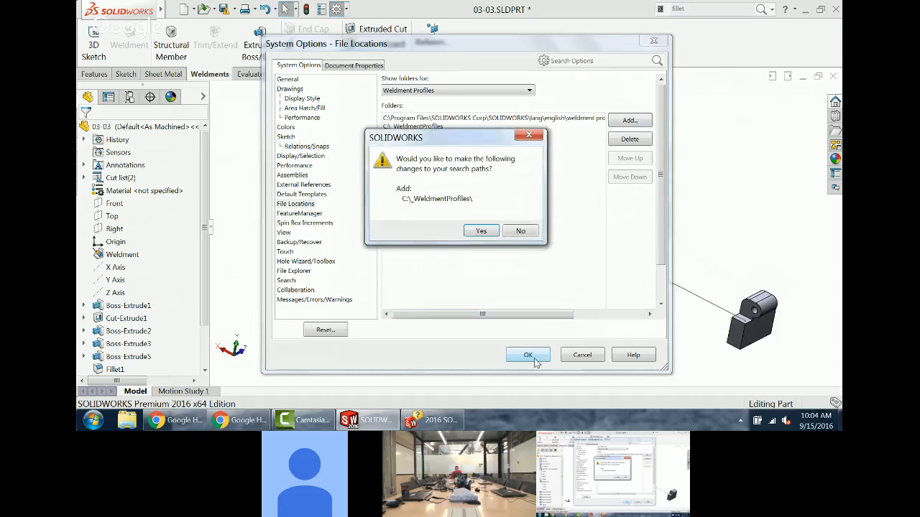
pyautogui.click(484, 230)
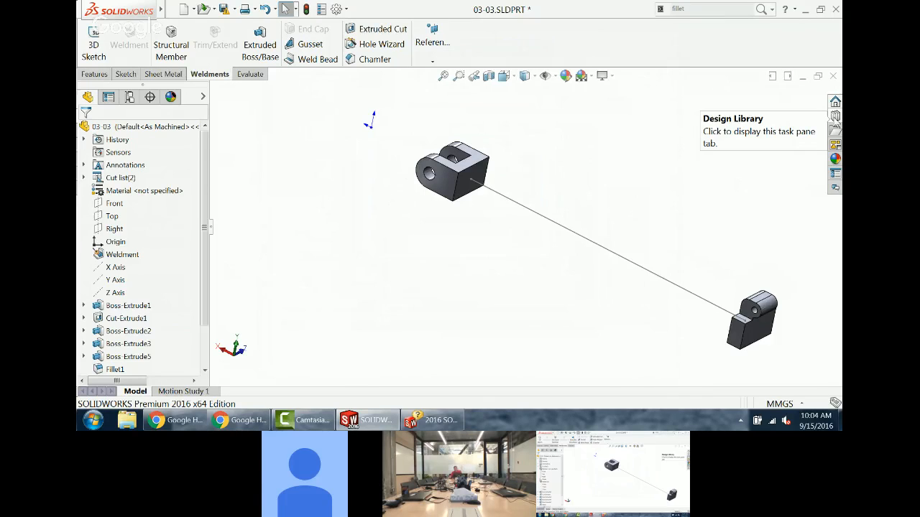
# Step: Download the ANSI Inch weldment profiles from the Design Library's SOLIDWORKS Content and move ANSI Inch.zip to an open area of the desktop
pyautogui.click(835, 117)
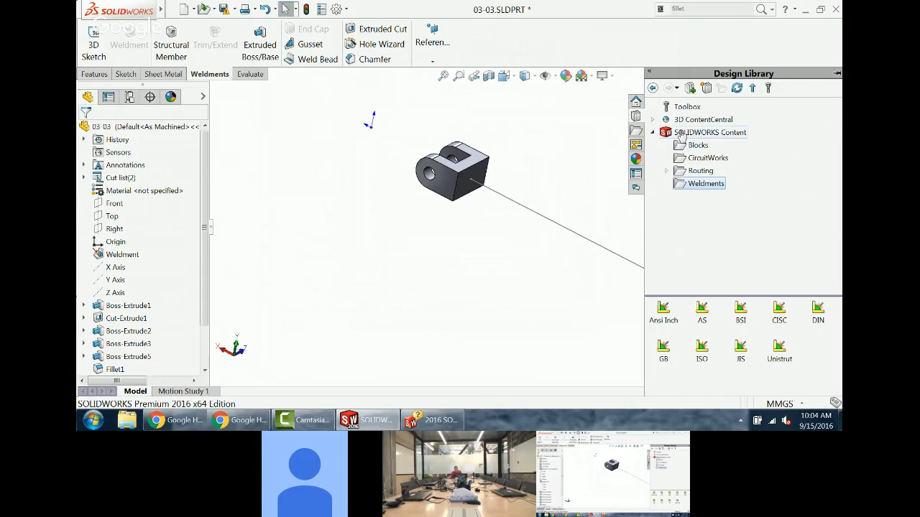
pyautogui.click(664, 315)
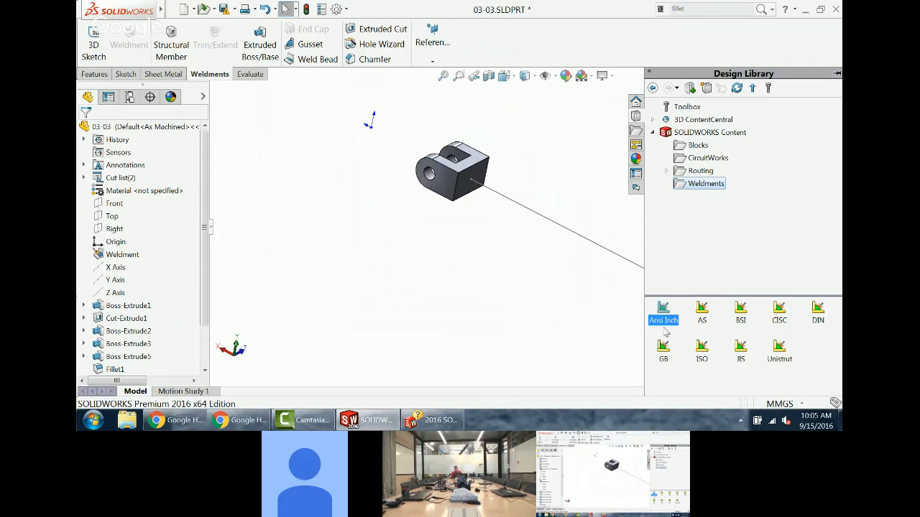
pyautogui.keyDown('ctrl'); pyautogui.click(662, 318); pyautogui.keyUp('ctrl')
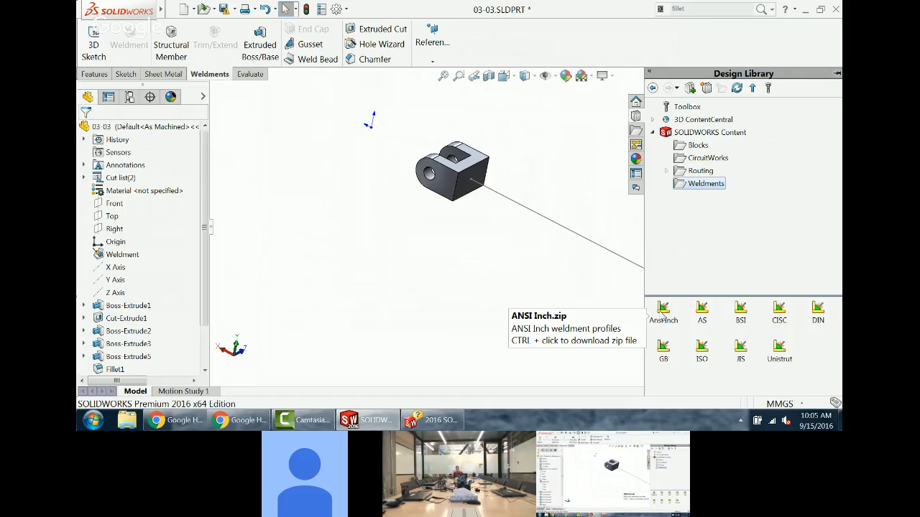
pyautogui.click(803, 11)
pyautogui.moveTo(151, 384); pyautogui.dragTo(471, 150)
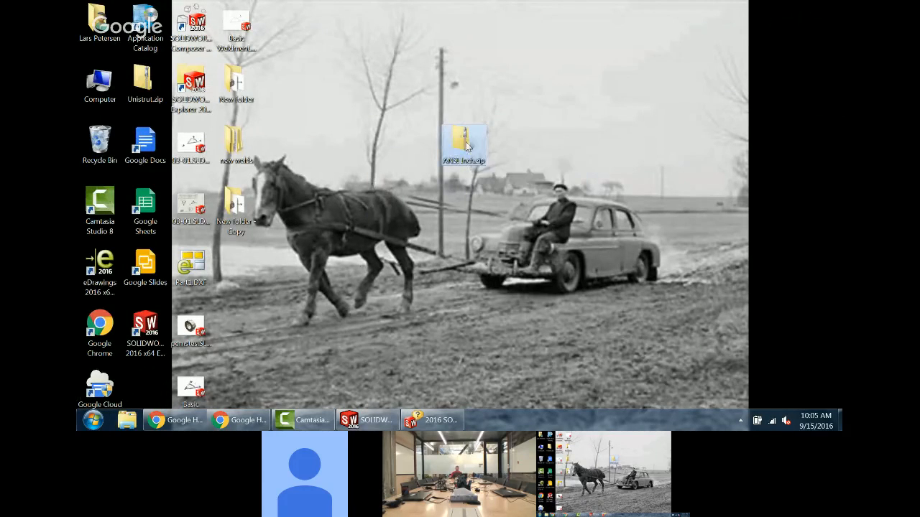
# Step: Open ANSI Inch.zip and examine the profile type folders inside its ANSI Inch folder
pyautogui.doubleClick(466, 146)
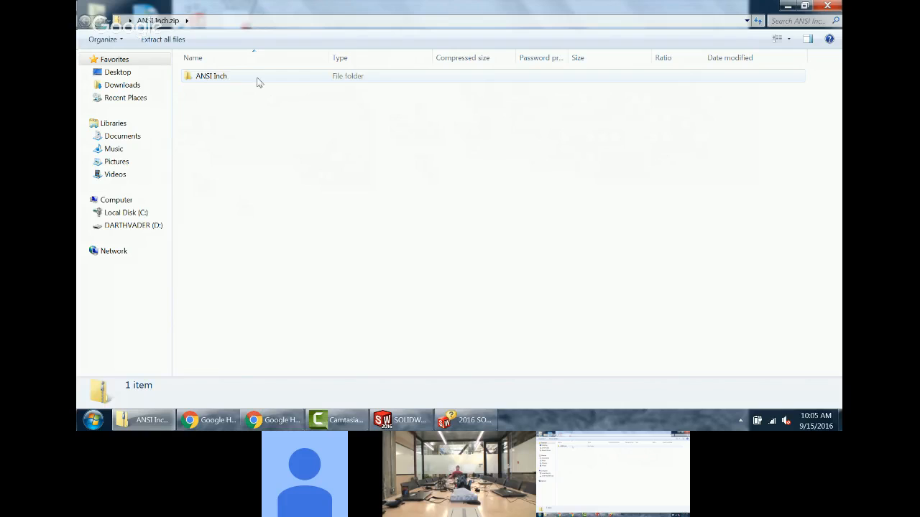
pyautogui.click(212, 77)
pyautogui.doubleClick(212, 77)
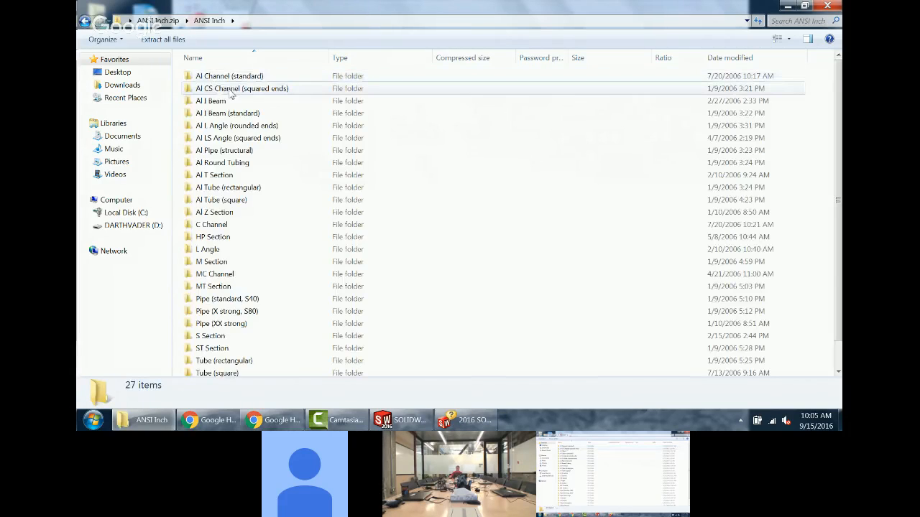
pyautogui.scroll(-1, 245, 306)
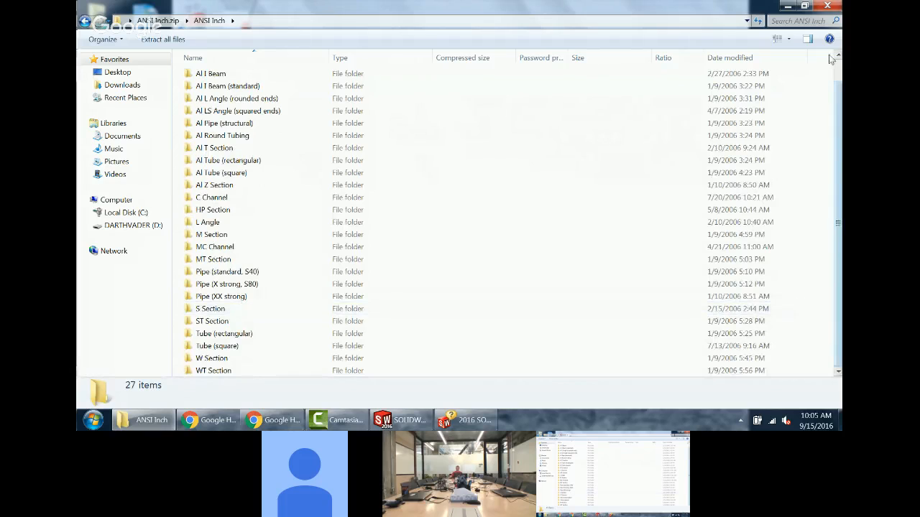
# Step: Close the ANSI Inch folder window, return to part 03-03 in SOLIDWORKS, and start a structural member of Full ANSI Inch, Pipe (XX strong)
pyautogui.click(827, 5)
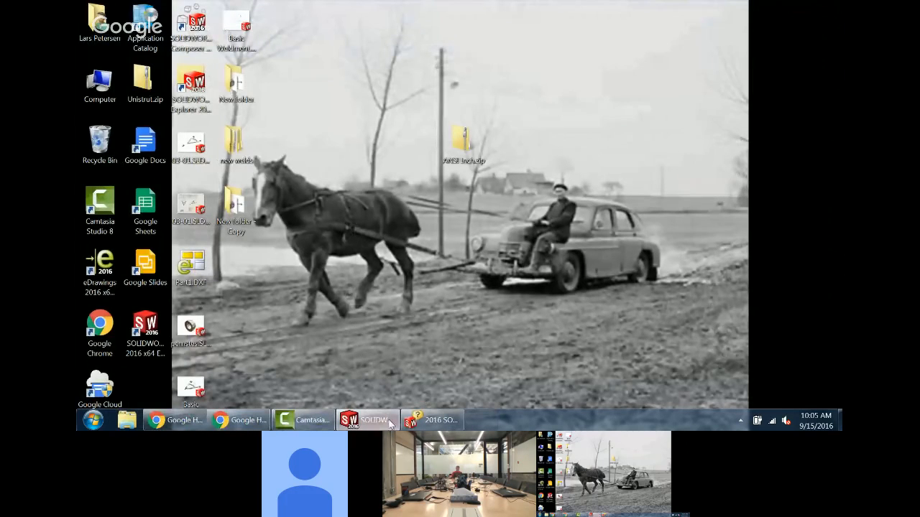
pyautogui.click(367, 421)
pyautogui.scroll(4, 571, 242)
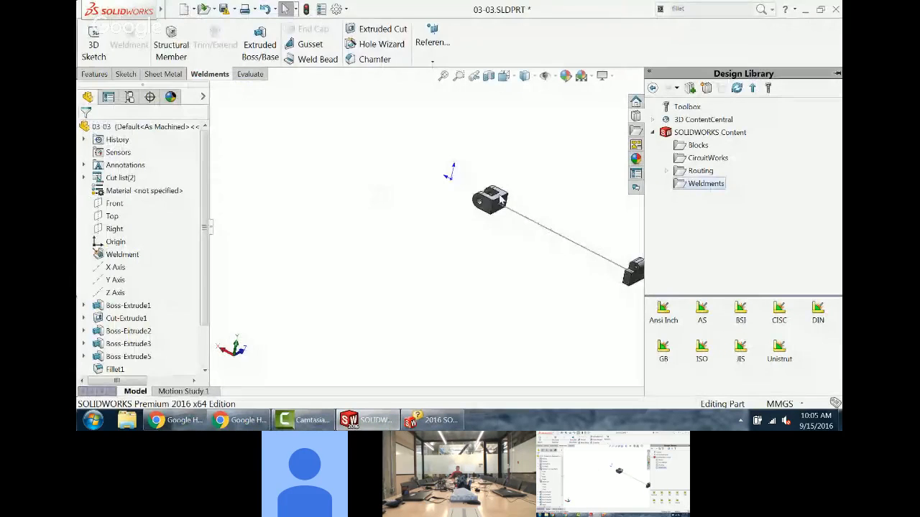
pyautogui.click(171, 45)
pyautogui.click(129, 200)
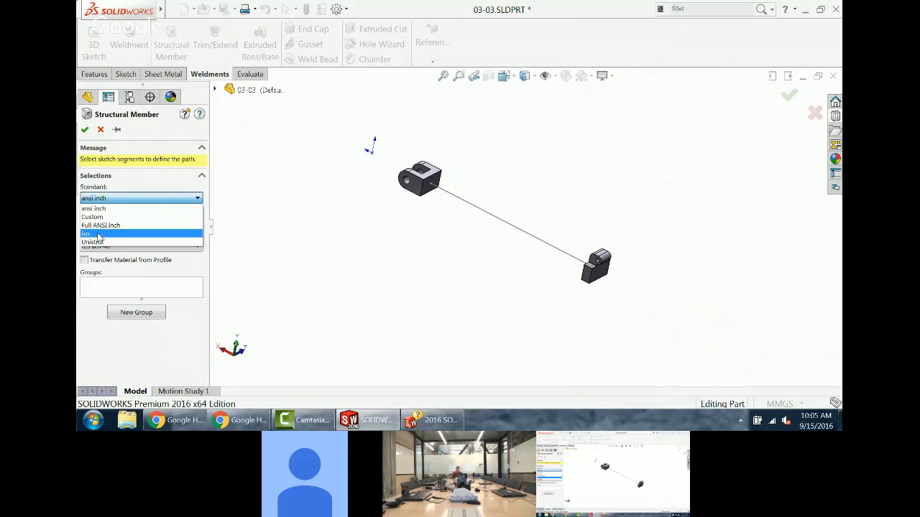
pyautogui.click(104, 225)
pyautogui.click(112, 223)
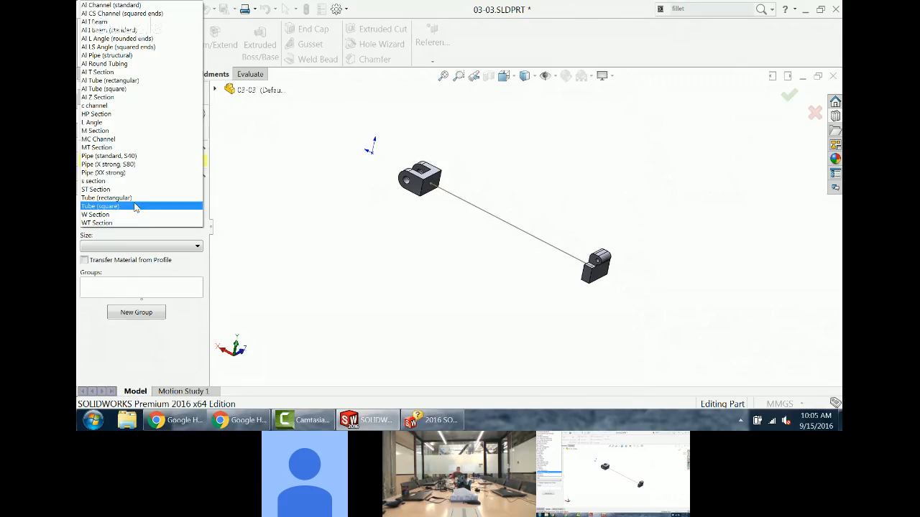
pyautogui.click(115, 173)
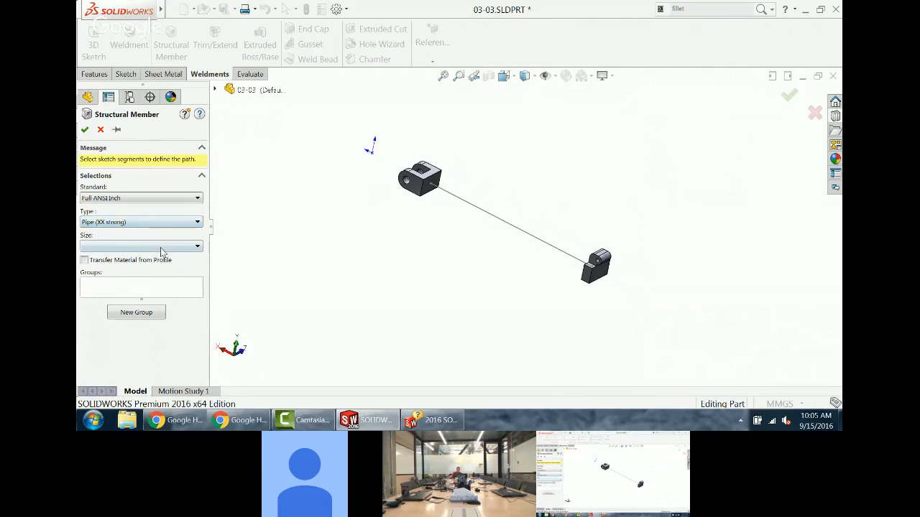
# Step: Set the structural member's type to W Section and look through the sizes it offers
pyautogui.click(161, 246)
pyautogui.click(151, 223)
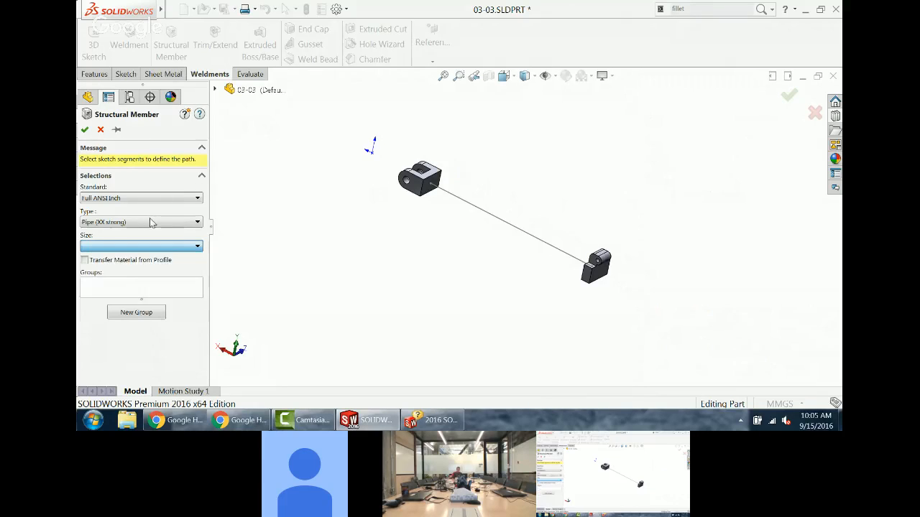
pyautogui.click(152, 222)
pyautogui.click(151, 211)
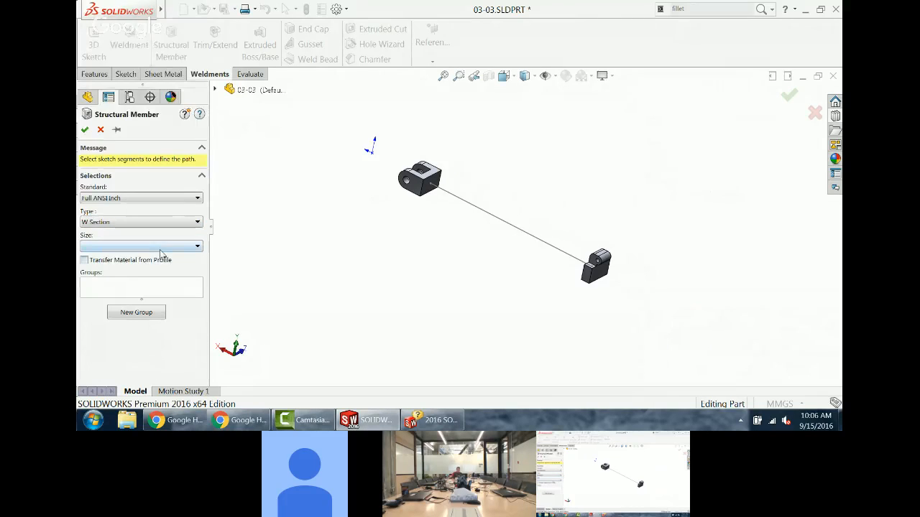
pyautogui.click(161, 246)
pyautogui.scroll(-5, 141, 161)
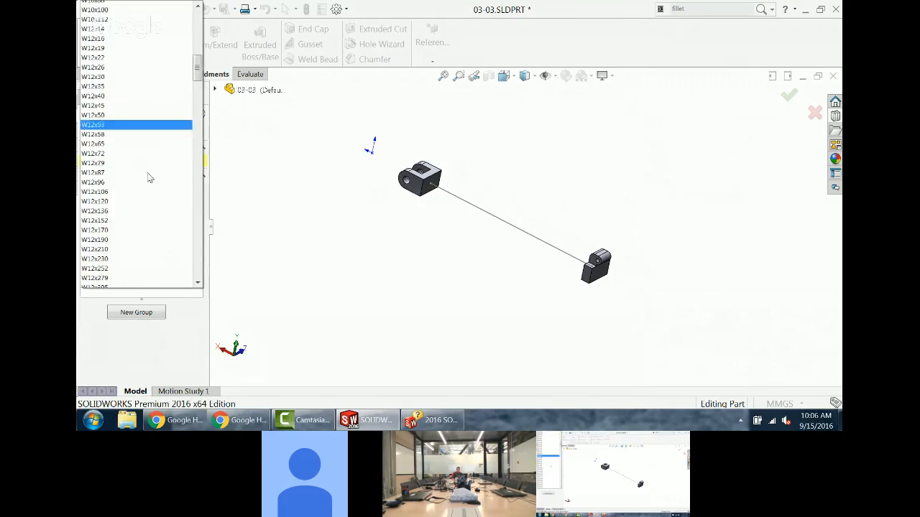
pyautogui.scroll(-15, 148, 175)
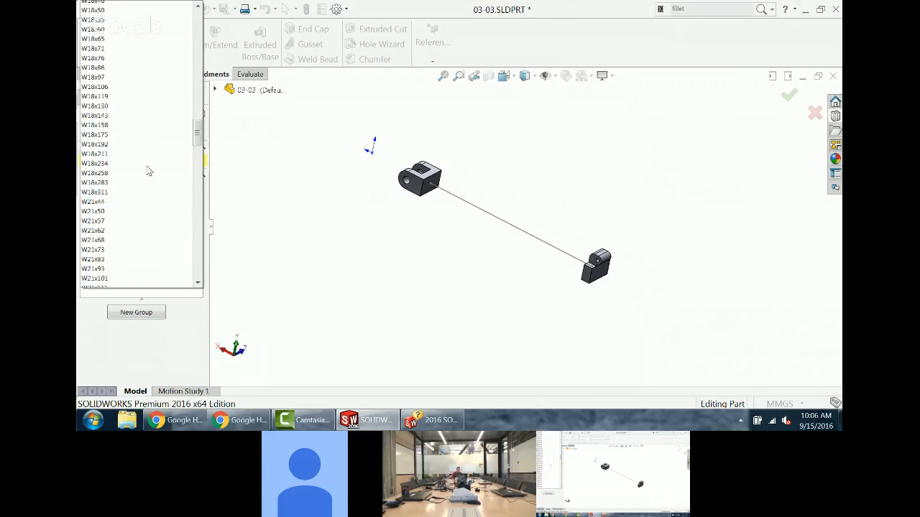
pyautogui.scroll(-4, 148, 169)
pyautogui.click(340, 222)
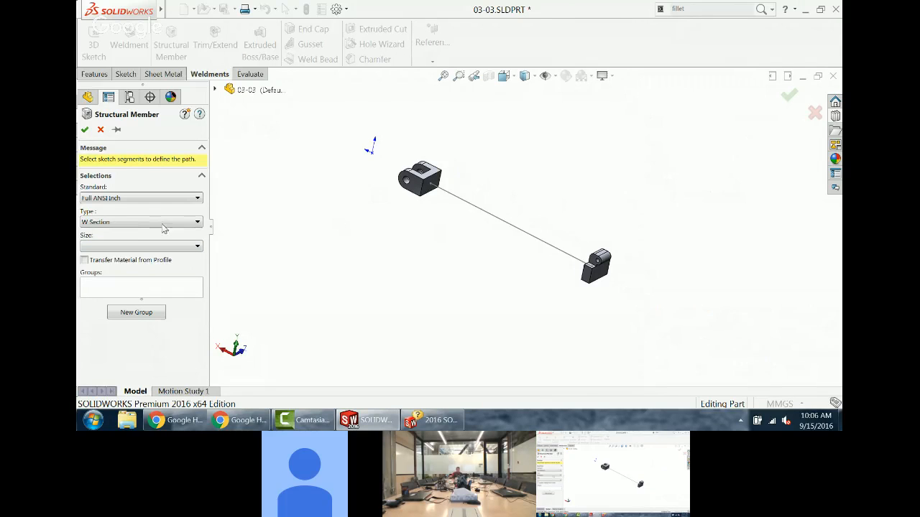
# Step: Set the structural member to Unistrut, Aluminum, size A1000, and pick the sketch line between the two end fittings as its path
pyautogui.click(144, 198)
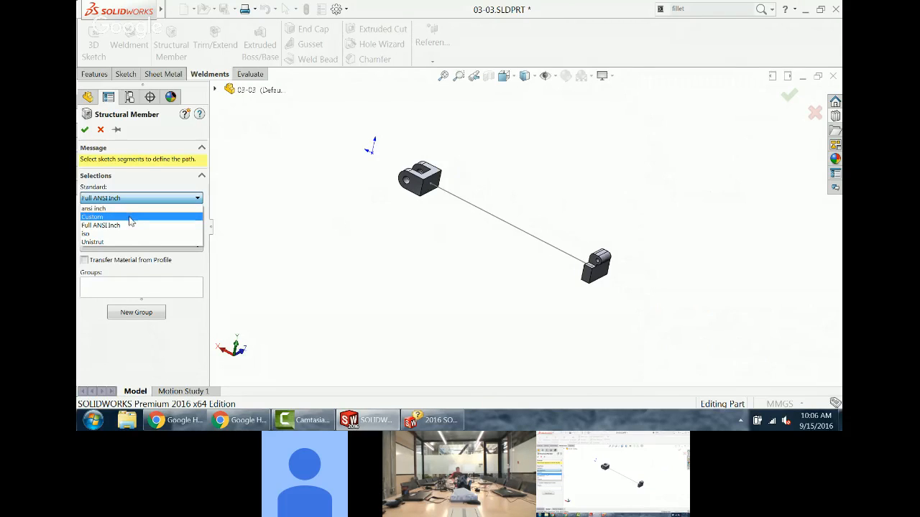
pyautogui.click(130, 217)
pyautogui.click(136, 198)
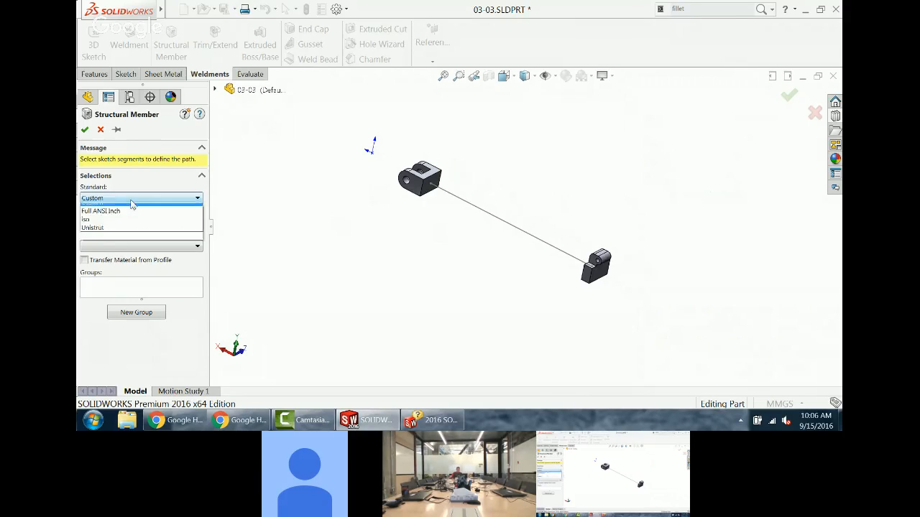
pyautogui.click(129, 242)
pyautogui.click(133, 222)
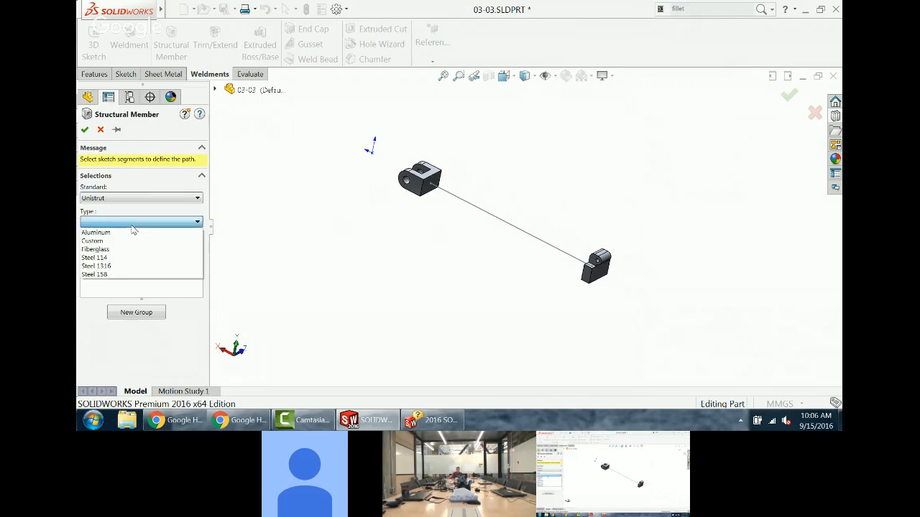
pyautogui.click(130, 233)
pyautogui.click(138, 246)
pyautogui.click(137, 255)
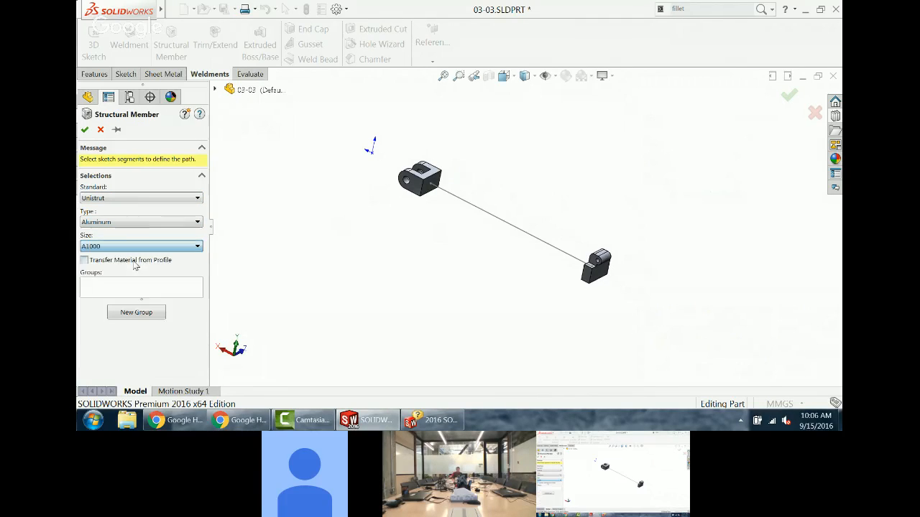
pyautogui.click(485, 213)
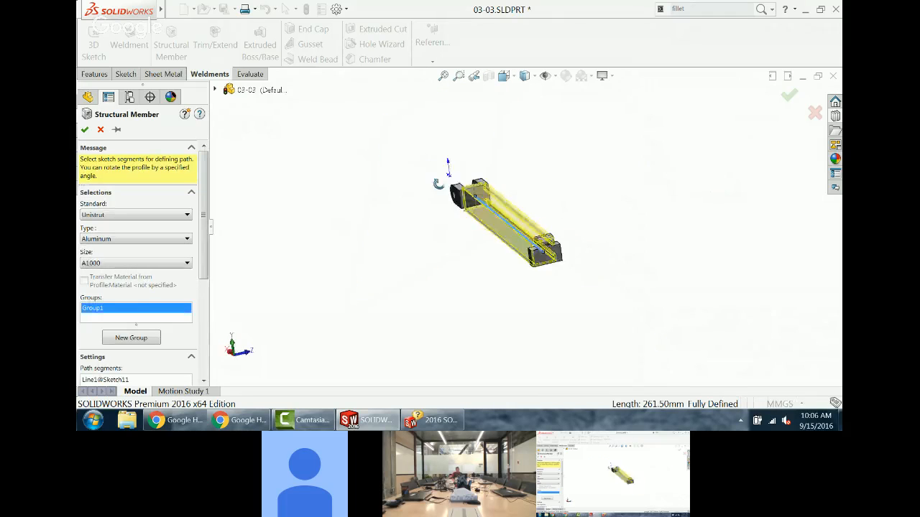
pyautogui.moveTo(441, 181)
pyautogui.mouseDown(button='middle')
pyautogui.moveTo(442, 148)
pyautogui.moveTo(450, 180)
pyautogui.mouseUp(button='middle')
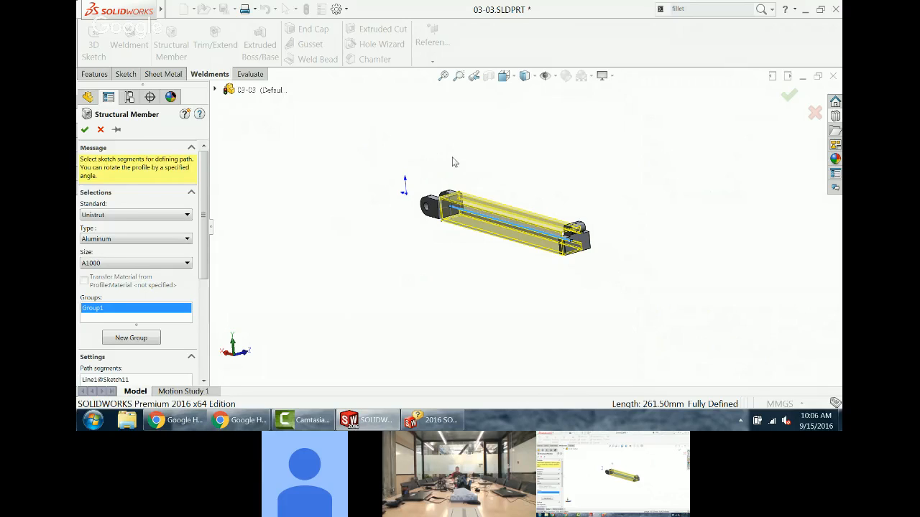
# Step: Change the structural member's profile to the Custom standard, type Shafts, size 25D
pyautogui.click(161, 215)
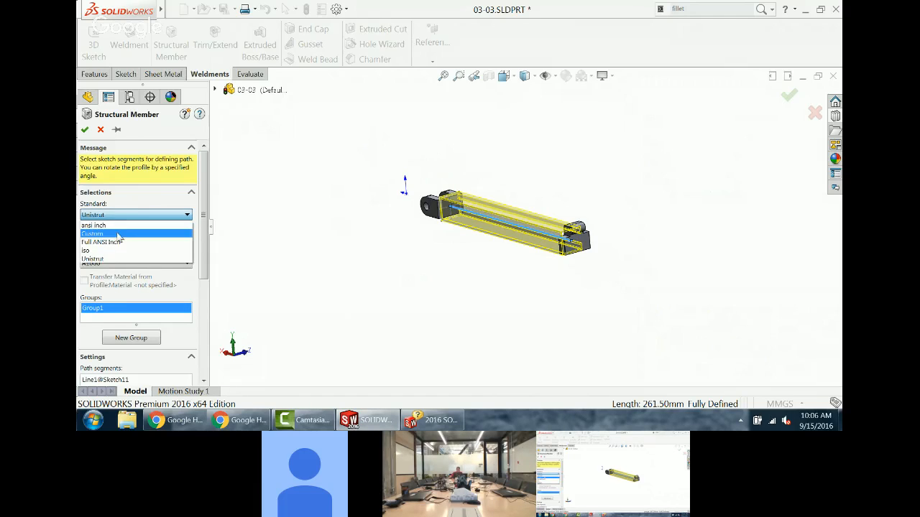
pyautogui.click(118, 234)
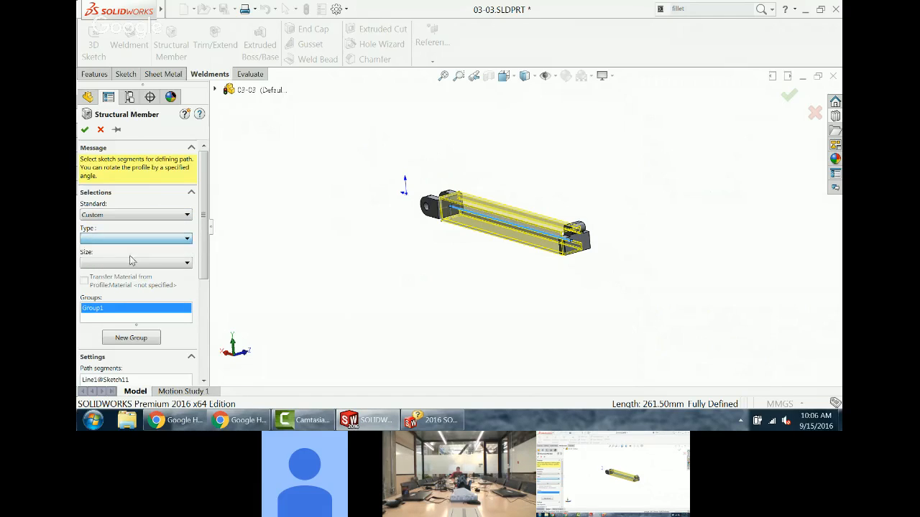
pyautogui.click(138, 239)
pyautogui.click(130, 250)
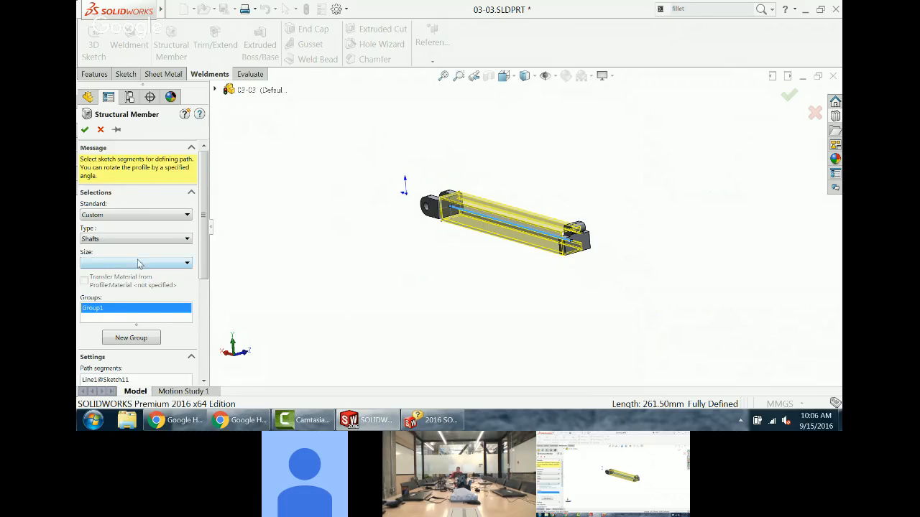
pyautogui.click(140, 264)
pyautogui.click(135, 302)
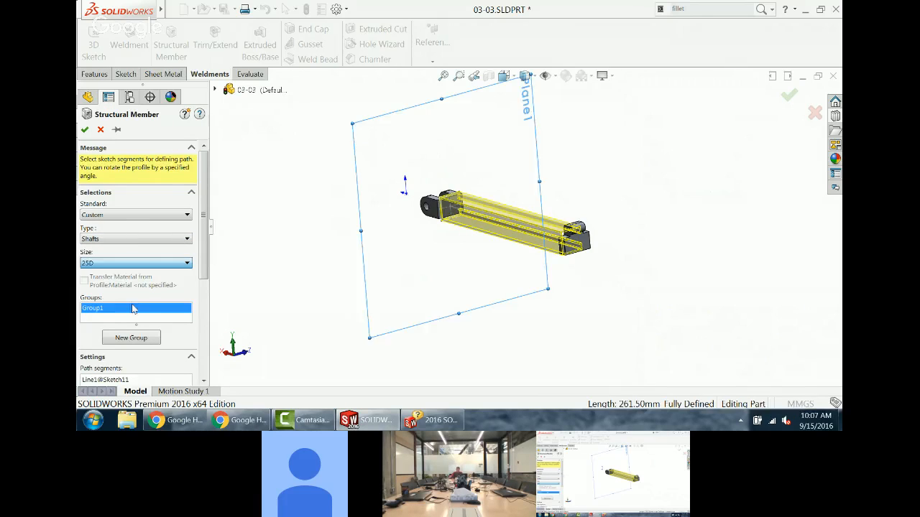
# Step: Use Locate Profile to try the pierce point at the top of the circle and at an upper corner of its construction square
pyautogui.scroll(-2, 396, 256)
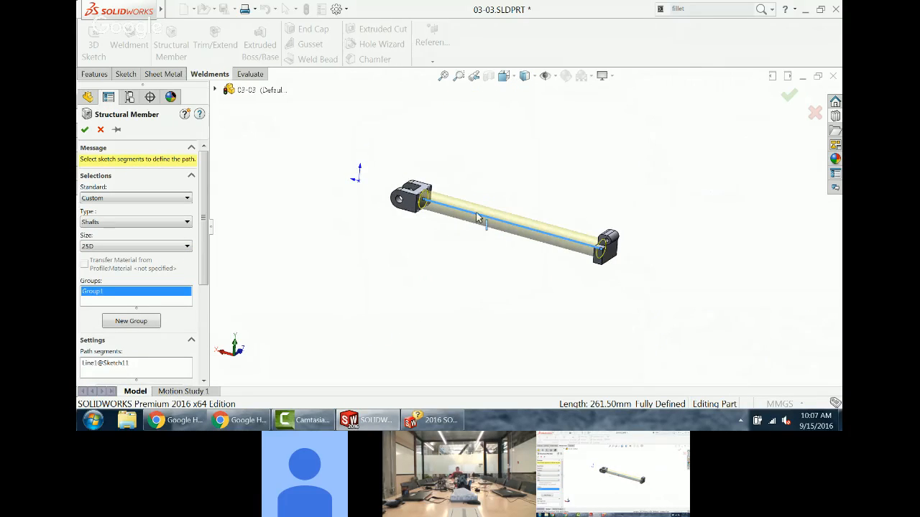
pyautogui.scroll(-3, 401, 157)
pyautogui.scroll(1, 399, 160)
pyautogui.scroll(-3, 396, 164)
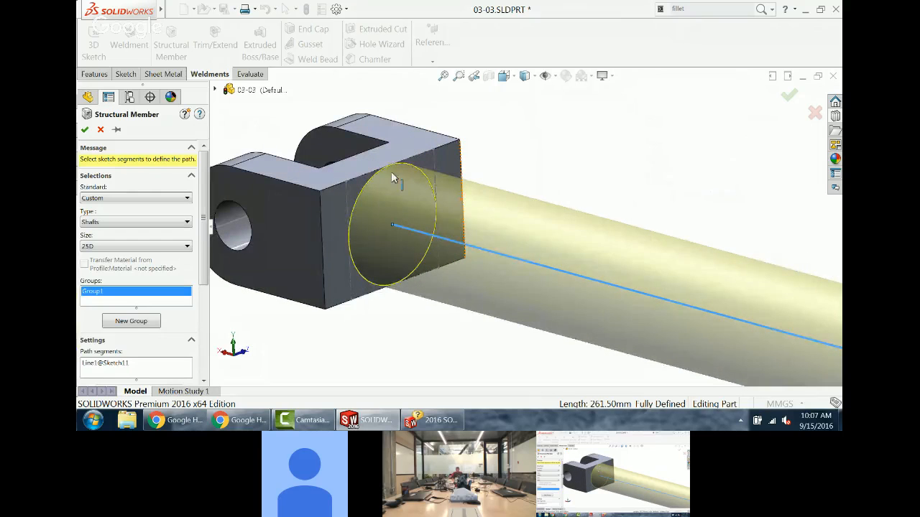
pyautogui.moveTo(203, 230); pyautogui.dragTo(202, 346)
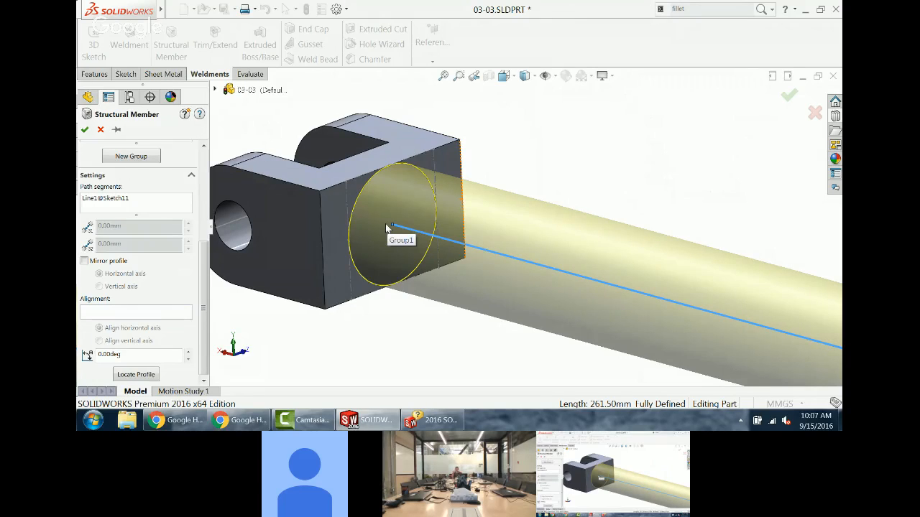
pyautogui.click(142, 375)
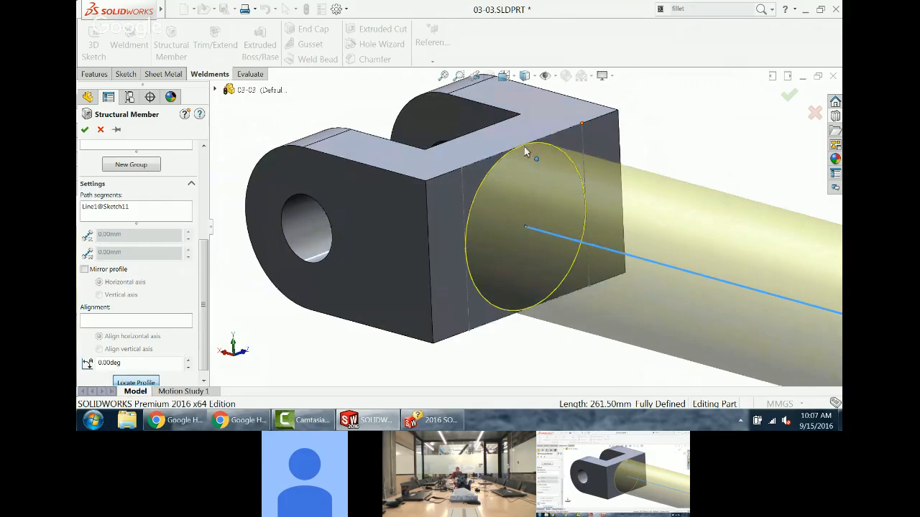
pyautogui.click(523, 147)
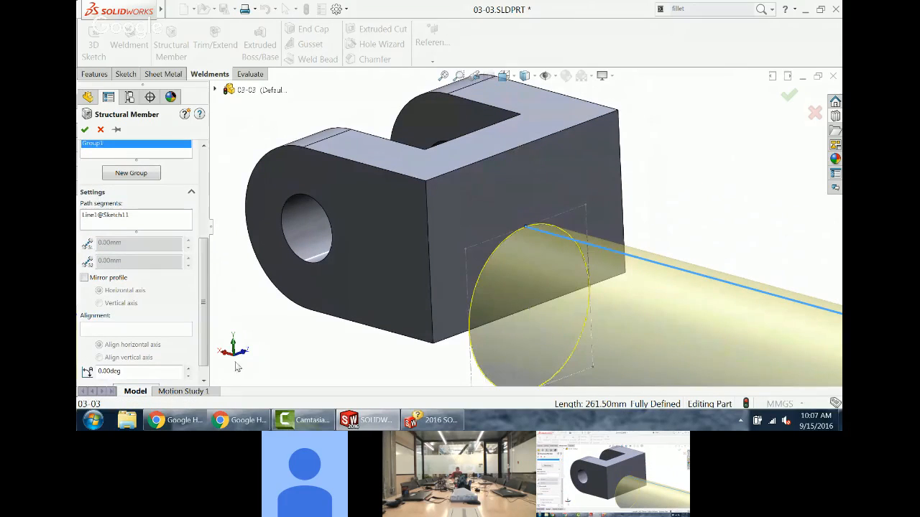
pyautogui.scroll(-1, 204, 318)
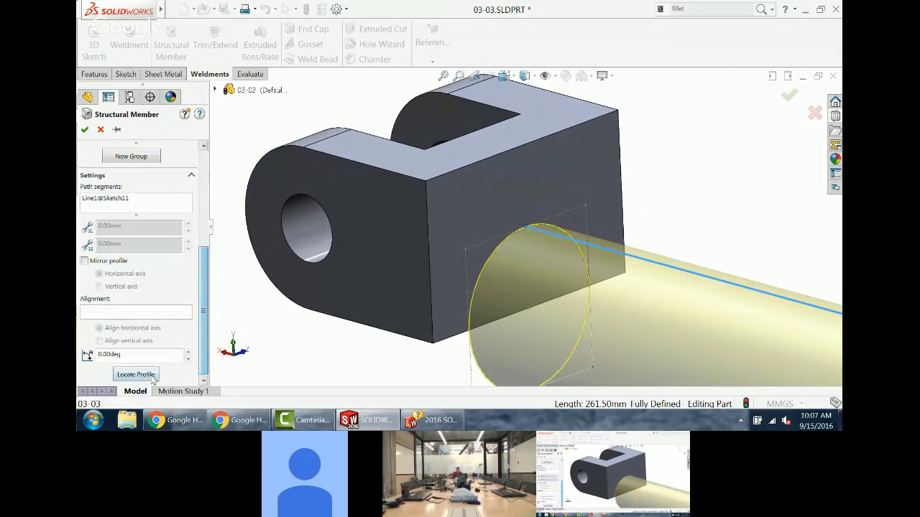
pyautogui.click(464, 251)
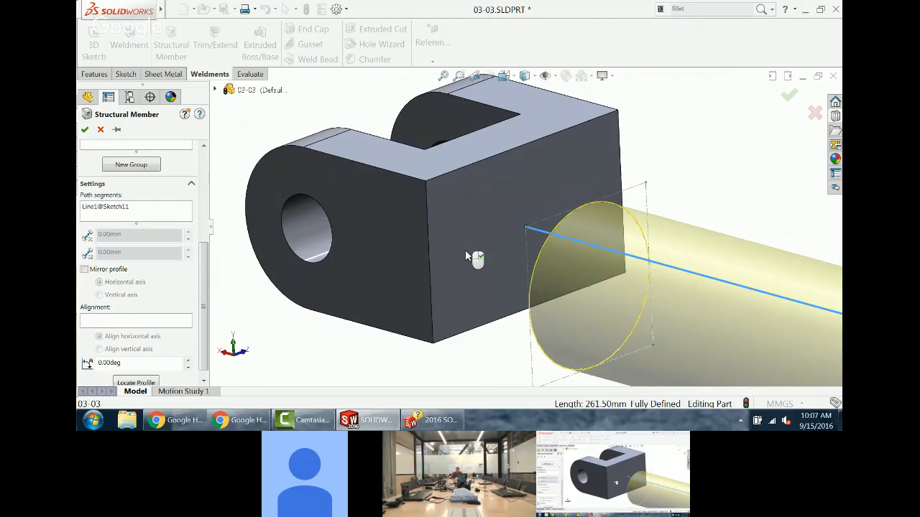
pyautogui.scroll(5, 465, 256)
pyautogui.moveTo(466, 256); pyautogui.dragTo(505, 274, button='middle')
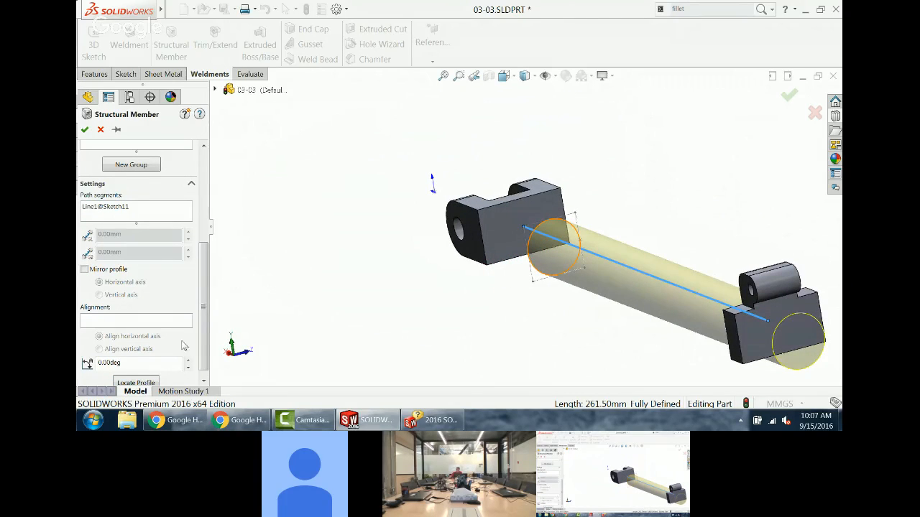
# Step: Relocate the pierce point to the centre of the 25D circle and finish the structural member
pyautogui.scroll(-1, 195, 313)
pyautogui.click(137, 375)
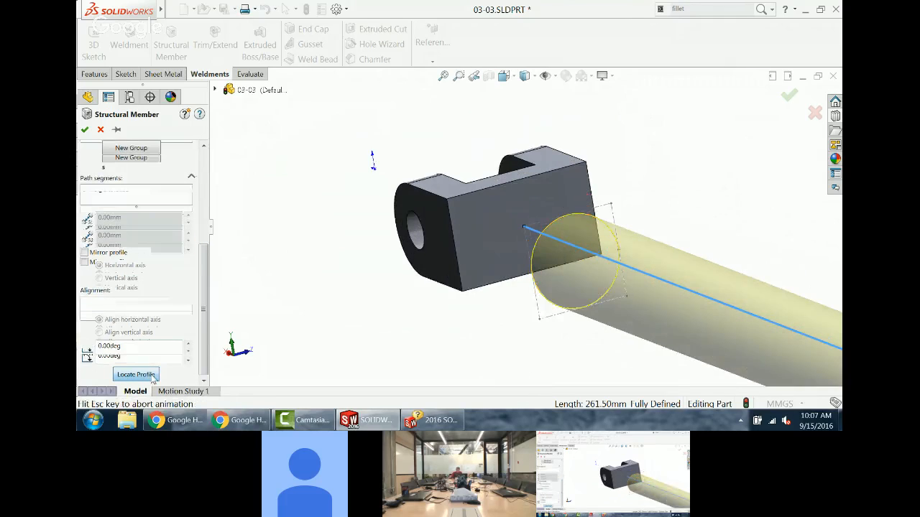
pyautogui.click(617, 290)
pyautogui.scroll(5, 616, 294)
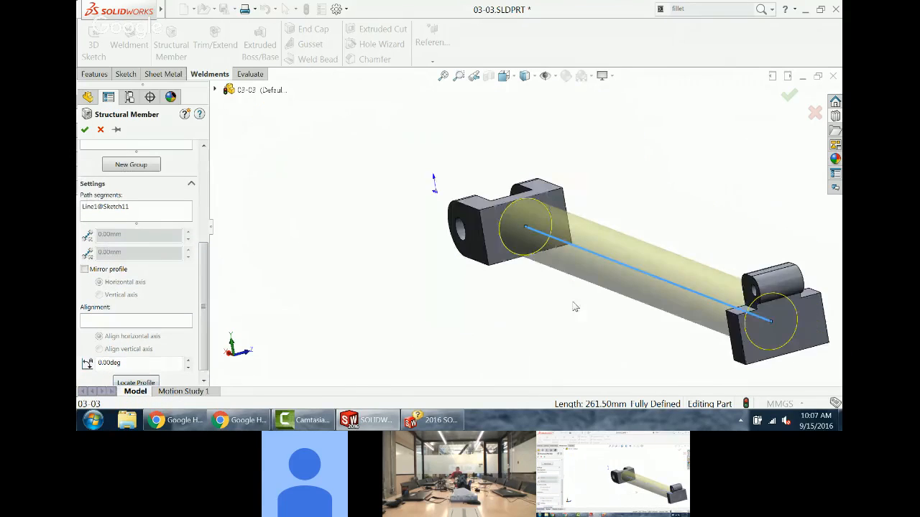
pyautogui.moveTo(552, 288); pyautogui.dragTo(540, 269, button='middle')
pyautogui.click(84, 129)
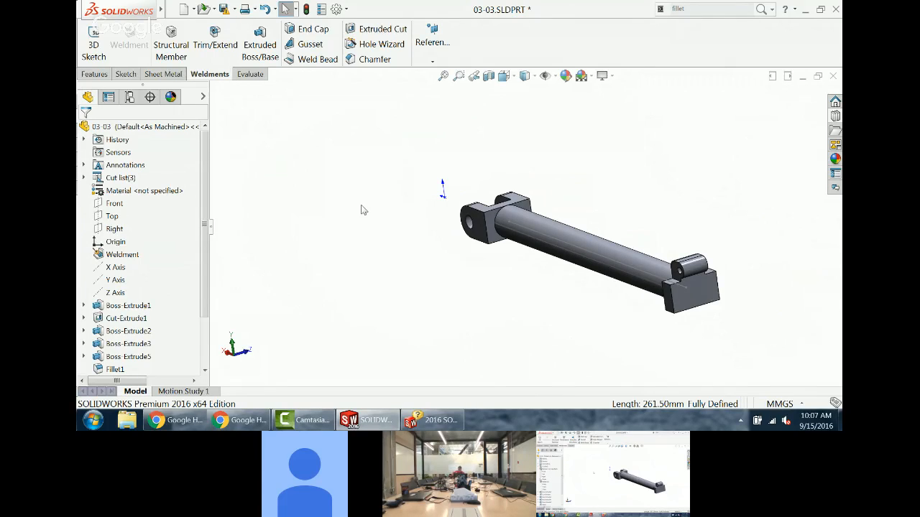
pyautogui.moveTo(325, 230); pyautogui.dragTo(378, 206, button='right')
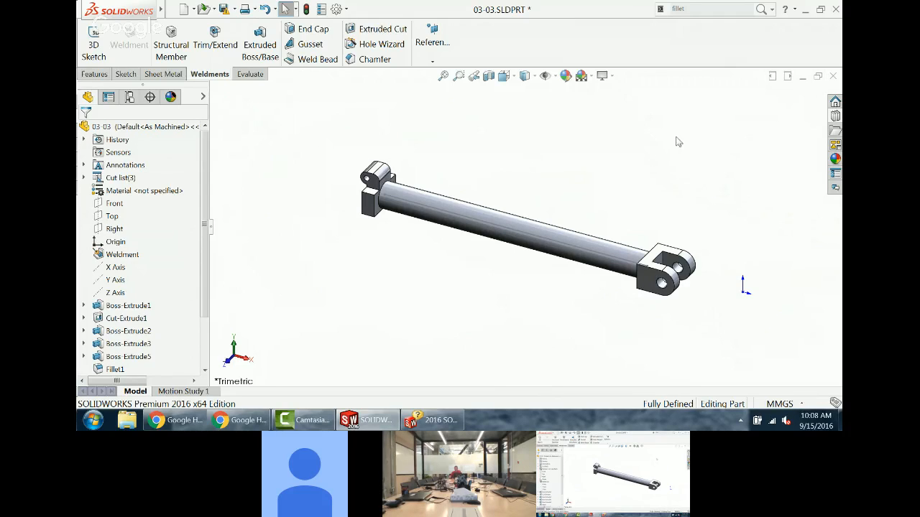
# Step: Close the current part without saving and open 03-04.SLDPRT from the Instructor Files folder under _TRAINING, Weldments
pyautogui.click(833, 75)
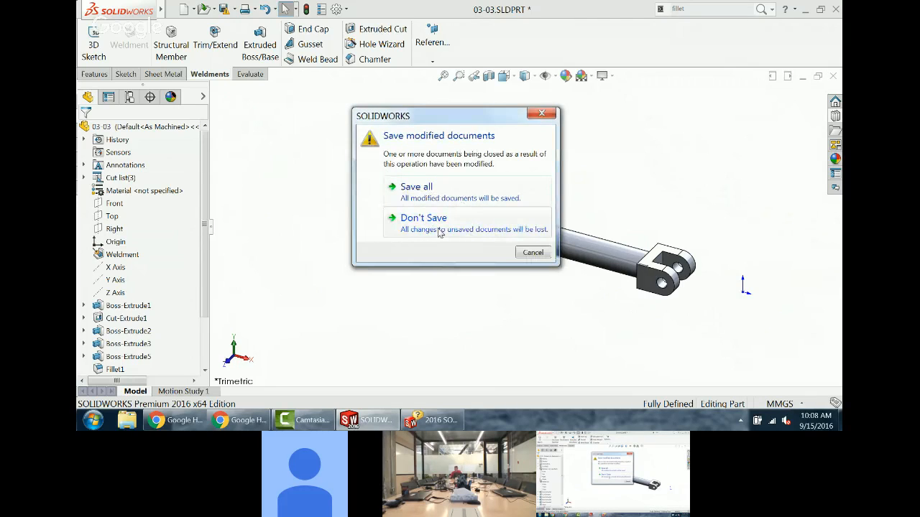
pyautogui.click(439, 230)
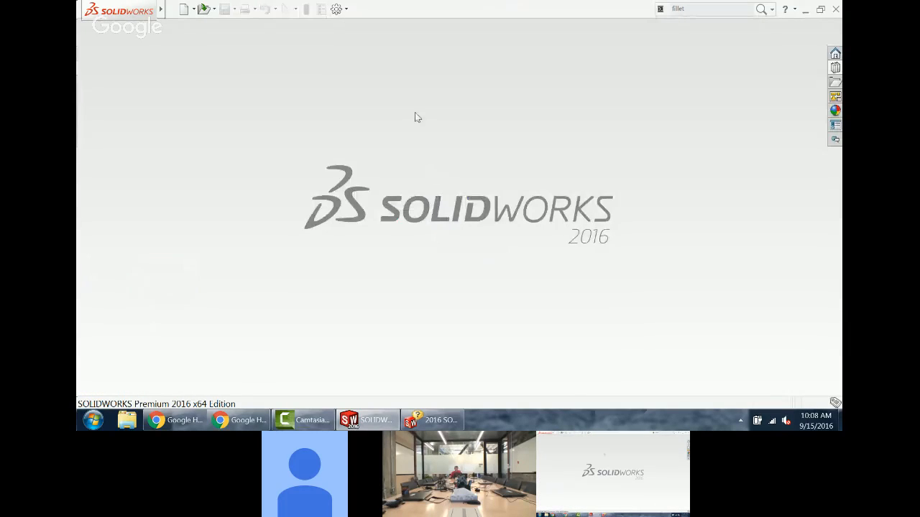
pyautogui.click(204, 9)
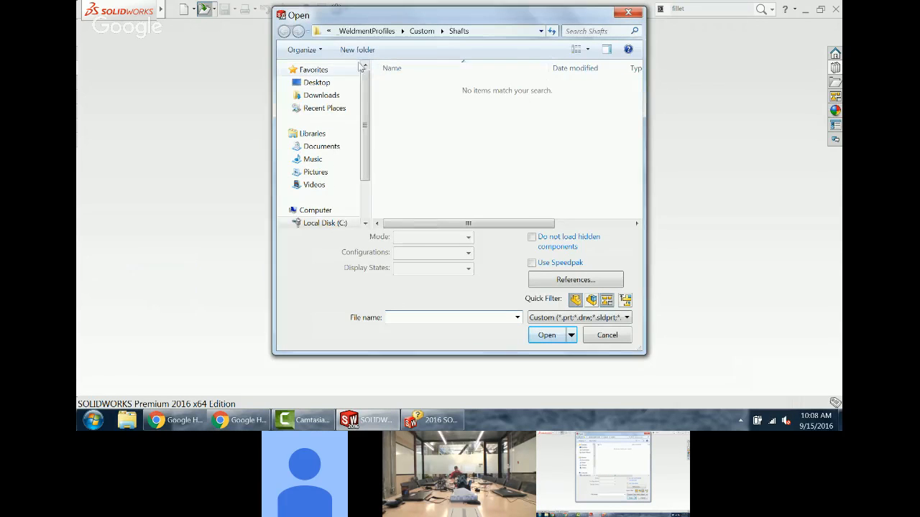
pyautogui.click(329, 82)
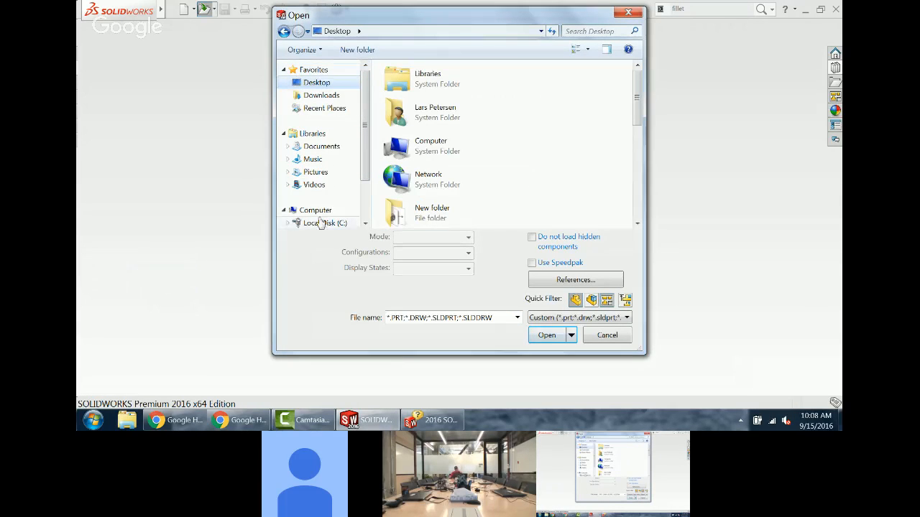
pyautogui.click(322, 223)
pyautogui.doubleClick(410, 87)
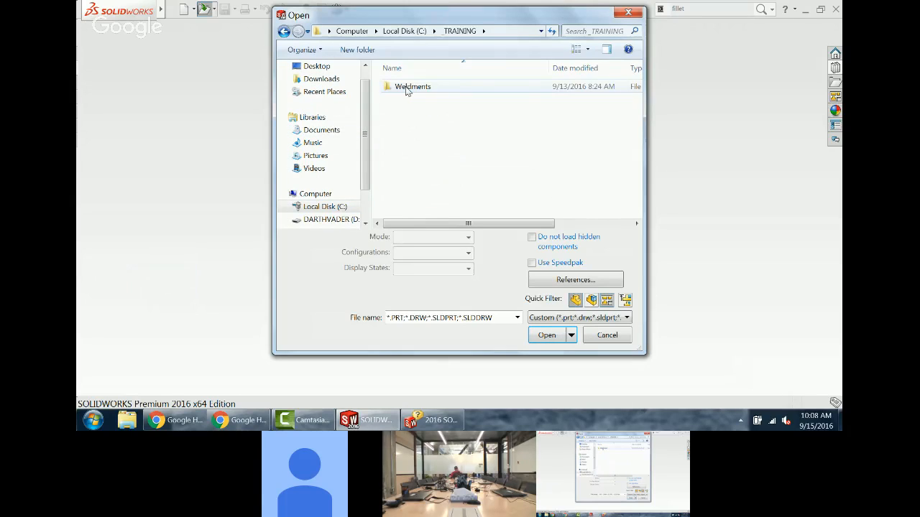
pyautogui.doubleClick(406, 88)
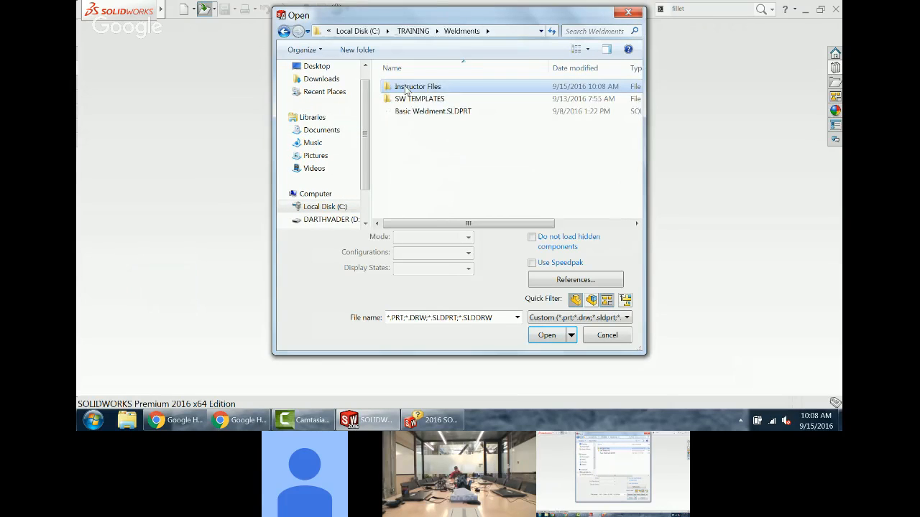
pyautogui.doubleClick(407, 87)
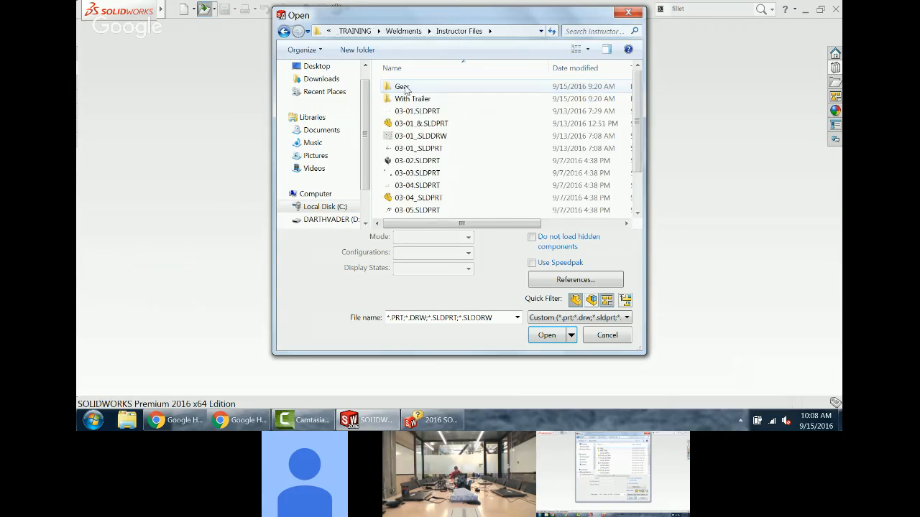
pyautogui.click(420, 186)
pyautogui.click(546, 313)
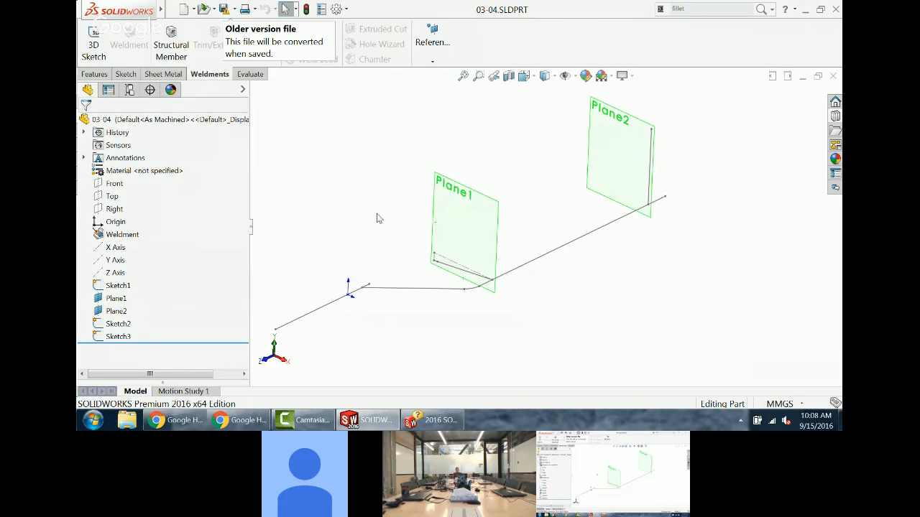
# Step: Start a structural member with the ansi inch standard, rectangular tube type and 4 x 2 x 0.25 size
pyautogui.click(172, 43)
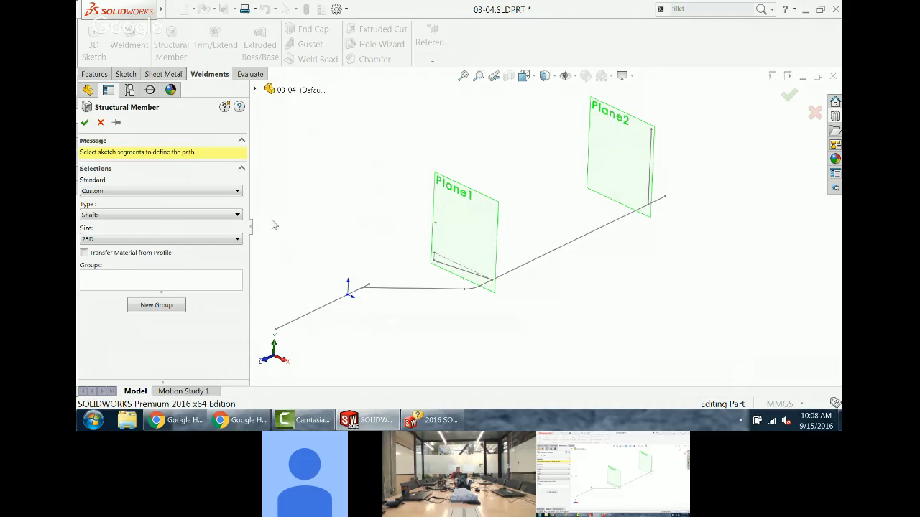
pyautogui.click(225, 193)
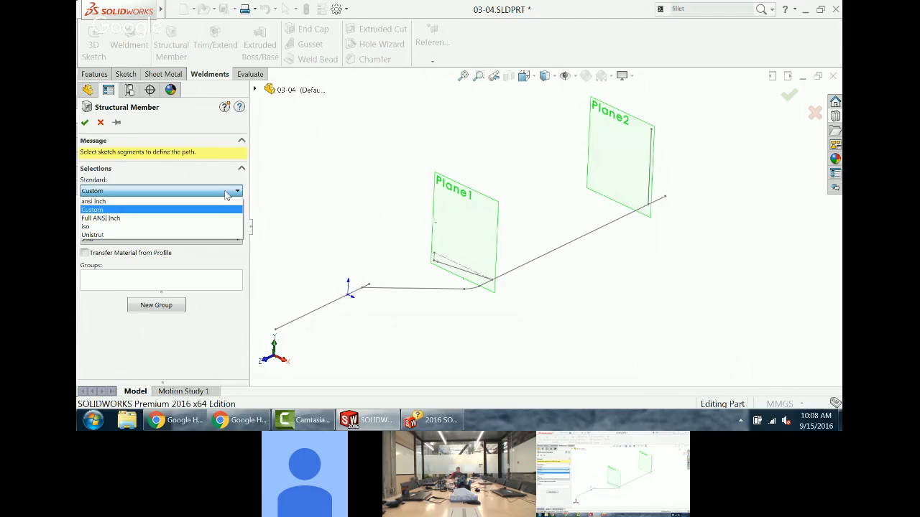
pyautogui.click(215, 201)
pyautogui.click(203, 214)
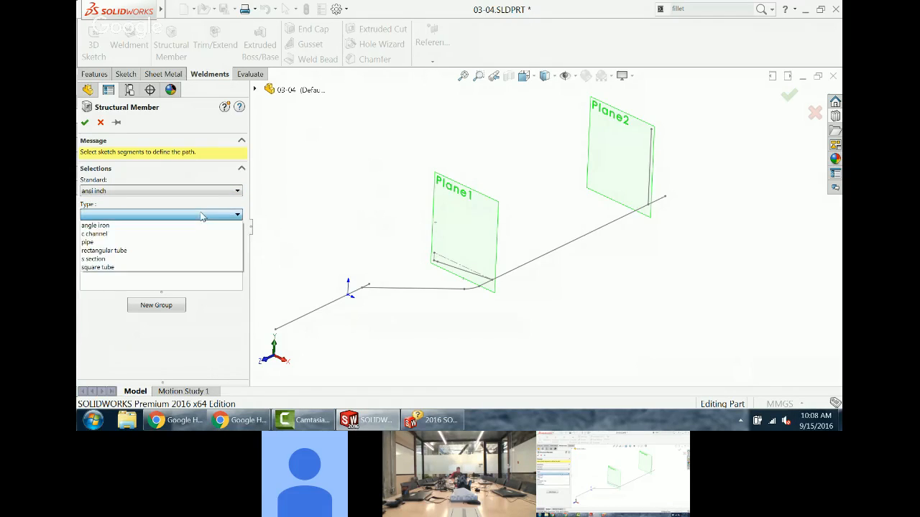
pyautogui.click(176, 250)
pyautogui.click(176, 240)
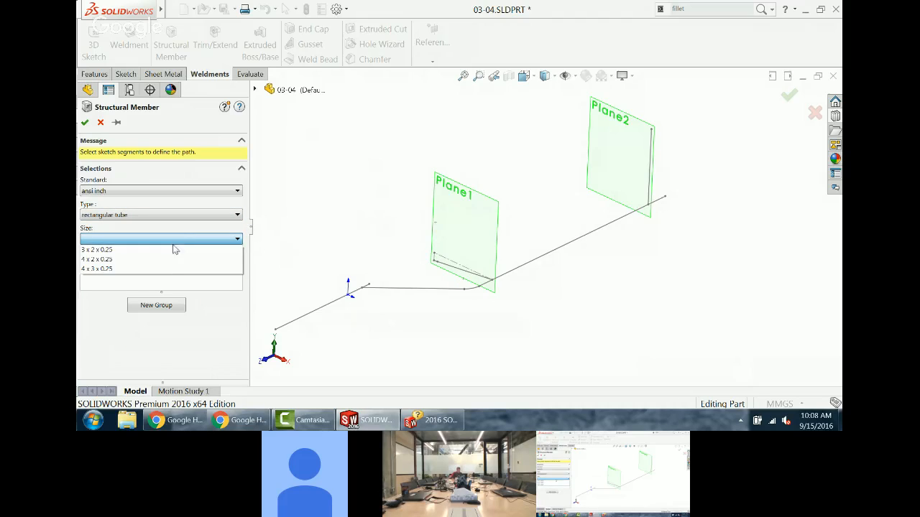
pyautogui.click(167, 261)
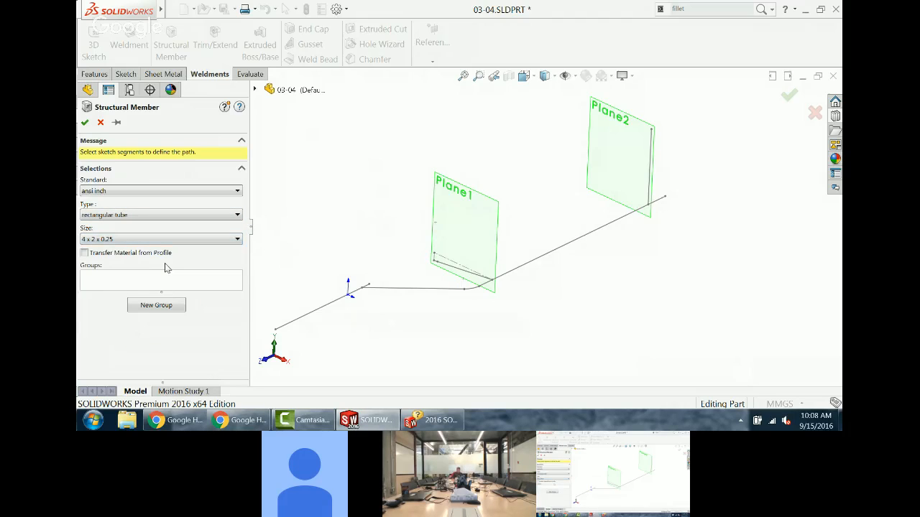
# Step: Define the tube's path along the short straight line near the origin, the connecting arc and the long sloped line of Sketch1
pyautogui.click(174, 287)
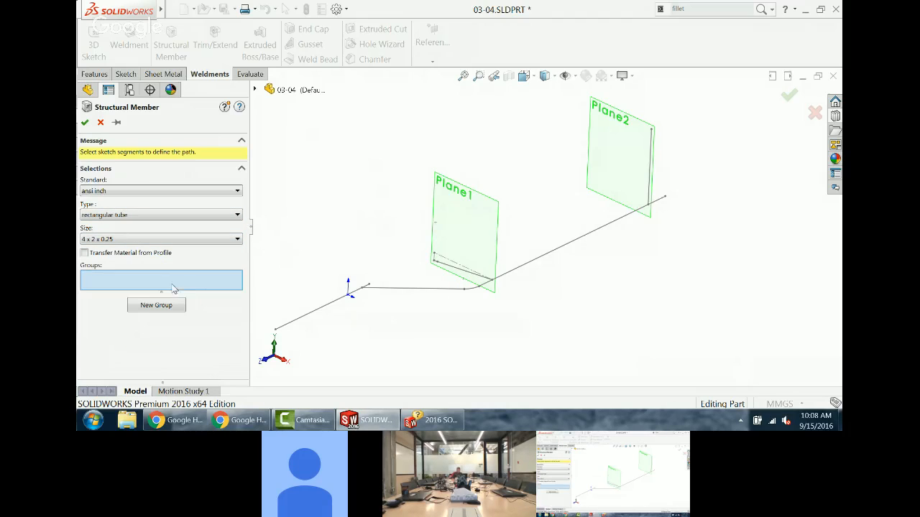
pyautogui.click(417, 296)
pyautogui.scroll(-5, 467, 295)
pyautogui.scroll(-2, 469, 296)
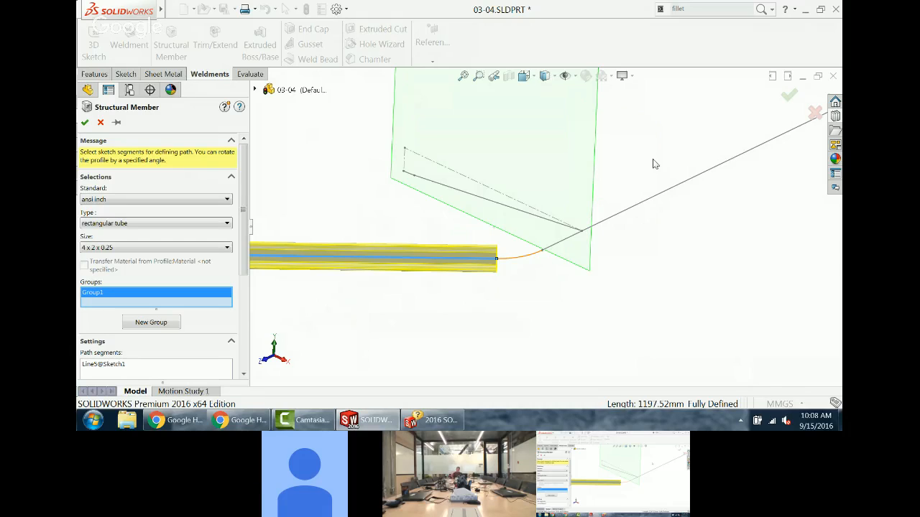
pyautogui.click(530, 258)
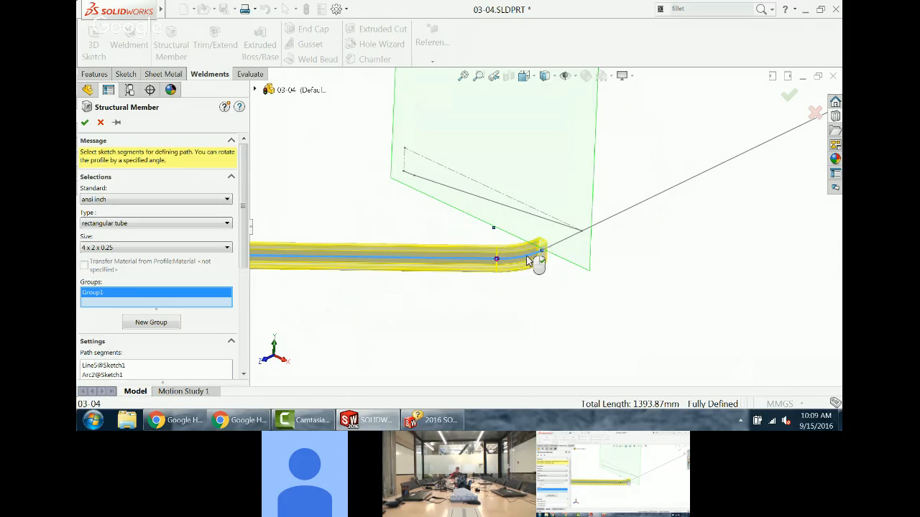
pyautogui.click(564, 246)
pyautogui.scroll(2, 544, 286)
pyautogui.scroll(2, 544, 284)
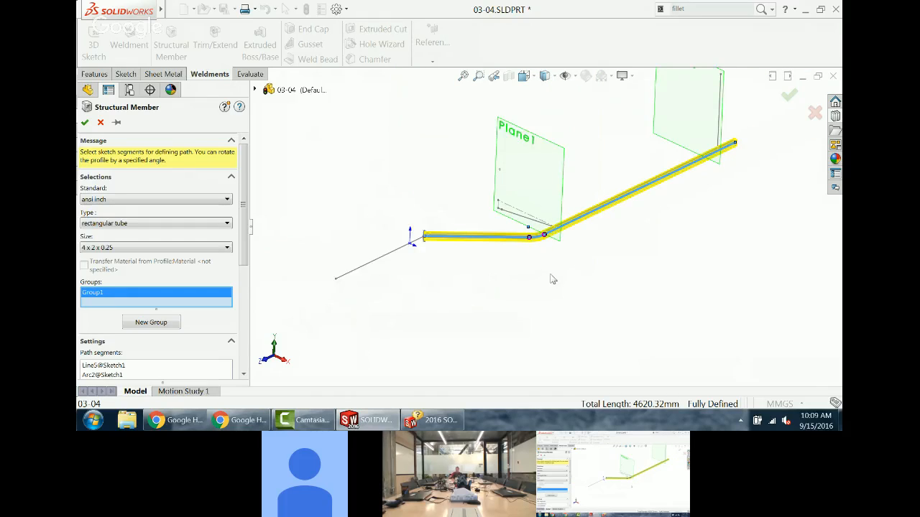
pyautogui.scroll(-1, 551, 280)
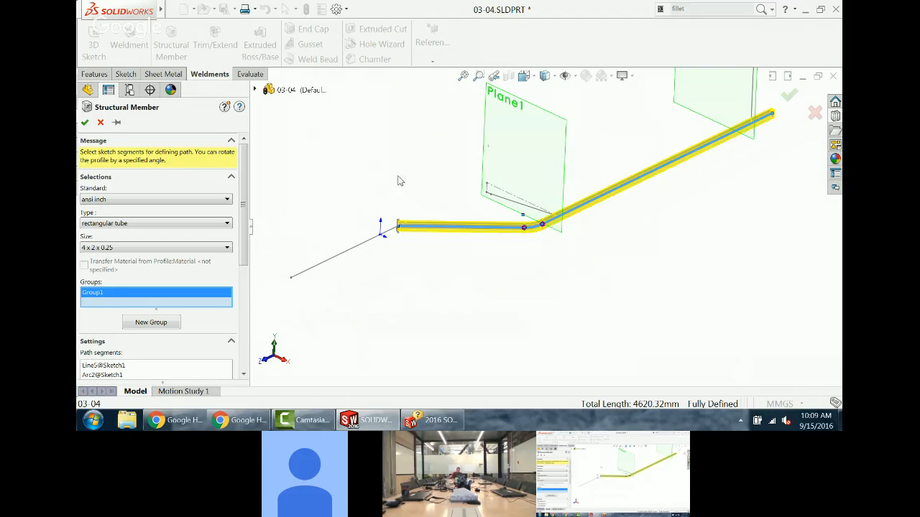
# Step: Turn off merging of arc segment bodies and create the rectangular tube member
pyautogui.moveTo(245, 199); pyautogui.dragTo(245, 260)
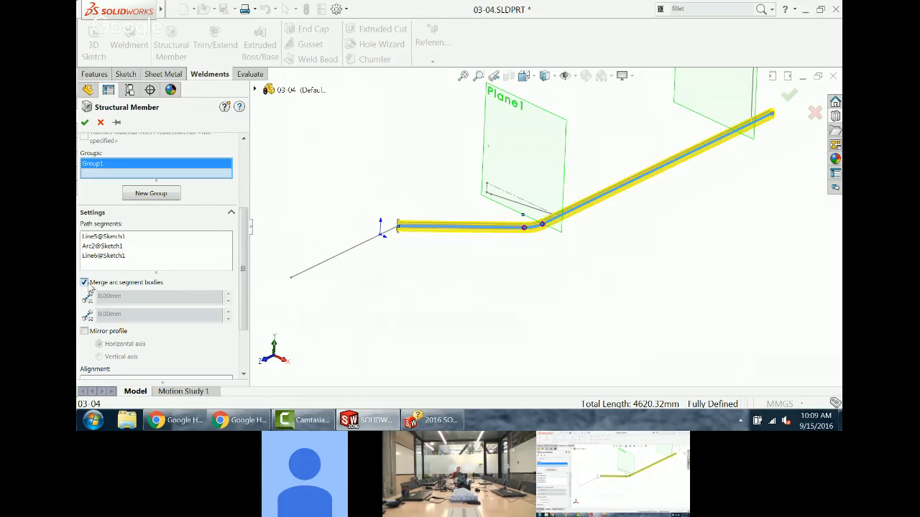
pyautogui.click(84, 283)
pyautogui.click(84, 123)
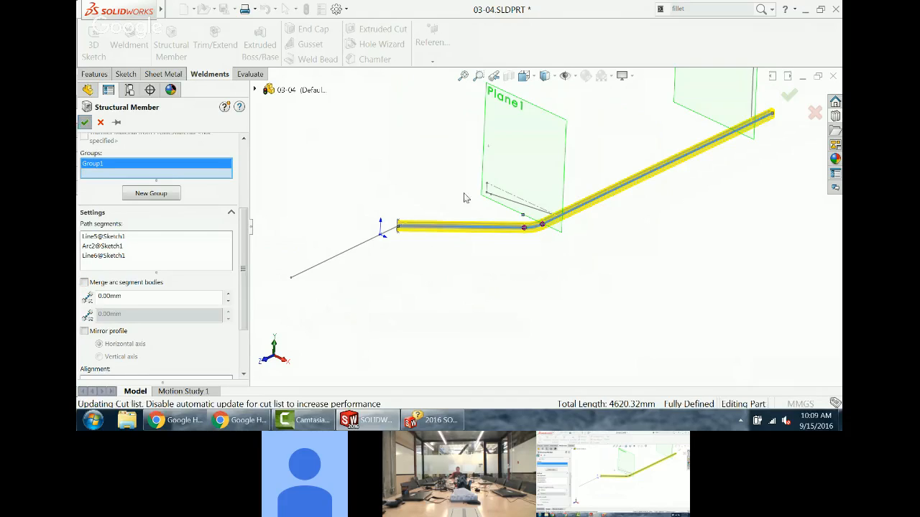
# Step: Expand the cut list and highlight each rectangular tube item in turn to see which segment it represents
pyautogui.click(84, 170)
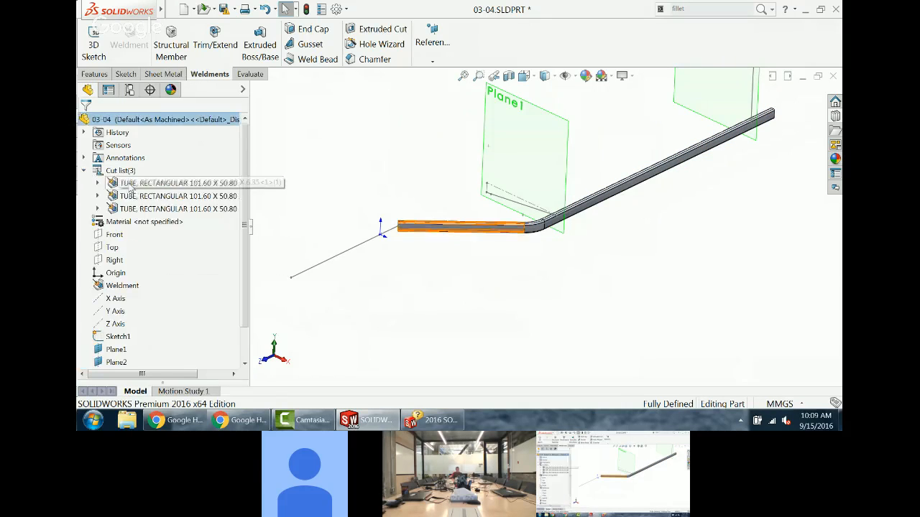
pyautogui.click(148, 184)
pyautogui.click(150, 195)
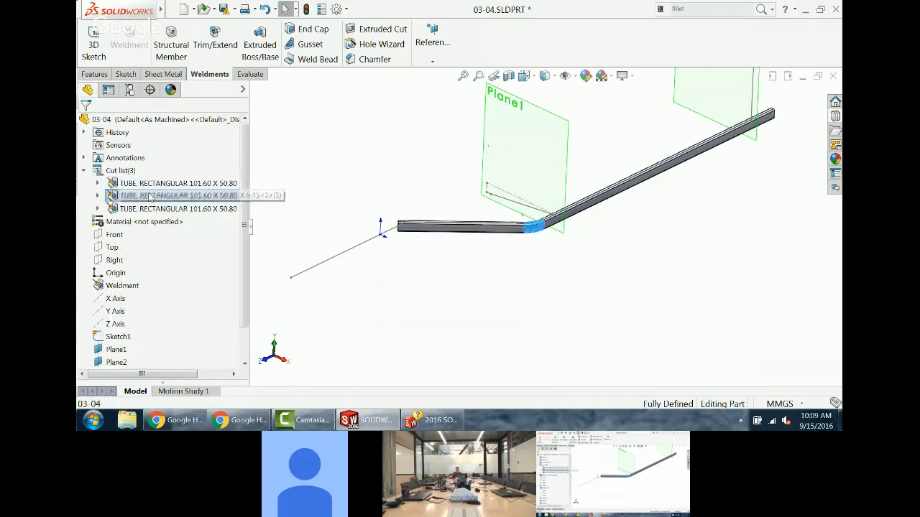
pyautogui.click(153, 209)
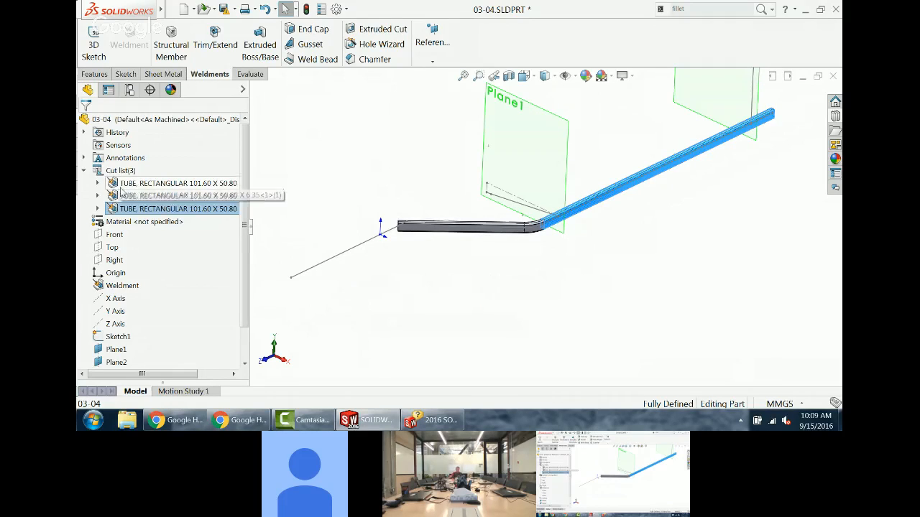
# Step: Edit the rectangular tube feature so that its arc segment bodies are merged
pyautogui.scroll(-1, 243, 223)
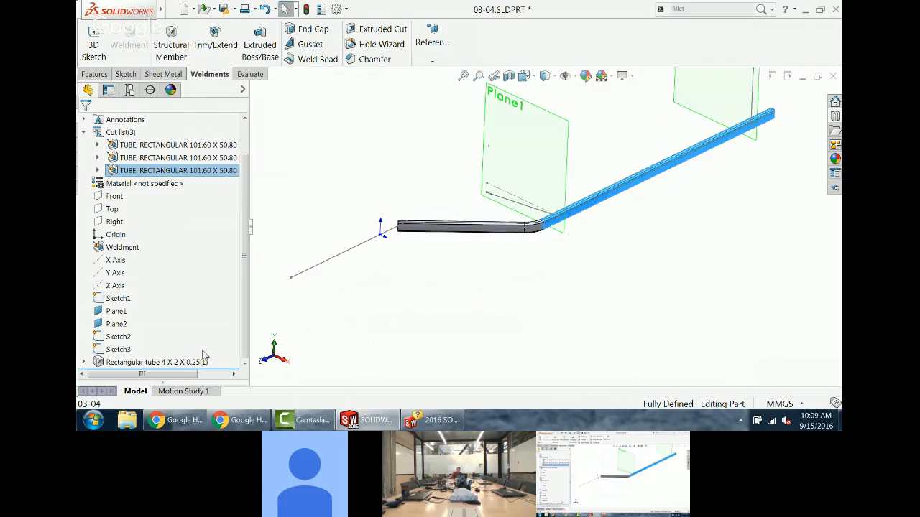
pyautogui.click(165, 362)
pyautogui.click(180, 336)
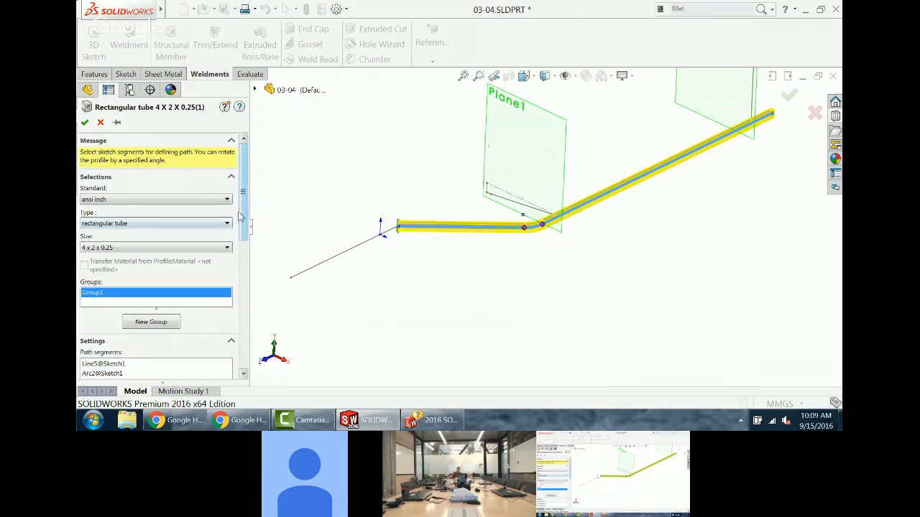
pyautogui.moveTo(242, 226); pyautogui.dragTo(235, 284)
pyautogui.scroll(-1, 235, 284)
pyautogui.click(84, 194)
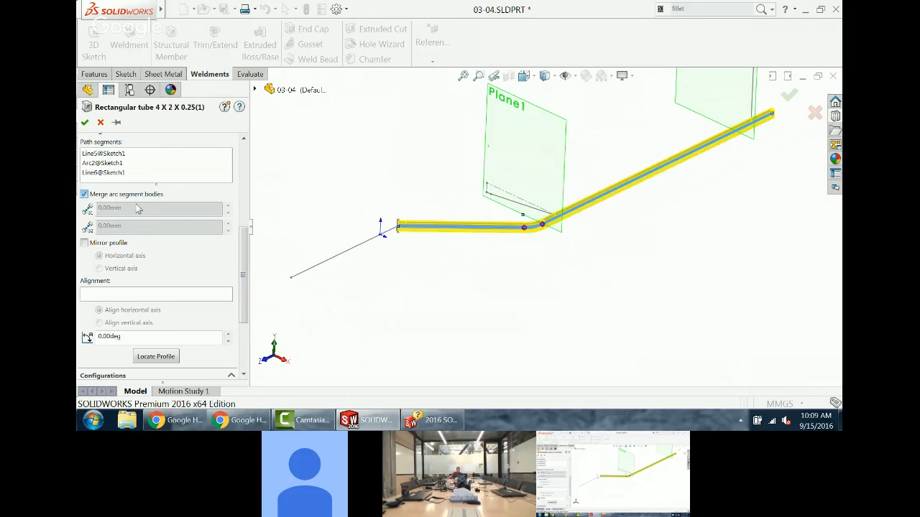
pyautogui.click(85, 122)
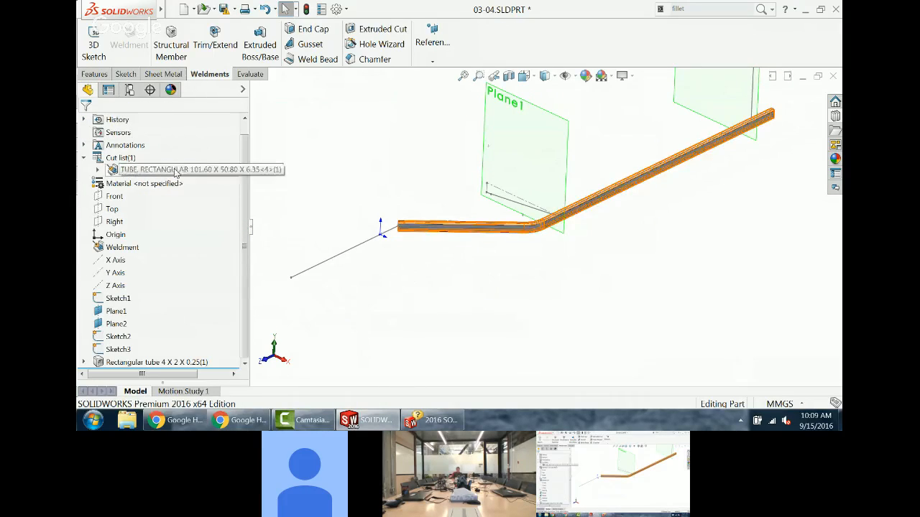
# Step: Highlight the tube item in the cut list and examine the bend of the tube up close
pyautogui.click(175, 172)
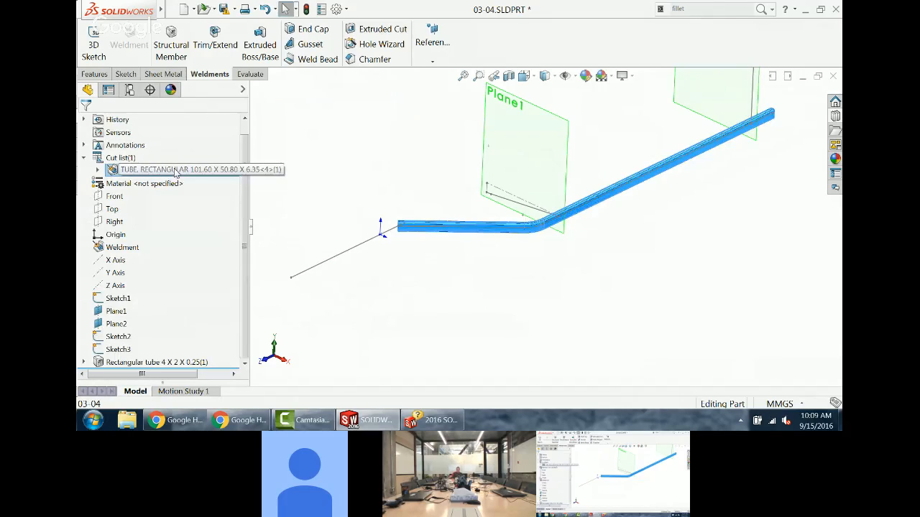
pyautogui.click(308, 156)
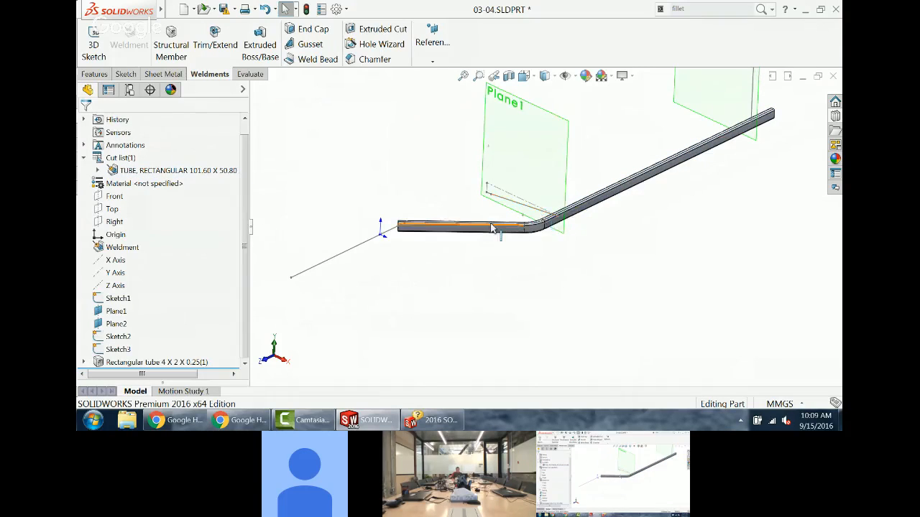
pyautogui.scroll(-3, 496, 230)
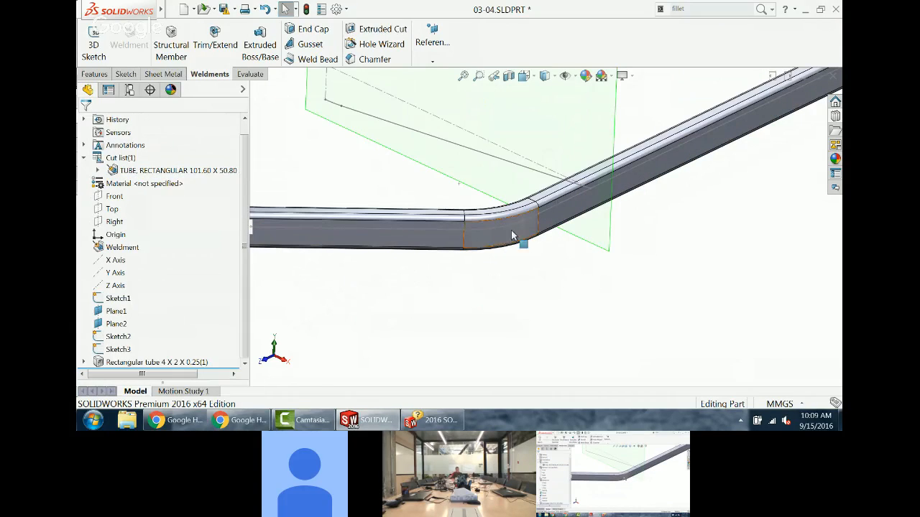
pyautogui.scroll(5, 504, 269)
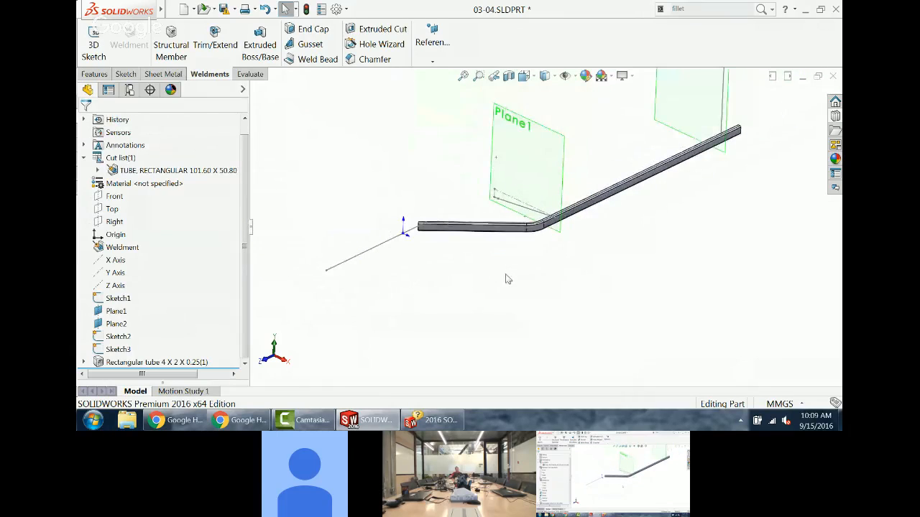
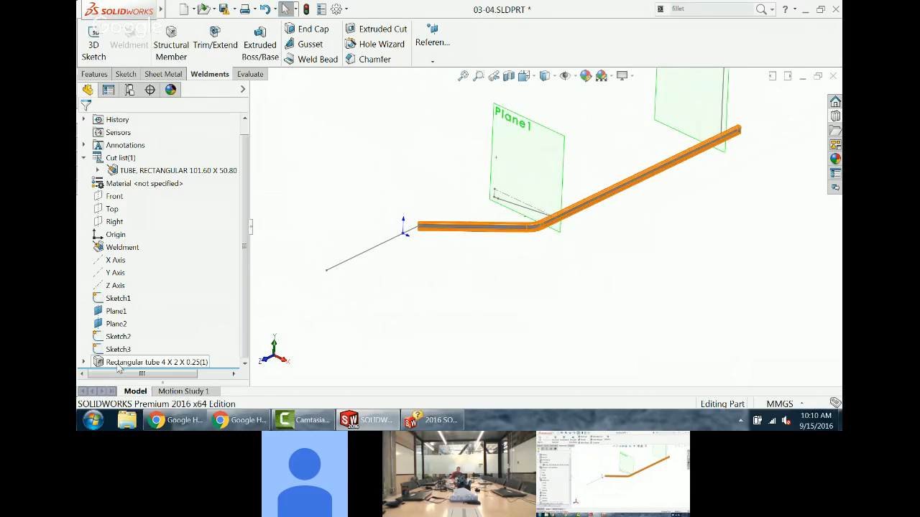
# Step: Edit the rectangular tube feature and add a second group along the straight sketch line at the start of the bent tube
pyautogui.click(119, 368)
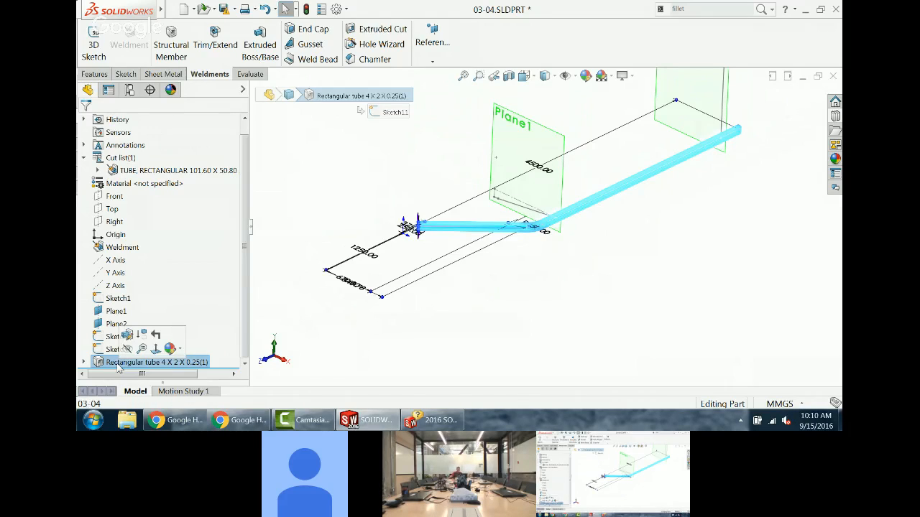
pyautogui.click(127, 336)
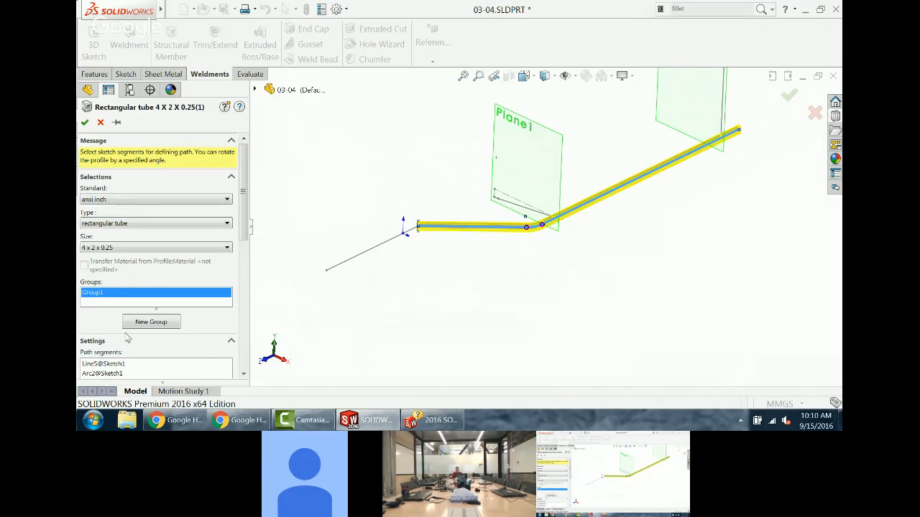
pyautogui.scroll(-3, 519, 212)
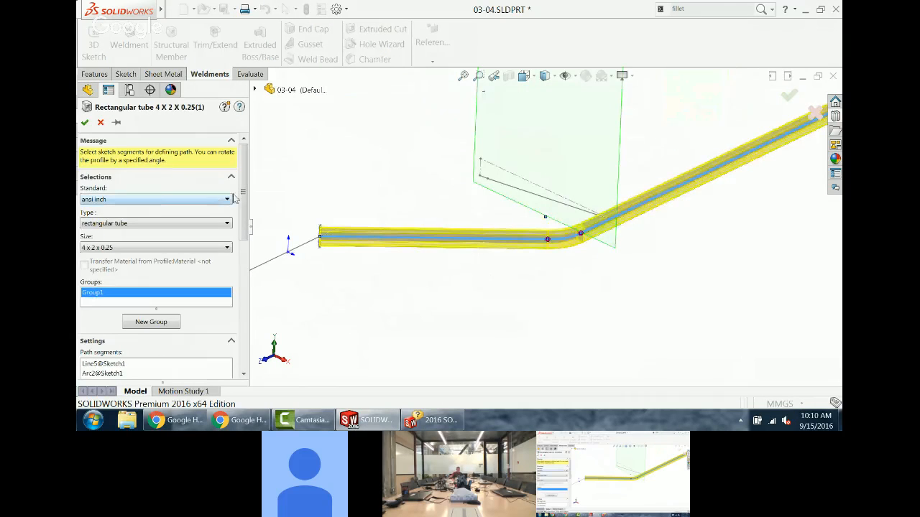
pyautogui.moveTo(243, 191); pyautogui.dragTo(243, 228)
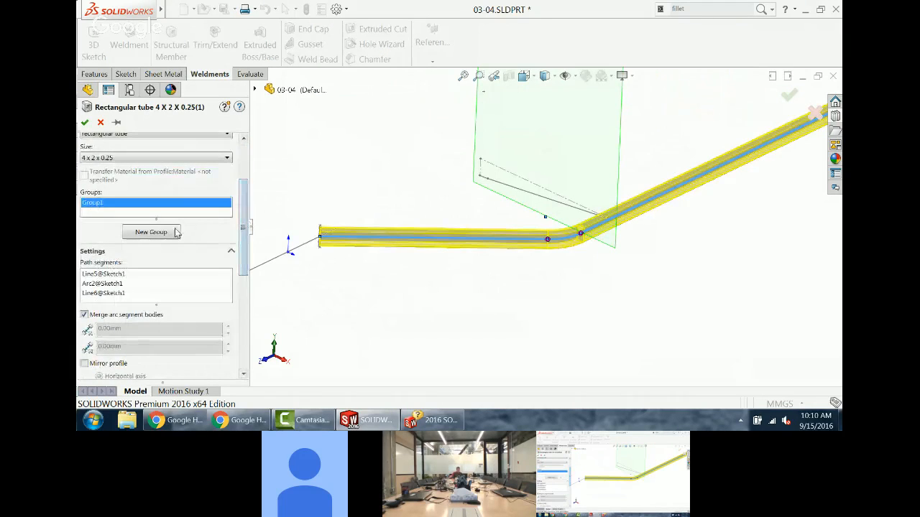
pyautogui.click(175, 232)
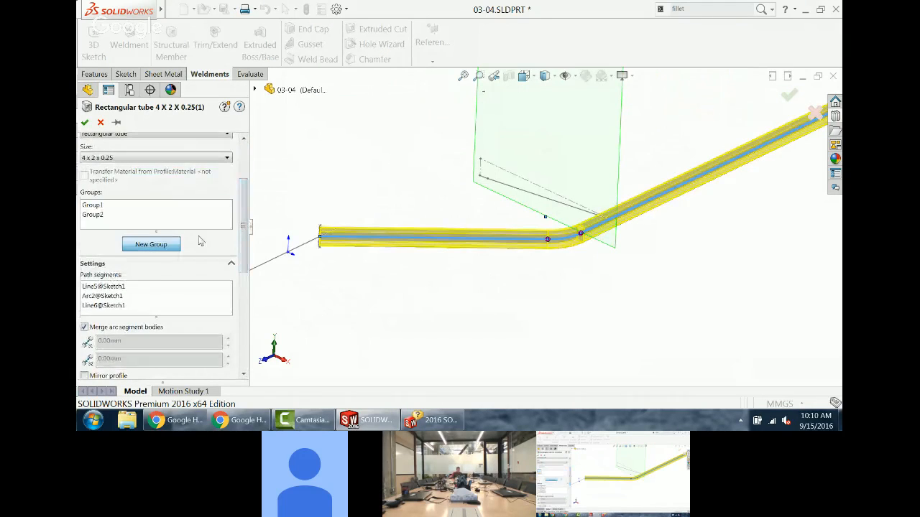
pyautogui.click(299, 246)
# Step: Examine the corner where the second group's tube meets the end of the first group's tube
pyautogui.scroll(-4, 357, 237)
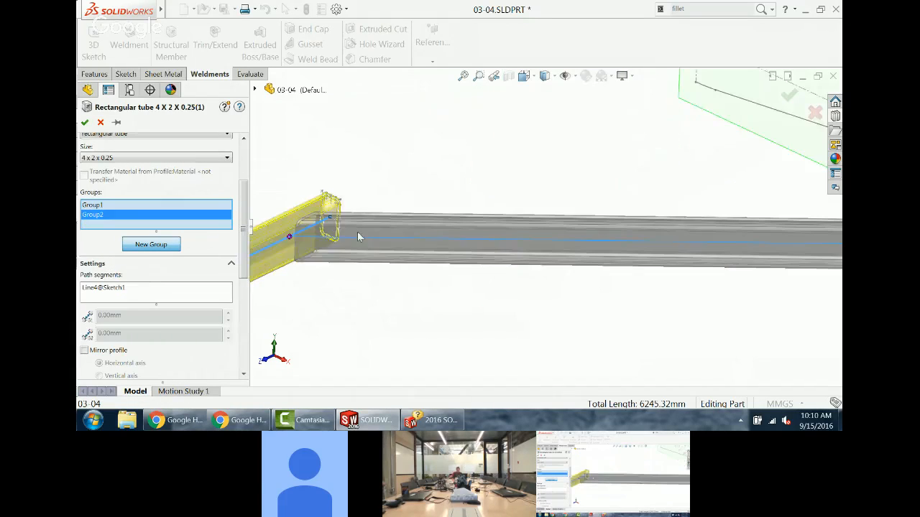
pyautogui.scroll(-4, 351, 231)
pyautogui.moveTo(343, 224); pyautogui.dragTo(355, 243, button='middle')
pyautogui.scroll(-3, 496, 326)
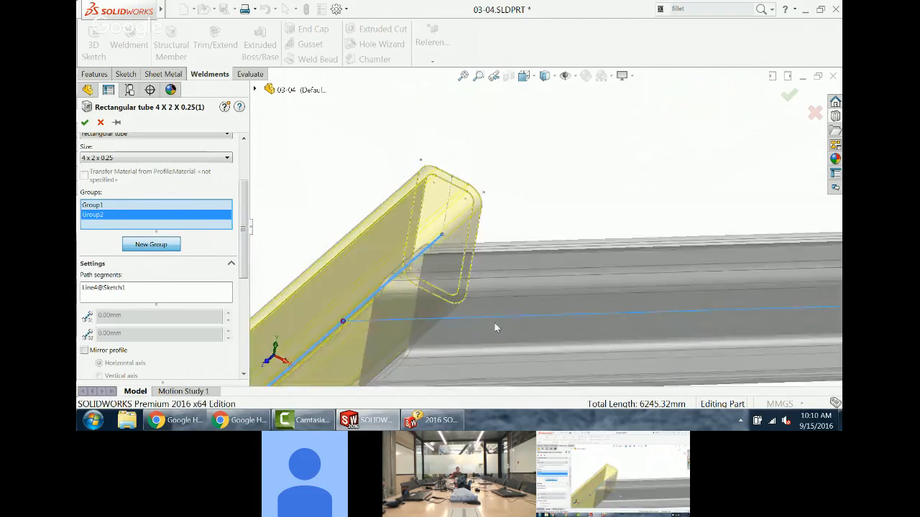
pyautogui.scroll(1, 494, 328)
pyautogui.scroll(4, 574, 251)
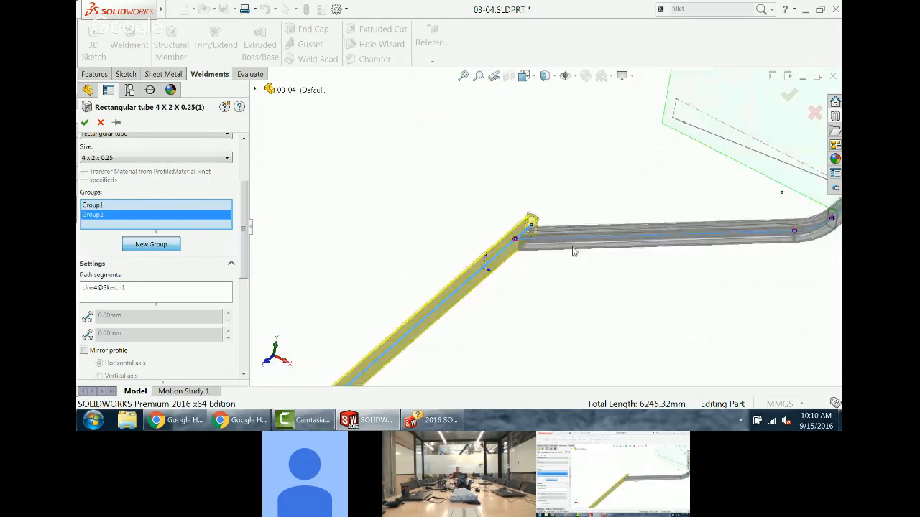
pyautogui.scroll(2, 591, 238)
pyautogui.moveTo(591, 238); pyautogui.dragTo(599, 216, button='middle')
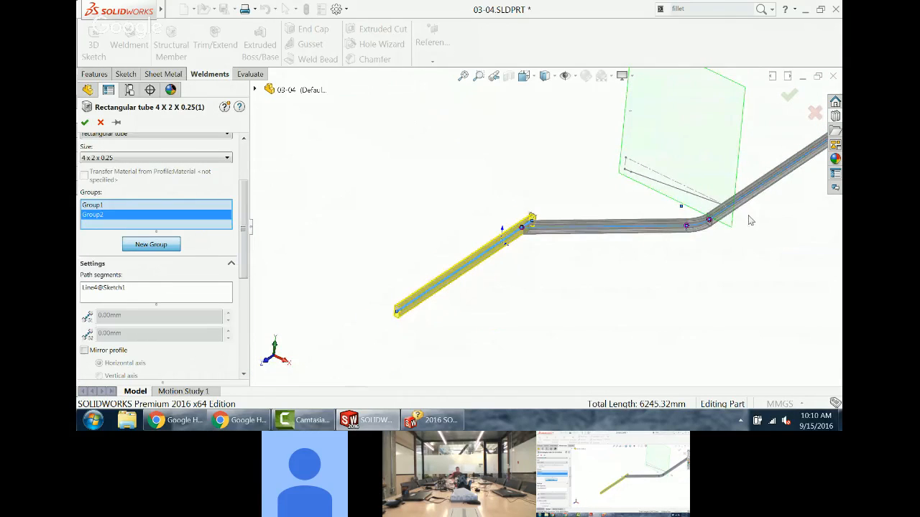
# Step: Add a third group along the short arc and the connected line of Sketch2 on Plane1
pyautogui.scroll(-2, 740, 219)
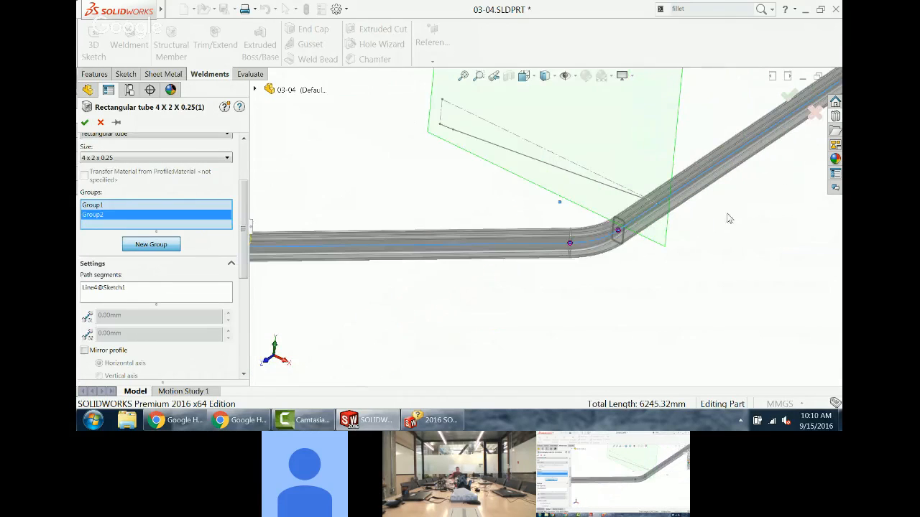
pyautogui.click(144, 245)
pyautogui.scroll(-3, 463, 147)
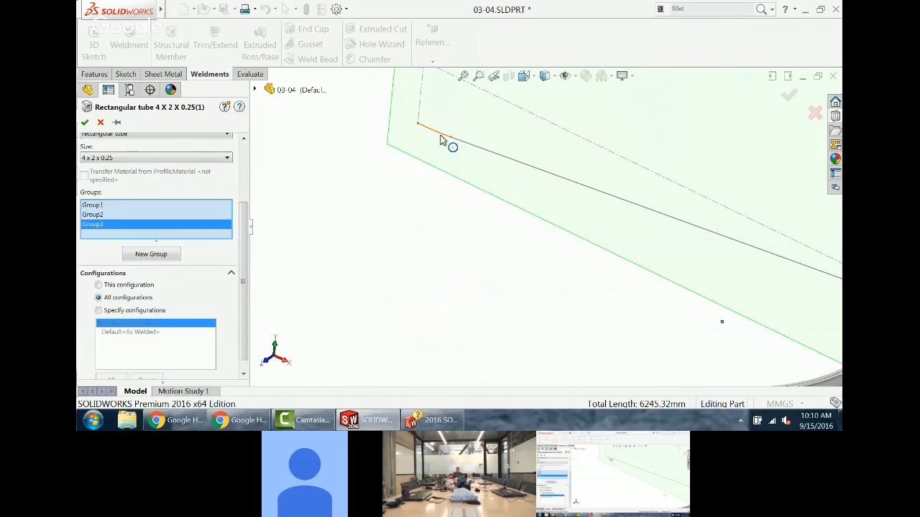
pyautogui.click(449, 138)
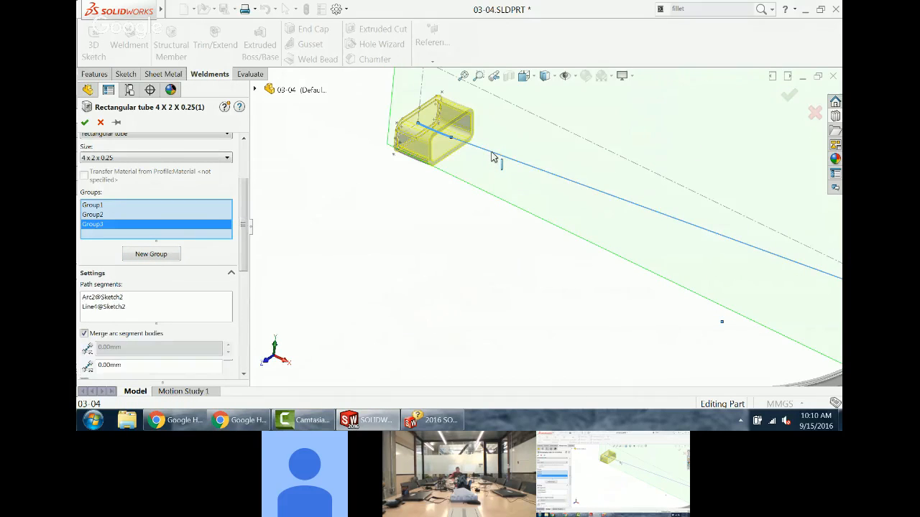
pyautogui.scroll(4, 557, 242)
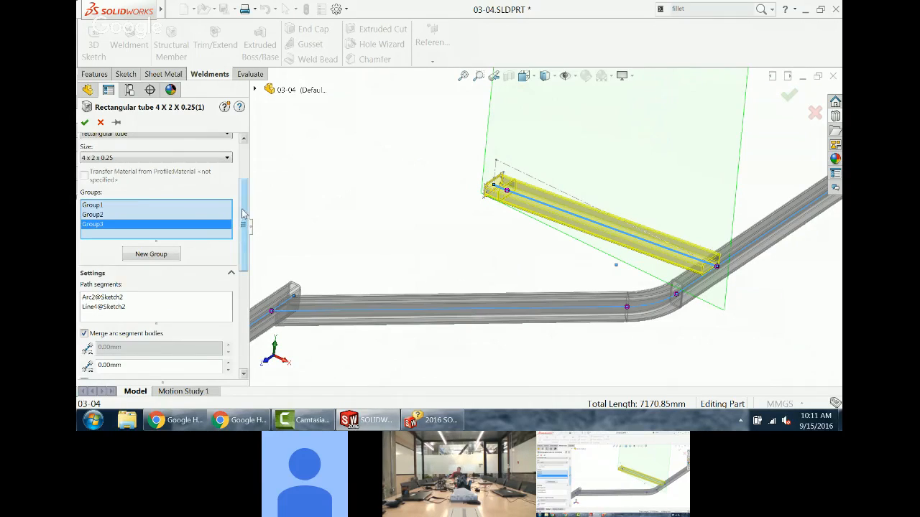
# Step: Try locating the third group's profile by its top edge midpoint and several corner points, and return it to the centre point
pyautogui.moveTo(244, 215); pyautogui.dragTo(232, 325)
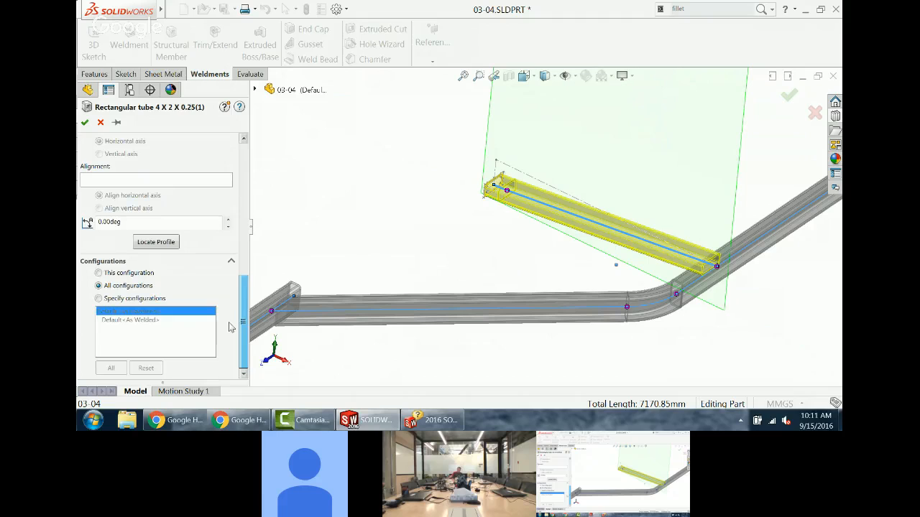
pyautogui.click(155, 242)
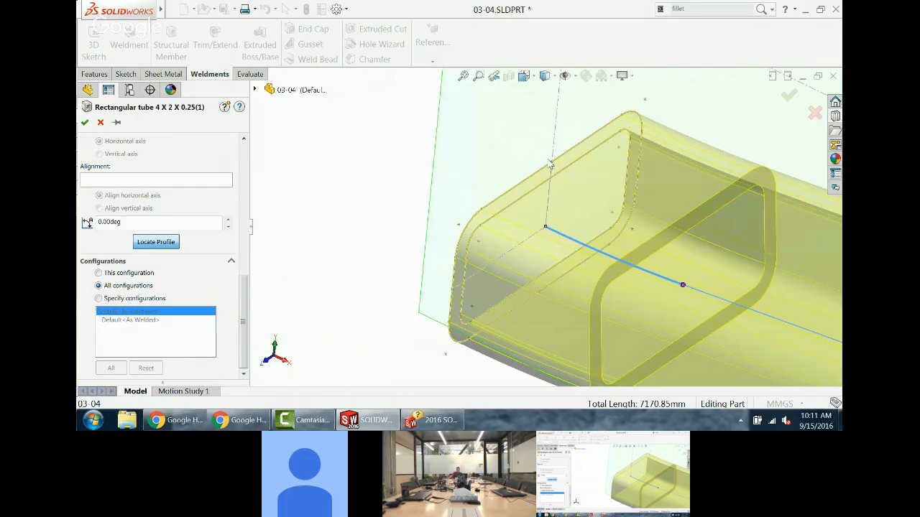
pyautogui.click(162, 244)
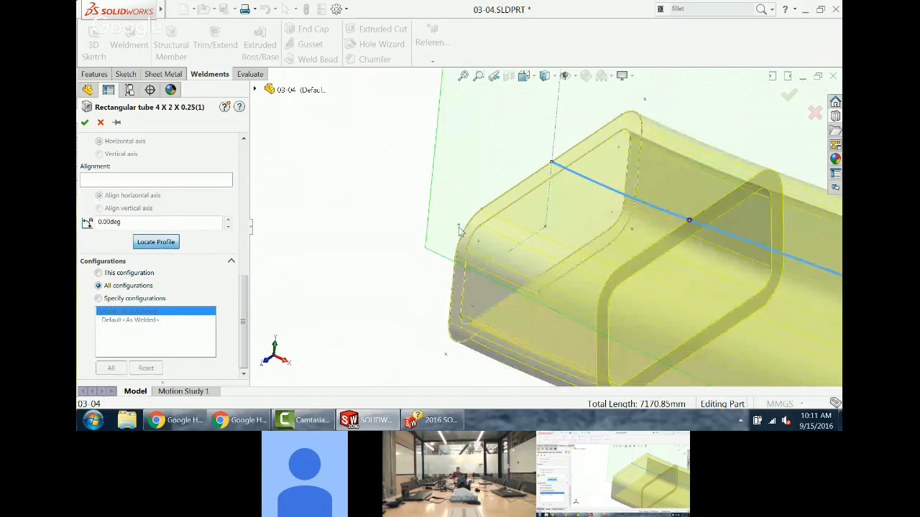
pyautogui.click(483, 213)
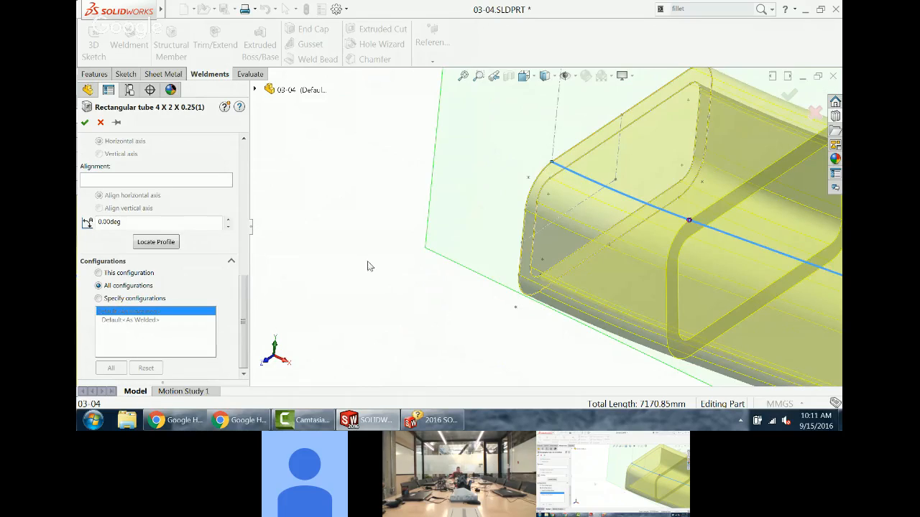
pyautogui.click(157, 243)
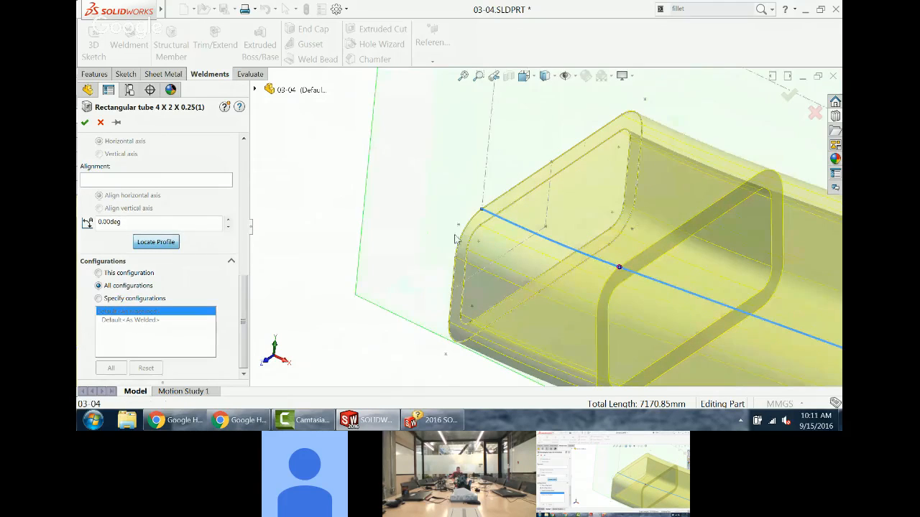
pyautogui.click(459, 227)
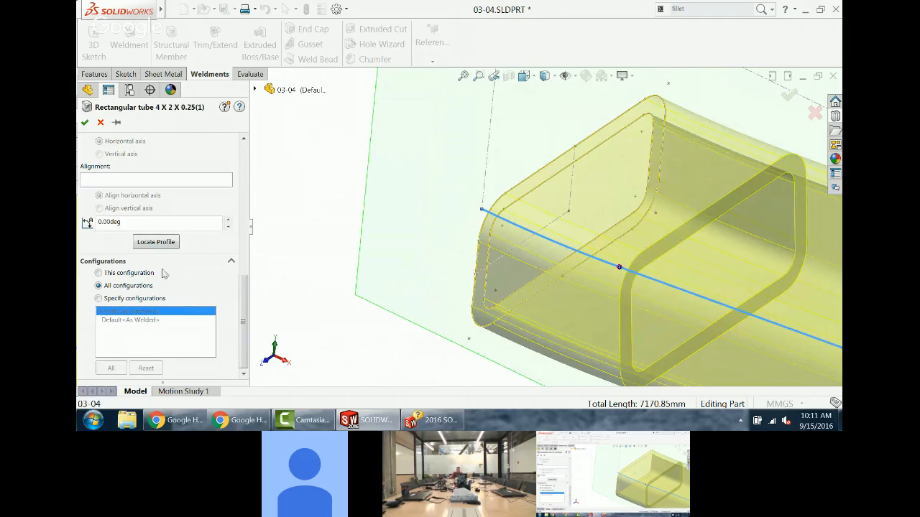
pyautogui.click(152, 243)
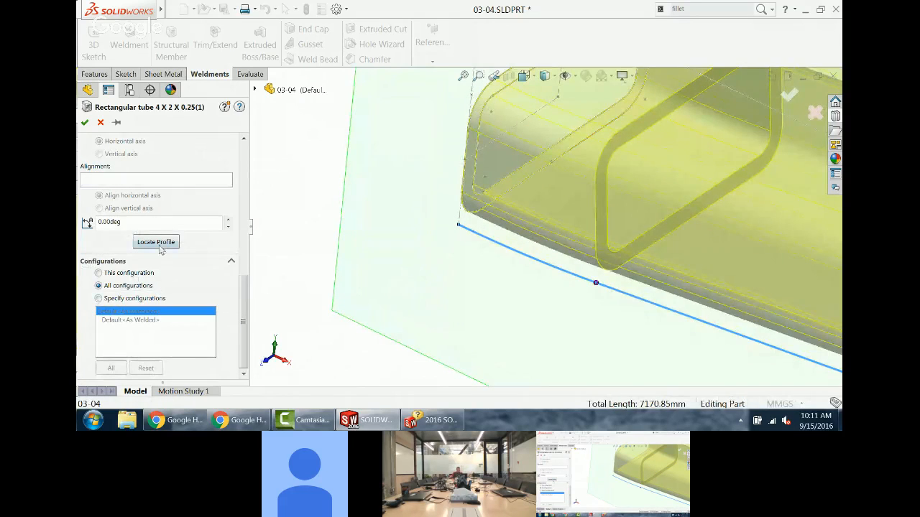
pyautogui.click(160, 246)
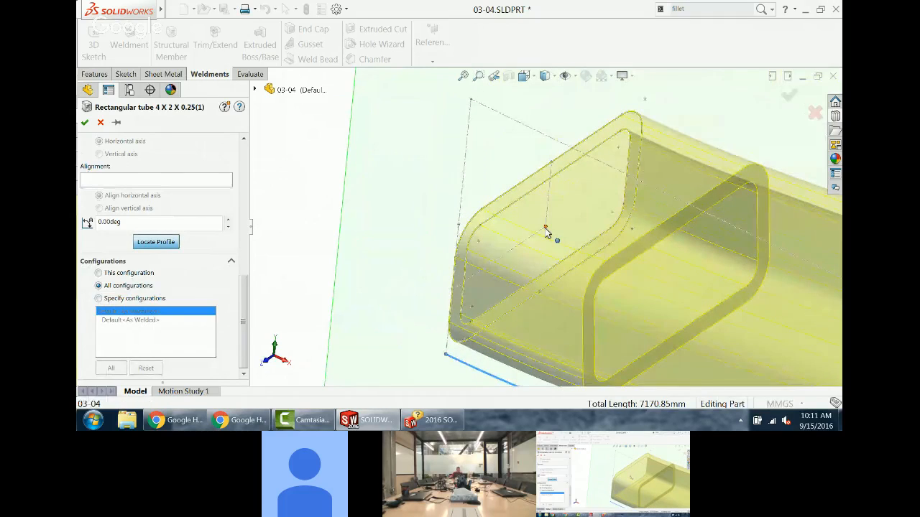
pyautogui.click(545, 229)
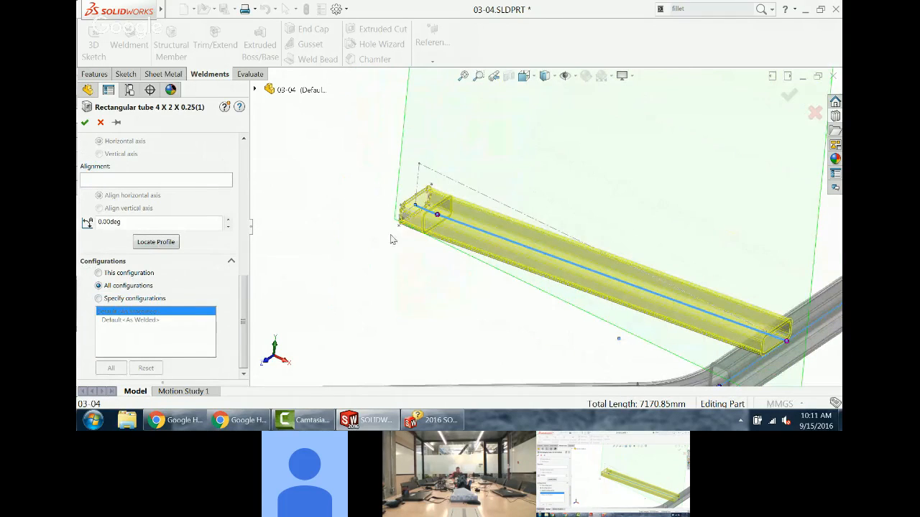
# Step: Set the rotation angle of the third group's profile to 90 degrees and accept the rectangular tube feature
pyautogui.moveTo(130, 222); pyautogui.dragTo(87, 223)
pyautogui.click(227, 222)
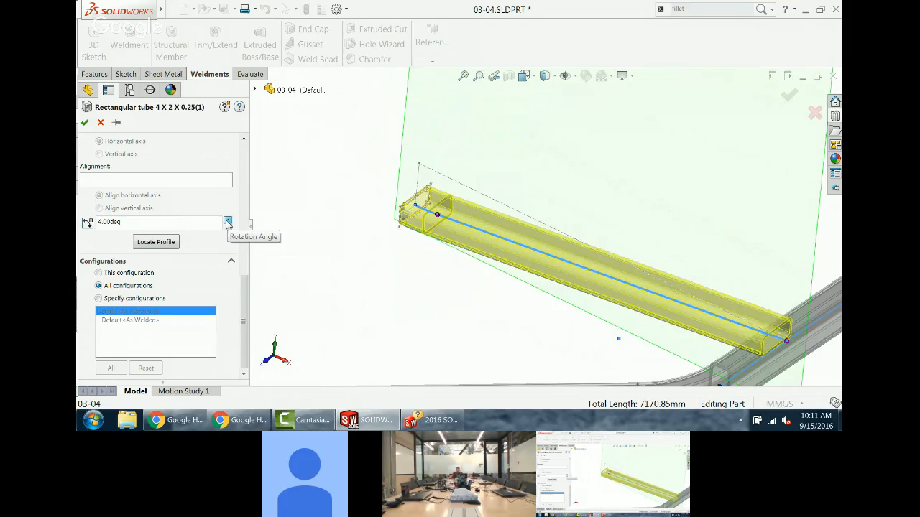
pyautogui.click(227, 222)
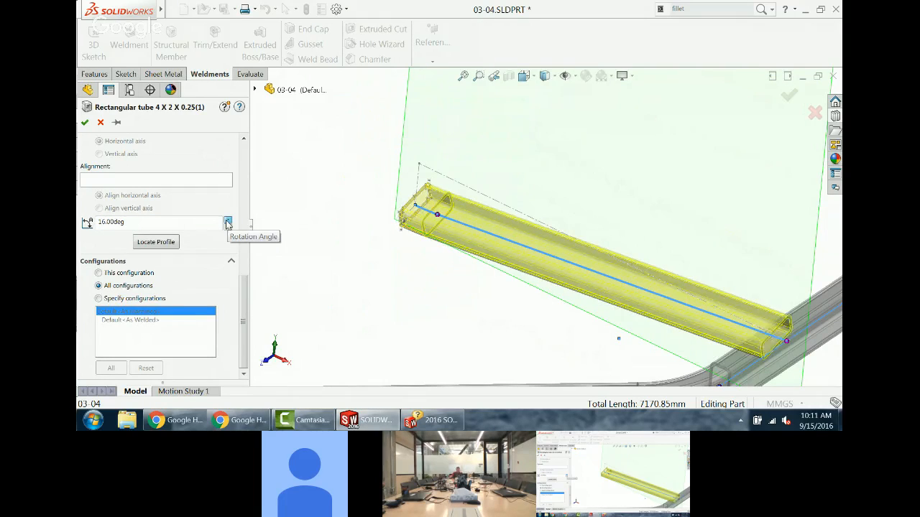
pyautogui.click(227, 222)
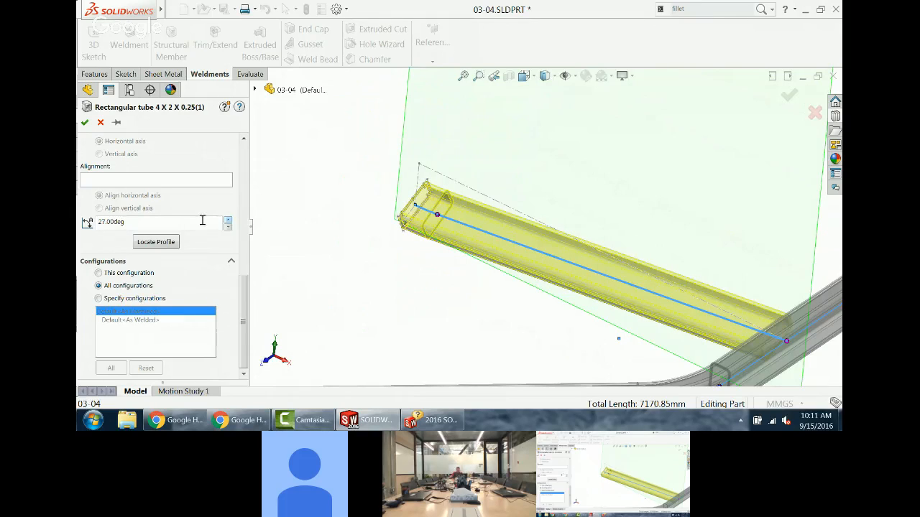
pyautogui.moveTo(202, 221); pyautogui.dragTo(80, 223)
pyautogui.write('90')
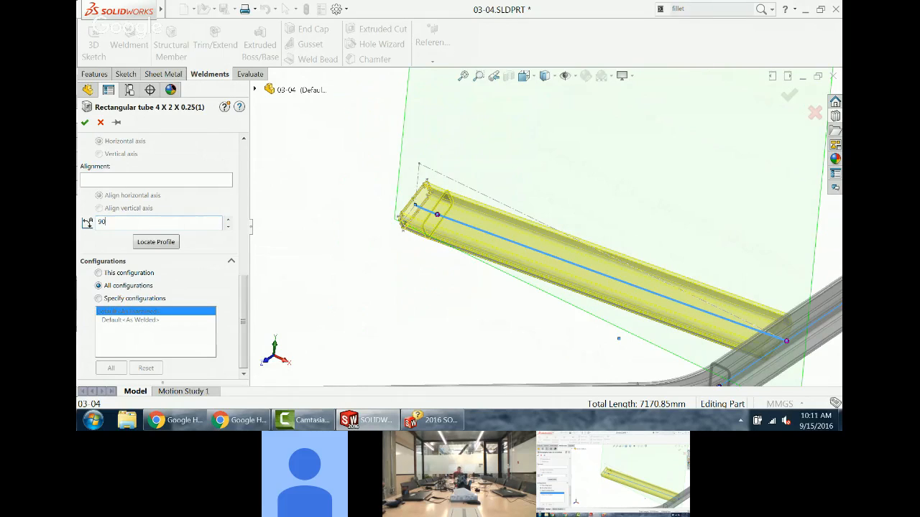
pyautogui.press('Return')
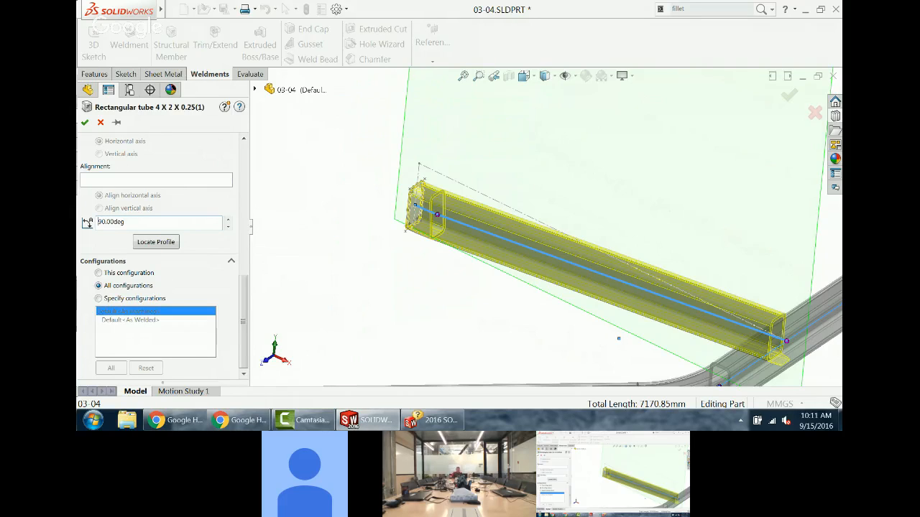
pyautogui.click(84, 122)
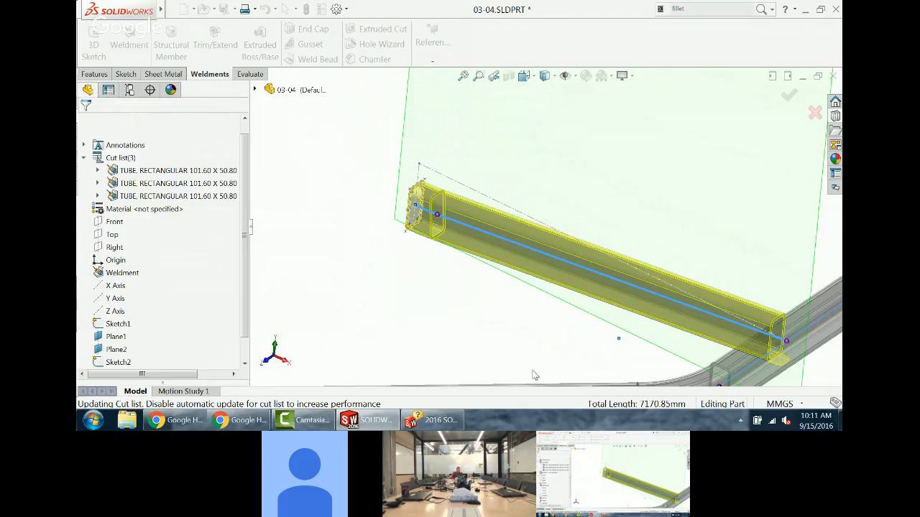
# Step: Isolate the cross tube body that sits behind the bend of the main tube
pyautogui.scroll(5, 578, 320)
pyautogui.moveTo(592, 292); pyautogui.dragTo(583, 268, button='middle')
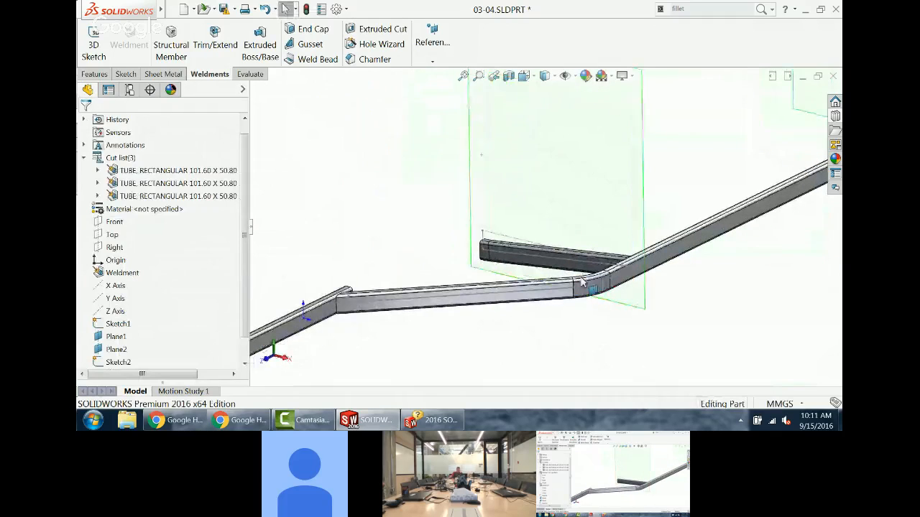
pyautogui.scroll(-5, 583, 268)
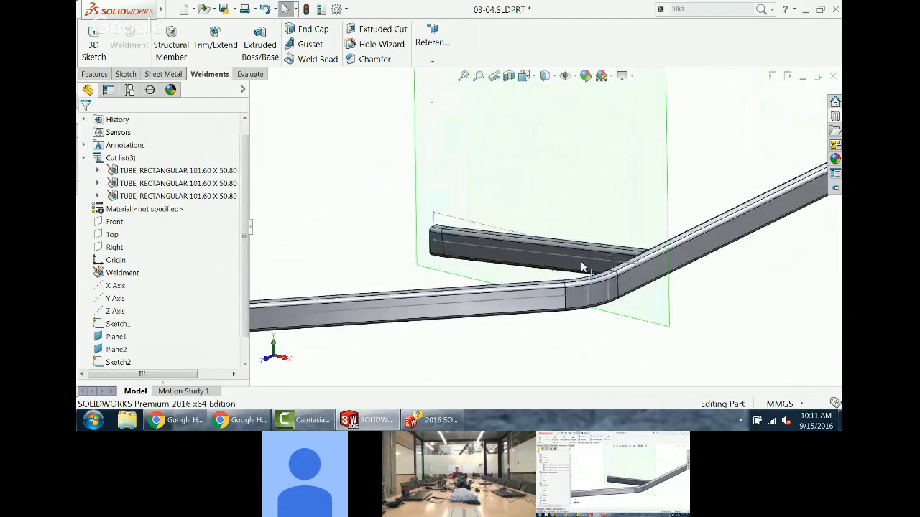
pyautogui.rightClick(585, 271)
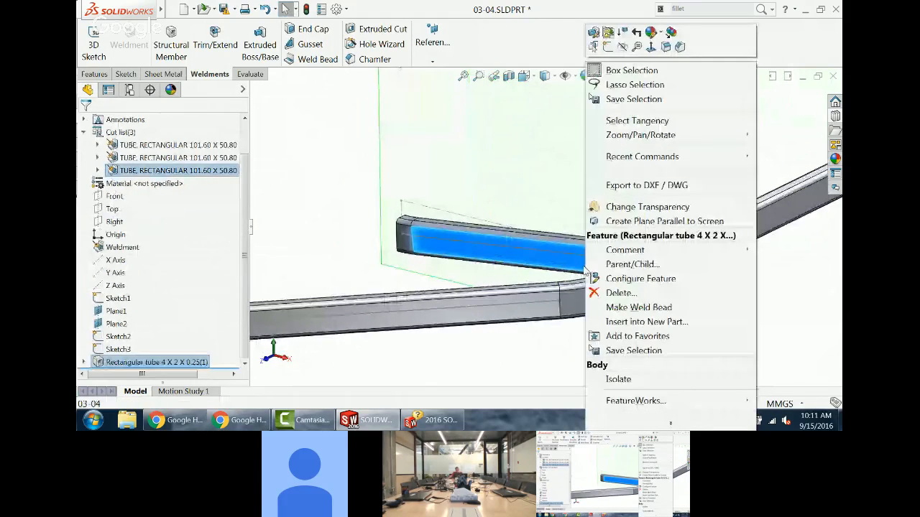
pyautogui.click(618, 379)
# Step: Examine the flat face projecting from the isolated tube's open end and exit the isolated view
pyautogui.scroll(-6, 650, 259)
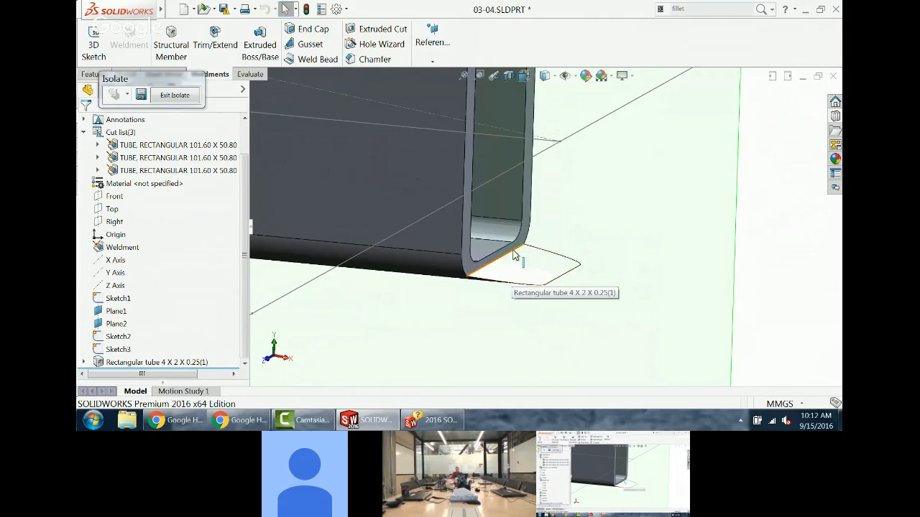
pyautogui.click(522, 275)
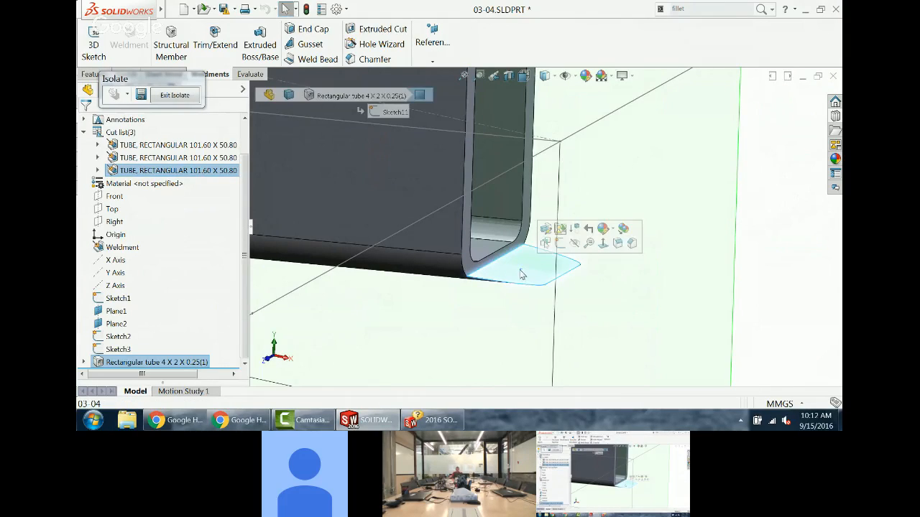
pyautogui.scroll(6, 526, 284)
pyautogui.click(524, 331)
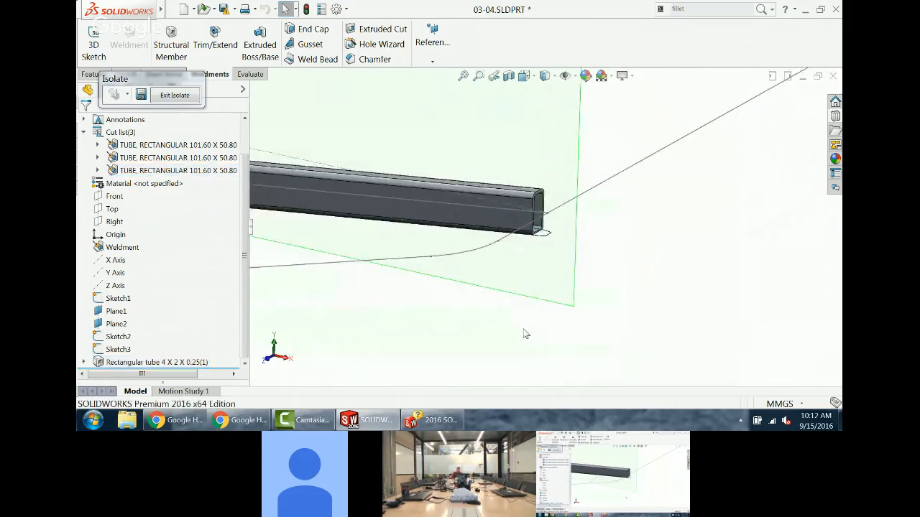
pyautogui.scroll(2, 393, 257)
pyautogui.click(175, 95)
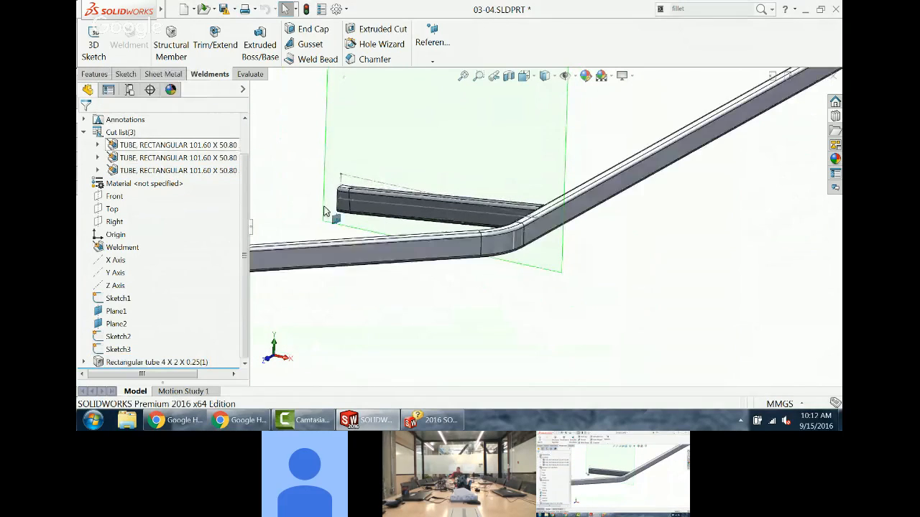
# Step: Examine the joint where the cross tube's end meets the inner side of the main tube's bend
pyautogui.moveTo(414, 266); pyautogui.dragTo(300, 294, button='middle')
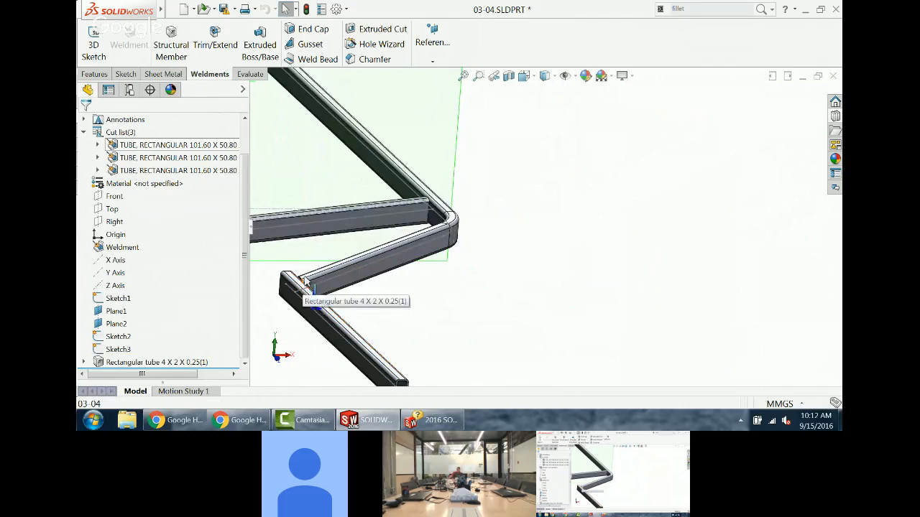
pyautogui.scroll(-10, 429, 217)
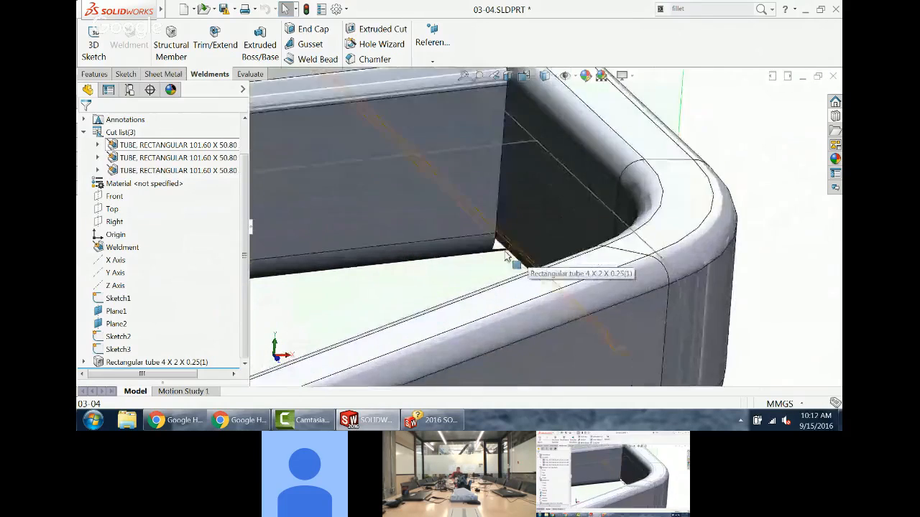
pyautogui.moveTo(517, 217); pyautogui.dragTo(519, 169, button='middle')
pyautogui.click(601, 253)
pyautogui.moveTo(594, 255); pyautogui.dragTo(509, 253, button='middle')
pyautogui.click(503, 242)
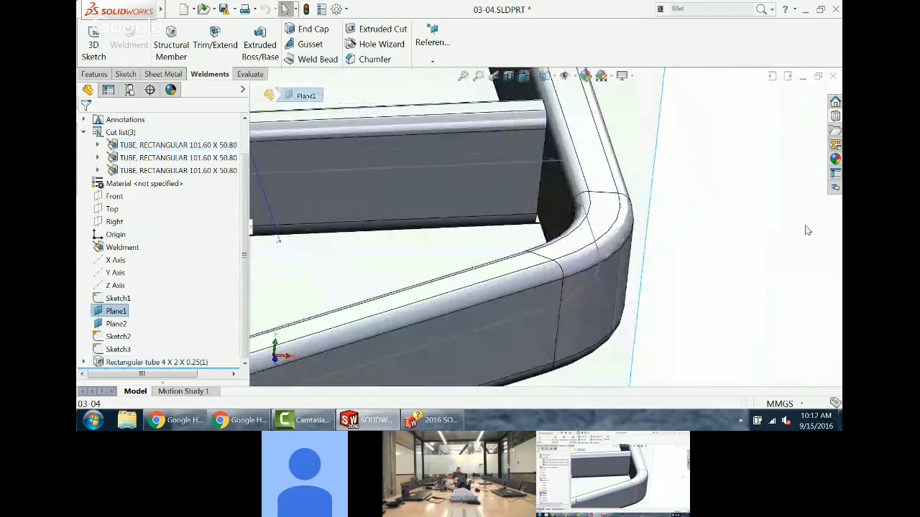
pyautogui.click(690, 260)
pyautogui.scroll(4, 690, 260)
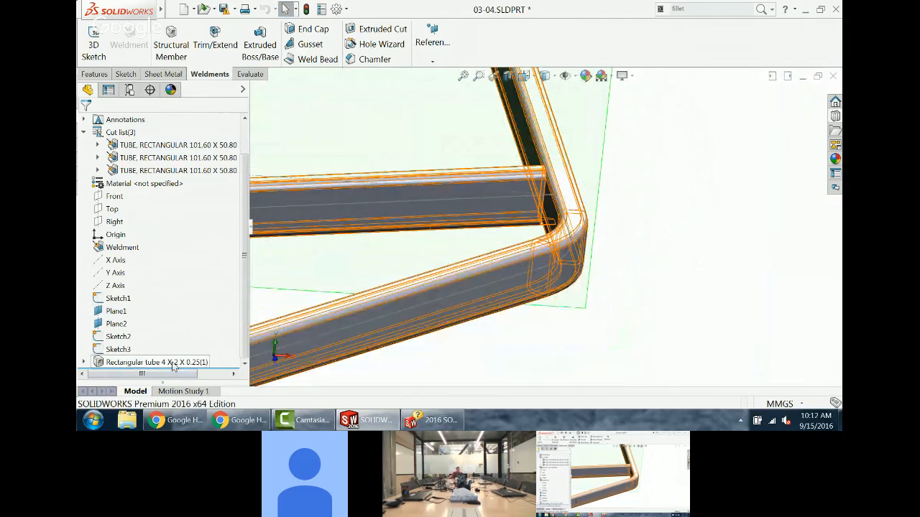
# Step: Trim the cross tube against the inner face of the long main tube and discard the piece beyond it
pyautogui.click(213, 37)
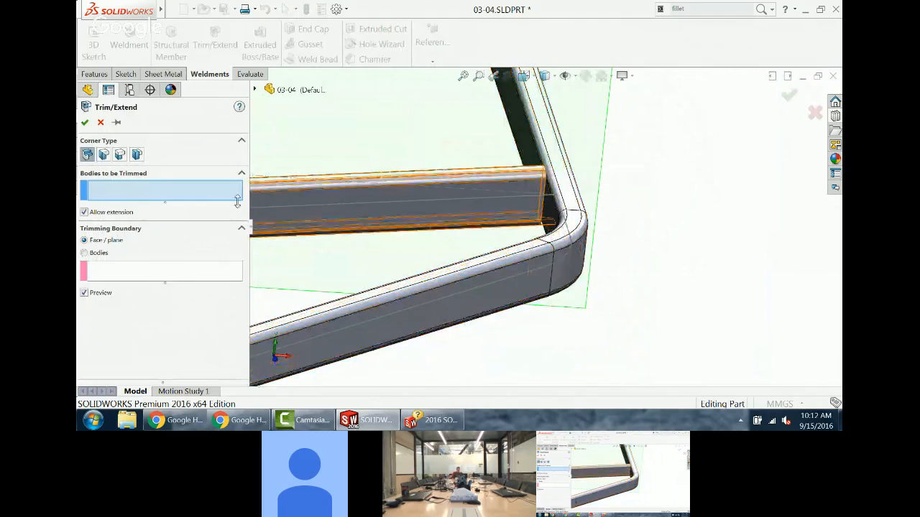
pyautogui.click(501, 200)
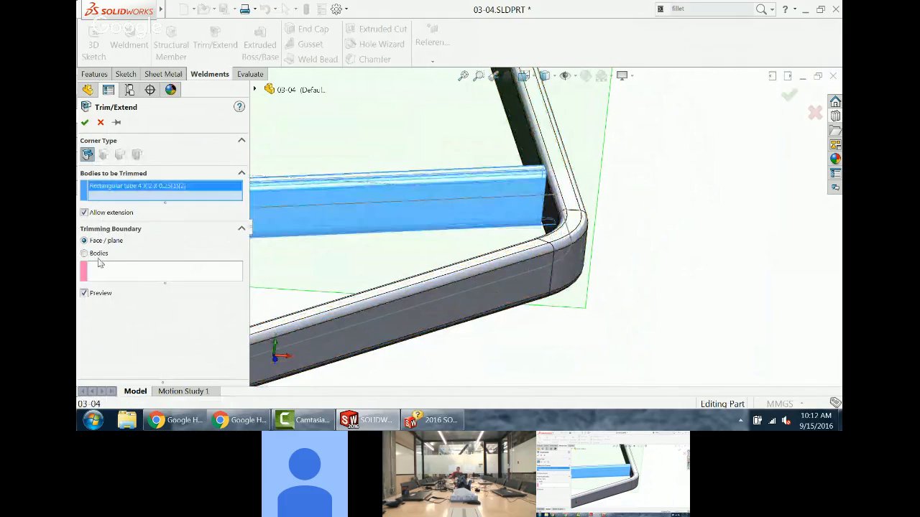
pyautogui.click(135, 280)
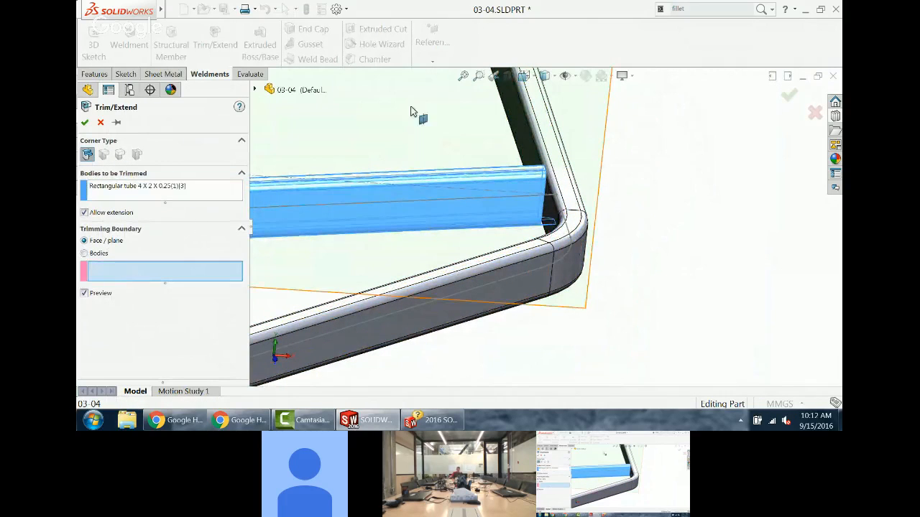
pyautogui.click(526, 141)
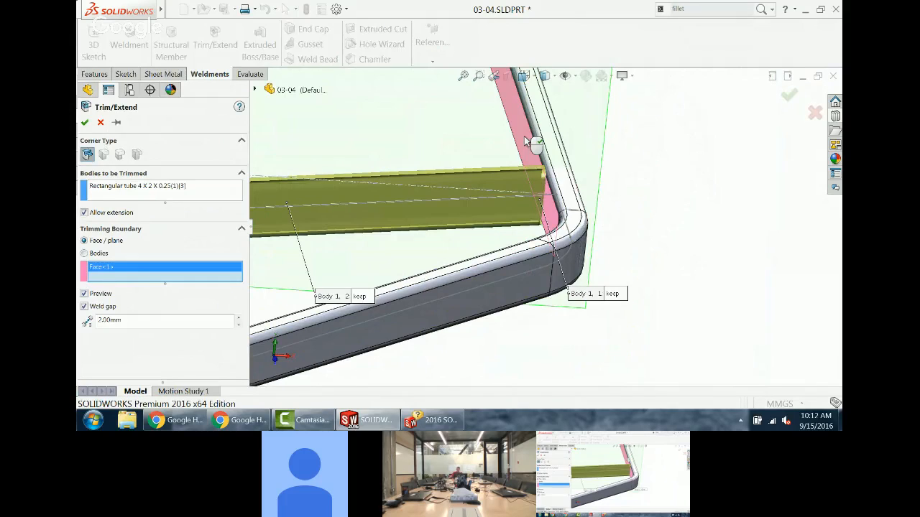
pyautogui.click(617, 295)
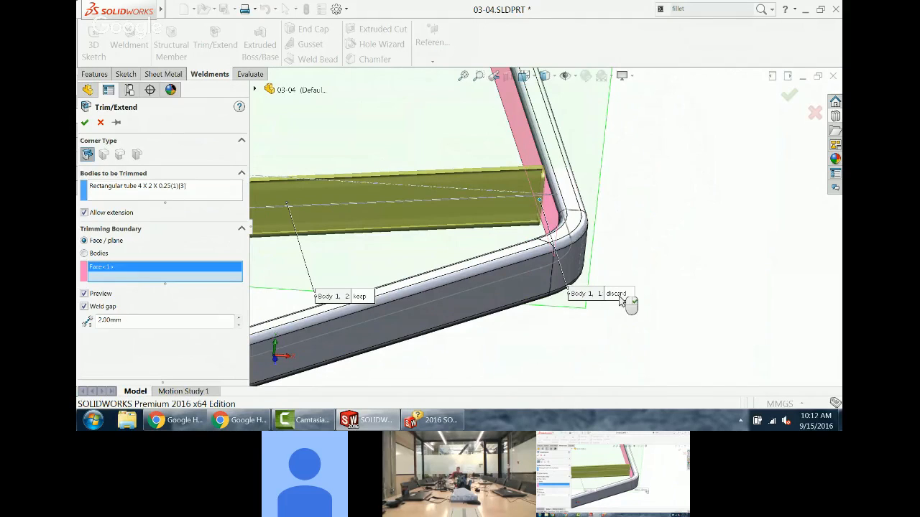
pyautogui.click(84, 123)
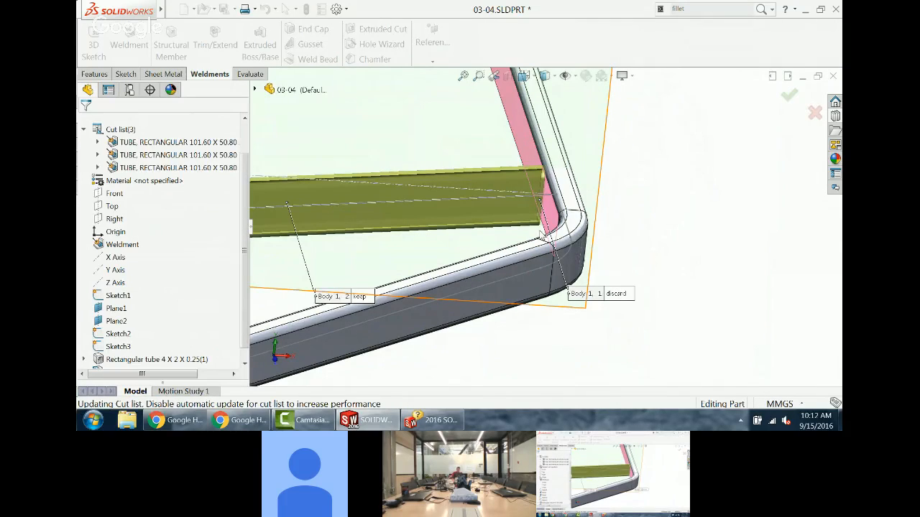
# Step: Roll the model back to before the Trim/Extend feature and inspect the cross tube's lower face at the joint
pyautogui.moveTo(460, 215); pyautogui.dragTo(519, 268, button='middle')
pyautogui.scroll(2, 429, 186)
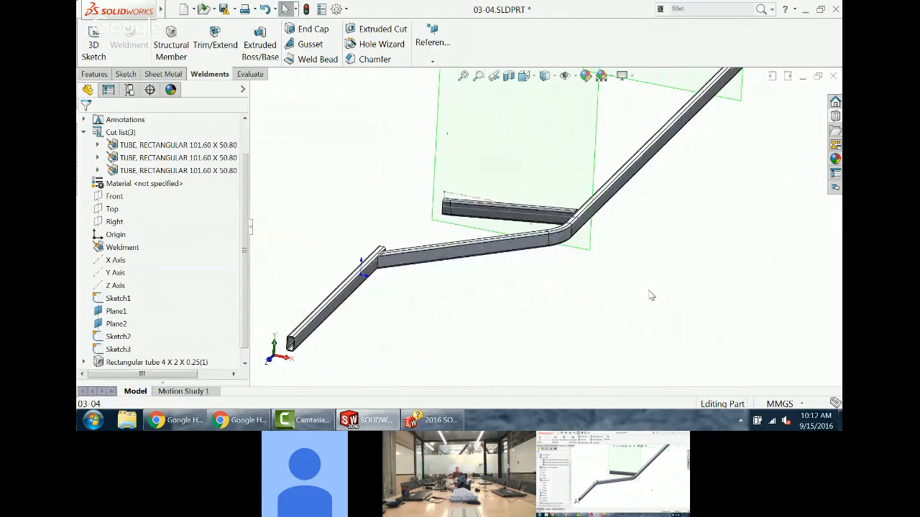
pyautogui.moveTo(645, 290); pyautogui.dragTo(585, 241, button='middle')
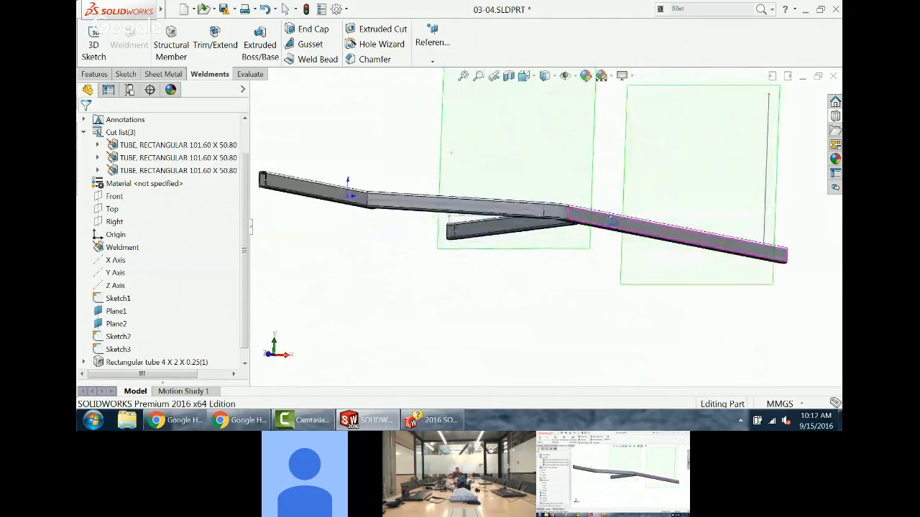
pyautogui.scroll(-4, 574, 234)
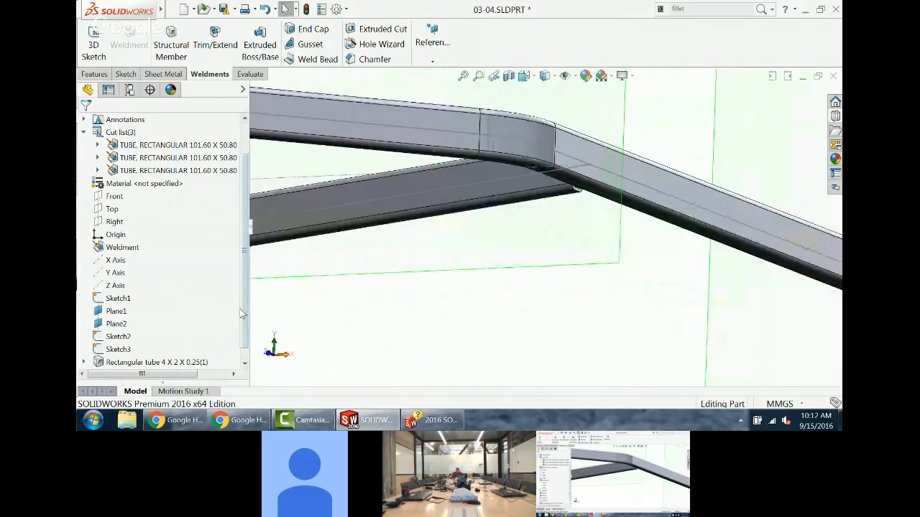
pyautogui.scroll(-1, 241, 313)
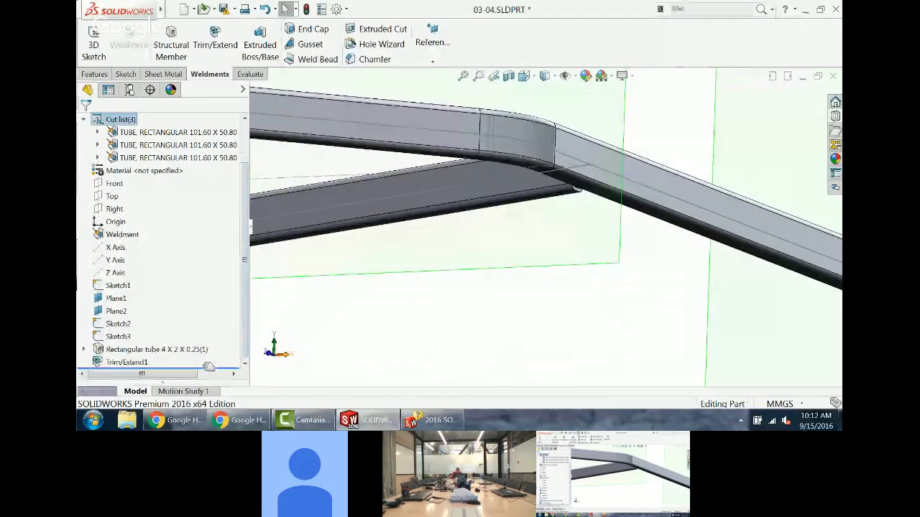
pyautogui.moveTo(209, 367); pyautogui.dragTo(209, 355)
pyautogui.scroll(-4, 583, 172)
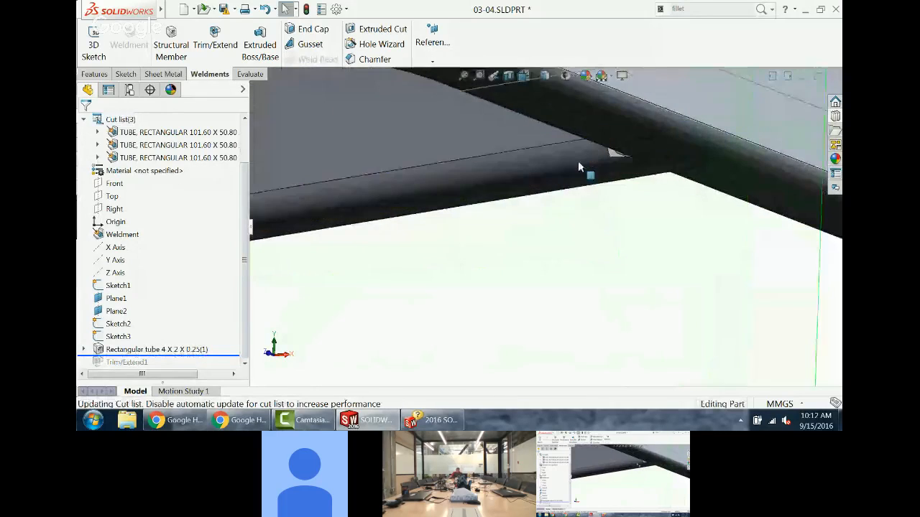
pyautogui.click(681, 184)
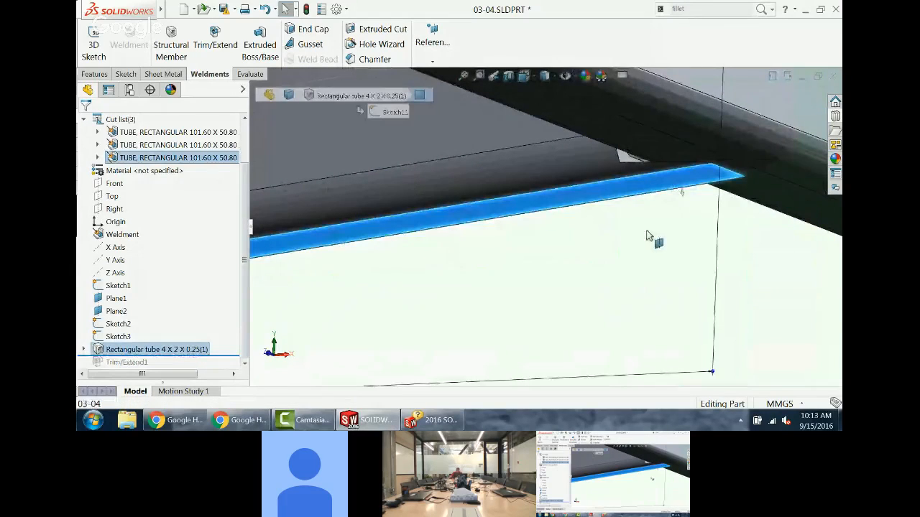
# Step: Compare the main tube's underside face with its inner side face where the untrimmed cross tube meets it
pyautogui.moveTo(647, 235); pyautogui.dragTo(667, 196, button='middle')
pyautogui.click(602, 220)
pyautogui.click(667, 196)
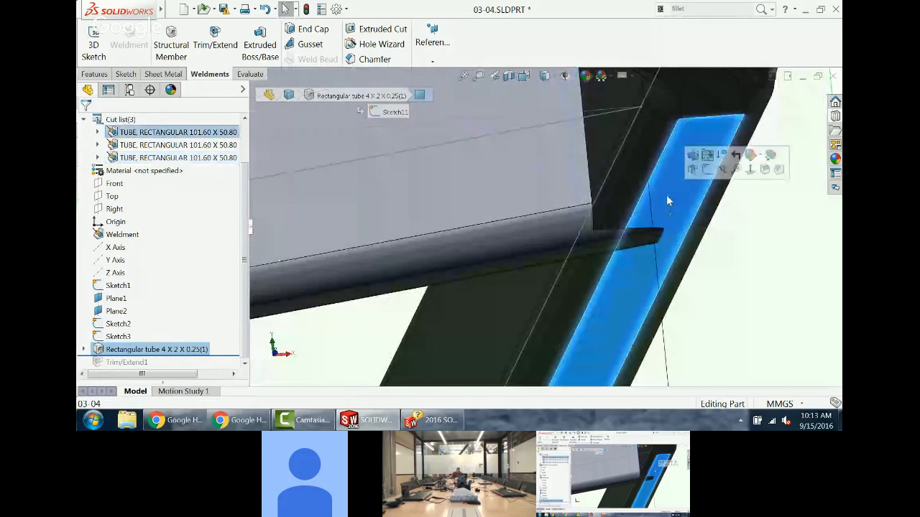
pyautogui.click(611, 151)
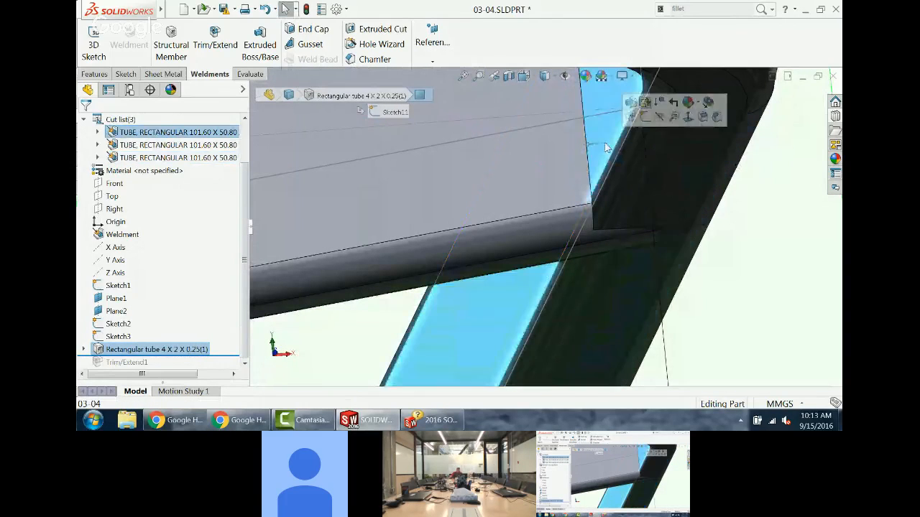
pyautogui.click(668, 195)
pyautogui.click(601, 141)
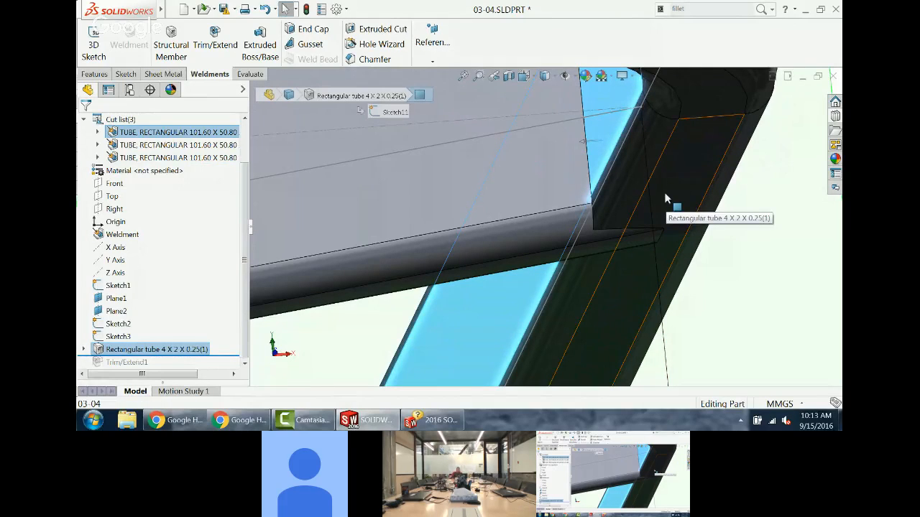
pyautogui.scroll(2, 664, 194)
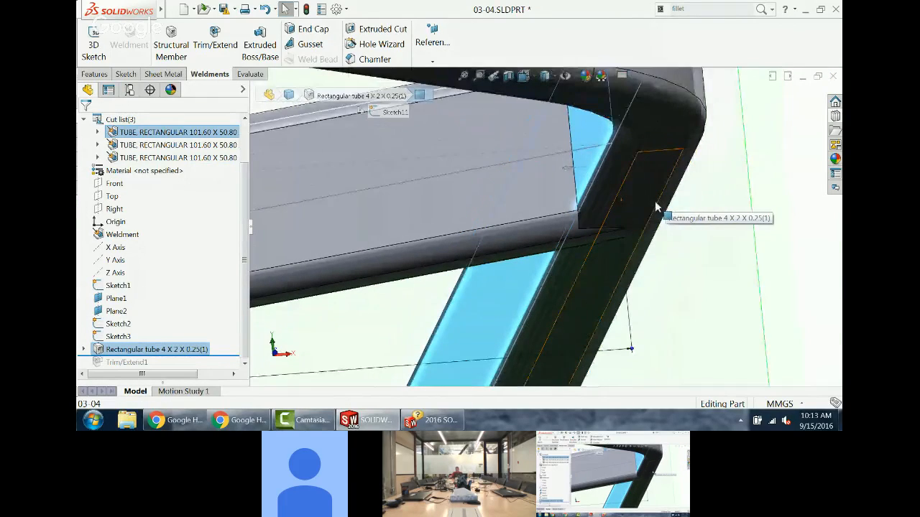
# Step: Roll the model forward to include the trim again and show the whole frame in the trimetric view
pyautogui.moveTo(655, 208); pyautogui.dragTo(587, 138, button='middle')
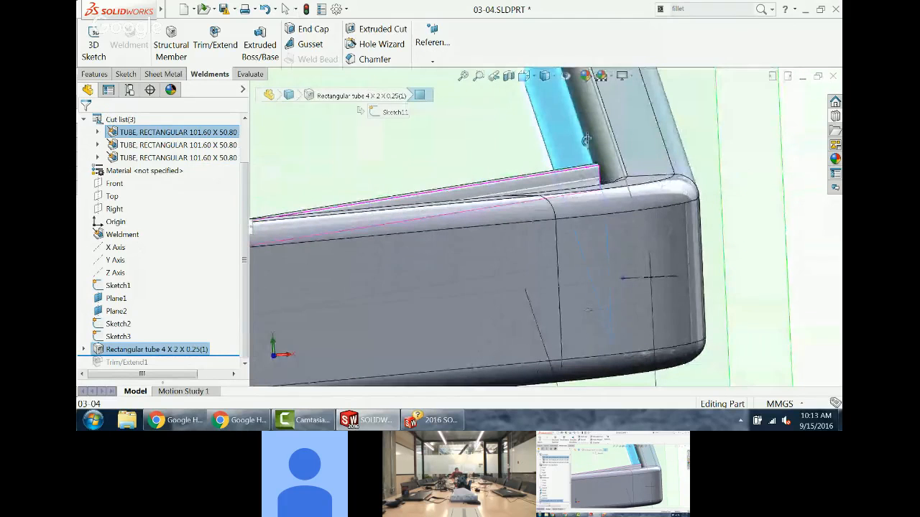
pyautogui.scroll(8, 589, 165)
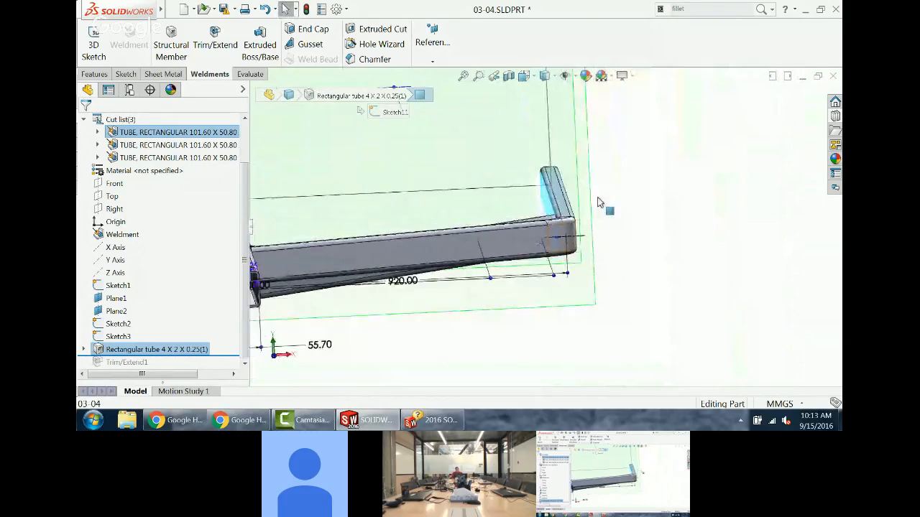
pyautogui.moveTo(599, 200); pyautogui.dragTo(657, 267, button='middle')
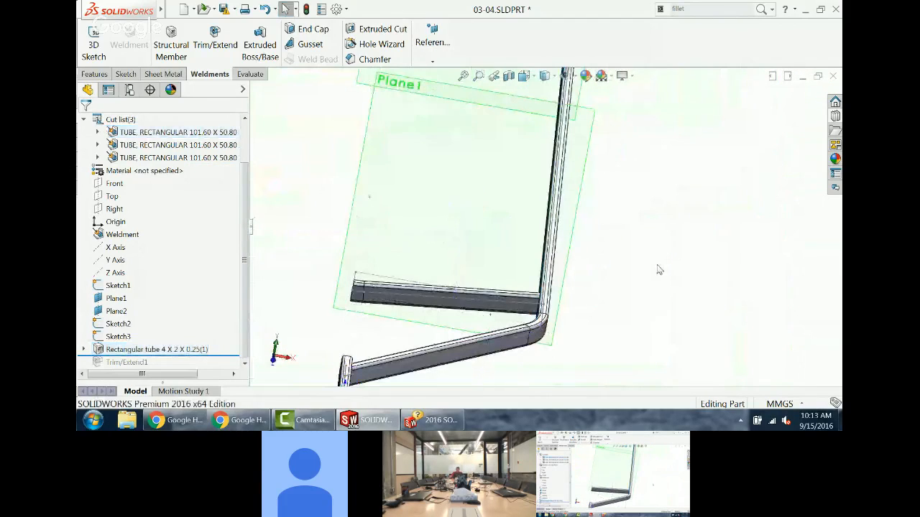
pyautogui.moveTo(223, 355); pyautogui.dragTo(223, 367)
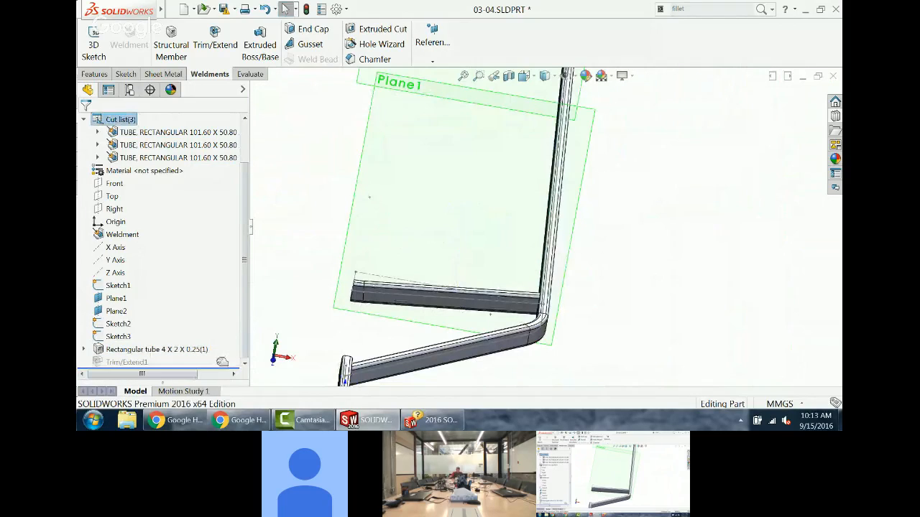
pyautogui.moveTo(608, 242); pyautogui.dragTo(632, 246, button='right')
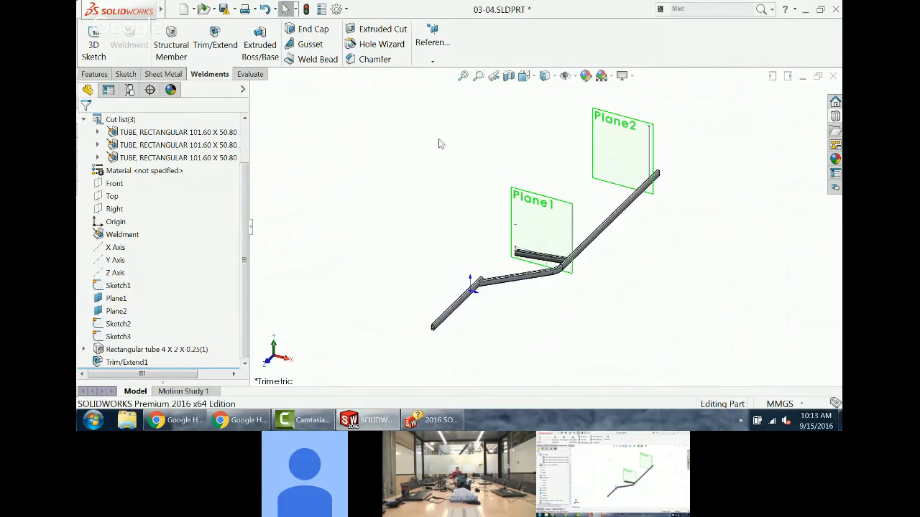
# Step: Add a structural member with the Custom standard, type Shafts and size 25D along the vertical sketch line on Plane2
pyautogui.click(154, 53)
pyautogui.click(161, 191)
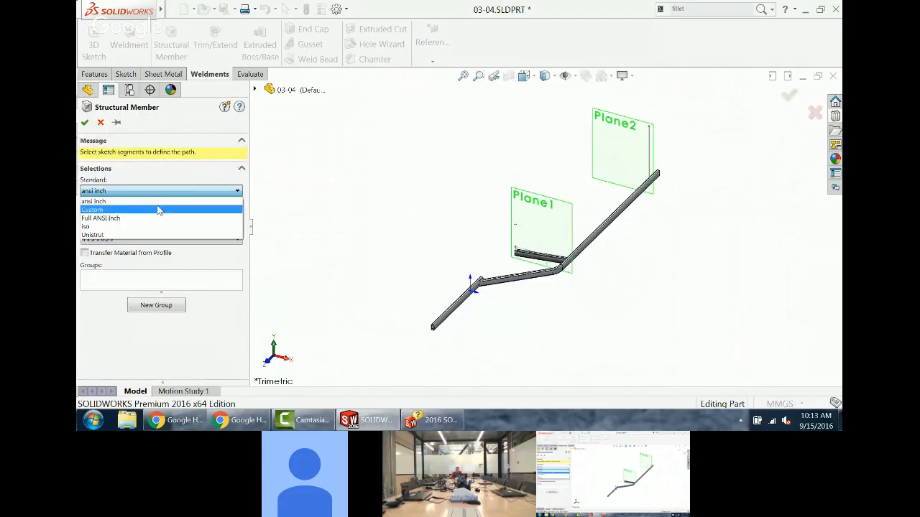
pyautogui.click(161, 206)
pyautogui.click(158, 215)
pyautogui.click(147, 226)
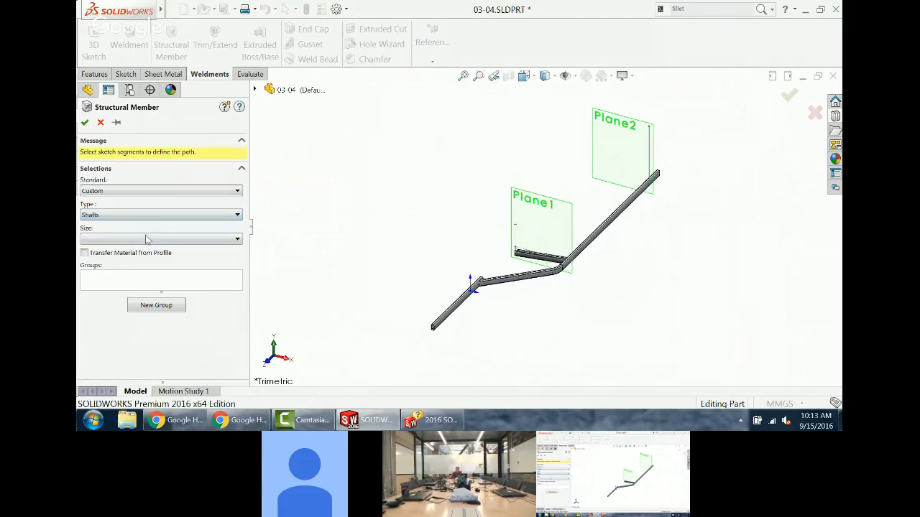
pyautogui.click(158, 239)
pyautogui.click(146, 256)
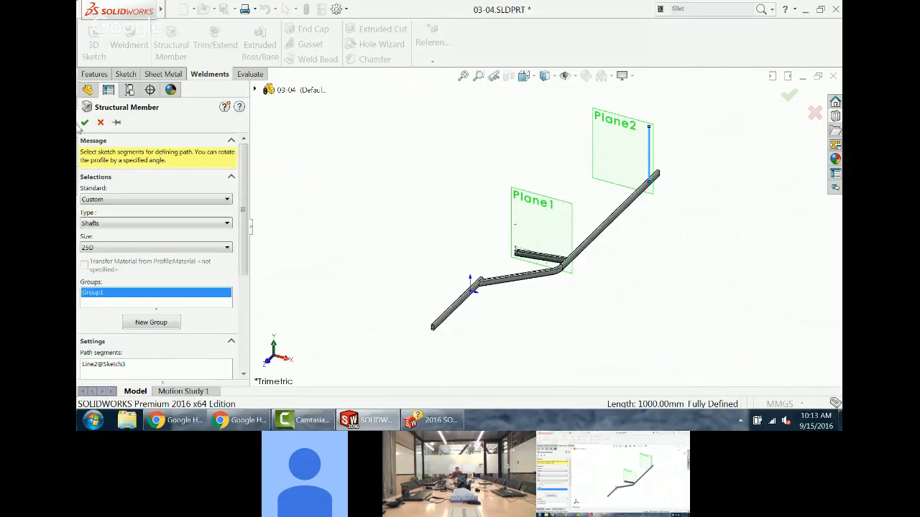
pyautogui.click(84, 122)
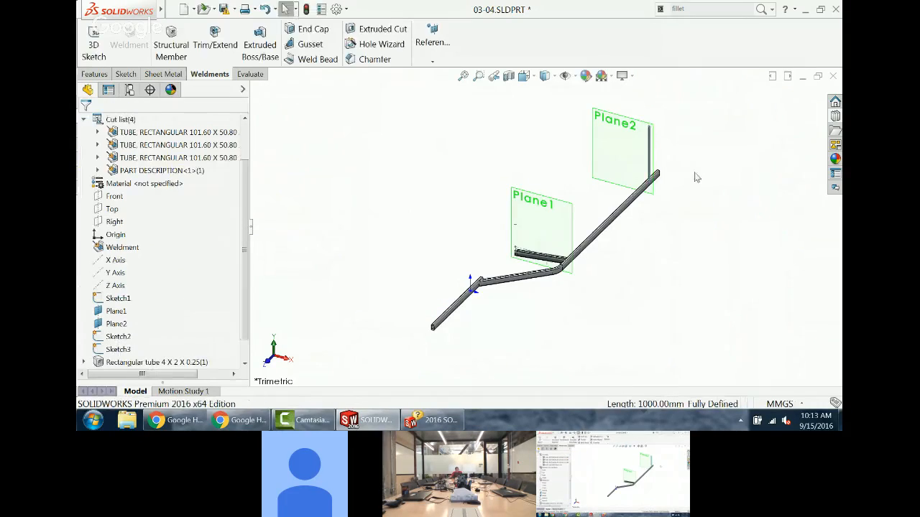
# Step: Inspect where the 25D shaft and its sketch line end inside the open end of the rectangular main tube
pyautogui.scroll(-5, 633, 173)
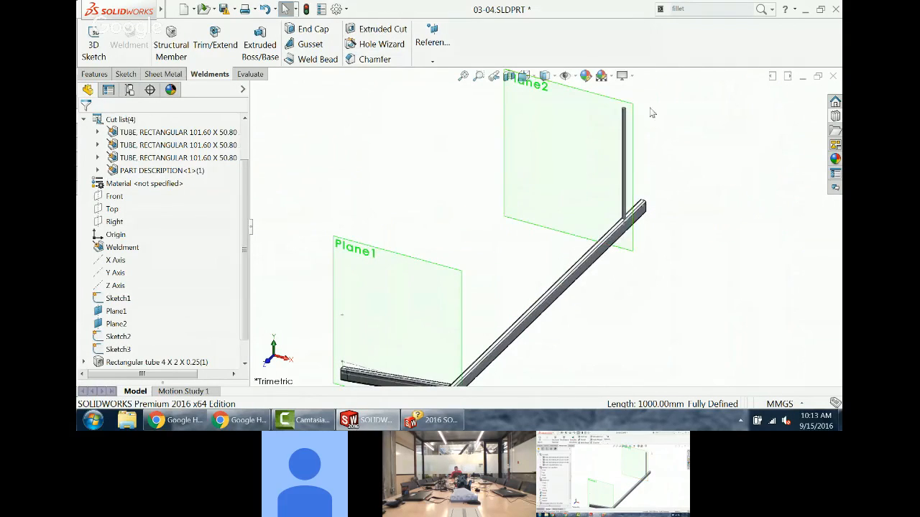
pyautogui.moveTo(674, 206); pyautogui.dragTo(457, 175, button='middle')
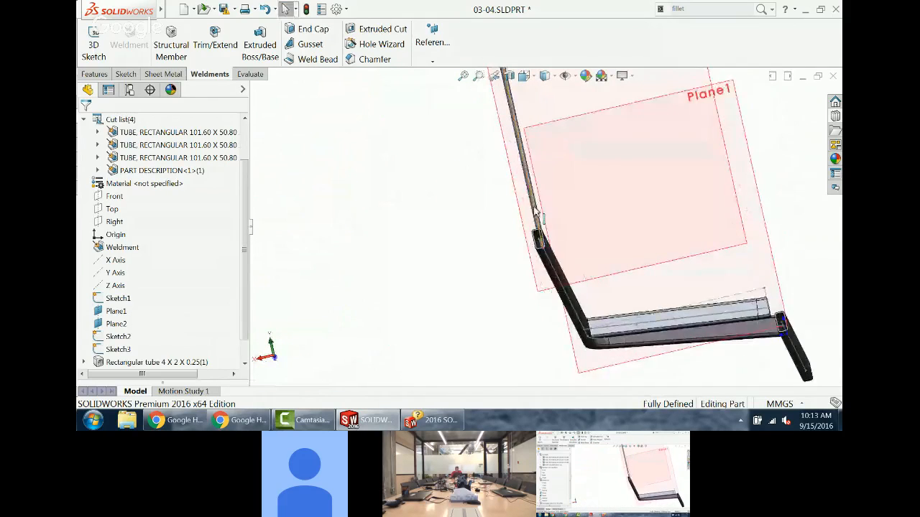
pyautogui.scroll(-5, 543, 234)
pyautogui.click(553, 324)
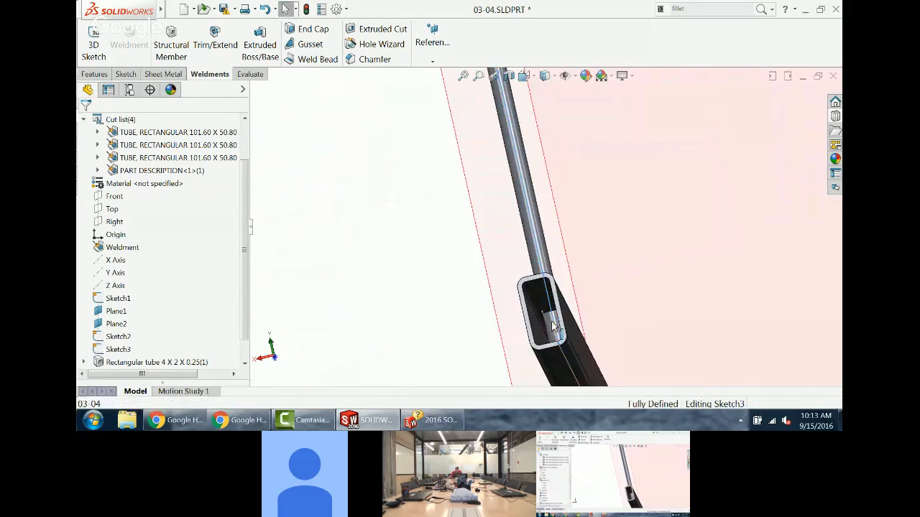
pyautogui.moveTo(553, 325)
pyautogui.mouseDown(button='middle')
pyautogui.moveTo(558, 315)
pyautogui.moveTo(557, 332)
pyautogui.mouseUp(button='middle')
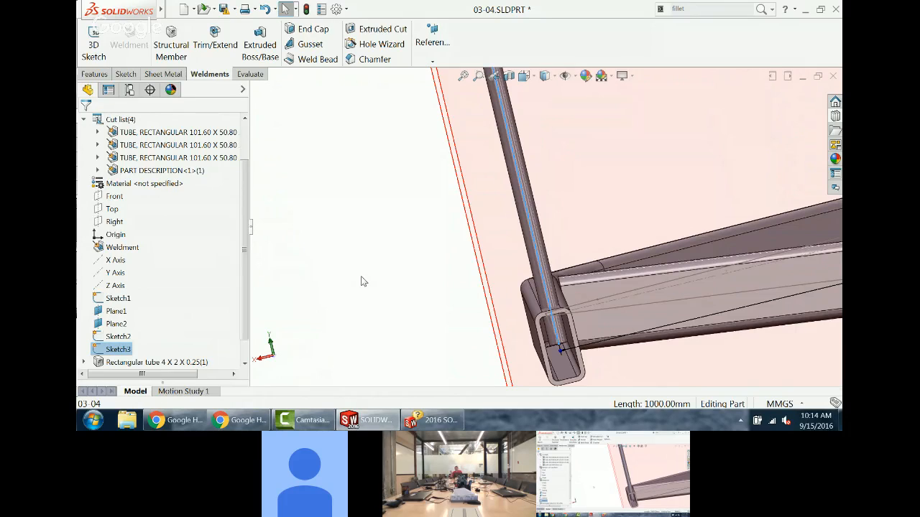
pyautogui.click(358, 215)
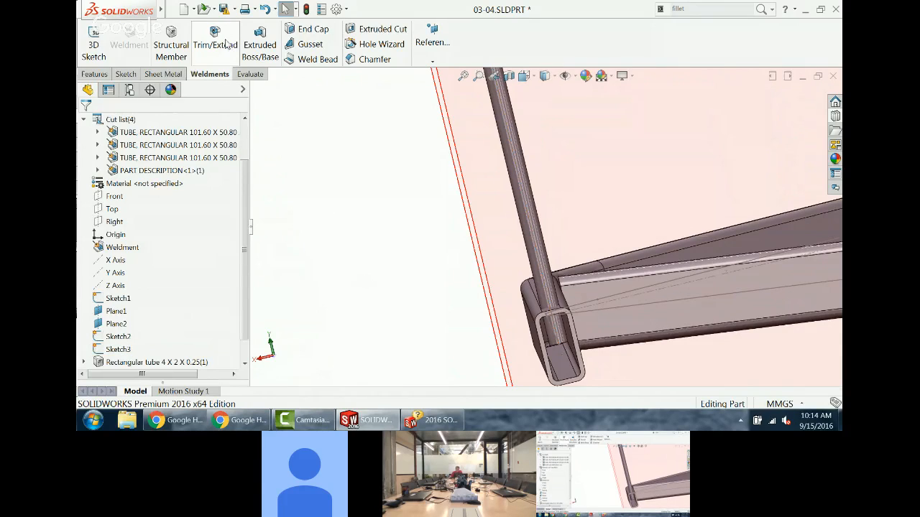
# Step: Trim the 25D shaft against the main bent rectangular tube, using the tube's body as the trimming boundary
pyautogui.click(222, 43)
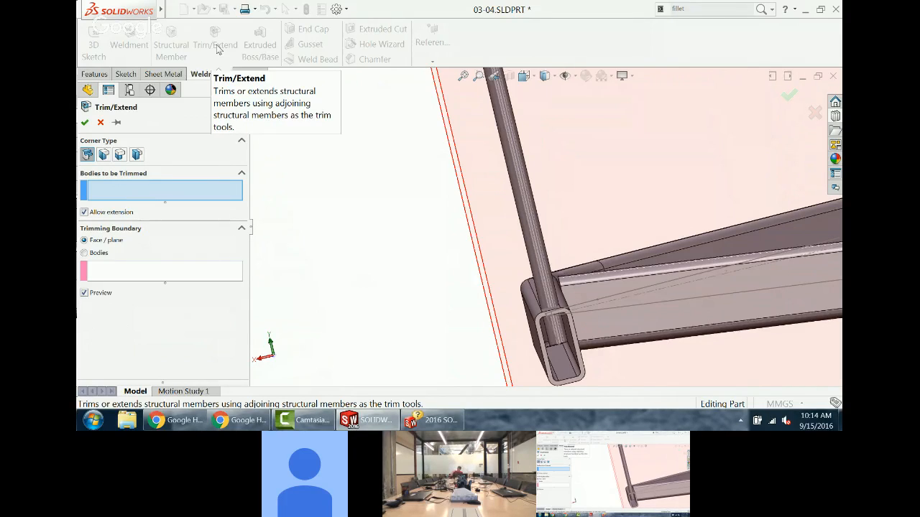
pyautogui.click(513, 145)
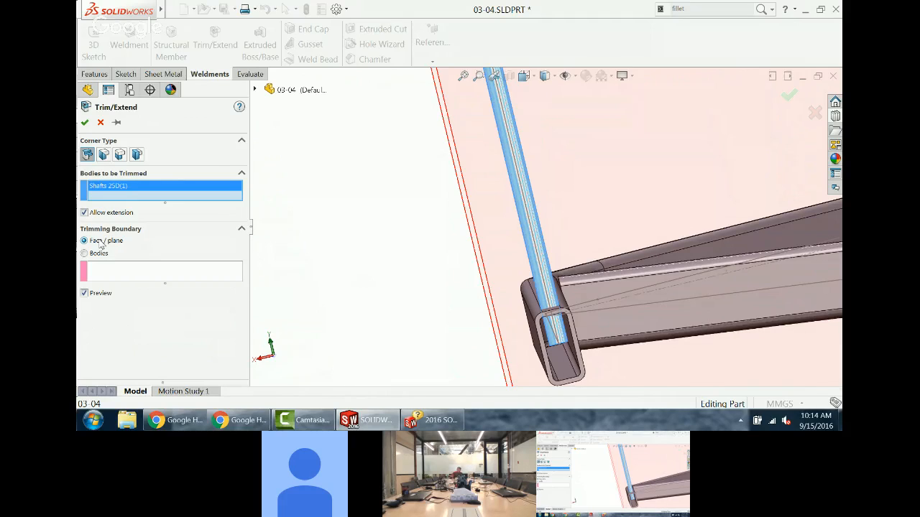
pyautogui.click(84, 254)
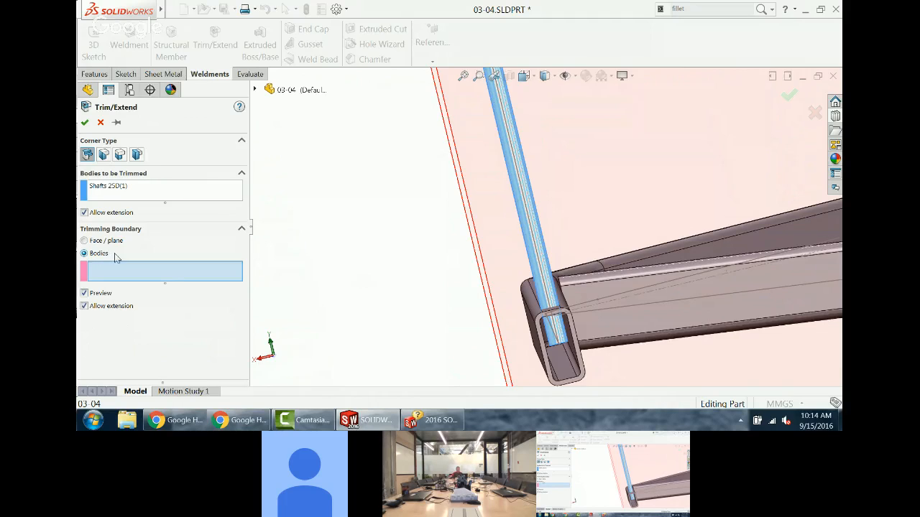
pyautogui.click(534, 316)
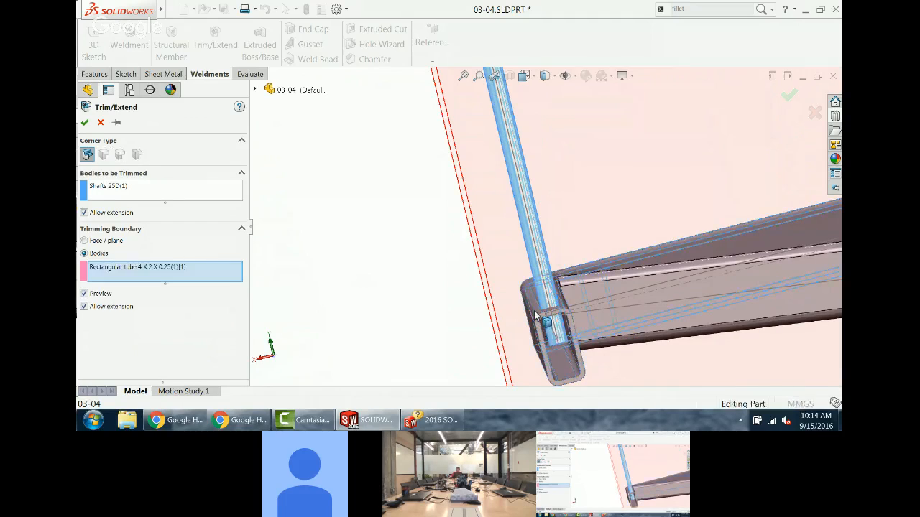
pyautogui.moveTo(527, 368); pyautogui.dragTo(523, 357, button='middle')
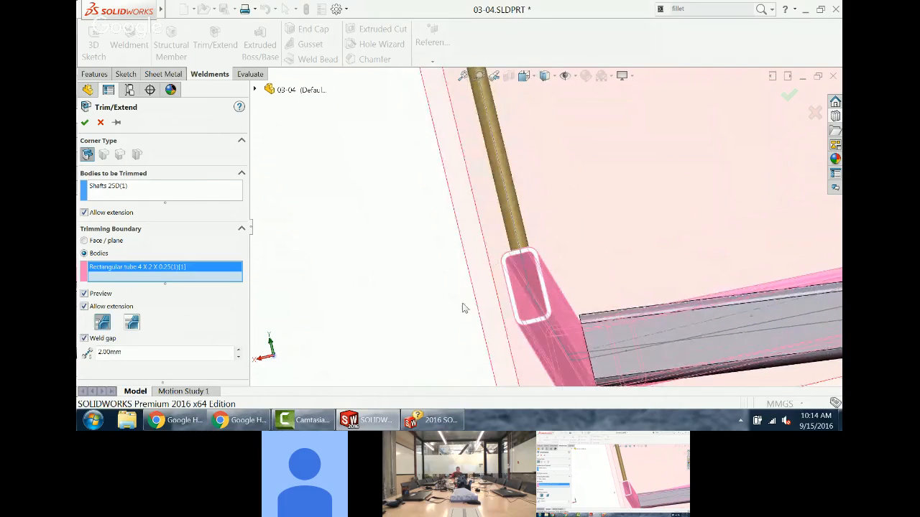
pyautogui.scroll(6, 533, 245)
pyautogui.moveTo(555, 173); pyautogui.dragTo(543, 193, button='middle')
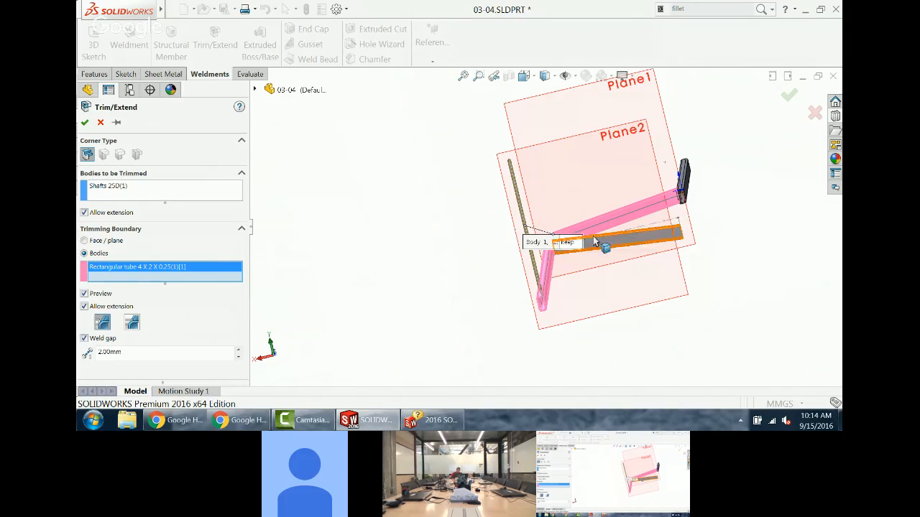
pyautogui.scroll(-2, 582, 187)
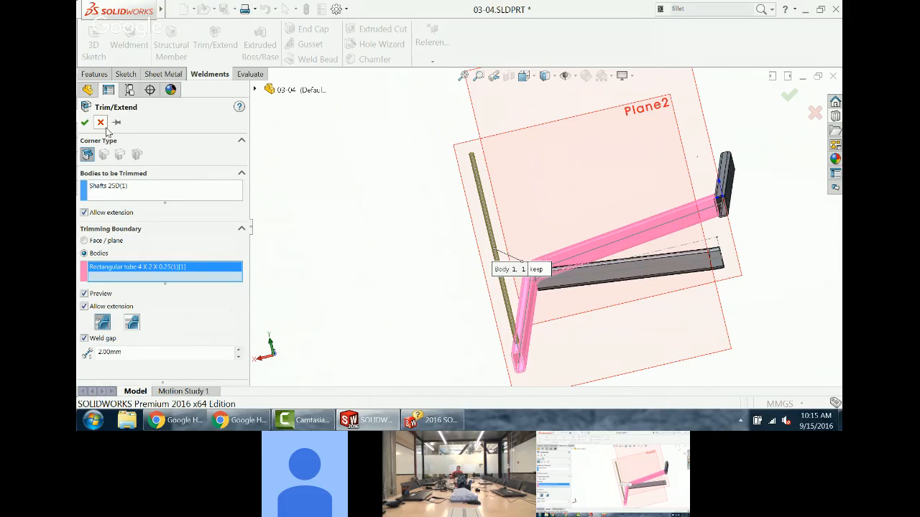
pyautogui.click(84, 122)
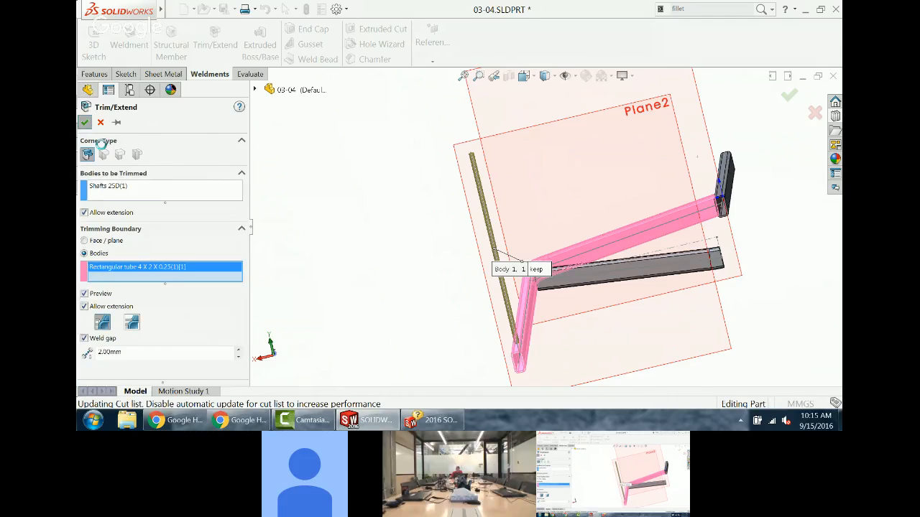
# Step: Mirror the main bent tube and the trimmed shaft as bodies about the Right plane
pyautogui.moveTo(413, 280); pyautogui.dragTo(518, 260, button='middle')
pyautogui.scroll(3, 518, 260)
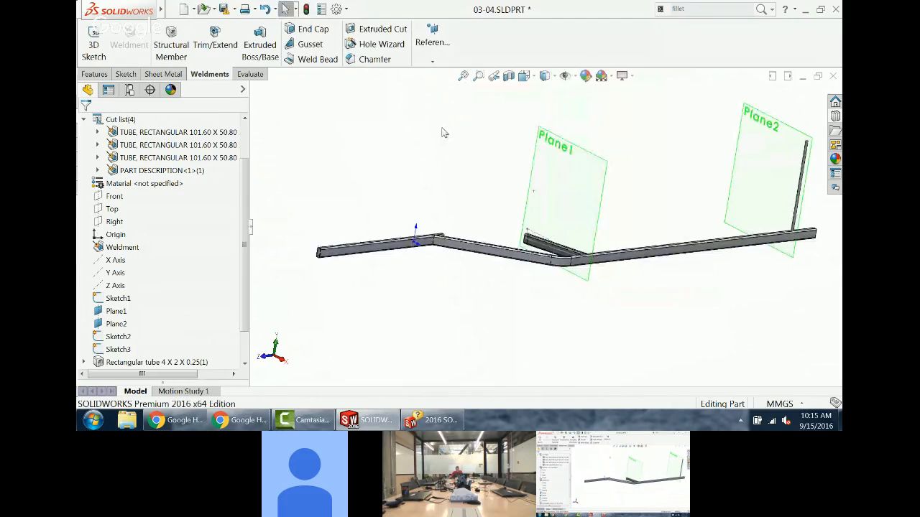
pyautogui.moveTo(446, 136); pyautogui.dragTo(450, 150, button='middle')
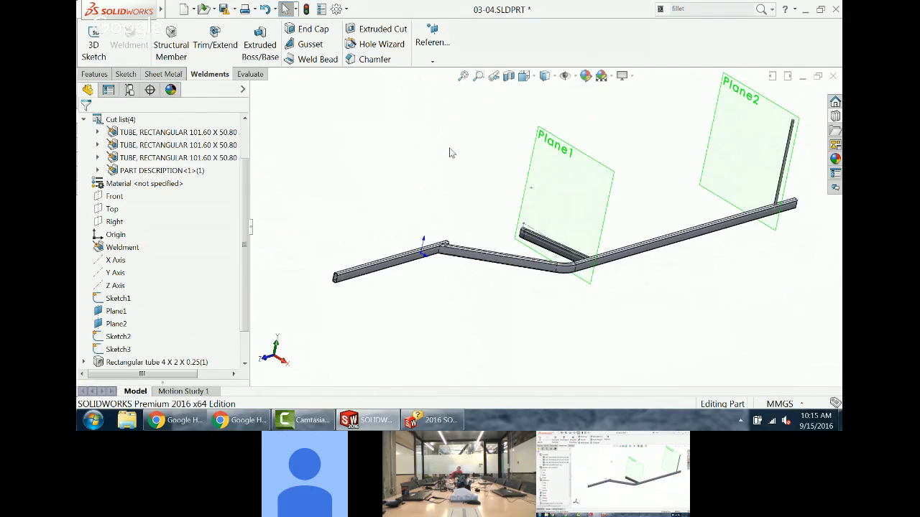
pyautogui.click(95, 74)
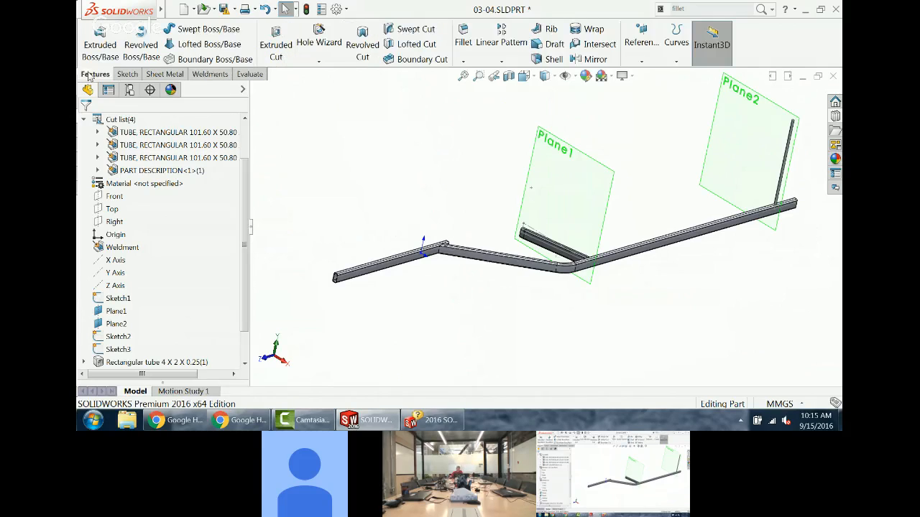
pyautogui.click(588, 60)
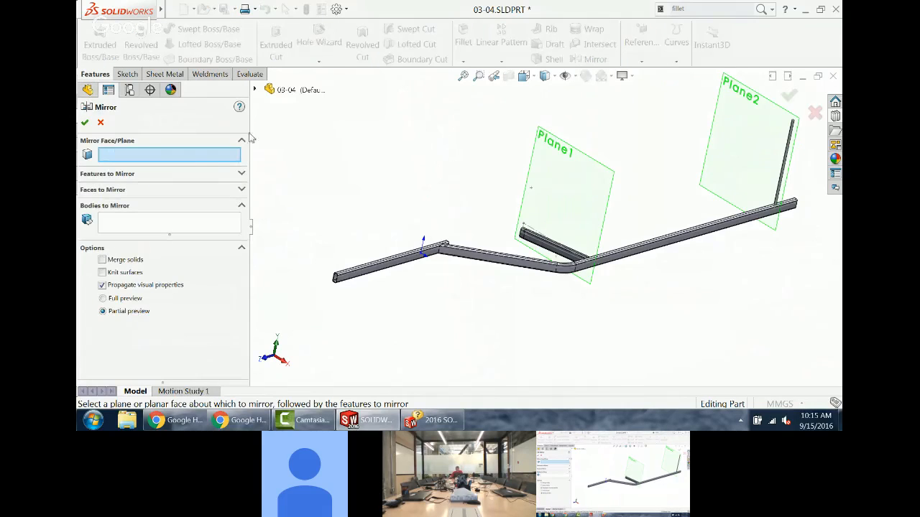
pyautogui.click(257, 90)
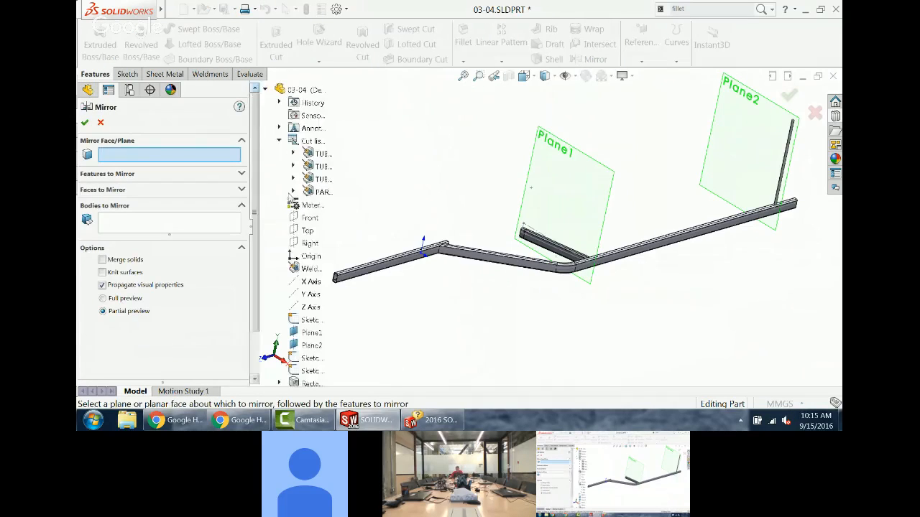
pyautogui.click(310, 243)
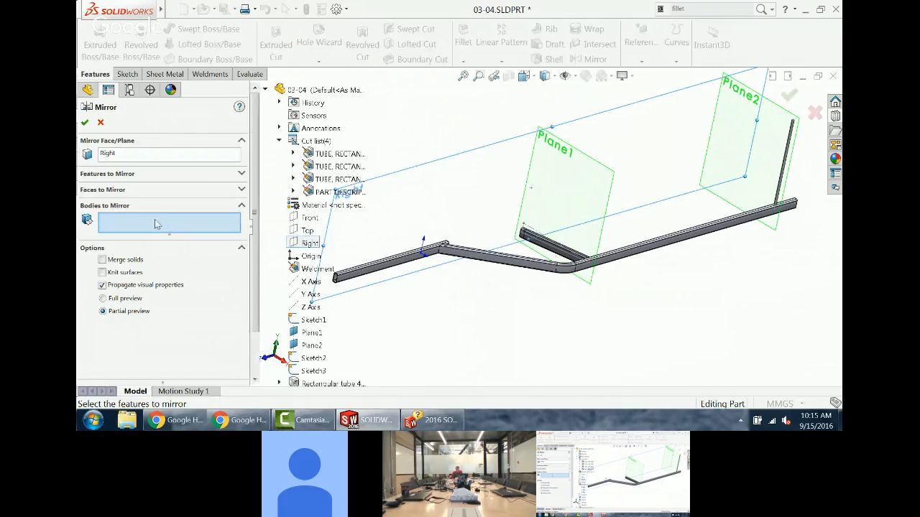
pyautogui.click(515, 273)
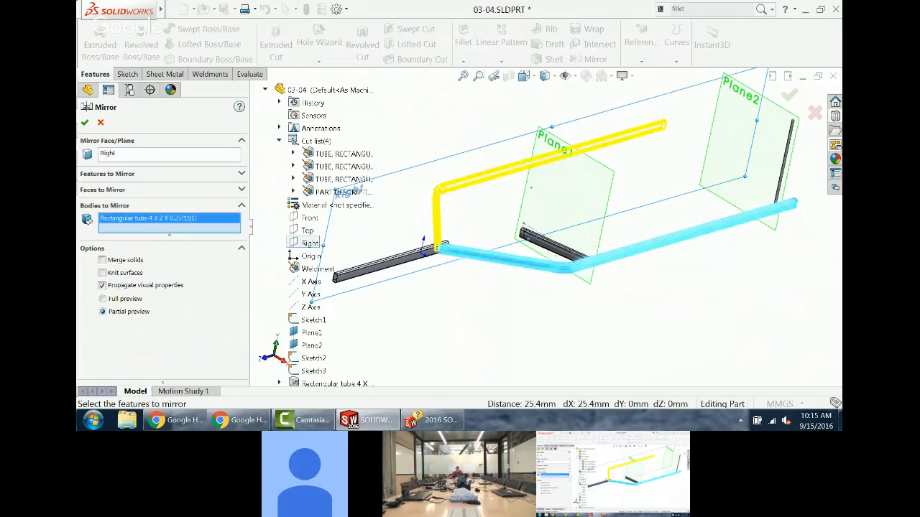
pyautogui.click(791, 149)
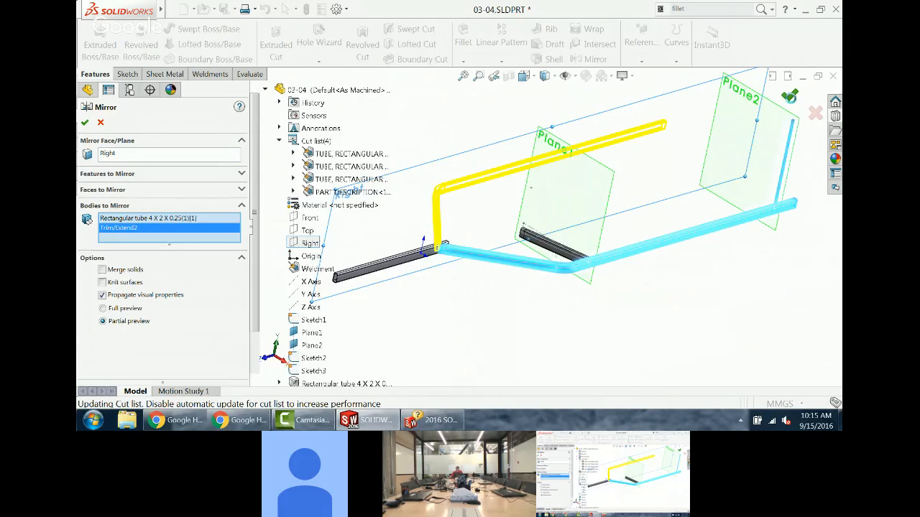
pyautogui.moveTo(749, 173); pyautogui.dragTo(733, 192, button='middle')
# Step: Examine which frame members each cut list item covers, widening the feature tree to read the full item names
pyautogui.click(164, 158)
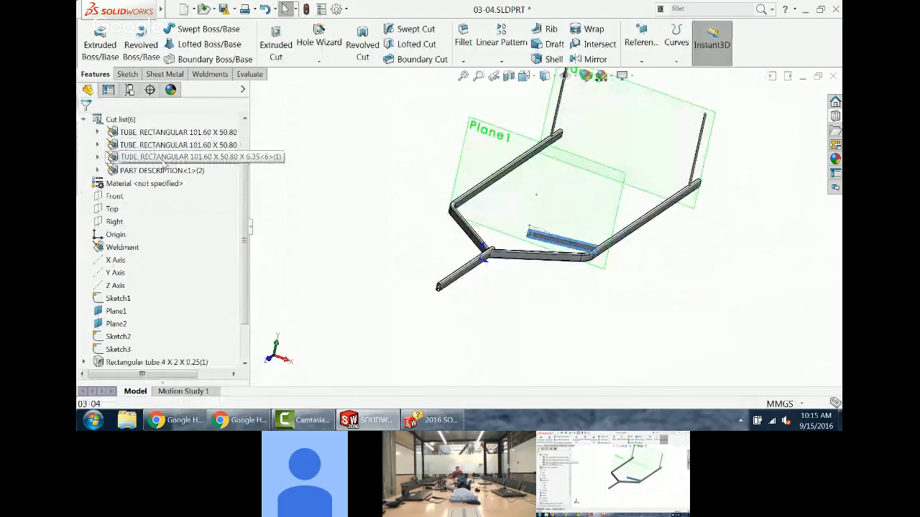
pyautogui.click(165, 132)
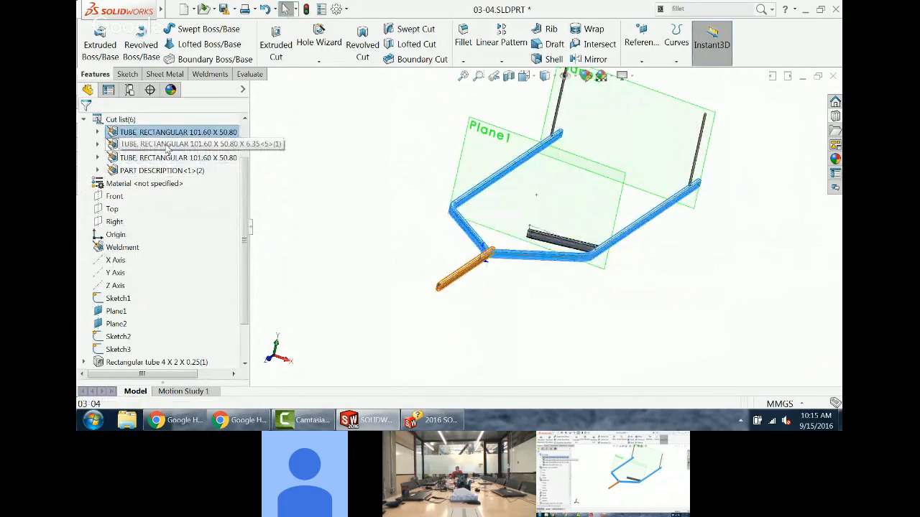
pyautogui.click(166, 145)
pyautogui.click(163, 171)
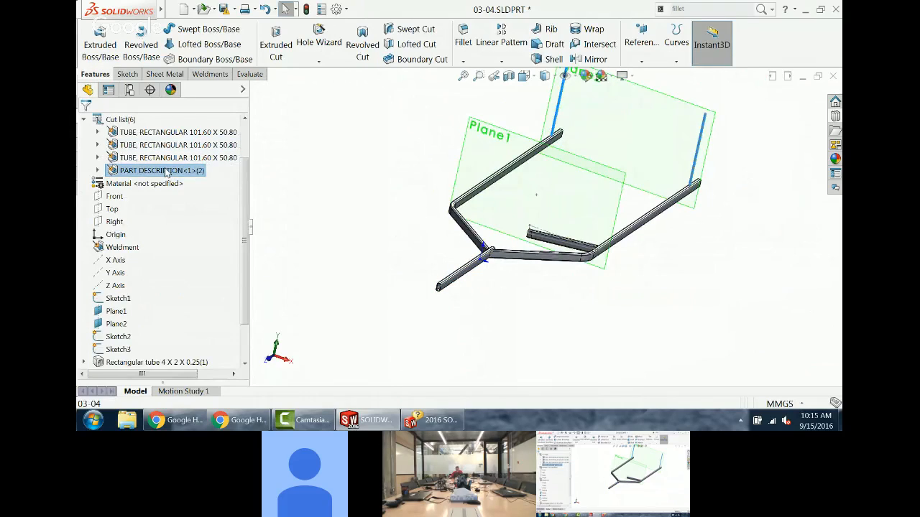
pyautogui.click(196, 146)
pyautogui.click(189, 132)
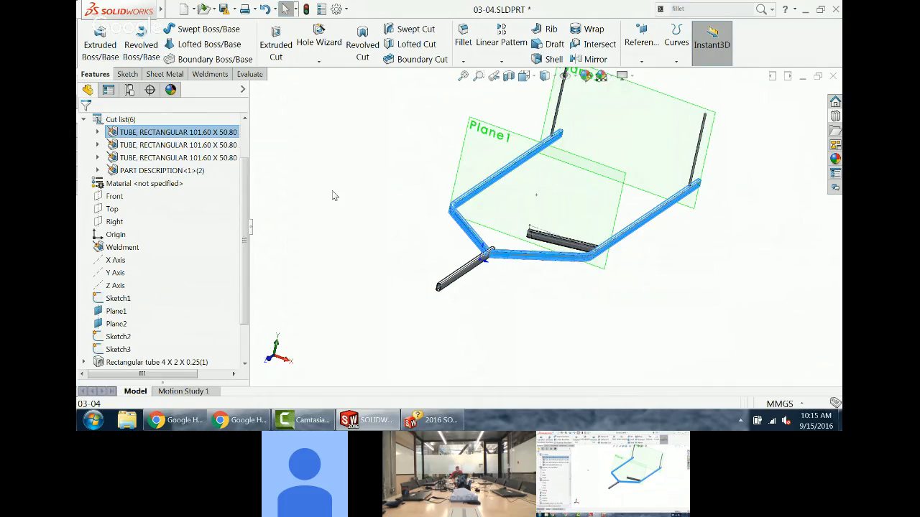
pyautogui.click(327, 200)
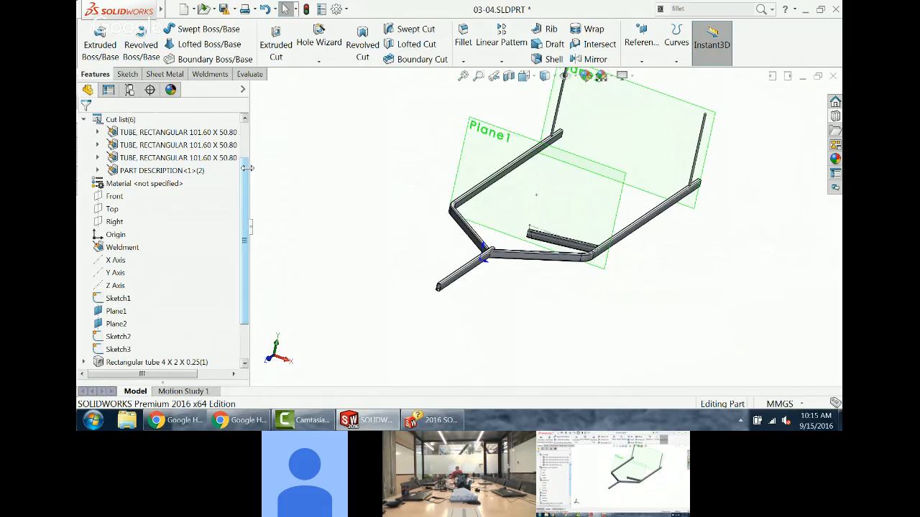
pyautogui.moveTo(250, 172); pyautogui.dragTo(299, 171)
pyautogui.click(275, 135)
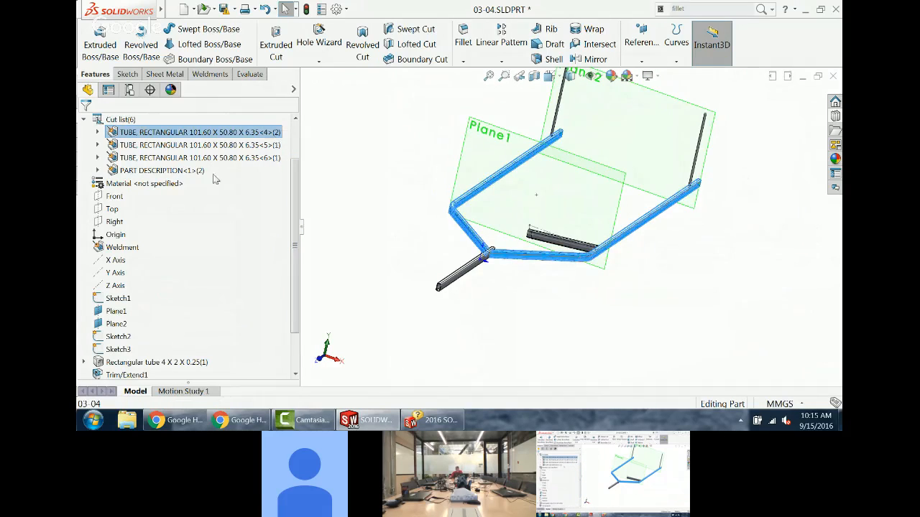
pyautogui.click(338, 178)
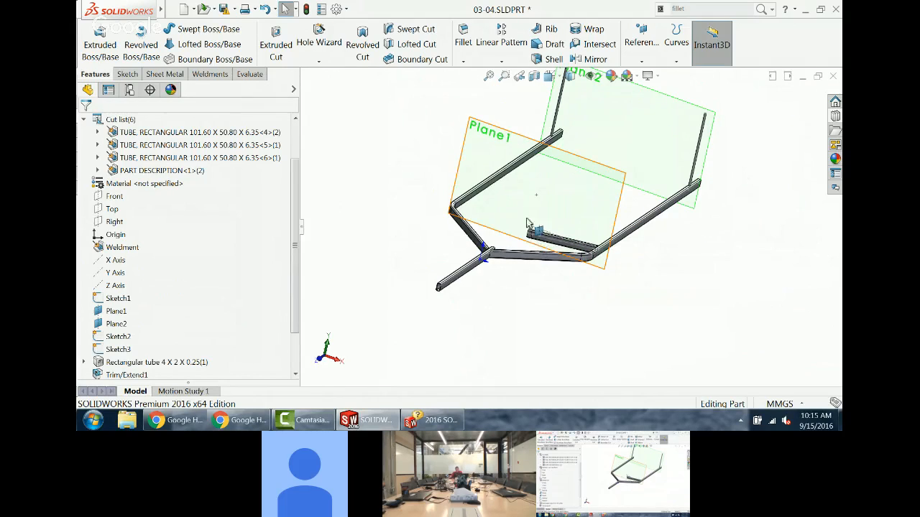
# Step: Mirror the trimmed cross tube about the Right plane with Merge solids enabled, and check its cut list item
pyautogui.click(589, 59)
pyautogui.click(358, 247)
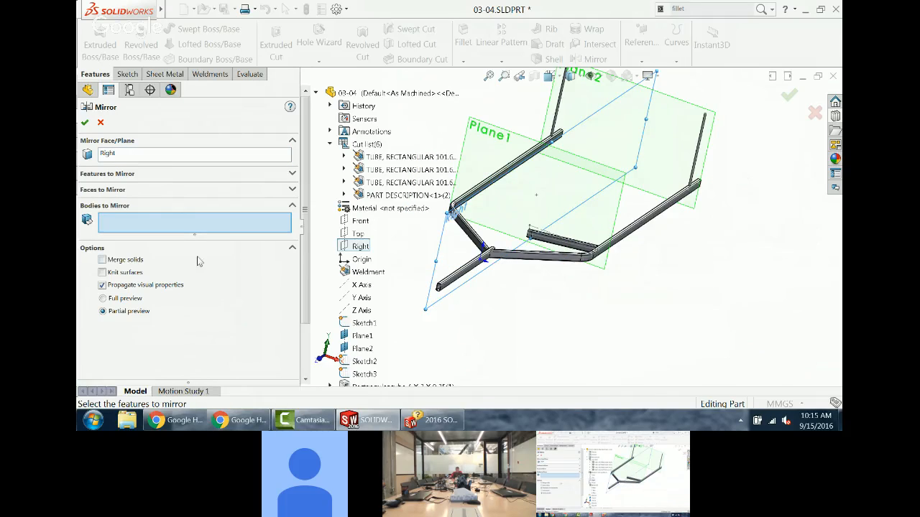
pyautogui.click(582, 246)
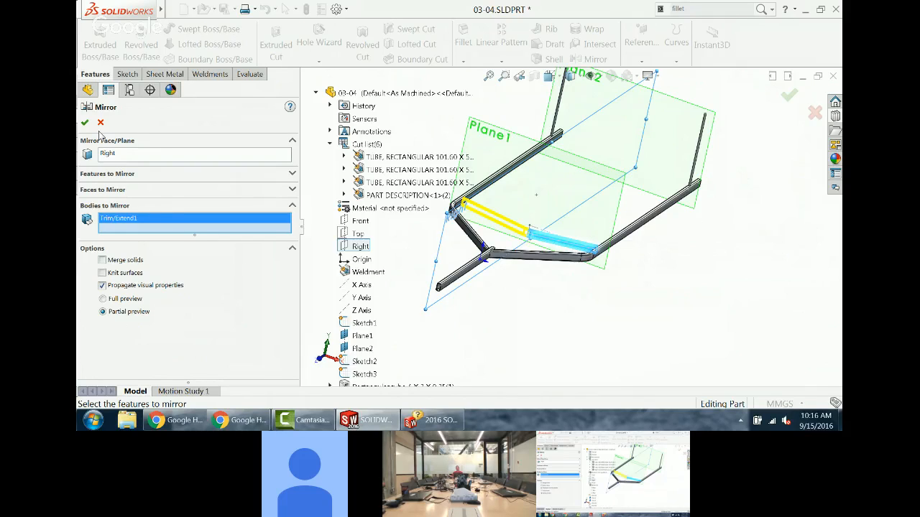
pyautogui.click(102, 261)
pyautogui.click(85, 123)
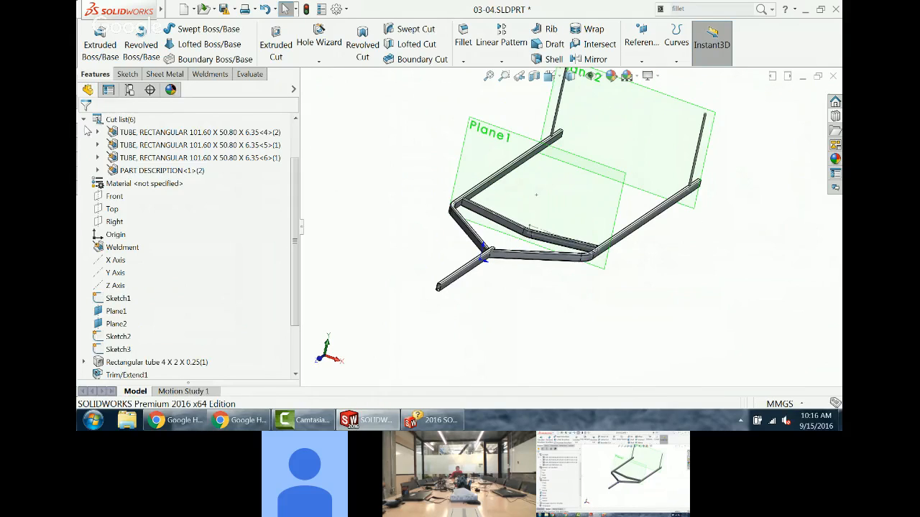
pyautogui.click(168, 158)
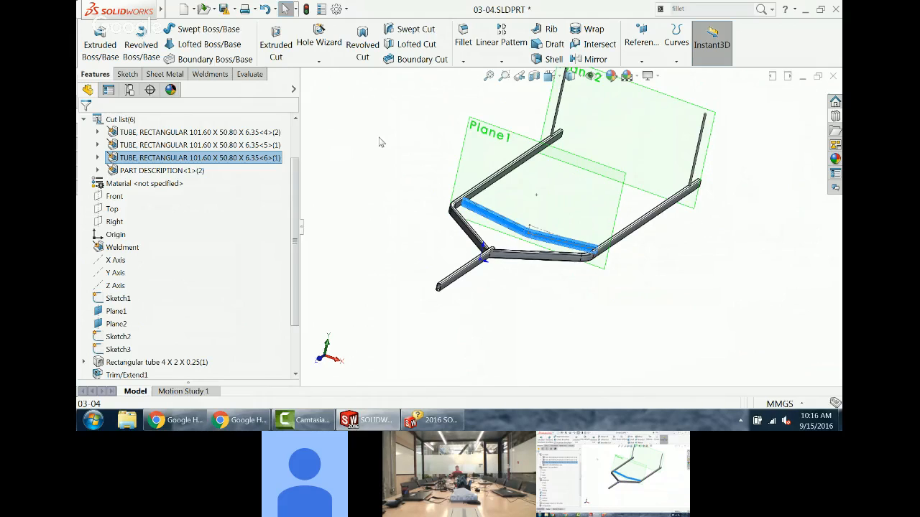
pyautogui.click(382, 142)
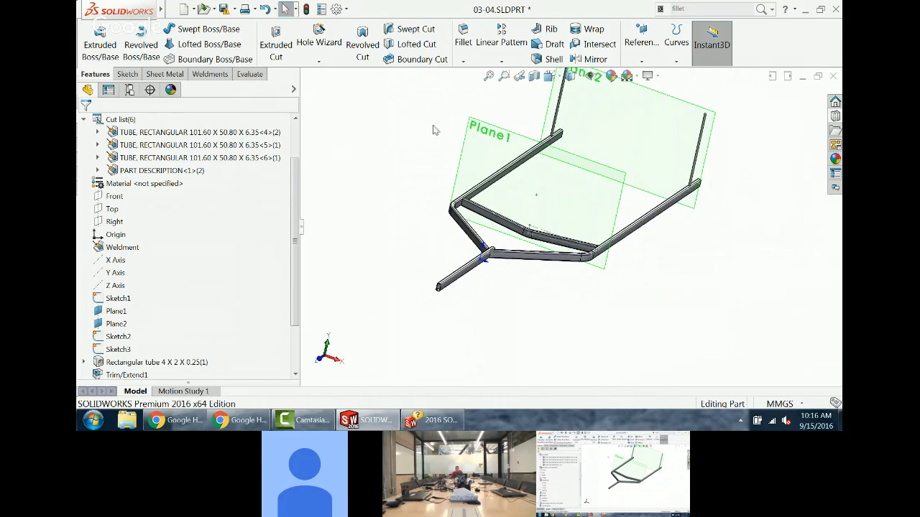
# Step: Start a linear pattern of the mirrored bent cross tube as a body, with the long side tube's edge as direction
pyautogui.click(503, 40)
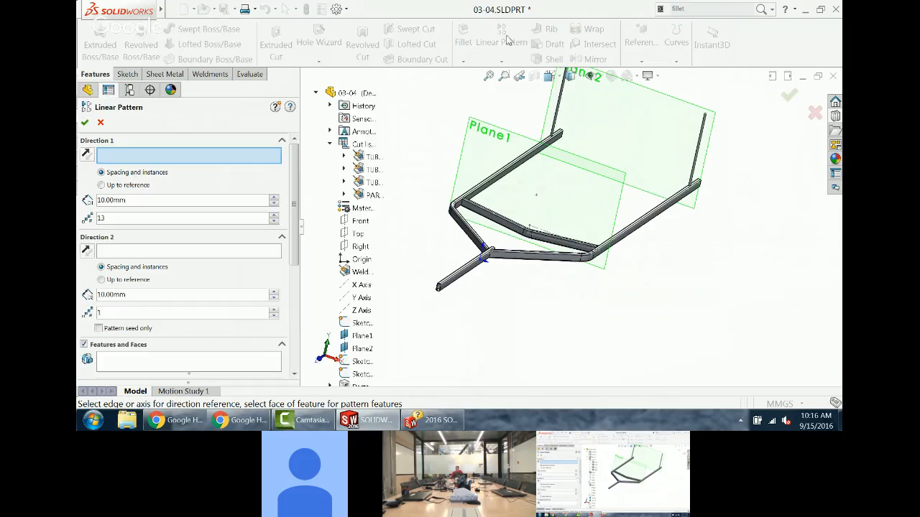
pyautogui.click(483, 192)
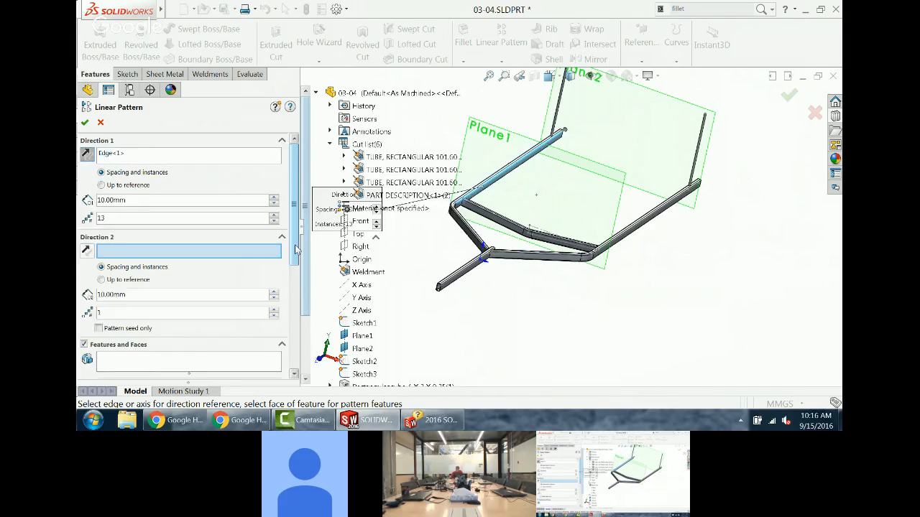
pyautogui.scroll(-3, 157, 258)
pyautogui.click(159, 273)
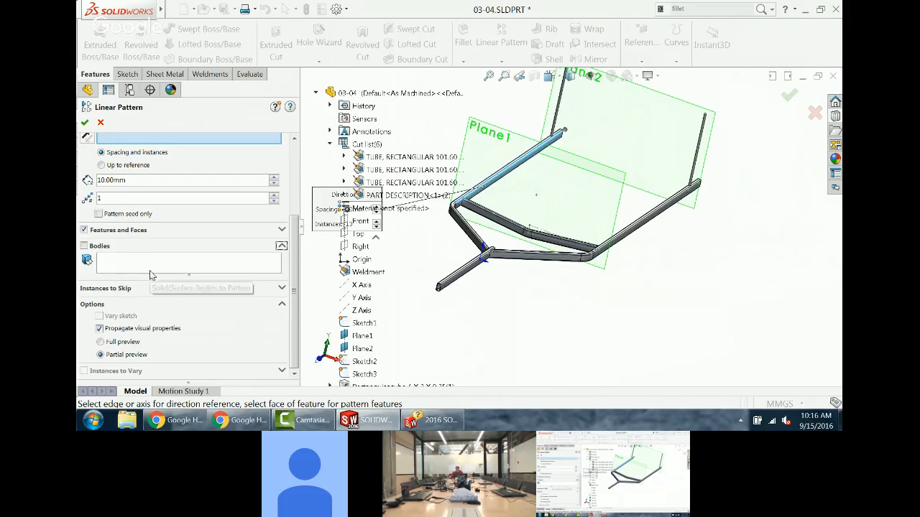
pyautogui.click(514, 230)
pyautogui.moveTo(293, 230); pyautogui.dragTo(305, 150)
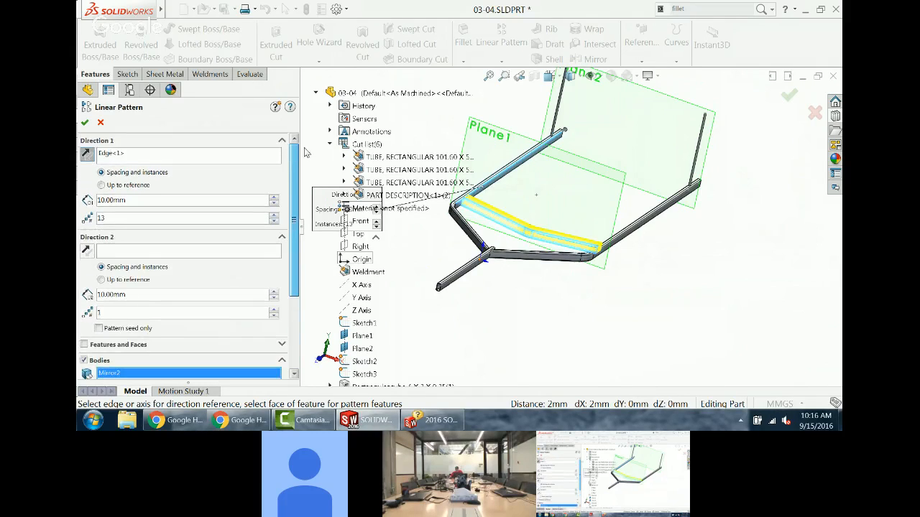
# Step: Set the cross tube pattern to 6 instances spaced 560 mm apart and create it
pyautogui.click(274, 222)
pyautogui.click(273, 222)
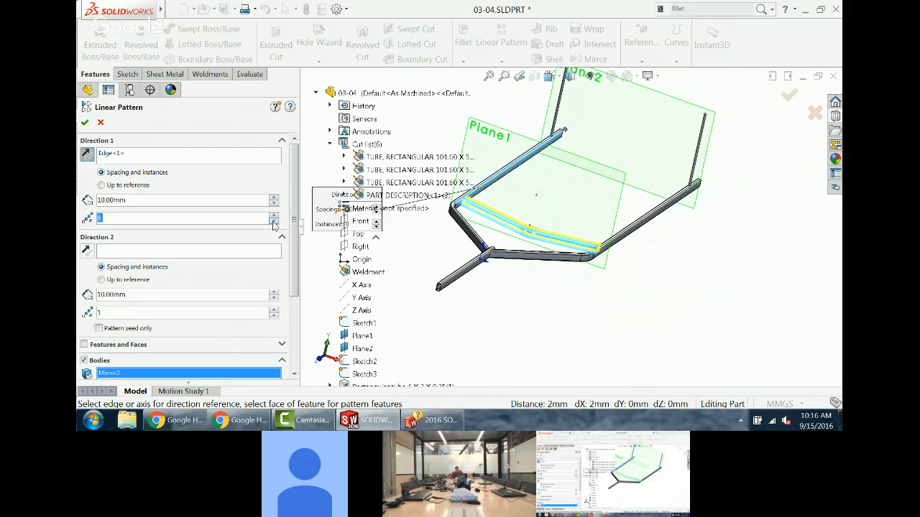
pyautogui.click(274, 222)
pyautogui.click(273, 198)
pyautogui.click(273, 198)
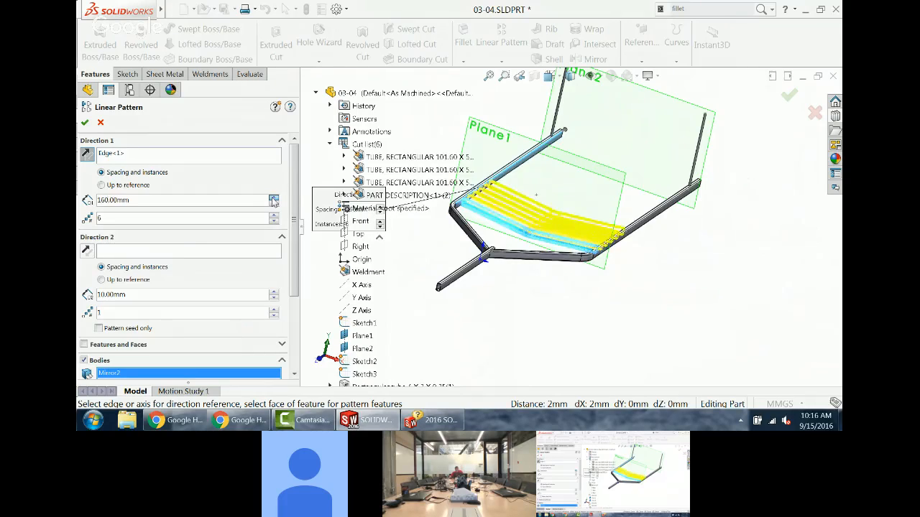
pyautogui.click(274, 200)
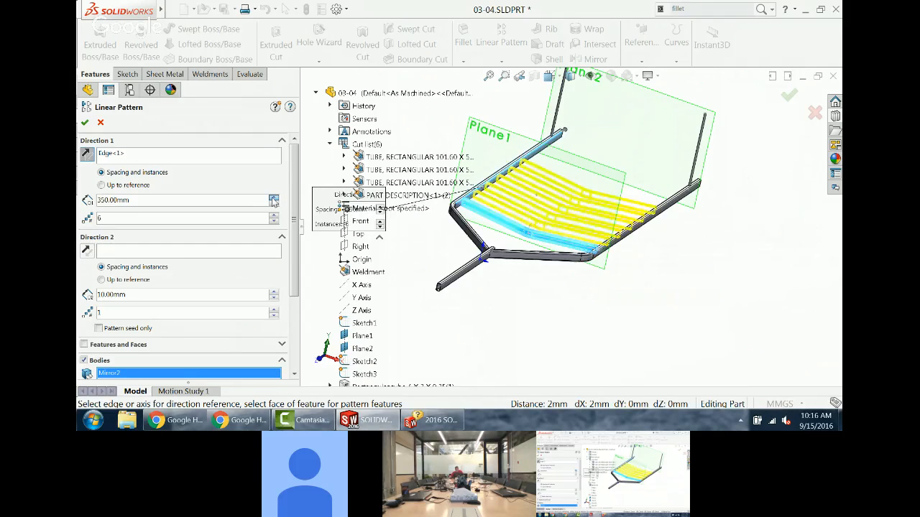
pyautogui.click(273, 199)
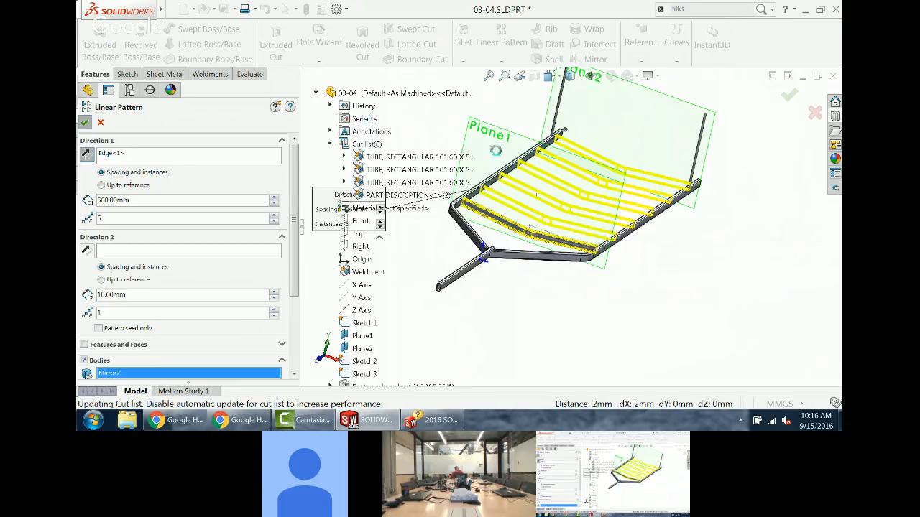
pyautogui.press('Return')
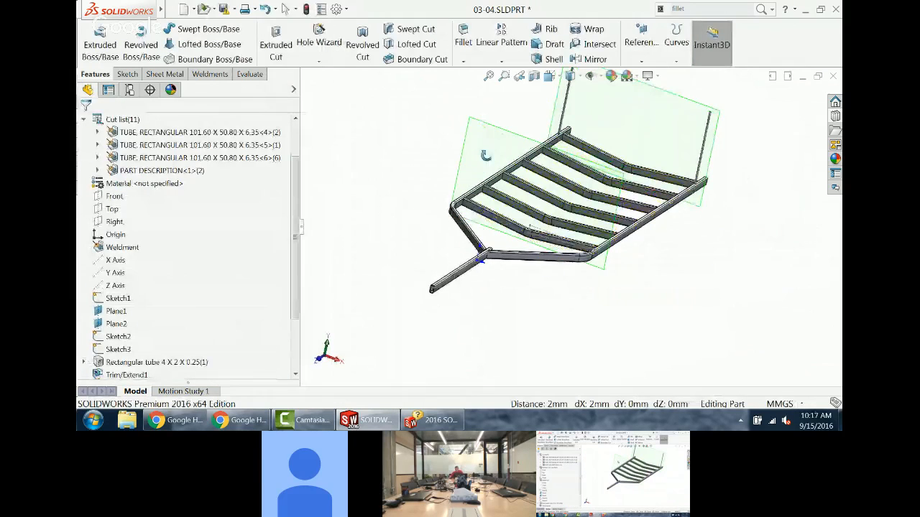
# Step: Close part 03-04 without saving its changes
pyautogui.moveTo(485, 155); pyautogui.dragTo(536, 177, button='middle')
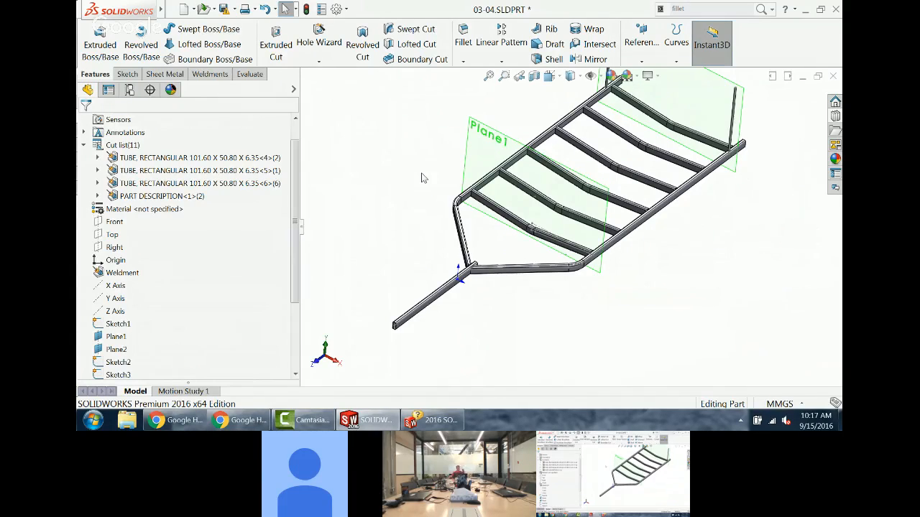
pyautogui.moveTo(386, 207); pyautogui.dragTo(420, 186, button='right')
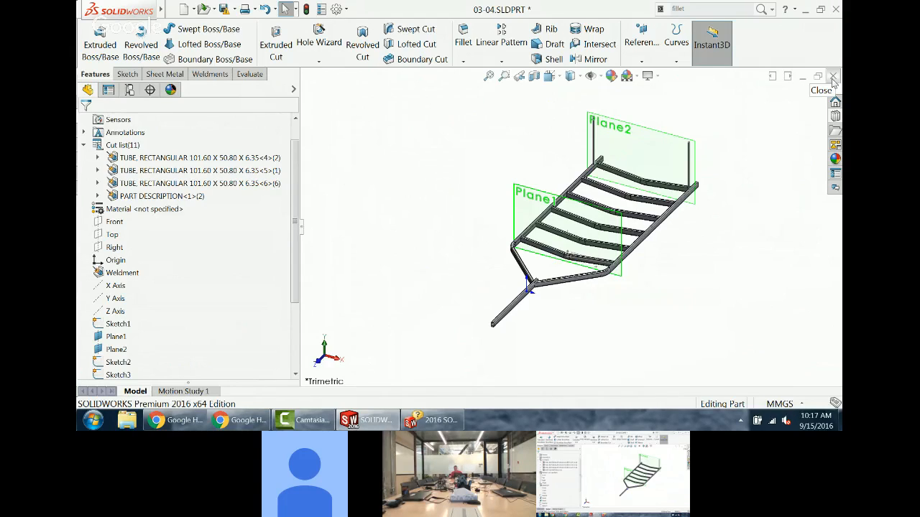
pyautogui.click(832, 76)
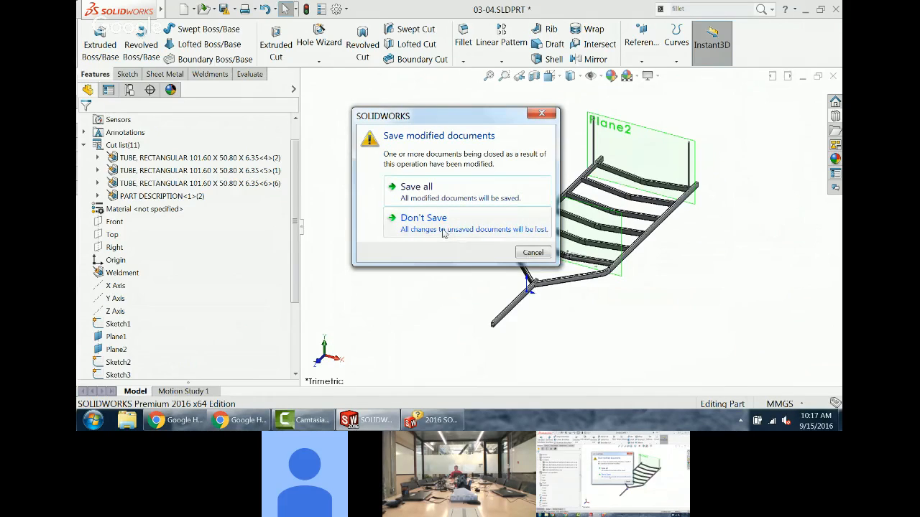
pyautogui.click(444, 231)
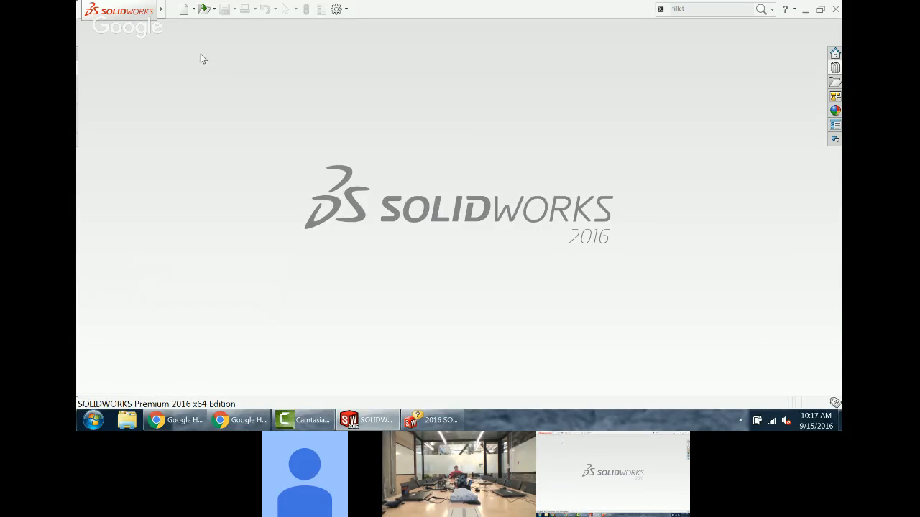
pyautogui.click(204, 8)
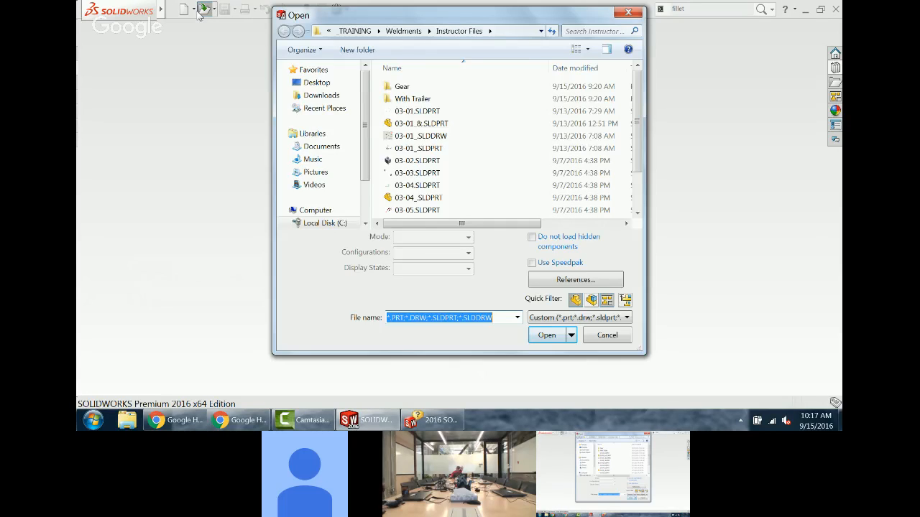
pyautogui.moveTo(637, 112); pyautogui.dragTo(637, 118)
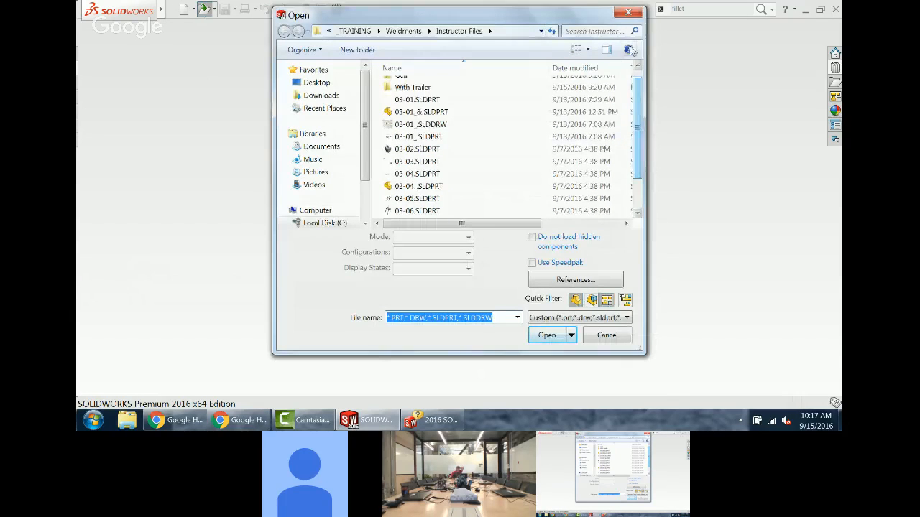
pyautogui.click(629, 12)
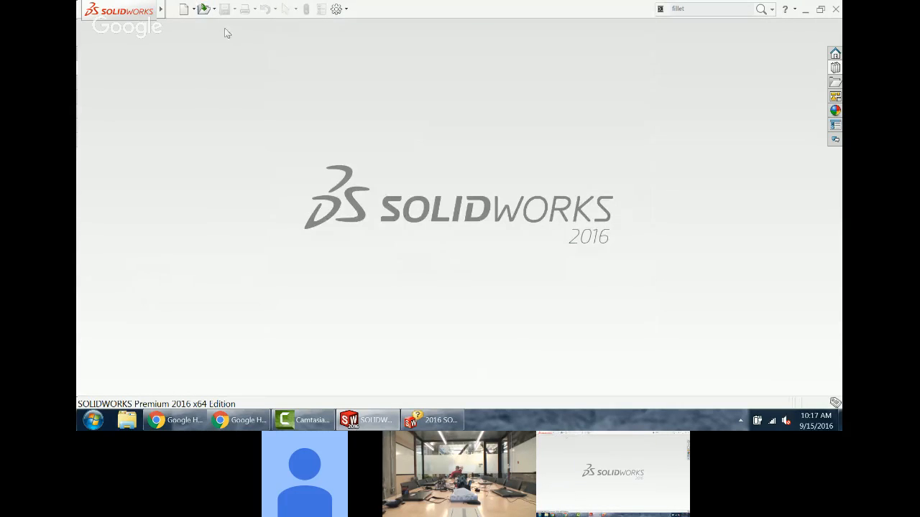
# Step: Create a new part from the Google Part IN template
pyautogui.click(194, 10)
pyautogui.click(188, 29)
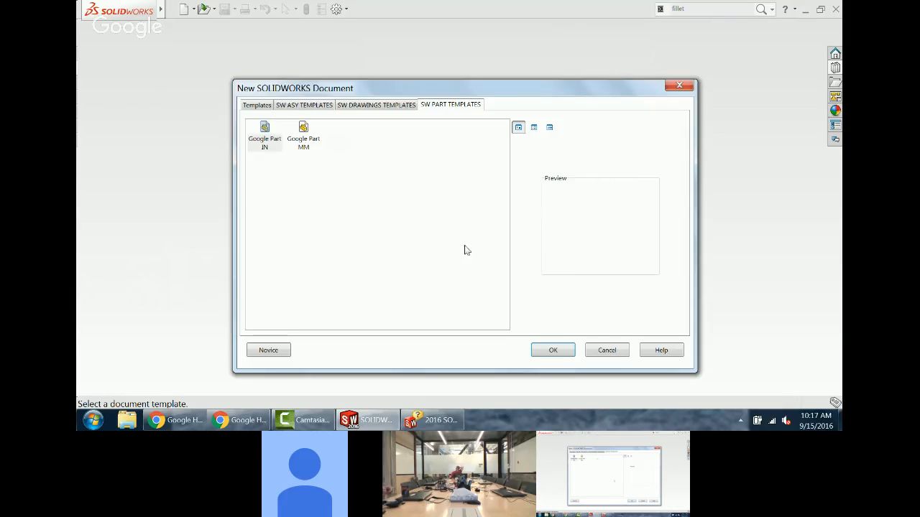
pyautogui.click(264, 130)
pyautogui.doubleClick(265, 133)
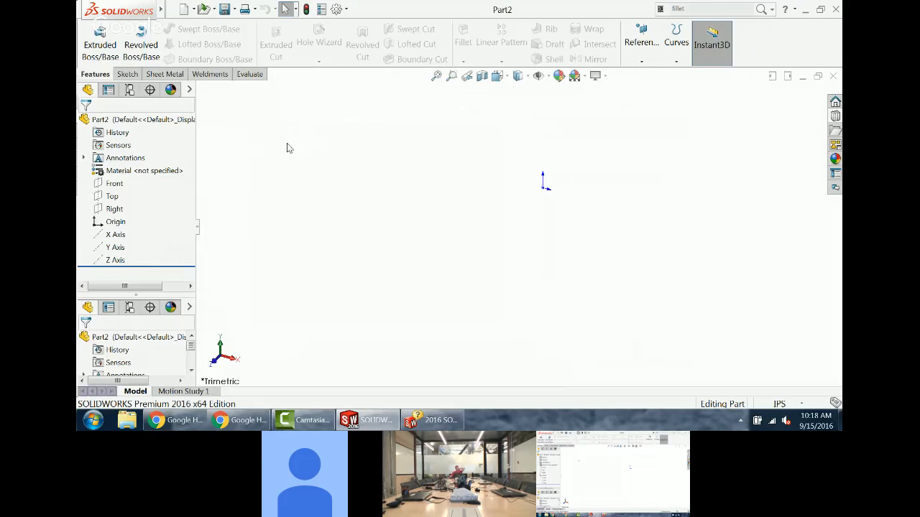
# Step: Start a 3D sketch and draw a nearly vertical line about 1.94 in long from the origin in the XY plane
pyautogui.click(217, 75)
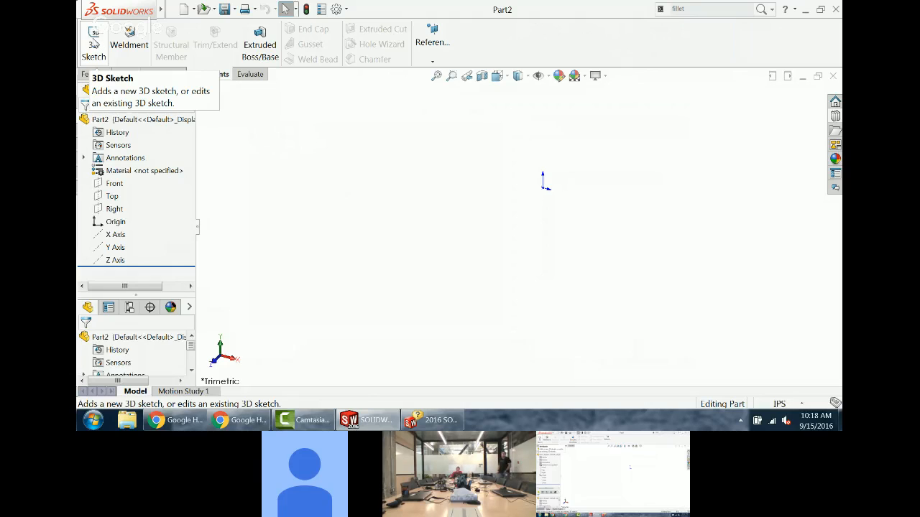
pyautogui.click(93, 42)
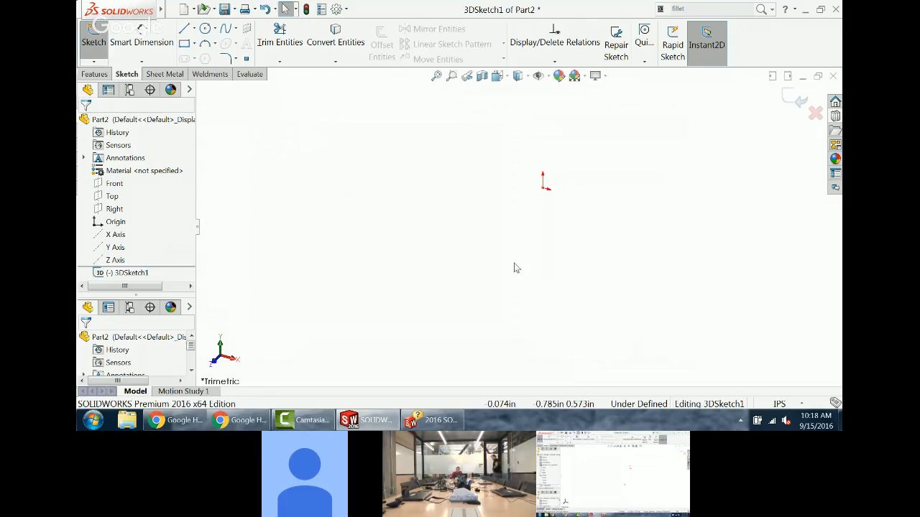
pyautogui.scroll(6, 609, 145)
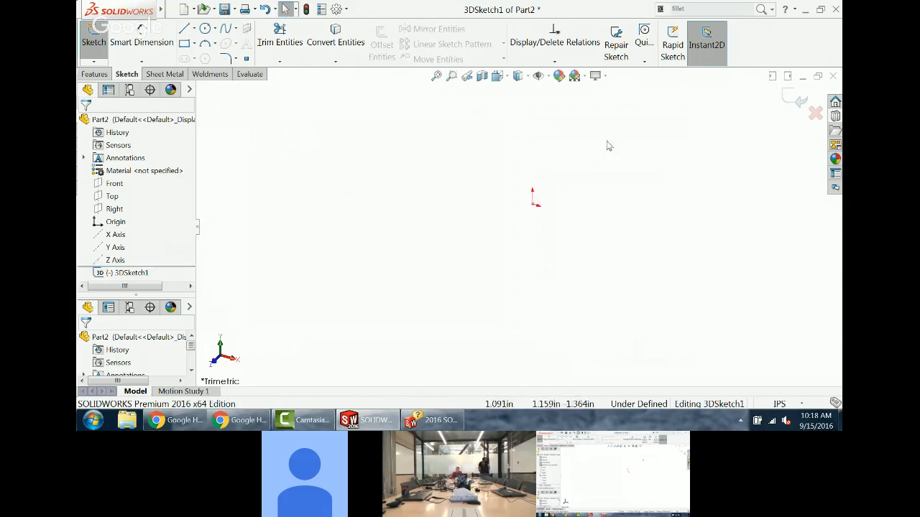
pyautogui.click(185, 28)
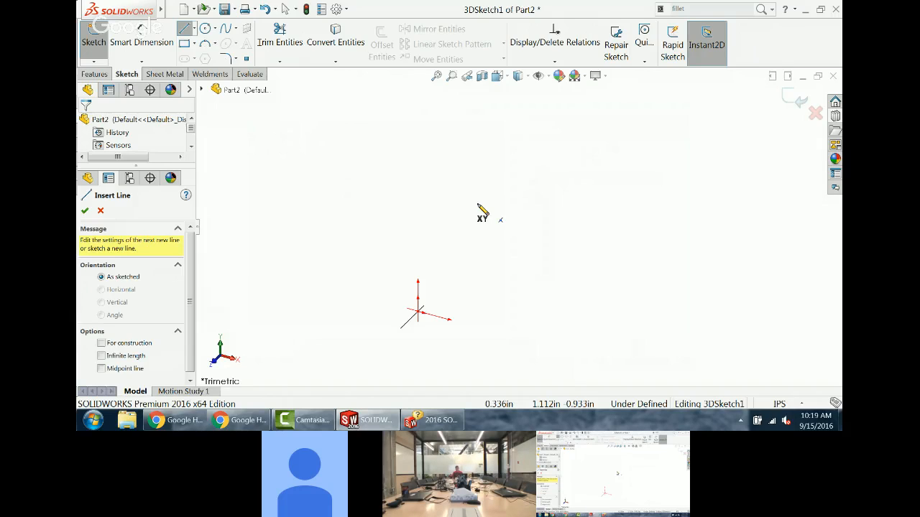
pyautogui.click(420, 317)
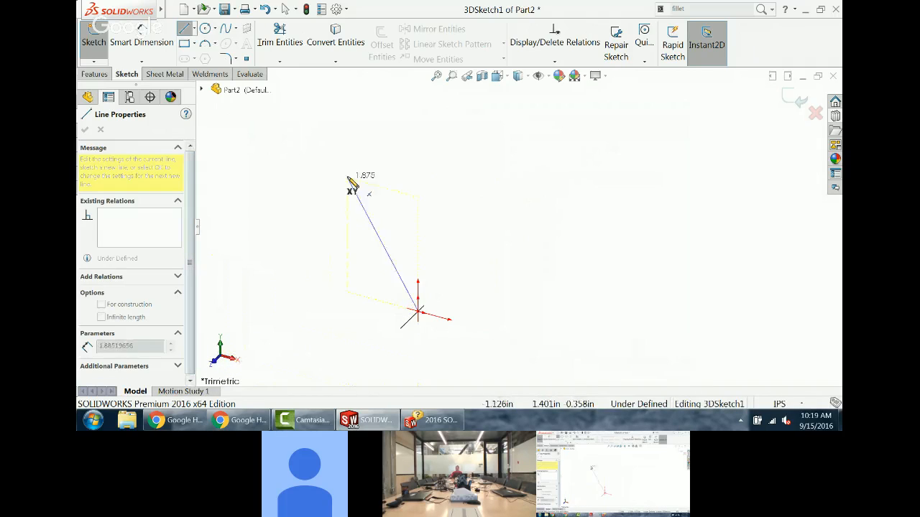
pyautogui.click(417, 173)
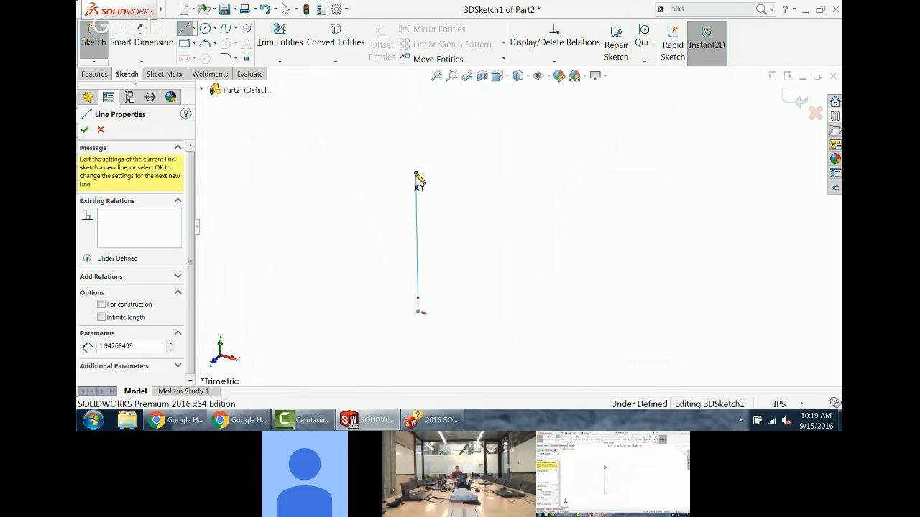
# Step: Continue the chain with a line about 2.9 in long along Z in the YZ plane and one about 1.97 in long along X in the ZX plane
pyautogui.press('Tab')
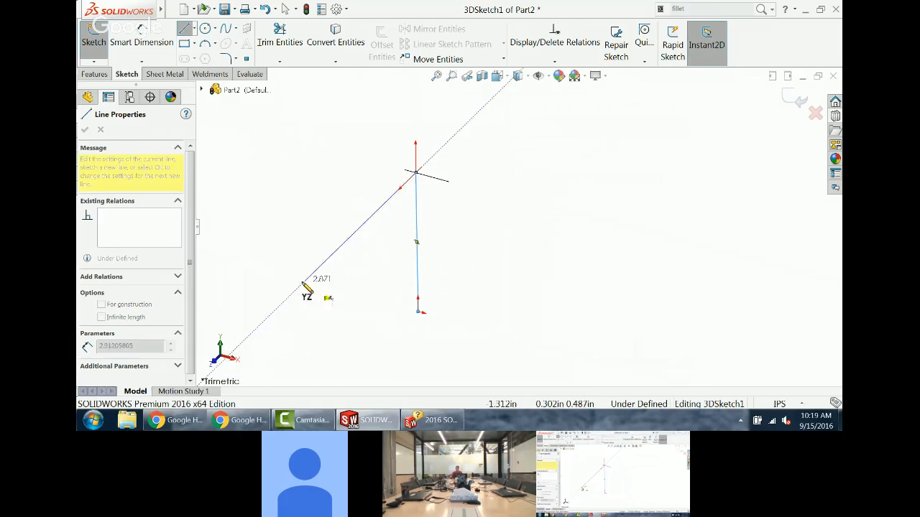
pyautogui.click(303, 282)
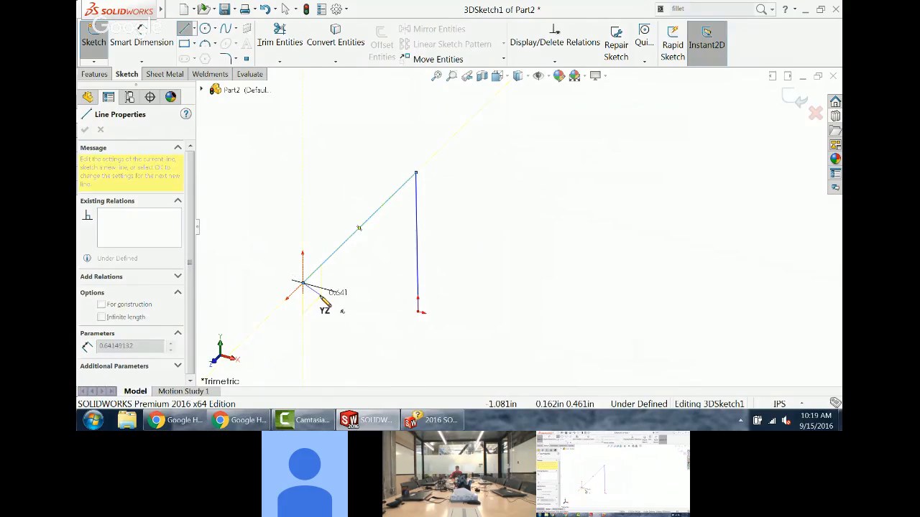
pyautogui.click(446, 324)
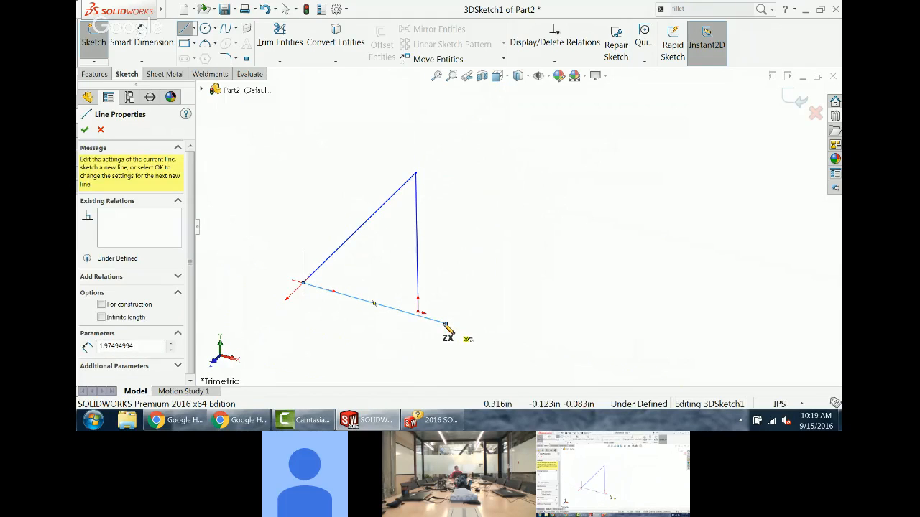
pyautogui.press('Escape')
# Step: Draw a fourth sketch line from the chain's open end, sloping upward in the ZX plane
pyautogui.moveTo(396, 321)
pyautogui.mouseDown(button='middle')
pyautogui.moveTo(419, 240)
pyautogui.moveTo(396, 259)
pyautogui.moveTo(375, 254)
pyautogui.moveTo(390, 301)
pyautogui.moveTo(514, 285)
pyautogui.mouseUp(button='middle')
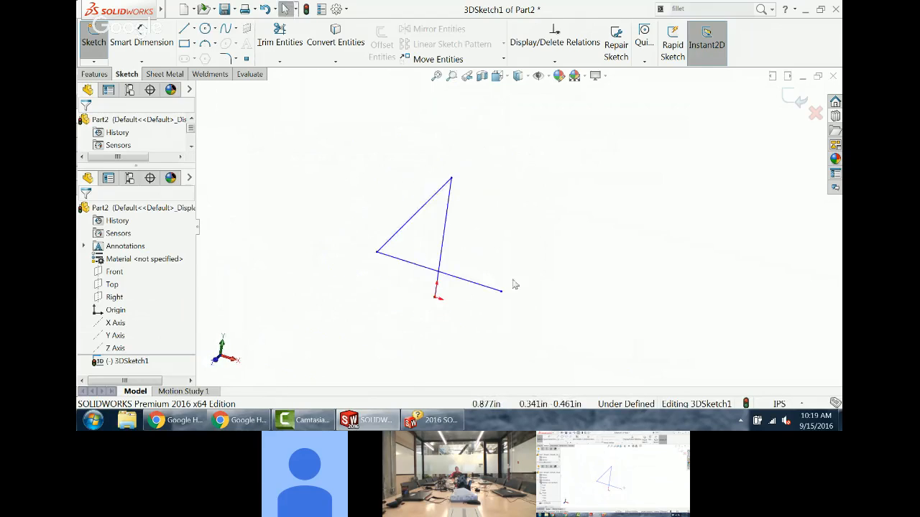
pyautogui.moveTo(520, 246); pyautogui.dragTo(511, 239, button='middle')
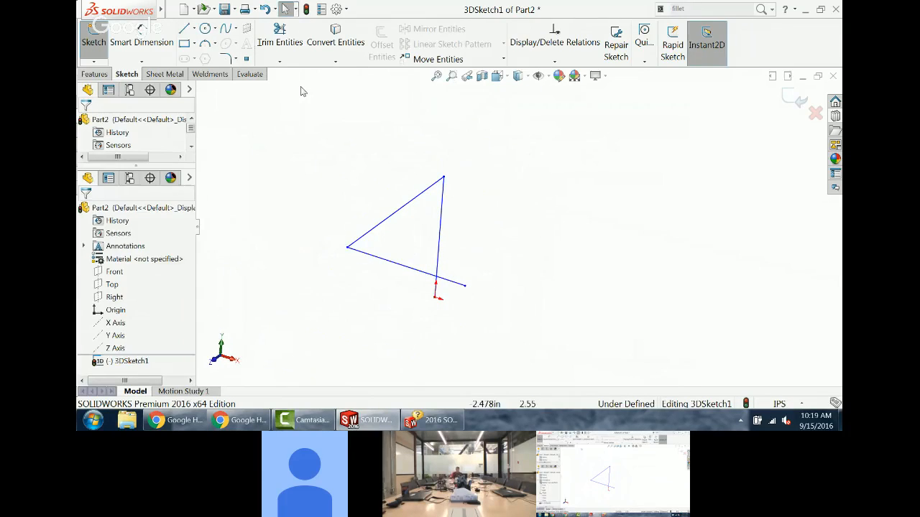
pyautogui.click(185, 28)
pyautogui.click(465, 285)
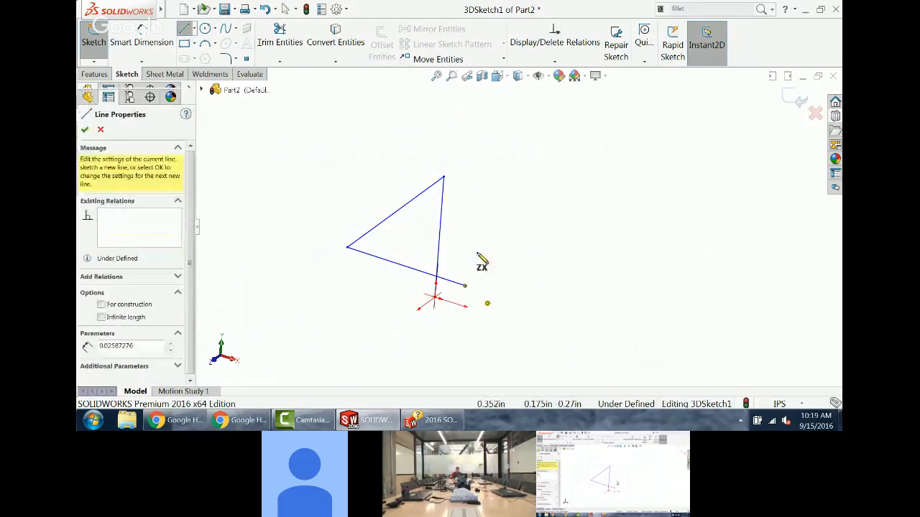
pyautogui.click(484, 209)
pyautogui.press('Escape')
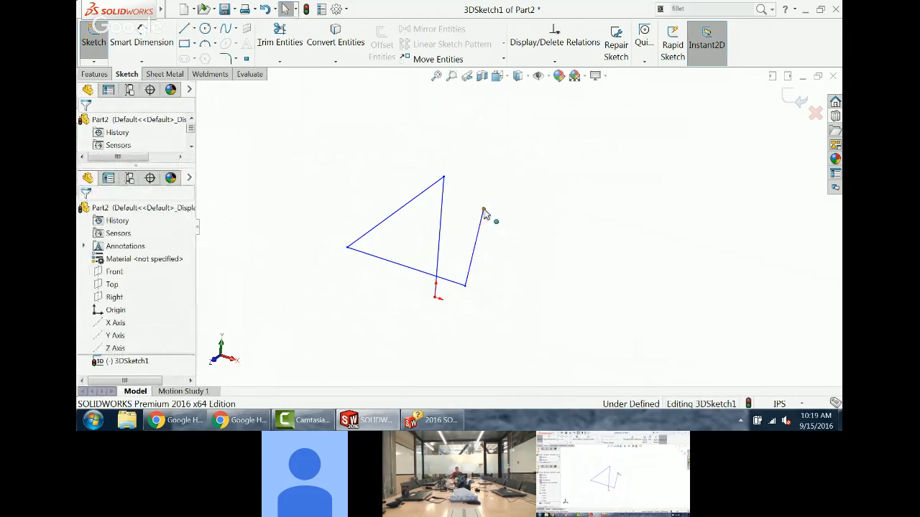
# Step: Move the fourth line's free endpoint outward and then down below the corner where the line starts, and check its position in 3D
pyautogui.moveTo(484, 209); pyautogui.dragTo(593, 182)
pyautogui.click(636, 265)
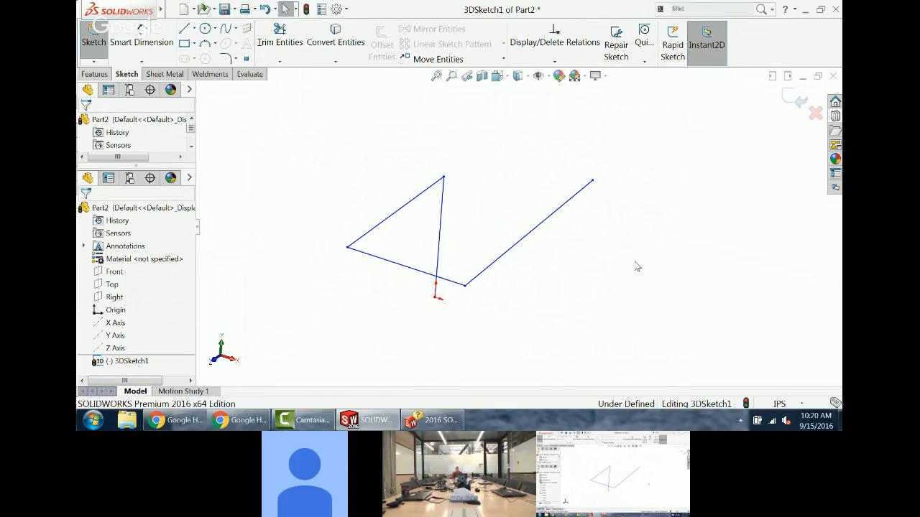
pyautogui.moveTo(594, 183); pyautogui.dragTo(464, 355)
pyautogui.click(505, 214)
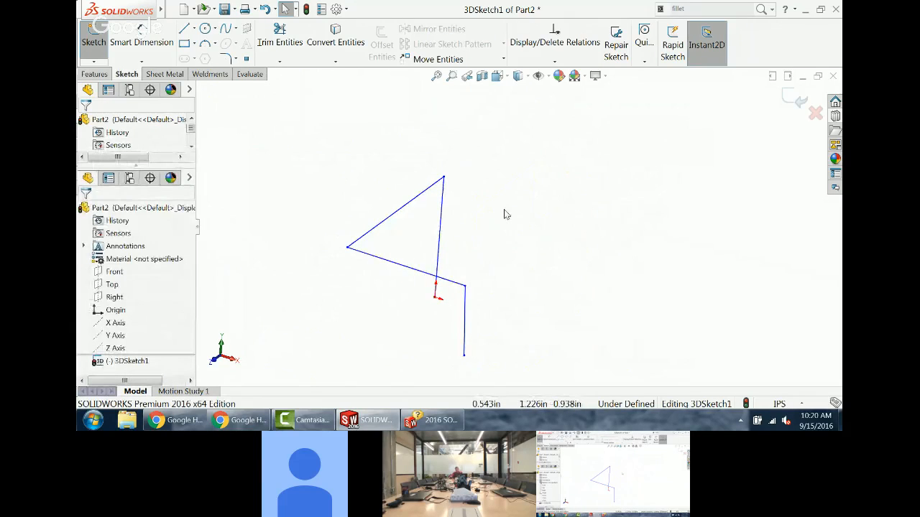
pyautogui.scroll(3, 504, 214)
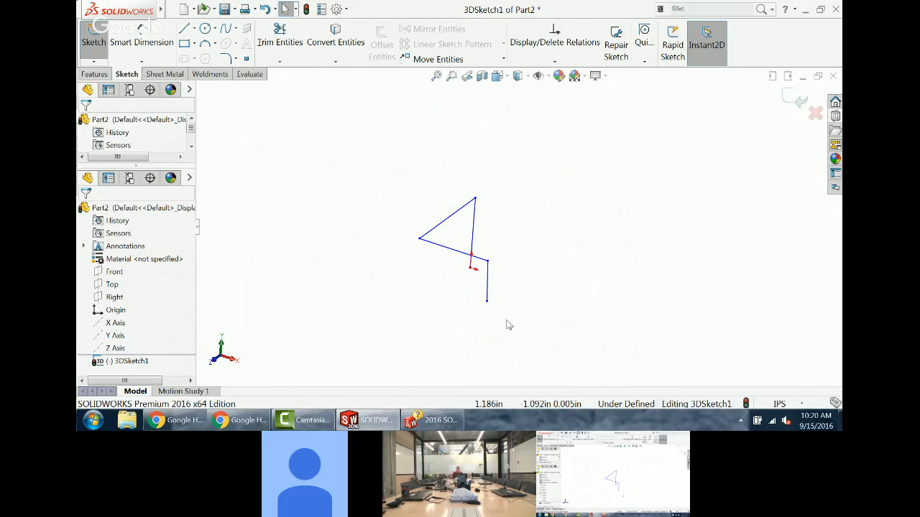
pyautogui.moveTo(534, 309)
pyautogui.mouseDown(button='middle')
pyautogui.moveTo(489, 288)
pyautogui.moveTo(475, 294)
pyautogui.moveTo(532, 251)
pyautogui.moveTo(575, 234)
pyautogui.moveTo(572, 265)
pyautogui.mouseUp(button='middle')
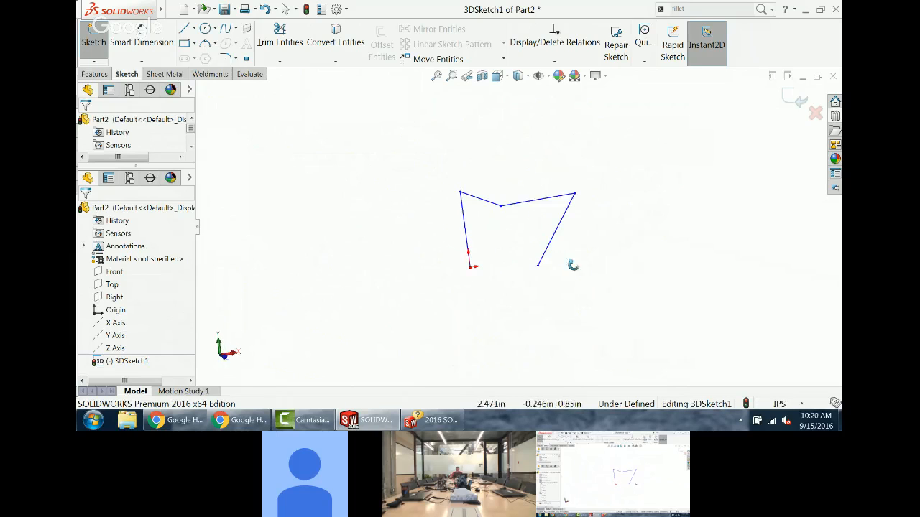
# Step: Move the fourth line's free endpoint far outward, to about X 6.36, Y -1.27, Z 3.49 in
pyautogui.moveTo(539, 266)
pyautogui.mouseDown()
pyautogui.moveTo(752, 251)
pyautogui.moveTo(653, 170)
pyautogui.moveTo(653, 160)
pyautogui.moveTo(525, 254)
pyautogui.moveTo(530, 234)
pyautogui.moveTo(576, 279)
pyautogui.moveTo(717, 312)
pyautogui.moveTo(752, 283)
pyautogui.moveTo(761, 292)
pyautogui.mouseUp()
pyautogui.click(672, 169)
pyautogui.moveTo(671, 168)
pyautogui.mouseDown(button='middle')
pyautogui.moveTo(708, 144)
pyautogui.moveTo(689, 143)
pyautogui.moveTo(690, 160)
pyautogui.mouseUp(button='middle')
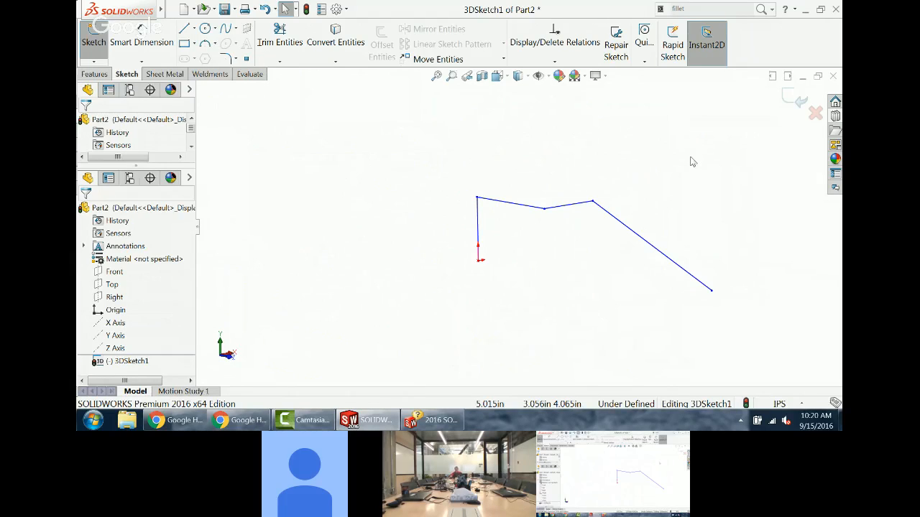
# Step: Set the Z coordinate of the fourth line's free endpoint to 0
pyautogui.click(711, 291)
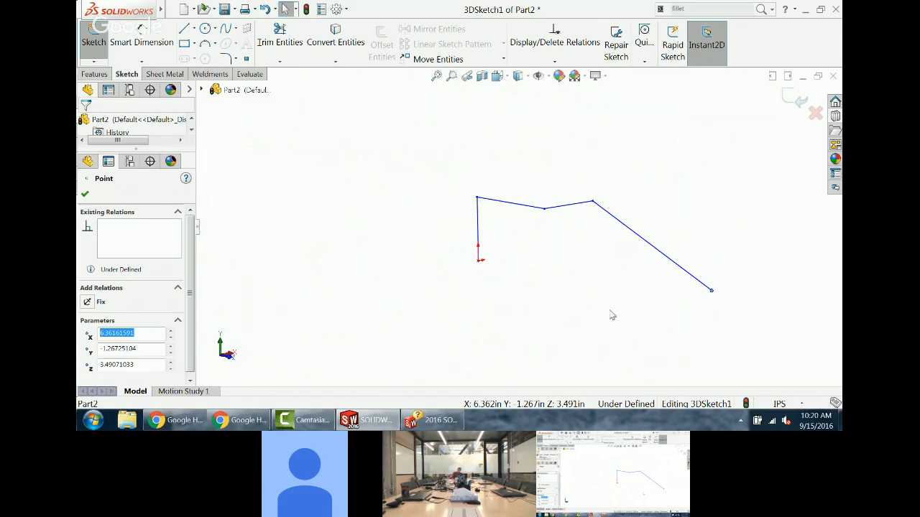
pyautogui.moveTo(191, 241); pyautogui.dragTo(187, 300)
pyautogui.click(138, 331)
pyautogui.click(149, 348)
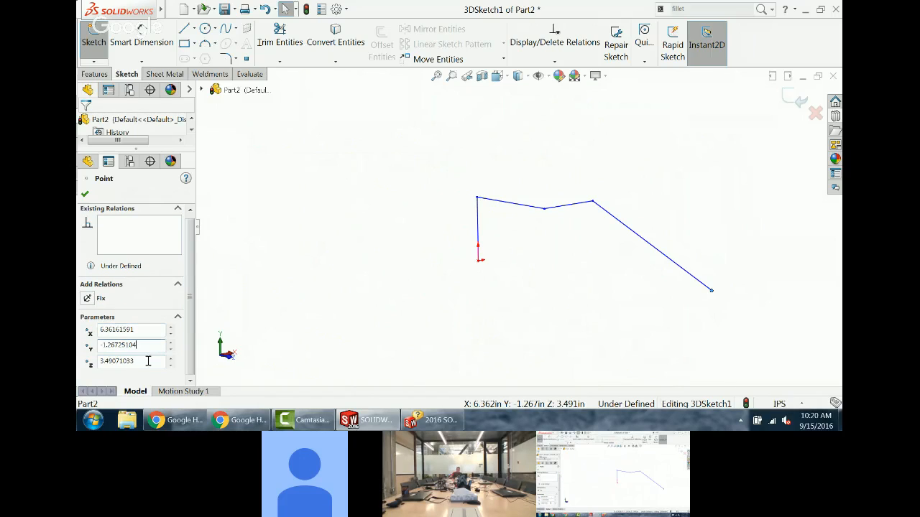
pyautogui.click(148, 361)
pyautogui.doubleClick(148, 361)
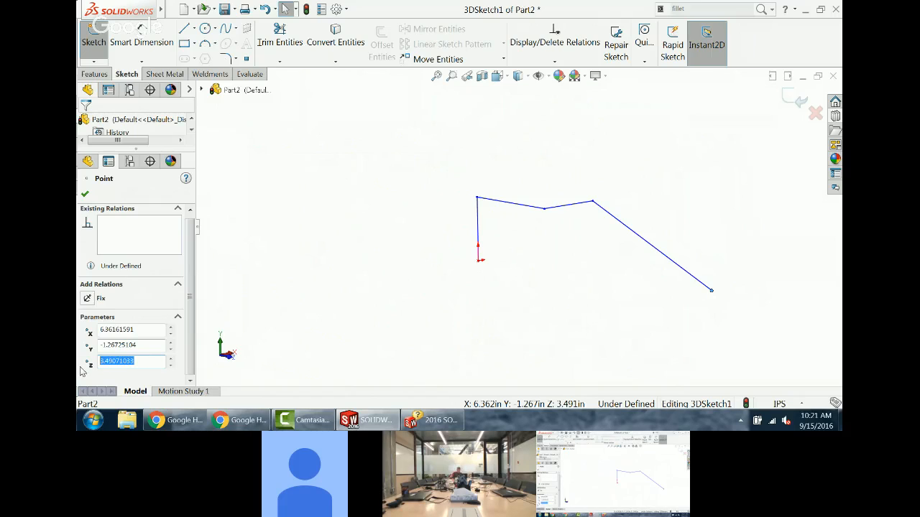
pyautogui.write('0')
pyautogui.press('Return')
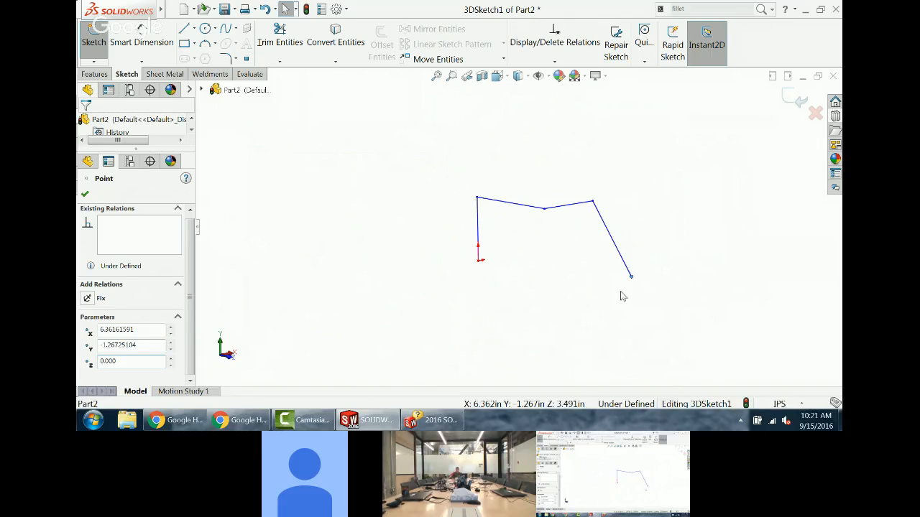
# Step: Examine the endpoint's position in 3D from rotated, side and top views of the line chain
pyautogui.moveTo(622, 296)
pyautogui.mouseDown(button='middle')
pyautogui.moveTo(632, 267)
pyautogui.moveTo(635, 310)
pyautogui.mouseUp(button='middle')
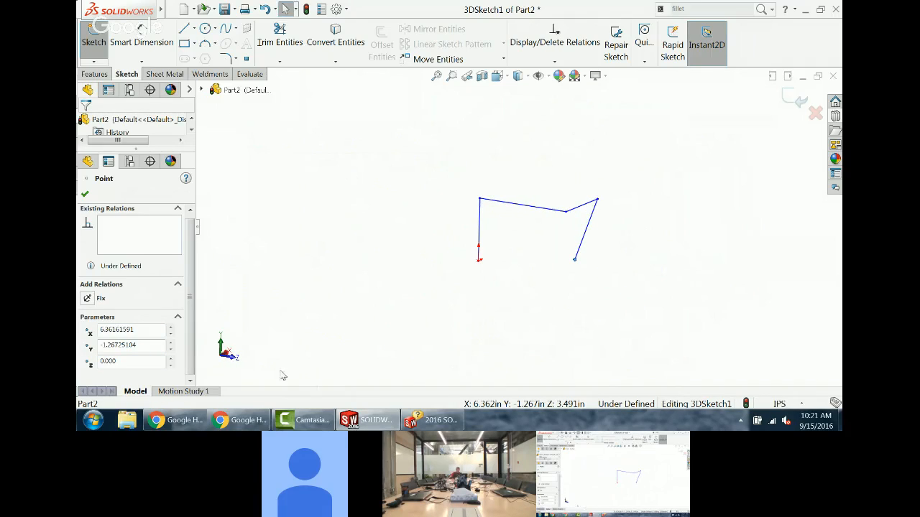
pyautogui.moveTo(369, 335)
pyautogui.mouseDown(button='middle')
pyautogui.moveTo(403, 318)
pyautogui.moveTo(394, 317)
pyautogui.mouseUp(button='middle')
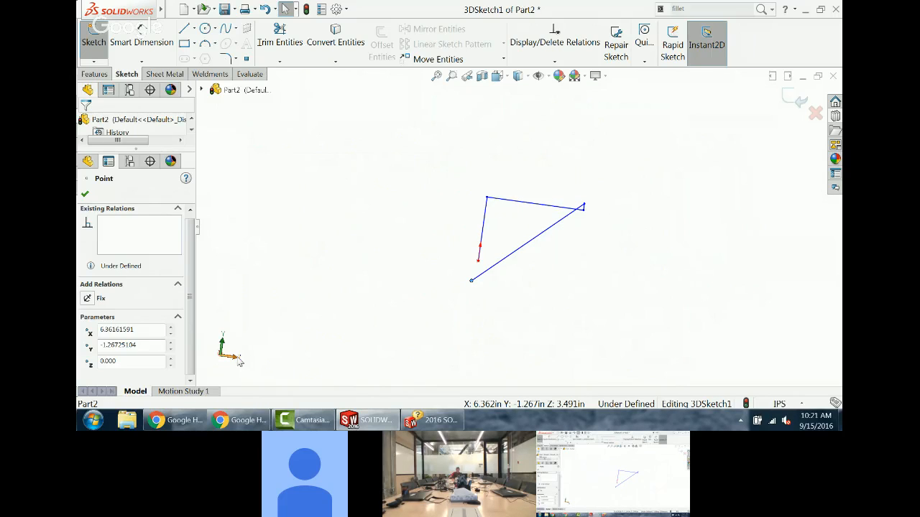
pyautogui.moveTo(474, 283); pyautogui.dragTo(460, 294, button='middle')
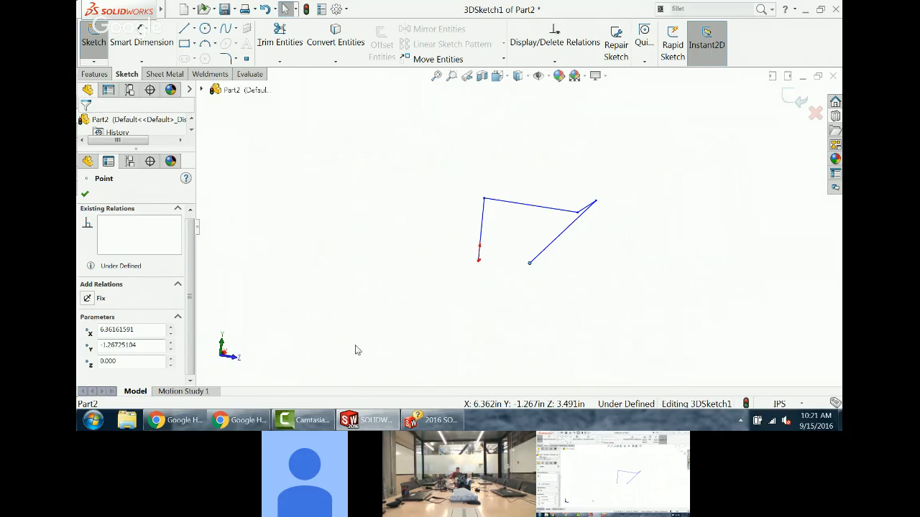
pyautogui.click(237, 362)
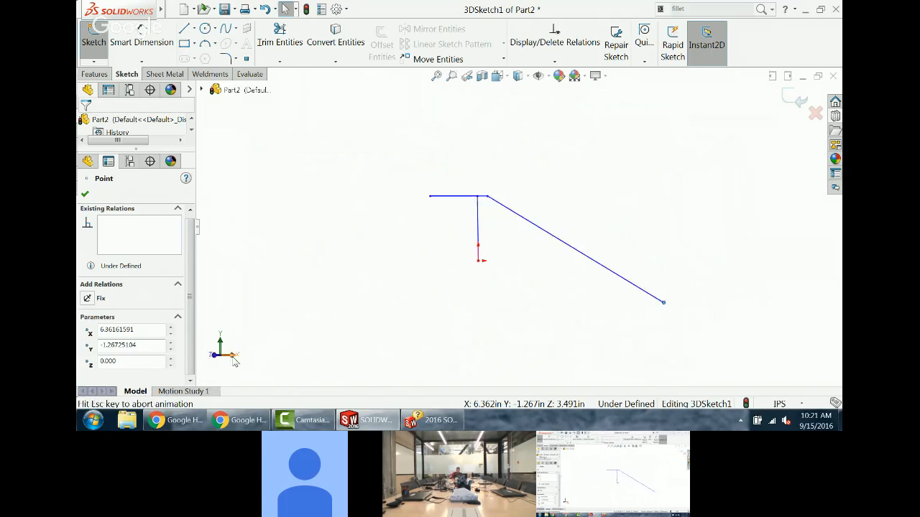
pyautogui.click(222, 343)
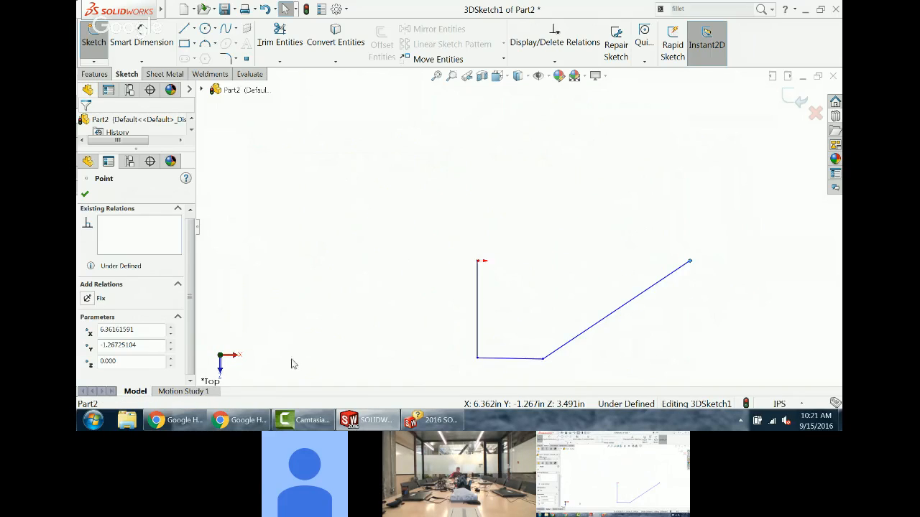
pyautogui.moveTo(291, 364)
pyautogui.mouseDown(button='middle')
pyautogui.moveTo(306, 298)
pyautogui.moveTo(380, 189)
pyautogui.moveTo(308, 261)
pyautogui.moveTo(341, 280)
pyautogui.mouseUp(button='middle')
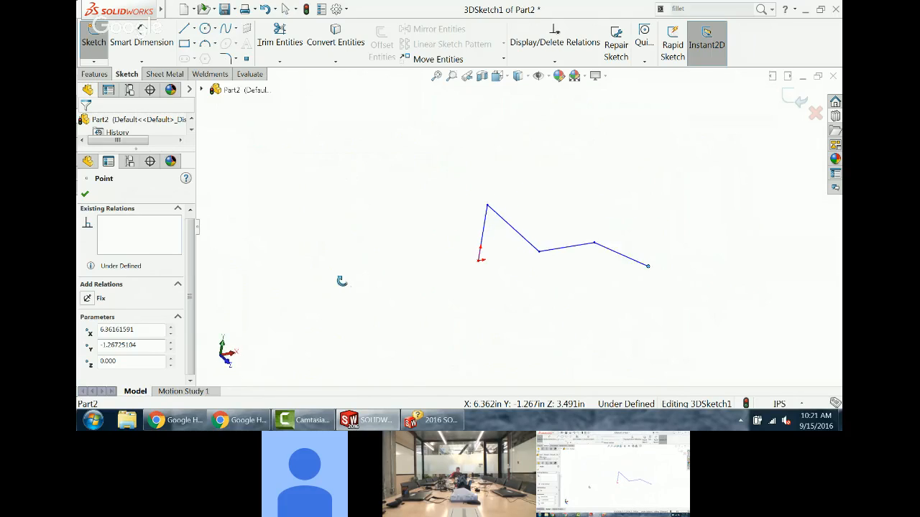
# Step: Move the free endpoint to about X 3.68, Y -0.36 in in the Front view, and shift it along positive Z in the Right view
pyautogui.click(227, 368)
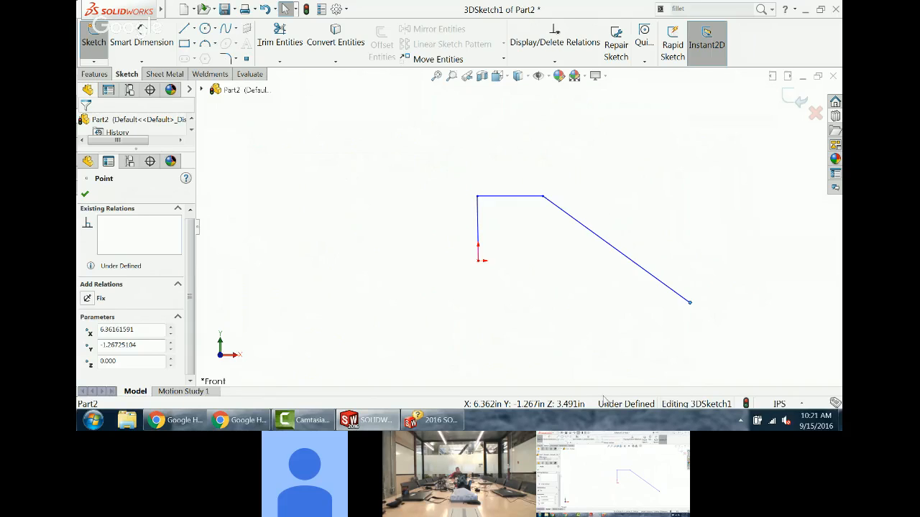
pyautogui.click(691, 306)
pyautogui.moveTo(690, 306)
pyautogui.mouseDown()
pyautogui.moveTo(546, 320)
pyautogui.moveTo(659, 256)
pyautogui.moveTo(626, 300)
pyautogui.moveTo(543, 319)
pyautogui.moveTo(572, 323)
pyautogui.moveTo(726, 267)
pyautogui.moveTo(626, 333)
pyautogui.moveTo(481, 309)
pyautogui.moveTo(703, 178)
pyautogui.moveTo(522, 113)
pyautogui.moveTo(412, 326)
pyautogui.moveTo(660, 306)
pyautogui.moveTo(366, 306)
pyautogui.moveTo(640, 207)
pyautogui.moveTo(572, 280)
pyautogui.moveTo(601, 276)
pyautogui.mouseUp()
pyautogui.click(233, 355)
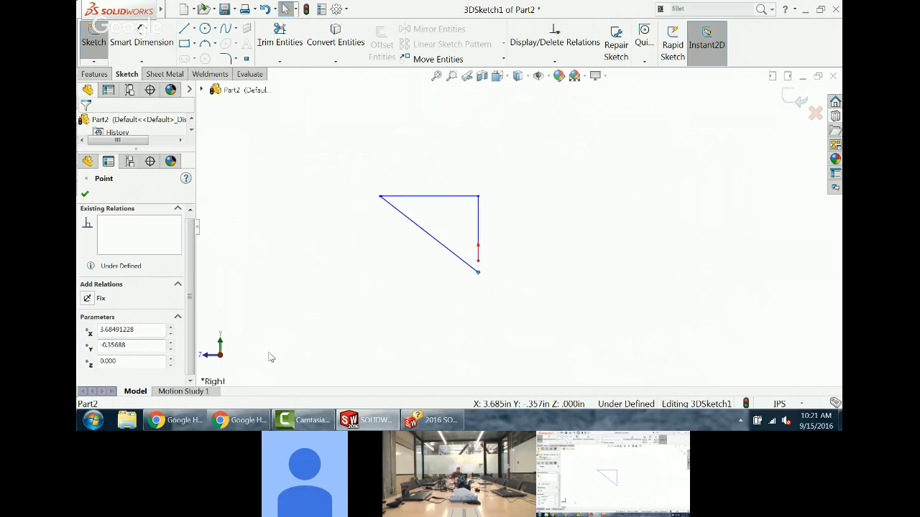
pyautogui.moveTo(479, 273); pyautogui.dragTo(301, 259)
pyautogui.click(266, 213)
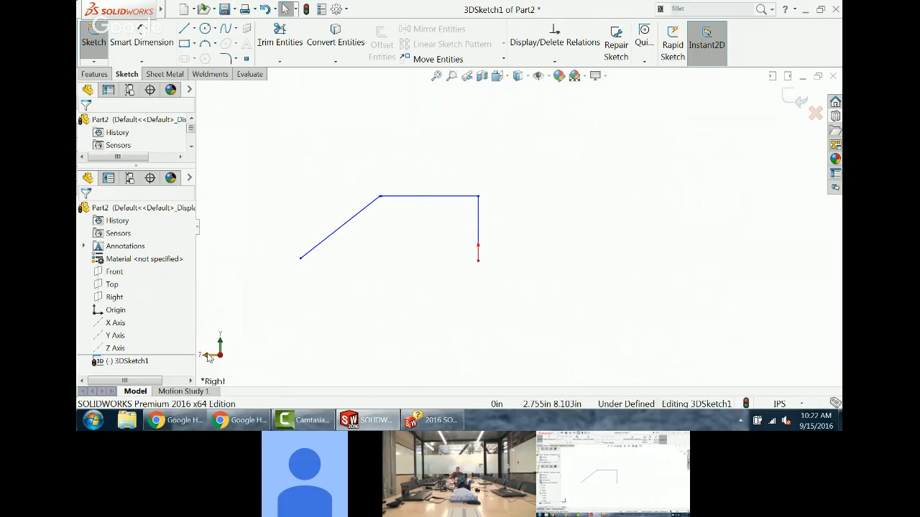
pyautogui.hotkey('ctrl', '1')
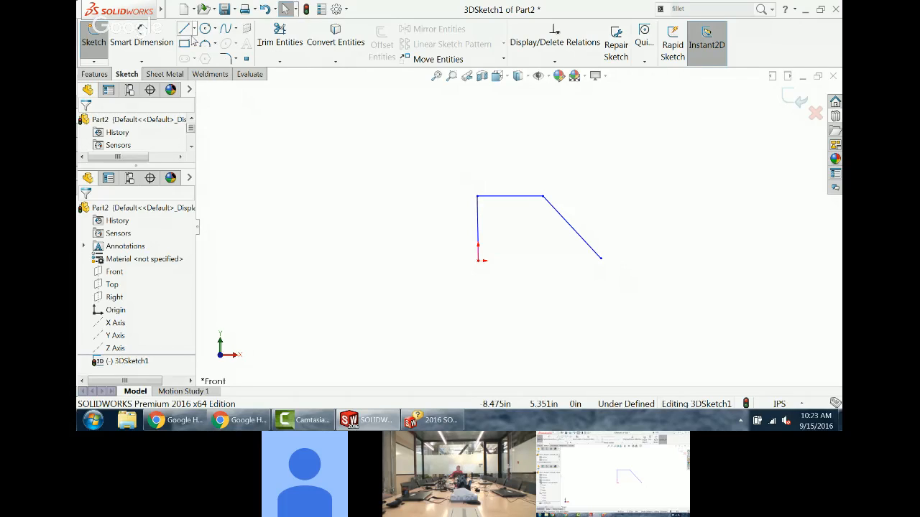
# Step: Split the graphics area into the four-view viewport layout
pyautogui.moveTo(161, 15)
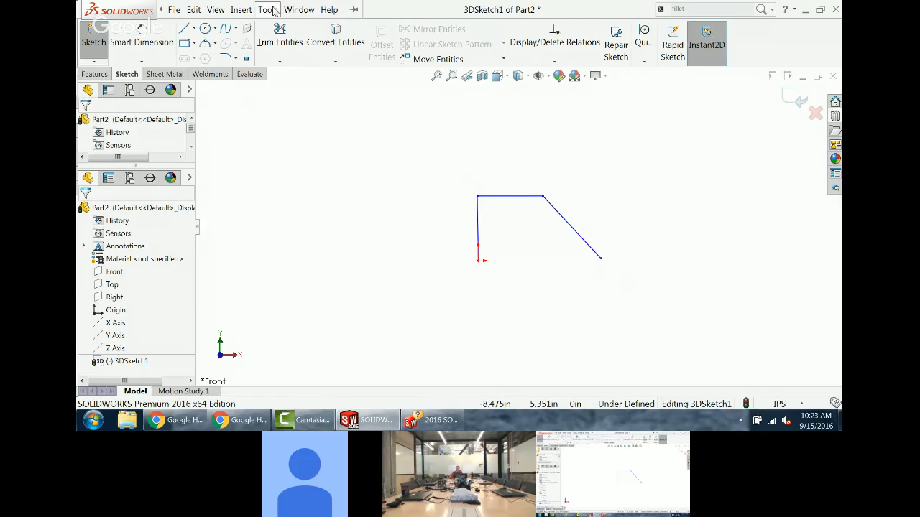
pyautogui.click(304, 10)
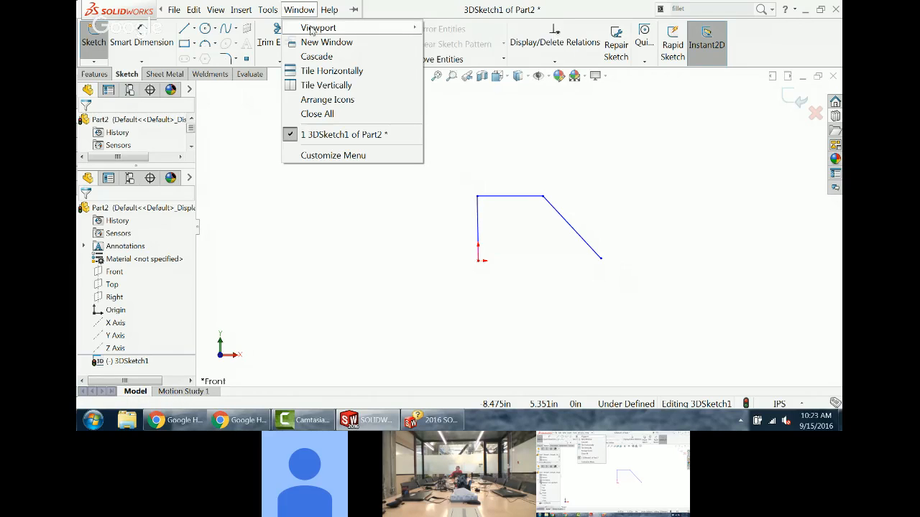
pyautogui.moveTo(312, 29)
pyautogui.click(474, 72)
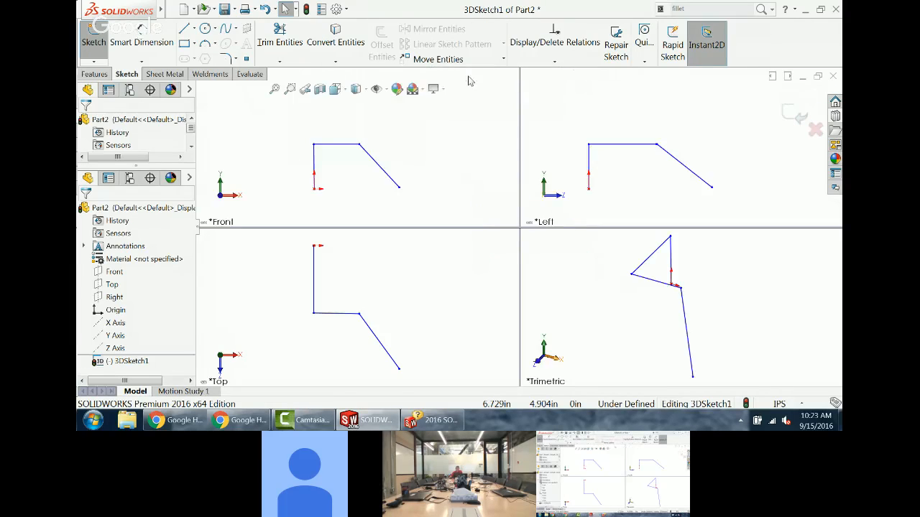
# Step: Reposition the fourth line's free endpoint from the front, top, left and trimetric viewports, ending at about Y -0.58, Z 3.38 in
pyautogui.moveTo(398, 187)
pyautogui.mouseDown()
pyautogui.moveTo(416, 154)
pyautogui.moveTo(396, 199)
pyautogui.moveTo(404, 197)
pyautogui.mouseUp()
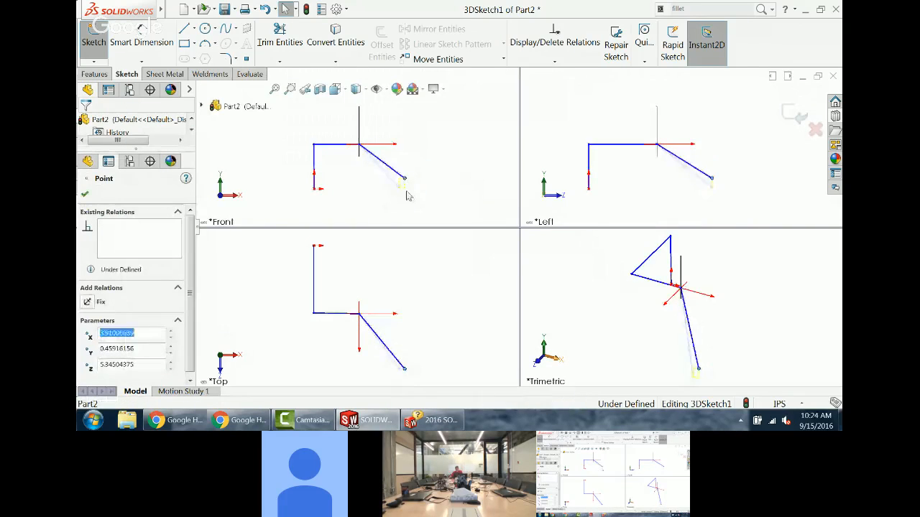
pyautogui.moveTo(404, 368)
pyautogui.mouseDown()
pyautogui.moveTo(422, 311)
pyautogui.moveTo(364, 325)
pyautogui.moveTo(352, 268)
pyautogui.moveTo(370, 267)
pyautogui.mouseUp()
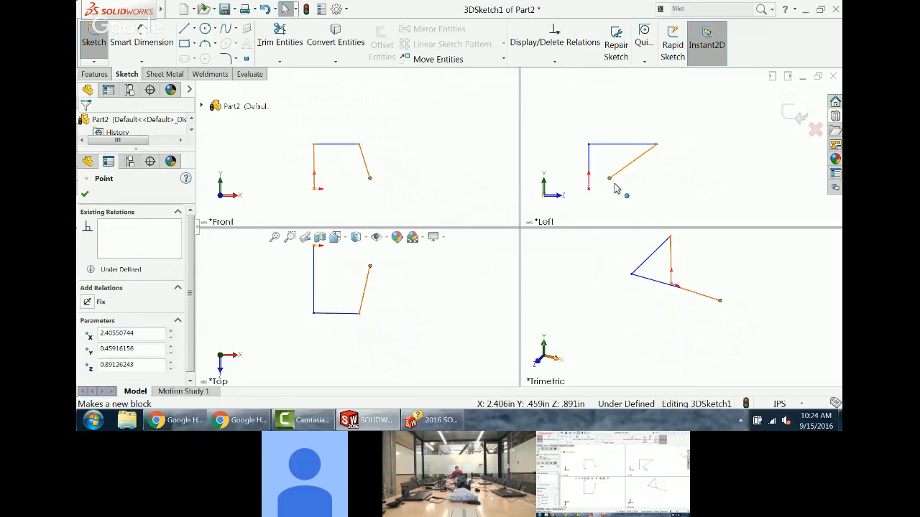
pyautogui.moveTo(615, 187)
pyautogui.mouseDown()
pyautogui.moveTo(700, 183)
pyautogui.moveTo(657, 196)
pyautogui.mouseUp()
pyautogui.moveTo(694, 348); pyautogui.dragTo(649, 355)
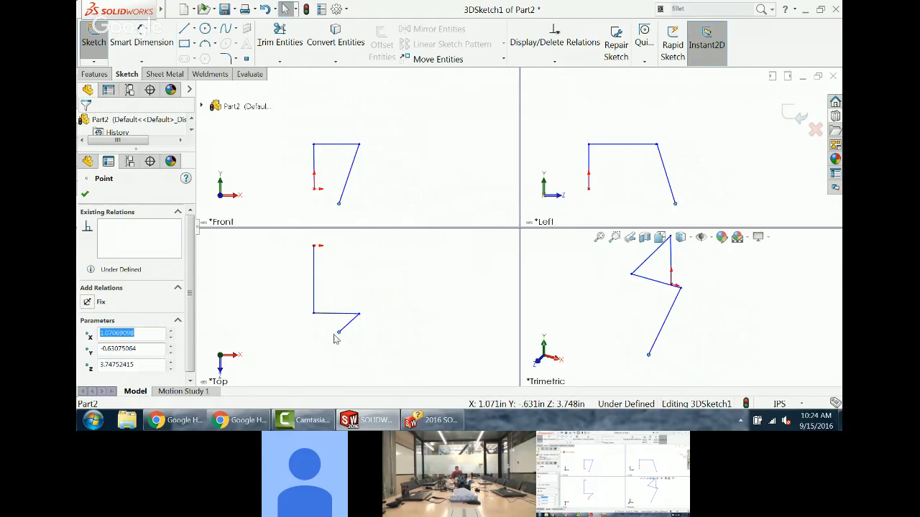
pyautogui.moveTo(352, 346)
pyautogui.mouseDown()
pyautogui.moveTo(419, 285)
pyautogui.moveTo(409, 273)
pyautogui.moveTo(423, 274)
pyautogui.mouseUp()
pyautogui.click(431, 305)
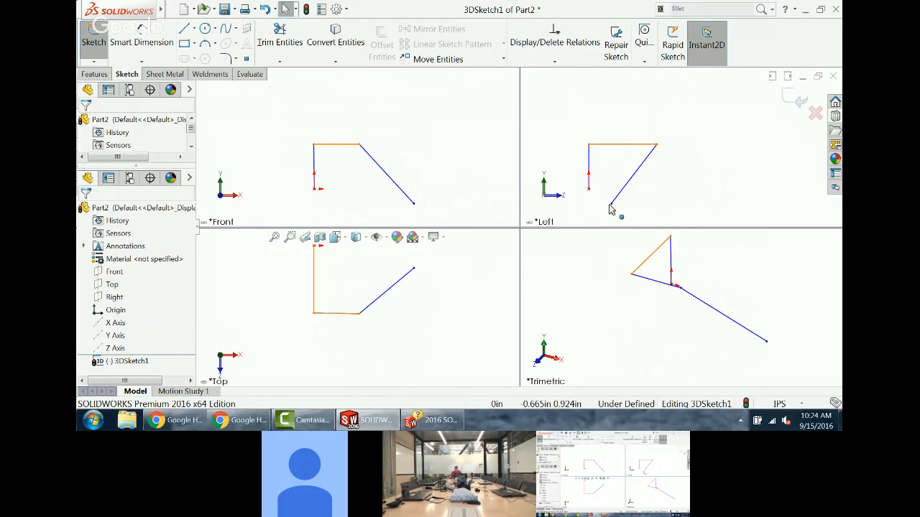
pyautogui.moveTo(612, 210); pyautogui.dragTo(667, 200)
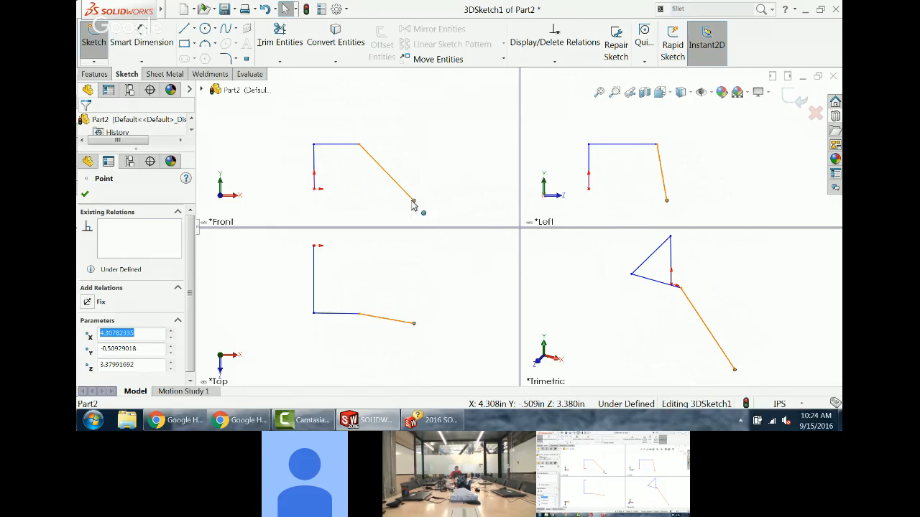
pyautogui.moveTo(413, 202); pyautogui.dragTo(406, 203)
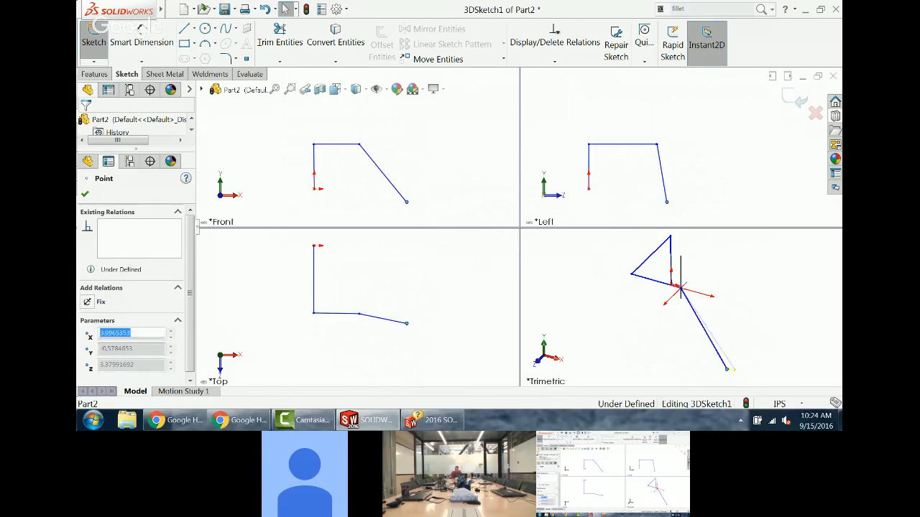
pyautogui.click(399, 135)
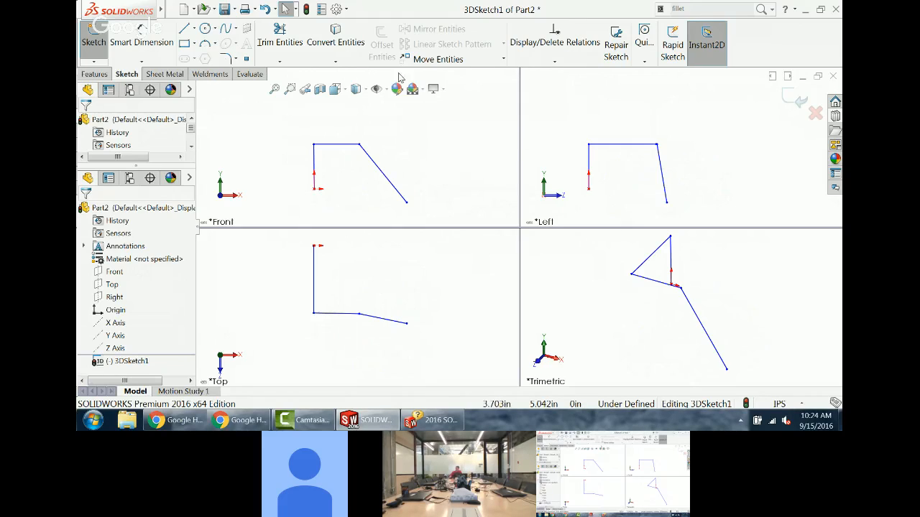
# Step: Switch the viewport layout back to a single view
pyautogui.click(174, 9)
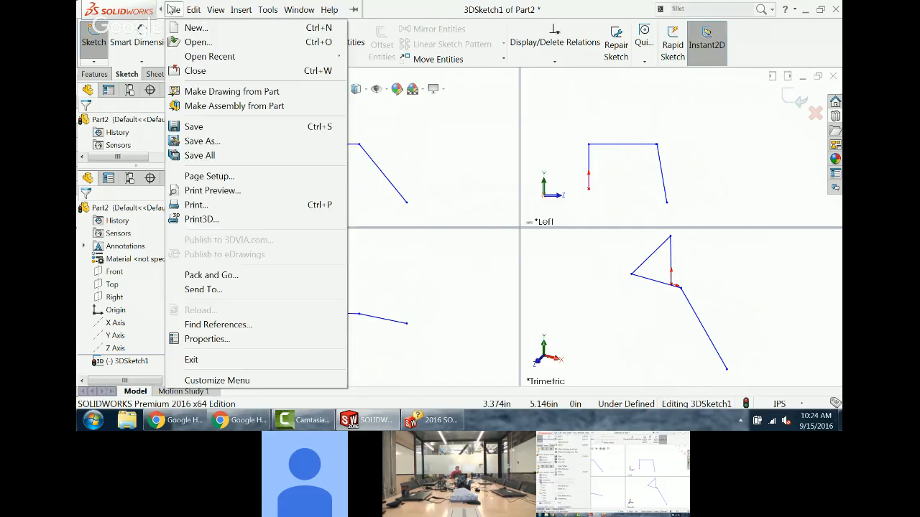
pyautogui.moveTo(299, 9)
pyautogui.moveTo(318, 27)
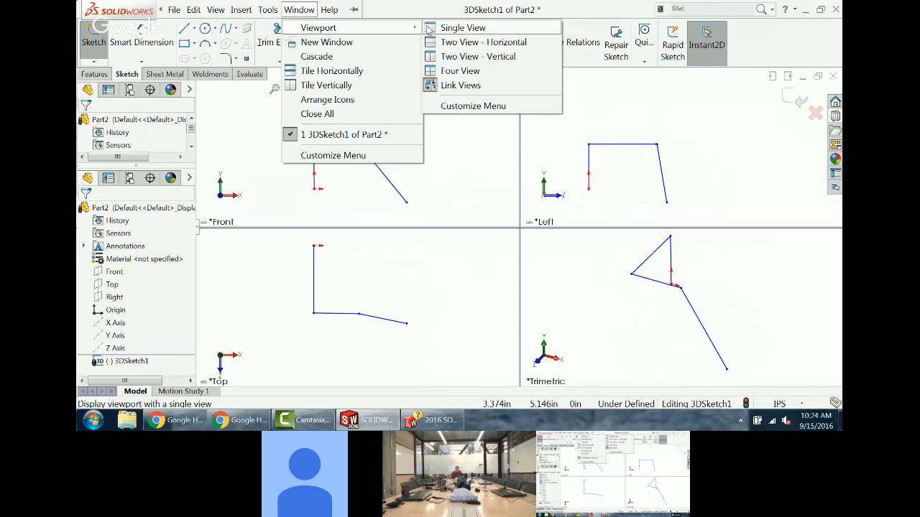
pyautogui.click(480, 28)
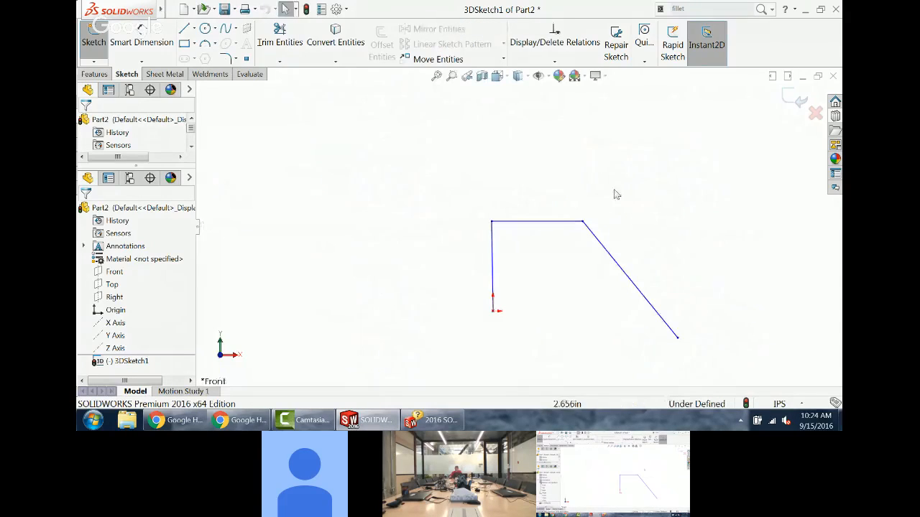
# Step: Select all four lines of the 3D sketch and delete them
pyautogui.moveTo(614, 193)
pyautogui.mouseDown(button='middle')
pyautogui.moveTo(593, 208)
pyautogui.moveTo(445, 178)
pyautogui.mouseUp(button='middle')
pyautogui.moveTo(445, 179); pyautogui.dragTo(630, 326)
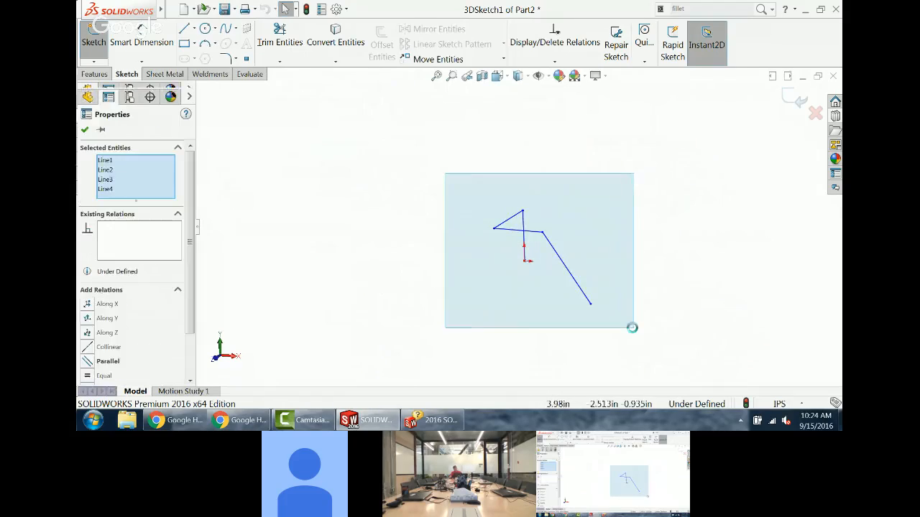
pyautogui.press('Delete')
# Step: Sketch a corner rectangle on the Top plane from the origin, about 4.19 in along X, and check its far edge's relations
pyautogui.moveTo(453, 248); pyautogui.dragTo(460, 240, button='middle')
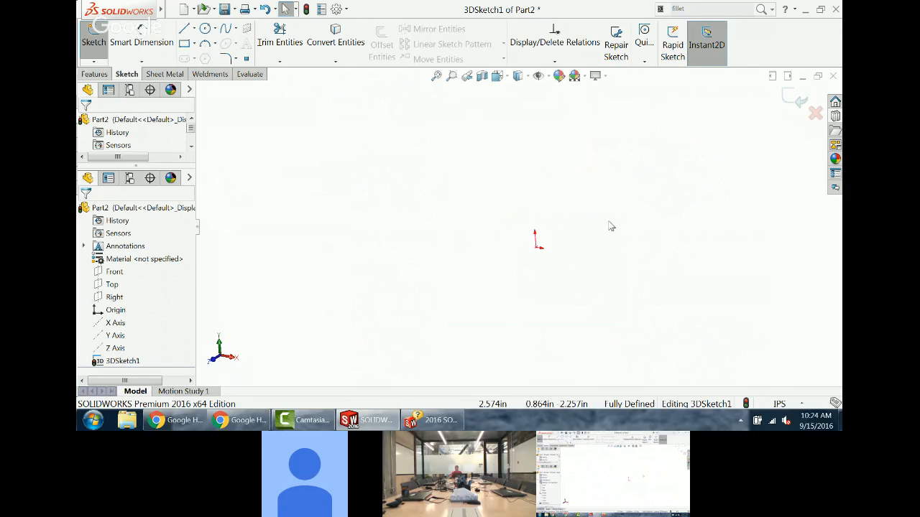
pyautogui.click(110, 285)
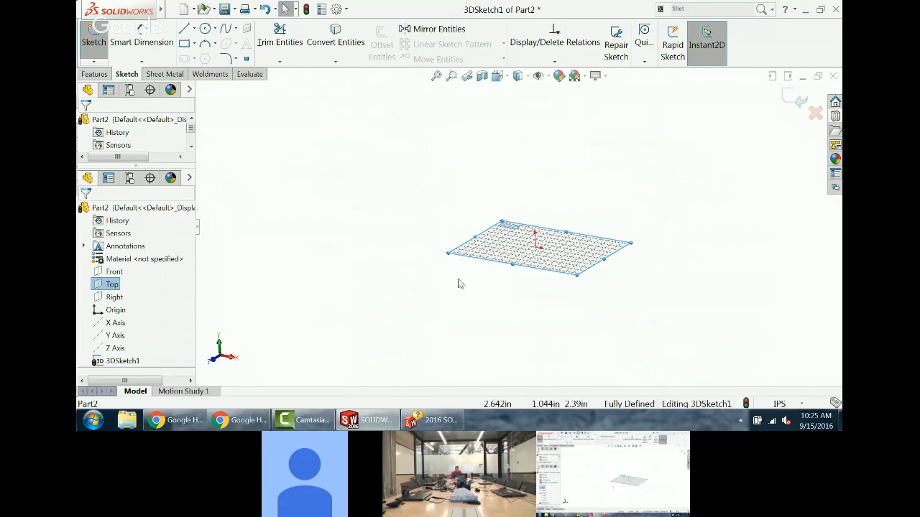
pyautogui.moveTo(462, 276); pyautogui.dragTo(458, 299, button='middle')
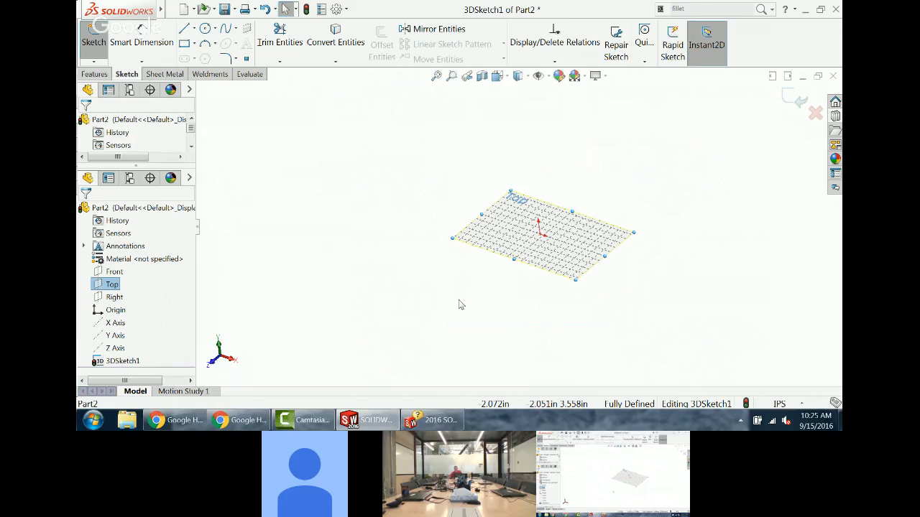
pyautogui.click(184, 43)
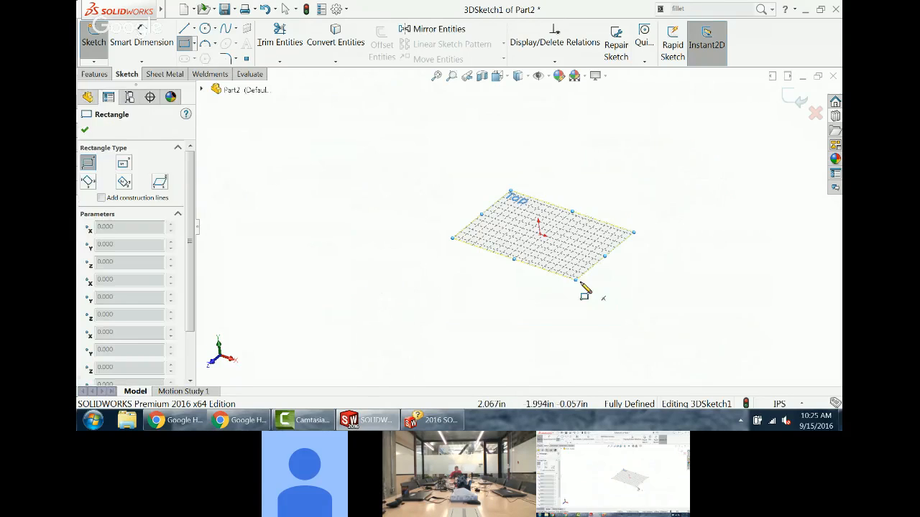
pyautogui.click(542, 237)
pyautogui.click(709, 182)
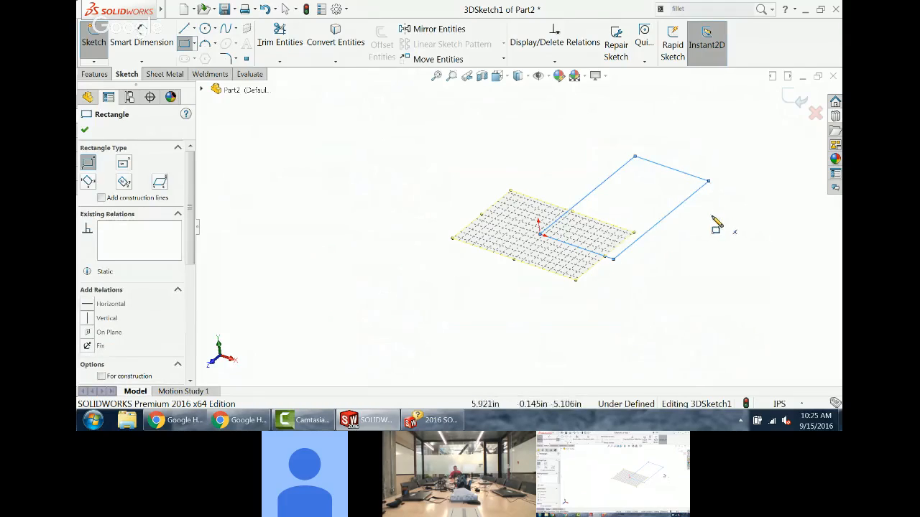
pyautogui.press('Escape')
pyautogui.click(683, 173)
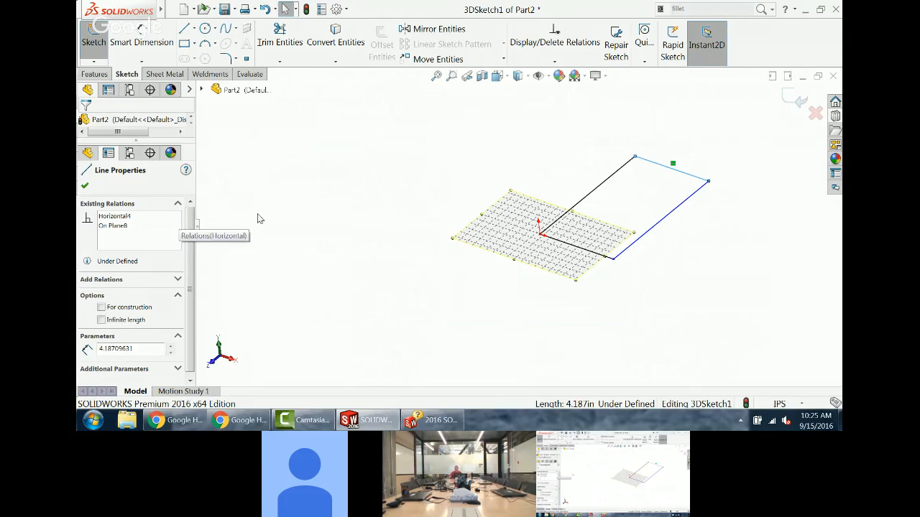
# Step: Sketch a crossbar line about 4.19 in long through the middle of the rectangle, joining its two long edges parallel to X
pyautogui.click(372, 203)
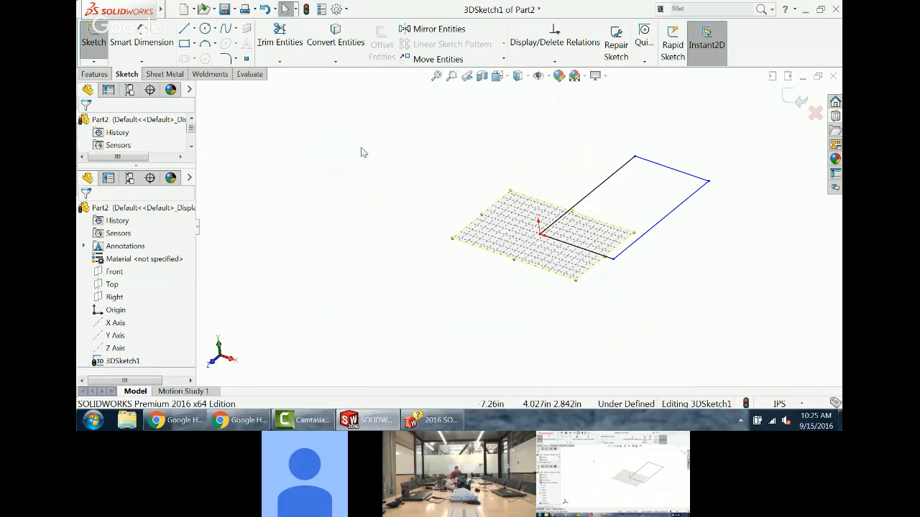
pyautogui.click(186, 30)
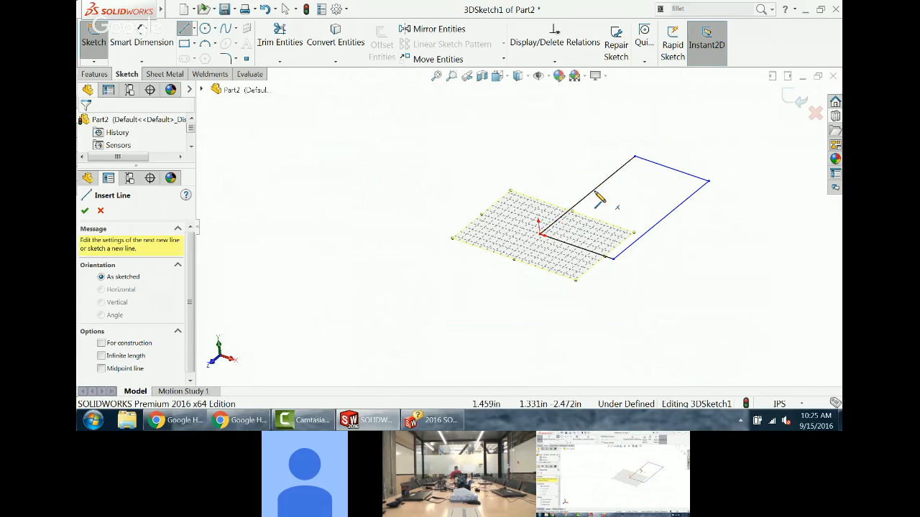
pyautogui.click(590, 203)
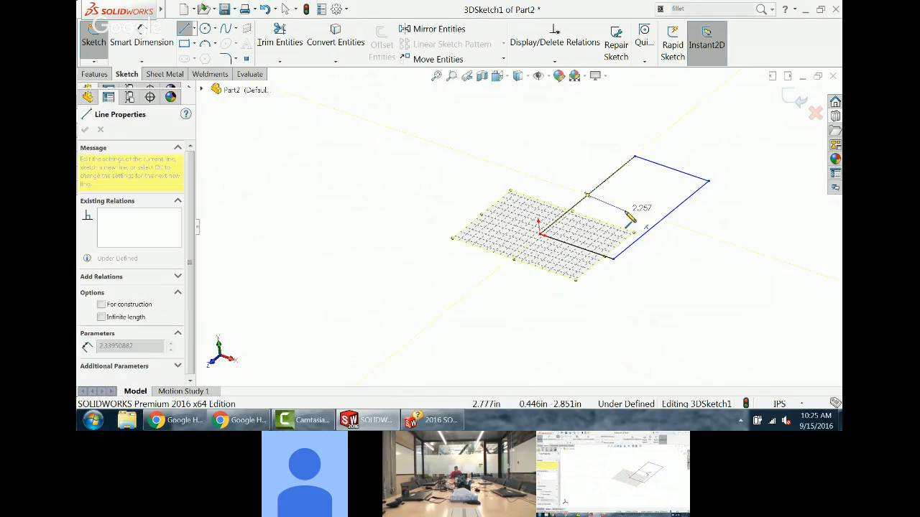
pyautogui.click(661, 219)
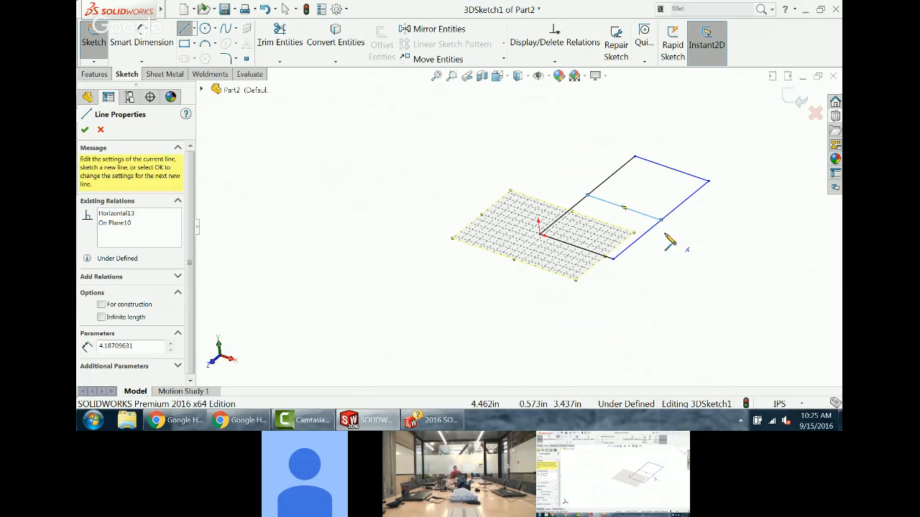
pyautogui.press('Escape')
# Step: Dimension the rectangle's long edge starting at the origin to 45 in
pyautogui.moveTo(674, 242); pyautogui.dragTo(703, 226, button='right')
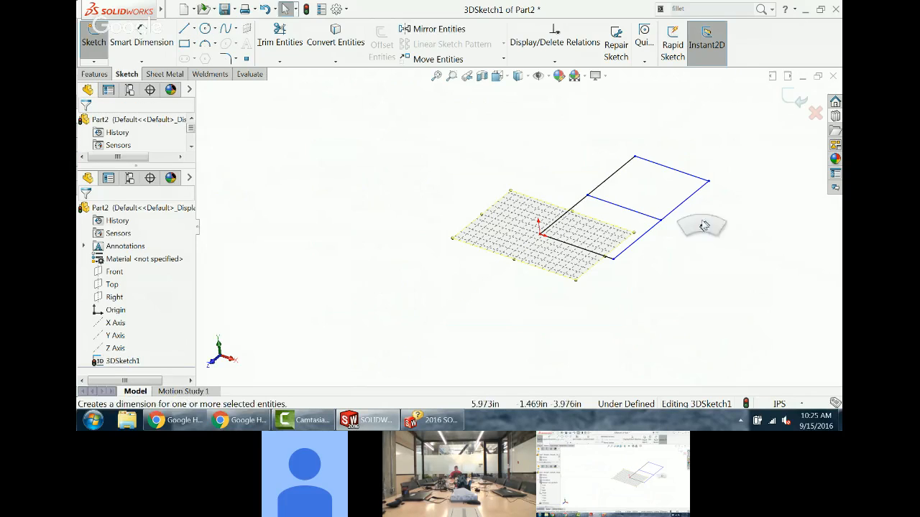
pyautogui.click(615, 172)
pyautogui.click(562, 164)
pyautogui.write('45')
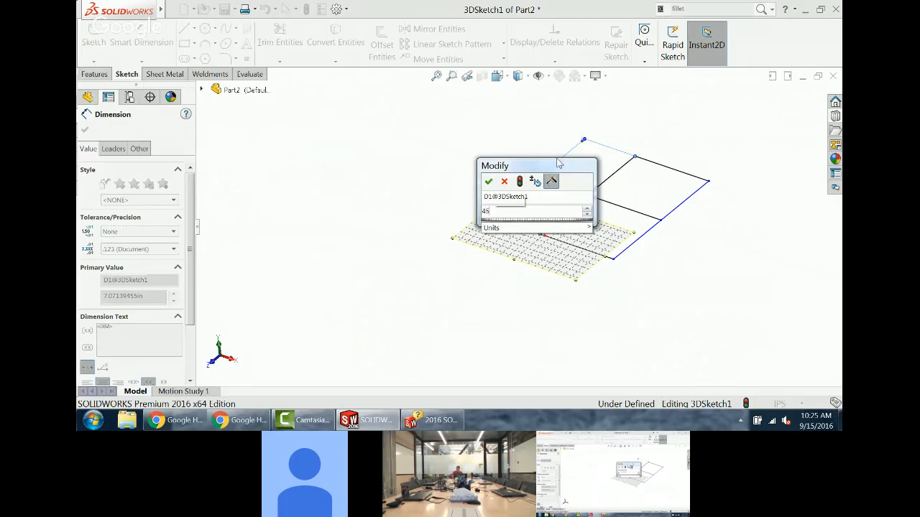
pyautogui.press('Return')
pyautogui.scroll(8, 653, 139)
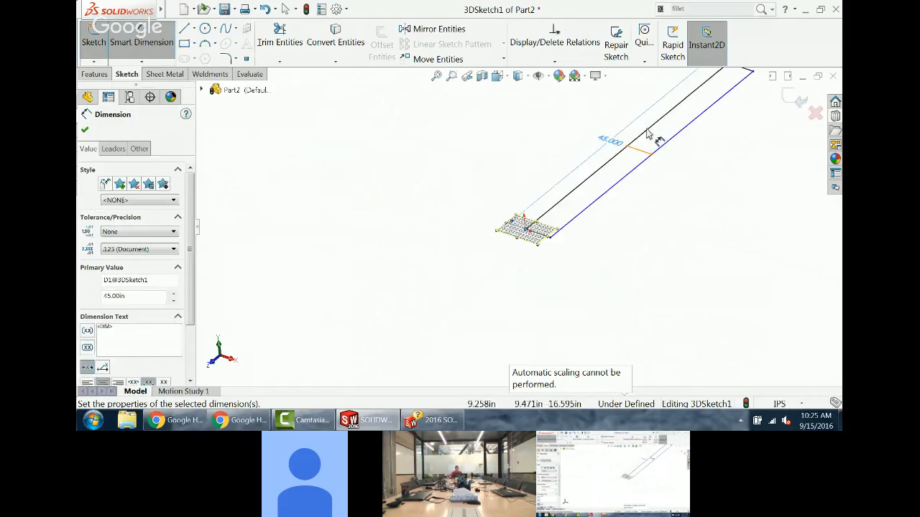
# Step: Dimension the rectangle's far short edge to 23.5 in
pyautogui.click(560, 190)
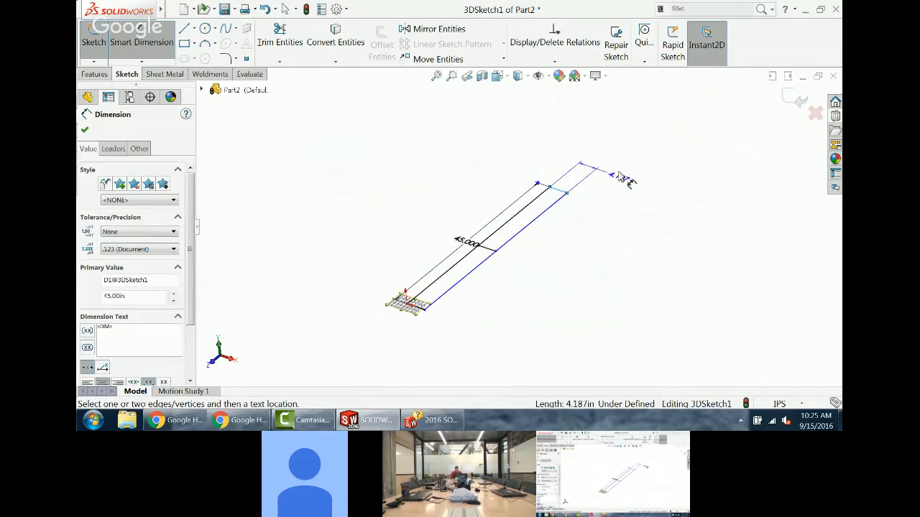
pyautogui.click(657, 180)
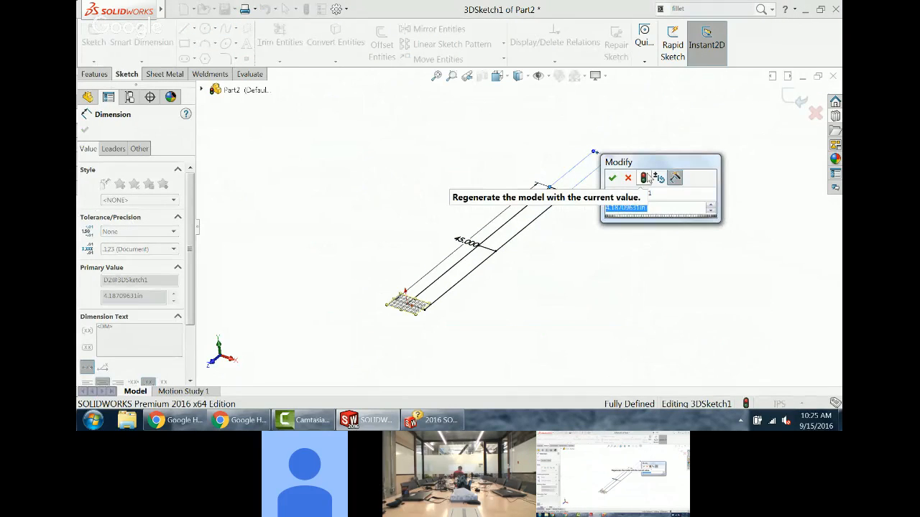
pyautogui.write('23.5')
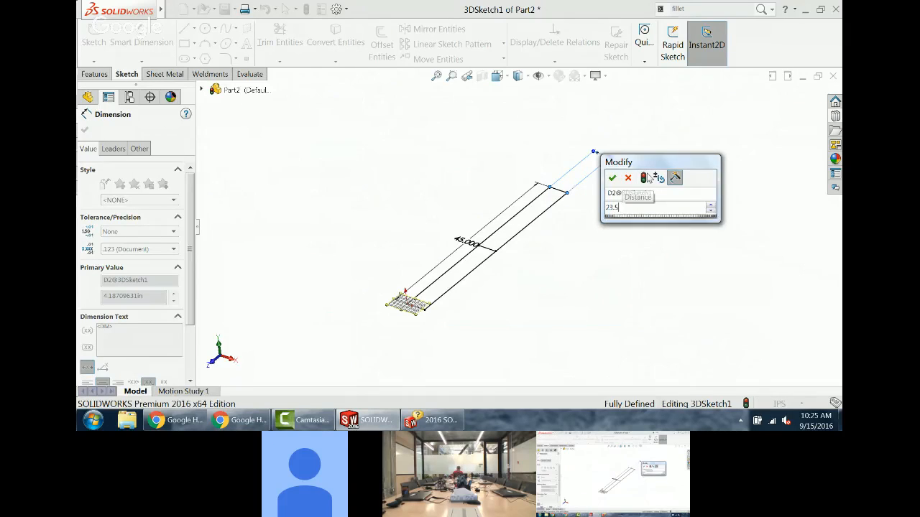
pyautogui.press('Return')
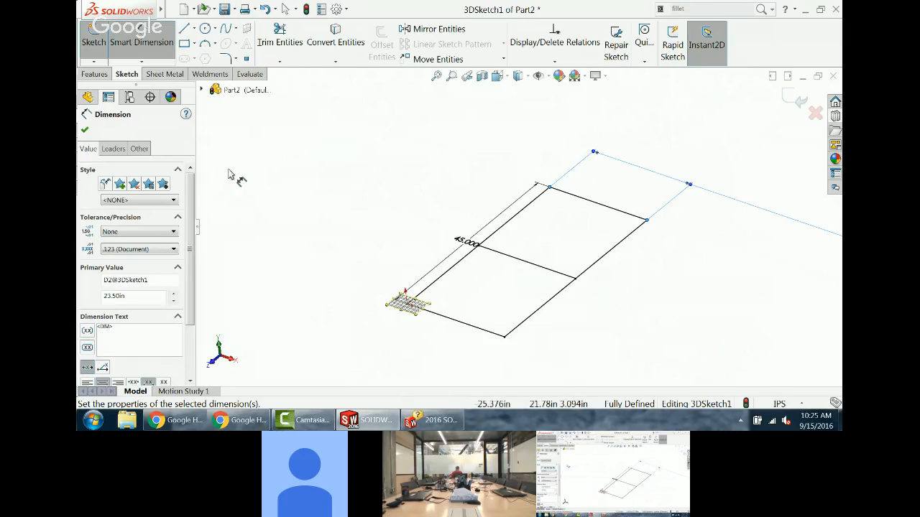
# Step: Sketch a 45 in line from the far short edge to the near one, just inside the outer long edge
pyautogui.click(185, 28)
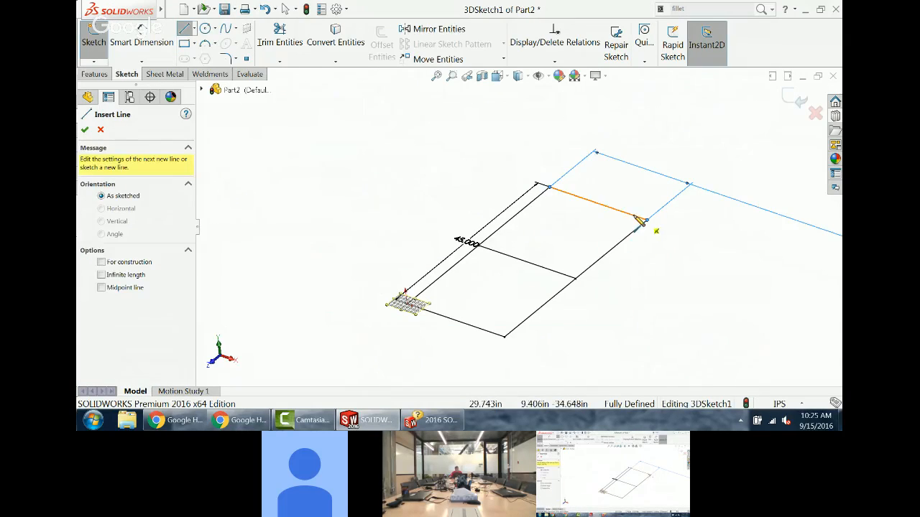
pyautogui.click(647, 220)
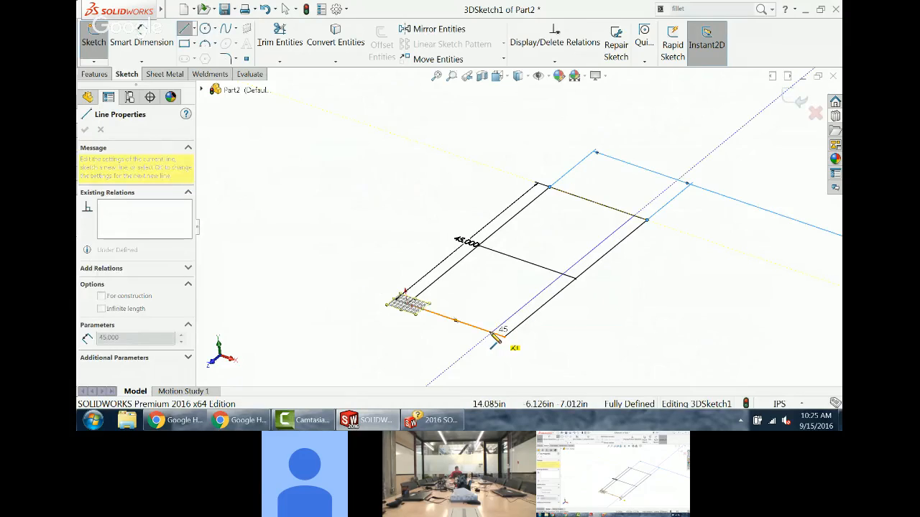
pyautogui.click(495, 335)
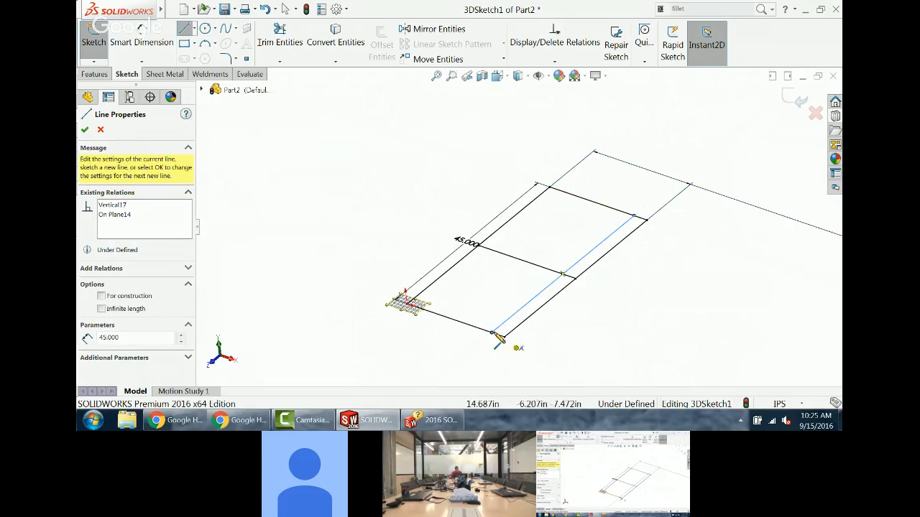
# Step: Sketch a line about 52.88 in long from the far outer corner along the outer edge past the near corner, and check its relations
pyautogui.click(647, 221)
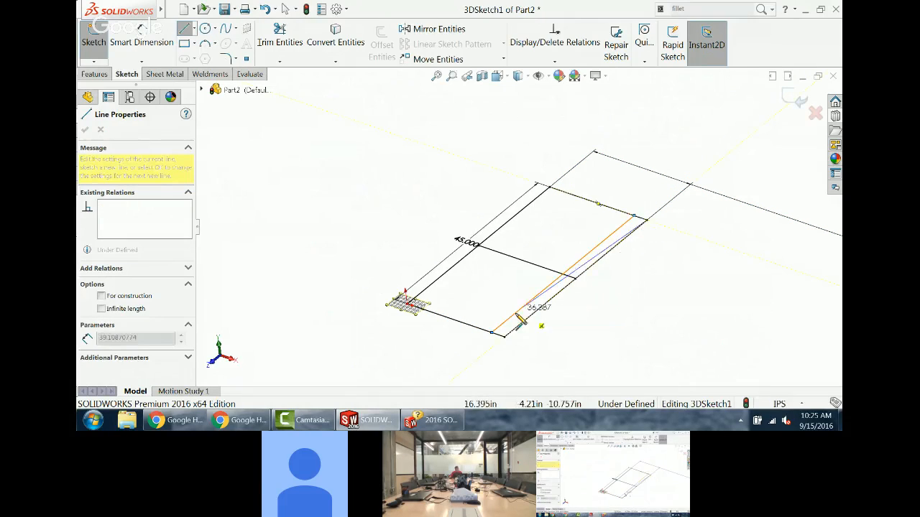
pyautogui.click(480, 357)
pyautogui.press('Escape')
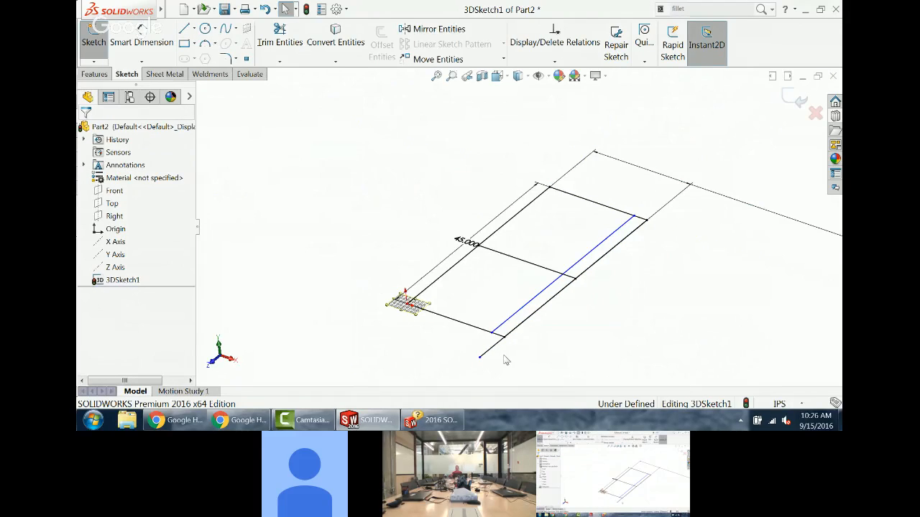
pyautogui.scroll(2, 506, 360)
pyautogui.click(497, 329)
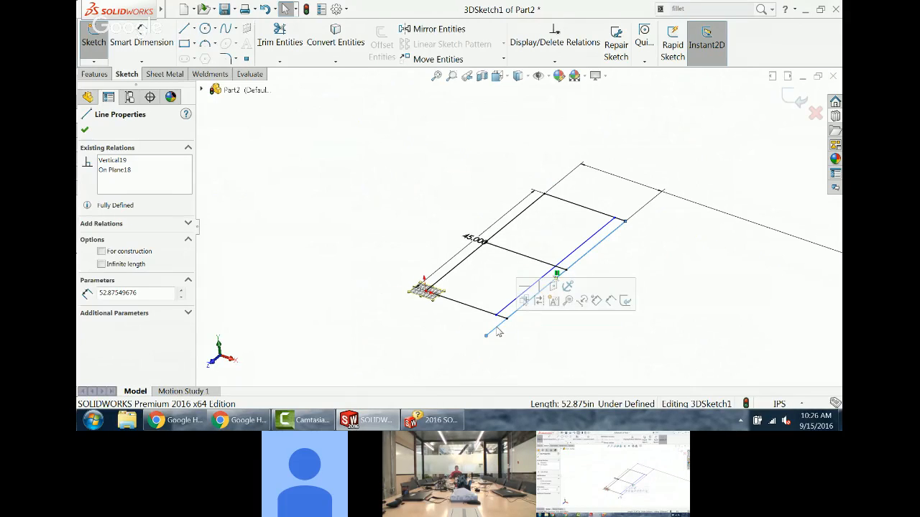
pyautogui.click(362, 295)
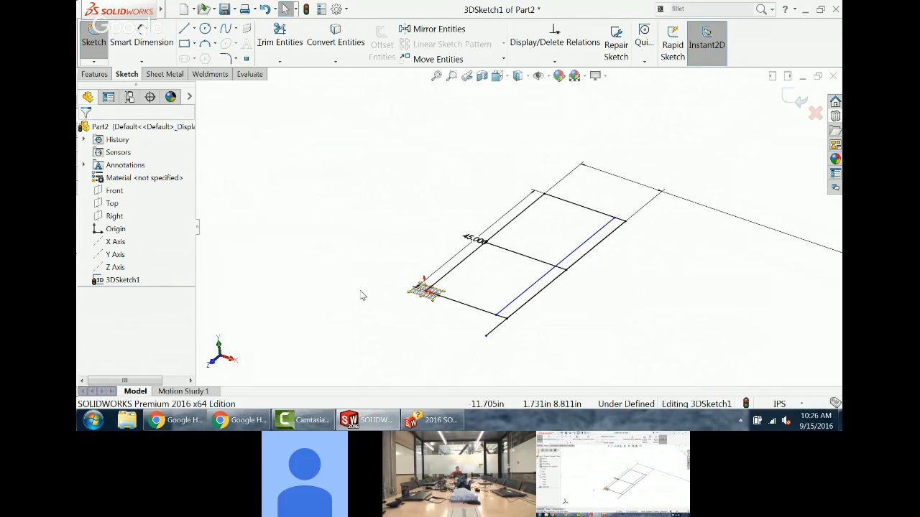
# Step: Dimension the gap between the inner line and the rectangle's outer long edge to 2.5 in
pyautogui.click(142, 36)
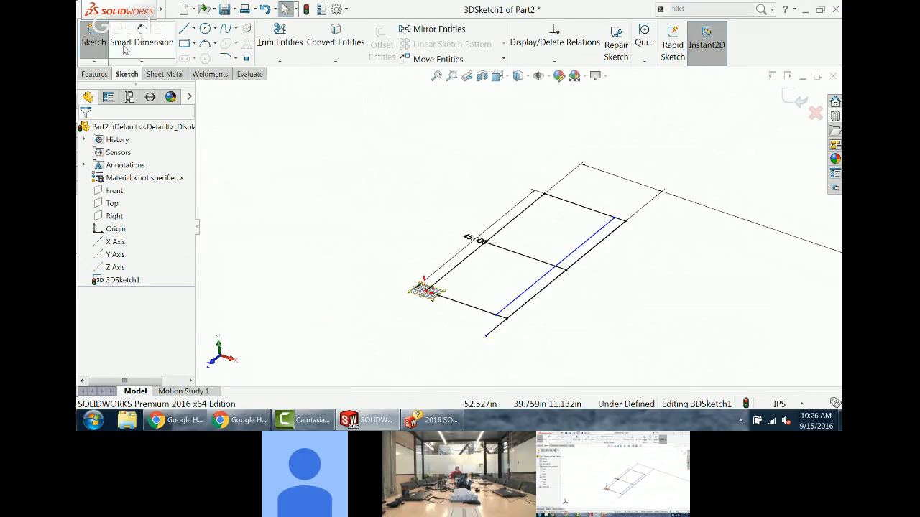
pyautogui.click(597, 240)
pyautogui.click(666, 217)
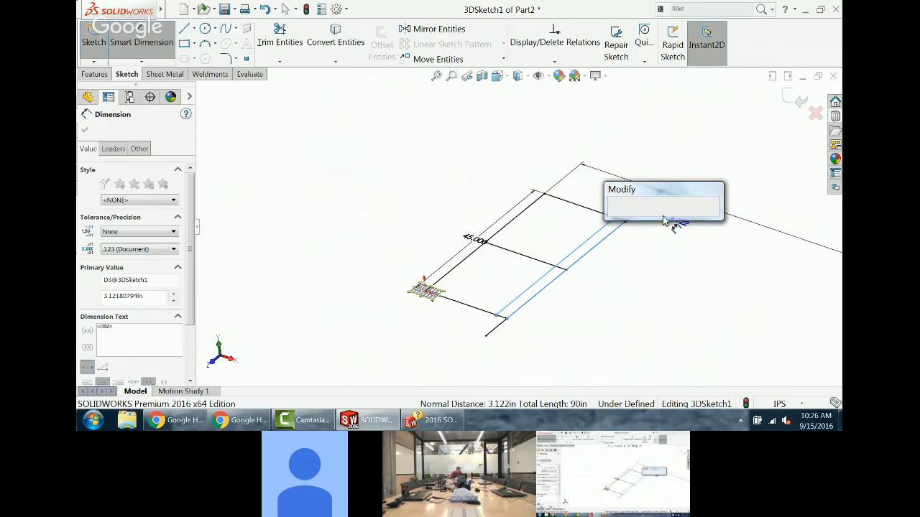
pyautogui.write('2.5')
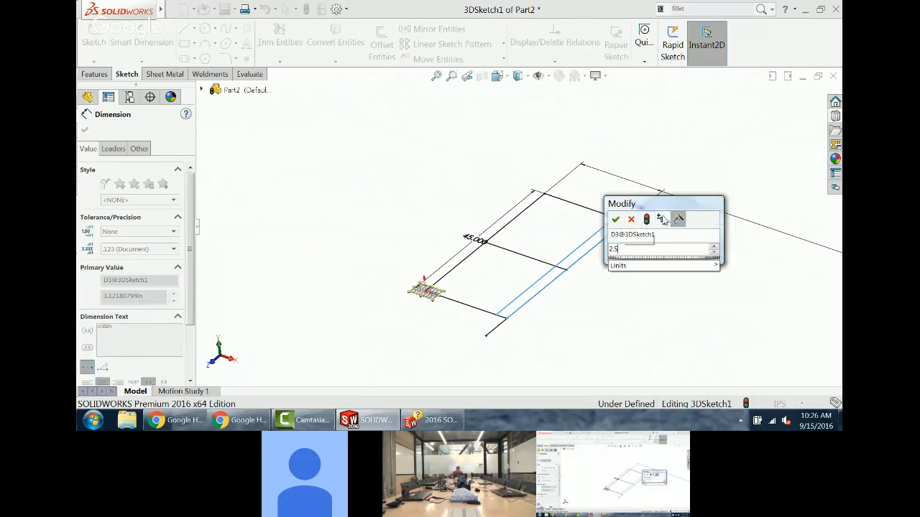
pyautogui.press('Return')
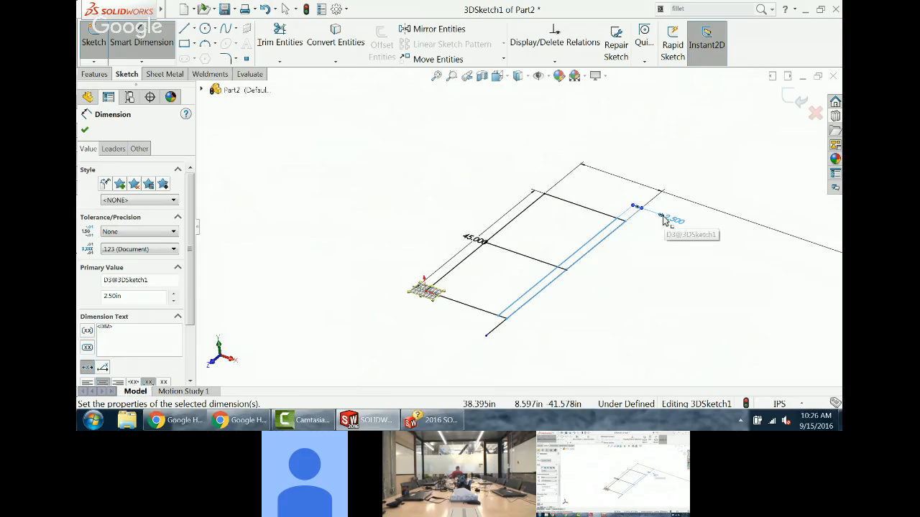
# Step: Dimension the line extending past the near outer corner to 51.5 in overall
pyautogui.click(503, 318)
pyautogui.click(611, 316)
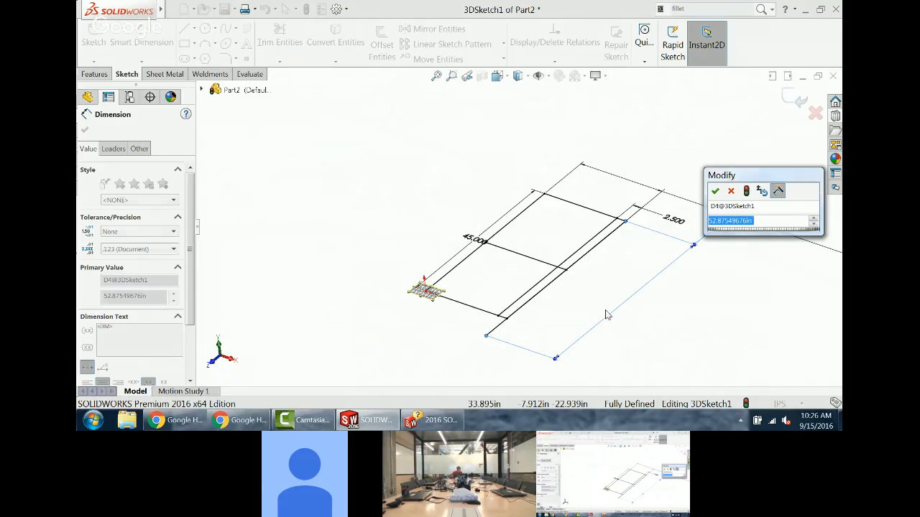
pyautogui.write('51')
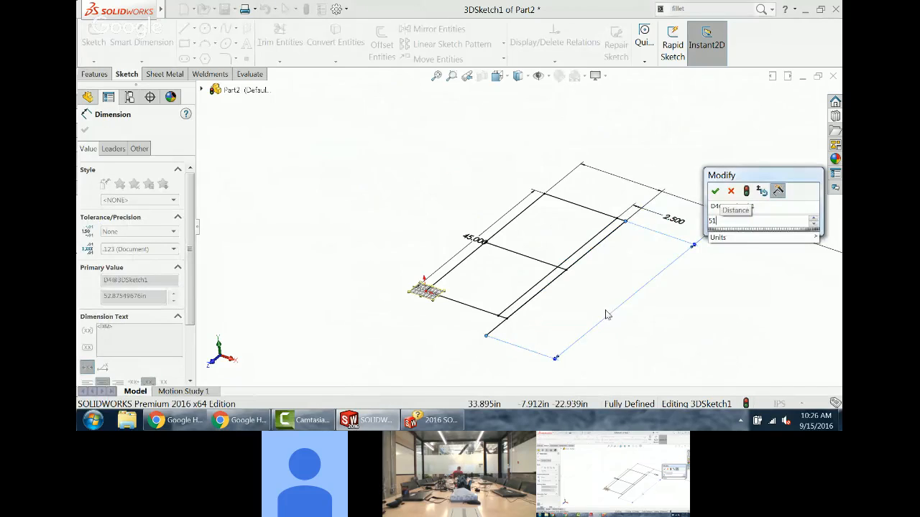
pyautogui.write('.5')
pyautogui.press('Return')
pyautogui.press('Escape')
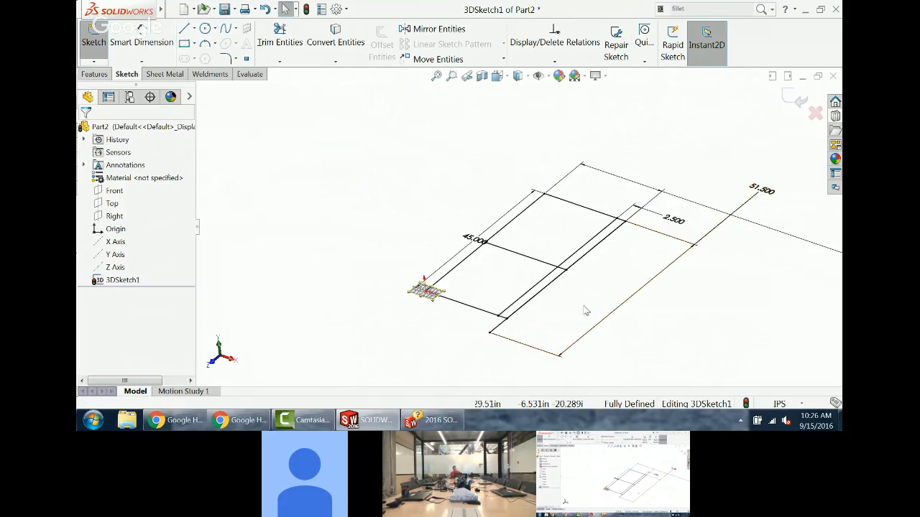
# Step: Deactivate the Top sketch plane at the origin
pyautogui.moveTo(585, 308)
pyautogui.mouseDown(button='middle')
pyautogui.moveTo(569, 263)
pyautogui.moveTo(562, 294)
pyautogui.mouseUp(button='middle')
pyautogui.scroll(2, 562, 293)
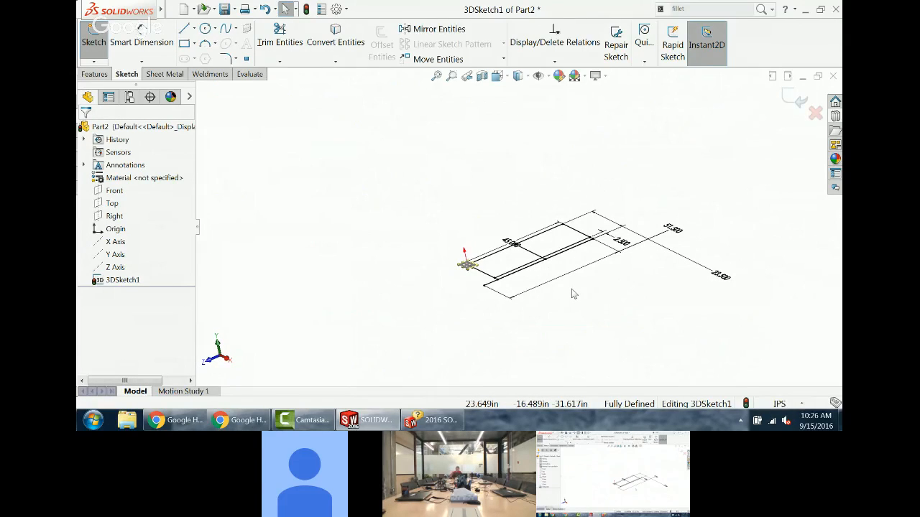
pyautogui.scroll(-2, 597, 280)
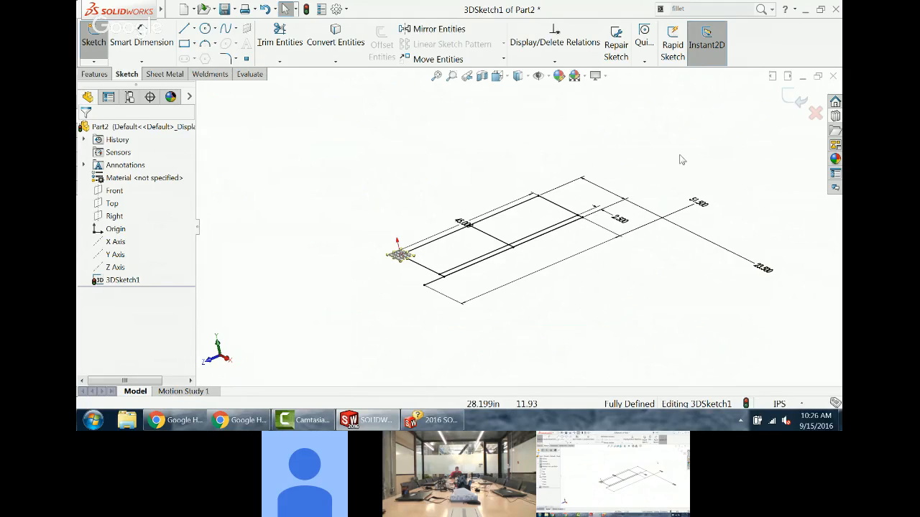
pyautogui.moveTo(441, 204); pyautogui.dragTo(441, 217, button='middle')
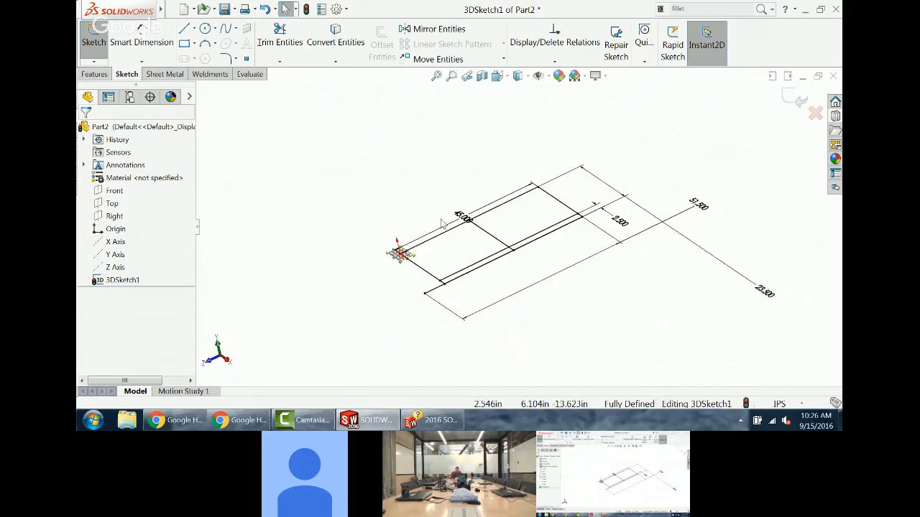
pyautogui.click(386, 188)
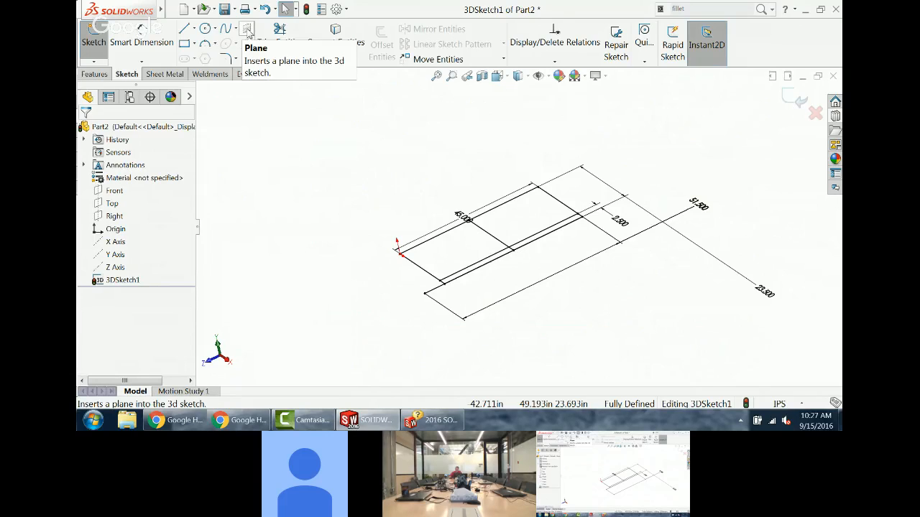
# Step: Insert a sketch plane parallel to the Right plane through the rectangle's near outer corner, and enlarge it to span the long edge
pyautogui.click(247, 30)
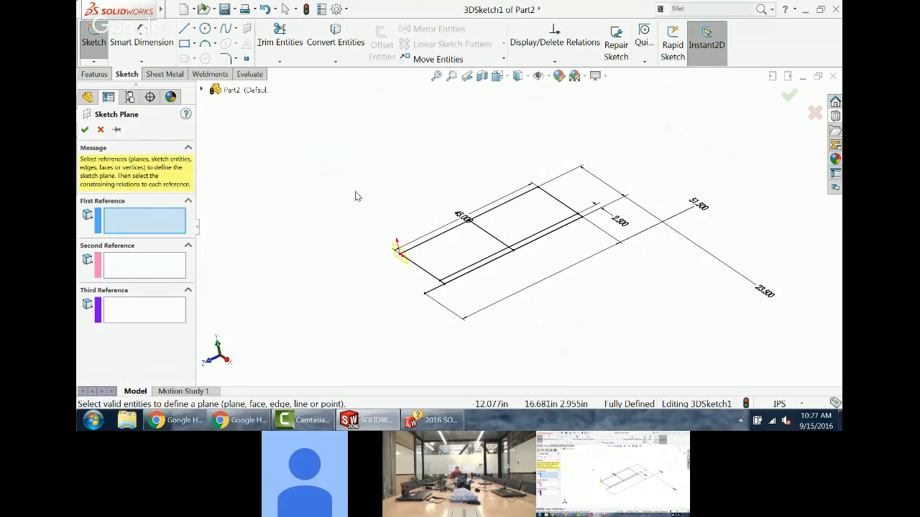
pyautogui.click(202, 90)
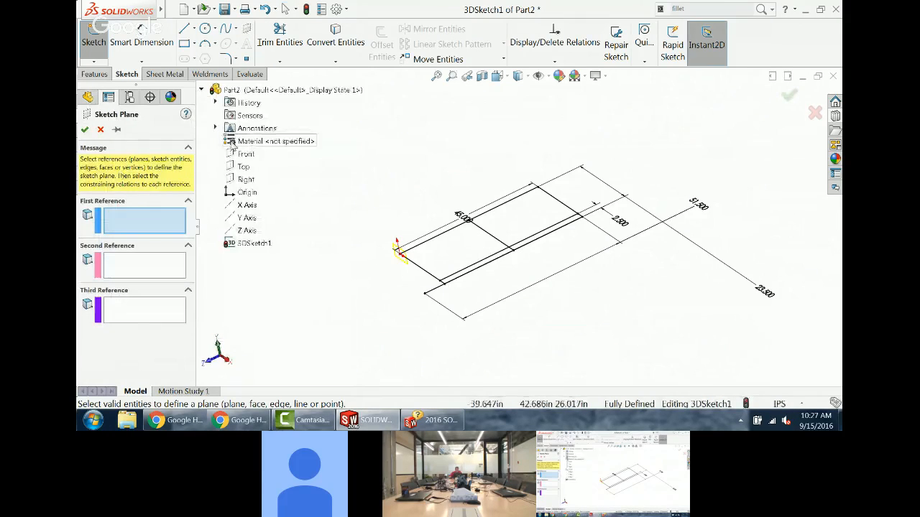
pyautogui.click(246, 179)
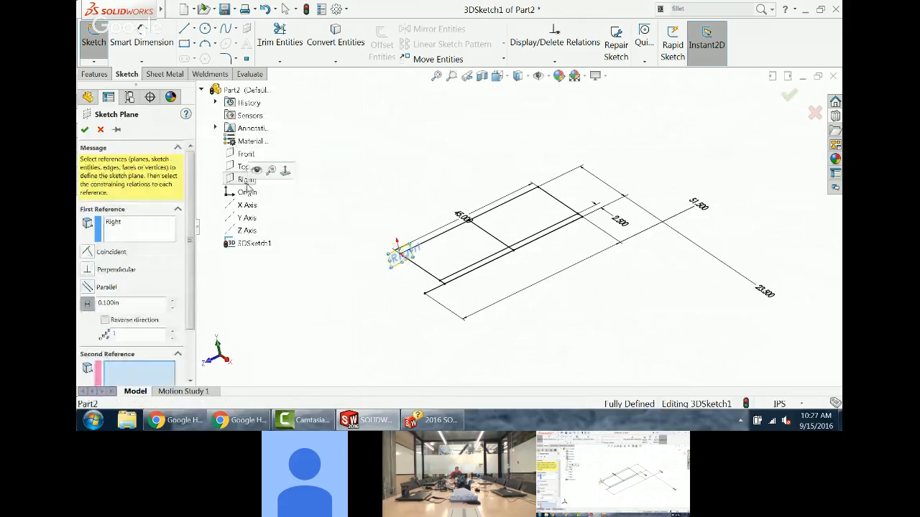
pyautogui.click(445, 285)
pyautogui.moveTo(458, 291); pyautogui.dragTo(472, 273, button='middle')
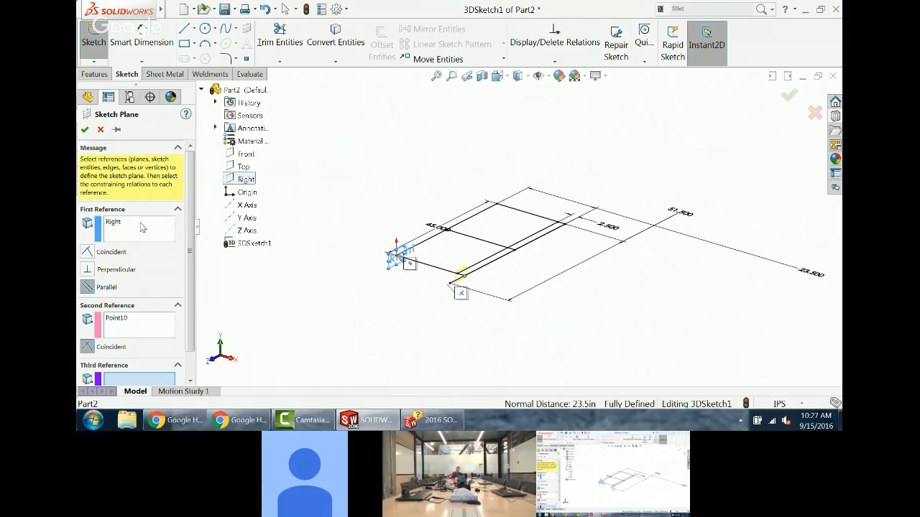
pyautogui.click(84, 129)
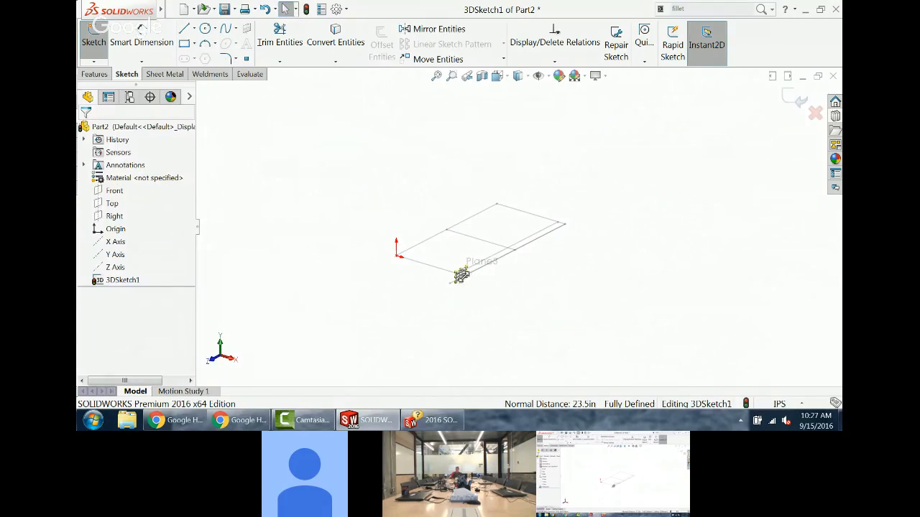
pyautogui.moveTo(460, 275); pyautogui.dragTo(590, 341)
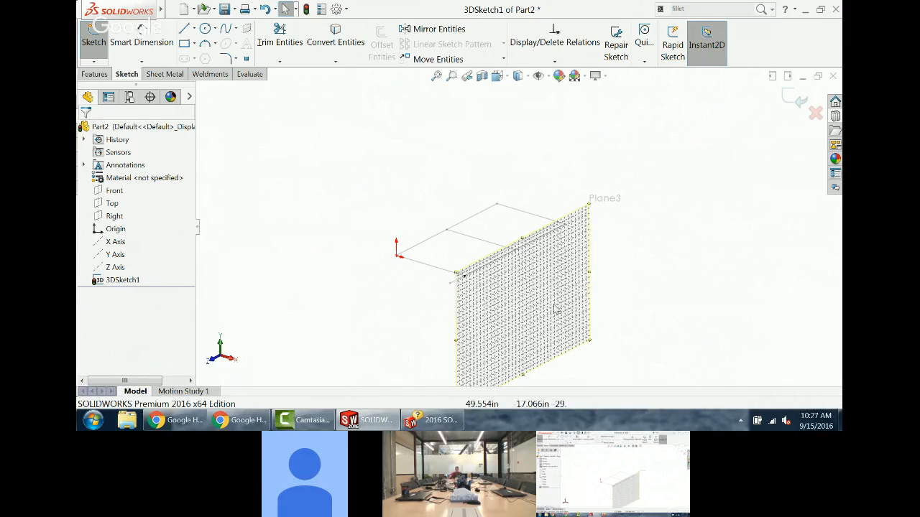
# Step: Sketch two legs sloping outward from the rectangle's outer long edge on the vertical plane, about 27.5 in near and 30.3 in far
pyautogui.moveTo(508, 286); pyautogui.dragTo(511, 260, button='middle')
pyautogui.scroll(2, 510, 262)
pyautogui.scroll(-3, 506, 284)
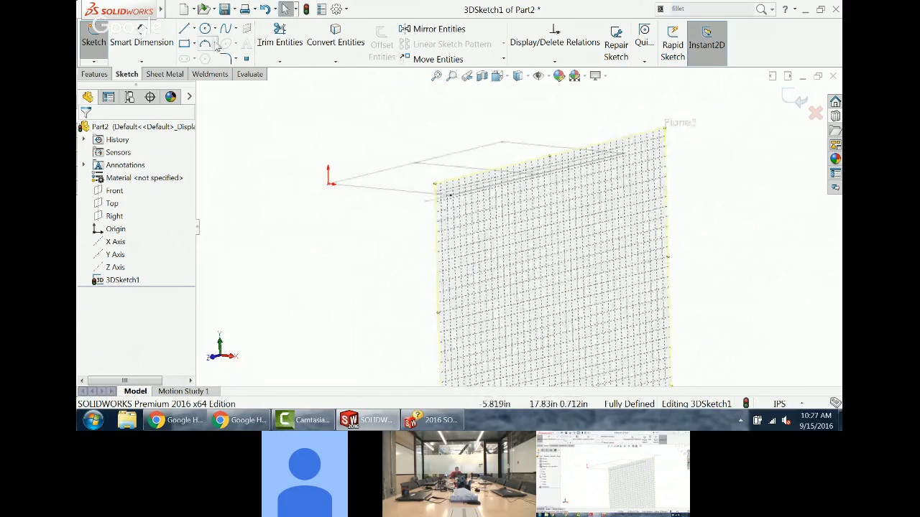
pyautogui.click(185, 29)
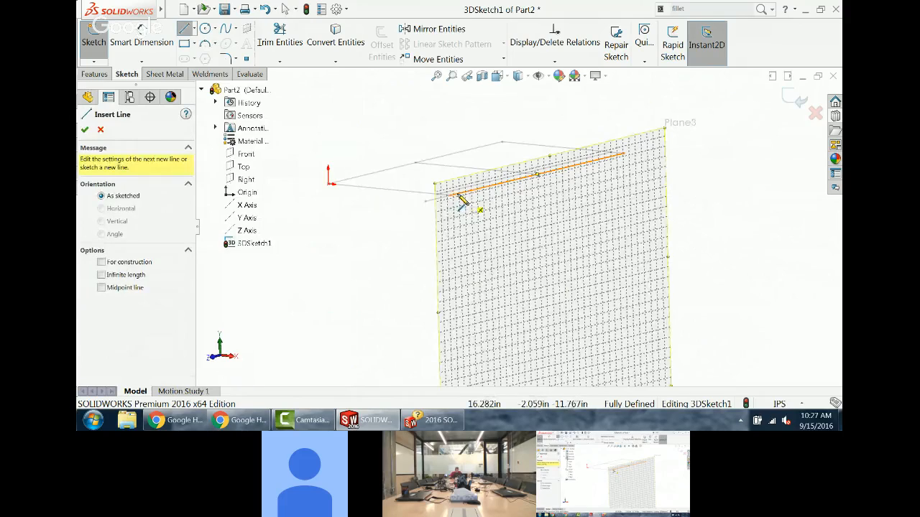
pyautogui.moveTo(458, 194)
pyautogui.mouseDown()
pyautogui.moveTo(437, 381)
pyautogui.moveTo(436, 369)
pyautogui.mouseUp()
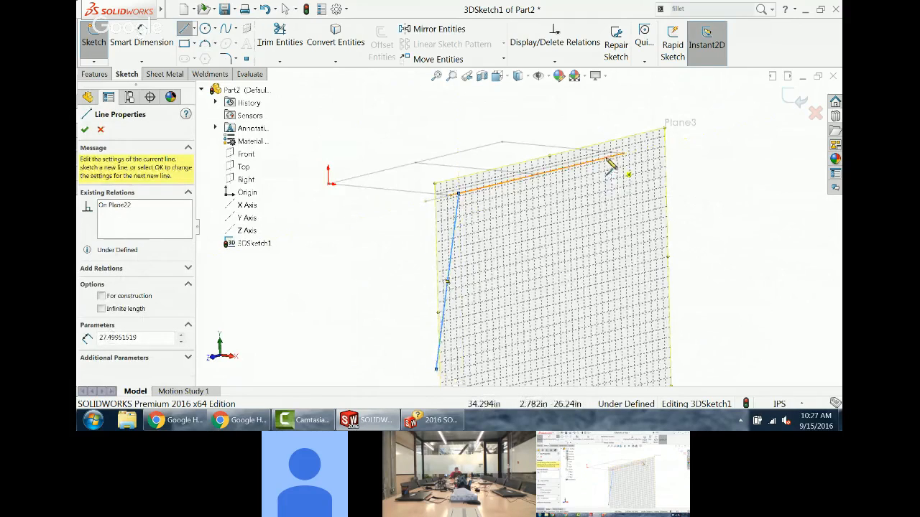
pyautogui.moveTo(609, 158); pyautogui.dragTo(671, 318)
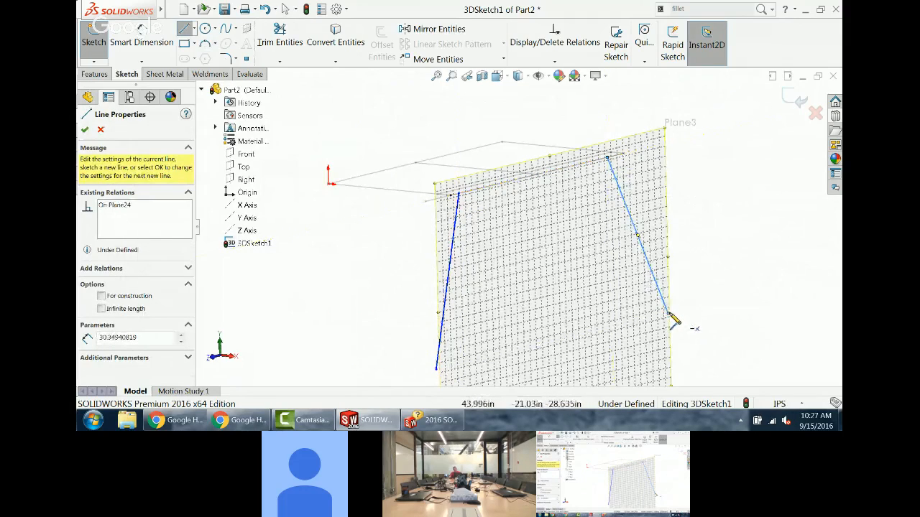
# Step: Connect the lower ends of the two legs with a horizontal line about 60.2 in long
pyautogui.click(668, 314)
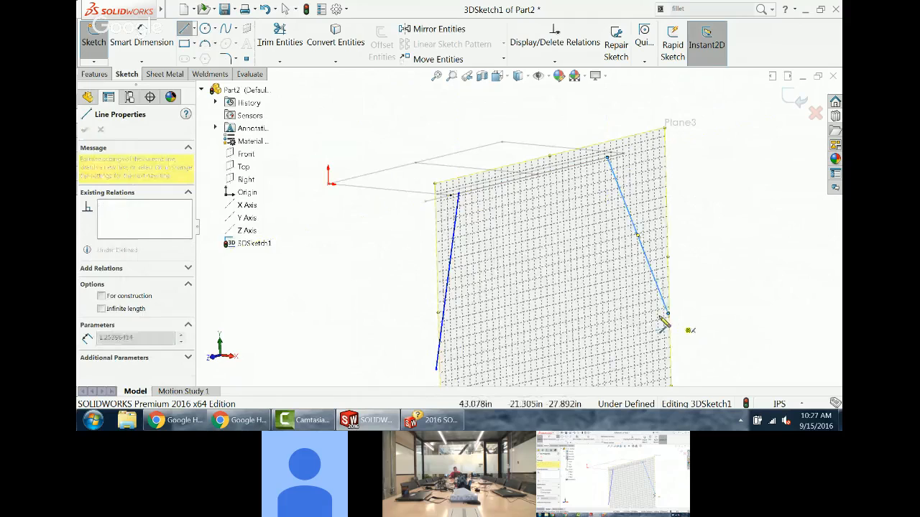
pyautogui.click(437, 368)
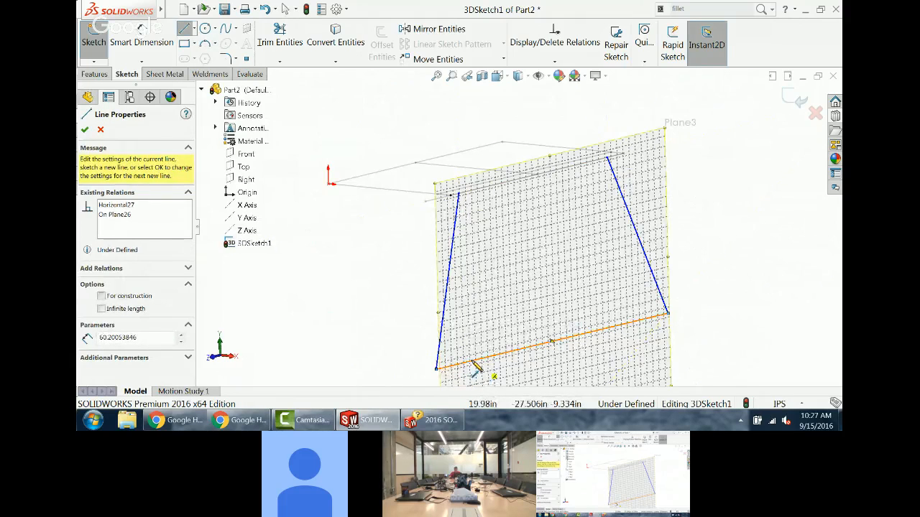
pyautogui.press('Escape')
pyautogui.click(474, 365)
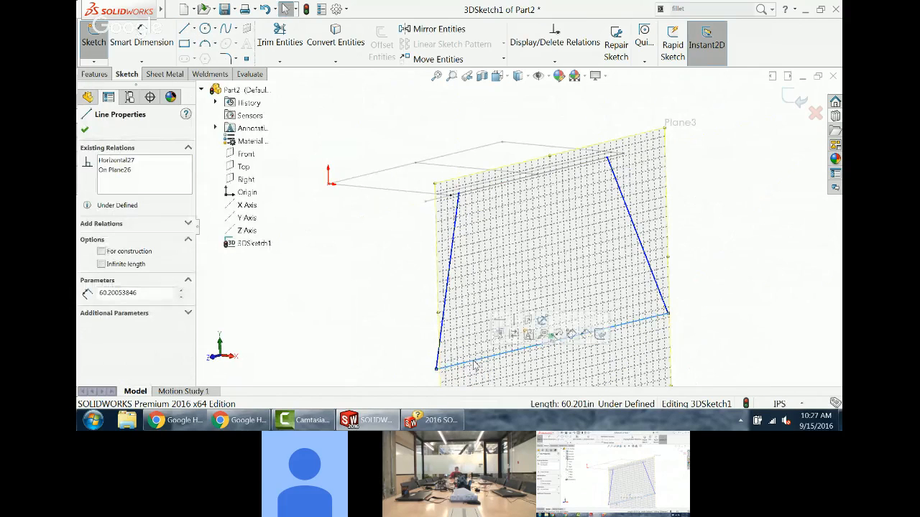
pyautogui.click(387, 325)
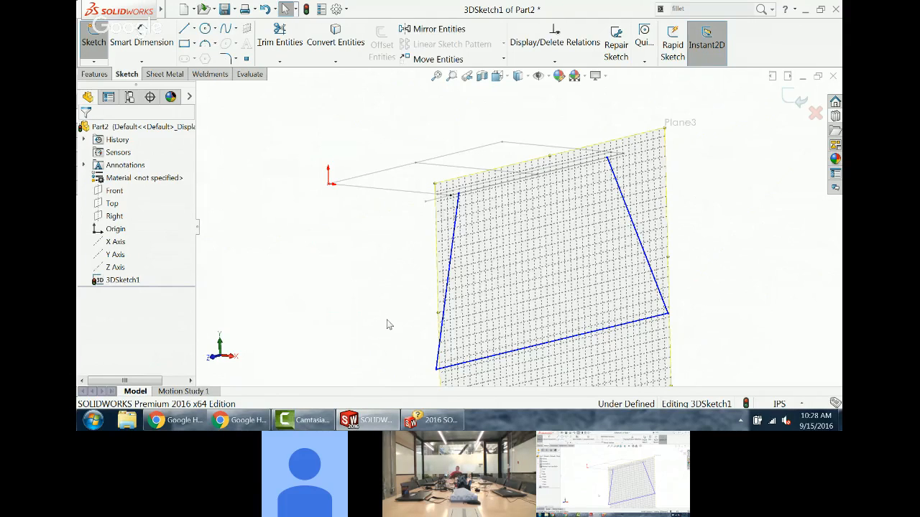
# Step: Dimension the vertical distance between the rectangle's outer long edge and the lower horizontal line to 46 in
pyautogui.moveTo(383, 314); pyautogui.dragTo(521, 325, button='middle')
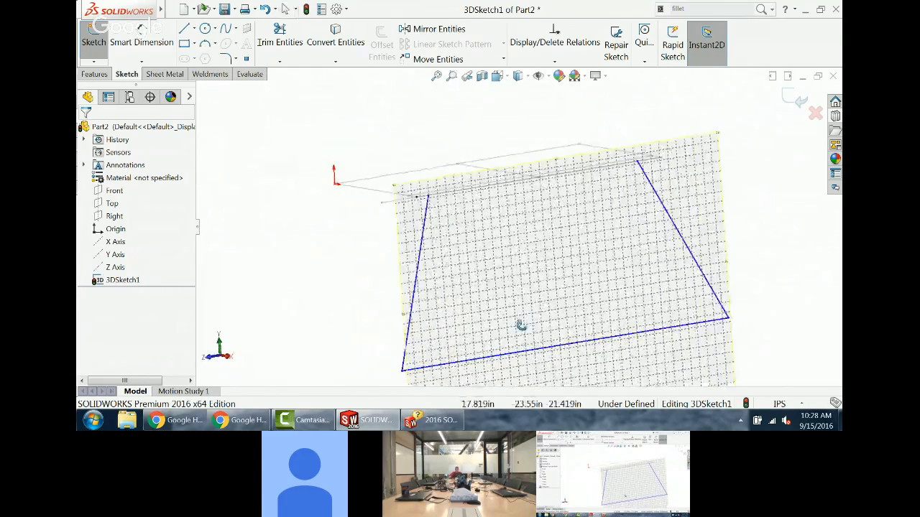
pyautogui.moveTo(783, 285); pyautogui.dragTo(748, 274, button='right')
pyautogui.click(717, 322)
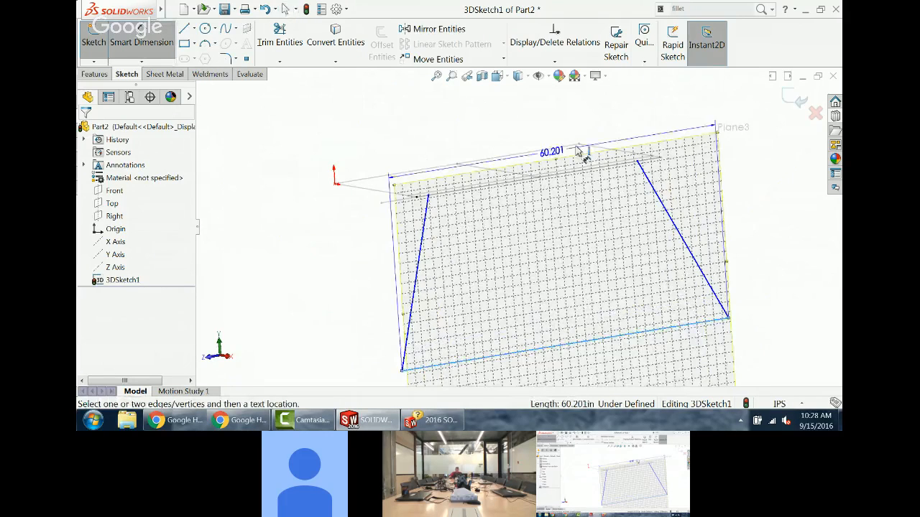
pyautogui.click(595, 176)
pyautogui.click(720, 242)
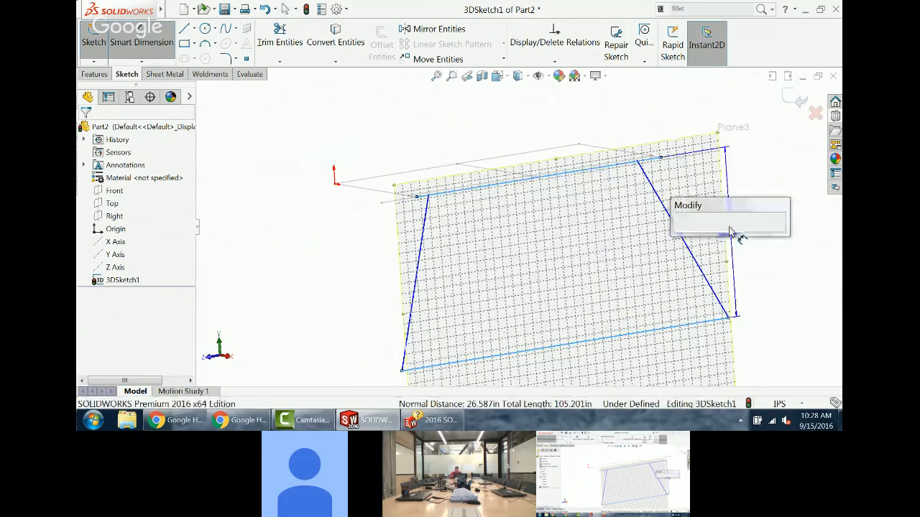
pyautogui.write('46')
pyautogui.press('Return')
# Step: Dimension the angle between the near leg and the rectangle's outer long edge to 70 degrees
pyautogui.scroll(2, 460, 257)
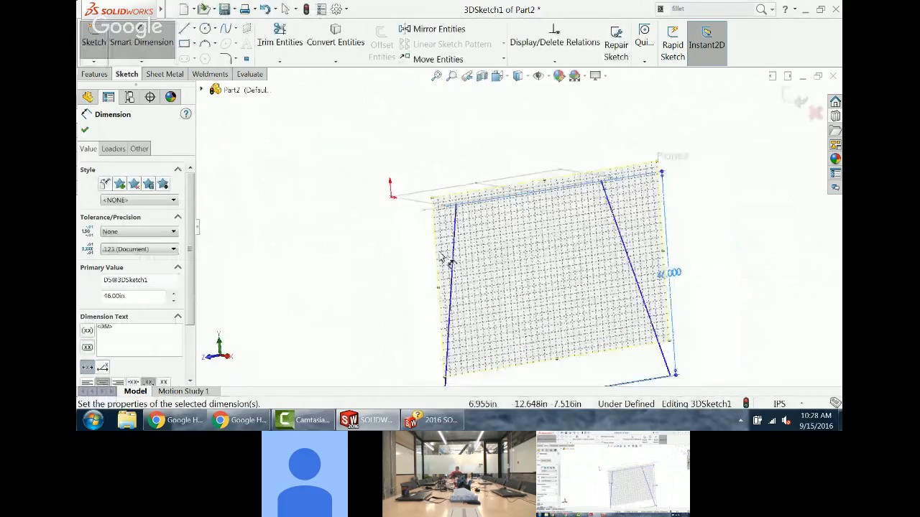
pyautogui.scroll(-5, 448, 248)
pyautogui.press('Escape')
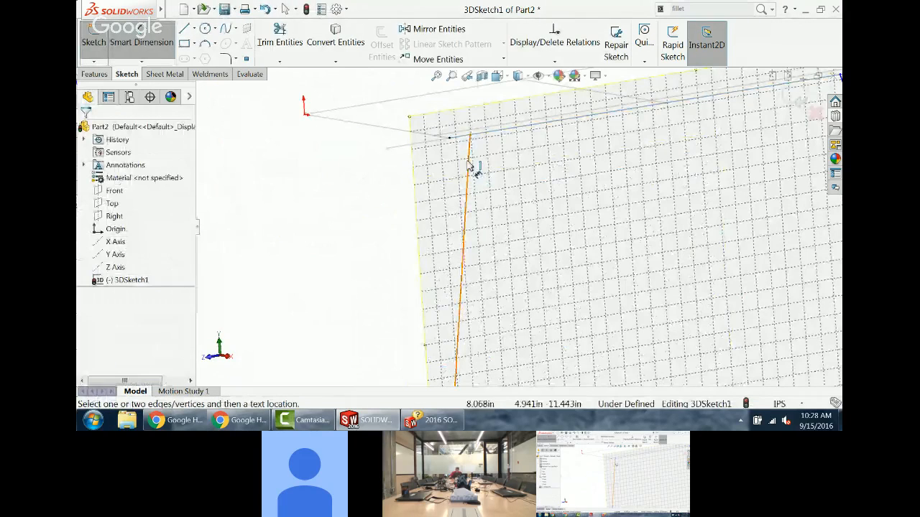
pyautogui.click(464, 142)
pyautogui.click(462, 137)
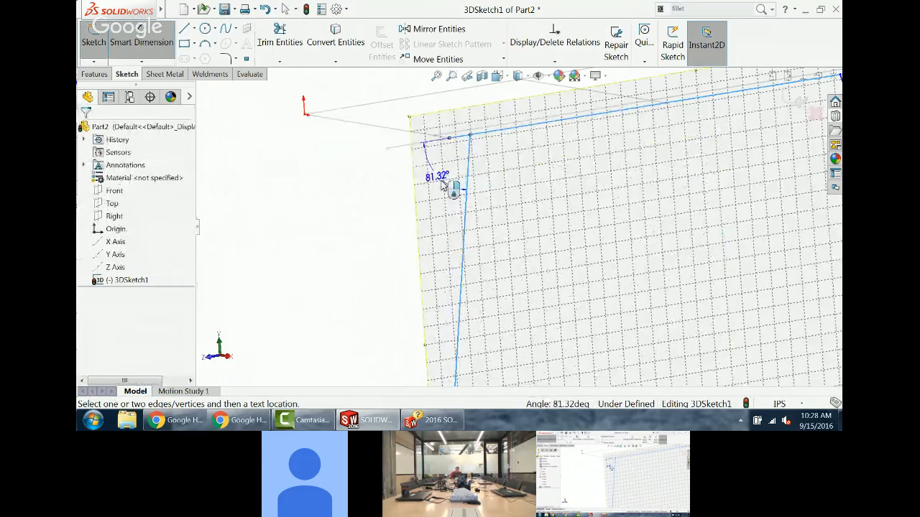
pyautogui.click(442, 183)
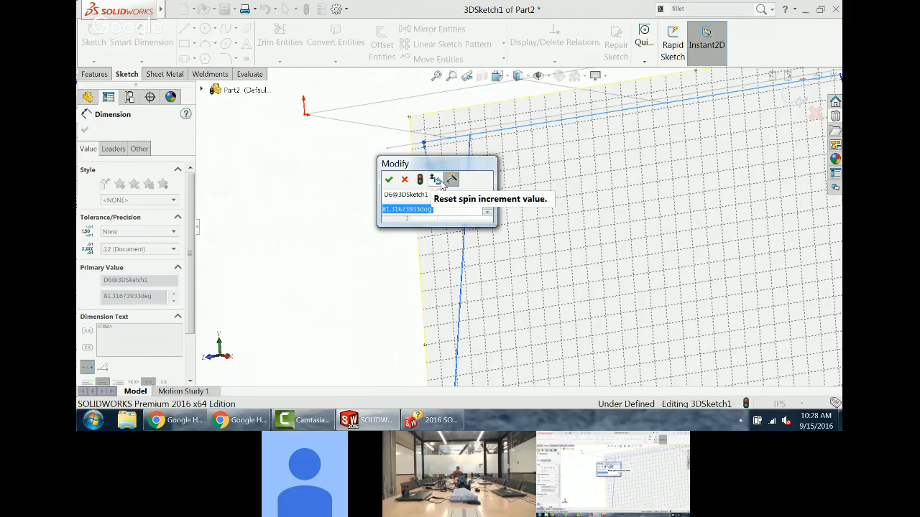
pyautogui.write('70')
pyautogui.press('Return')
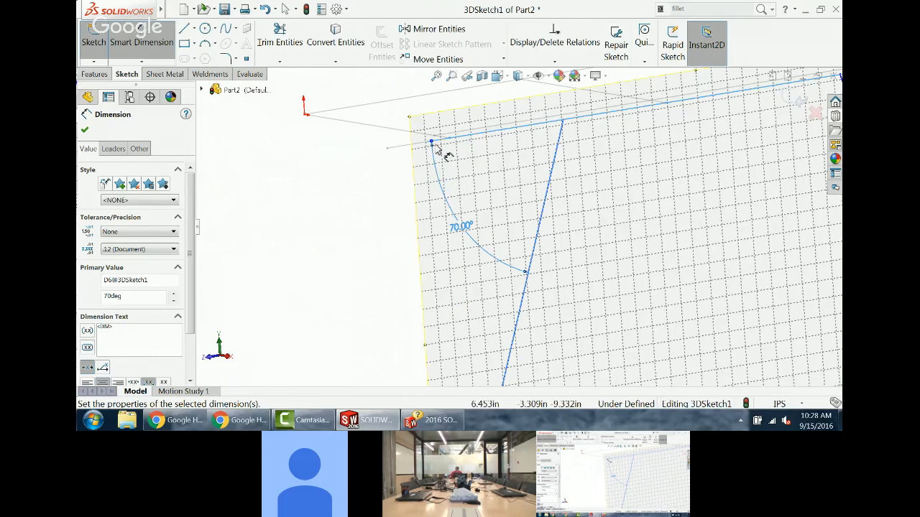
# Step: Dimension the near leg's upper endpoint 2.5 in from the rectangle's near outer corner
pyautogui.click(563, 121)
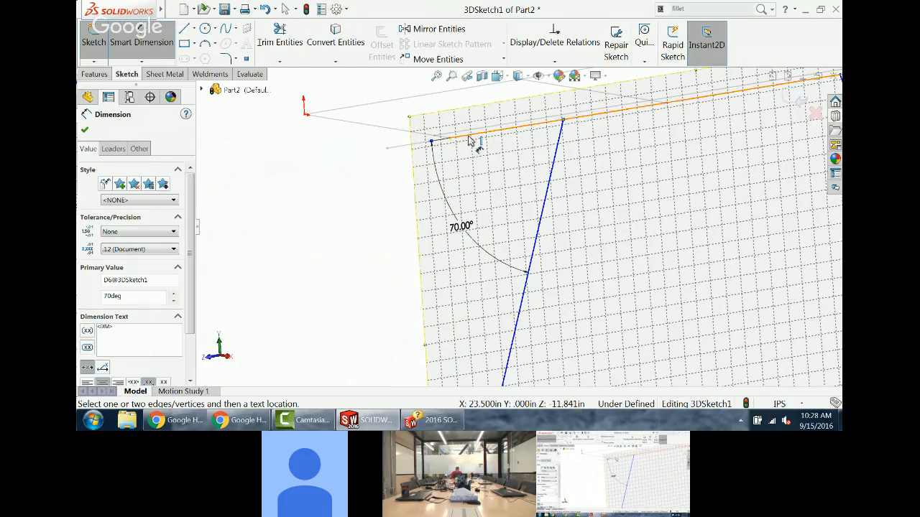
pyautogui.click(452, 143)
pyautogui.click(496, 92)
pyautogui.write('2')
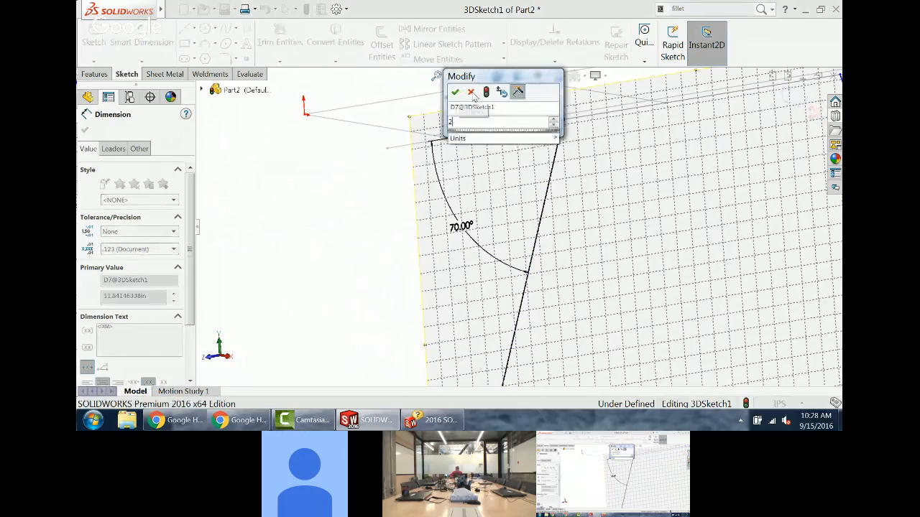
pyautogui.write('.5')
pyautogui.press('Return')
# Step: Dimension the far leg's upper endpoint 2.75 in from the rectangle's far outer corner
pyautogui.scroll(3, 612, 154)
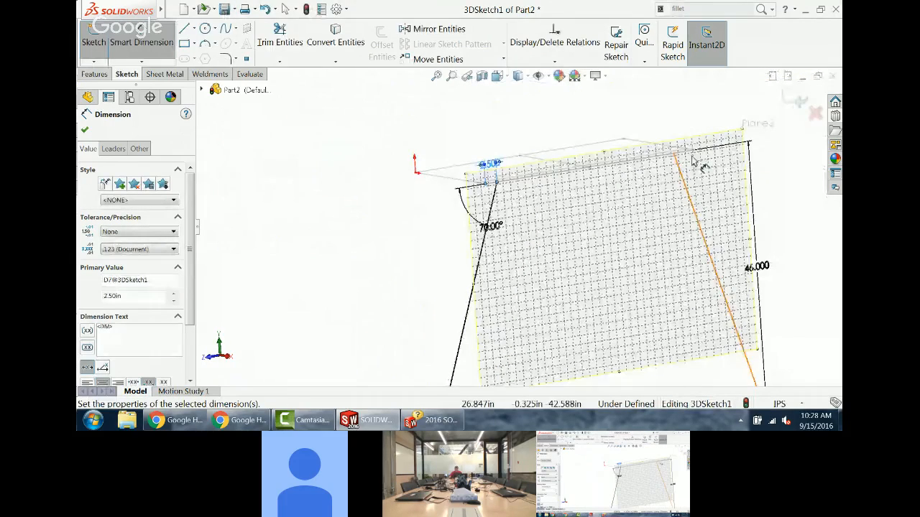
pyautogui.scroll(-3, 693, 161)
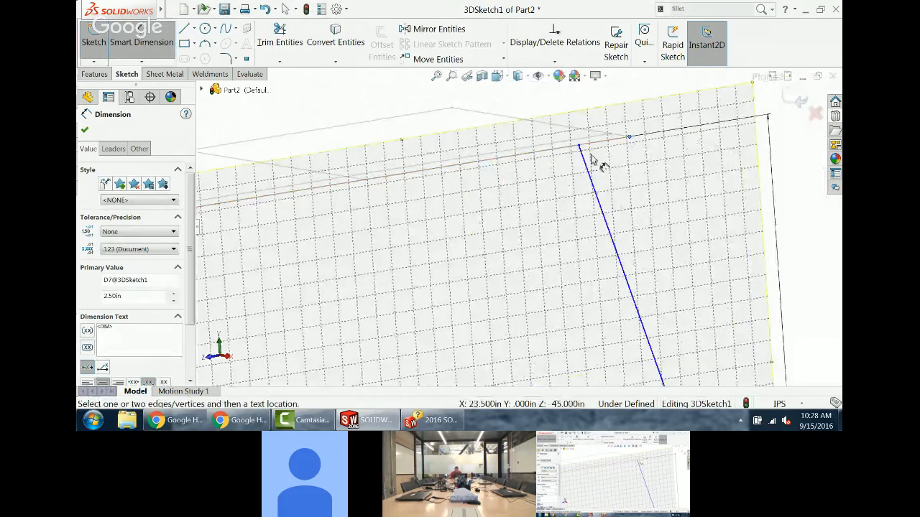
pyautogui.click(585, 150)
pyautogui.click(607, 94)
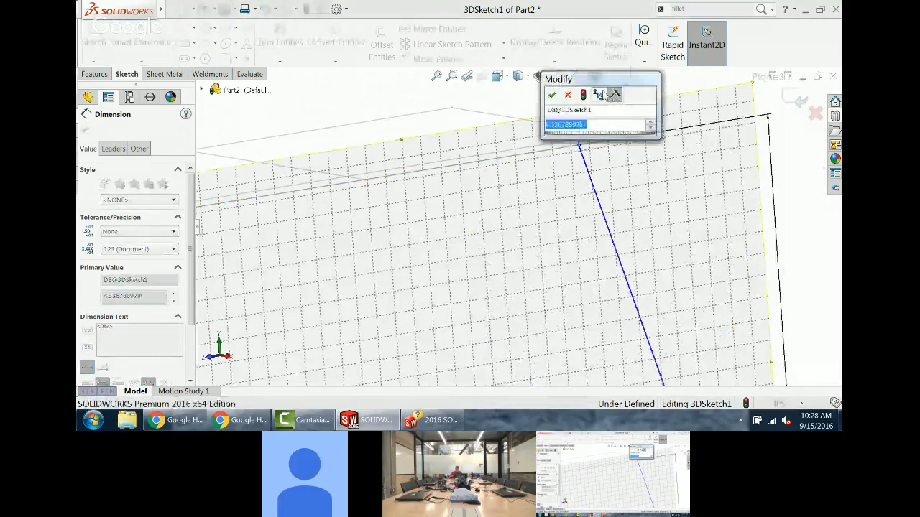
pyautogui.write('2.75')
pyautogui.press('Return')
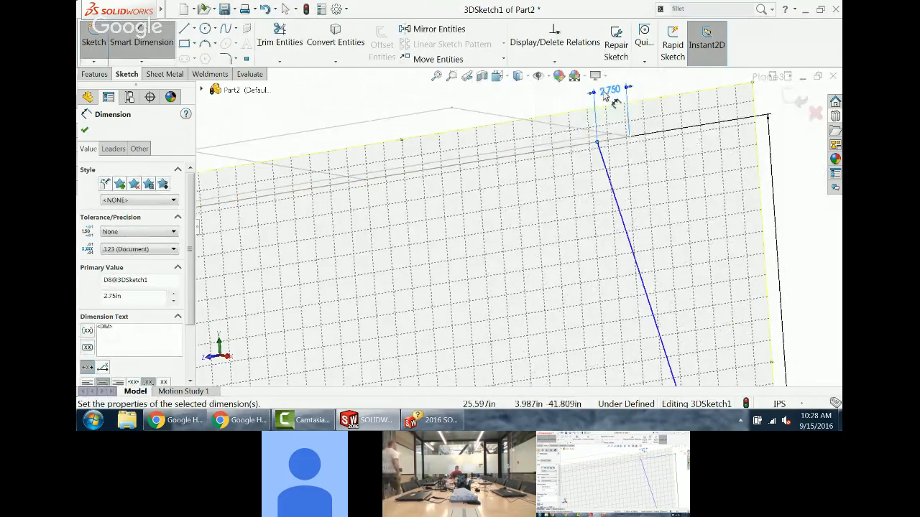
# Step: Dimension the inside angle between the far leg and the rectangle's outer long edge to 110 degrees
pyautogui.scroll(3, 681, 213)
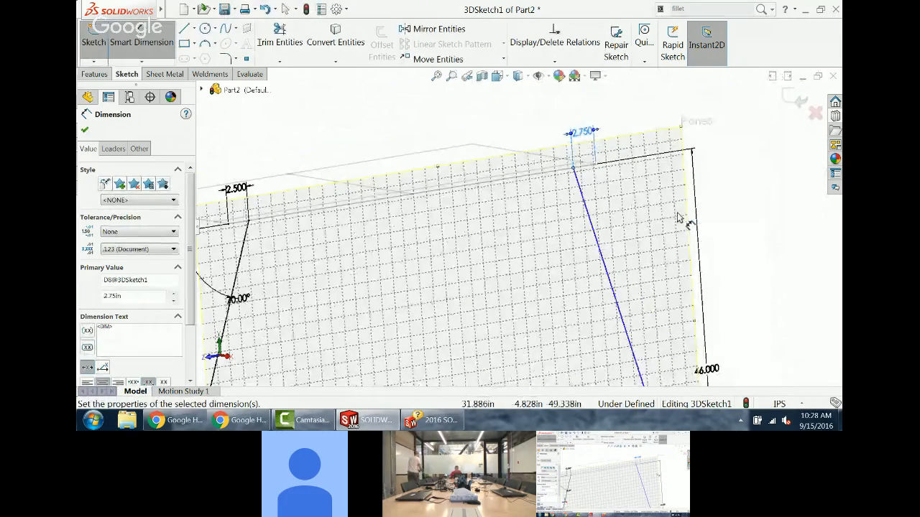
pyautogui.click(580, 190)
pyautogui.click(553, 172)
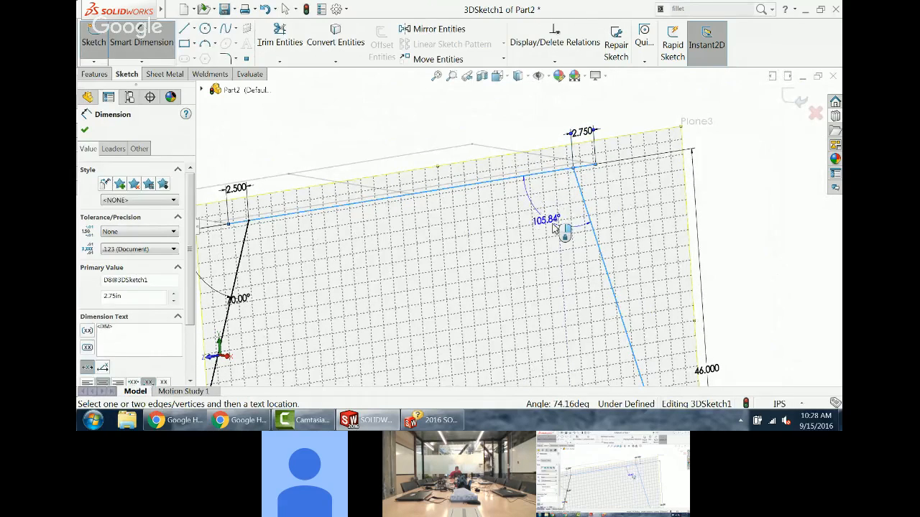
pyautogui.click(553, 227)
pyautogui.write('110')
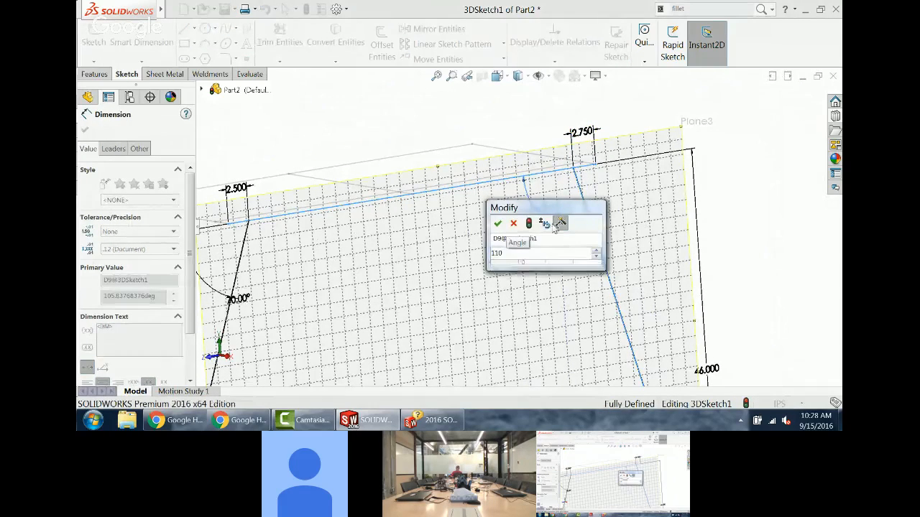
pyautogui.press('Return')
# Step: Finish and exit the 3D sketch, leaving nothing selected
pyautogui.scroll(5, 492, 284)
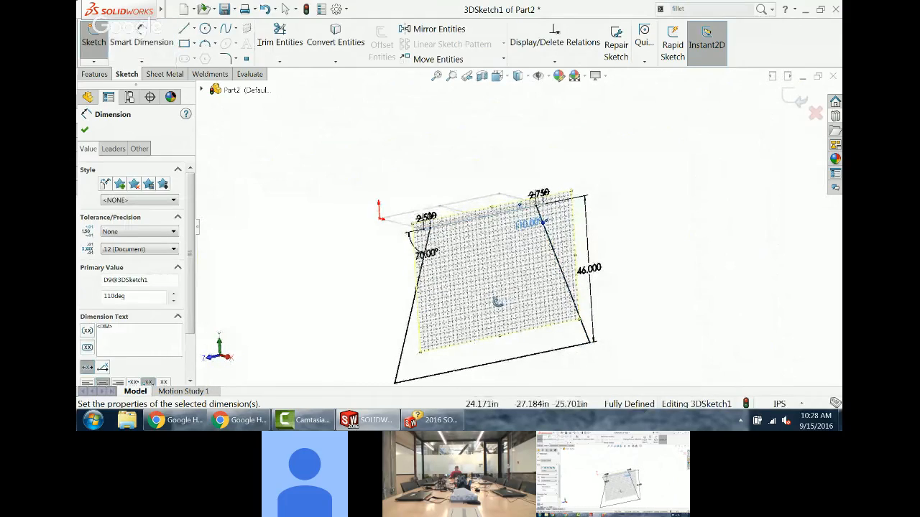
pyautogui.moveTo(498, 301); pyautogui.dragTo(514, 301, button='middle')
pyautogui.click(798, 102)
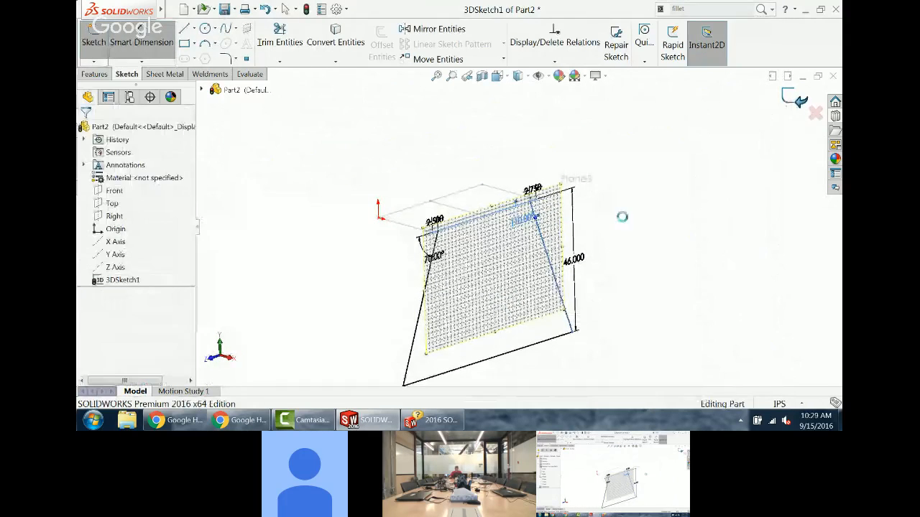
pyautogui.moveTo(570, 252); pyautogui.dragTo(546, 256, button='middle')
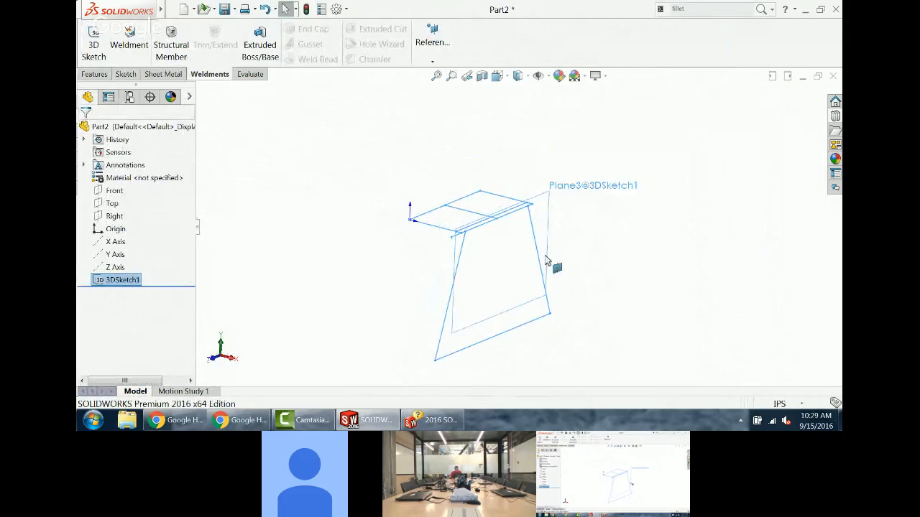
pyautogui.click(370, 245)
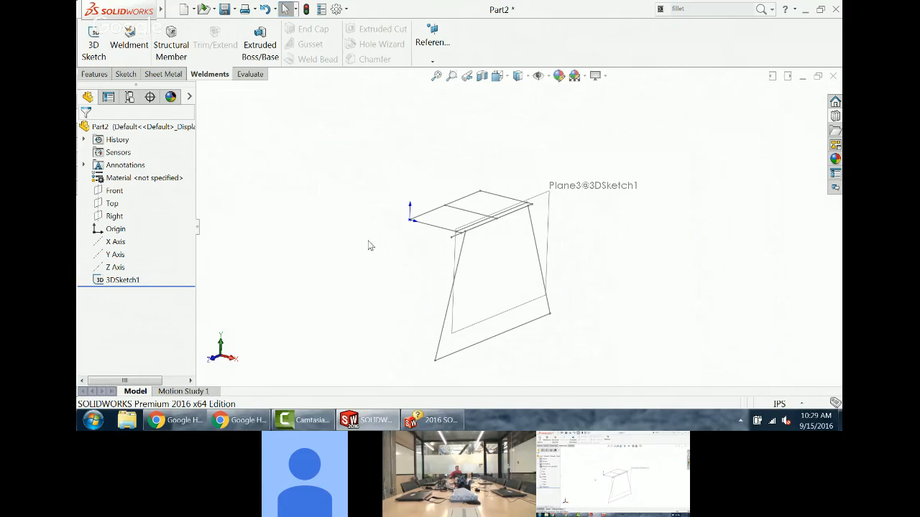
# Step: Start a structural member on the long line along the rectangle's outer edge using the ansi inch rectangular tube, size 4 x 2 x 0.25
pyautogui.click(171, 42)
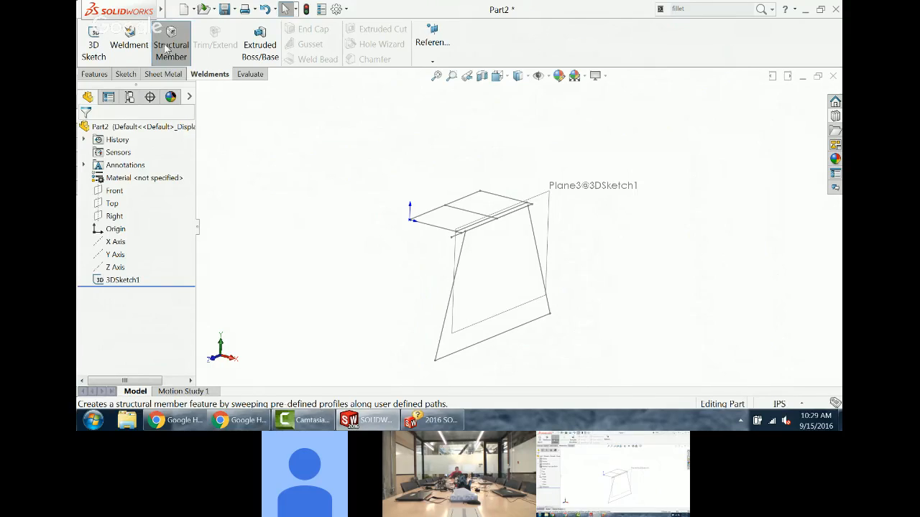
pyautogui.scroll(-3, 460, 239)
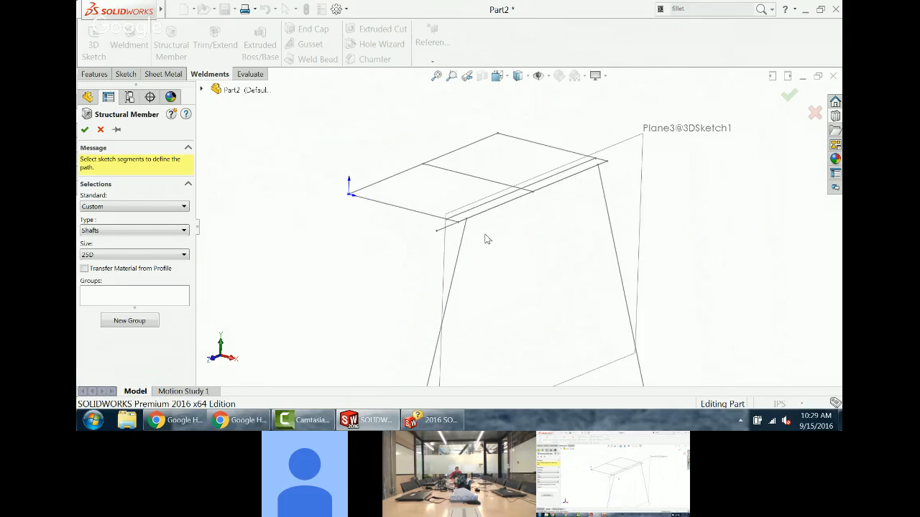
pyautogui.click(448, 227)
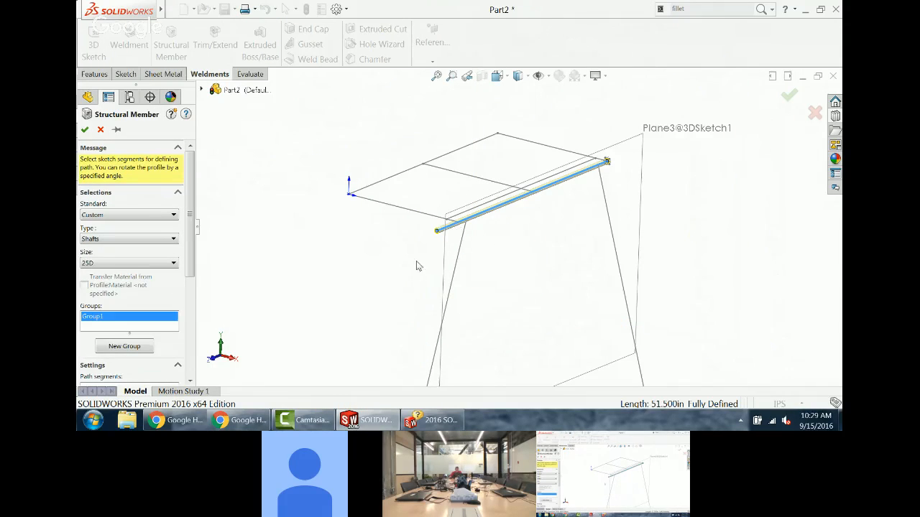
pyautogui.click(125, 216)
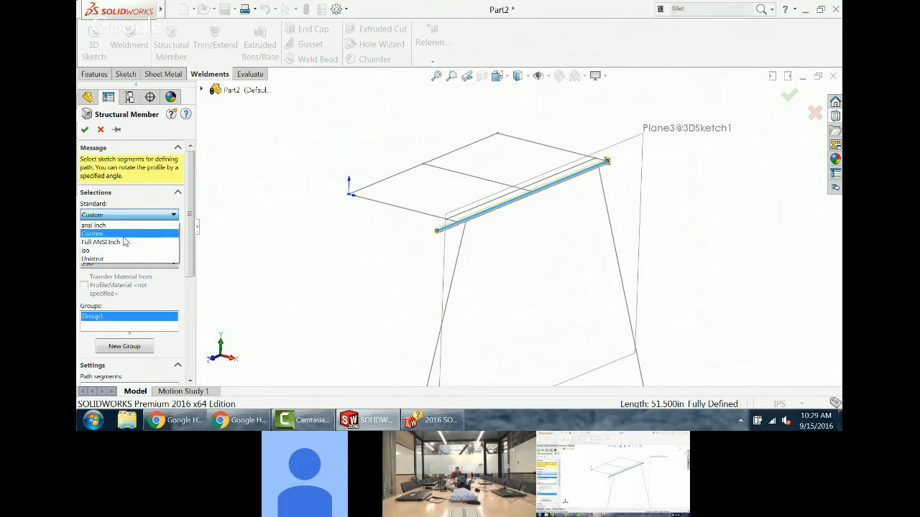
pyautogui.click(120, 225)
pyautogui.click(125, 239)
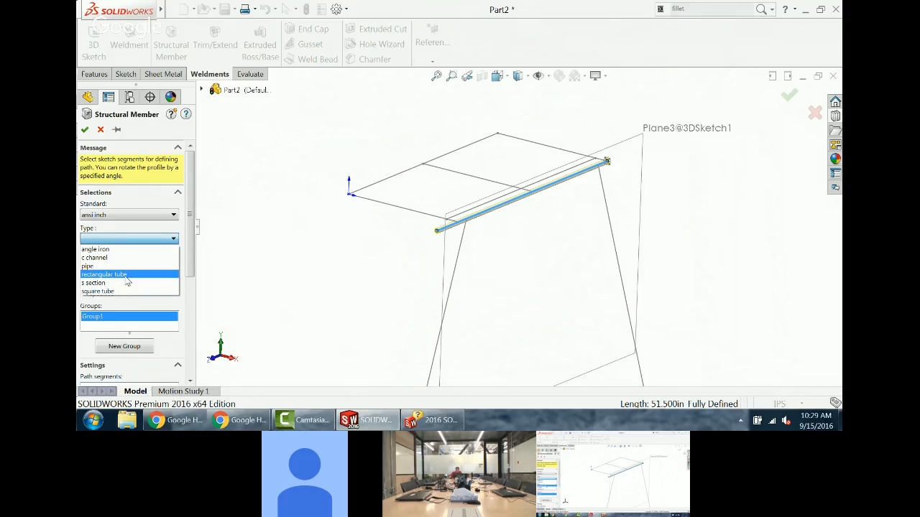
pyautogui.click(127, 275)
pyautogui.click(123, 263)
pyautogui.click(126, 275)
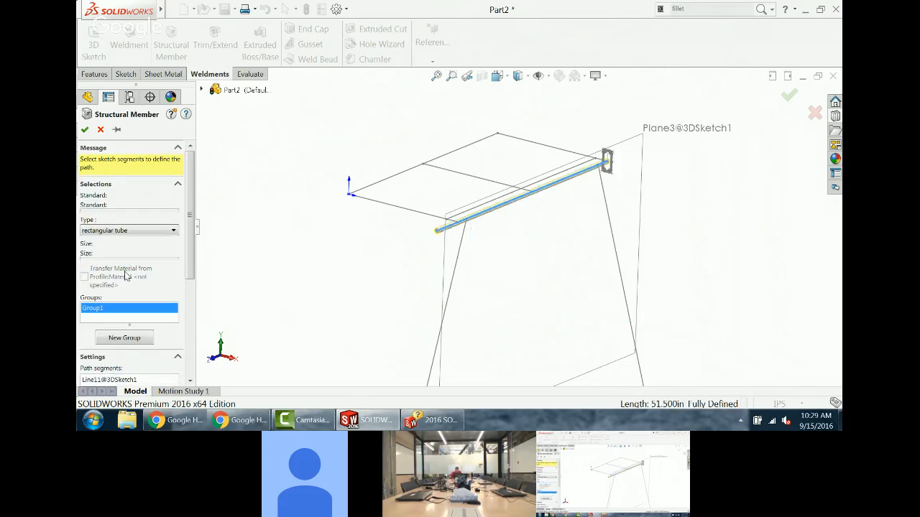
# Step: Add a second group to the structural member containing the rectangle's far short edge
pyautogui.scroll(-2, 572, 179)
pyautogui.moveTo(571, 179); pyautogui.dragTo(575, 281, button='middle')
pyautogui.scroll(-4, 575, 230)
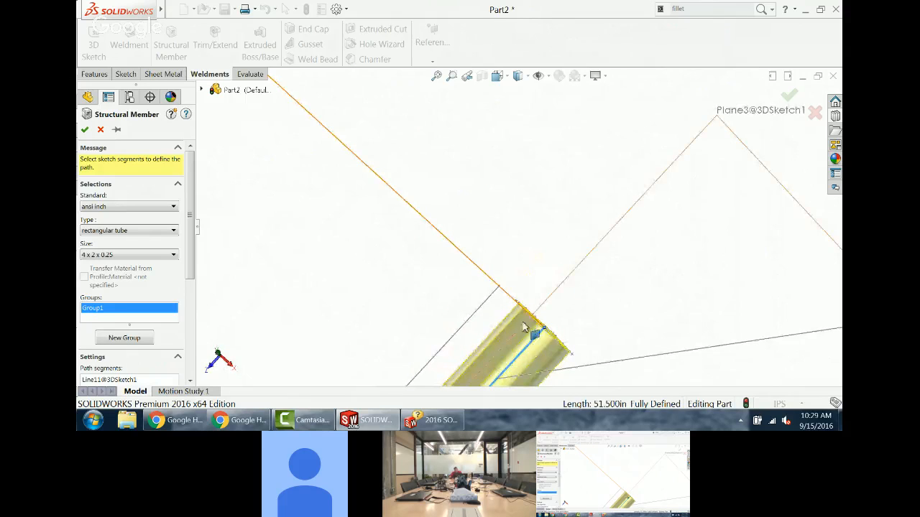
pyautogui.scroll(4, 543, 334)
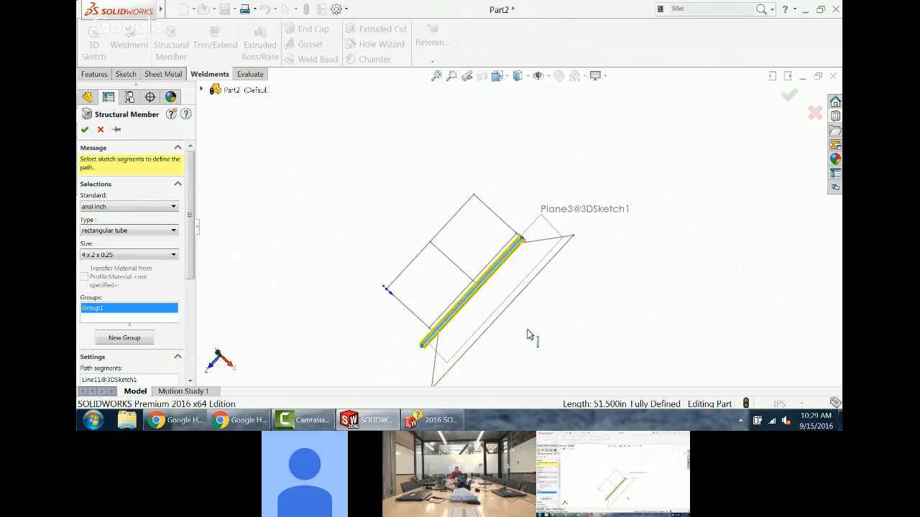
pyautogui.moveTo(530, 335); pyautogui.dragTo(545, 244, button='middle')
pyautogui.scroll(-3, 178, 205)
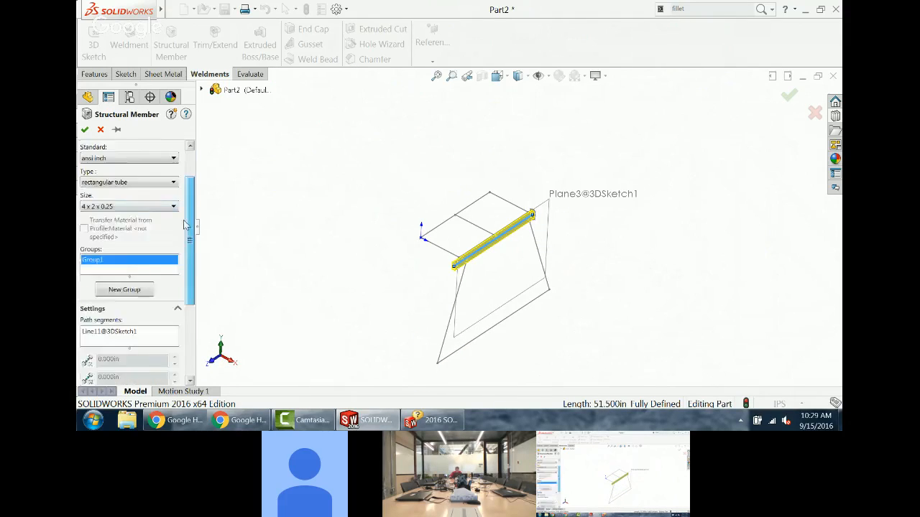
pyautogui.click(144, 242)
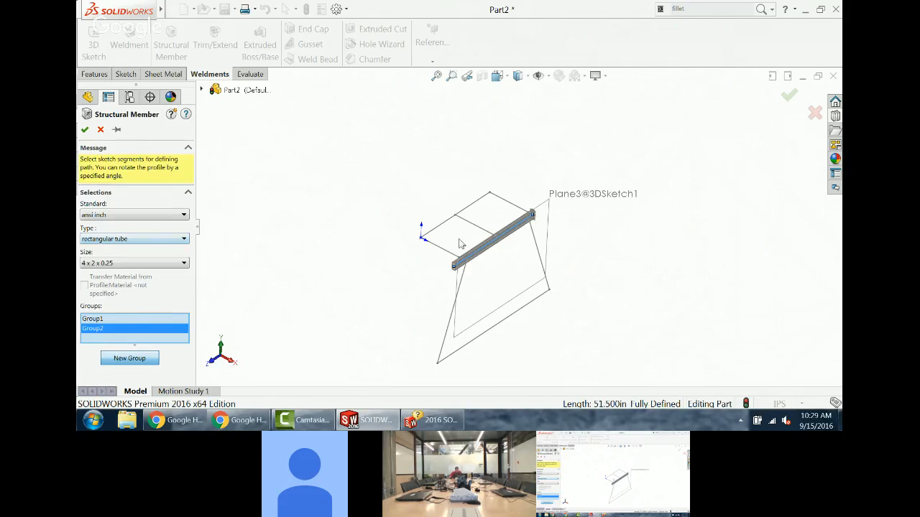
pyautogui.click(511, 206)
pyautogui.scroll(-8, 527, 221)
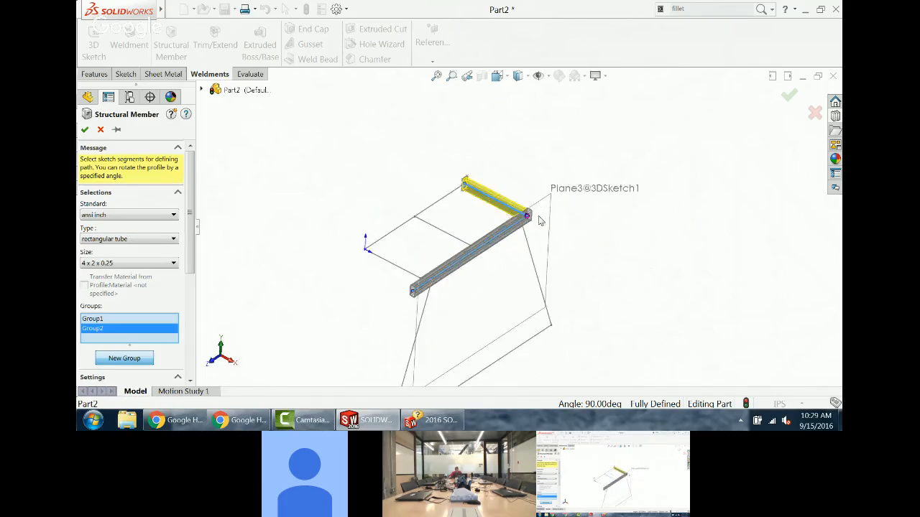
# Step: Add the rectangle's middle cross line and near short edge to the same group as the far short edge
pyautogui.moveTo(500, 251); pyautogui.dragTo(399, 342, button='middle')
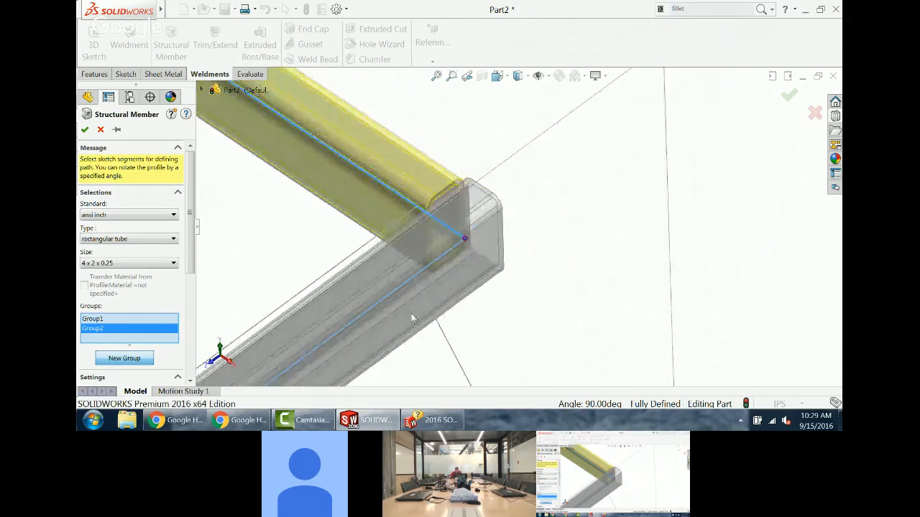
pyautogui.moveTo(461, 229); pyautogui.dragTo(448, 230, button='middle')
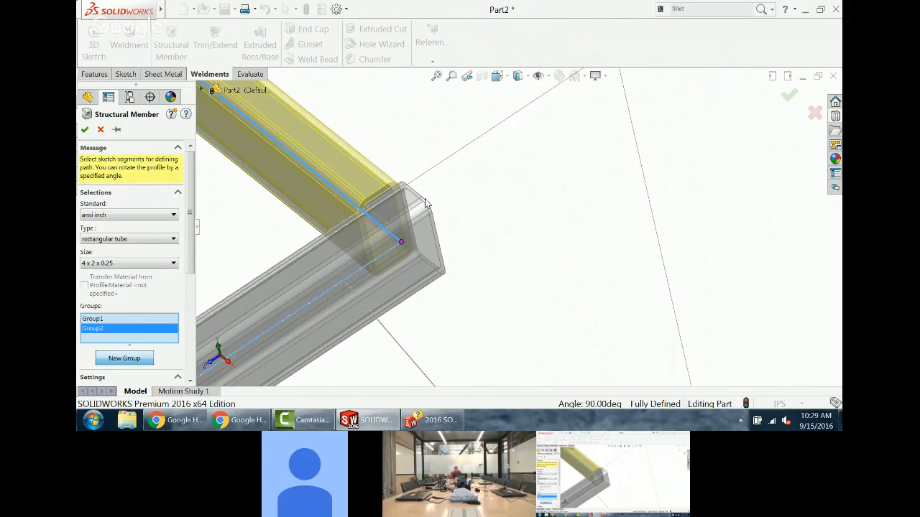
pyautogui.scroll(5, 345, 287)
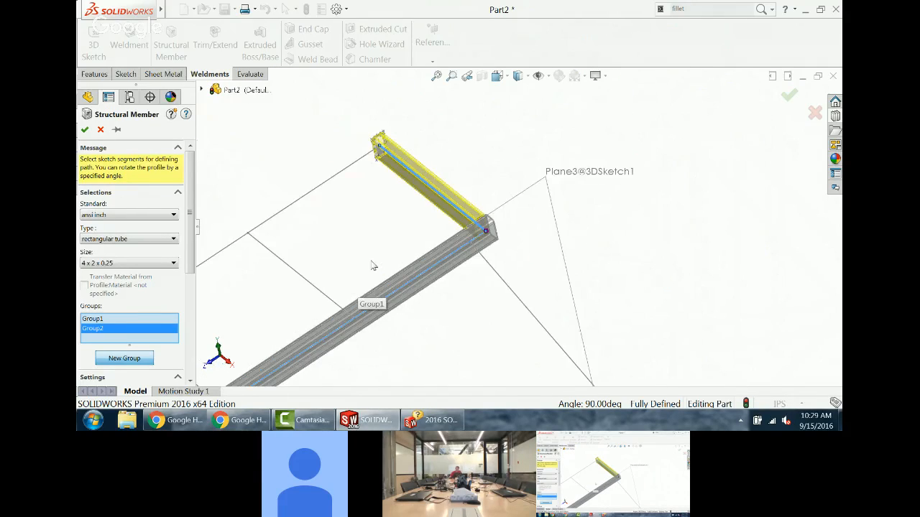
pyautogui.click(313, 290)
pyautogui.moveTo(313, 291); pyautogui.dragTo(329, 294, button='middle')
pyautogui.click(321, 341)
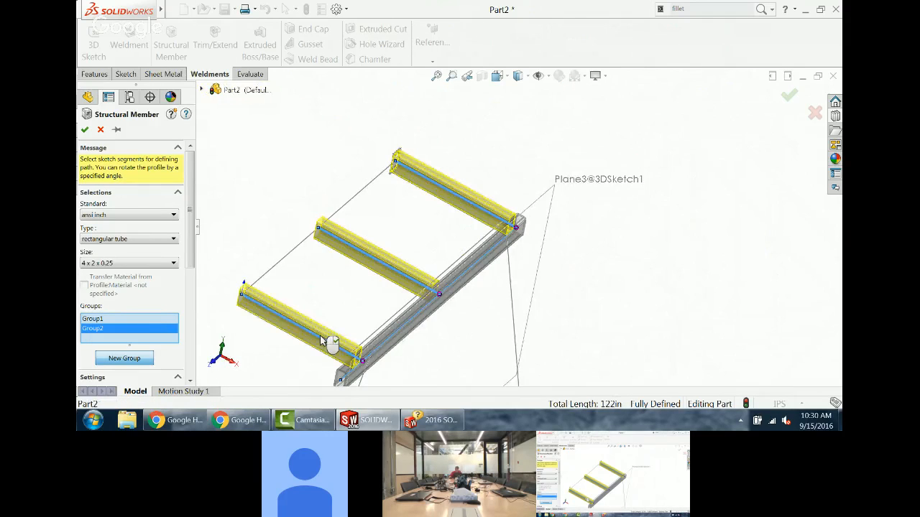
# Step: Add the near leg and the far leg as two separate groups and finish the structural member
pyautogui.click(129, 359)
pyautogui.moveTo(302, 342); pyautogui.dragTo(460, 300, button='middle')
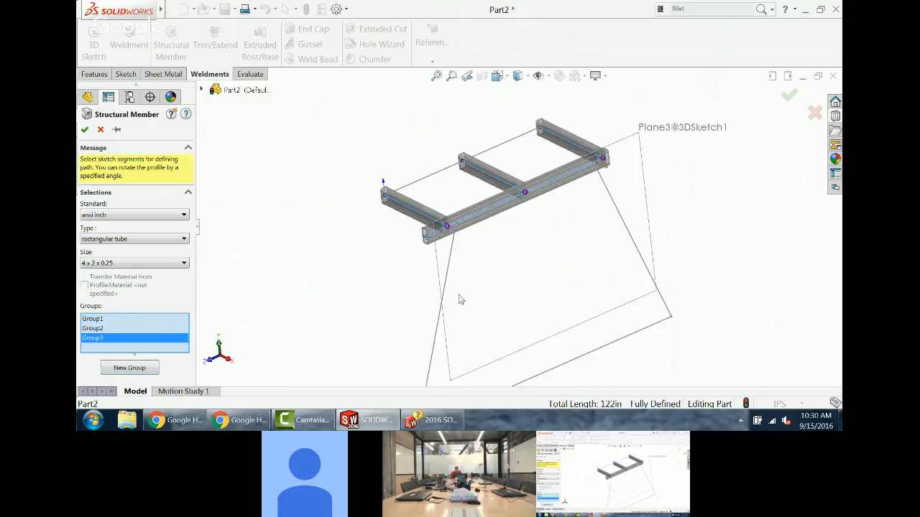
pyautogui.click(453, 257)
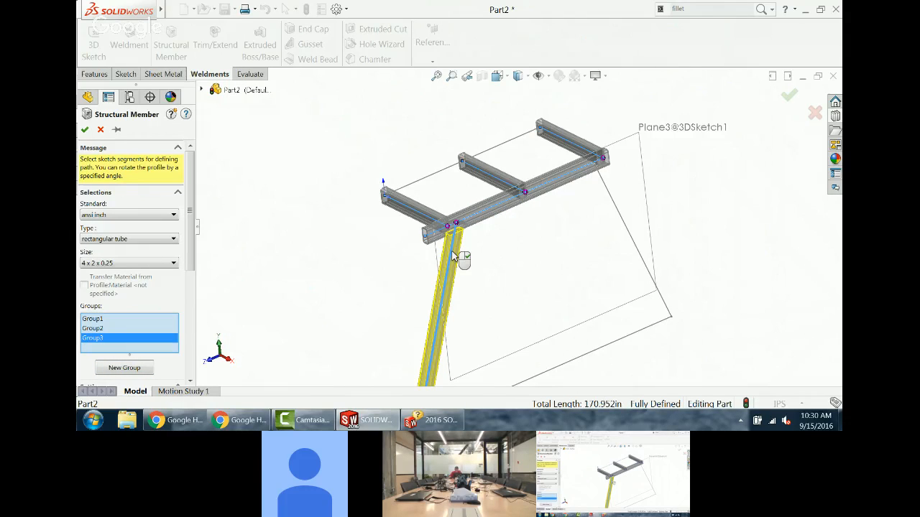
pyautogui.click(114, 370)
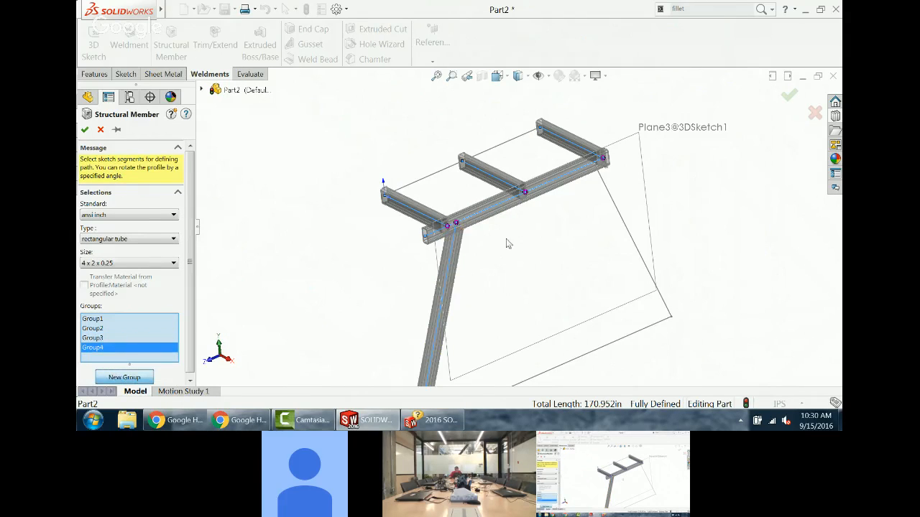
pyautogui.click(614, 212)
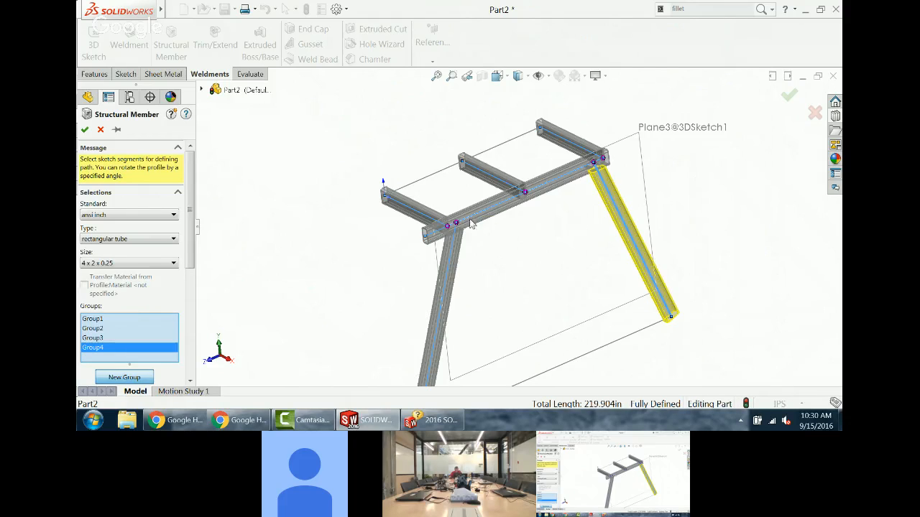
pyautogui.click(83, 129)
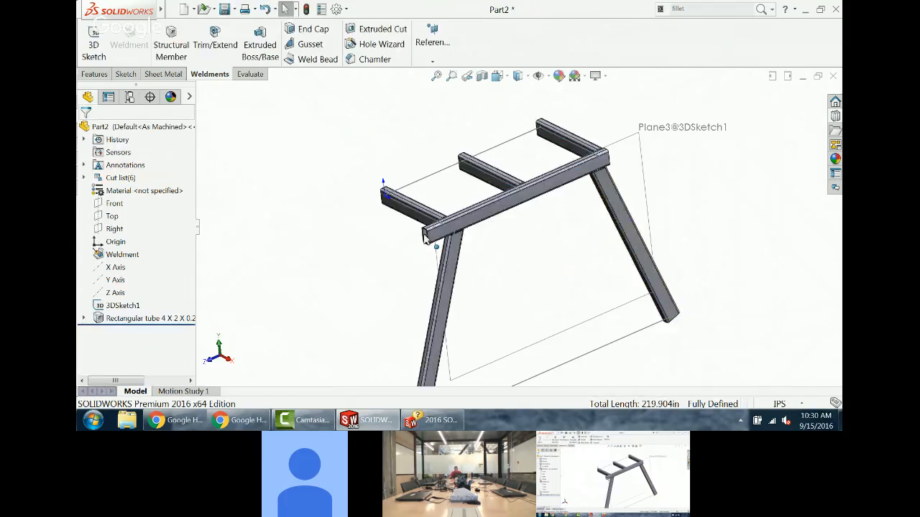
# Step: Sketch a horizontal line about 82.8 in long on the Right plane, crossing both legs near their lower ends
pyautogui.moveTo(436, 247); pyautogui.dragTo(516, 273, button='middle')
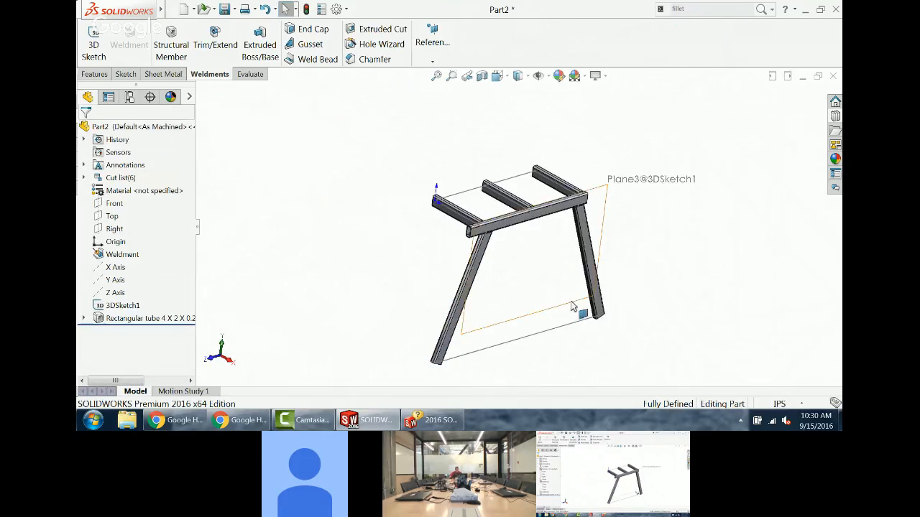
pyautogui.scroll(-3, 573, 306)
pyautogui.scroll(2, 553, 302)
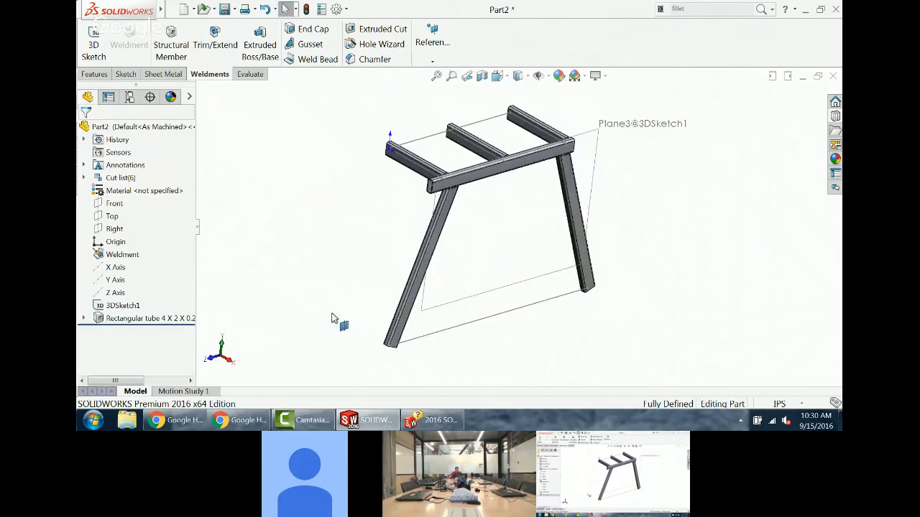
pyautogui.click(113, 228)
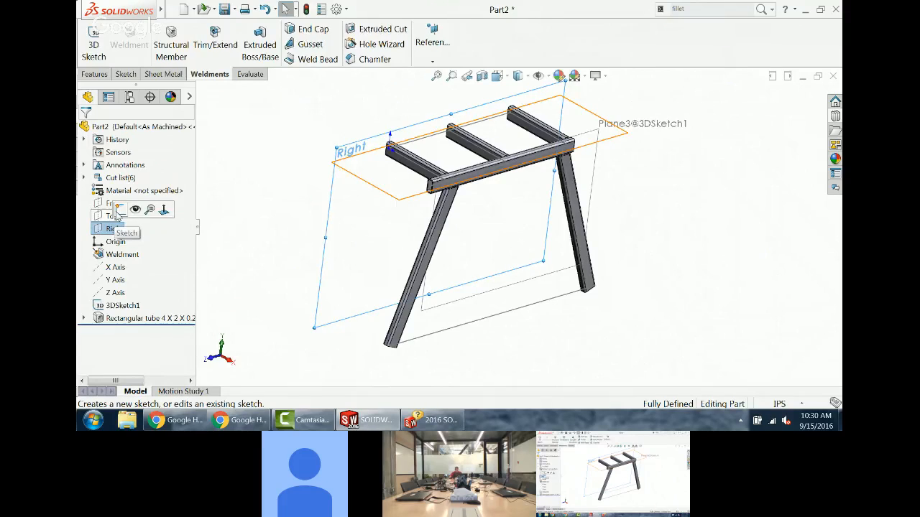
pyautogui.click(119, 210)
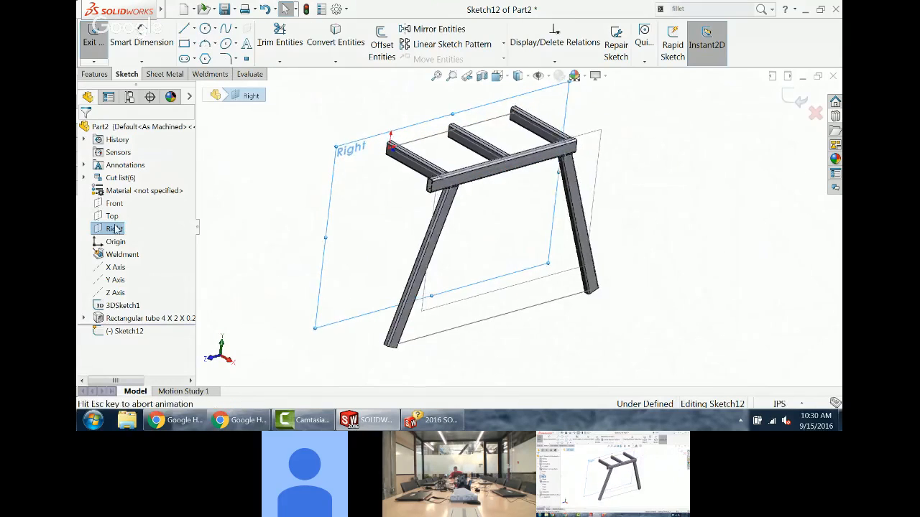
pyautogui.click(184, 30)
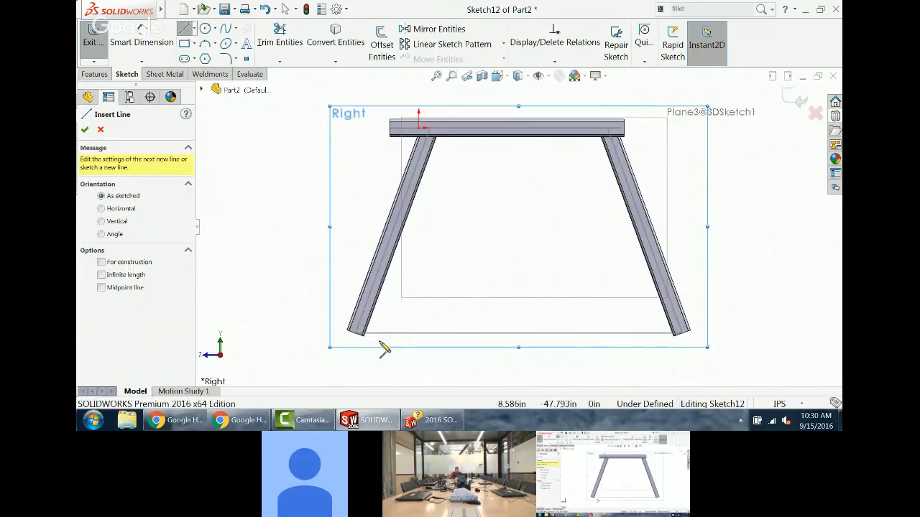
pyautogui.click(333, 327)
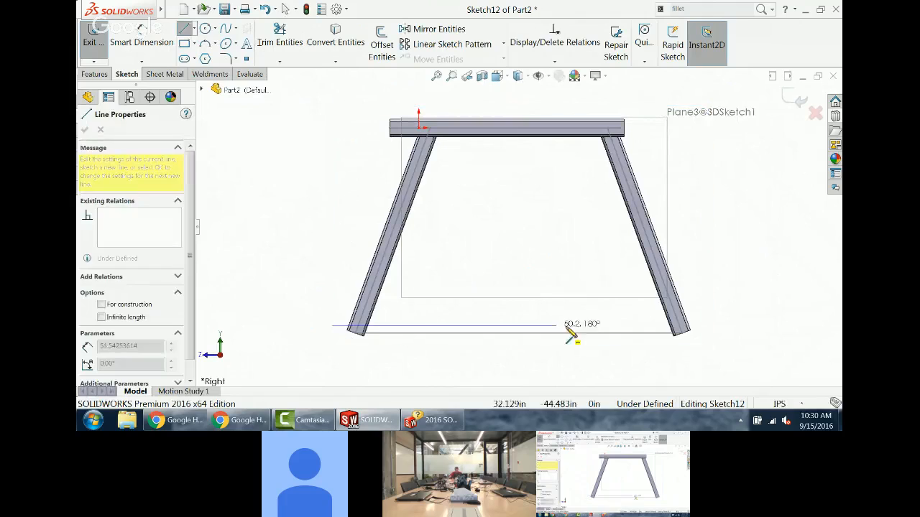
pyautogui.click(701, 326)
# Step: Dimension the horizontal line 40 in below the underside of the long top beam
pyautogui.moveTo(749, 316); pyautogui.dragTo(756, 244, button='right')
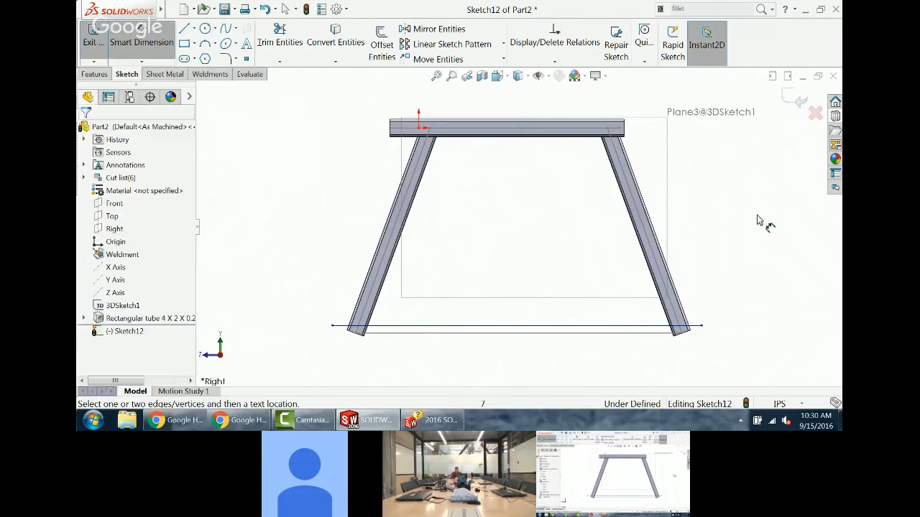
pyautogui.click(633, 326)
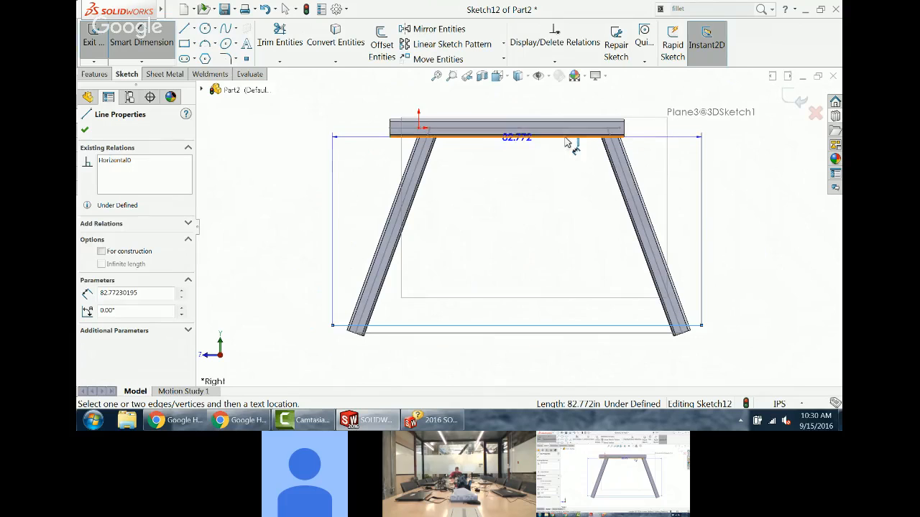
pyautogui.click(576, 137)
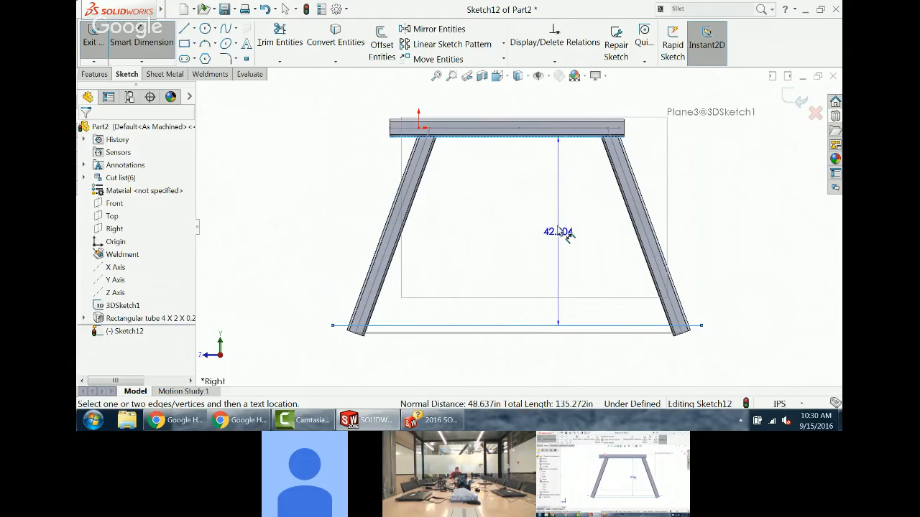
pyautogui.click(558, 231)
pyautogui.write('40')
pyautogui.press('Return')
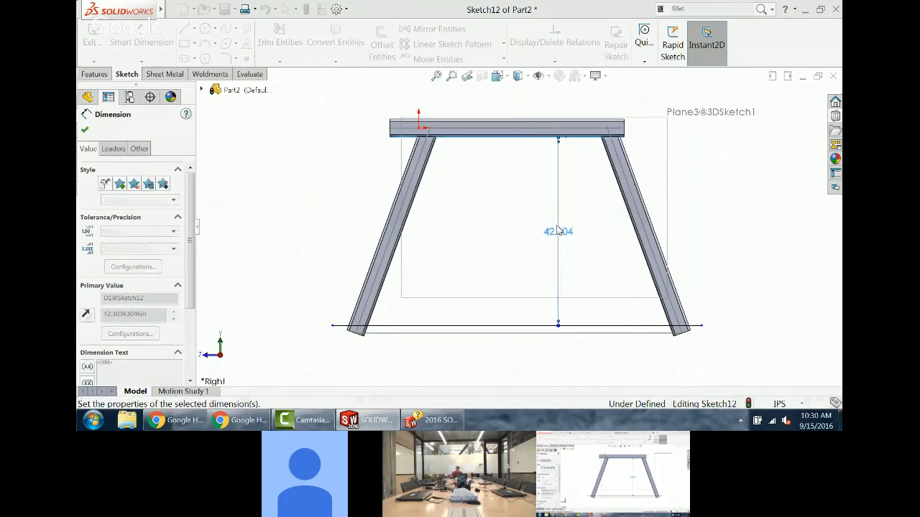
pyautogui.click(449, 226)
# Step: Cut the leg ends below the horizontal sketch line with an extruded cut set to Through All - Both and the cut side flipped
pyautogui.moveTo(448, 226); pyautogui.dragTo(455, 232, button='middle')
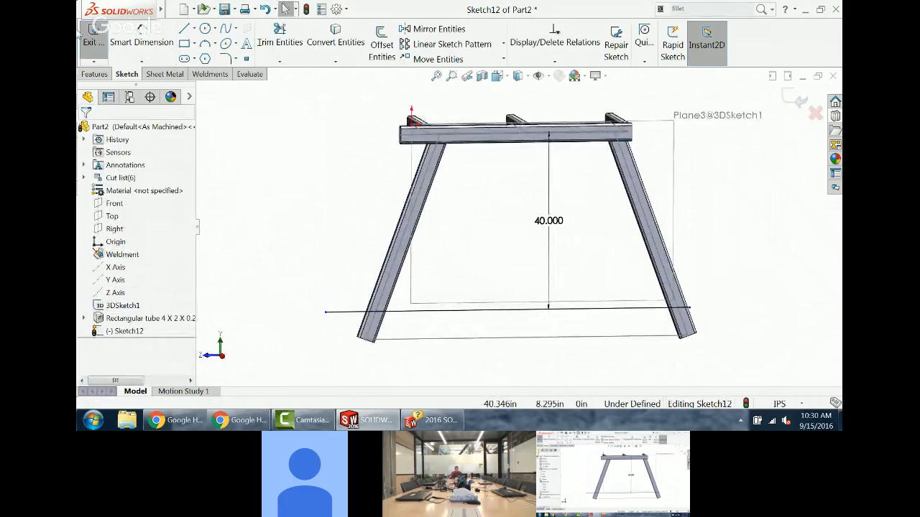
pyautogui.click(95, 76)
pyautogui.click(276, 44)
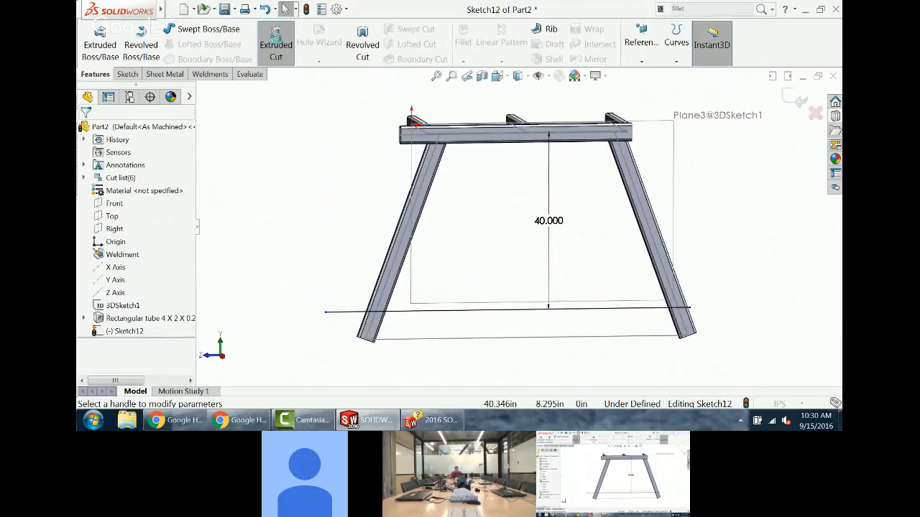
pyautogui.click(149, 192)
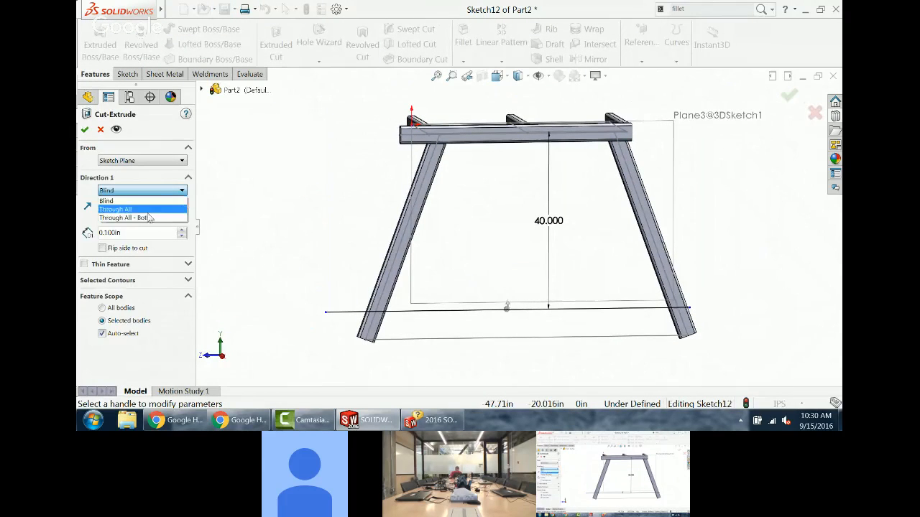
pyautogui.click(147, 217)
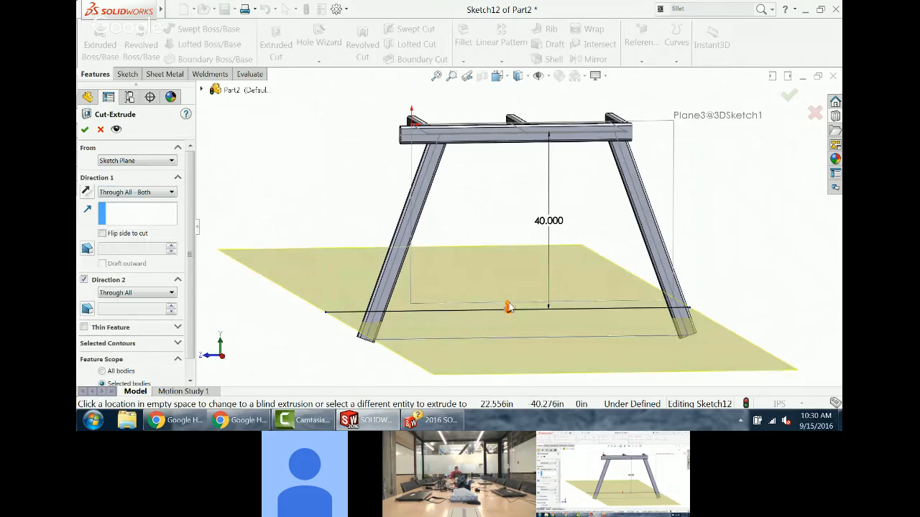
pyautogui.click(508, 307)
pyautogui.moveTo(526, 329)
pyautogui.mouseDown(button='middle')
pyautogui.moveTo(557, 338)
pyautogui.moveTo(517, 332)
pyautogui.mouseUp(button='middle')
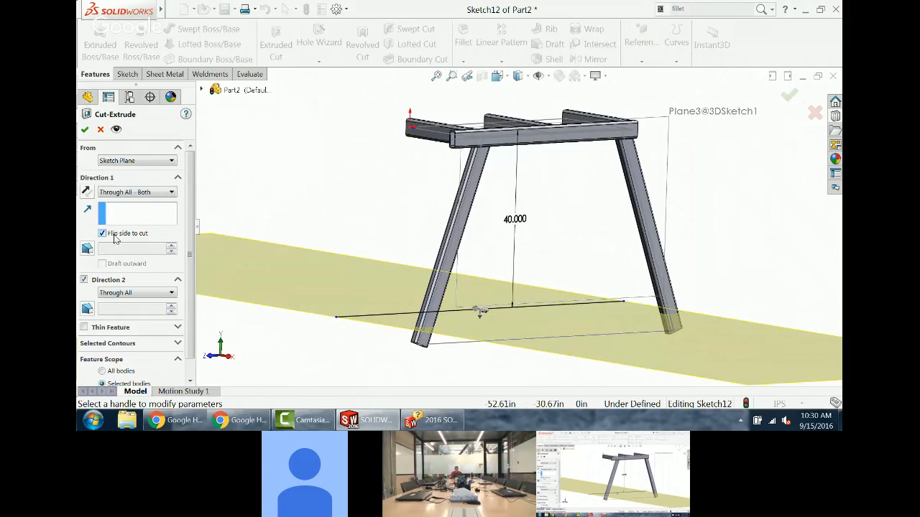
pyautogui.click(85, 130)
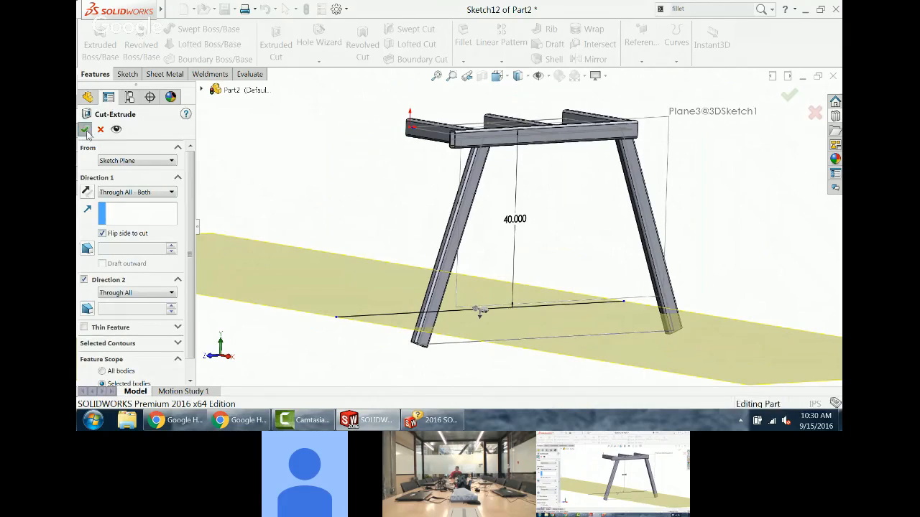
# Step: Sketch a right triangle about 3.6 in wide and 4 in high on the long beam's outer face, at its open end
pyautogui.scroll(-5, 459, 133)
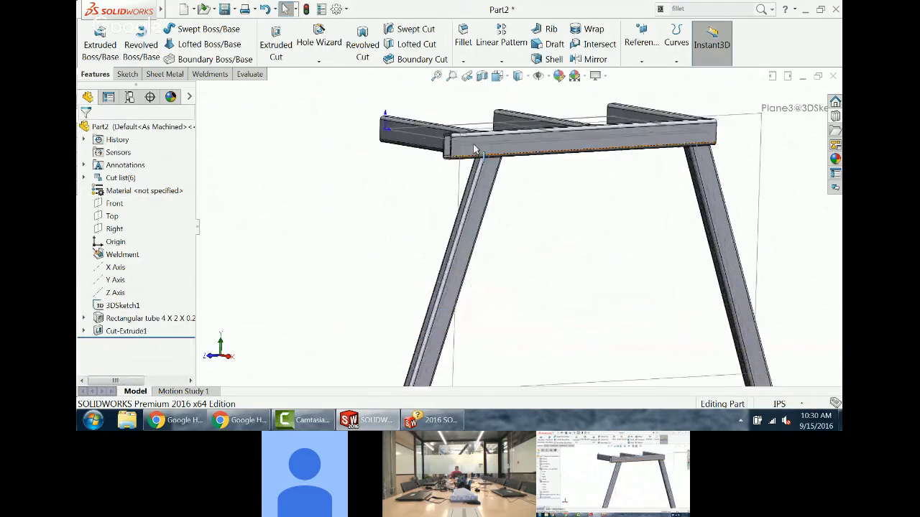
pyautogui.click(470, 201)
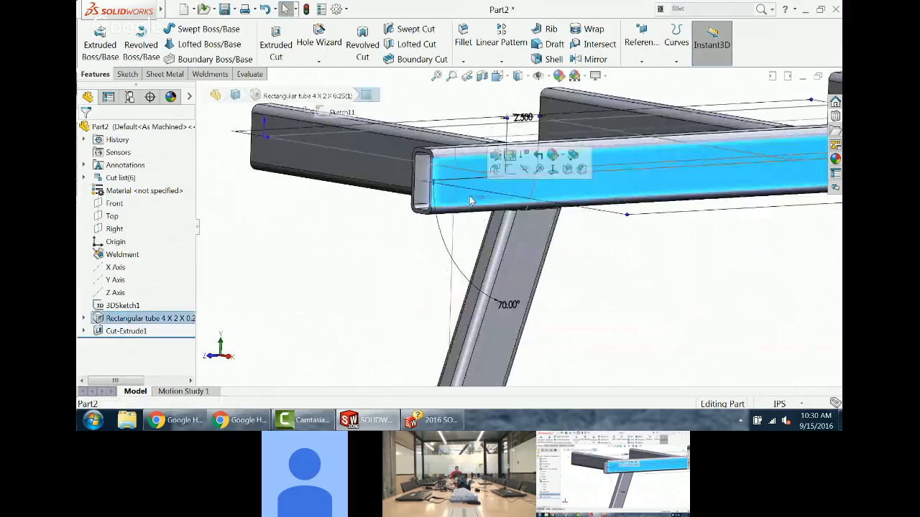
pyautogui.click(510, 170)
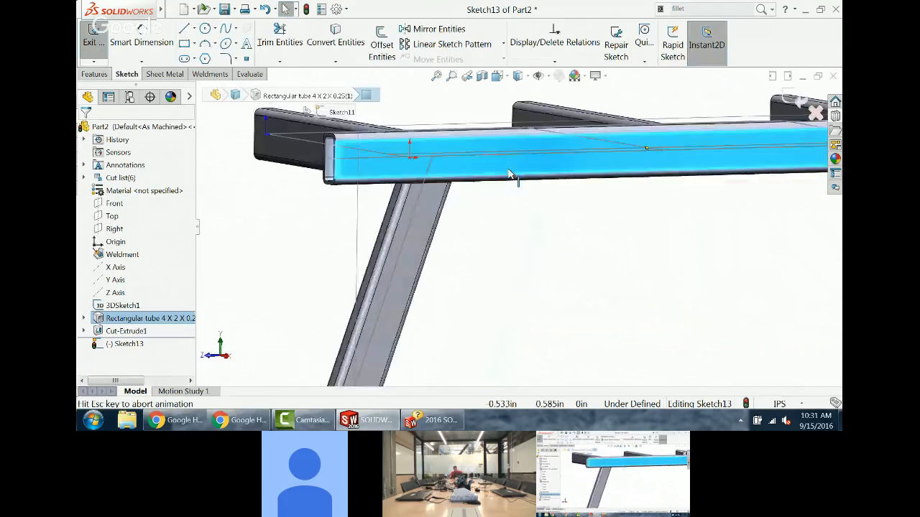
pyautogui.click(184, 28)
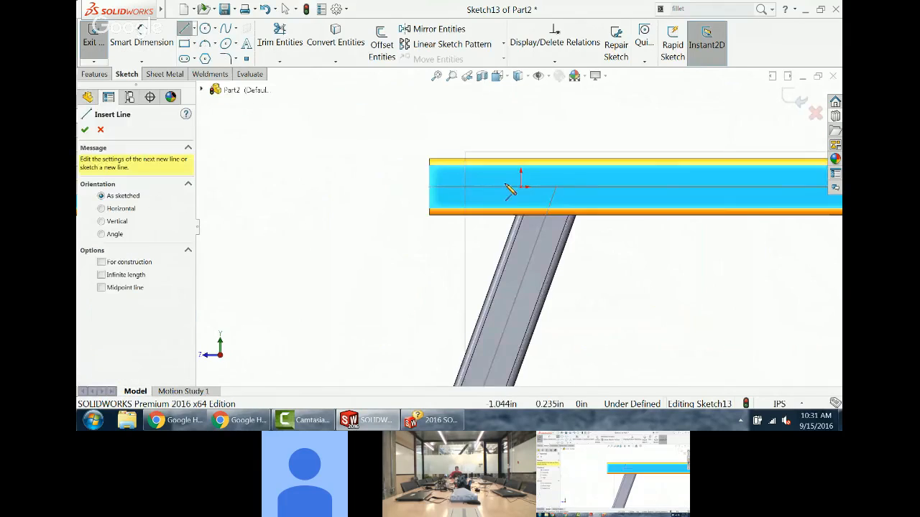
pyautogui.scroll(-5, 503, 185)
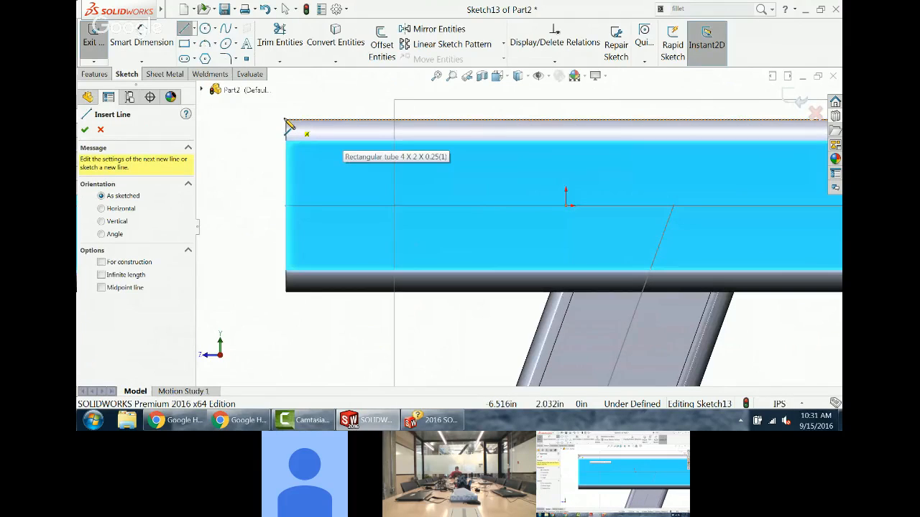
pyautogui.click(287, 122)
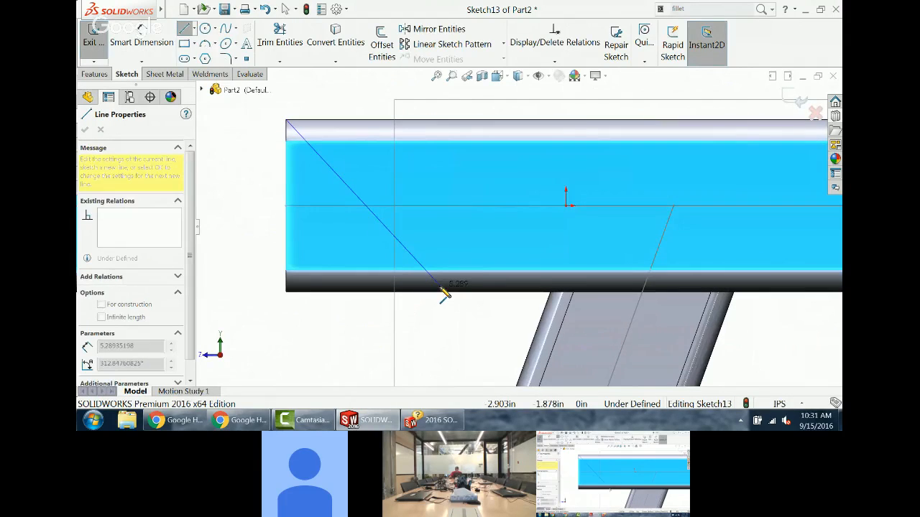
pyautogui.click(441, 295)
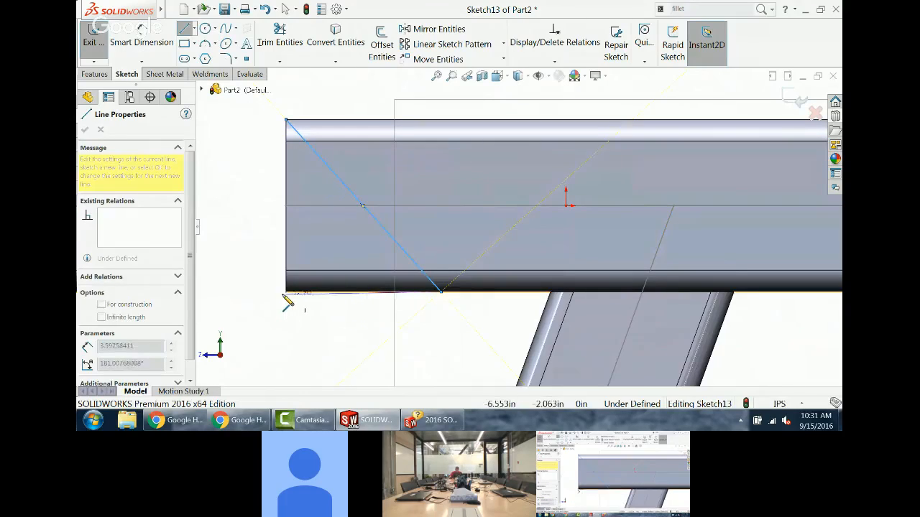
pyautogui.click(286, 291)
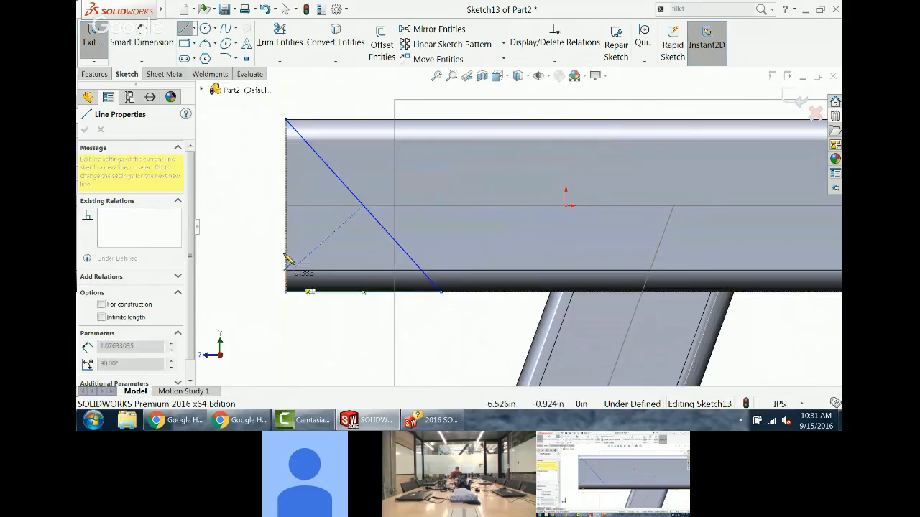
pyautogui.click(286, 120)
pyautogui.press('Escape')
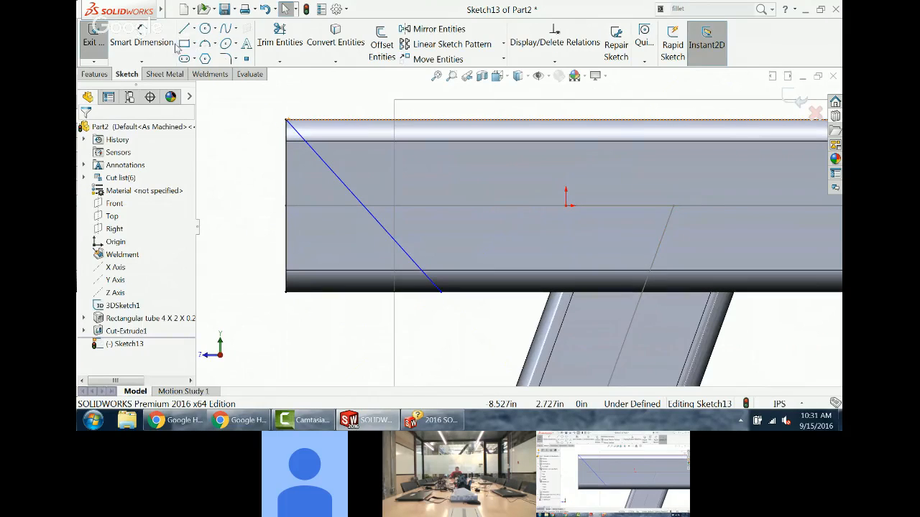
# Step: Dimension the angle between the triangle's vertical side and its diagonal at 45 degrees
pyautogui.click(146, 43)
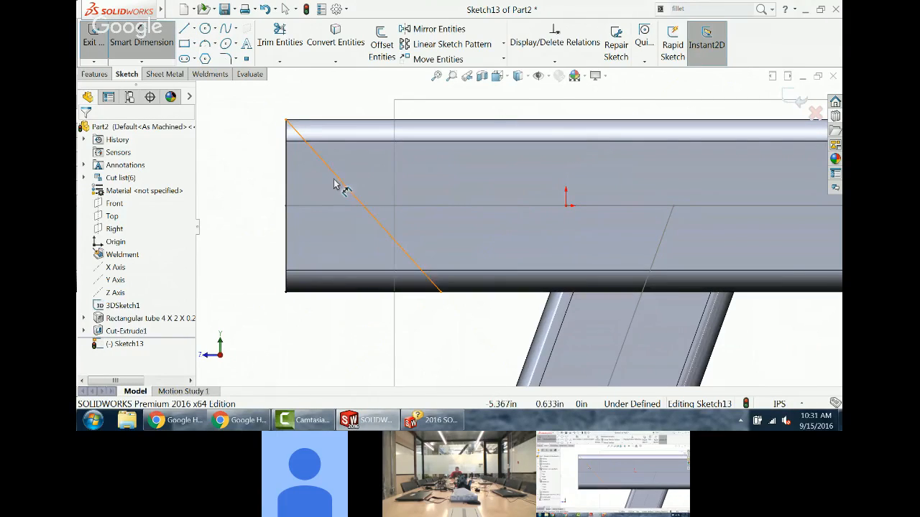
pyautogui.click(285, 188)
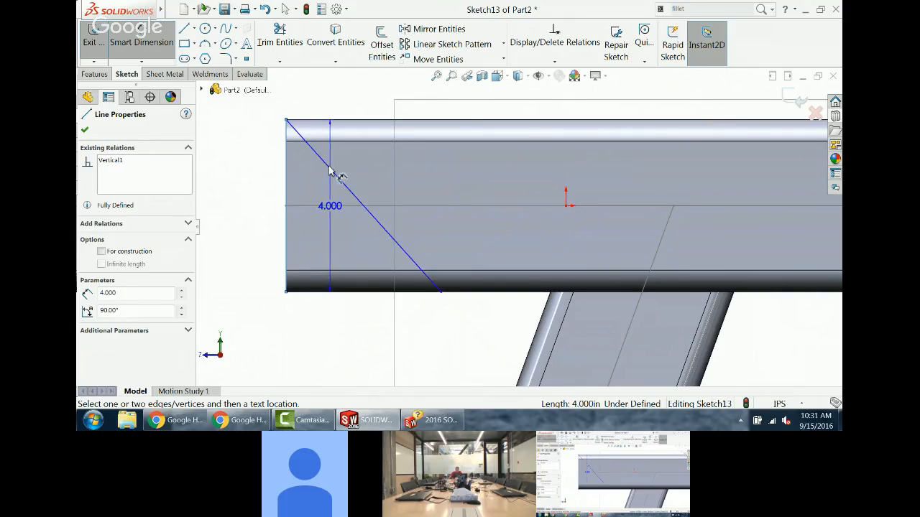
pyautogui.click(329, 171)
pyautogui.click(324, 190)
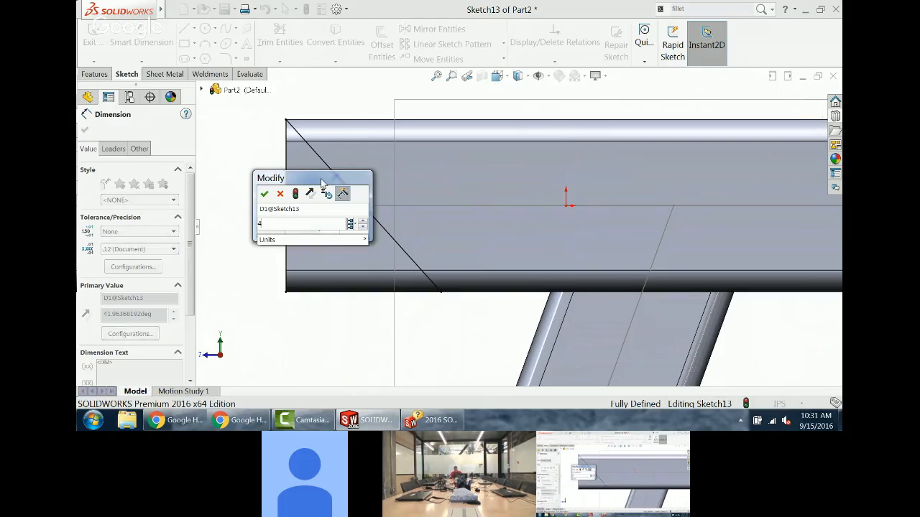
pyautogui.write('45')
pyautogui.press('Return')
# Step: Cut the beam end at an angle by extruding the triangle as a cut with the Up To Next end condition
pyautogui.scroll(4, 321, 184)
pyautogui.moveTo(334, 192); pyautogui.dragTo(383, 203, button='middle')
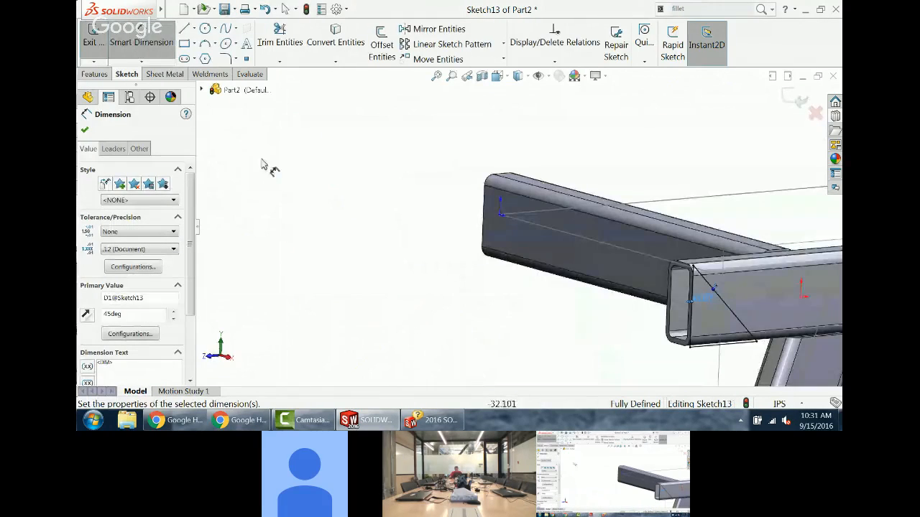
pyautogui.click(94, 74)
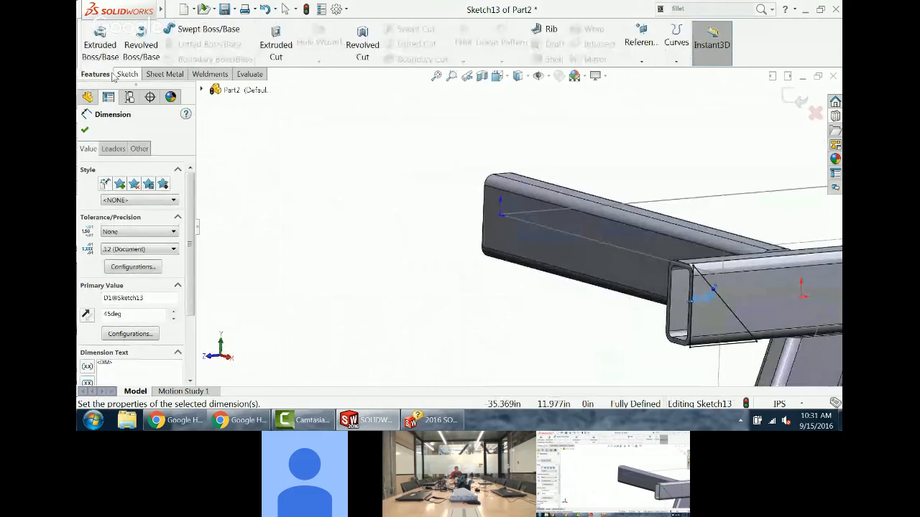
pyautogui.click(276, 43)
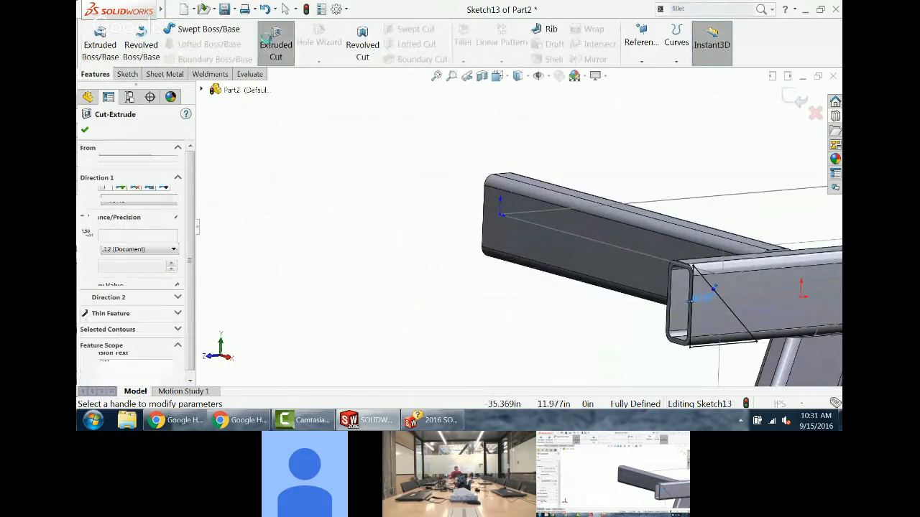
pyautogui.click(714, 301)
pyautogui.click(624, 266)
pyautogui.moveTo(654, 322)
pyautogui.mouseDown(button='middle')
pyautogui.moveTo(674, 325)
pyautogui.moveTo(652, 329)
pyautogui.mouseUp(button='middle')
pyautogui.scroll(1, 652, 328)
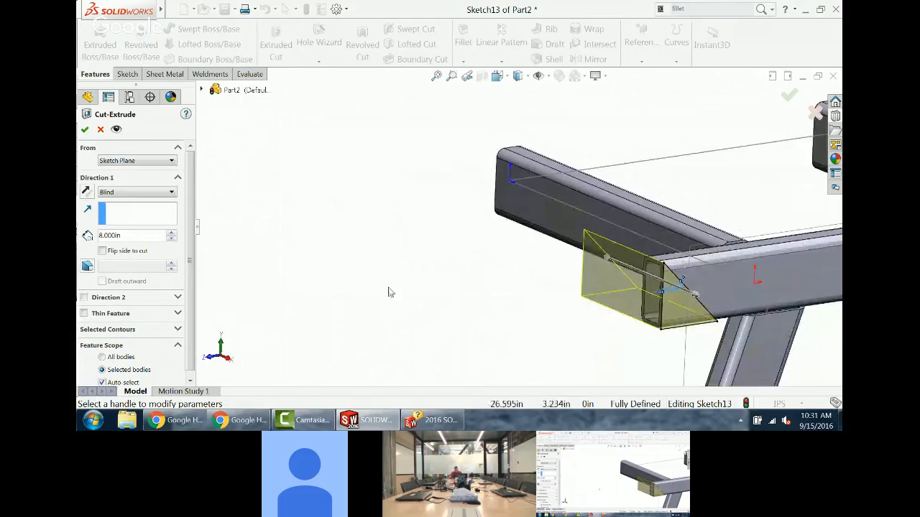
pyautogui.click(144, 192)
pyautogui.click(140, 228)
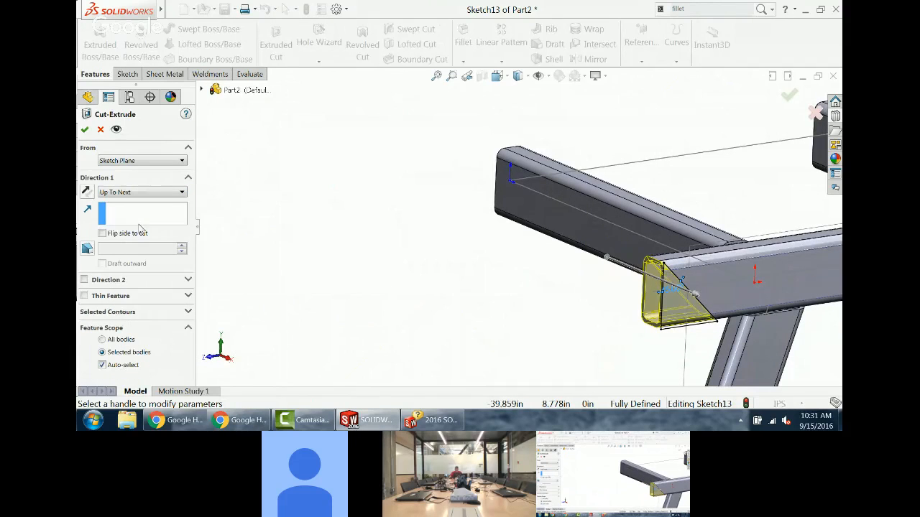
pyautogui.click(85, 129)
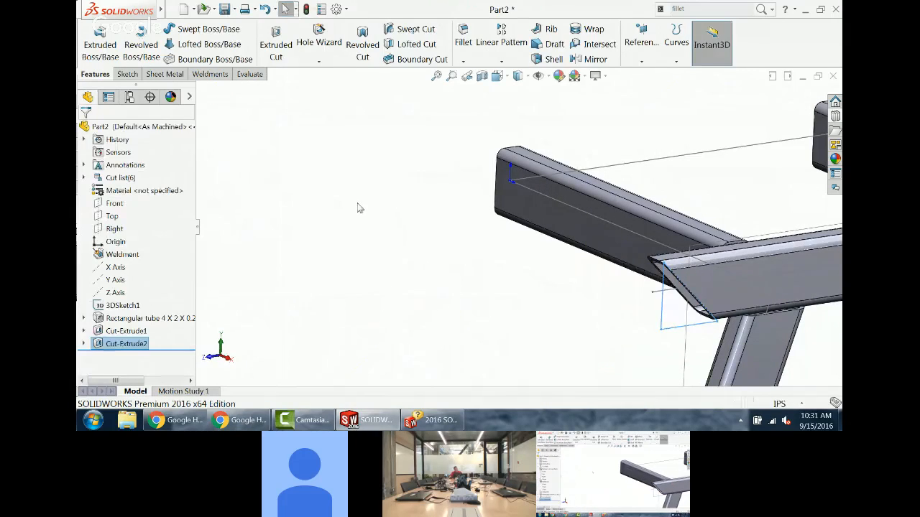
# Step: Add a Custom Shafts 25D structural member along the 45 in sketch line beside the inner face of the long beam
pyautogui.press('f')
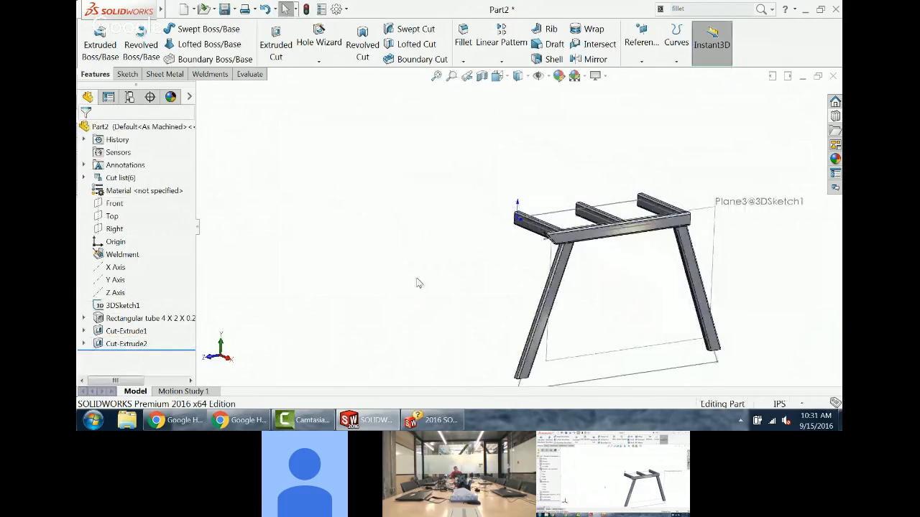
pyautogui.moveTo(467, 291); pyautogui.dragTo(569, 345, button='middle')
pyautogui.scroll(-3, 655, 214)
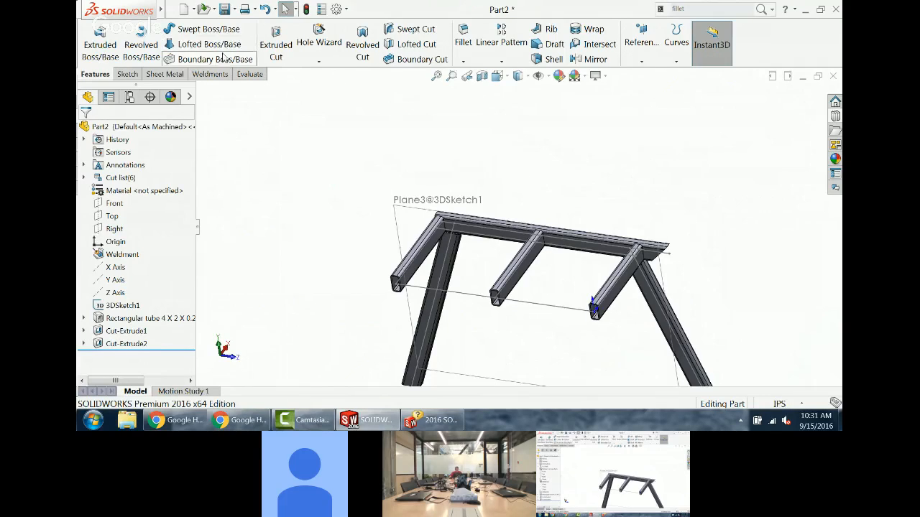
pyautogui.click(210, 74)
pyautogui.click(176, 46)
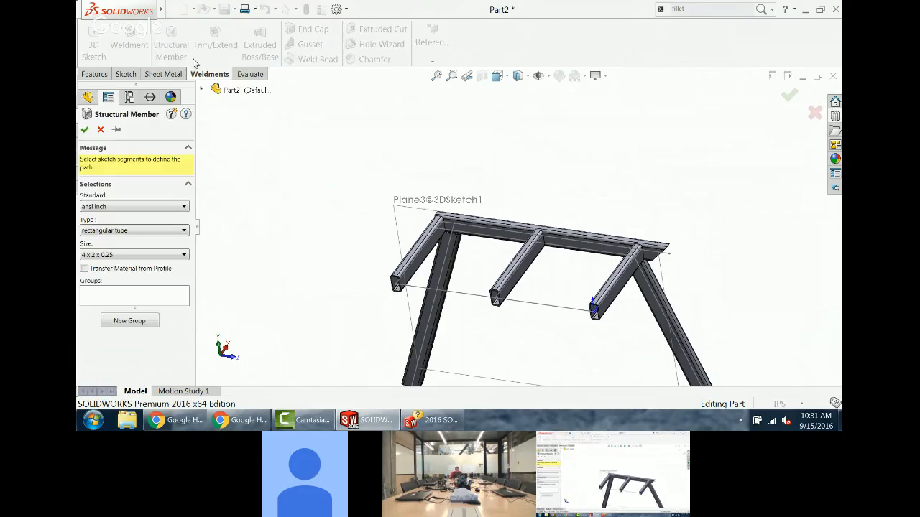
pyautogui.click(153, 207)
pyautogui.click(144, 224)
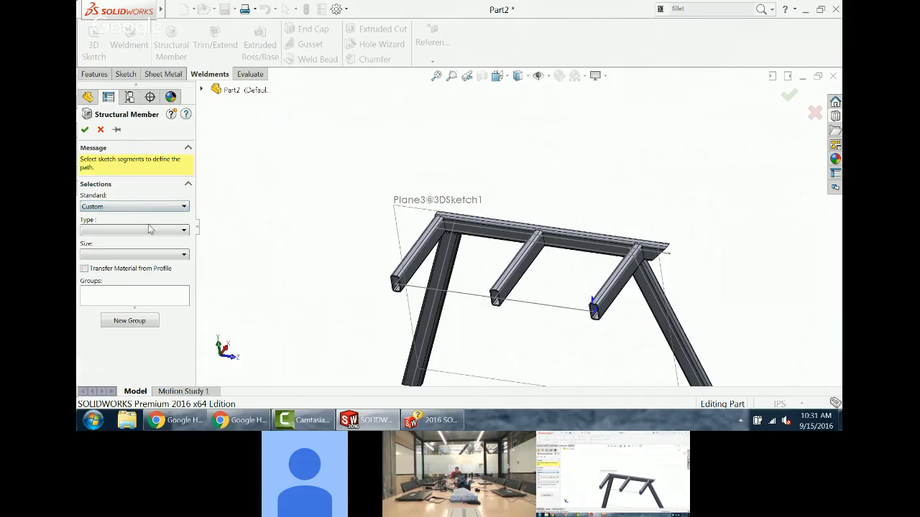
pyautogui.click(148, 230)
pyautogui.click(142, 232)
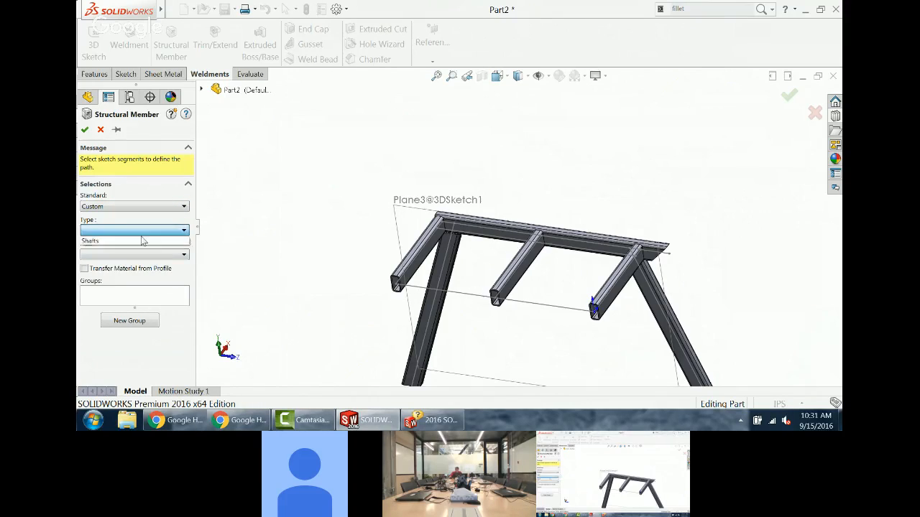
pyautogui.click(140, 241)
pyautogui.click(139, 256)
pyautogui.click(162, 296)
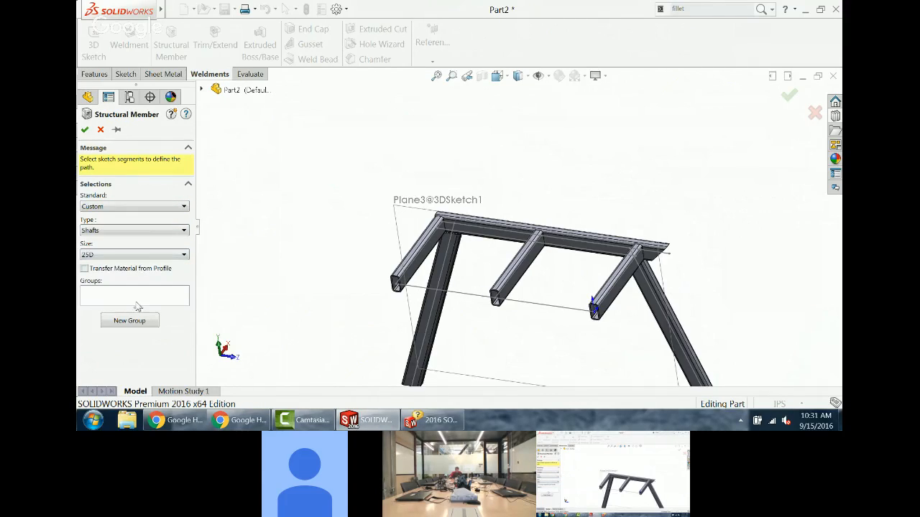
pyautogui.click(484, 241)
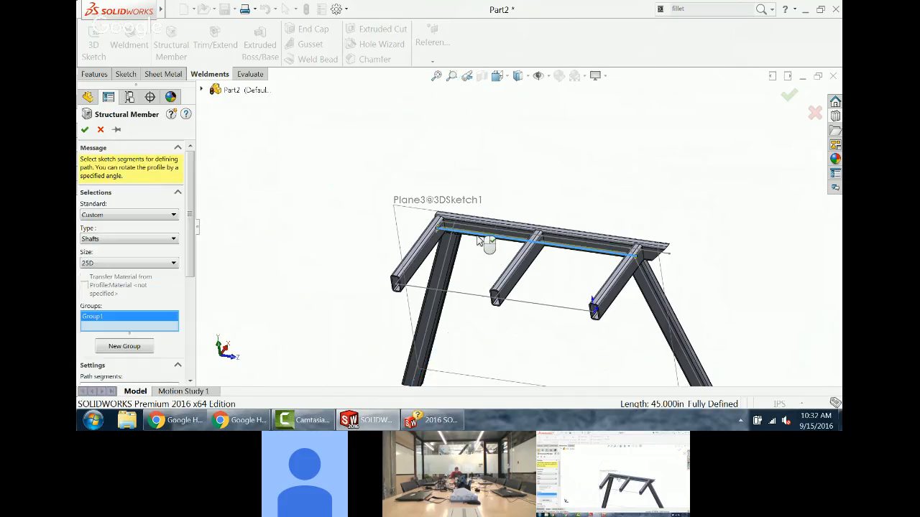
pyautogui.click(84, 130)
# Step: Examine the shaft member and how it passes the cross beams along the long beam
pyautogui.scroll(-2, 510, 247)
pyautogui.scroll(-3, 510, 247)
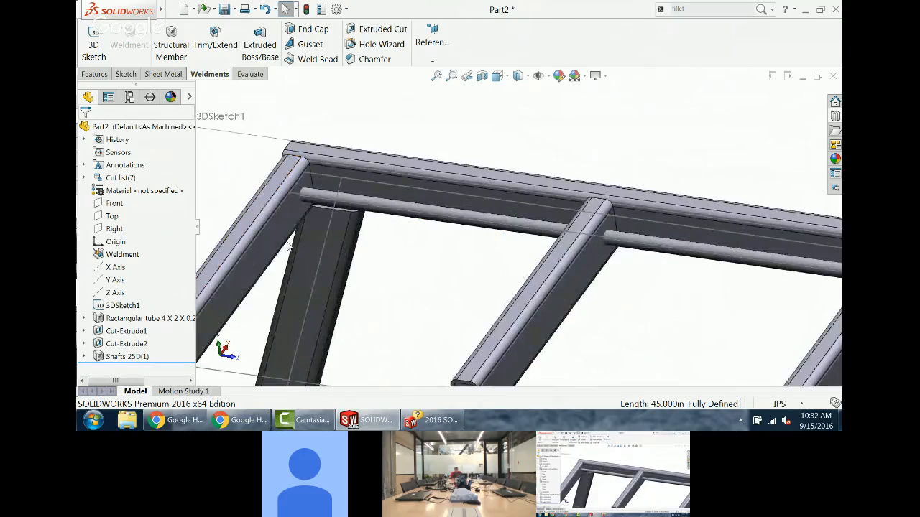
pyautogui.click(669, 246)
pyautogui.click(670, 246)
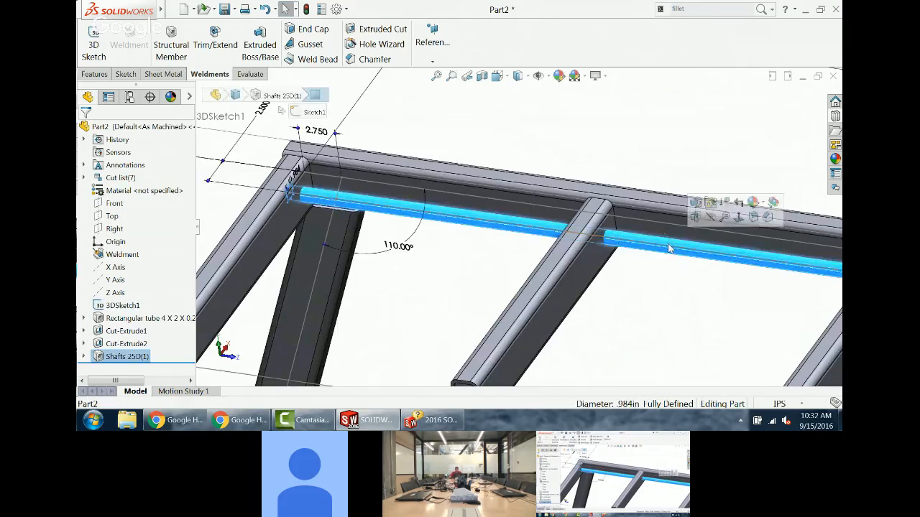
pyautogui.moveTo(670, 246); pyautogui.dragTo(662, 191, button='middle')
pyautogui.moveTo(533, 237); pyautogui.dragTo(343, 284, button='middle')
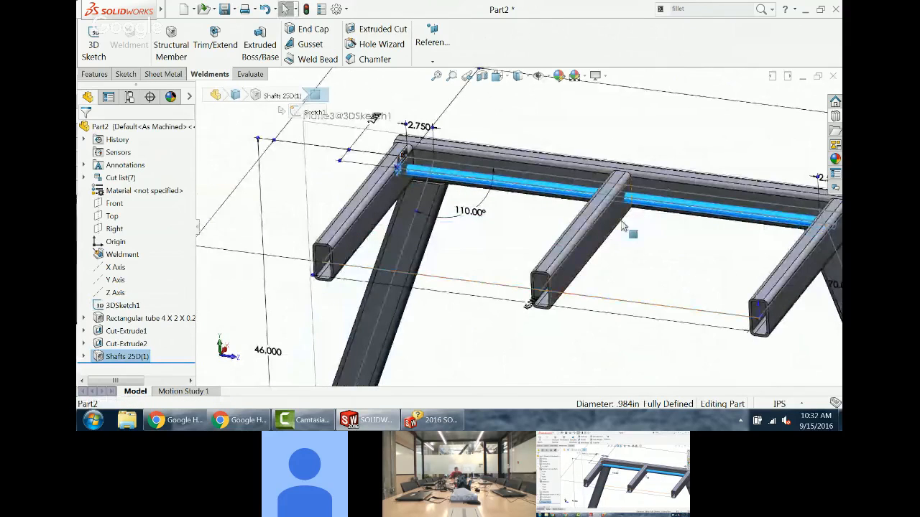
pyautogui.scroll(1, 642, 291)
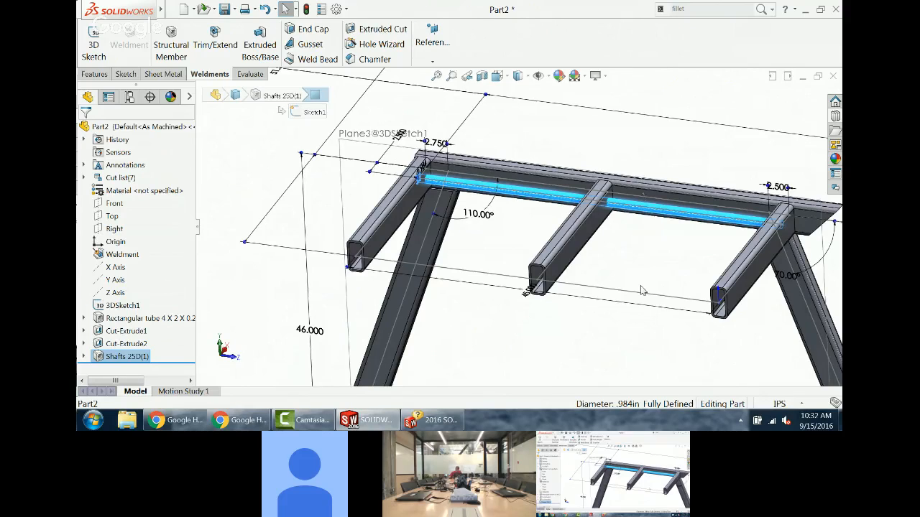
# Step: Trim the shaft member against the three rectangular cross beams, keeping both shaft segments between them
pyautogui.click(214, 43)
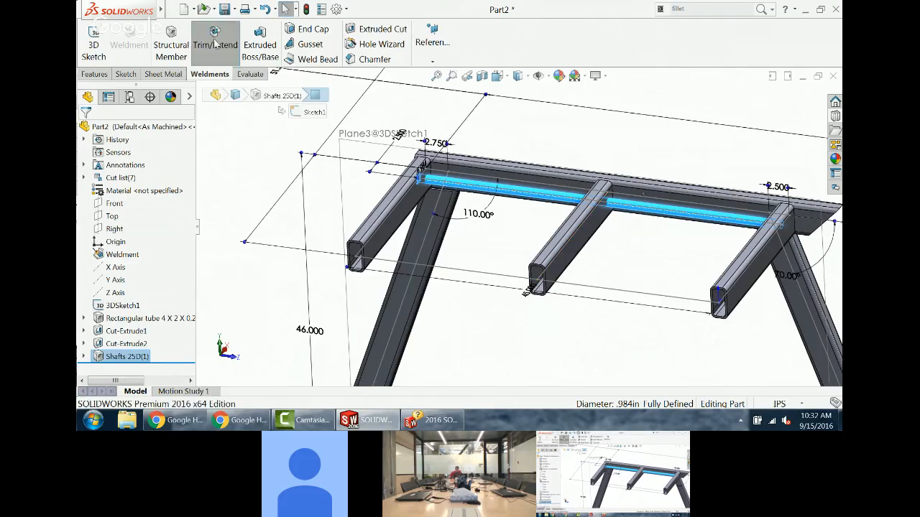
pyautogui.click(522, 197)
pyautogui.click(112, 283)
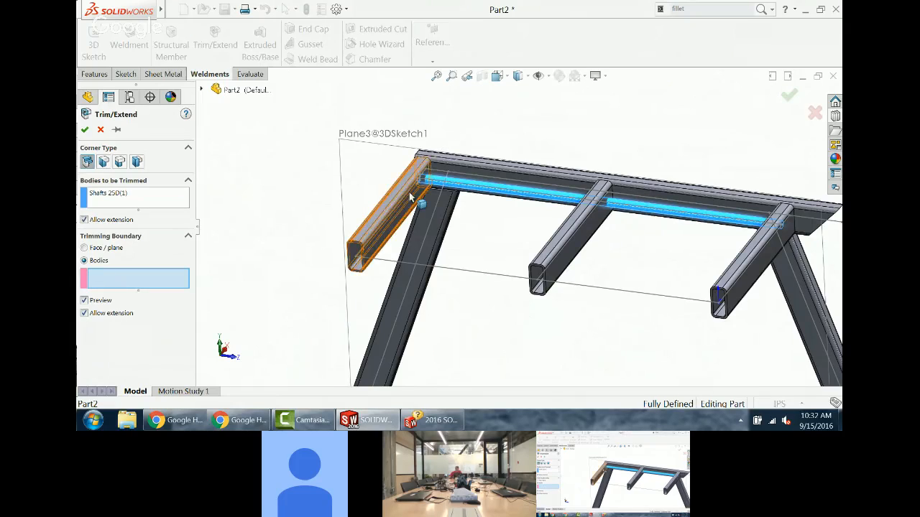
pyautogui.click(388, 212)
pyautogui.click(583, 259)
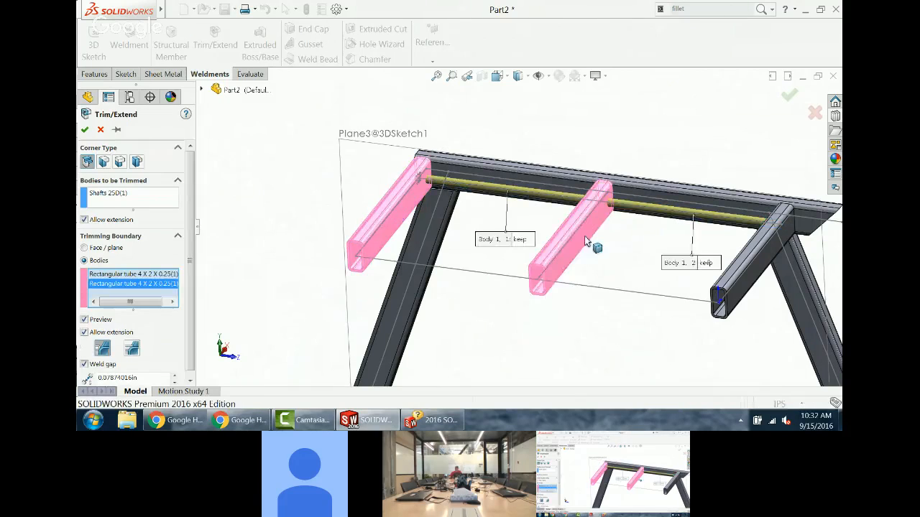
pyautogui.click(723, 302)
pyautogui.scroll(2, 733, 299)
pyautogui.moveTo(734, 298); pyautogui.dragTo(733, 249, button='middle')
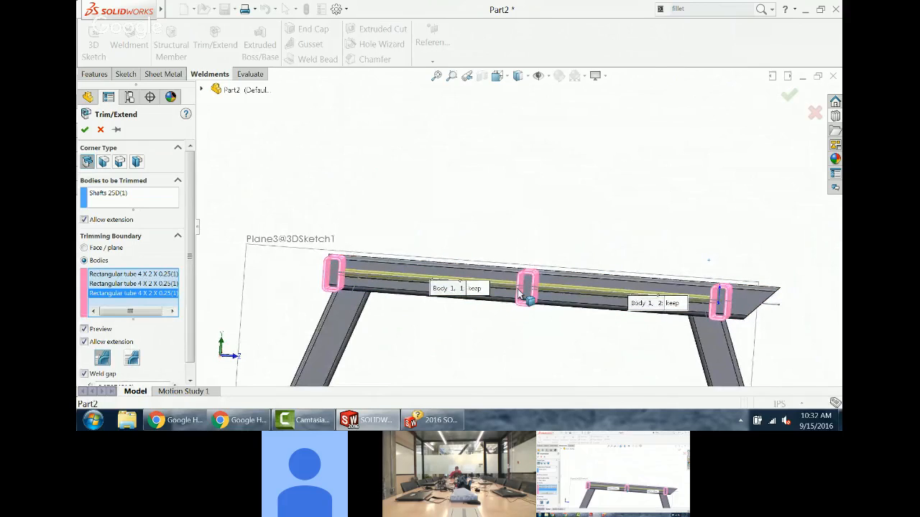
pyautogui.moveTo(470, 341)
pyautogui.mouseDown(button='middle')
pyautogui.moveTo(452, 366)
pyautogui.moveTo(482, 316)
pyautogui.moveTo(472, 337)
pyautogui.mouseUp(button='middle')
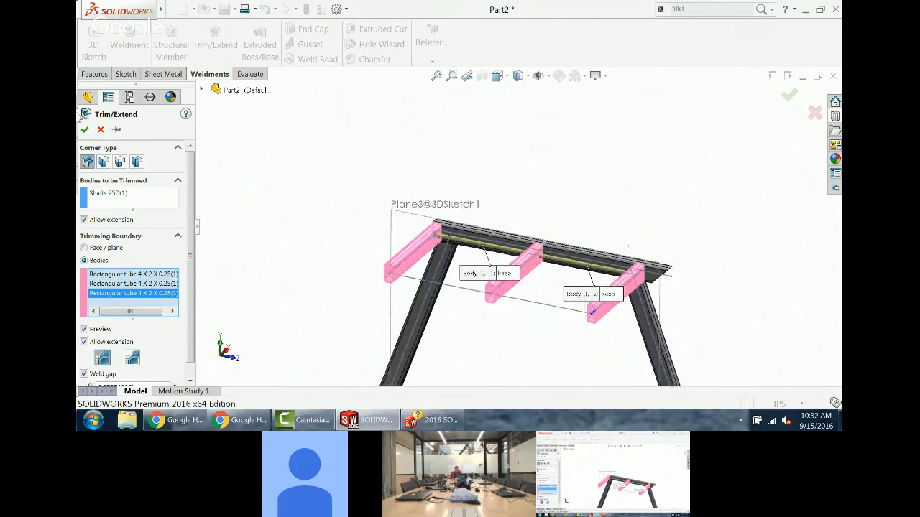
pyautogui.click(85, 130)
pyautogui.scroll(3, 565, 292)
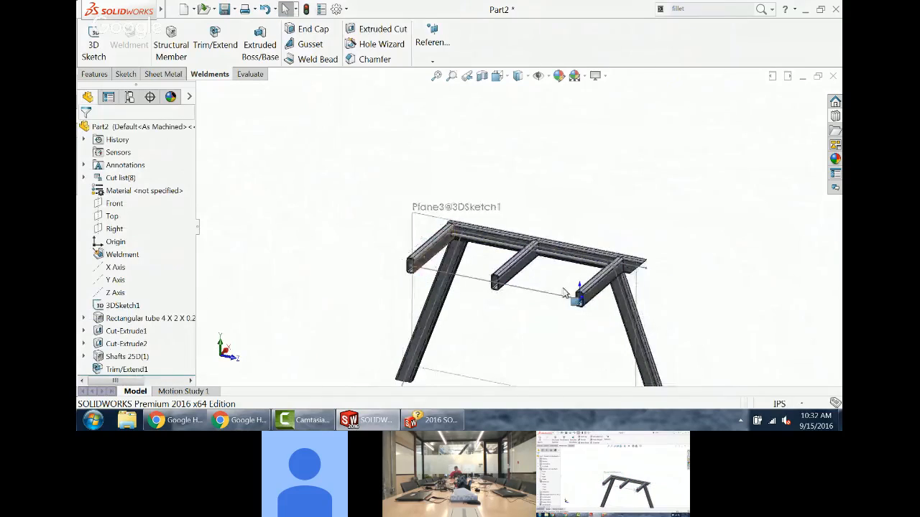
pyautogui.scroll(-2, 562, 291)
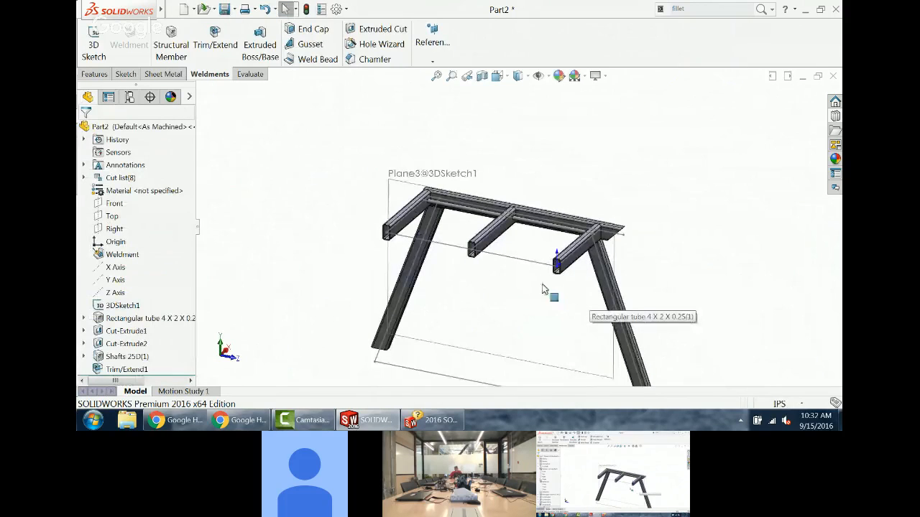
# Step: Hide the 3D sketch of the frame
pyautogui.click(134, 308)
pyautogui.click(137, 298)
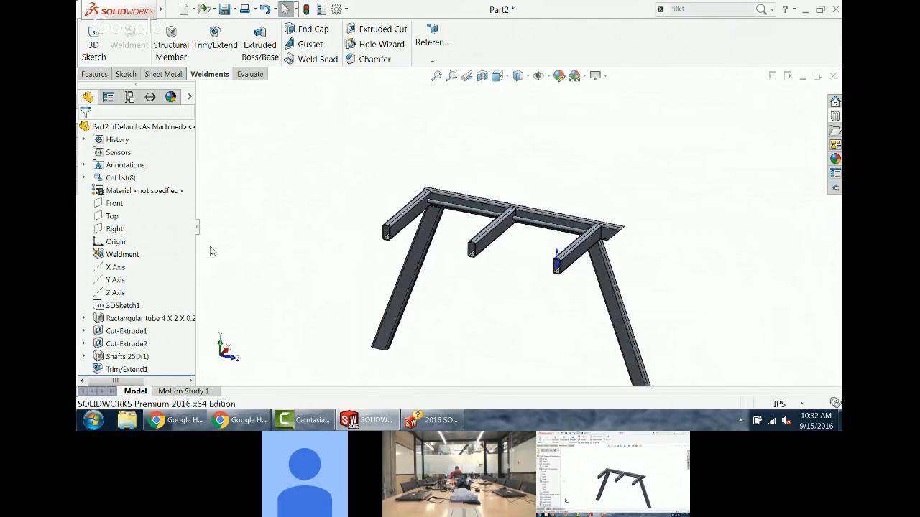
pyautogui.scroll(2, 272, 229)
pyautogui.scroll(-3, 567, 314)
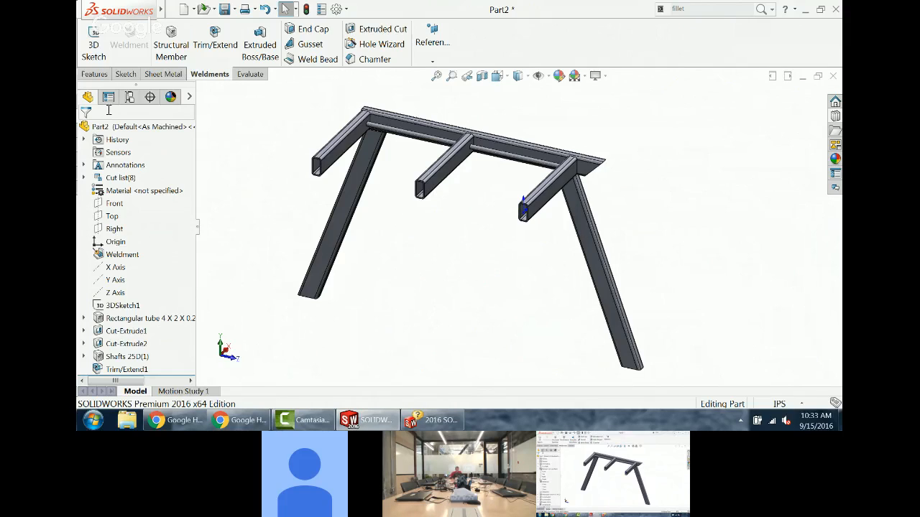
# Step: Mirror the three cross beam bodies about the open end face of the outer cross beam
pyautogui.click(96, 74)
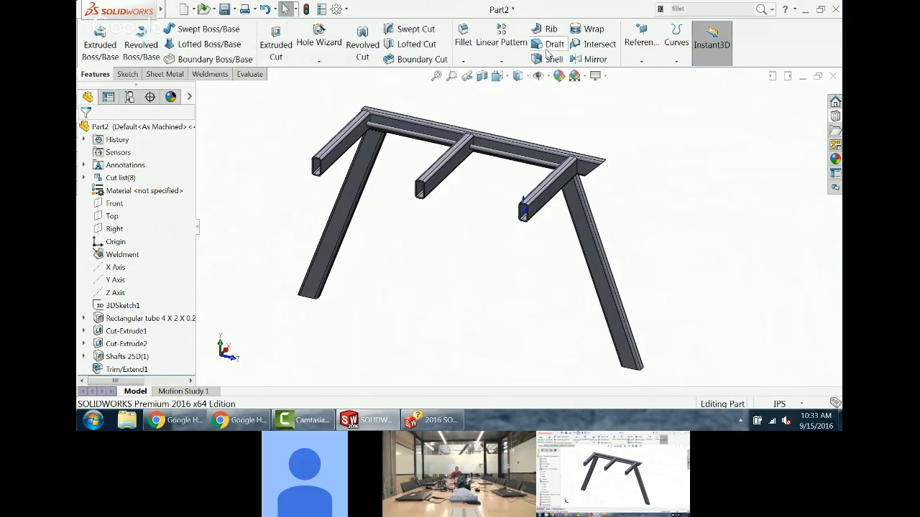
pyautogui.click(595, 59)
pyautogui.scroll(-5, 344, 187)
pyautogui.scroll(-4, 416, 194)
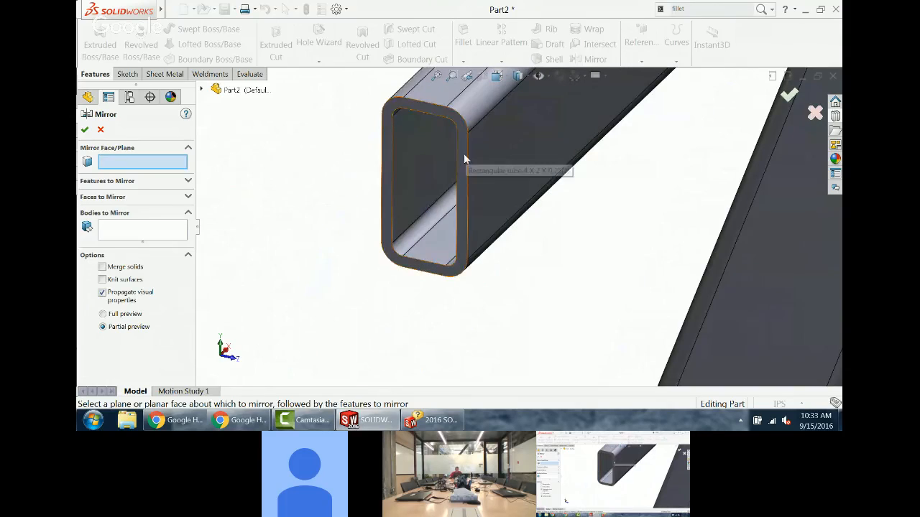
pyautogui.click(464, 160)
pyautogui.scroll(6, 435, 245)
pyautogui.scroll(2, 434, 245)
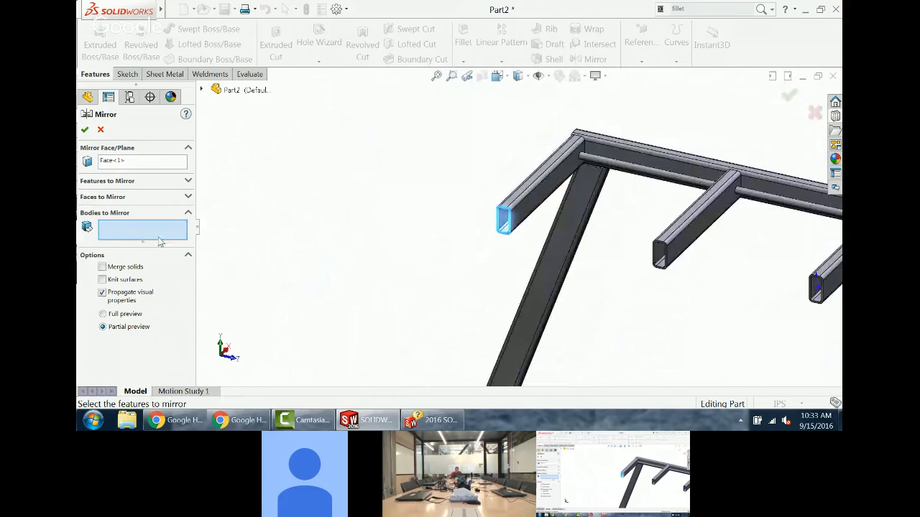
pyautogui.click(517, 198)
pyautogui.click(670, 226)
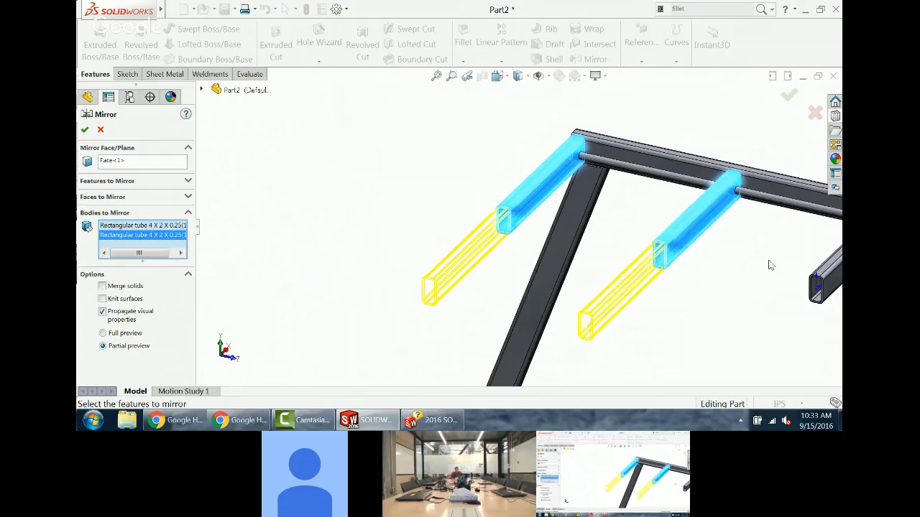
pyautogui.click(823, 279)
pyautogui.scroll(4, 786, 304)
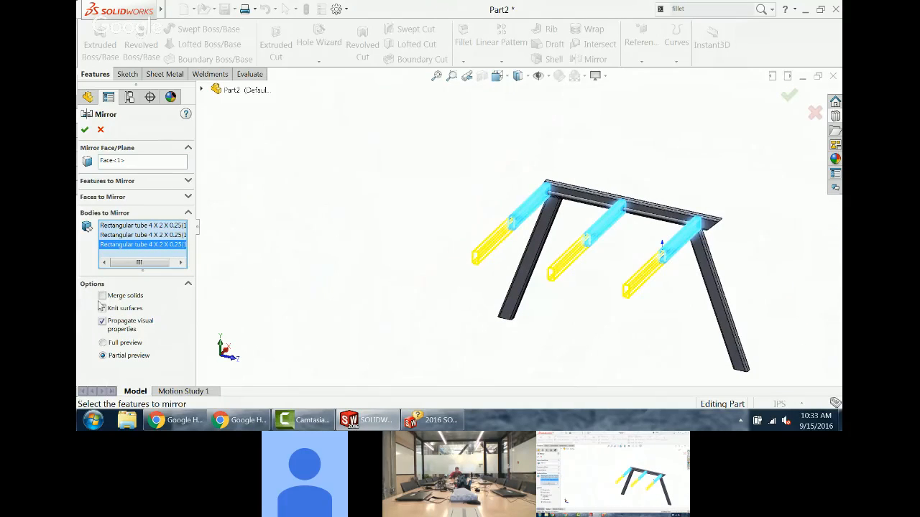
pyautogui.click(84, 129)
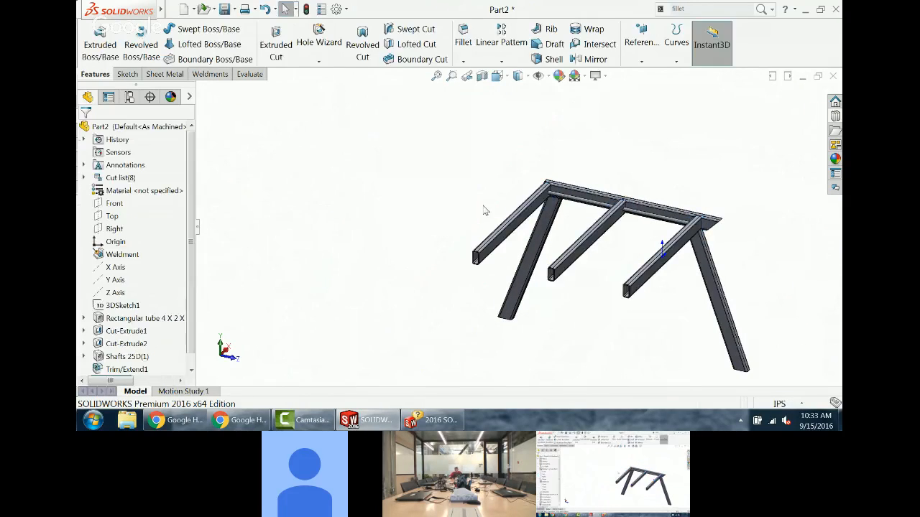
# Step: Set up a linear pattern along the outer cross beam's long edge with 3.5 in spacing
pyautogui.click(506, 43)
pyautogui.click(529, 204)
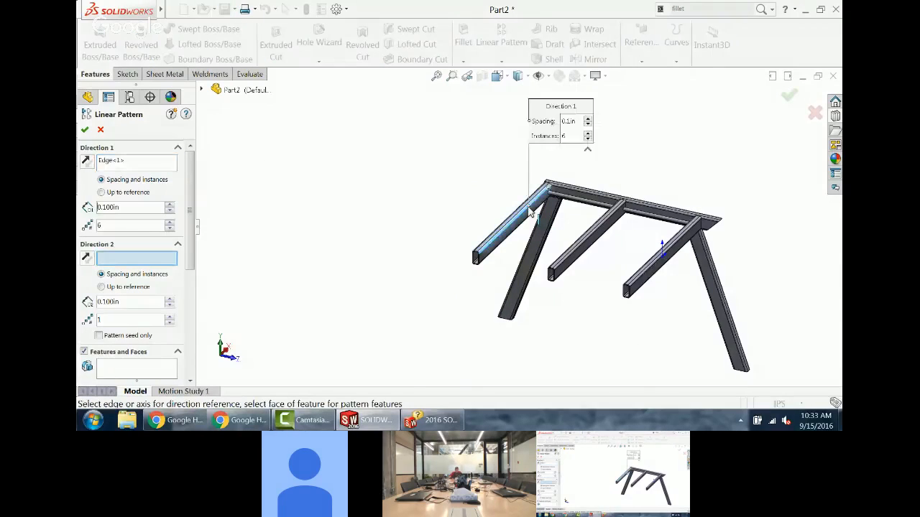
pyautogui.moveTo(135, 207); pyautogui.dragTo(99, 207)
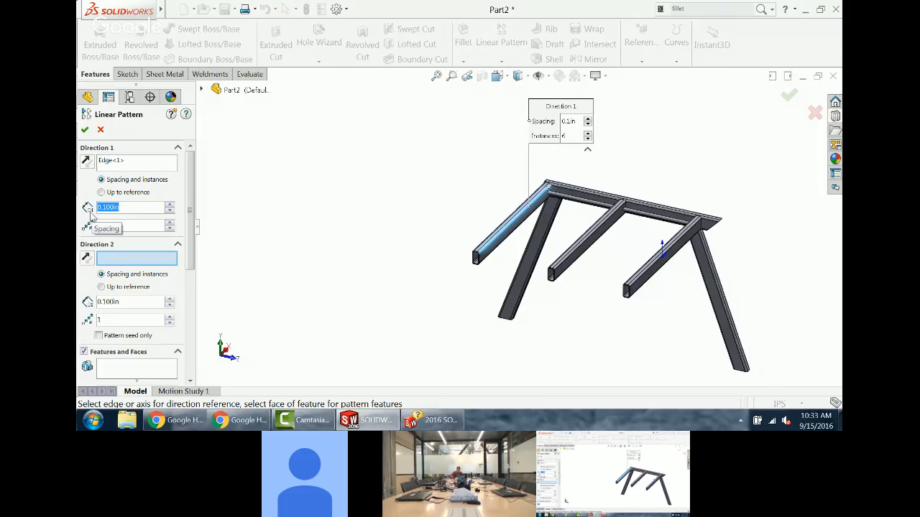
pyautogui.write('2.5')
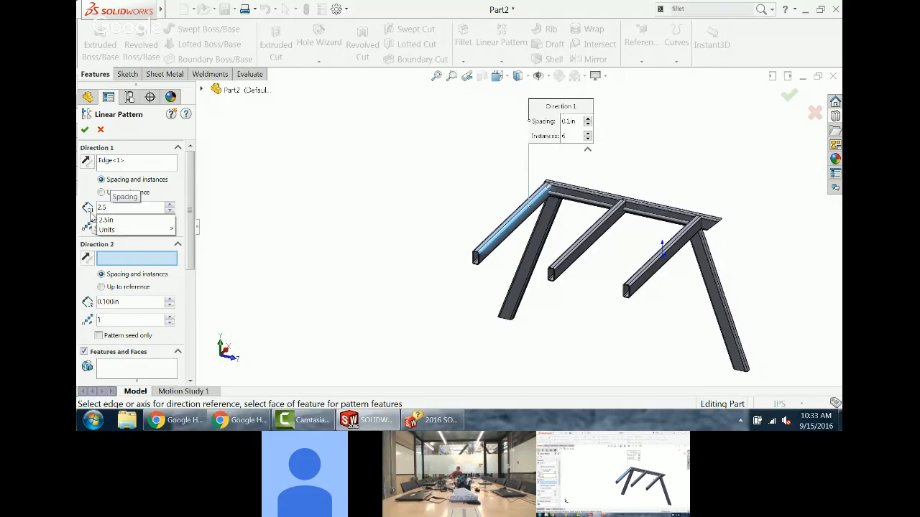
pyautogui.press('BackSpace')
pyautogui.press('BackSpace')
pyautogui.press('BackSpace')
pyautogui.write('3.5')
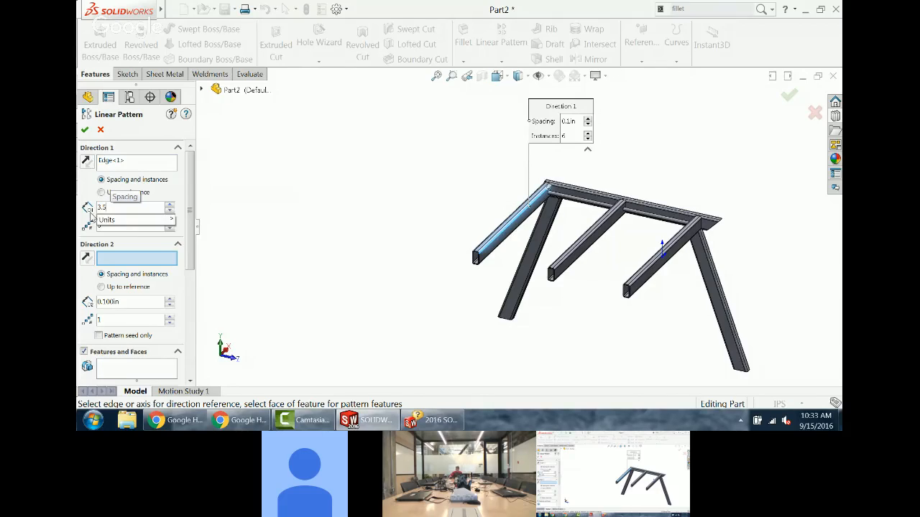
pyautogui.moveTo(133, 226)
pyautogui.press('Return')
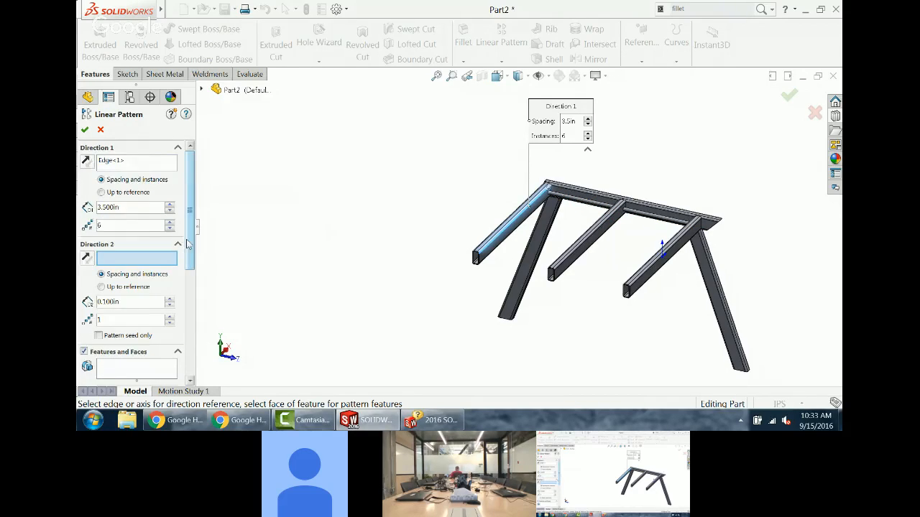
# Step: Pattern the two shaft segments as bodies with 13 instances
pyautogui.scroll(-5, 186, 244)
pyautogui.click(84, 268)
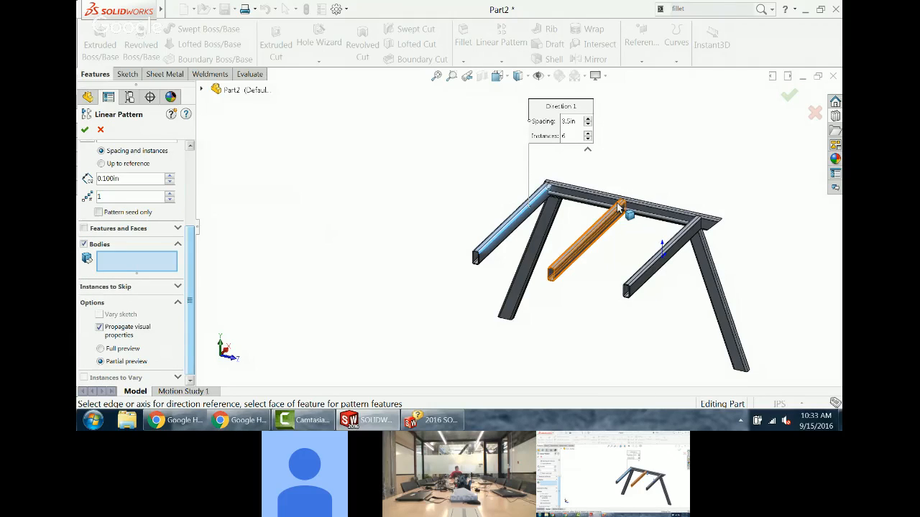
pyautogui.click(601, 207)
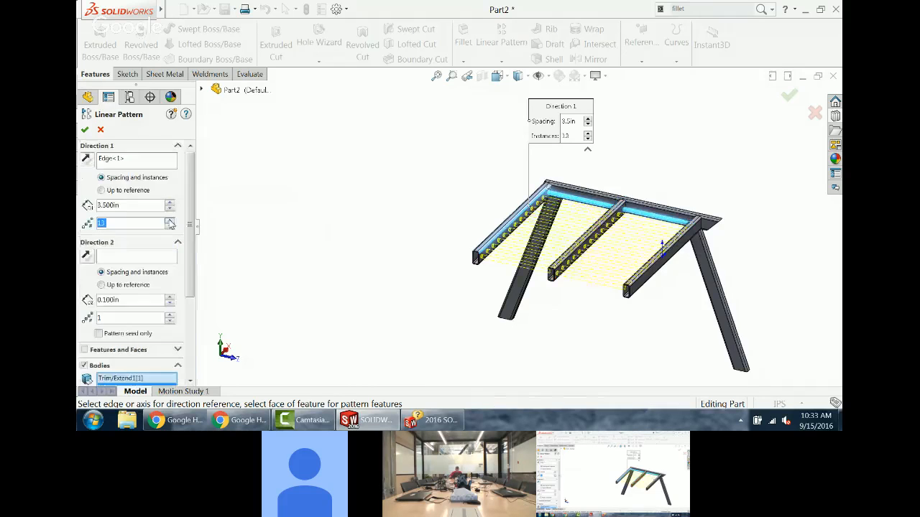
pyautogui.click(84, 130)
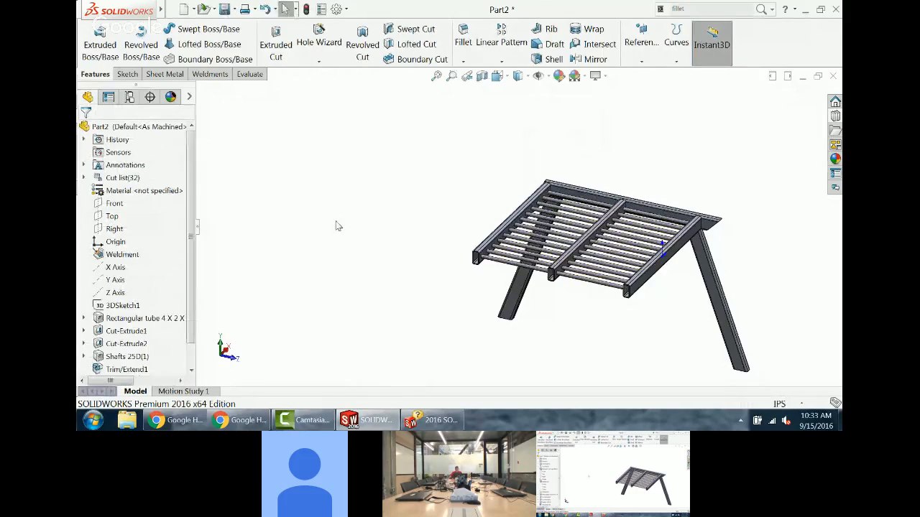
# Step: Examine the patterned shafts, the long beam's angled end and the leg joints from several sides
pyautogui.moveTo(337, 226); pyautogui.dragTo(322, 182, button='middle')
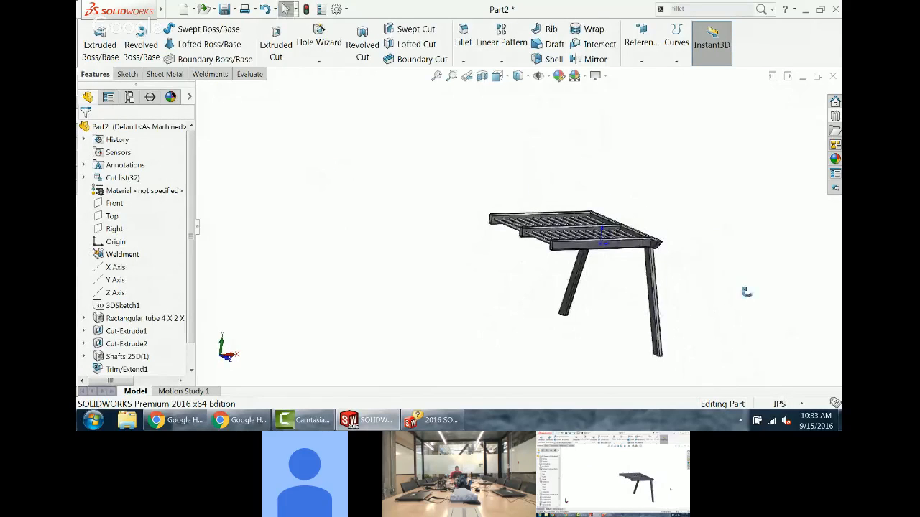
pyautogui.moveTo(746, 290); pyautogui.dragTo(552, 287, button='middle')
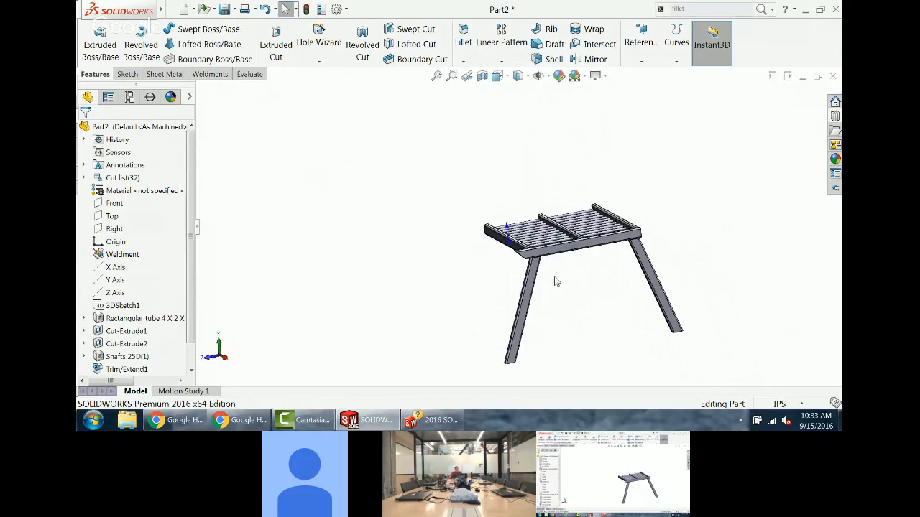
pyautogui.scroll(-4, 553, 273)
pyautogui.scroll(-5, 496, 273)
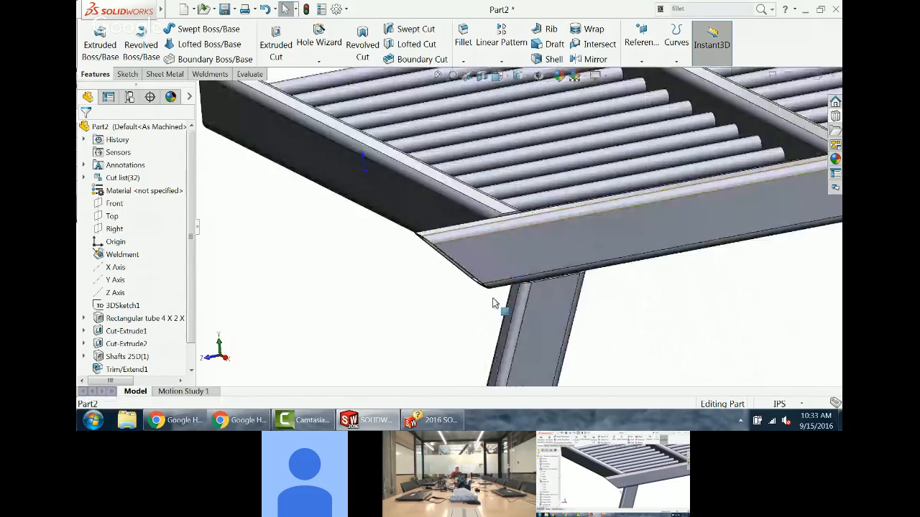
pyautogui.moveTo(483, 287); pyautogui.dragTo(530, 283, button='middle')
pyautogui.scroll(2, 687, 235)
pyautogui.scroll(4, 687, 235)
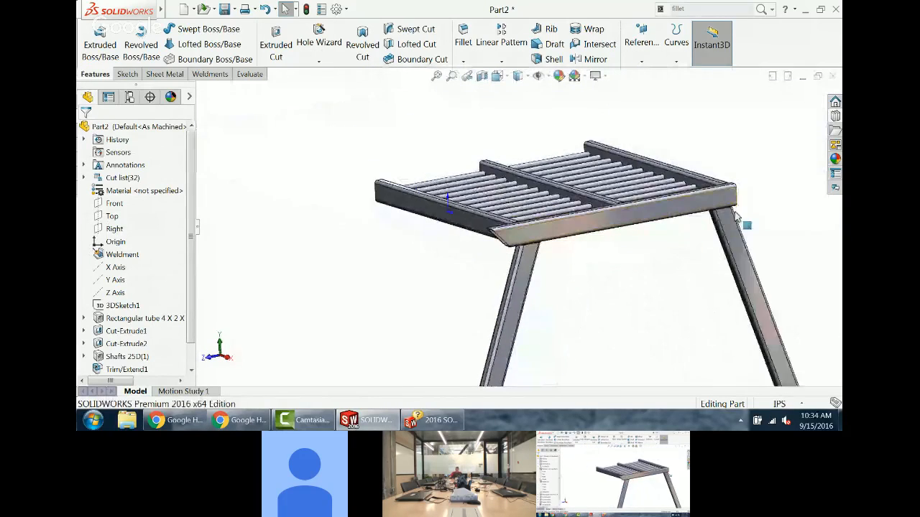
pyautogui.scroll(-2, 736, 216)
pyautogui.scroll(-2, 148, 237)
pyautogui.click(210, 74)
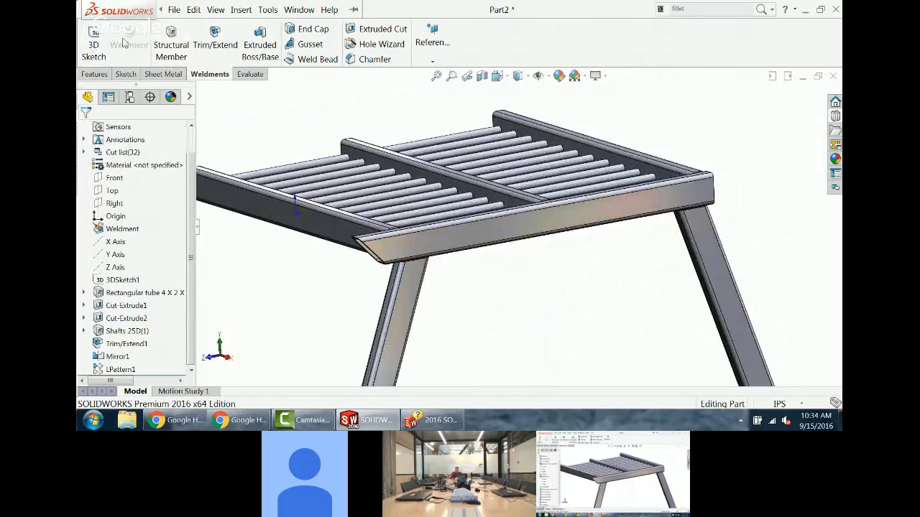
pyautogui.click(174, 9)
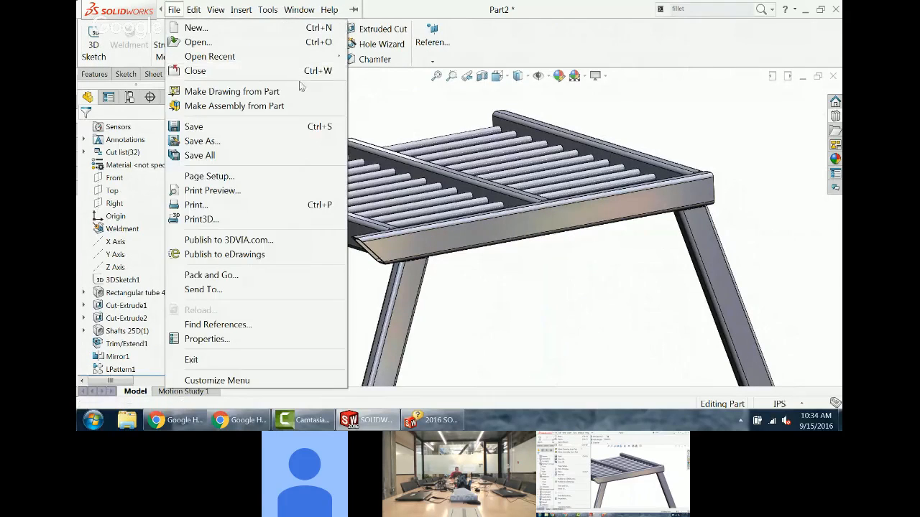
pyautogui.click(369, 90)
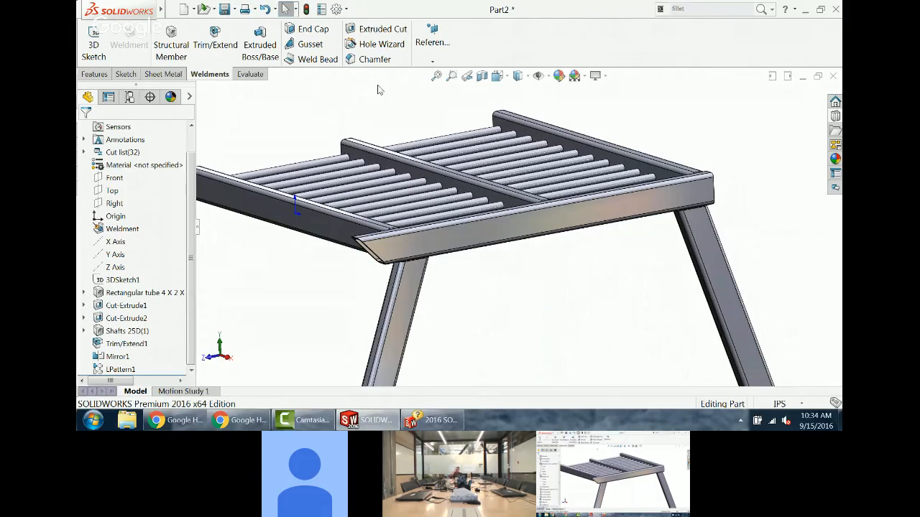
pyautogui.click(97, 75)
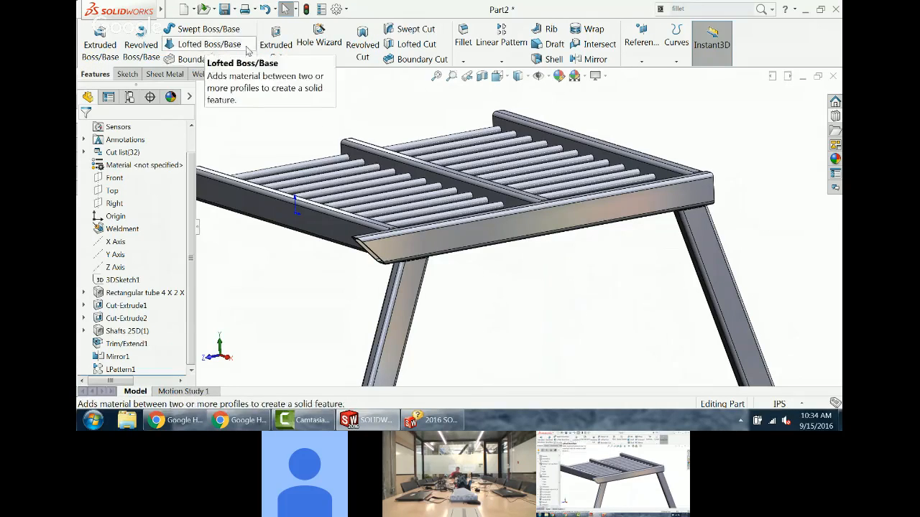
pyautogui.click(214, 74)
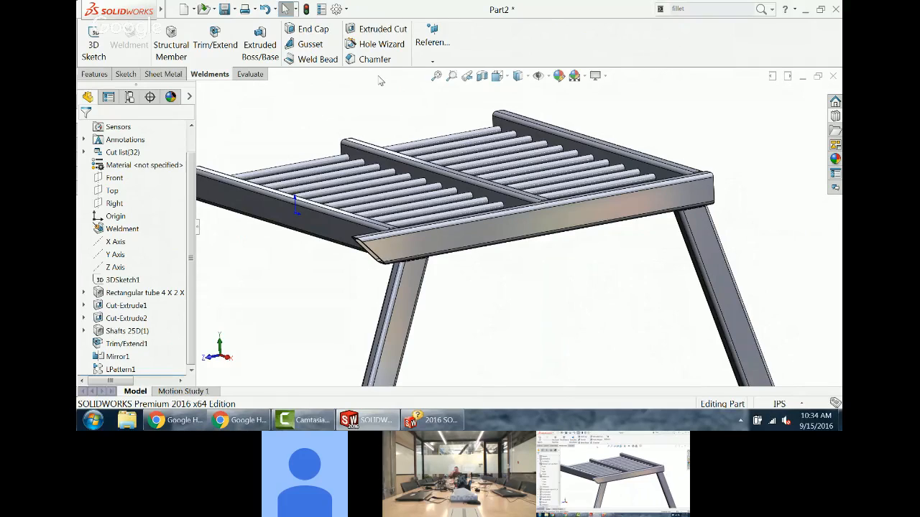
# Step: Start an end cap on the angled open end face of the long beam
pyautogui.click(309, 29)
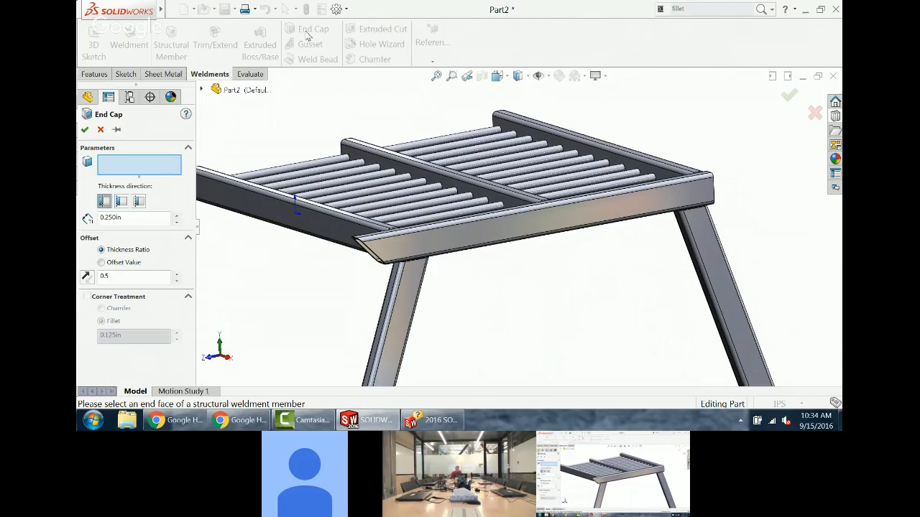
pyautogui.scroll(-5, 396, 248)
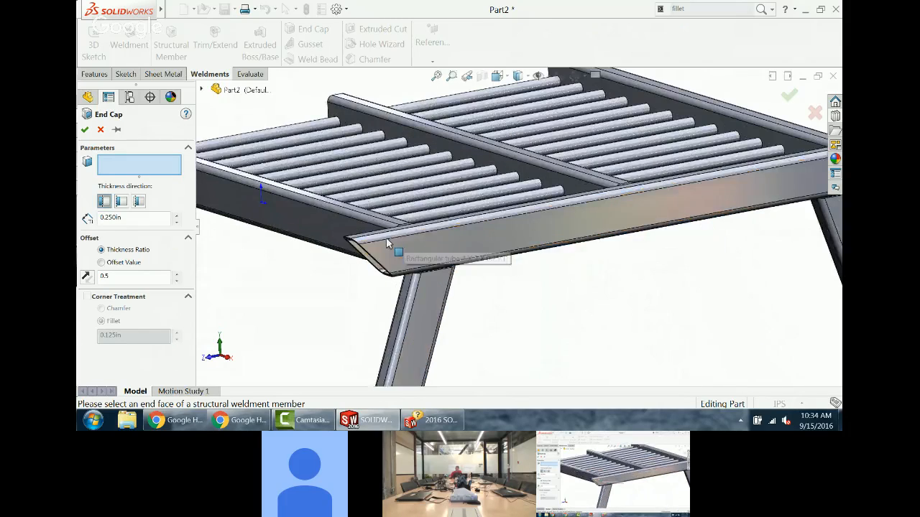
pyautogui.click(359, 238)
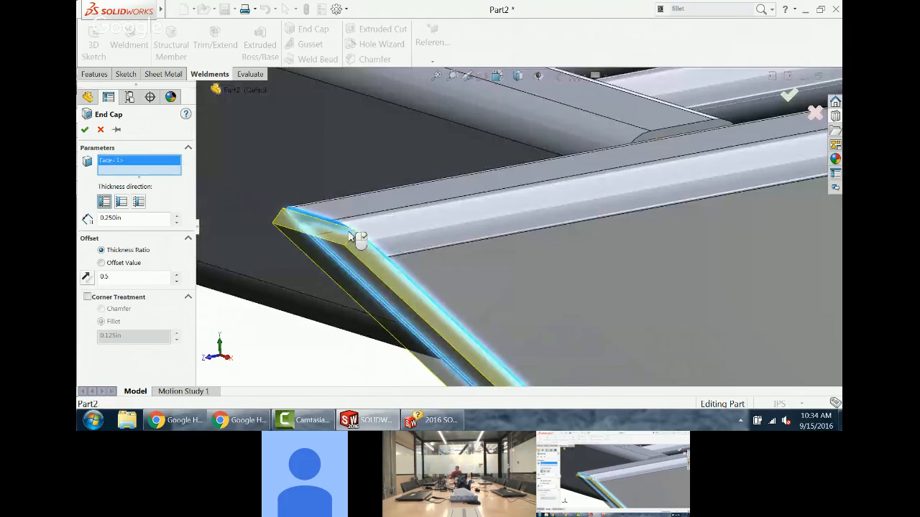
pyautogui.scroll(5, 422, 286)
pyautogui.moveTo(433, 291); pyautogui.dragTo(474, 276, button='middle')
pyautogui.scroll(4, 474, 275)
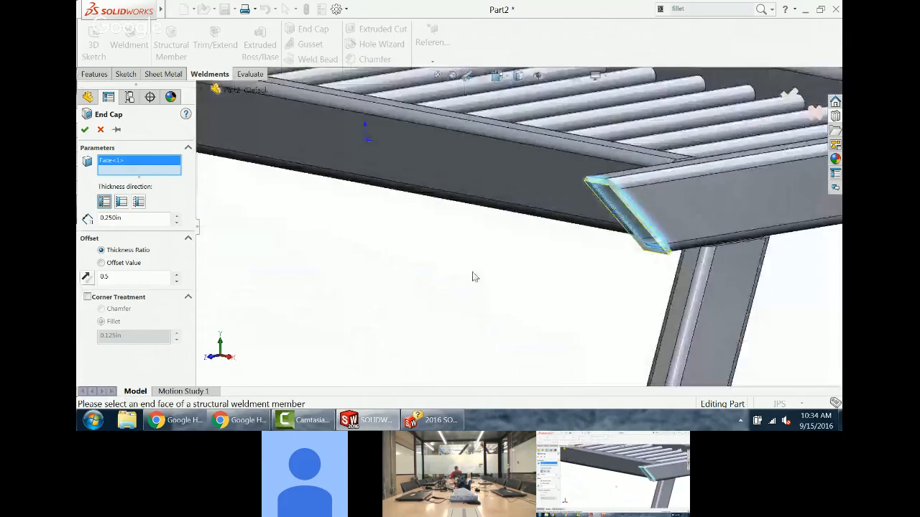
pyautogui.scroll(-5, 664, 200)
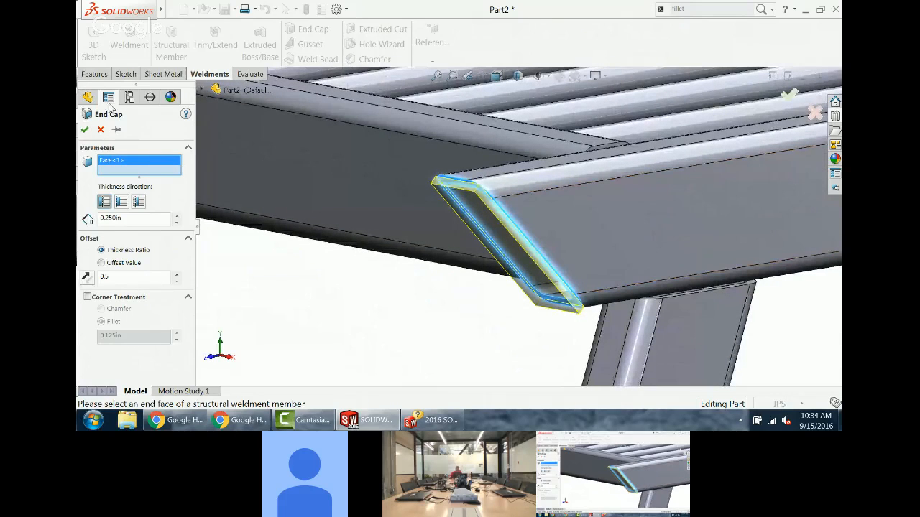
# Step: Try an end cap thickness of 0.5 in and return it to 0.25 in
pyautogui.doubleClick(137, 219)
pyautogui.press('BackSpace')
pyautogui.write('.5')
pyautogui.press('Return')
pyautogui.doubleClick(141, 218)
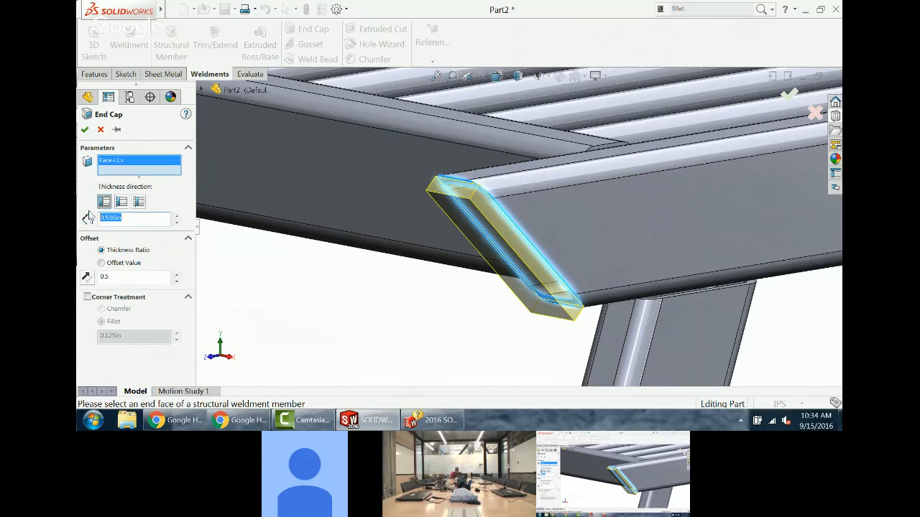
pyautogui.write('.25')
pyautogui.press('Return')
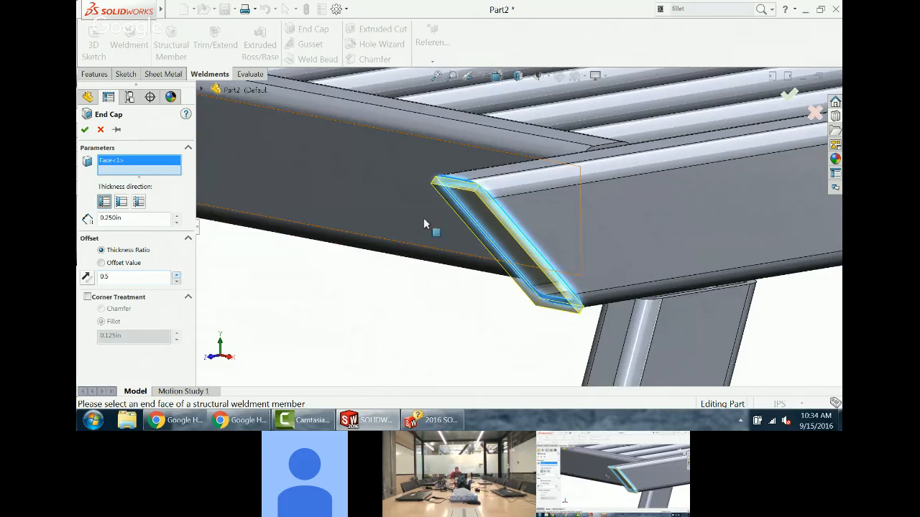
pyautogui.moveTo(424, 224); pyautogui.dragTo(447, 202, button='middle')
pyautogui.scroll(-1, 627, 145)
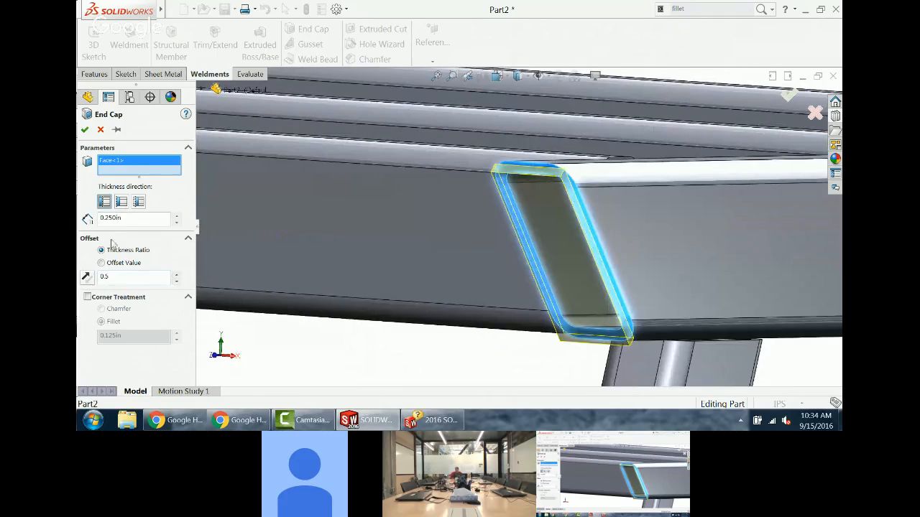
# Step: Try different thickness ratios, including 1.5, 0.5, 0.1 and 0, for the end cap's offset
pyautogui.doubleClick(113, 281)
pyautogui.write('1')
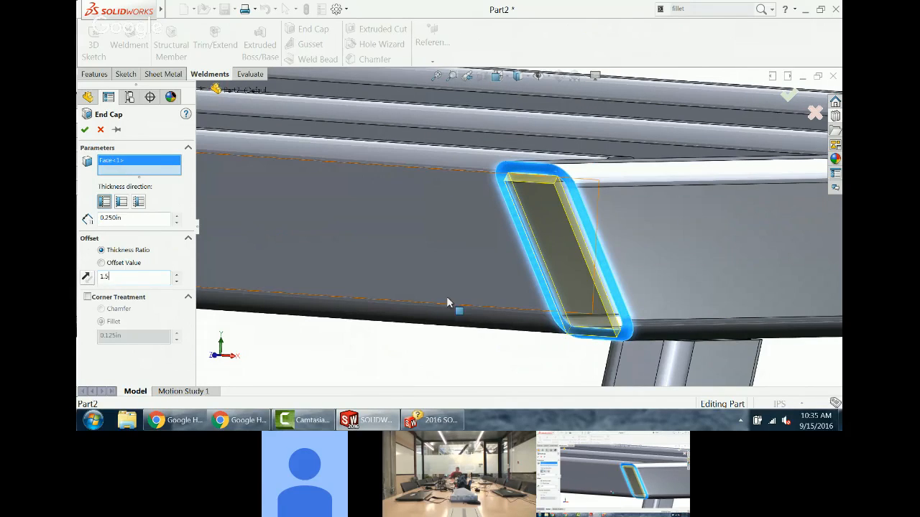
pyautogui.click(176, 281)
pyautogui.click(176, 280)
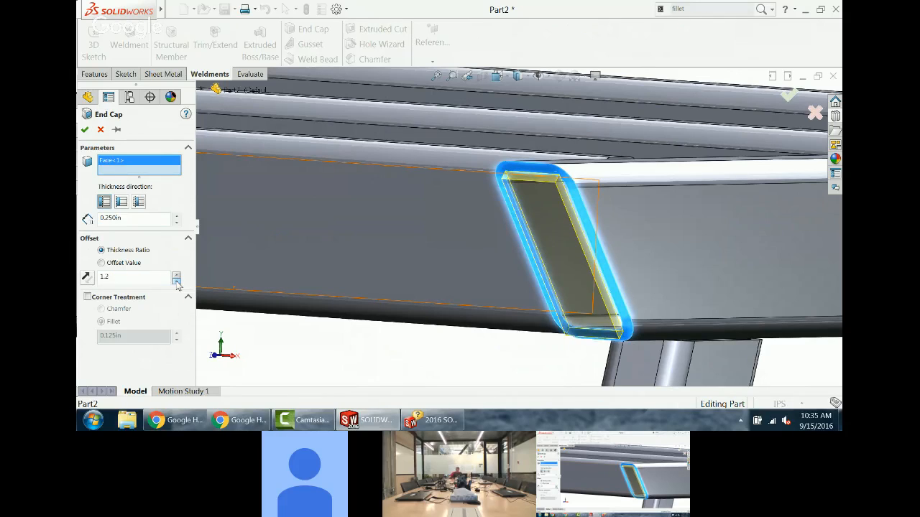
pyautogui.click(176, 281)
pyautogui.click(176, 280)
pyautogui.click(176, 281)
pyautogui.click(176, 281)
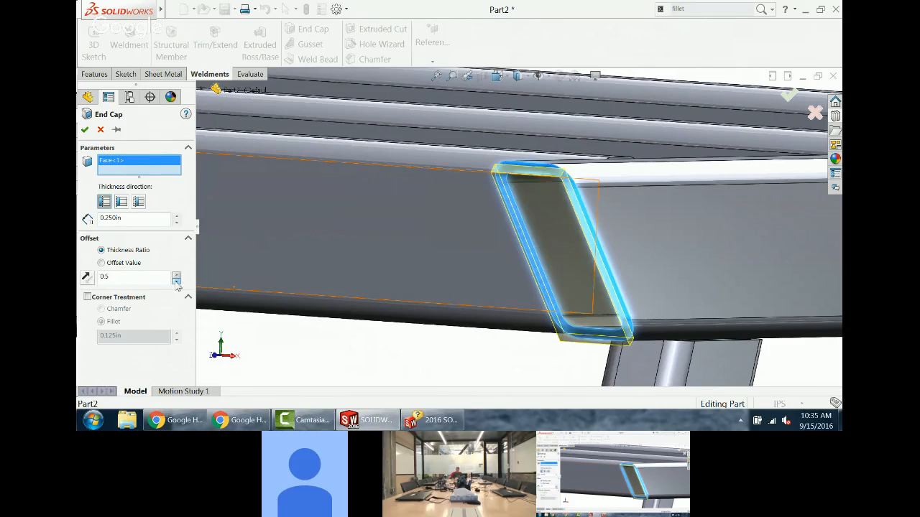
pyautogui.click(176, 281)
pyautogui.click(177, 280)
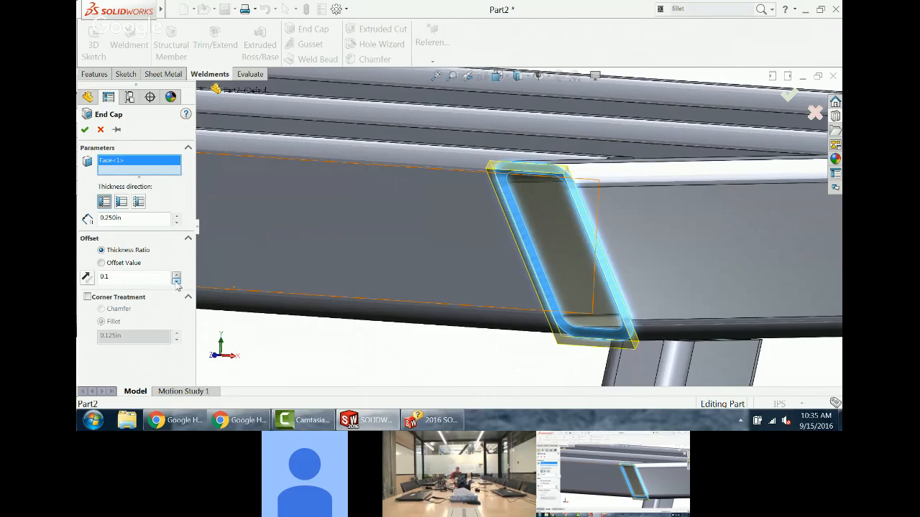
pyautogui.moveTo(162, 281); pyautogui.dragTo(82, 279)
pyautogui.write('0')
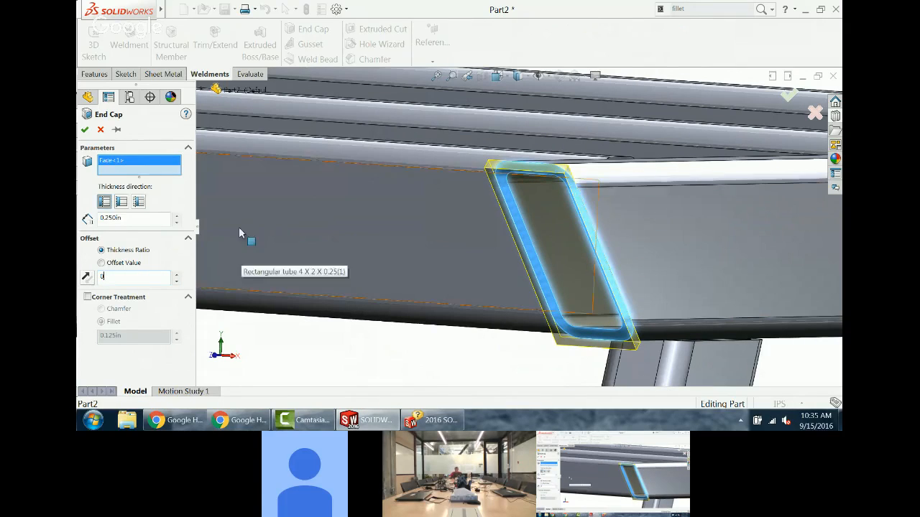
# Step: Define the end cap's offset by offset value instead of thickness ratio and set it to 0.125 in
pyautogui.click(125, 265)
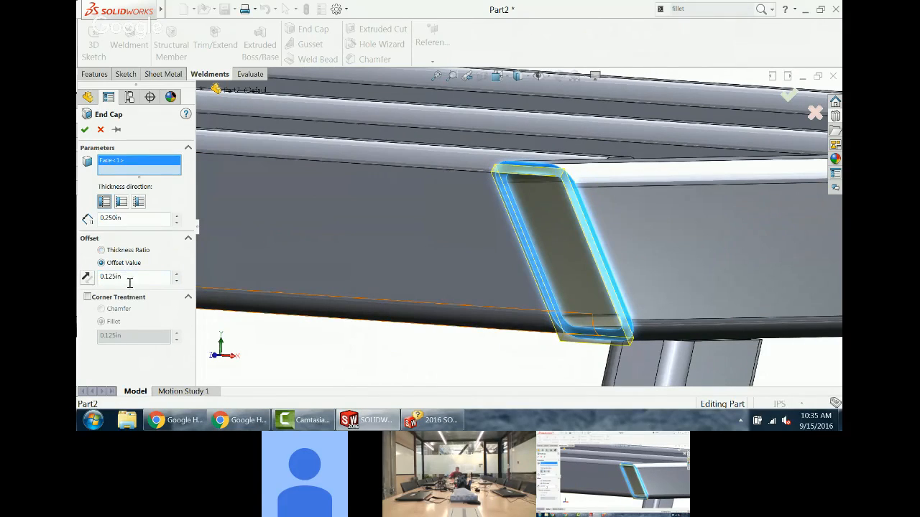
pyautogui.click(176, 275)
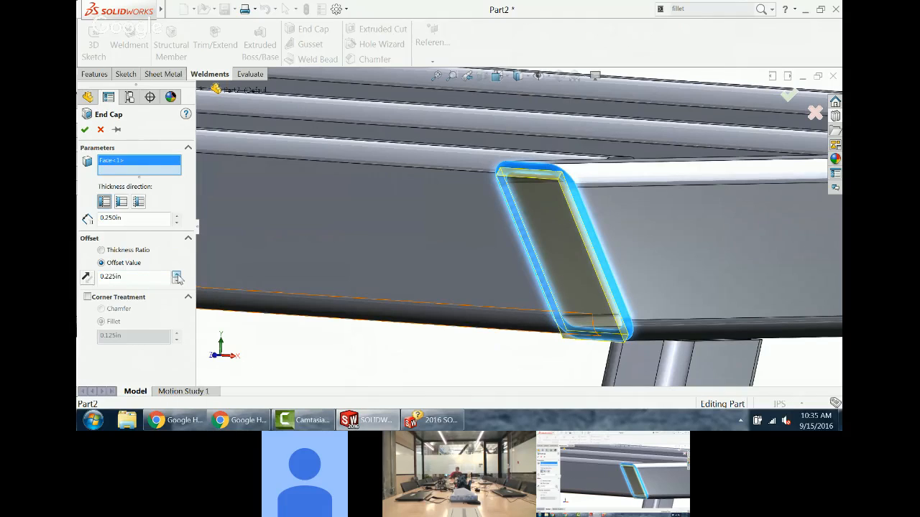
pyautogui.moveTo(140, 276); pyautogui.dragTo(81, 276)
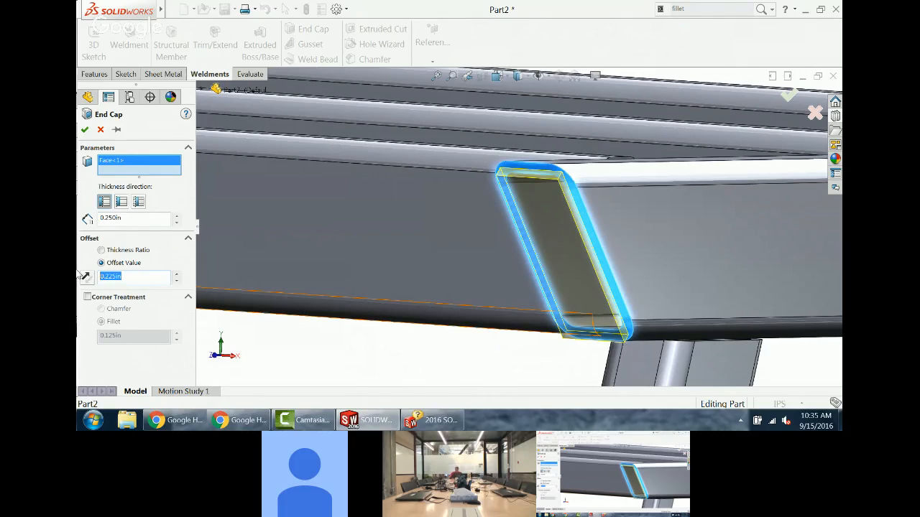
pyautogui.press('BackSpace')
pyautogui.write('.125')
pyautogui.press('Return')
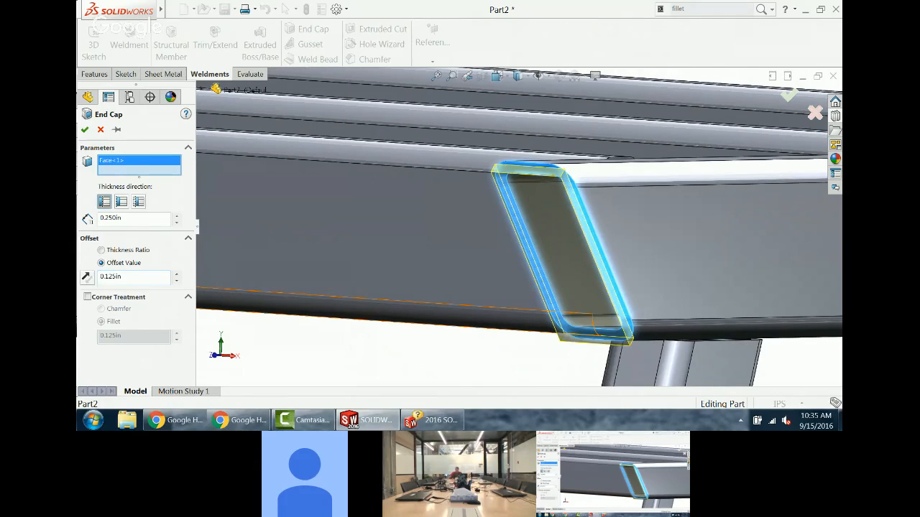
# Step: Enable corner treatment on the end cap and give it chamfered corners of 0.225 in
pyautogui.click(87, 297)
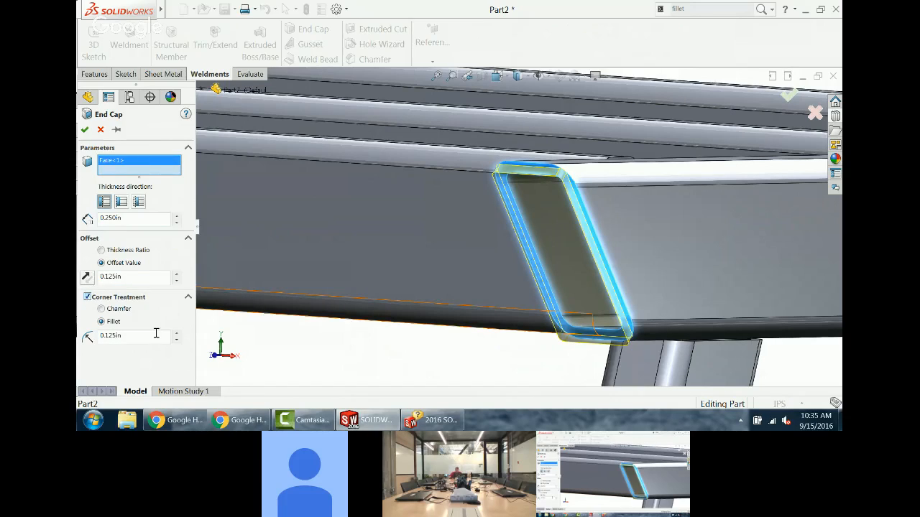
pyautogui.click(115, 309)
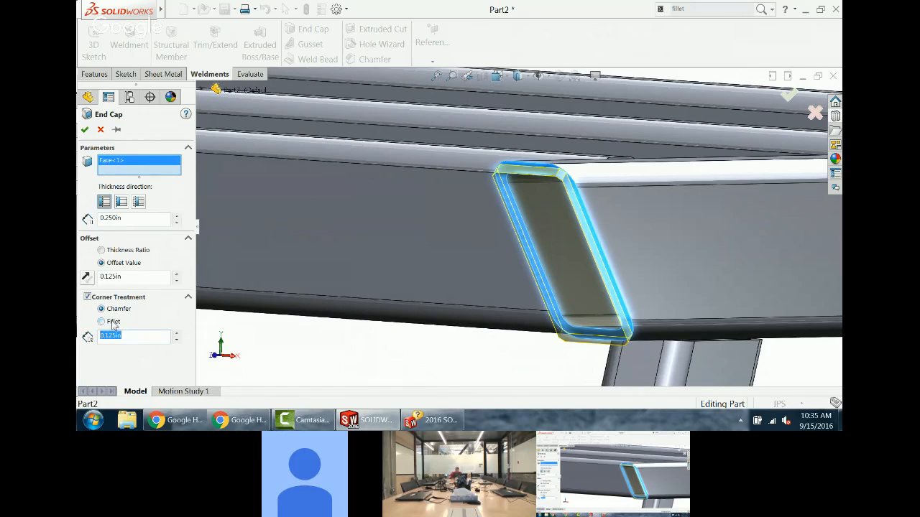
pyautogui.click(113, 321)
pyautogui.click(115, 310)
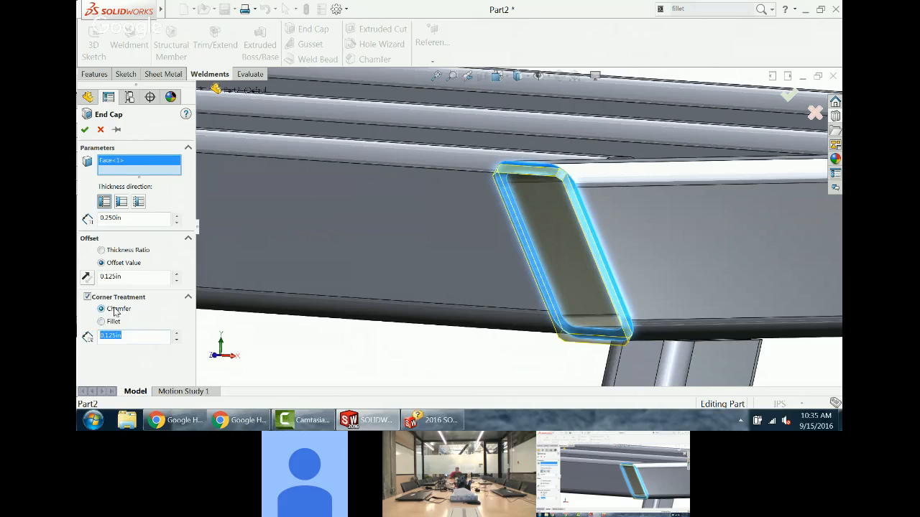
pyautogui.click(177, 333)
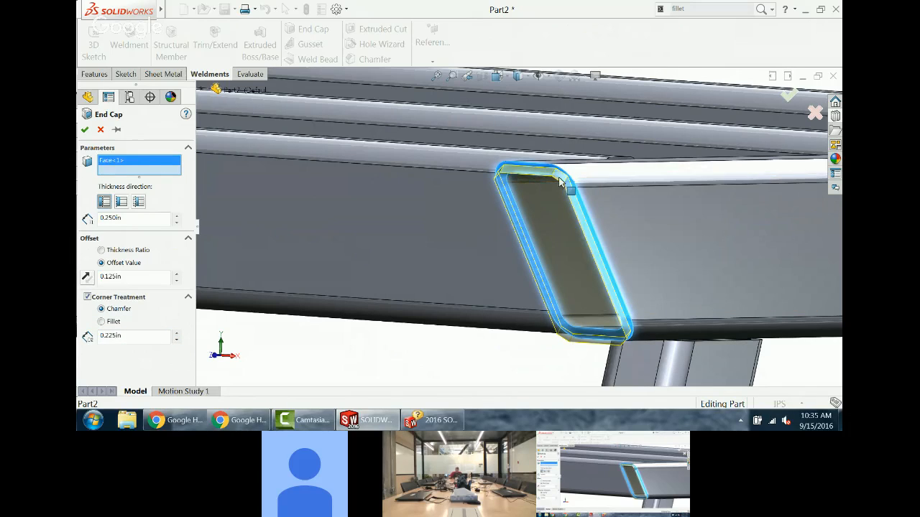
# Step: Set the end cap's thickness direction to inward with a thickness of 0.25 in, and create the cap
pyautogui.scroll(2, 561, 248)
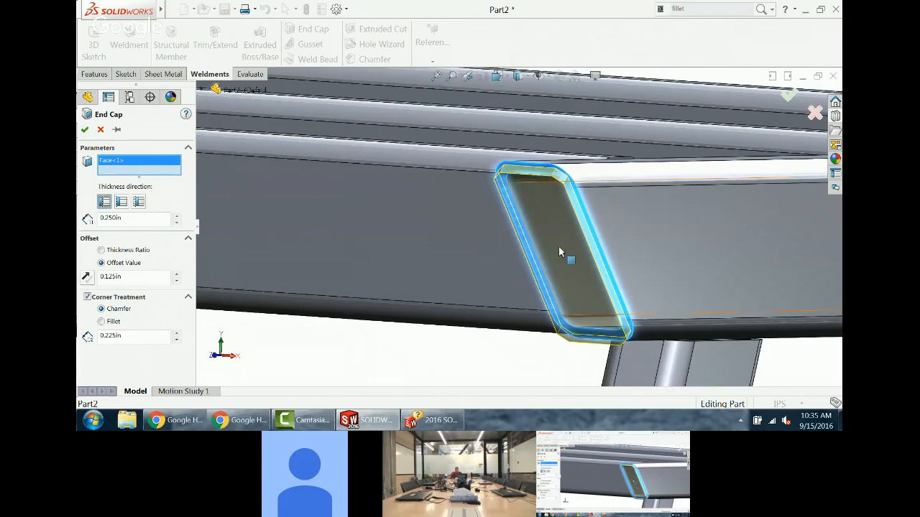
pyautogui.moveTo(563, 251); pyautogui.dragTo(421, 247, button='middle')
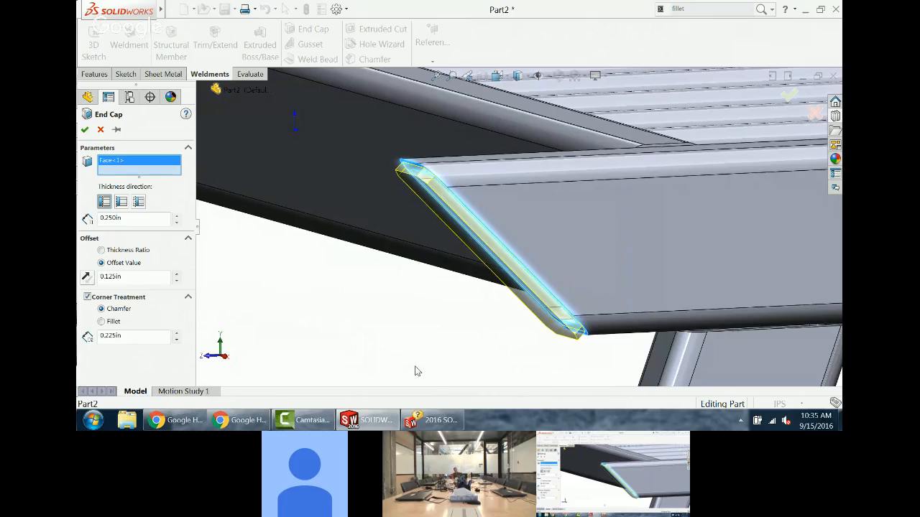
pyautogui.click(121, 202)
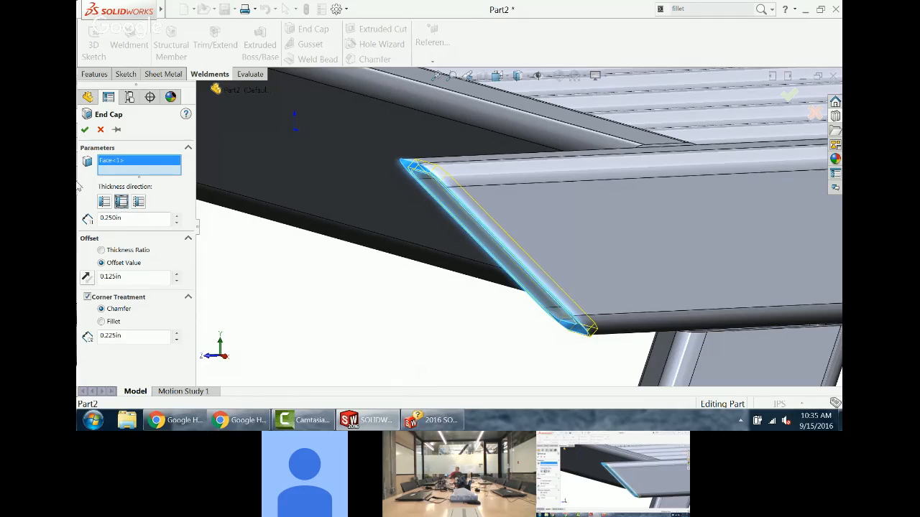
pyautogui.click(176, 216)
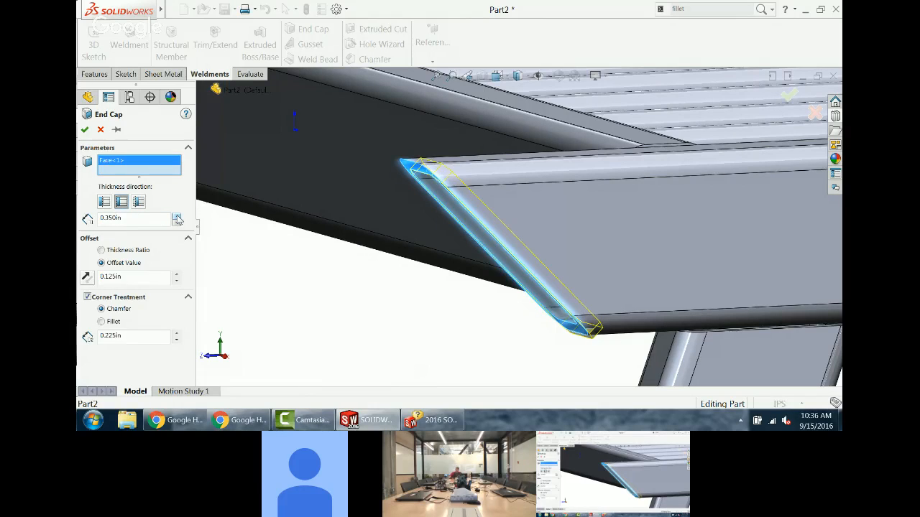
pyautogui.click(177, 216)
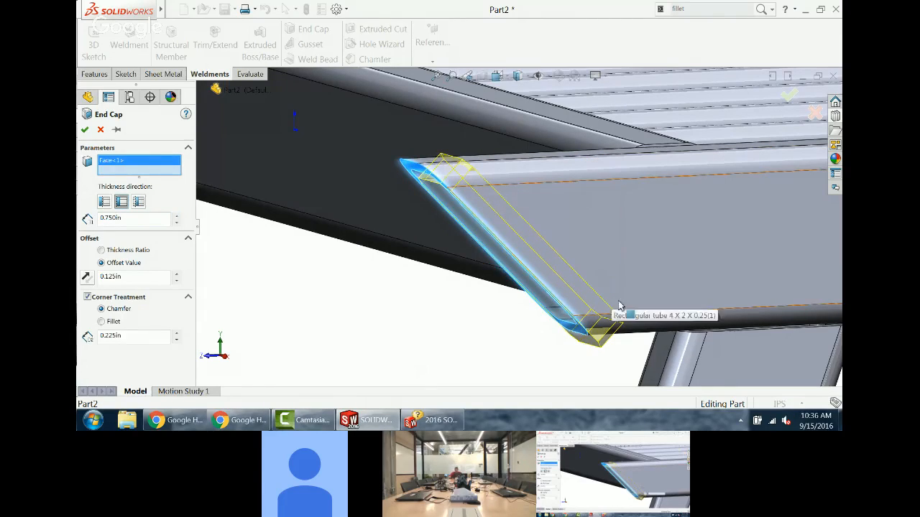
pyautogui.moveTo(142, 218); pyautogui.dragTo(78, 216)
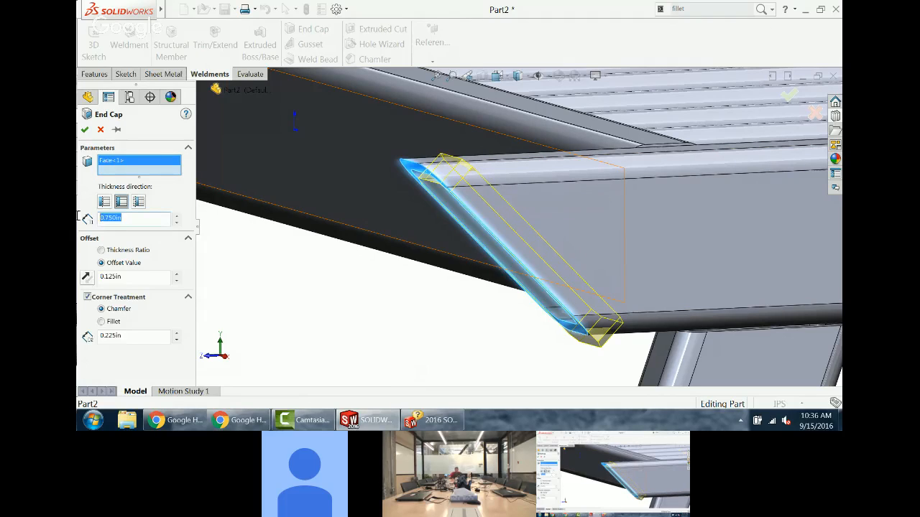
pyautogui.press('BackSpace')
pyautogui.write('.25')
pyautogui.press('Return')
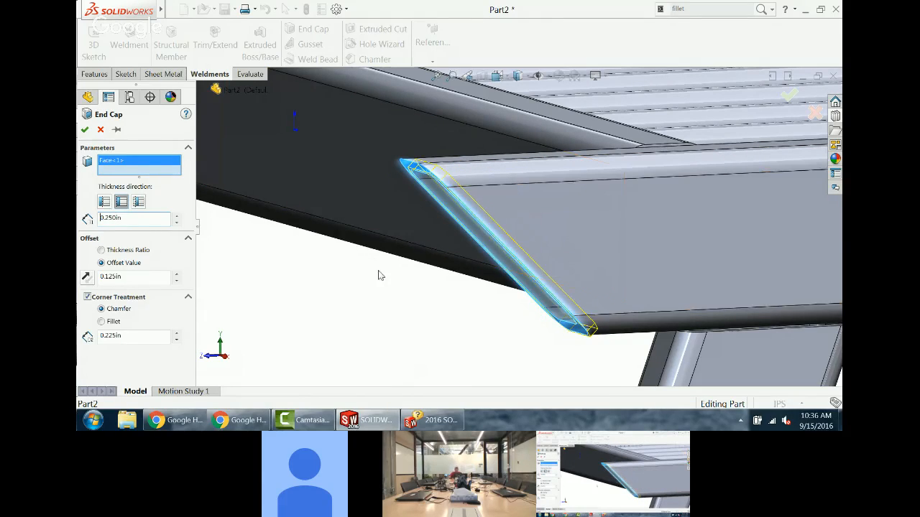
pyautogui.click(84, 129)
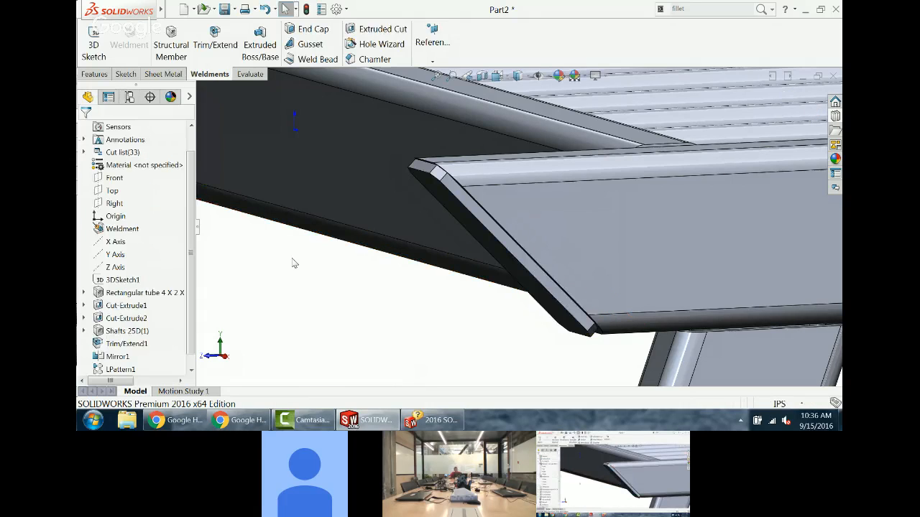
# Step: Start a second end cap on the open tube end at another corner of the top frame, with the thickness direction set to internal
pyautogui.click(501, 265)
pyautogui.scroll(4, 507, 265)
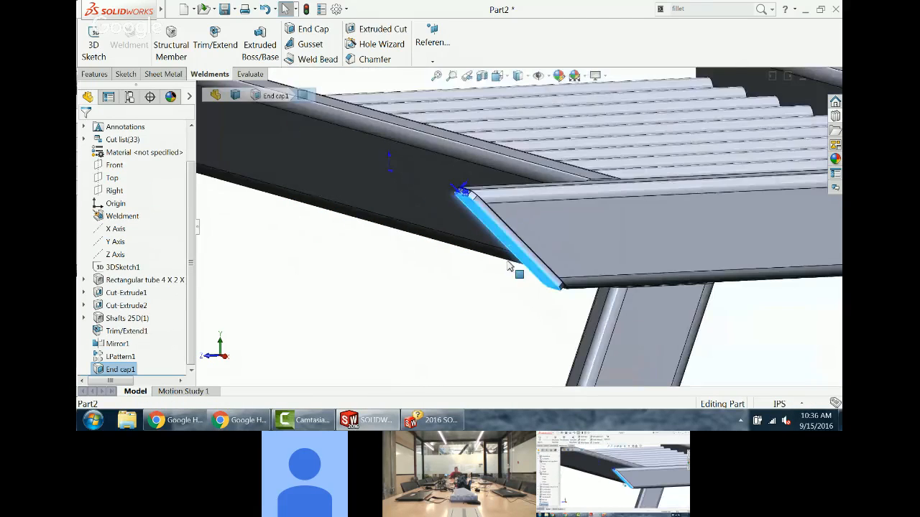
pyautogui.moveTo(508, 265); pyautogui.dragTo(513, 266, button='middle')
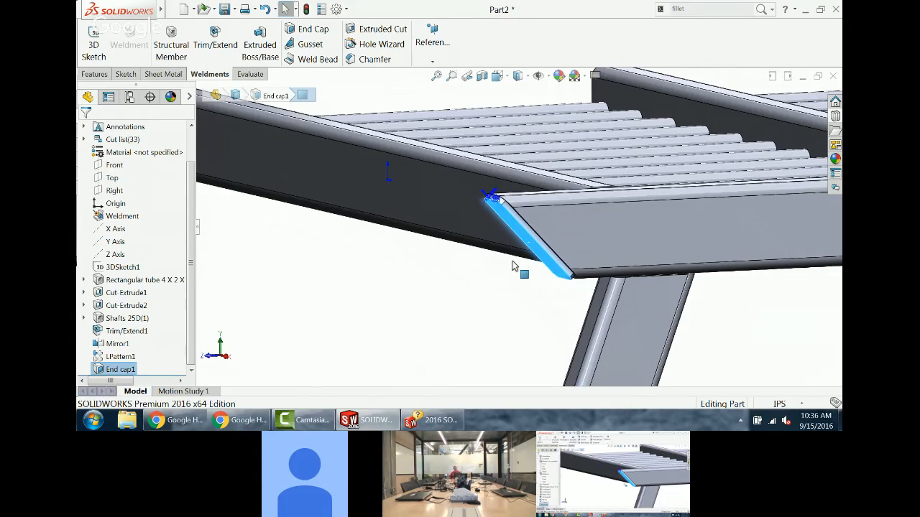
pyautogui.scroll(3, 649, 288)
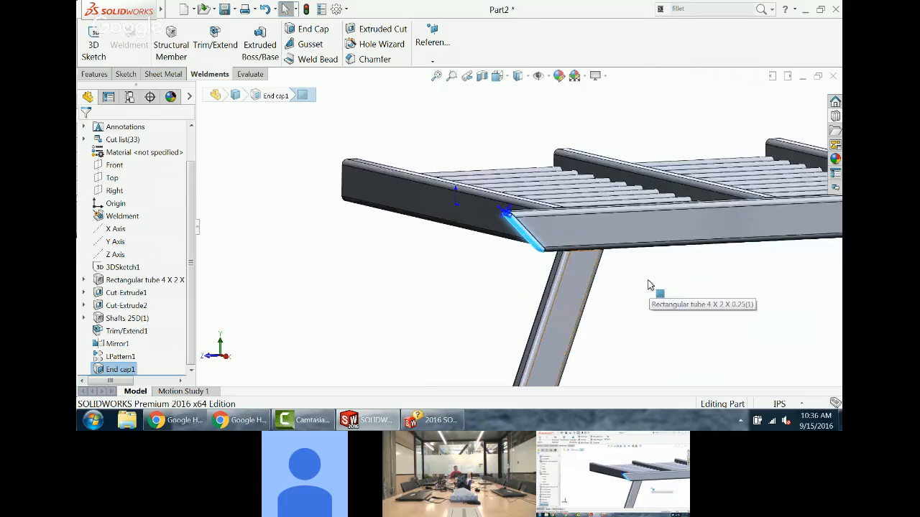
pyautogui.scroll(1, 648, 285)
pyautogui.scroll(2, 647, 285)
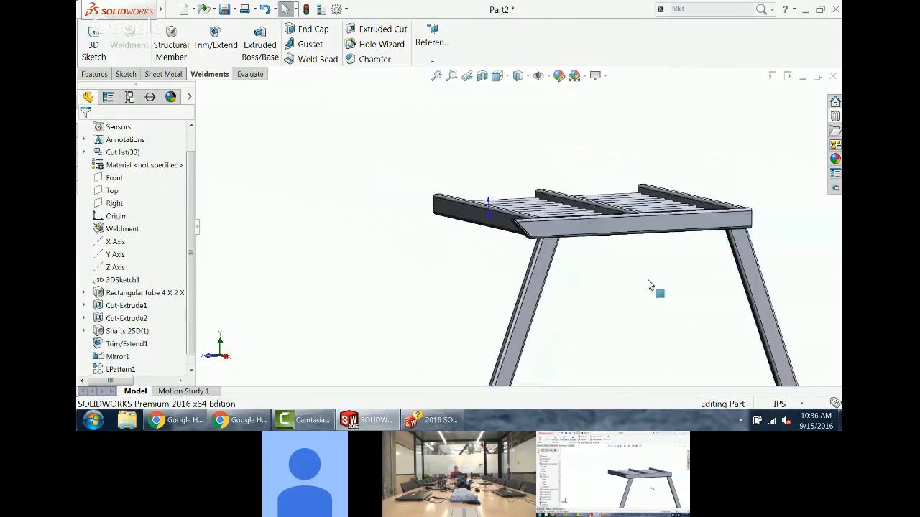
pyautogui.moveTo(640, 281); pyautogui.dragTo(616, 232, button='middle')
pyautogui.scroll(-5, 616, 229)
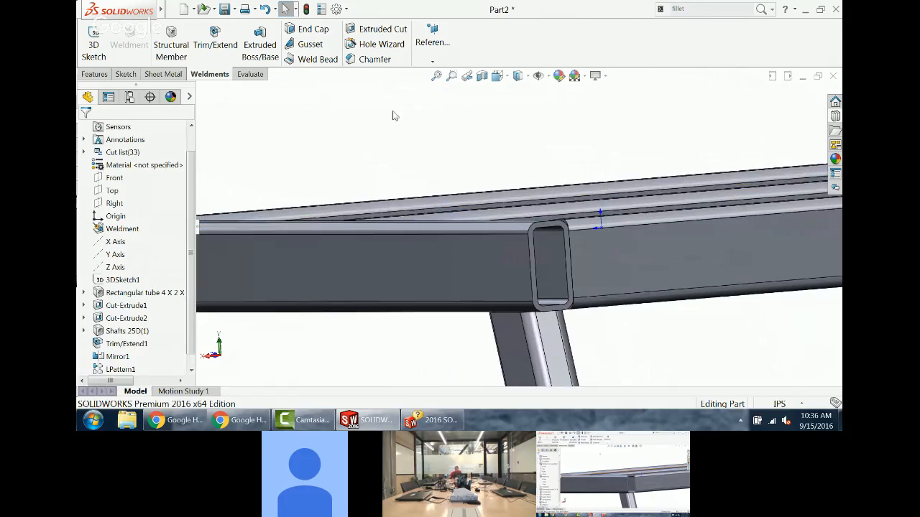
pyautogui.click(304, 35)
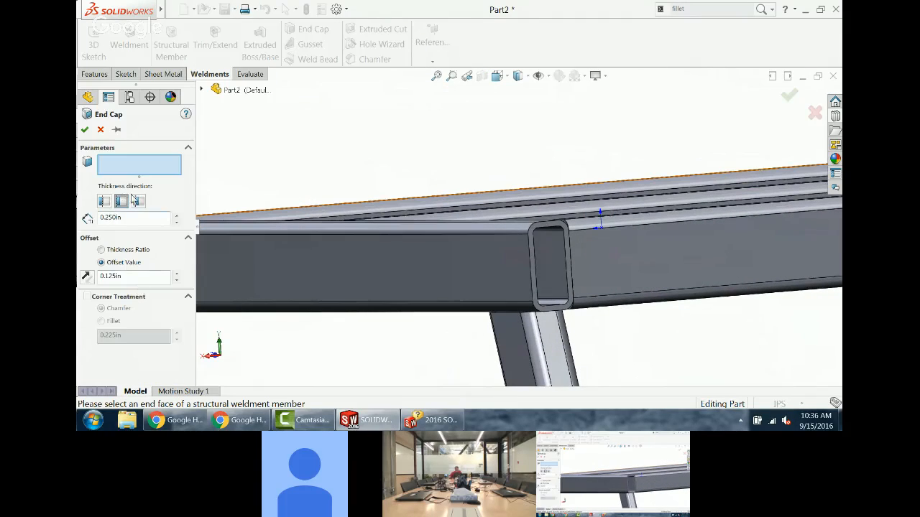
pyautogui.scroll(-3, 519, 237)
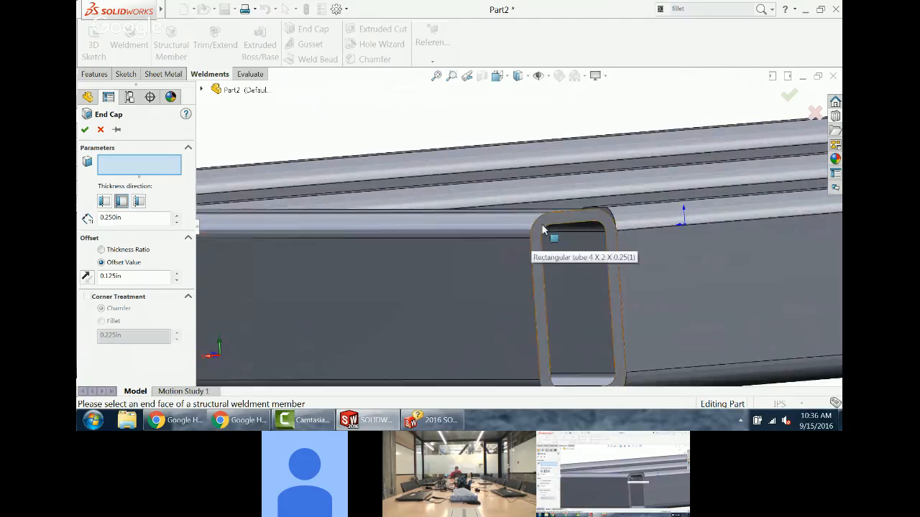
pyautogui.click(550, 237)
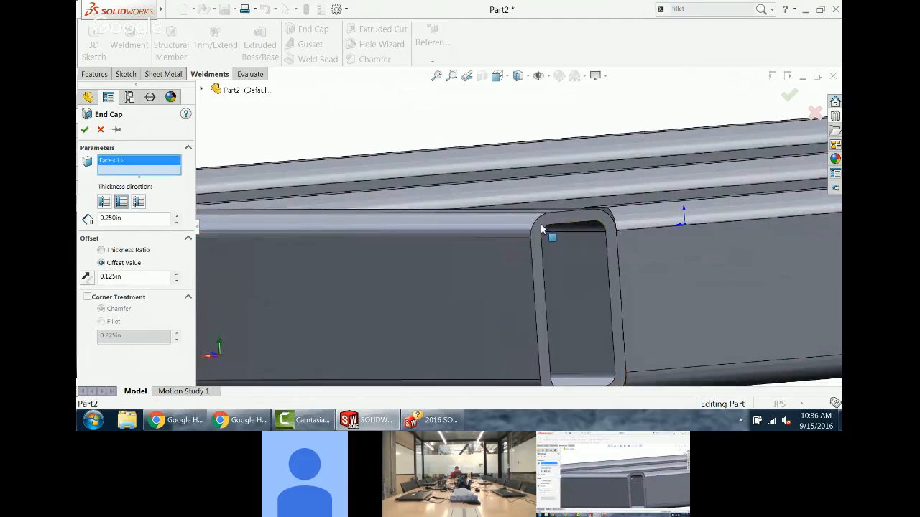
pyautogui.click(138, 202)
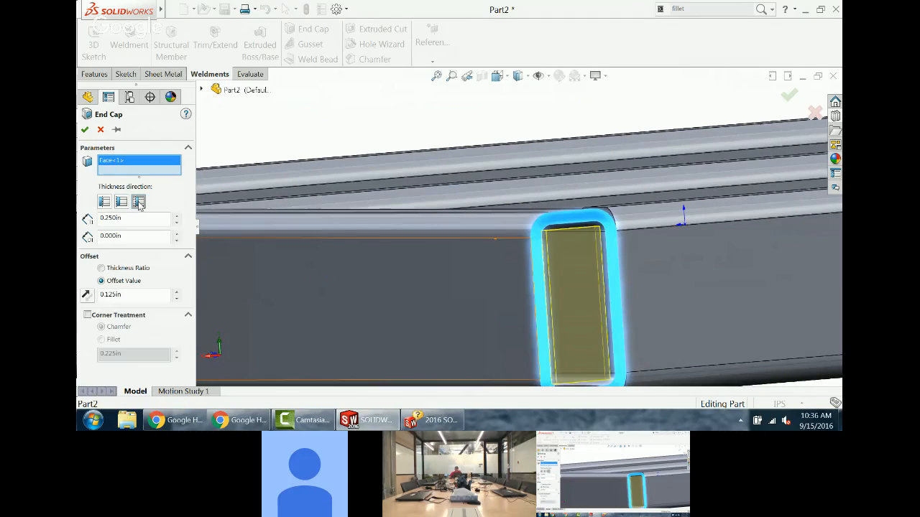
# Step: Set the internal cap's offset value to 0.05 in and enable corner treatment with a 0.225 in fillet
pyautogui.doubleClick(137, 294)
pyautogui.press('BackSpace')
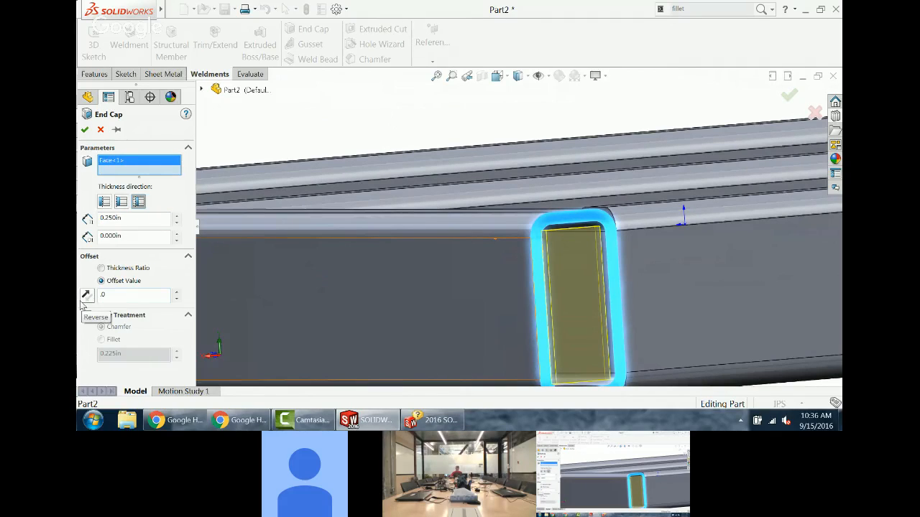
pyautogui.press('Return')
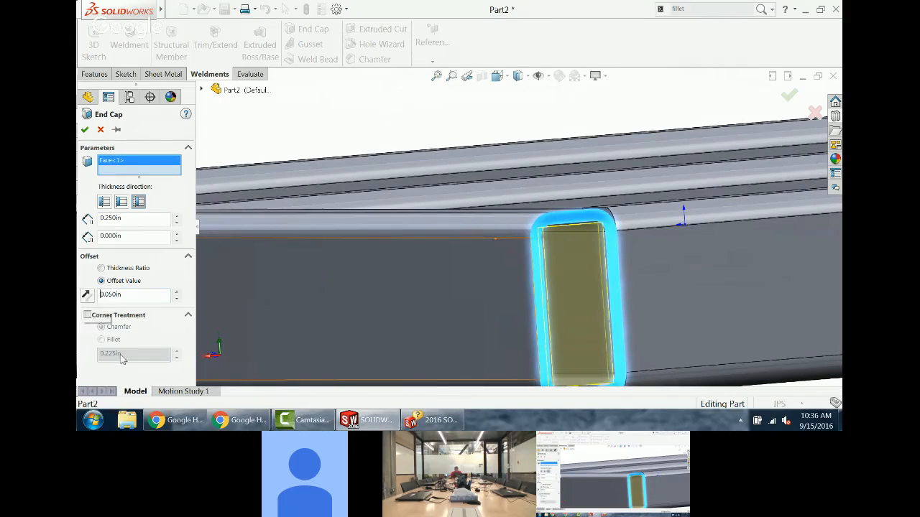
pyautogui.click(105, 317)
pyautogui.click(102, 340)
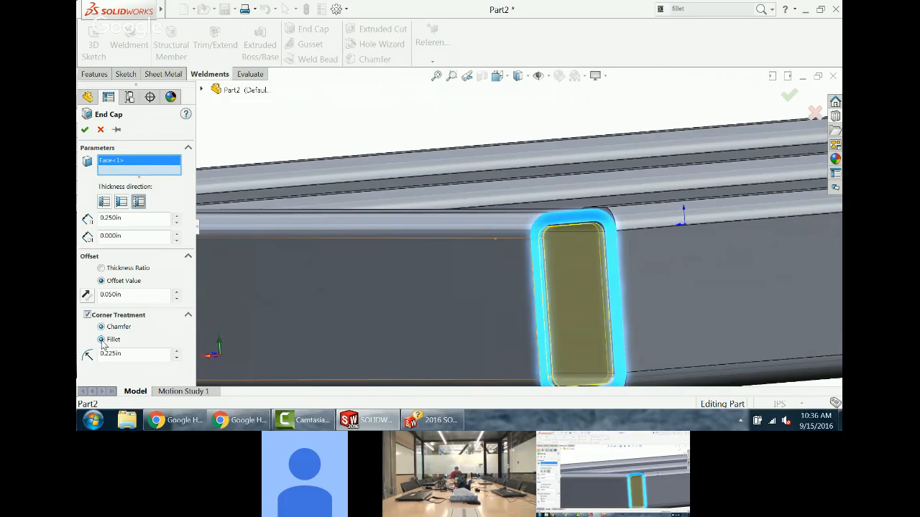
# Step: Increase the internal end cap's thickness to 0.75 in
pyautogui.moveTo(532, 274); pyautogui.dragTo(577, 298, button='middle')
pyautogui.scroll(2, 546, 276)
pyautogui.scroll(-3, 568, 266)
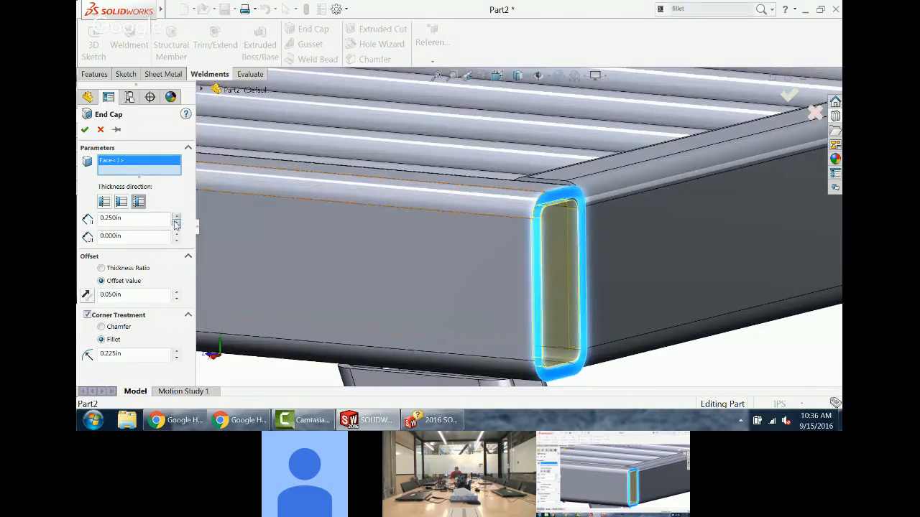
pyautogui.click(177, 217)
pyautogui.click(177, 216)
pyautogui.click(177, 216)
pyautogui.click(177, 216)
pyautogui.click(176, 216)
pyautogui.click(176, 224)
pyautogui.click(176, 223)
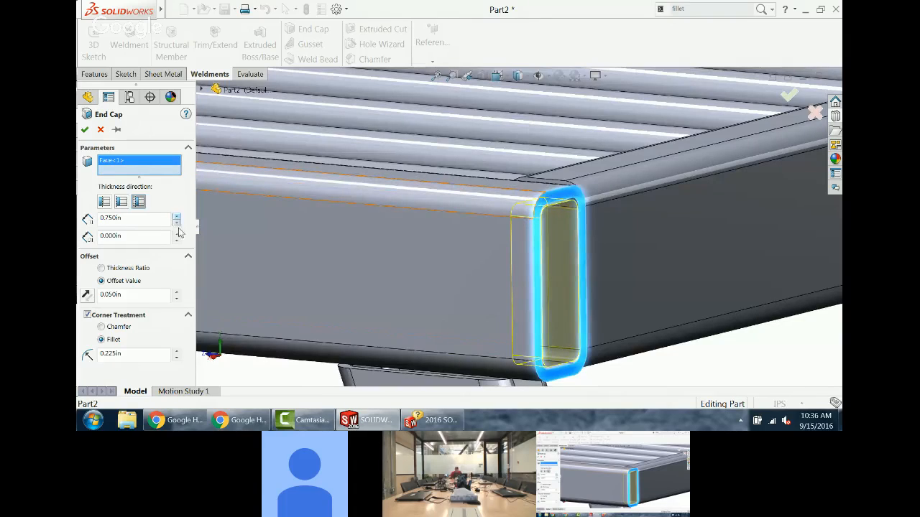
# Step: Set the internal end cap's thickness to 0.25 in and create the cap
pyautogui.click(176, 223)
pyautogui.click(176, 224)
pyautogui.click(176, 224)
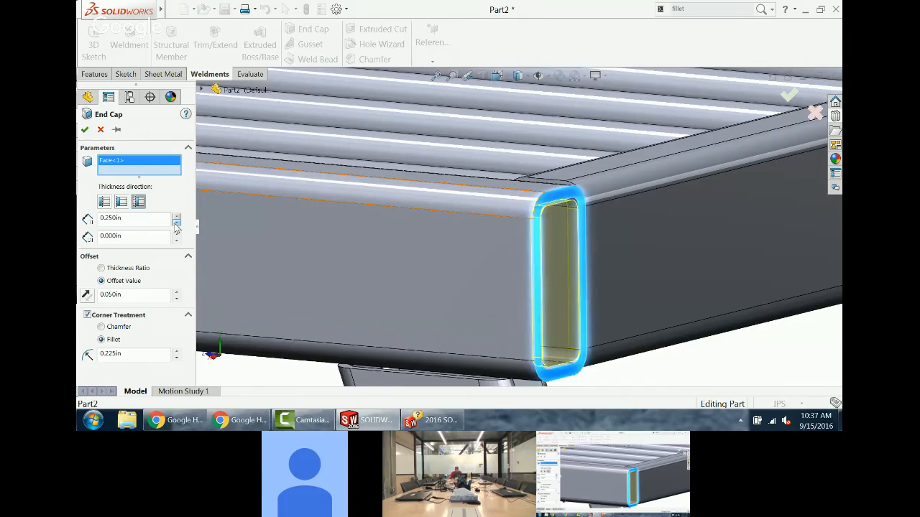
pyautogui.click(84, 129)
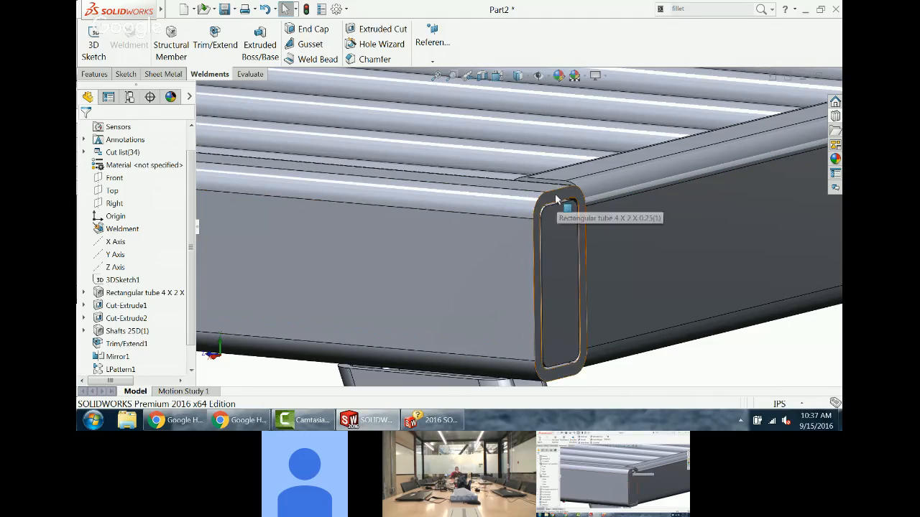
# Step: Start a gusset between the inner face of one leg and the underside of the adjoining side tube
pyautogui.scroll(8, 593, 266)
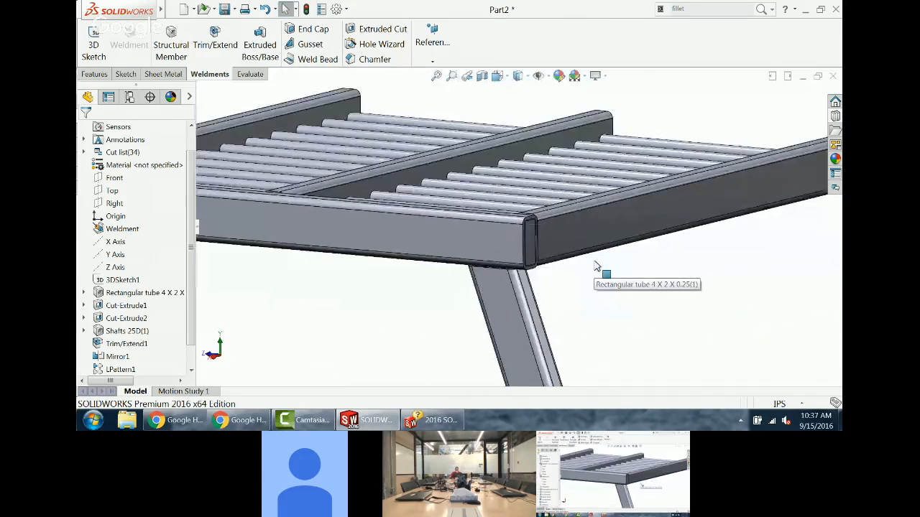
pyautogui.scroll(4, 594, 266)
pyautogui.moveTo(594, 266); pyautogui.dragTo(521, 228, button='middle')
pyautogui.scroll(-10, 456, 248)
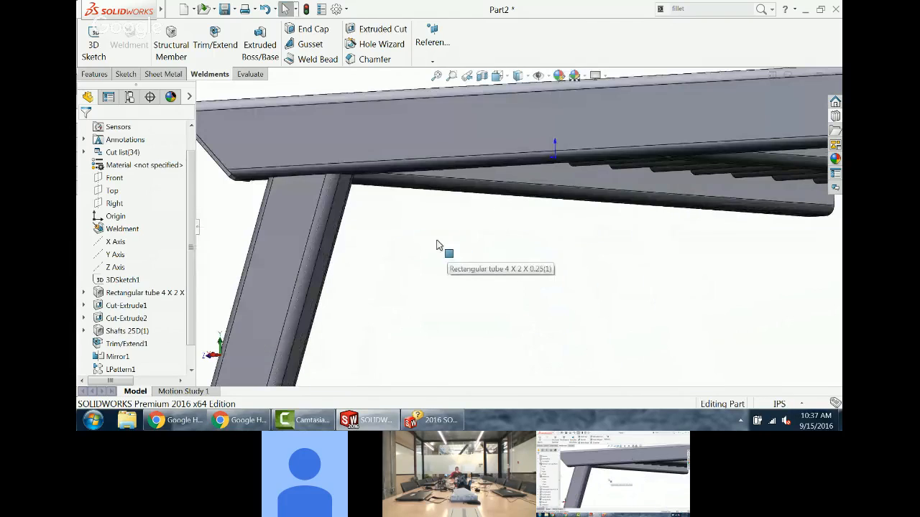
pyautogui.click(302, 47)
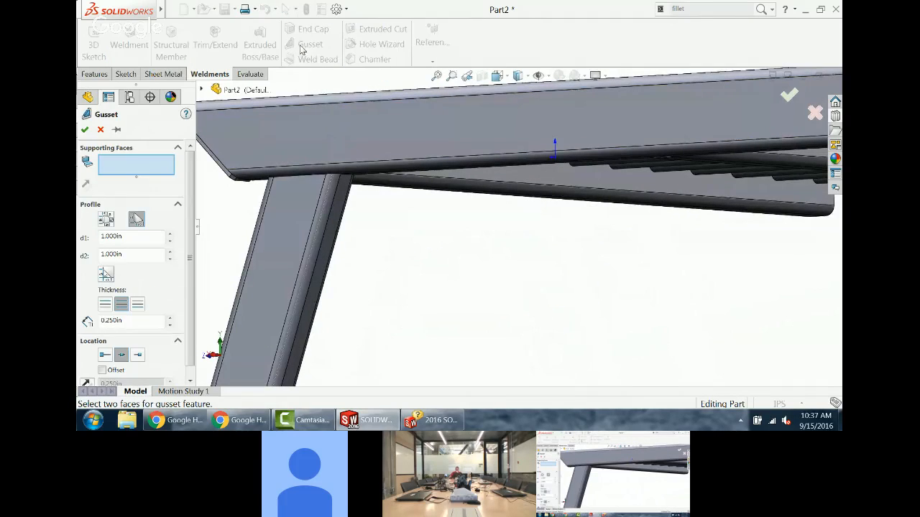
pyautogui.click(342, 220)
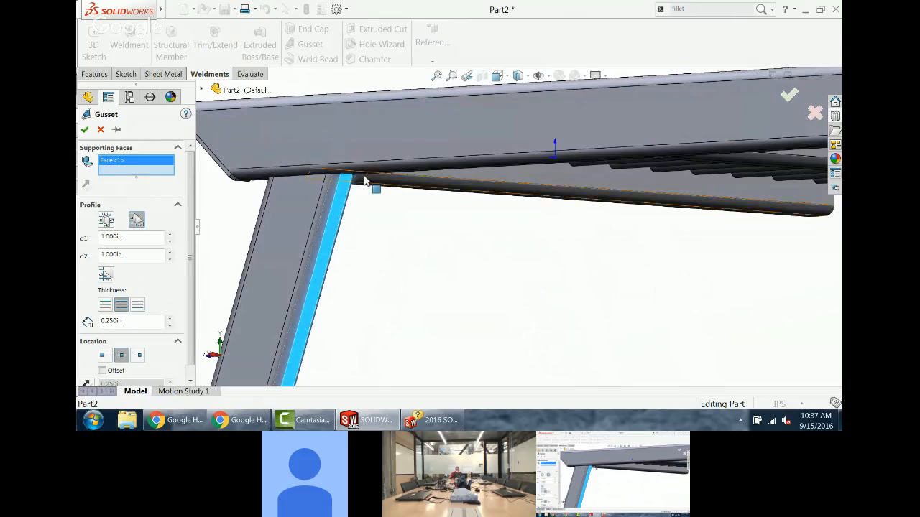
pyautogui.moveTo(364, 181); pyautogui.dragTo(353, 125, button='middle')
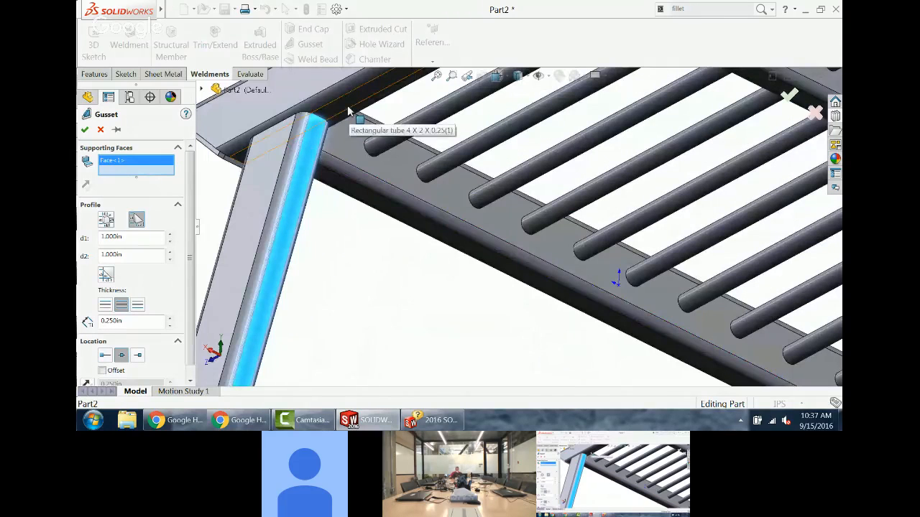
pyautogui.click(353, 123)
pyautogui.moveTo(341, 167); pyautogui.dragTo(345, 204, button='middle')
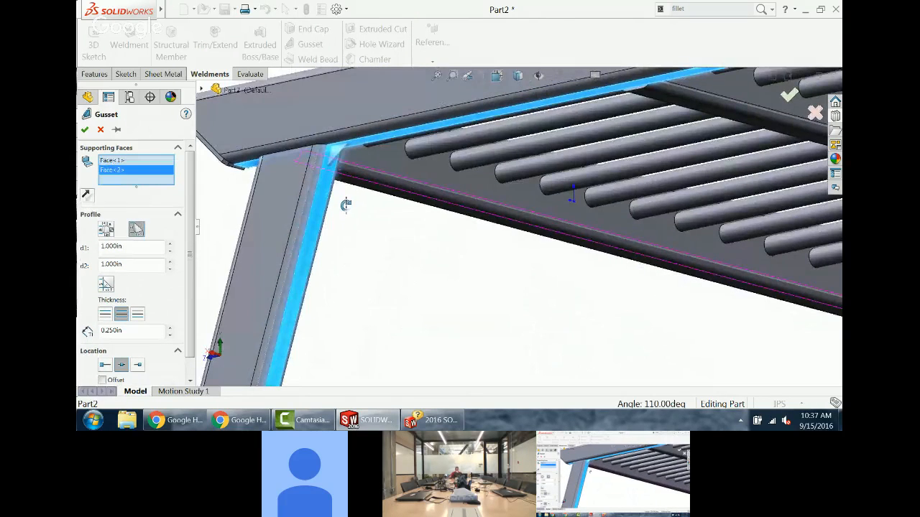
pyautogui.scroll(2, 360, 198)
pyautogui.scroll(-5, 369, 194)
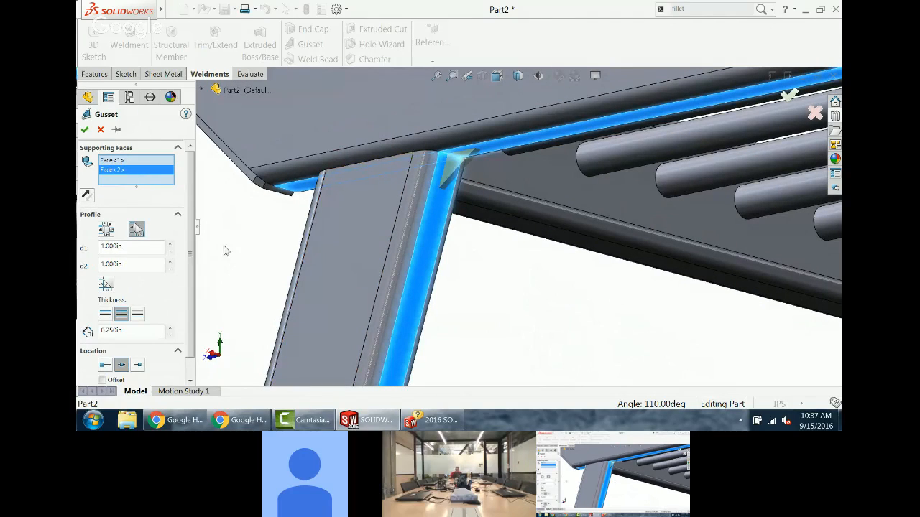
# Step: Set the gusset's d1 and d2 profile distances to 6 in each
pyautogui.click(169, 246)
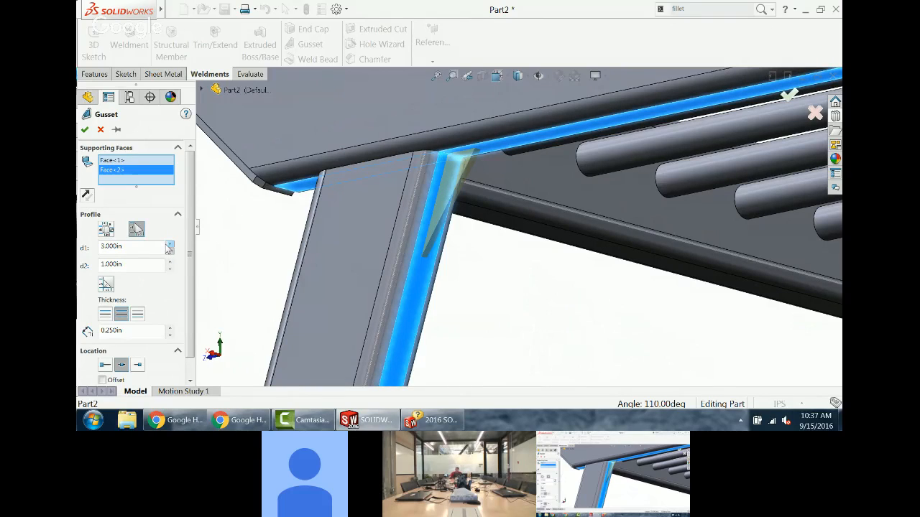
pyautogui.moveTo(131, 247); pyautogui.dragTo(79, 242)
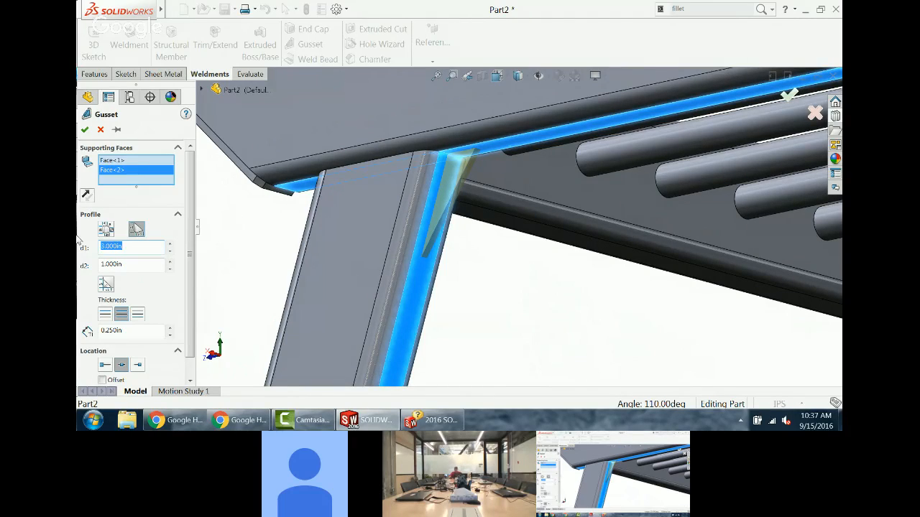
pyautogui.write('6')
pyautogui.press('Return')
pyautogui.moveTo(137, 264); pyautogui.dragTo(79, 266)
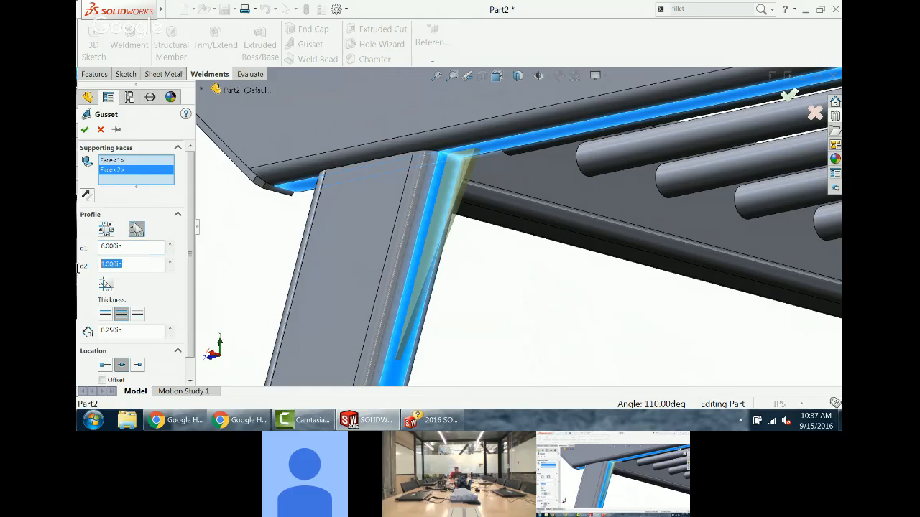
pyautogui.write('6')
pyautogui.press('Return')
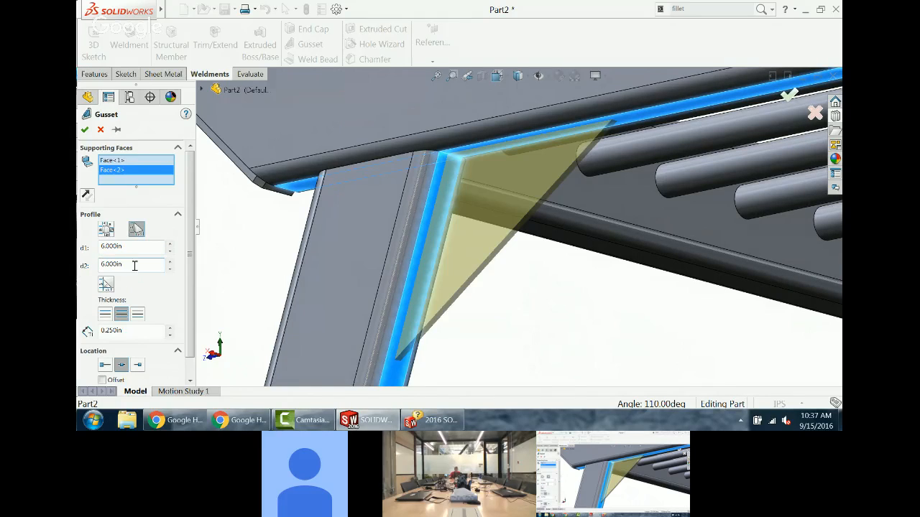
# Step: Enable the gusset's chamfer with d5 and d6 set to 2 in each, and create the gusset
pyautogui.scroll(4, 493, 263)
pyautogui.moveTo(494, 260); pyautogui.dragTo(523, 284, button='middle')
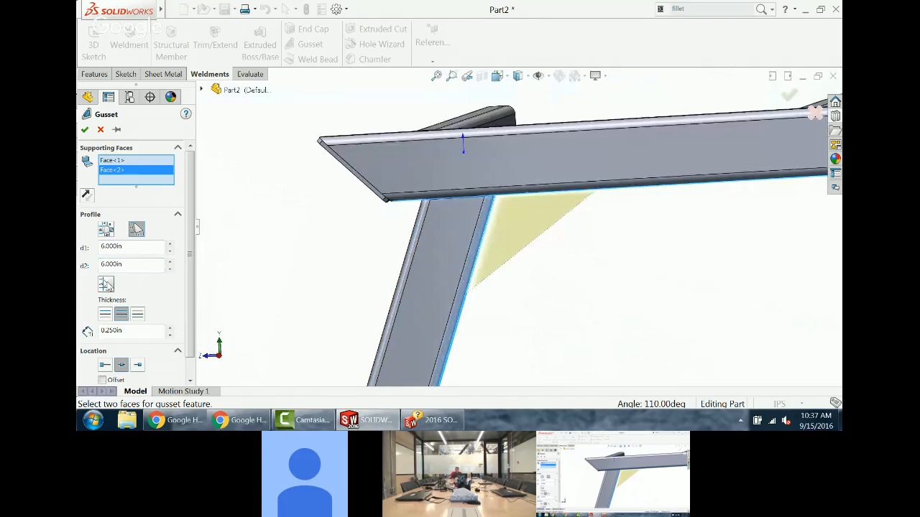
pyautogui.click(106, 284)
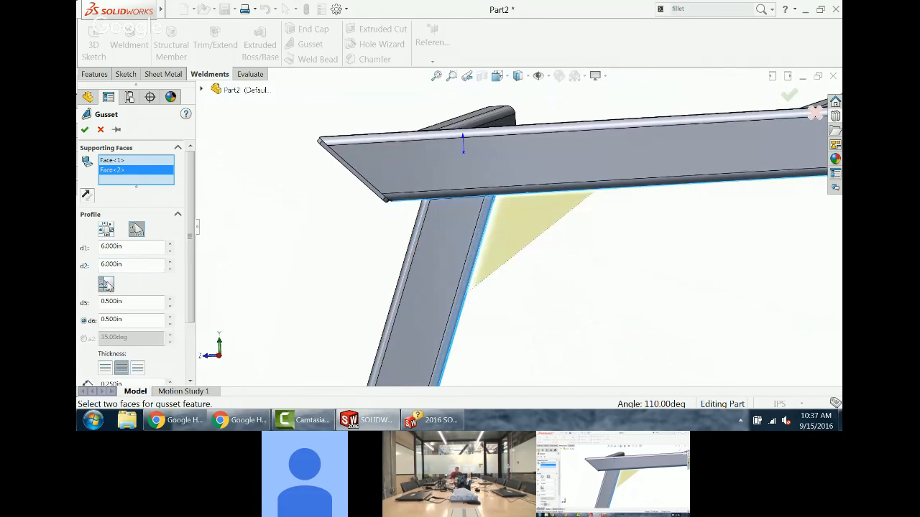
pyautogui.click(171, 300)
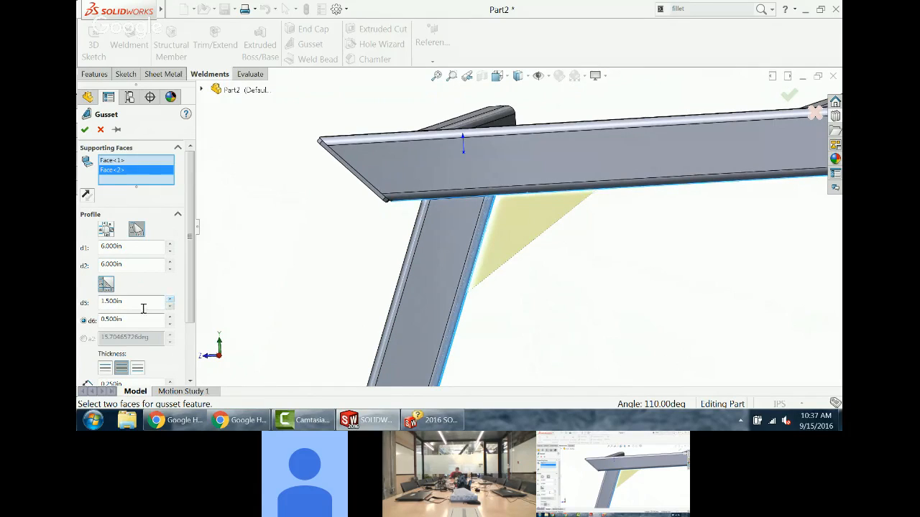
pyautogui.doubleClick(141, 302)
pyautogui.write('2')
pyautogui.press('Return')
pyautogui.doubleClick(138, 320)
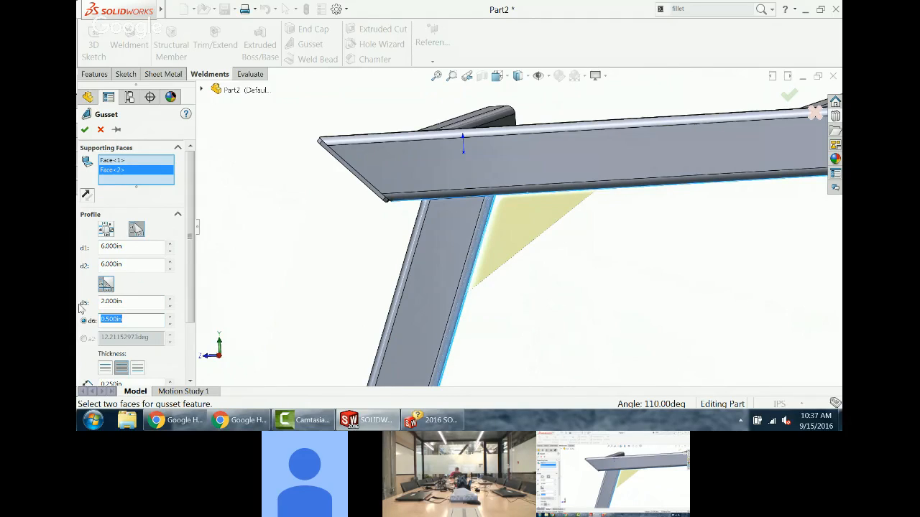
pyautogui.write('2')
pyautogui.press('Return')
pyautogui.moveTo(666, 265); pyautogui.dragTo(643, 247, button='middle')
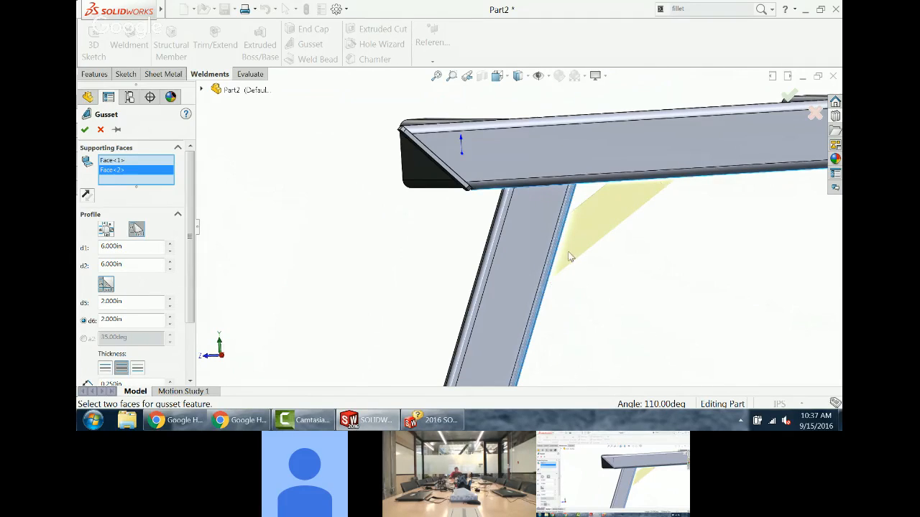
pyautogui.scroll(4, 657, 261)
pyautogui.moveTo(668, 239)
pyautogui.mouseDown(button='middle')
pyautogui.moveTo(648, 215)
pyautogui.moveTo(661, 242)
pyautogui.mouseUp(button='middle')
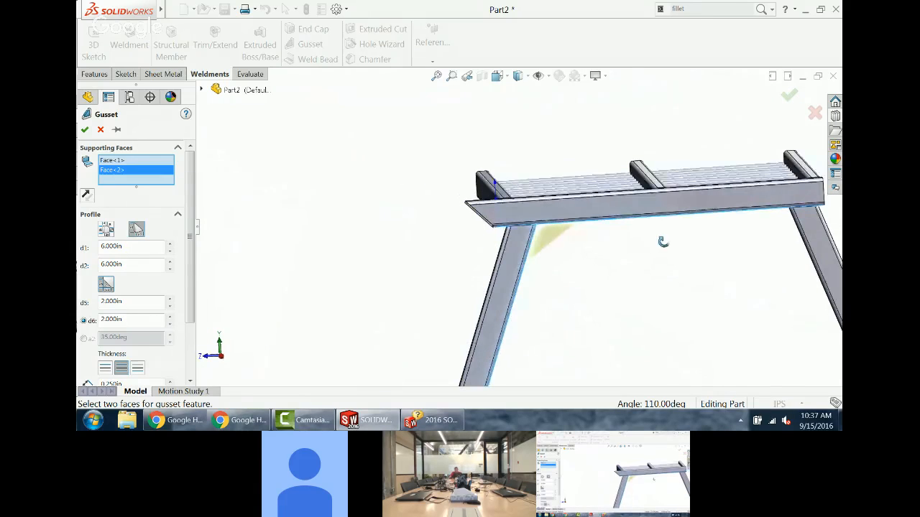
pyautogui.click(84, 131)
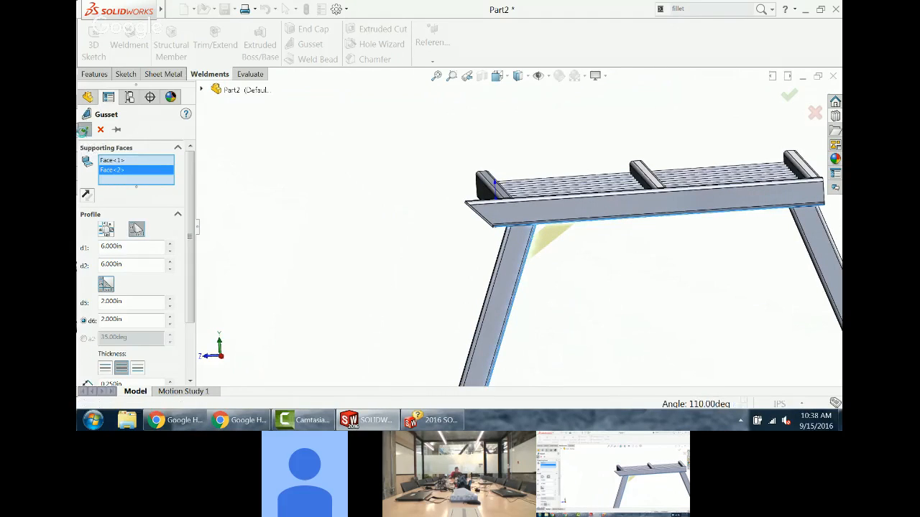
# Step: Create a second gusset with the same 6 in profile and 2 in chamfer between the opposite leg's inner face and the same side tube's underside
pyautogui.moveTo(661, 247); pyautogui.dragTo(696, 257, button='middle')
pyautogui.scroll(1, 696, 256)
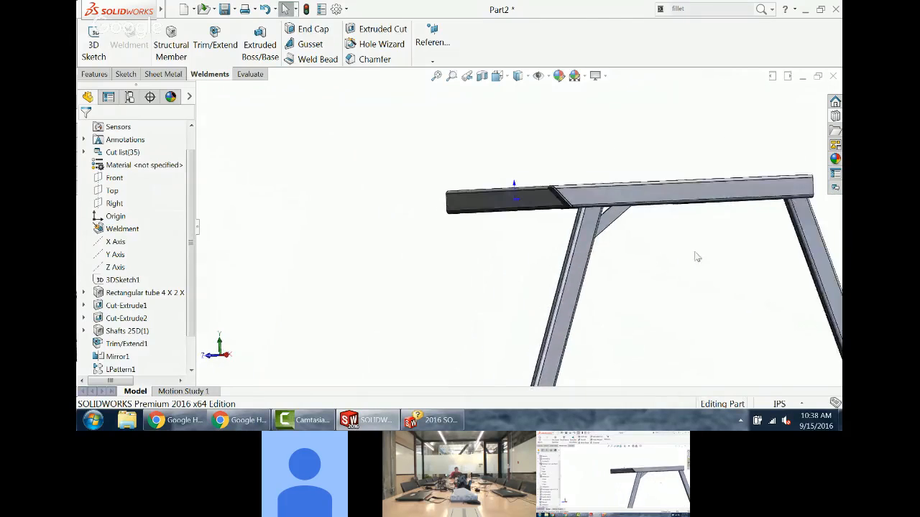
pyautogui.scroll(2, 715, 237)
pyautogui.scroll(-1, 716, 237)
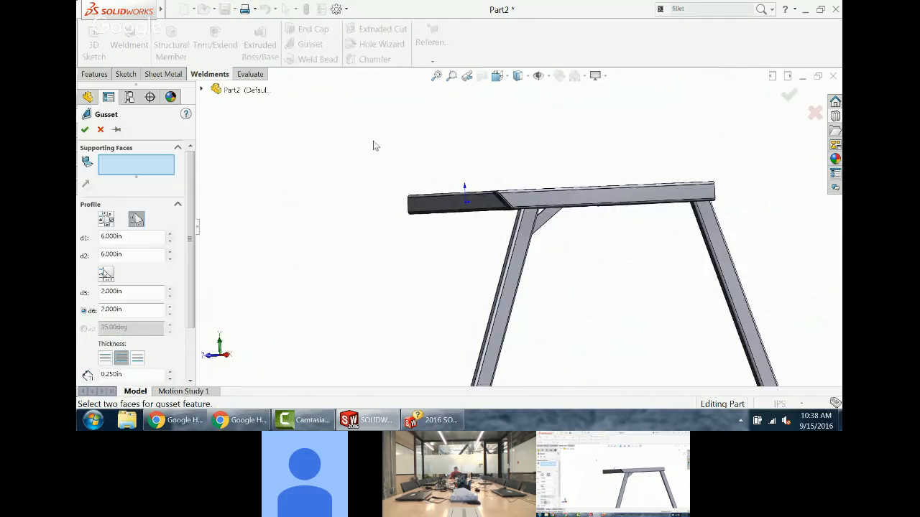
pyautogui.moveTo(665, 268); pyautogui.dragTo(728, 252, button='middle')
pyautogui.scroll(-5, 713, 248)
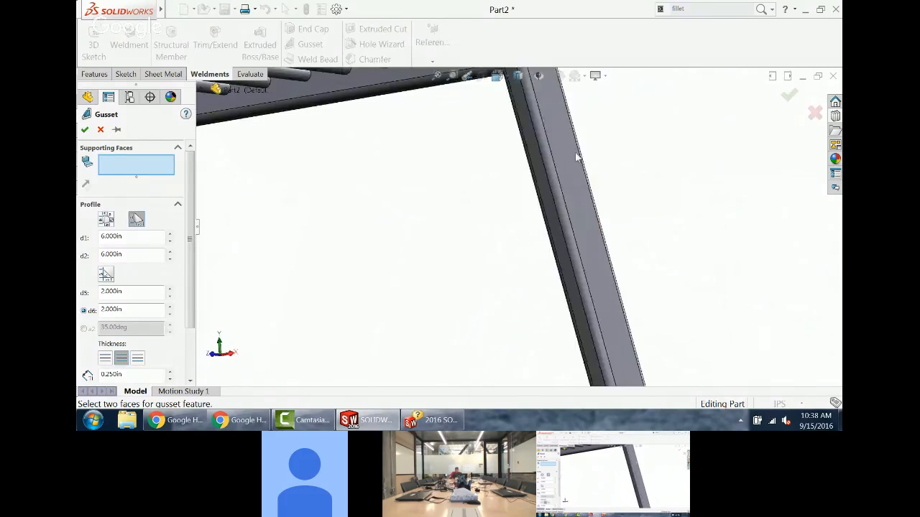
pyautogui.click(530, 120)
pyautogui.scroll(5, 529, 120)
pyautogui.scroll(-6, 486, 323)
pyautogui.click(488, 314)
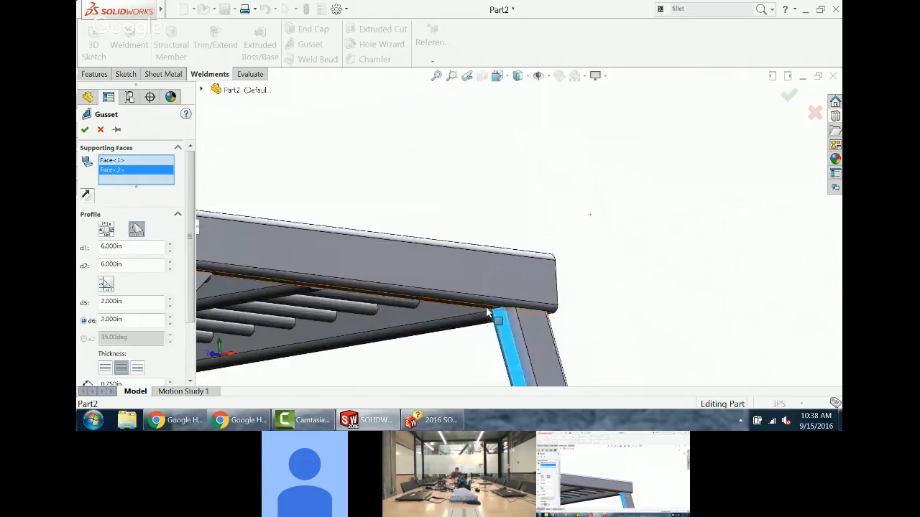
pyautogui.moveTo(493, 240); pyautogui.dragTo(499, 281, button='middle')
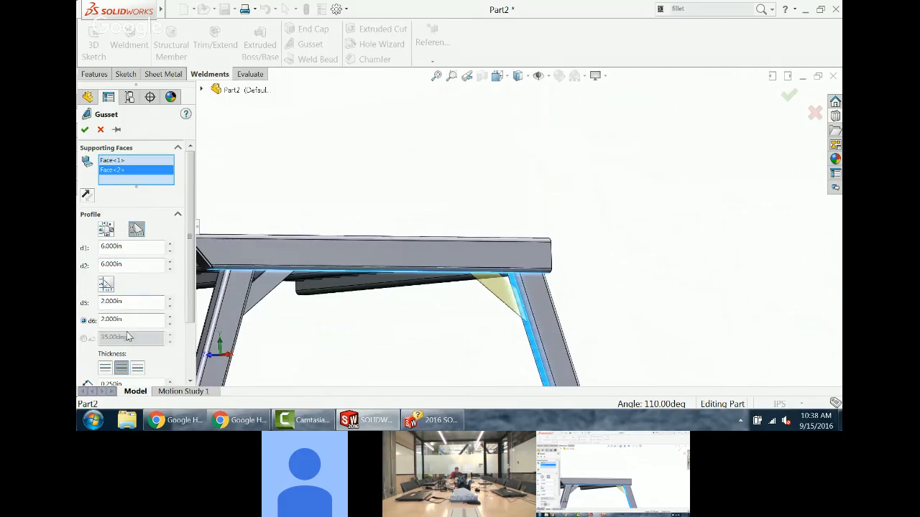
pyautogui.moveTo(501, 335); pyautogui.dragTo(440, 328, button='middle')
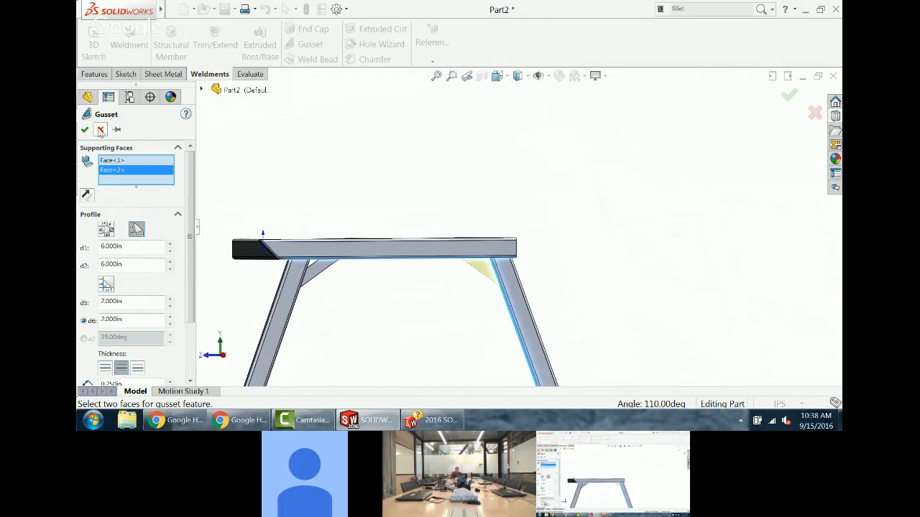
pyautogui.click(85, 133)
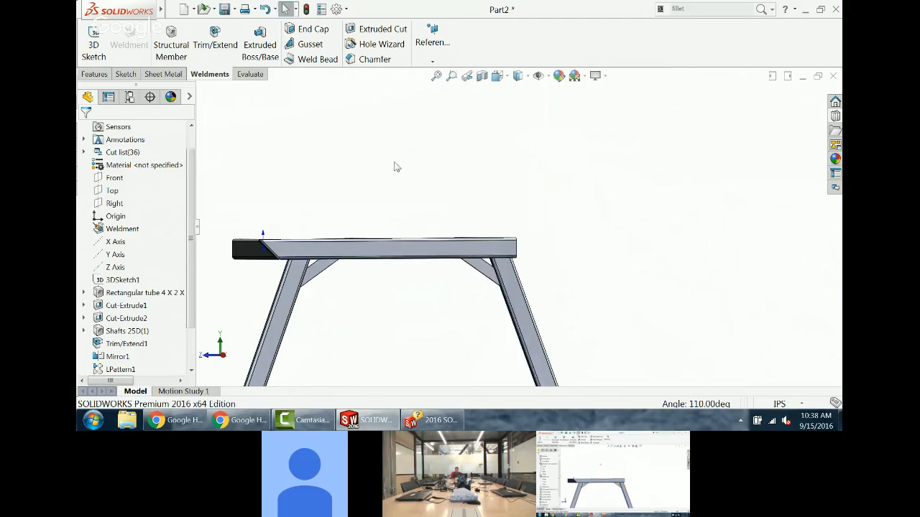
# Step: Start a Mirror feature about the Right plane
pyautogui.scroll(3, 395, 167)
pyautogui.moveTo(395, 167); pyautogui.dragTo(508, 162, button='middle')
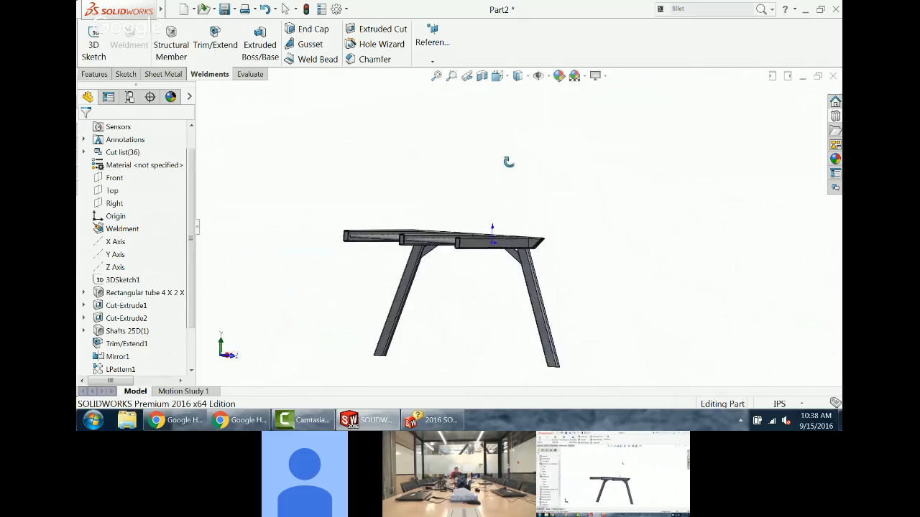
pyautogui.click(95, 74)
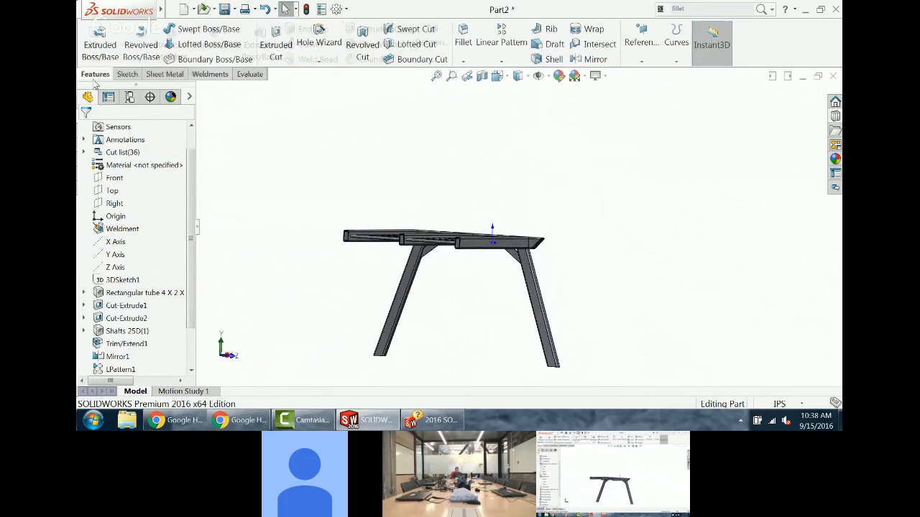
pyautogui.click(589, 58)
pyautogui.click(201, 89)
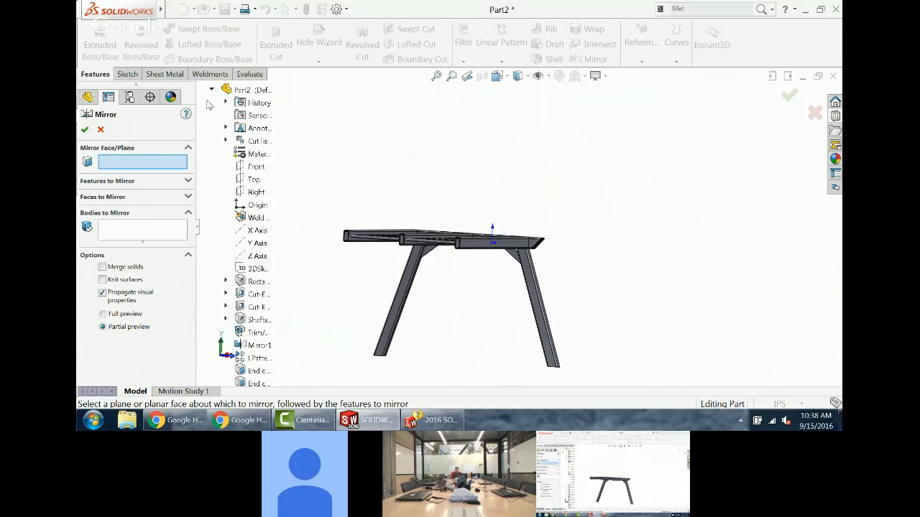
pyautogui.click(255, 193)
# Step: Select the angled end cap and both gussets as bodies to mirror
pyautogui.moveTo(550, 282); pyautogui.dragTo(402, 286, button='middle')
pyautogui.scroll(-5, 466, 256)
pyautogui.click(365, 258)
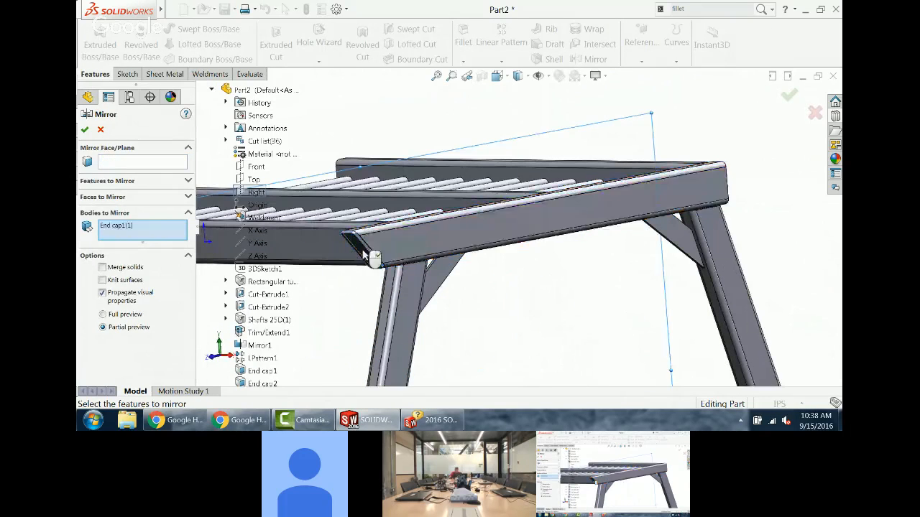
pyautogui.click(439, 286)
pyautogui.click(679, 240)
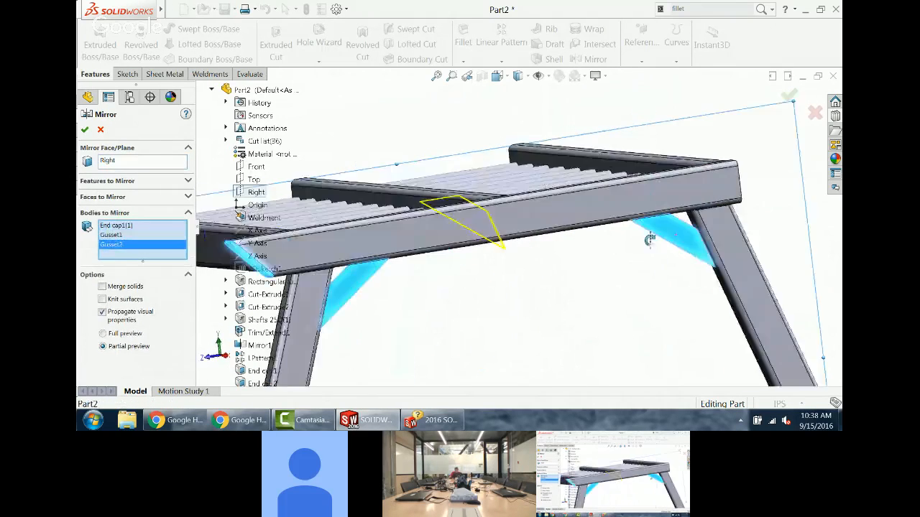
# Step: Add the other end cap, the side tube and its two legs to the bodies to mirror, and create the mirror
pyautogui.moveTo(649, 236); pyautogui.dragTo(668, 194, button='middle')
pyautogui.click(674, 192)
pyautogui.click(651, 204)
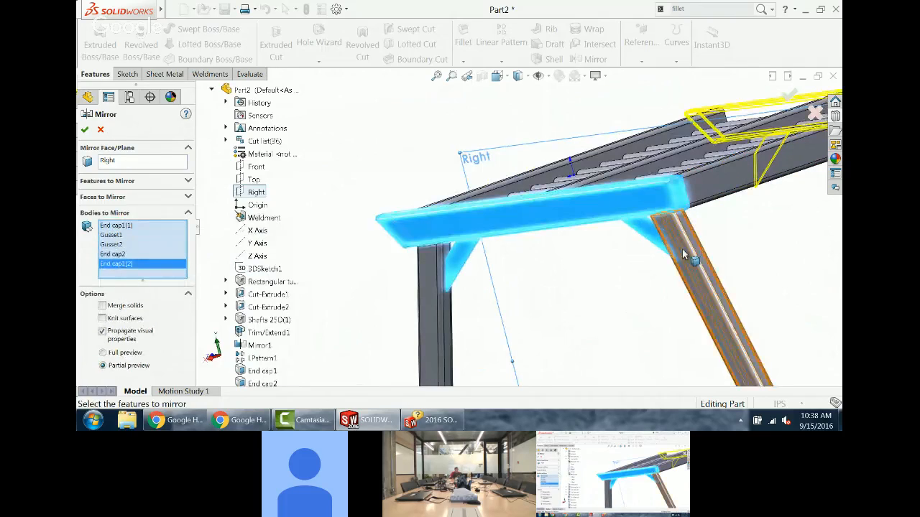
pyautogui.click(685, 254)
pyautogui.click(442, 307)
pyautogui.scroll(2, 454, 314)
pyautogui.scroll(3, 456, 317)
pyautogui.moveTo(458, 313); pyautogui.dragTo(568, 301, button='middle')
pyautogui.click(85, 130)
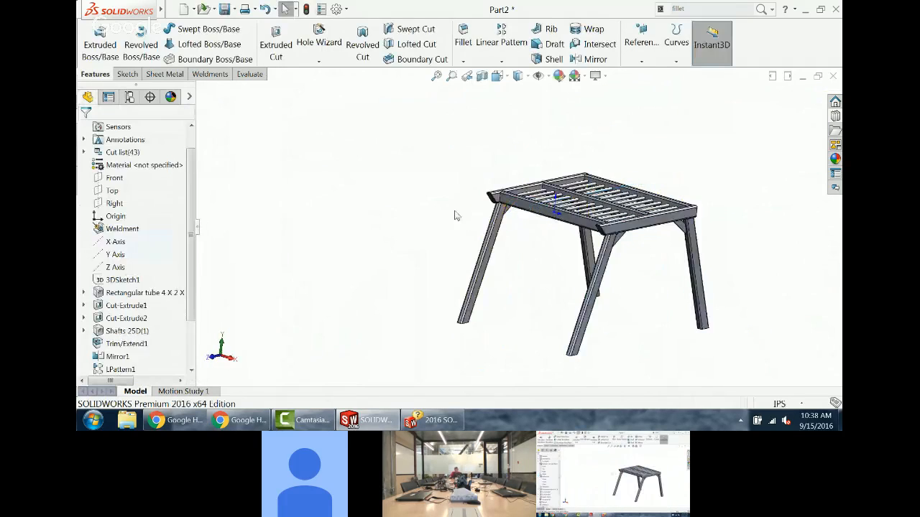
pyautogui.moveTo(456, 213); pyautogui.dragTo(544, 281, button='middle')
pyautogui.scroll(-2, 645, 283)
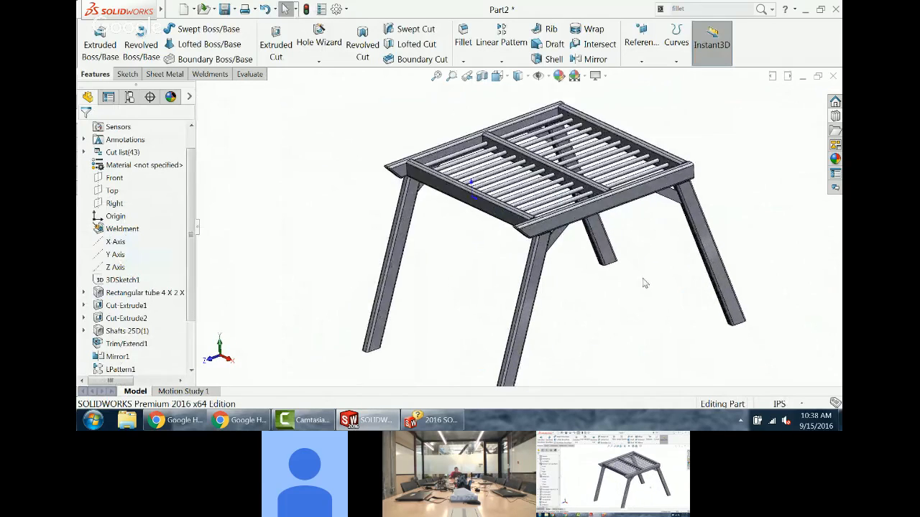
# Step: Close the table frame part and open 03-07.SLDPRT from the Instructor Files folder
pyautogui.scroll(2, 638, 284)
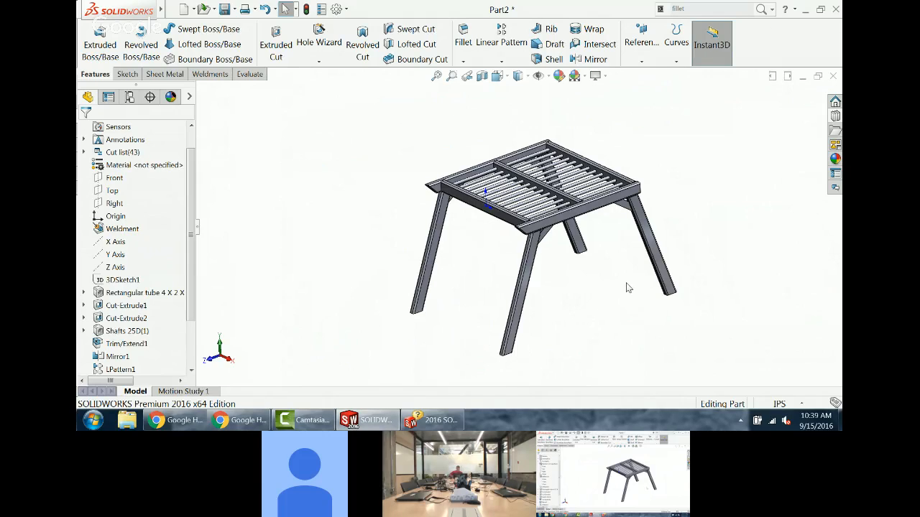
pyautogui.click(833, 77)
pyautogui.click(424, 221)
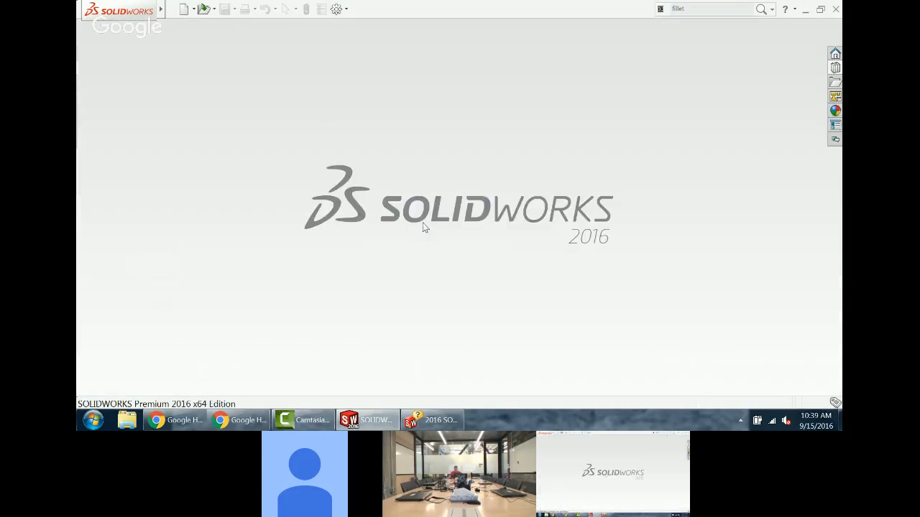
pyautogui.click(203, 10)
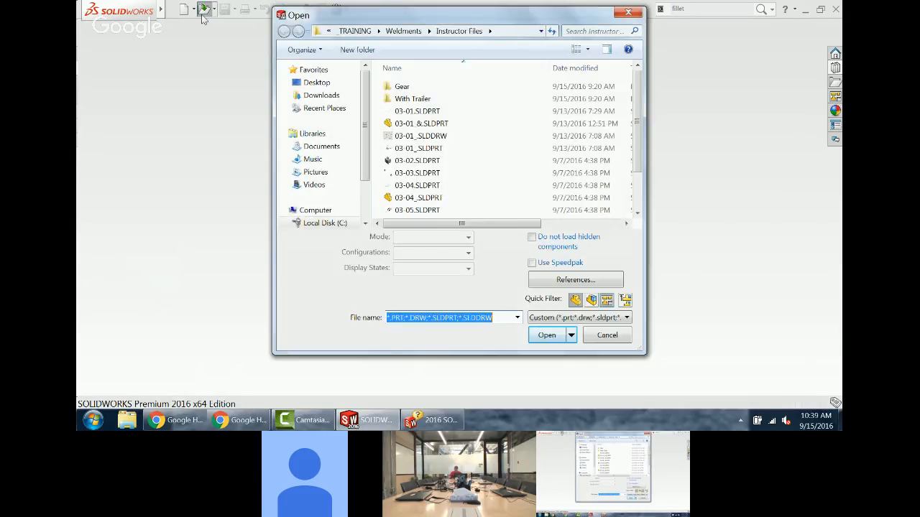
pyautogui.scroll(-2, 467, 158)
pyautogui.click(414, 188)
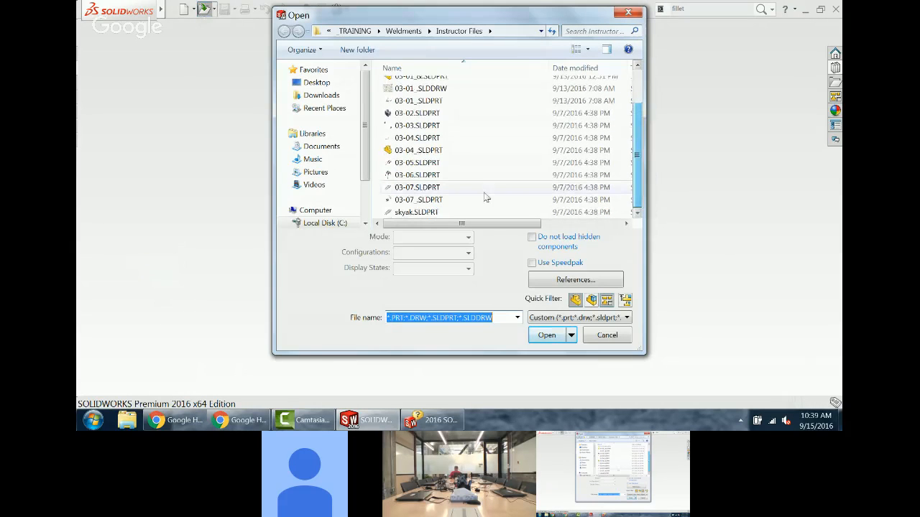
pyautogui.click(546, 314)
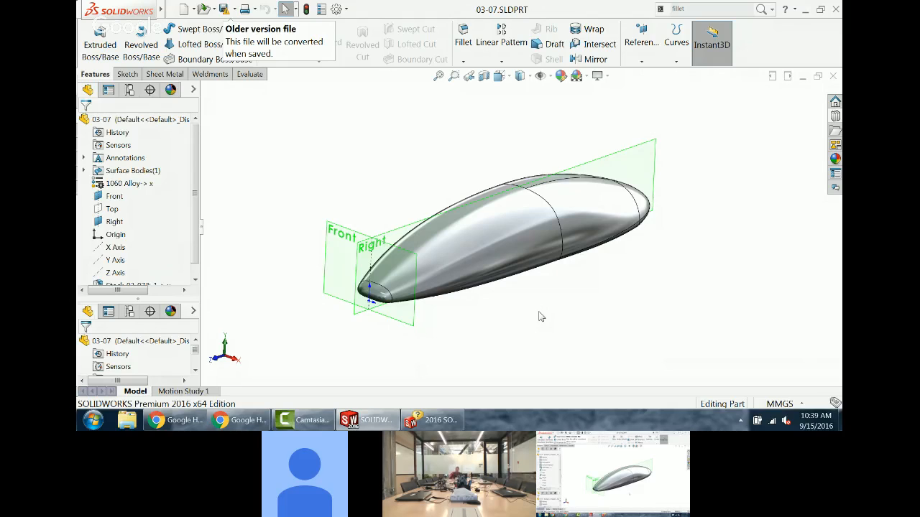
# Step: Examine the hull surface from several angles and check where the Top plane lies relative to it
pyautogui.moveTo(544, 318); pyautogui.dragTo(518, 267, button='middle')
pyautogui.scroll(-4, 499, 248)
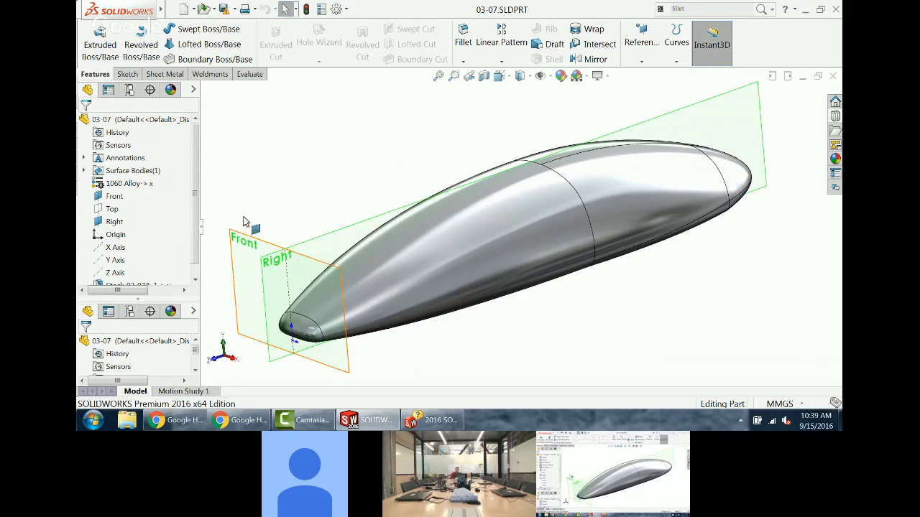
pyautogui.moveTo(325, 194); pyautogui.dragTo(319, 309, button='middle')
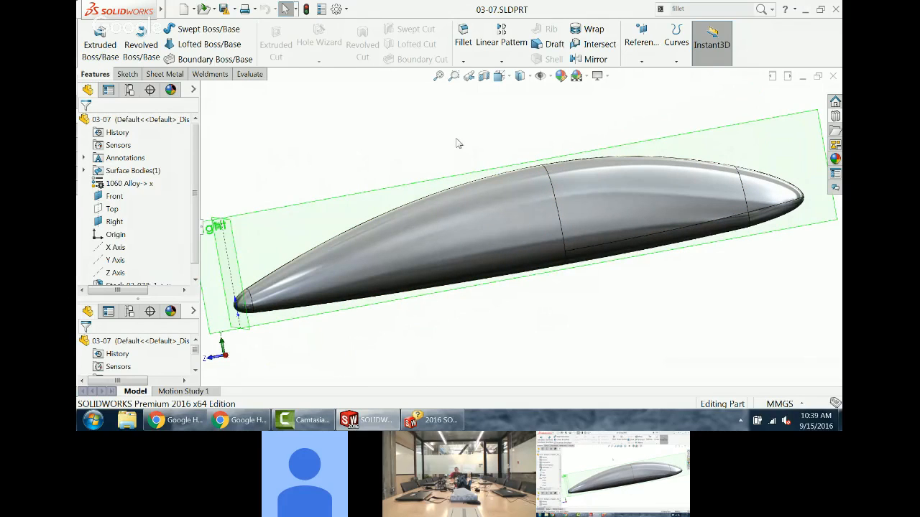
pyautogui.moveTo(455, 143); pyautogui.dragTo(479, 159, button='middle')
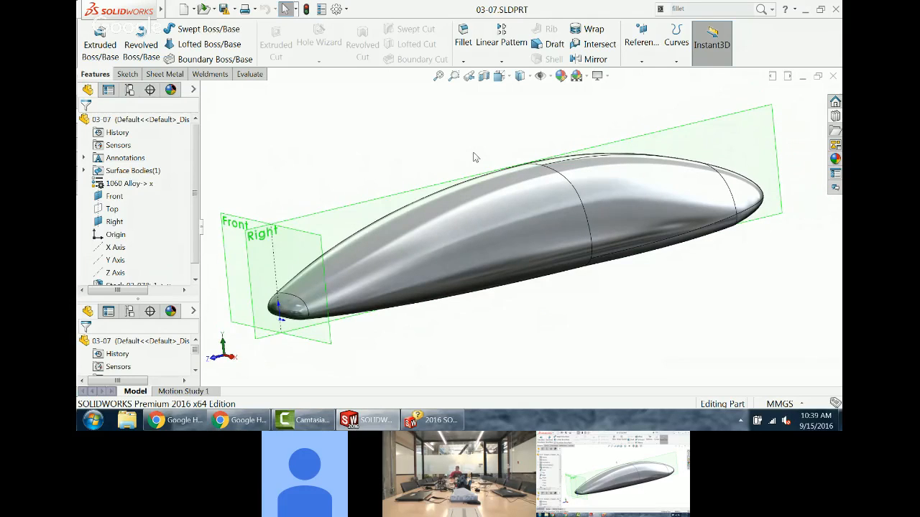
pyautogui.click(112, 209)
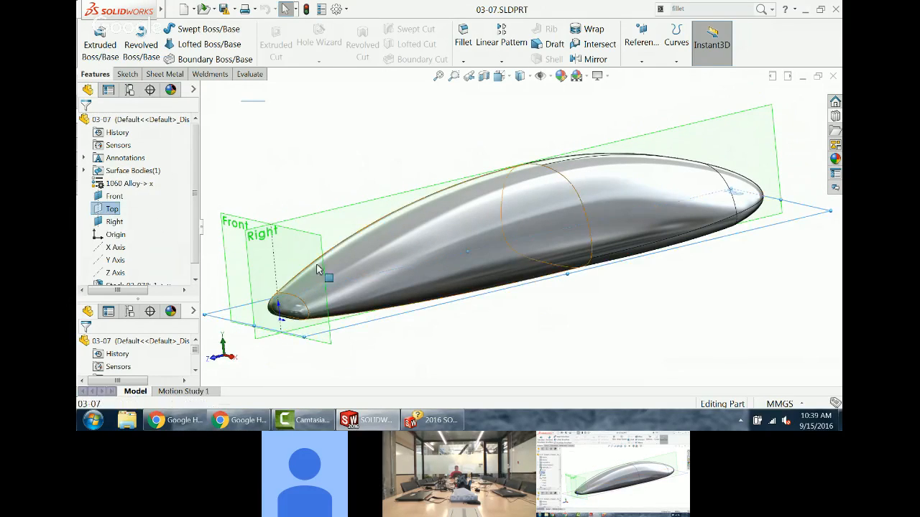
pyautogui.moveTo(399, 302); pyautogui.dragTo(362, 282, button='middle')
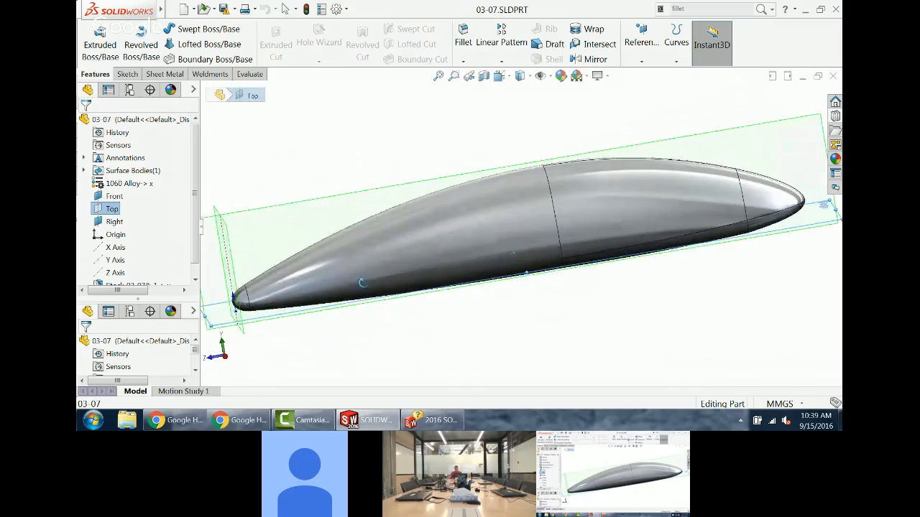
# Step: Create a reference plane offset 80 mm below the Top plane, working from the Right view
pyautogui.click(226, 360)
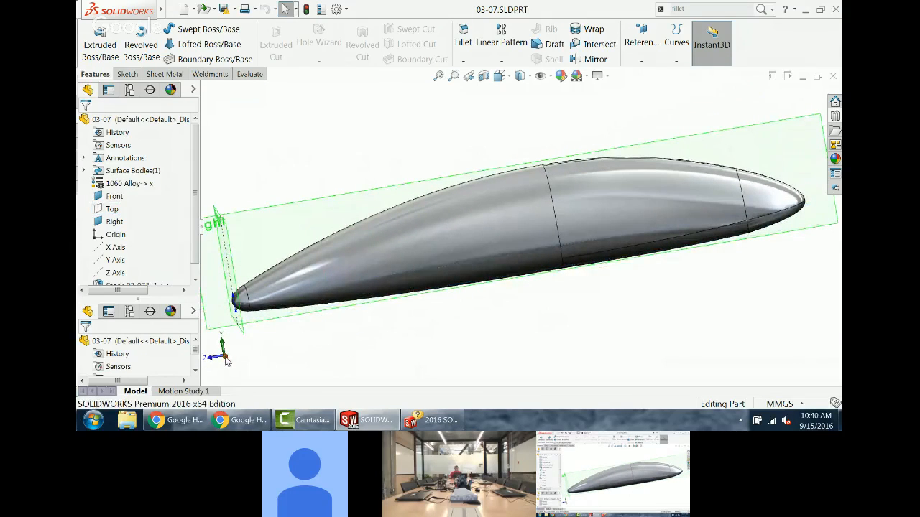
pyautogui.scroll(4, 735, 346)
pyautogui.scroll(-2, 735, 345)
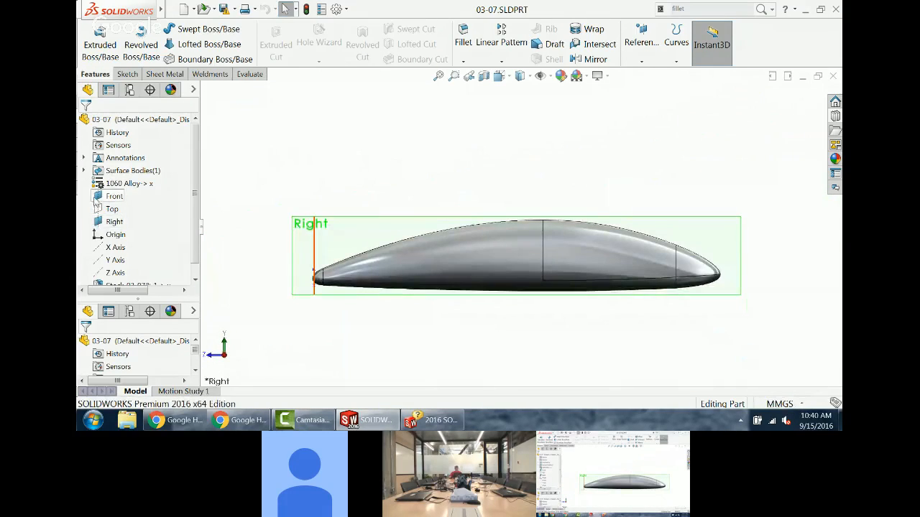
pyautogui.click(111, 209)
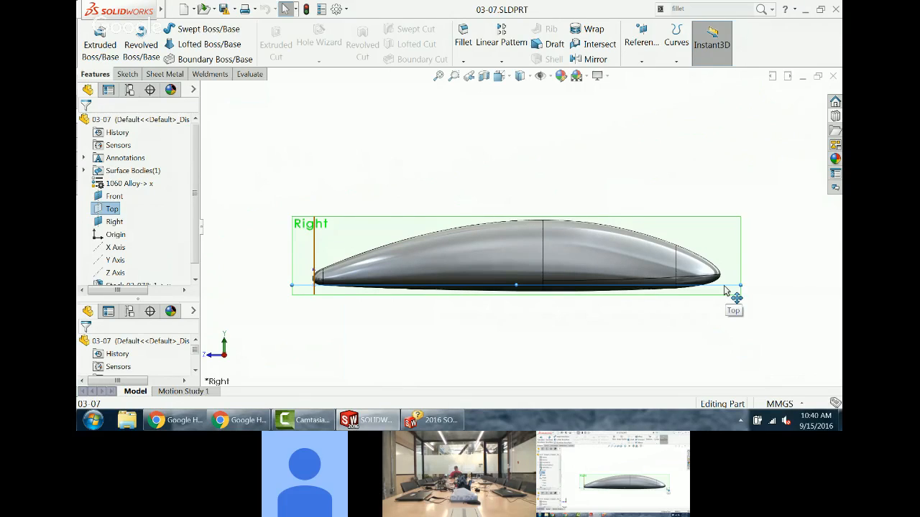
pyautogui.moveTo(724, 286)
pyautogui.keyDown('ctrl'); pyautogui.mouseDown()
pyautogui.moveTo(726, 328)
pyautogui.moveTo(724, 303)
pyautogui.mouseUp(); pyautogui.keyUp('ctrl')
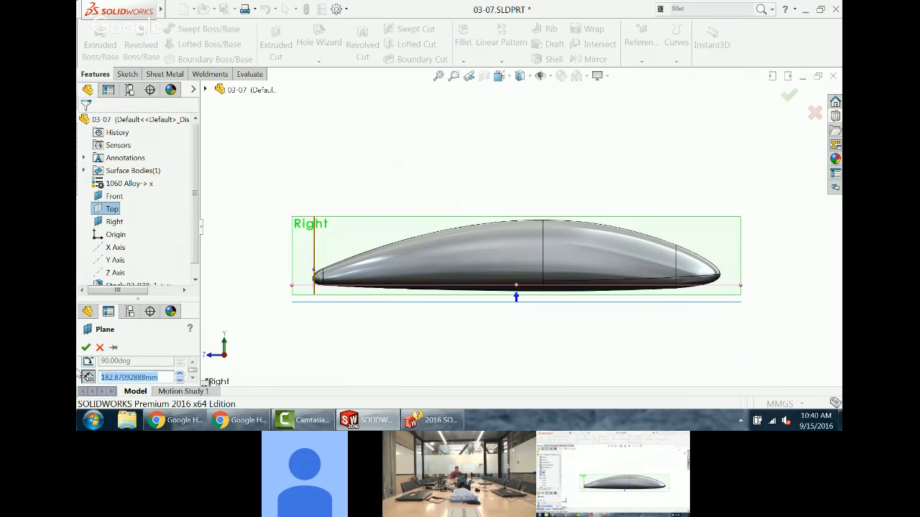
pyautogui.write('8')
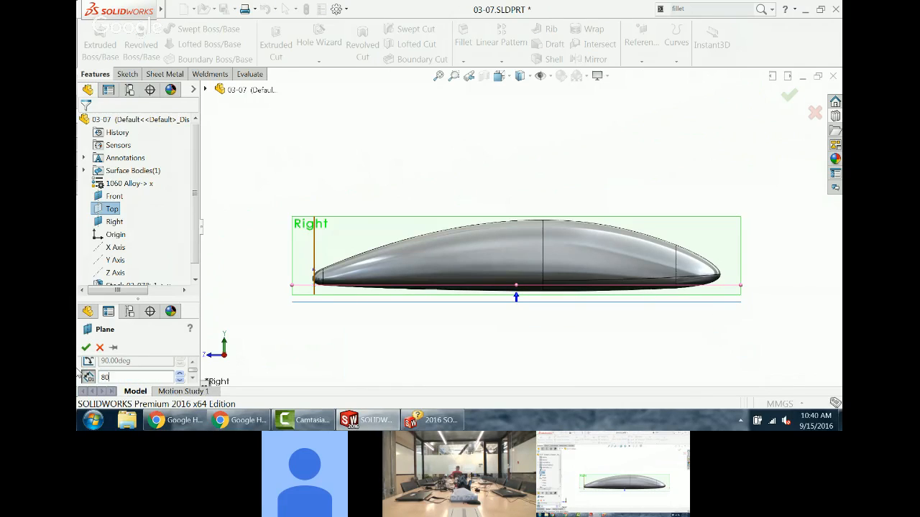
pyautogui.write('0')
pyautogui.press('Return')
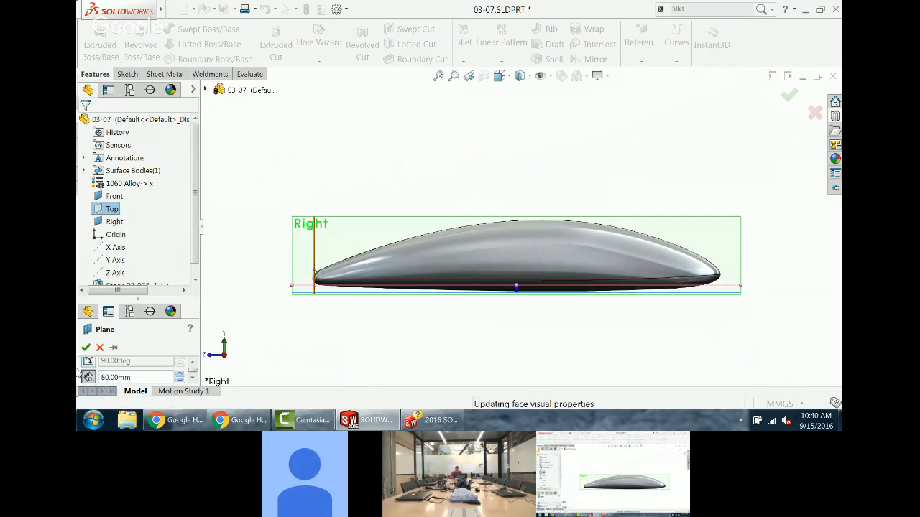
pyautogui.hotkey('ctrl', '7')
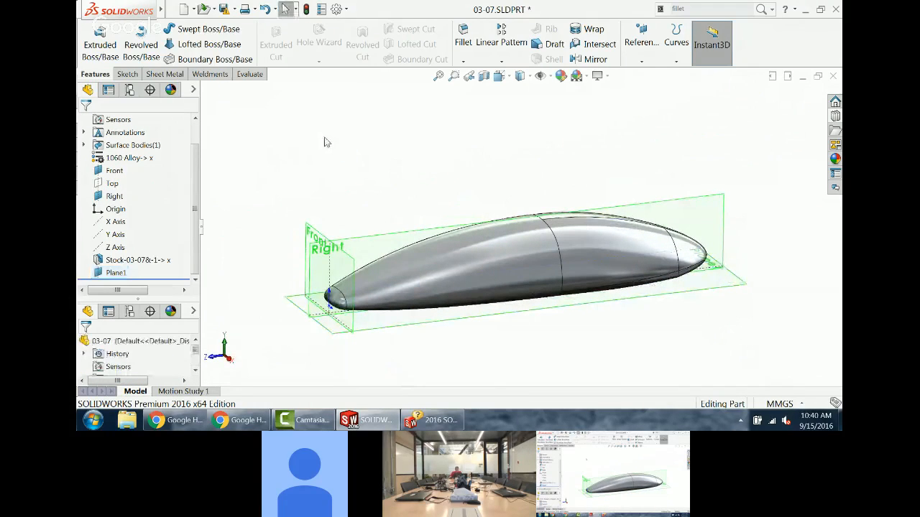
# Step: Insert a Grid System with the new offset plane below the hull selected
pyautogui.click(115, 272)
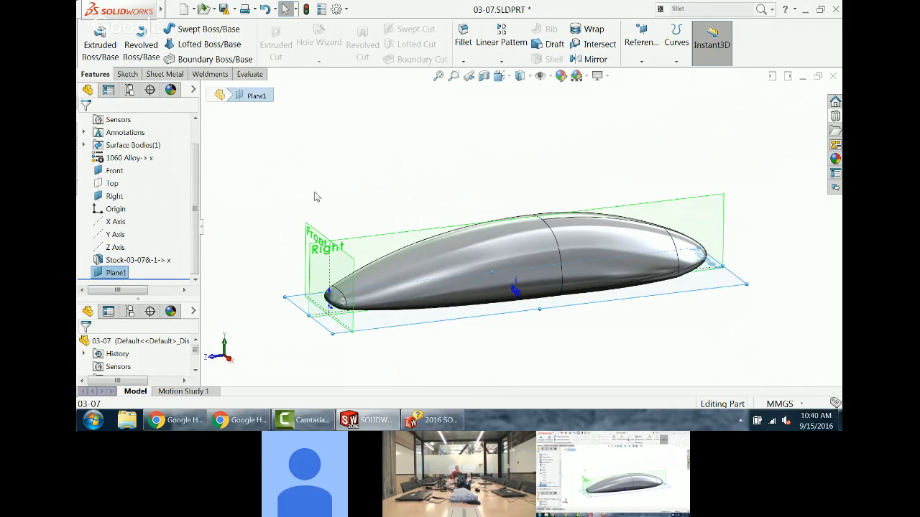
pyautogui.click(687, 7)
pyautogui.write('grid')
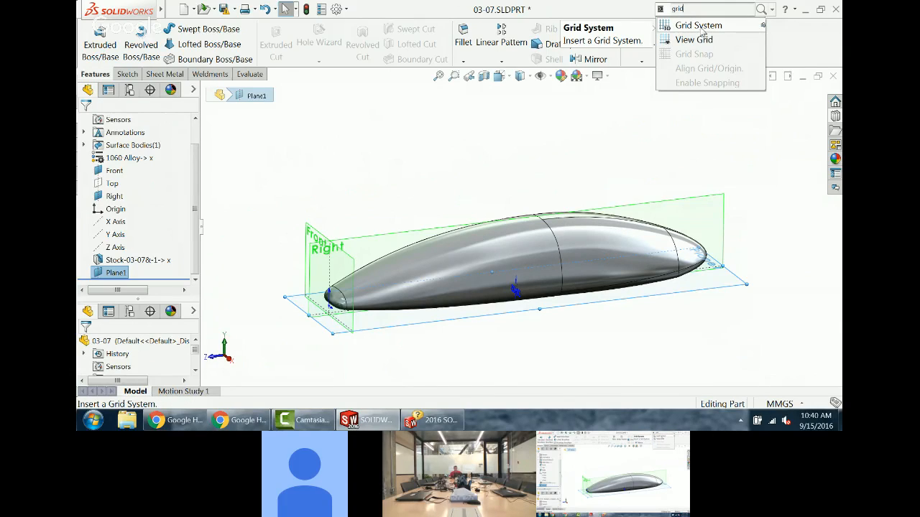
pyautogui.click(701, 29)
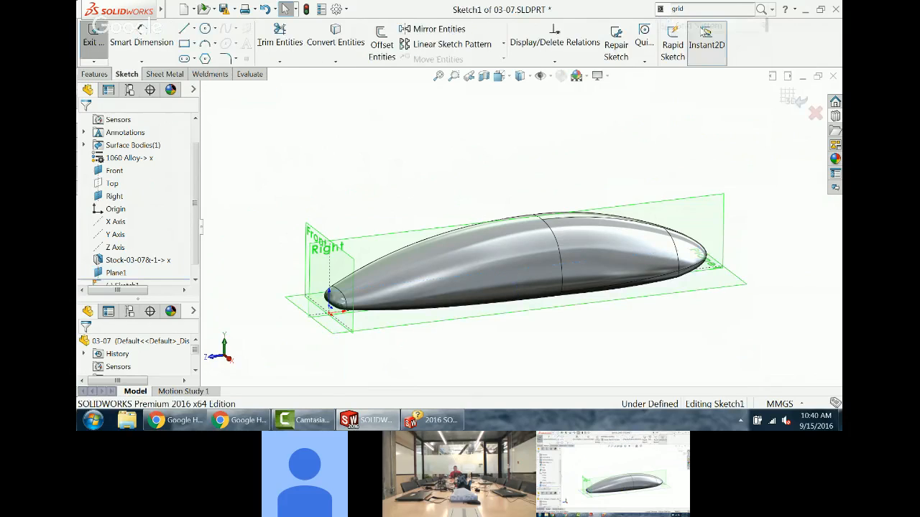
pyautogui.click(704, 36)
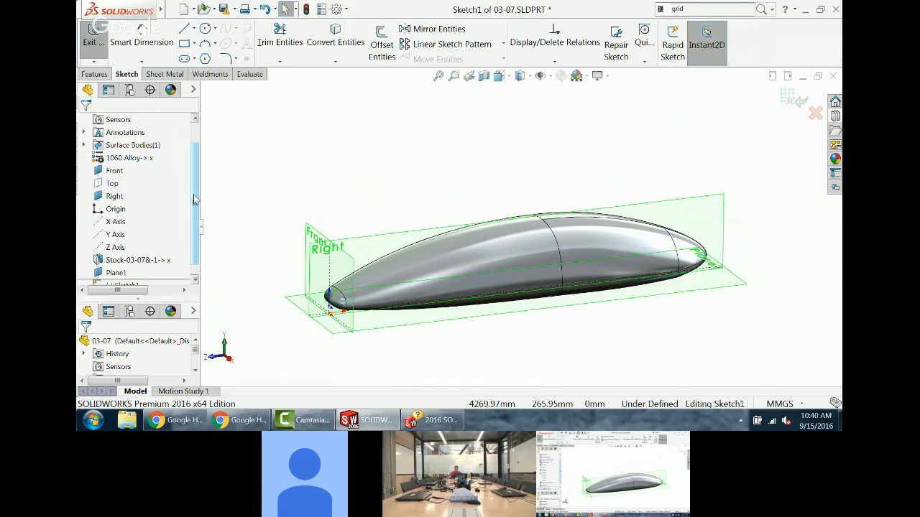
# Step: Sketch a vertical centerline about 4728 mm long from the origin along the hull's length, viewed normal to the offset plane
pyautogui.scroll(-1, 144, 230)
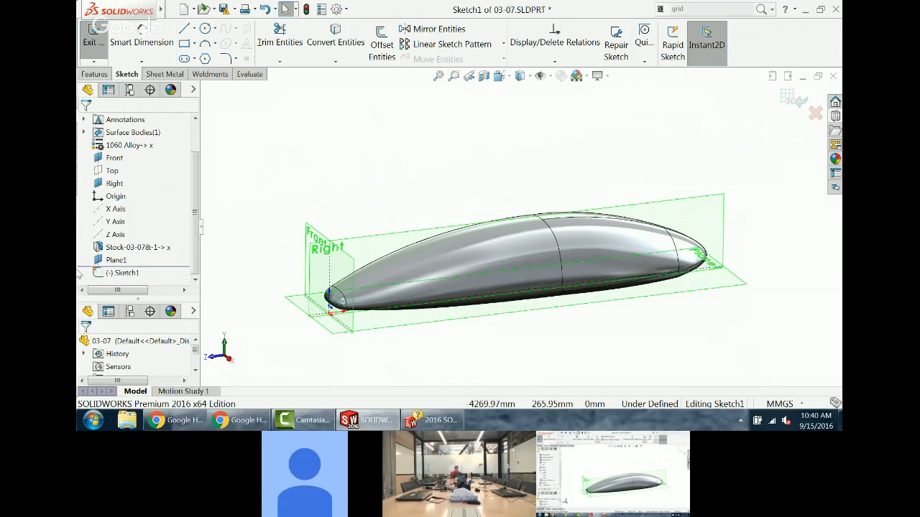
pyautogui.click(109, 263)
pyautogui.moveTo(464, 210); pyautogui.dragTo(453, 181, button='middle')
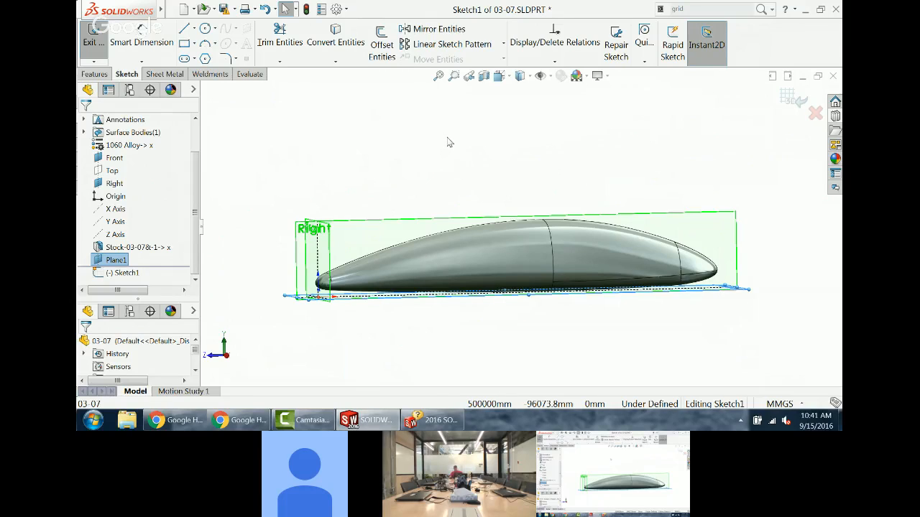
pyautogui.hotkey('ctrl', '8')
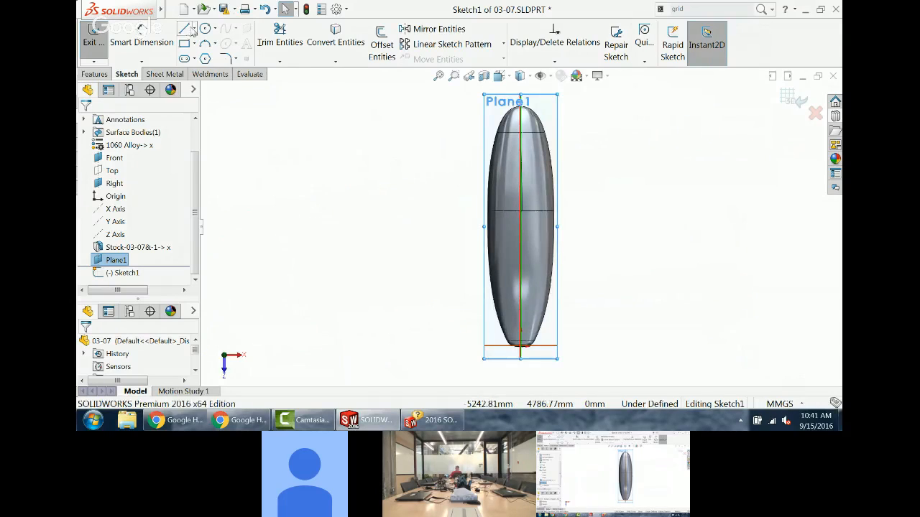
pyautogui.click(193, 29)
pyautogui.click(209, 56)
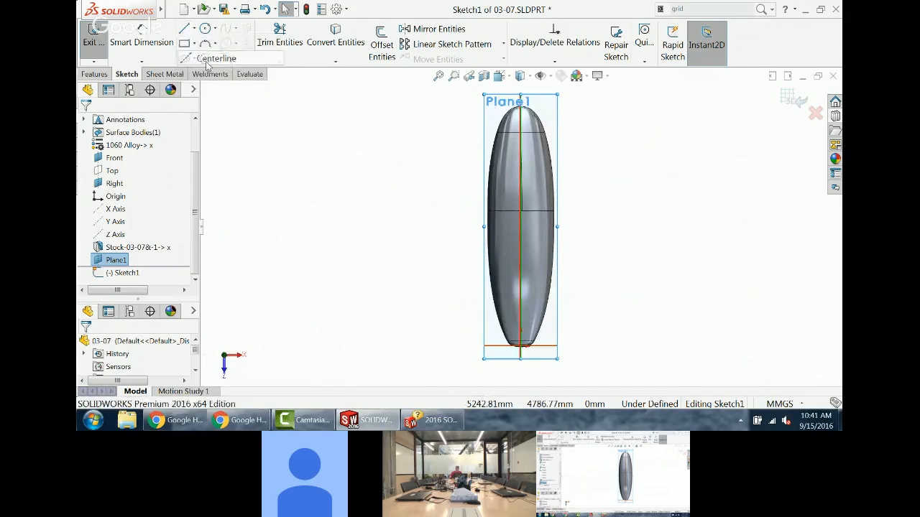
pyautogui.click(523, 353)
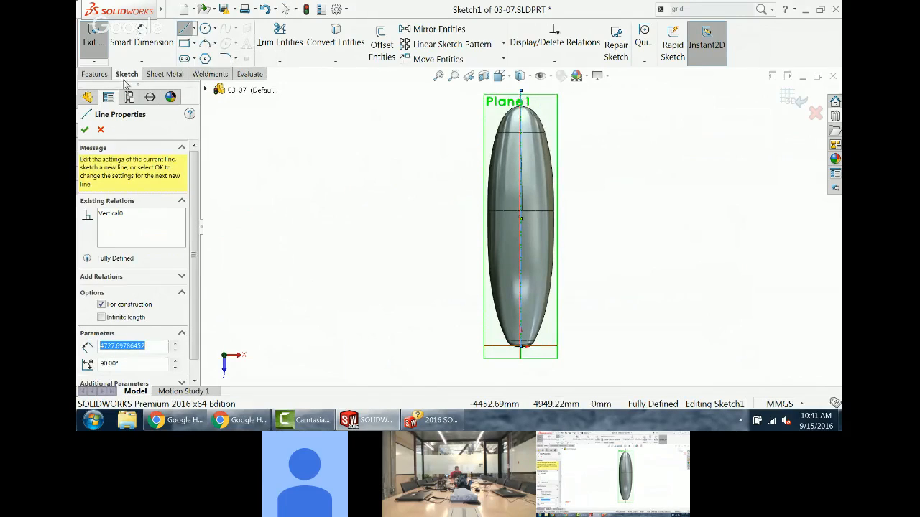
# Step: Turn on Dynamic Mirror Entities about the vertical centerline
pyautogui.click(688, 9)
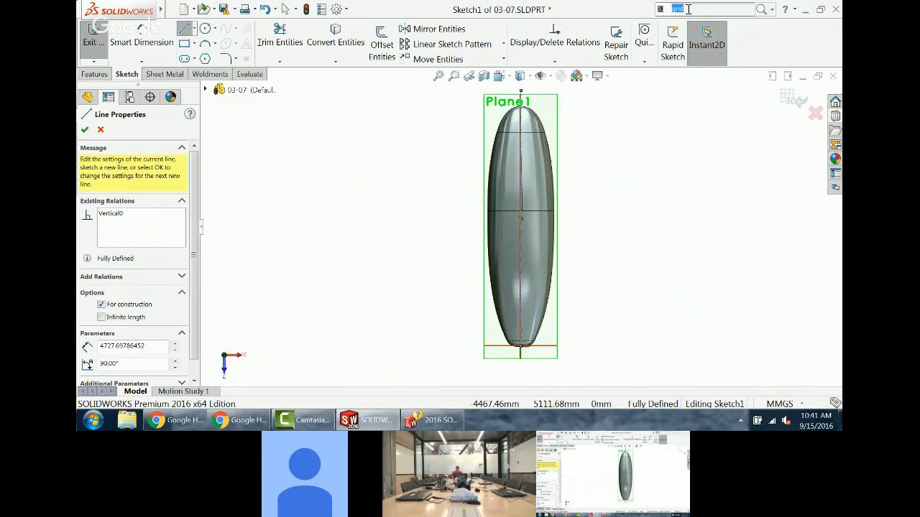
pyautogui.write('dynam')
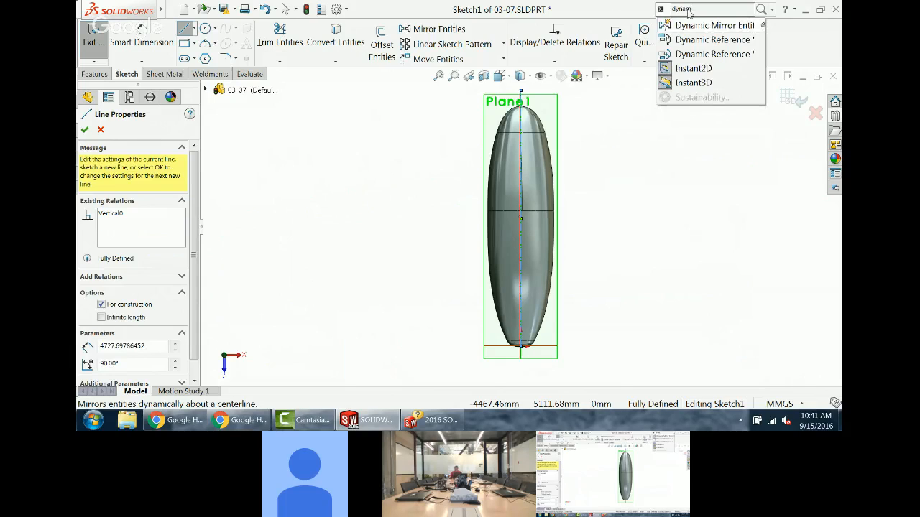
pyautogui.click(697, 25)
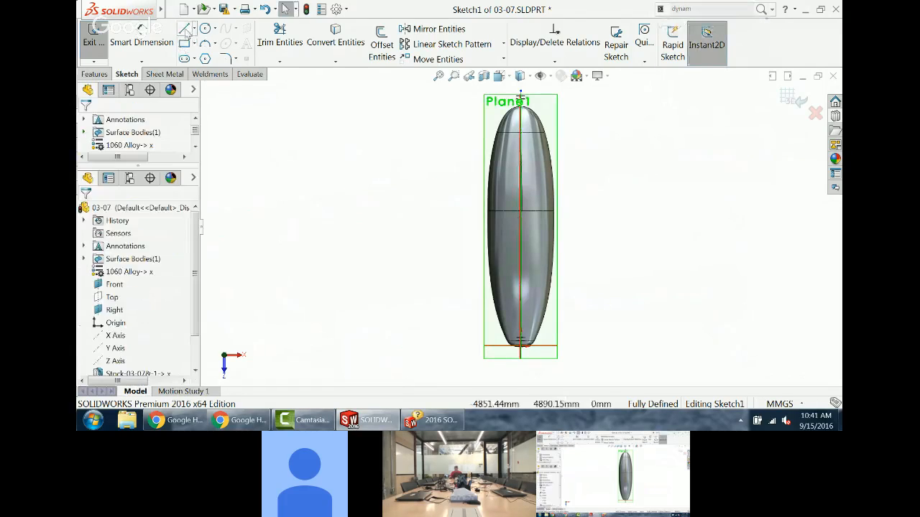
# Step: Sketch two mirrored horizontal grid lines, one through the origin and one further up the hull about 1551 mm long
pyautogui.click(521, 350)
pyautogui.click(568, 348)
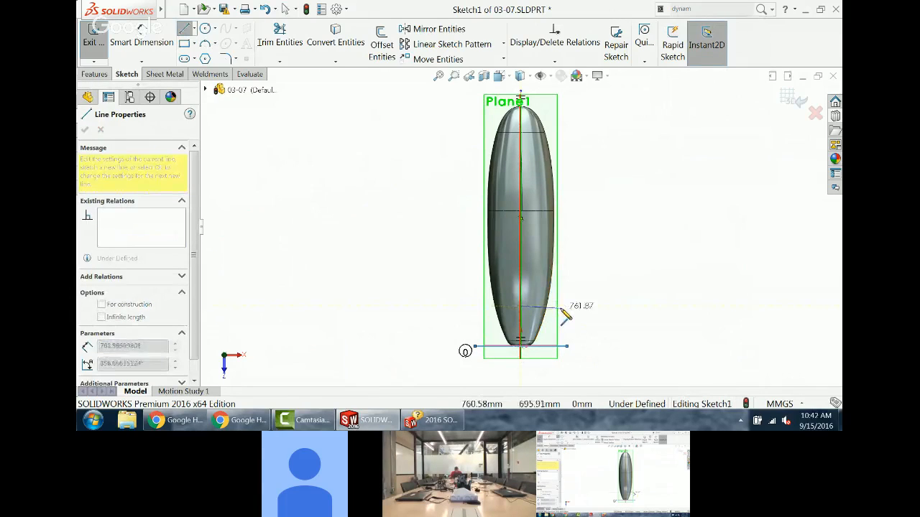
pyautogui.click(562, 307)
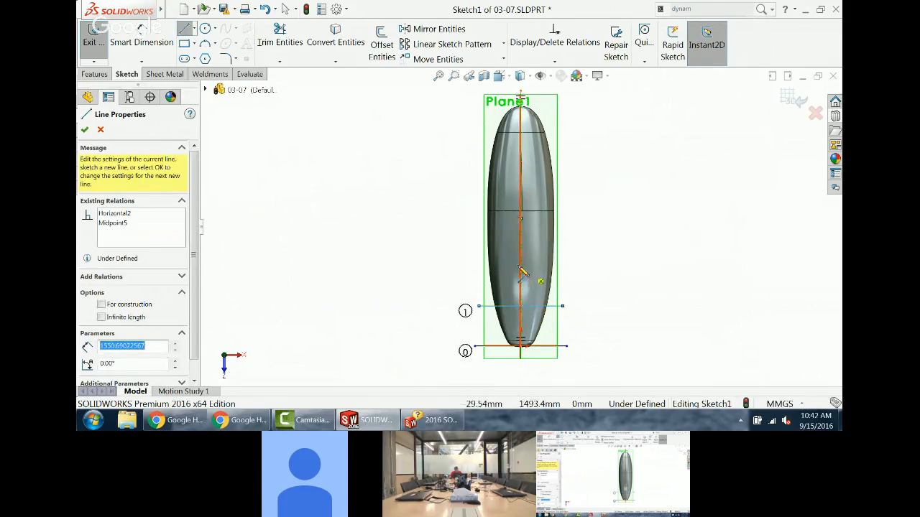
pyautogui.click(564, 270)
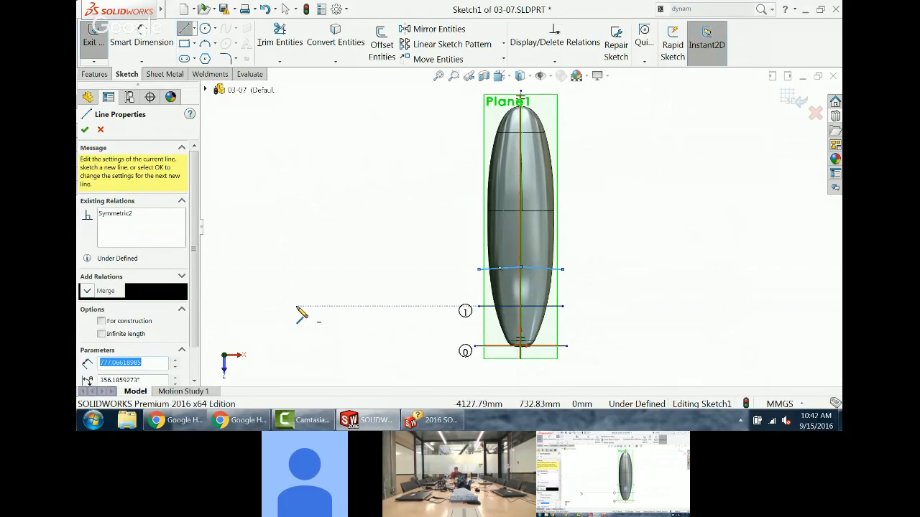
pyautogui.press('Escape')
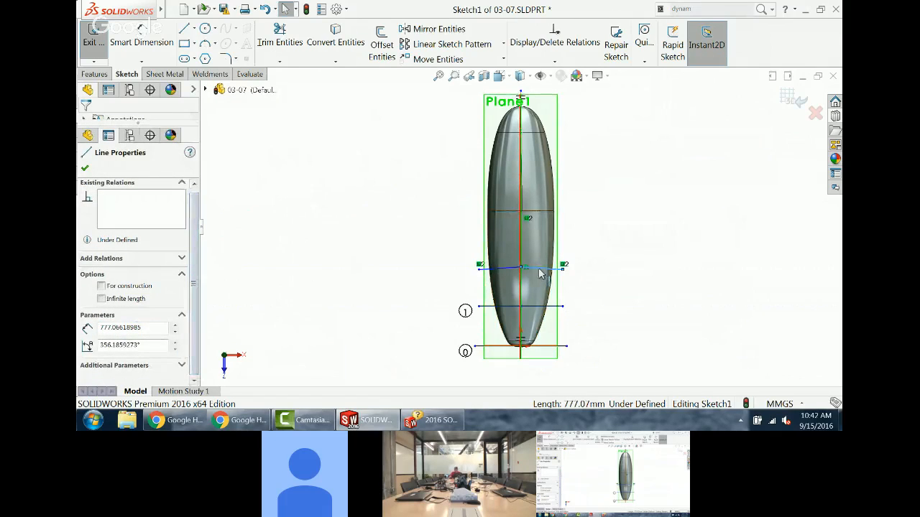
pyautogui.press('Delete')
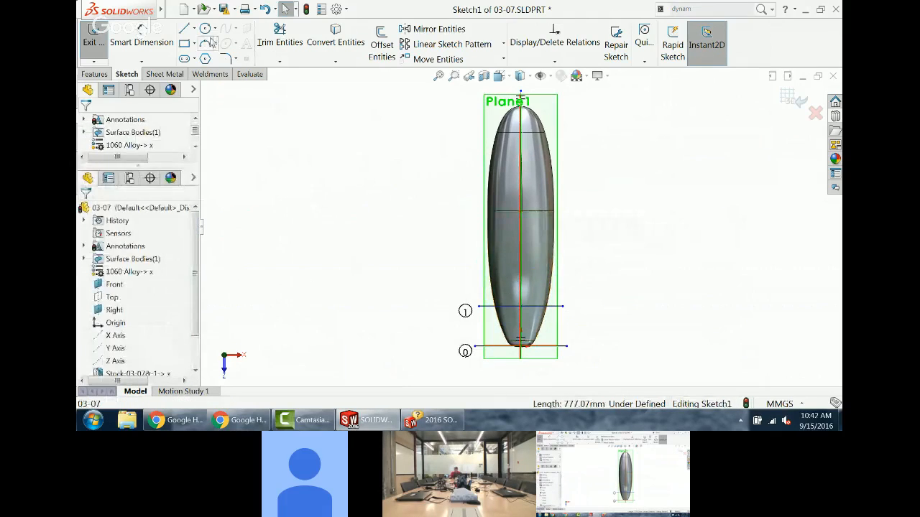
# Step: Sketch four more mirrored horizontal grid lines further up the hull, about 1418, 1329, 1418 and 1241 mm long, from the vertical centerline
pyautogui.click(185, 28)
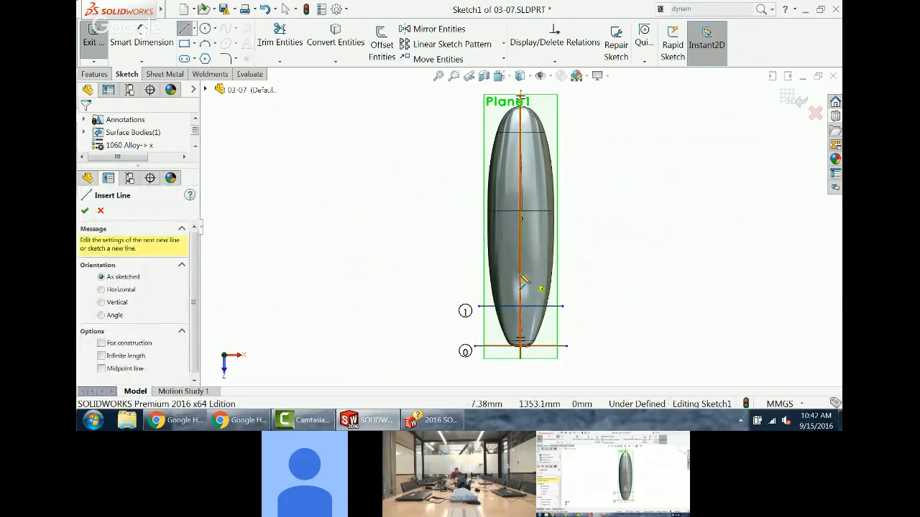
pyautogui.click(520, 274)
pyautogui.click(559, 273)
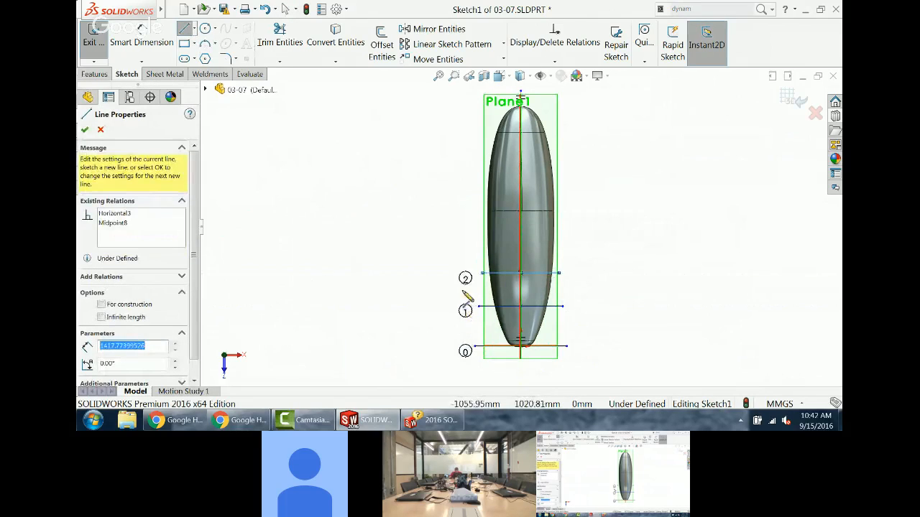
pyautogui.click(520, 173)
pyautogui.click(560, 172)
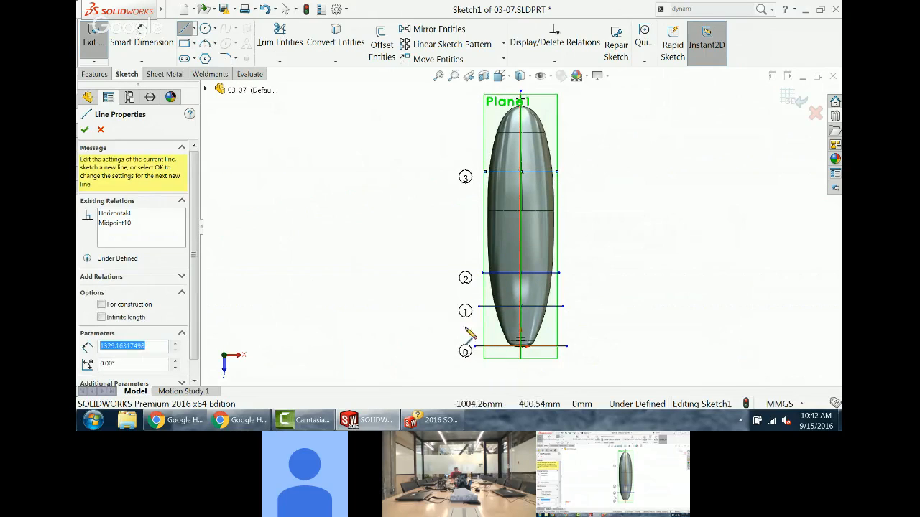
pyautogui.click(520, 235)
pyautogui.click(558, 235)
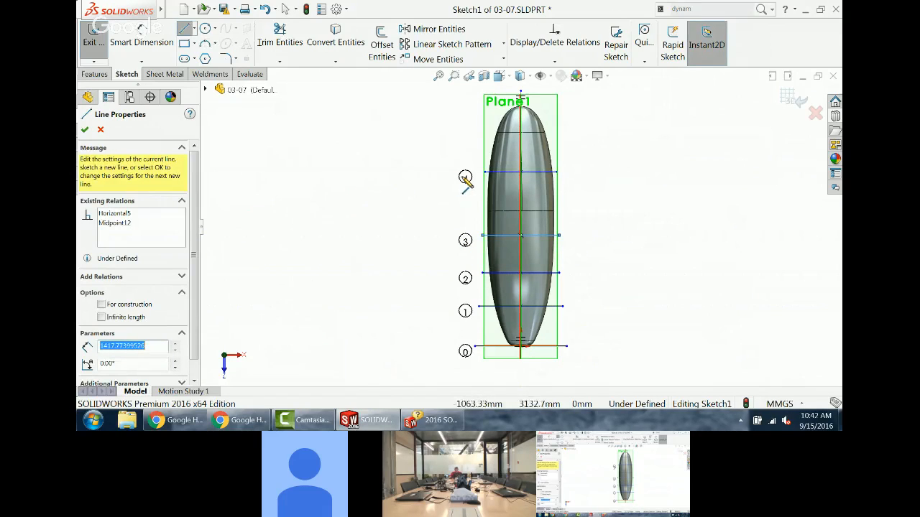
pyautogui.click(521, 135)
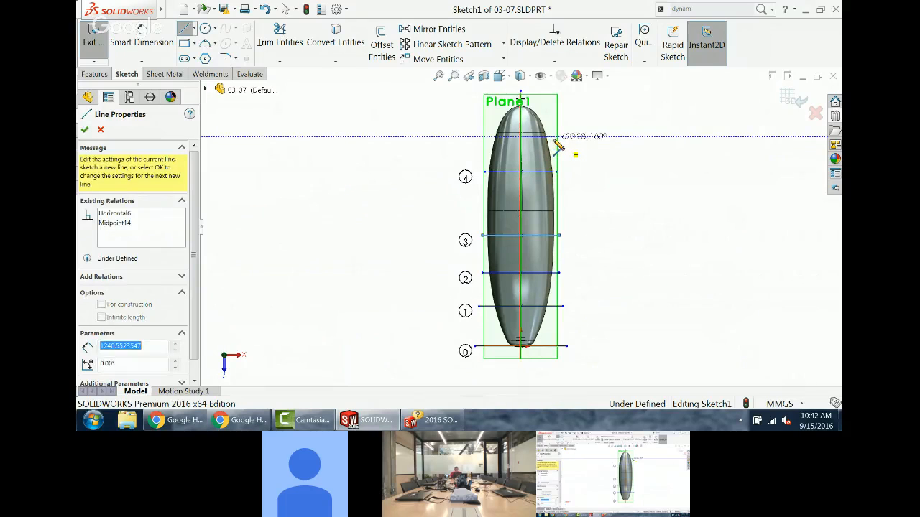
pyautogui.click(555, 144)
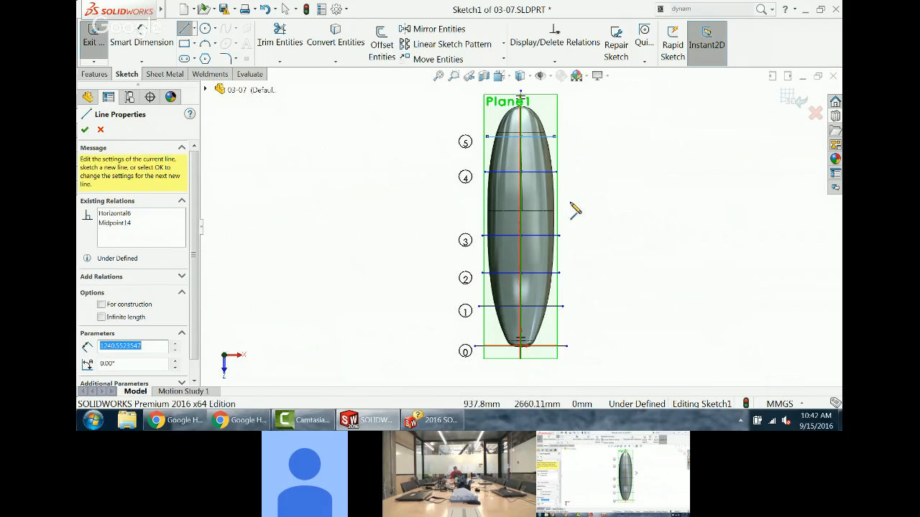
# Step: Sketch mirrored tapered wing outlines beside the hull, with root lines about 1255 mm, lower edges about 2731 mm and tip lines about 842 mm long
pyautogui.click(566, 195)
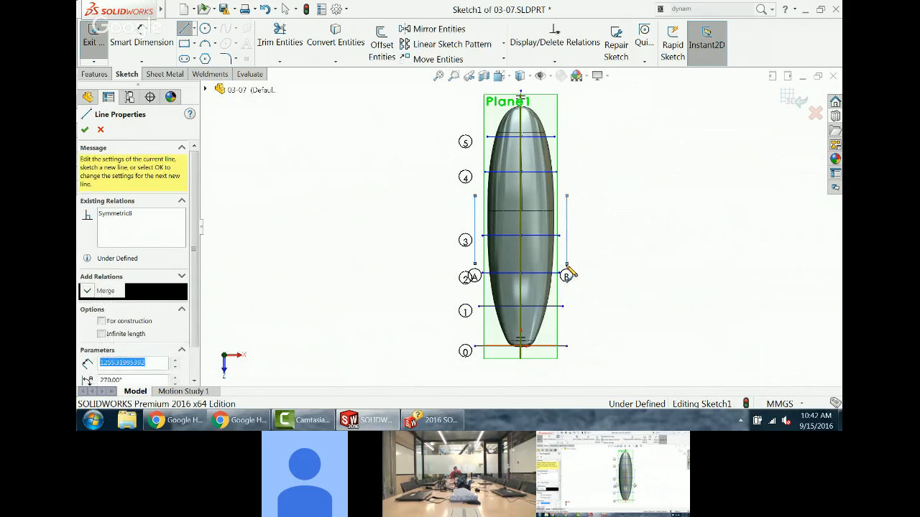
pyautogui.click(567, 265)
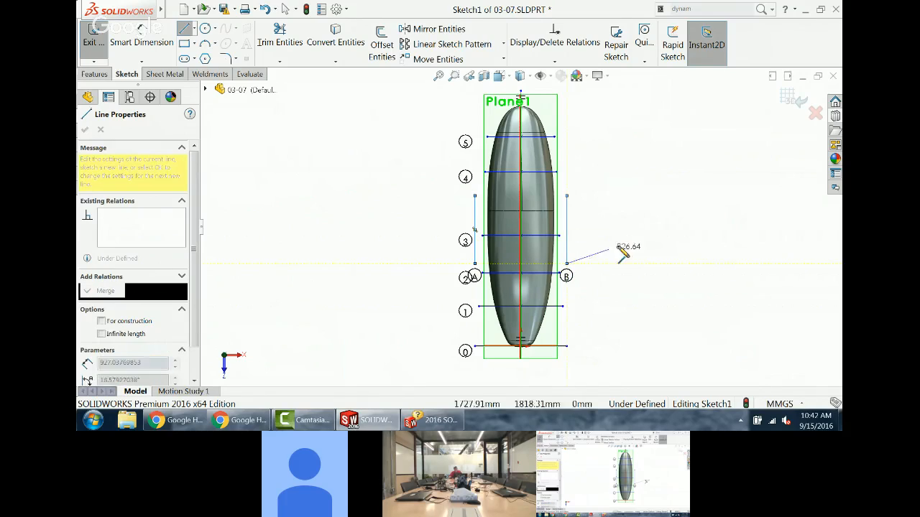
pyautogui.doubleClick(710, 230)
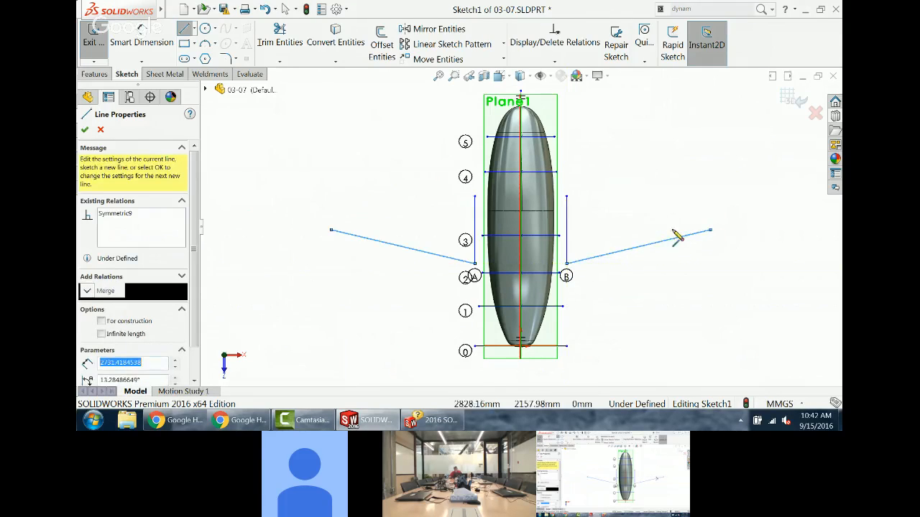
pyautogui.click(567, 196)
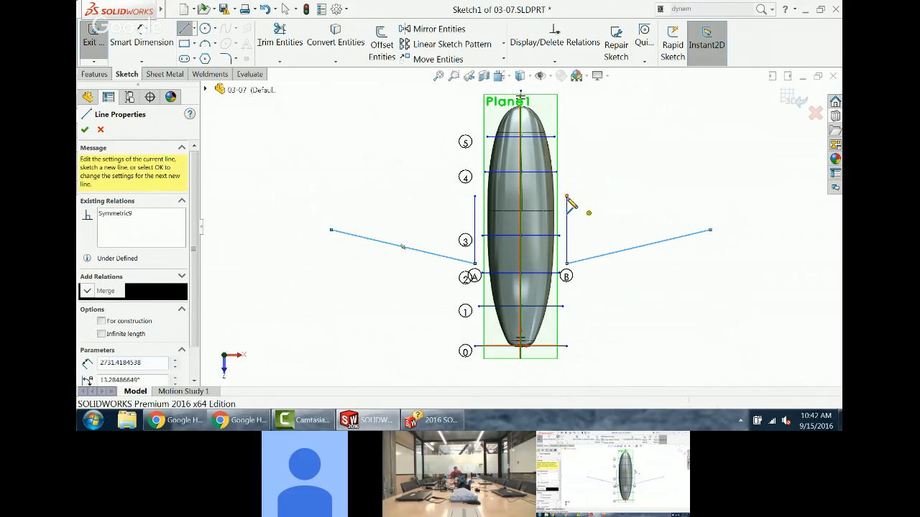
pyautogui.click(710, 185)
pyautogui.doubleClick(710, 231)
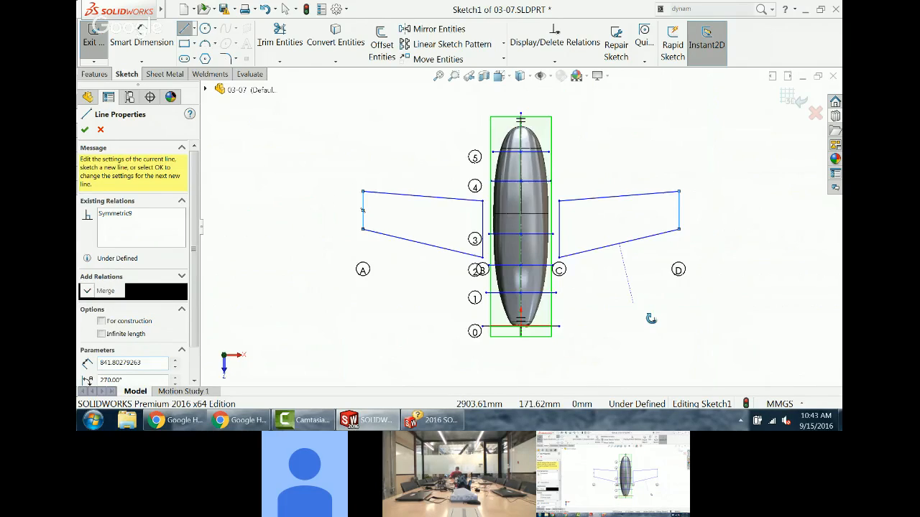
# Step: End the line command and exit the grid sketch to continue to the Grid System level settings
pyautogui.moveTo(657, 324); pyautogui.dragTo(533, 309, button='middle')
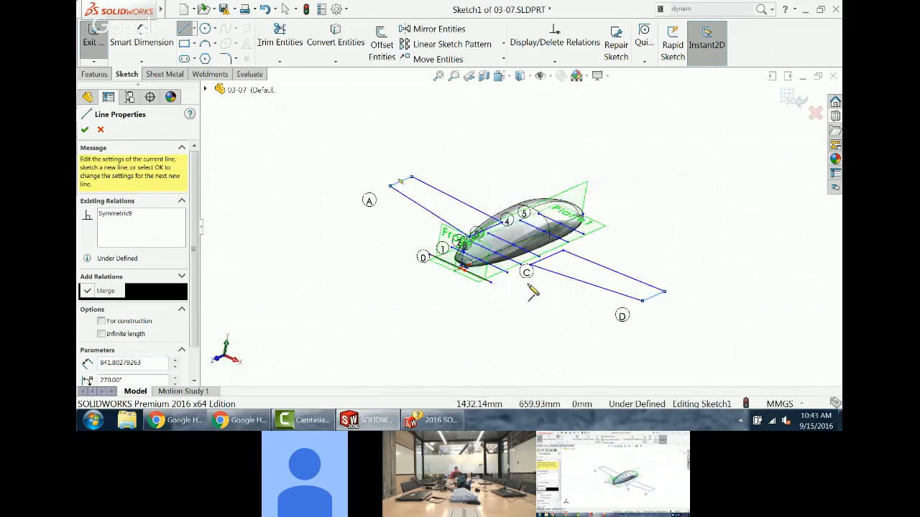
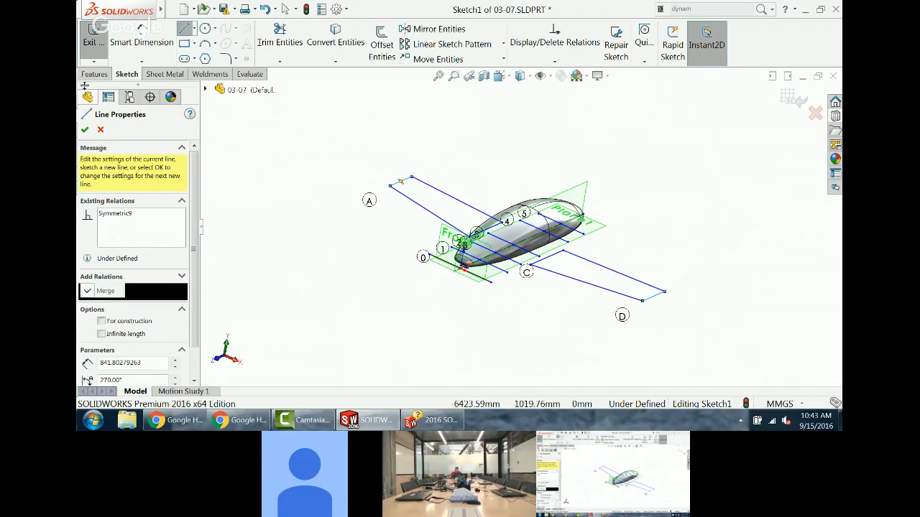
pyautogui.click(84, 130)
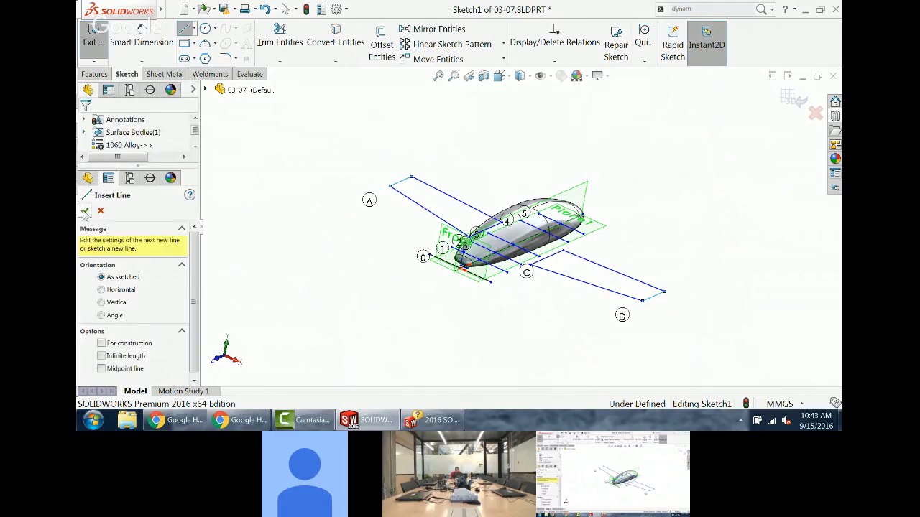
pyautogui.click(84, 211)
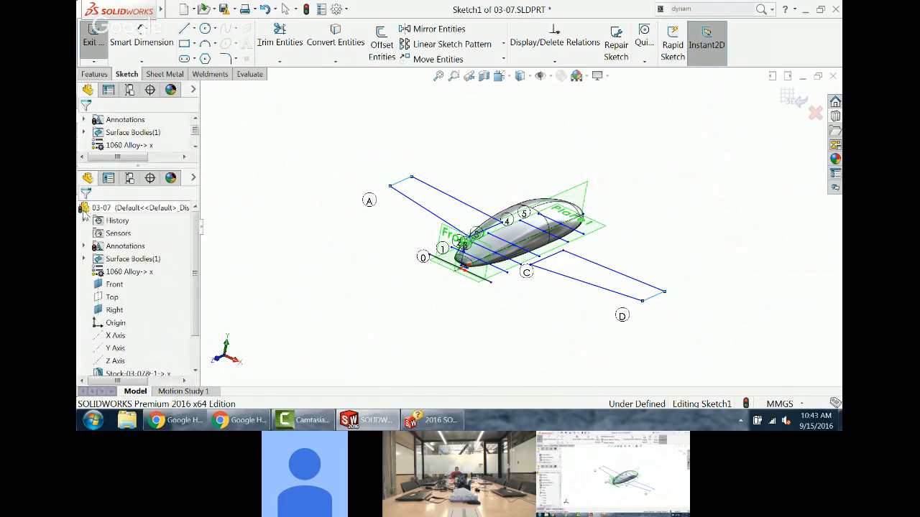
pyautogui.click(787, 101)
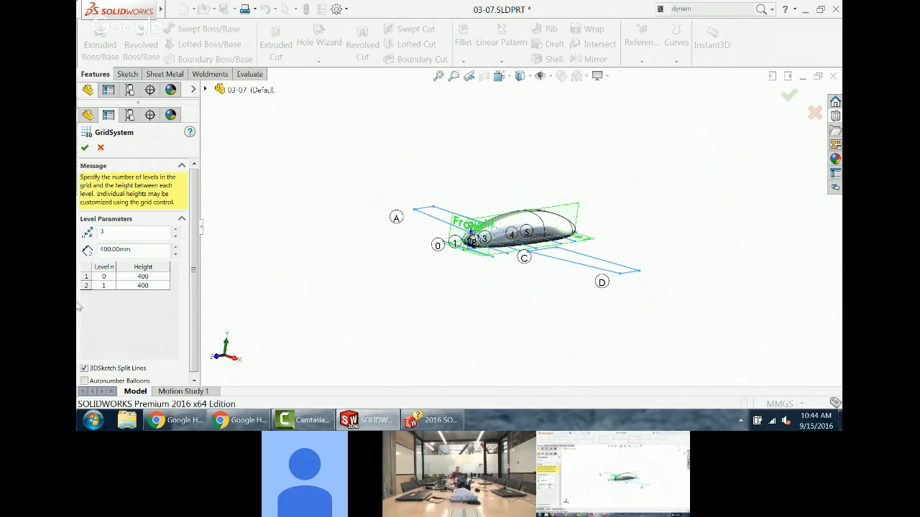
# Step: Set the Grid System to 3 levels with 400 mm height between them and create it
pyautogui.click(174, 229)
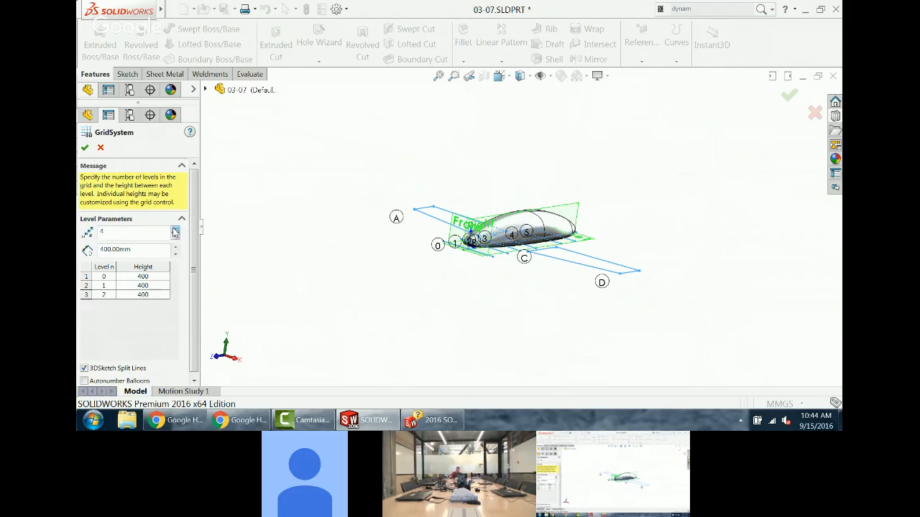
pyautogui.click(175, 229)
pyautogui.click(174, 229)
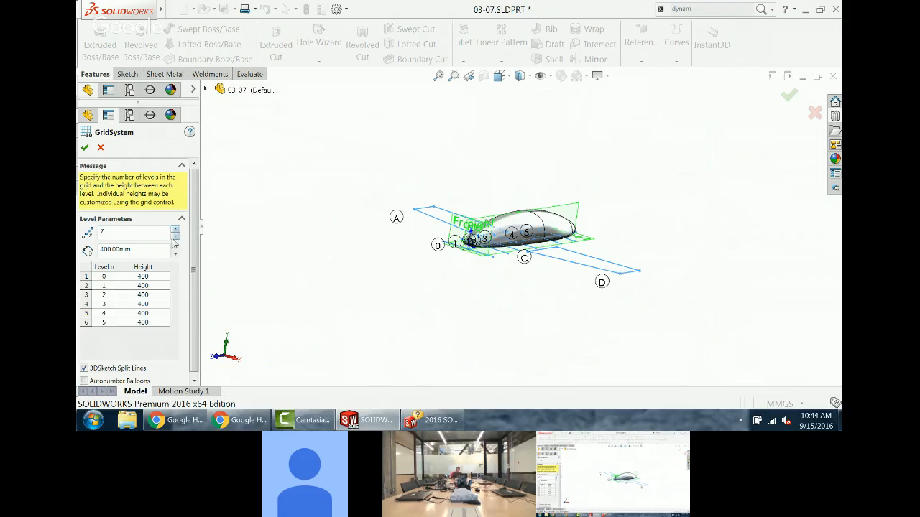
pyautogui.click(175, 236)
pyautogui.click(174, 236)
pyautogui.click(175, 236)
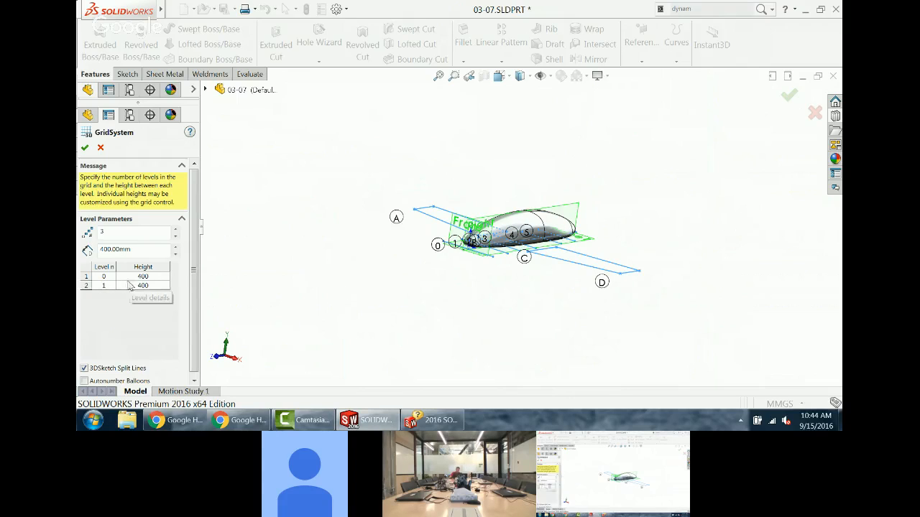
pyautogui.click(84, 148)
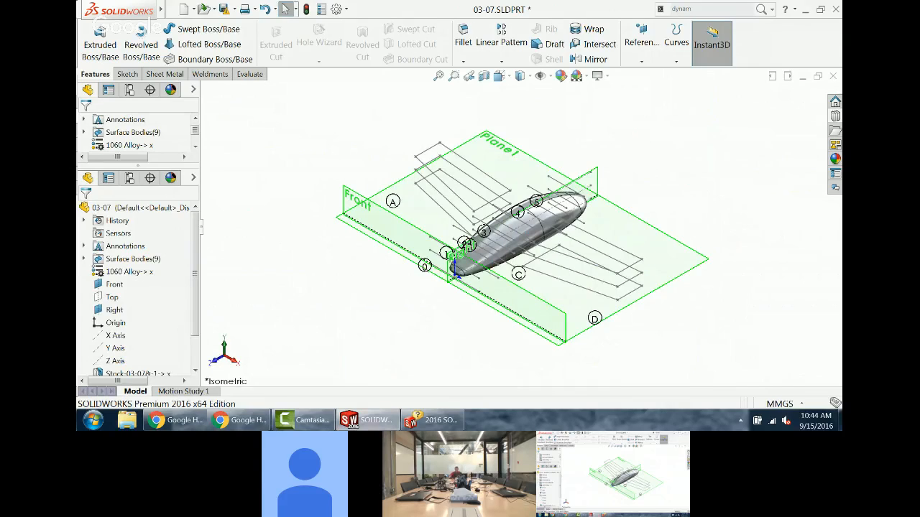
# Step: Hide the offset plane Plane1 and the Front plane
pyautogui.moveTo(523, 224)
pyautogui.mouseDown(button='middle')
pyautogui.moveTo(519, 150)
pyautogui.moveTo(516, 216)
pyautogui.mouseUp(button='middle')
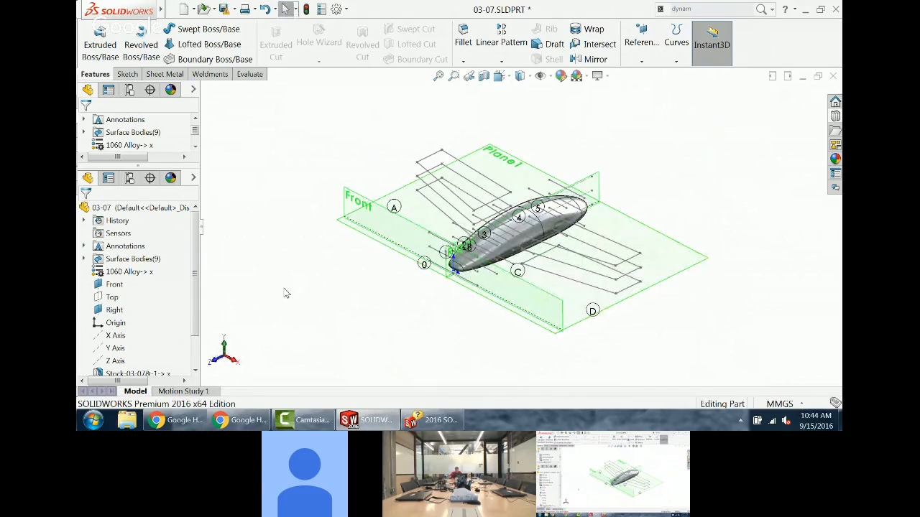
pyautogui.click(408, 186)
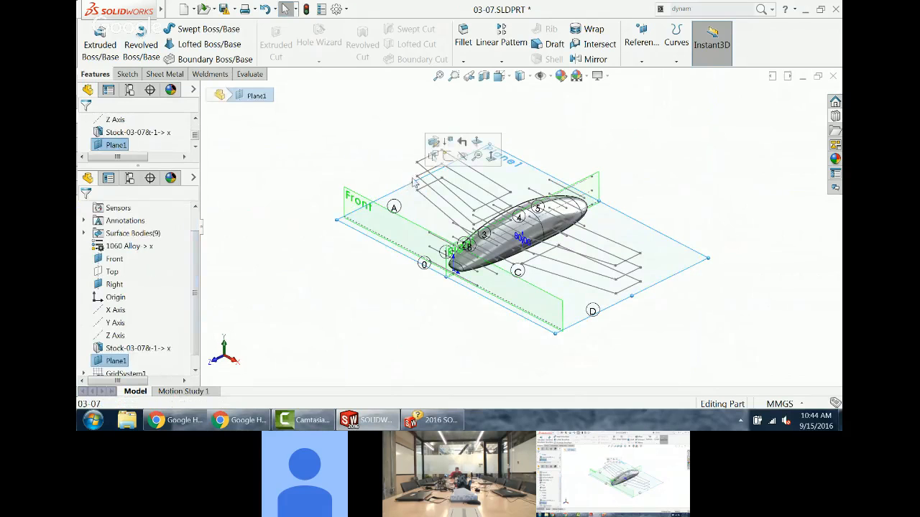
pyautogui.click(462, 157)
pyautogui.click(440, 216)
pyautogui.click(464, 214)
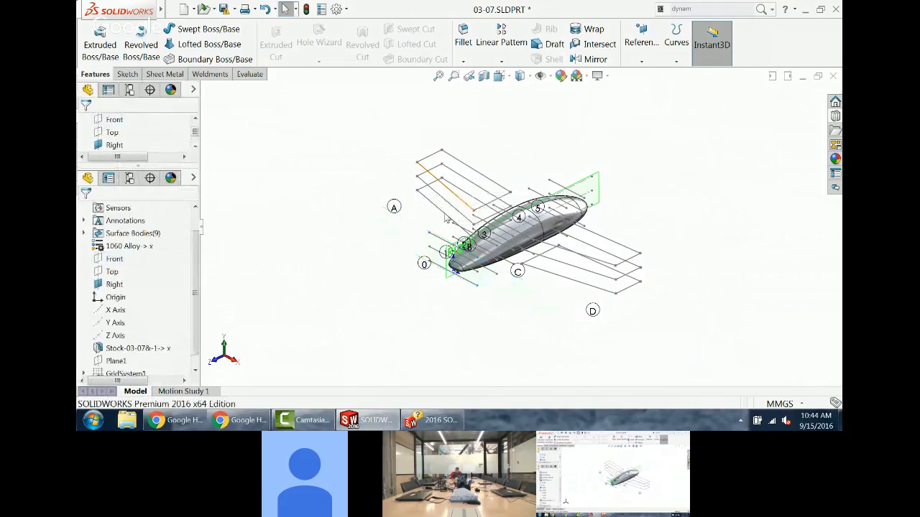
# Step: Show the surface bodies GridSystem1[1] through GridSystem1[8] from the Surface Bodies folder and clear the selection
pyautogui.scroll(-3, 549, 235)
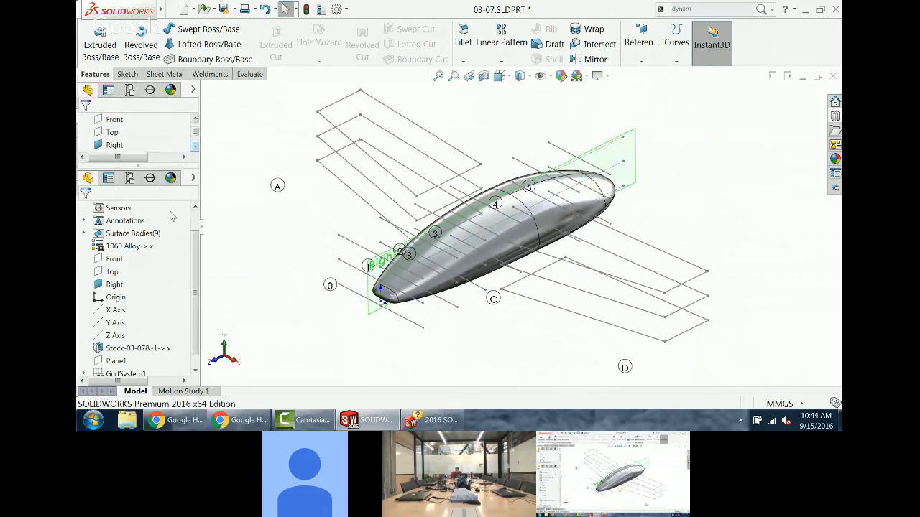
pyautogui.scroll(1, 197, 289)
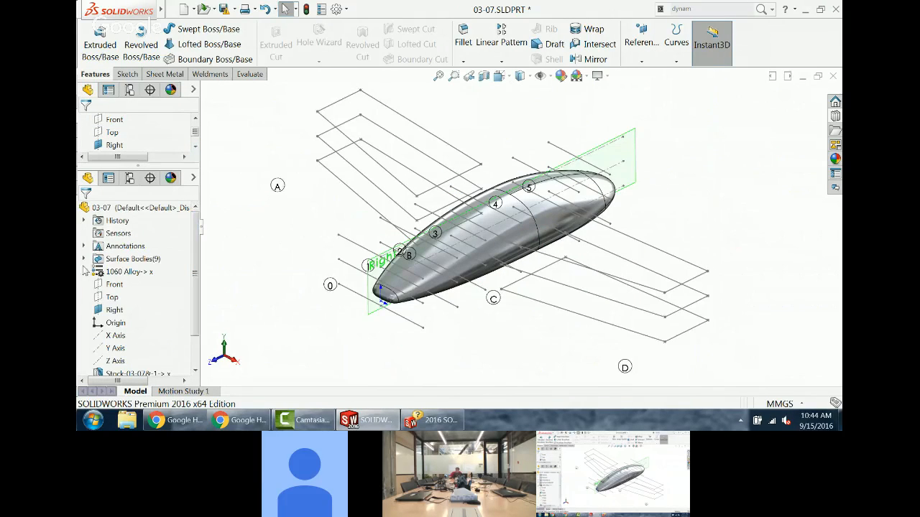
pyautogui.click(83, 259)
pyautogui.click(151, 259)
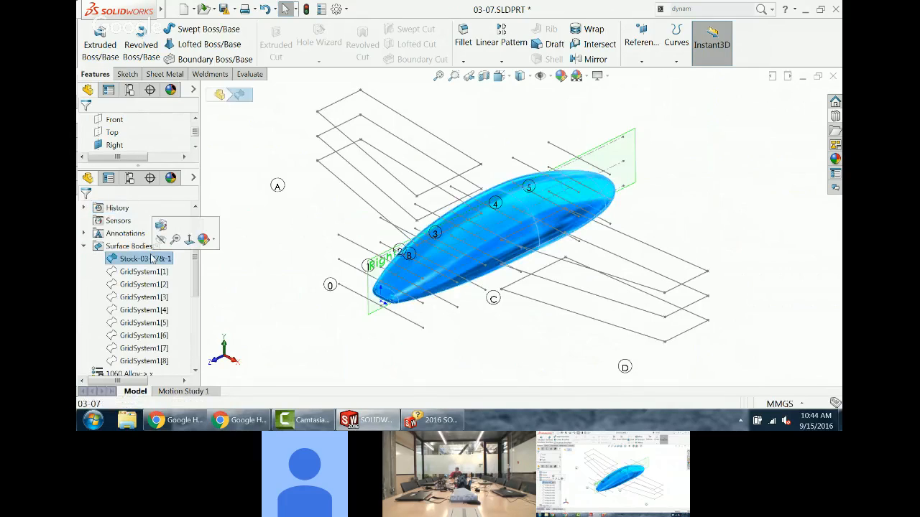
pyautogui.click(144, 272)
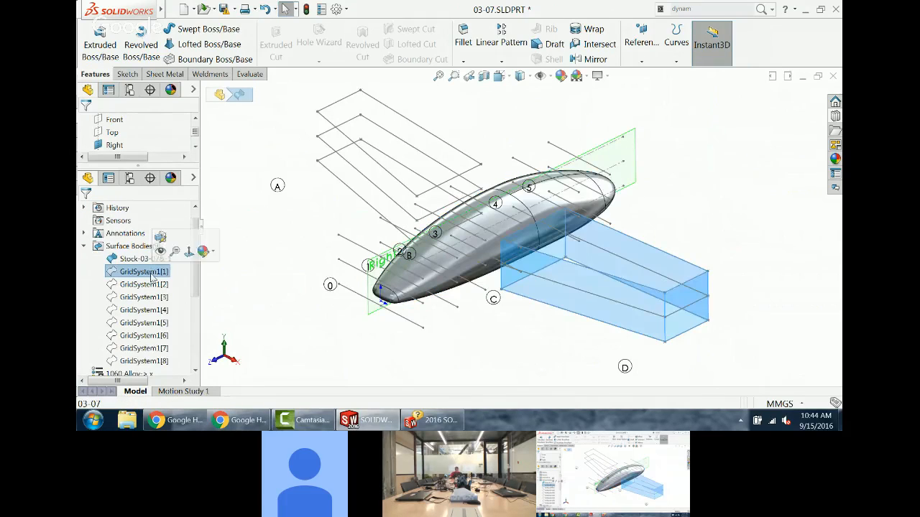
pyautogui.keyDown('shift'); pyautogui.click(144, 361); pyautogui.keyUp('shift')
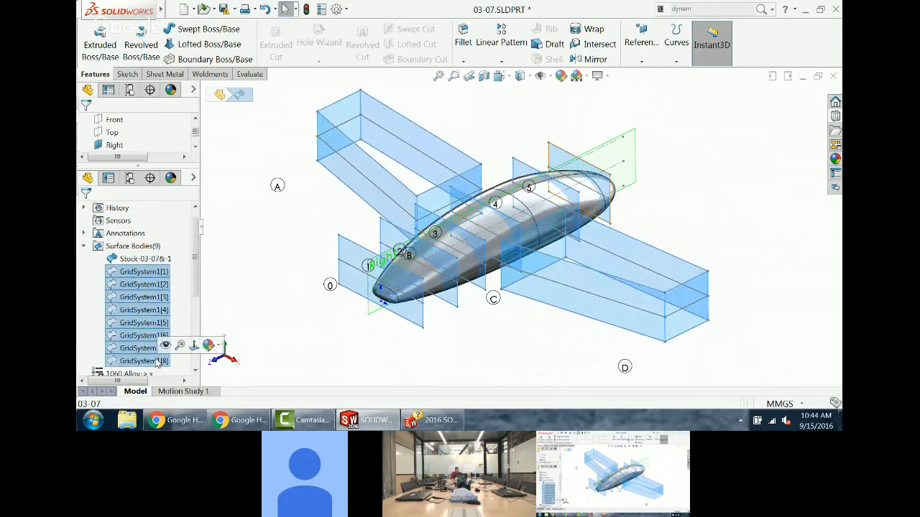
pyautogui.click(165, 344)
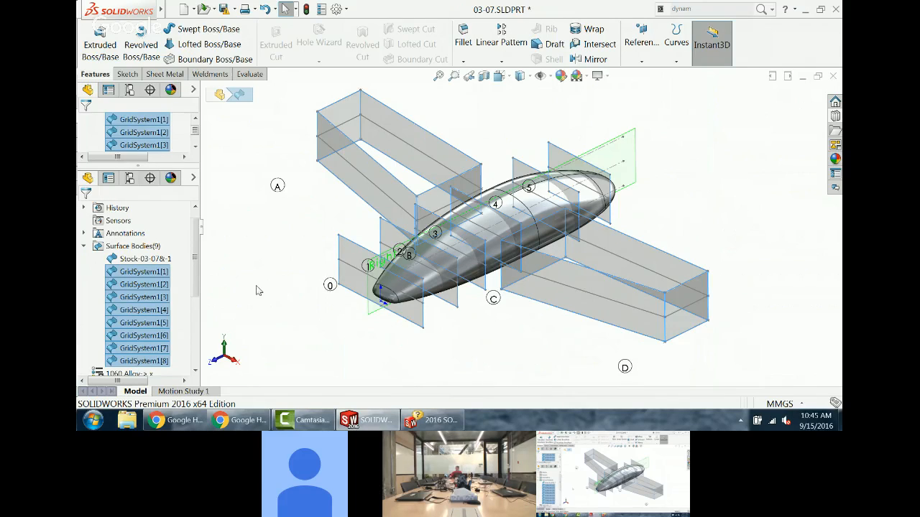
pyautogui.click(256, 289)
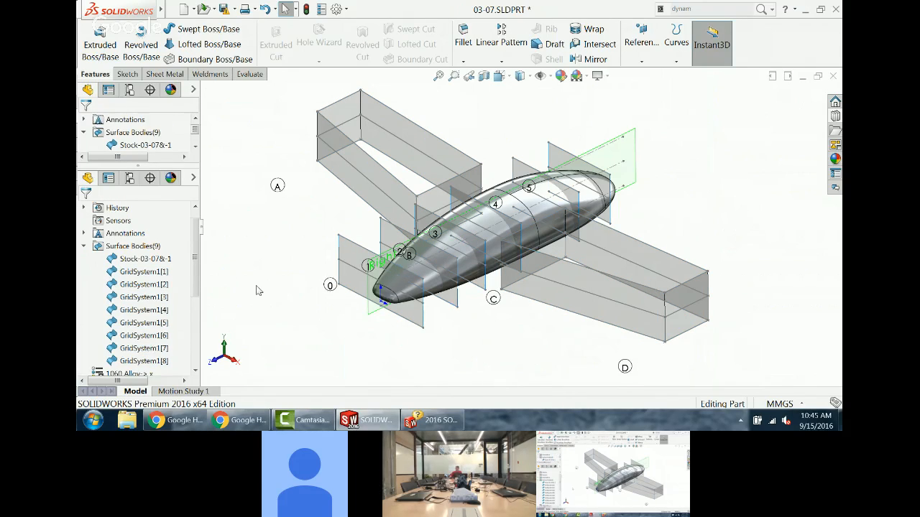
pyautogui.click(388, 238)
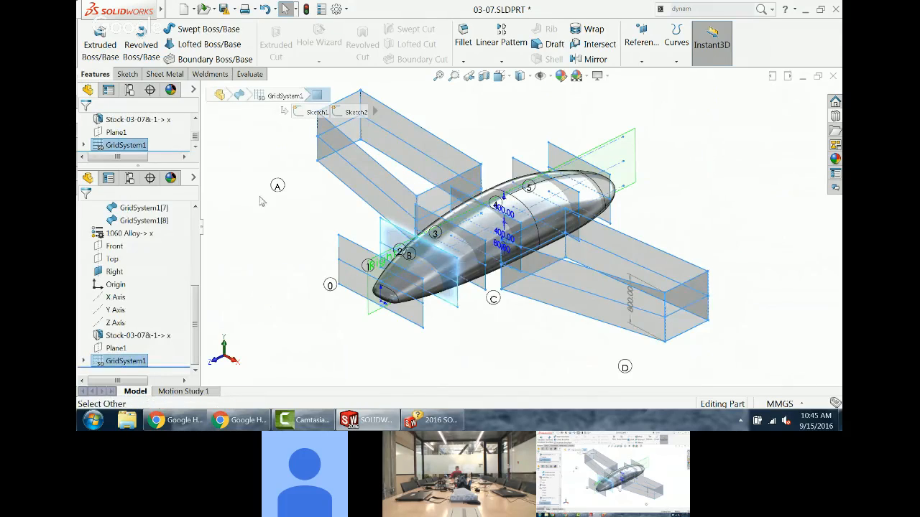
pyautogui.click(277, 211)
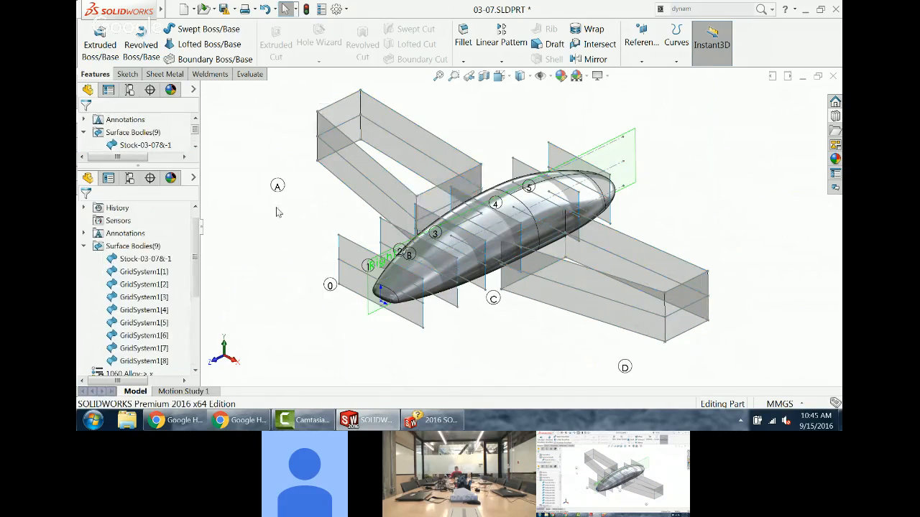
# Step: Select the hull surface body Stock-03-07 and make the Surfaces command set available
pyautogui.click(161, 260)
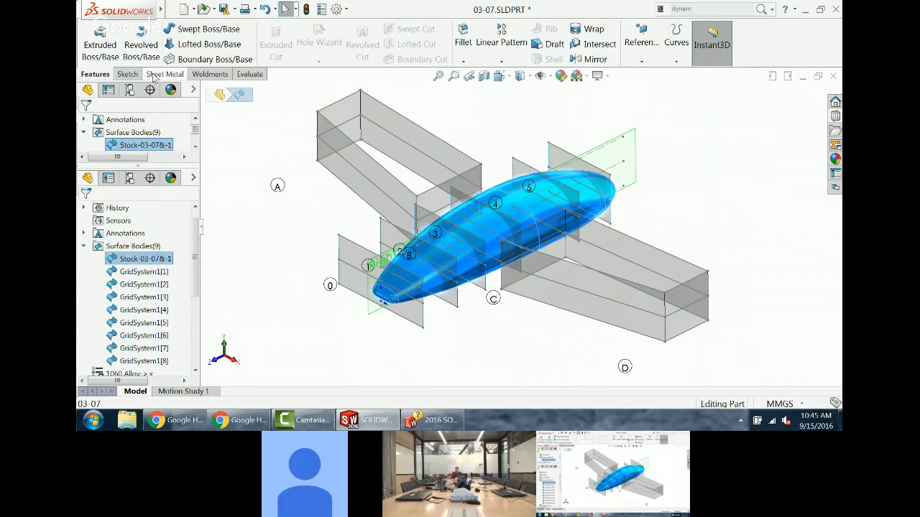
pyautogui.rightClick(170, 75)
pyautogui.click(219, 112)
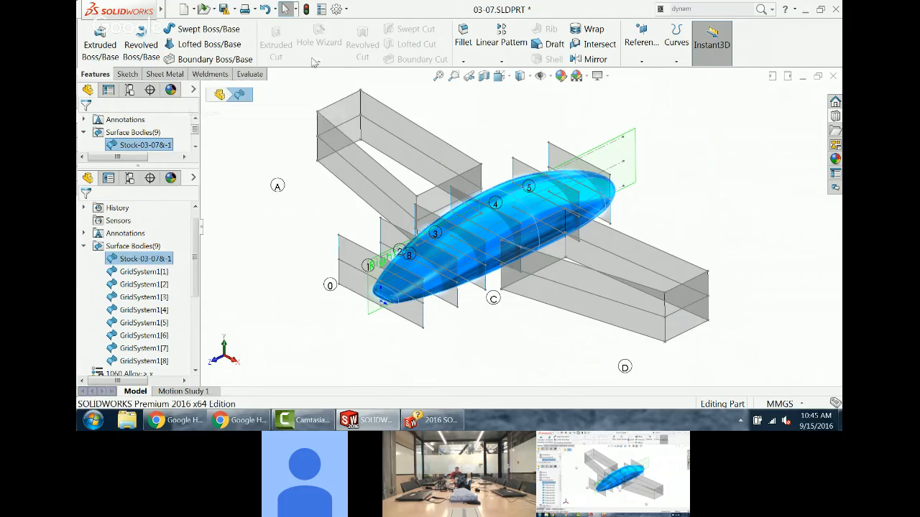
pyautogui.click(159, 74)
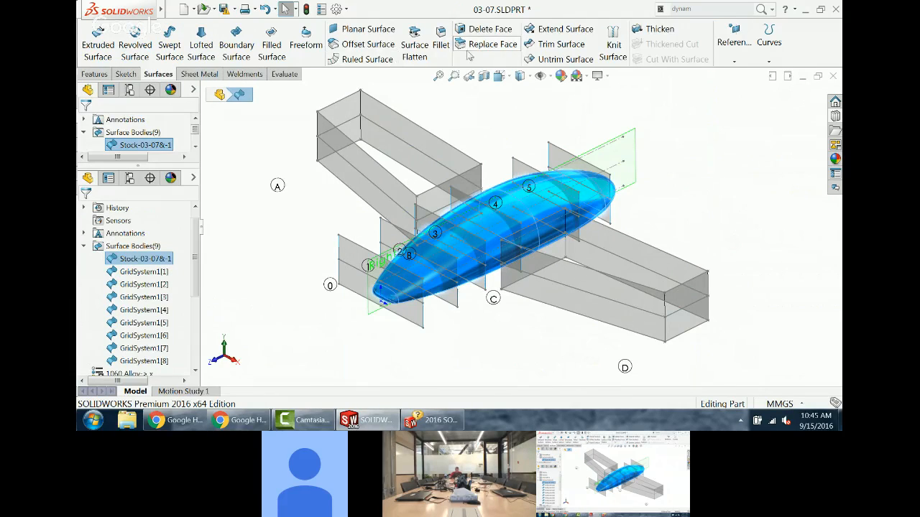
# Step: Try to offset the whole hull surface body by 25 mm with the offset direction reversed
pyautogui.click(368, 45)
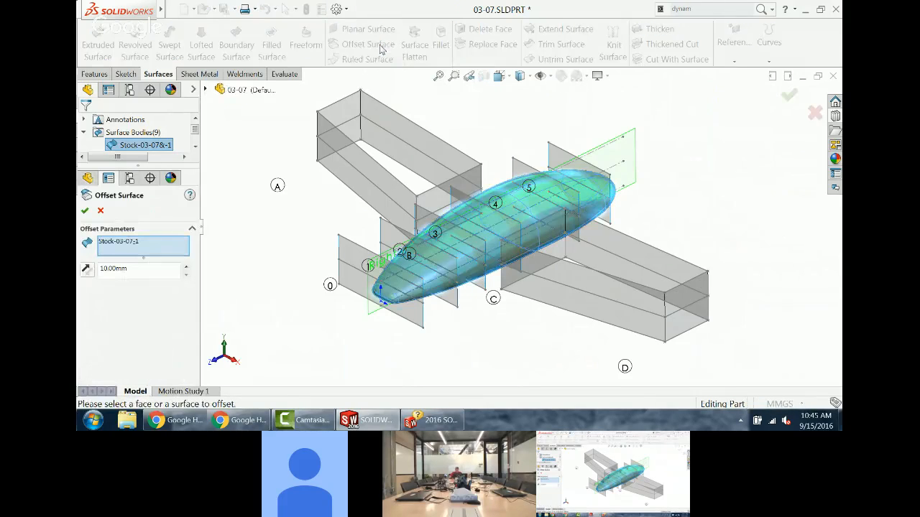
pyautogui.write('25')
pyautogui.click(81, 274)
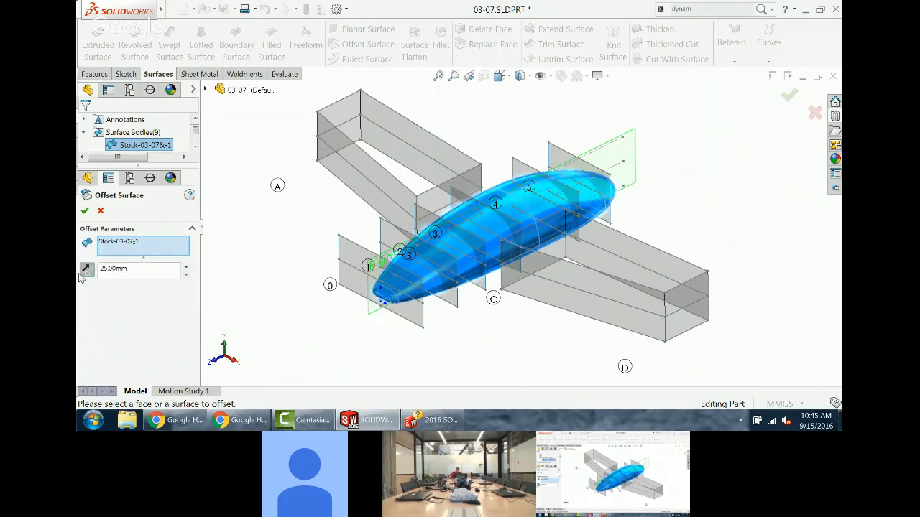
pyautogui.click(84, 210)
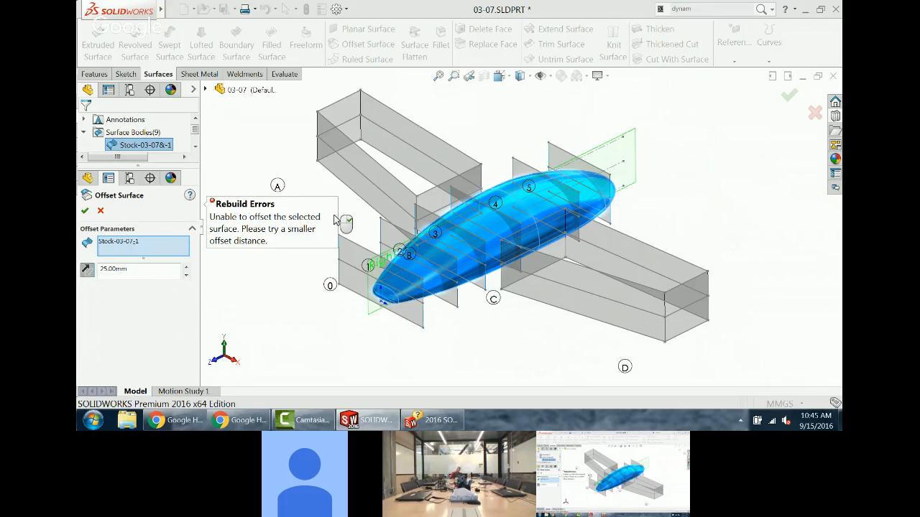
# Step: Replace the offset selection with the hull's four large faces, leaving out the end caps, and create the offset surface
pyautogui.rightClick(164, 250)
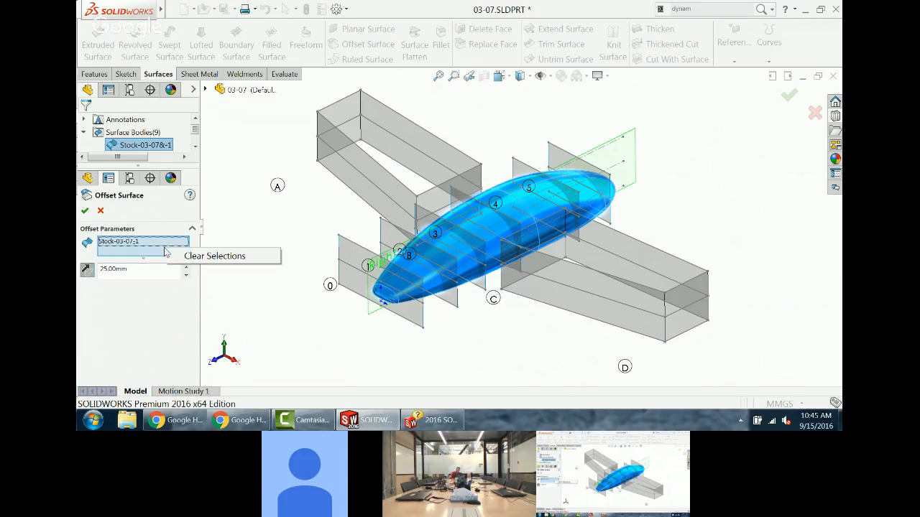
pyautogui.click(210, 256)
pyautogui.scroll(-3, 483, 253)
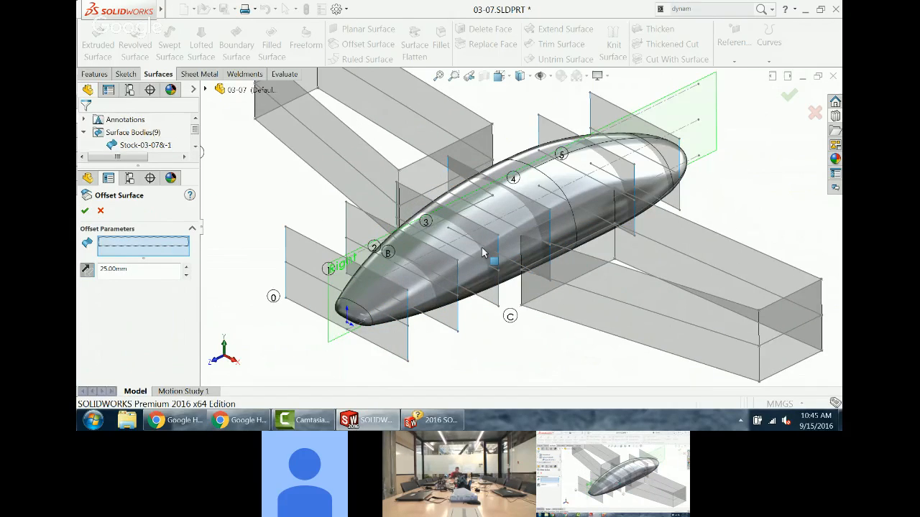
pyautogui.click(483, 253)
pyautogui.scroll(-2, 474, 256)
pyautogui.click(656, 163)
pyautogui.click(590, 141)
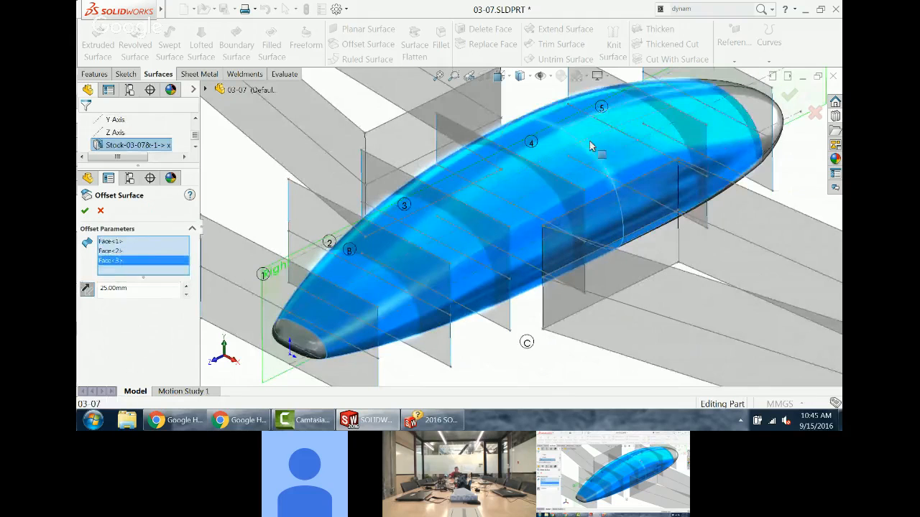
pyautogui.moveTo(610, 244); pyautogui.dragTo(608, 341, button='middle')
pyautogui.click(596, 302)
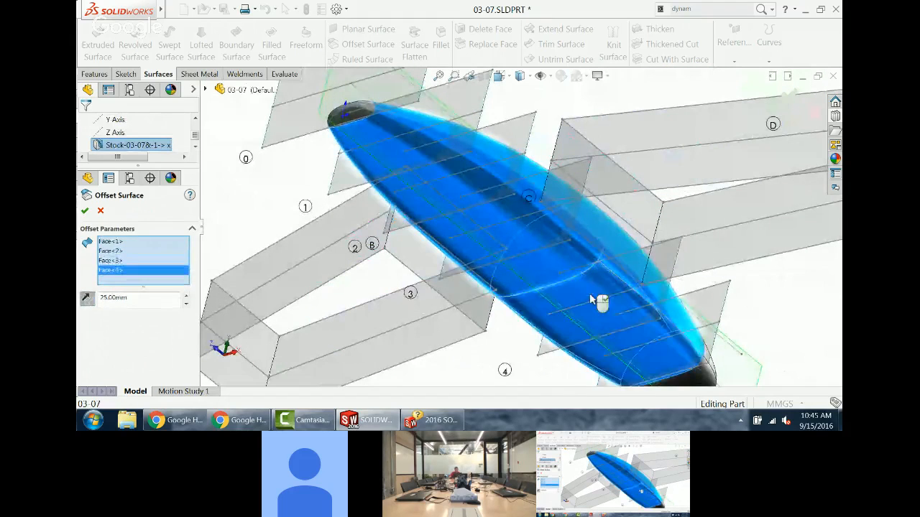
pyautogui.moveTo(596, 303); pyautogui.dragTo(651, 327, button='middle')
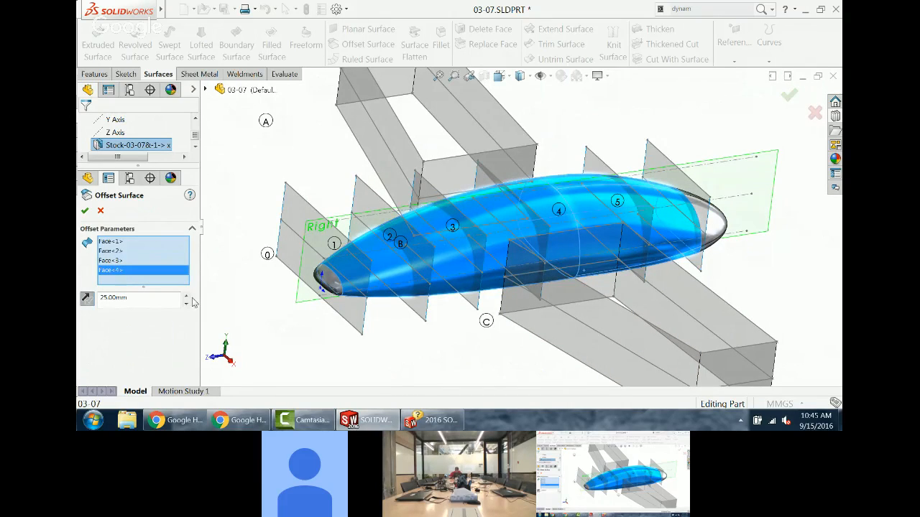
pyautogui.click(84, 209)
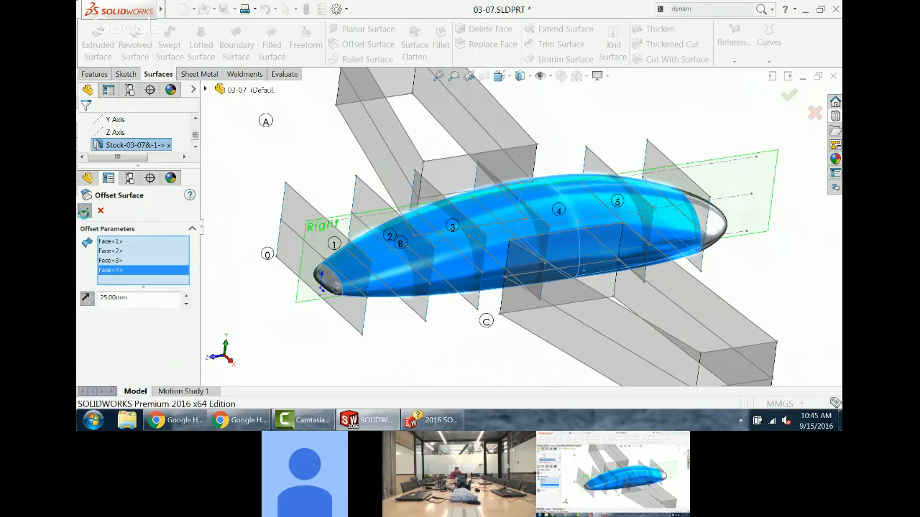
# Step: Hide the original hull surface body Stock-03-07
pyautogui.click(158, 259)
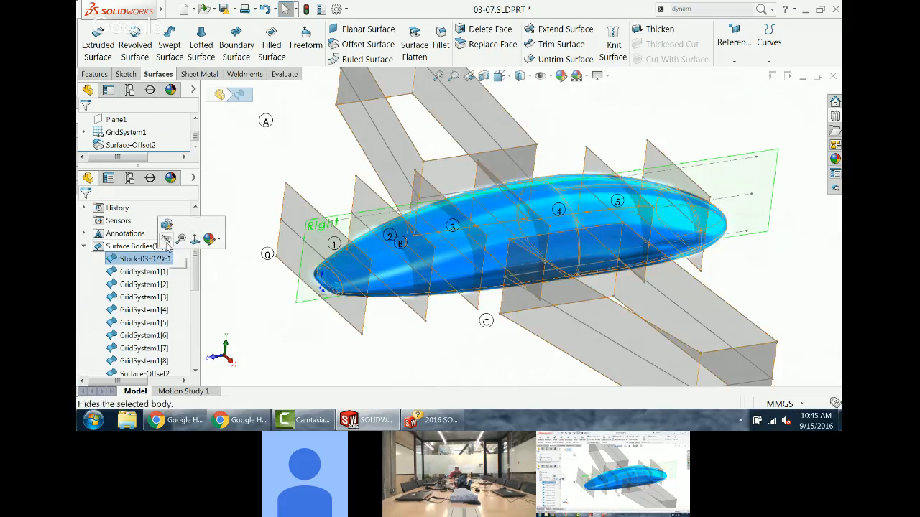
pyautogui.click(170, 240)
pyautogui.moveTo(324, 173); pyautogui.dragTo(359, 160, button='middle')
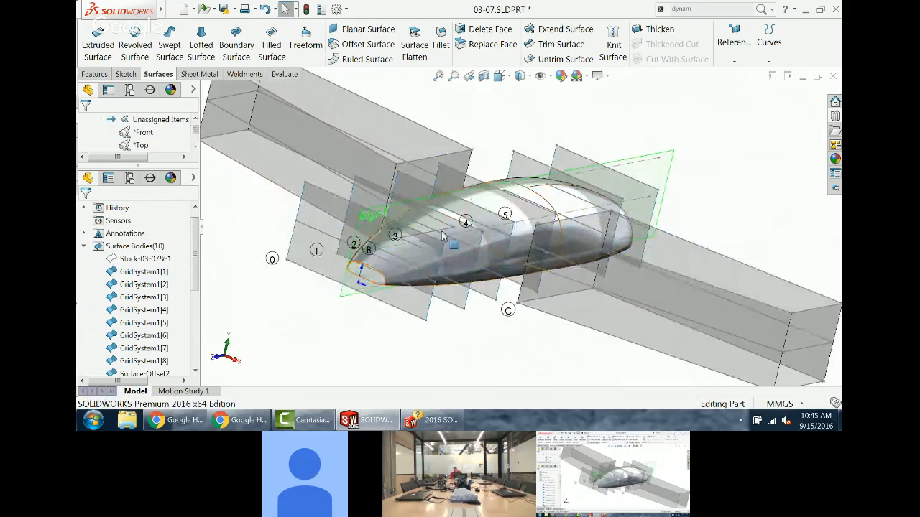
pyautogui.moveTo(450, 240); pyautogui.dragTo(430, 260, button='middle')
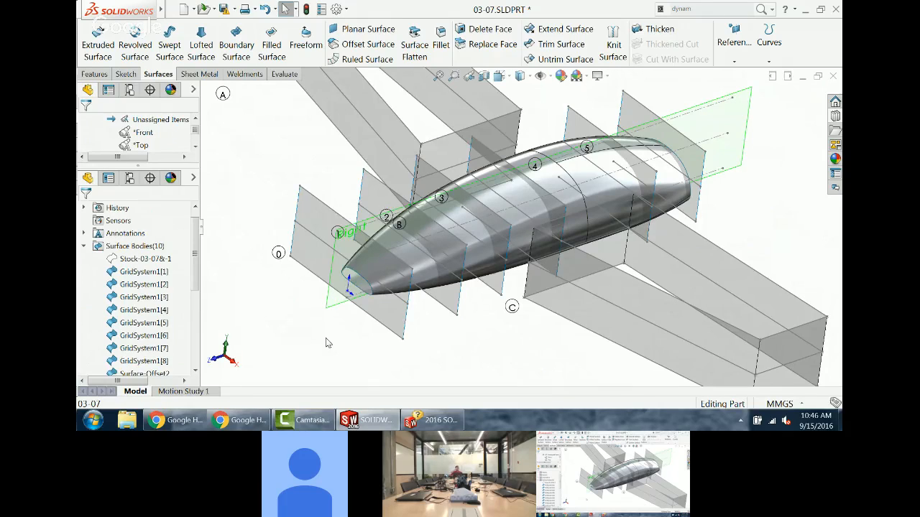
# Step: Start an Intersection Curve in a 3D sketch and select the four faces of the offset hull surface
pyautogui.click(127, 74)
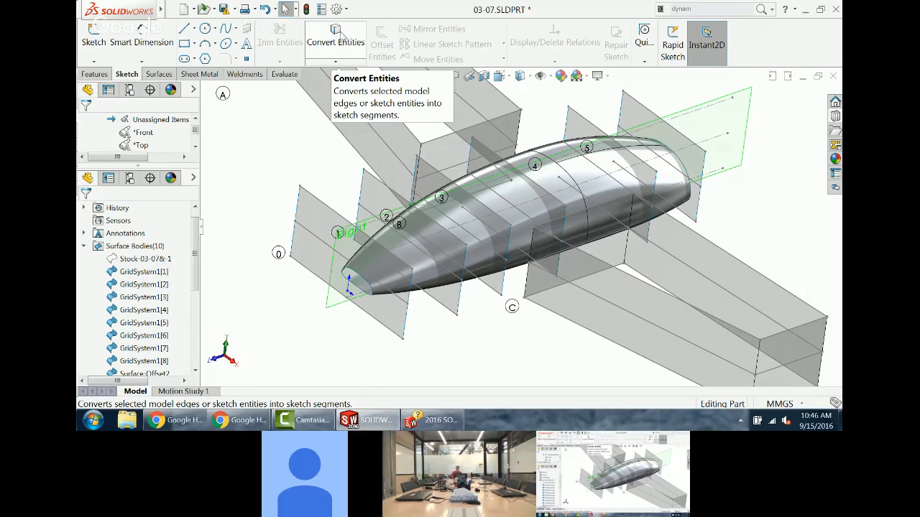
pyautogui.click(334, 62)
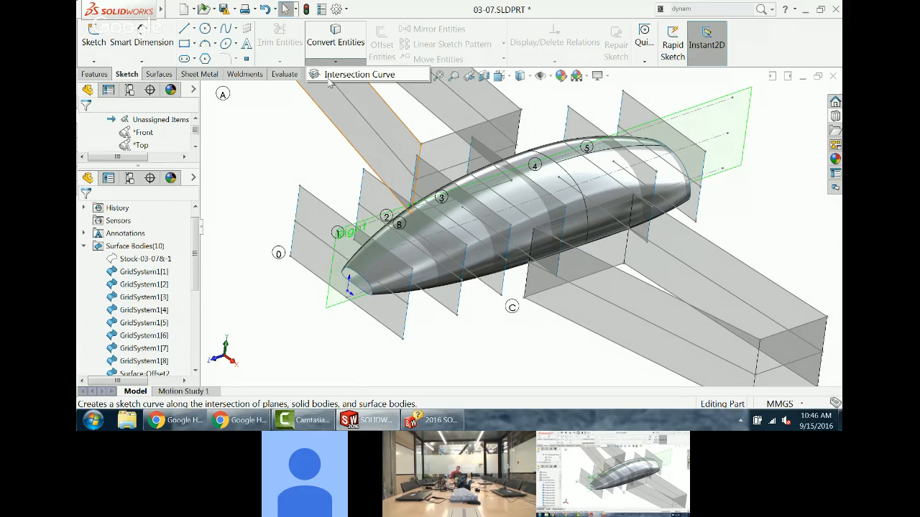
pyautogui.click(329, 74)
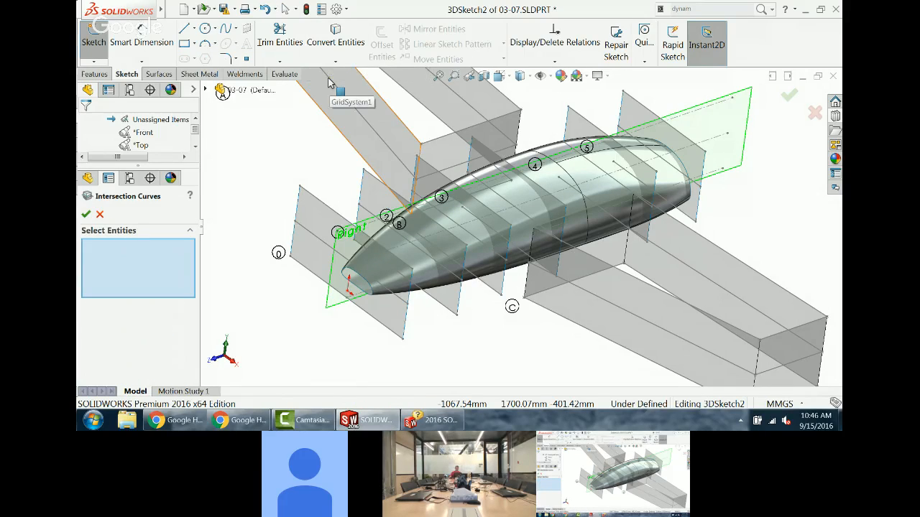
pyautogui.click(474, 233)
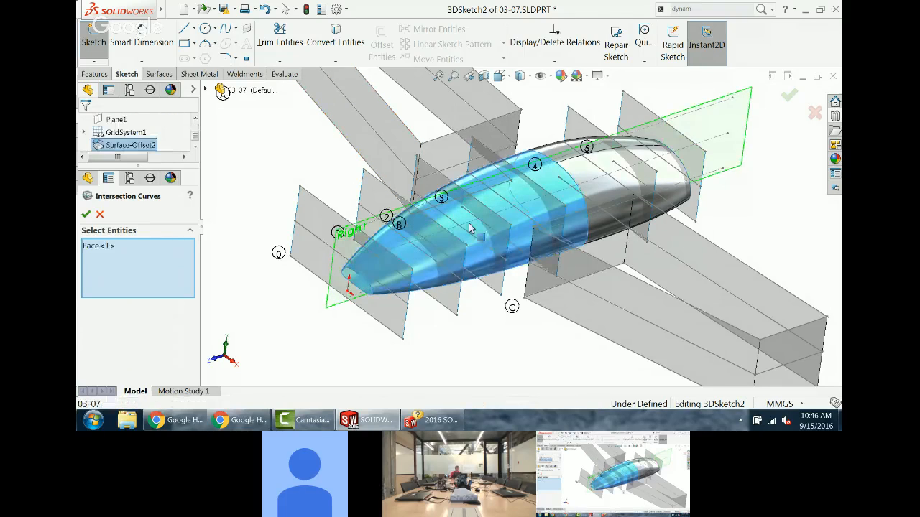
pyautogui.click(596, 183)
pyautogui.click(571, 154)
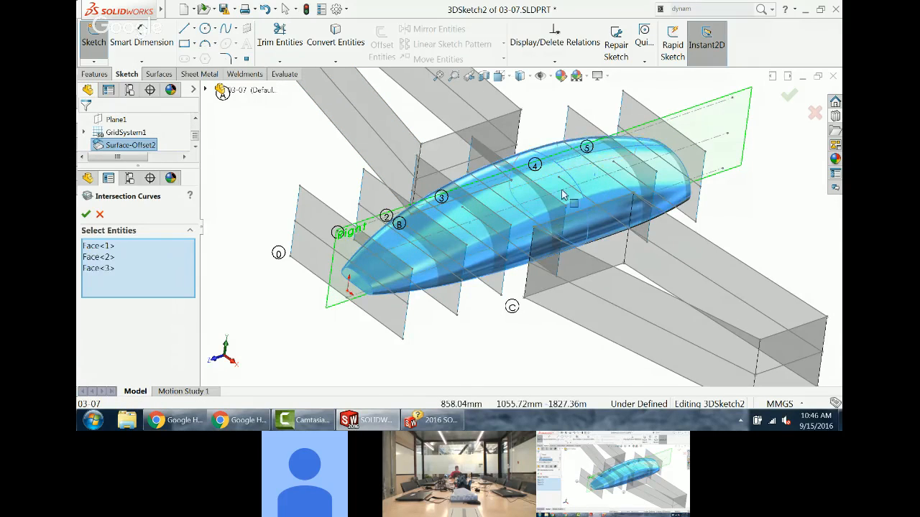
pyautogui.moveTo(568, 198); pyautogui.dragTo(540, 386, button='middle')
pyautogui.click(560, 306)
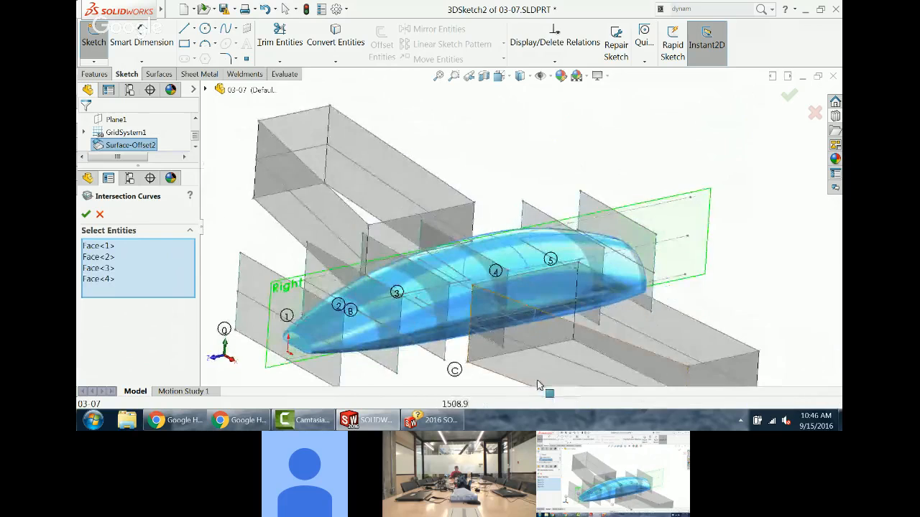
# Step: Add the Right plane and three transverse grid surfaces to the selection, and create the intersection curves with the offset hull
pyautogui.click(691, 200)
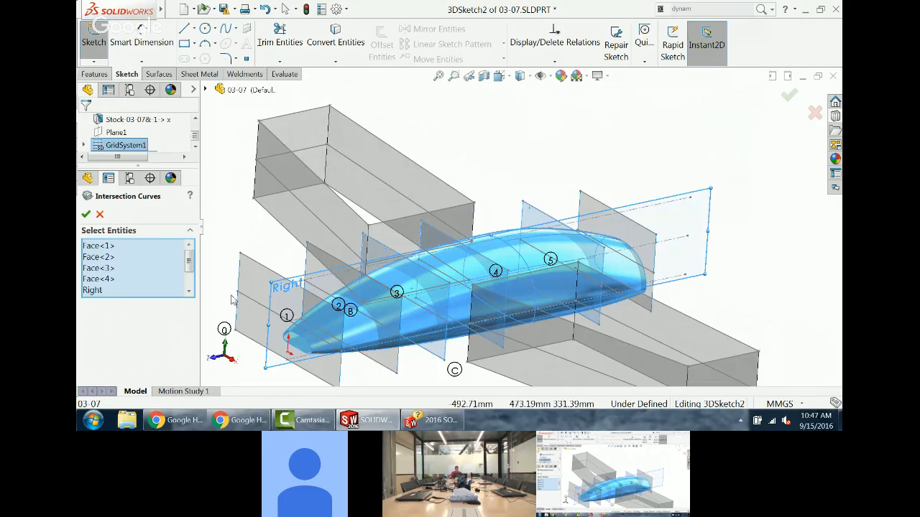
pyautogui.moveTo(251, 281)
pyautogui.mouseDown(button='middle')
pyautogui.moveTo(248, 260)
pyautogui.moveTo(244, 274)
pyautogui.moveTo(258, 287)
pyautogui.mouseUp(button='middle')
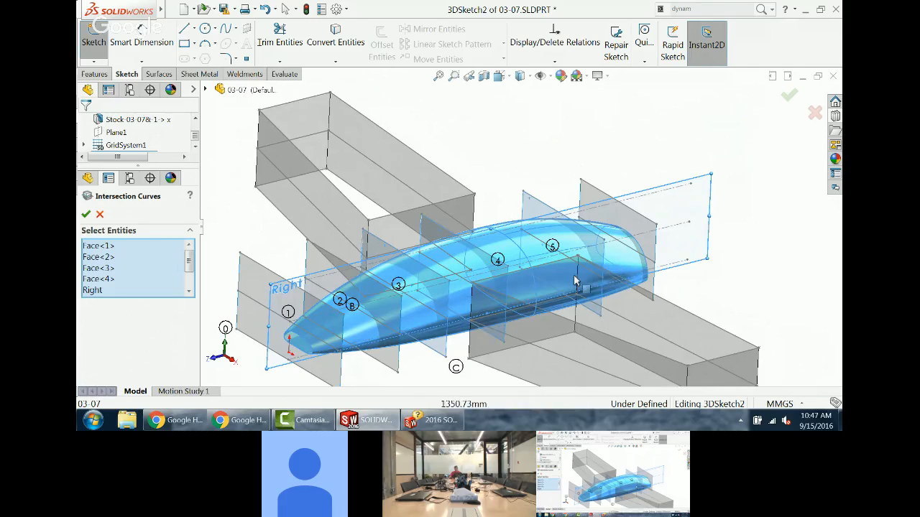
pyautogui.click(86, 214)
pyautogui.moveTo(309, 301); pyautogui.dragTo(327, 321, button='middle')
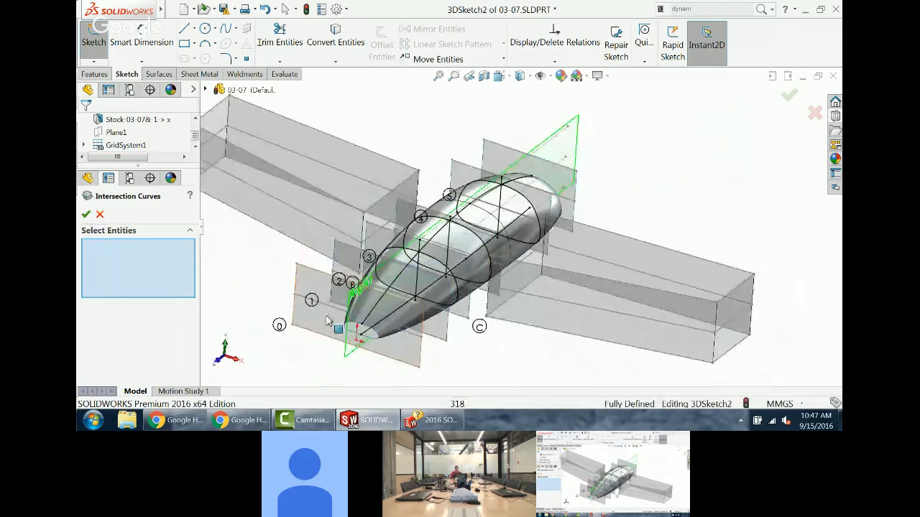
pyautogui.click(86, 214)
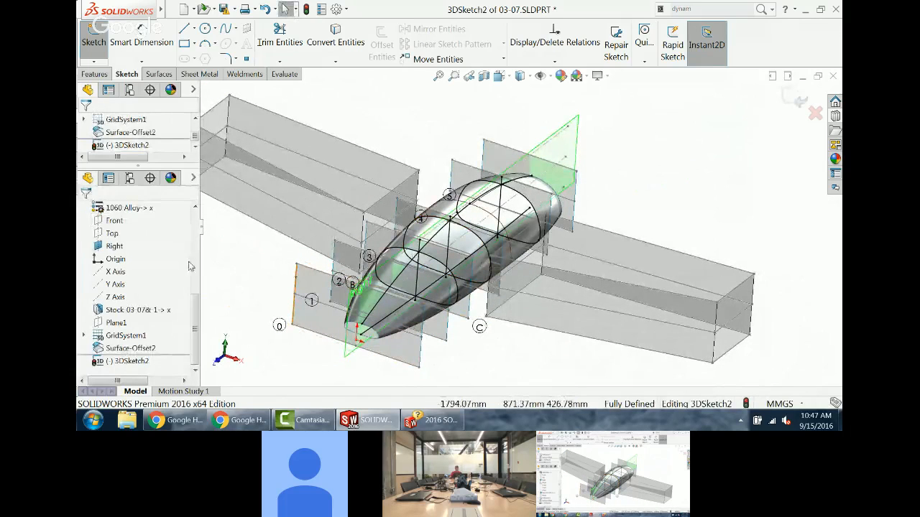
# Step: Hide the surface bodies GridSystem1[1] to [3], GridSystem1[5] to [8] and Surface-Offset2
pyautogui.moveTo(194, 317); pyautogui.dragTo(198, 231)
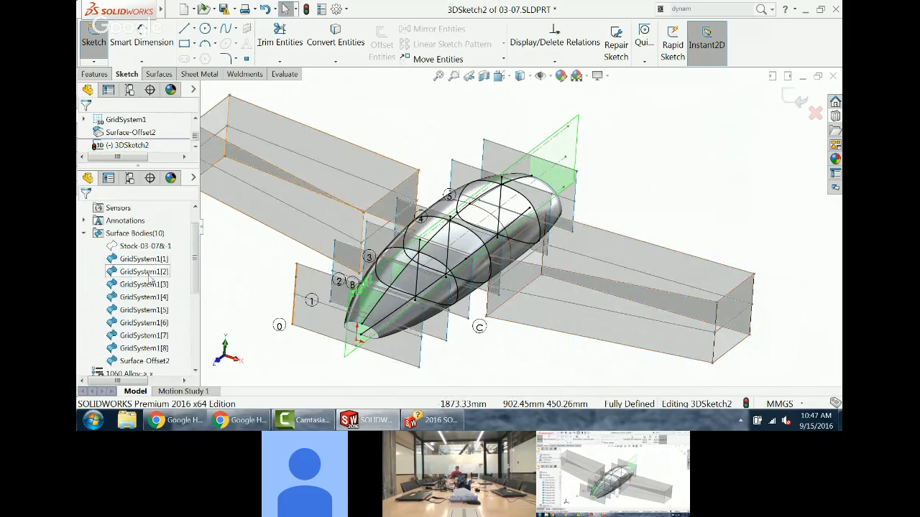
pyautogui.click(146, 296)
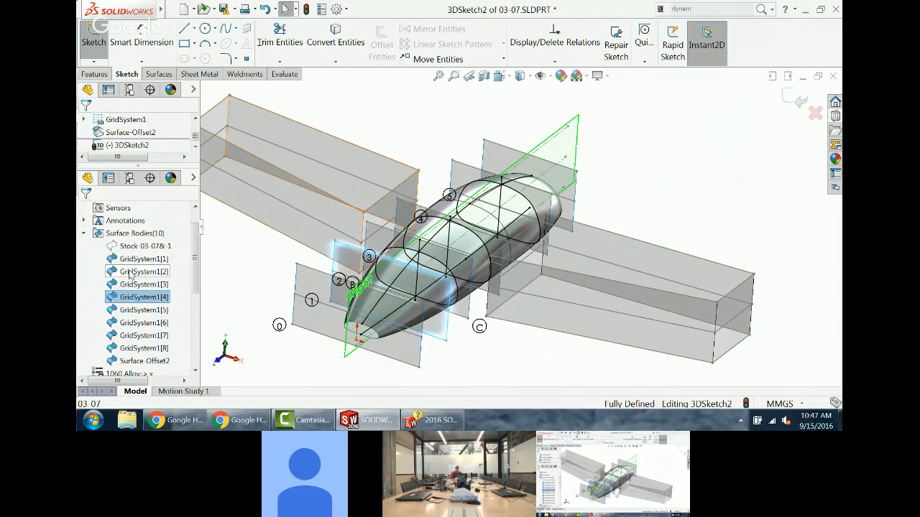
pyautogui.click(130, 284)
pyautogui.keyDown('shift'); pyautogui.click(128, 261); pyautogui.keyUp('shift')
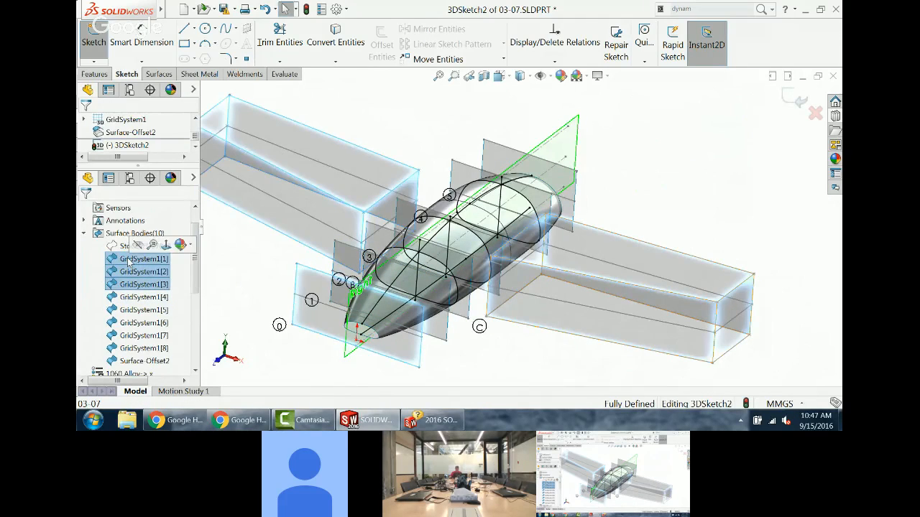
pyautogui.click(141, 253)
pyautogui.click(144, 310)
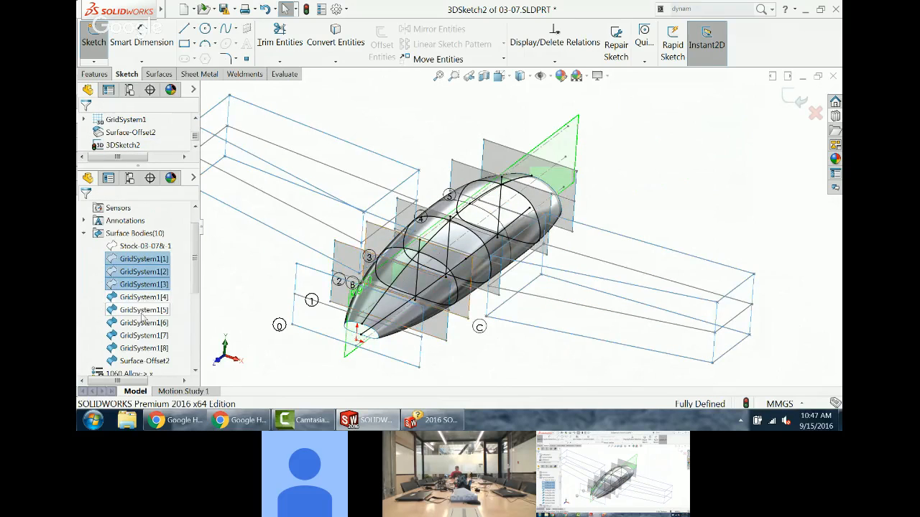
pyautogui.keyDown('shift'); pyautogui.click(145, 361); pyautogui.keyUp('shift')
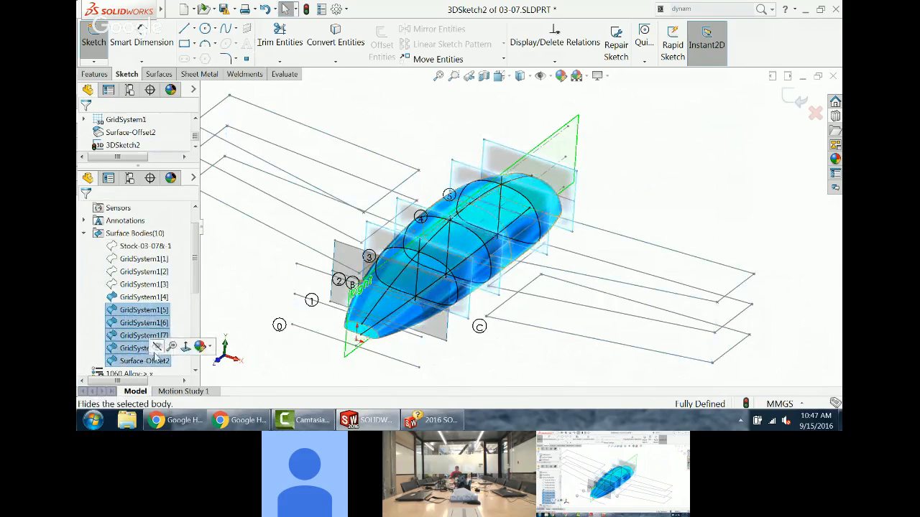
pyautogui.click(156, 346)
pyautogui.scroll(3, 298, 324)
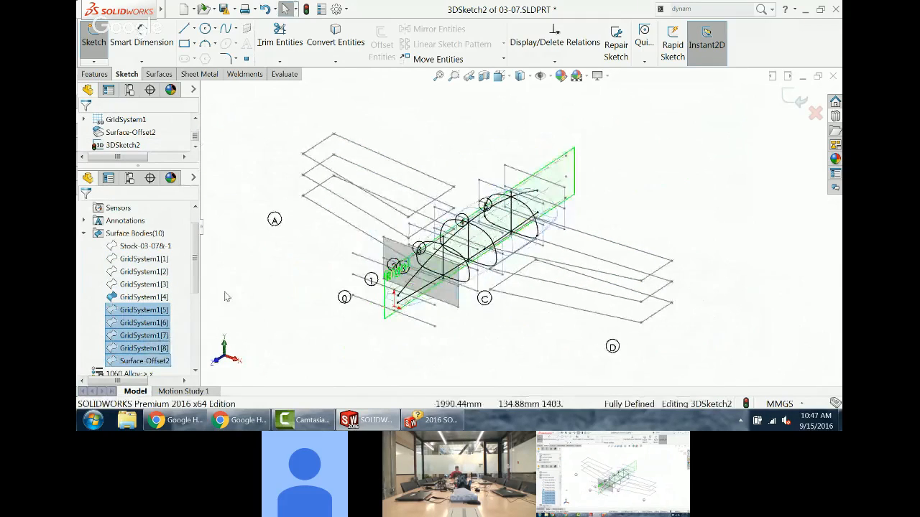
# Step: Hide the derived sketches Sketch2 and Sketch3 inside GridSystem1
pyautogui.moveTo(194, 258); pyautogui.dragTo(194, 332)
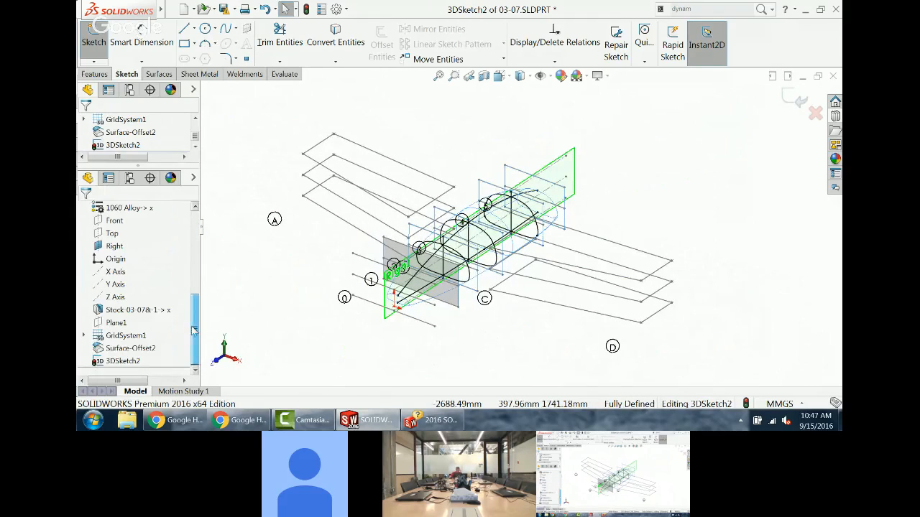
pyautogui.click(84, 336)
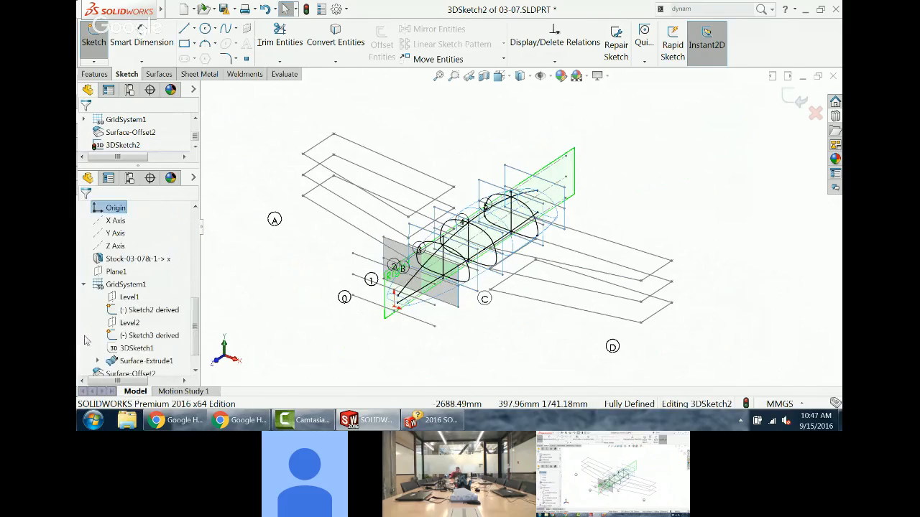
pyautogui.click(132, 311)
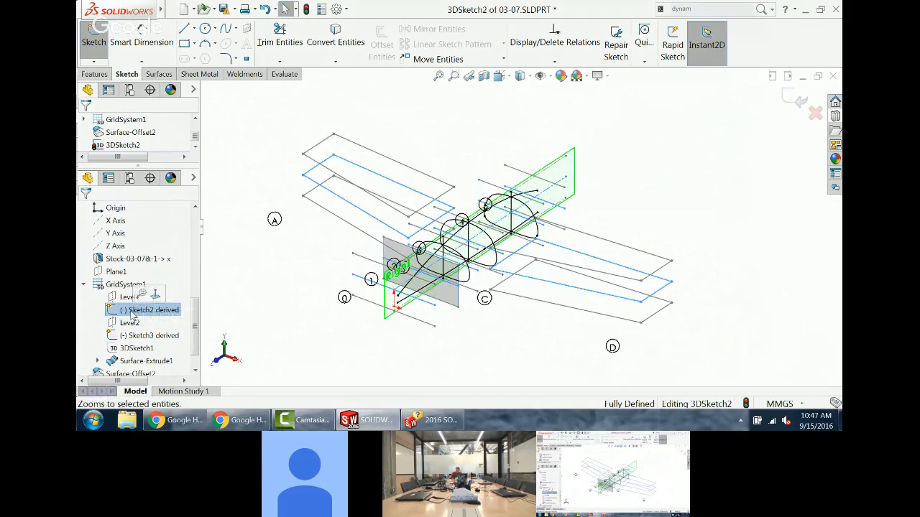
pyautogui.rightClick(132, 313)
pyautogui.click(149, 278)
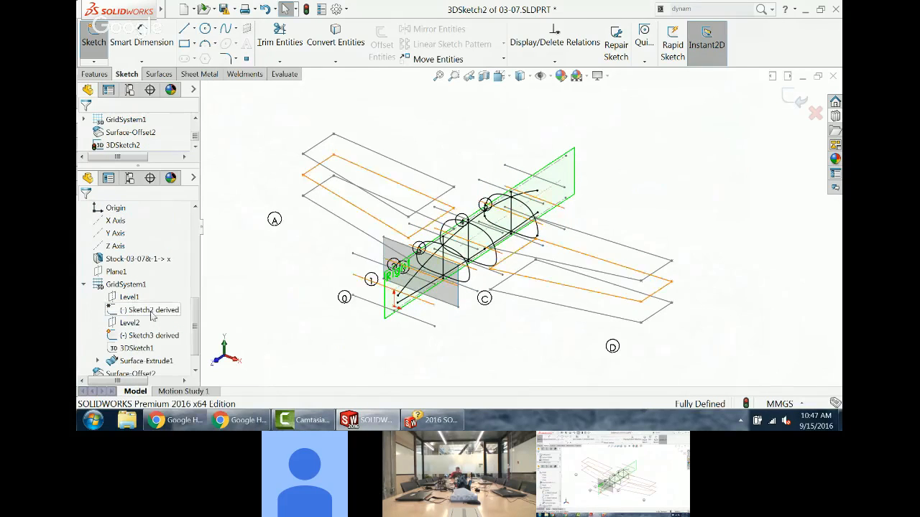
pyautogui.rightClick(142, 350)
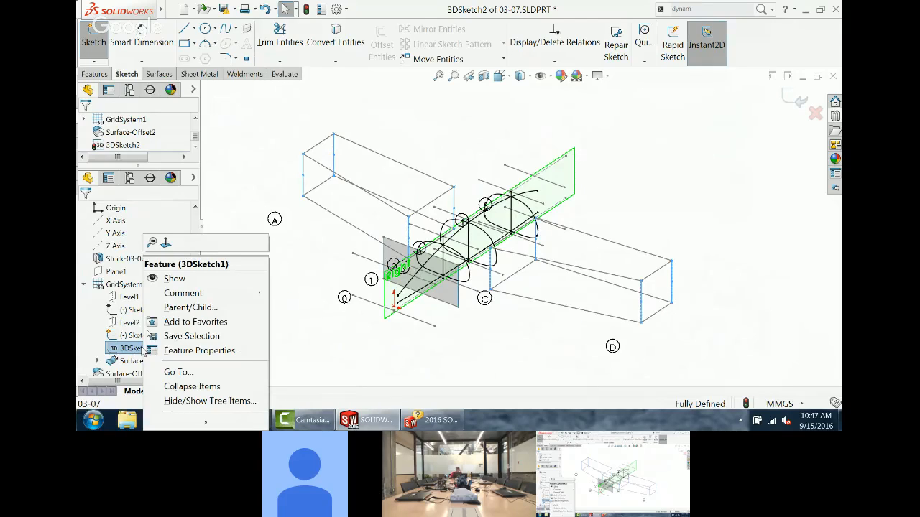
pyautogui.click(130, 336)
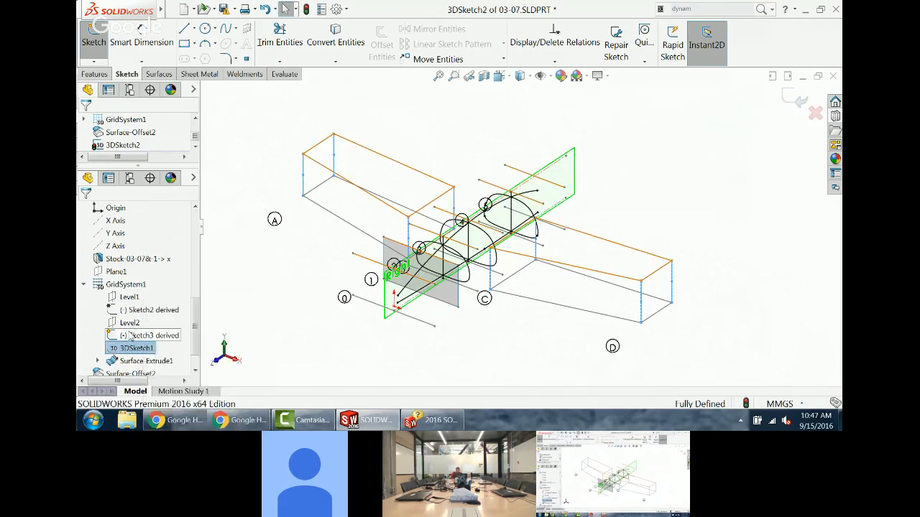
pyautogui.rightClick(130, 336)
pyautogui.click(148, 279)
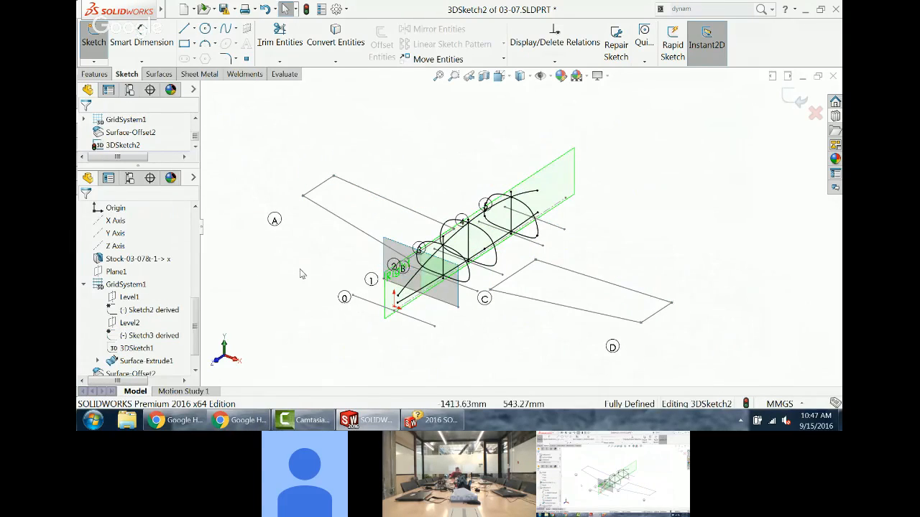
# Step: Exit the 3D sketch and hide the last visible grid surface body, the transverse one at gridline 1
pyautogui.scroll(-5, 521, 269)
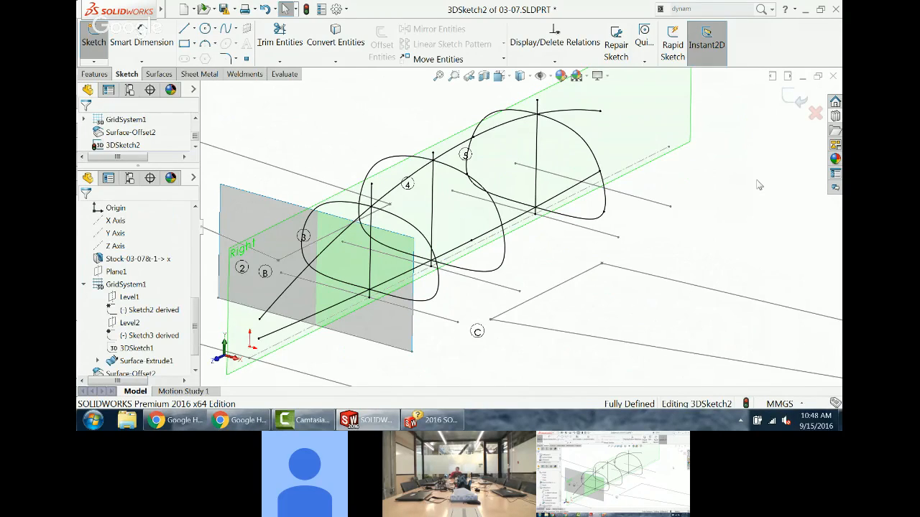
pyautogui.click(795, 101)
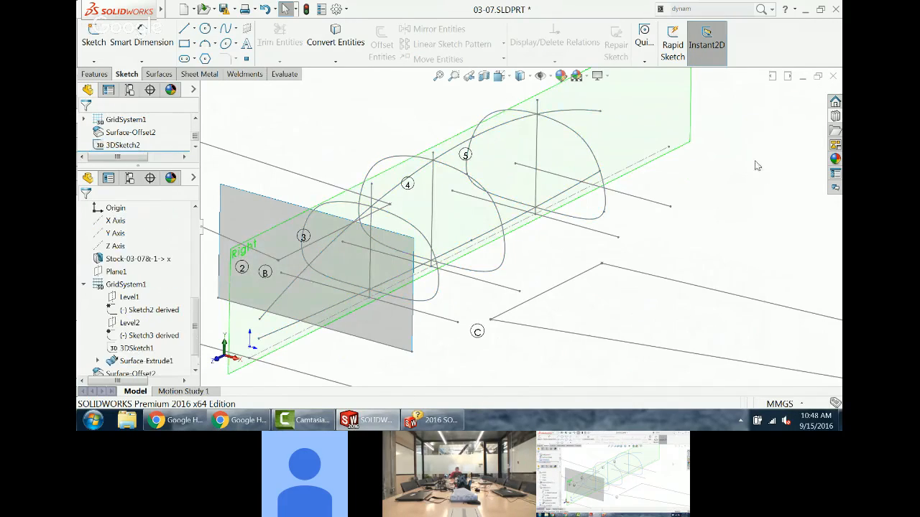
pyautogui.click(366, 317)
pyautogui.moveTo(304, 225); pyautogui.dragTo(262, 210, button='middle')
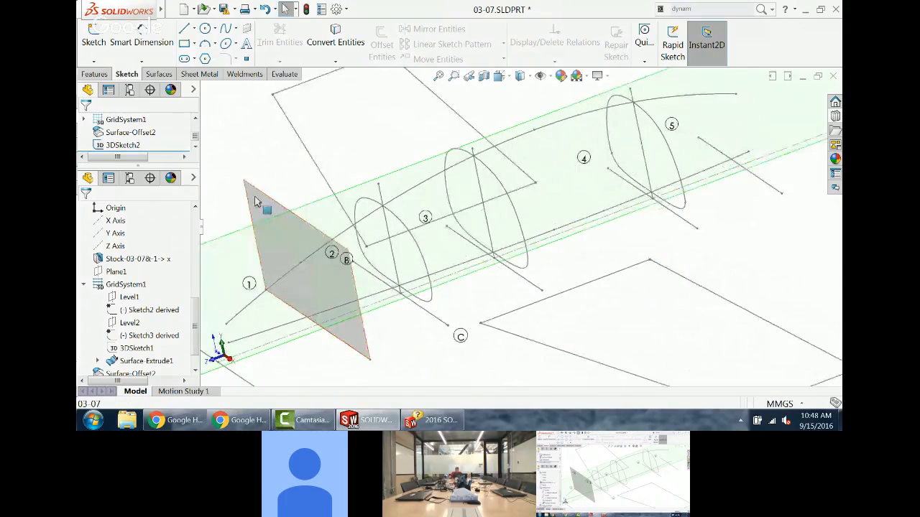
pyautogui.click(255, 202)
pyautogui.click(310, 171)
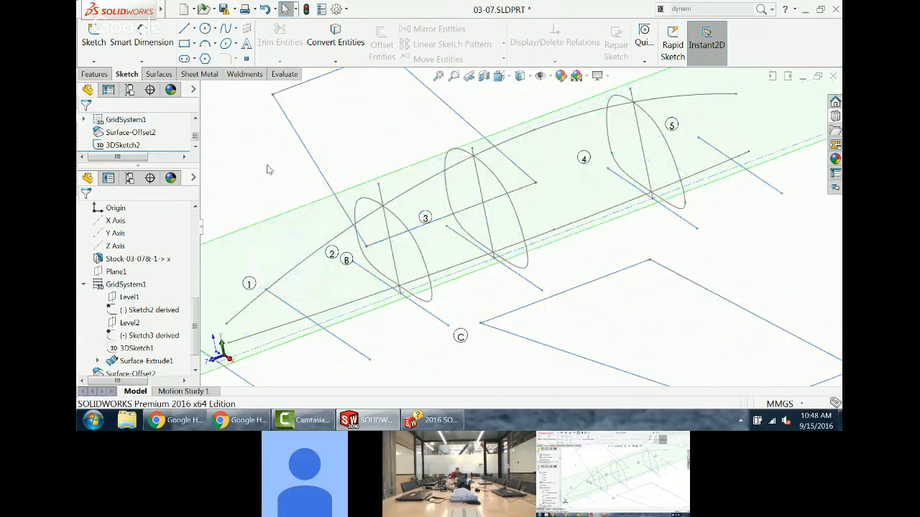
# Step: Show the surface body GridSystem1[5] and start a new sketch on its face
pyautogui.moveTo(266, 169); pyautogui.dragTo(283, 174, button='middle')
pyautogui.moveTo(196, 338); pyautogui.dragTo(196, 261)
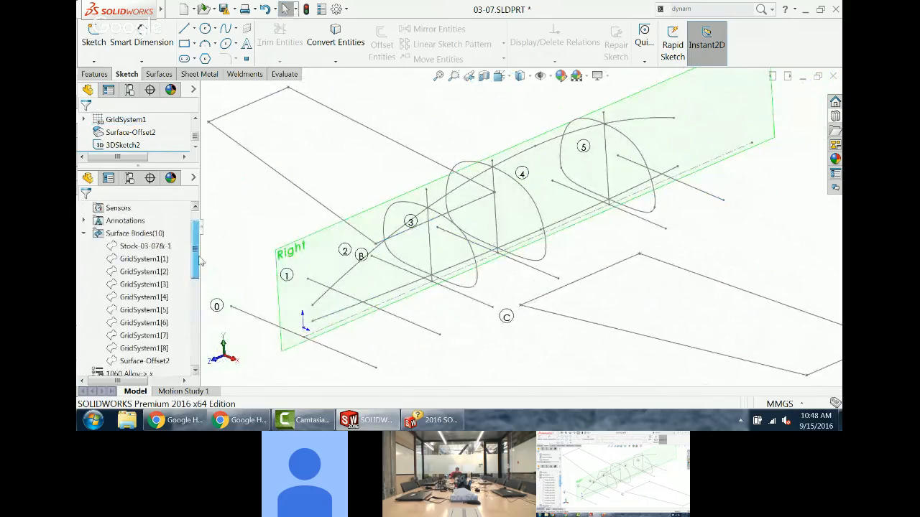
pyautogui.click(148, 309)
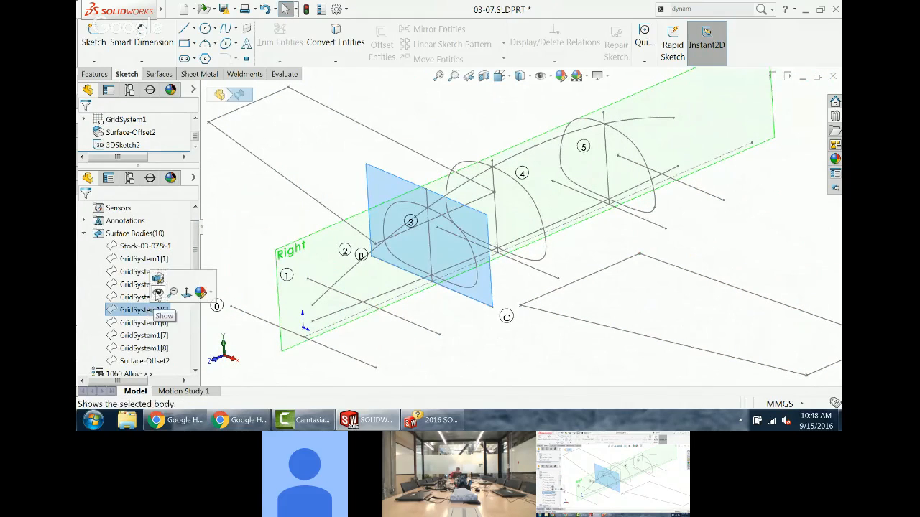
pyautogui.click(158, 292)
pyautogui.click(388, 184)
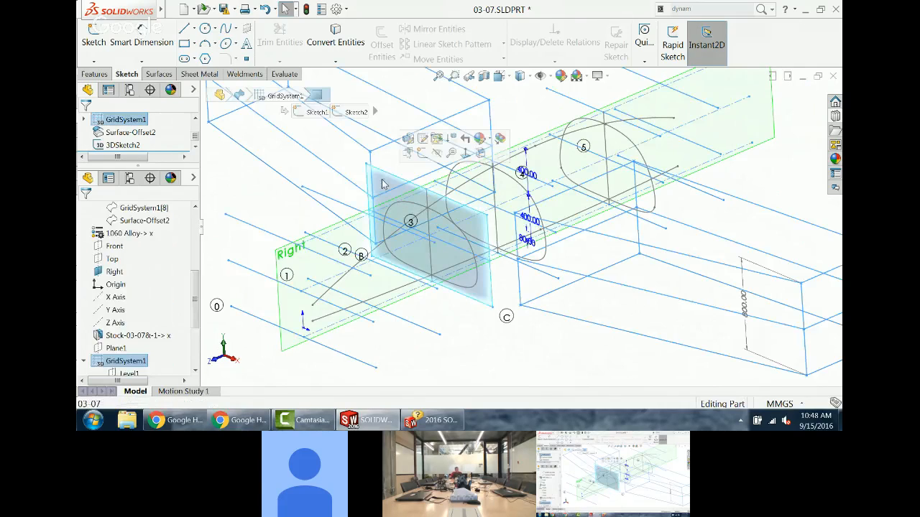
pyautogui.click(421, 153)
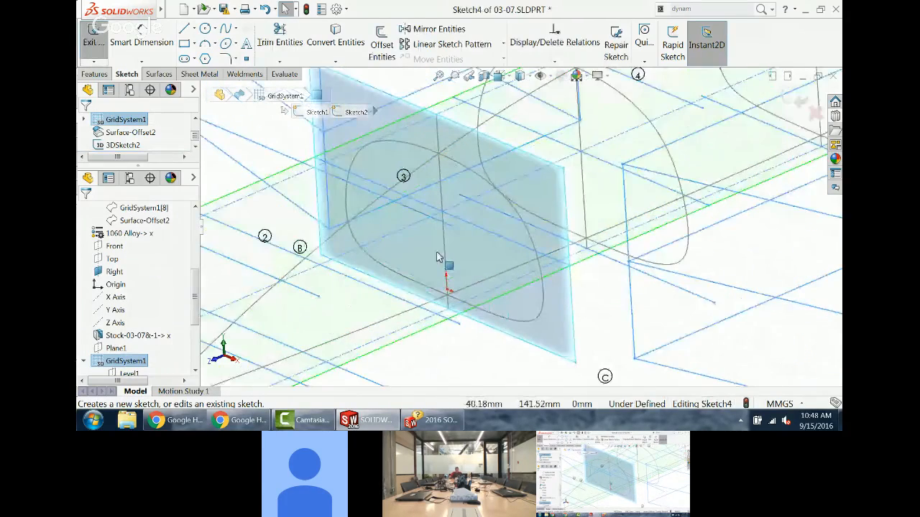
# Step: Sketch a vertical construction line about 582 mm long from the bottom to the top of the hull curve at the Right plane
pyautogui.click(194, 29)
pyautogui.moveTo(207, 30)
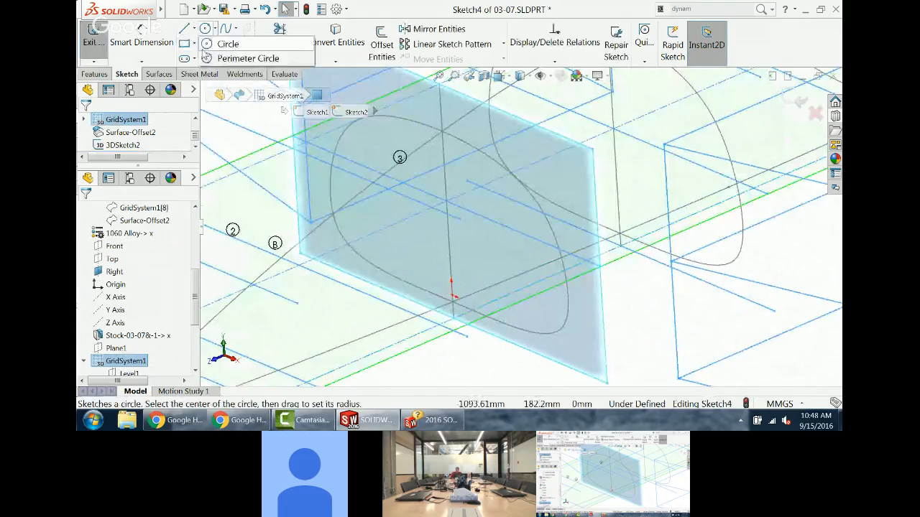
pyautogui.click(216, 58)
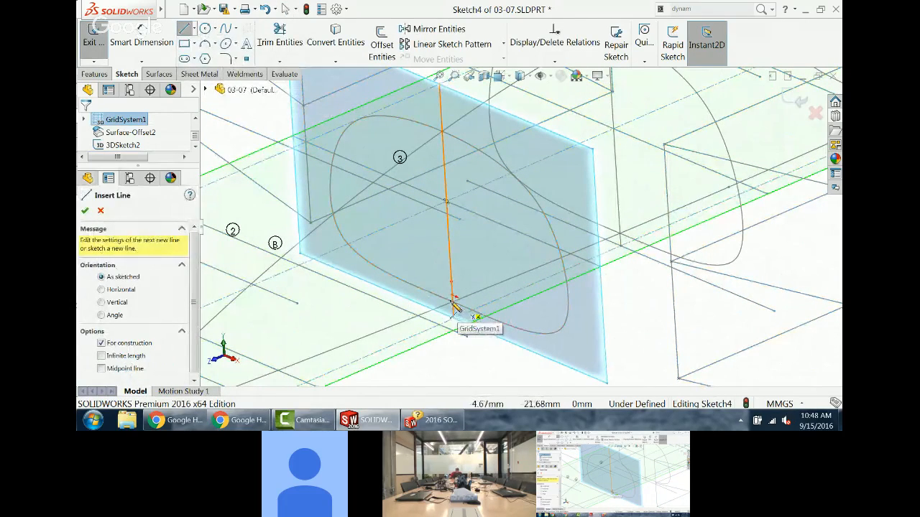
pyautogui.moveTo(453, 302); pyautogui.dragTo(442, 132)
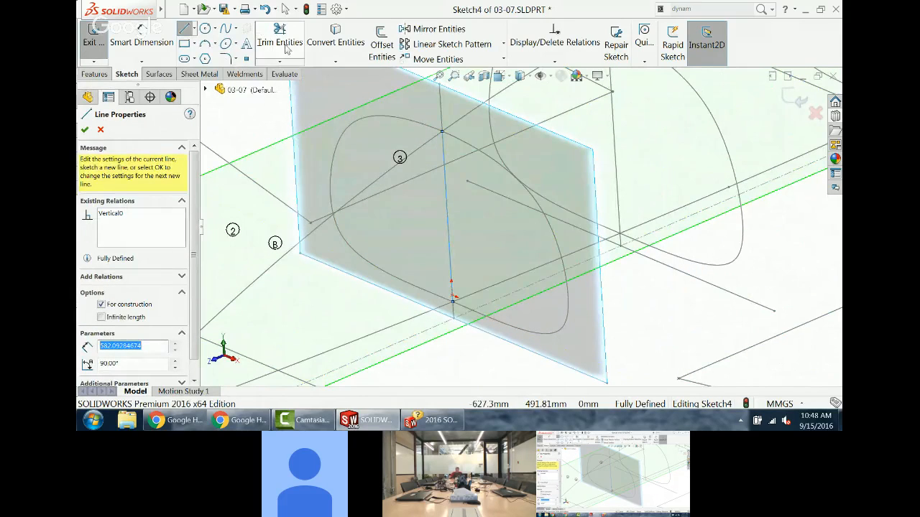
# Step: Trace one half of the hull section curve with eight connected tangent arcs, from the construction line's upper end to its lower end
pyautogui.click(212, 45)
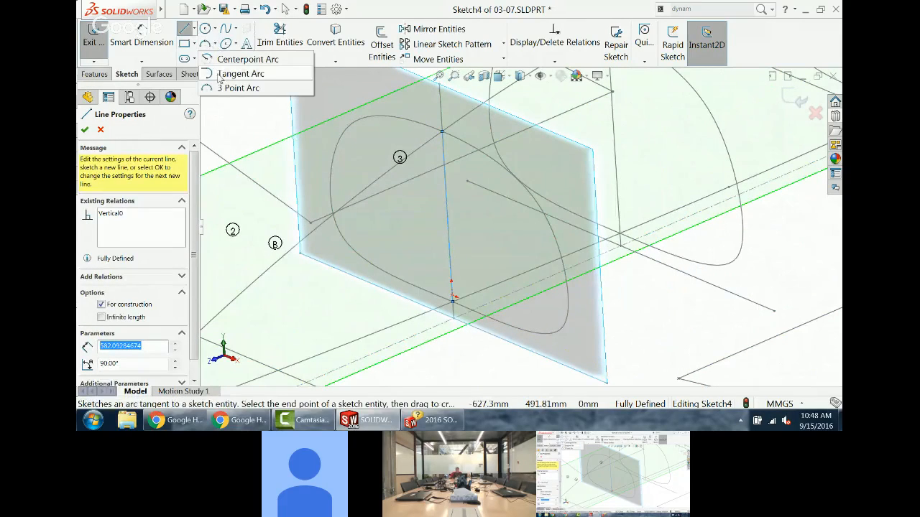
pyautogui.click(222, 72)
pyautogui.click(442, 134)
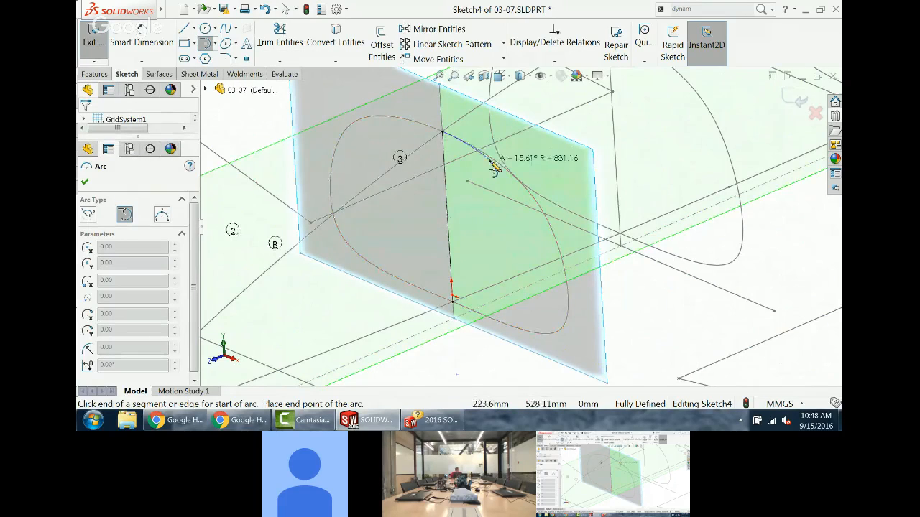
pyautogui.click(492, 158)
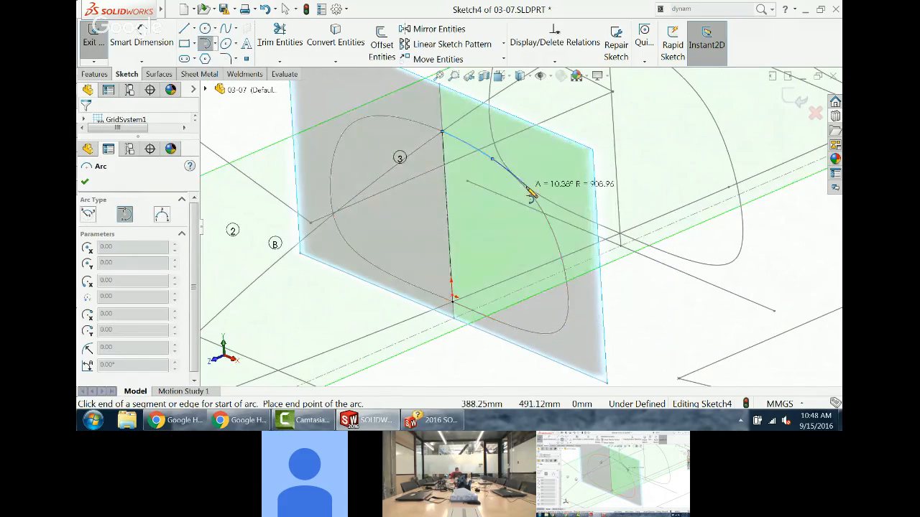
pyautogui.click(529, 192)
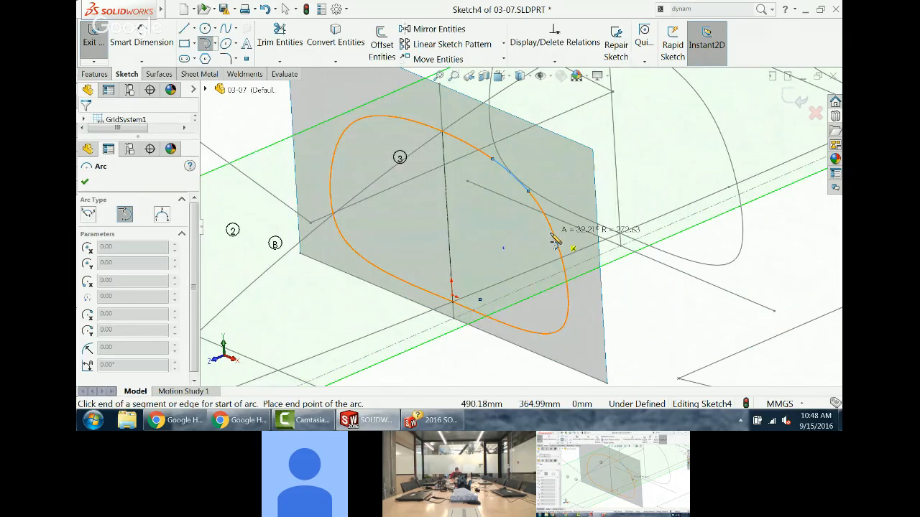
pyautogui.click(552, 233)
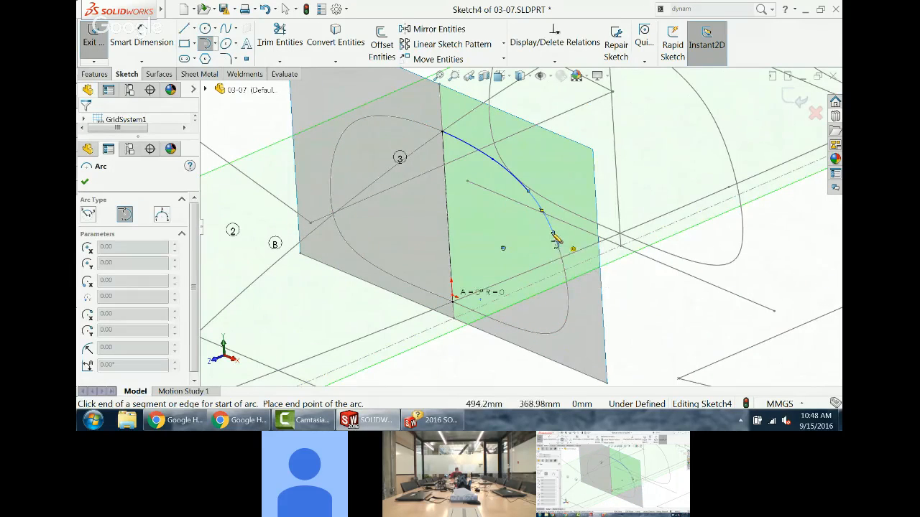
pyautogui.click(567, 286)
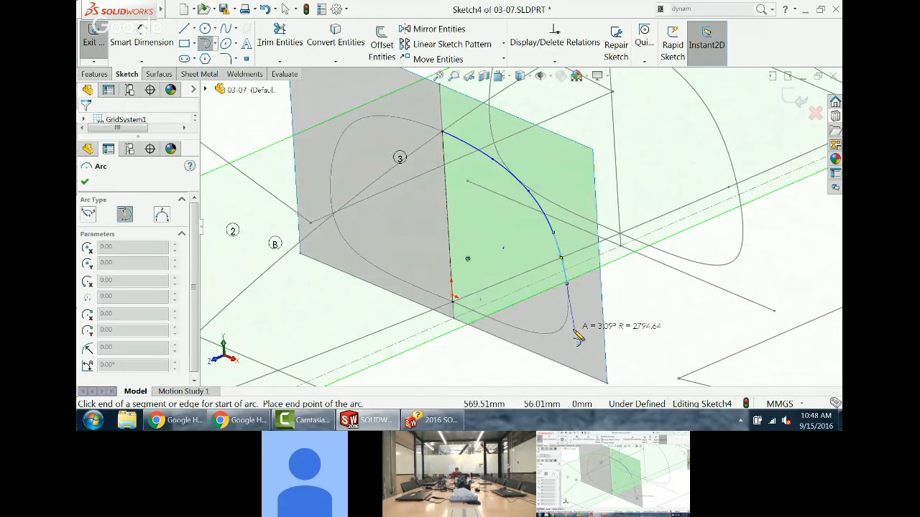
pyautogui.click(568, 317)
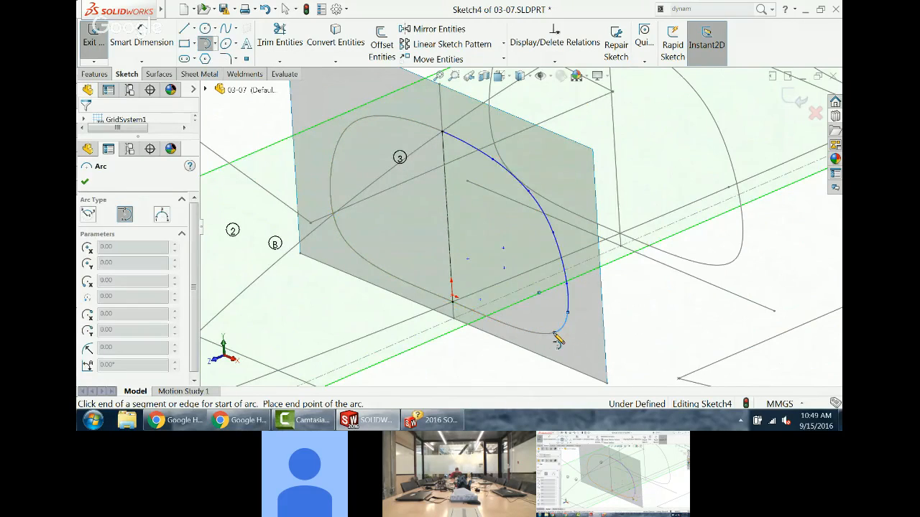
pyautogui.click(529, 334)
pyautogui.click(453, 301)
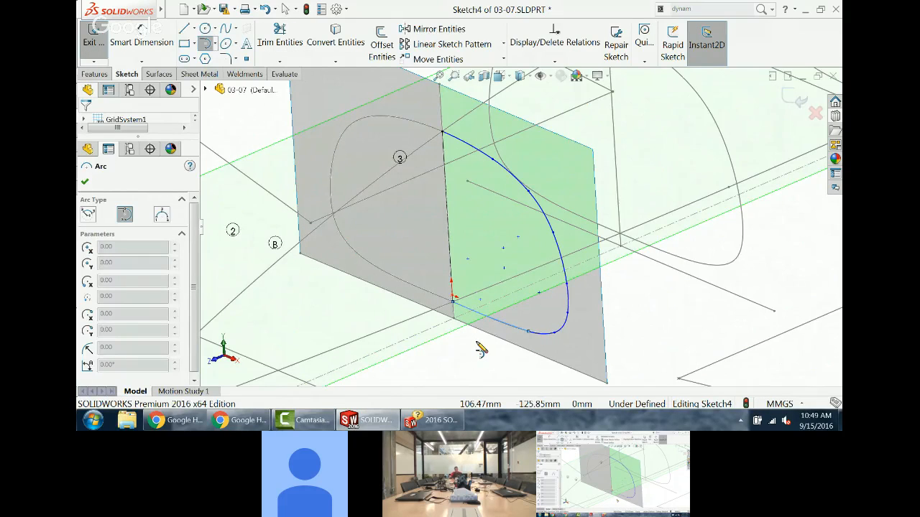
pyautogui.press('Escape')
# Step: Mirror the eight arcs about the vertical construction line to complete the closed hull section
pyautogui.press('z')
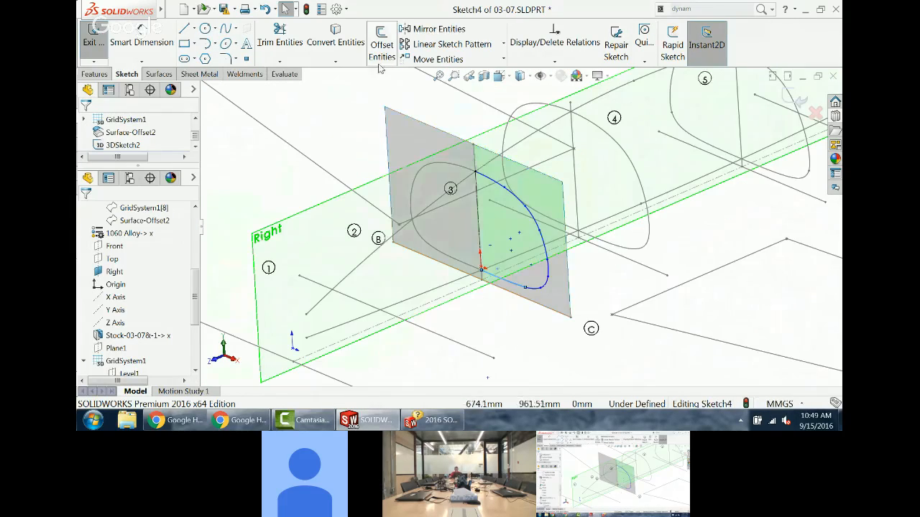
pyautogui.moveTo(407, 96); pyautogui.dragTo(603, 356)
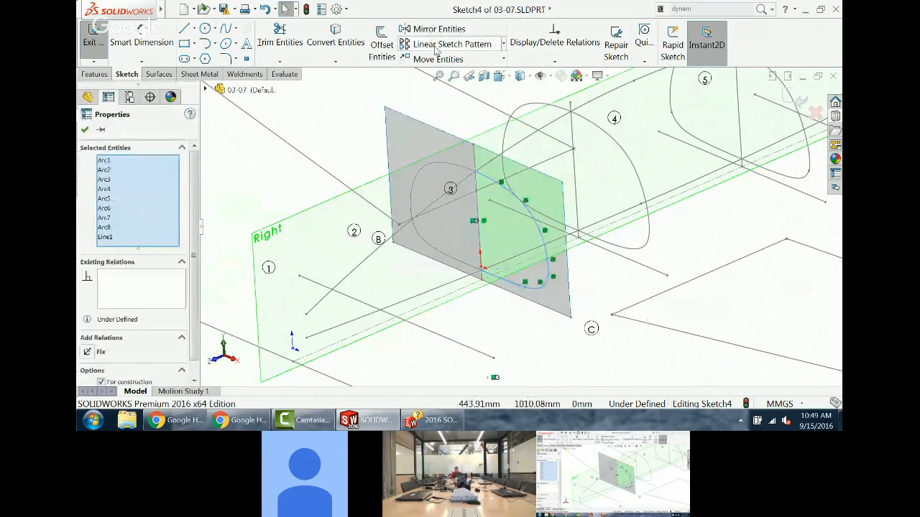
pyautogui.press('Escape')
# Step: Add a tangent relation between the two lower arcs that meet at the construction line
pyautogui.scroll(-3, 500, 282)
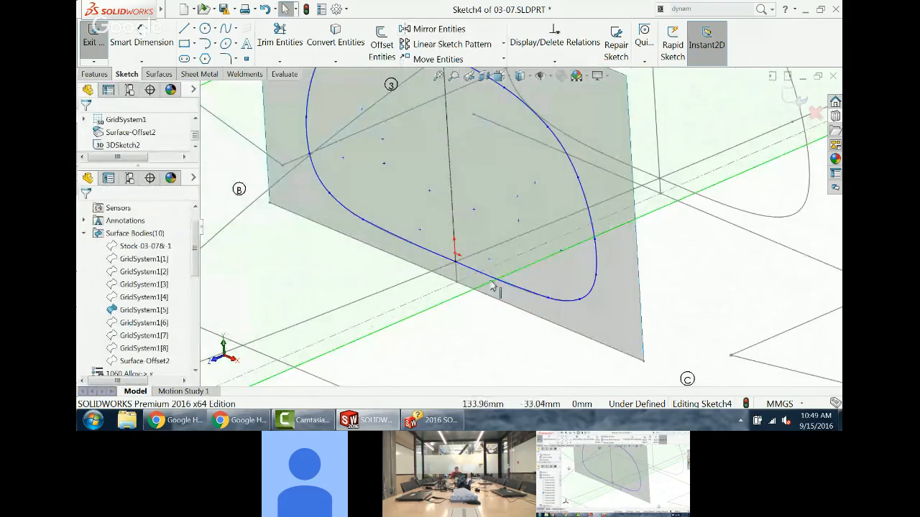
pyautogui.click(493, 281)
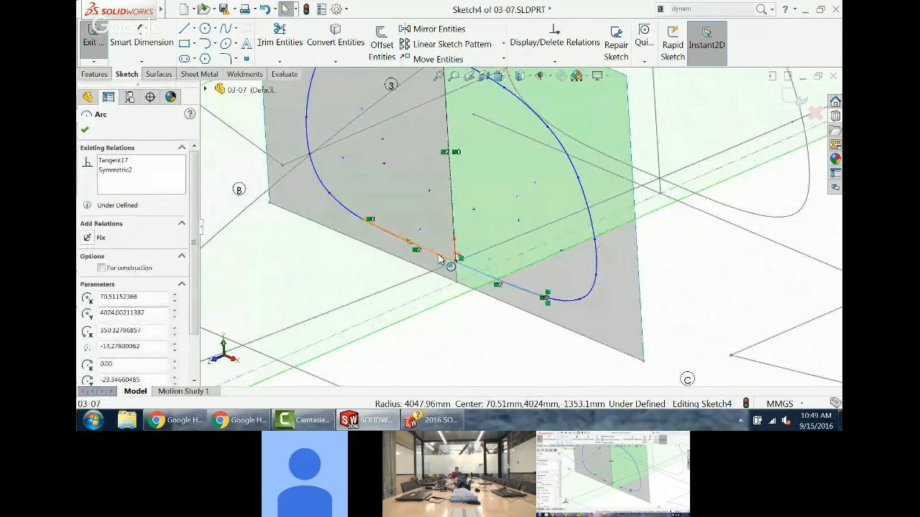
pyautogui.keyDown('ctrl'); pyautogui.click(457, 263); pyautogui.keyUp('ctrl')
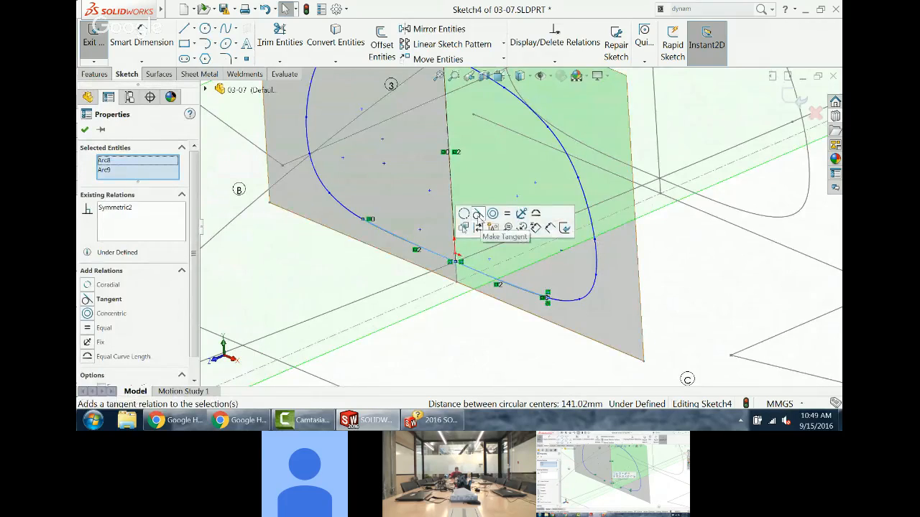
pyautogui.scroll(-2, 493, 293)
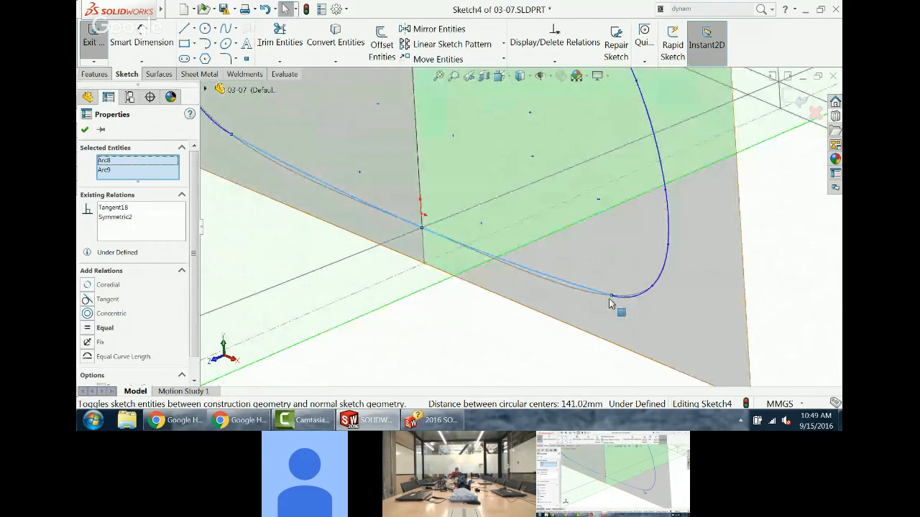
# Step: Adjust the outer endpoint of the lower arc to follow the hull section curve, and exit the sketch
pyautogui.click(580, 296)
pyautogui.moveTo(580, 295); pyautogui.dragTo(580, 297)
pyautogui.scroll(5, 528, 291)
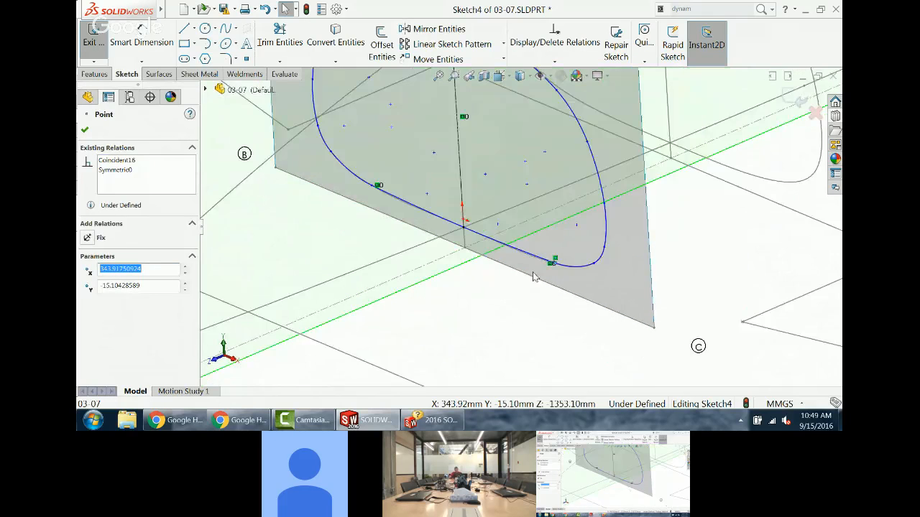
pyautogui.scroll(-3, 562, 135)
pyautogui.scroll(3, 545, 191)
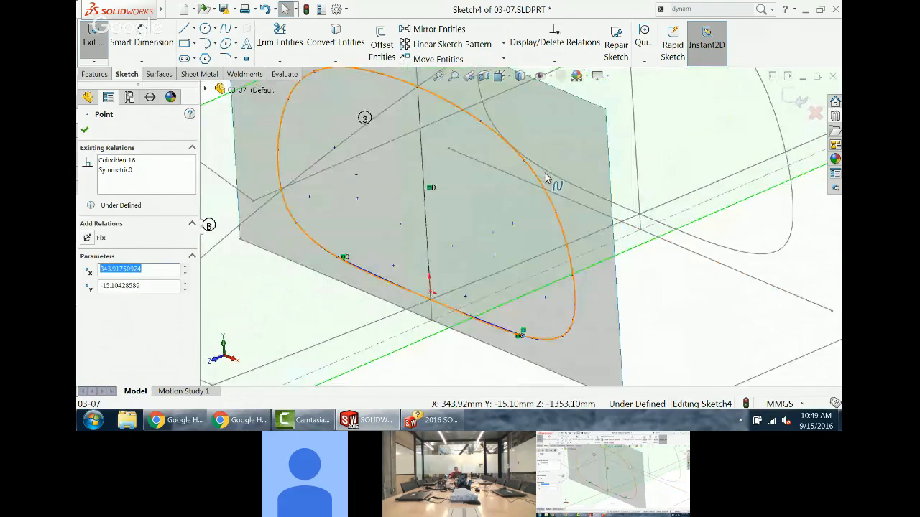
pyautogui.scroll(3, 519, 233)
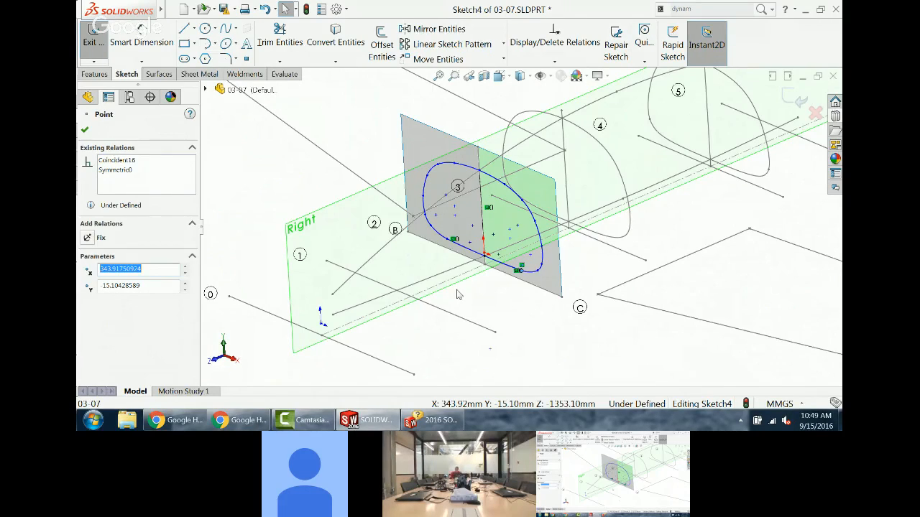
pyautogui.click(800, 100)
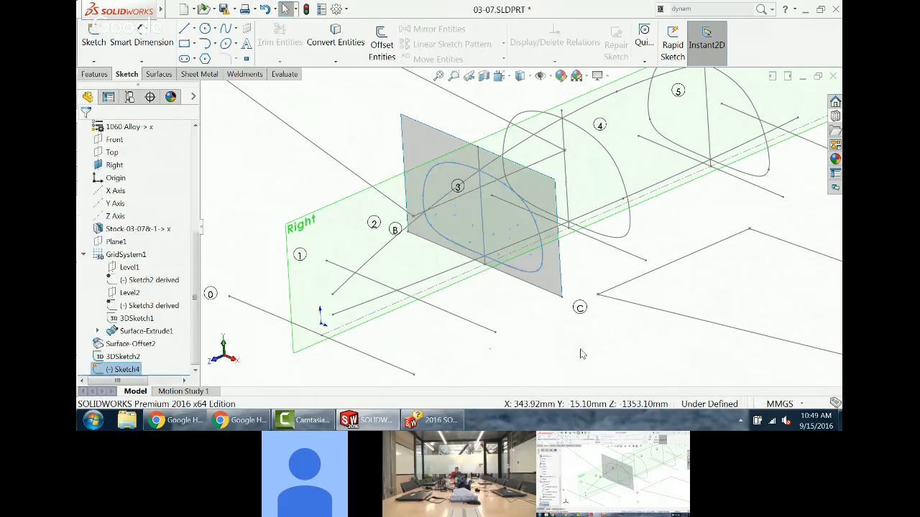
# Step: Start a weldment structural member and hide 3DSketch2 so only the arc-based section sketch remains for path selection
pyautogui.click(244, 74)
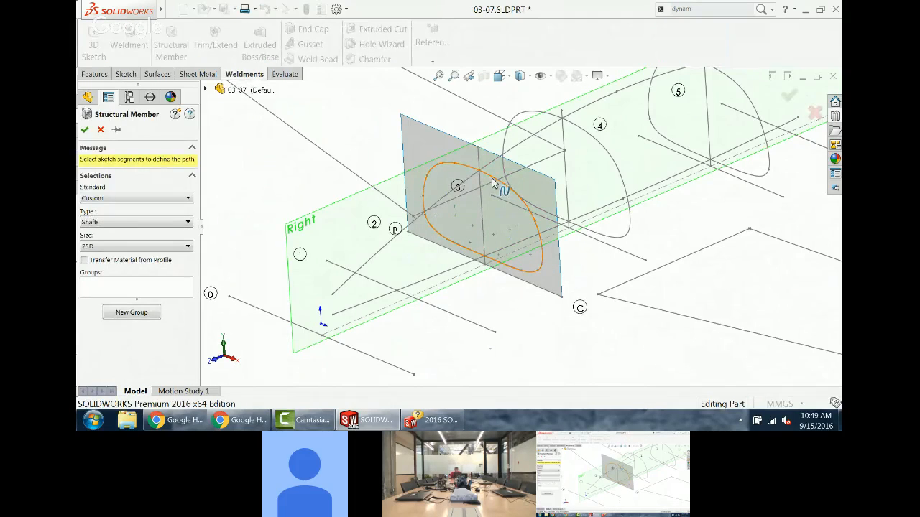
pyautogui.click(205, 89)
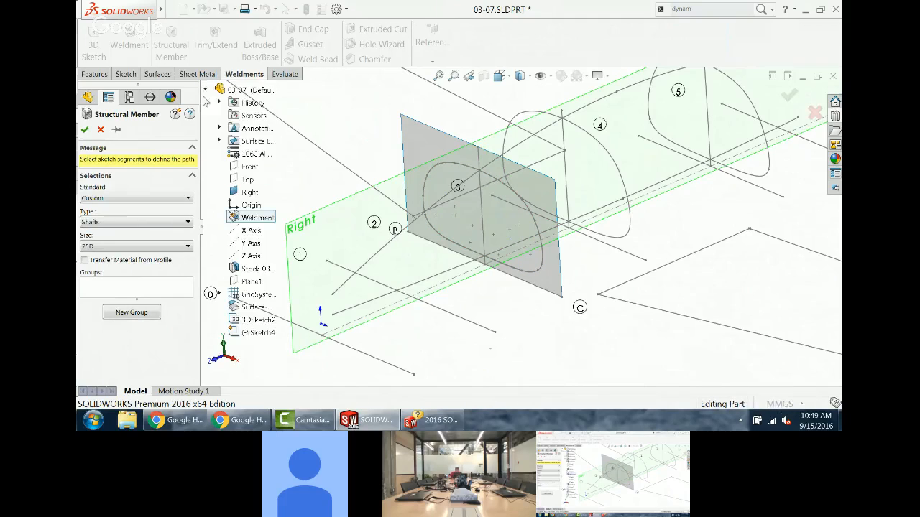
pyautogui.rightClick(256, 320)
pyautogui.click(278, 340)
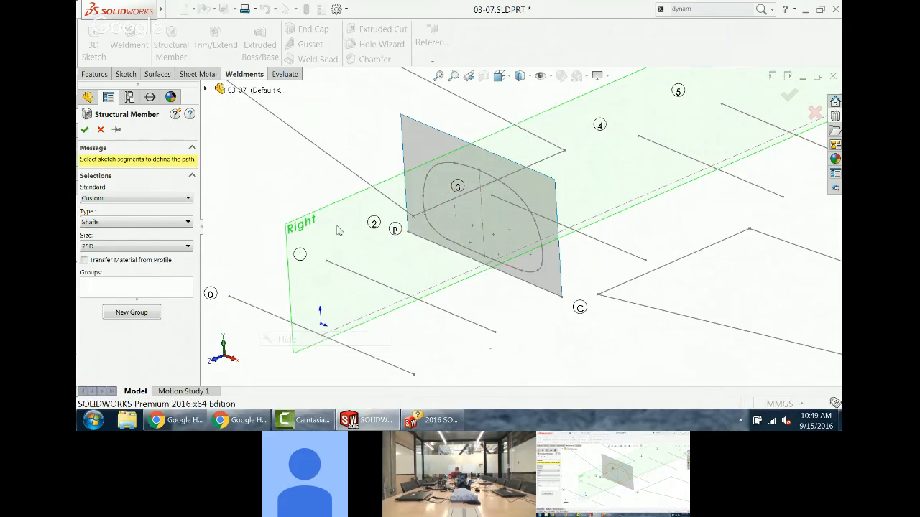
# Step: Set the structural member profile to standard ansi inch, type pipe, size 1.0 sch 40
pyautogui.click(152, 289)
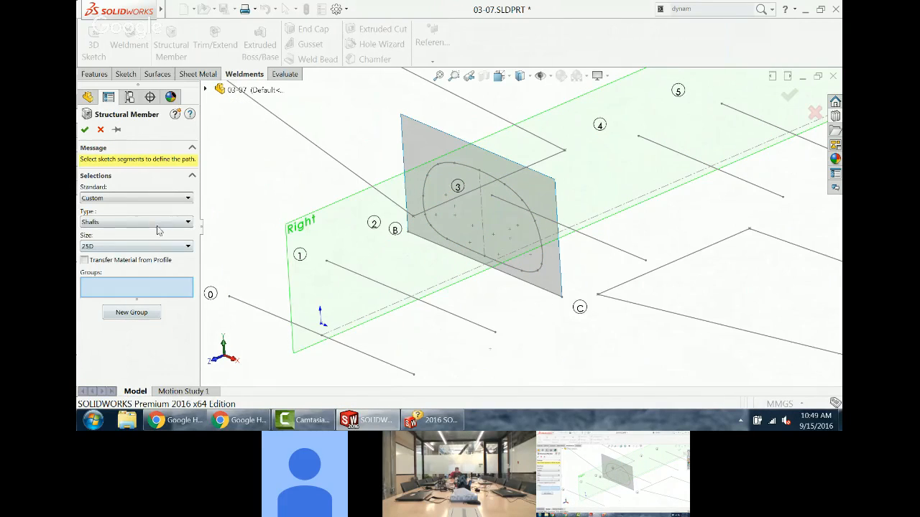
pyautogui.click(162, 201)
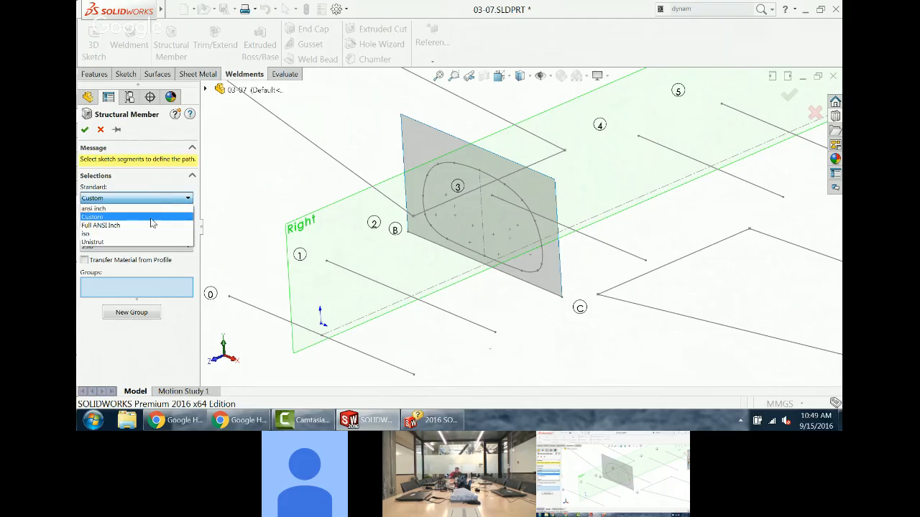
pyautogui.click(152, 207)
pyautogui.click(147, 222)
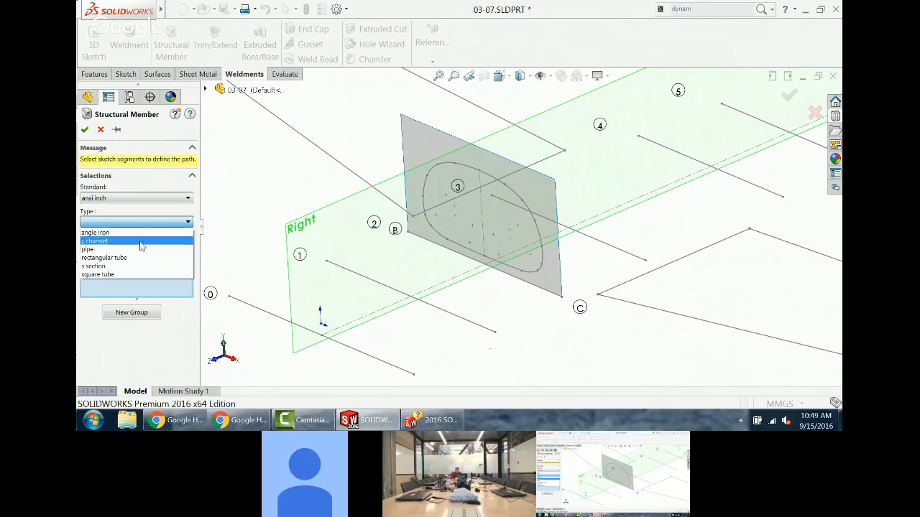
pyautogui.click(138, 248)
pyautogui.click(138, 247)
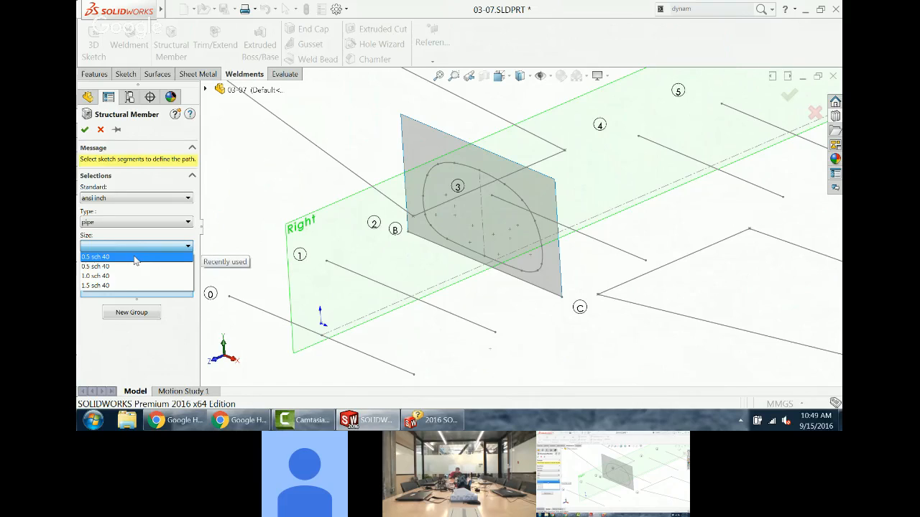
pyautogui.click(134, 276)
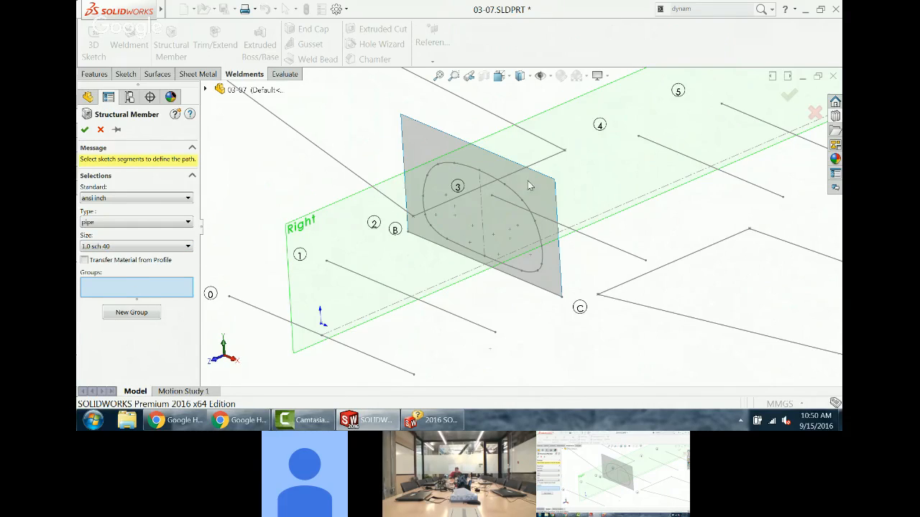
# Step: Pick the first eight connected arcs of the hull section, from the top arc around one side to the lower centerline, as the member path
pyautogui.scroll(-4, 482, 191)
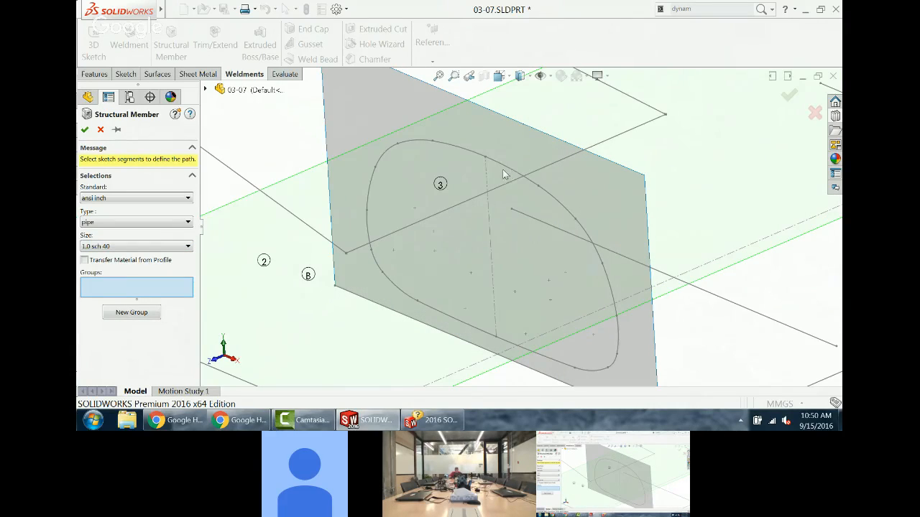
pyautogui.click(513, 177)
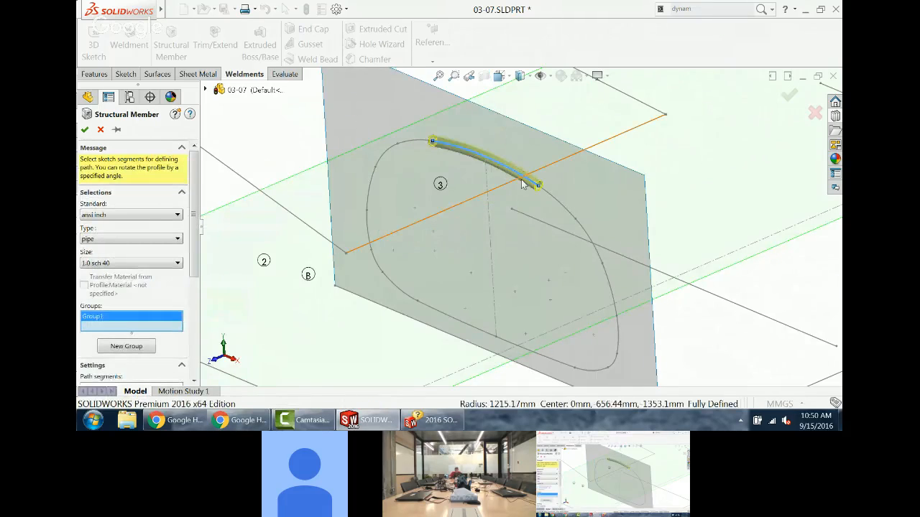
pyautogui.click(552, 203)
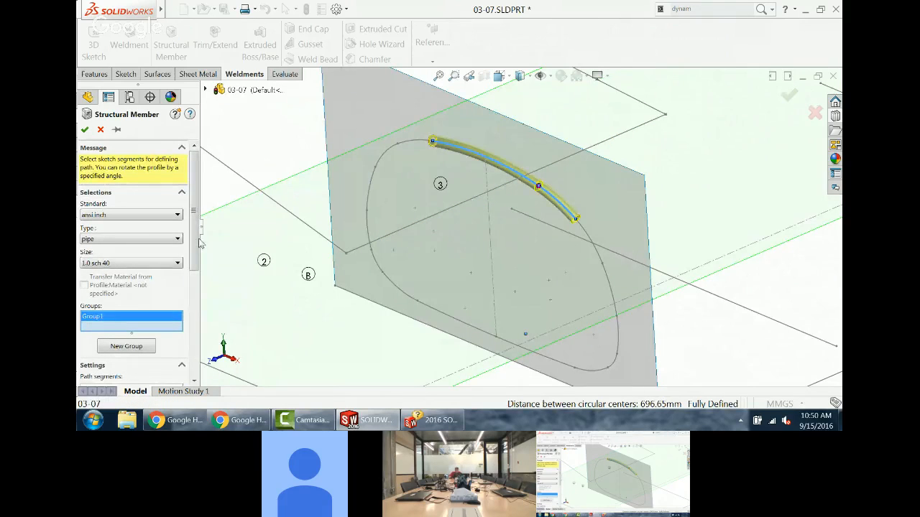
pyautogui.scroll(-3, 191, 273)
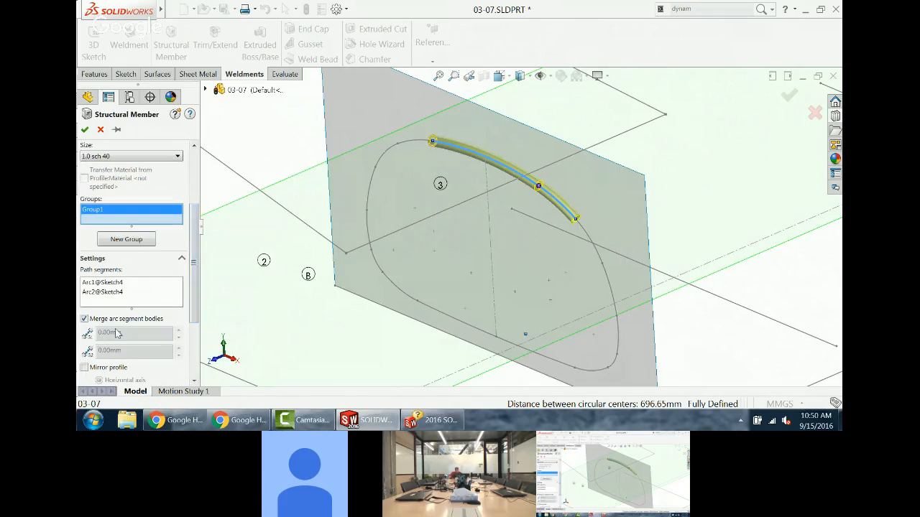
pyautogui.click(589, 242)
pyautogui.click(608, 287)
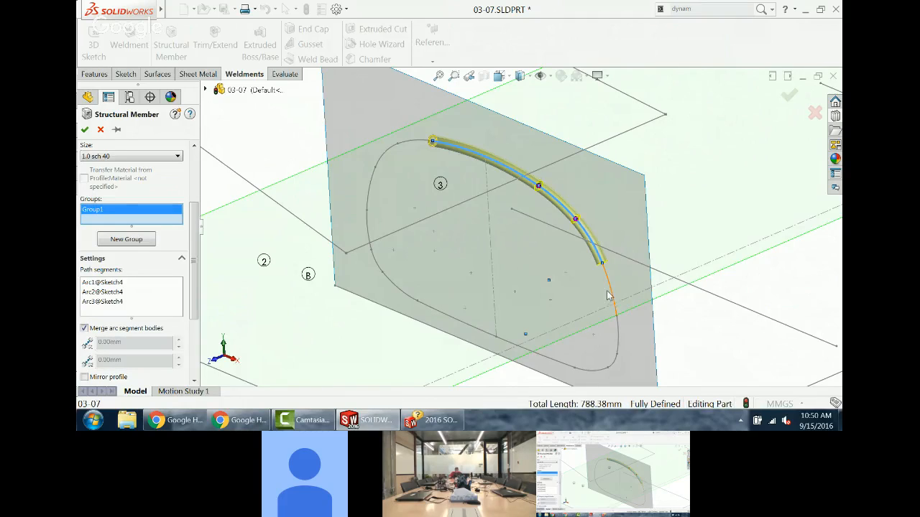
pyautogui.click(621, 349)
pyautogui.click(621, 370)
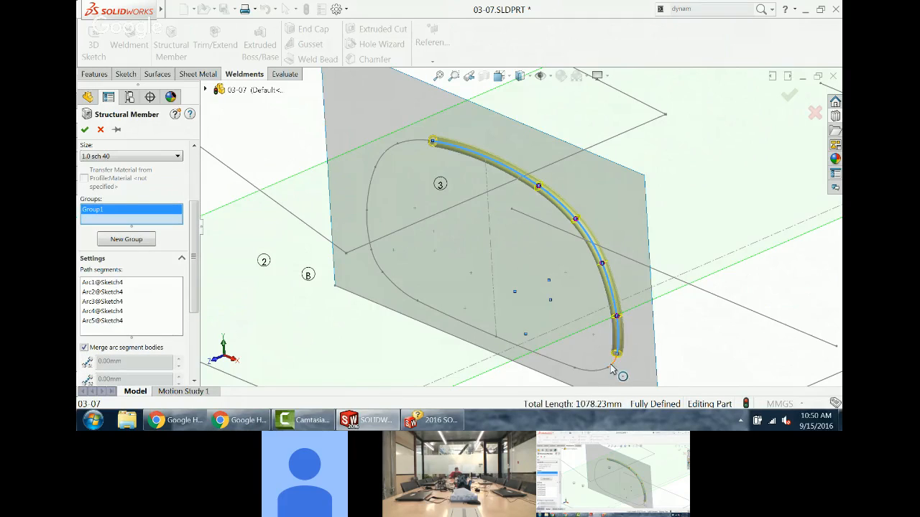
pyautogui.click(606, 376)
pyautogui.click(557, 367)
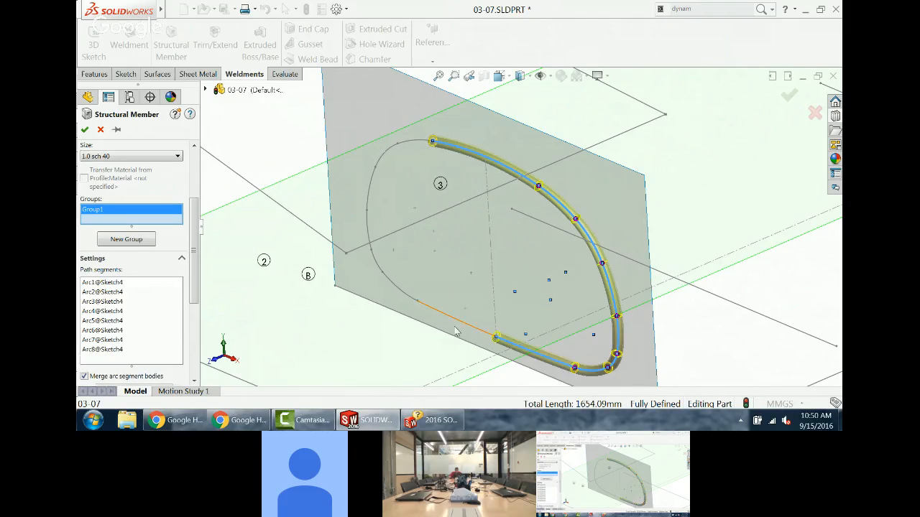
# Step: Add the remaining arcs on the opposite side to close the path loop, and create the pipe structural member
pyautogui.click(464, 328)
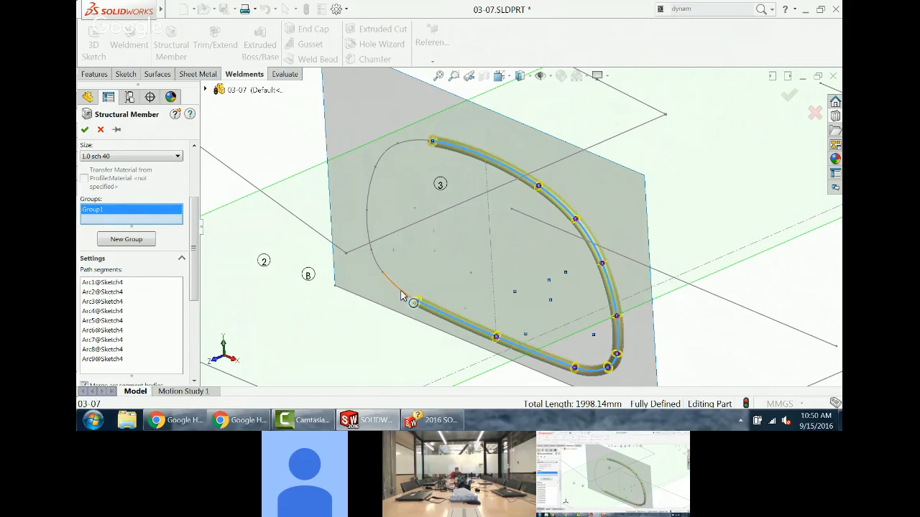
pyautogui.click(399, 294)
pyautogui.click(376, 259)
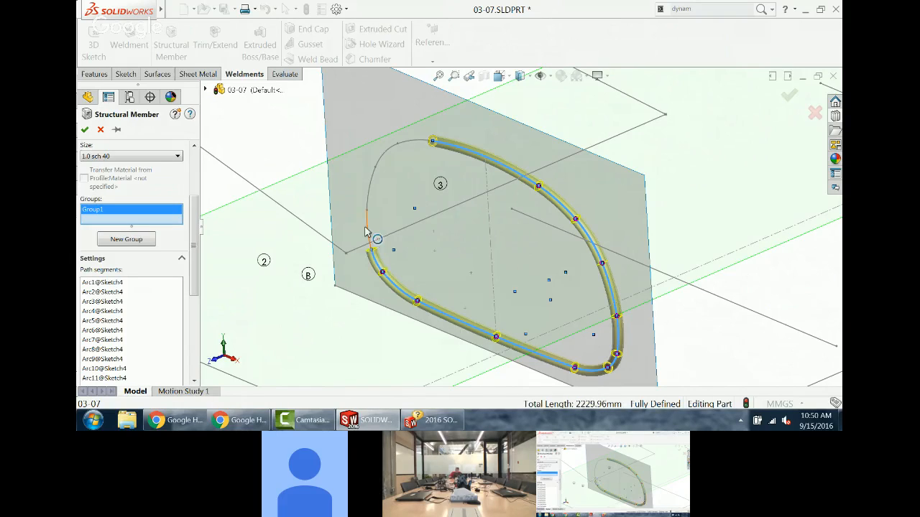
pyautogui.click(369, 231)
pyautogui.click(369, 198)
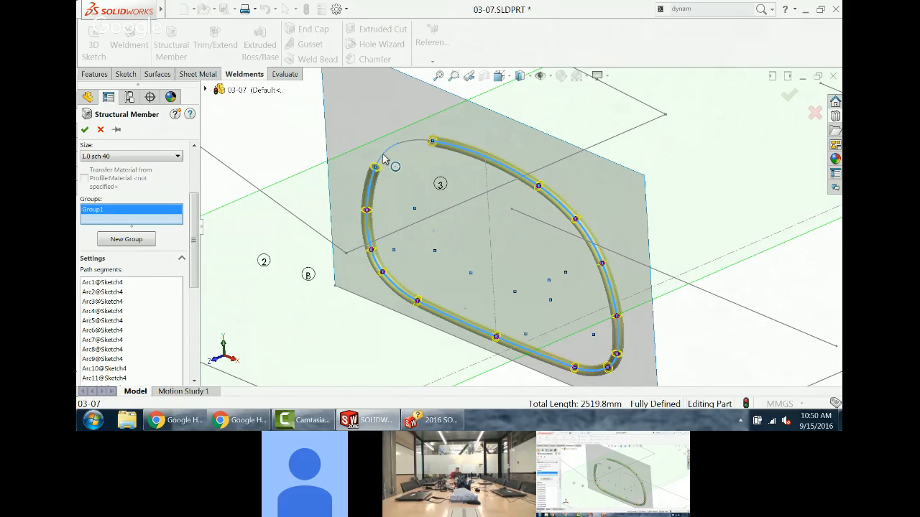
pyautogui.click(388, 154)
pyautogui.click(417, 145)
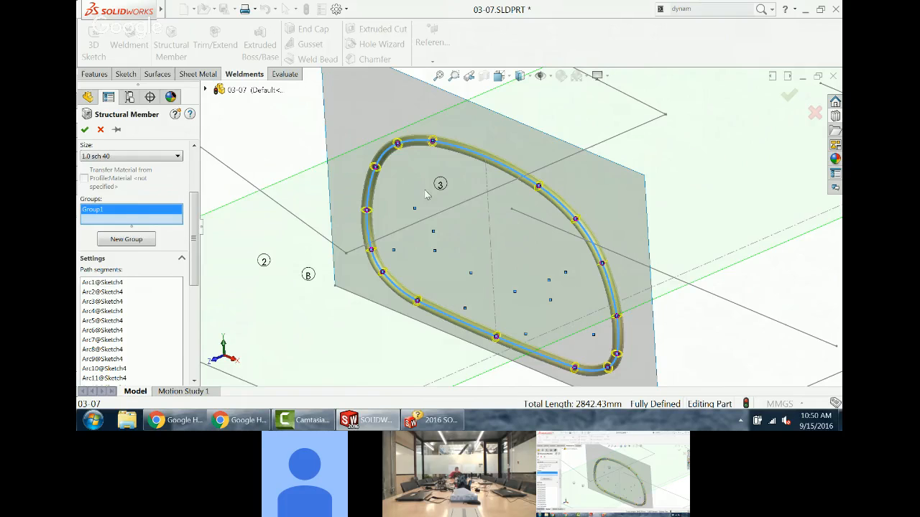
pyautogui.scroll(3, 518, 219)
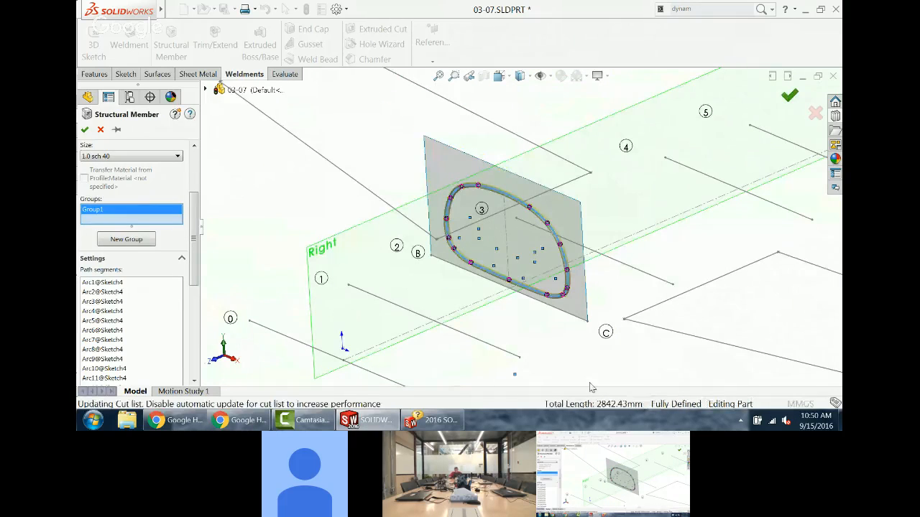
# Step: Start a new sketch on the grid surface that the pipe frame lies on at gridline 3
pyautogui.moveTo(619, 354); pyautogui.dragTo(618, 338, button='middle')
pyautogui.scroll(-5, 530, 226)
pyautogui.click(395, 128)
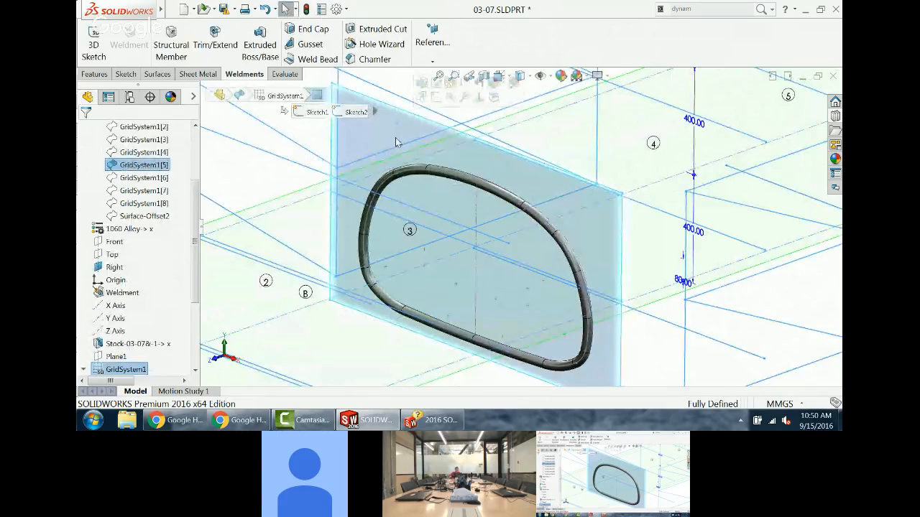
pyautogui.click(126, 74)
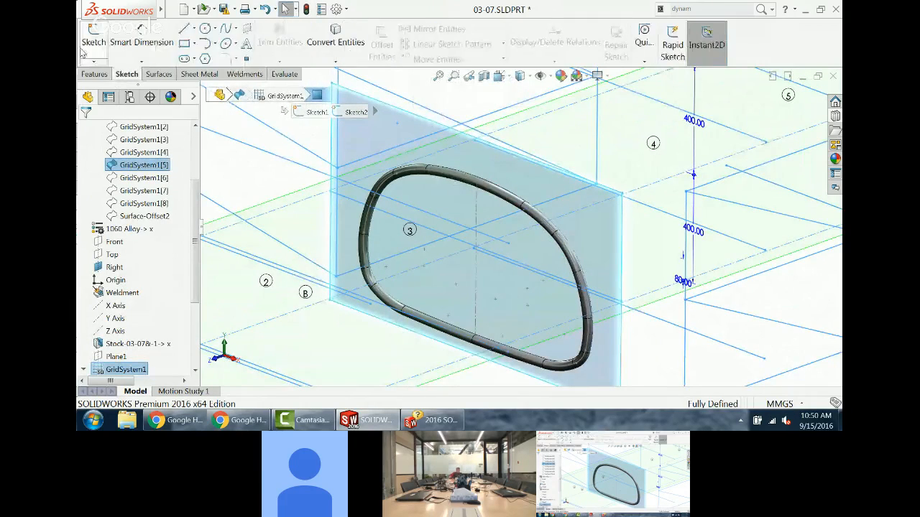
pyautogui.click(90, 40)
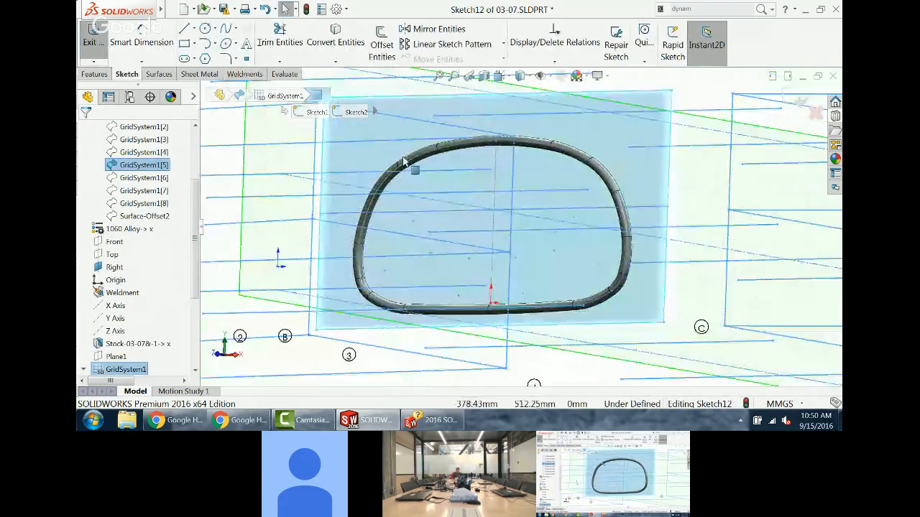
# Step: Convert the grid surface's outline and the edges along the inside of the pipe frame into sketch entities
pyautogui.scroll(-5, 493, 165)
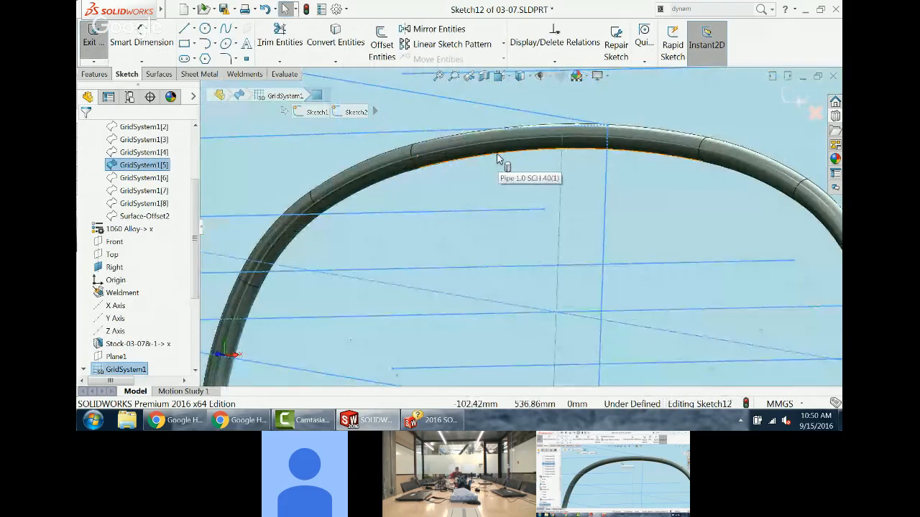
pyautogui.hotkey('ctrl', '8')
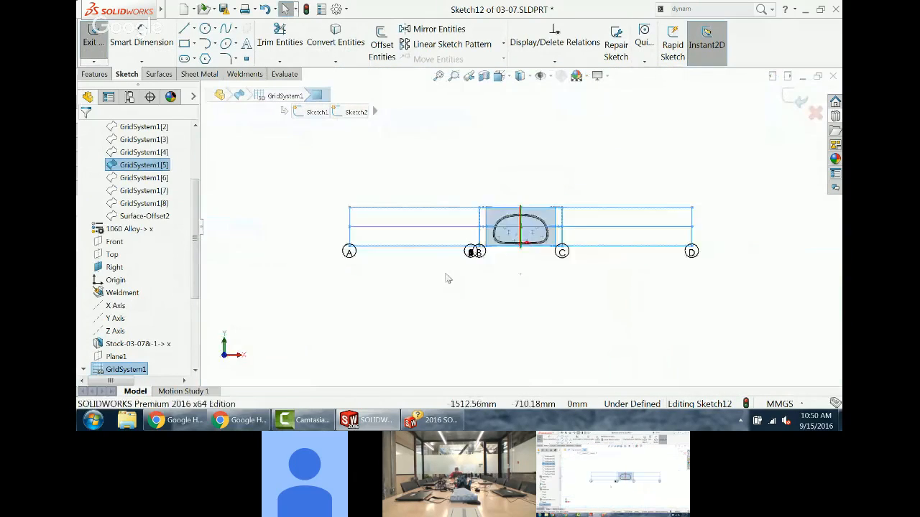
pyautogui.scroll(-7, 522, 221)
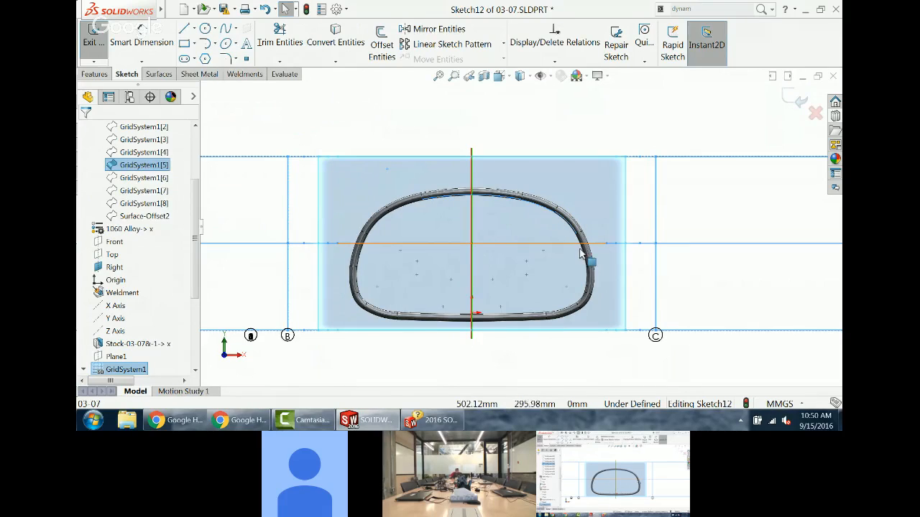
pyautogui.click(555, 316)
pyautogui.keyDown('ctrl'); pyautogui.click(558, 312); pyautogui.keyUp('ctrl')
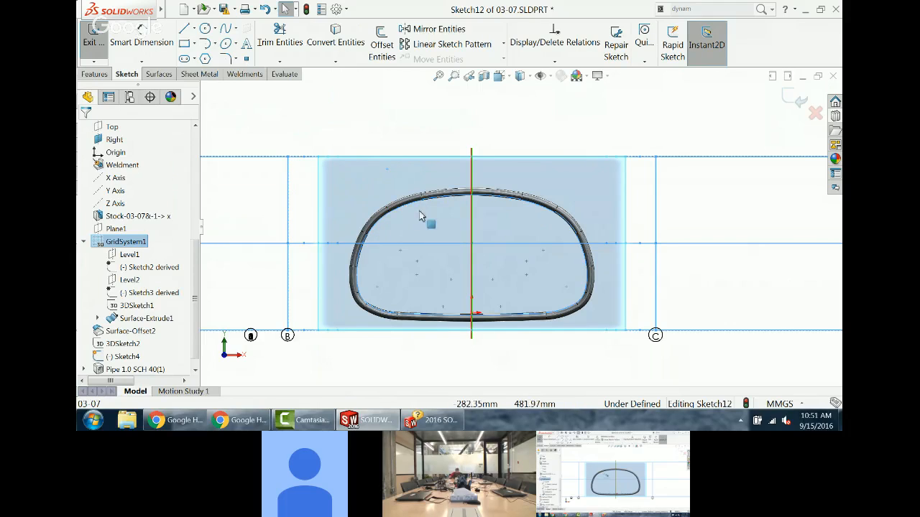
pyautogui.click(334, 37)
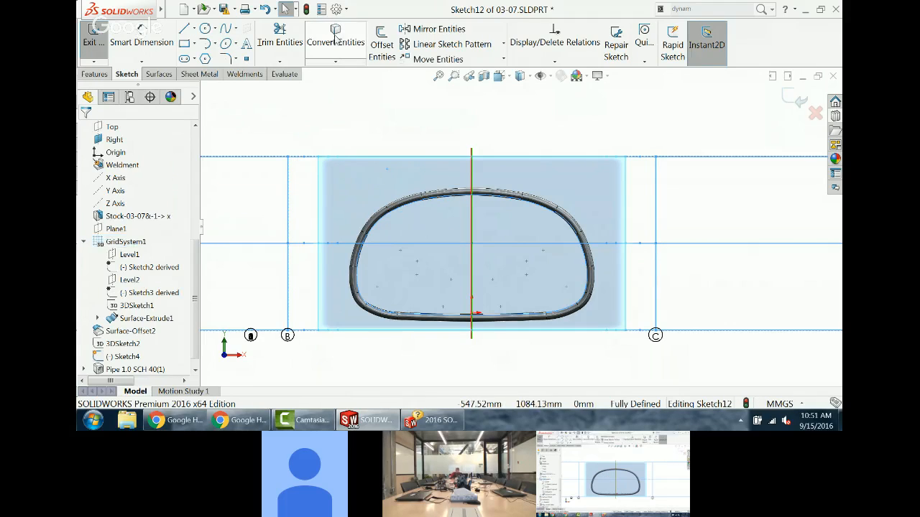
# Step: Try to create a sheet metal base flange from the converted sketch, and dismiss the resulting message
pyautogui.moveTo(317, 89); pyautogui.dragTo(248, 83, button='middle')
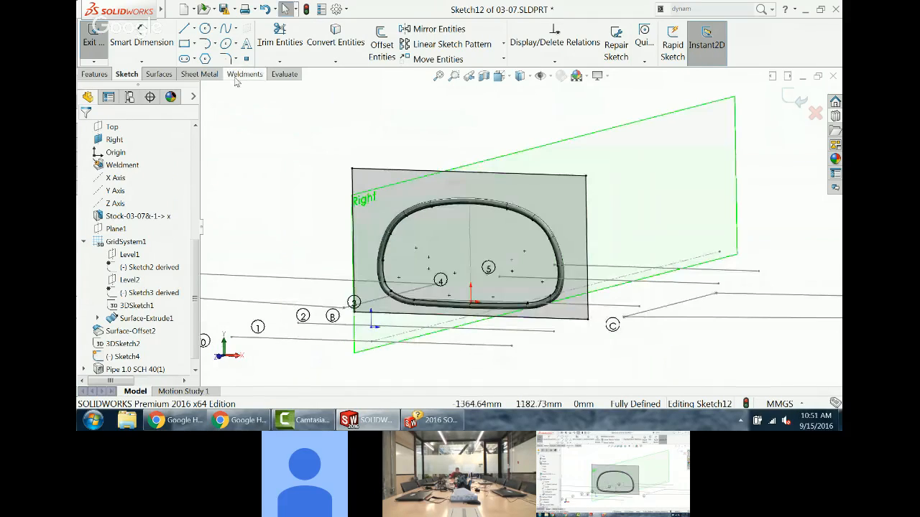
pyautogui.click(210, 75)
pyautogui.click(88, 47)
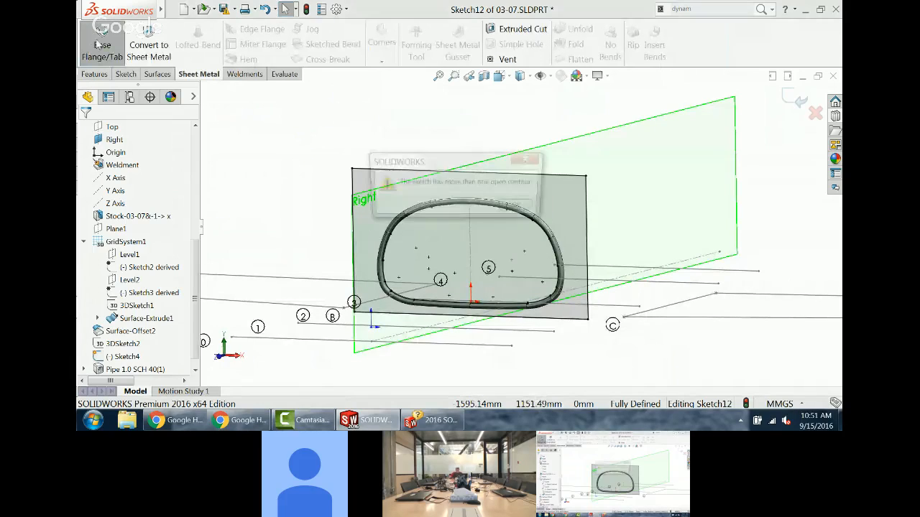
pyautogui.click(521, 208)
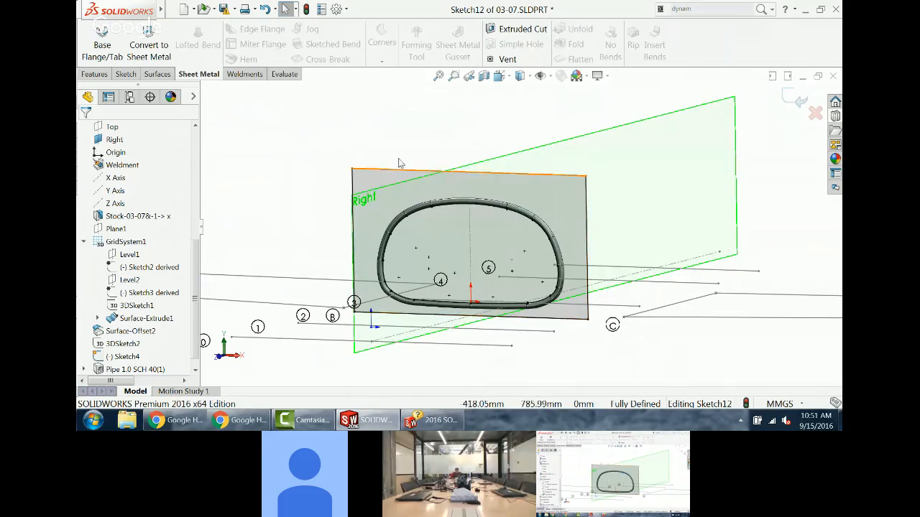
# Step: Examine the sketch segments along the lower inner edge of the pipe frame for gaps or missing arcs in the contour
pyautogui.scroll(-5, 539, 304)
pyautogui.scroll(-5, 535, 303)
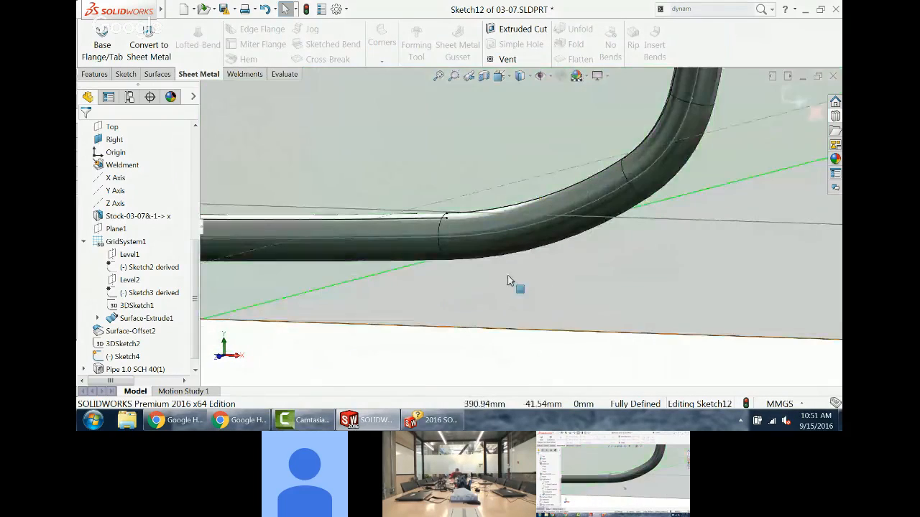
pyautogui.scroll(3, 508, 276)
pyautogui.moveTo(481, 236); pyautogui.dragTo(484, 243, button='middle')
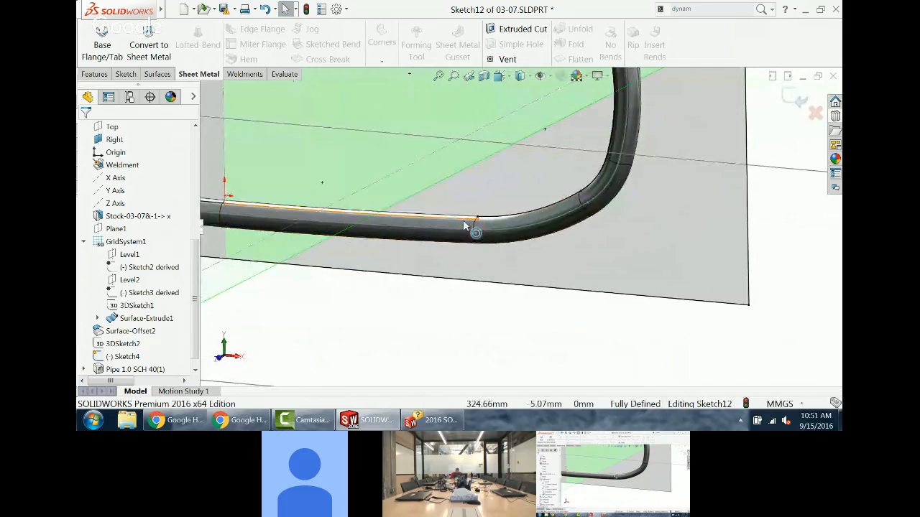
pyautogui.click(467, 223)
pyautogui.press('Escape')
pyautogui.scroll(3, 408, 236)
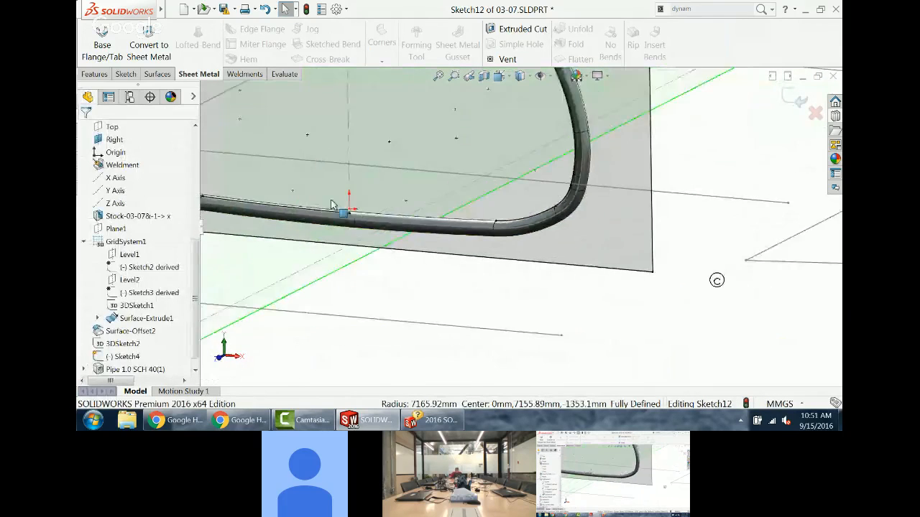
pyautogui.scroll(-2, 322, 214)
pyautogui.moveTo(308, 226); pyautogui.dragTo(266, 208, button='middle')
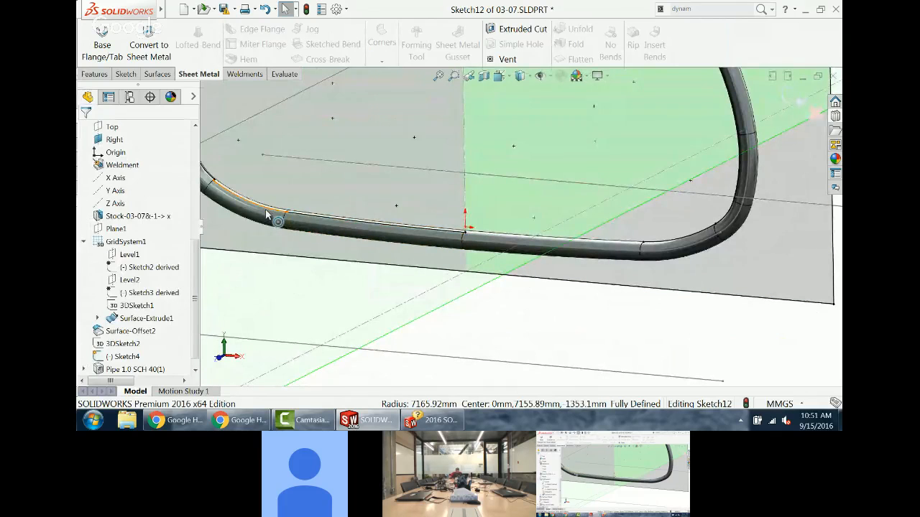
pyautogui.click(266, 215)
pyautogui.press('Escape')
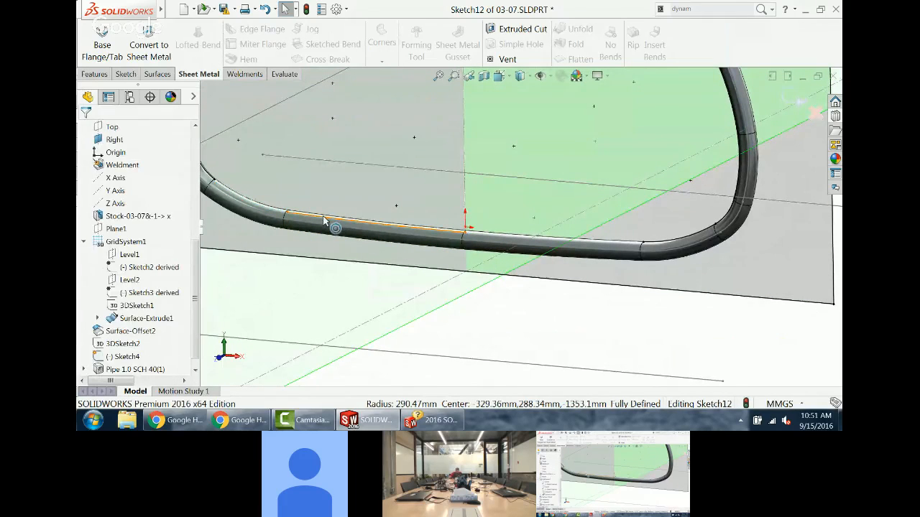
pyautogui.click(323, 221)
pyautogui.press('Escape')
pyautogui.moveTo(371, 232); pyautogui.dragTo(309, 223, button='middle')
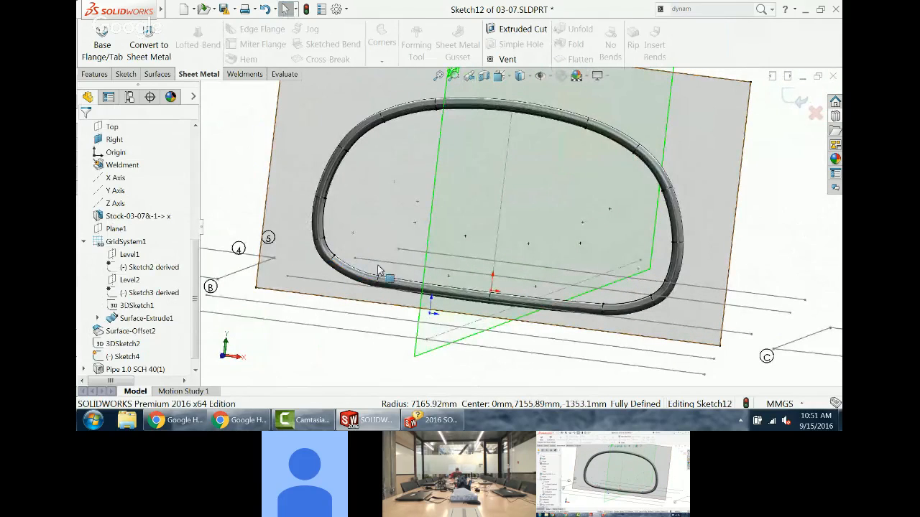
pyautogui.click(357, 274)
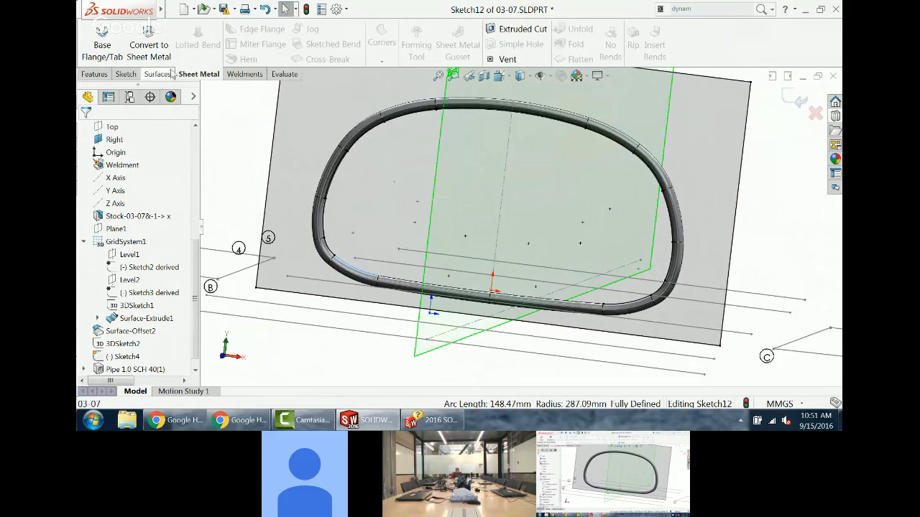
# Step: Draw a line about 686 mm long across the frame's lower inner edge, joining the endpoints of the two bottom corner arcs
pyautogui.click(123, 75)
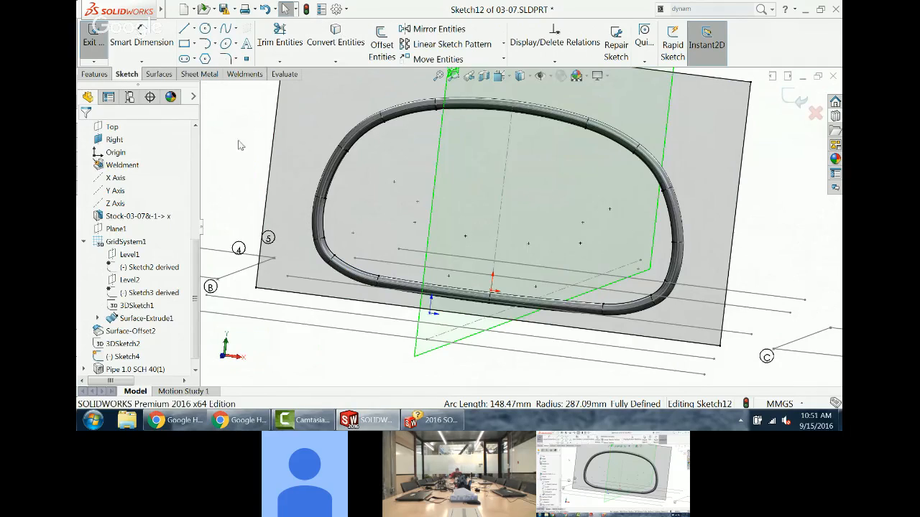
pyautogui.click(183, 29)
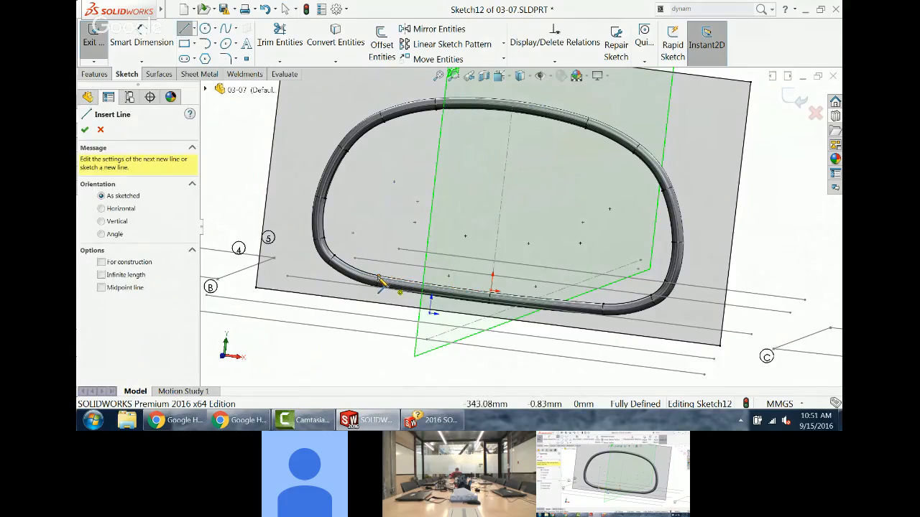
pyautogui.click(379, 278)
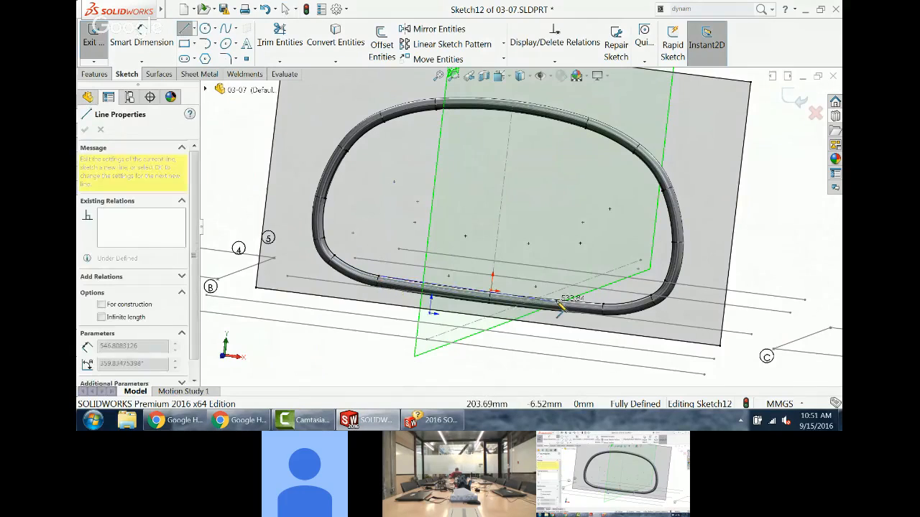
pyautogui.doubleClick(604, 307)
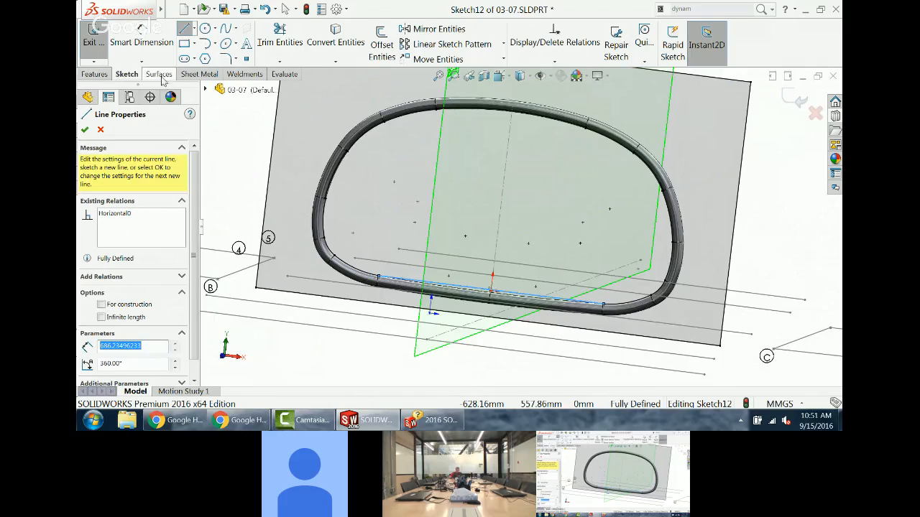
# Step: Try to create a sheet metal base flange from the sketch with the added bottom line
pyautogui.click(198, 74)
pyautogui.click(104, 50)
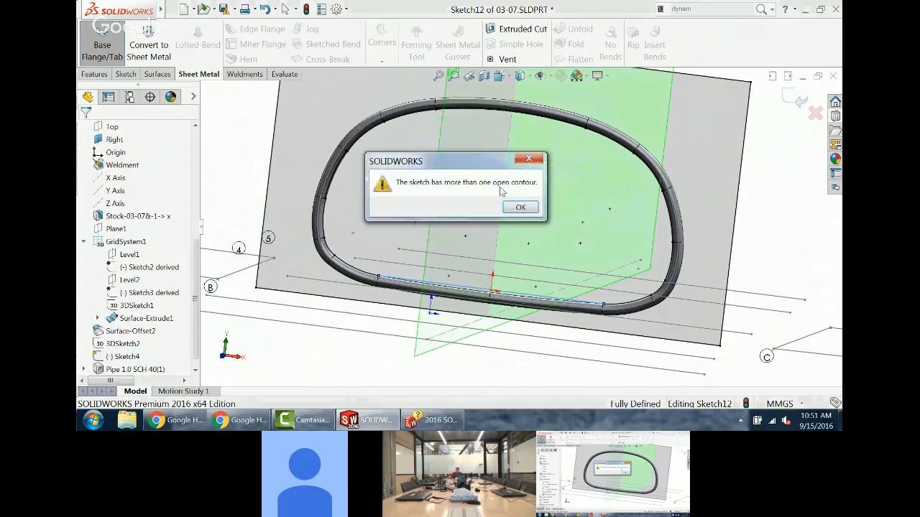
pyautogui.click(521, 207)
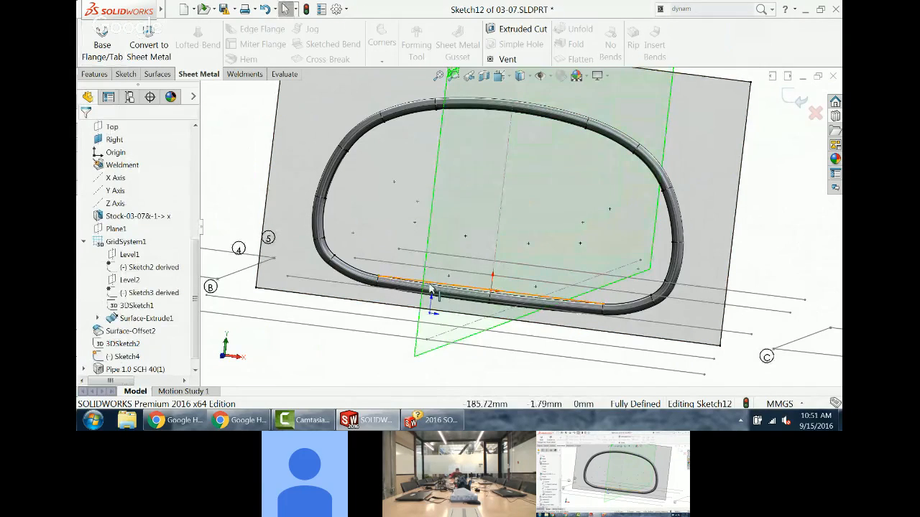
# Step: Select the chain of sketch segments connected to the bottom line and examine the pipe's inner edge for breaks in the contour
pyautogui.moveTo(427, 283); pyautogui.dragTo(460, 144, button='middle')
pyautogui.scroll(-5, 460, 144)
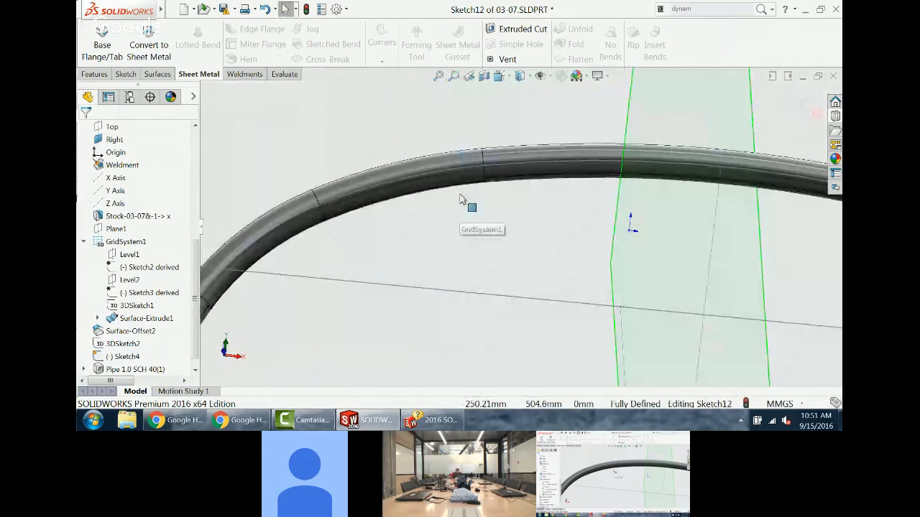
pyautogui.scroll(8, 460, 238)
pyautogui.moveTo(512, 251); pyautogui.dragTo(512, 305, button='middle')
pyautogui.scroll(-3, 514, 305)
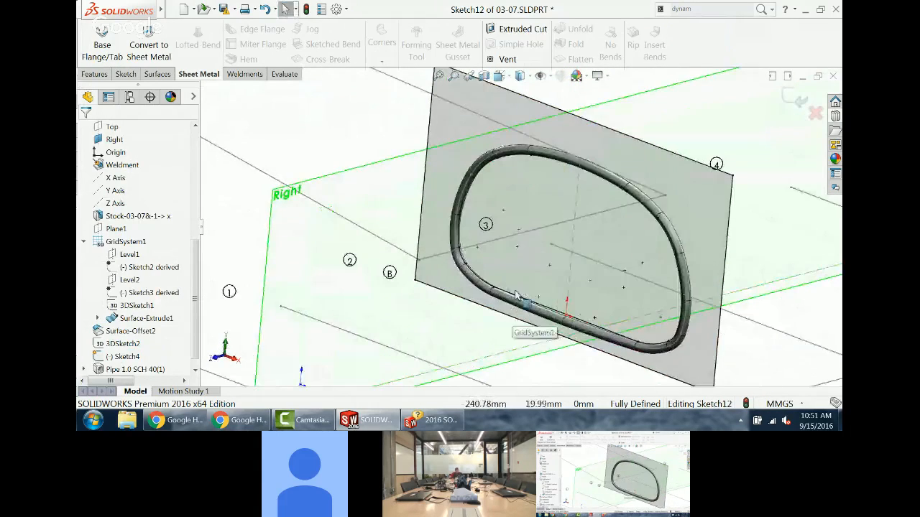
pyautogui.rightClick(515, 305)
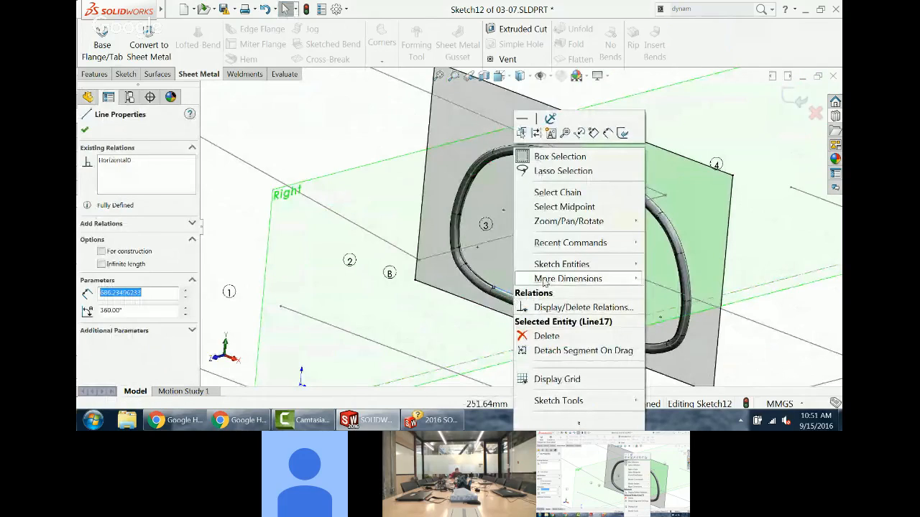
pyautogui.click(564, 194)
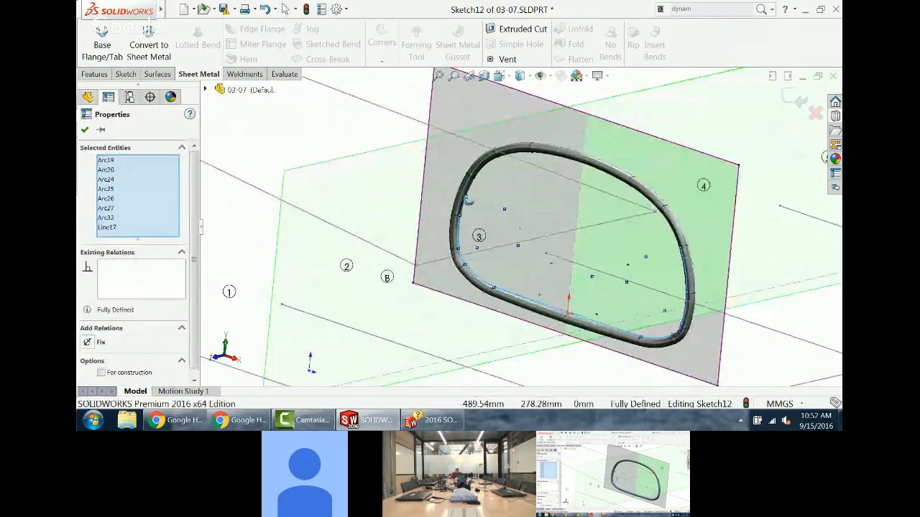
pyautogui.scroll(-5, 467, 217)
pyautogui.click(465, 222)
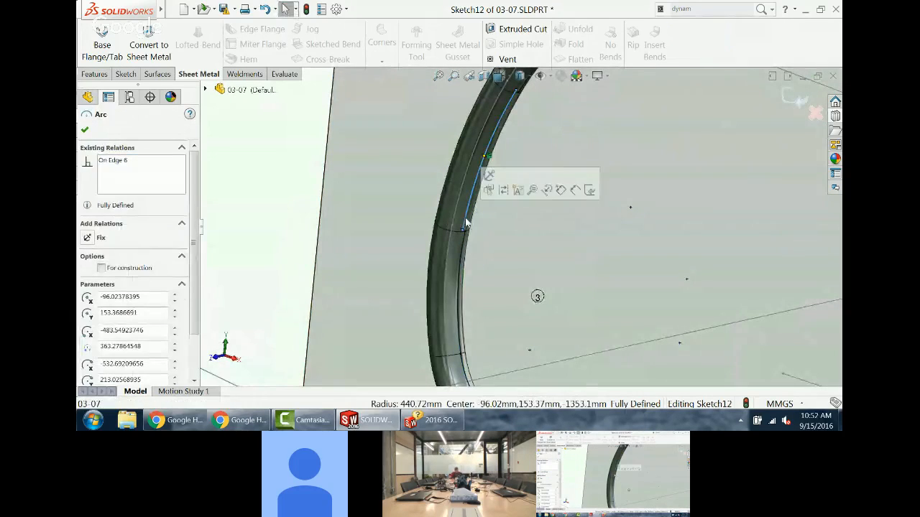
pyautogui.press('Escape')
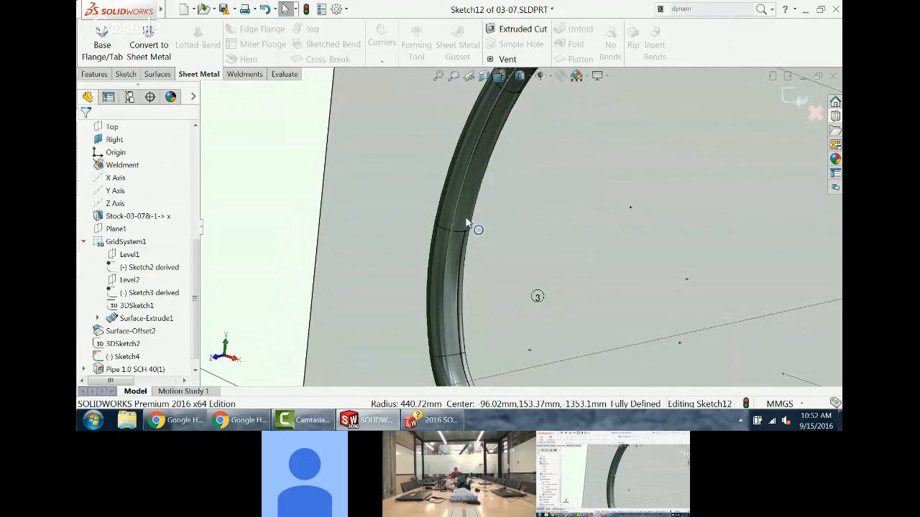
pyautogui.click(467, 219)
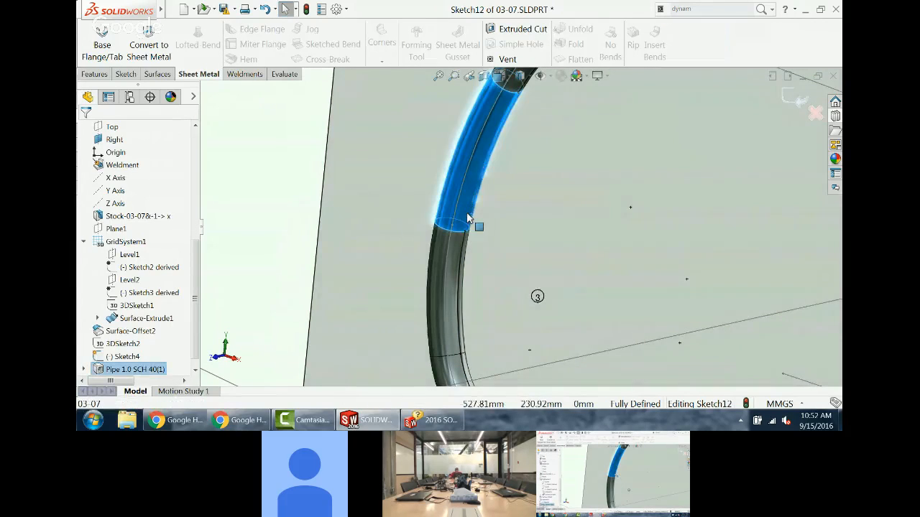
pyautogui.press('Escape')
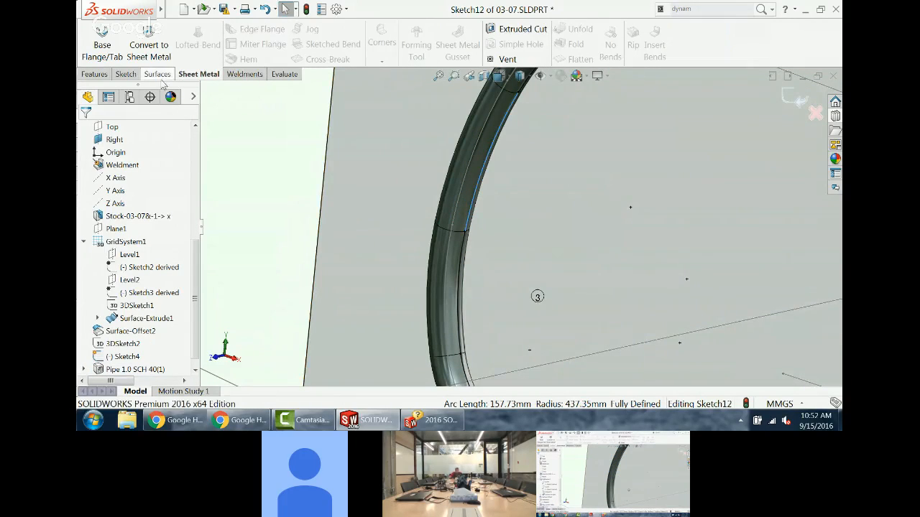
# Step: Try to convert the inner arc at the frame's upper corner into a sketch entity
pyautogui.click(127, 75)
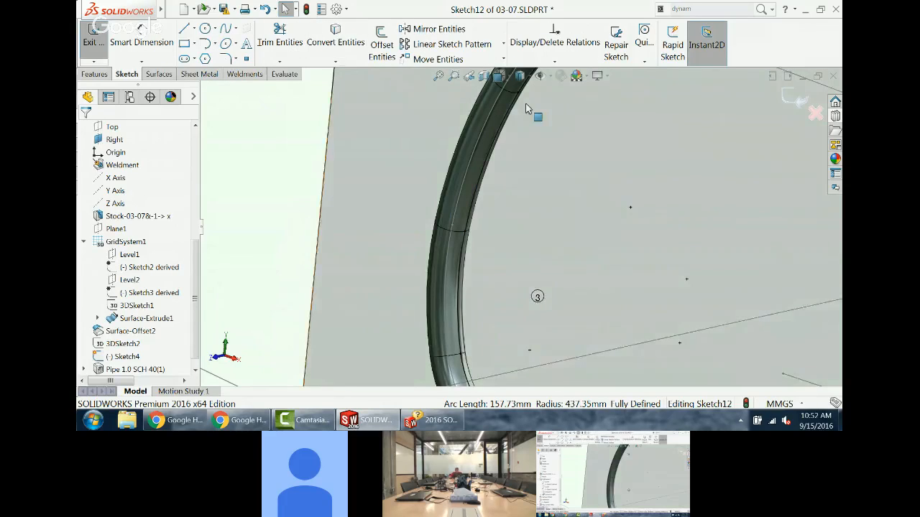
pyautogui.moveTo(532, 112); pyautogui.dragTo(533, 147, button='middle')
pyautogui.scroll(-2, 533, 148)
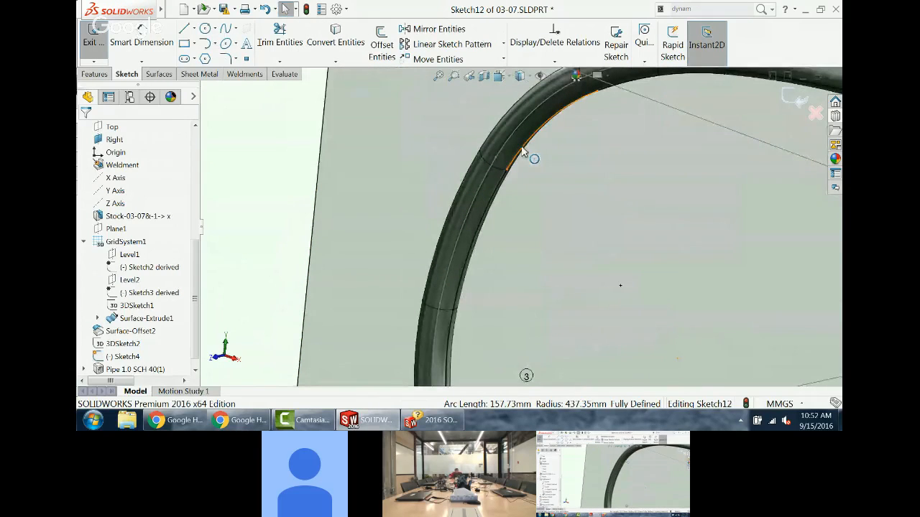
pyautogui.click(522, 153)
pyautogui.click(336, 36)
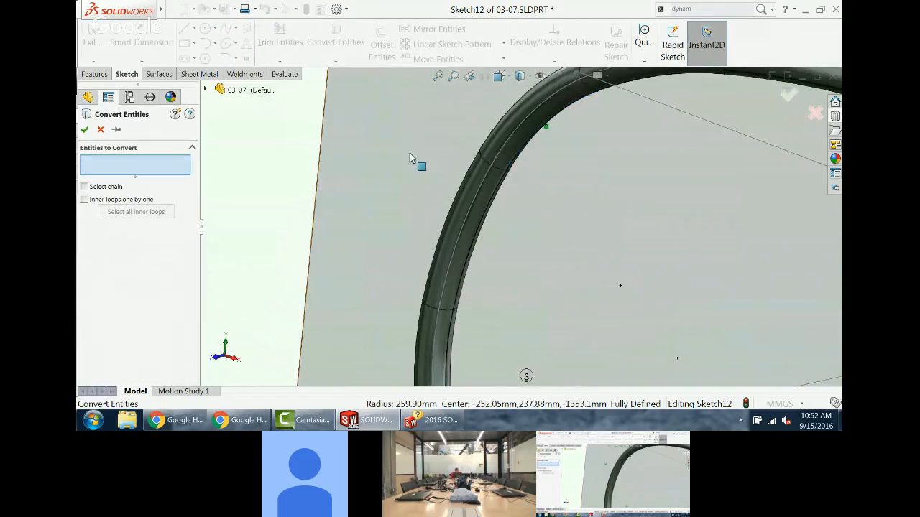
pyautogui.moveTo(417, 162); pyautogui.dragTo(597, 216, button='middle')
pyautogui.scroll(2, 598, 216)
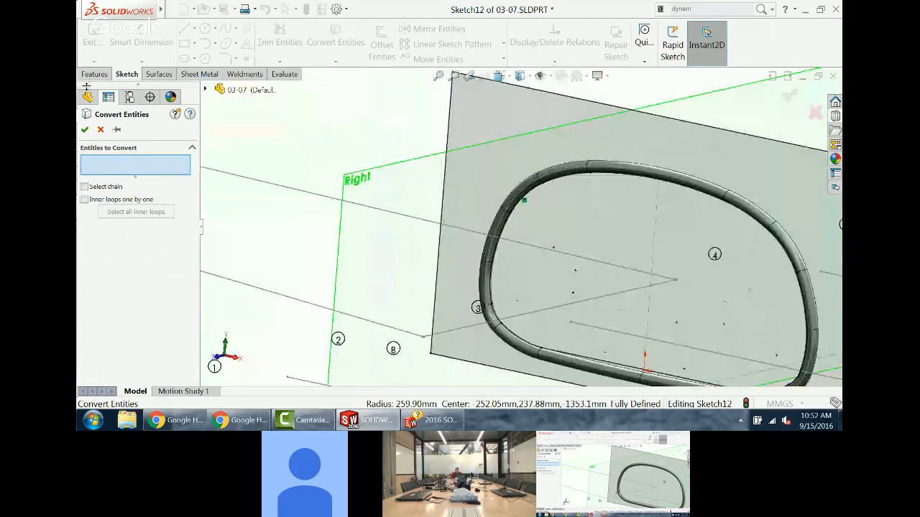
# Step: Close the entity conversion and try again to create a sheet metal base flange from the sketch
pyautogui.click(201, 74)
pyautogui.click(85, 129)
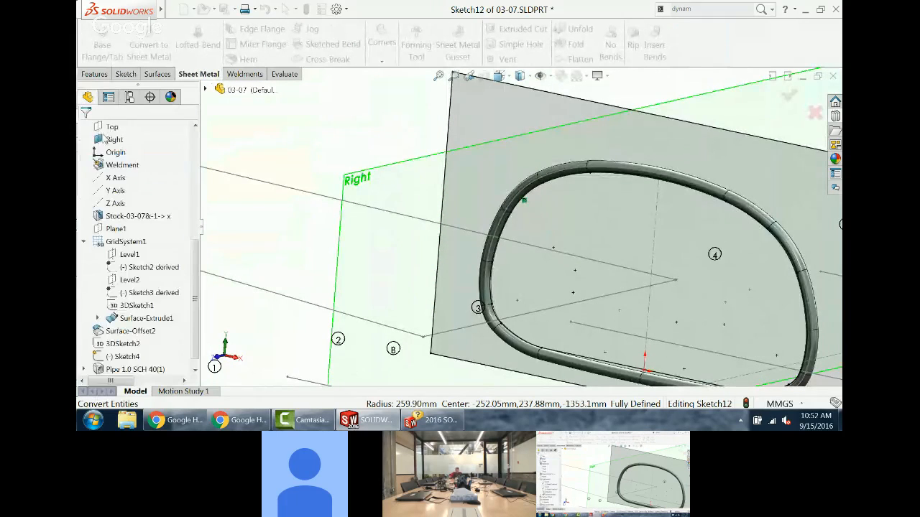
pyautogui.click(103, 45)
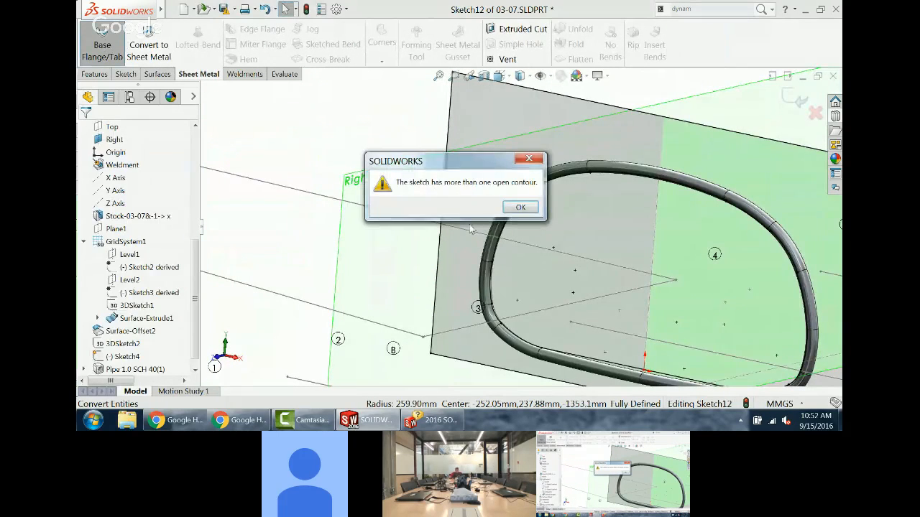
pyautogui.click(521, 207)
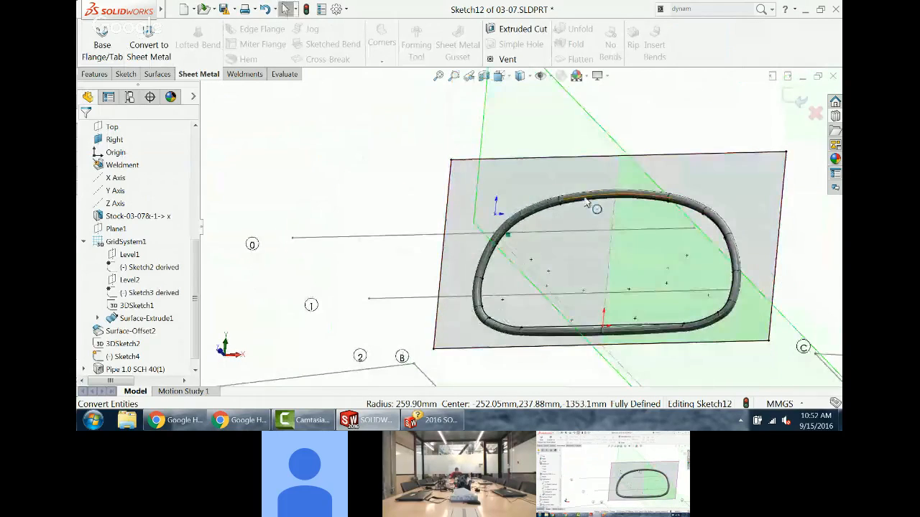
# Step: Start converting entities with the inner silhouette edge of the long pipe segment across the frame's top
pyautogui.scroll(-3, 587, 204)
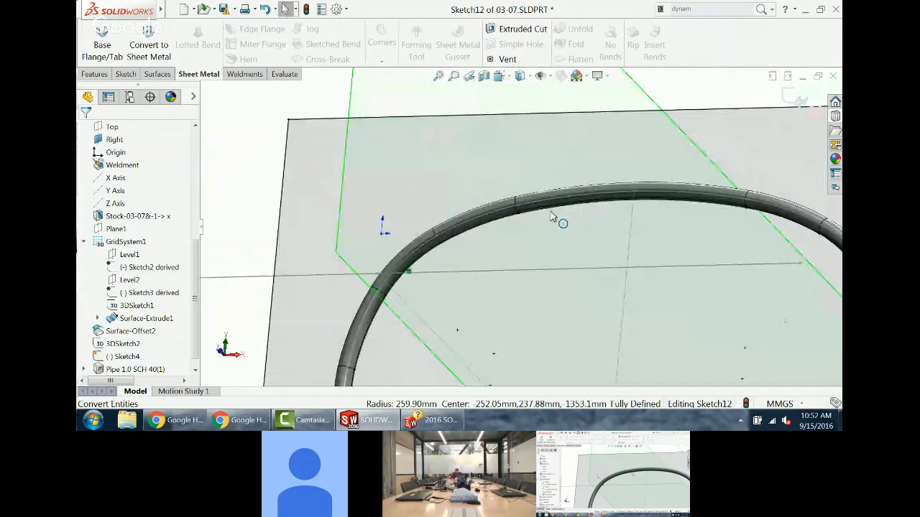
pyautogui.scroll(-5, 493, 235)
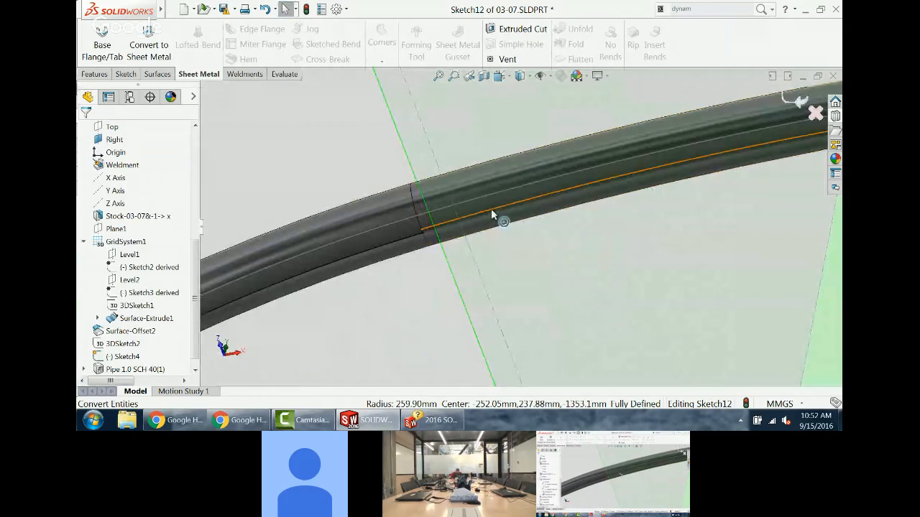
pyautogui.click(489, 210)
pyautogui.press('Escape')
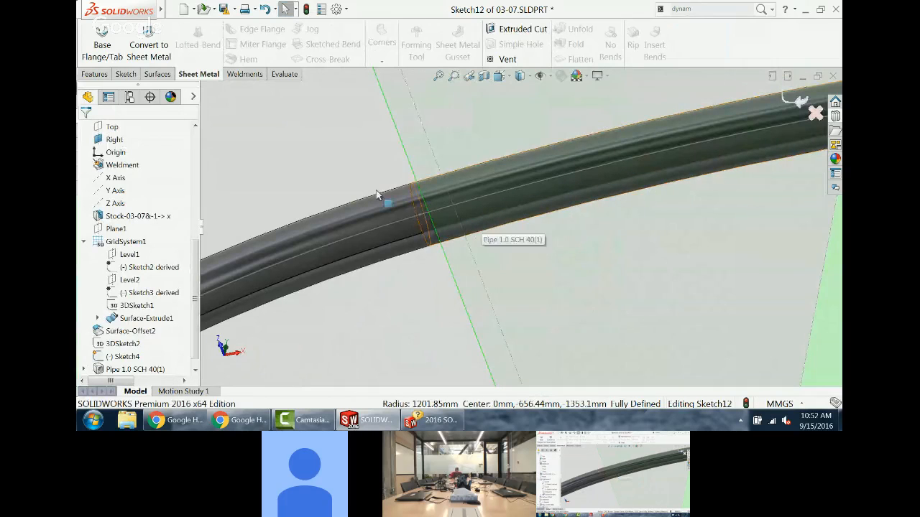
pyautogui.click(125, 74)
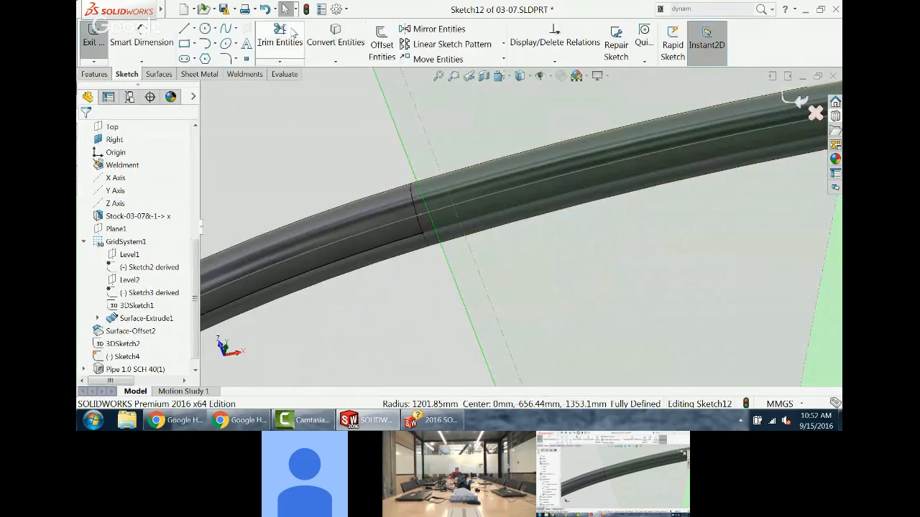
pyautogui.click(337, 40)
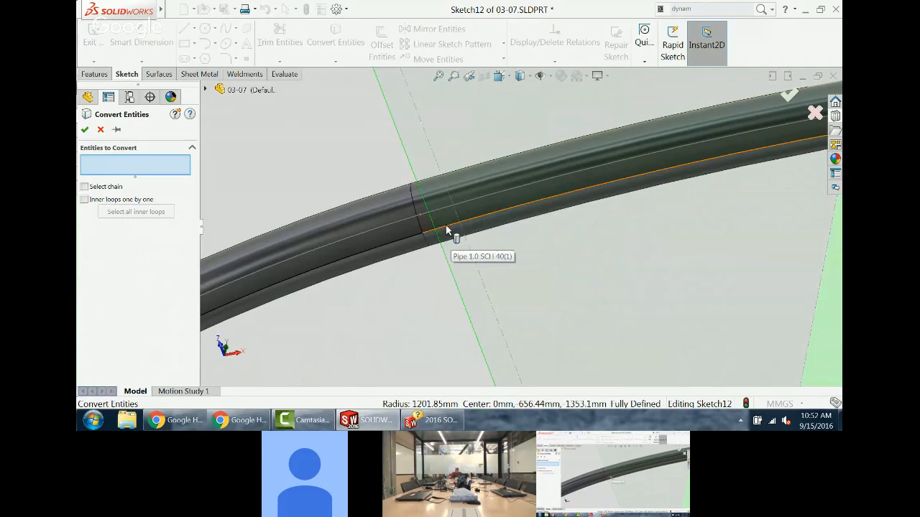
pyautogui.click(447, 230)
# Step: Add the inner silhouette edge of the pipe segment at the frame's other upper corner and convert both edges into sketch entities
pyautogui.scroll(6, 637, 240)
pyautogui.scroll(-6, 704, 206)
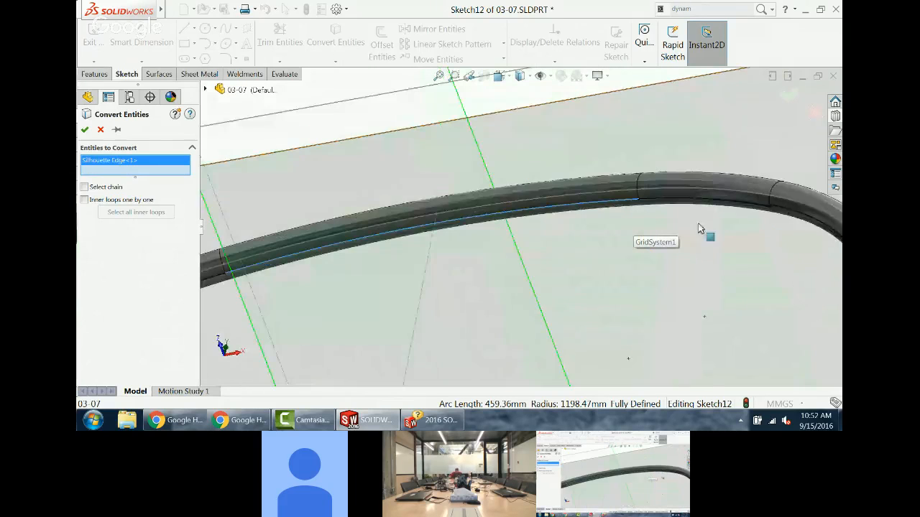
pyautogui.scroll(-3, 700, 229)
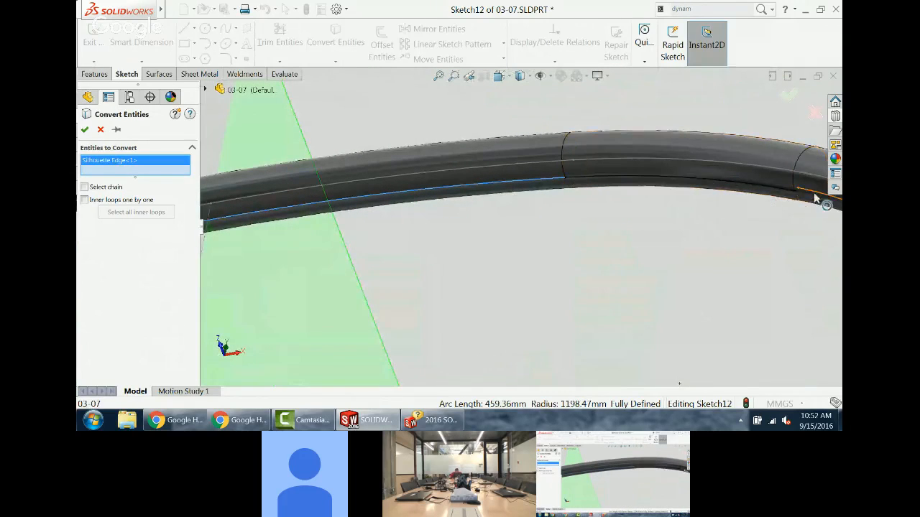
pyautogui.scroll(3, 783, 216)
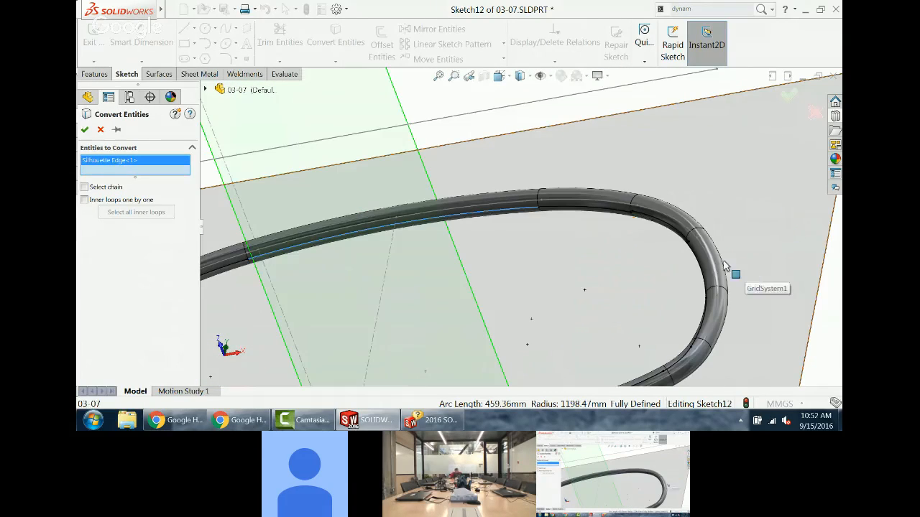
pyautogui.scroll(-5, 620, 207)
pyautogui.click(549, 193)
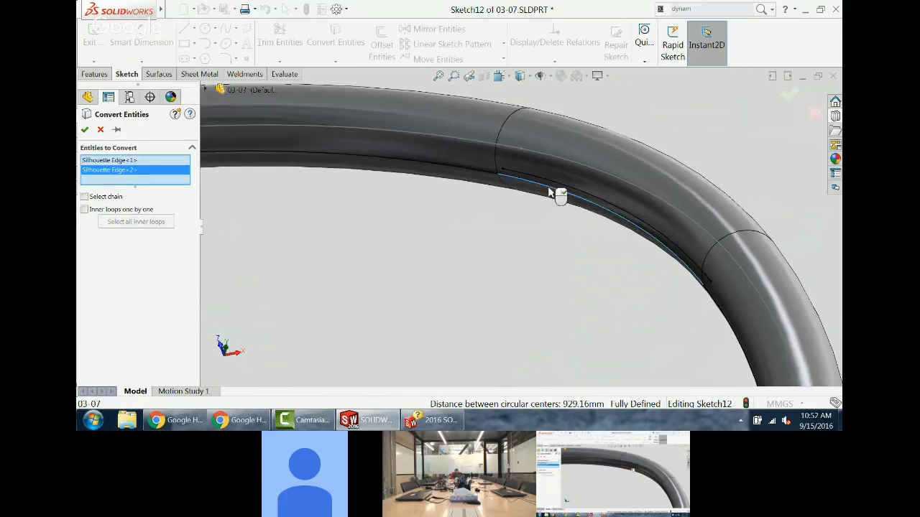
pyautogui.scroll(3, 550, 192)
pyautogui.scroll(-3, 604, 295)
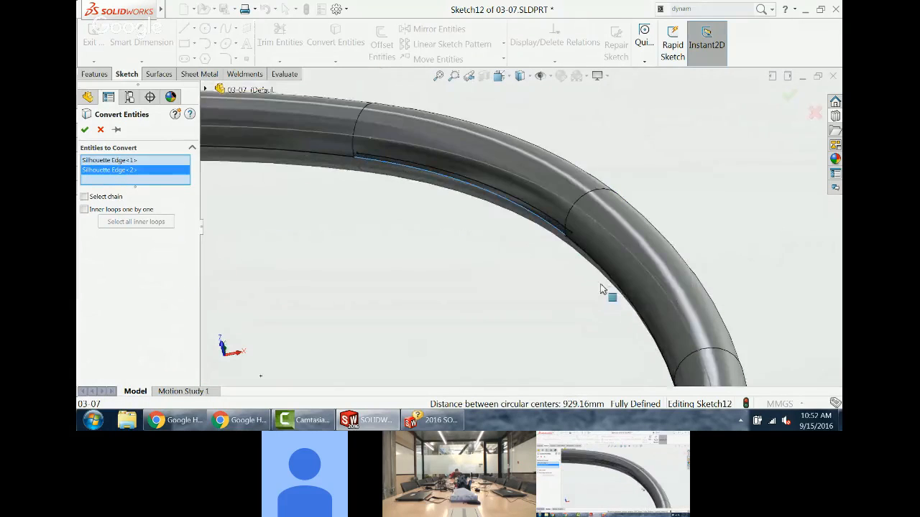
pyautogui.scroll(3, 608, 278)
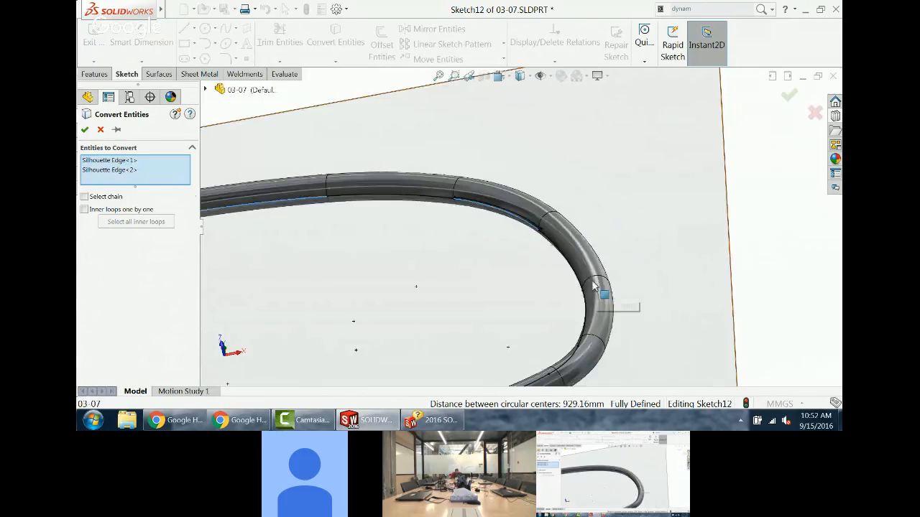
pyautogui.scroll(-3, 607, 296)
pyautogui.scroll(-2, 557, 255)
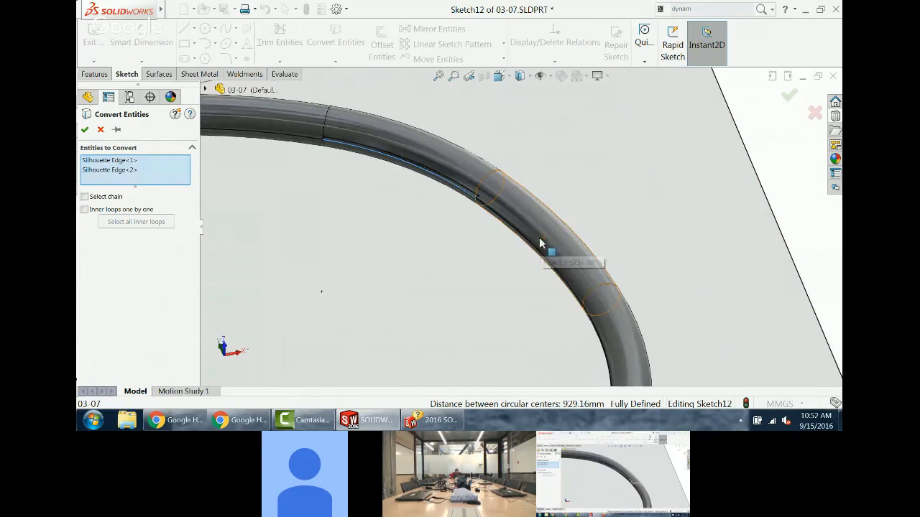
pyautogui.scroll(-4, 528, 233)
pyautogui.scroll(3, 457, 204)
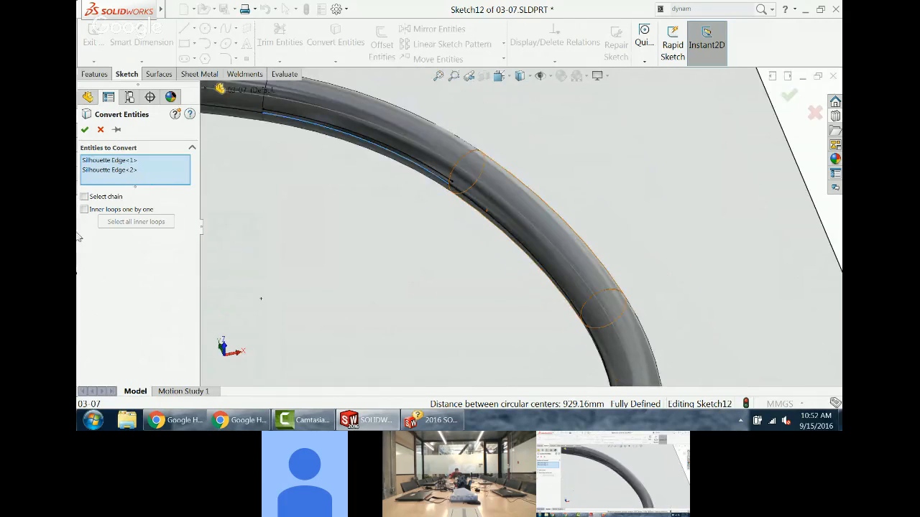
pyautogui.click(85, 130)
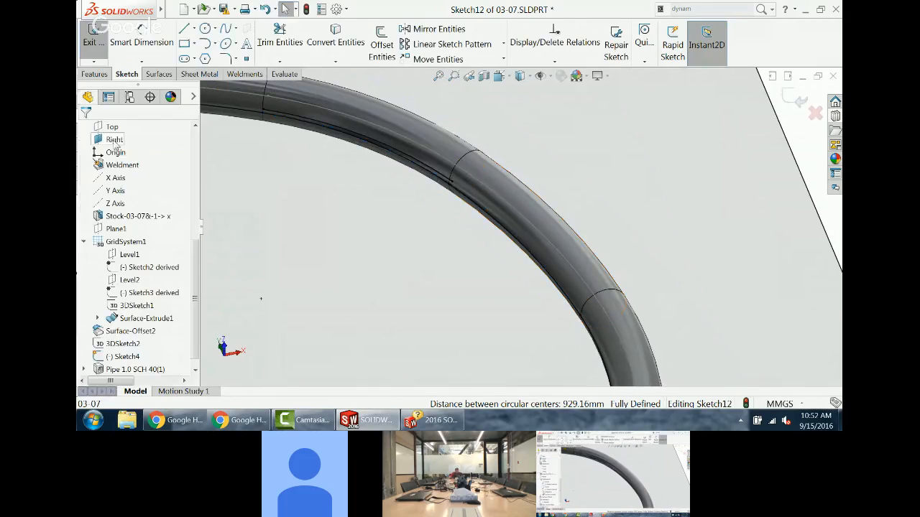
# Step: Delete the surplus converted sketch entity along the inner edge of the frame's upper pipe segments
pyautogui.click(340, 134)
pyautogui.press('Delete')
pyautogui.scroll(5, 363, 183)
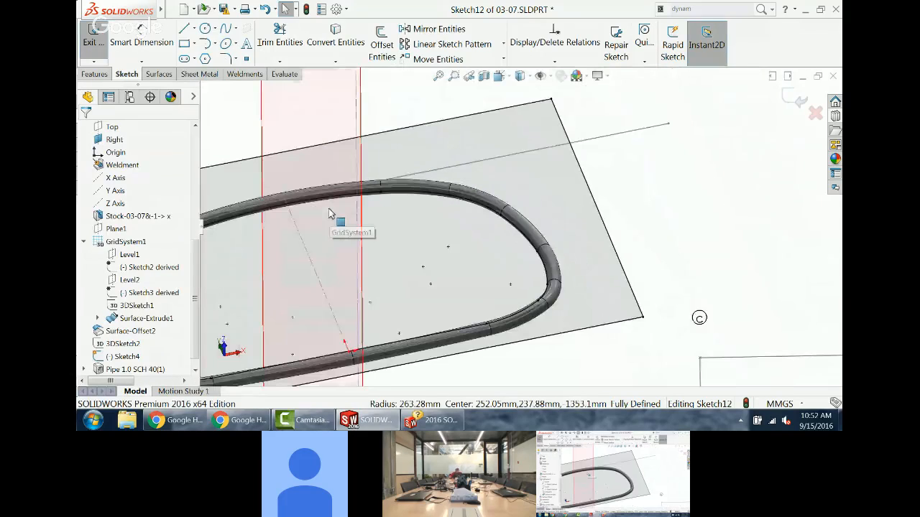
pyautogui.scroll(1, 305, 222)
pyautogui.moveTo(346, 240); pyautogui.dragTo(266, 218, button='middle')
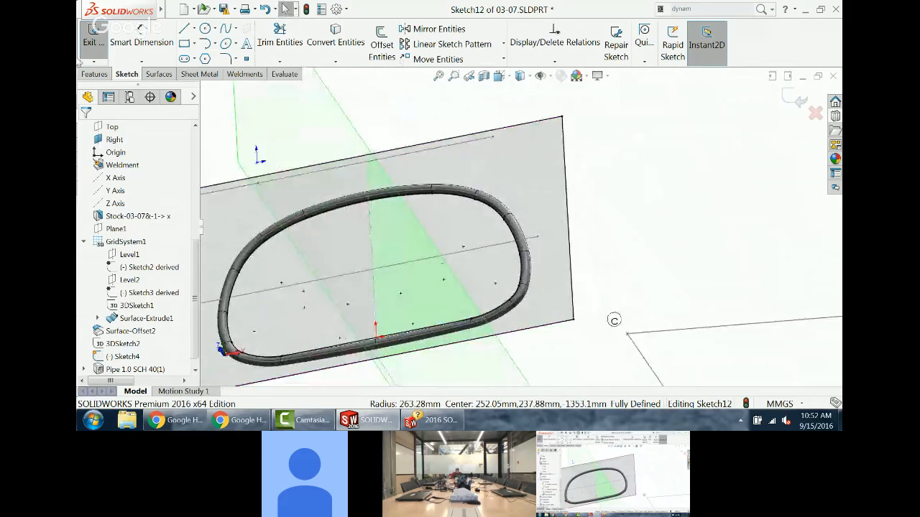
# Step: Preview an extruded boss from the sketch to check which region its contours enclose
pyautogui.click(94, 74)
pyautogui.click(100, 45)
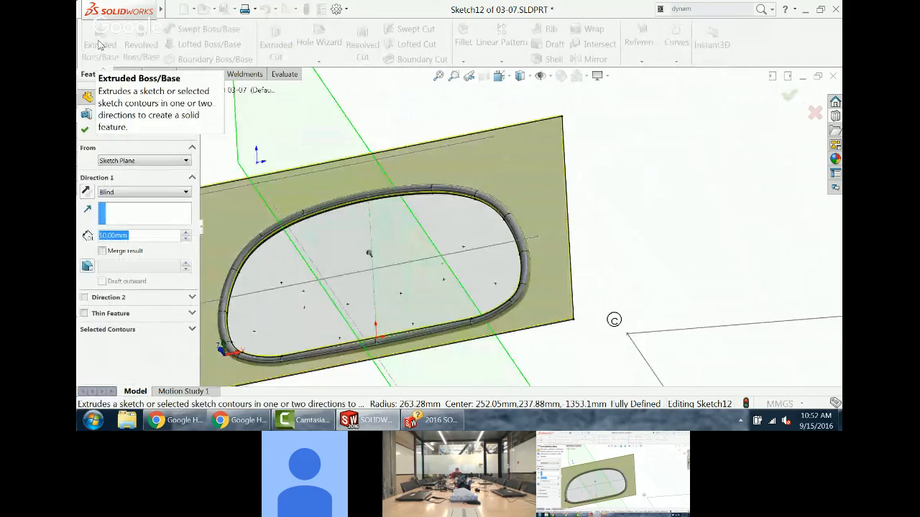
pyautogui.press('Escape')
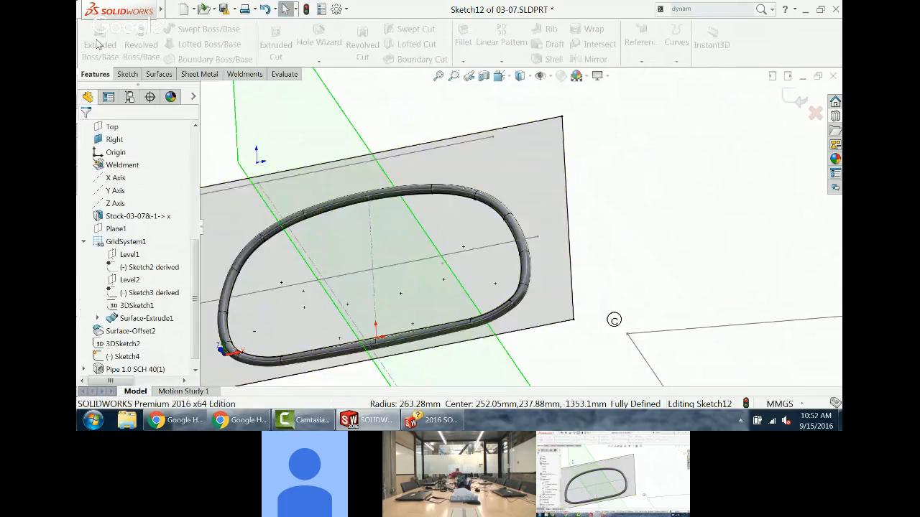
# Step: Examine the converted contour around the inside of the pipe frame and inspect the arc at its lower corner
pyautogui.moveTo(263, 183); pyautogui.dragTo(586, 305, button='middle')
pyautogui.scroll(-3, 505, 324)
pyautogui.scroll(-5, 586, 306)
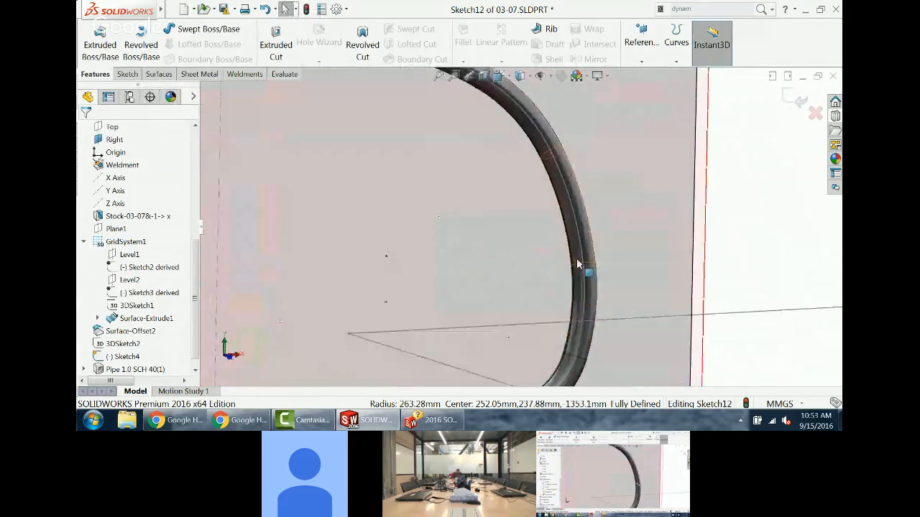
pyautogui.scroll(6, 544, 205)
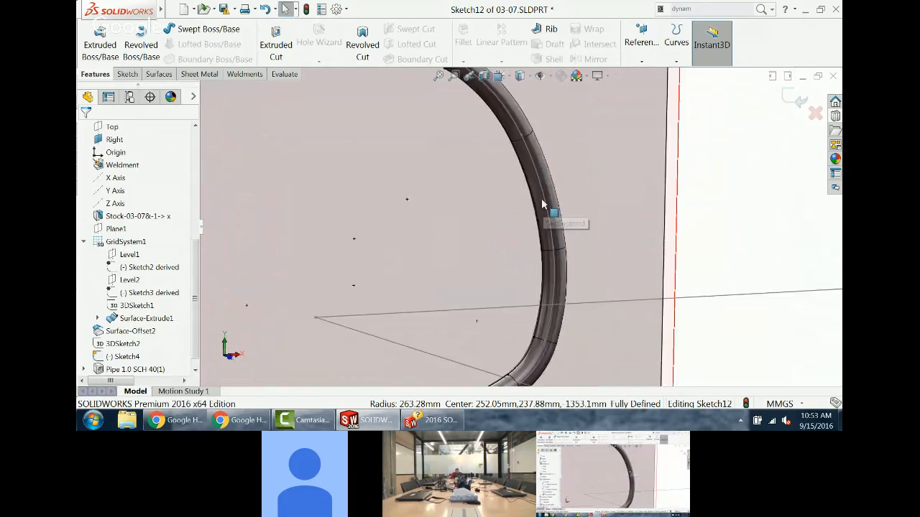
pyautogui.scroll(-1, 489, 183)
pyautogui.scroll(-2, 482, 149)
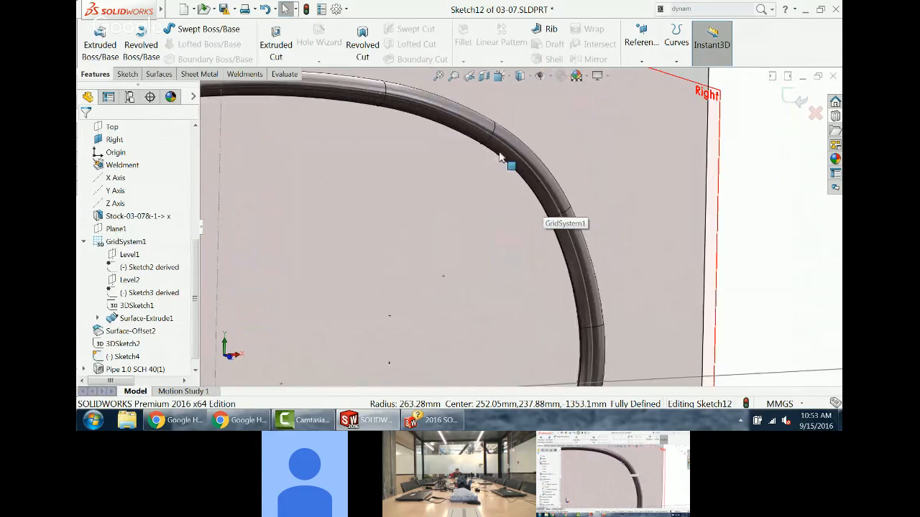
pyautogui.moveTo(491, 152); pyautogui.dragTo(497, 166, button='middle')
pyautogui.scroll(4, 523, 128)
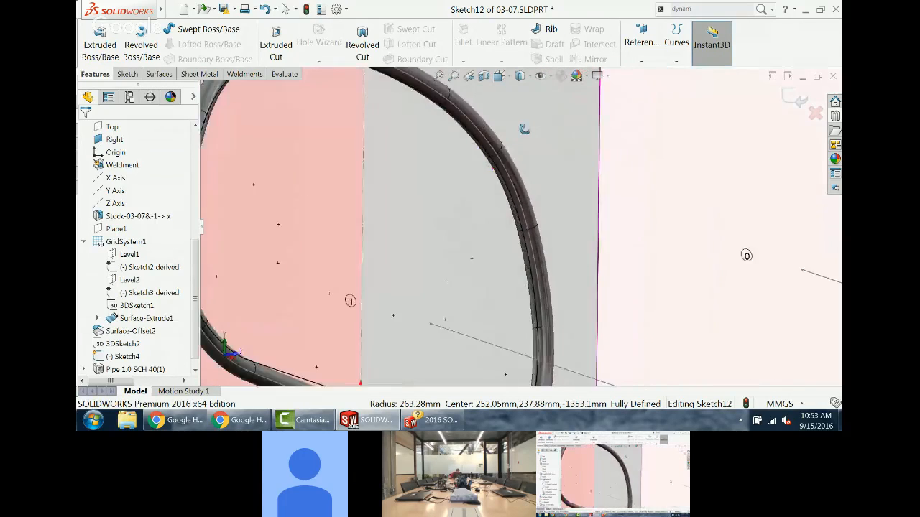
pyautogui.scroll(2, 521, 135)
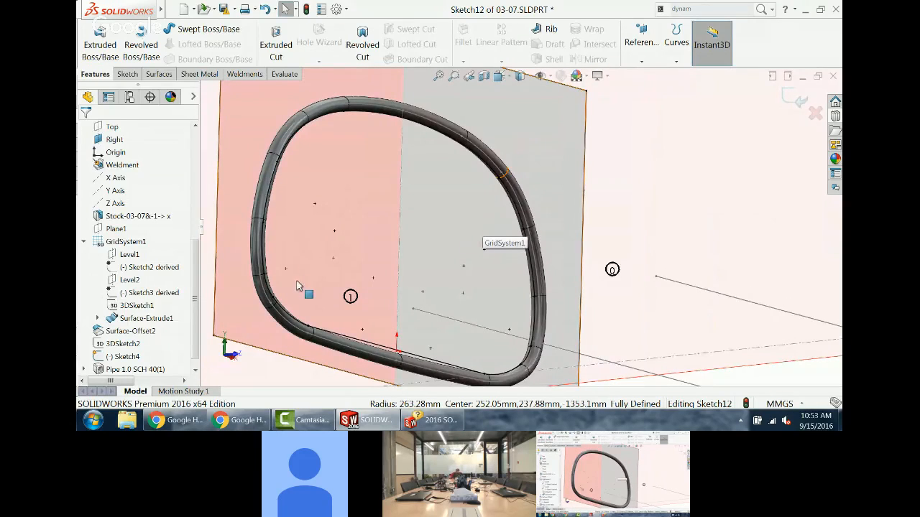
pyautogui.scroll(-3, 302, 289)
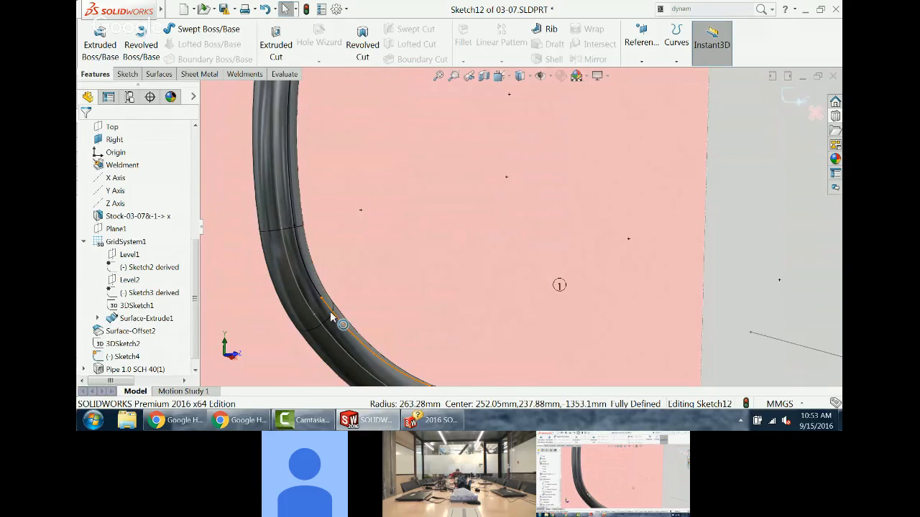
pyautogui.click(330, 313)
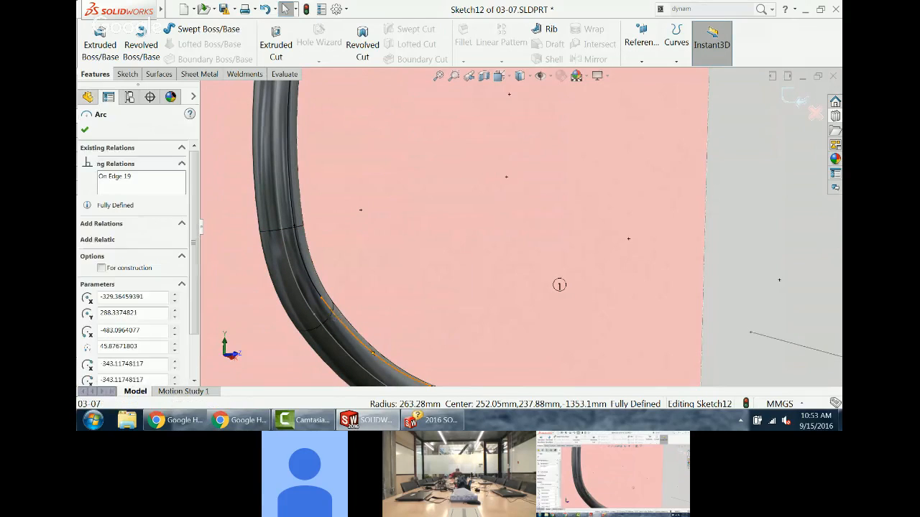
pyautogui.scroll(4, 457, 272)
pyautogui.moveTo(457, 272); pyautogui.dragTo(394, 301, button='middle')
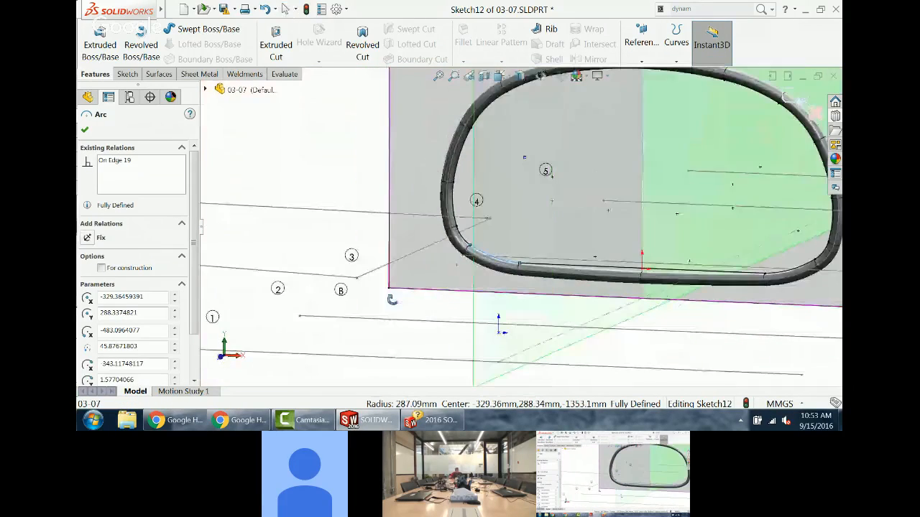
# Step: Try extruding the sketch as a one-direction thin feature with a 10 mm wall
pyautogui.click(326, 153)
pyautogui.click(102, 48)
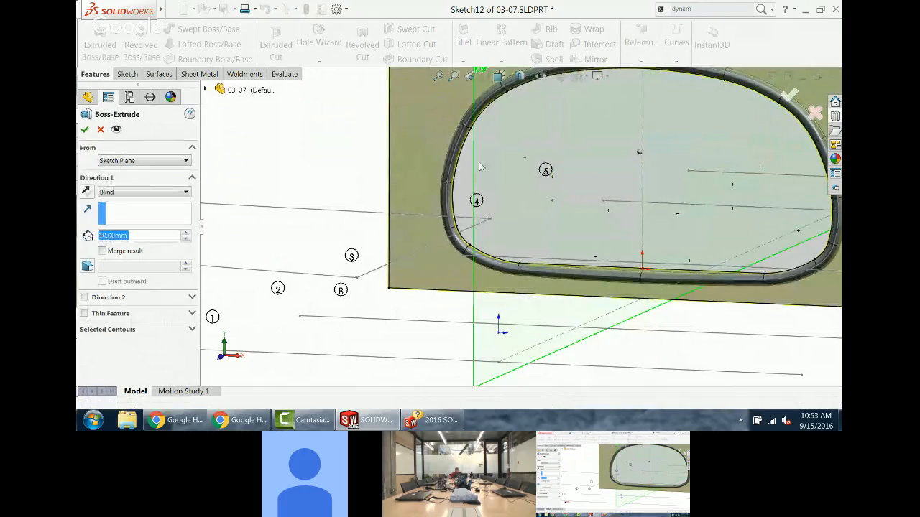
pyautogui.click(84, 314)
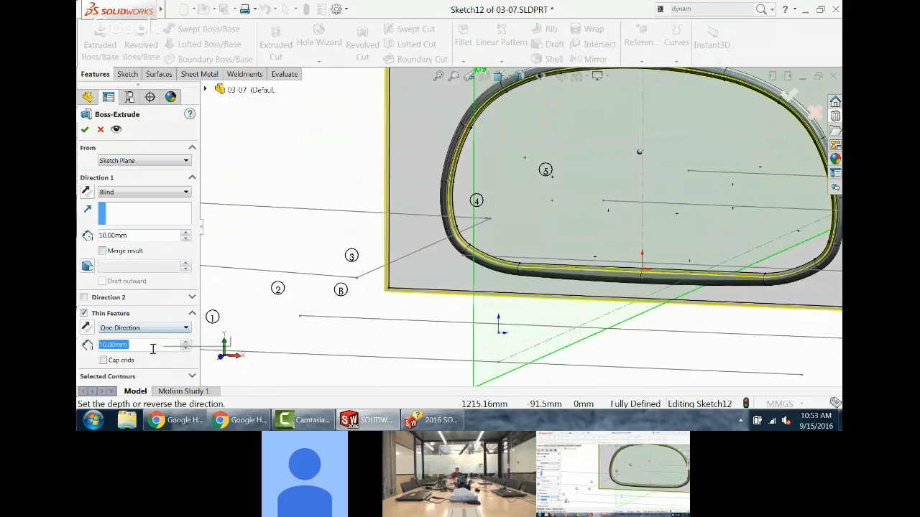
pyautogui.press('Escape')
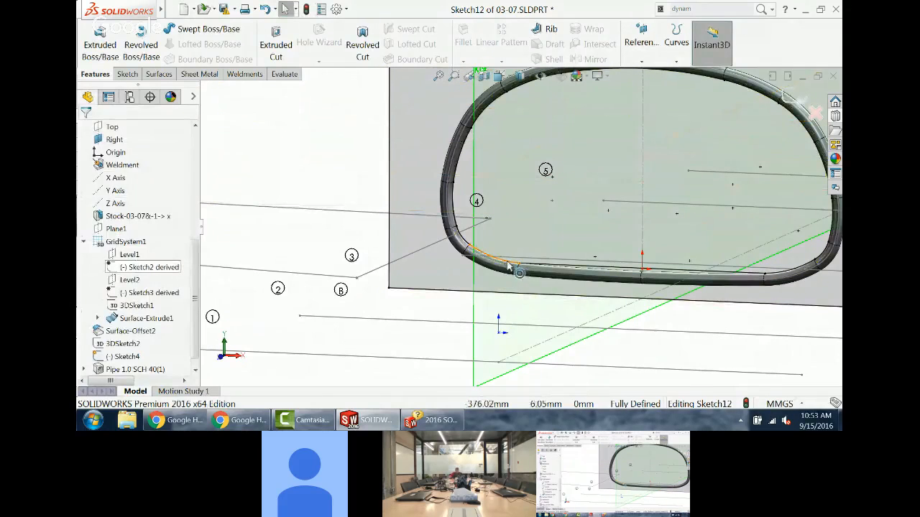
# Step: Select the whole chain of arcs and line inside the frame and try to extrude only that contour
pyautogui.rightClick(508, 267)
pyautogui.click(559, 182)
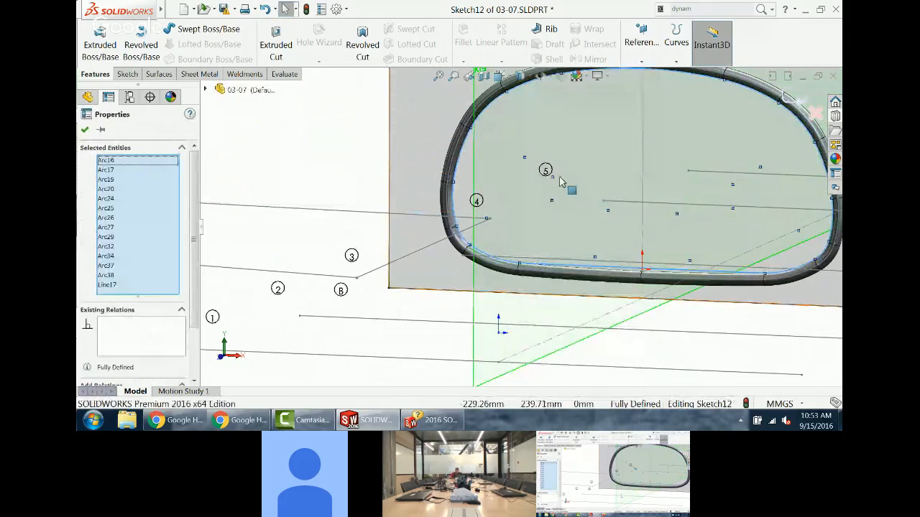
pyautogui.moveTo(680, 194)
pyautogui.mouseDown(button='middle')
pyautogui.moveTo(695, 148)
pyautogui.moveTo(676, 186)
pyautogui.mouseUp(button='middle')
pyautogui.click(101, 48)
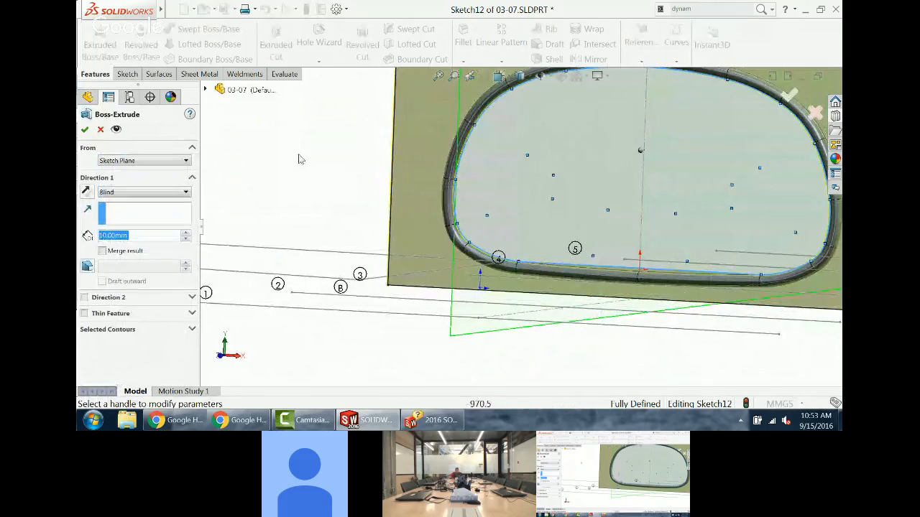
pyautogui.scroll(4, 518, 219)
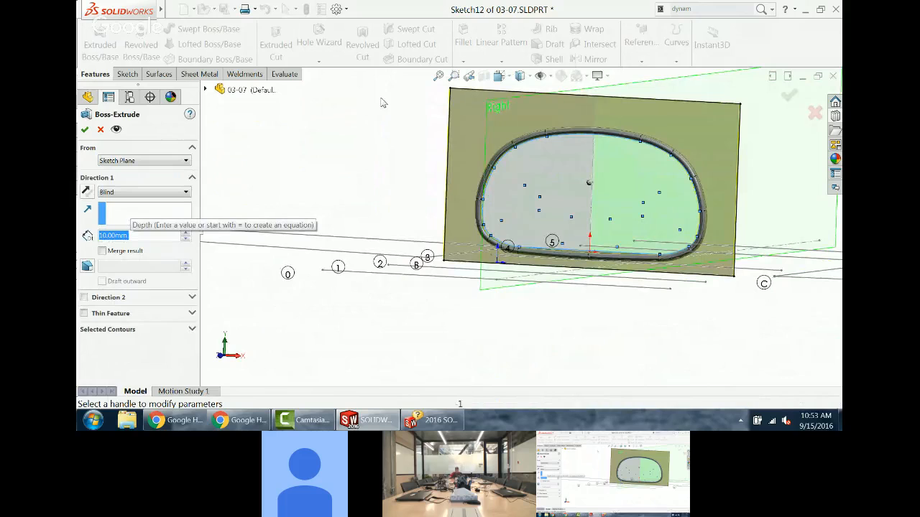
pyautogui.click(100, 129)
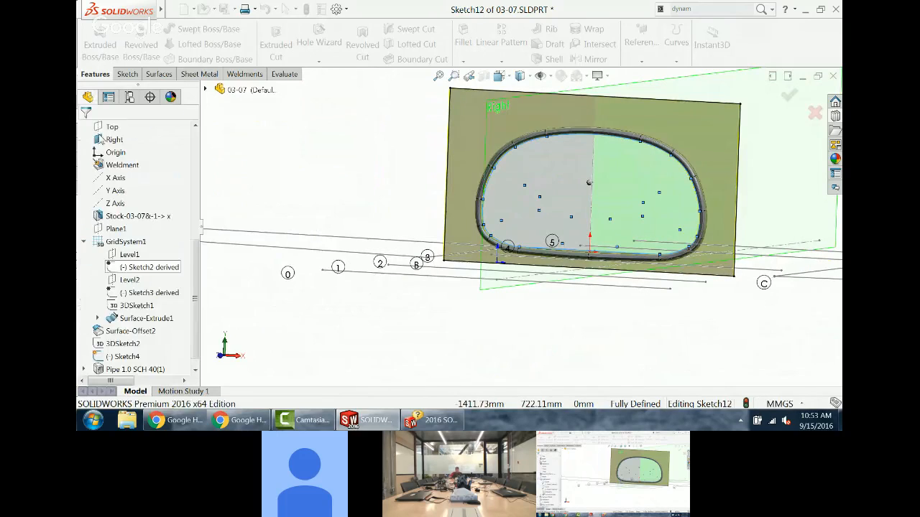
# Step: Delete the outer rectangle's lines from the sketch and check the remaining inner contour with an extrude preview
pyautogui.click(547, 98)
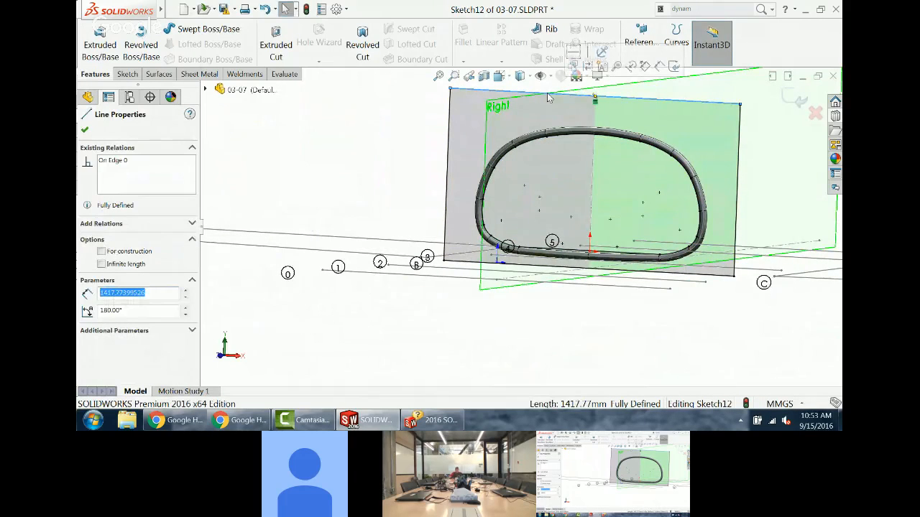
pyautogui.click(740, 174)
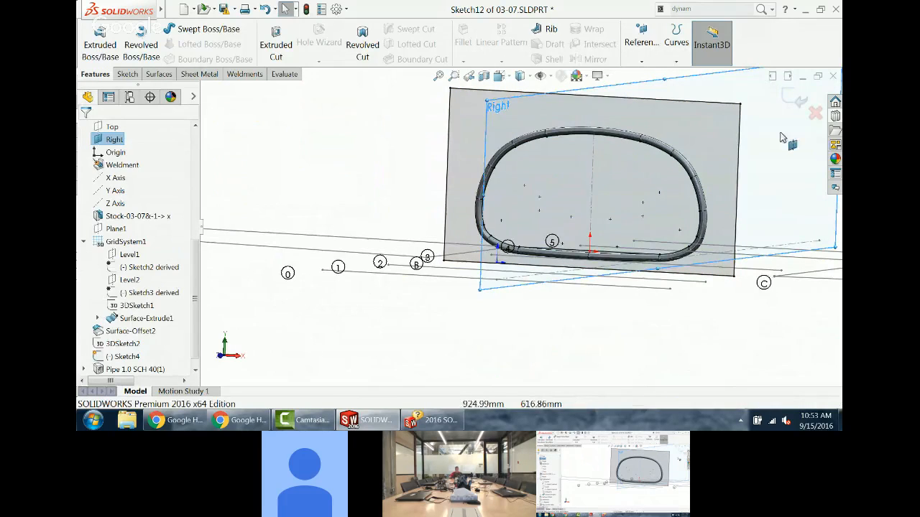
pyautogui.moveTo(198, 266); pyautogui.dragTo(198, 279)
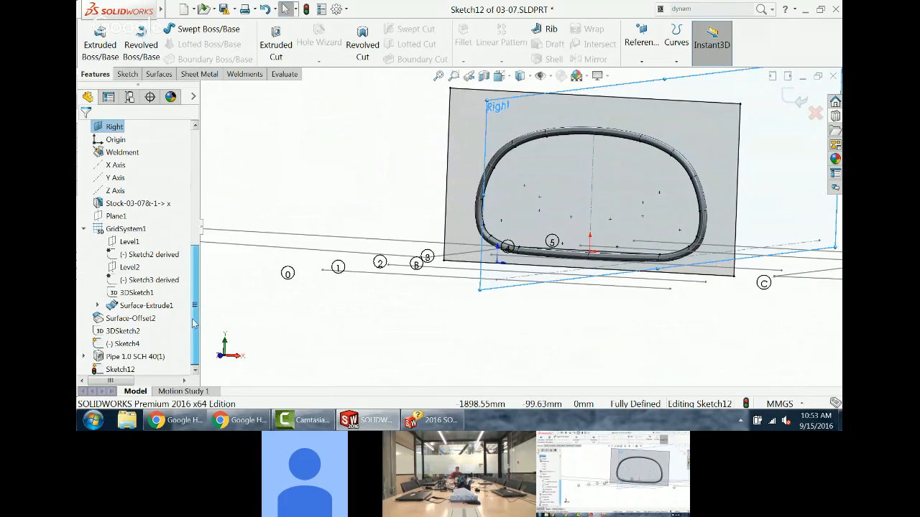
pyautogui.click(115, 371)
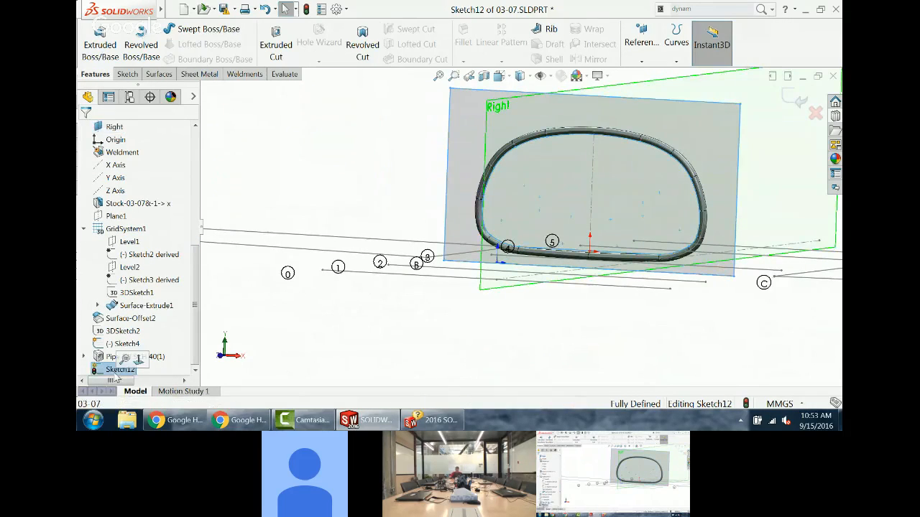
pyautogui.click(445, 136)
pyautogui.press('Escape')
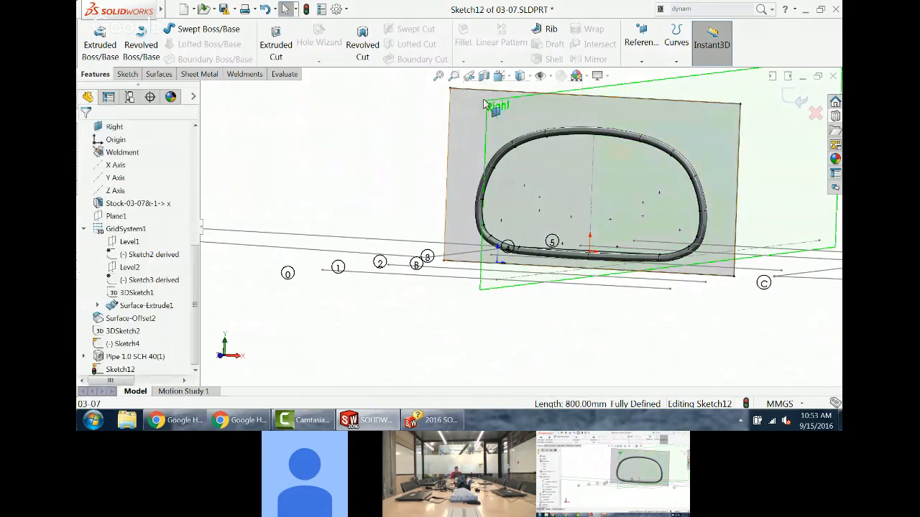
pyautogui.click(733, 144)
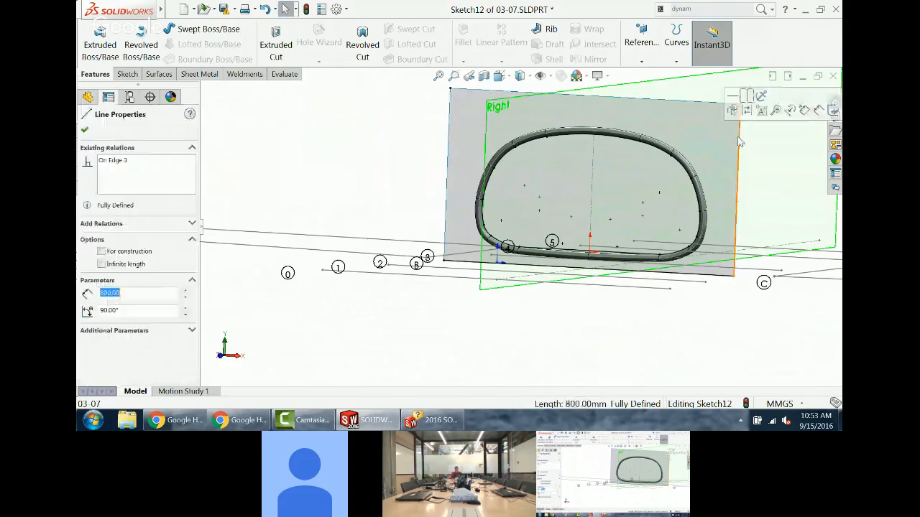
pyautogui.press('Escape')
pyautogui.moveTo(723, 279); pyautogui.dragTo(684, 310, button='middle')
pyautogui.click(101, 44)
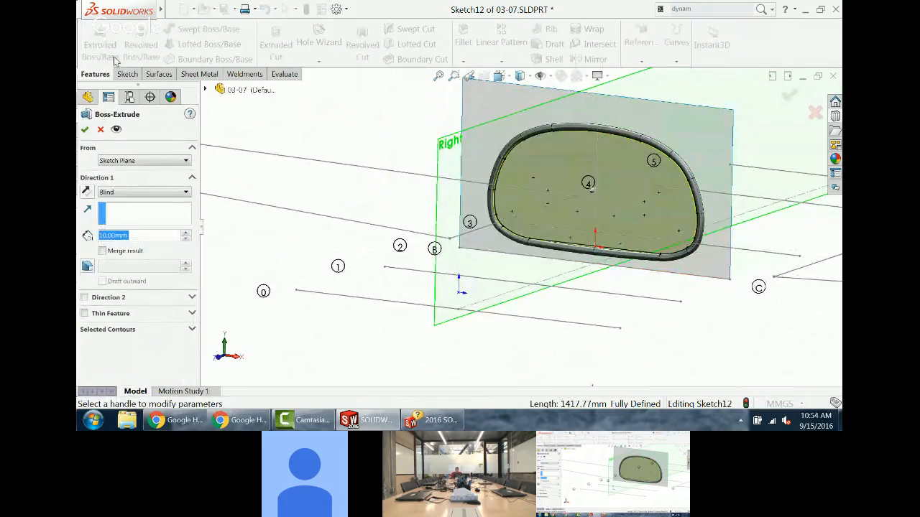
pyautogui.click(101, 130)
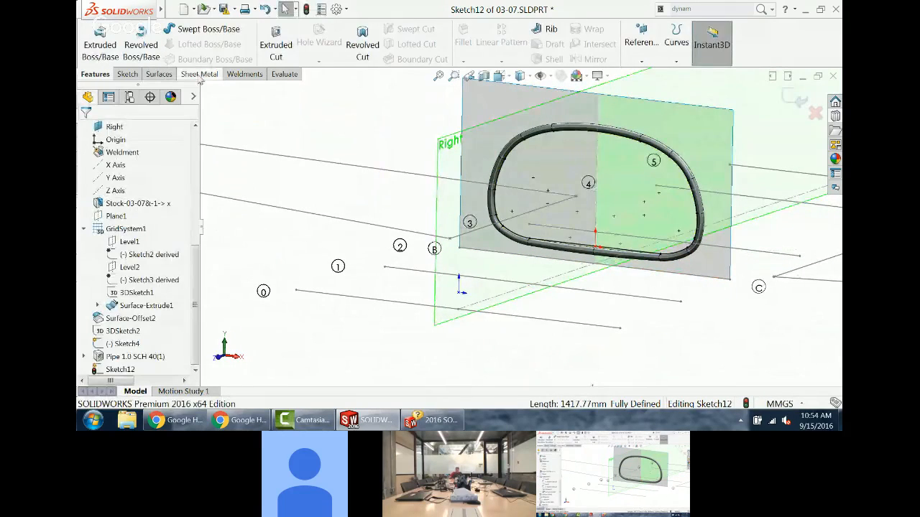
# Step: Create a 1.66 mm thick sheet metal base flange from the inner contour, with K-factor 0.5 and rectangular relief ratio 0.5
pyautogui.click(199, 74)
pyautogui.click(104, 46)
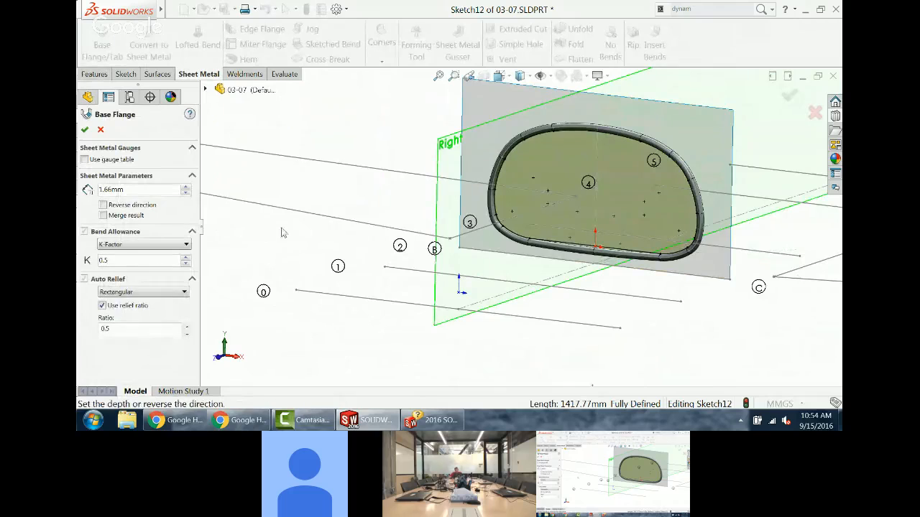
pyautogui.click(84, 130)
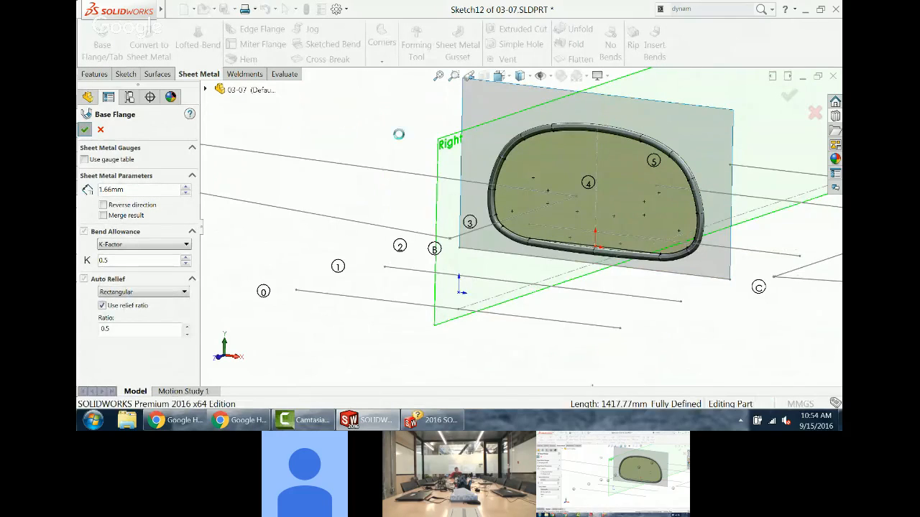
pyautogui.click(500, 98)
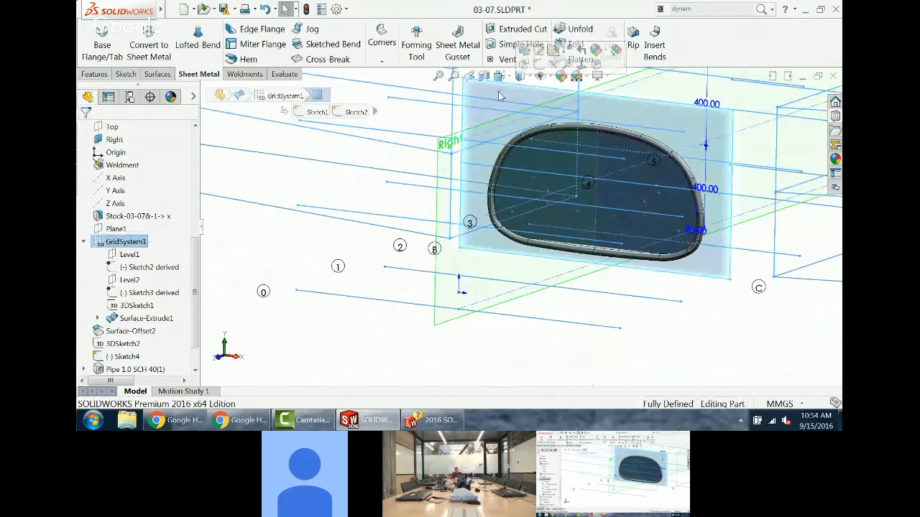
pyautogui.scroll(3, 501, 106)
pyautogui.scroll(-2, 607, 208)
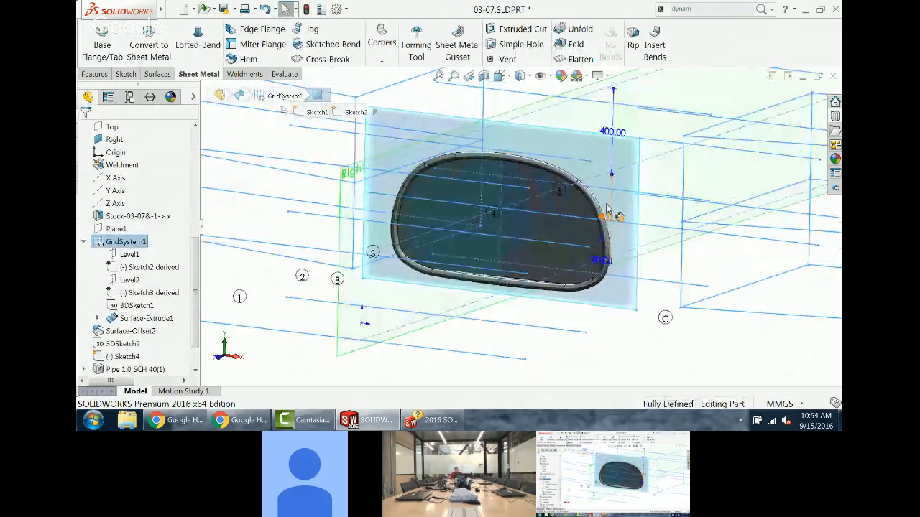
pyautogui.click(634, 350)
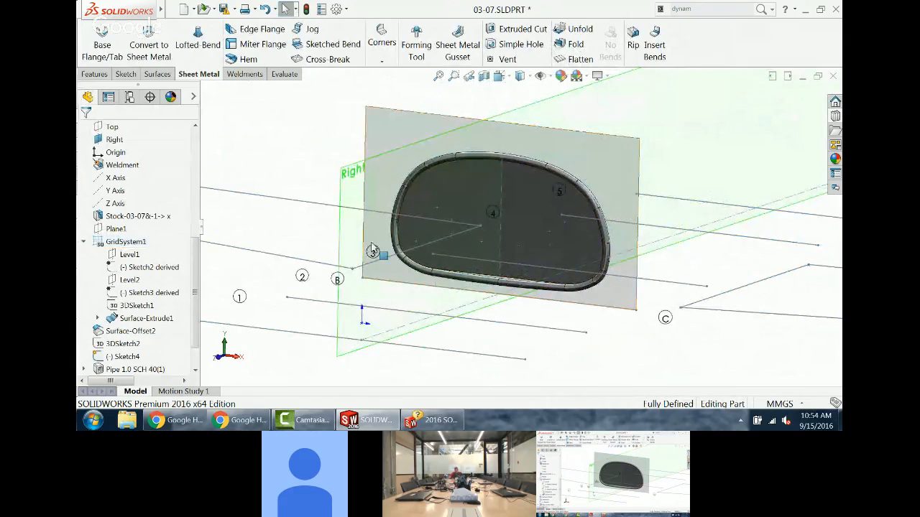
# Step: Expand the part's cut list and highlight the schedule 40 pipe item in the model
pyautogui.scroll(2, 574, 231)
pyautogui.moveTo(574, 231); pyautogui.dragTo(523, 248, button='middle')
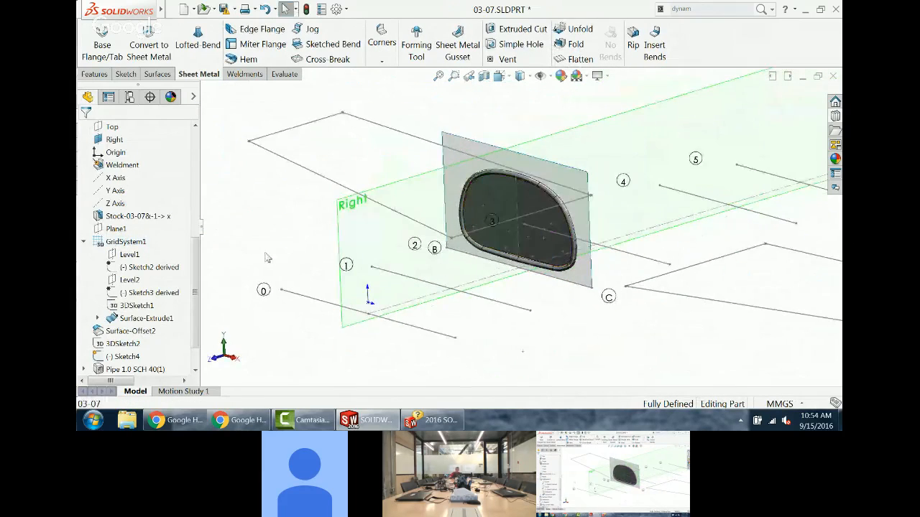
pyautogui.scroll(6, 184, 248)
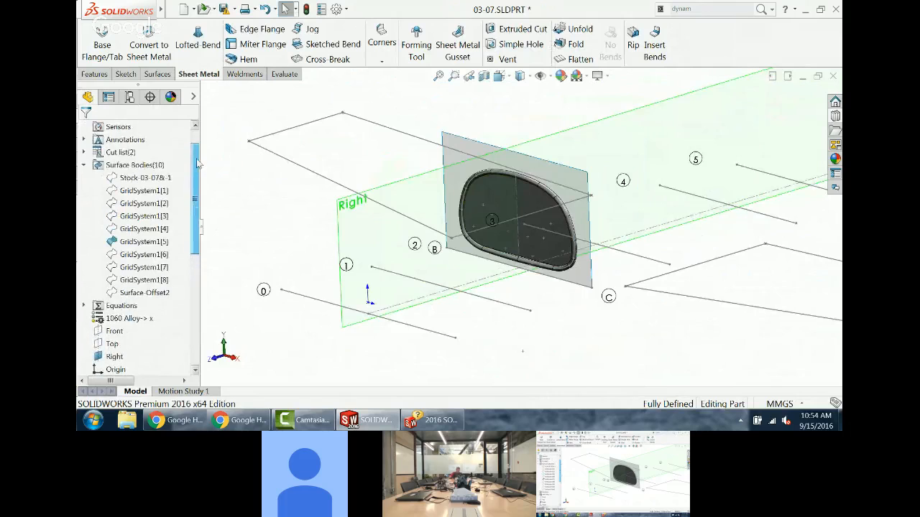
pyautogui.click(84, 152)
pyautogui.click(132, 165)
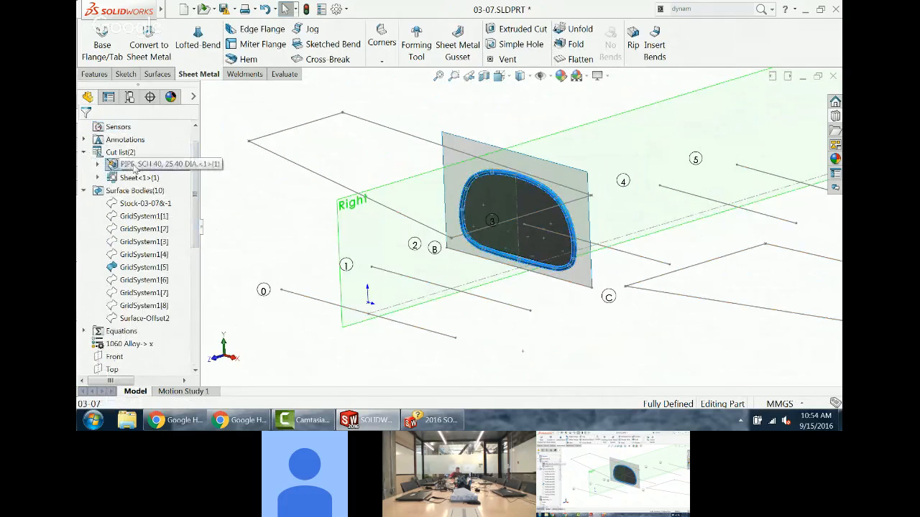
# Step: Highlight the sheet item and the pipe item of the cut list in the model
pyautogui.click(133, 178)
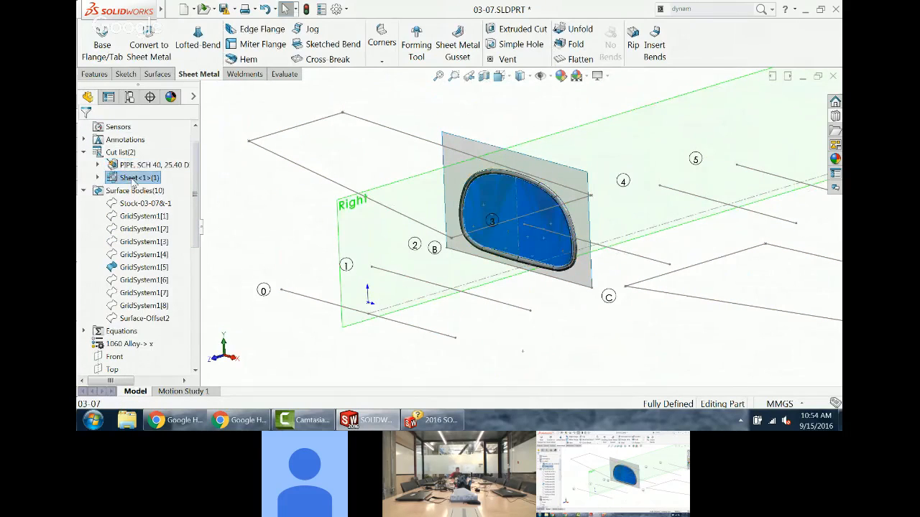
pyautogui.click(225, 207)
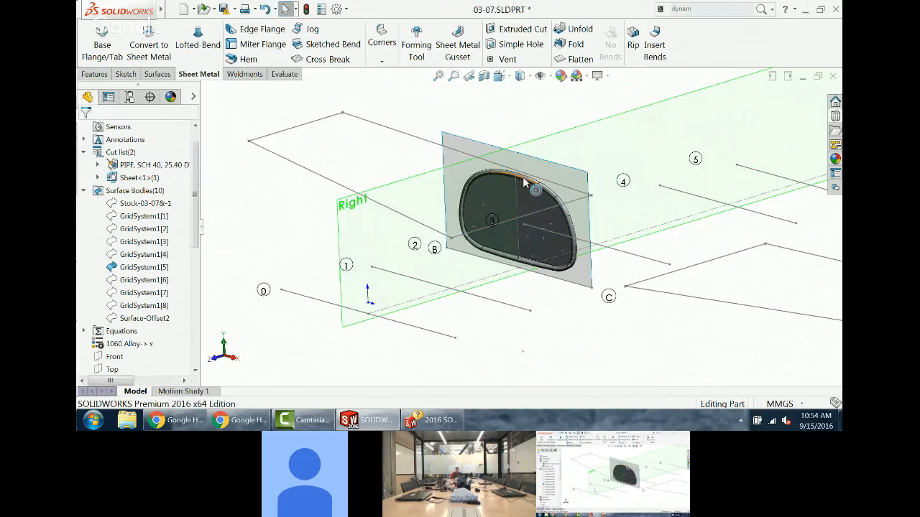
pyautogui.click(136, 169)
pyautogui.click(241, 201)
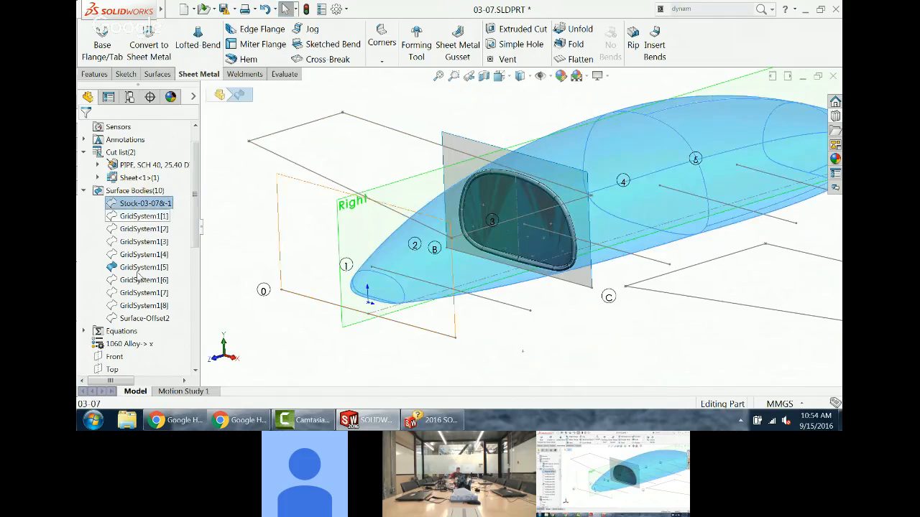
# Step: Show the hidden Surface-Offset2 body so the offset hull surface is displayed
pyautogui.click(144, 318)
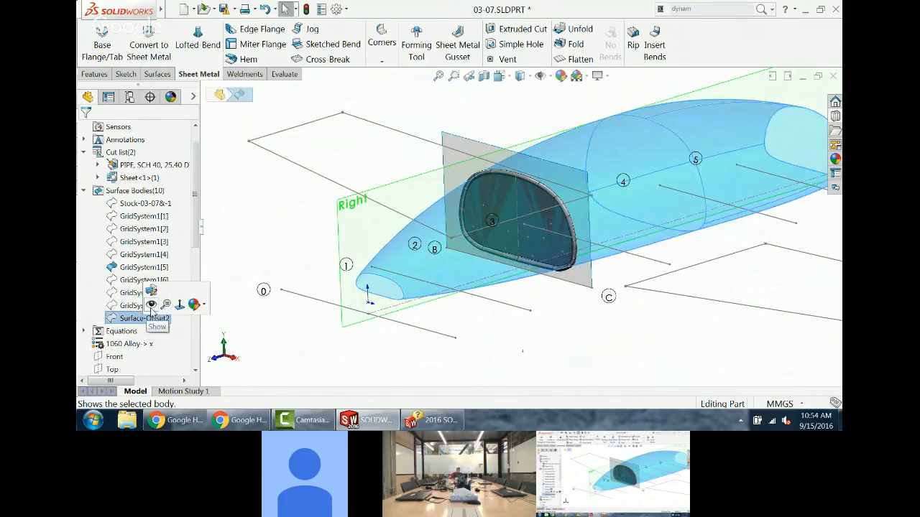
pyautogui.click(152, 307)
pyautogui.click(256, 199)
pyautogui.moveTo(362, 214); pyautogui.dragTo(341, 145, button='middle')
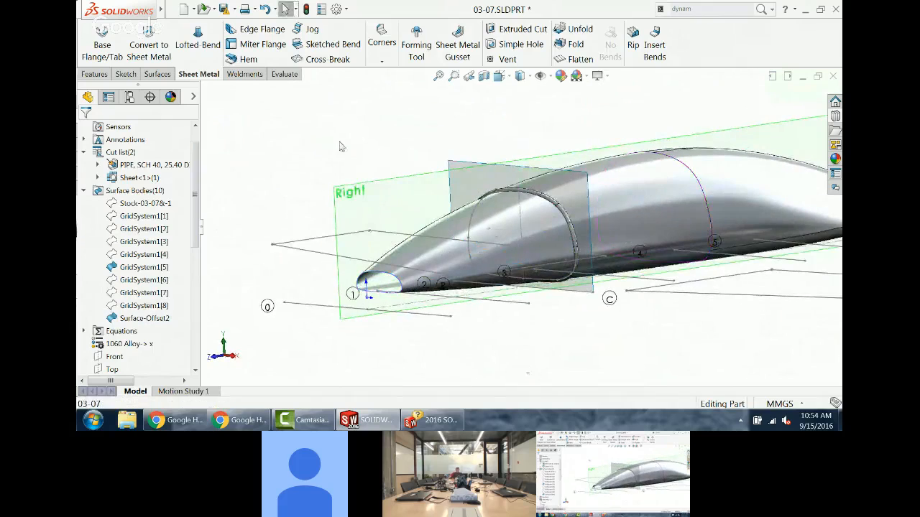
# Step: Start a sketch on the Right plane and create intersection curves with the front face of the offset hull surface
pyautogui.click(104, 78)
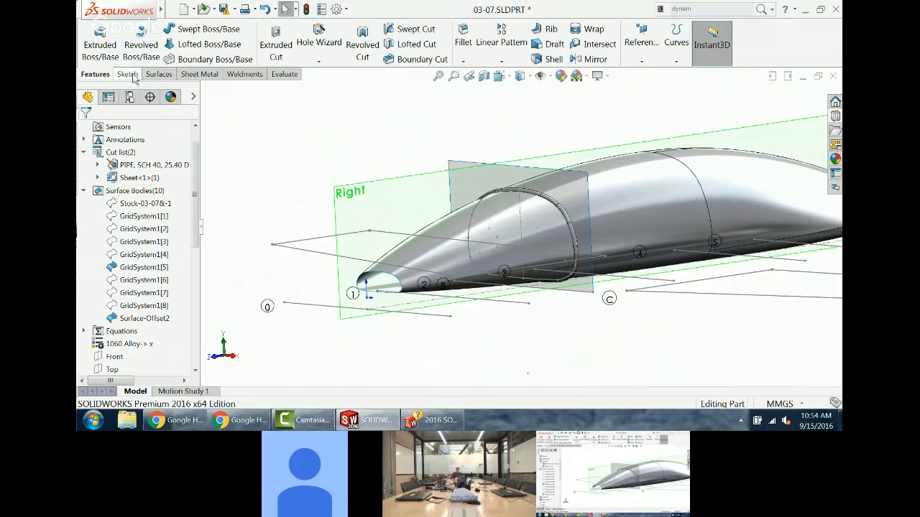
pyautogui.click(413, 196)
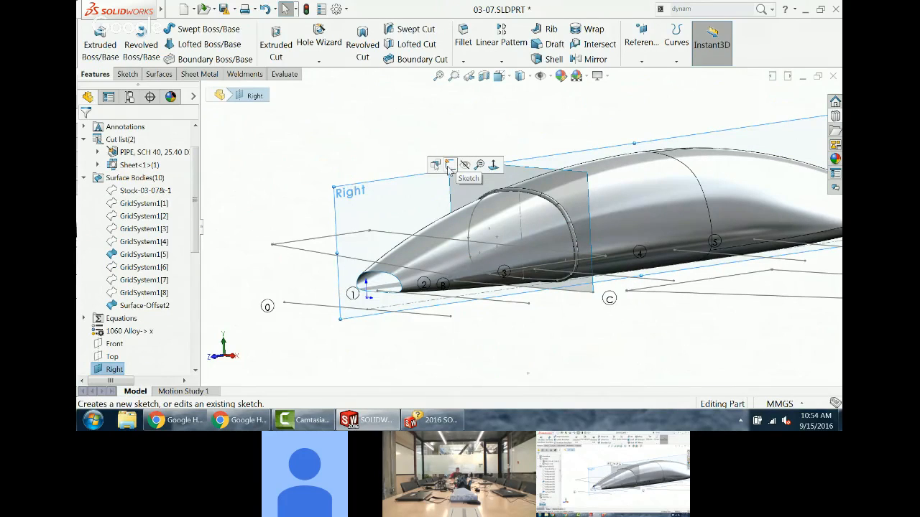
pyautogui.click(449, 167)
pyautogui.click(633, 209)
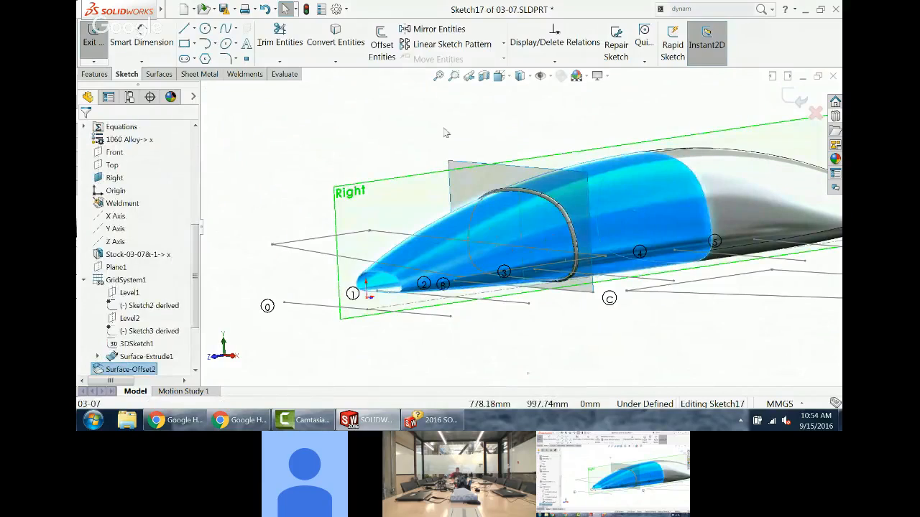
pyautogui.click(335, 61)
pyautogui.click(346, 92)
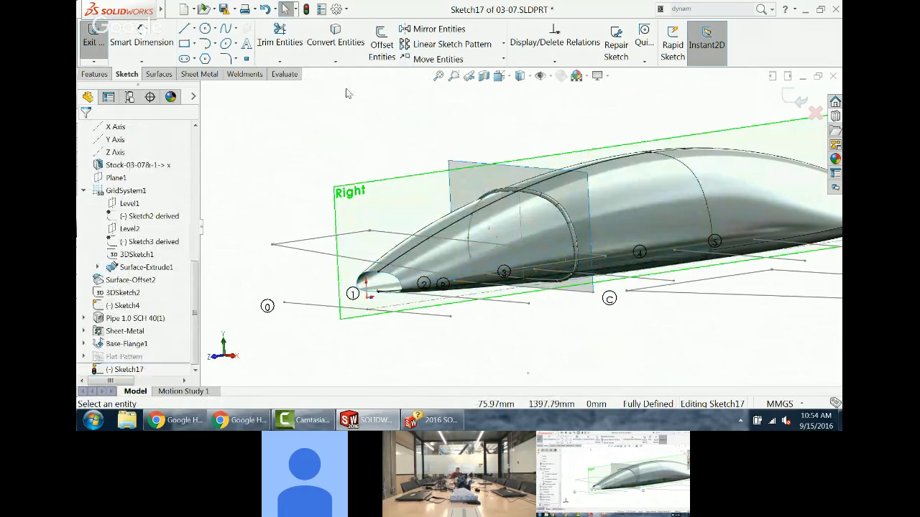
# Step: Add intersection curves with the rear upper and lower faces of the offset hull surface and exit the sketch
pyautogui.moveTo(752, 223); pyautogui.dragTo(743, 260, button='middle')
pyautogui.click(740, 198)
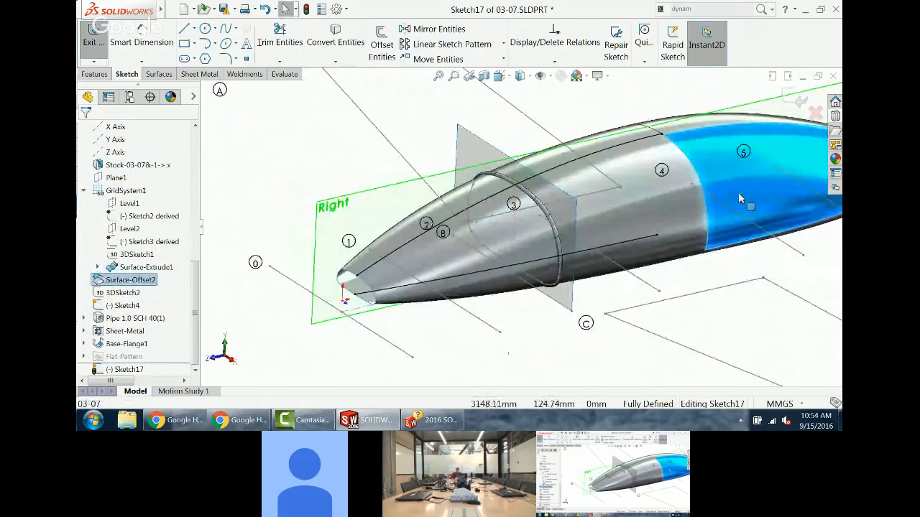
pyautogui.click(678, 127)
pyautogui.moveTo(679, 126); pyautogui.dragTo(710, 293, button='middle')
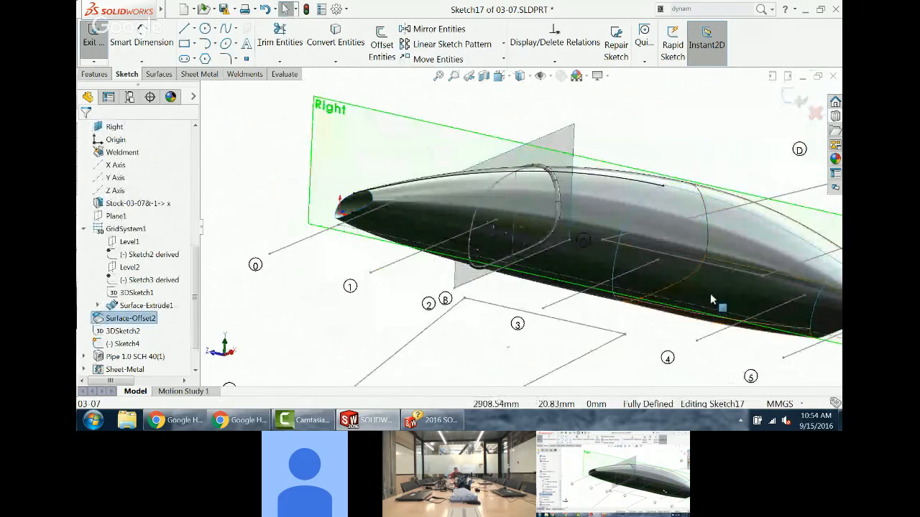
pyautogui.click(709, 298)
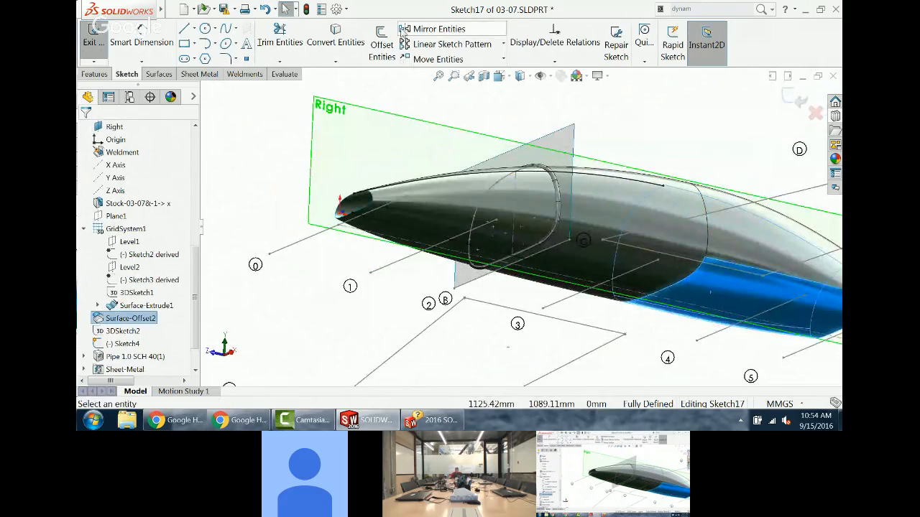
pyautogui.click(345, 65)
pyautogui.click(352, 88)
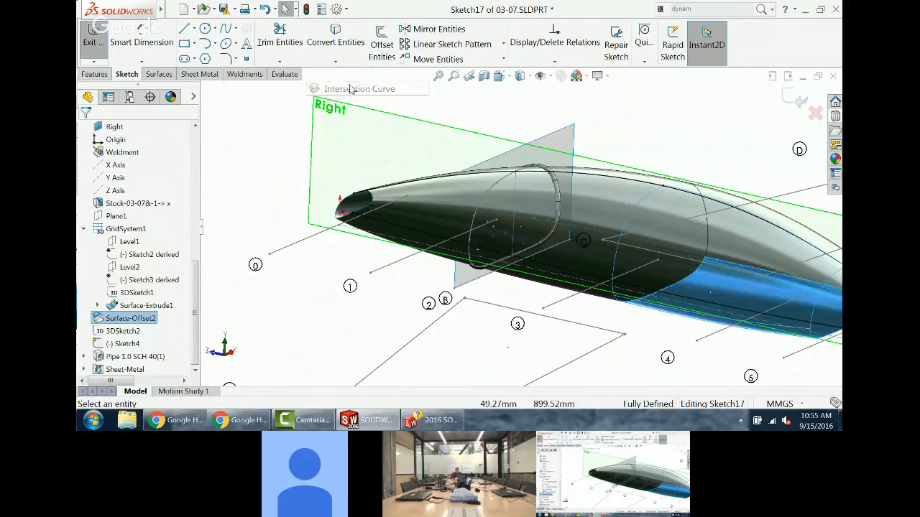
pyautogui.moveTo(580, 183)
pyautogui.mouseDown(button='middle')
pyautogui.moveTo(599, 261)
pyautogui.moveTo(617, 229)
pyautogui.moveTo(605, 185)
pyautogui.moveTo(587, 241)
pyautogui.mouseUp(button='middle')
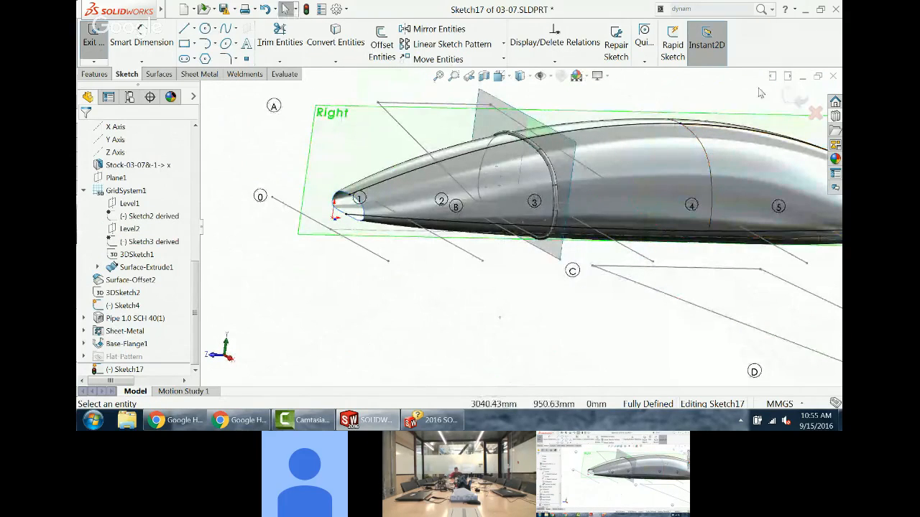
pyautogui.click(801, 100)
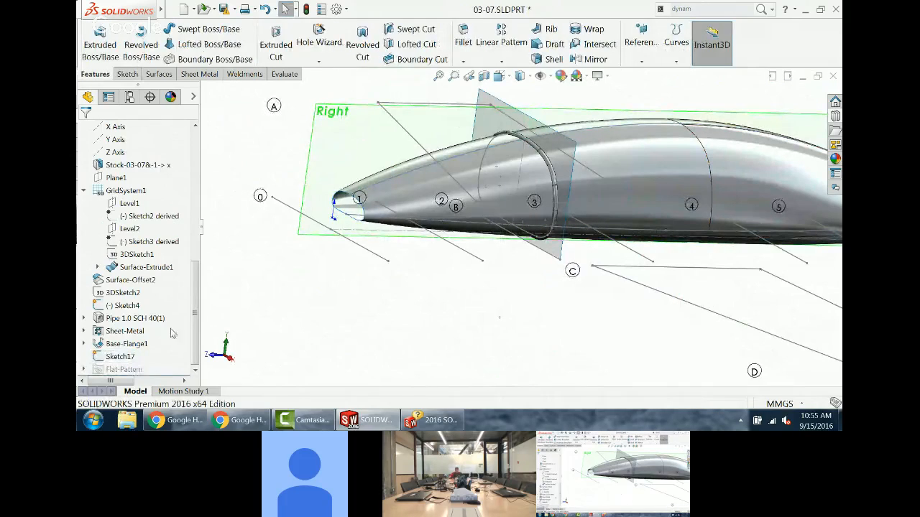
# Step: Reopen Sketch17 and turn its upper and lower intersection splines into construction geometry
pyautogui.click(120, 357)
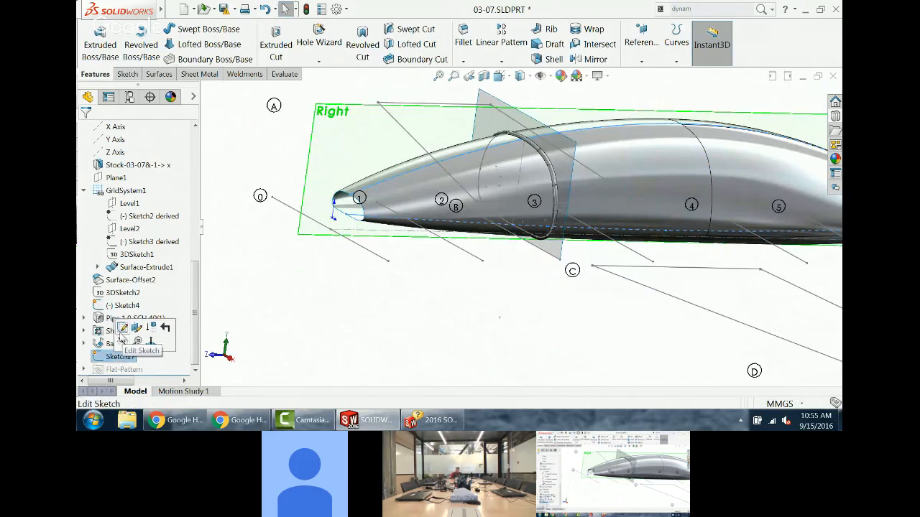
pyautogui.click(122, 329)
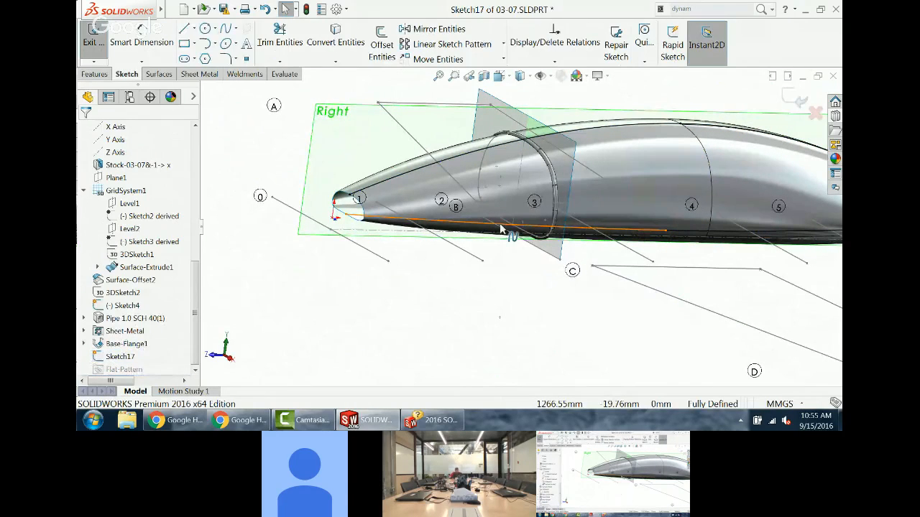
pyautogui.click(677, 237)
pyautogui.keyDown('ctrl'); pyautogui.click(611, 127); pyautogui.keyUp('ctrl')
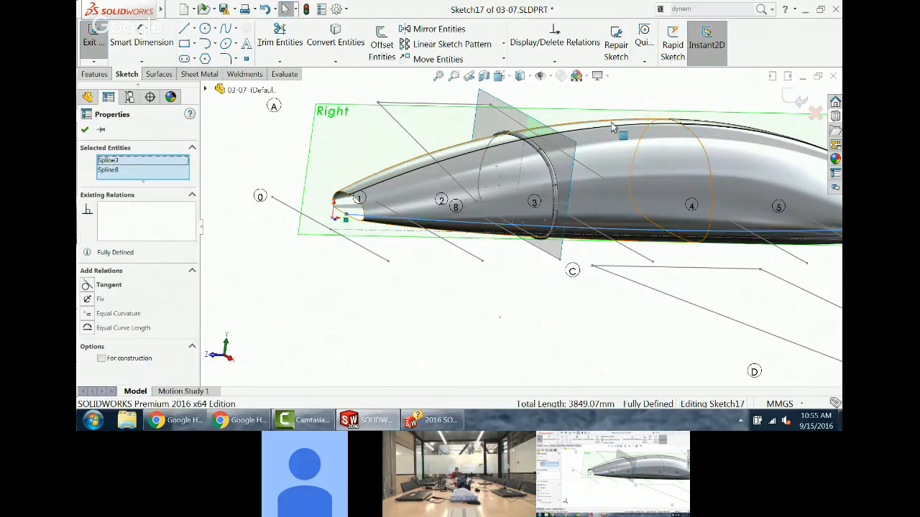
pyautogui.keyDown('ctrl'); pyautogui.click(686, 128); pyautogui.keyUp('ctrl')
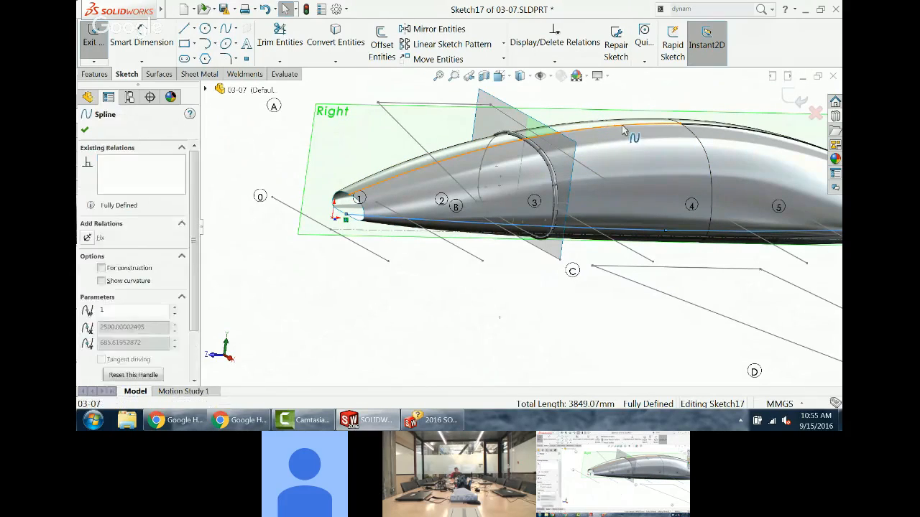
pyautogui.keyDown('ctrl'); pyautogui.click(688, 128); pyautogui.keyUp('ctrl')
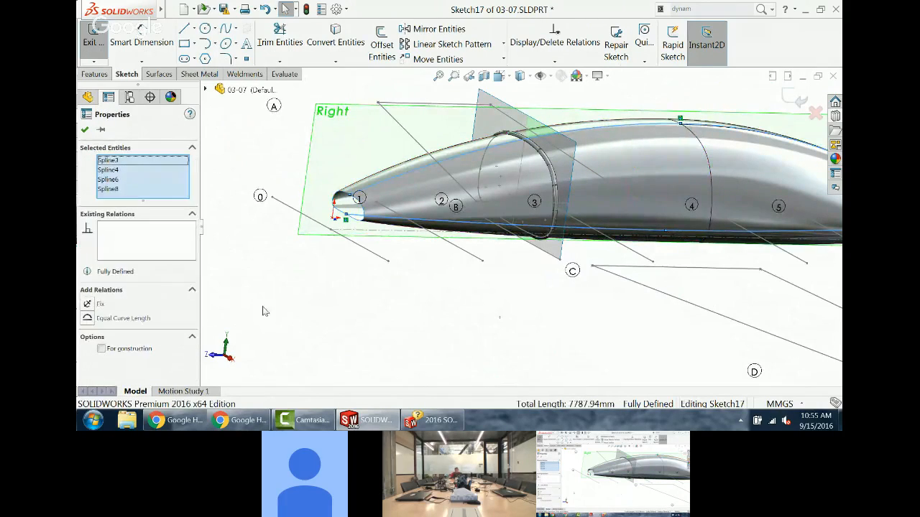
pyautogui.click(382, 365)
# Step: Sketch a three-point arc of about 36833 mm radius along the lower hull curve from bow end to stern end, and exit the sketch
pyautogui.press('f')
pyautogui.click(214, 45)
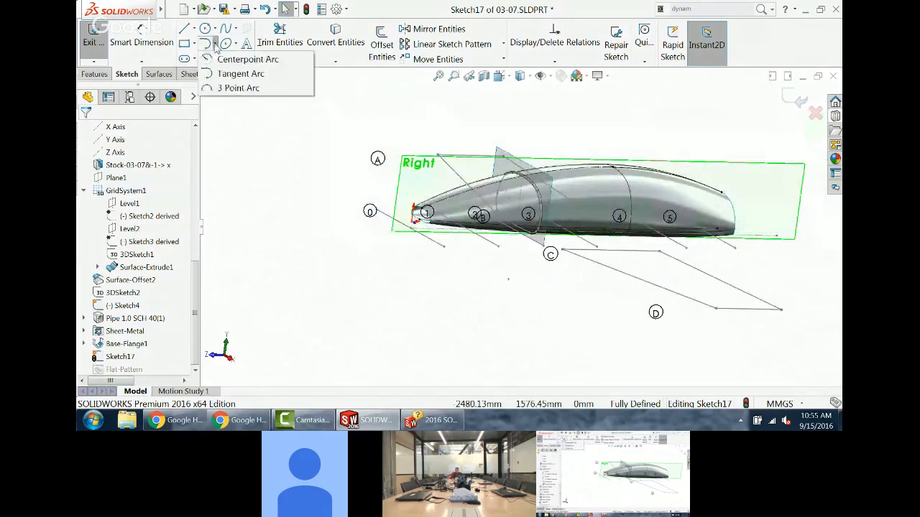
pyautogui.click(215, 88)
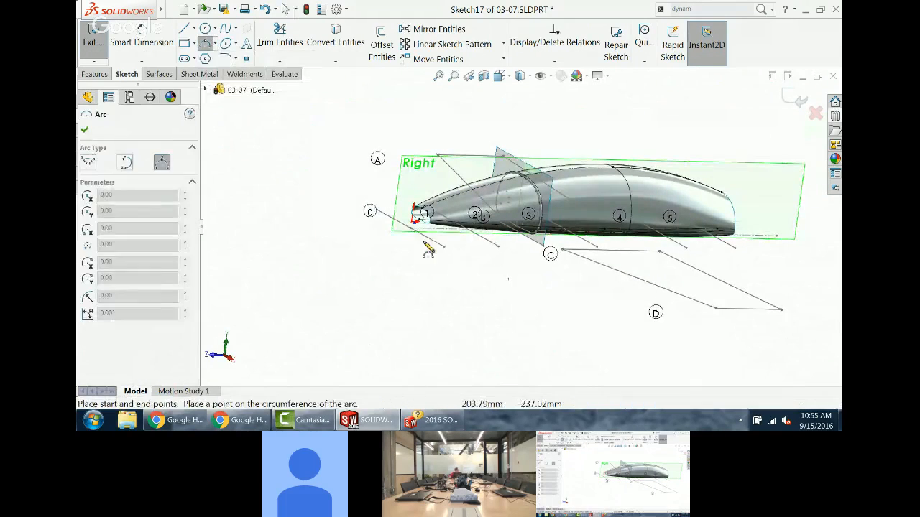
pyautogui.click(418, 210)
pyautogui.click(719, 232)
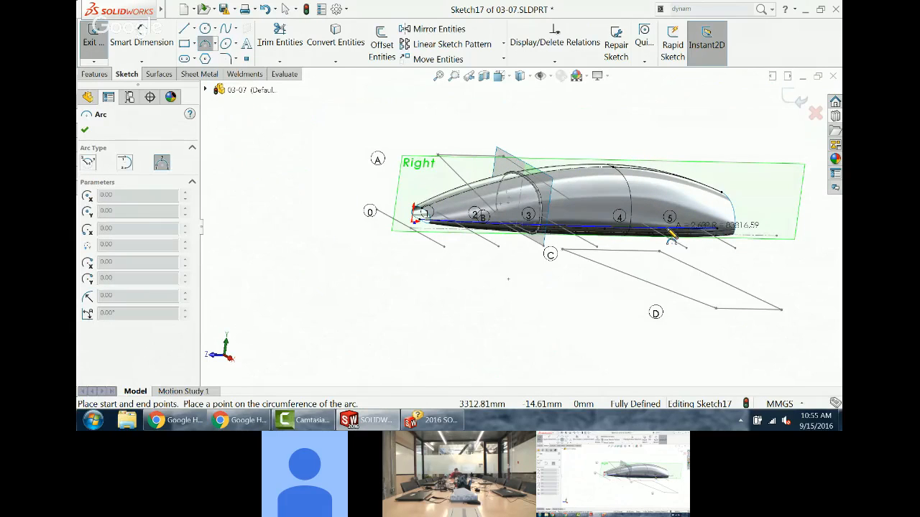
pyautogui.click(611, 230)
pyautogui.scroll(-3, 614, 235)
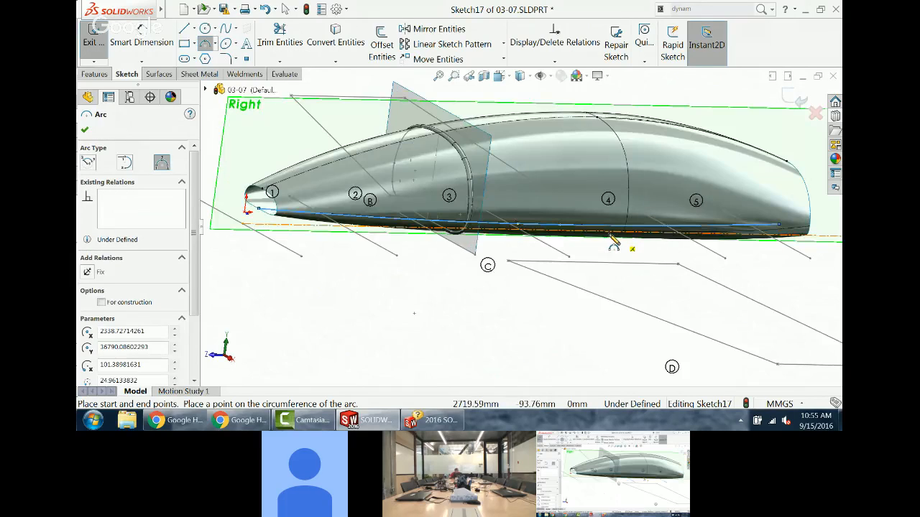
pyautogui.scroll(2, 513, 261)
pyautogui.press('Escape')
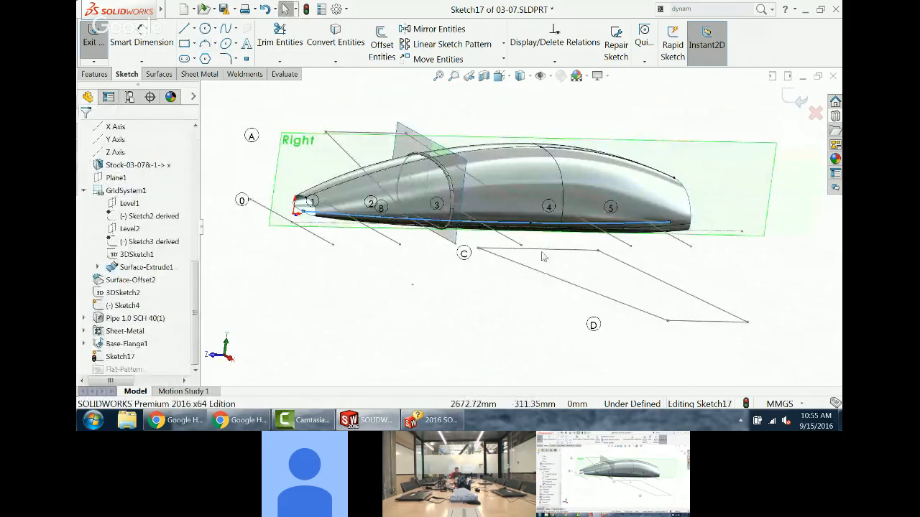
pyautogui.click(788, 99)
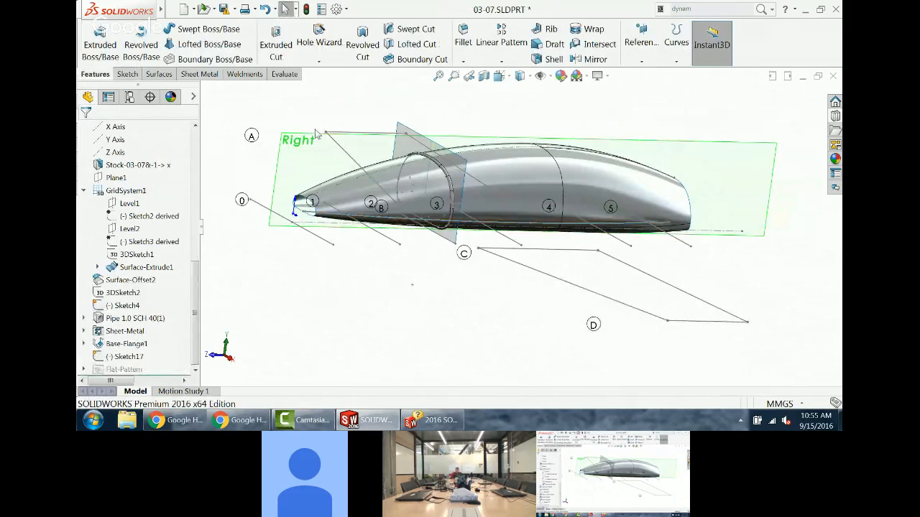
# Step: Start a weldment structural member with the lower hull arc as its path segment
pyautogui.click(245, 74)
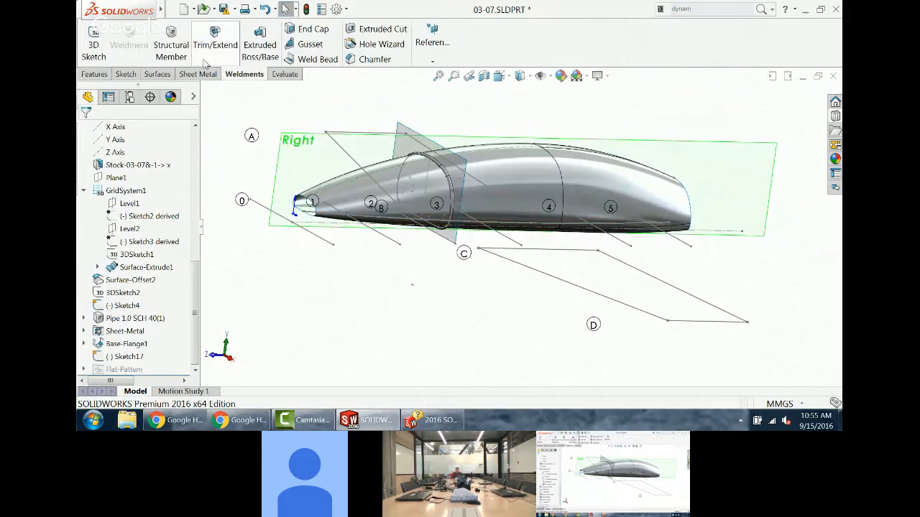
pyautogui.click(171, 45)
pyautogui.scroll(-5, 309, 218)
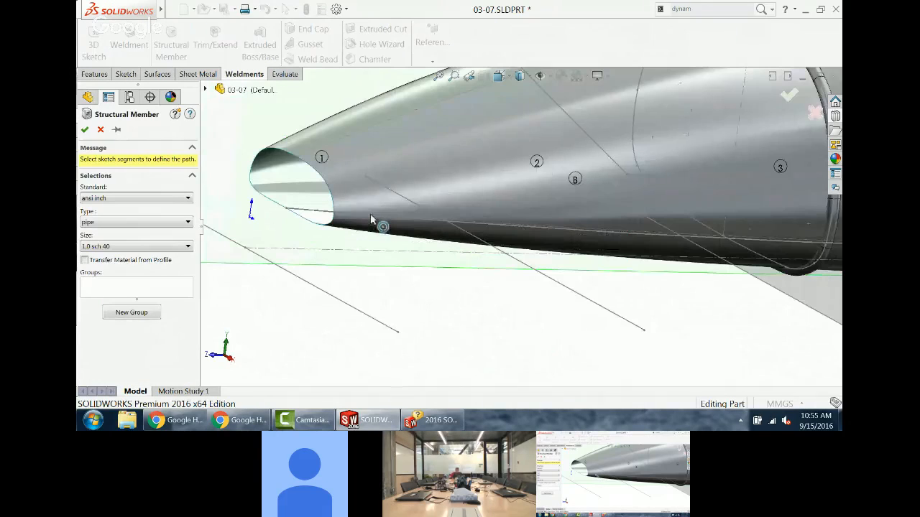
pyautogui.click(321, 214)
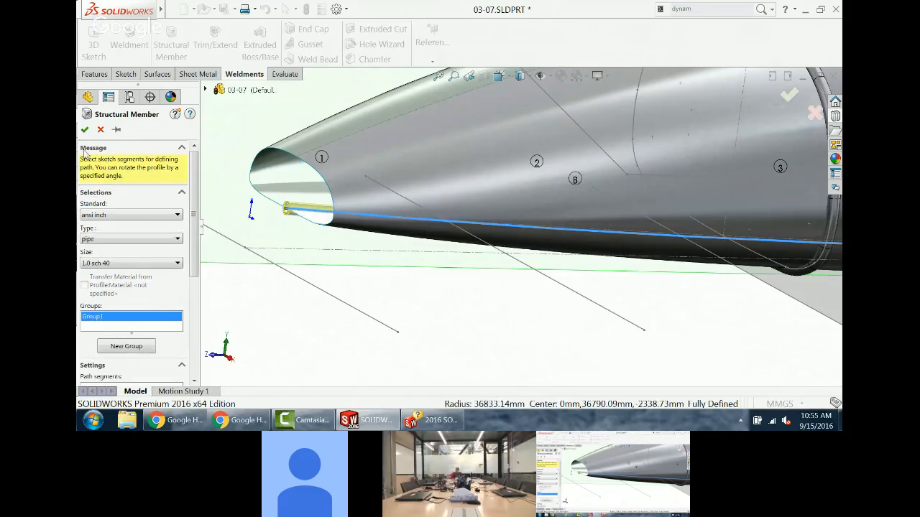
# Step: Set the member profile to ansi inch rectangular tube, size 4 x 2 x 0.25, and create the structural member
pyautogui.click(153, 215)
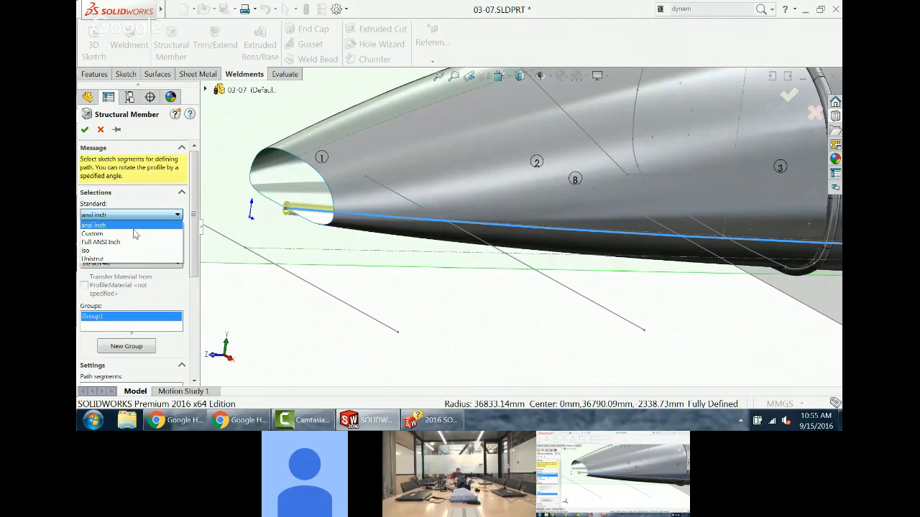
pyautogui.click(142, 251)
pyautogui.click(141, 239)
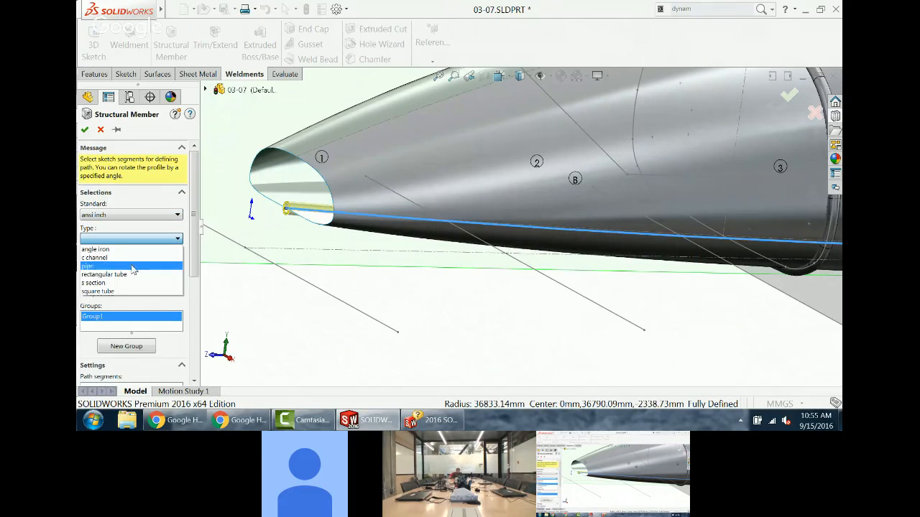
pyautogui.click(134, 275)
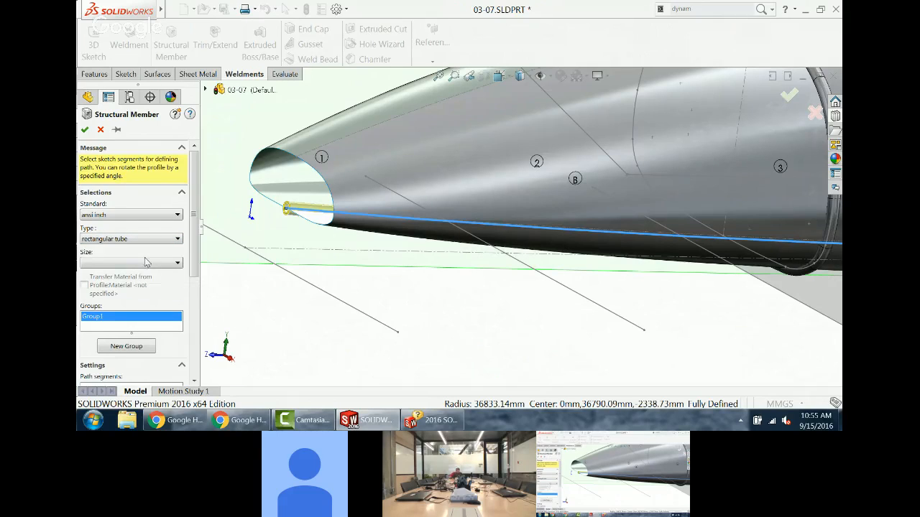
pyautogui.click(140, 265)
pyautogui.click(136, 279)
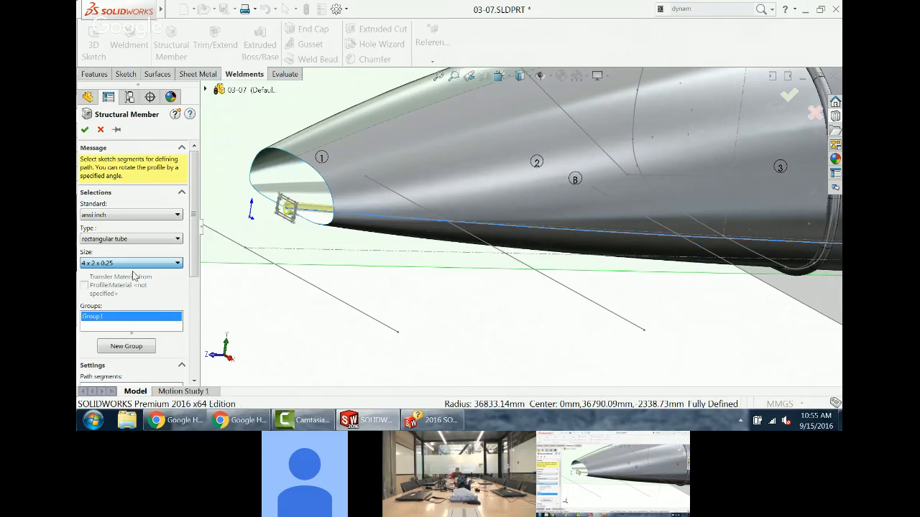
pyautogui.scroll(3, 578, 277)
pyautogui.moveTo(587, 273); pyautogui.dragTo(593, 257, button='middle')
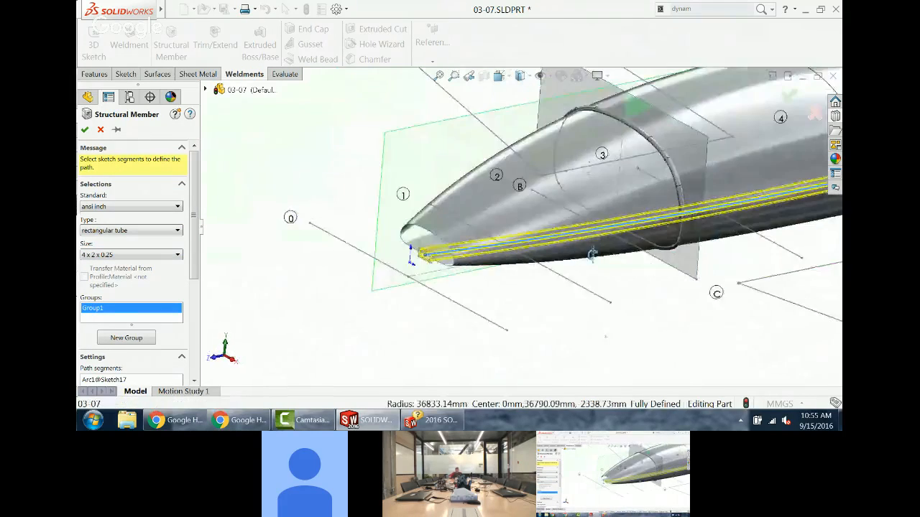
pyautogui.scroll(2, 595, 258)
pyautogui.click(84, 130)
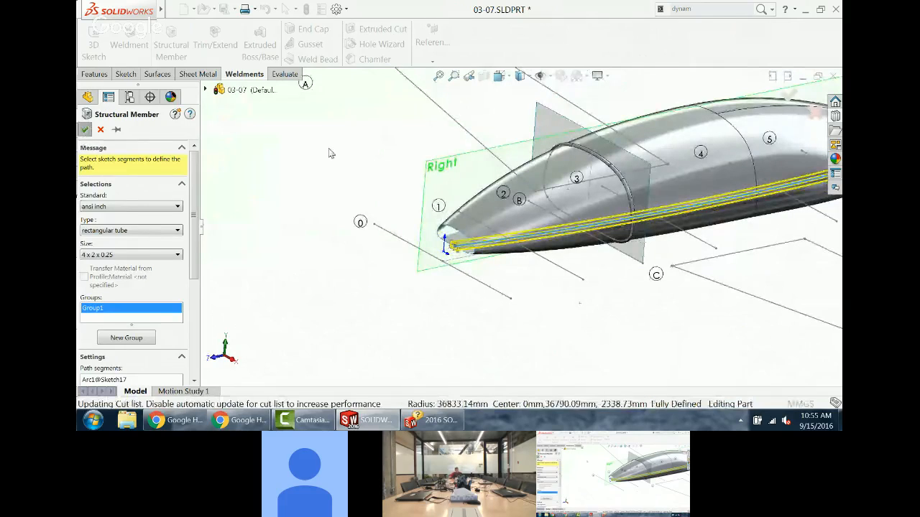
# Step: Hide the hull surface body, the Right plane and the GridSystem1 surface at the pipe rib
pyautogui.click(483, 210)
pyautogui.click(520, 178)
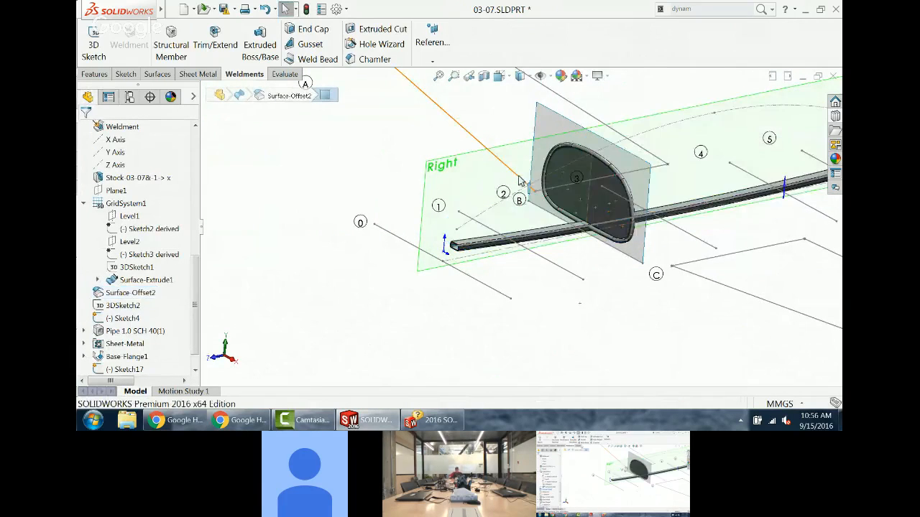
pyautogui.click(476, 181)
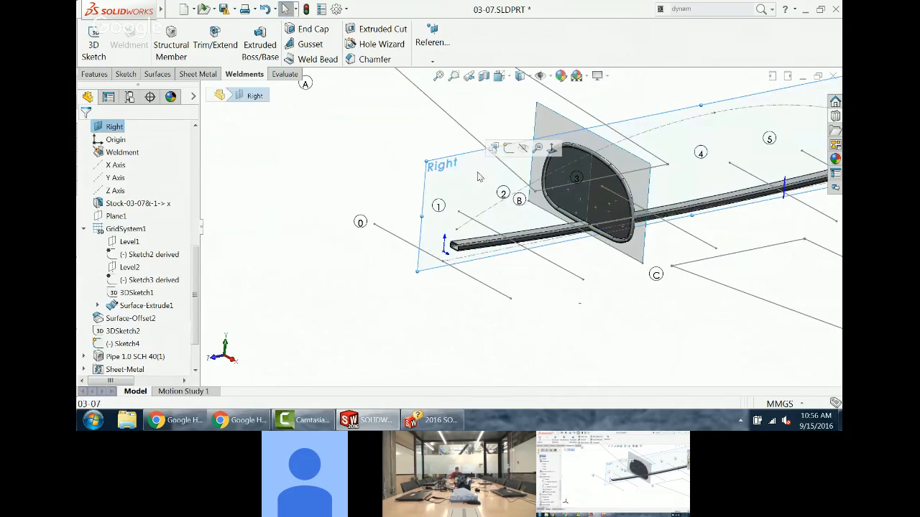
pyautogui.click(521, 155)
pyautogui.click(563, 128)
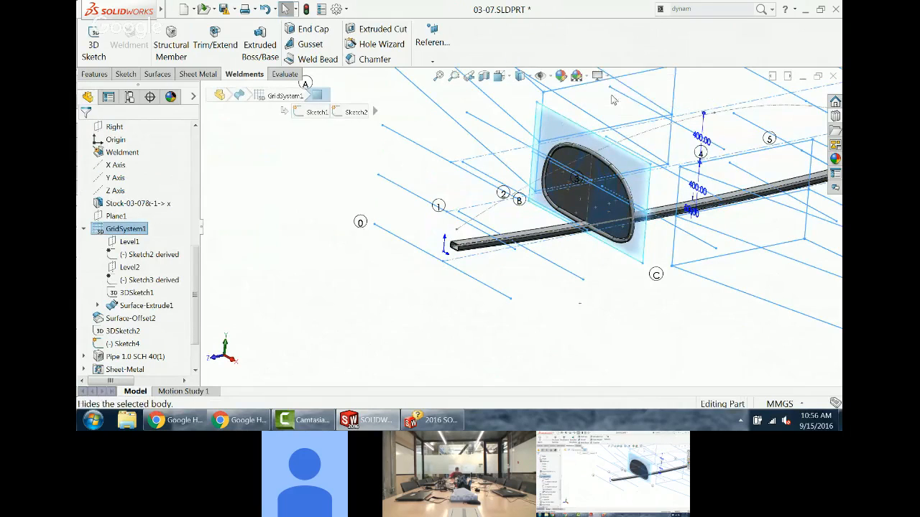
pyautogui.click(609, 96)
# Step: Trim the pipe rib using the rectangular tube keel body as the trimming boundary, with a 2 mm weld gap
pyautogui.moveTo(630, 302)
pyautogui.mouseDown(button='middle')
pyautogui.moveTo(628, 260)
pyautogui.moveTo(628, 298)
pyautogui.mouseUp(button='middle')
pyautogui.scroll(-4, 611, 216)
pyautogui.scroll(5, 608, 216)
pyautogui.moveTo(590, 248); pyautogui.dragTo(516, 283, button='middle')
pyautogui.scroll(-5, 516, 282)
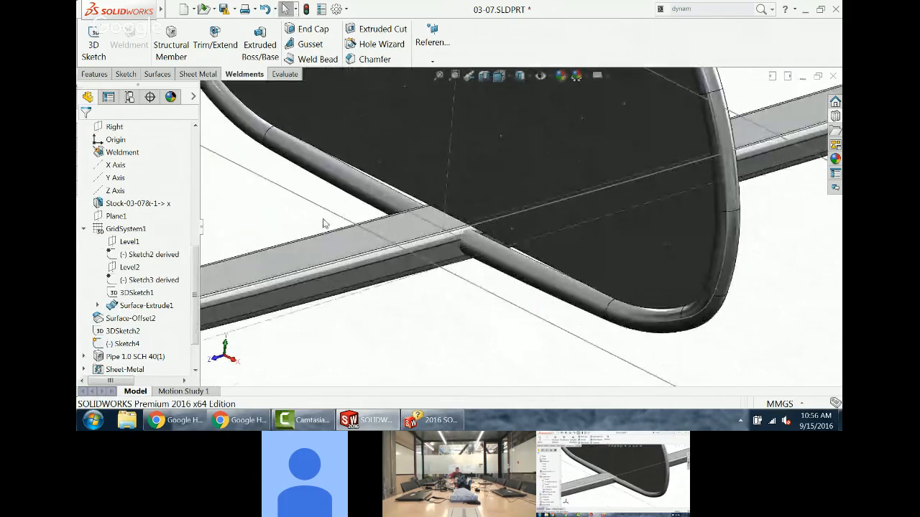
pyautogui.scroll(2, 600, 236)
pyautogui.scroll(4, 600, 236)
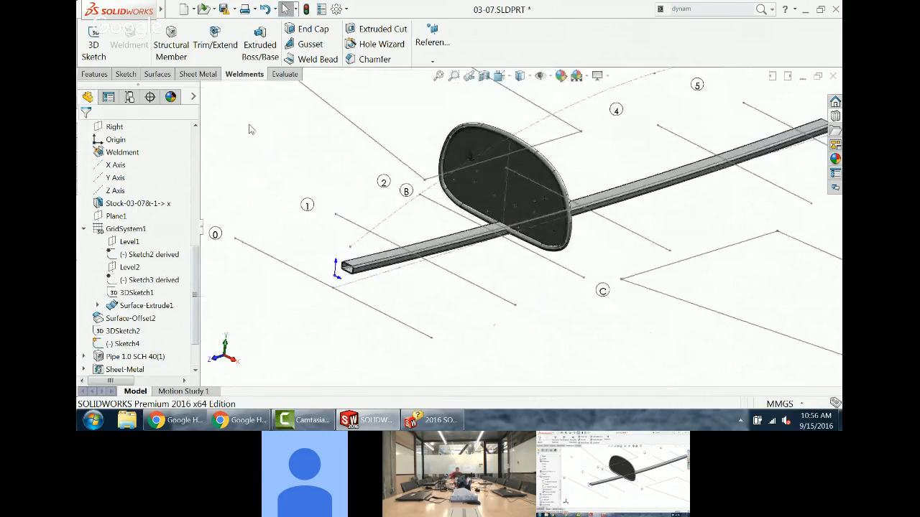
pyautogui.click(215, 39)
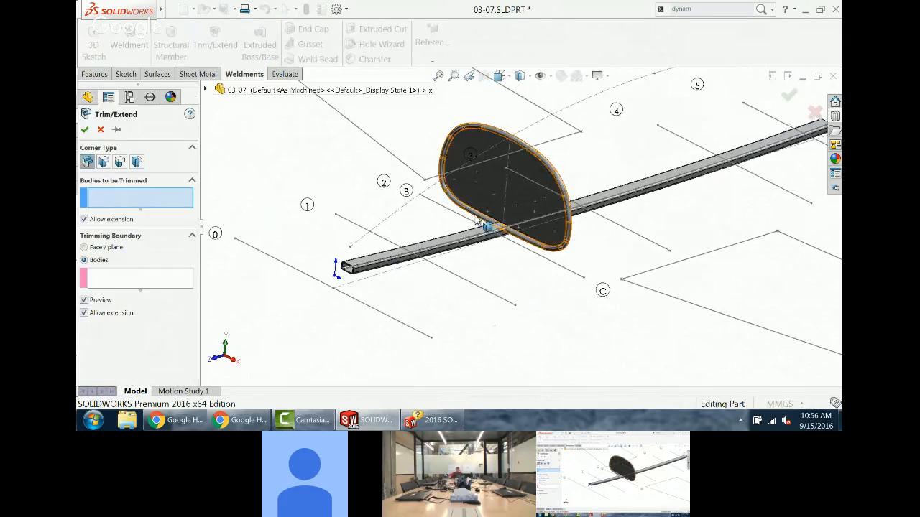
pyautogui.scroll(-3, 514, 191)
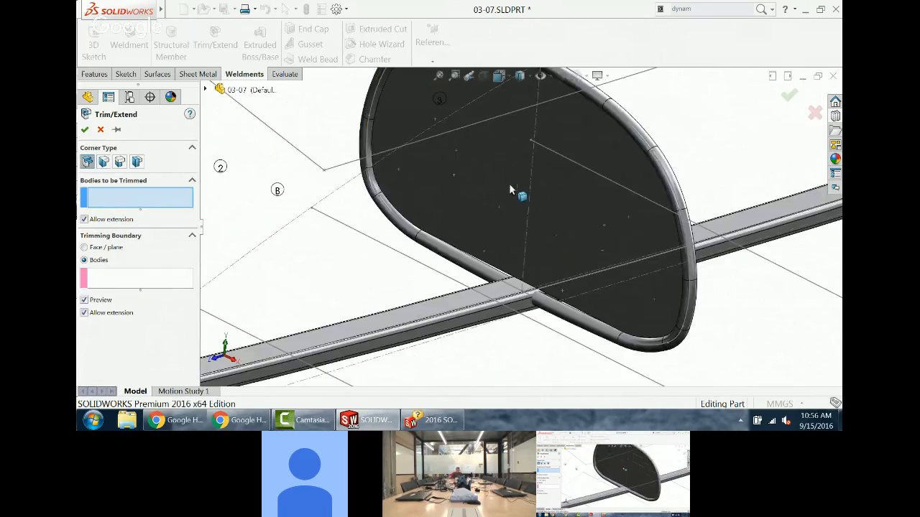
pyautogui.click(634, 135)
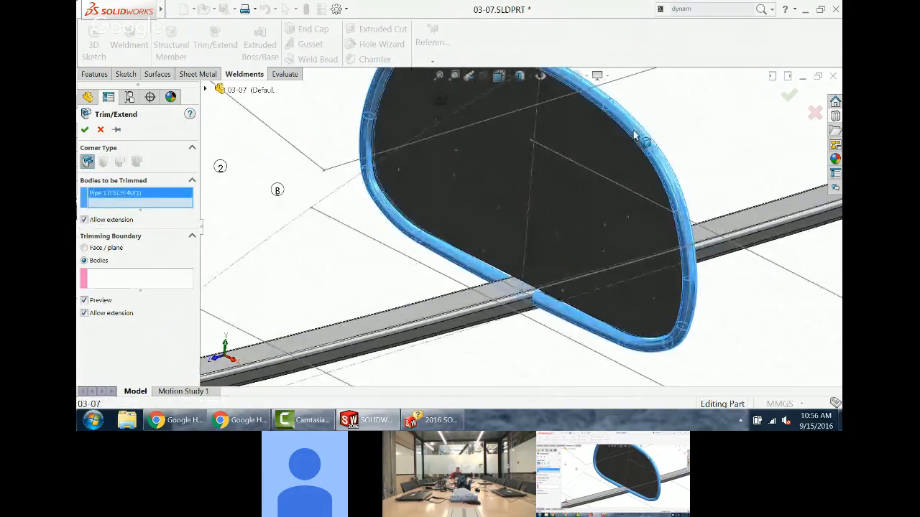
pyautogui.click(159, 283)
pyautogui.click(494, 314)
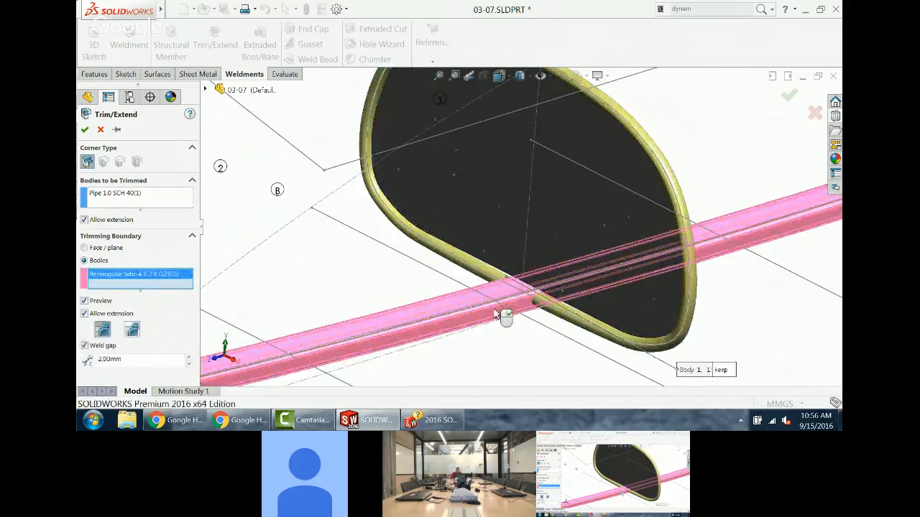
pyautogui.click(84, 130)
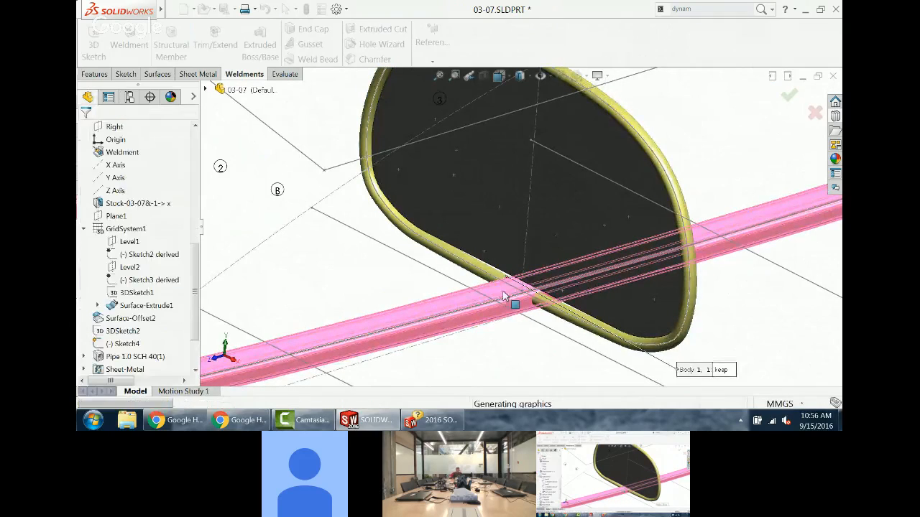
# Step: Show the hidden Stock-03-07&-1 hull surface body again
pyautogui.moveTo(513, 298); pyautogui.dragTo(521, 316, button='middle')
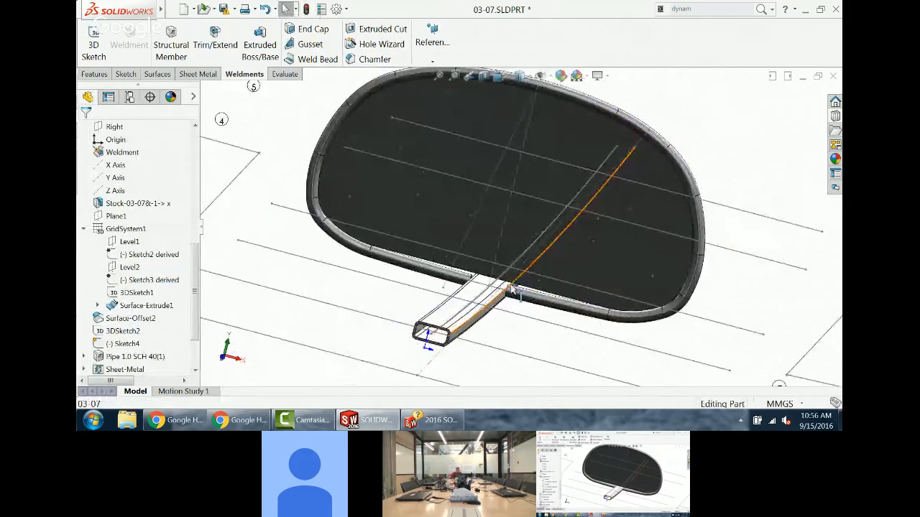
pyautogui.scroll(-5, 509, 290)
pyautogui.scroll(6, 555, 268)
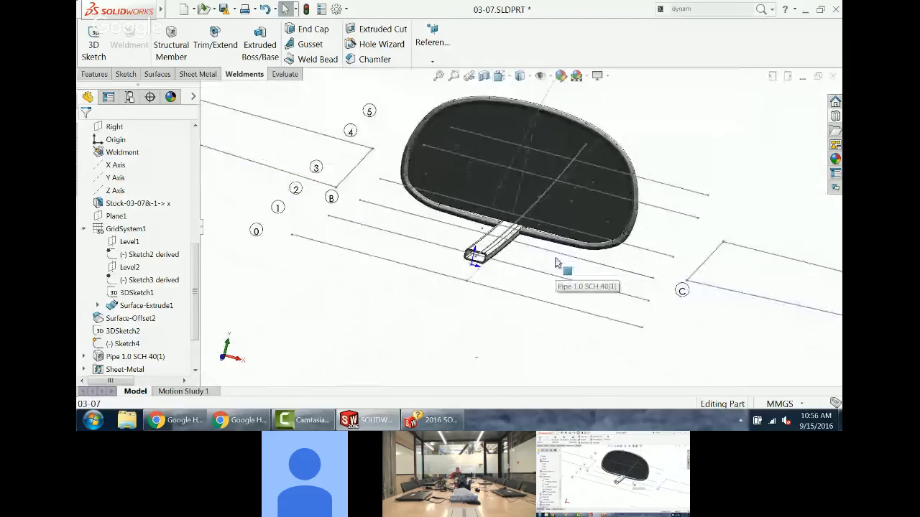
pyautogui.moveTo(557, 263); pyautogui.dragTo(523, 268, button='middle')
pyautogui.scroll(2, 524, 267)
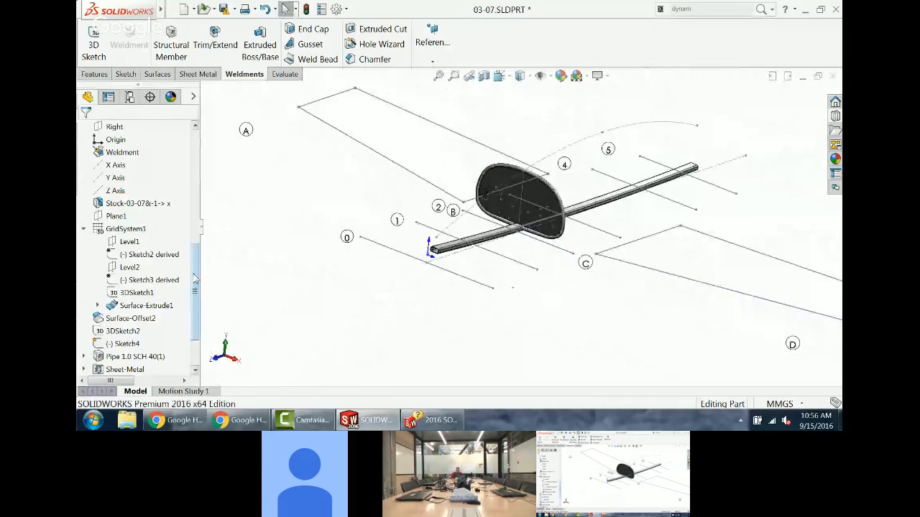
pyautogui.moveTo(195, 280); pyautogui.dragTo(195, 166)
pyautogui.click(161, 240)
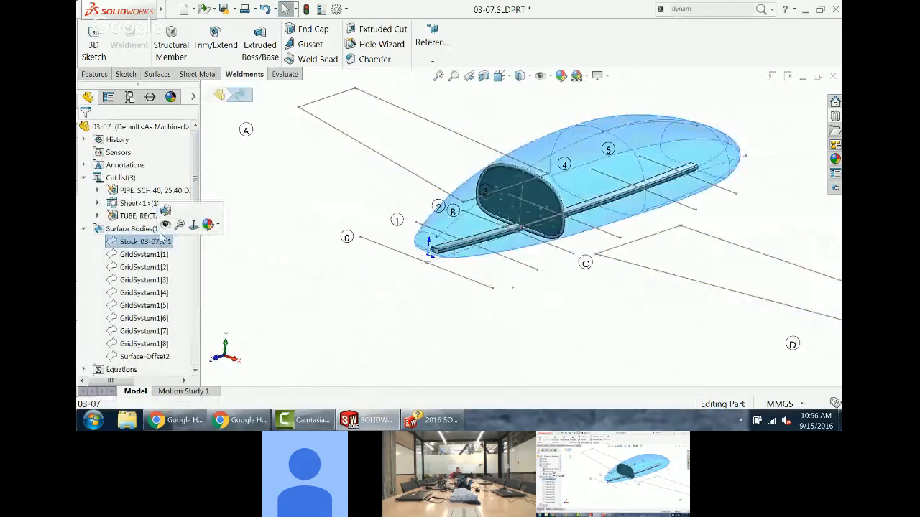
pyautogui.click(165, 224)
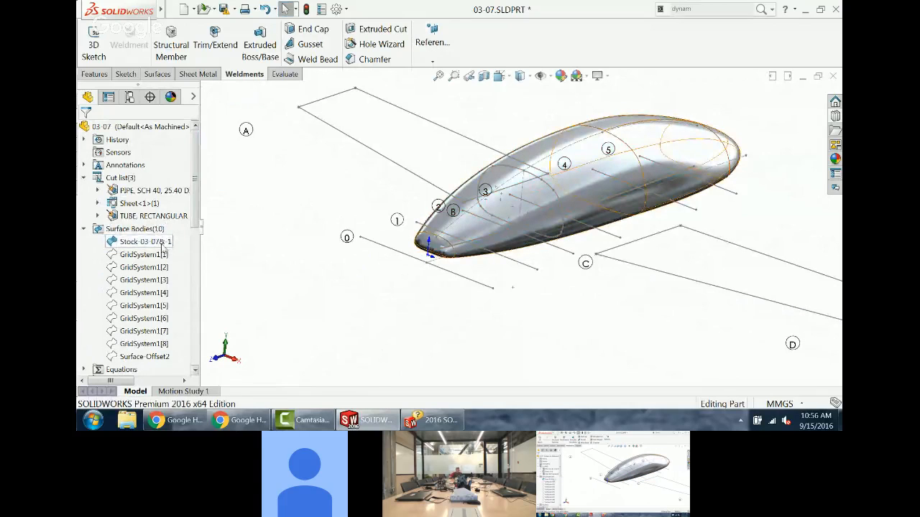
# Step: Make the Stock-03-07&-1 hull surface body transparent
pyautogui.rightClick(162, 245)
pyautogui.click(223, 106)
pyautogui.click(223, 106)
pyautogui.click(192, 96)
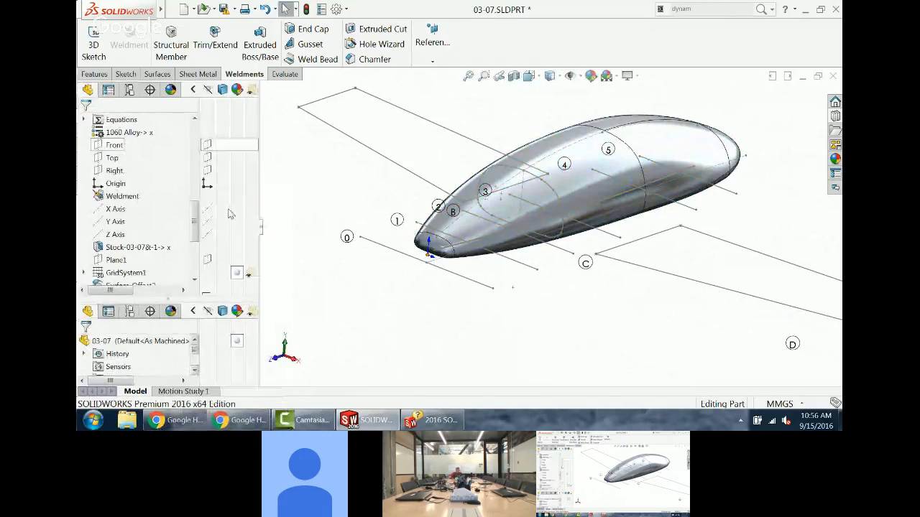
pyautogui.scroll(2, 193, 208)
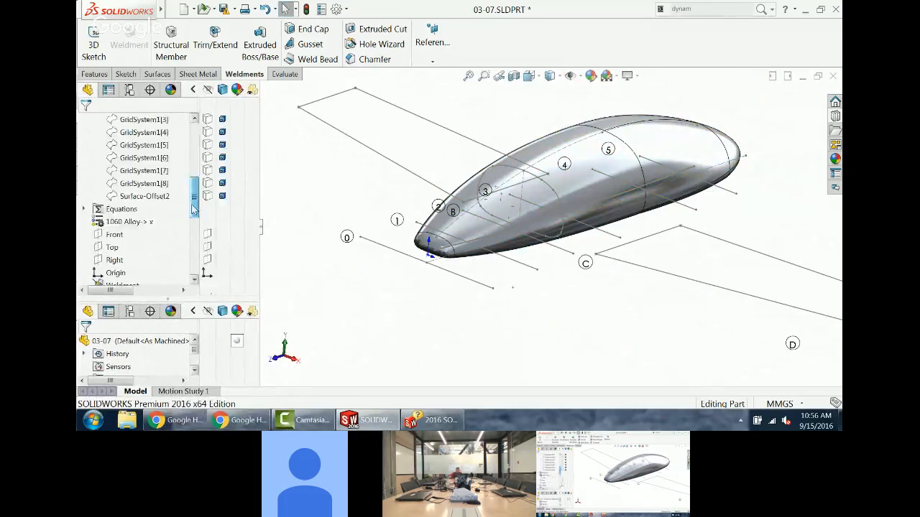
pyautogui.moveTo(193, 209); pyautogui.dragTo(193, 160)
pyautogui.click(237, 260)
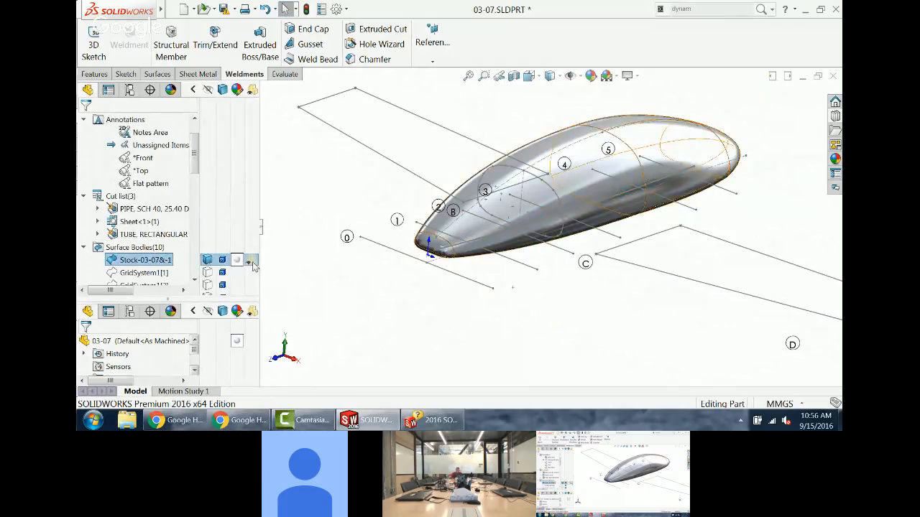
# Step: Examine the rib, plate and keel inside the transparent hull and highlight the GridSystem1 surface bodies individually
pyautogui.moveTo(349, 248)
pyautogui.mouseDown(button='middle')
pyautogui.moveTo(315, 201)
pyautogui.moveTo(338, 248)
pyautogui.mouseUp(button='middle')
pyautogui.scroll(-5, 582, 205)
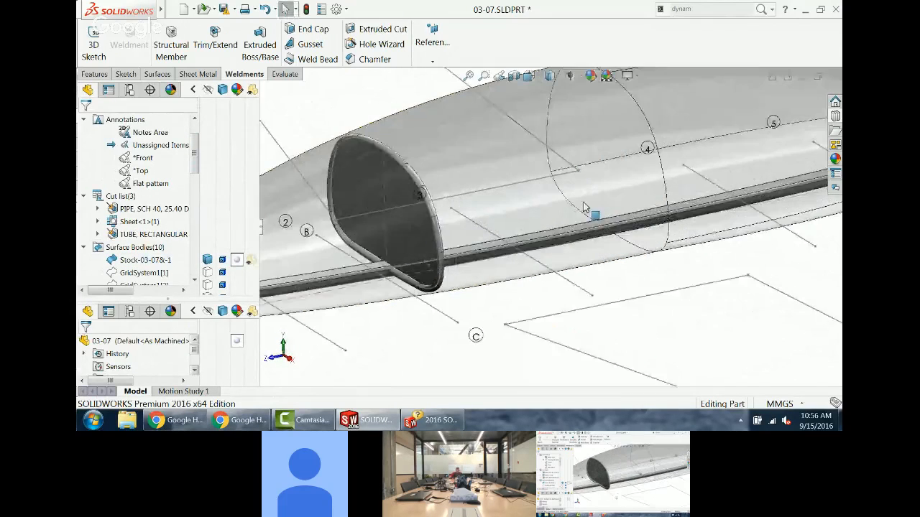
pyautogui.scroll(5, 557, 234)
pyautogui.moveTo(194, 157); pyautogui.dragTo(194, 179)
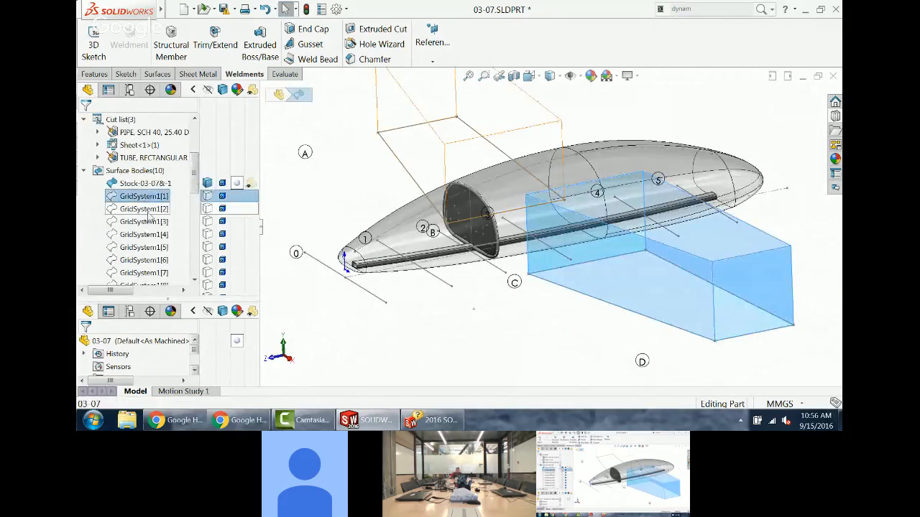
pyautogui.click(144, 209)
pyautogui.click(145, 235)
pyautogui.click(145, 222)
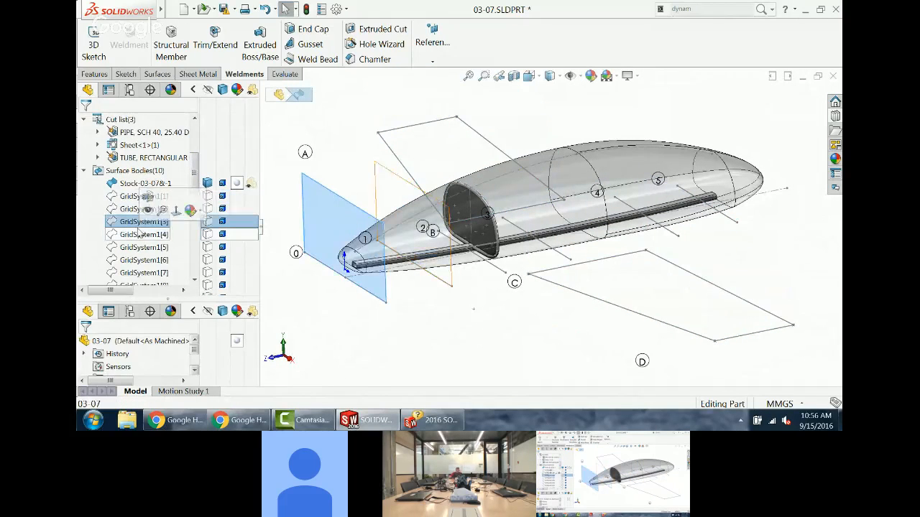
pyautogui.click(144, 260)
pyautogui.click(144, 273)
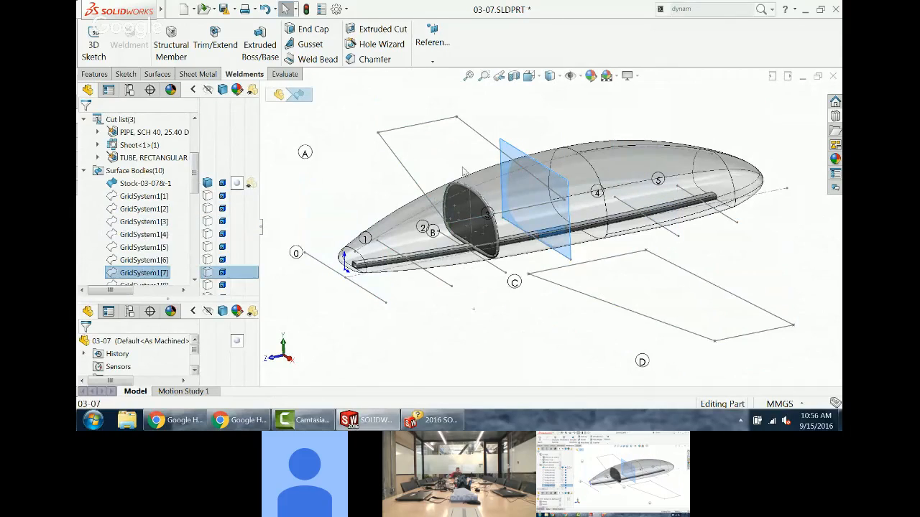
pyautogui.click(558, 123)
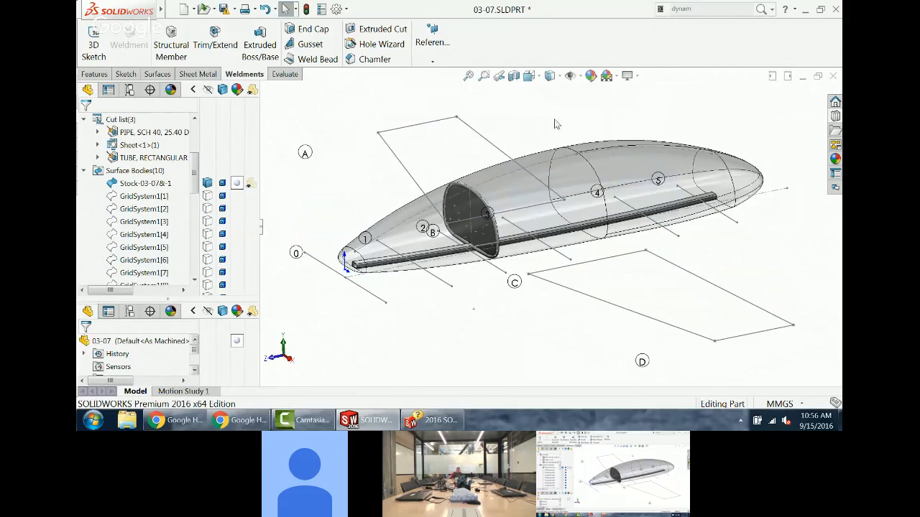